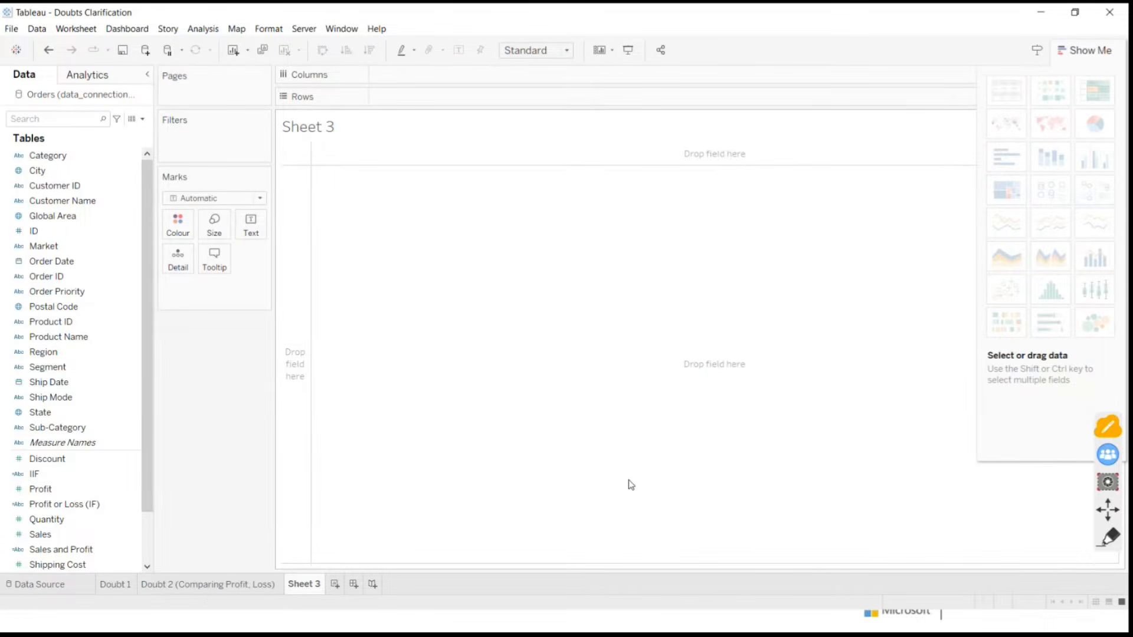
{"action": "key", "text": "alt+Tab"}
{"action": "left_click", "coordinate": [930, 385]}
{"action": "left_click", "coordinate": [930, 386]}
{"action": "left_click", "coordinate": [930, 385]}
{"action": "key", "text": "alt+Tab"}
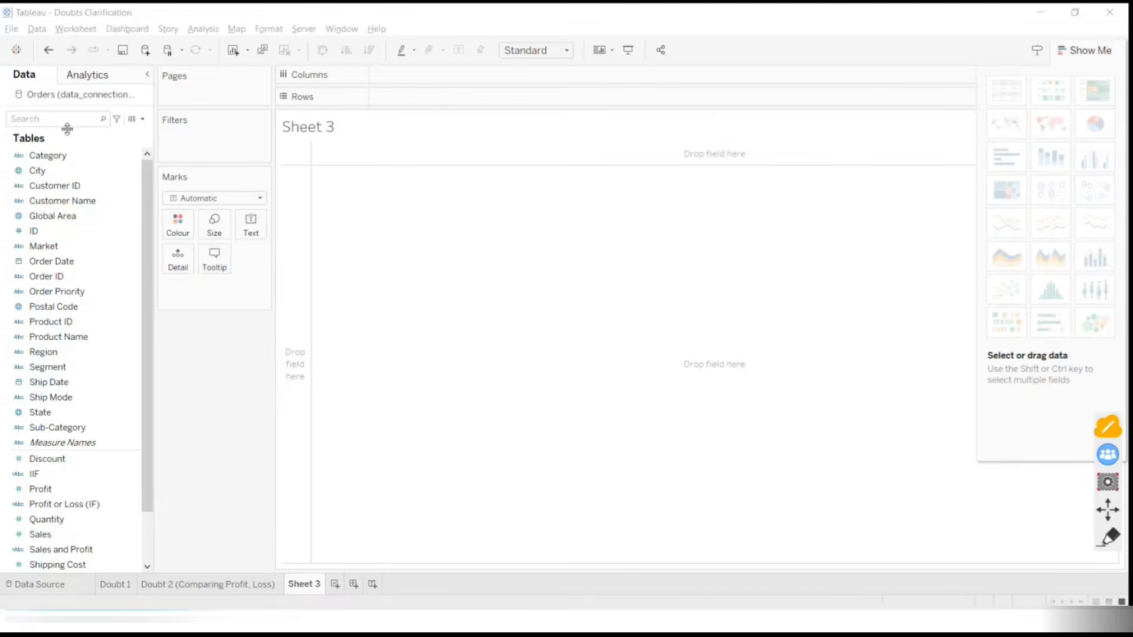
Relocate the annotation toolbar, circle the data pane's options arrow with the marker, and clear the marking
{"action": "left_click", "coordinate": [23, 216]}
{"action": "left_click_drag", "start_coordinate": [1107, 515], "coordinate": [1092, 199]}
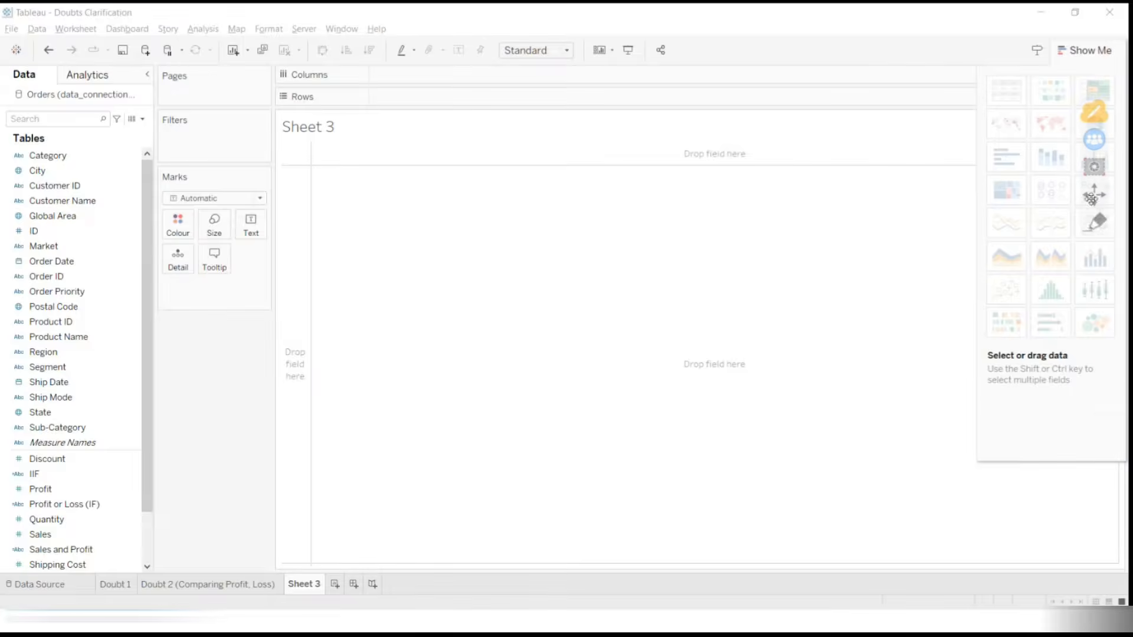
{"action": "left_click", "coordinate": [1094, 223]}
{"action": "mouse_move", "coordinate": [149, 105]}
{"action": "left_mouse_down"}
{"action": "mouse_move", "coordinate": [130, 115]}
{"action": "mouse_move", "coordinate": [138, 135]}
{"action": "mouse_move", "coordinate": [163, 124]}
{"action": "mouse_move", "coordinate": [152, 93]}
{"action": "mouse_move", "coordinate": [137, 95]}
{"action": "left_mouse_up"}
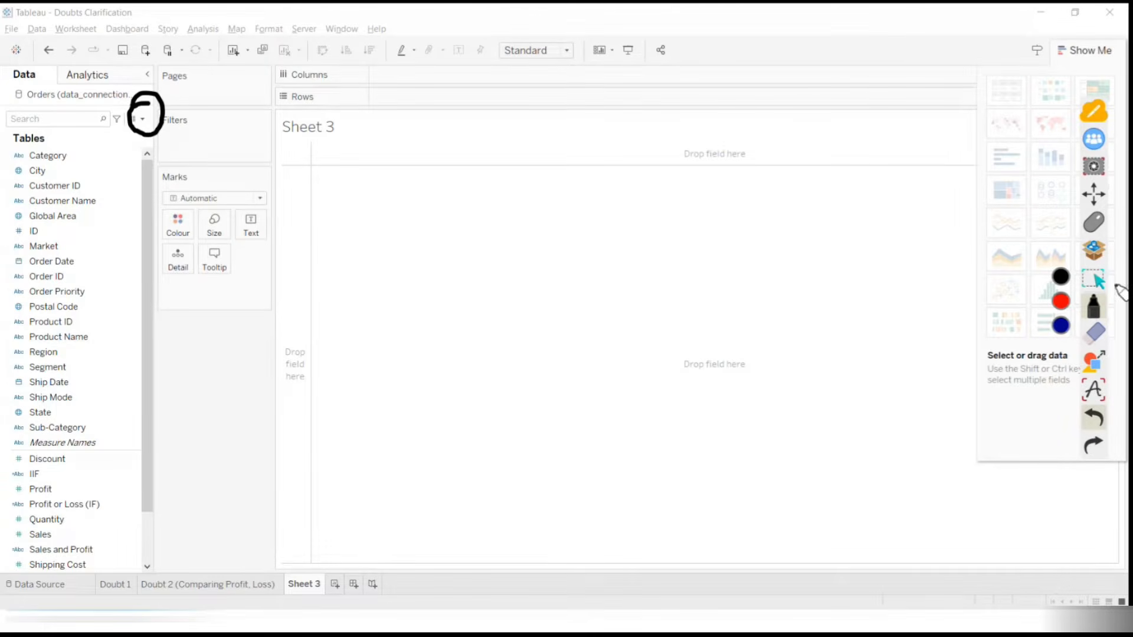
{"action": "left_click", "coordinate": [1095, 332]}
{"action": "left_click", "coordinate": [1062, 355]}
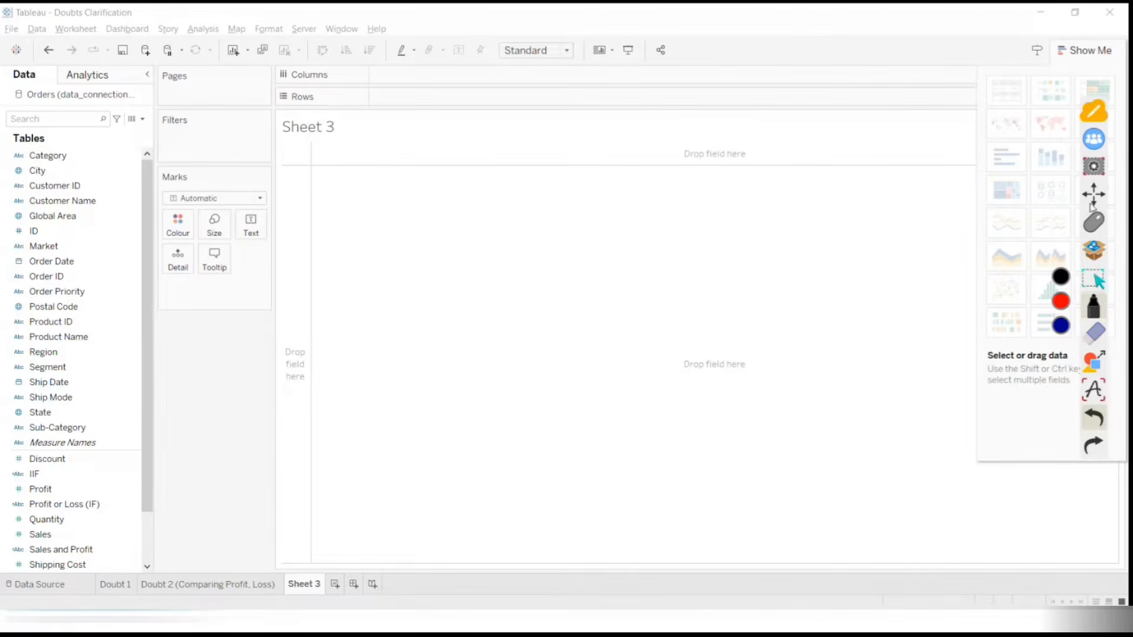
{"action": "left_click", "coordinate": [1093, 223]}
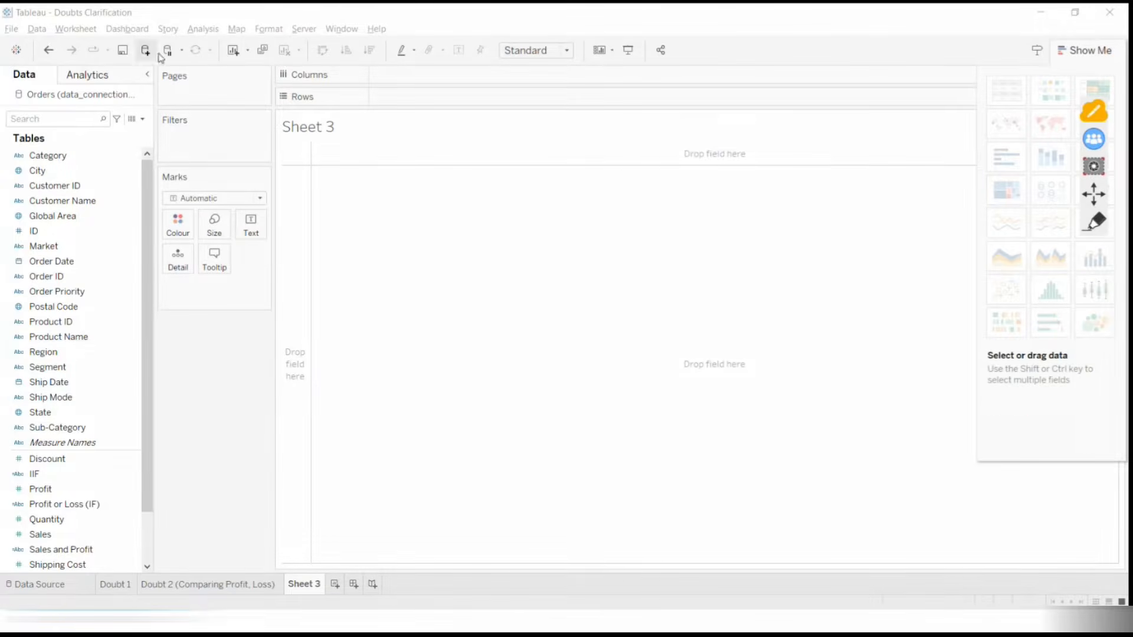
Look over the data pane's field options and the Orders data source page
{"action": "left_click", "coordinate": [143, 118]}
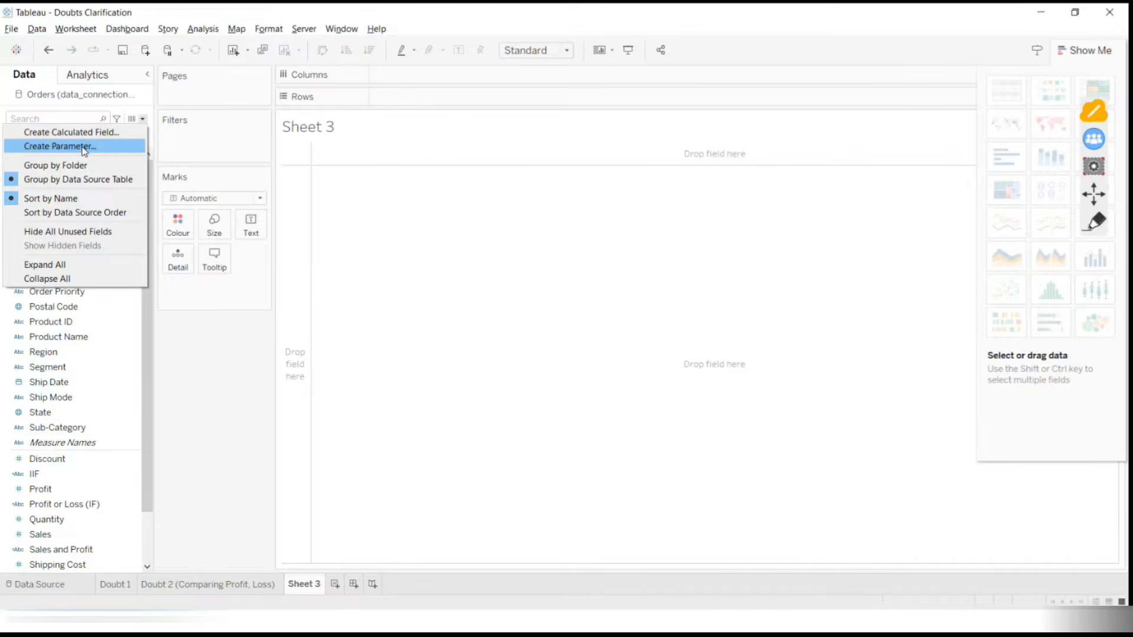
{"action": "left_click", "coordinate": [334, 354]}
{"action": "left_click", "coordinate": [55, 582]}
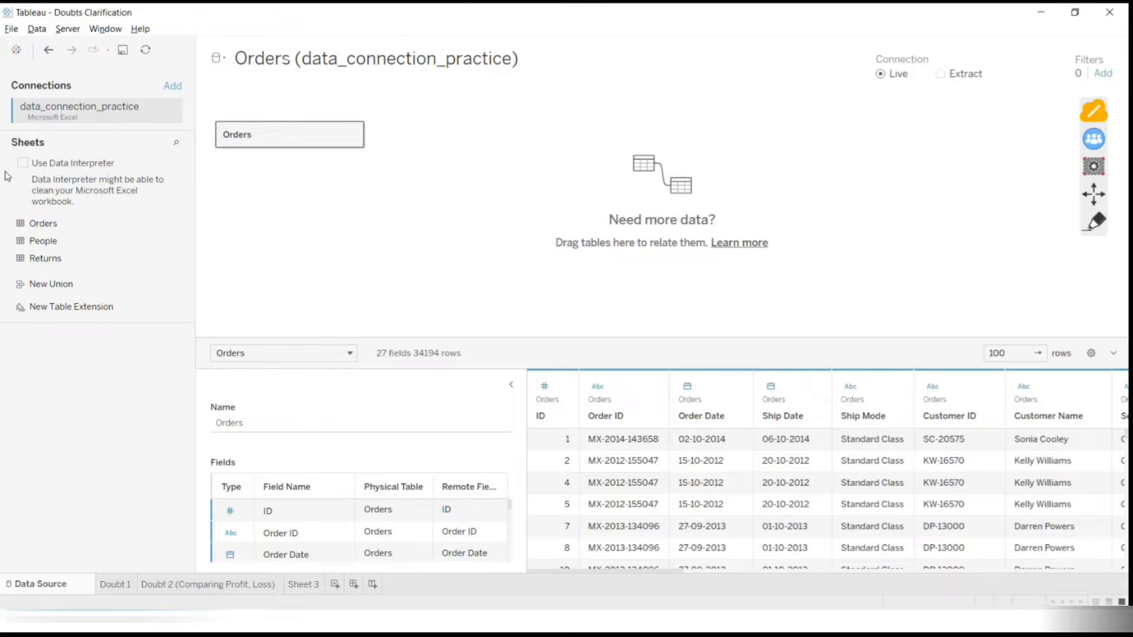
Rename the Sheet 3 worksheet as Dimension Parameter
{"action": "left_click", "coordinate": [303, 584]}
{"action": "right_click", "coordinate": [308, 585]}
{"action": "left_click", "coordinate": [340, 425]}
{"action": "type", "text": "Dimension Parameter"}
{"action": "key", "text": "Return"}
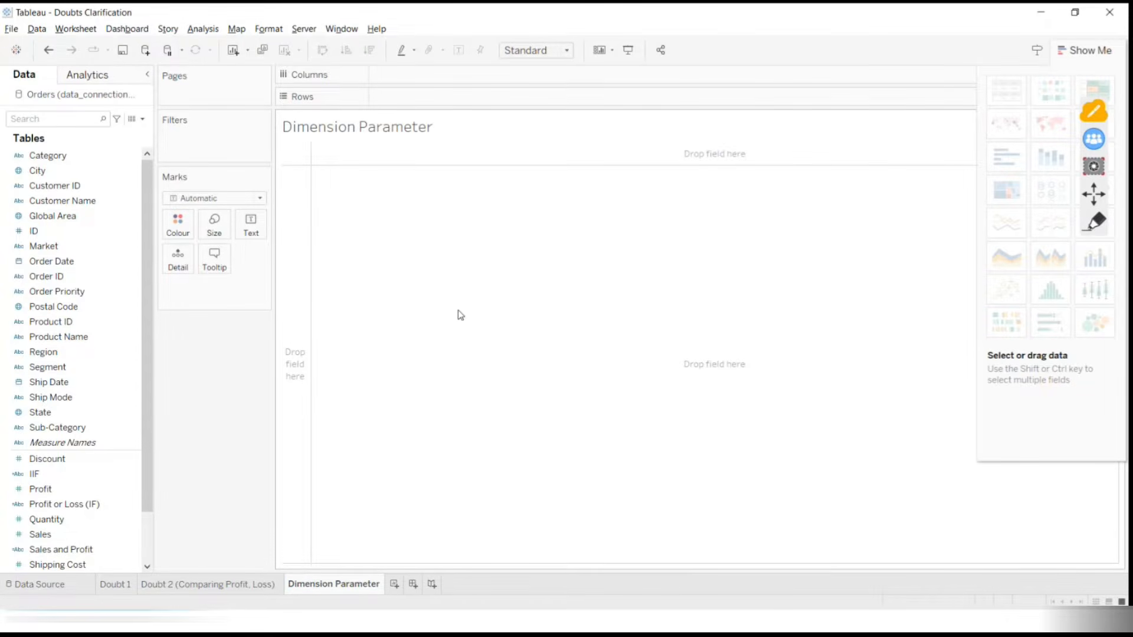
Start creating a new parameter from the data pane and name it Dimension Parameter
{"action": "left_click", "coordinate": [143, 120]}
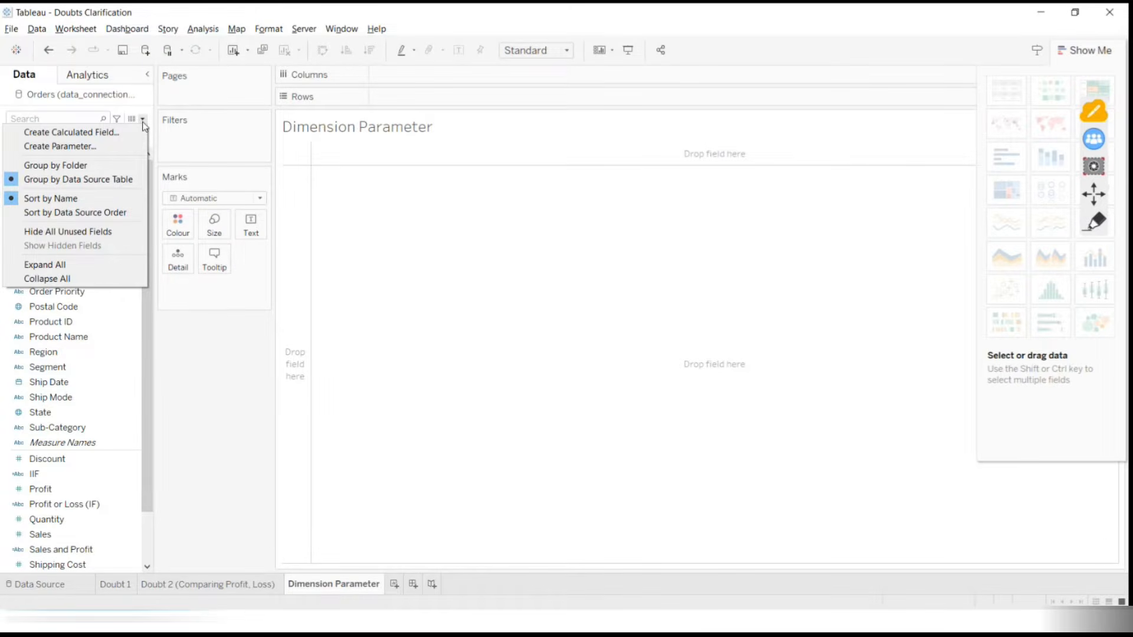
{"action": "left_click", "coordinate": [1067, 538]}
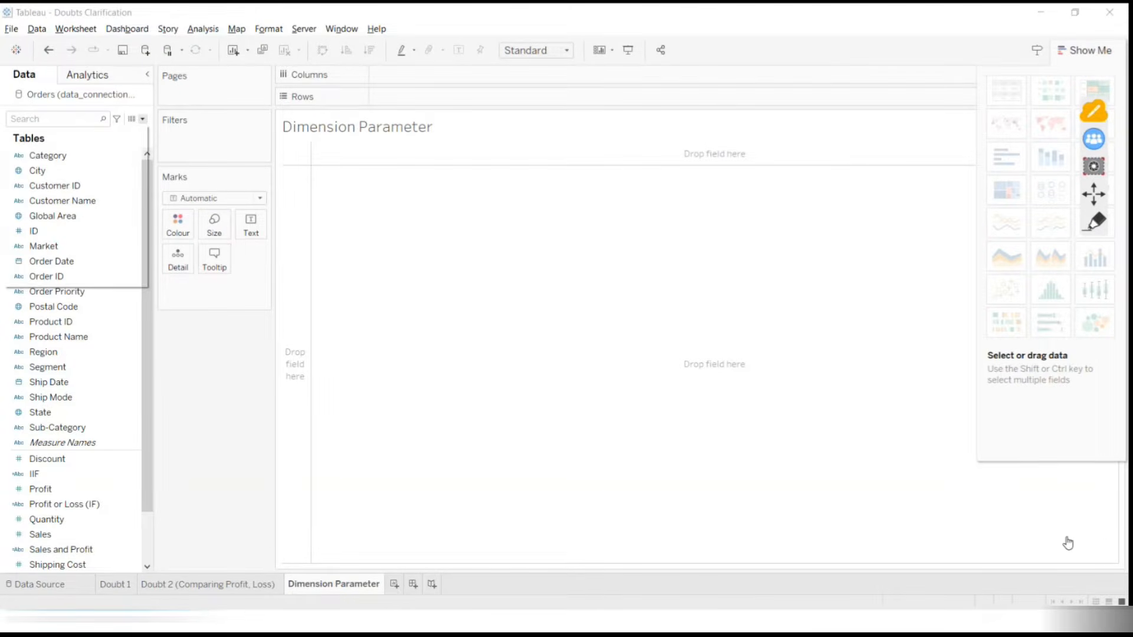
{"action": "left_click", "coordinate": [136, 120]}
{"action": "left_click", "coordinate": [143, 119]}
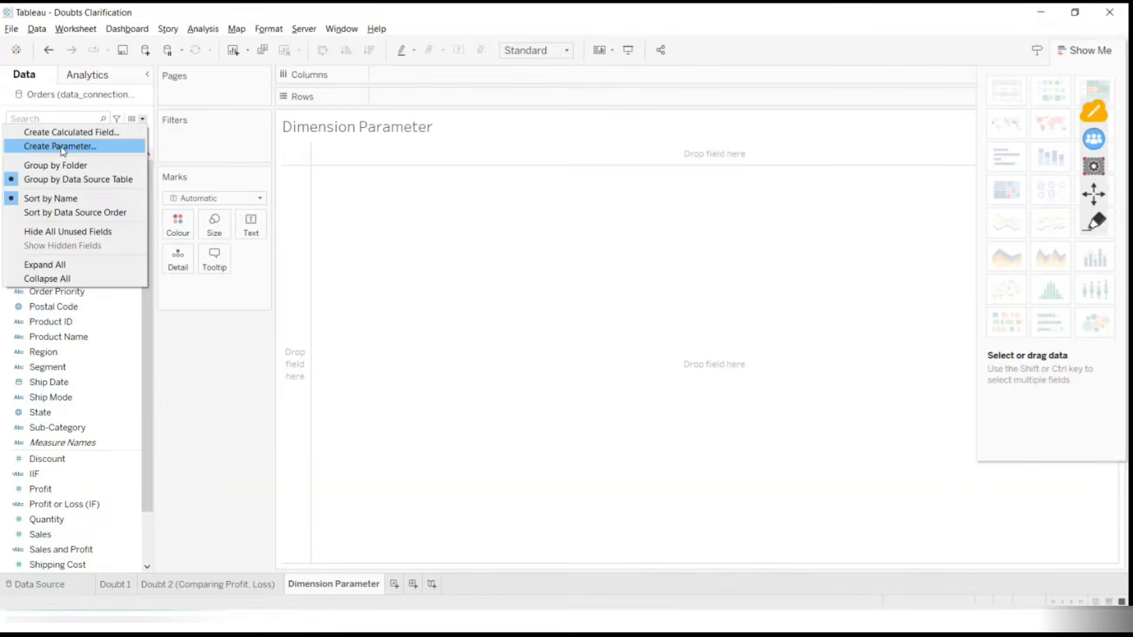
{"action": "left_click", "coordinate": [62, 146]}
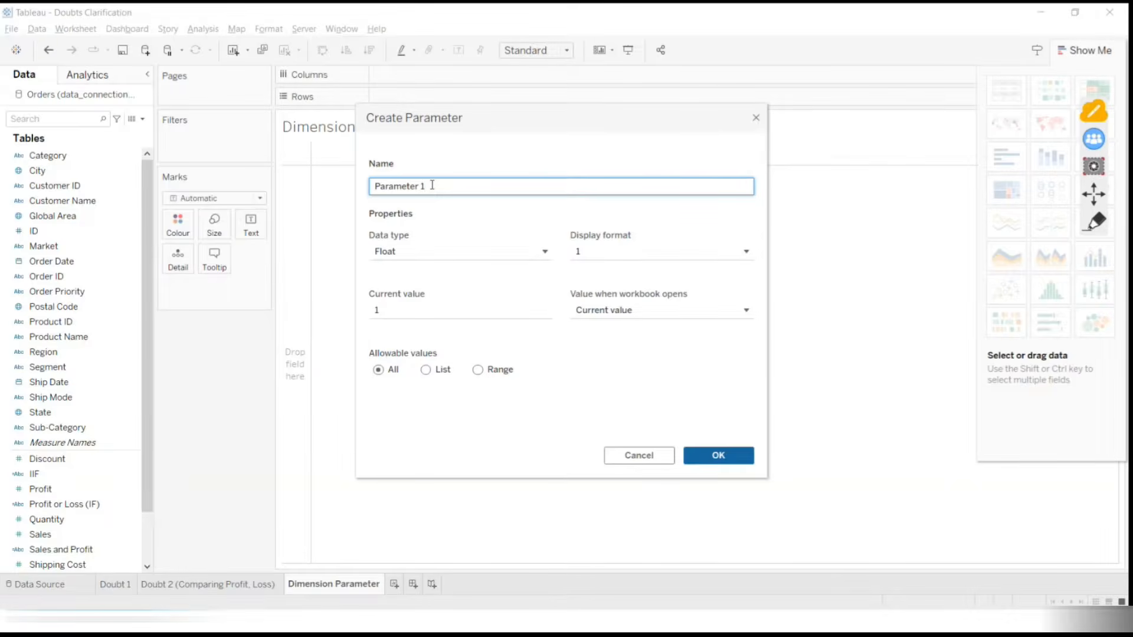
{"action": "left_click_drag", "start_coordinate": [432, 186], "coordinate": [323, 183]}
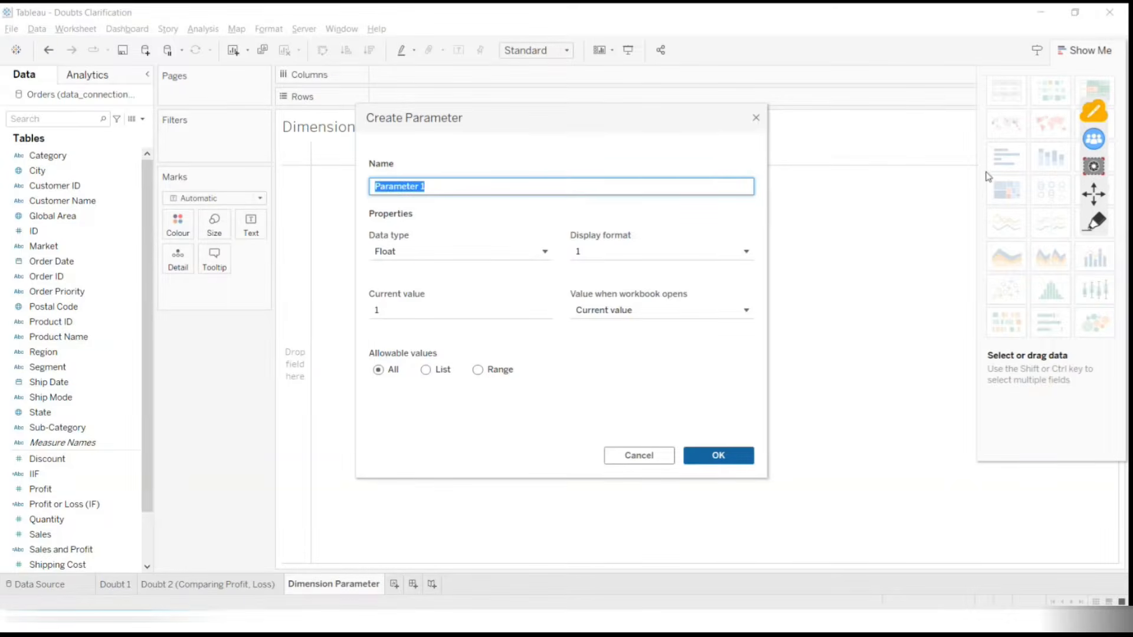
{"action": "type", "text": "Dimension"}
{"action": "key", "text": "BackSpace"}
{"action": "key", "text": "BackSpace"}
{"action": "type", "text": "nsion Paramete"}
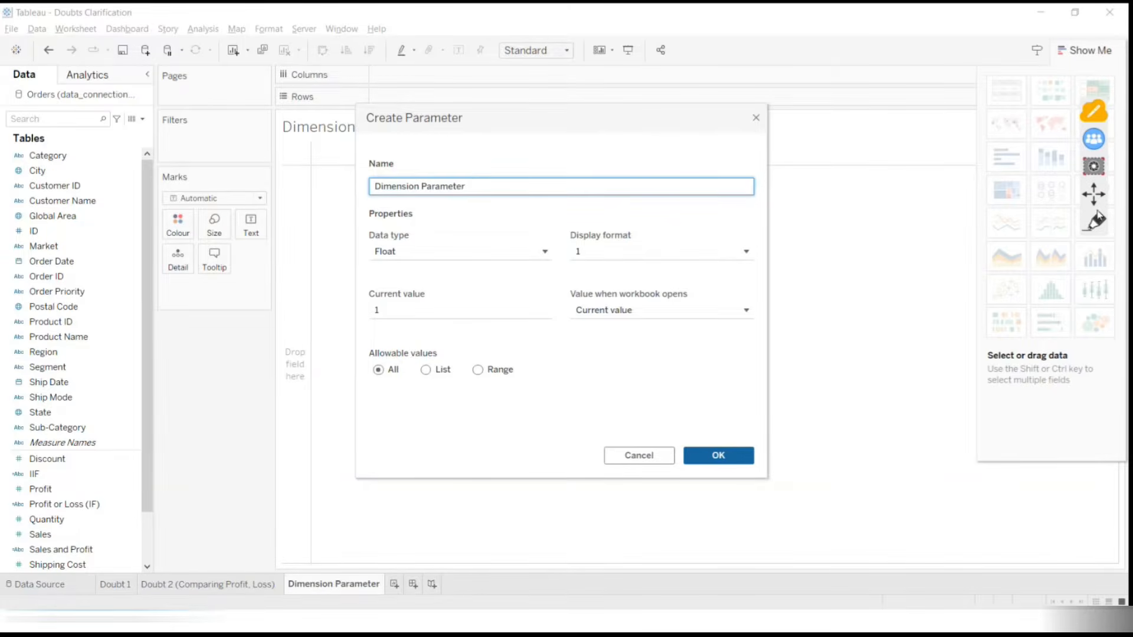
Circle the parameter's Data type setting with the marker and return to normal pointer mode with the marking removed
{"action": "left_click", "coordinate": [1096, 219]}
{"action": "mouse_move", "coordinate": [455, 218]}
{"action": "left_mouse_down"}
{"action": "mouse_move", "coordinate": [361, 253]}
{"action": "mouse_move", "coordinate": [501, 299]}
{"action": "mouse_move", "coordinate": [483, 213]}
{"action": "mouse_move", "coordinate": [401, 221]}
{"action": "left_mouse_up"}
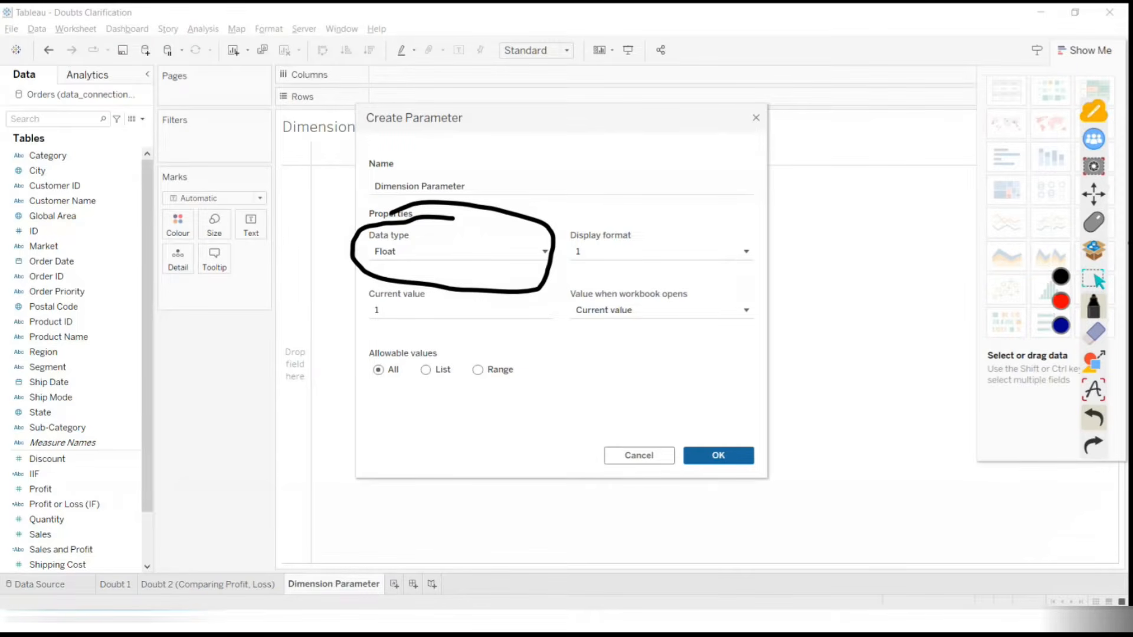
{"action": "left_click", "coordinate": [1095, 226]}
{"action": "left_click", "coordinate": [1095, 224]}
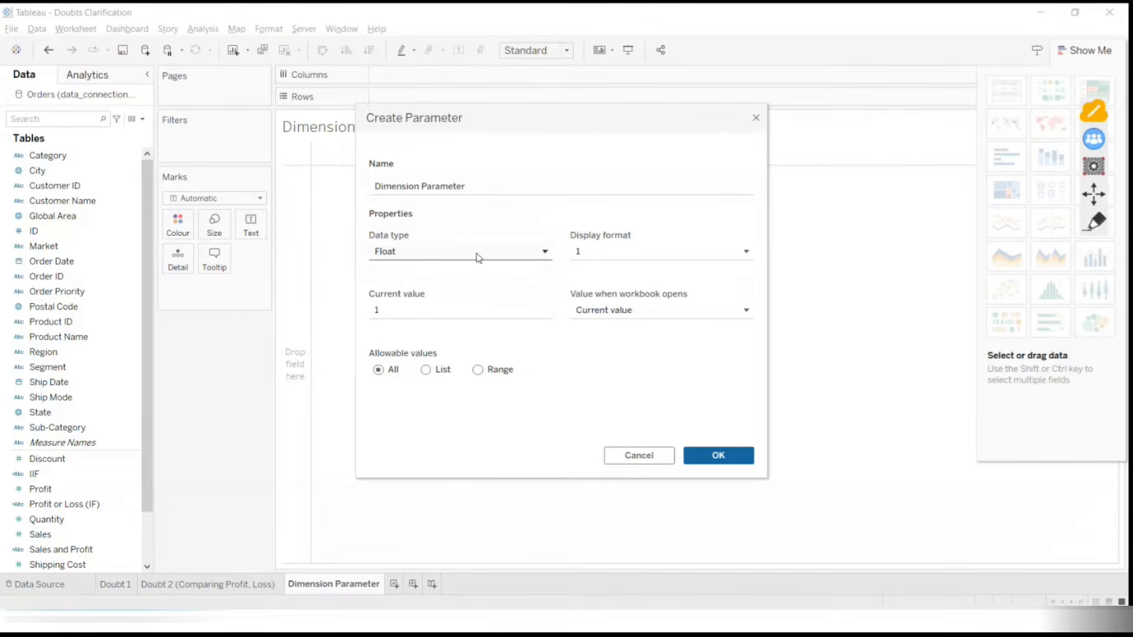
Set the parameter's data type to String
{"action": "left_click", "coordinate": [476, 255]}
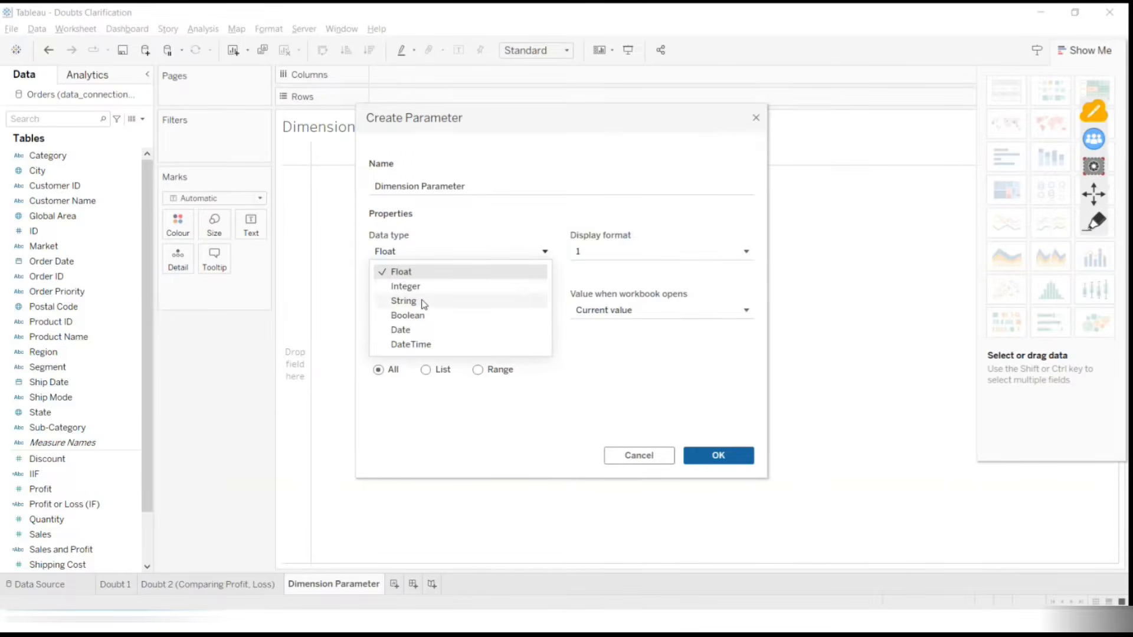
{"action": "left_click", "coordinate": [404, 301]}
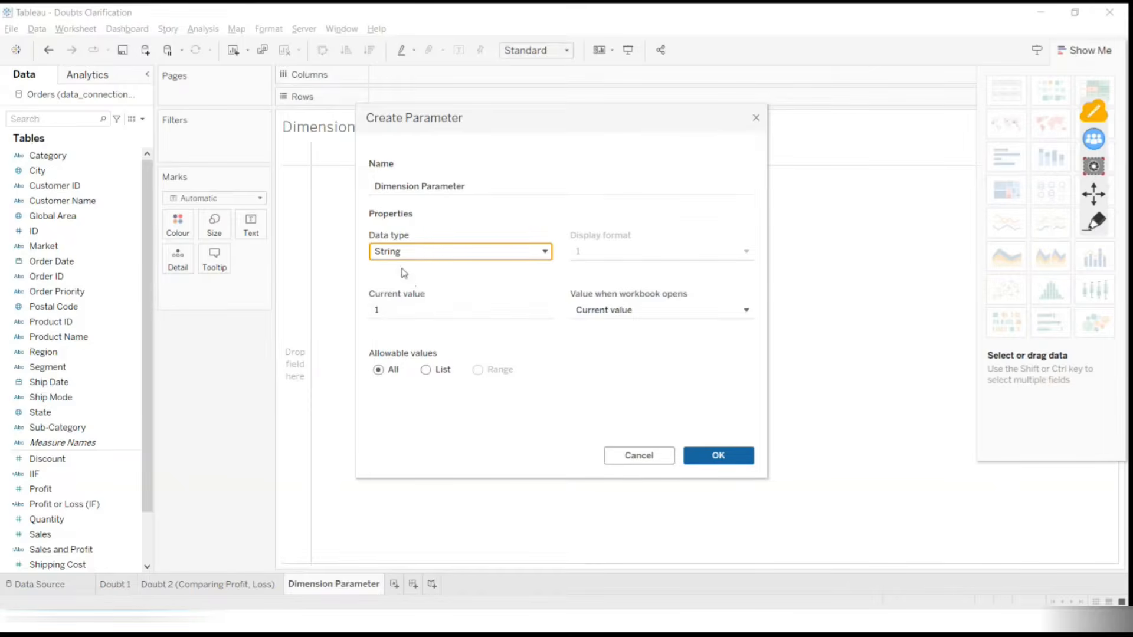
Circle the Current value and Value when workbook opens settings with the marker, and clear both markings
{"action": "left_click", "coordinate": [1101, 226]}
{"action": "mouse_move", "coordinate": [504, 293]}
{"action": "left_mouse_down"}
{"action": "mouse_move", "coordinate": [362, 301]}
{"action": "mouse_move", "coordinate": [382, 337]}
{"action": "mouse_move", "coordinate": [527, 323]}
{"action": "mouse_move", "coordinate": [469, 259]}
{"action": "left_mouse_up"}
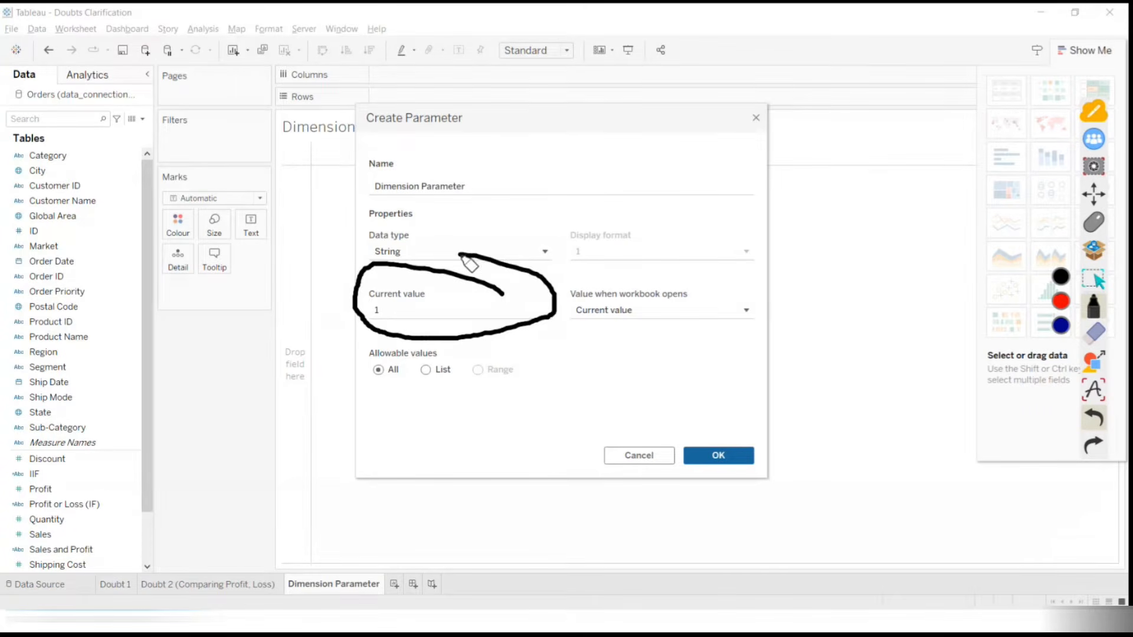
{"action": "mouse_move", "coordinate": [723, 294]}
{"action": "left_mouse_down"}
{"action": "mouse_move", "coordinate": [521, 278]}
{"action": "mouse_move", "coordinate": [708, 263]}
{"action": "mouse_move", "coordinate": [666, 248]}
{"action": "left_mouse_up"}
{"action": "left_click", "coordinate": [1094, 334]}
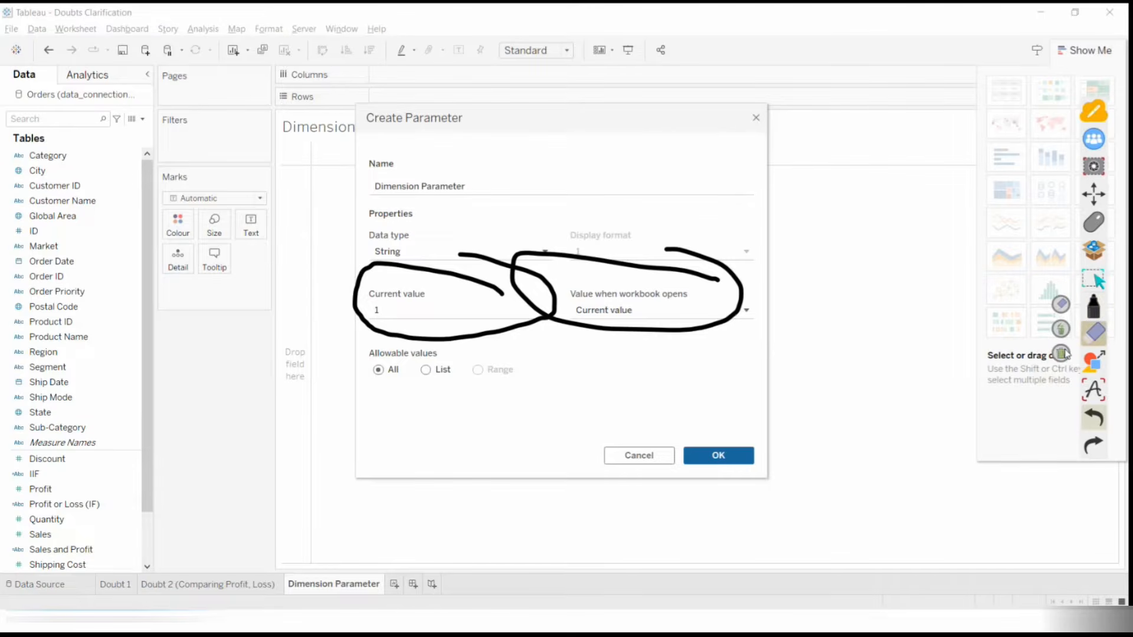
{"action": "left_click", "coordinate": [1060, 354]}
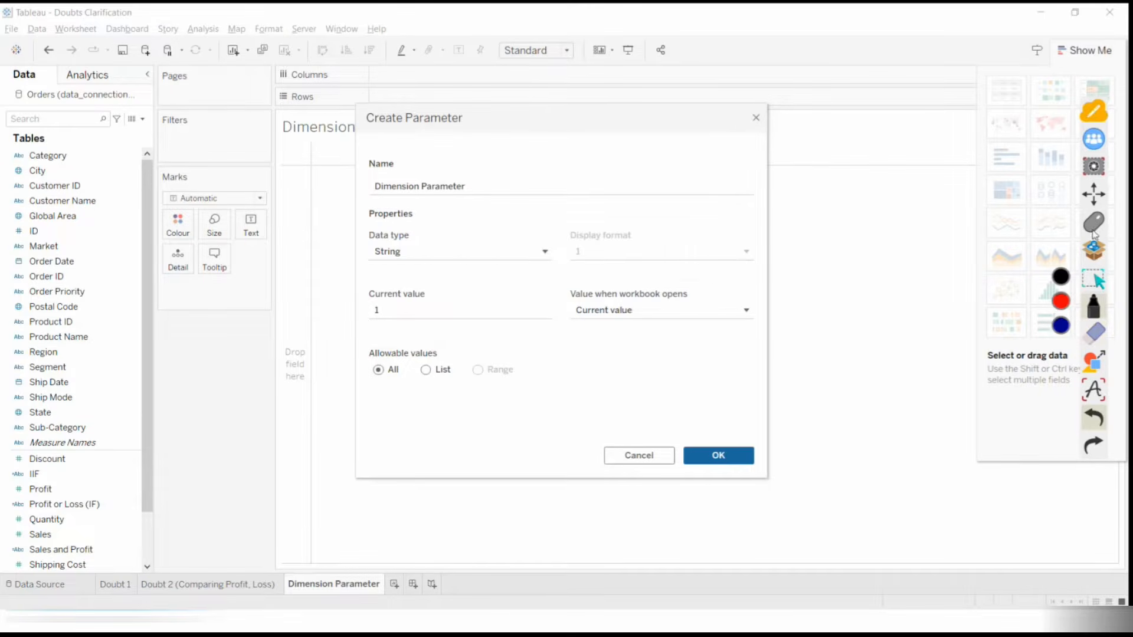
Circle the Allowable values setting, draw arrows to its All and List options, and clear the markings
{"action": "left_click", "coordinate": [1096, 223]}
{"action": "mouse_move", "coordinate": [461, 341]}
{"action": "left_mouse_down"}
{"action": "mouse_move", "coordinate": [363, 345]}
{"action": "mouse_move", "coordinate": [396, 400]}
{"action": "mouse_move", "coordinate": [576, 405]}
{"action": "mouse_move", "coordinate": [413, 331]}
{"action": "left_mouse_up"}
{"action": "mouse_move", "coordinate": [304, 417]}
{"action": "left_mouse_down"}
{"action": "mouse_move", "coordinate": [389, 381]}
{"action": "mouse_move", "coordinate": [349, 412]}
{"action": "left_mouse_up"}
{"action": "mouse_move", "coordinate": [409, 434]}
{"action": "left_mouse_down"}
{"action": "mouse_move", "coordinate": [421, 379]}
{"action": "mouse_move", "coordinate": [431, 403]}
{"action": "left_mouse_up"}
{"action": "left_click", "coordinate": [1094, 335]}
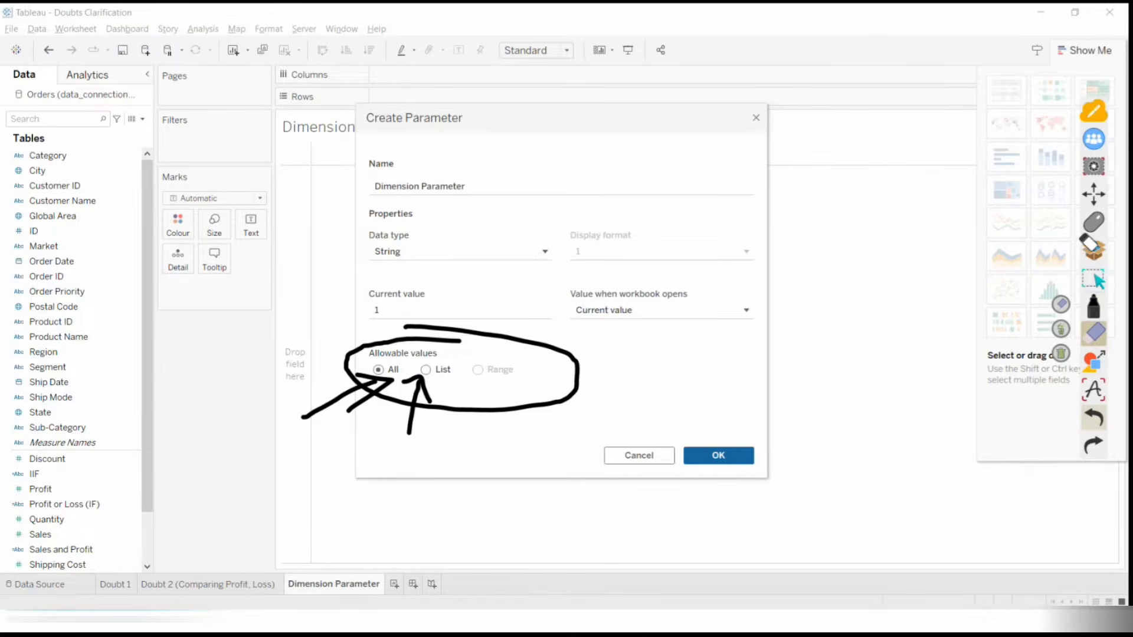
{"action": "left_click", "coordinate": [1094, 222]}
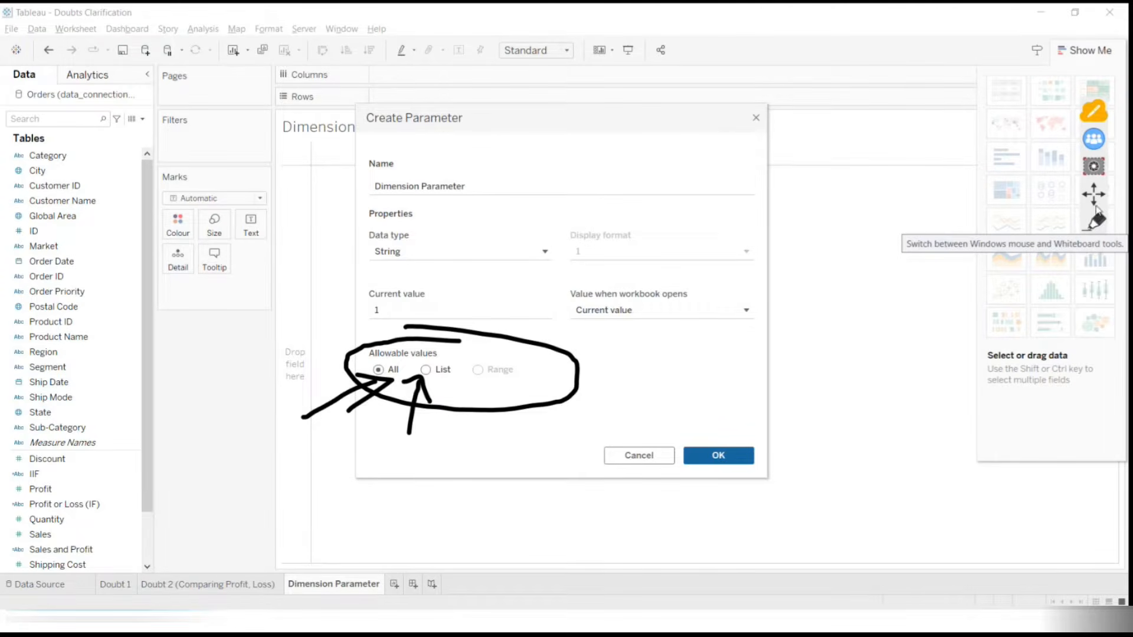
{"action": "left_click", "coordinate": [1098, 224]}
{"action": "left_click", "coordinate": [1095, 341]}
{"action": "left_click", "coordinate": [1057, 355]}
{"action": "left_click", "coordinate": [1095, 224]}
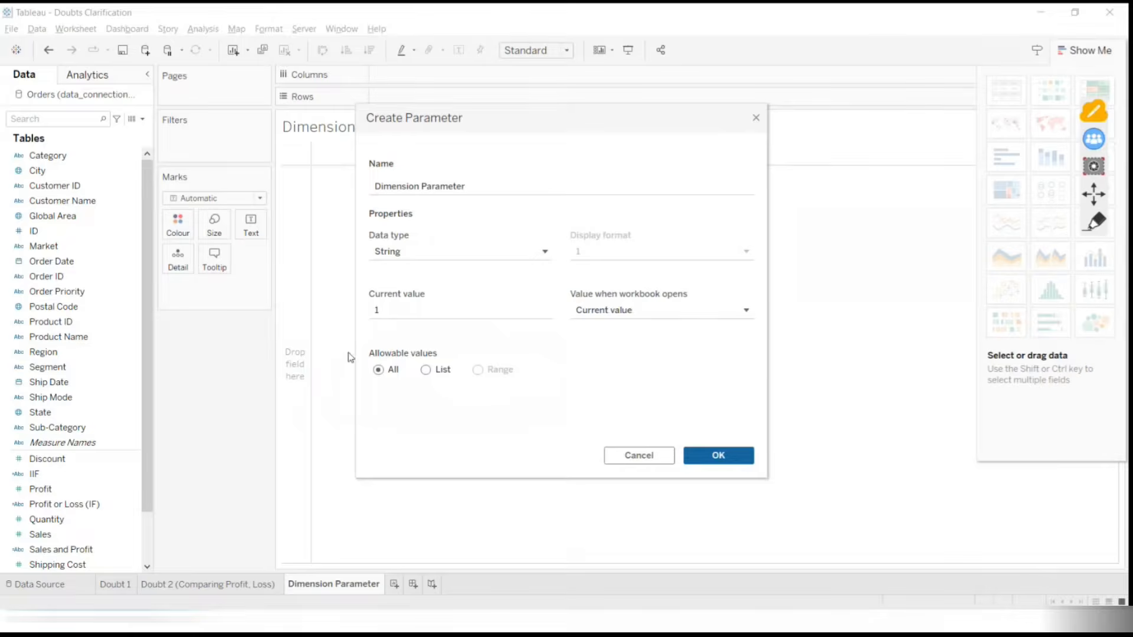
Set the allowable values to List and add the values Category, Ship Mode and Segment
{"action": "left_click", "coordinate": [444, 370]}
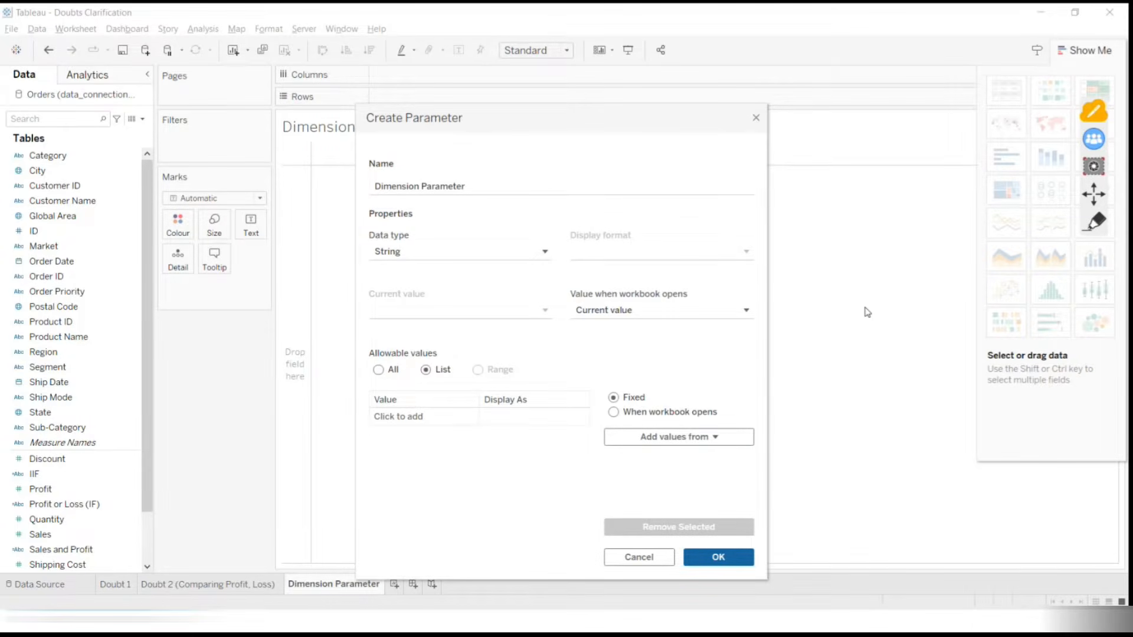
{"action": "left_click", "coordinate": [423, 414]}
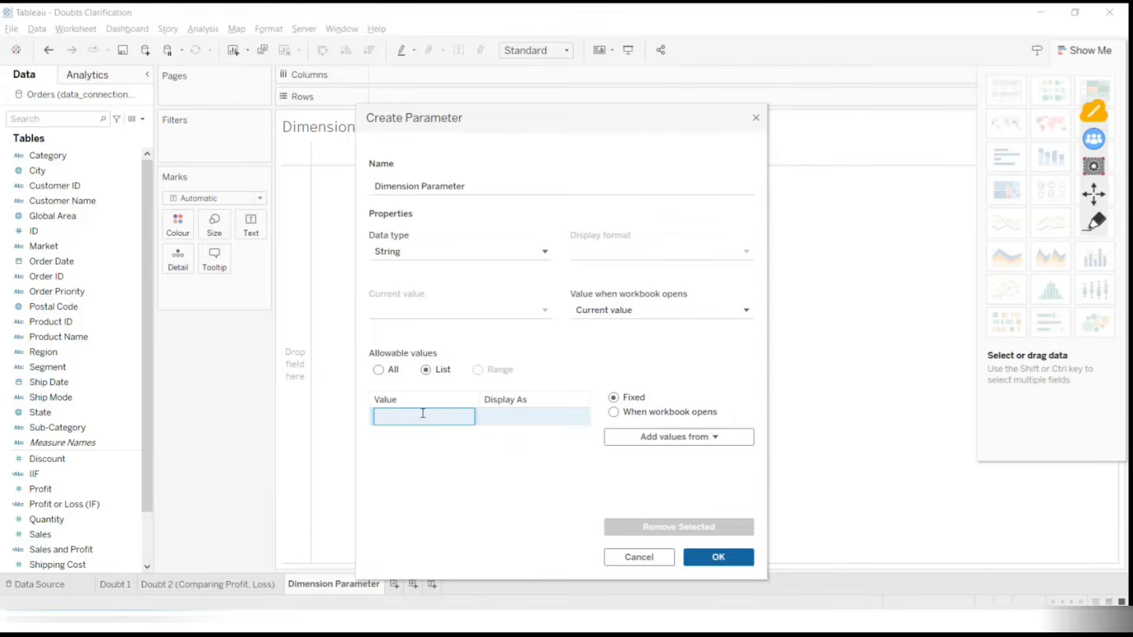
{"action": "type", "text": "Category"}
{"action": "key", "text": "Return"}
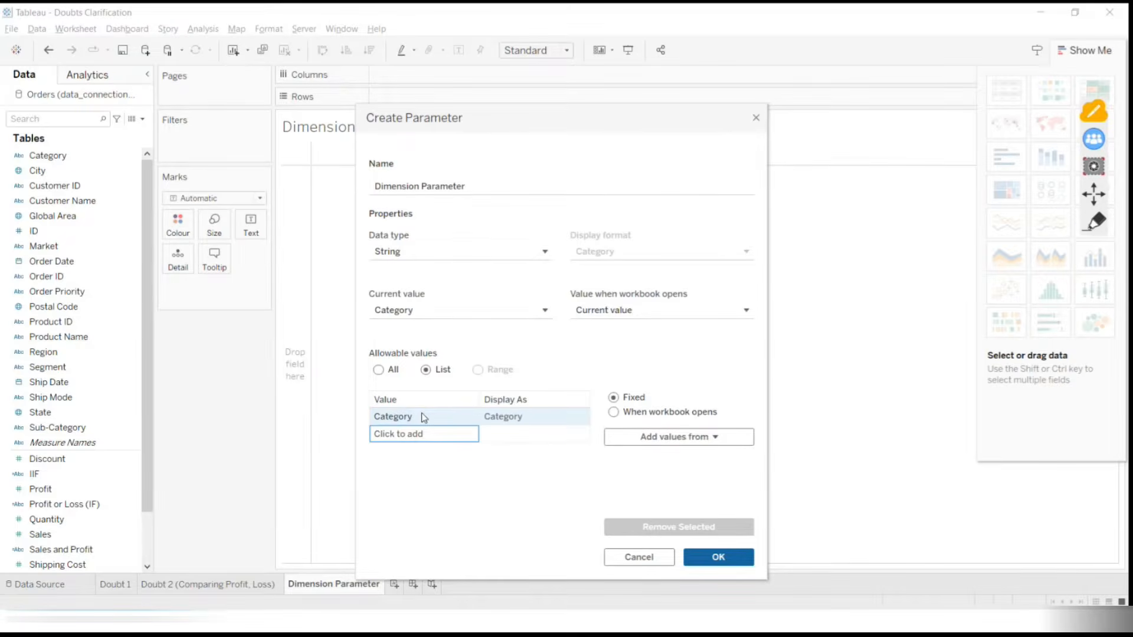
{"action": "key", "text": "Return"}
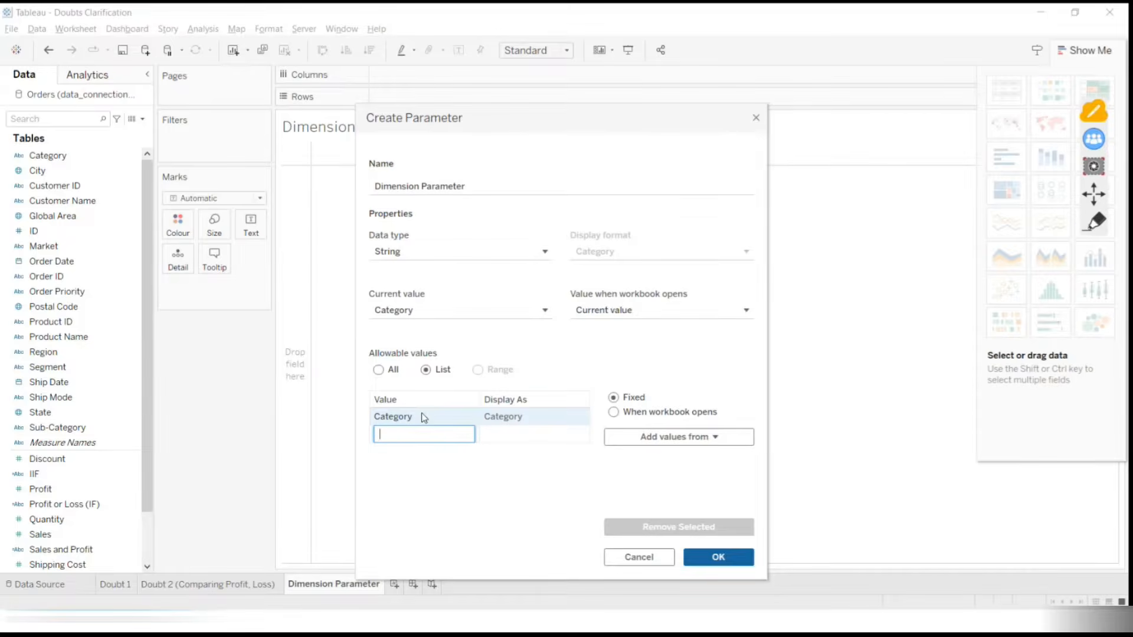
{"action": "type", "text": "Ship Mode"}
{"action": "key", "text": "Return"}
{"action": "key", "text": "Return"}
{"action": "type", "text": "Segment"}
{"action": "key", "text": "Return"}
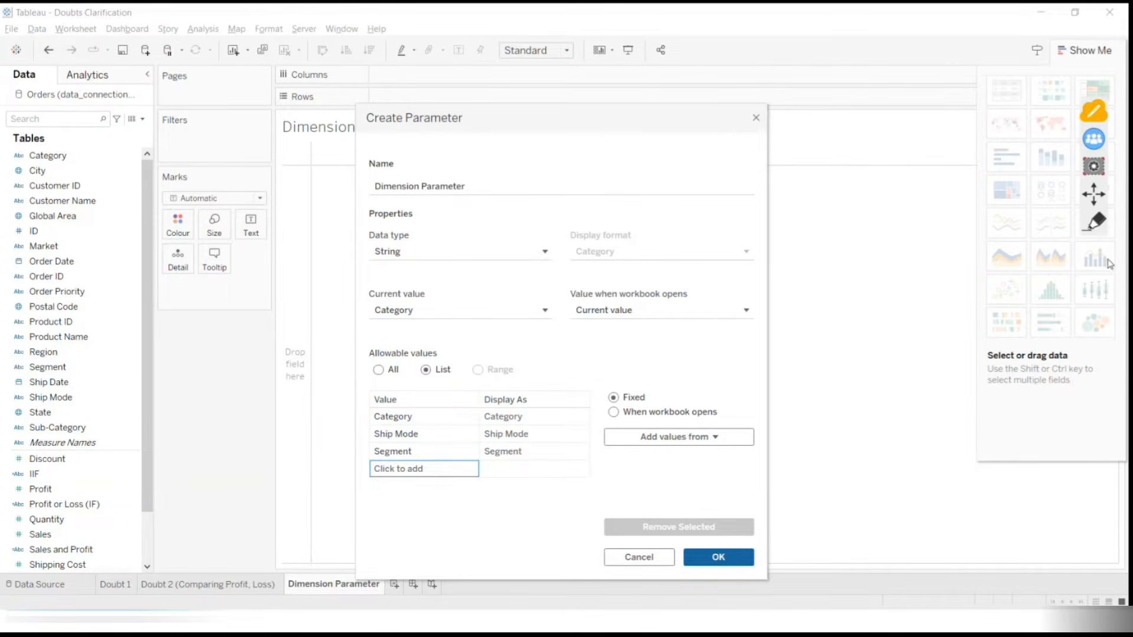
Circle the Category field and the Segment and Ship Mode area of the field list, and clear the markings
{"action": "left_click", "coordinate": [1096, 223]}
{"action": "mouse_move", "coordinate": [70, 140]}
{"action": "left_mouse_down"}
{"action": "mouse_move", "coordinate": [7, 142]}
{"action": "mouse_move", "coordinate": [80, 153]}
{"action": "mouse_move", "coordinate": [66, 126]}
{"action": "left_mouse_up"}
{"action": "mouse_move", "coordinate": [46, 388]}
{"action": "left_mouse_down"}
{"action": "mouse_move", "coordinate": [9, 400]}
{"action": "mouse_move", "coordinate": [75, 390]}
{"action": "mouse_move", "coordinate": [37, 363]}
{"action": "mouse_move", "coordinate": [5, 378]}
{"action": "mouse_move", "coordinate": [35, 358]}
{"action": "mouse_move", "coordinate": [59, 361]}
{"action": "left_mouse_up"}
{"action": "left_click", "coordinate": [1094, 334]}
{"action": "left_click", "coordinate": [1064, 352]}
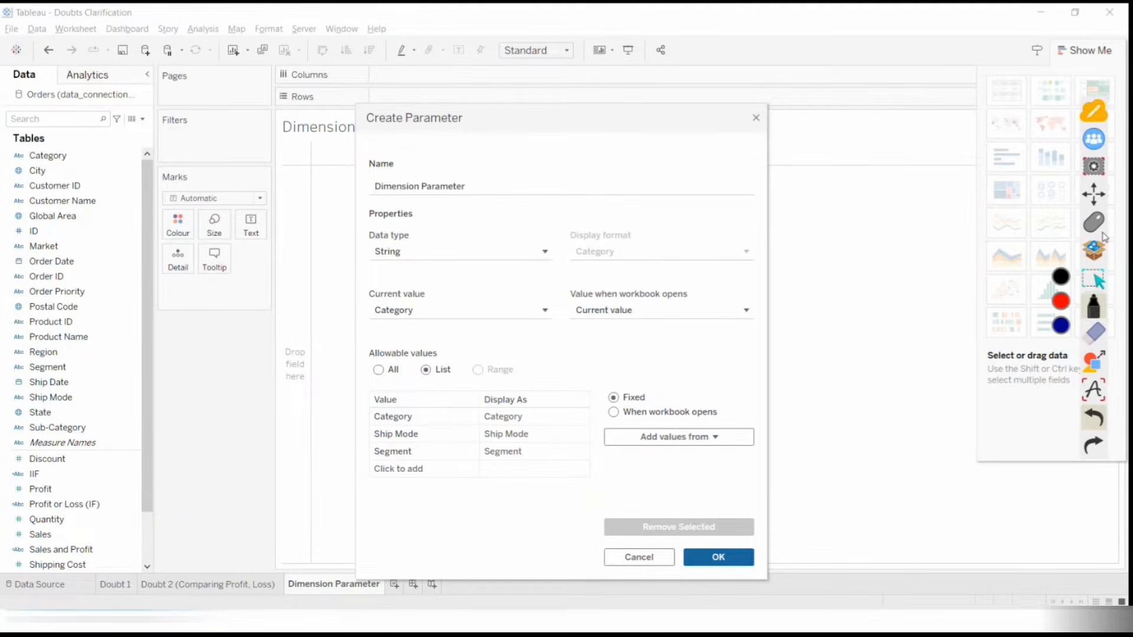
Circle the Customer ID and Customer Name fields plus the product and order fields in the field list, and clear the markings
{"action": "mouse_move", "coordinate": [74, 195]}
{"action": "left_mouse_down"}
{"action": "mouse_move", "coordinate": [97, 203]}
{"action": "mouse_move", "coordinate": [33, 171]}
{"action": "left_mouse_up"}
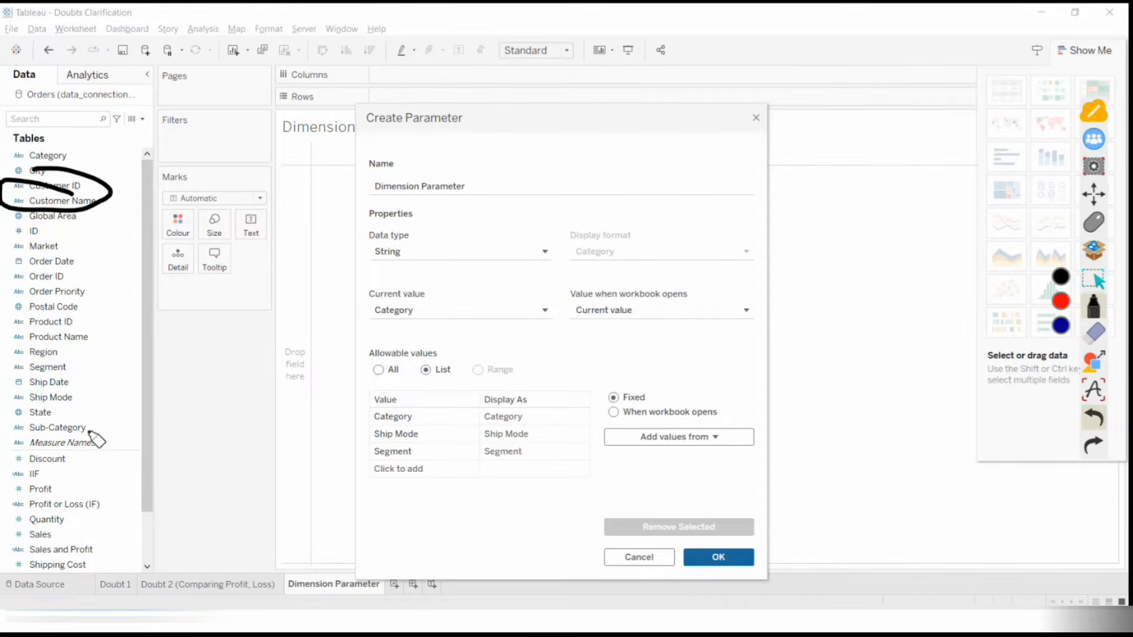
{"action": "mouse_move", "coordinate": [50, 322]}
{"action": "left_mouse_down"}
{"action": "mouse_move", "coordinate": [77, 357]}
{"action": "mouse_move", "coordinate": [35, 341]}
{"action": "left_mouse_up"}
{"action": "mouse_move", "coordinate": [77, 274]}
{"action": "left_mouse_down"}
{"action": "mouse_move", "coordinate": [62, 313]}
{"action": "mouse_move", "coordinate": [63, 292]}
{"action": "left_mouse_up"}
{"action": "left_click", "coordinate": [1094, 333]}
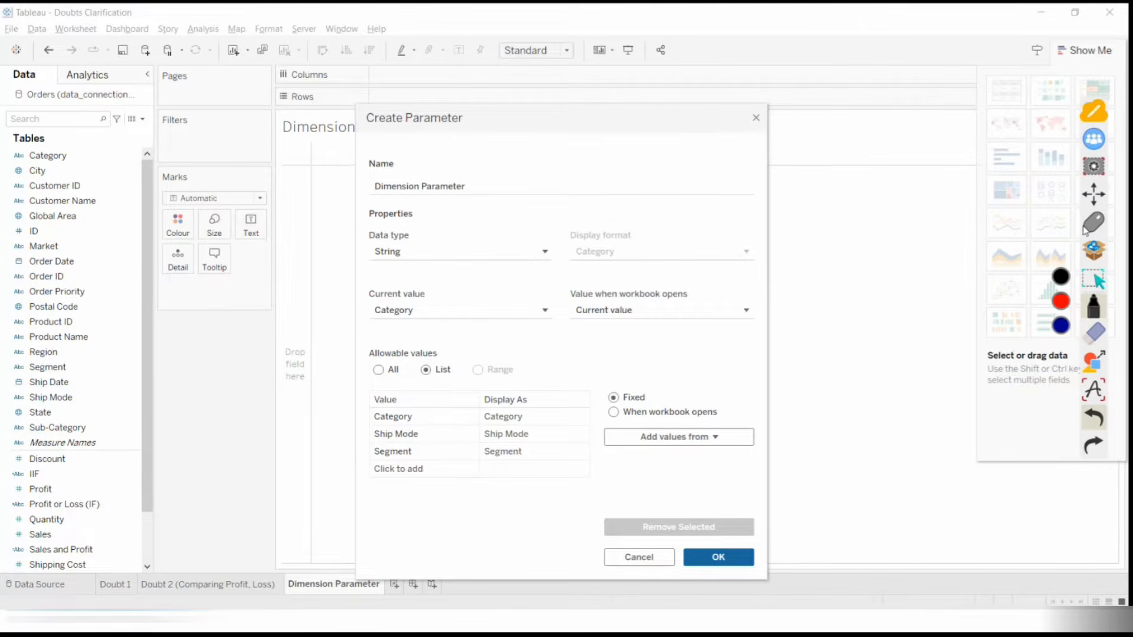
Circle the data pane's options arrow and the parameter's Name field with the black marker
{"action": "left_click", "coordinate": [1092, 315]}
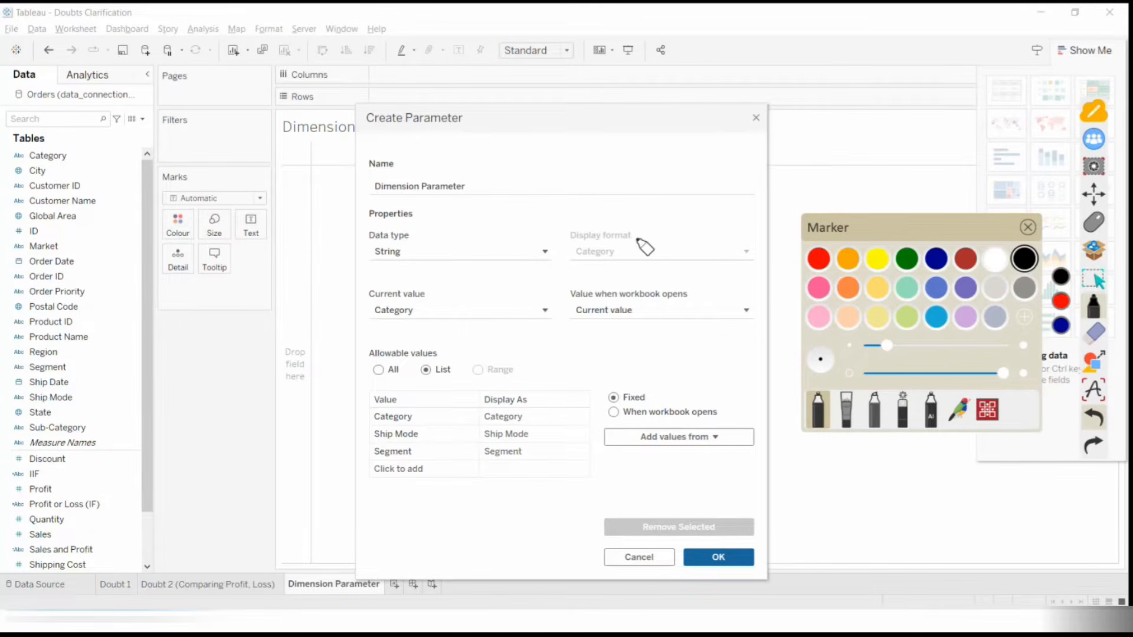
{"action": "mouse_move", "coordinate": [133, 112]}
{"action": "left_mouse_down"}
{"action": "mouse_move", "coordinate": [154, 141]}
{"action": "mouse_move", "coordinate": [137, 96]}
{"action": "left_mouse_up"}
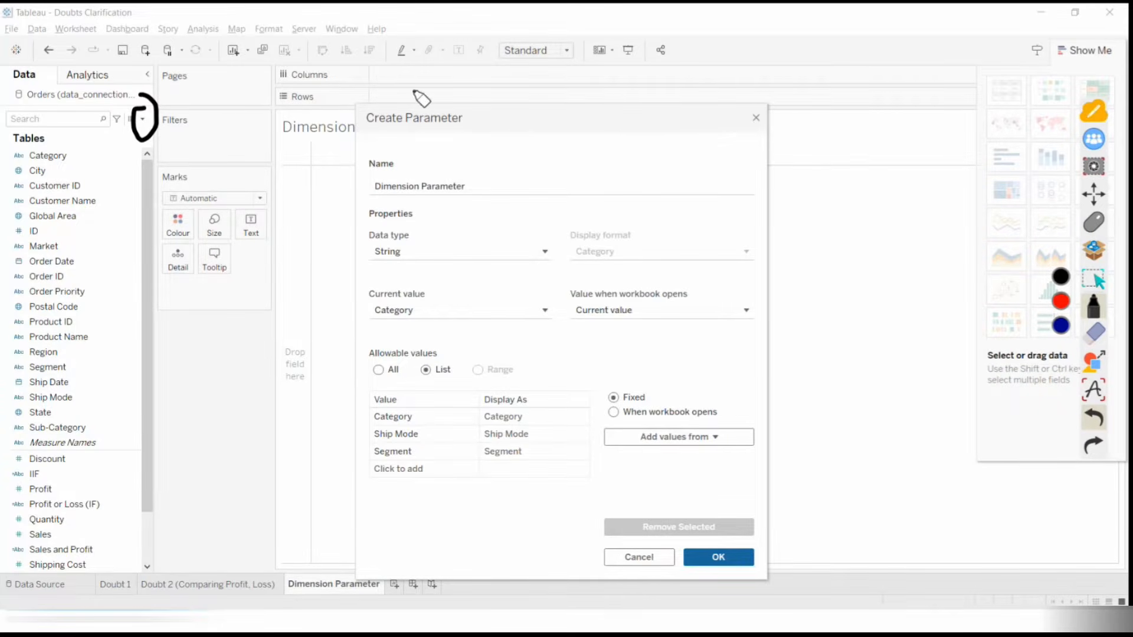
{"action": "mouse_move", "coordinate": [435, 150]}
{"action": "left_mouse_down"}
{"action": "mouse_move", "coordinate": [383, 144]}
{"action": "mouse_move", "coordinate": [354, 197]}
{"action": "mouse_move", "coordinate": [524, 189]}
{"action": "mouse_move", "coordinate": [372, 158]}
{"action": "left_mouse_up"}
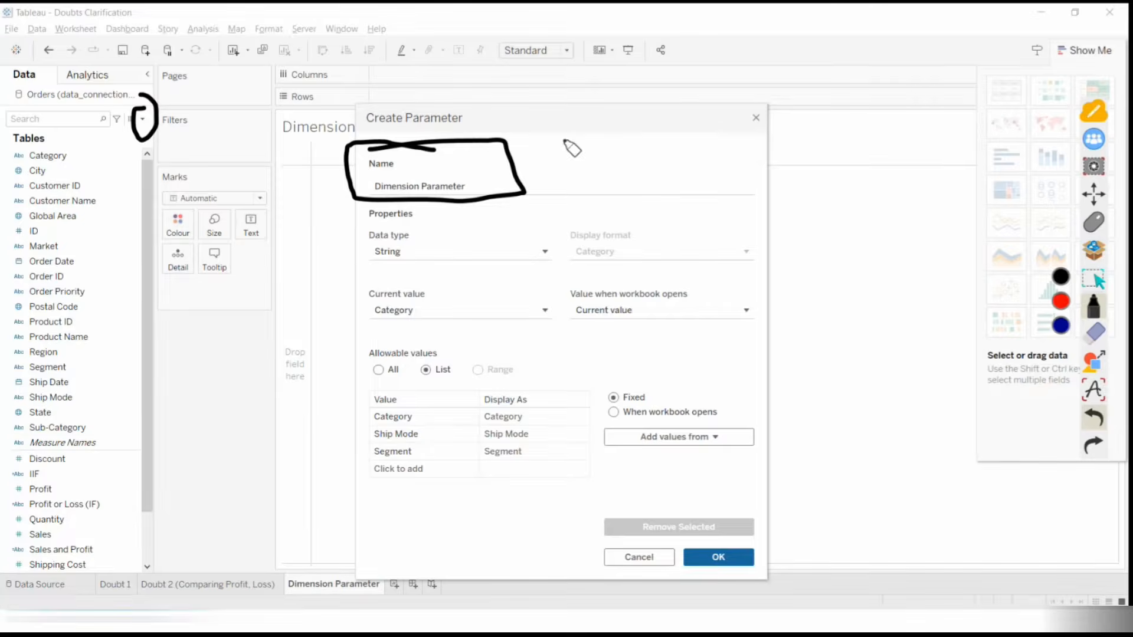
Circle the Data type setting, draw an arrow to String, and circle the List option with the black marker
{"action": "mouse_move", "coordinate": [423, 213]}
{"action": "left_mouse_down"}
{"action": "mouse_move", "coordinate": [354, 214]}
{"action": "mouse_move", "coordinate": [356, 263]}
{"action": "mouse_move", "coordinate": [535, 285]}
{"action": "mouse_move", "coordinate": [522, 204]}
{"action": "mouse_move", "coordinate": [391, 210]}
{"action": "left_mouse_up"}
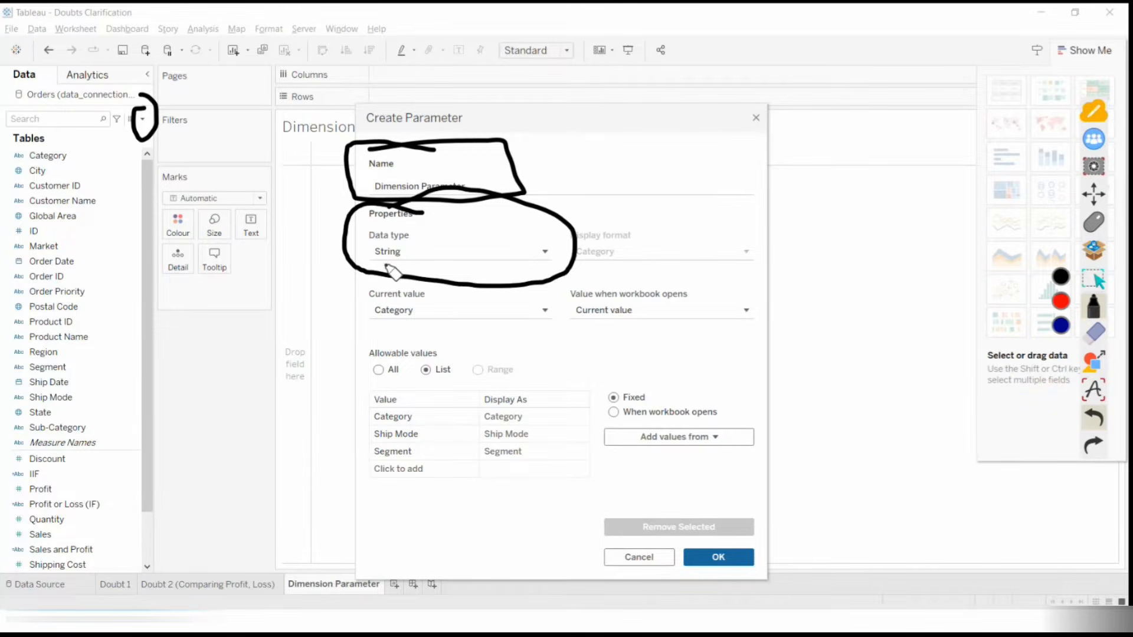
{"action": "mouse_move", "coordinate": [316, 282]}
{"action": "left_mouse_down"}
{"action": "mouse_move", "coordinate": [387, 268]}
{"action": "mouse_move", "coordinate": [366, 290]}
{"action": "left_mouse_up"}
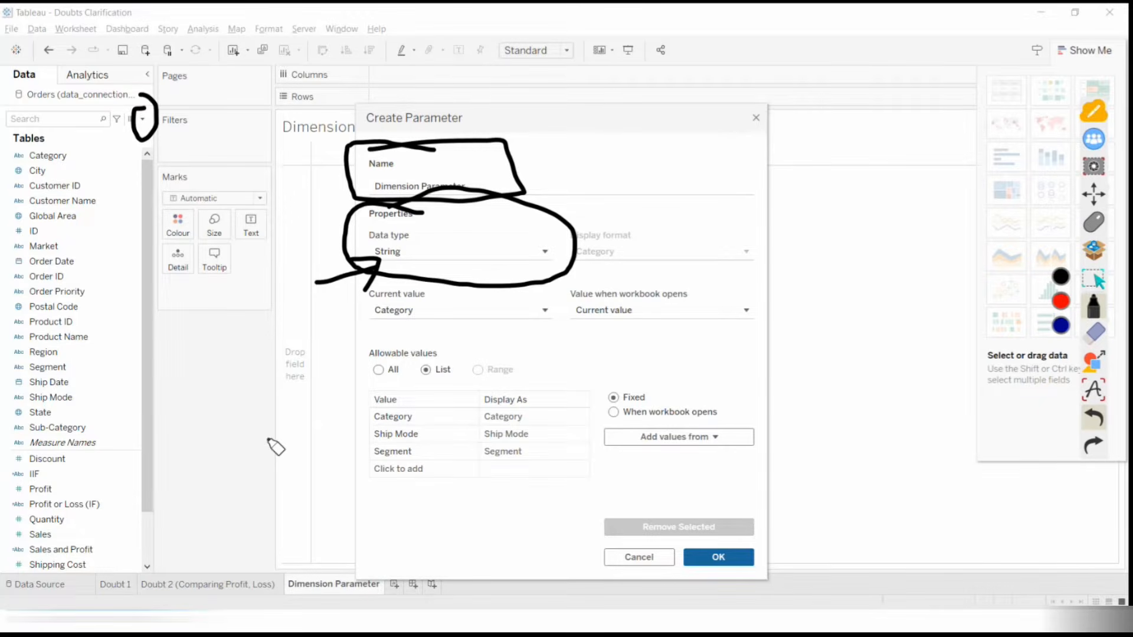
{"action": "mouse_move", "coordinate": [429, 345]}
{"action": "left_mouse_down"}
{"action": "mouse_move", "coordinate": [414, 357]}
{"action": "mouse_move", "coordinate": [428, 389]}
{"action": "left_mouse_up"}
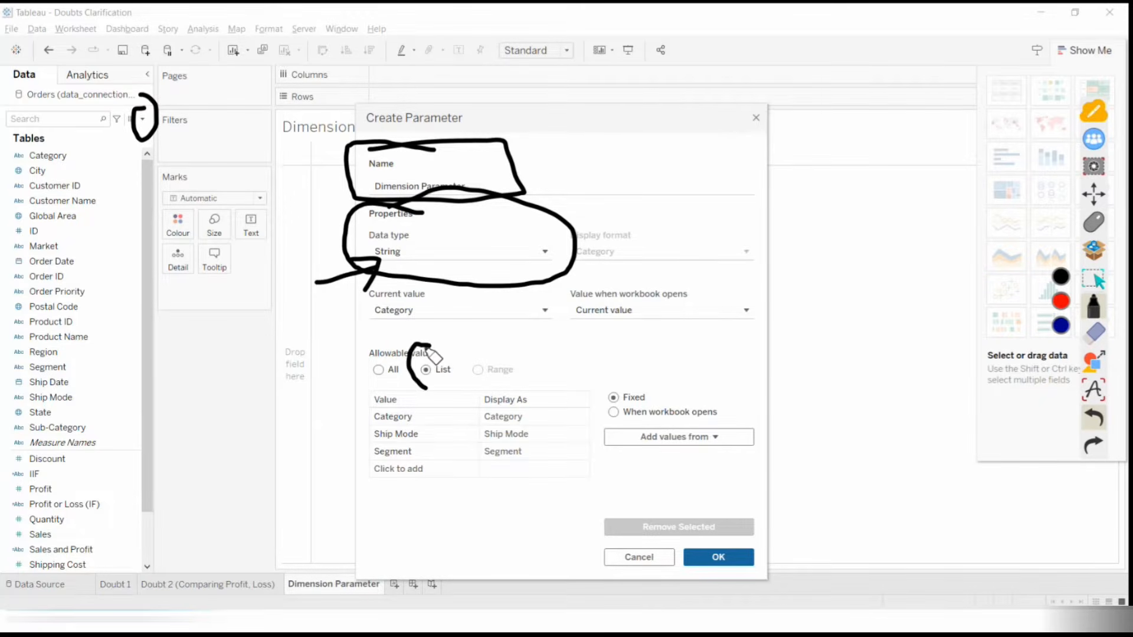
{"action": "left_click_drag", "start_coordinate": [431, 340], "coordinate": [438, 389]}
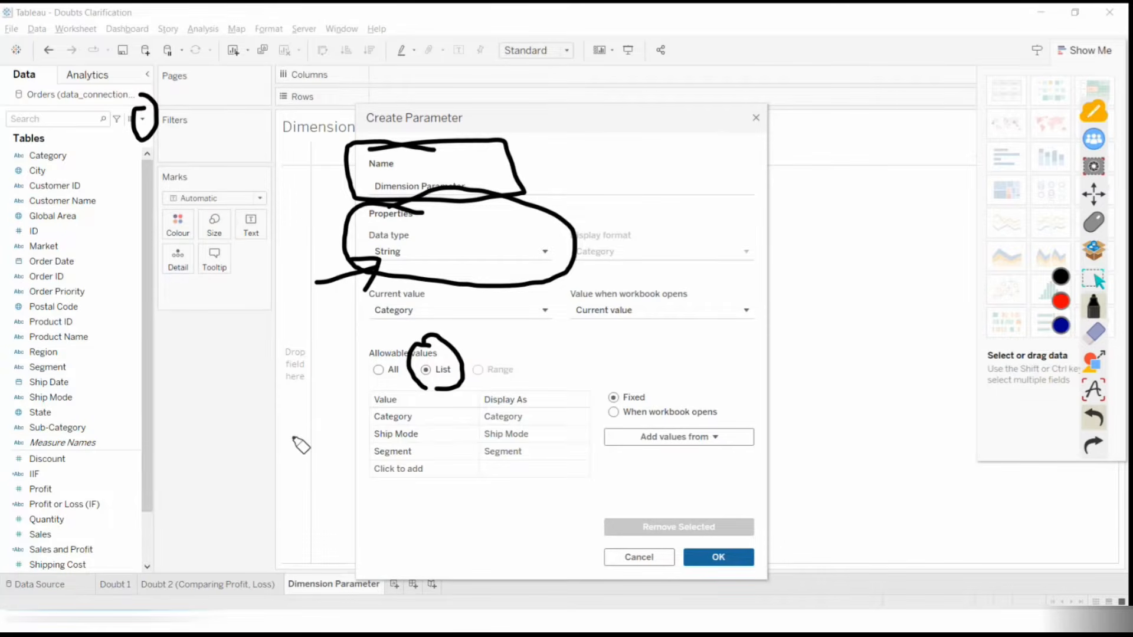
Mark the Ship Mode and Segment values, clear all markings, then circle the allowable values list and clear that marking too
{"action": "left_click_drag", "start_coordinate": [293, 433], "coordinate": [426, 432]}
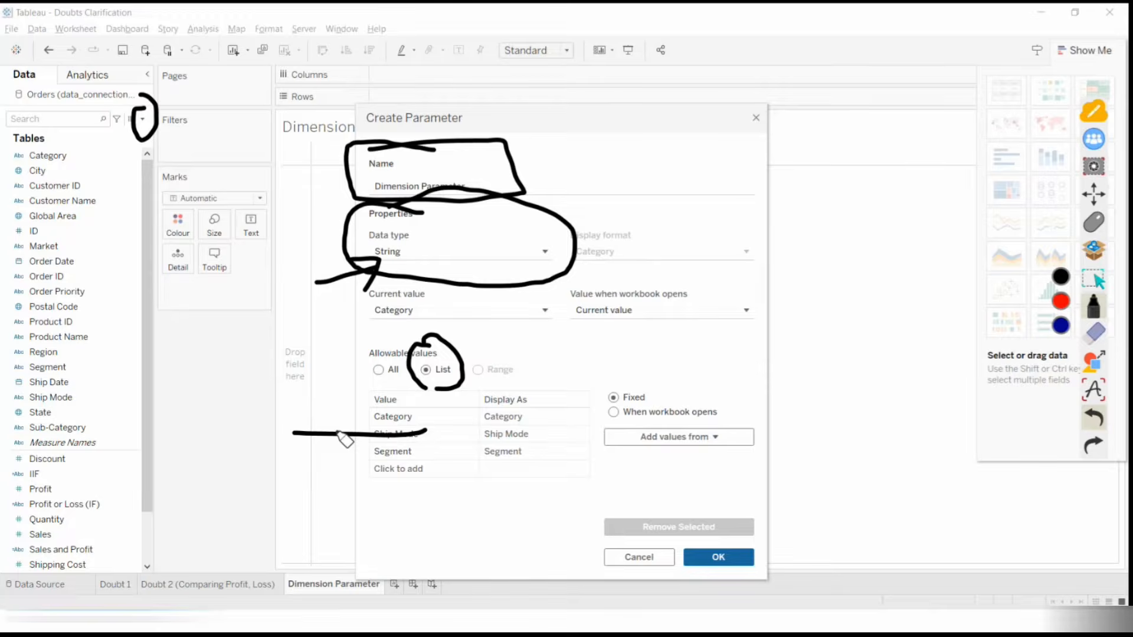
{"action": "left_click_drag", "start_coordinate": [340, 458], "coordinate": [383, 442]}
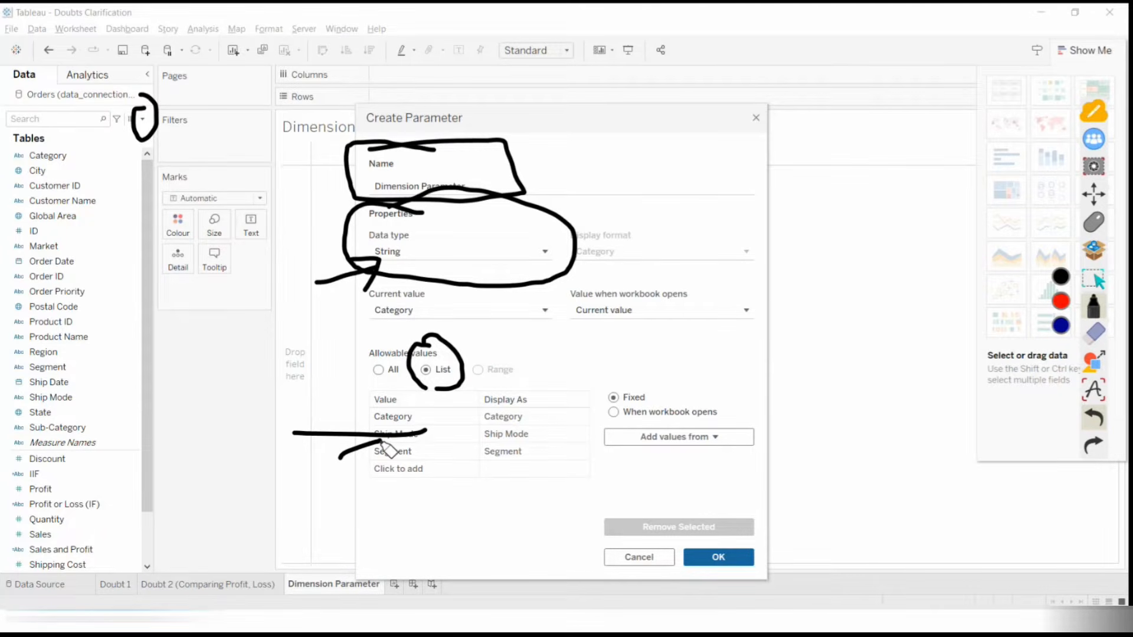
{"action": "left_click", "coordinate": [1096, 333]}
{"action": "left_click", "coordinate": [1061, 354]}
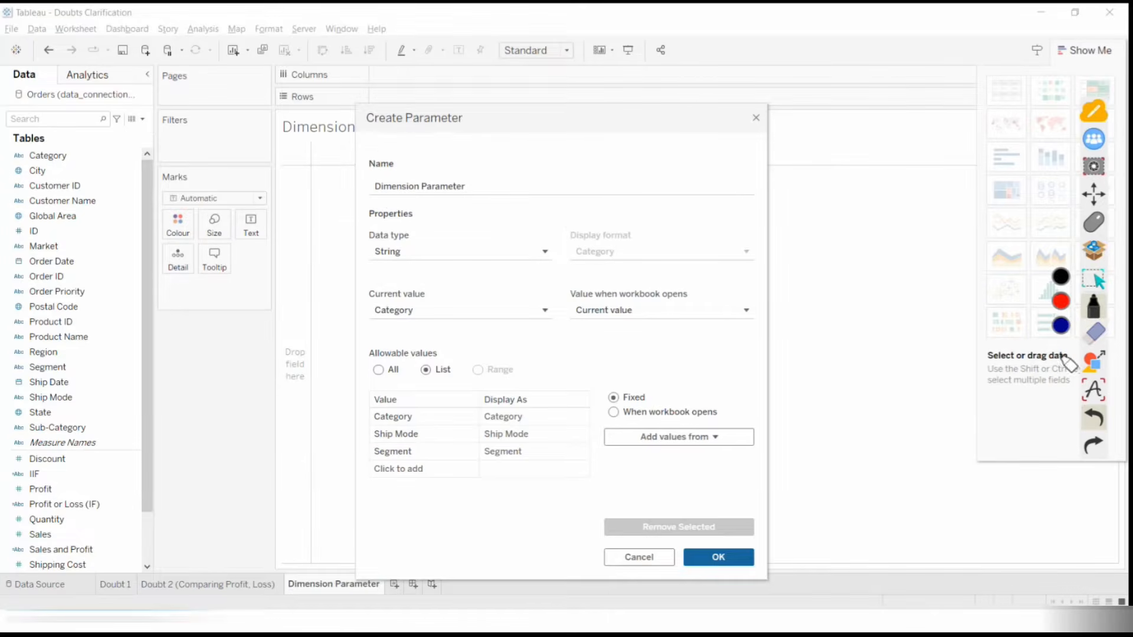
{"action": "mouse_move", "coordinate": [382, 381]}
{"action": "left_mouse_down"}
{"action": "mouse_move", "coordinate": [407, 472]}
{"action": "mouse_move", "coordinate": [390, 369]}
{"action": "left_mouse_up"}
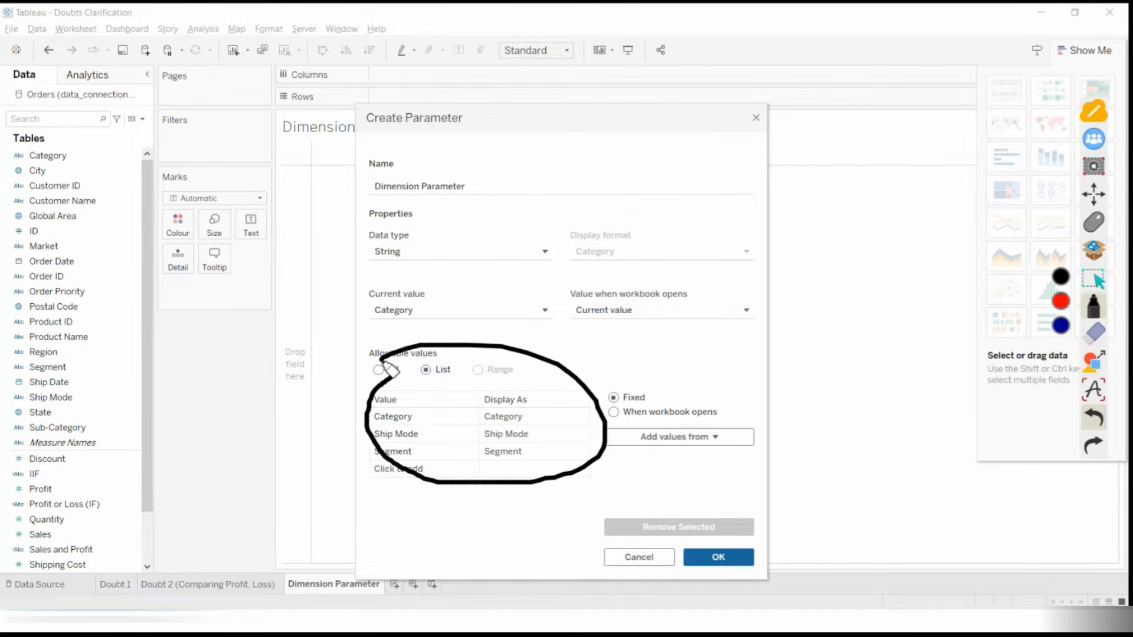
{"action": "left_click", "coordinate": [1096, 333]}
{"action": "left_click", "coordinate": [1061, 354]}
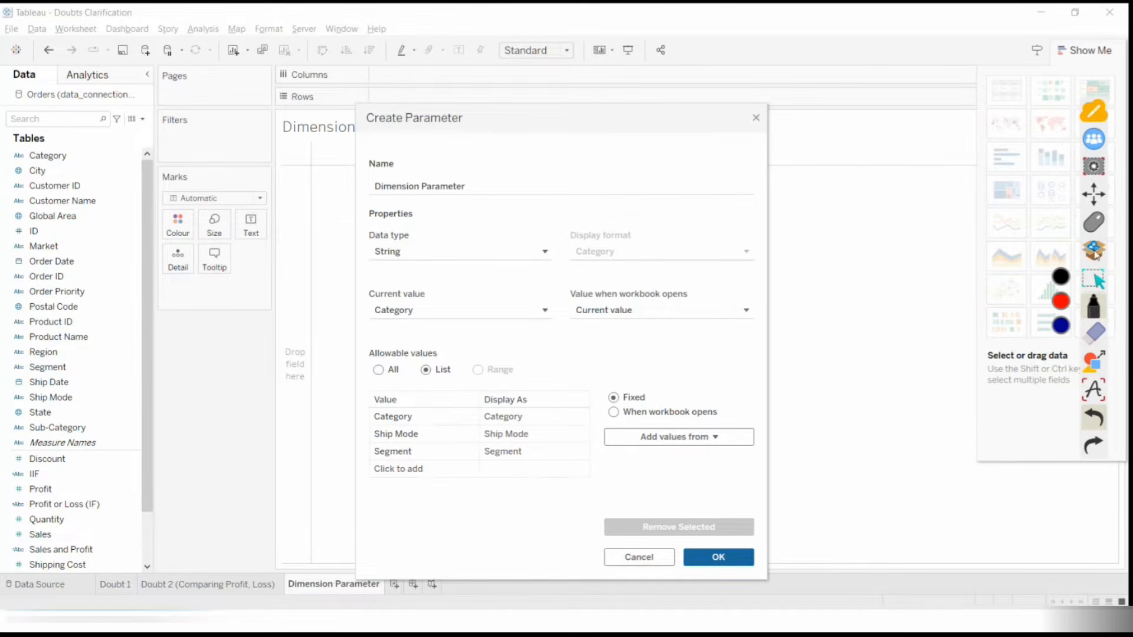
Leave marker mode and review the choices offered for the parameter's Current value
{"action": "left_click", "coordinate": [1095, 222]}
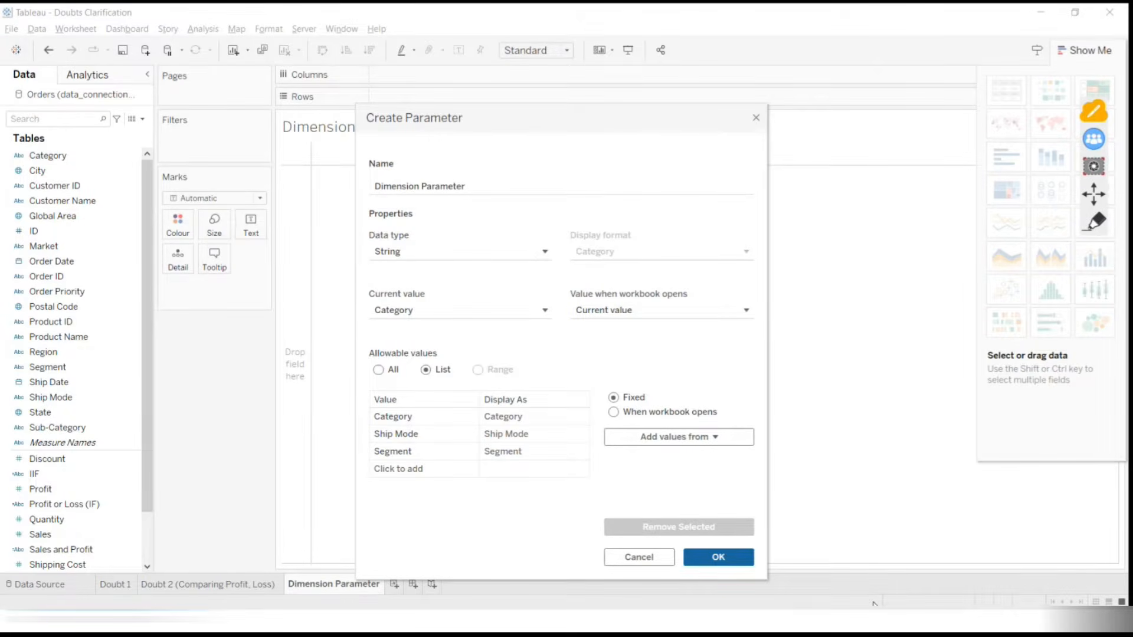
{"action": "left_click", "coordinate": [445, 312]}
{"action": "key", "text": "Escape"}
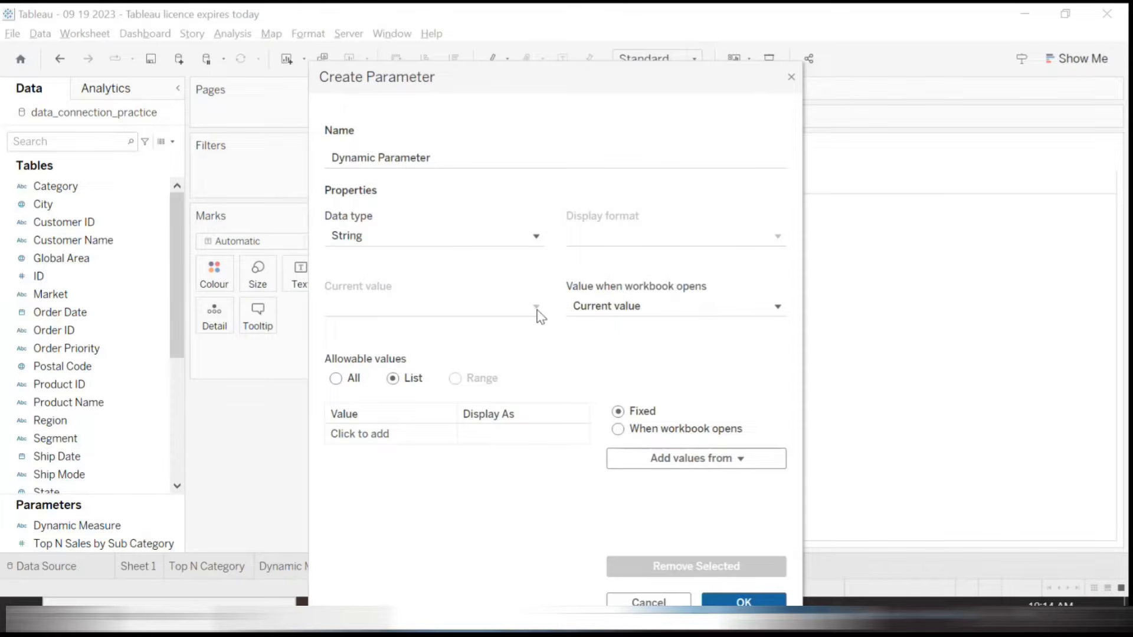
Add Category to the allowable values of the Dynamic Parameter and start the next list entry
{"action": "left_click", "coordinate": [393, 438]}
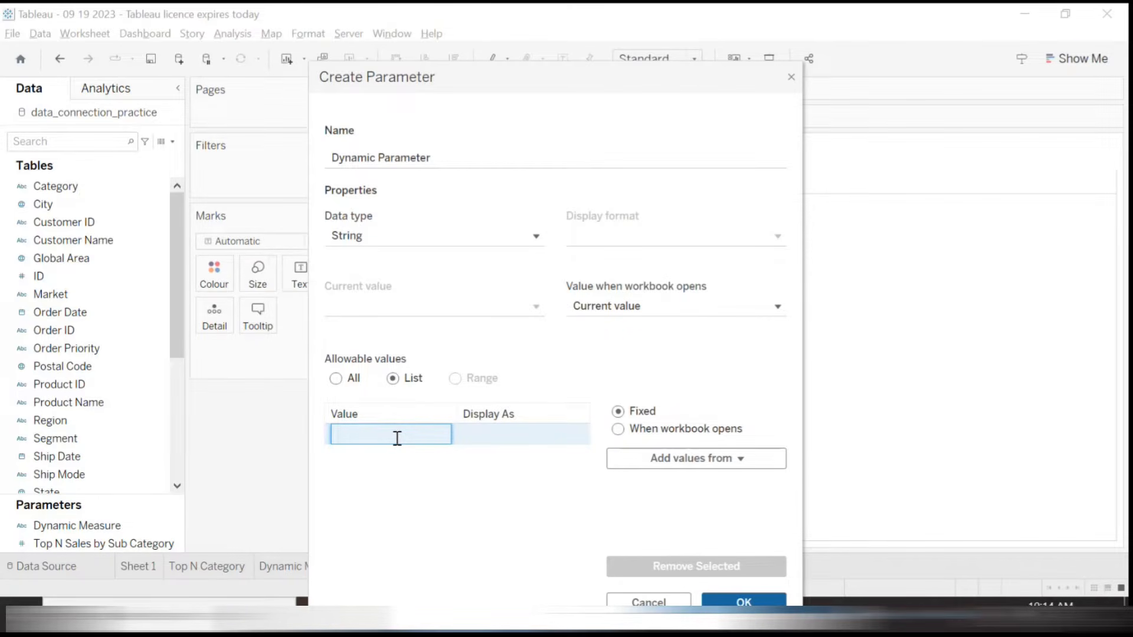
{"action": "type", "text": "Category"}
{"action": "key", "text": "Return"}
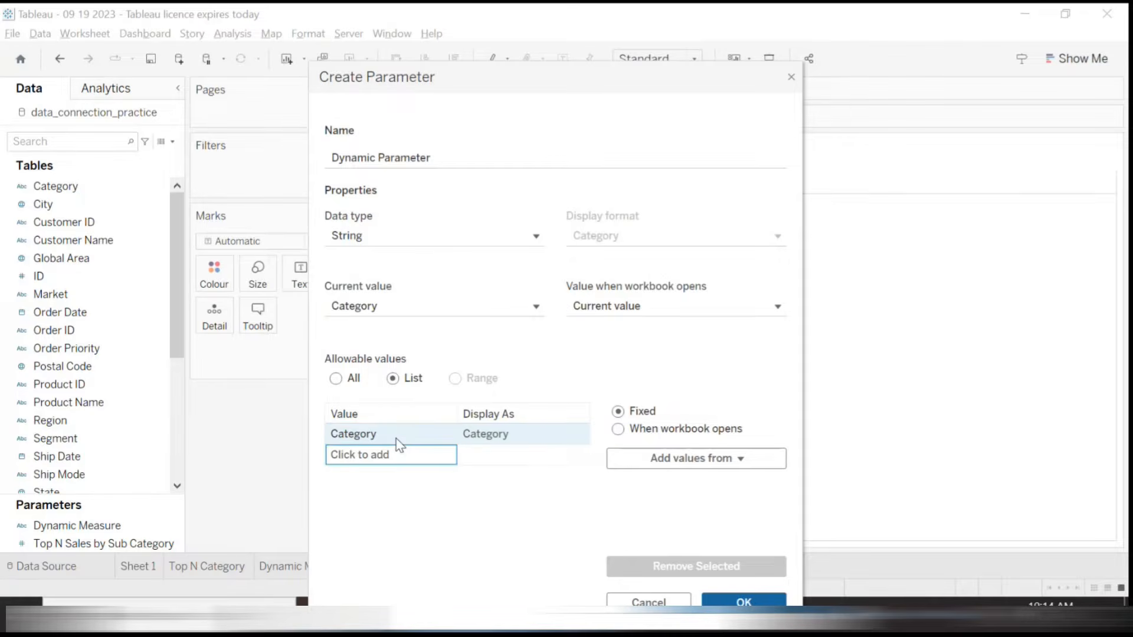
{"action": "left_click", "coordinate": [419, 455]}
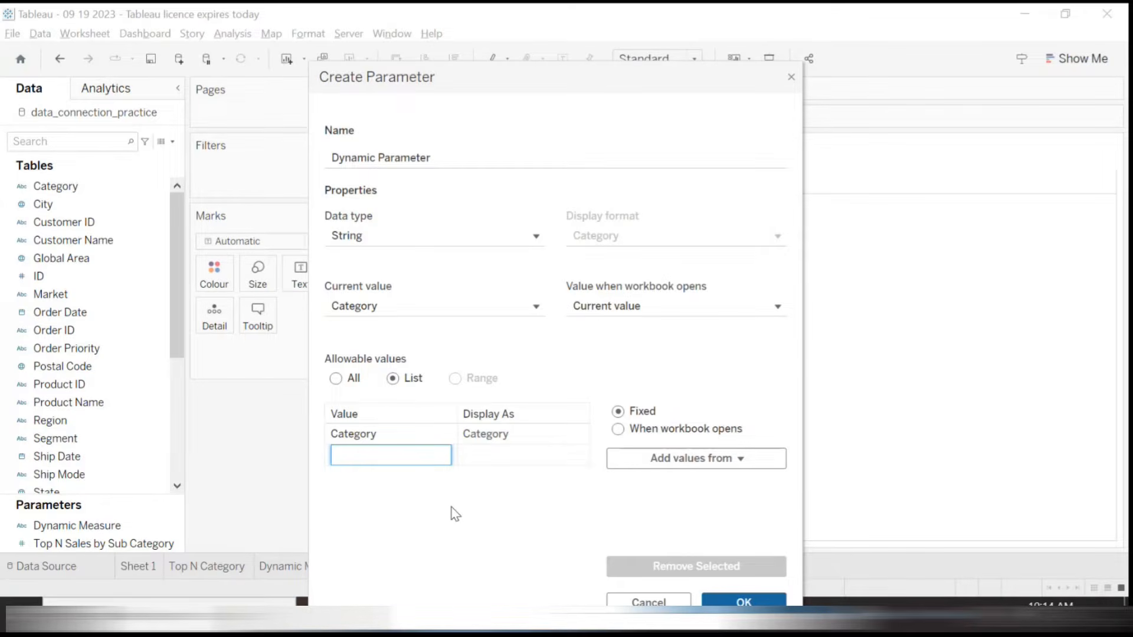
Review the data types available for the Dimension Parameter and leave the choice unchanged
{"action": "left_click", "coordinate": [1046, 405]}
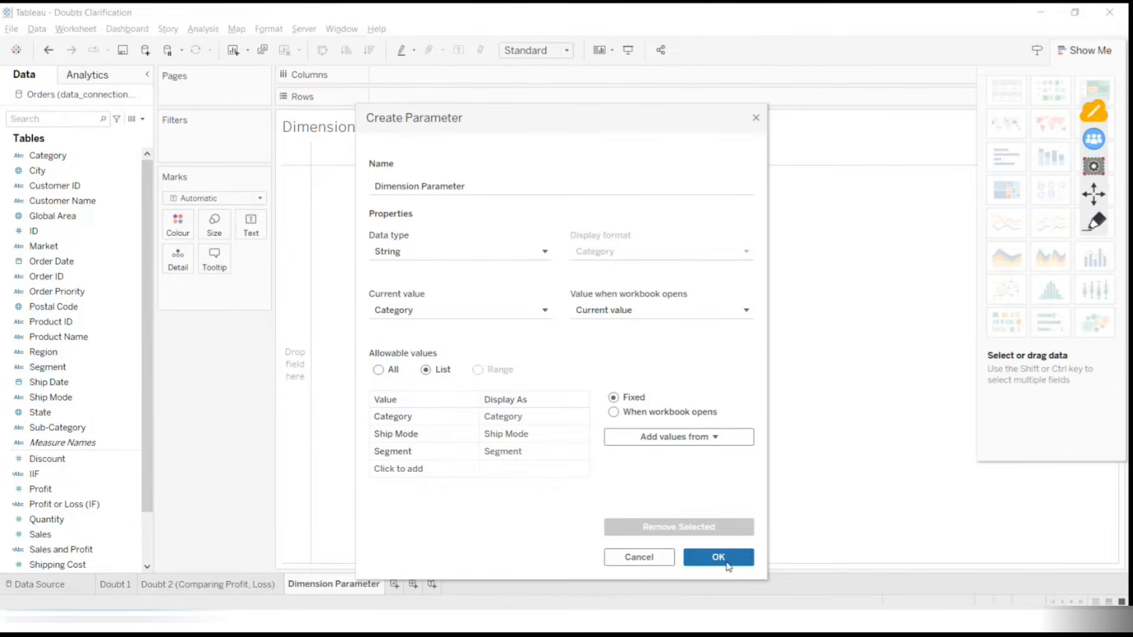
{"action": "left_click", "coordinate": [466, 256]}
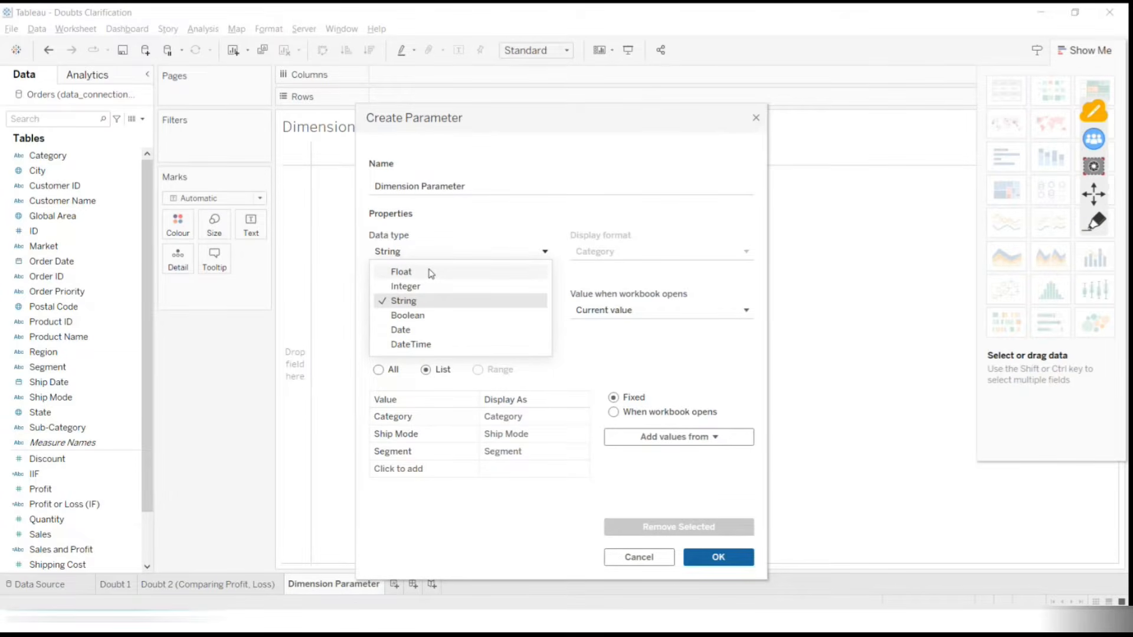
{"action": "left_click", "coordinate": [582, 348]}
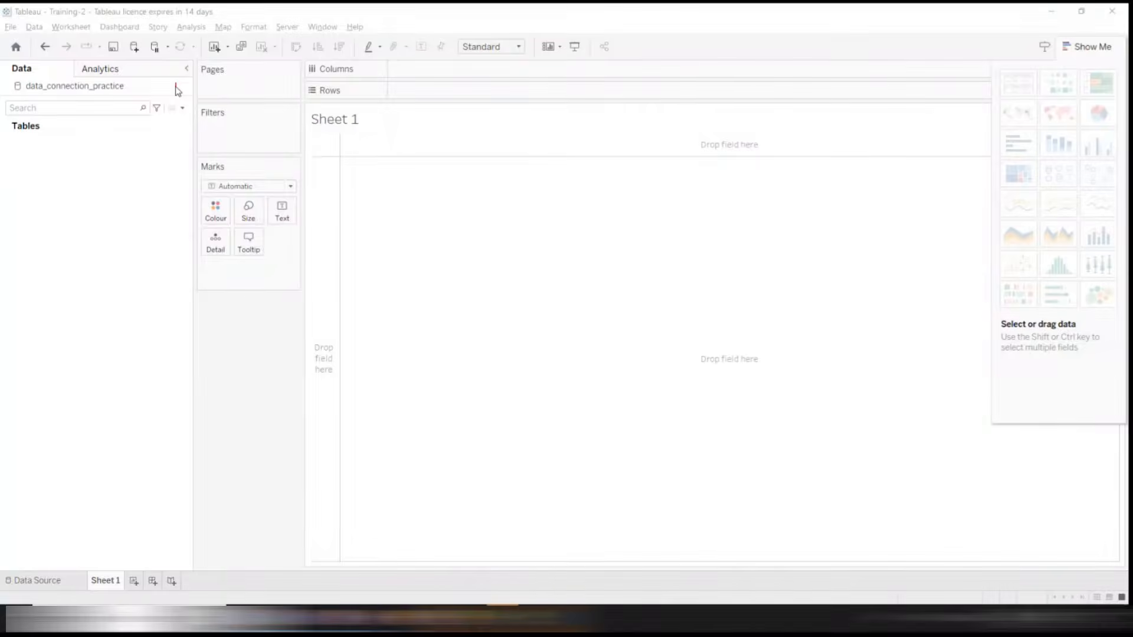
Add the Orders table to the data_connection_practice data source in the Training-2 workbook and return to Sheet 1
{"action": "left_click", "coordinate": [44, 582]}
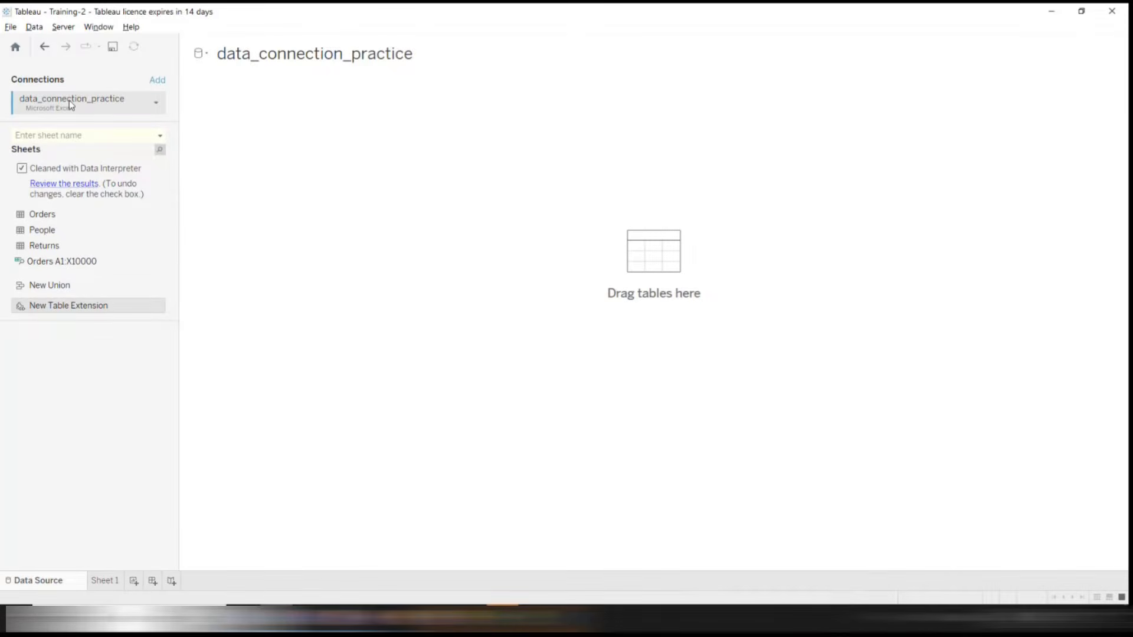
{"action": "left_click_drag", "start_coordinate": [49, 216], "coordinate": [556, 263]}
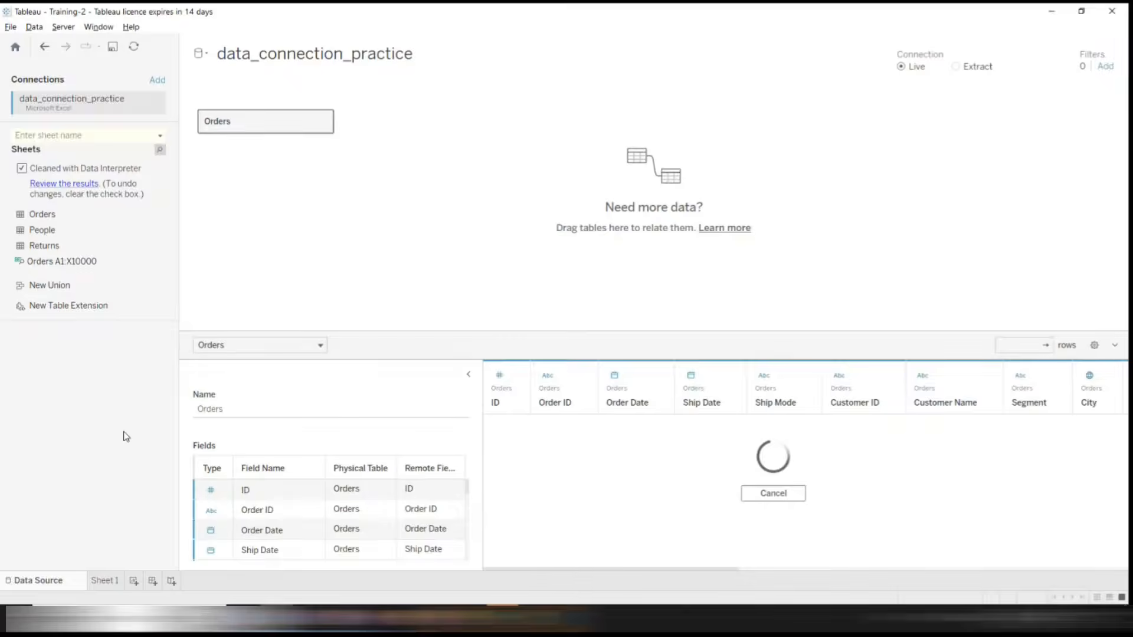
{"action": "left_click", "coordinate": [110, 581]}
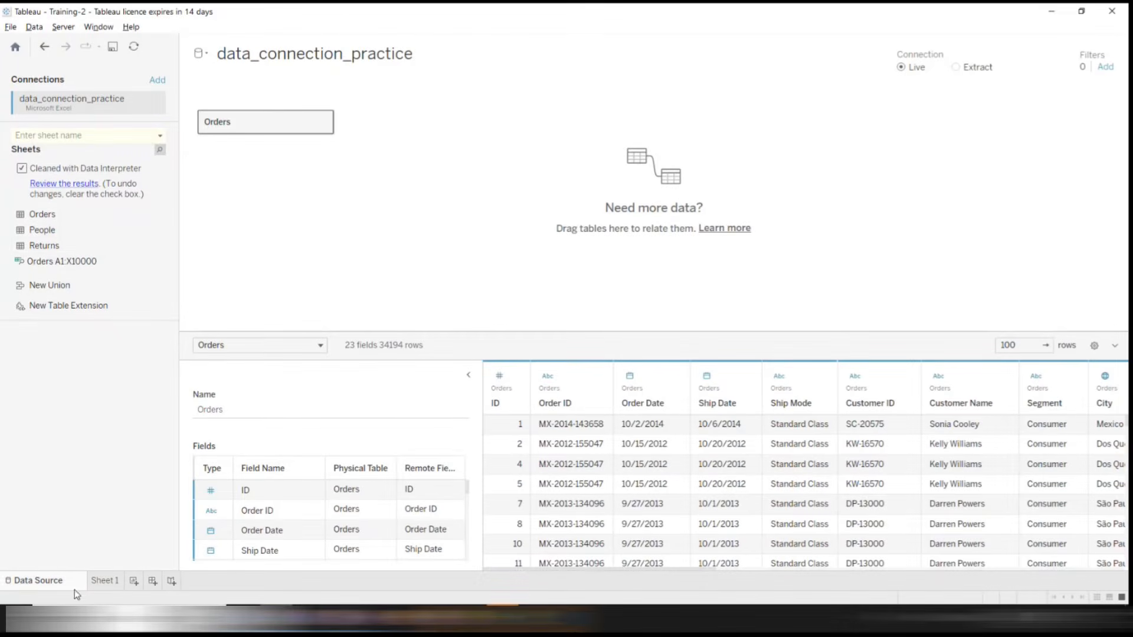
{"action": "left_click", "coordinate": [103, 582]}
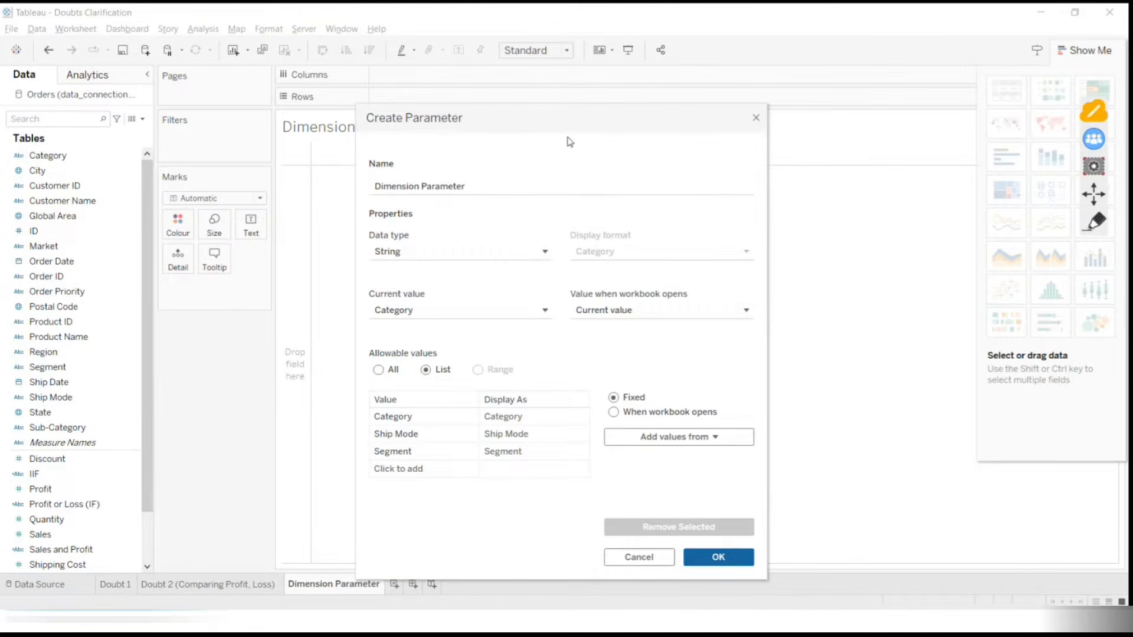
Move the Create Parameter dialog aside and confirm the creation of the Dimension Parameter
{"action": "left_click_drag", "start_coordinate": [572, 116], "coordinate": [548, 83]}
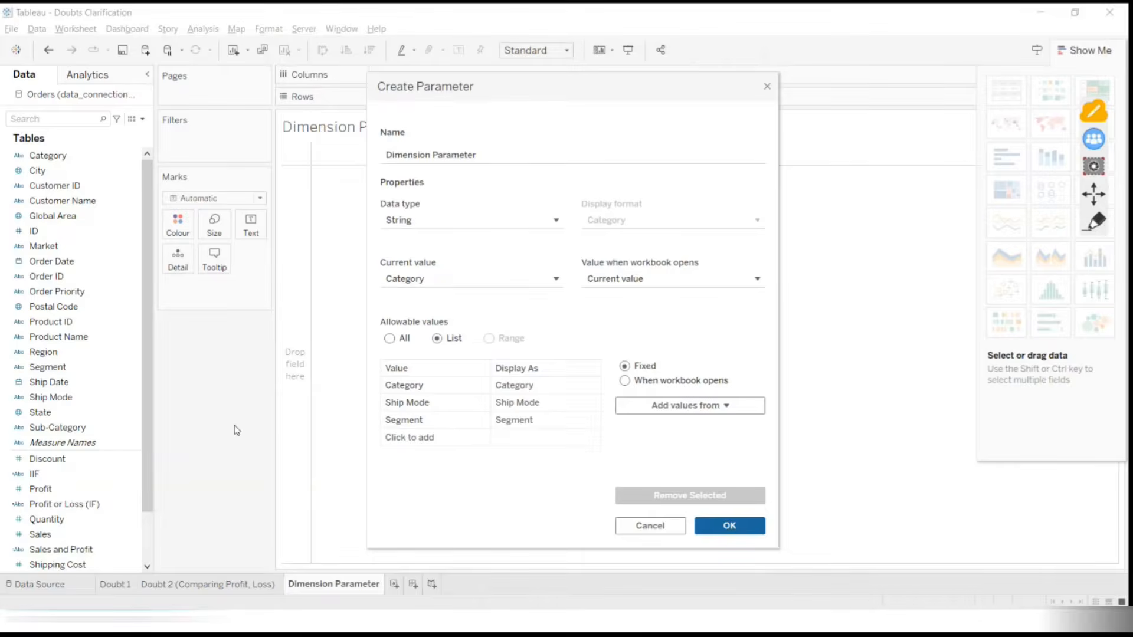
{"action": "left_click", "coordinate": [716, 530]}
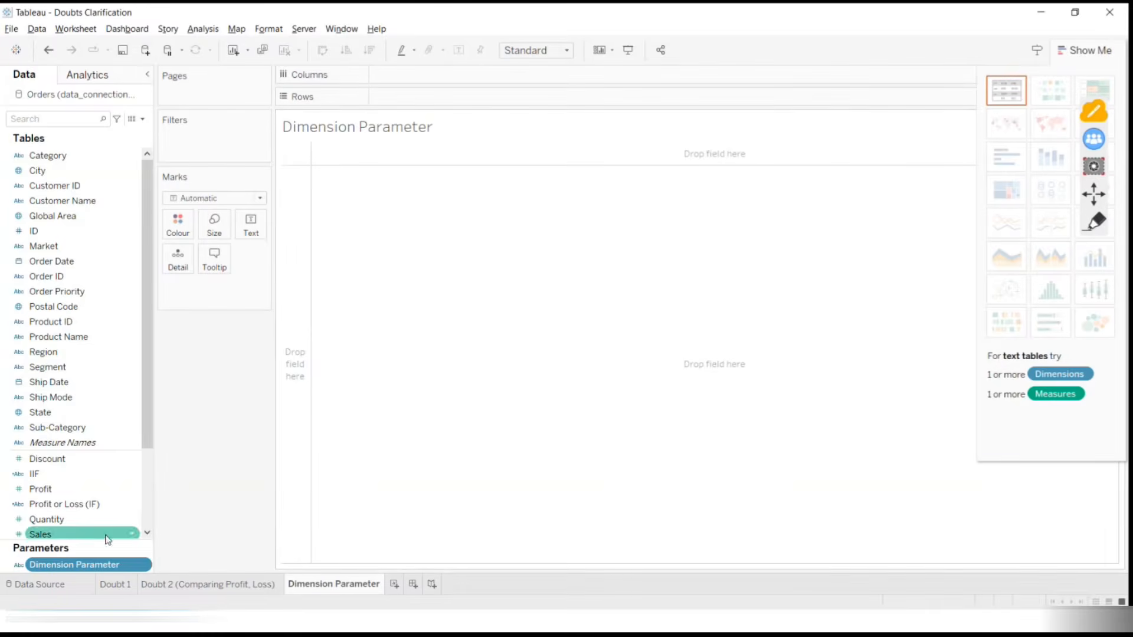
{"action": "scroll", "coordinate": [112, 534], "scroll_direction": "down", "scroll_amount": 2}
Circle the Dimension Parameter with an arrow, write "Abc" on the canvas with the black marker, and clear the markings
{"action": "left_click", "coordinate": [1092, 219]}
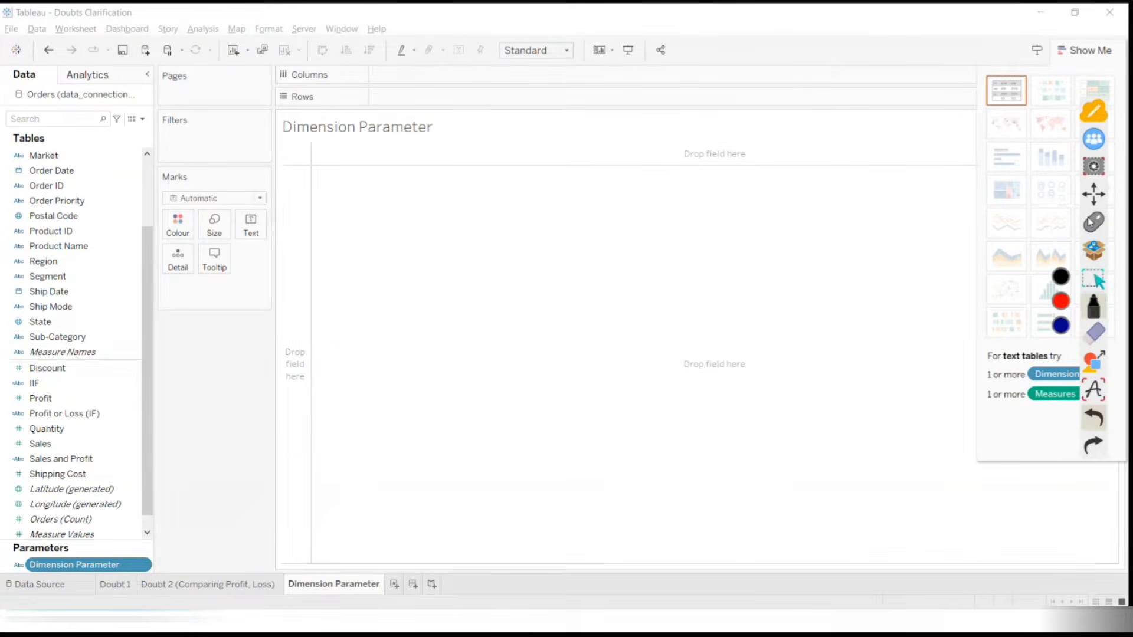
{"action": "mouse_move", "coordinate": [68, 534]}
{"action": "left_mouse_down"}
{"action": "mouse_move", "coordinate": [21, 576]}
{"action": "mouse_move", "coordinate": [159, 596]}
{"action": "mouse_move", "coordinate": [104, 509]}
{"action": "mouse_move", "coordinate": [39, 541]}
{"action": "mouse_move", "coordinate": [90, 546]}
{"action": "mouse_move", "coordinate": [228, 479]}
{"action": "mouse_move", "coordinate": [241, 491]}
{"action": "left_mouse_up"}
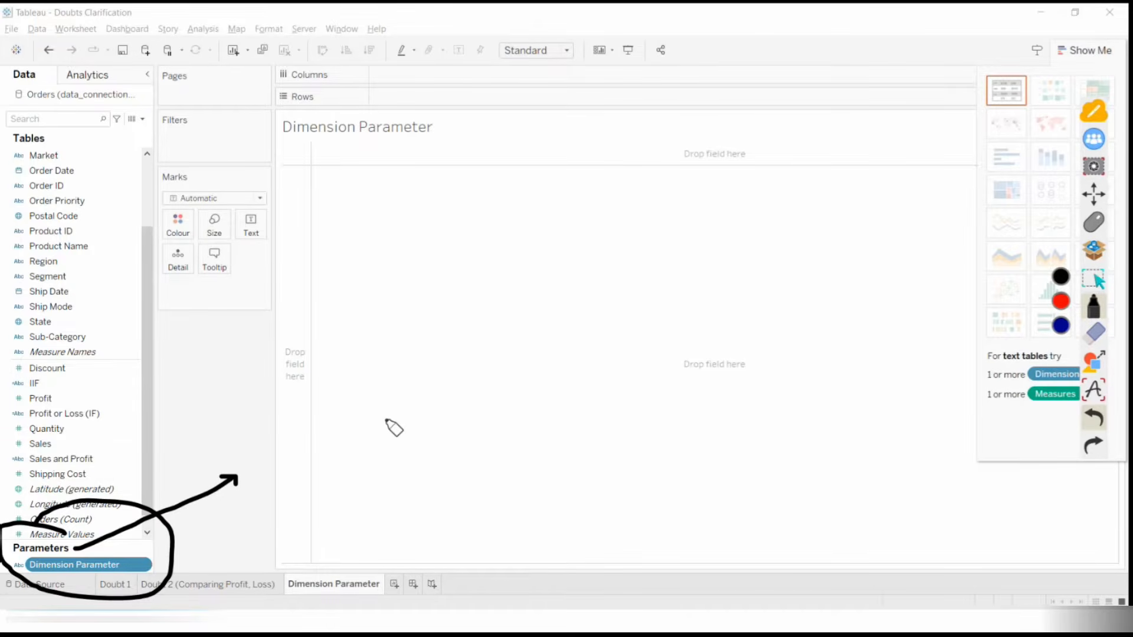
{"action": "mouse_move", "coordinate": [350, 424]}
{"action": "left_mouse_down"}
{"action": "mouse_move", "coordinate": [387, 422]}
{"action": "mouse_move", "coordinate": [388, 398]}
{"action": "left_mouse_up"}
{"action": "left_click_drag", "start_coordinate": [390, 354], "coordinate": [410, 403]}
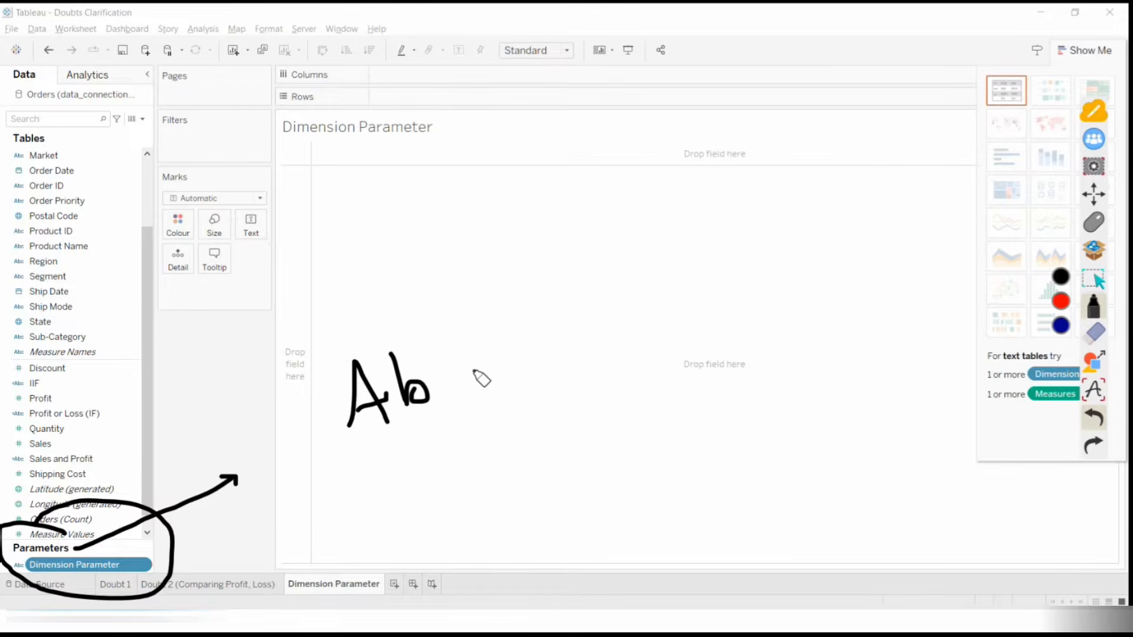
{"action": "left_click_drag", "start_coordinate": [490, 369], "coordinate": [503, 394]}
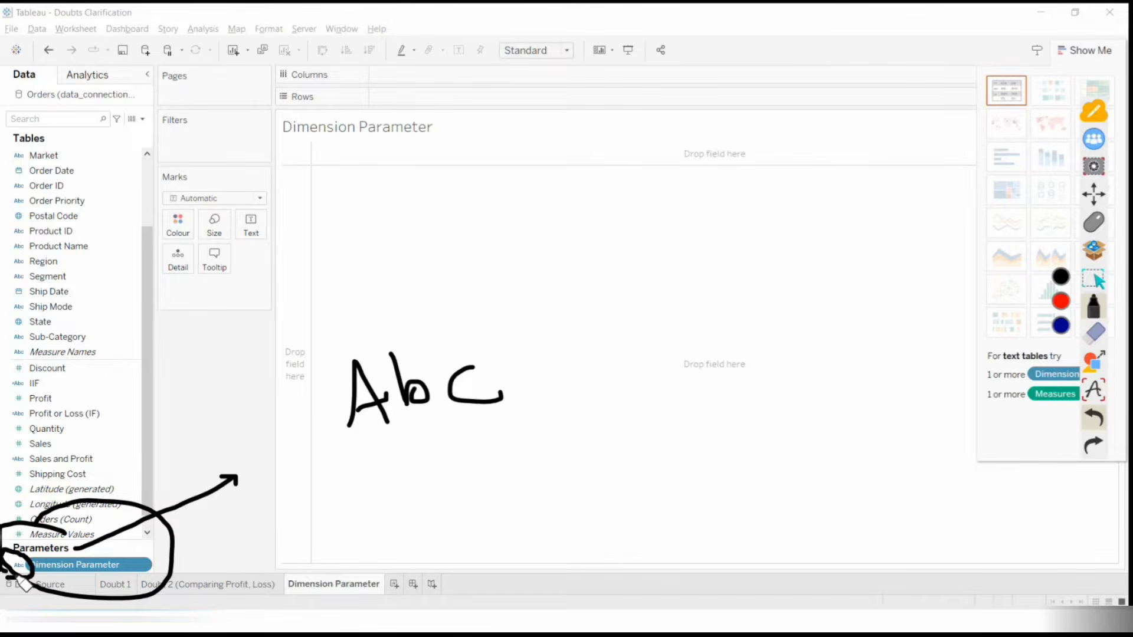
{"action": "left_click", "coordinate": [1095, 334]}
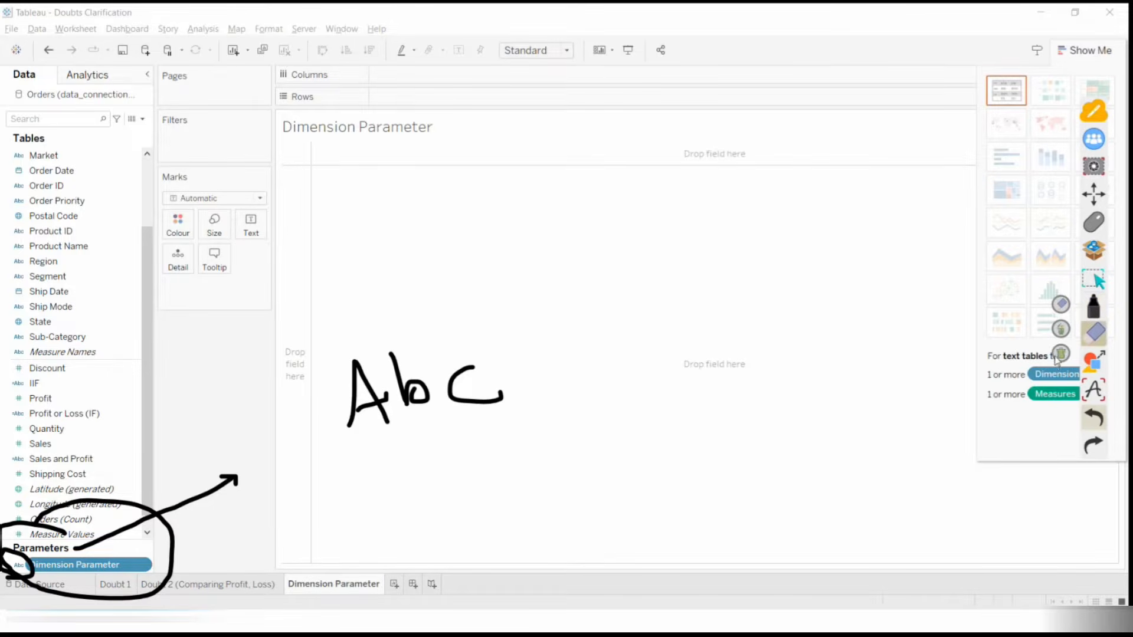
{"action": "left_click", "coordinate": [1061, 354]}
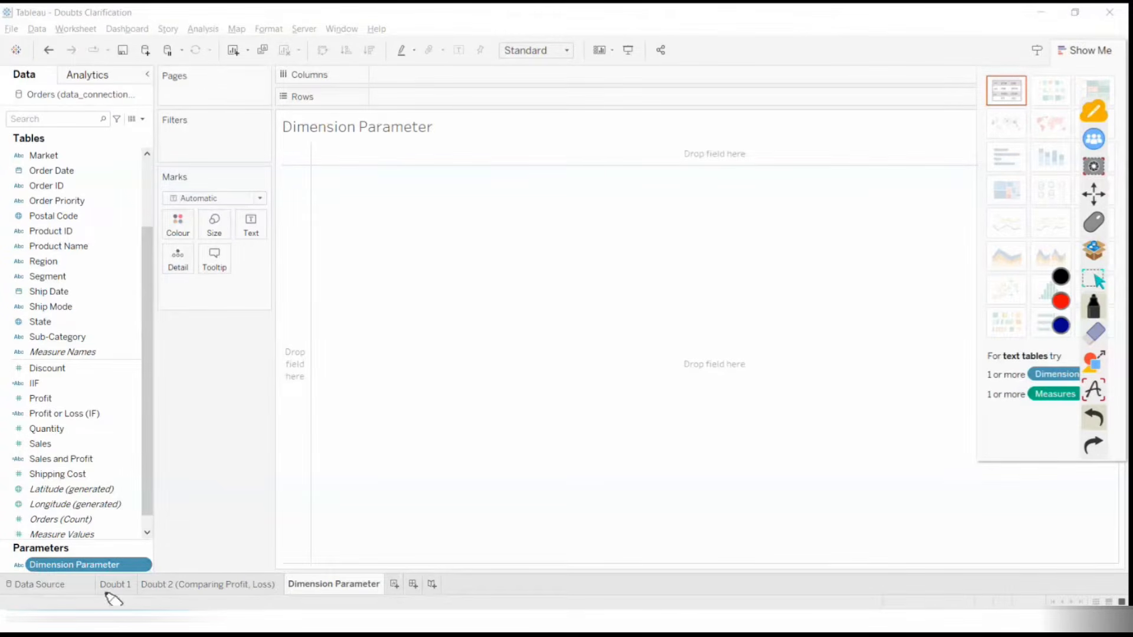
Draw a marker line from the Dimension Parameter to the worksheet canvas and clear the marking
{"action": "mouse_move", "coordinate": [24, 555]}
{"action": "left_mouse_down"}
{"action": "mouse_move", "coordinate": [4, 565]}
{"action": "mouse_move", "coordinate": [13, 575]}
{"action": "mouse_move", "coordinate": [556, 329]}
{"action": "mouse_move", "coordinate": [488, 334]}
{"action": "left_mouse_up"}
{"action": "left_click", "coordinate": [1098, 338]}
{"action": "left_click", "coordinate": [1061, 354]}
Try to place the Dimension Parameter on Columns and on the worksheet canvas
{"action": "left_click", "coordinate": [1100, 217]}
{"action": "left_click_drag", "start_coordinate": [51, 568], "coordinate": [479, 69]}
{"action": "left_click_drag", "start_coordinate": [79, 568], "coordinate": [456, 277]}
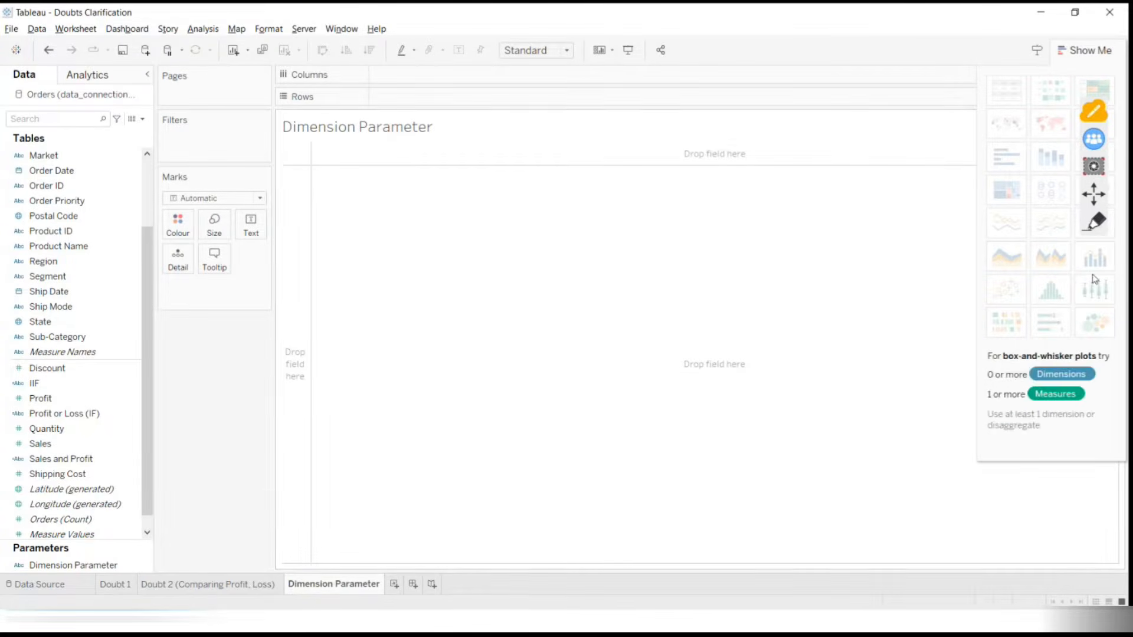
Write the variable declarations "int a;" and "b;" on the worksheet canvas with the black marker
{"action": "left_click", "coordinate": [1094, 222]}
{"action": "left_click", "coordinate": [370, 199]}
{"action": "mouse_move", "coordinate": [376, 221]}
{"action": "left_mouse_down"}
{"action": "mouse_move", "coordinate": [380, 252]}
{"action": "mouse_move", "coordinate": [407, 217]}
{"action": "mouse_move", "coordinate": [416, 251]}
{"action": "left_mouse_up"}
{"action": "mouse_move", "coordinate": [425, 187]}
{"action": "left_mouse_down"}
{"action": "mouse_move", "coordinate": [451, 237]}
{"action": "mouse_move", "coordinate": [449, 211]}
{"action": "left_mouse_up"}
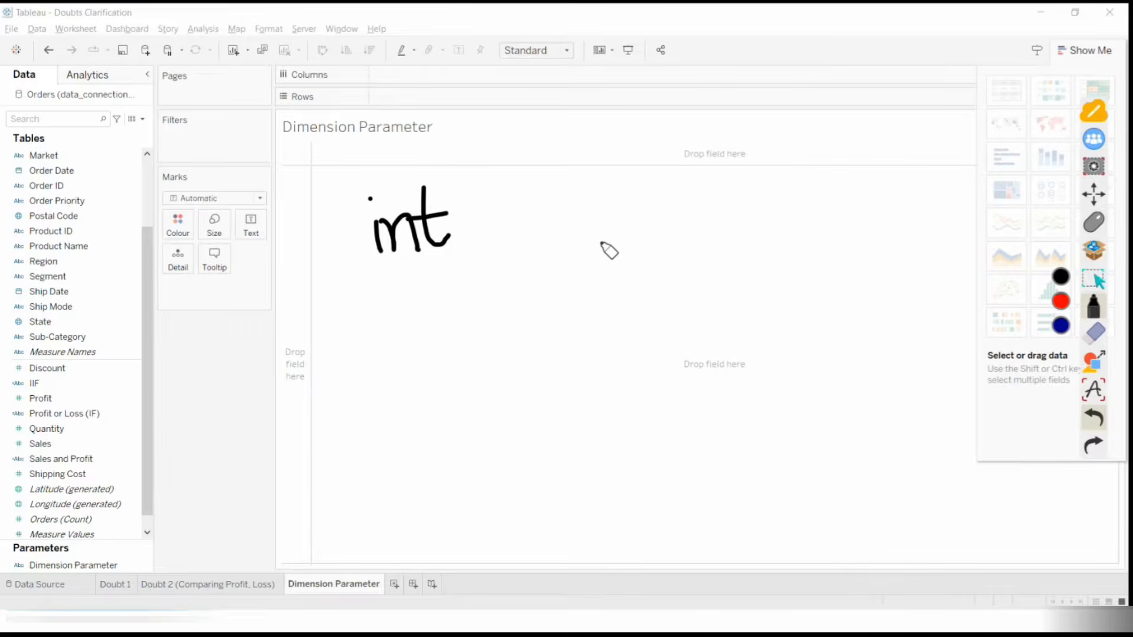
{"action": "mouse_move", "coordinate": [513, 190]}
{"action": "left_mouse_down"}
{"action": "mouse_move", "coordinate": [493, 217]}
{"action": "mouse_move", "coordinate": [534, 226]}
{"action": "left_mouse_up"}
{"action": "left_click", "coordinate": [549, 177]}
{"action": "left_click_drag", "start_coordinate": [553, 206], "coordinate": [511, 259]}
{"action": "left_click_drag", "start_coordinate": [514, 187], "coordinate": [557, 237]}
{"action": "mouse_move", "coordinate": [506, 288]}
{"action": "left_mouse_down"}
{"action": "mouse_move", "coordinate": [514, 354]}
{"action": "mouse_move", "coordinate": [501, 384]}
{"action": "left_mouse_up"}
{"action": "left_click", "coordinate": [550, 299]}
Circle the Dimension Parameter in the data pane, clear all markings, and leave marker mode
{"action": "mouse_move", "coordinate": [48, 550]}
{"action": "left_mouse_down"}
{"action": "mouse_move", "coordinate": [129, 584]}
{"action": "mouse_move", "coordinate": [43, 551]}
{"action": "left_mouse_up"}
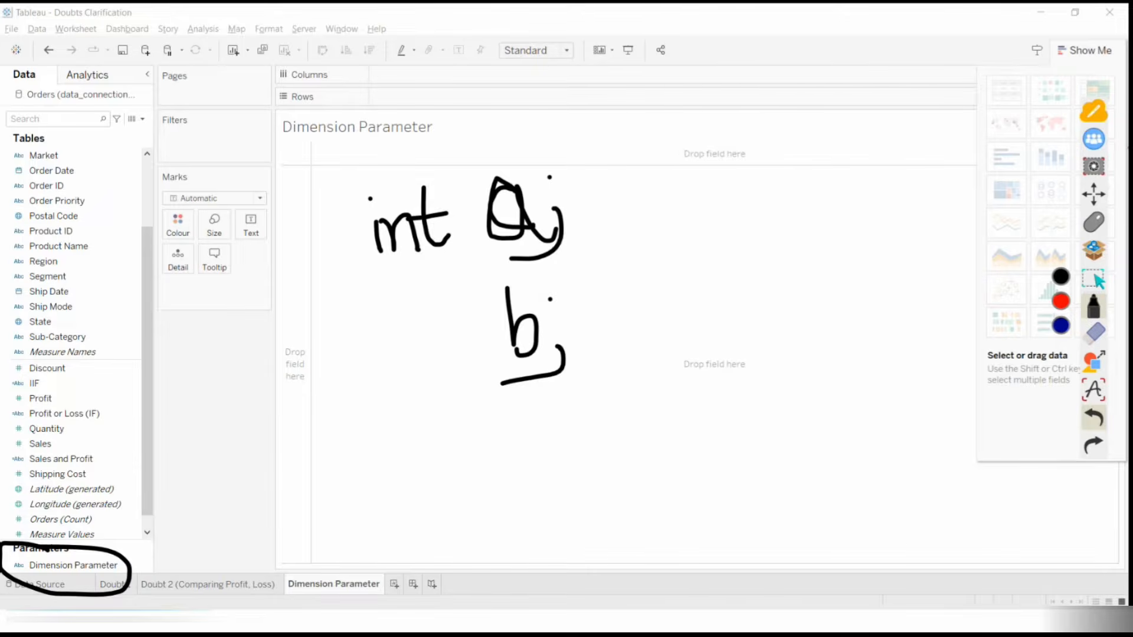
{"action": "left_click", "coordinate": [1095, 333]}
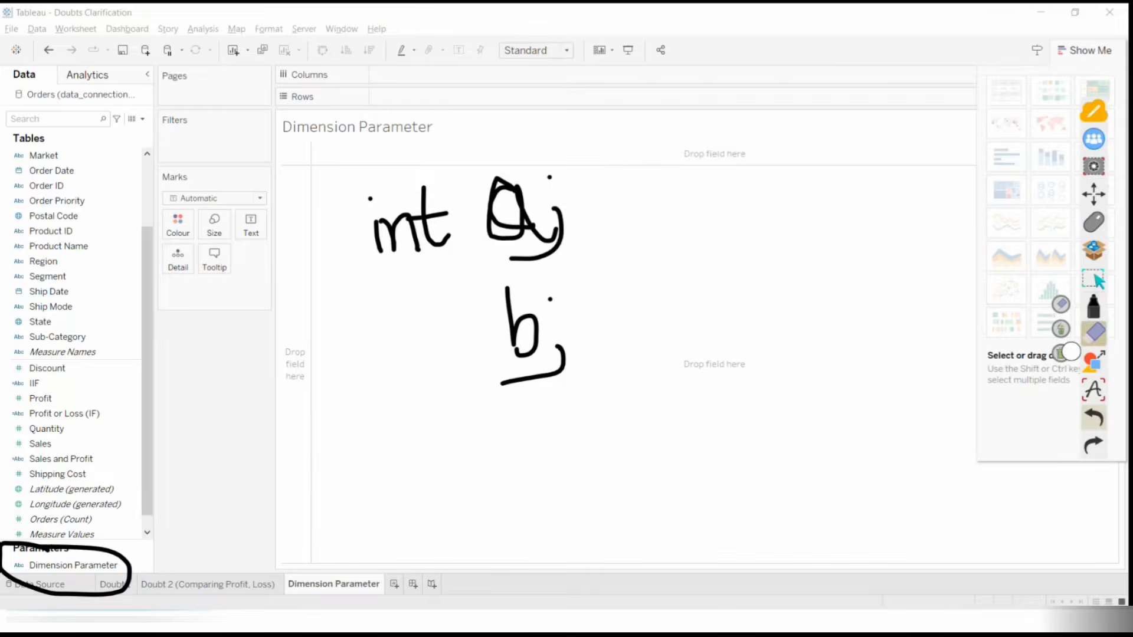
{"action": "left_click", "coordinate": [1061, 354]}
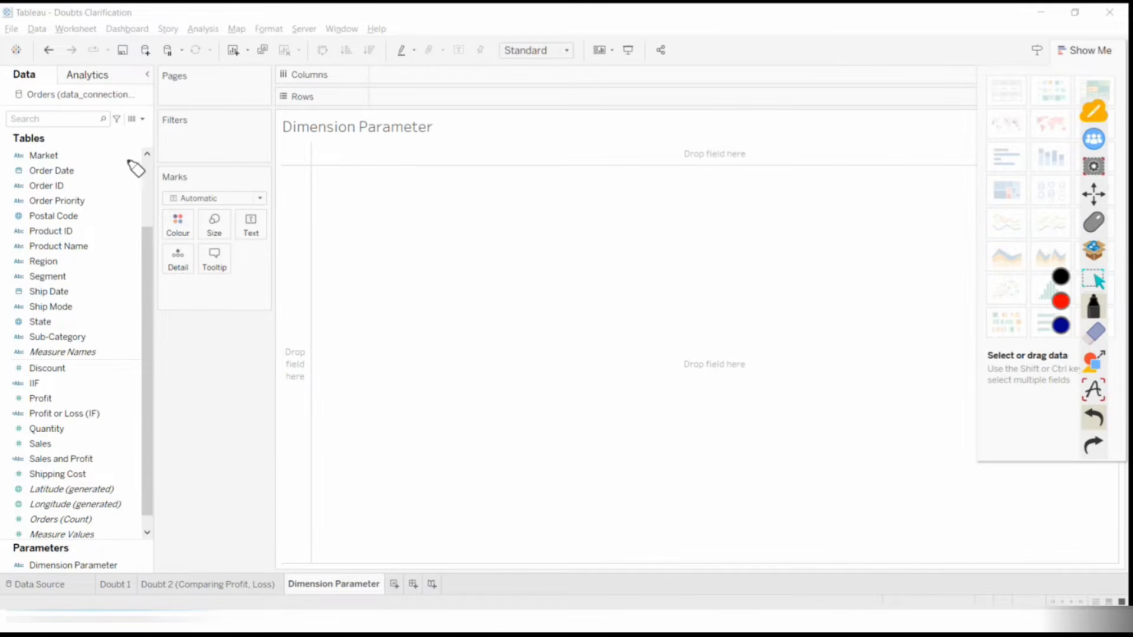
{"action": "left_click", "coordinate": [1093, 224]}
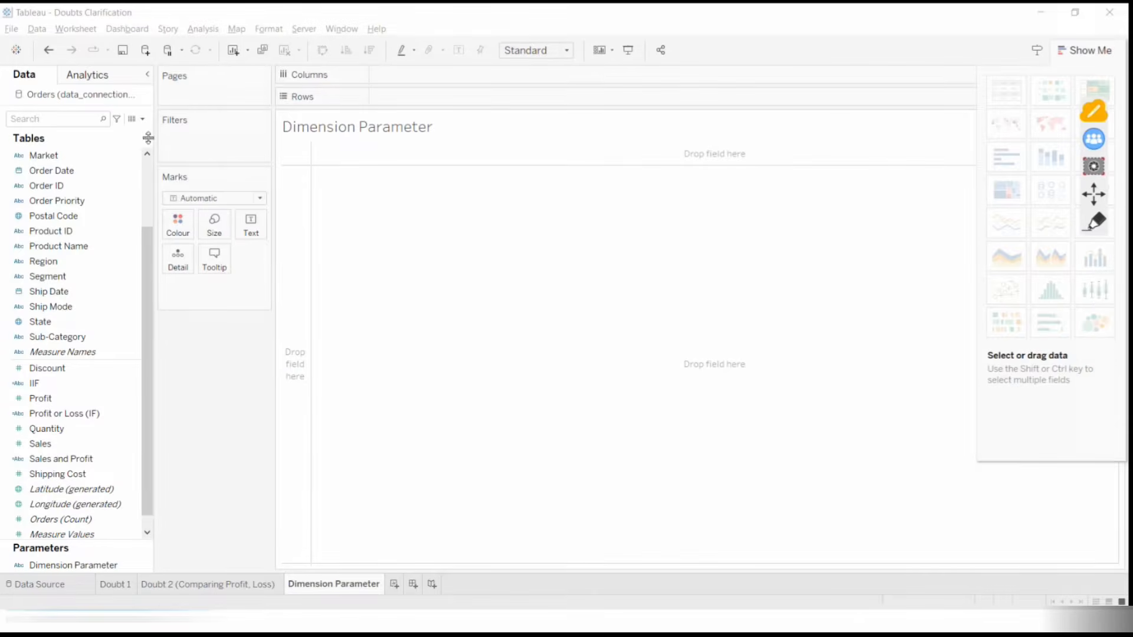
{"action": "left_click", "coordinate": [143, 119]}
{"action": "left_click", "coordinate": [89, 132]}
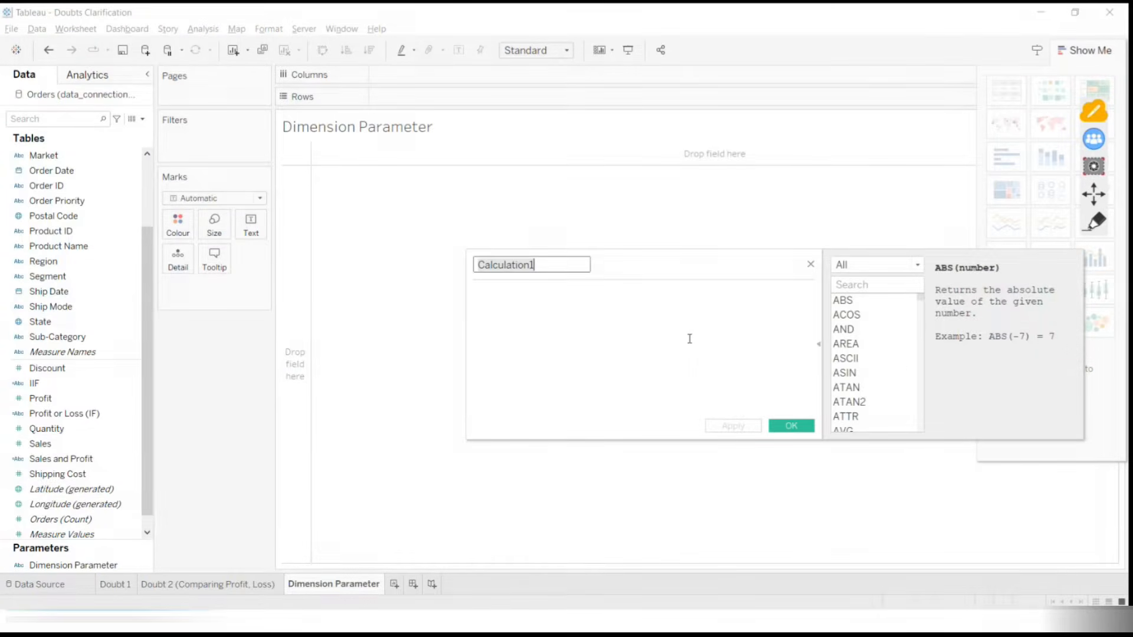
{"action": "type", "text": "Dynam"}
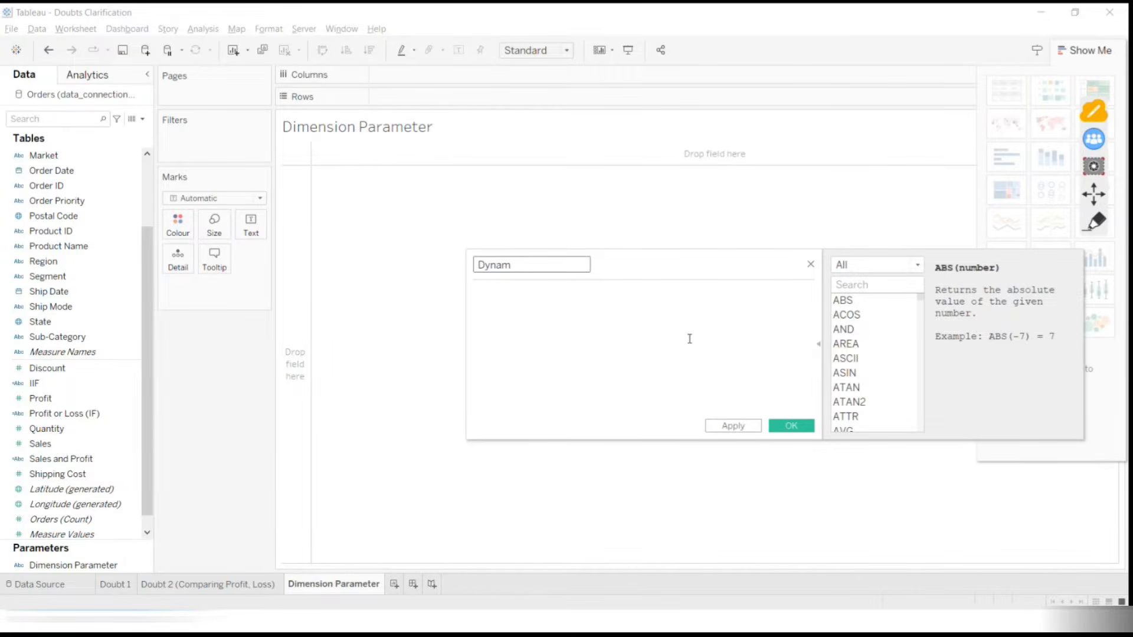
{"action": "type", "text": "ic Pa"}
{"action": "key", "text": "BackSpace"}
{"action": "key", "text": "BackSpace"}
{"action": "type", "text": "Calculation"}
{"action": "left_click_drag", "start_coordinate": [519, 265], "coordinate": [433, 255]}
{"action": "type", "text": "Dimension"}
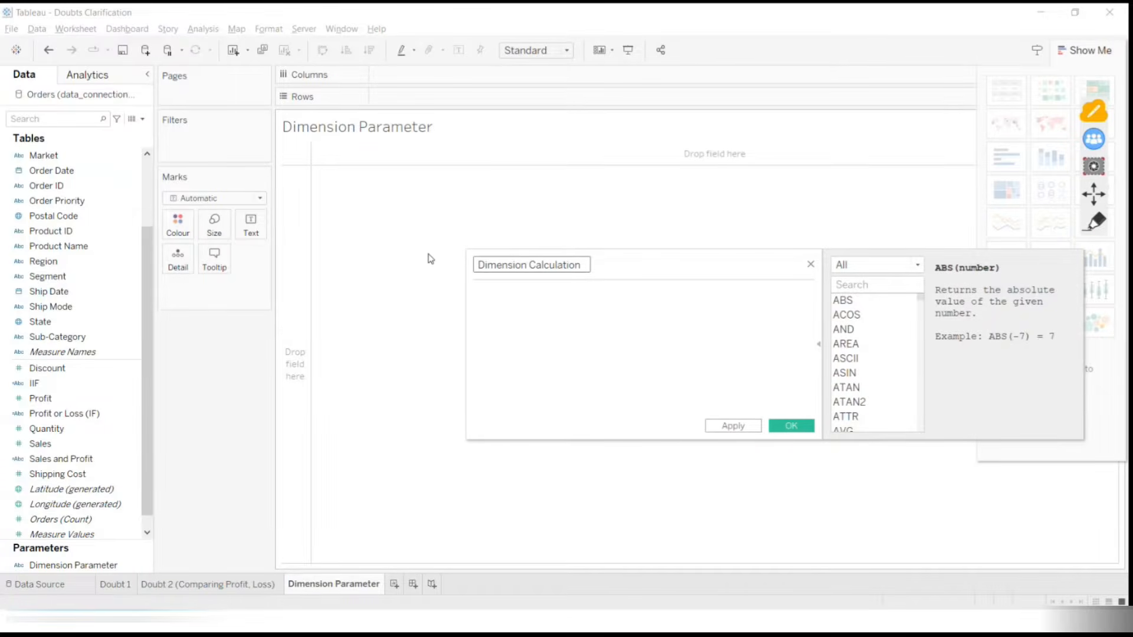
{"action": "left_click", "coordinate": [504, 307]}
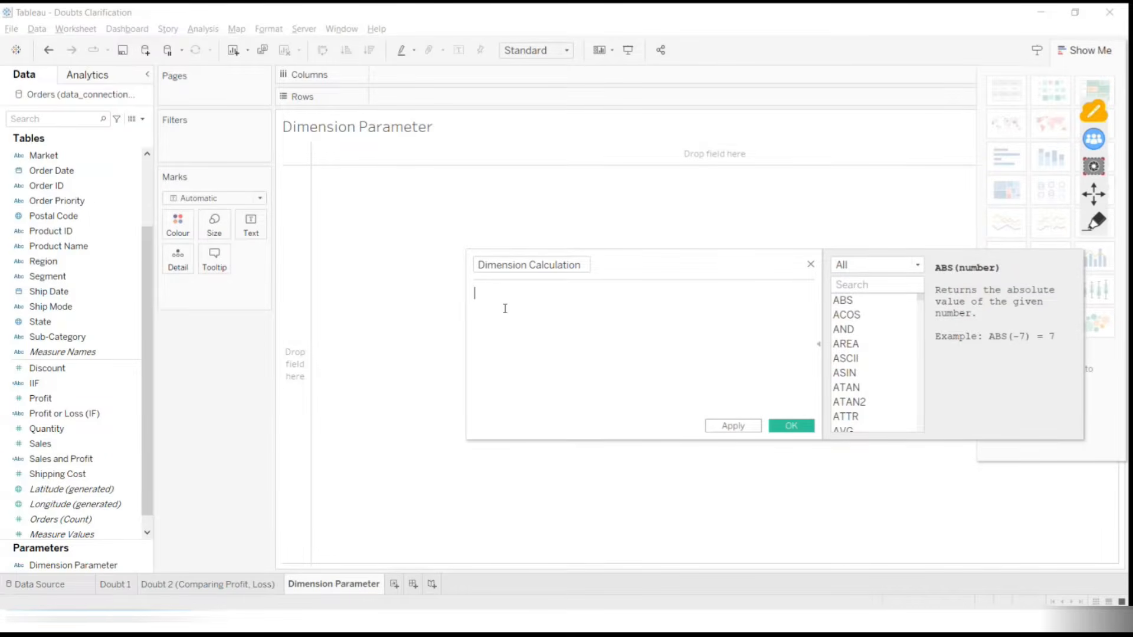
{"action": "left_click", "coordinate": [811, 264]}
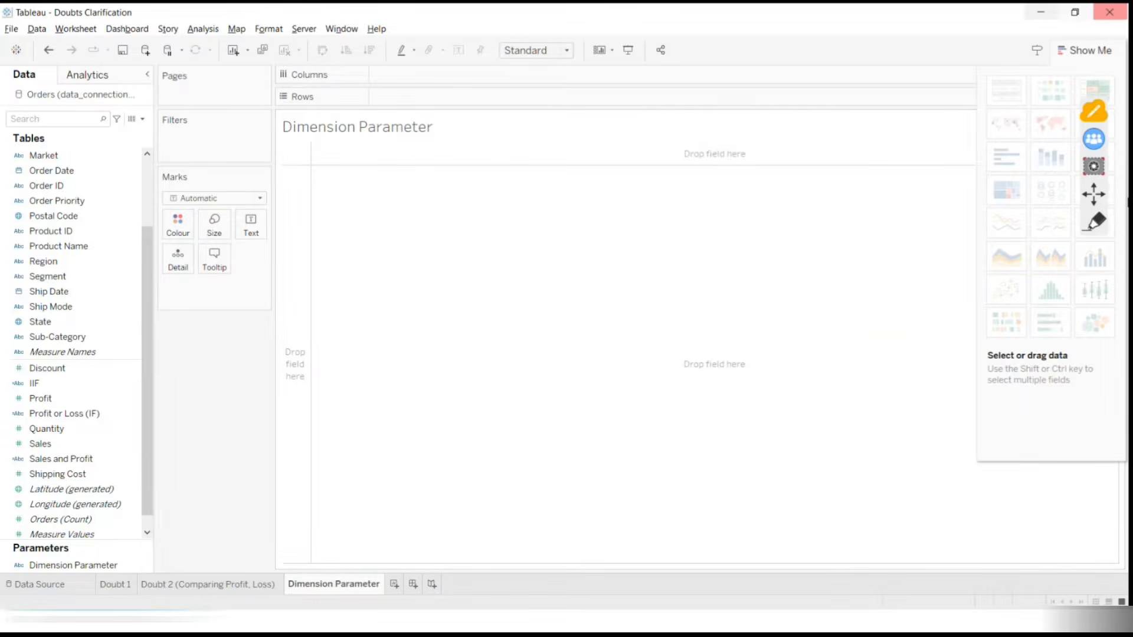
Draw a capped container labelled "a" on the worksheet canvas with the black marker, with a curved arrow leading into it
{"action": "left_click", "coordinate": [1089, 227]}
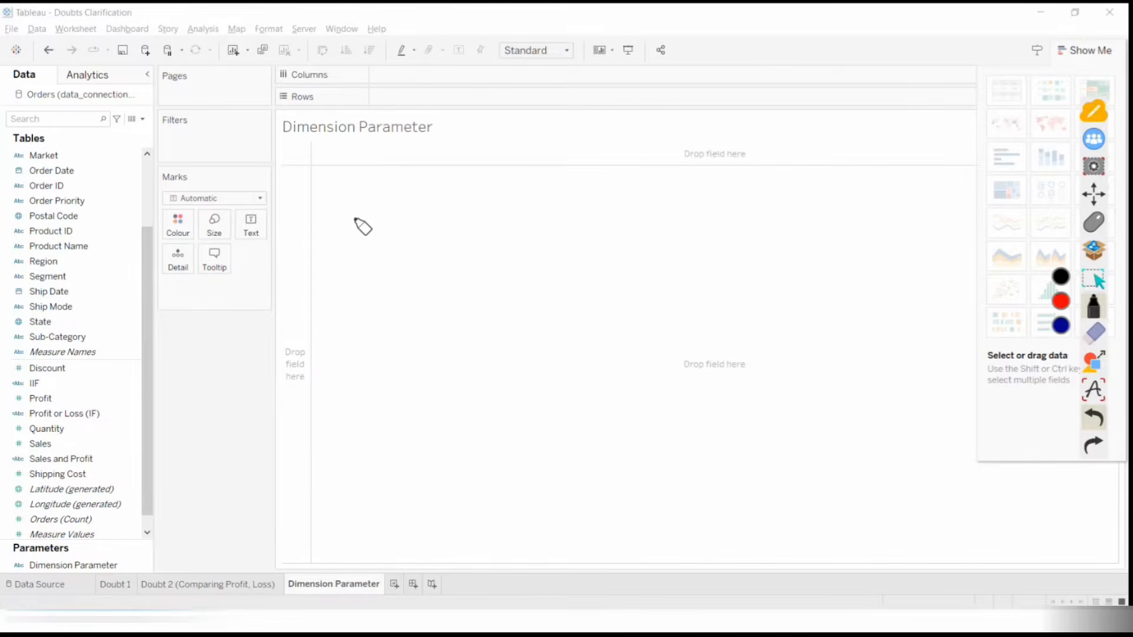
{"action": "mouse_move", "coordinate": [391, 204]}
{"action": "left_mouse_down"}
{"action": "mouse_move", "coordinate": [380, 225]}
{"action": "mouse_move", "coordinate": [419, 216]}
{"action": "left_mouse_up"}
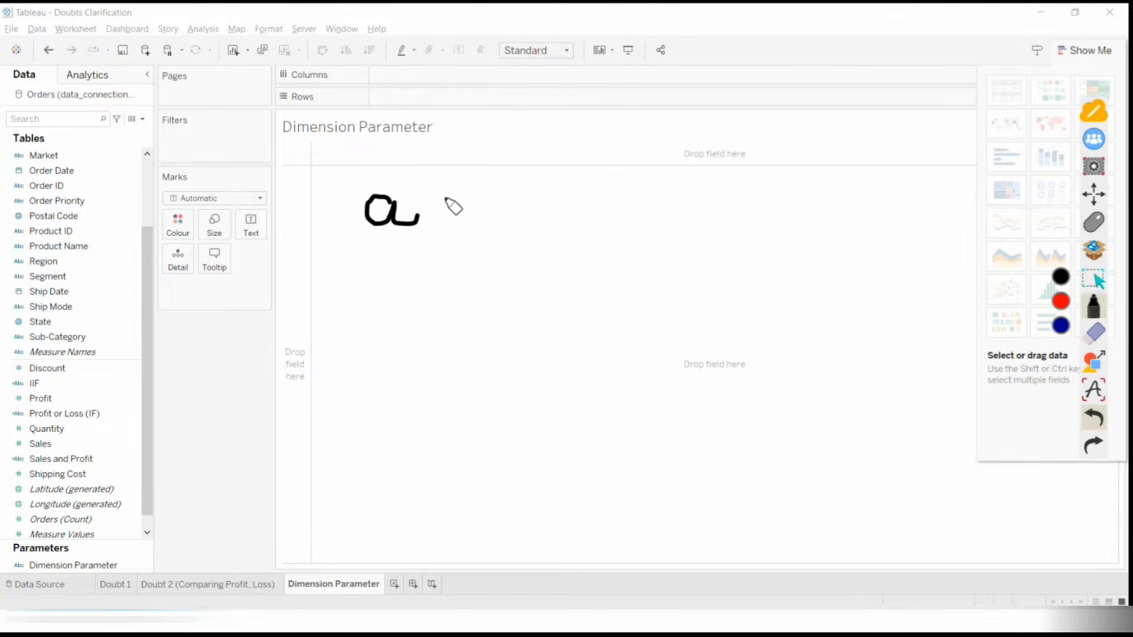
{"action": "mouse_move", "coordinate": [356, 267]}
{"action": "left_mouse_down"}
{"action": "mouse_move", "coordinate": [373, 366]}
{"action": "mouse_move", "coordinate": [397, 266]}
{"action": "mouse_move", "coordinate": [348, 248]}
{"action": "mouse_move", "coordinate": [431, 260]}
{"action": "mouse_move", "coordinate": [397, 259]}
{"action": "left_mouse_up"}
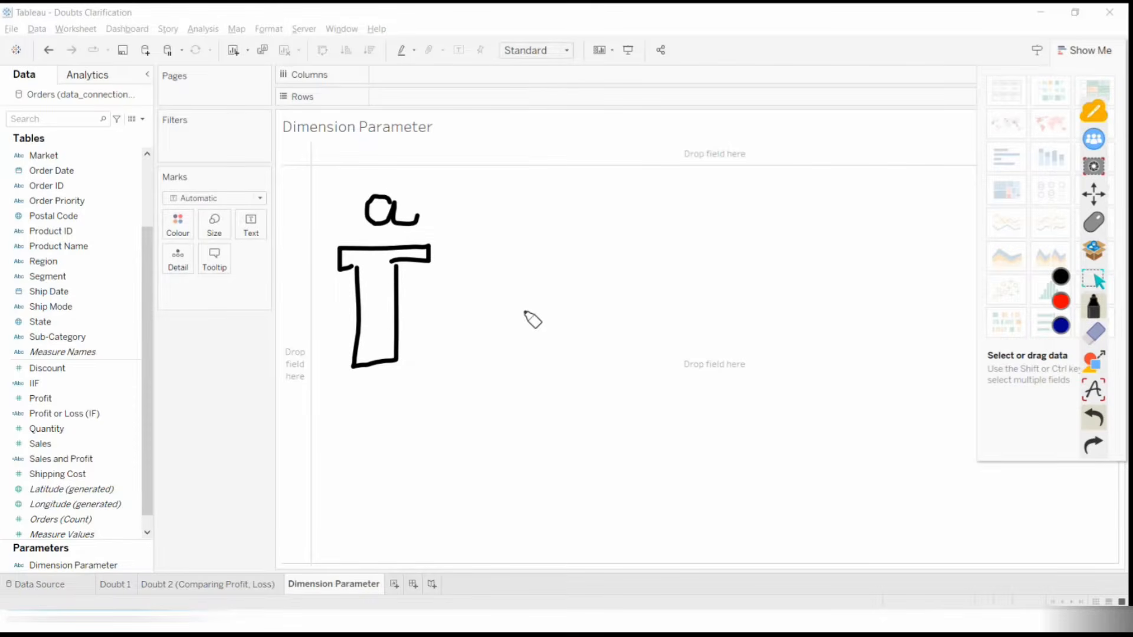
{"action": "mouse_move", "coordinate": [532, 302]}
{"action": "left_mouse_down"}
{"action": "mouse_move", "coordinate": [486, 215]}
{"action": "mouse_move", "coordinate": [393, 233]}
{"action": "mouse_move", "coordinate": [392, 291]}
{"action": "left_mouse_up"}
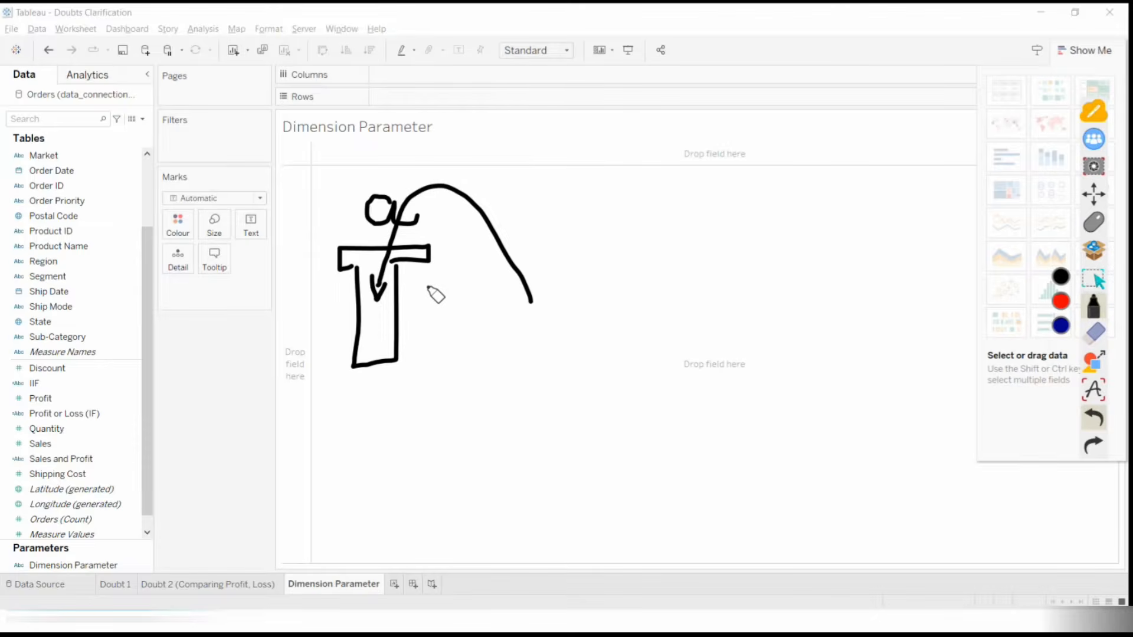
Circle the Dimension Parameter, draw arrows from it to the worksheet canvas, clear all markings, and leave marker mode
{"action": "mouse_move", "coordinate": [104, 545]}
{"action": "left_mouse_down"}
{"action": "mouse_move", "coordinate": [9, 573]}
{"action": "mouse_move", "coordinate": [141, 552]}
{"action": "mouse_move", "coordinate": [296, 502]}
{"action": "mouse_move", "coordinate": [301, 487]}
{"action": "left_mouse_up"}
{"action": "left_click_drag", "start_coordinate": [275, 468], "coordinate": [308, 535]}
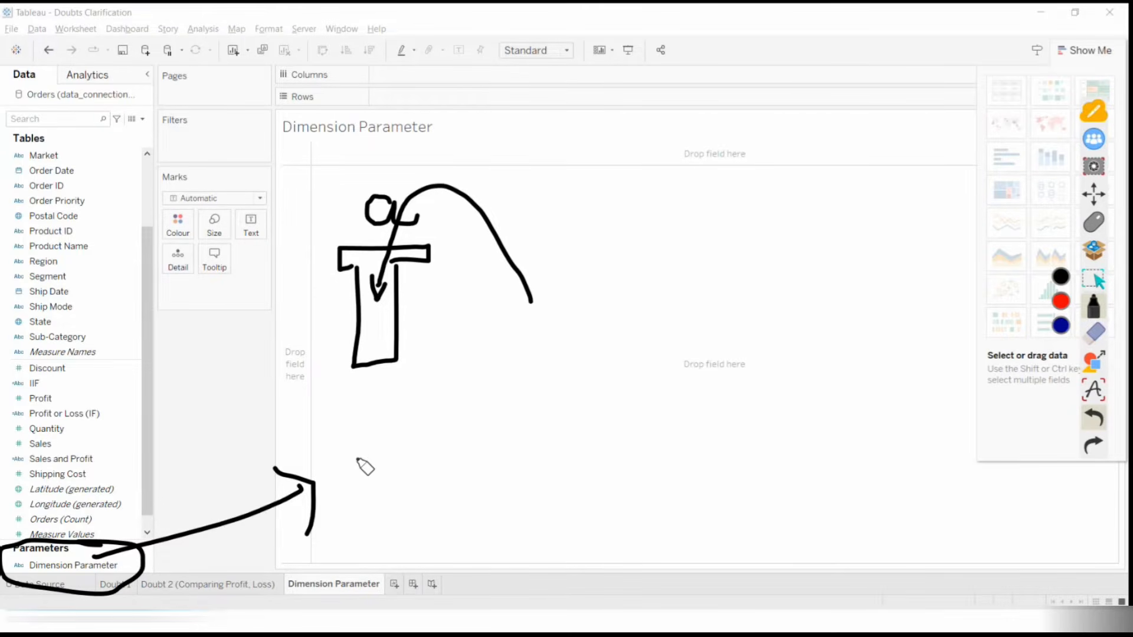
{"action": "mouse_move", "coordinate": [146, 544]}
{"action": "left_mouse_down"}
{"action": "mouse_move", "coordinate": [196, 539]}
{"action": "mouse_move", "coordinate": [301, 496]}
{"action": "mouse_move", "coordinate": [316, 434]}
{"action": "mouse_move", "coordinate": [304, 420]}
{"action": "left_mouse_up"}
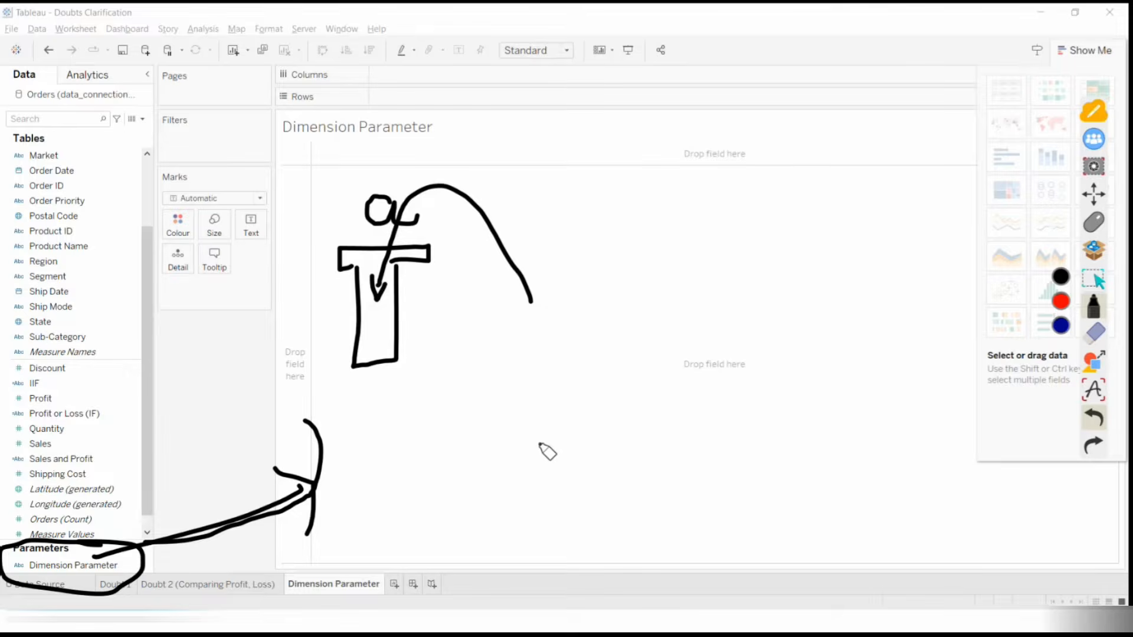
{"action": "left_click", "coordinate": [1097, 338]}
{"action": "left_click", "coordinate": [1065, 355]}
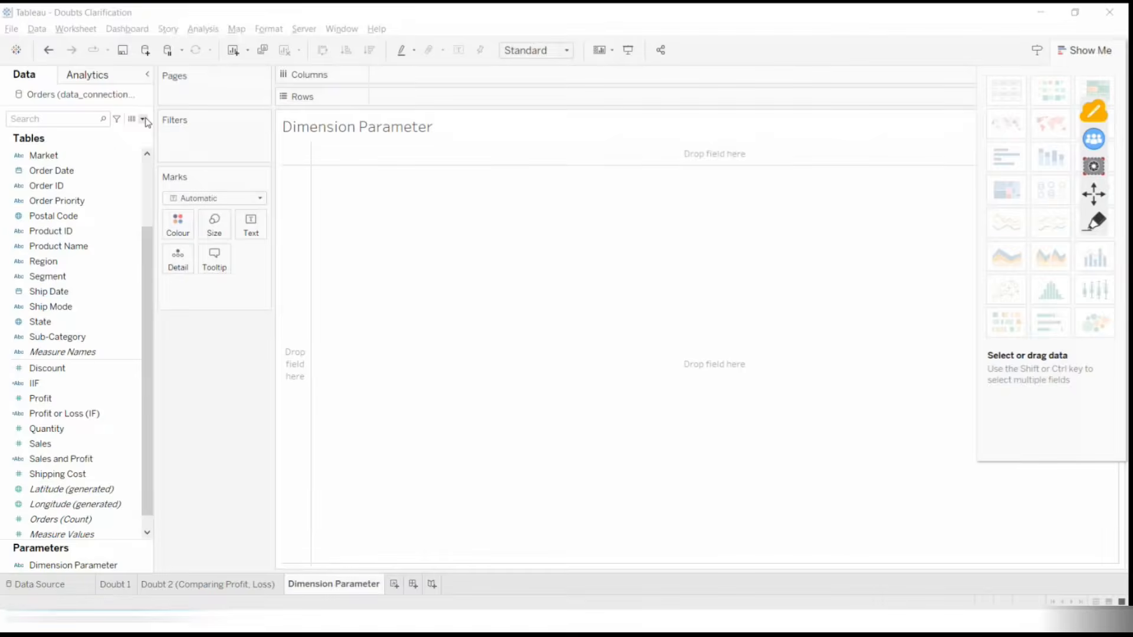
Create a calculated field named Dimension Calculation and start its formula with CASE
{"action": "left_click", "coordinate": [144, 119]}
{"action": "left_click", "coordinate": [77, 129]}
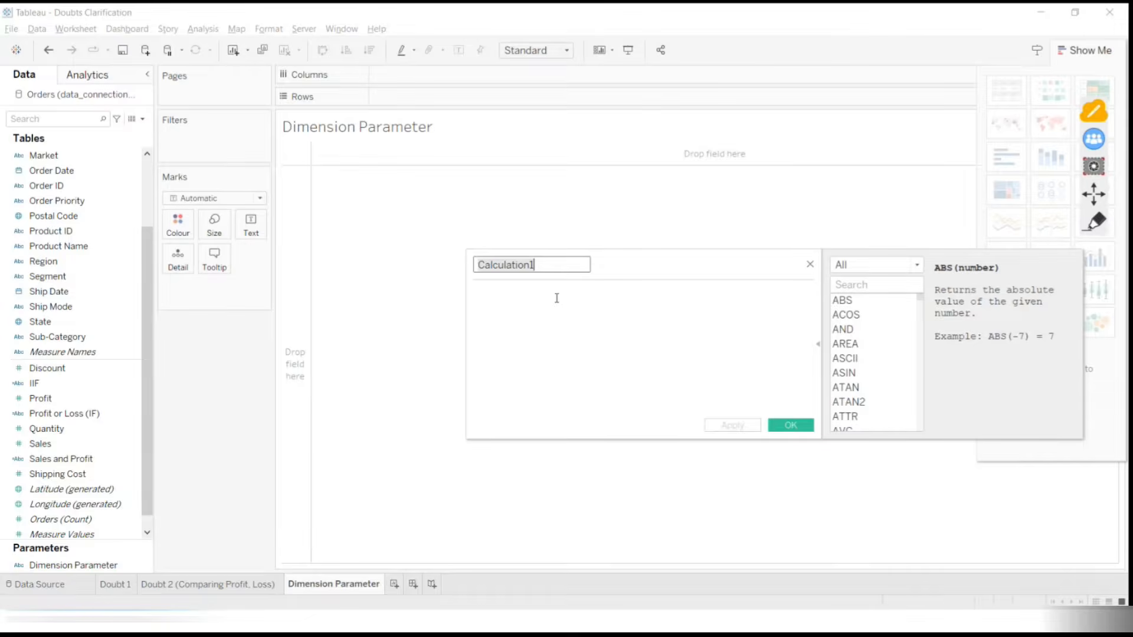
{"action": "key", "text": "ctrl+a"}
{"action": "key", "text": "BackSpace"}
{"action": "type", "text": "Dynamic"}
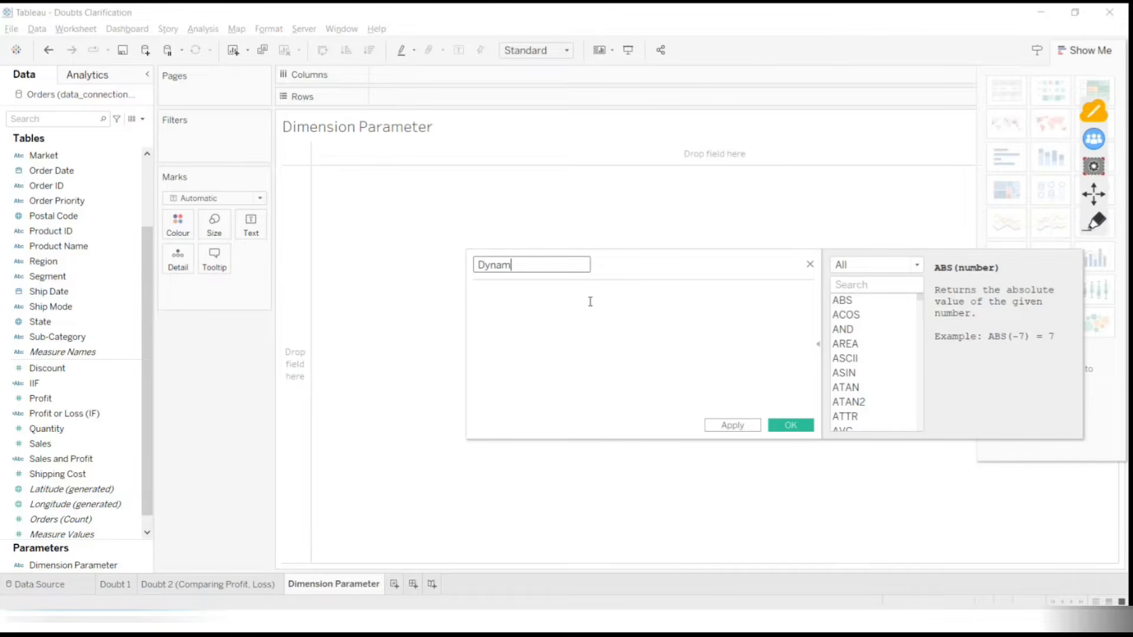
{"action": "key", "text": "BackSpace"}
{"action": "key", "text": "BackSpace"}
{"action": "key", "text": "BackSpace"}
{"action": "key", "text": "BackSpace"}
{"action": "key", "text": "BackSpace"}
{"action": "key", "text": "BackSpace"}
{"action": "key", "text": "BackSpace"}
{"action": "type", "text": "Dimension Calculation"}
{"action": "left_click", "coordinate": [590, 302]}
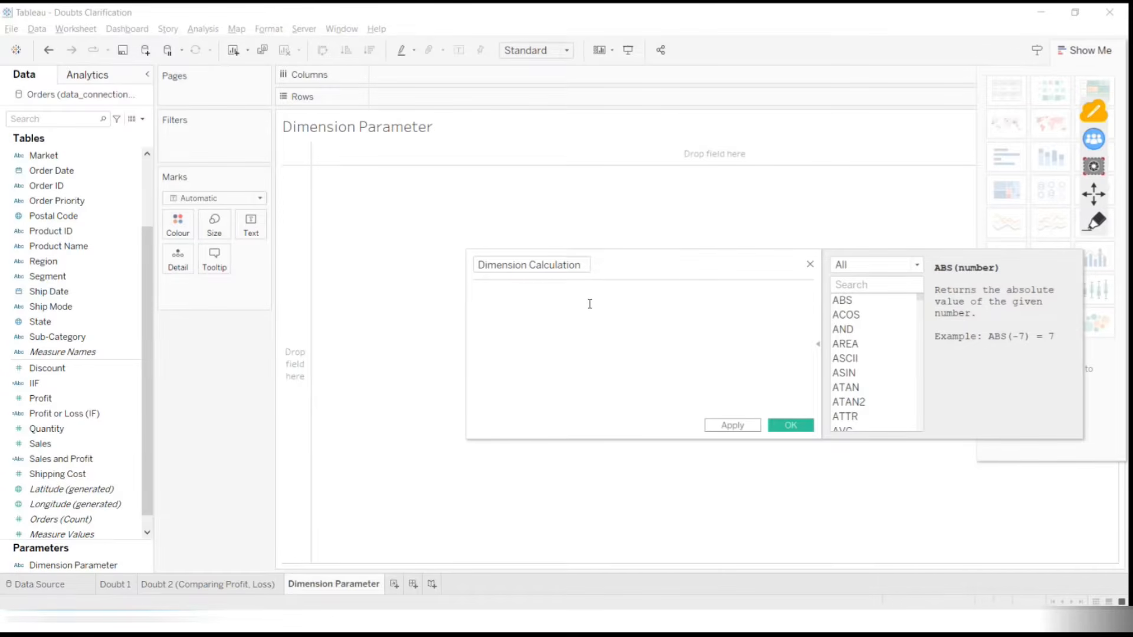
{"action": "type", "text": "CASE"}
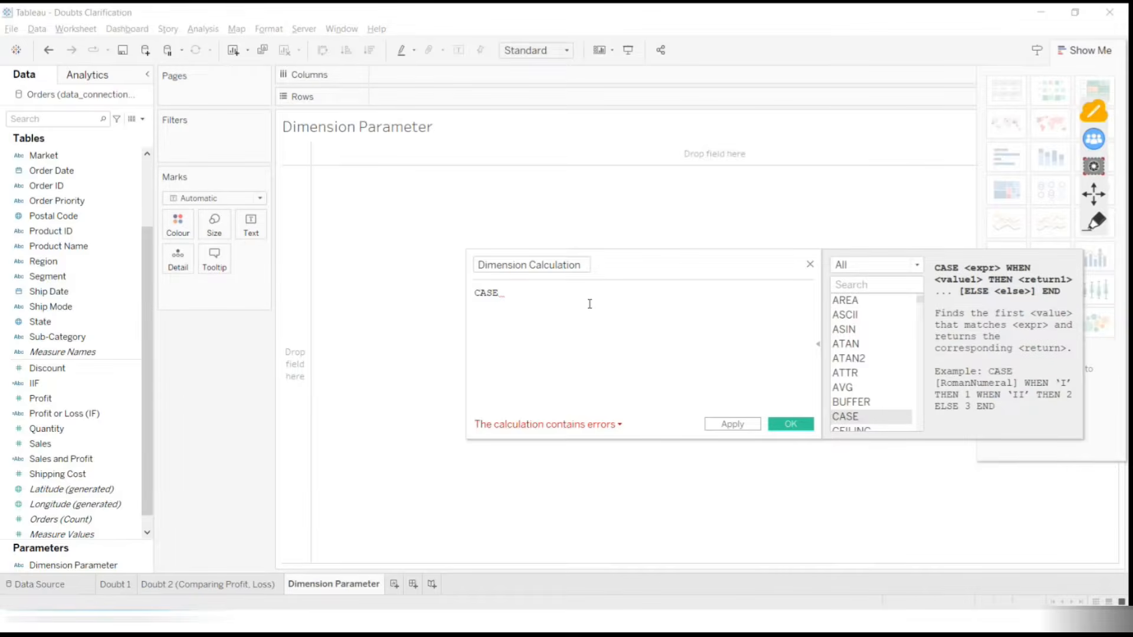
Write an underlined "if" on the worksheet canvas with the marker, clear the marking, and leave marker mode
{"action": "left_click", "coordinate": [1095, 222]}
{"action": "left_click", "coordinate": [328, 174]}
{"action": "mouse_move", "coordinate": [335, 224]}
{"action": "left_mouse_down"}
{"action": "mouse_move", "coordinate": [334, 187]}
{"action": "mouse_move", "coordinate": [348, 242]}
{"action": "left_mouse_up"}
{"action": "left_click_drag", "start_coordinate": [341, 219], "coordinate": [368, 201]}
{"action": "left_click_drag", "start_coordinate": [315, 248], "coordinate": [391, 241]}
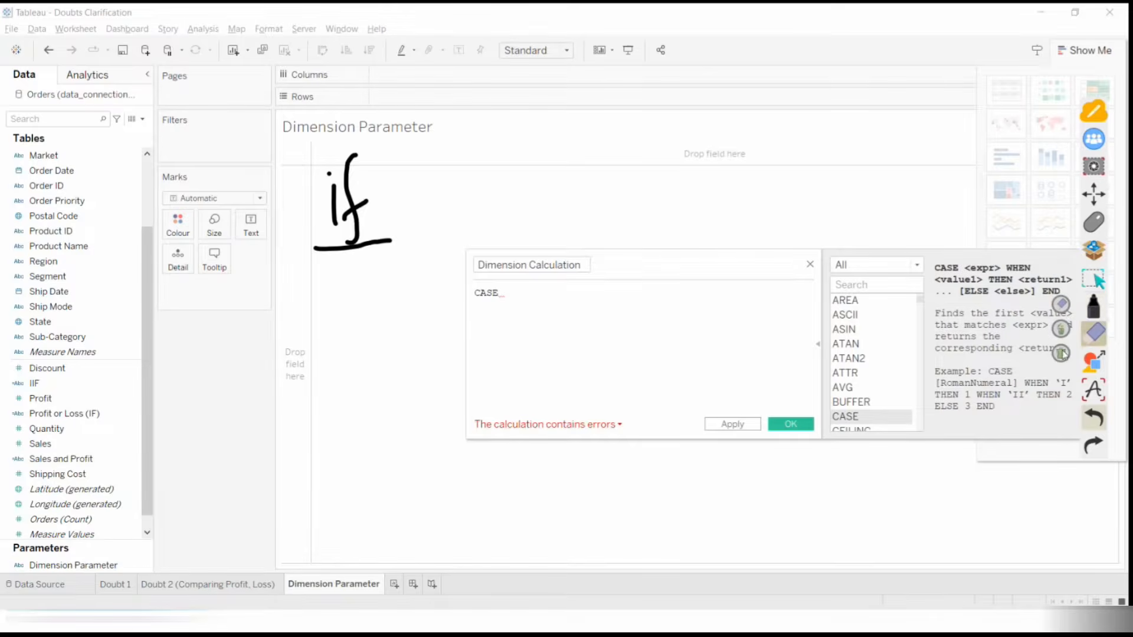
{"action": "left_click", "coordinate": [1095, 227]}
{"action": "left_click", "coordinate": [1097, 228]}
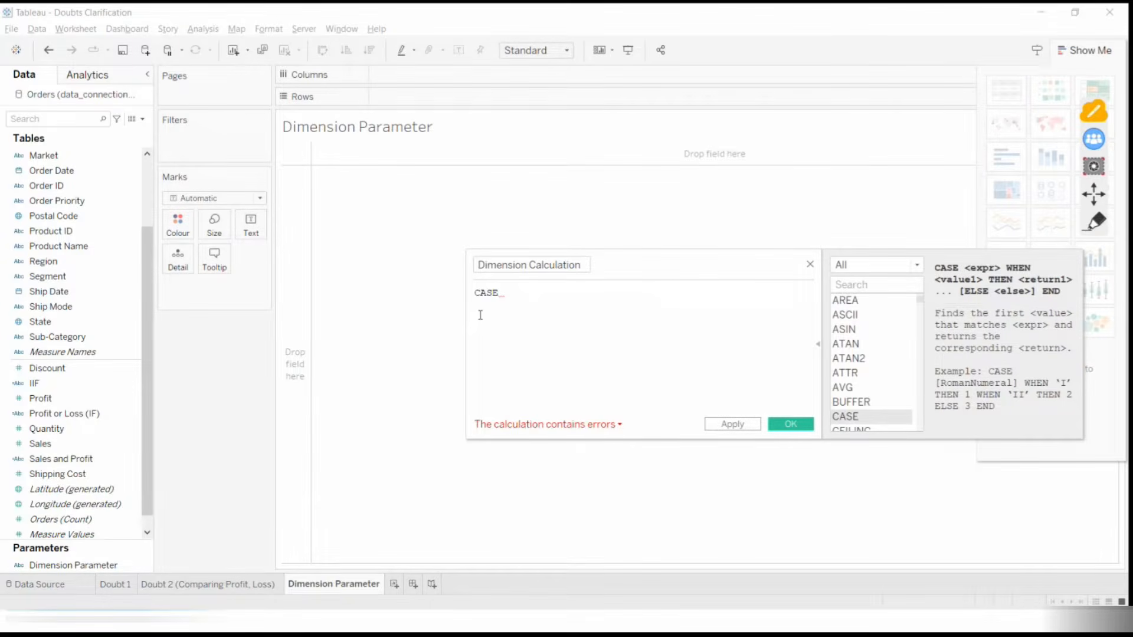
Circle the Dimension Parameter in the data pane with the black marker and leave marker mode
{"action": "left_click", "coordinate": [1102, 229]}
{"action": "mouse_move", "coordinate": [76, 536]}
{"action": "left_mouse_down"}
{"action": "mouse_move", "coordinate": [71, 596]}
{"action": "mouse_move", "coordinate": [10, 547]}
{"action": "left_mouse_up"}
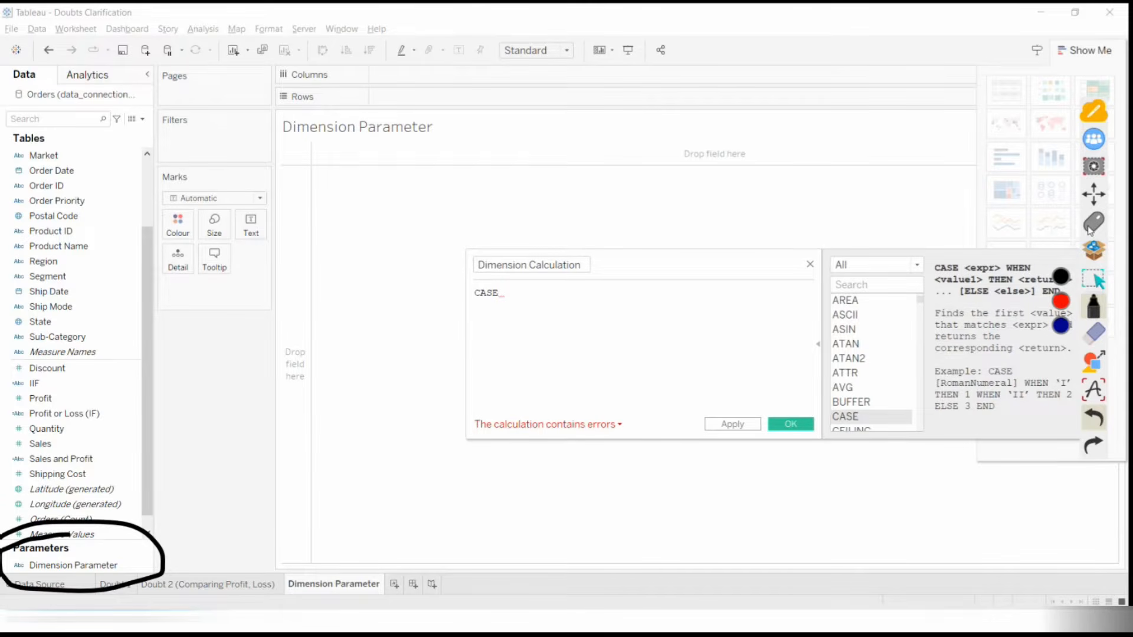
{"action": "left_click", "coordinate": [1093, 230]}
Add [Dimension Parameter] as the expression that the CASE statement evaluates
{"action": "left_click", "coordinate": [533, 295]}
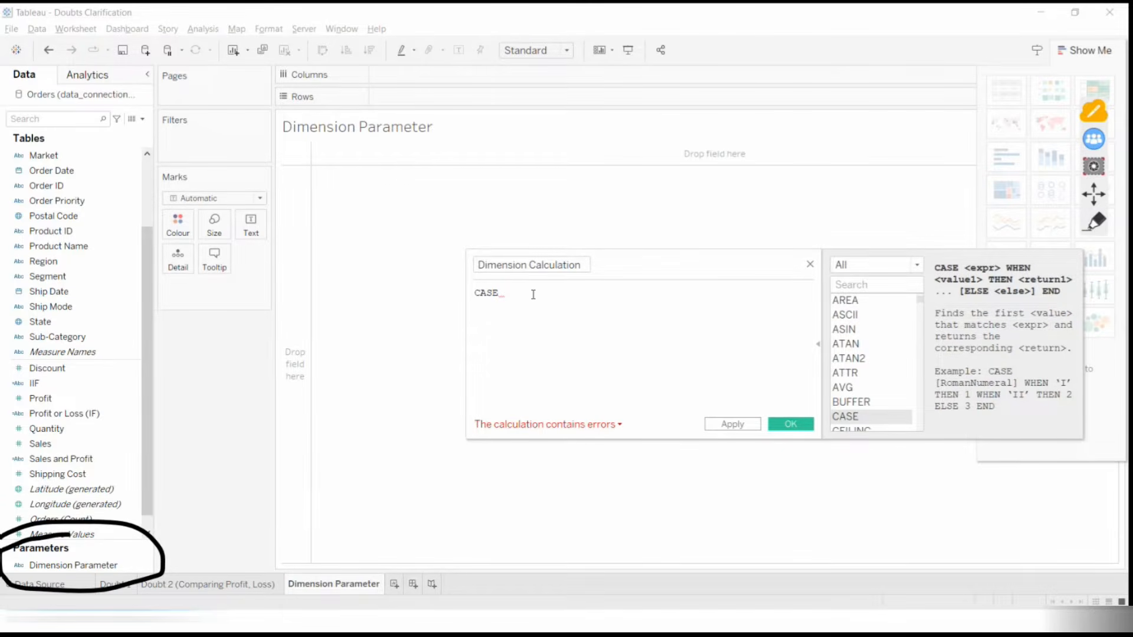
{"action": "type", "text": "[Dim"}
{"action": "key", "text": "Return"}
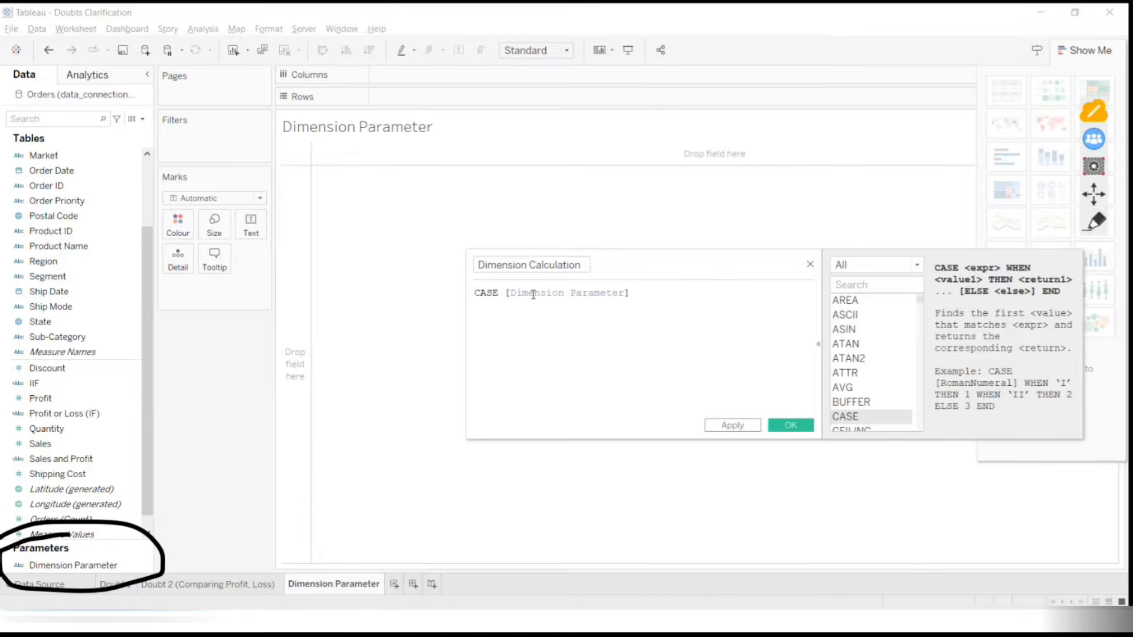
Add the branch when "Category" then [Category] to the CASE formula
{"action": "key", "text": "Return"}
{"action": "type", "text": "when"}
{"action": "type", "text": " \"Cat"}
{"action": "type", "text": "egor"}
{"action": "type", "text": "y\""}
{"action": "type", "text": " then"}
{"action": "type", "text": " [Category]"}
{"action": "key", "text": "Return"}
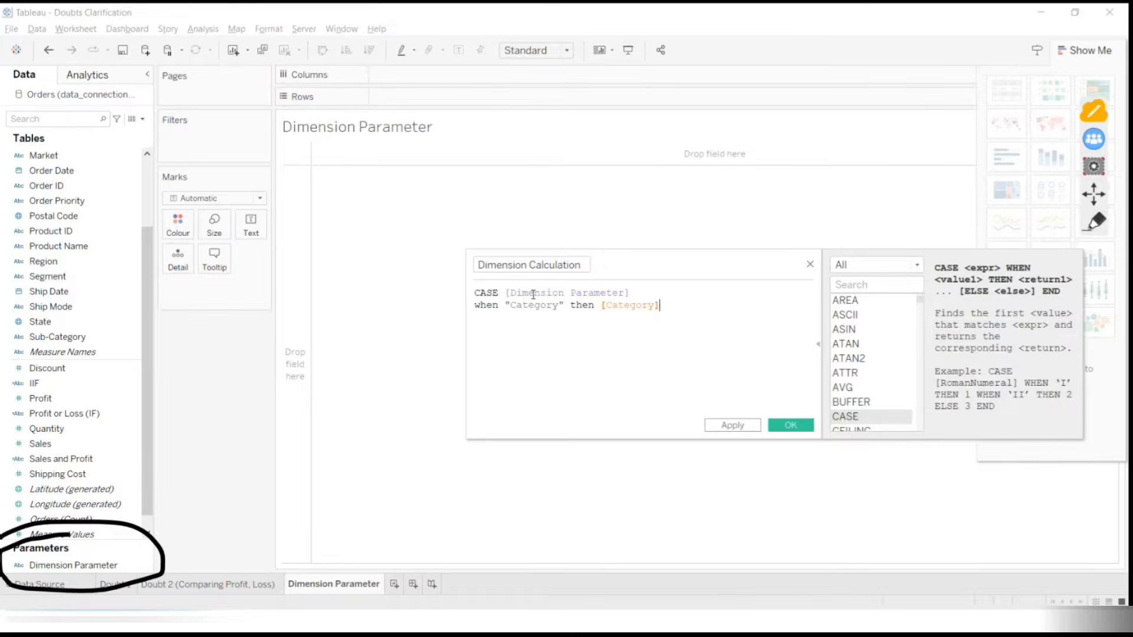
Add the branch WHEN "Ship Mode" then [Ship Mode] to the CASE formula
{"action": "key", "text": "Return"}
{"action": "type", "text": "WHEN "}
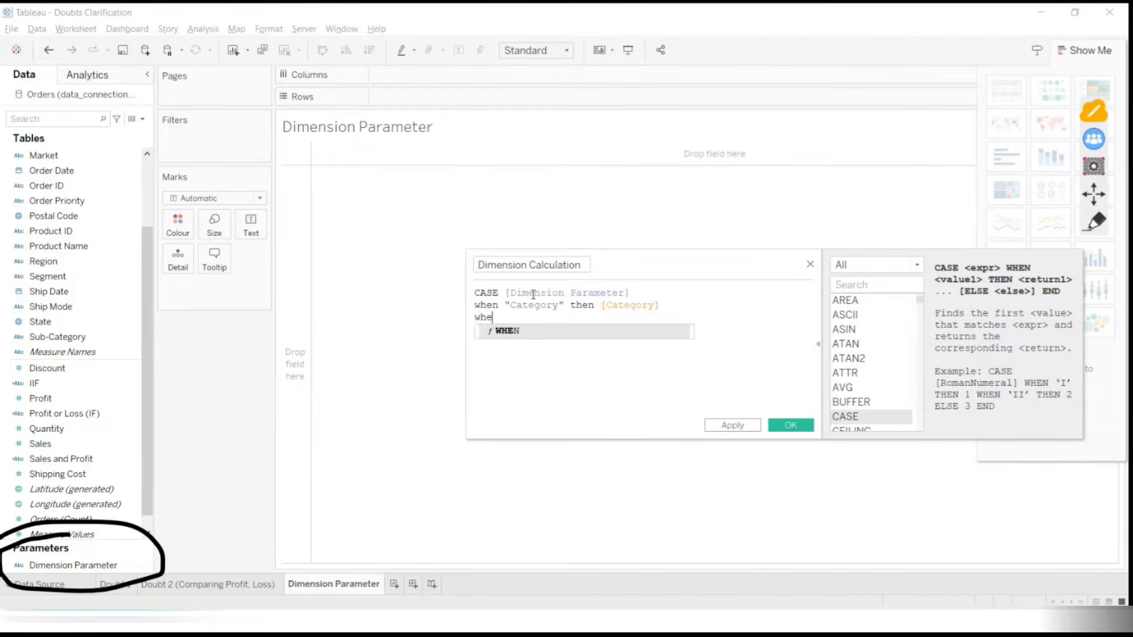
{"action": "type", "text": "\""}
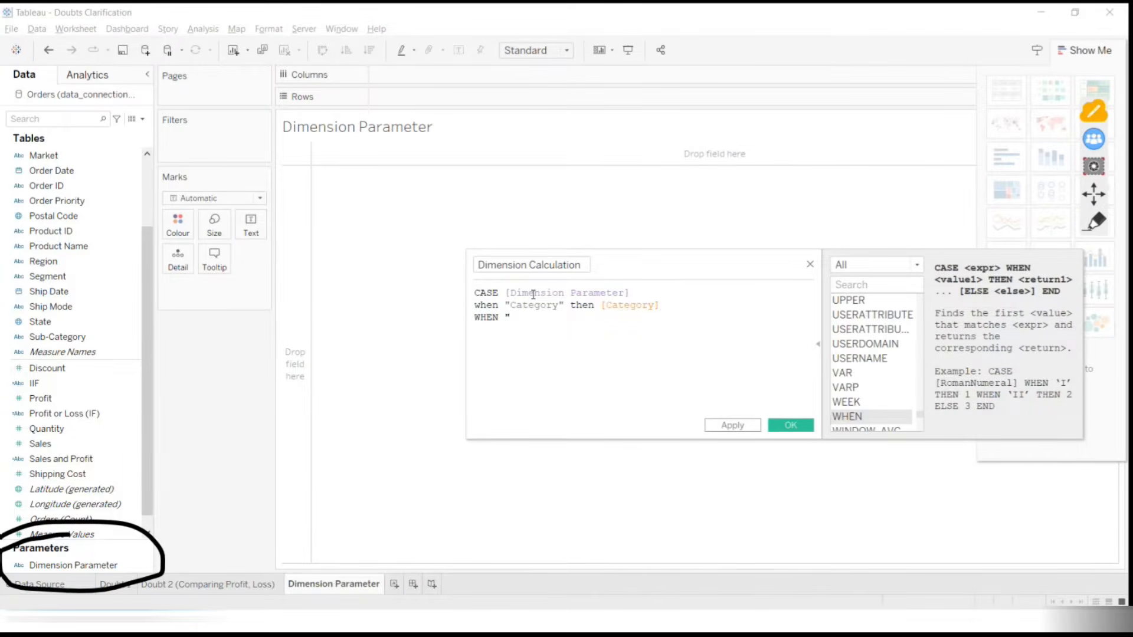
{"action": "type", "text": "Ship Mode\" then [Ship mode"}
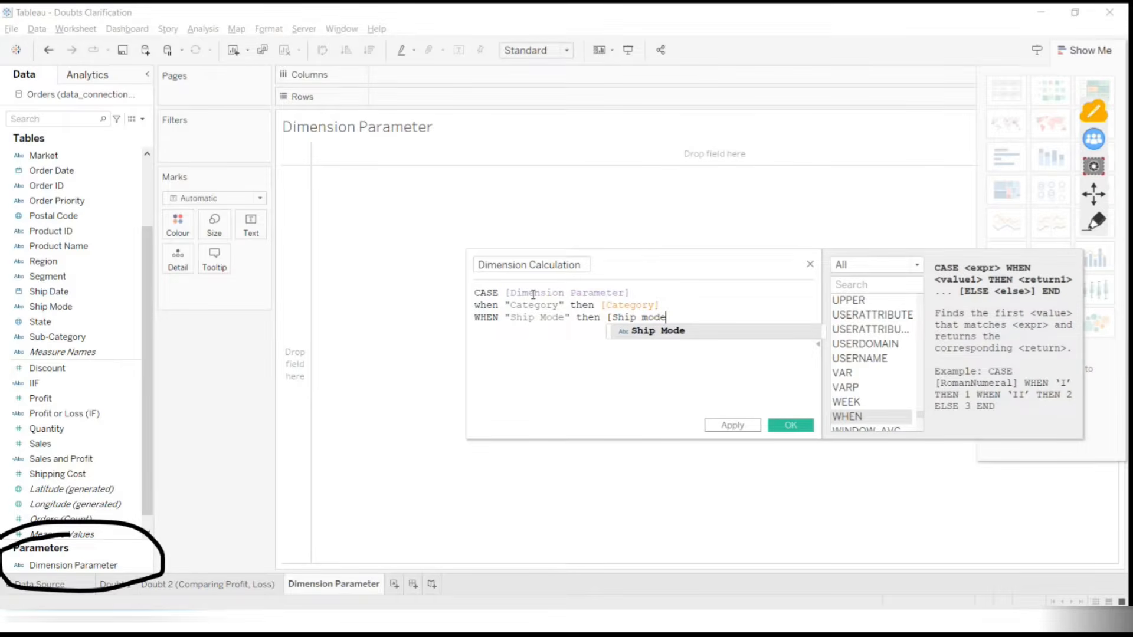
{"action": "key", "text": "Return"}
{"action": "key", "text": "Return"}
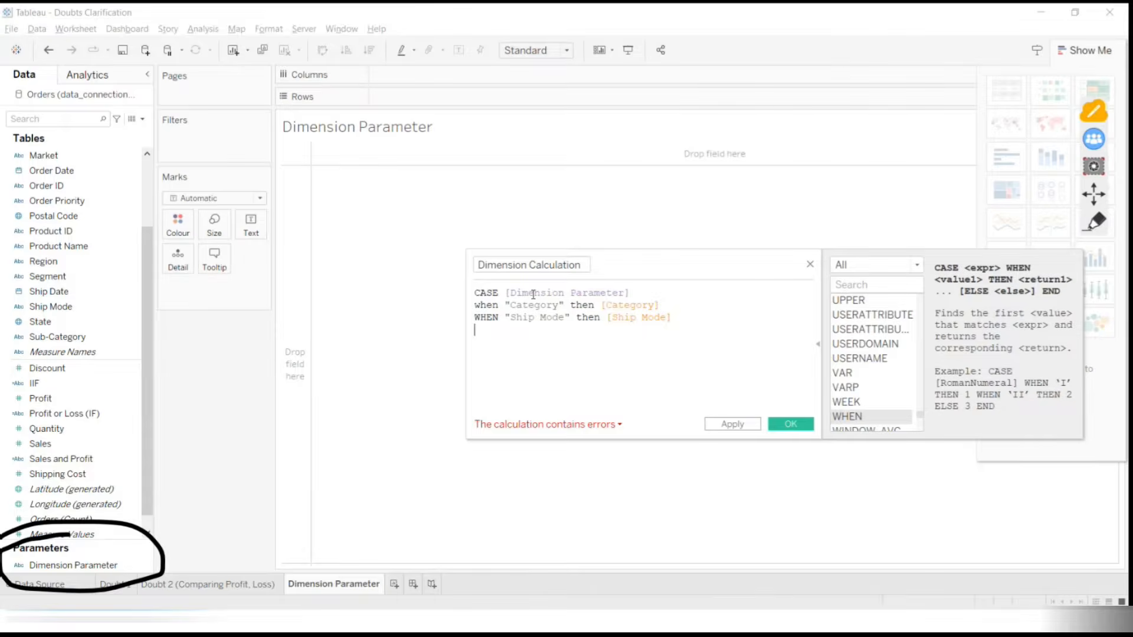
Add the branch WHEN "Segment" then [Segment] and close the CASE formula with END
{"action": "type", "text": "WHEN"}
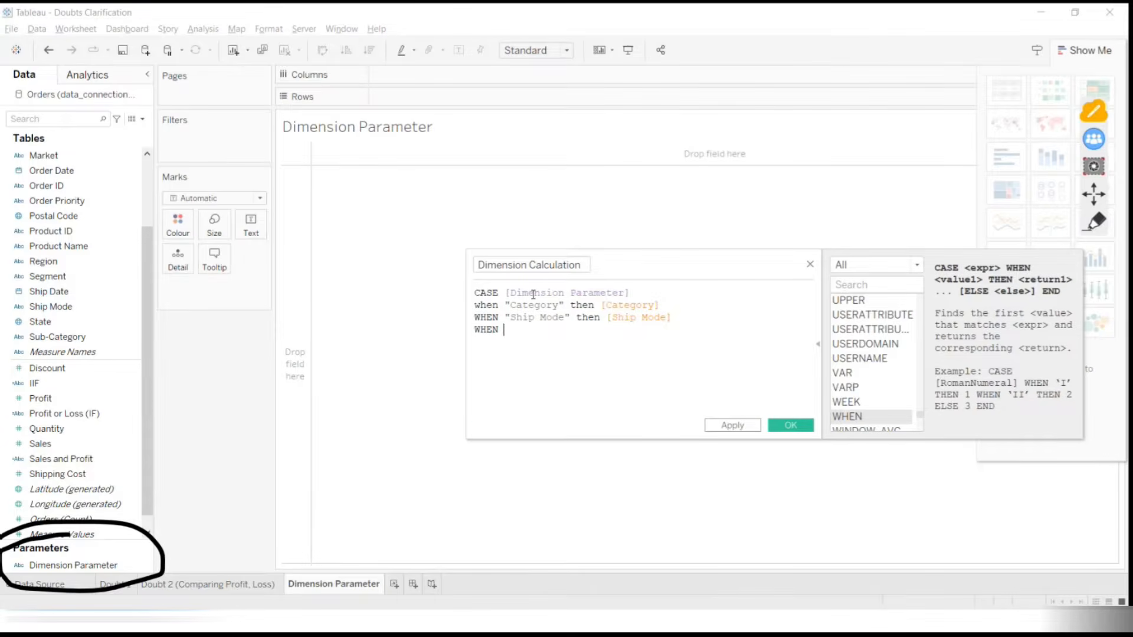
{"action": "type", "text": " \"Segment\" then [Seg"}
{"action": "key", "text": "Return"}
{"action": "key", "text": "Return"}
{"action": "type", "text": "END"}
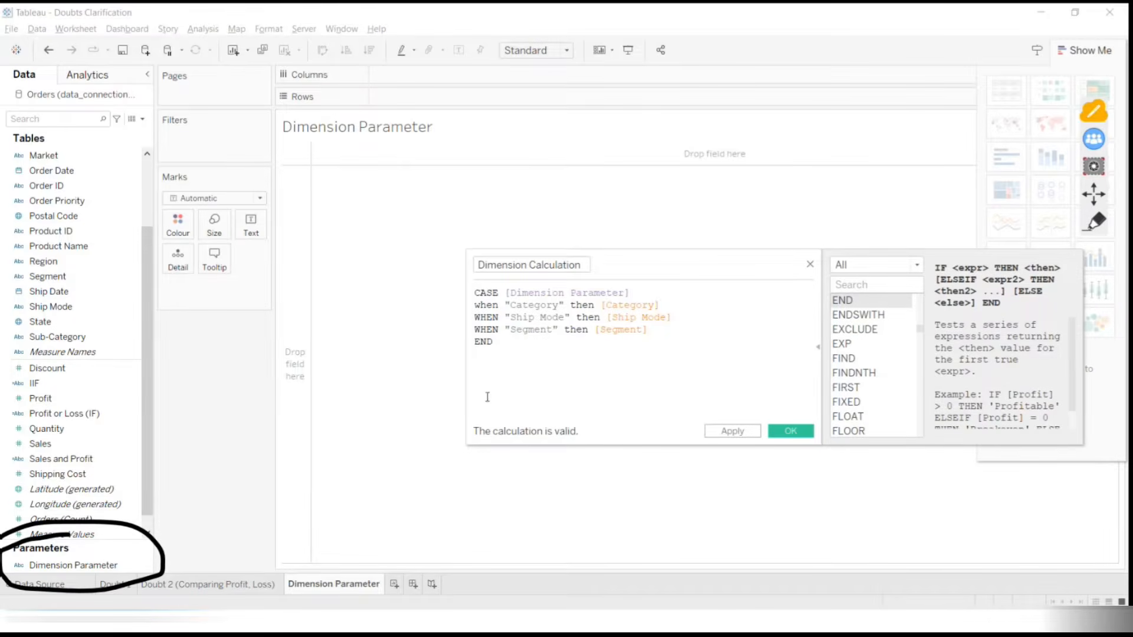
Review the Category and Ship Mode branches of the formula and save the Dimension Calculation field
{"action": "left_click_drag", "start_coordinate": [511, 347], "coordinate": [478, 299]}
{"action": "left_click", "coordinate": [544, 381]}
{"action": "left_click", "coordinate": [509, 299]}
{"action": "left_click_drag", "start_coordinate": [505, 305], "coordinate": [677, 303]}
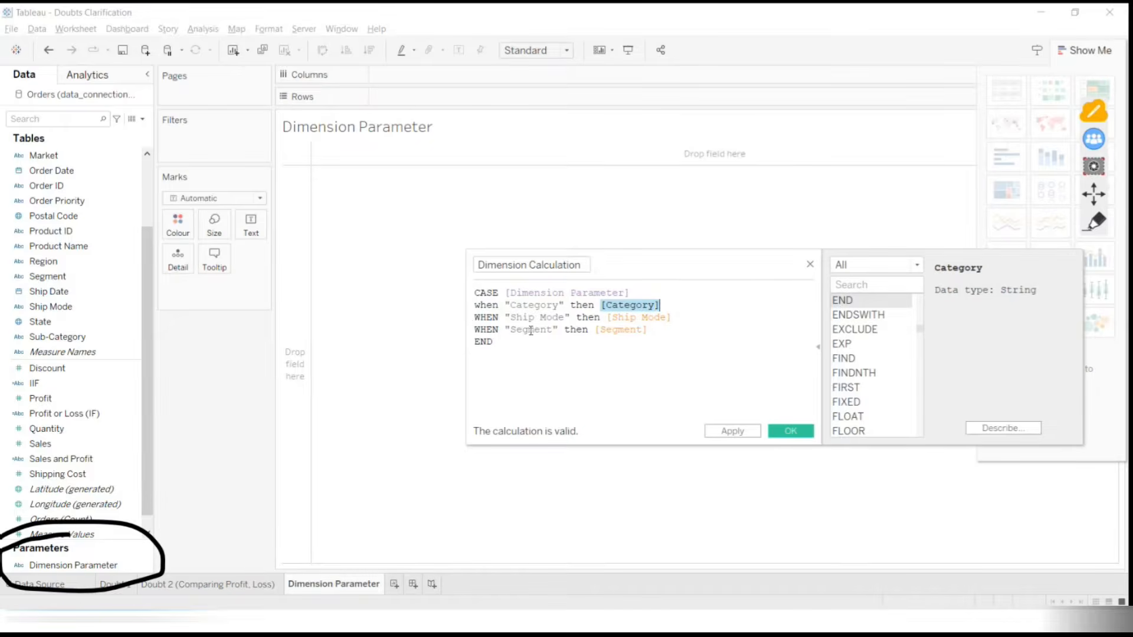
{"action": "left_click_drag", "start_coordinate": [516, 319], "coordinate": [673, 308]}
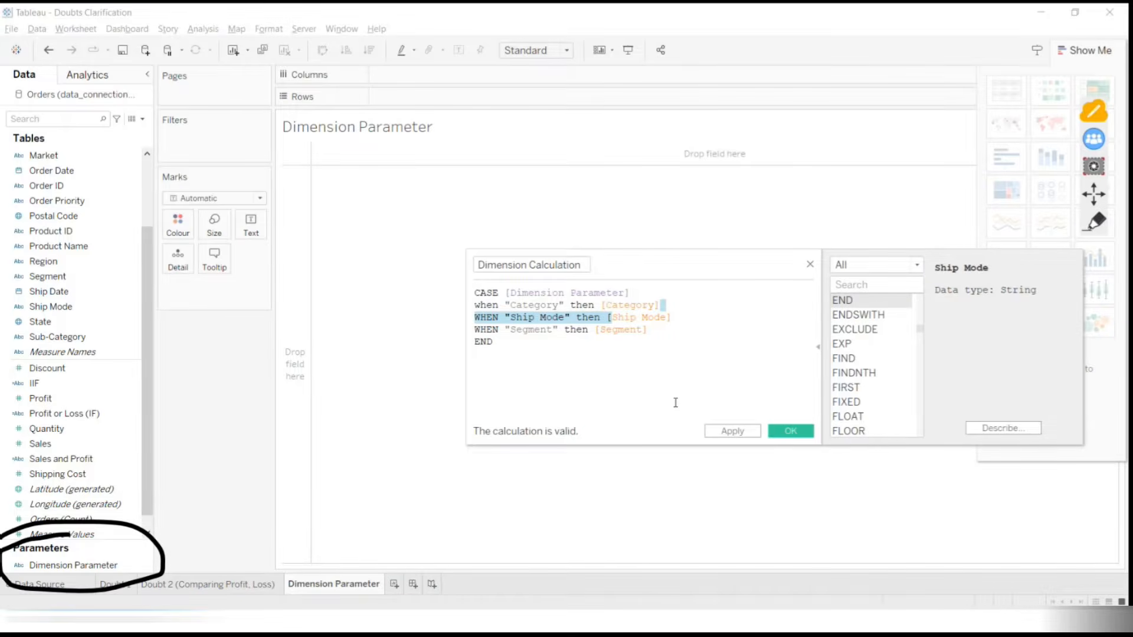
{"action": "left_click", "coordinate": [790, 430]}
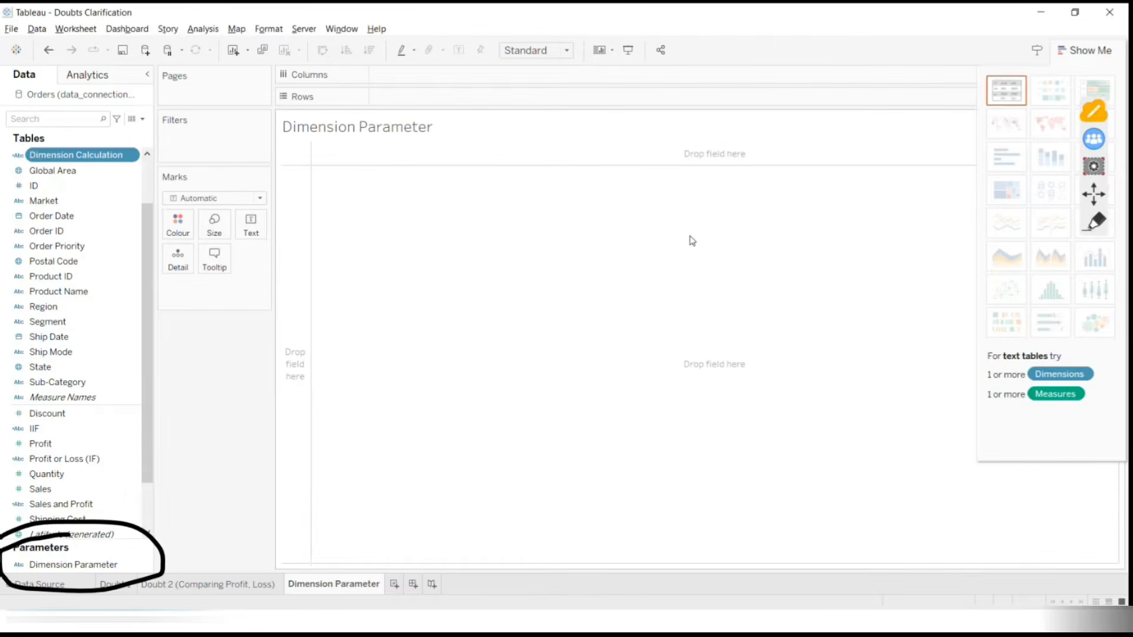
Circle the Dimension Calculation field in the data pane, clear all markings, and leave marker mode
{"action": "left_click", "coordinate": [1096, 222]}
{"action": "mouse_move", "coordinate": [84, 131]}
{"action": "left_mouse_down"}
{"action": "mouse_move", "coordinate": [11, 148]}
{"action": "mouse_move", "coordinate": [162, 177]}
{"action": "mouse_move", "coordinate": [49, 124]}
{"action": "left_mouse_up"}
{"action": "left_click", "coordinate": [1096, 332]}
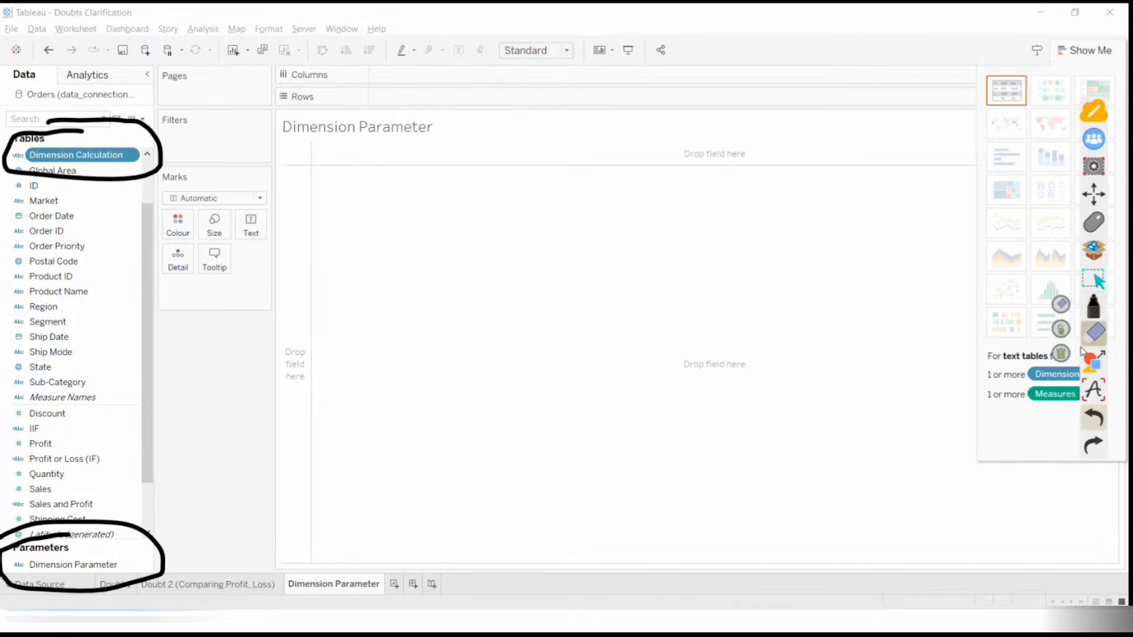
{"action": "left_click", "coordinate": [1062, 354]}
{"action": "left_click", "coordinate": [1095, 223]}
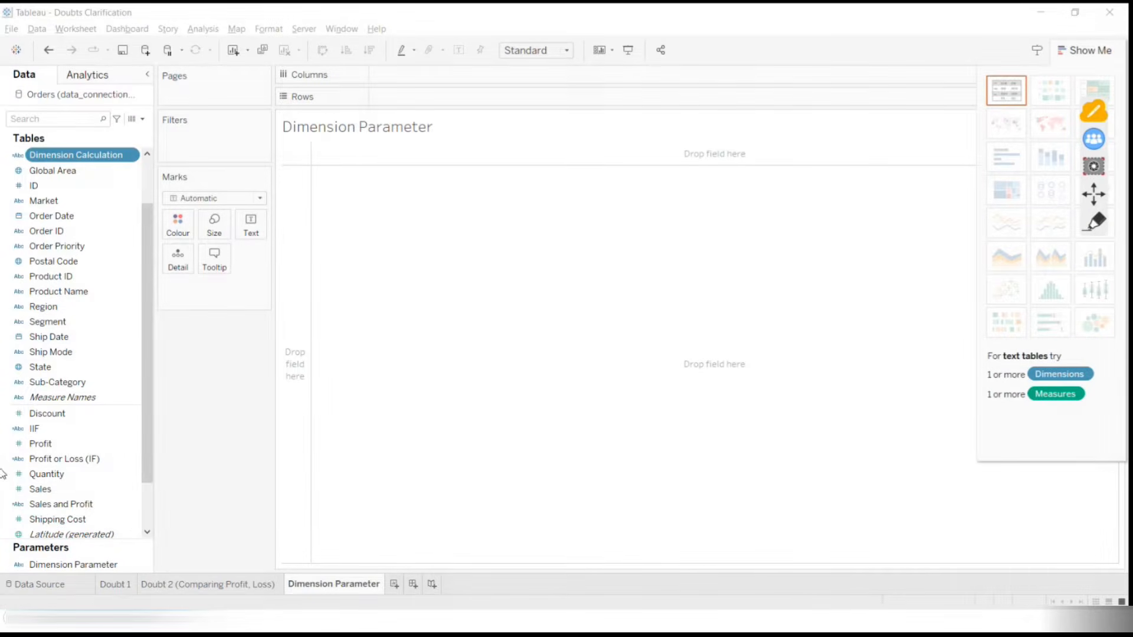
Place Dimension Calculation on Columns and add Category after it
{"action": "left_click_drag", "start_coordinate": [59, 156], "coordinate": [407, 81]}
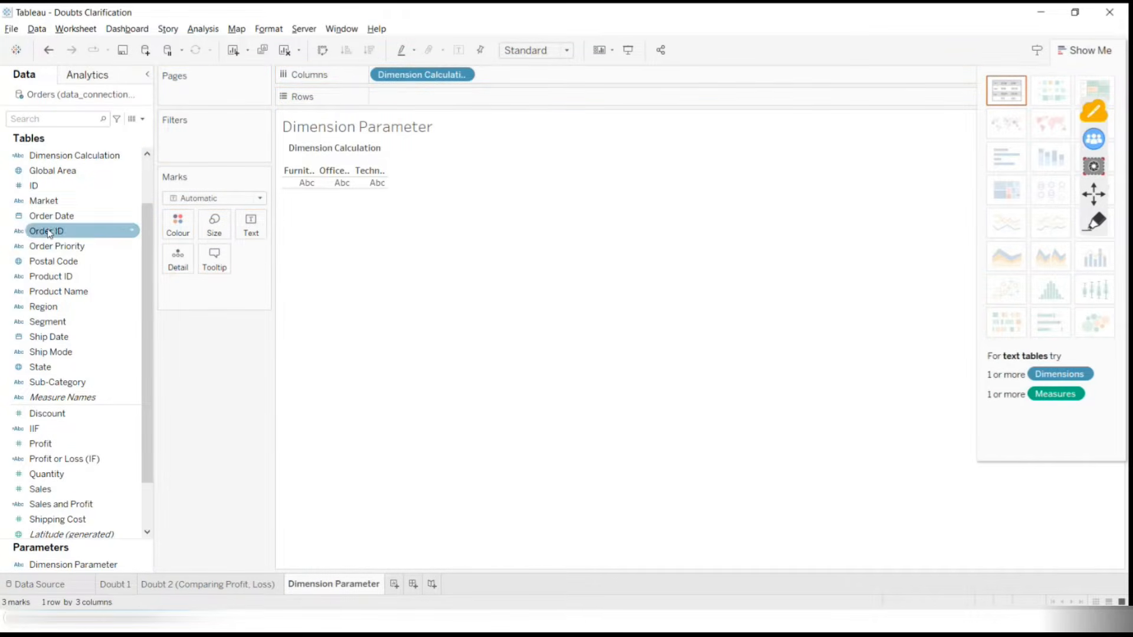
{"action": "scroll", "coordinate": [47, 177], "scroll_direction": "up", "scroll_amount": 2}
{"action": "left_click_drag", "start_coordinate": [50, 157], "coordinate": [508, 82]}
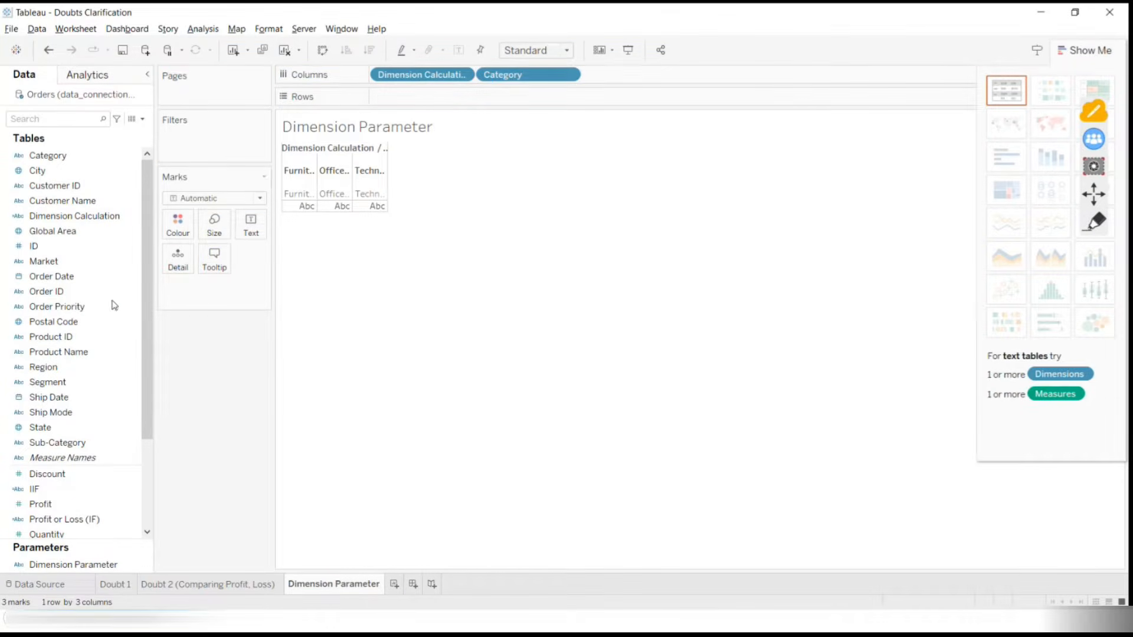
Place Sales on Rows to chart it as bars and move the Show Me panel off the parameter area
{"action": "scroll", "coordinate": [45, 362], "scroll_direction": "down", "scroll_amount": 2}
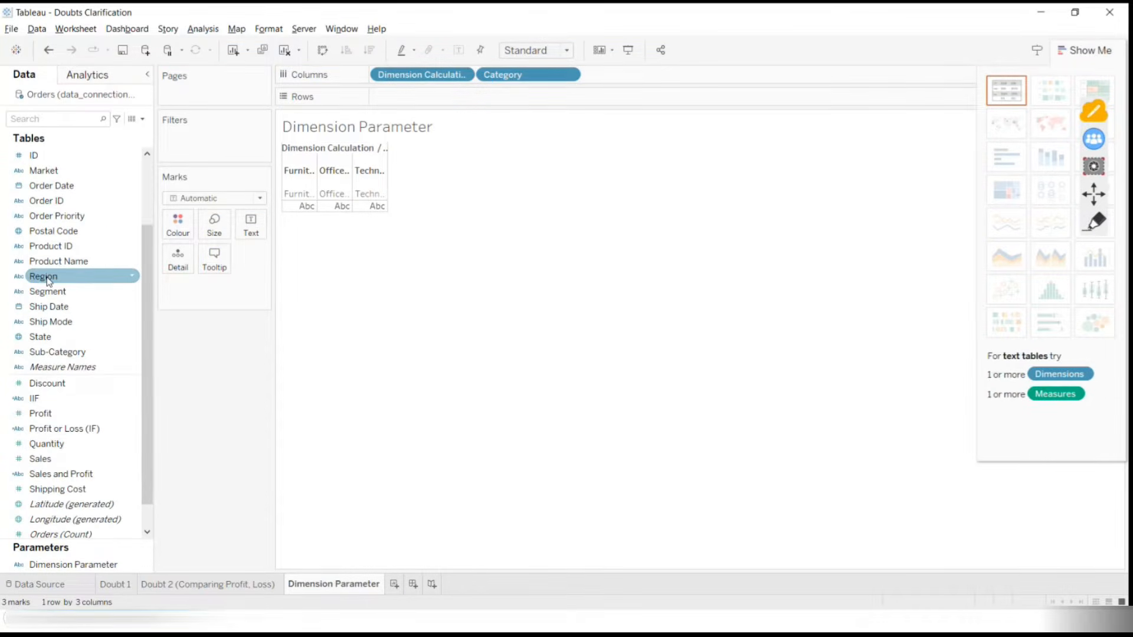
{"action": "left_click", "coordinate": [51, 459]}
{"action": "left_click_drag", "start_coordinate": [51, 459], "coordinate": [385, 110]}
{"action": "left_click_drag", "start_coordinate": [59, 459], "coordinate": [417, 98]}
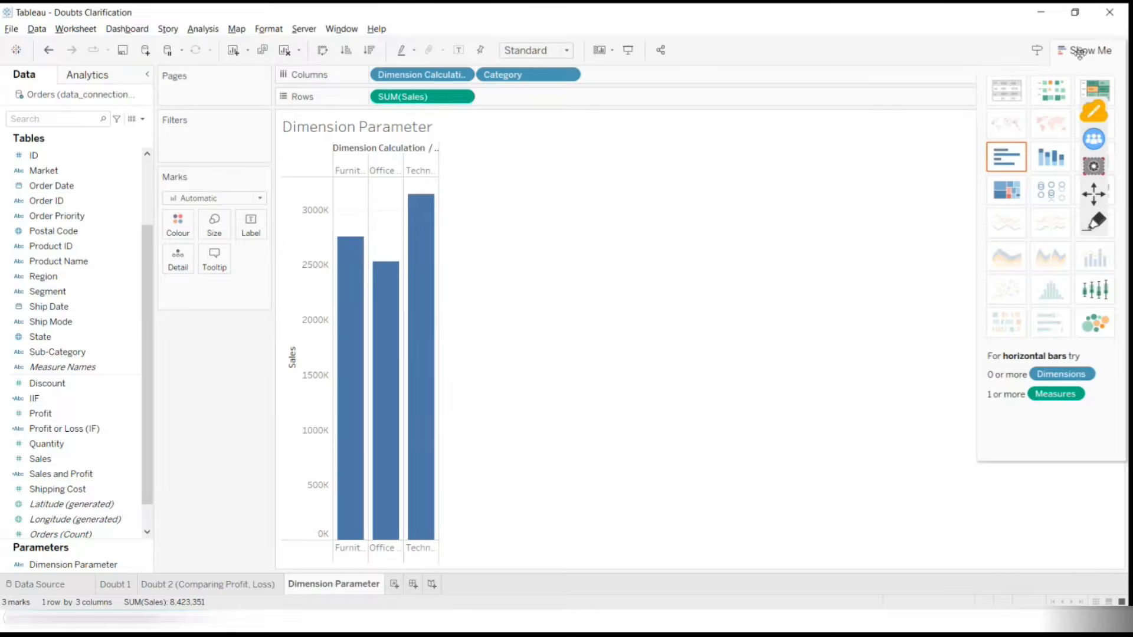
{"action": "left_click_drag", "start_coordinate": [1084, 50], "coordinate": [804, 271]}
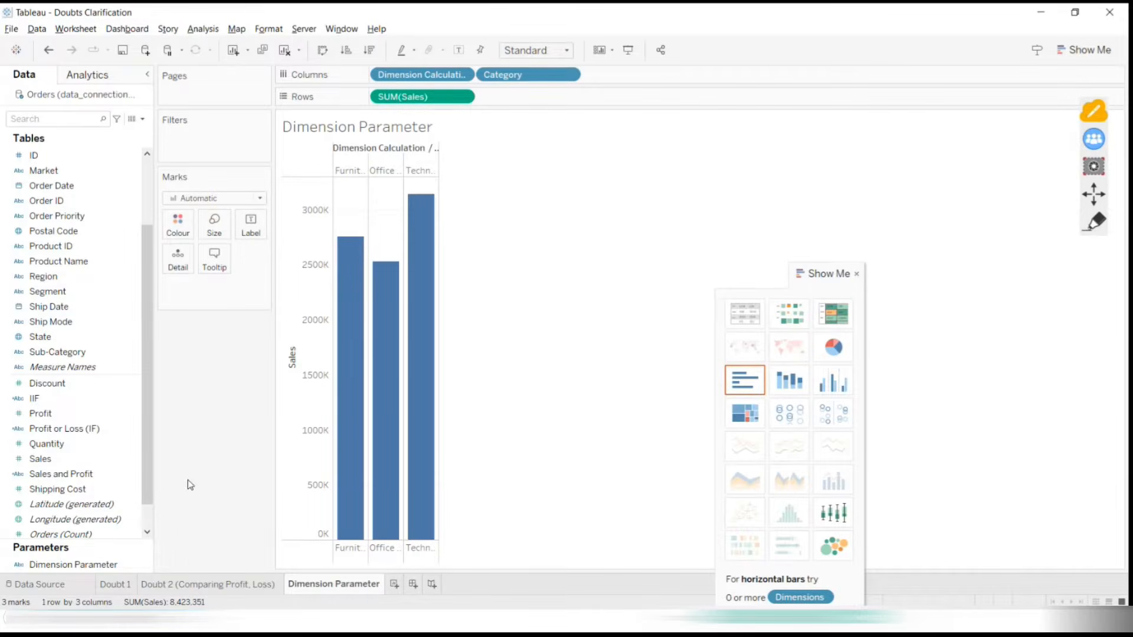
Mark the Dimension Parameter in the Parameters list, clear all markings, and leave marker mode
{"action": "left_click", "coordinate": [1093, 221]}
{"action": "mouse_move", "coordinate": [73, 538]}
{"action": "left_mouse_down"}
{"action": "mouse_move", "coordinate": [37, 537]}
{"action": "mouse_move", "coordinate": [11, 577]}
{"action": "mouse_move", "coordinate": [115, 519]}
{"action": "left_mouse_up"}
{"action": "left_click", "coordinate": [1100, 331]}
{"action": "left_click", "coordinate": [1060, 346]}
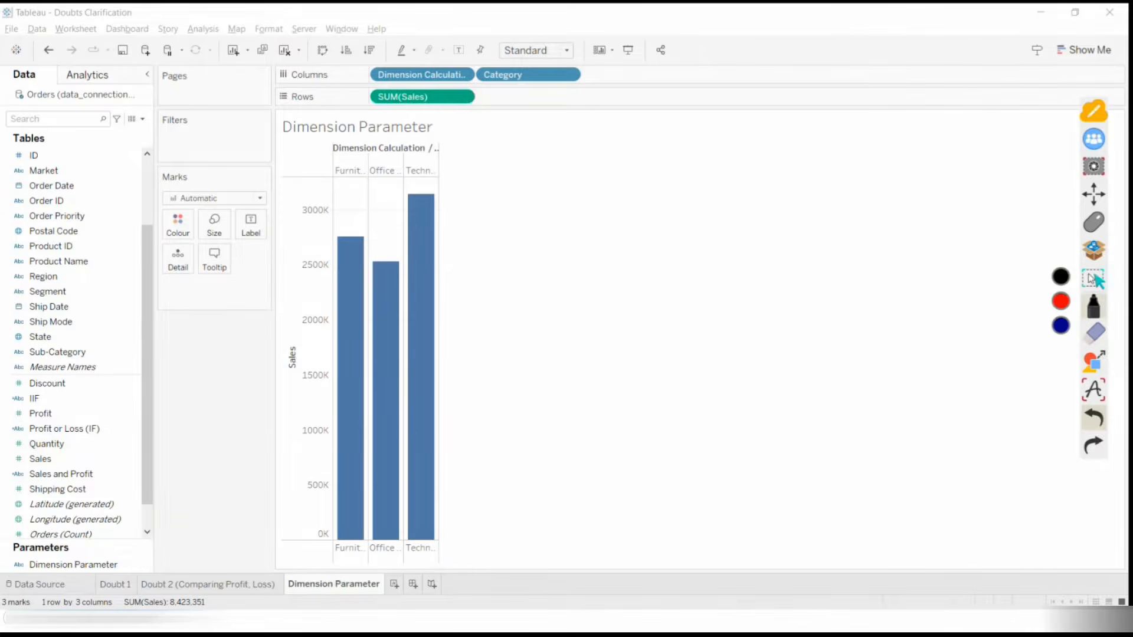
{"action": "left_click", "coordinate": [1097, 227]}
Show the Dimension Parameter control on the worksheet and move the annotation toolbar away from it
{"action": "right_click", "coordinate": [51, 564]}
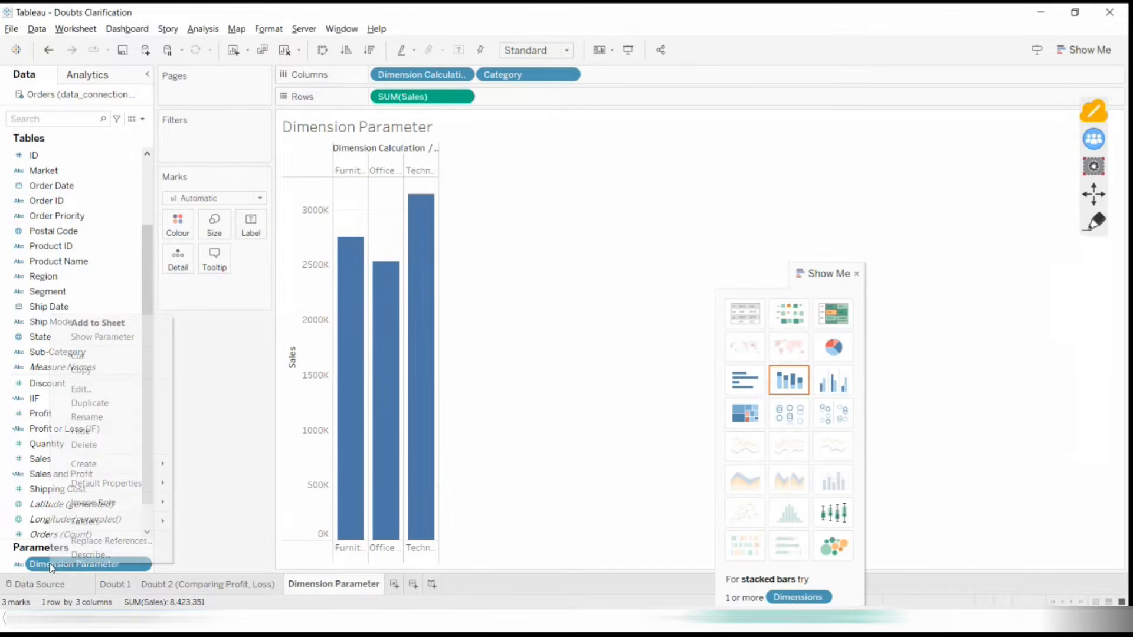
{"action": "left_click", "coordinate": [126, 337]}
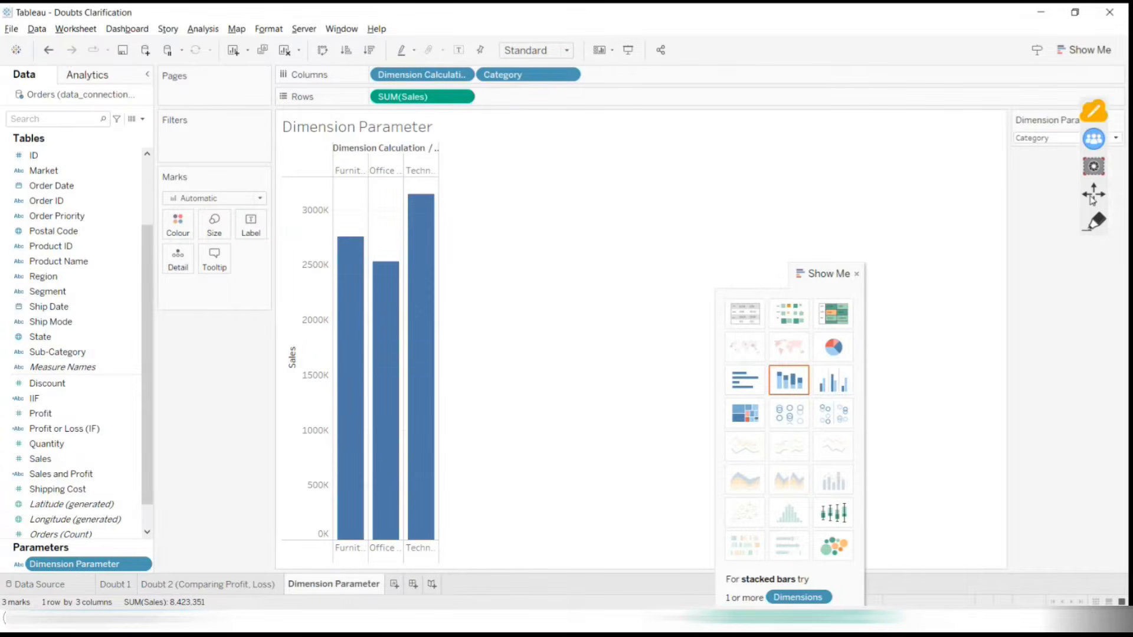
{"action": "left_click_drag", "start_coordinate": [1092, 225], "coordinate": [778, 250]}
Circle the Dimension Parameter control beside the chart, clear all markings, and leave marker mode
{"action": "left_click", "coordinate": [779, 247]}
{"action": "mouse_move", "coordinate": [1056, 106]}
{"action": "left_mouse_down"}
{"action": "mouse_move", "coordinate": [1007, 187]}
{"action": "mouse_move", "coordinate": [1113, 122]}
{"action": "mouse_move", "coordinate": [1006, 109]}
{"action": "left_mouse_up"}
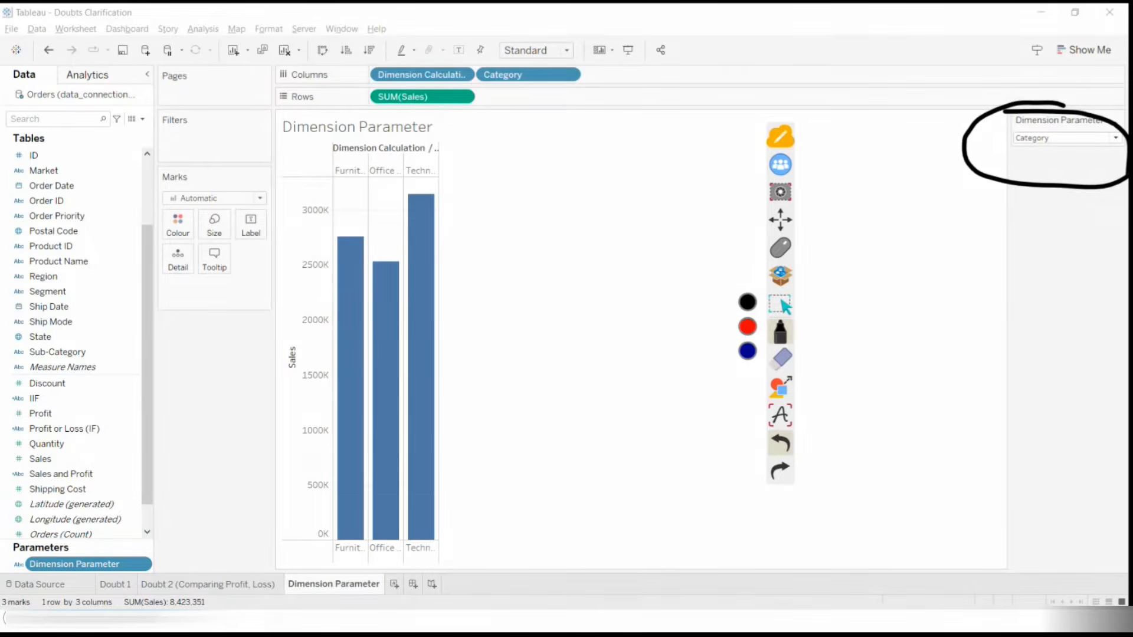
{"action": "left_click", "coordinate": [787, 363]}
{"action": "left_click", "coordinate": [751, 381]}
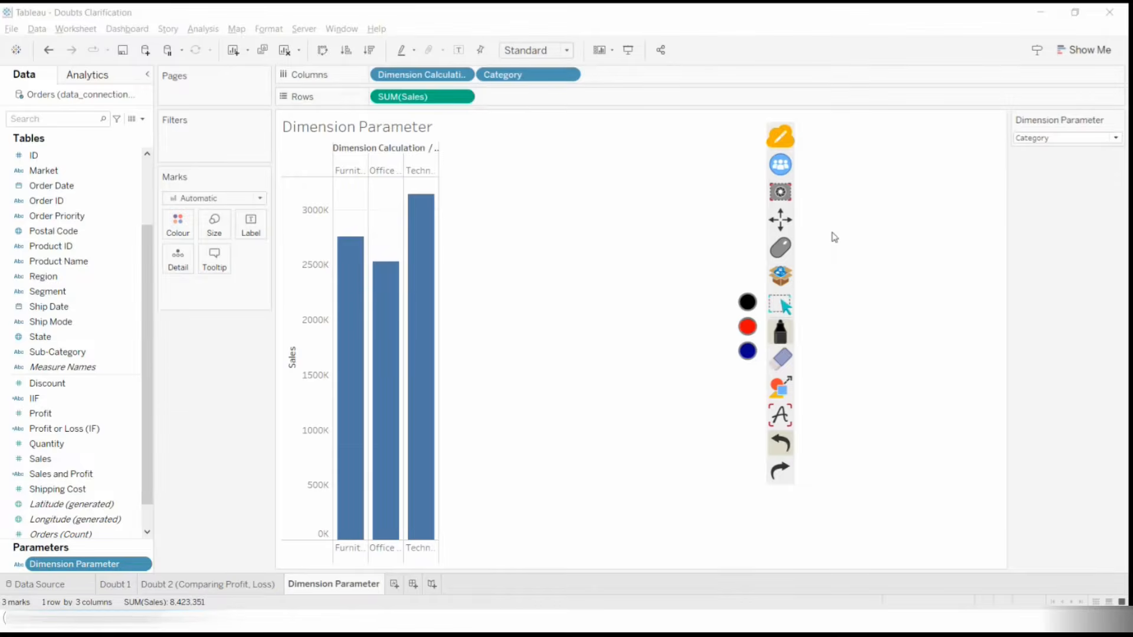
{"action": "left_click", "coordinate": [780, 248]}
Set the Dimension Parameter to Ship Mode and move the Show Me panel off the chart
{"action": "left_click", "coordinate": [1117, 140]}
{"action": "left_click", "coordinate": [1093, 165]}
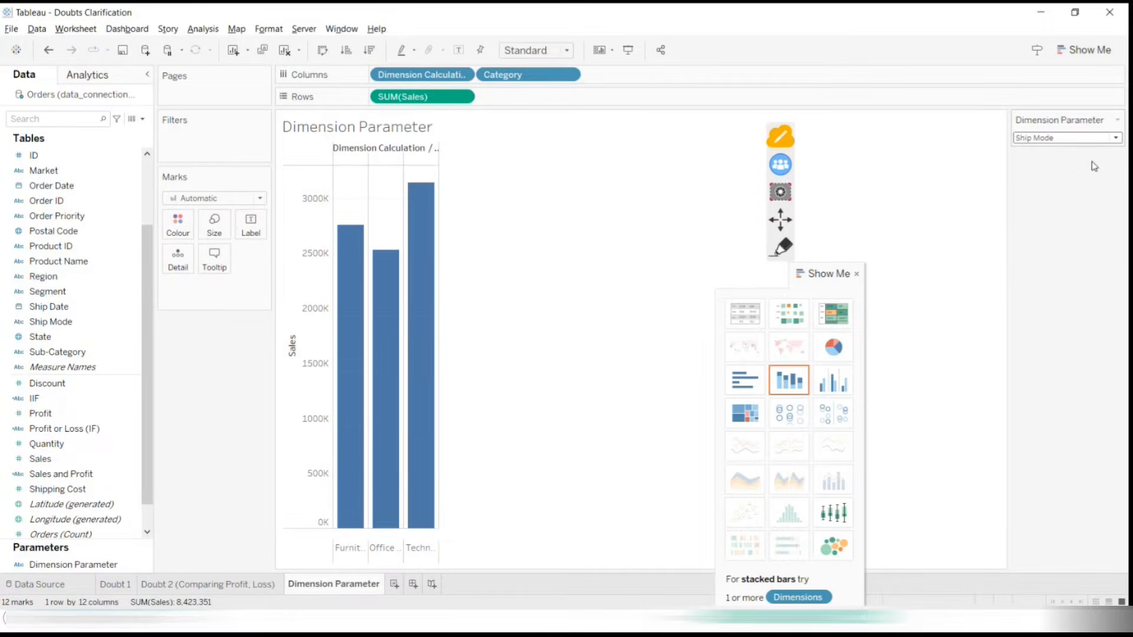
{"action": "left_click_drag", "start_coordinate": [833, 273], "coordinate": [1103, 370]}
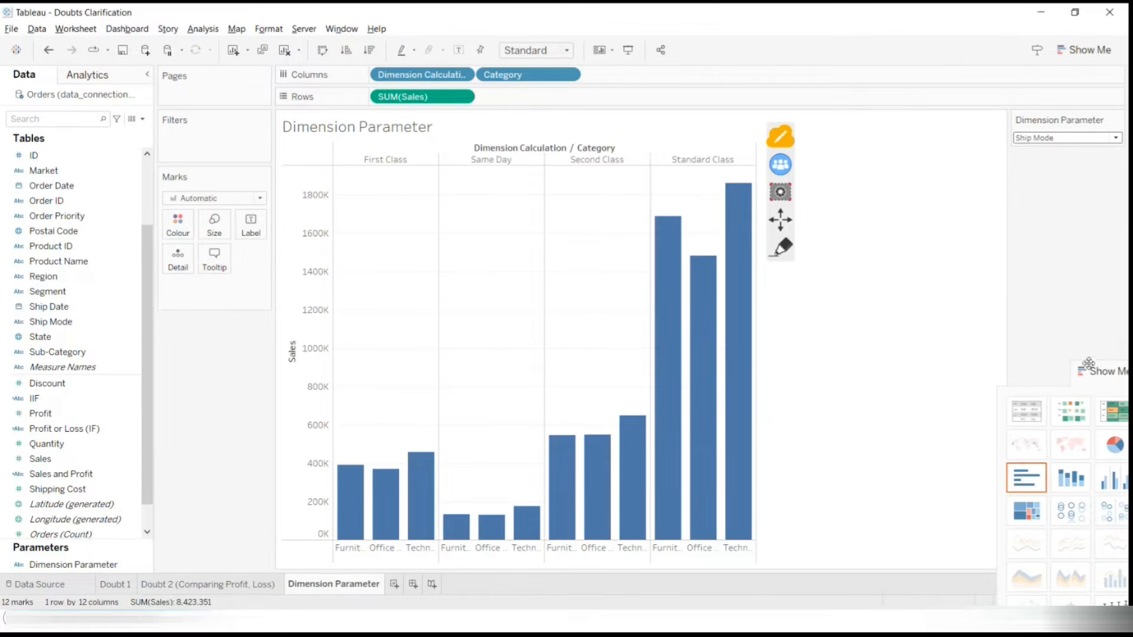
Circle the First Class, Same Day, Second Class and Standard Class headers, clear all markings, and leave marker mode
{"action": "left_click", "coordinate": [781, 248]}
{"action": "left_click_drag", "start_coordinate": [356, 148], "coordinate": [386, 139]}
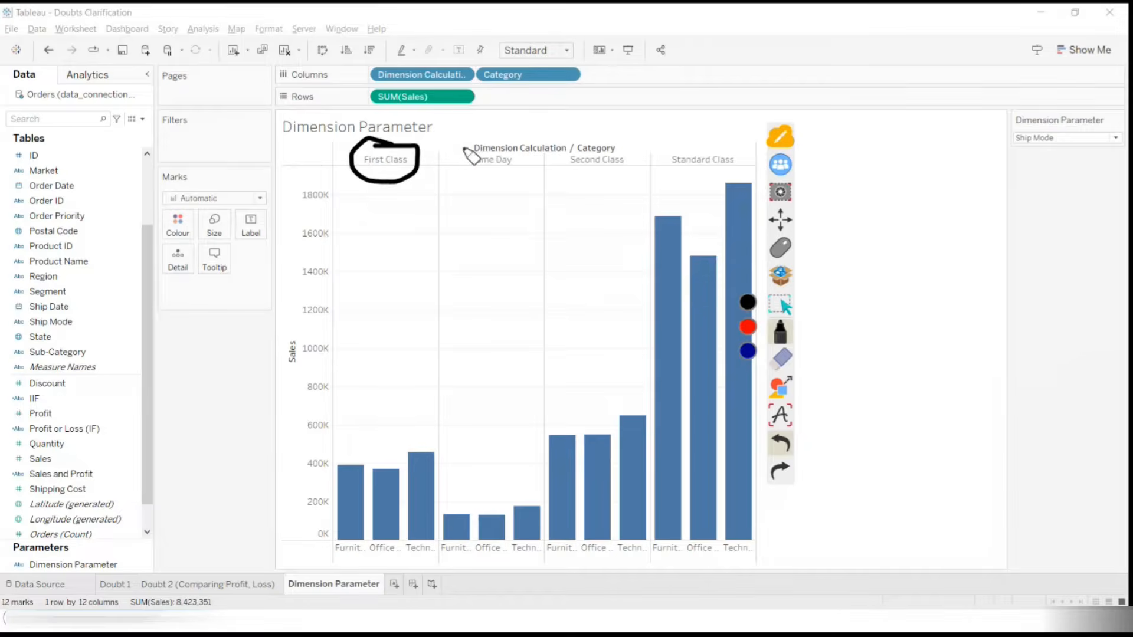
{"action": "mouse_move", "coordinate": [481, 144]}
{"action": "left_mouse_down"}
{"action": "mouse_move", "coordinate": [522, 162]}
{"action": "mouse_move", "coordinate": [508, 133]}
{"action": "left_mouse_up"}
{"action": "mouse_move", "coordinate": [631, 151]}
{"action": "left_mouse_down"}
{"action": "mouse_move", "coordinate": [607, 119]}
{"action": "mouse_move", "coordinate": [631, 150]}
{"action": "left_mouse_up"}
{"action": "mouse_move", "coordinate": [718, 144]}
{"action": "left_mouse_down"}
{"action": "mouse_move", "coordinate": [749, 157]}
{"action": "mouse_move", "coordinate": [660, 131]}
{"action": "left_mouse_up"}
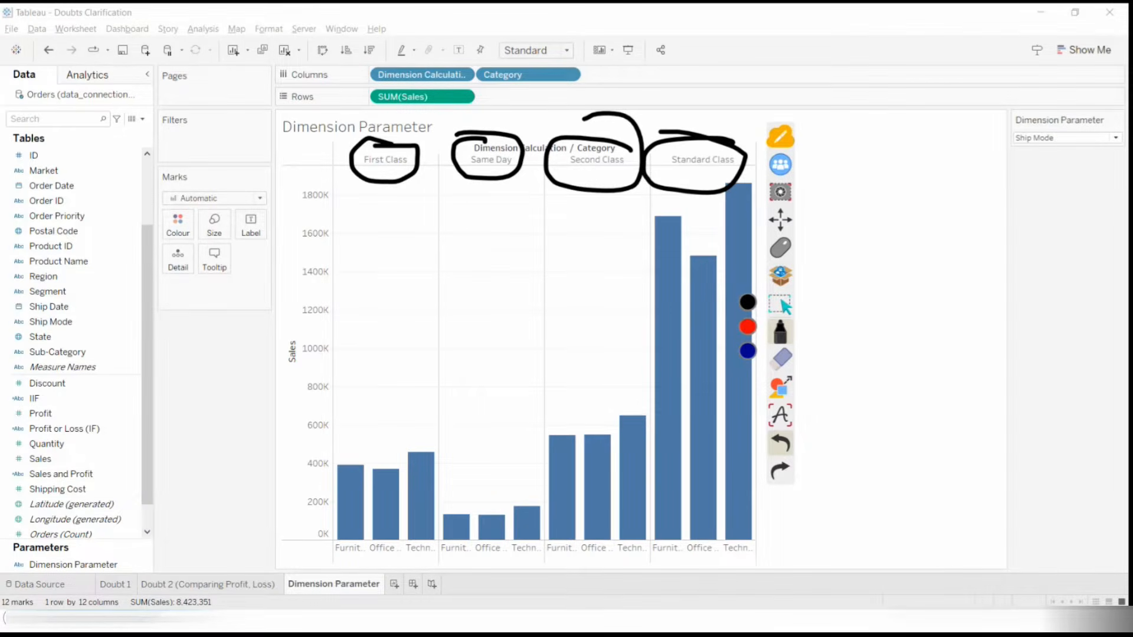
{"action": "left_click", "coordinate": [776, 361]}
{"action": "left_click", "coordinate": [751, 378]}
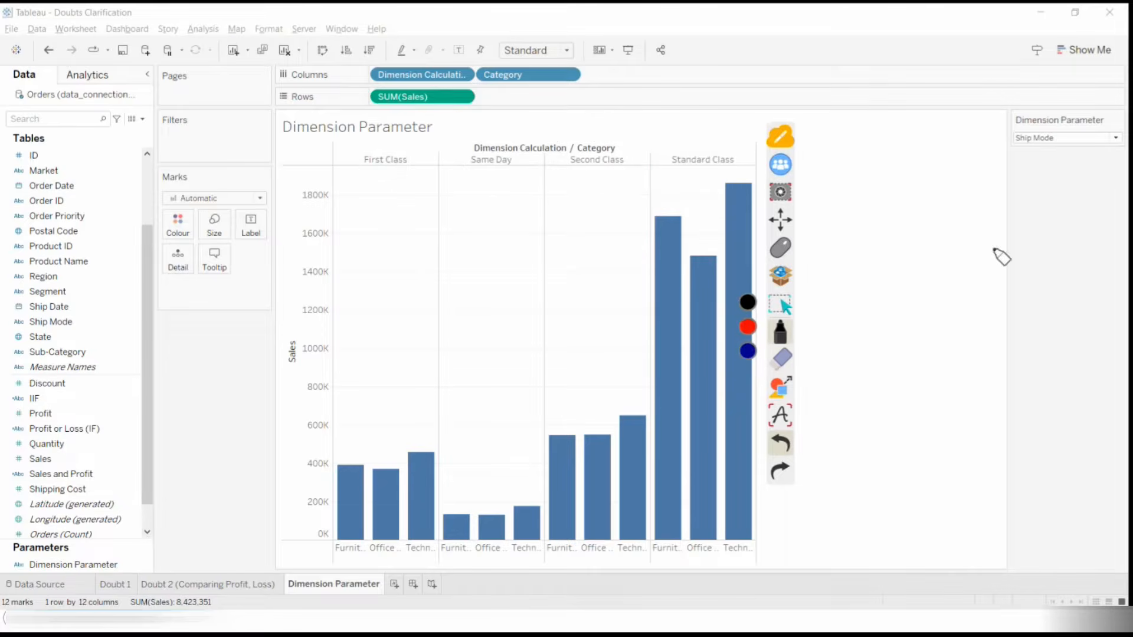
{"action": "left_click", "coordinate": [789, 248]}
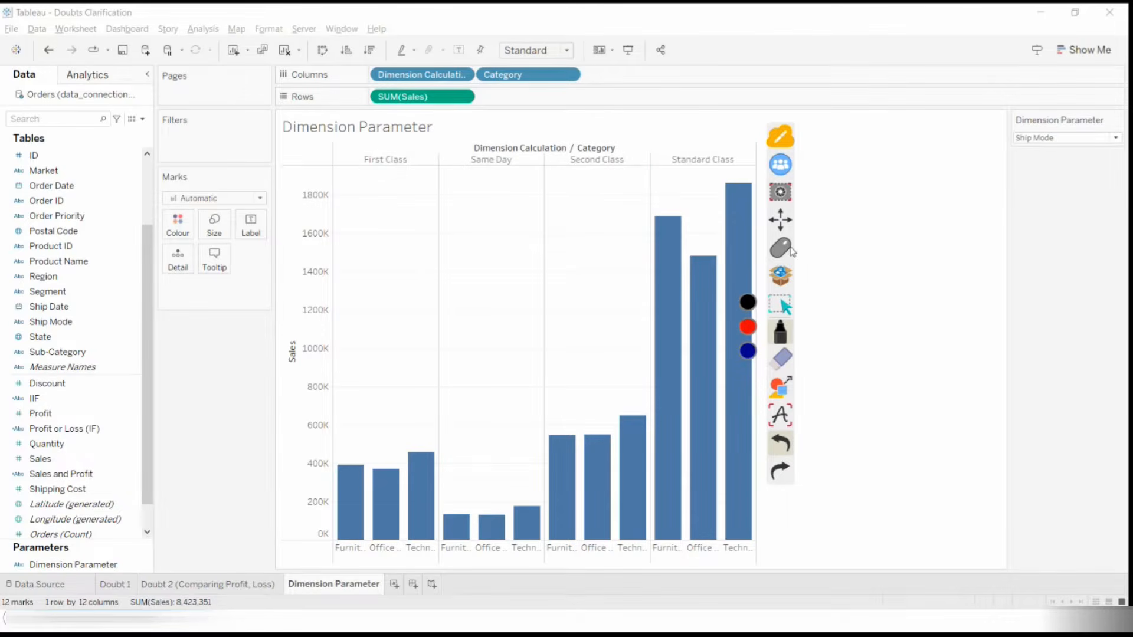
Switch the Dimension Parameter to Segment and temporarily circle the Consumer, Corporate and Home Office headers
{"action": "left_click", "coordinate": [1117, 144]}
{"action": "left_click", "coordinate": [1091, 172]}
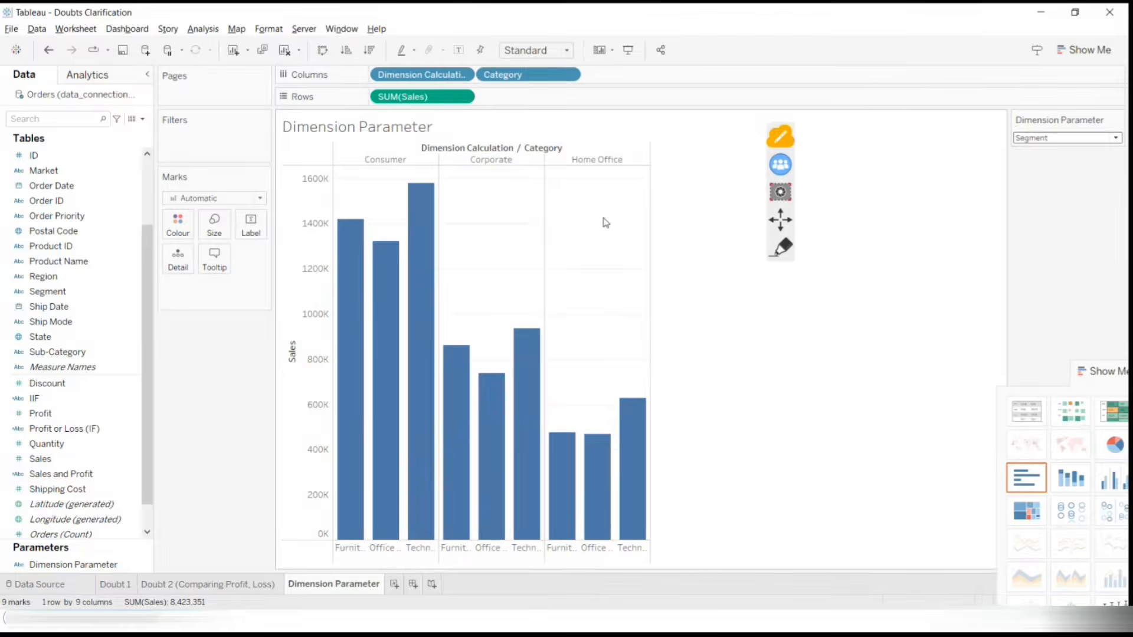
{"action": "left_click", "coordinate": [781, 247]}
{"action": "mouse_move", "coordinate": [413, 131]}
{"action": "left_mouse_down"}
{"action": "mouse_move", "coordinate": [435, 182]}
{"action": "mouse_move", "coordinate": [492, 137]}
{"action": "left_mouse_up"}
{"action": "mouse_move", "coordinate": [449, 204]}
{"action": "left_mouse_down"}
{"action": "mouse_move", "coordinate": [506, 159]}
{"action": "mouse_move", "coordinate": [590, 204]}
{"action": "mouse_move", "coordinate": [605, 137]}
{"action": "left_mouse_up"}
{"action": "left_click", "coordinate": [786, 367]}
{"action": "left_click", "coordinate": [747, 379]}
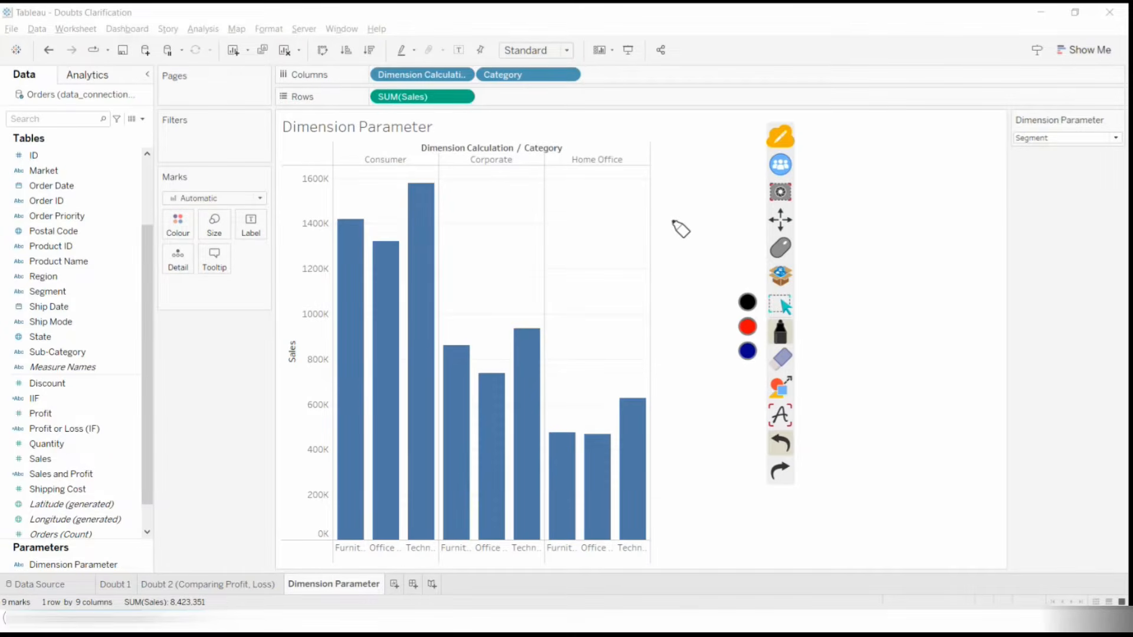
{"action": "left_click", "coordinate": [780, 248]}
Switch the Dimension Parameter back from Segment to Ship Mode
{"action": "scroll", "coordinate": [32, 310], "scroll_direction": "up", "scroll_amount": 2}
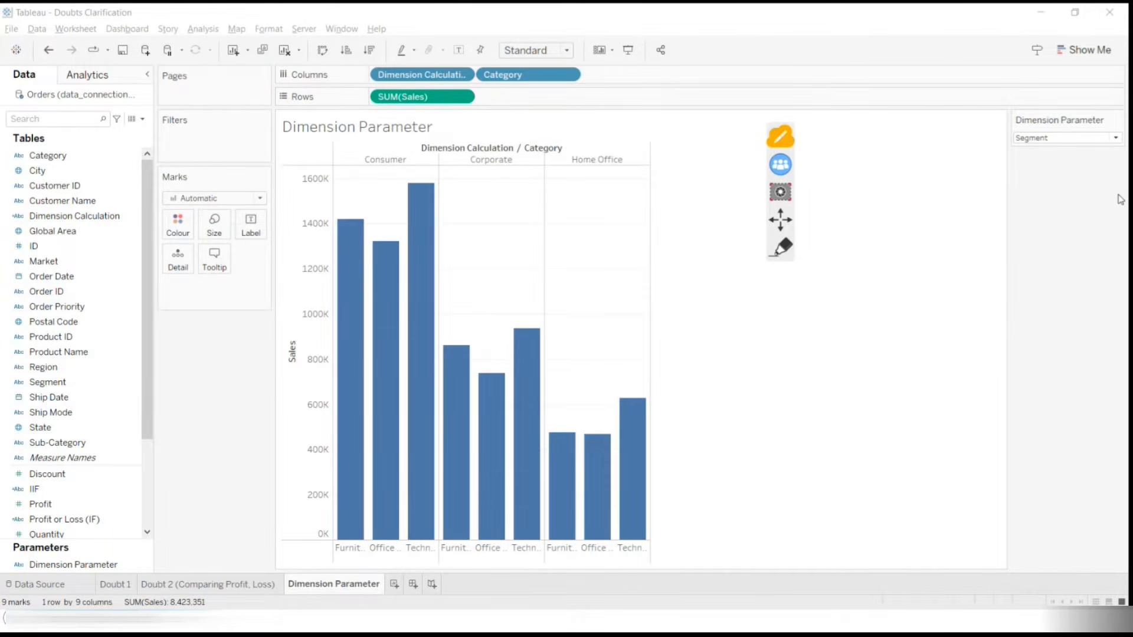
{"action": "left_click", "coordinate": [42, 261]}
{"action": "left_click", "coordinate": [1116, 139]}
{"action": "left_click", "coordinate": [1096, 158]}
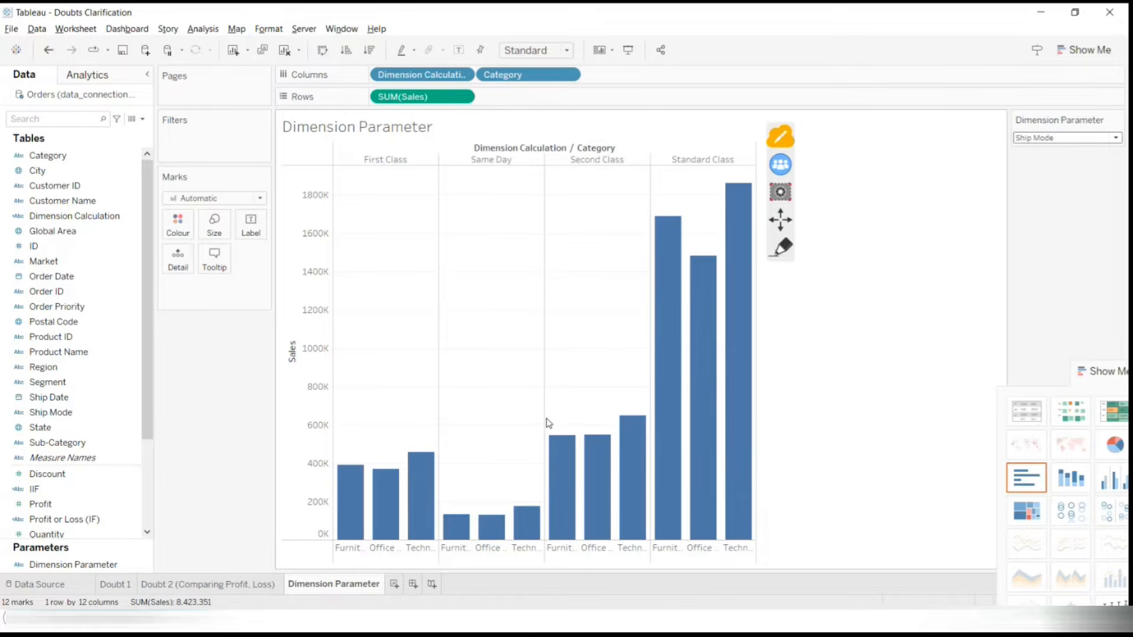
Review the list of allowable values in the Dimension Parameter's settings, circling it temporarily, and close the settings
{"action": "right_click", "coordinate": [65, 567]}
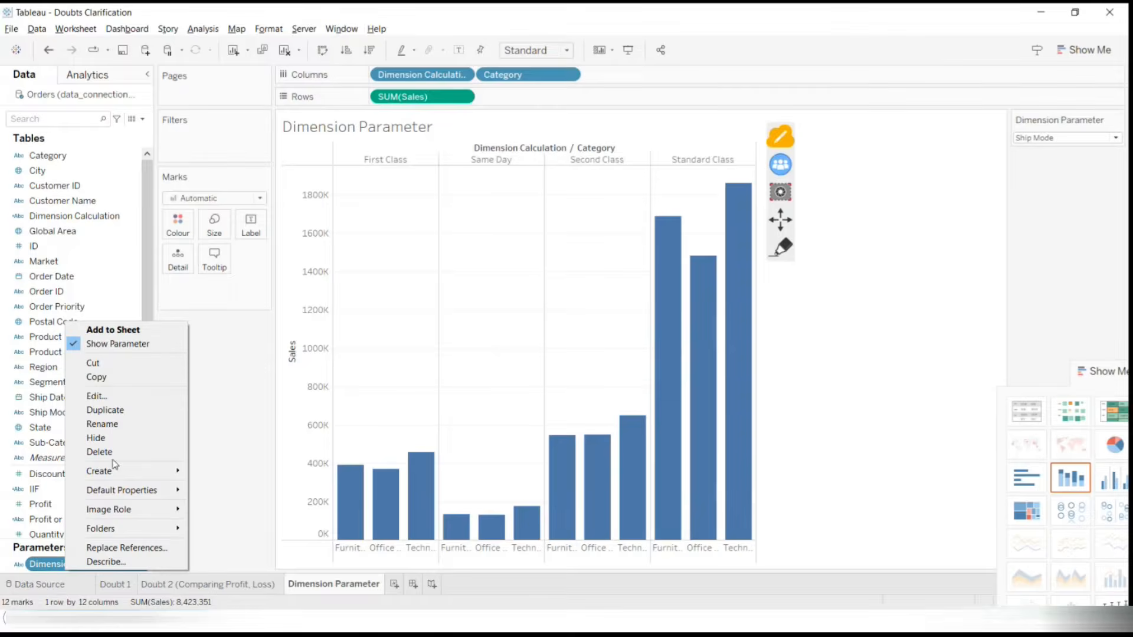
{"action": "left_click", "coordinate": [122, 397]}
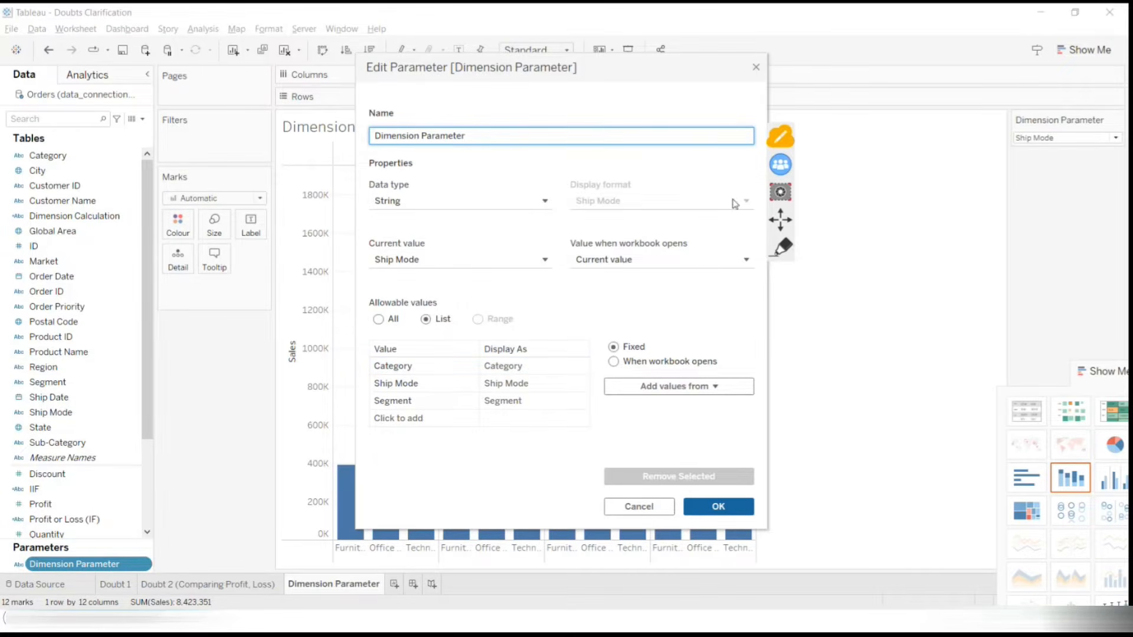
{"action": "left_click", "coordinate": [781, 247]}
{"action": "mouse_move", "coordinate": [437, 336]}
{"action": "left_mouse_down"}
{"action": "mouse_move", "coordinate": [378, 329]}
{"action": "mouse_move", "coordinate": [341, 389]}
{"action": "mouse_move", "coordinate": [483, 309]}
{"action": "left_mouse_up"}
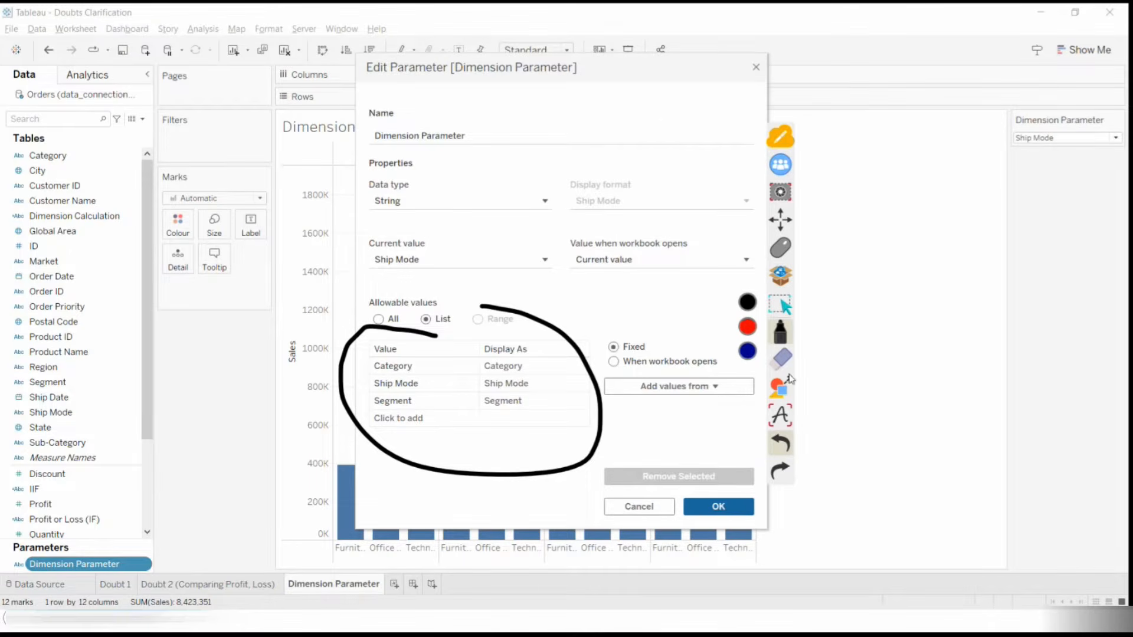
{"action": "left_click", "coordinate": [782, 358]}
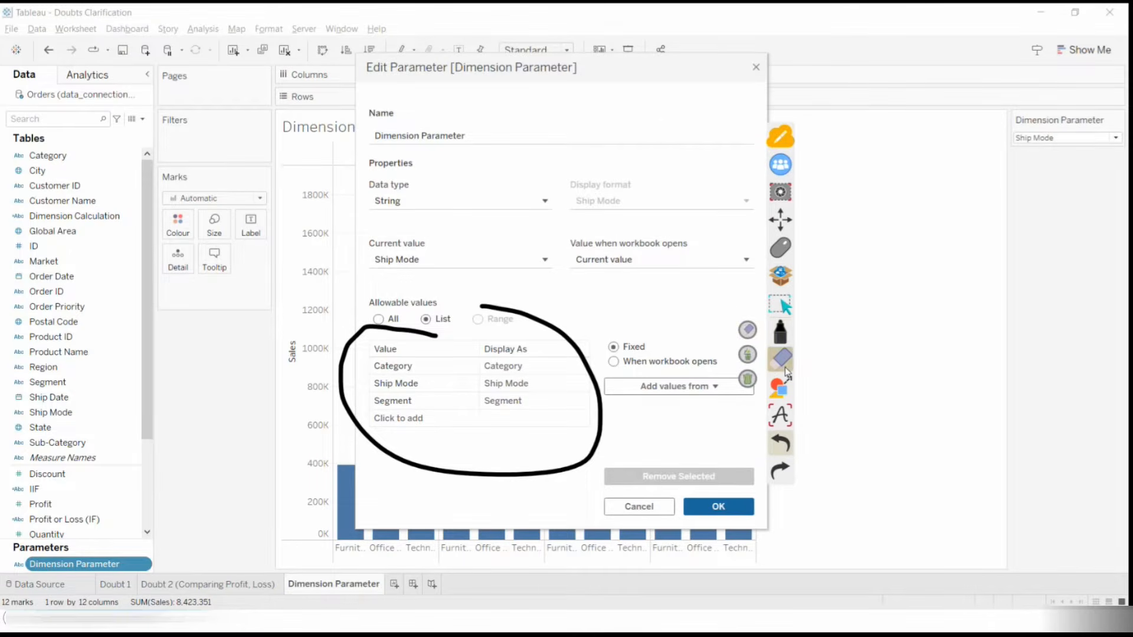
{"action": "left_click", "coordinate": [748, 379]}
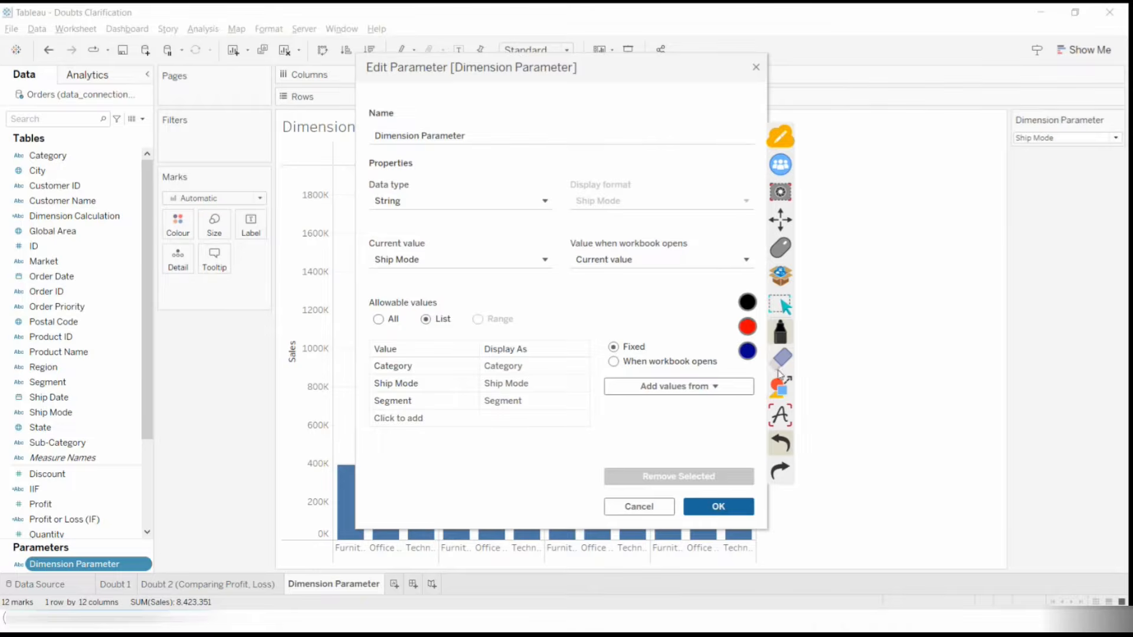
{"action": "left_click", "coordinate": [784, 247]}
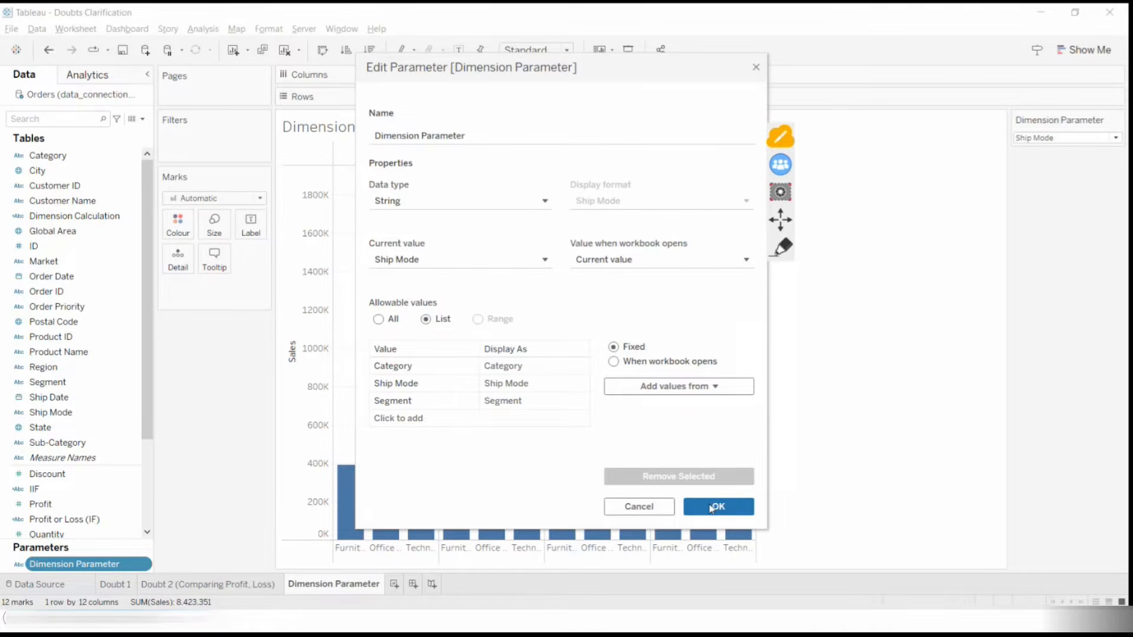
{"action": "left_click", "coordinate": [713, 508]}
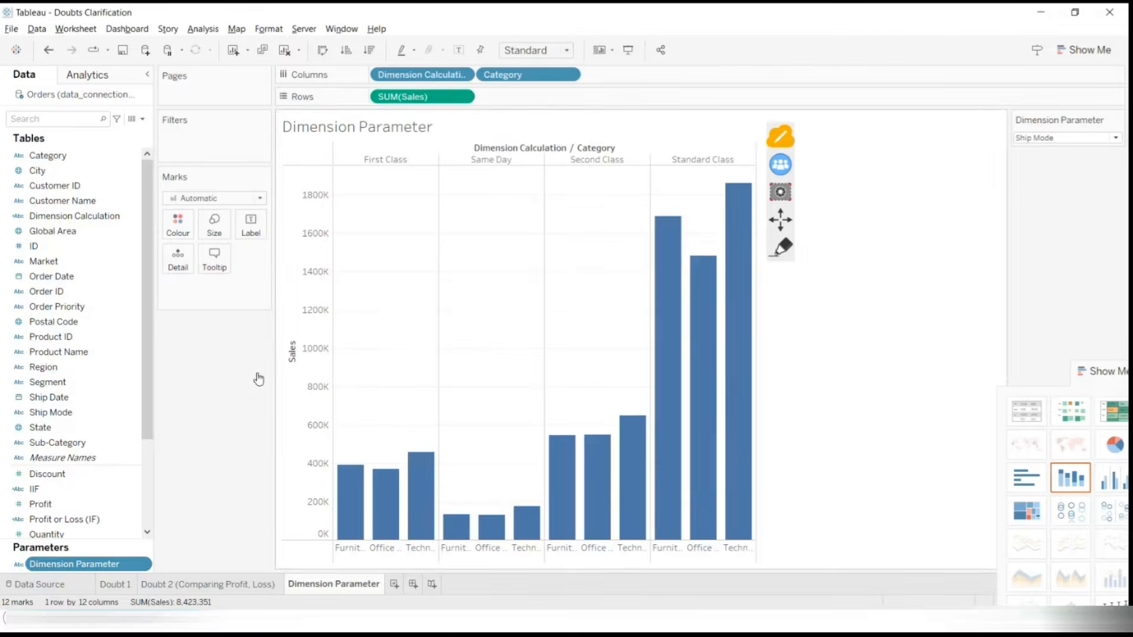
Open the Dimension Calculation formula and highlight the [Dimension Parameter] reference after CASE
{"action": "right_click", "coordinate": [72, 213]}
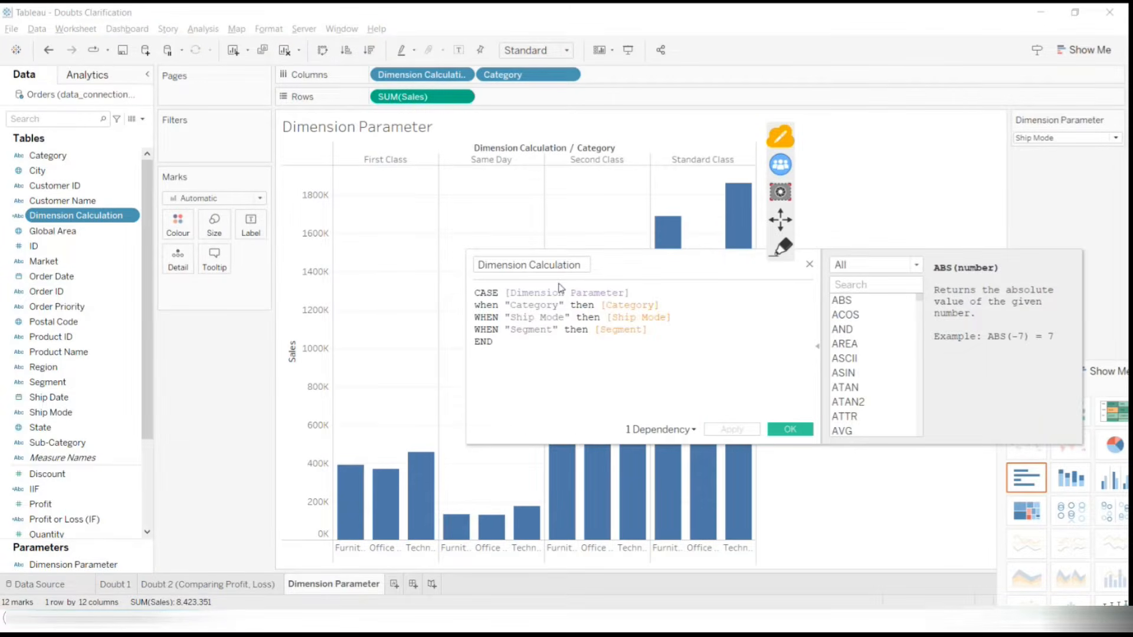
{"action": "left_click_drag", "start_coordinate": [506, 293], "coordinate": [640, 294]}
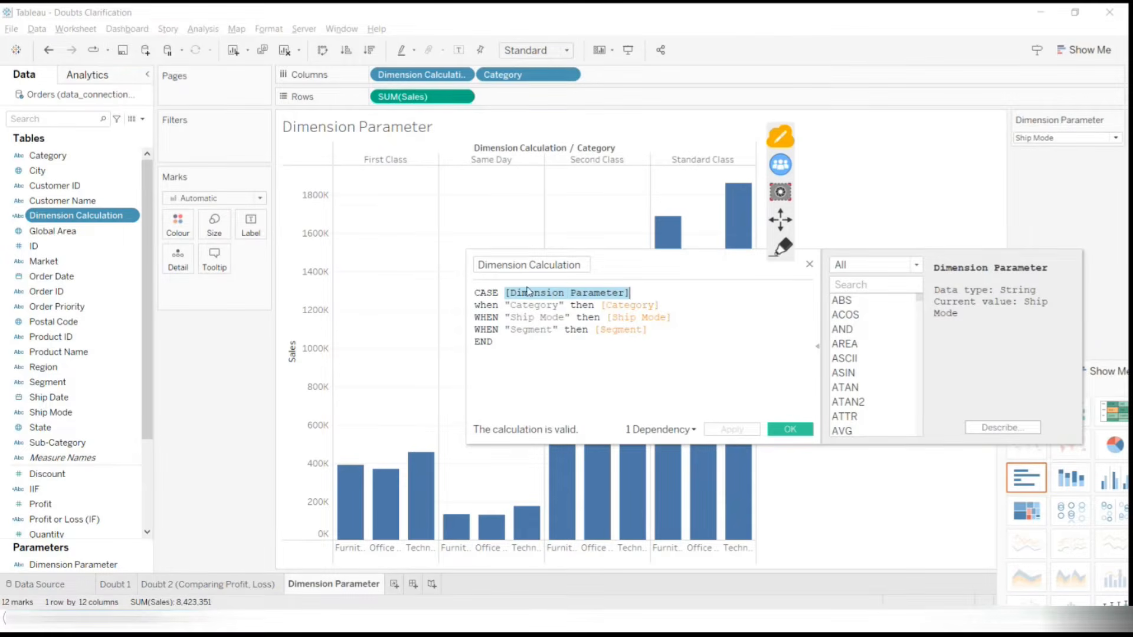
{"action": "left_click_drag", "start_coordinate": [510, 293], "coordinate": [620, 291]}
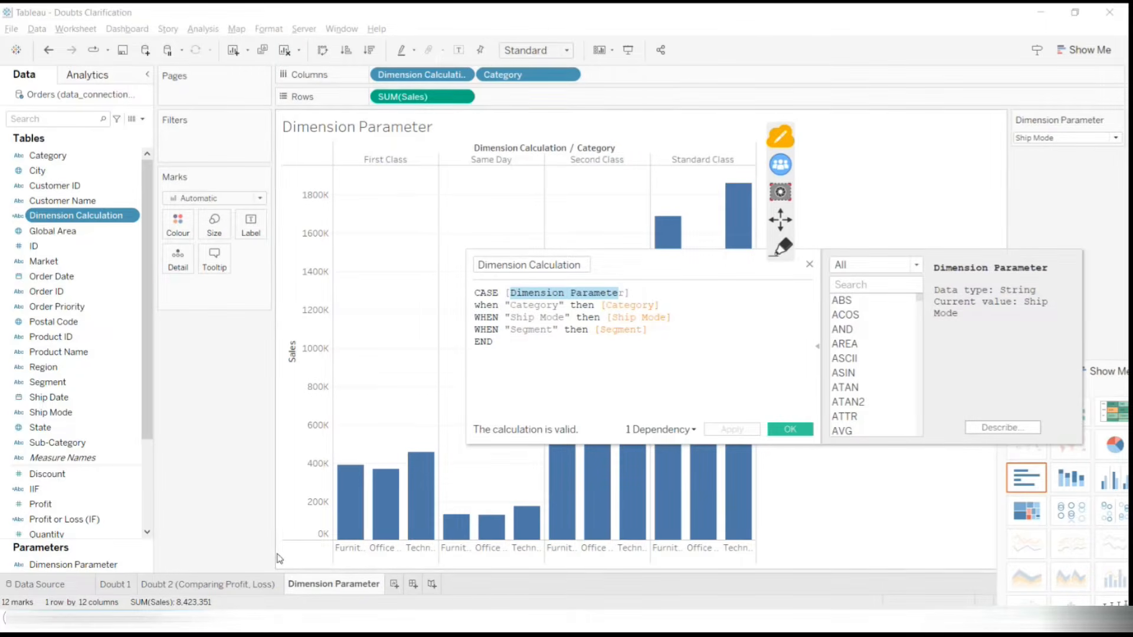
Switch to the whiteboard and write the IF syntax on four lines: if condition then "", else, "", END
{"action": "left_click", "coordinate": [780, 137]}
{"action": "left_click", "coordinate": [1115, 460]}
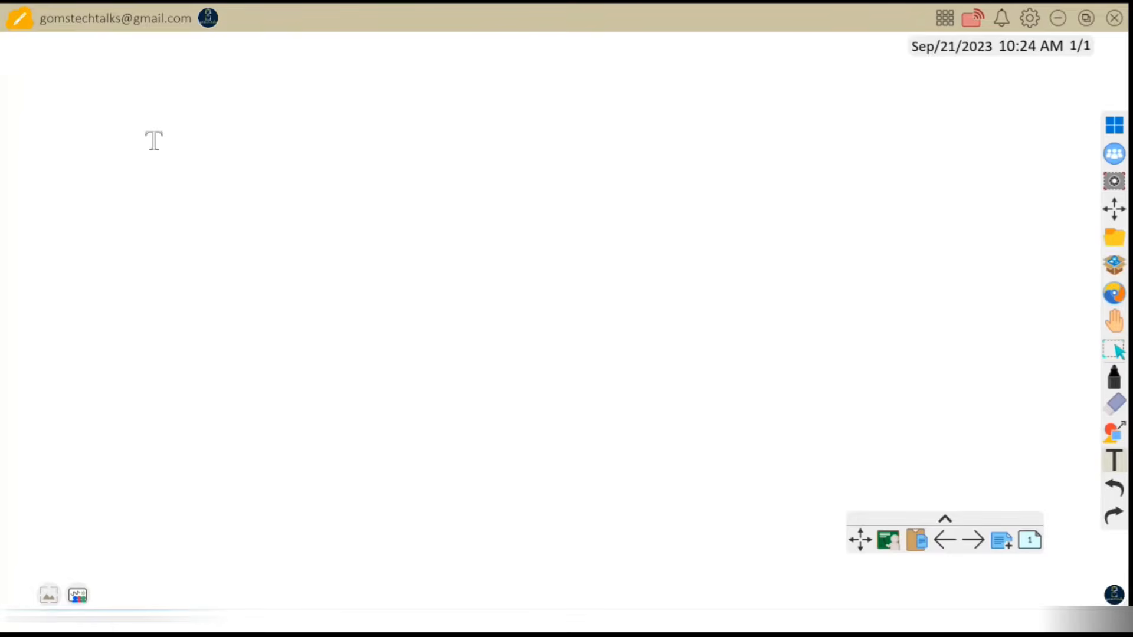
{"action": "left_click", "coordinate": [420, 156]}
{"action": "type", "text": "if"}
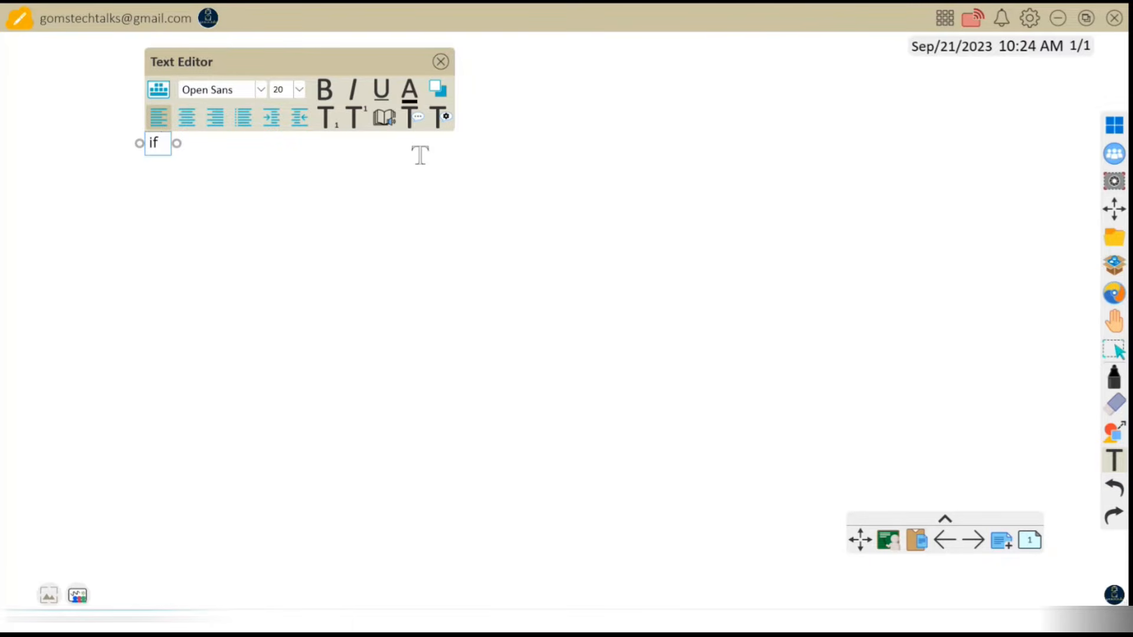
{"action": "type", "text": "condition then"}
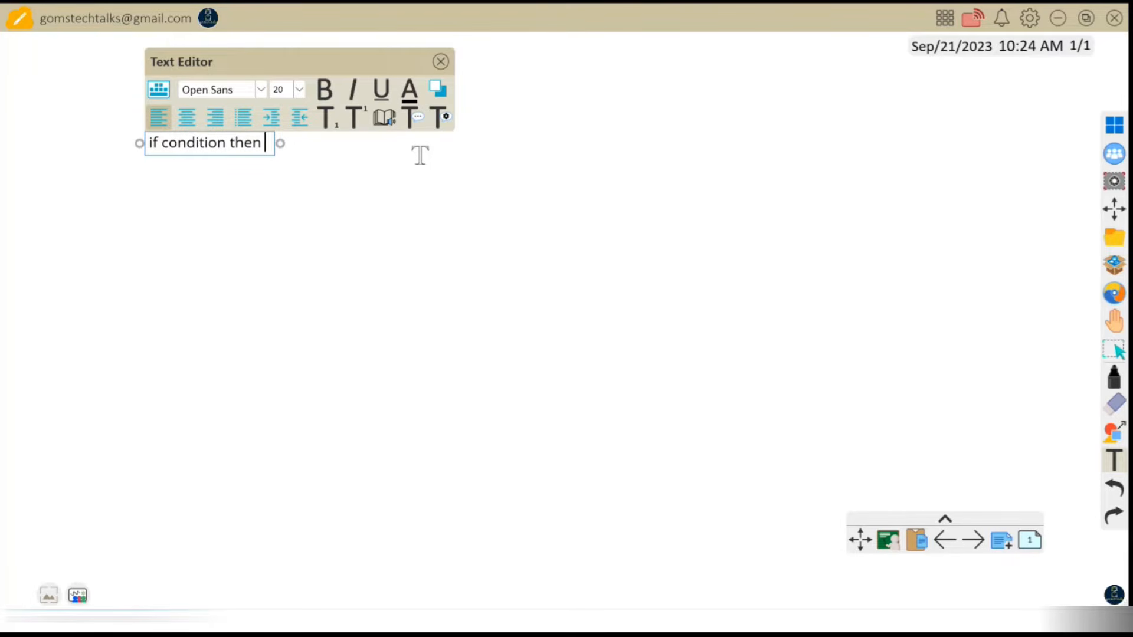
{"action": "type", "text": "\"\""}
{"action": "key", "text": "Return"}
{"action": "type", "text": "else"}
{"action": "key", "text": "Return"}
{"action": "type", "text": "\"\""}
{"action": "key", "text": "Return"}
{"action": "type", "text": "END"}
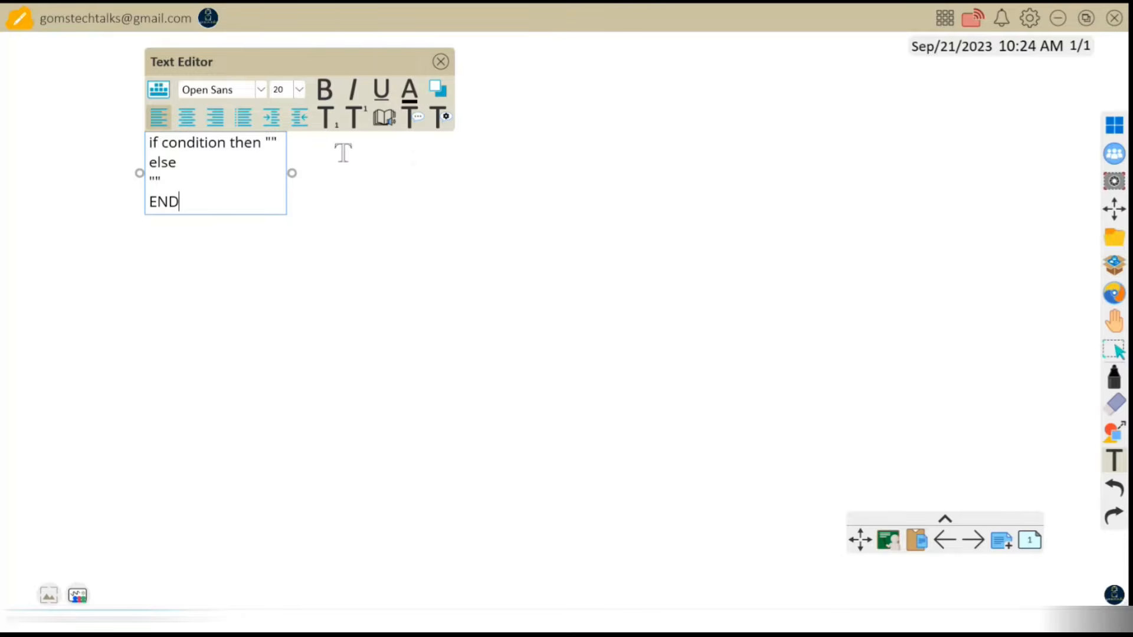
Underline the condition in the written IF syntax and mark the then and else results in black
{"action": "left_click", "coordinate": [1110, 383]}
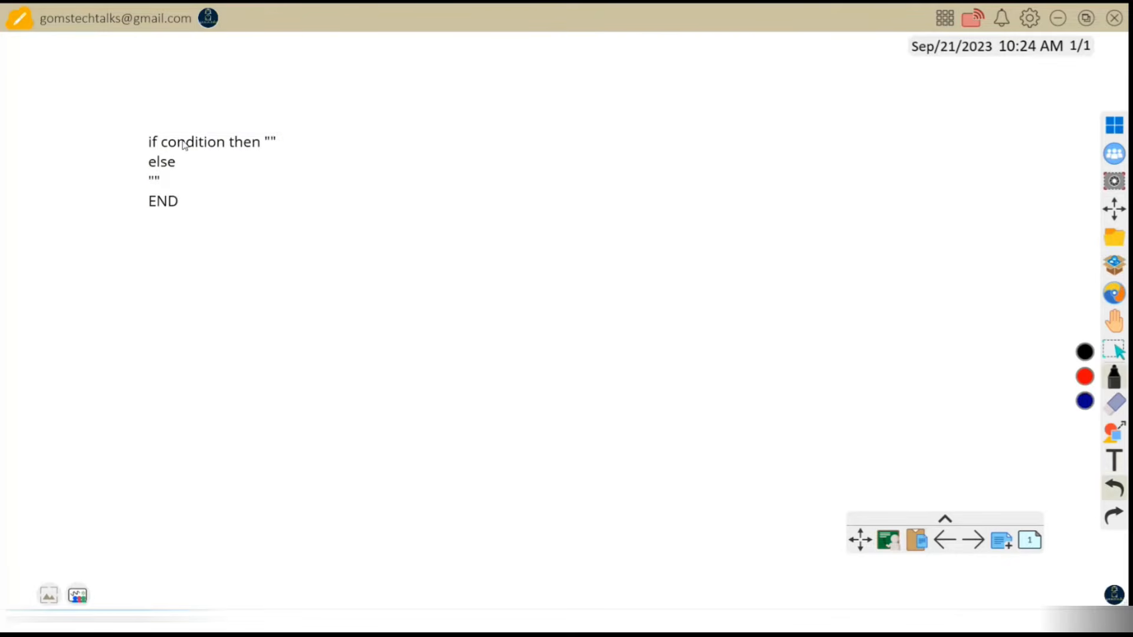
{"action": "mouse_move", "coordinate": [180, 155]}
{"action": "left_mouse_down"}
{"action": "mouse_move", "coordinate": [281, 165]}
{"action": "mouse_move", "coordinate": [266, 110]}
{"action": "left_mouse_up"}
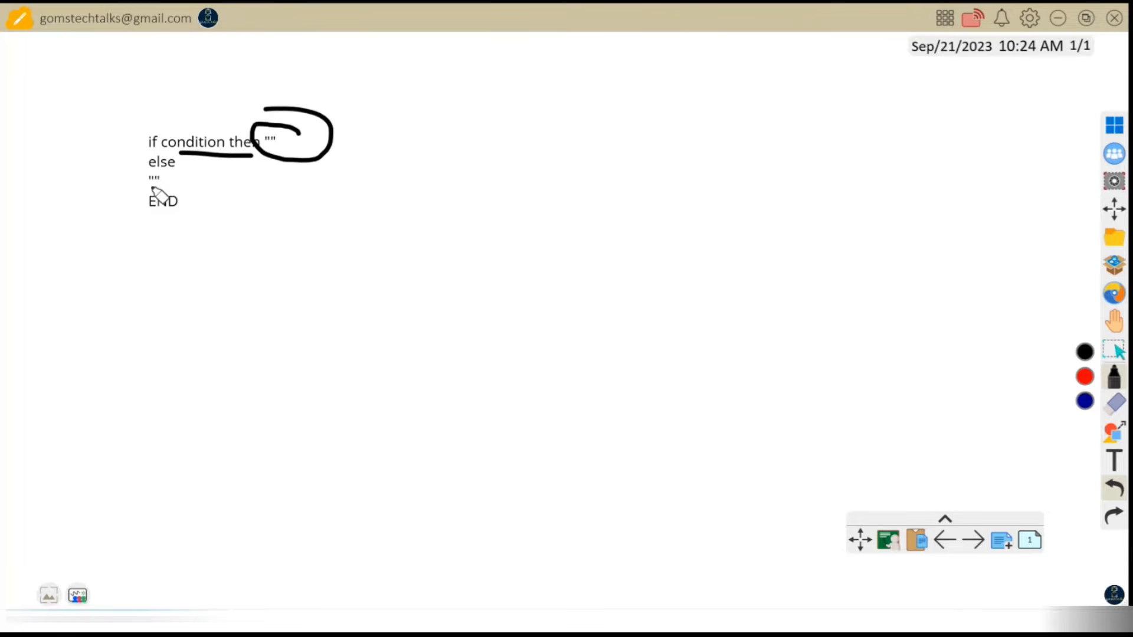
{"action": "left_click_drag", "start_coordinate": [144, 186], "coordinate": [135, 166]}
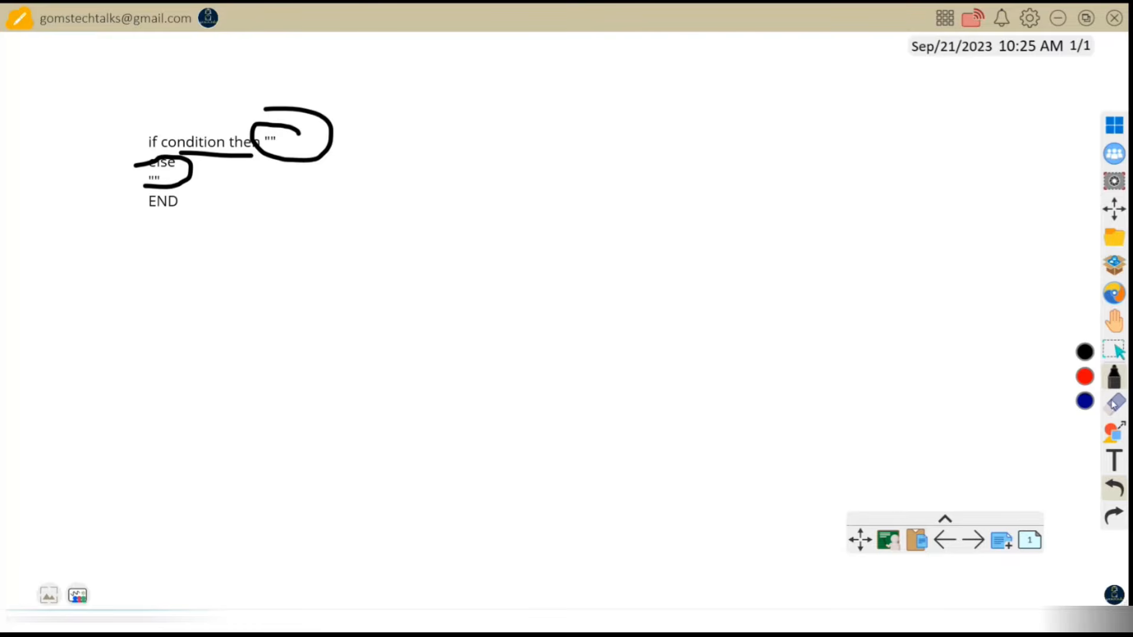
Add a new text beside the IF syntax on the whiteboard that starts with the line CASE [PARAMETER]
{"action": "left_click", "coordinate": [1117, 463]}
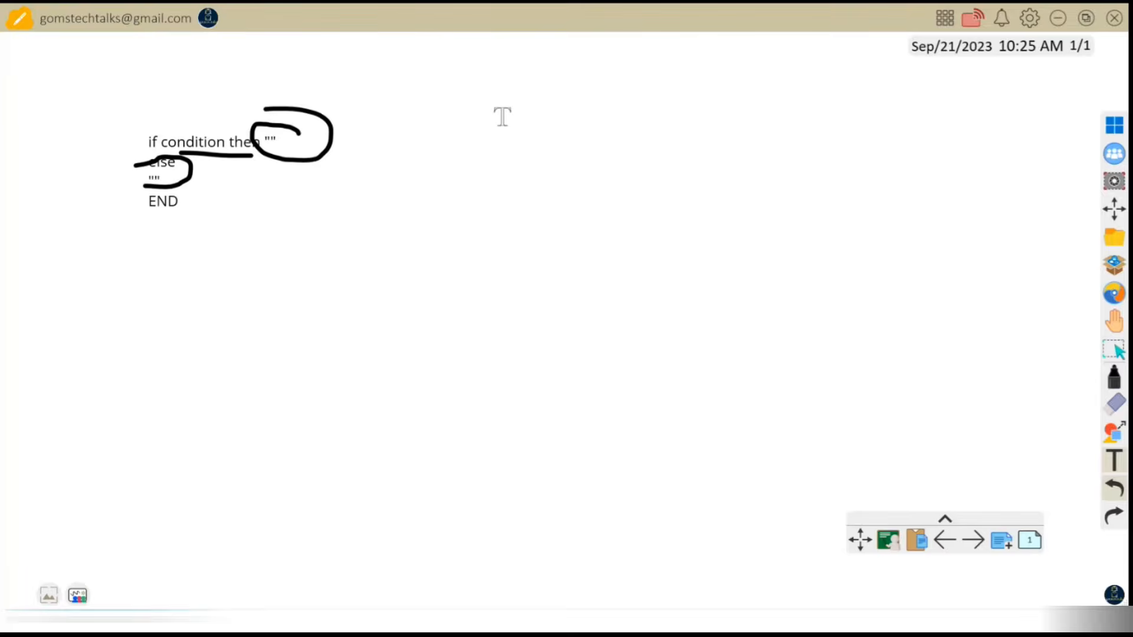
{"action": "left_click", "coordinate": [501, 115]}
{"action": "type", "text": "CASE"}
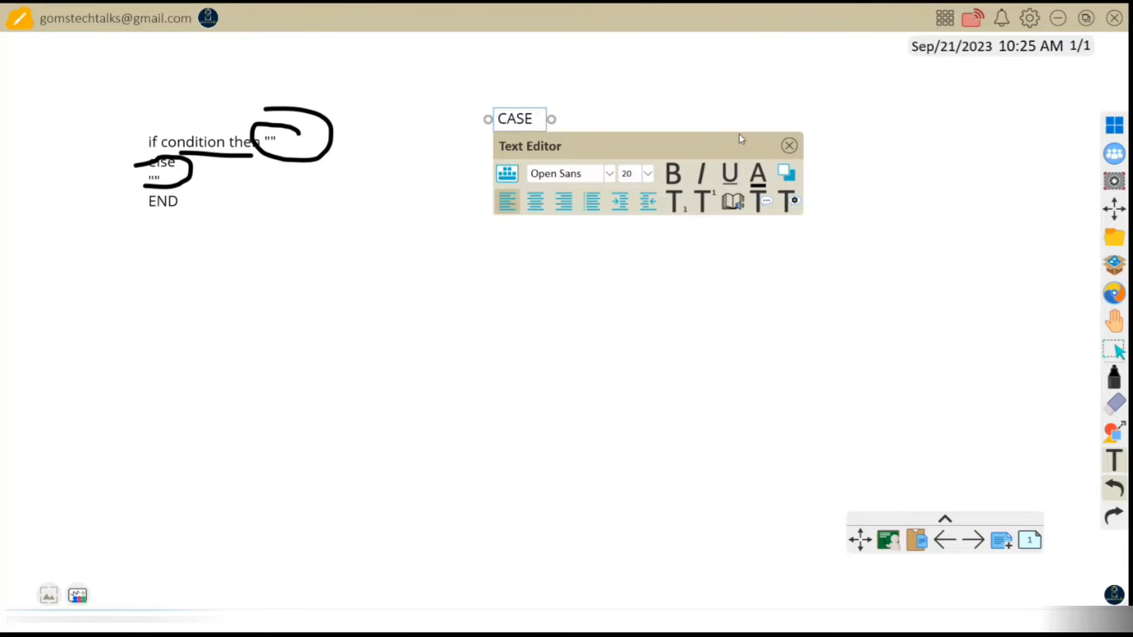
{"action": "type", "text": " [Pa"}
{"action": "key", "text": "BackSpace"}
{"action": "type", "text": "AT"}
{"action": "key", "text": "BackSpace"}
{"action": "type", "text": "RAMETER"}
{"action": "type", "text": "]"}
{"action": "key", "text": "Return"}
{"action": "key", "text": "BackSpace"}
{"action": "key", "text": "BackSpace"}
{"action": "type", "text": "]"}
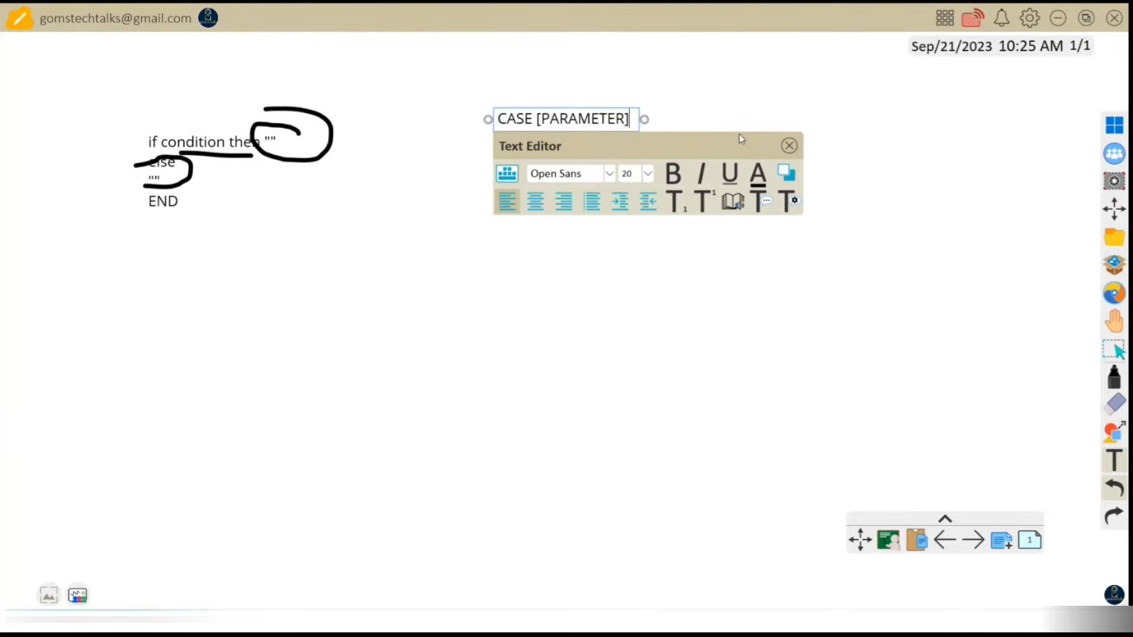
{"action": "key", "text": "Return"}
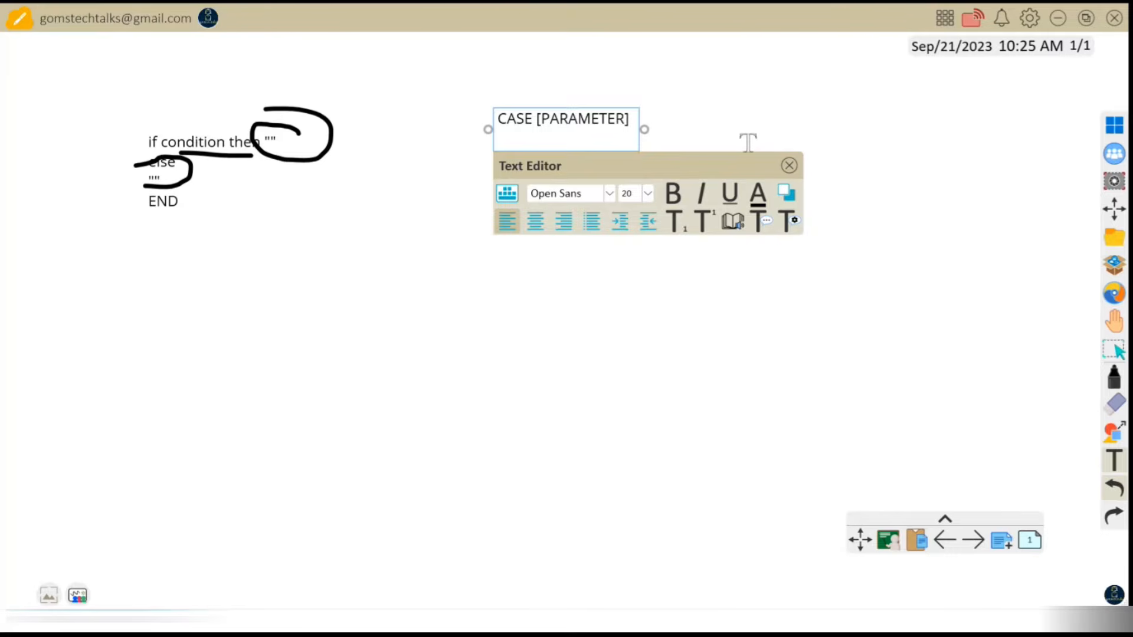
Write the second line of the CASE syntax as when "Category" then [Category]
{"action": "type", "text": "when \"C"}
{"action": "key", "text": "BackSpace"}
{"action": "type", "text": "Category\""}
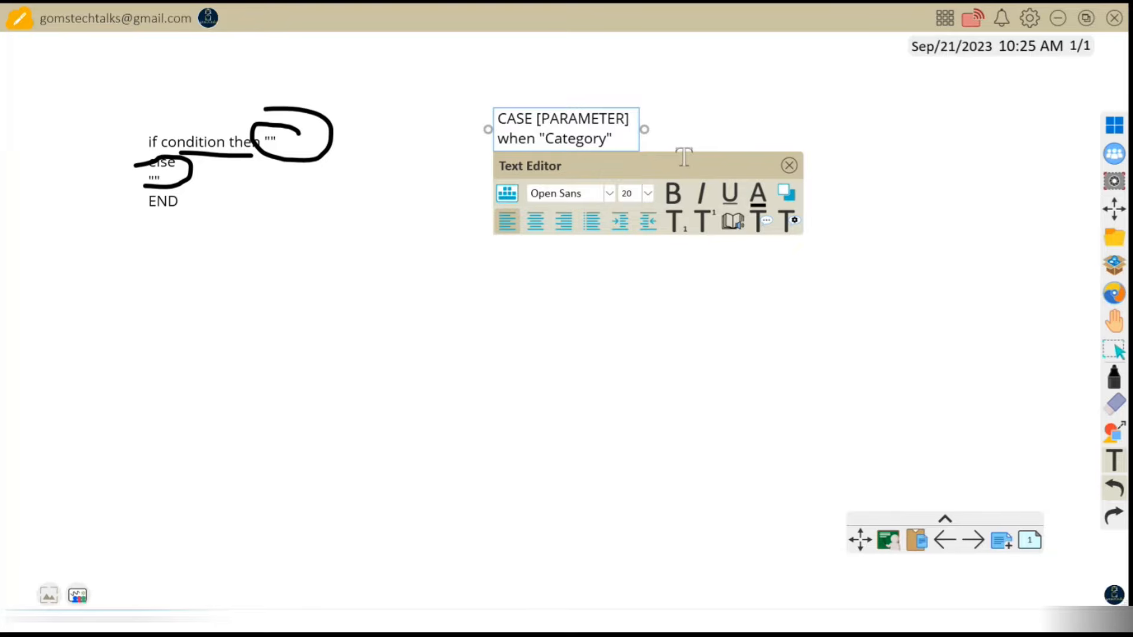
{"action": "type", "text": " then ["}
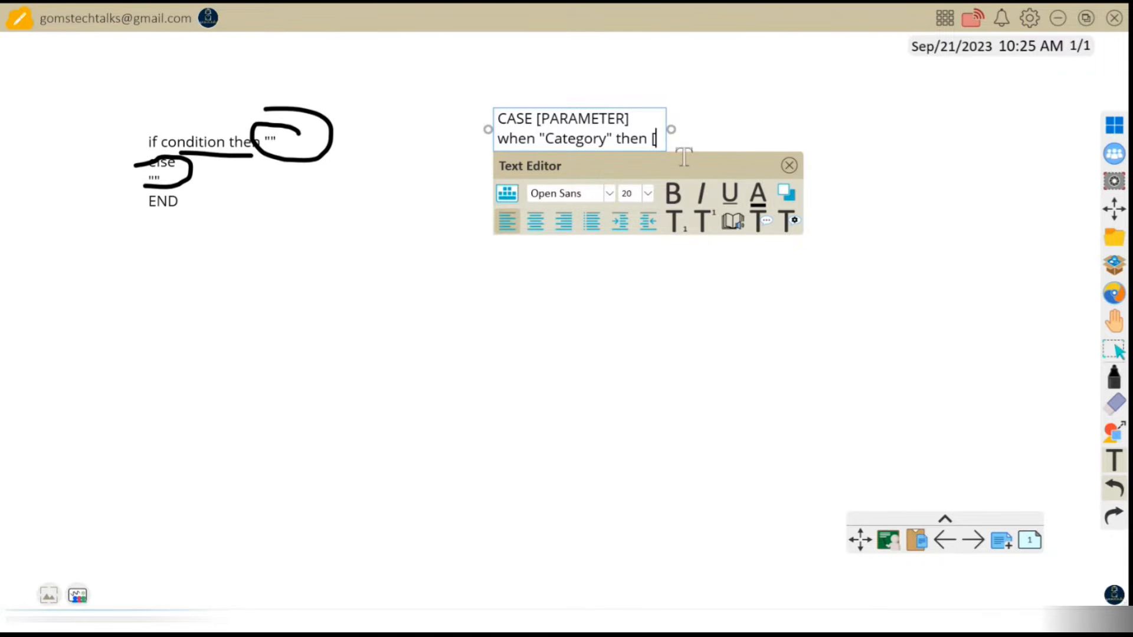
{"action": "key", "text": "Escape"}
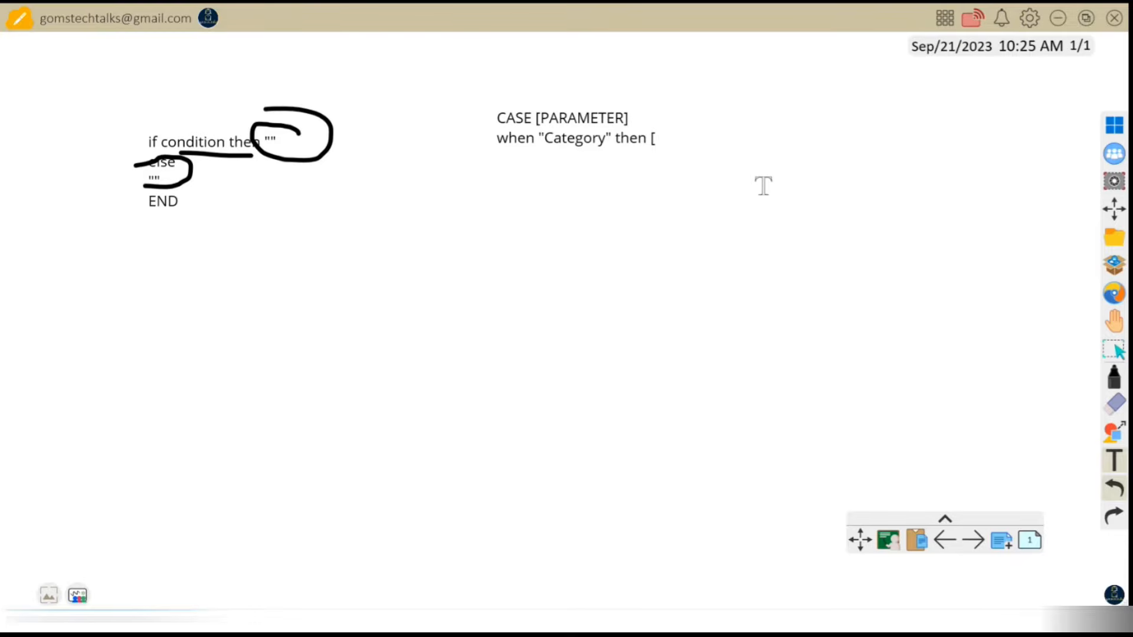
{"action": "left_click", "coordinate": [654, 141]}
{"action": "type", "text": "Catego"}
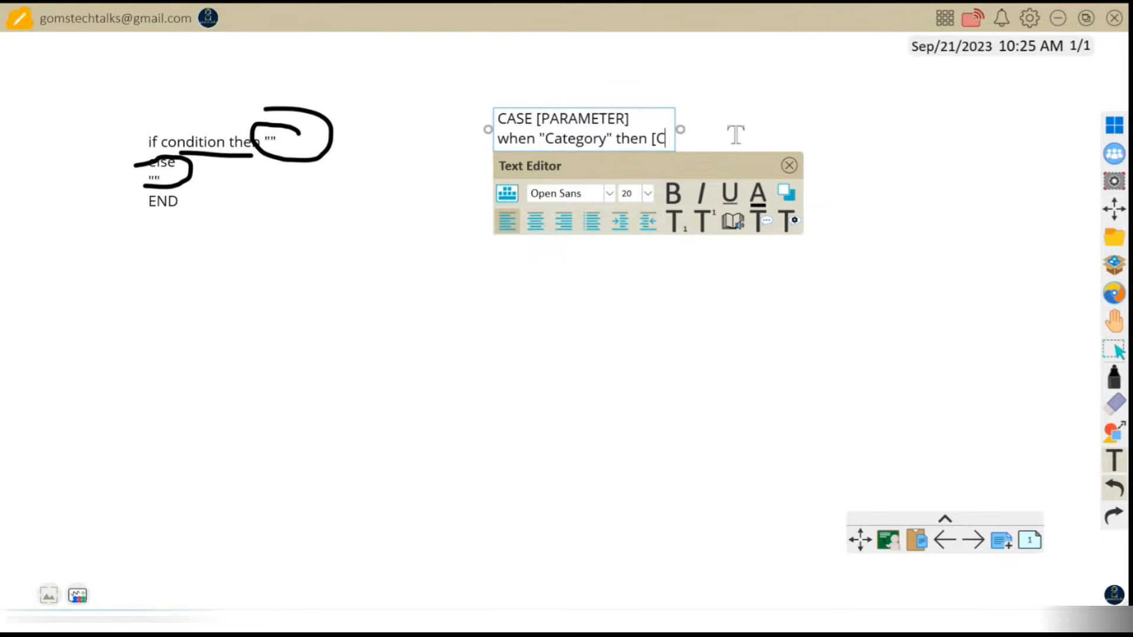
{"action": "type", "text": "ry]"}
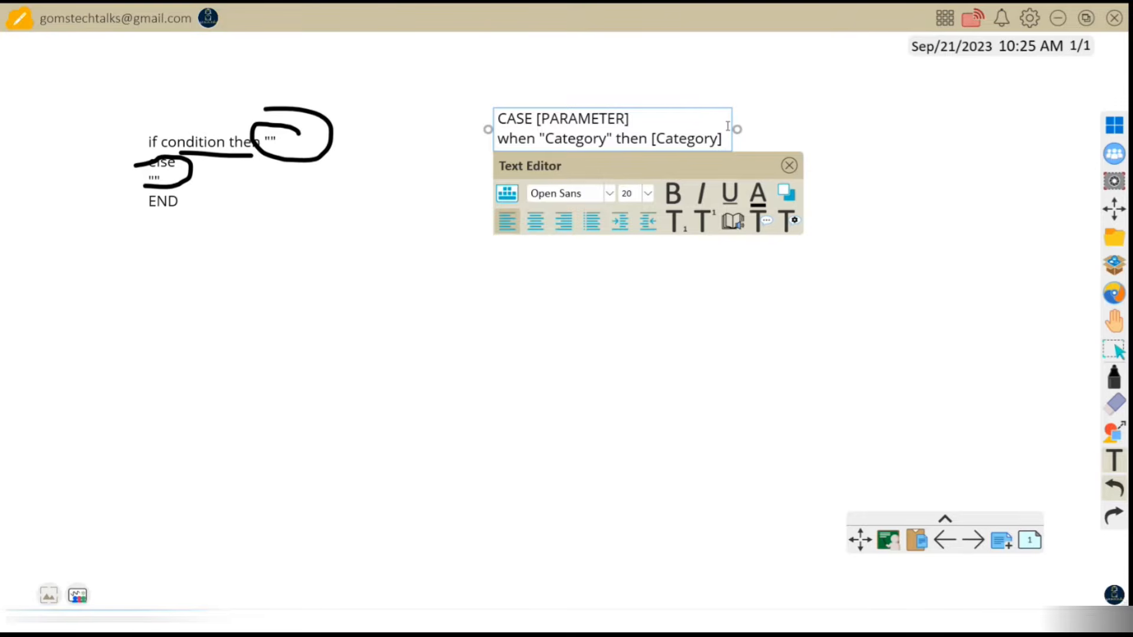
{"action": "key", "text": "Return"}
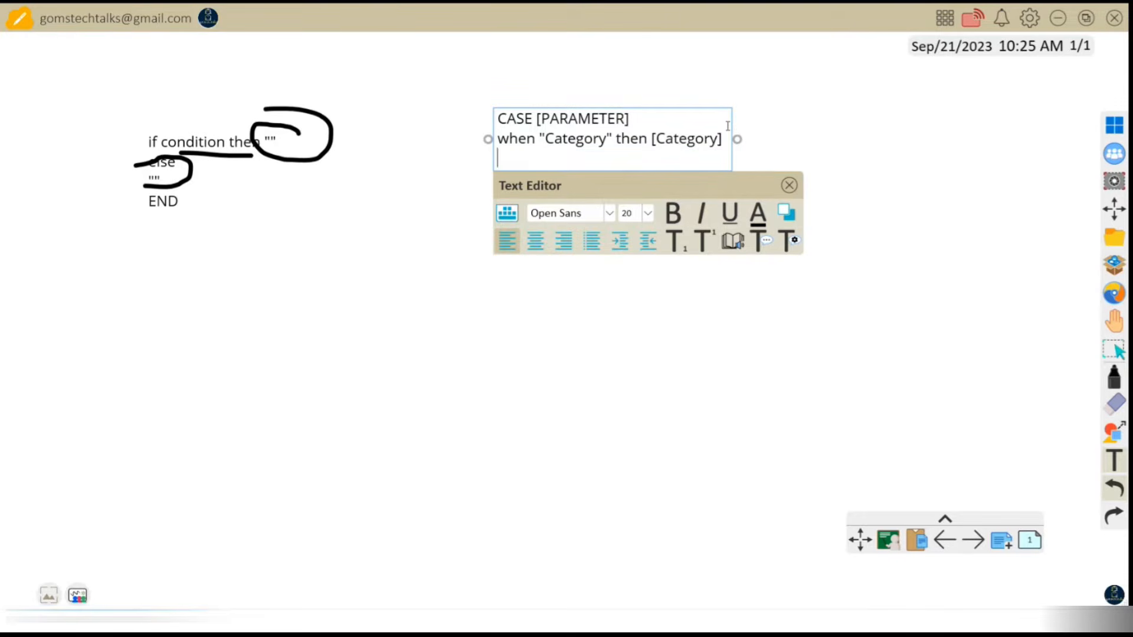
Write the third line of the CASE syntax as when "Ship Mode" then [Ship Mode]
{"action": "type", "text": "when \"Sho"}
{"action": "key", "text": "BackSpace"}
{"action": "type", "text": "io"}
{"action": "key", "text": "BackSpace"}
{"action": "type", "text": "p Mode\" then"}
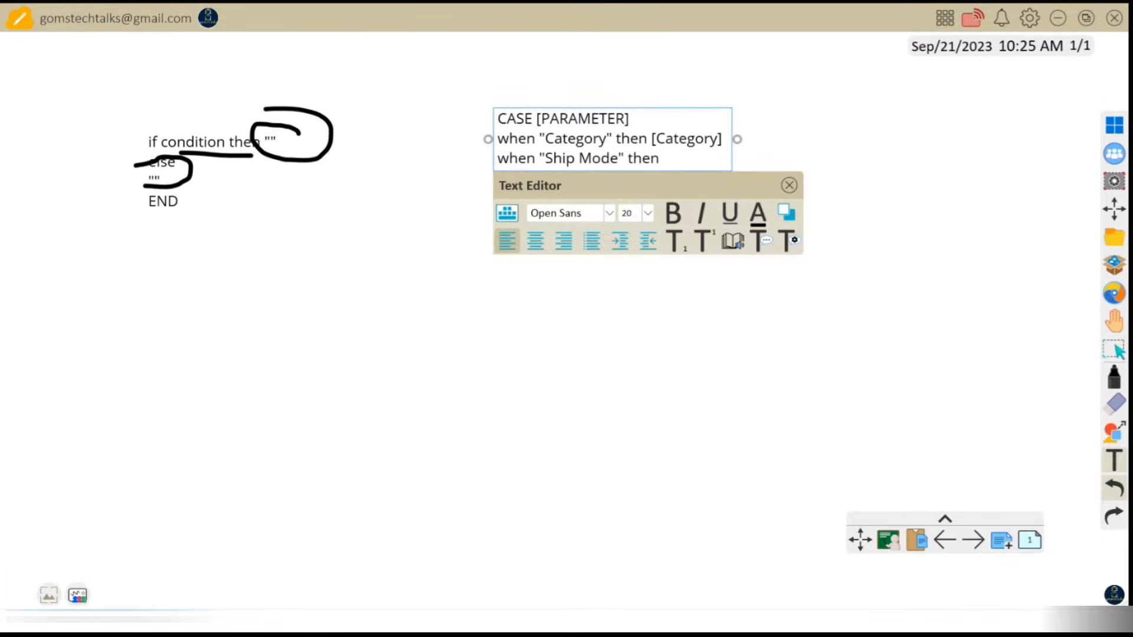
{"action": "type", "text": " [Ship Mode"}
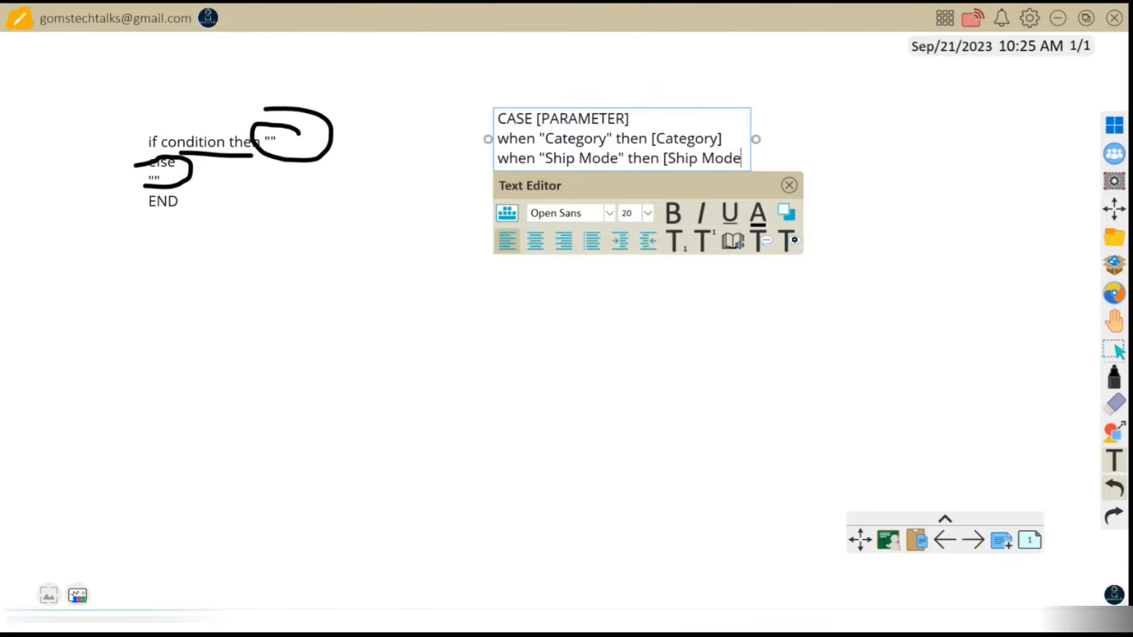
{"action": "type", "text": "]"}
{"action": "key", "text": "Return"}
Finish the CASE syntax with the lines When "Segment" then [Segment] and END
{"action": "type", "text": "When \""}
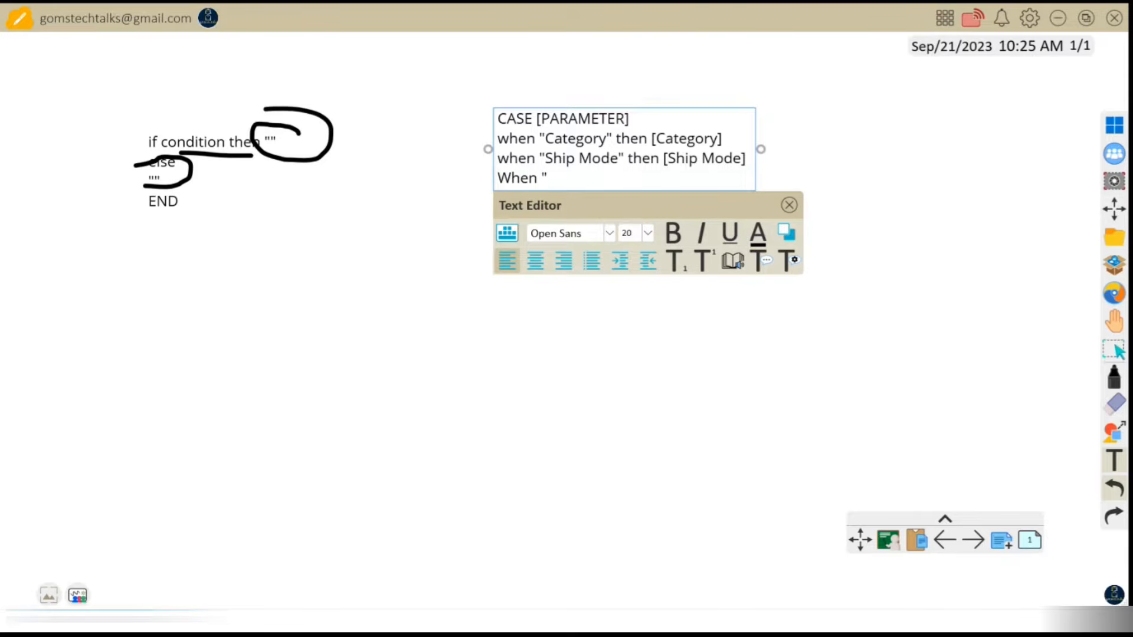
{"action": "type", "text": "Segment\" then [Segment]"}
{"action": "key", "text": "Return"}
{"action": "key", "text": "BackSpace"}
{"action": "key", "text": "Return"}
{"action": "type", "text": "END"}
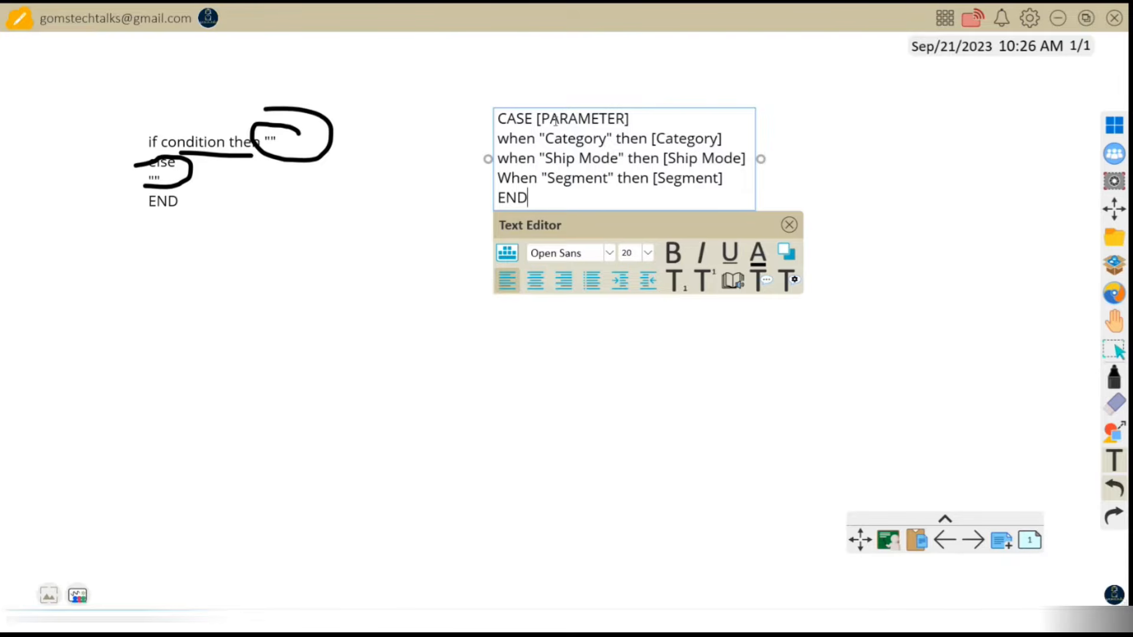
Clear everything from the whiteboard and switch back to the Dimension Calculation formula in Tableau
{"action": "left_click", "coordinate": [1114, 413]}
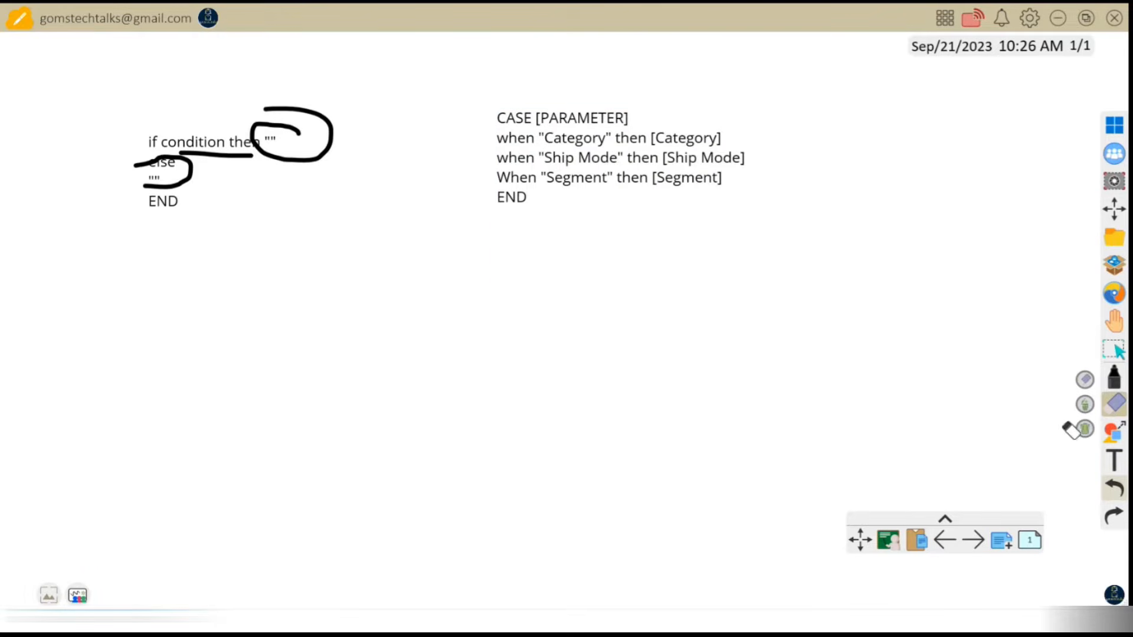
{"action": "left_click", "coordinate": [1085, 431]}
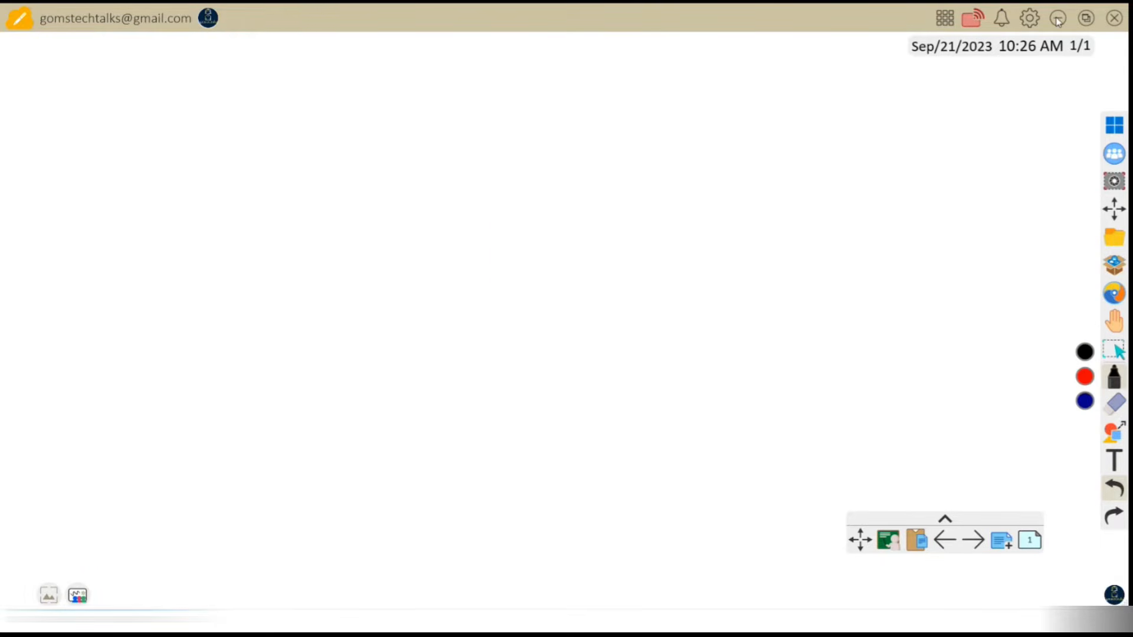
{"action": "left_click", "coordinate": [1058, 20]}
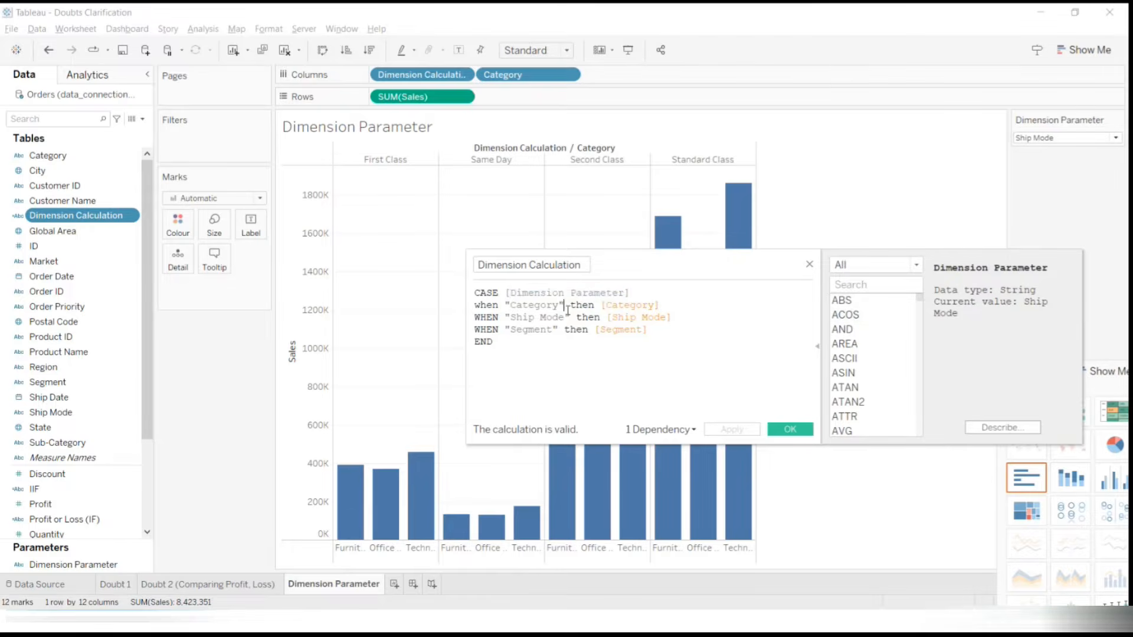
Highlight "Category" in the formula's first when line and open the Dimension Parameter's settings beside the formula
{"action": "left_click_drag", "start_coordinate": [506, 305], "coordinate": [556, 305]}
{"action": "right_click", "coordinate": [85, 564]}
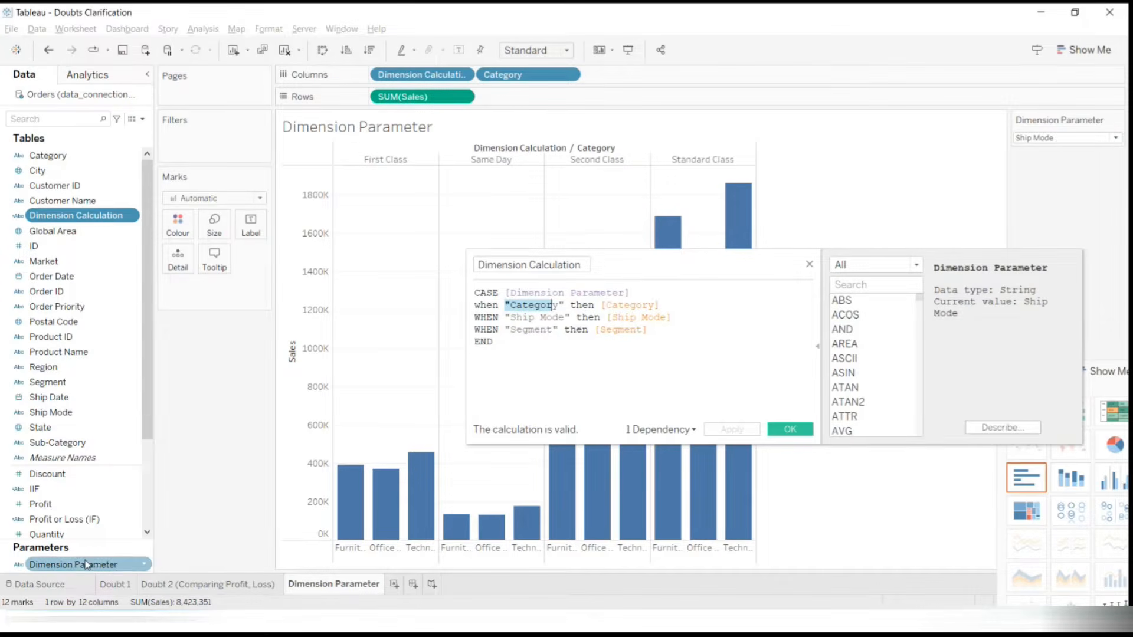
{"action": "left_click", "coordinate": [121, 369]}
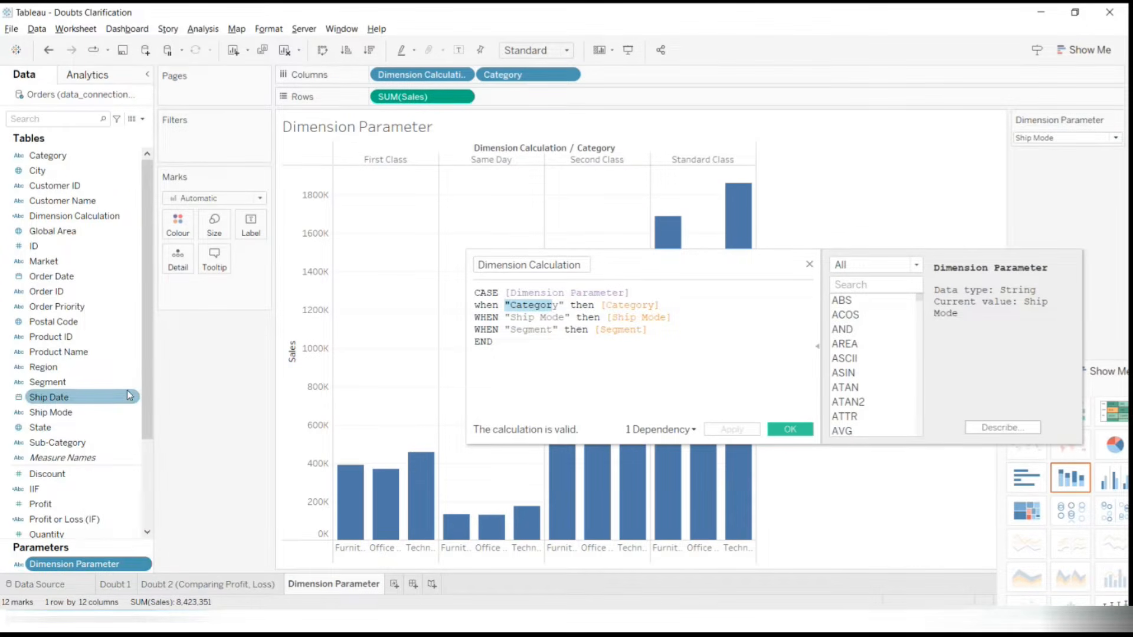
{"action": "left_click_drag", "start_coordinate": [563, 69], "coordinate": [224, 88]}
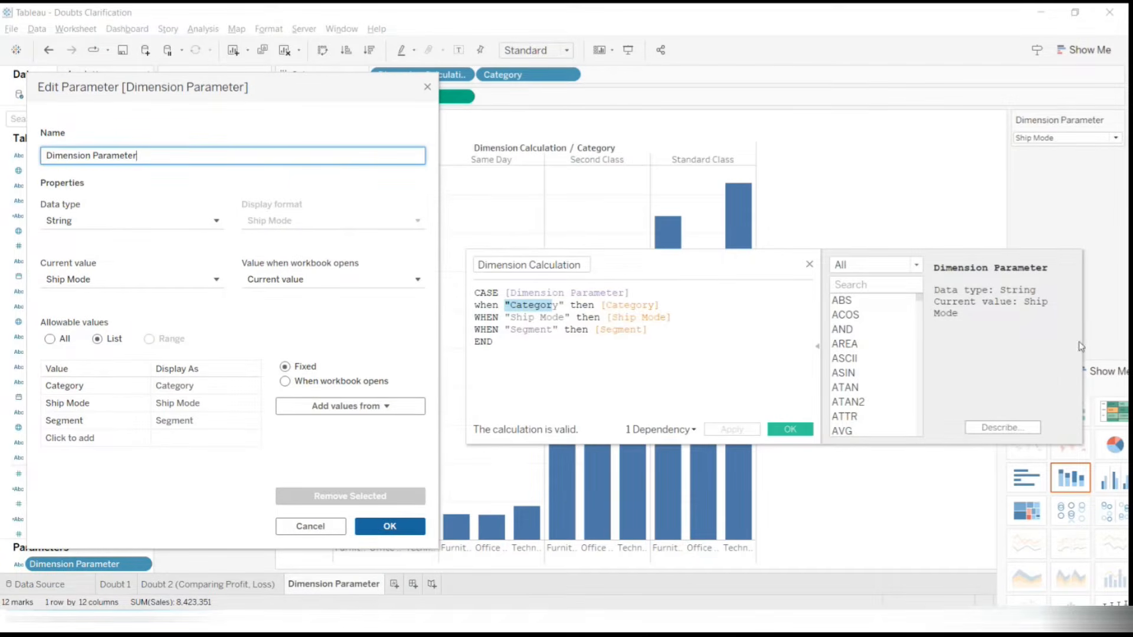
Bring the whiteboard pen over Tableau, circle the Category allowable value and draw an arrow to "Category" in the formula
{"action": "left_click", "coordinate": [339, 616]}
{"action": "left_click", "coordinate": [1112, 131]}
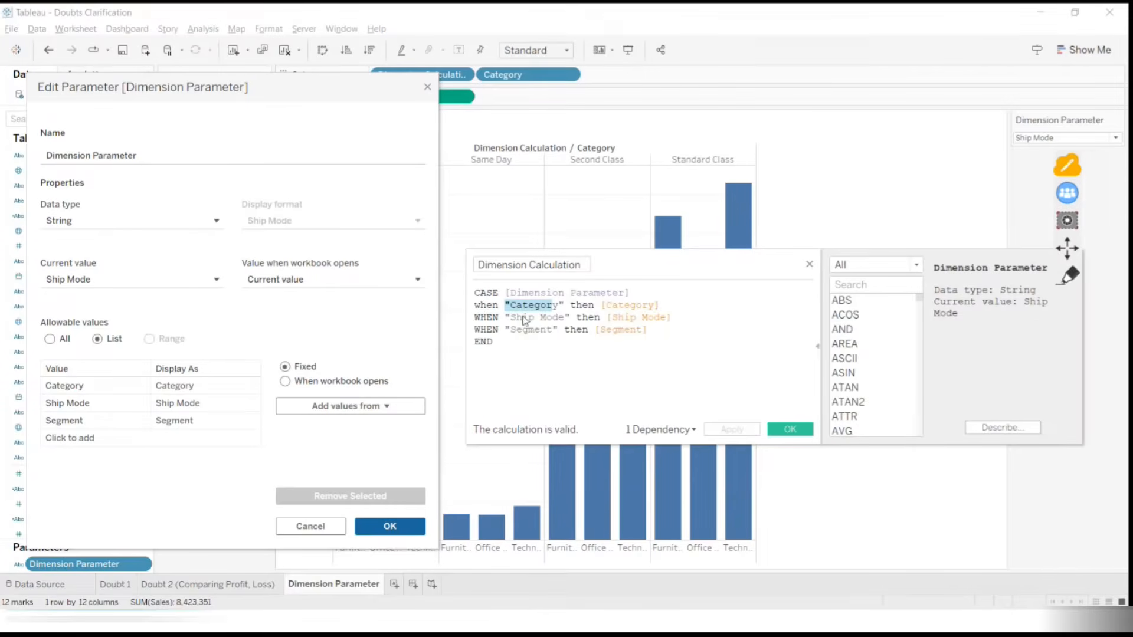
{"action": "left_click", "coordinate": [1067, 275]}
{"action": "mouse_move", "coordinate": [70, 373]}
{"action": "left_mouse_down"}
{"action": "mouse_move", "coordinate": [47, 394]}
{"action": "mouse_move", "coordinate": [88, 397]}
{"action": "mouse_move", "coordinate": [80, 372]}
{"action": "mouse_move", "coordinate": [230, 301]}
{"action": "mouse_move", "coordinate": [411, 264]}
{"action": "mouse_move", "coordinate": [517, 297]}
{"action": "mouse_move", "coordinate": [523, 286]}
{"action": "left_mouse_up"}
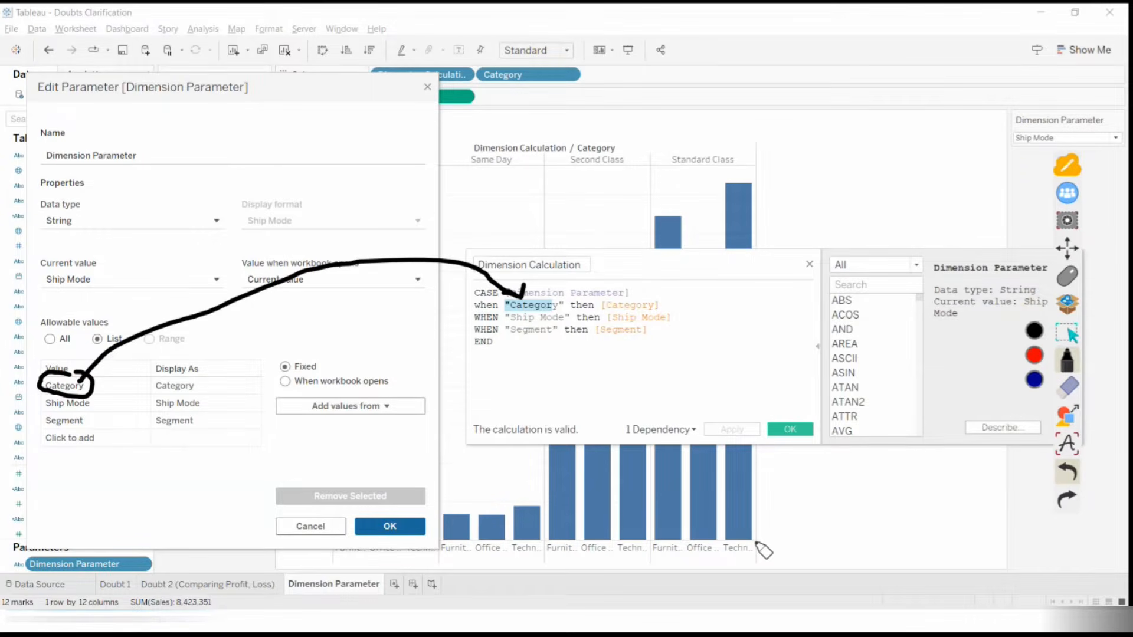
Circle the [Category] result with an outgoing arrow, underline "Ship Mode" and [Ship Mode] in the formula, and erase all annotations
{"action": "mouse_move", "coordinate": [652, 293]}
{"action": "left_mouse_down"}
{"action": "mouse_move", "coordinate": [599, 299]}
{"action": "mouse_move", "coordinate": [627, 323]}
{"action": "mouse_move", "coordinate": [704, 253]}
{"action": "left_mouse_up"}
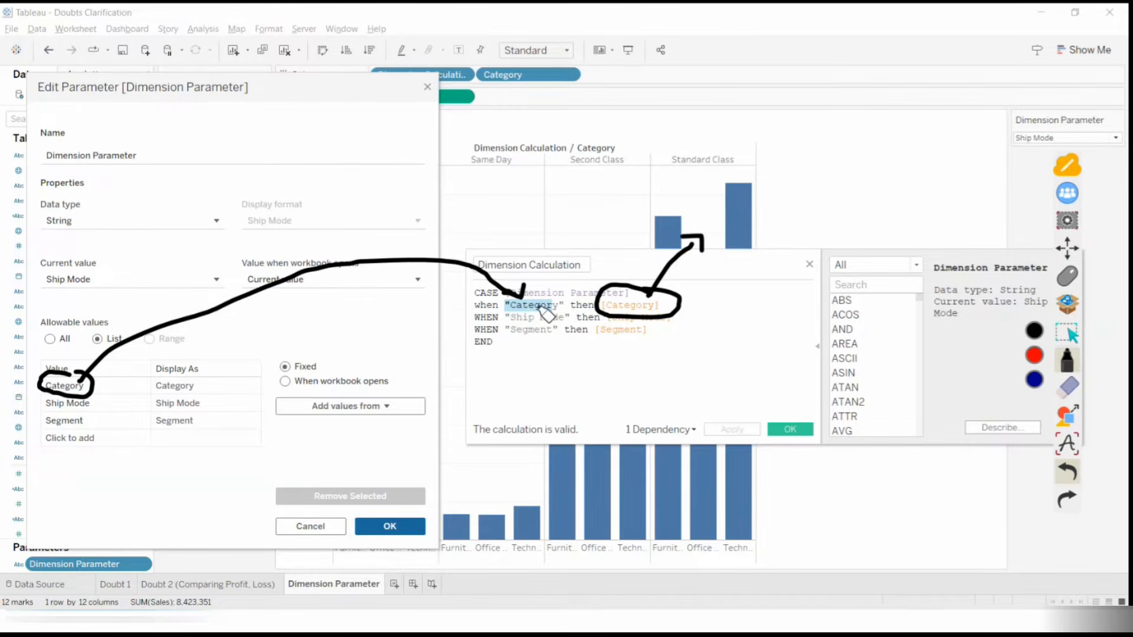
{"action": "mouse_move", "coordinate": [649, 295]}
{"action": "left_mouse_down"}
{"action": "mouse_move", "coordinate": [687, 257]}
{"action": "mouse_move", "coordinate": [701, 263]}
{"action": "left_mouse_up"}
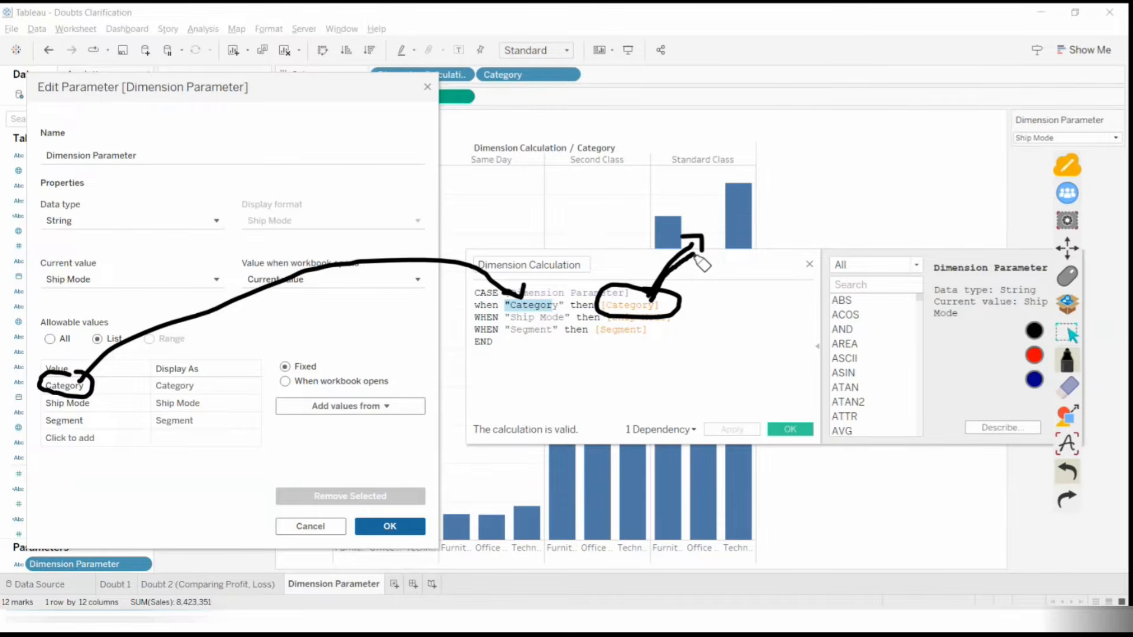
{"action": "left_click_drag", "start_coordinate": [508, 323], "coordinate": [669, 324]}
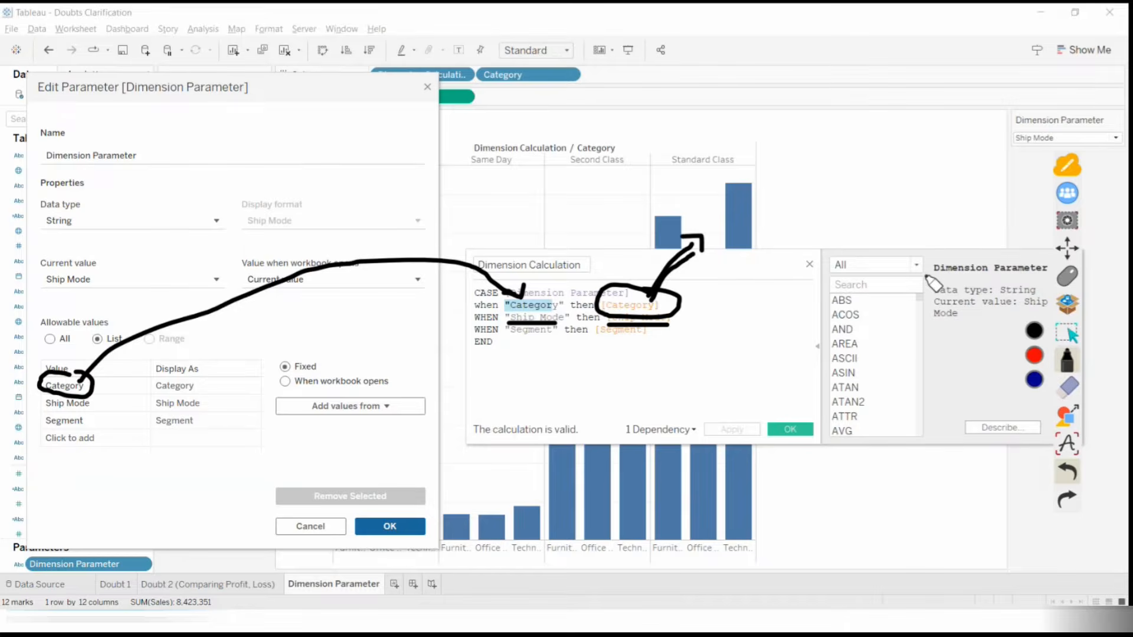
{"action": "left_click", "coordinate": [1067, 389]}
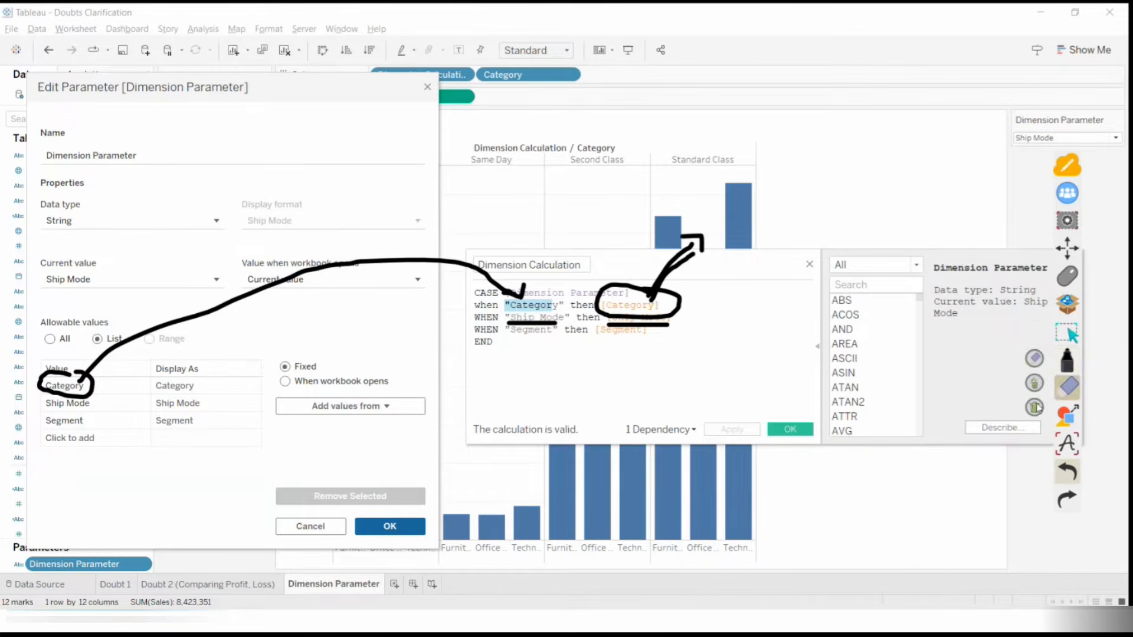
{"action": "left_click", "coordinate": [1038, 406]}
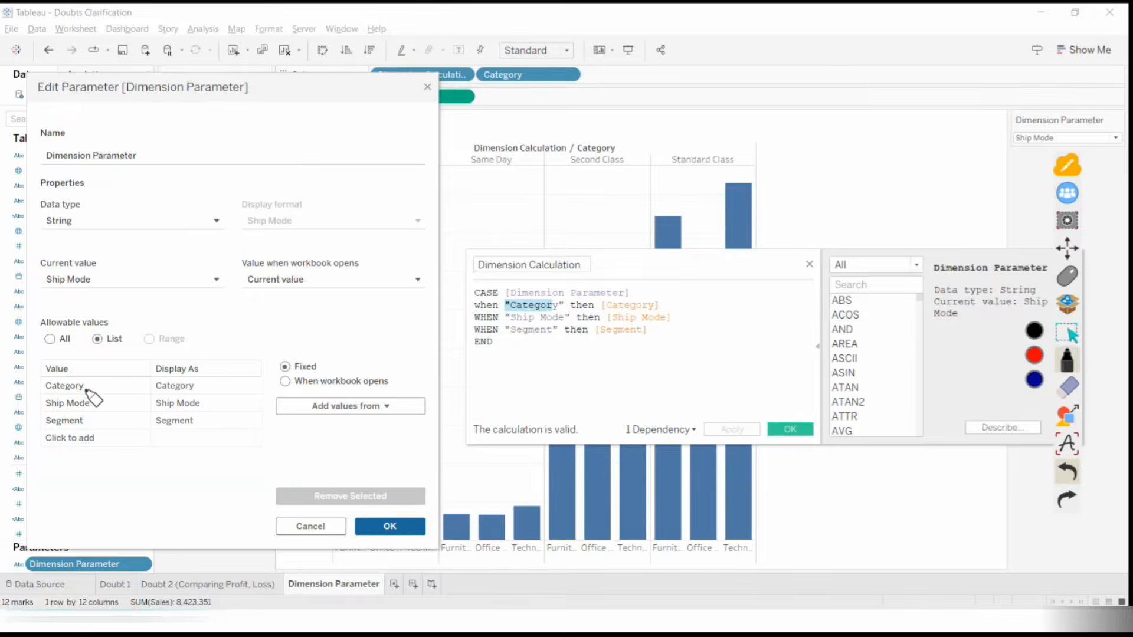
Circle the parameter's name and connect the Category, Ship Mode and Segment list values to their matching strings in the formula
{"action": "mouse_move", "coordinate": [175, 384]}
{"action": "left_mouse_down"}
{"action": "mouse_move", "coordinate": [212, 284]}
{"action": "mouse_move", "coordinate": [467, 252]}
{"action": "mouse_move", "coordinate": [510, 294]}
{"action": "mouse_move", "coordinate": [601, 254]}
{"action": "mouse_move", "coordinate": [607, 266]}
{"action": "left_mouse_up"}
{"action": "left_click_drag", "start_coordinate": [200, 121], "coordinate": [91, 178]}
{"action": "left_click_drag", "start_coordinate": [183, 187], "coordinate": [145, 96]}
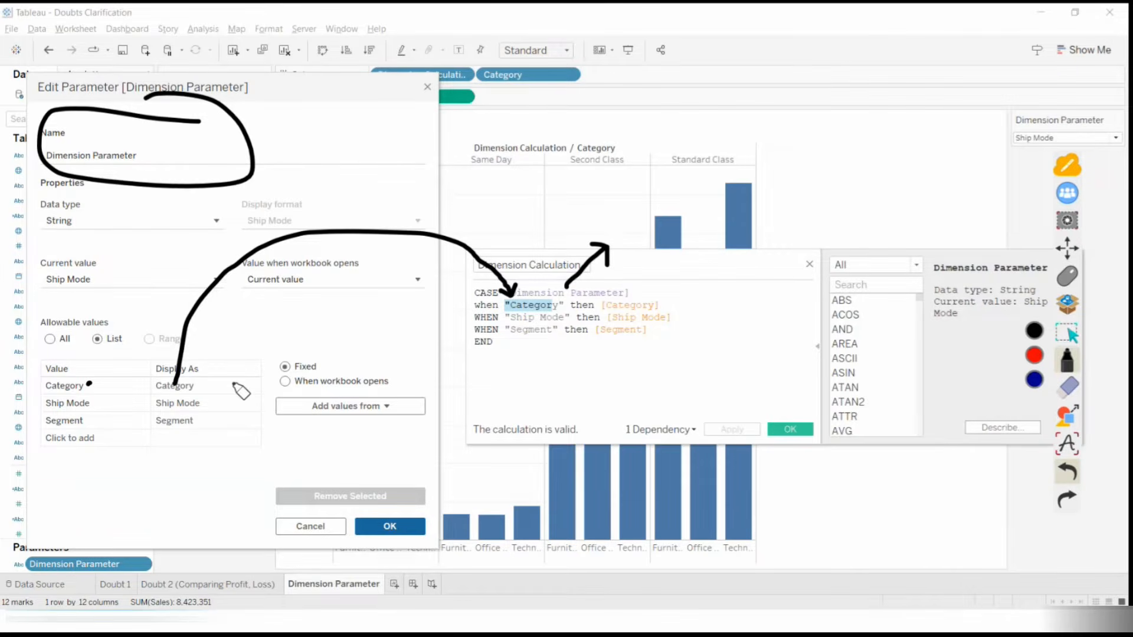
{"action": "mouse_move", "coordinate": [204, 403]}
{"action": "left_mouse_down"}
{"action": "mouse_move", "coordinate": [365, 372]}
{"action": "mouse_move", "coordinate": [511, 318]}
{"action": "left_mouse_up"}
{"action": "left_click", "coordinate": [175, 422]}
{"action": "mouse_move", "coordinate": [175, 422]}
{"action": "left_mouse_down"}
{"action": "mouse_move", "coordinate": [532, 353]}
{"action": "mouse_move", "coordinate": [532, 330]}
{"action": "left_mouse_up"}
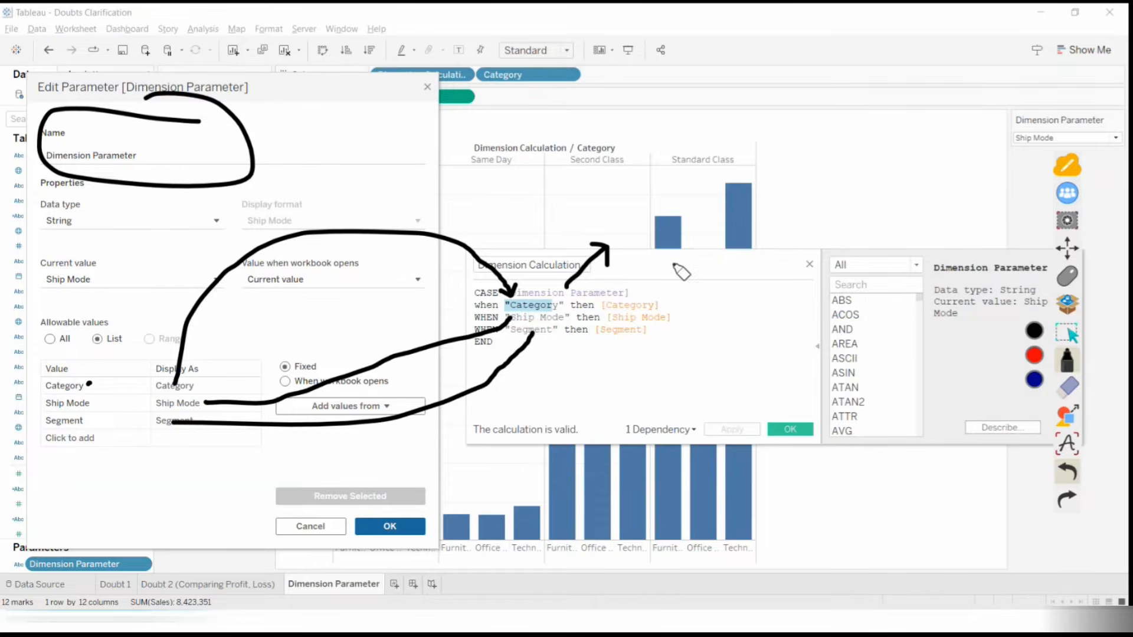
Mark the three then results in the formula and handwrite "Fields" and "Data Source" beside them
{"action": "mouse_move", "coordinate": [664, 301]}
{"action": "left_mouse_down"}
{"action": "mouse_move", "coordinate": [696, 277]}
{"action": "mouse_move", "coordinate": [716, 298]}
{"action": "left_mouse_up"}
{"action": "left_click_drag", "start_coordinate": [648, 332], "coordinate": [679, 337]}
{"action": "mouse_move", "coordinate": [734, 261]}
{"action": "left_mouse_down"}
{"action": "mouse_move", "coordinate": [731, 242]}
{"action": "mouse_move", "coordinate": [752, 219]}
{"action": "mouse_move", "coordinate": [757, 255]}
{"action": "mouse_move", "coordinate": [766, 243]}
{"action": "mouse_move", "coordinate": [792, 258]}
{"action": "mouse_move", "coordinate": [823, 242]}
{"action": "left_mouse_up"}
{"action": "left_click", "coordinate": [756, 292]}
{"action": "mouse_move", "coordinate": [762, 308]}
{"action": "left_mouse_down"}
{"action": "mouse_move", "coordinate": [763, 324]}
{"action": "mouse_move", "coordinate": [810, 312]}
{"action": "mouse_move", "coordinate": [864, 322]}
{"action": "mouse_move", "coordinate": [891, 278]}
{"action": "mouse_move", "coordinate": [915, 313]}
{"action": "mouse_move", "coordinate": [959, 277]}
{"action": "left_mouse_up"}
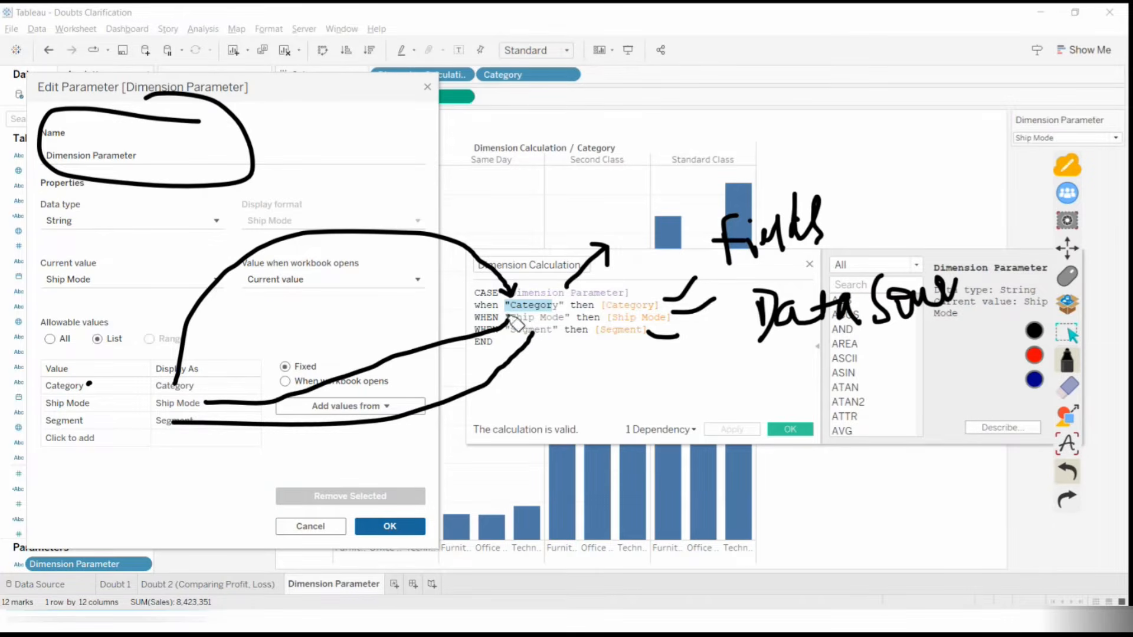
Underline "Category" in the formula, circle the parameter's value list with an arrow to it, and erase all annotations
{"action": "left_click_drag", "start_coordinate": [501, 314], "coordinate": [555, 316]}
{"action": "mouse_move", "coordinate": [89, 371]}
{"action": "left_mouse_down"}
{"action": "mouse_move", "coordinate": [136, 443]}
{"action": "mouse_move", "coordinate": [118, 348]}
{"action": "mouse_move", "coordinate": [77, 371]}
{"action": "mouse_move", "coordinate": [331, 233]}
{"action": "mouse_move", "coordinate": [523, 298]}
{"action": "left_mouse_up"}
{"action": "left_click", "coordinate": [140, 373]}
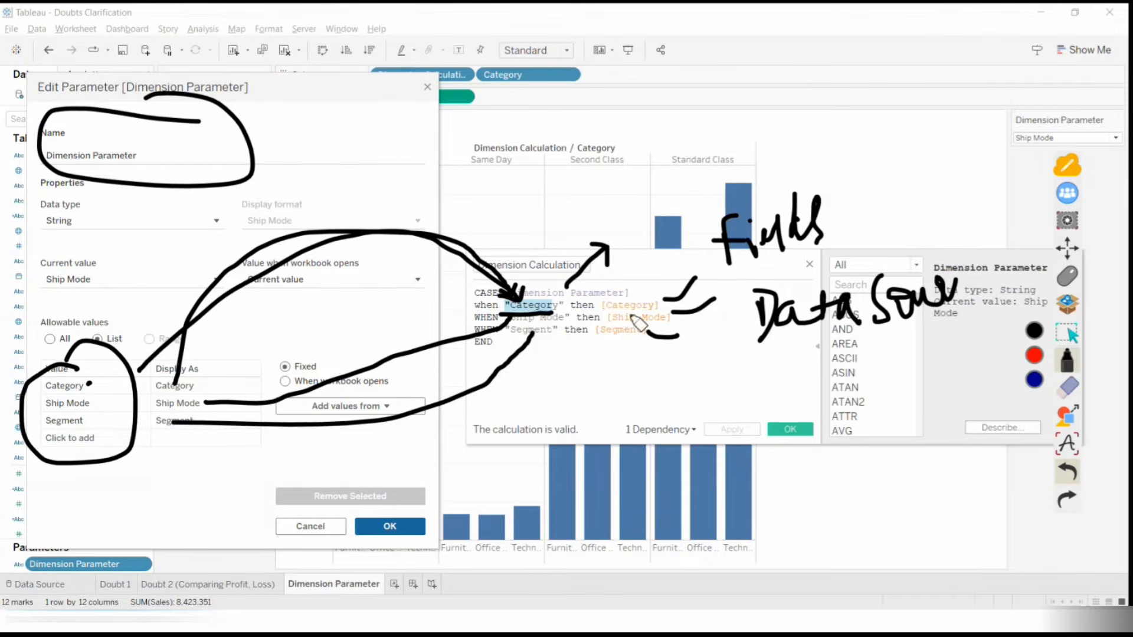
{"action": "left_click", "coordinate": [1069, 388]}
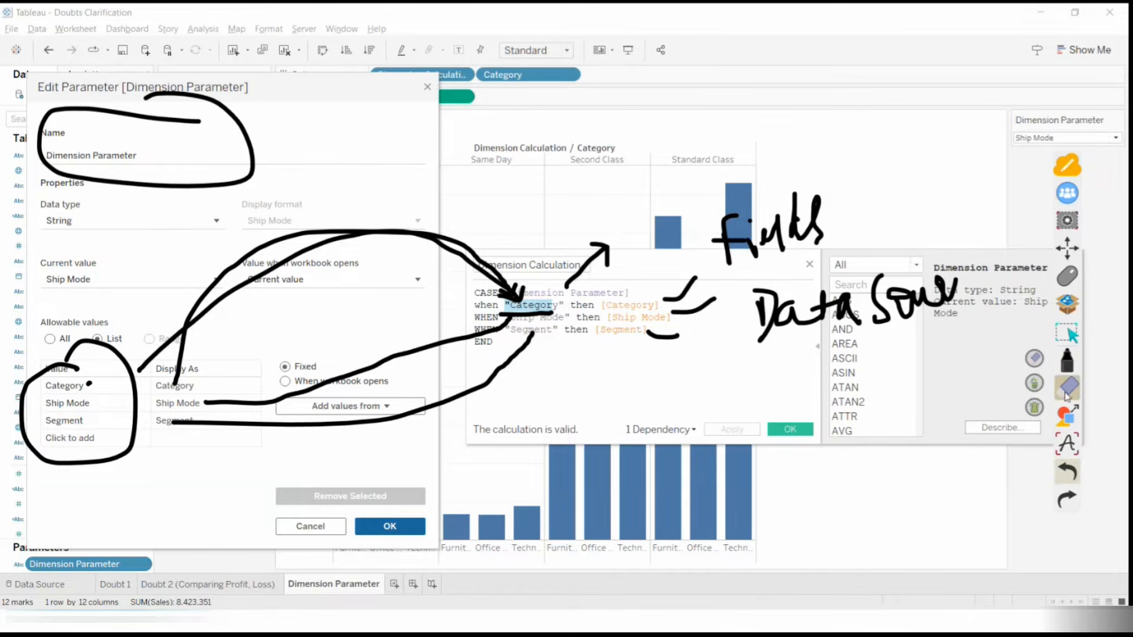
{"action": "left_click", "coordinate": [1035, 407]}
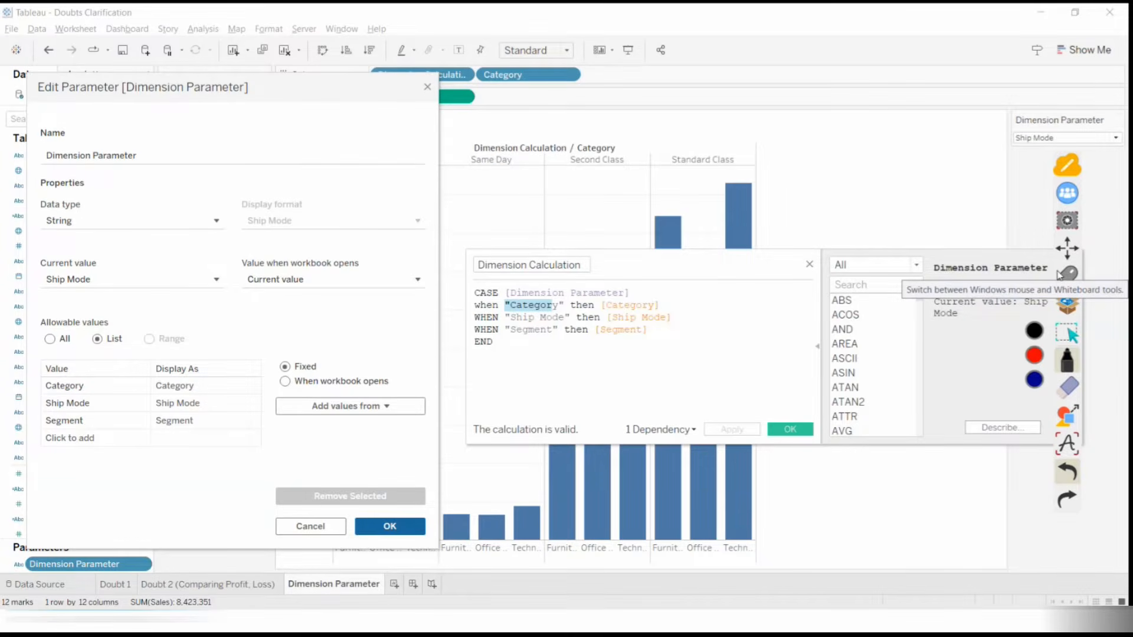
Circle the parameter's name with an arrow to [Dimension Parameter] in the CASE line, and circle the list of allowable values
{"action": "mouse_move", "coordinate": [112, 136]}
{"action": "left_mouse_down"}
{"action": "mouse_move", "coordinate": [23, 149]}
{"action": "mouse_move", "coordinate": [144, 174]}
{"action": "mouse_move", "coordinate": [101, 125]}
{"action": "mouse_move", "coordinate": [148, 122]}
{"action": "mouse_move", "coordinate": [461, 216]}
{"action": "mouse_move", "coordinate": [554, 284]}
{"action": "mouse_move", "coordinate": [560, 264]}
{"action": "left_mouse_up"}
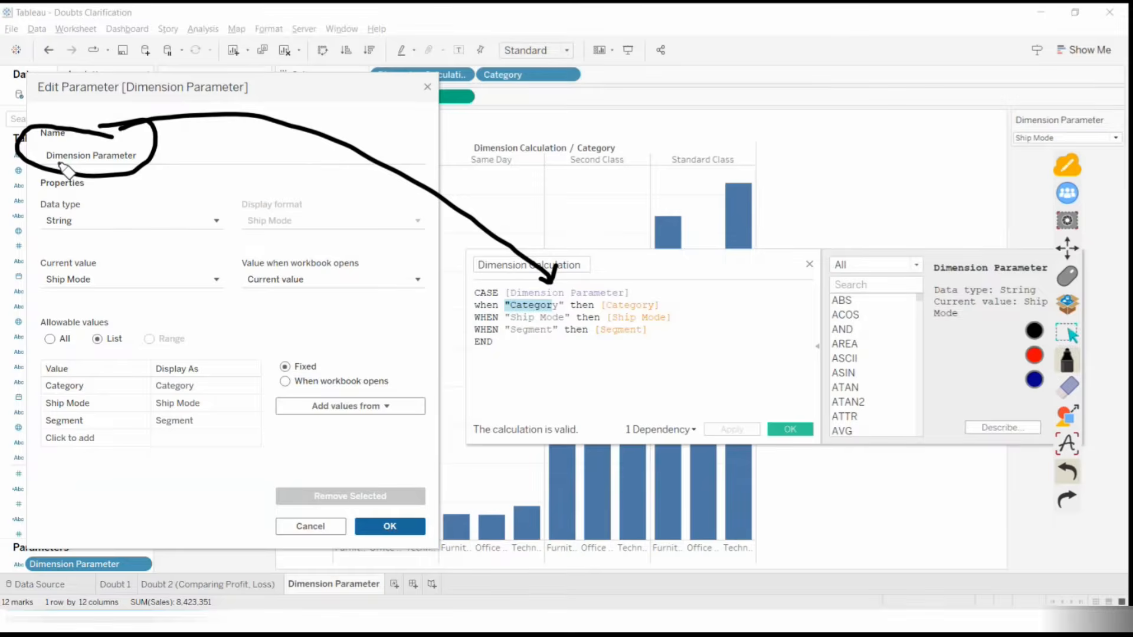
{"action": "mouse_move", "coordinate": [110, 358]}
{"action": "left_mouse_down"}
{"action": "mouse_move", "coordinate": [71, 480]}
{"action": "mouse_move", "coordinate": [194, 323]}
{"action": "mouse_move", "coordinate": [59, 384]}
{"action": "left_mouse_up"}
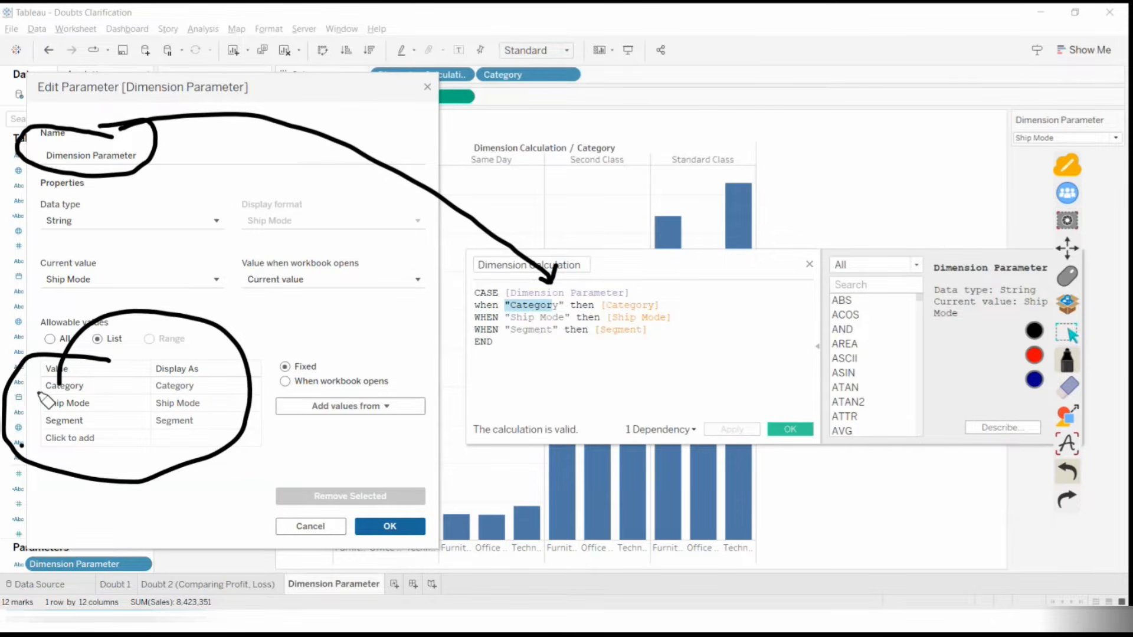
Underline Category in the value list, handwrite a sub-category entry below it, mark beneath the formula's Segment line, clear the annotations and close the parameter settings
{"action": "left_click_drag", "start_coordinate": [36, 391], "coordinate": [96, 393]}
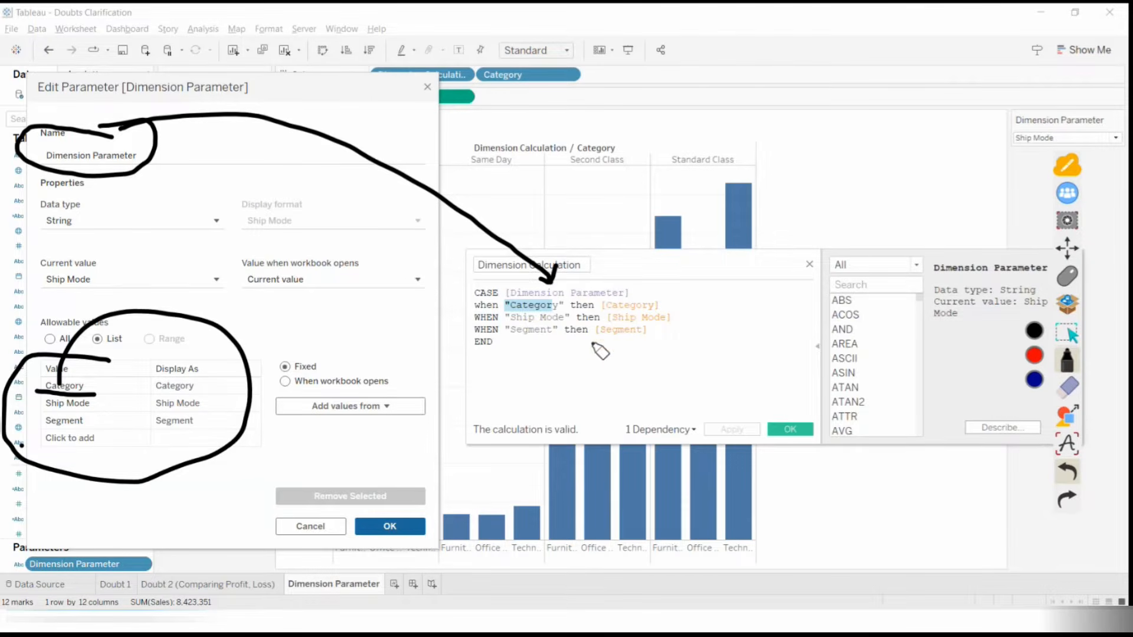
{"action": "mouse_move", "coordinate": [49, 435]}
{"action": "left_mouse_down"}
{"action": "mouse_move", "coordinate": [40, 453]}
{"action": "mouse_move", "coordinate": [80, 434]}
{"action": "mouse_move", "coordinate": [95, 449]}
{"action": "mouse_move", "coordinate": [159, 461]}
{"action": "left_mouse_up"}
{"action": "mouse_move", "coordinate": [521, 336]}
{"action": "left_mouse_down"}
{"action": "mouse_move", "coordinate": [531, 361]}
{"action": "mouse_move", "coordinate": [549, 361]}
{"action": "left_mouse_up"}
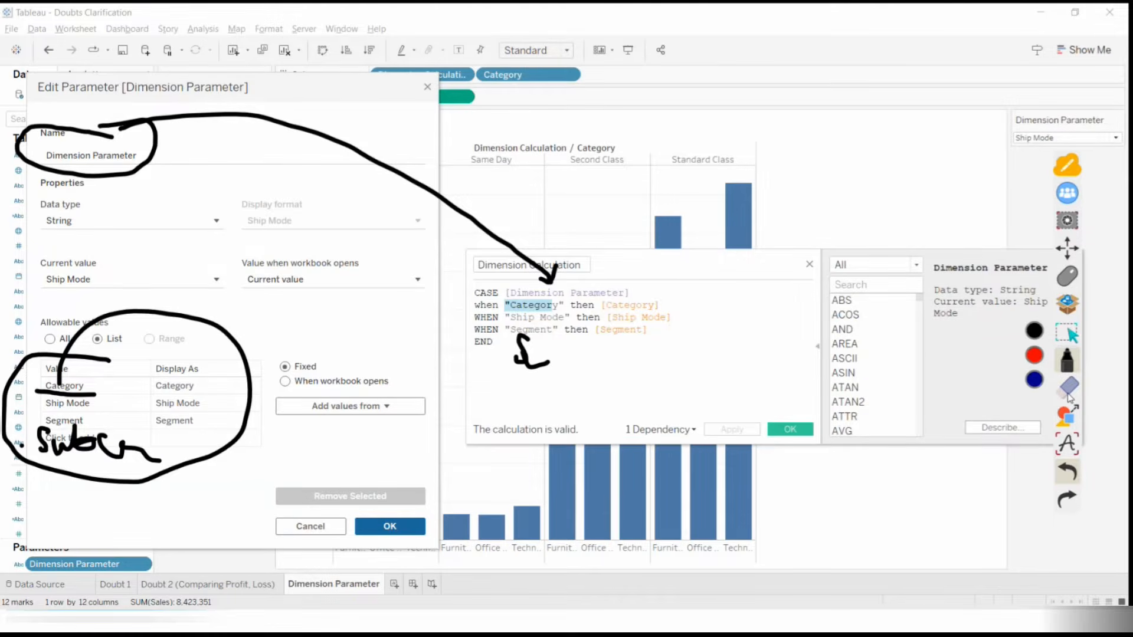
{"action": "left_click", "coordinate": [1067, 276]}
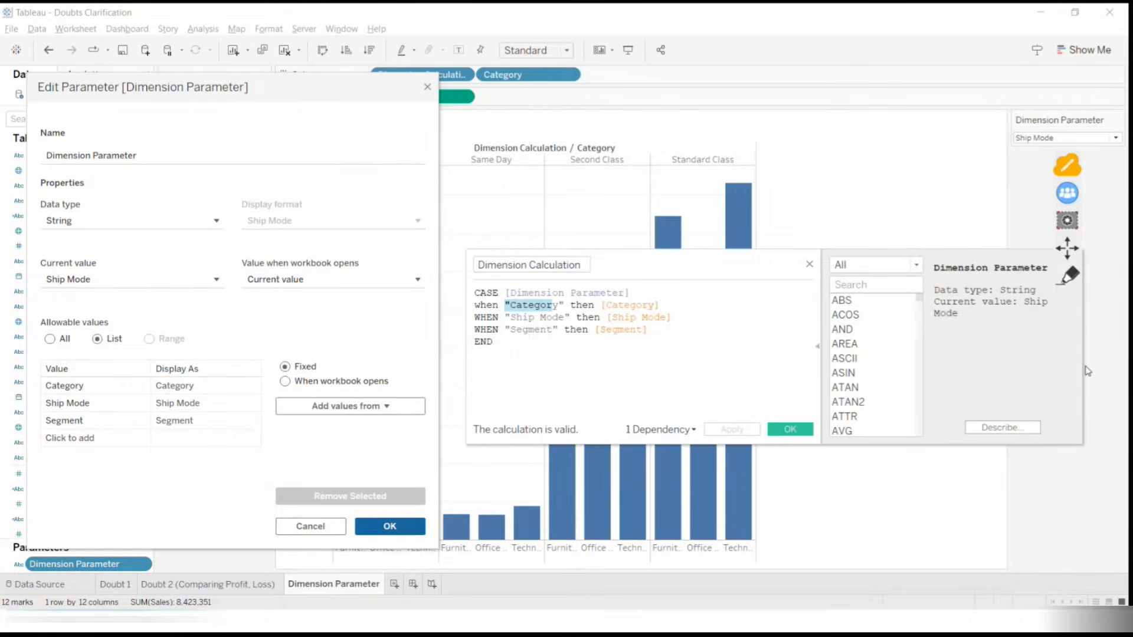
{"action": "left_click", "coordinate": [428, 87]}
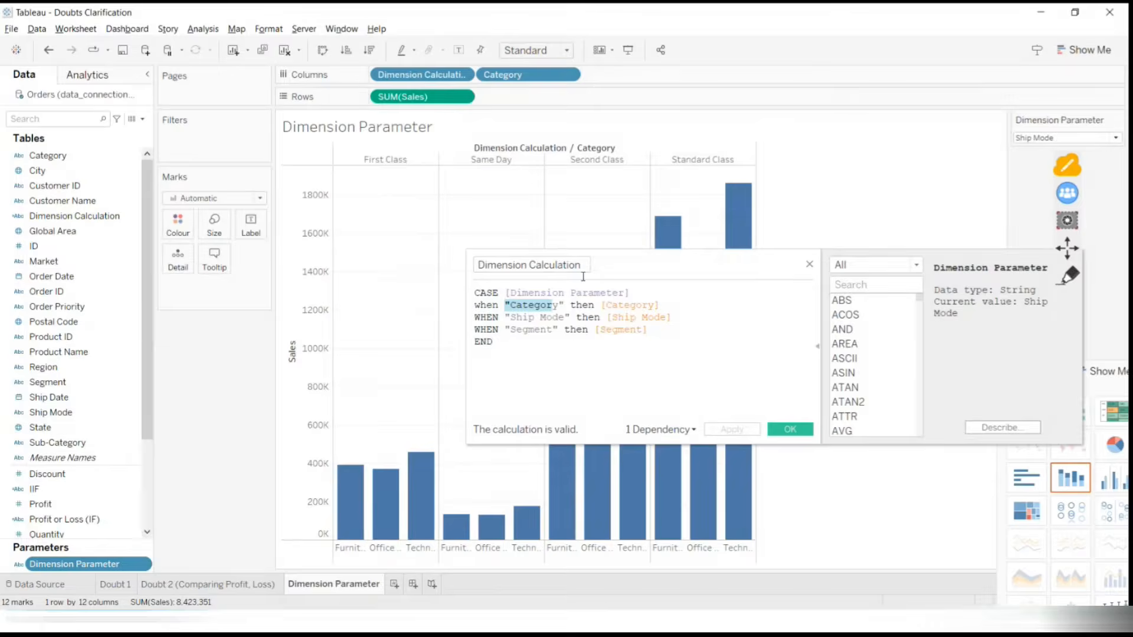
{"action": "left_click", "coordinate": [657, 329]}
{"action": "key", "text": "Return"}
{"action": "type", "text": "WHEN \""}
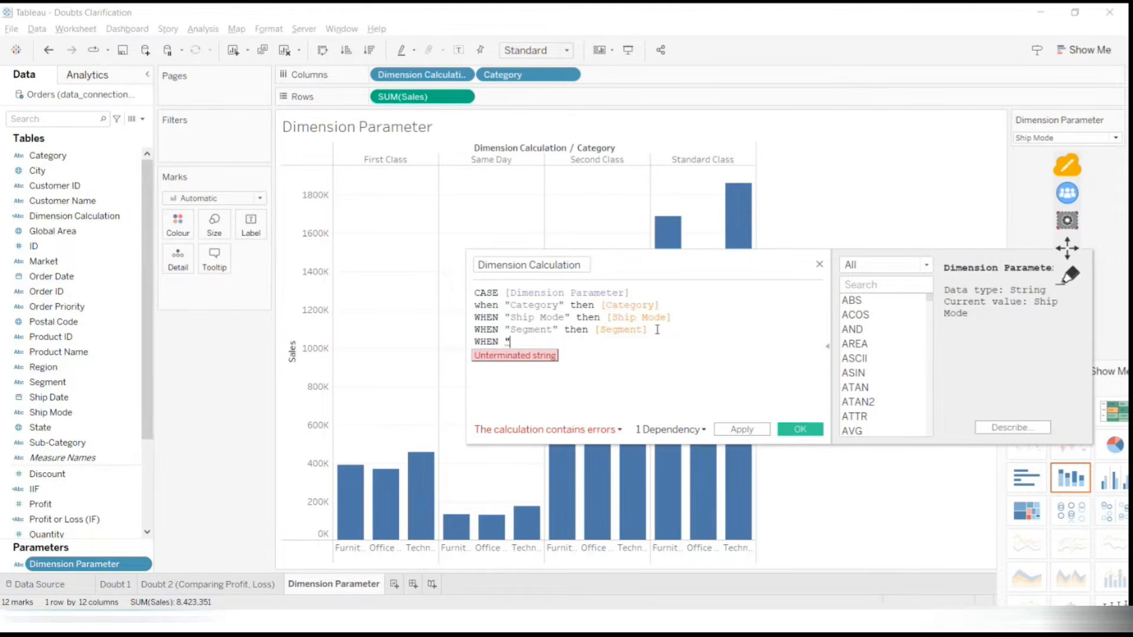
{"action": "key", "text": "shift+Left"}
{"action": "key", "text": "shift+Left"}
{"action": "key", "text": "shift+Left"}
{"action": "key", "text": "shift+Left"}
{"action": "key", "text": "shift+Left"}
{"action": "key", "text": "shift+Left"}
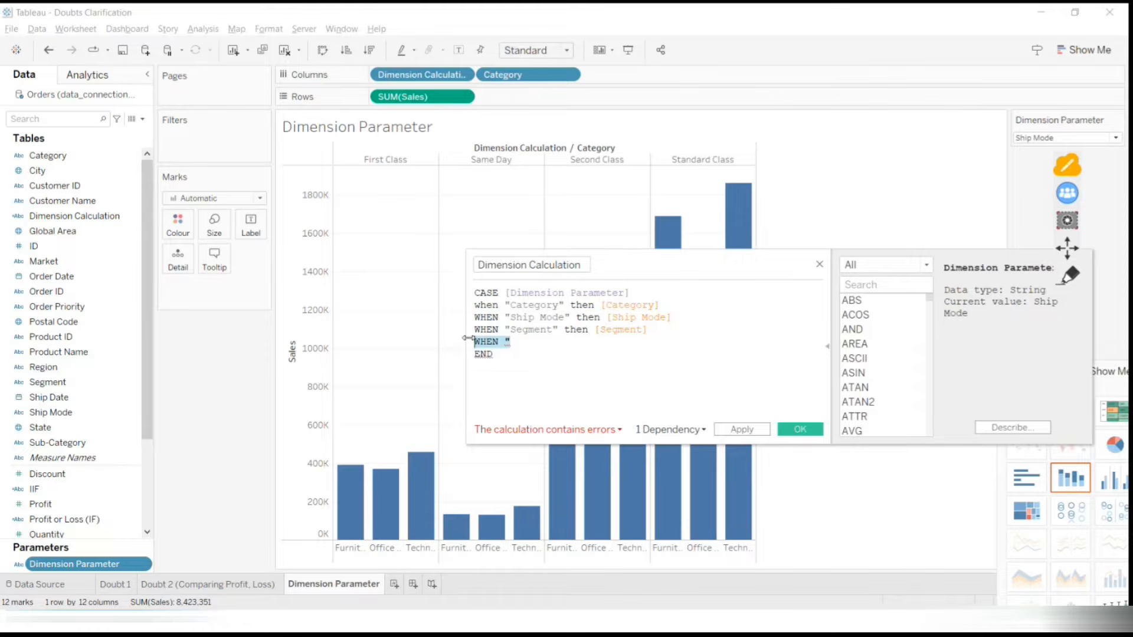
{"action": "key", "text": "BackSpace"}
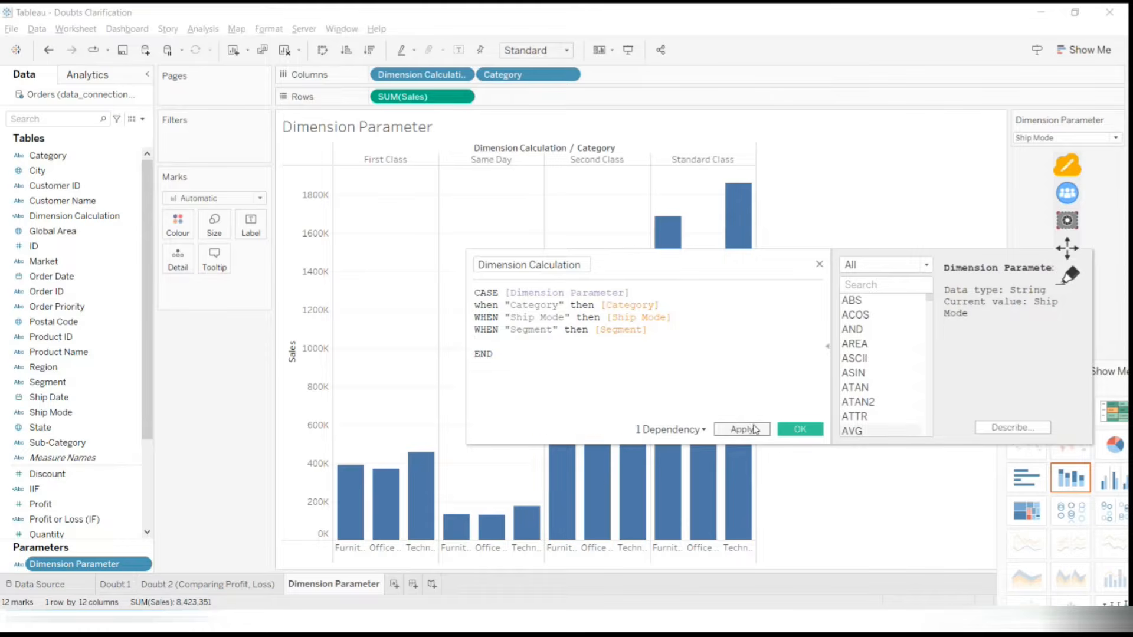
{"action": "left_click", "coordinate": [794, 430]}
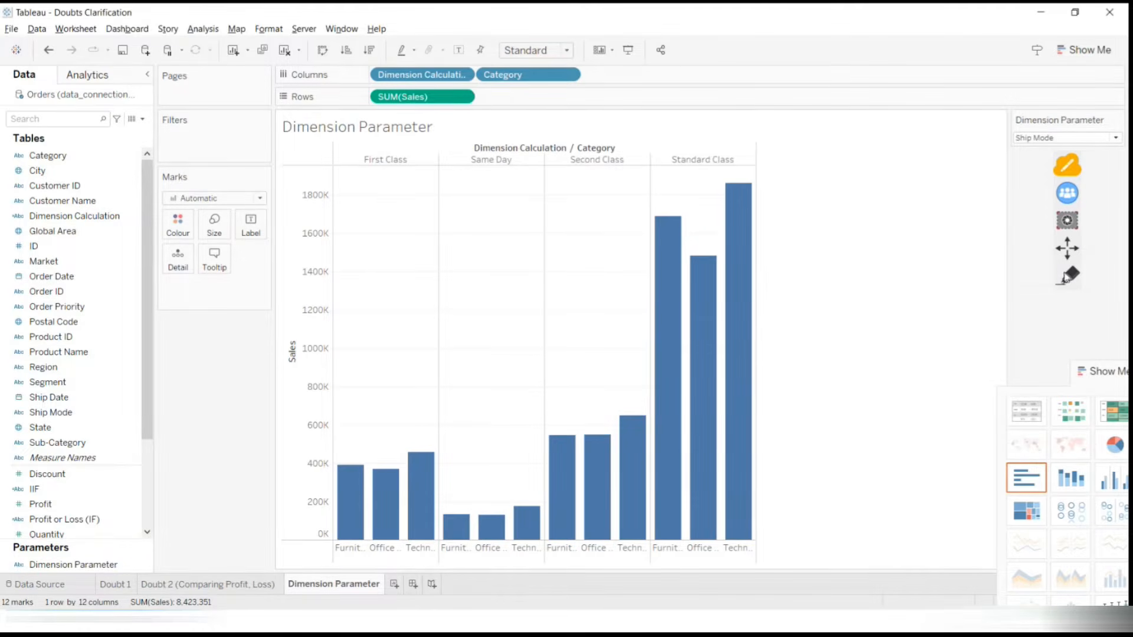
Circle the dropdown arrow beside the field search that holds the calculated field command, and erase the annotation
{"action": "left_click", "coordinate": [1068, 275]}
{"action": "mouse_move", "coordinate": [146, 98]}
{"action": "left_mouse_down"}
{"action": "mouse_move", "coordinate": [127, 127]}
{"action": "mouse_move", "coordinate": [142, 106]}
{"action": "left_mouse_up"}
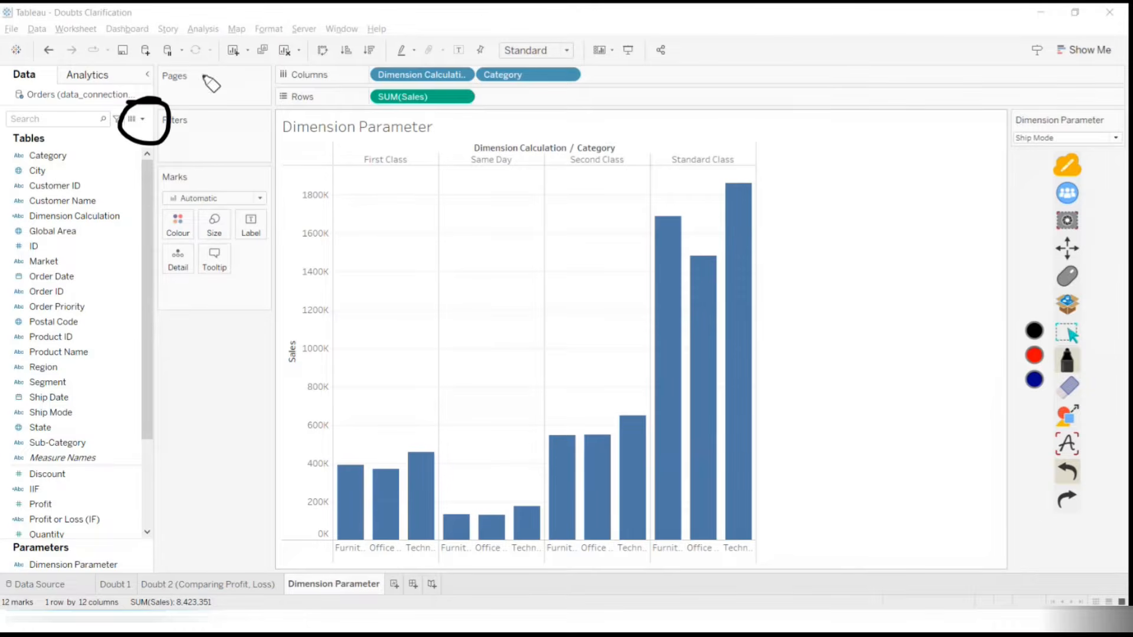
{"action": "left_click", "coordinate": [1069, 393]}
{"action": "left_click", "coordinate": [1034, 402]}
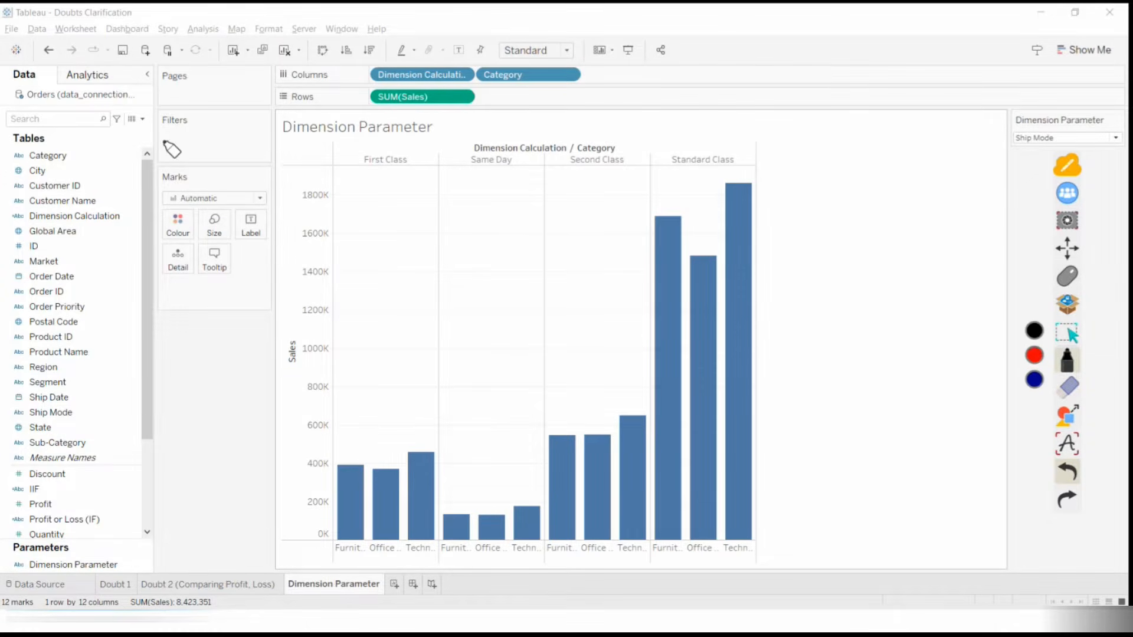
{"action": "left_click", "coordinate": [1066, 277]}
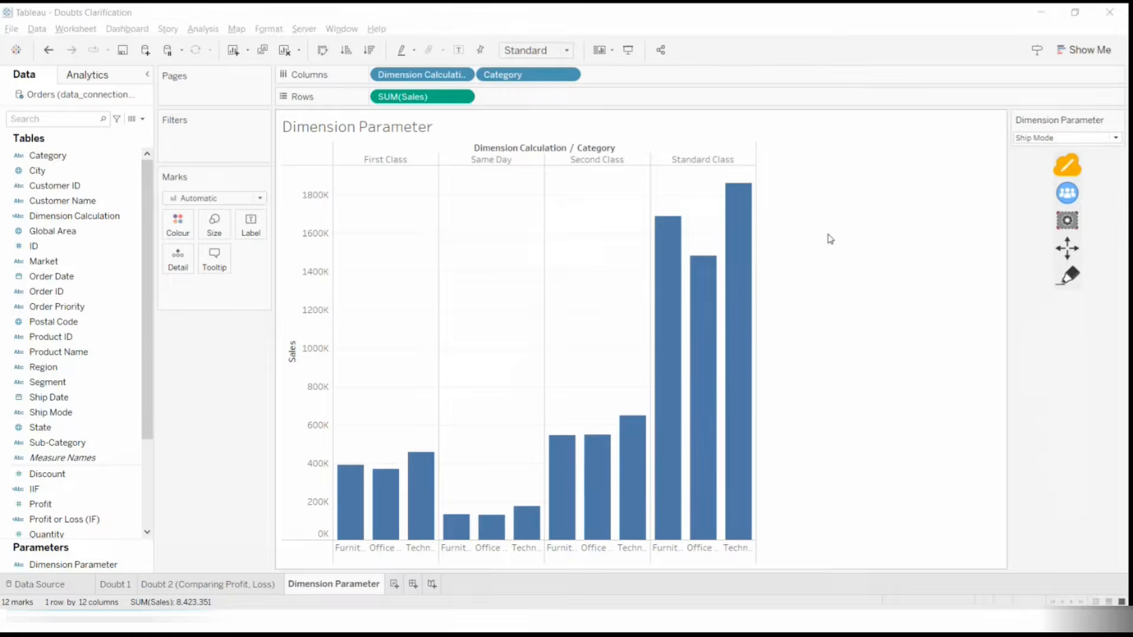
{"action": "left_click", "coordinate": [142, 119]}
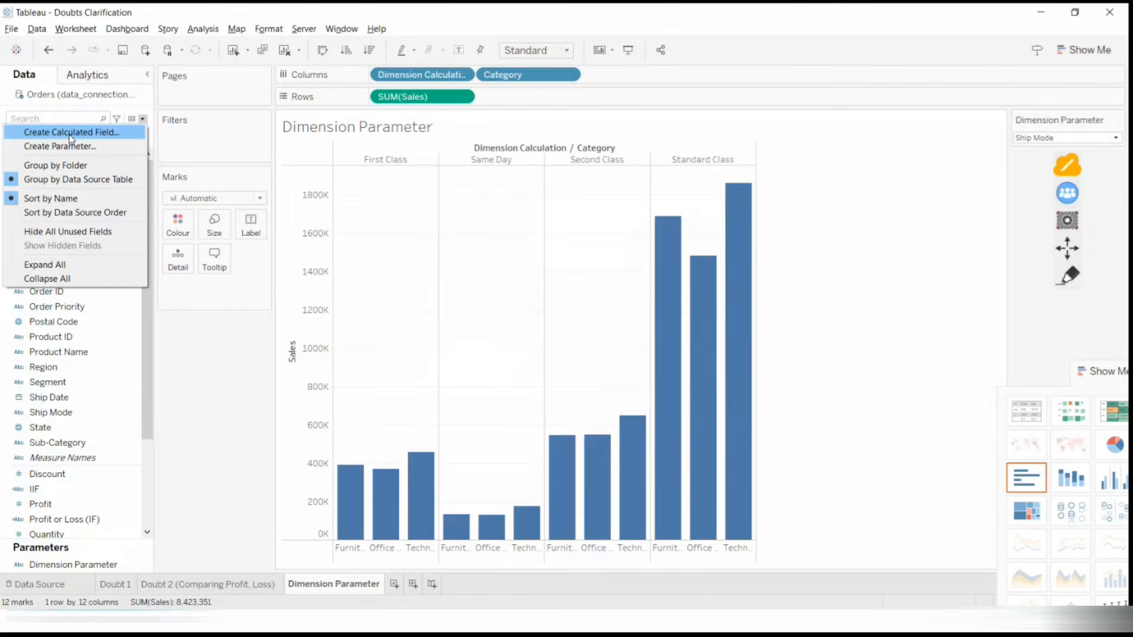
{"action": "left_click", "coordinate": [73, 134]}
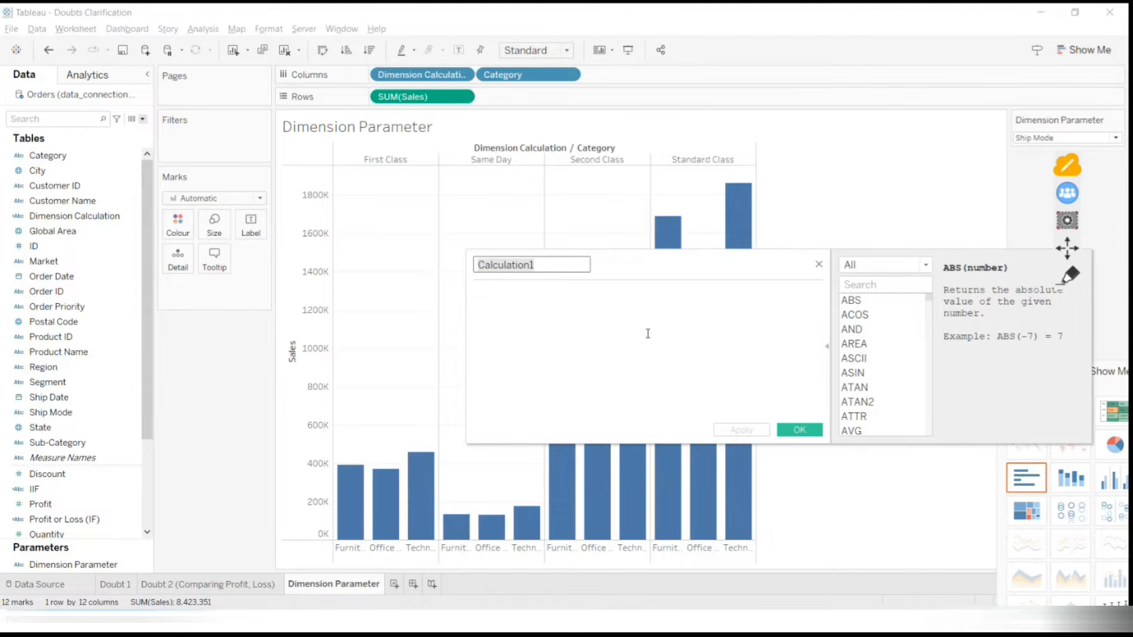
{"action": "left_click", "coordinate": [819, 266]}
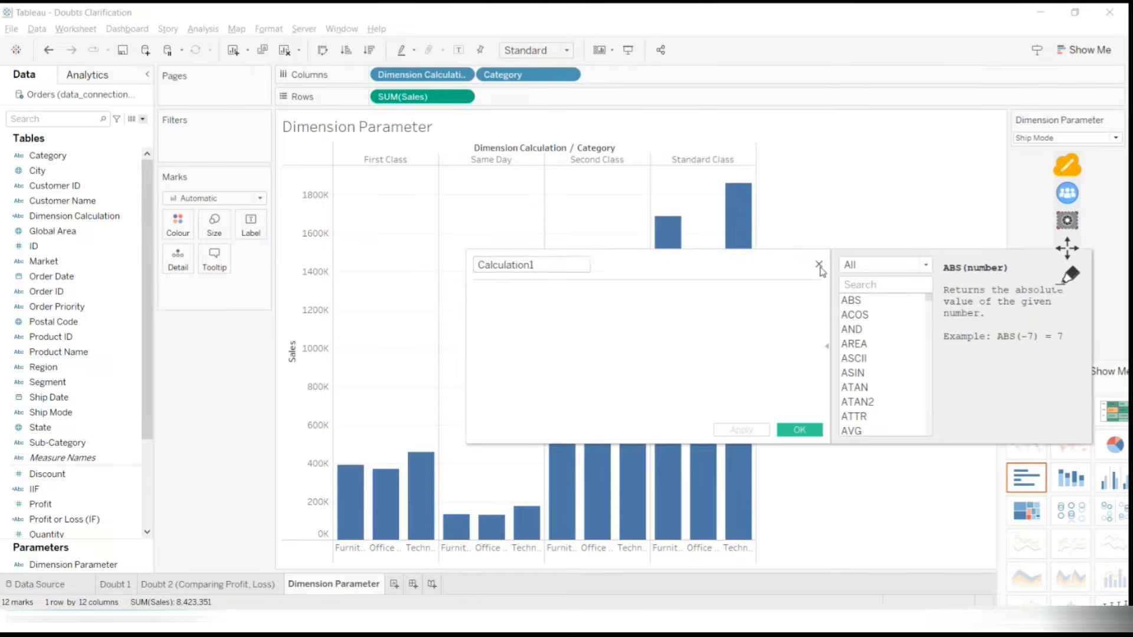
{"action": "left_click", "coordinate": [143, 118]}
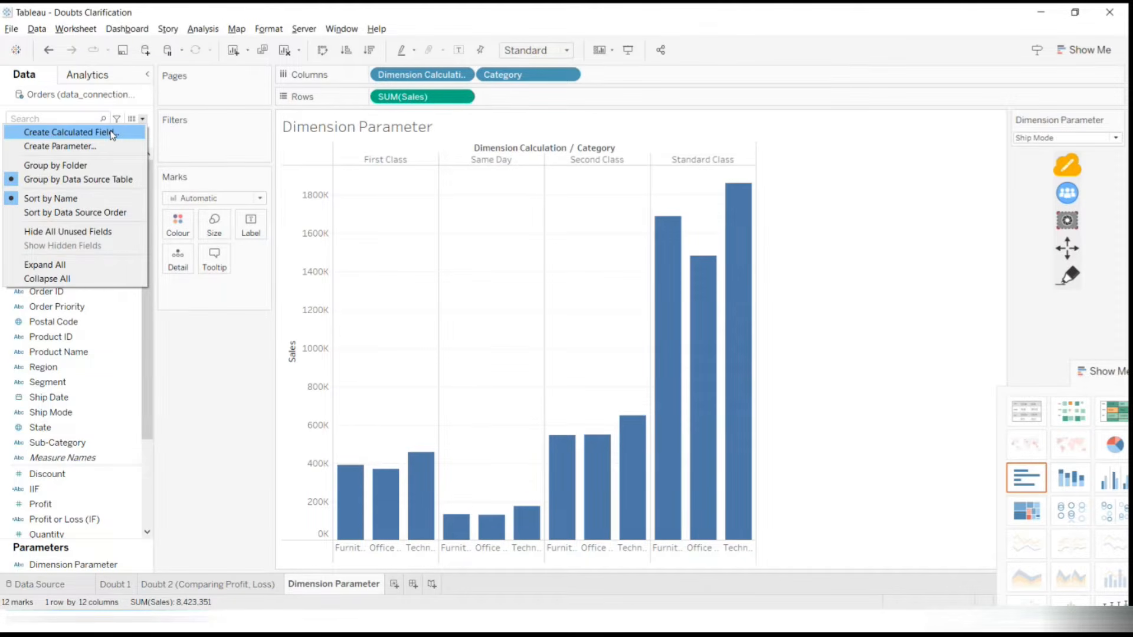
{"action": "left_click", "coordinate": [112, 133]}
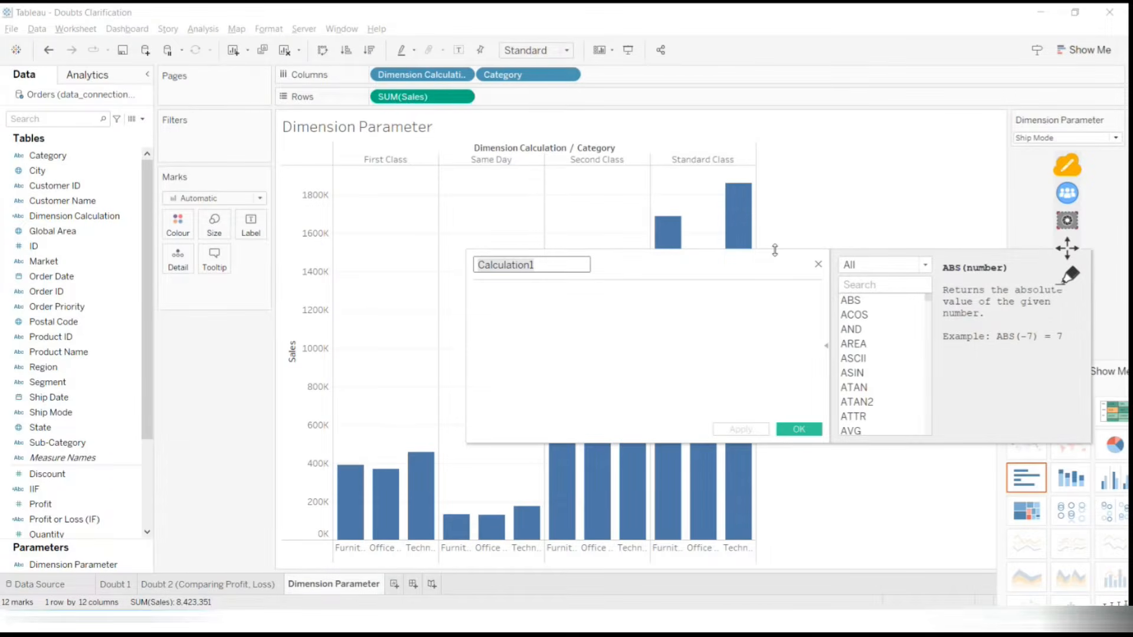
{"action": "left_click", "coordinate": [818, 265]}
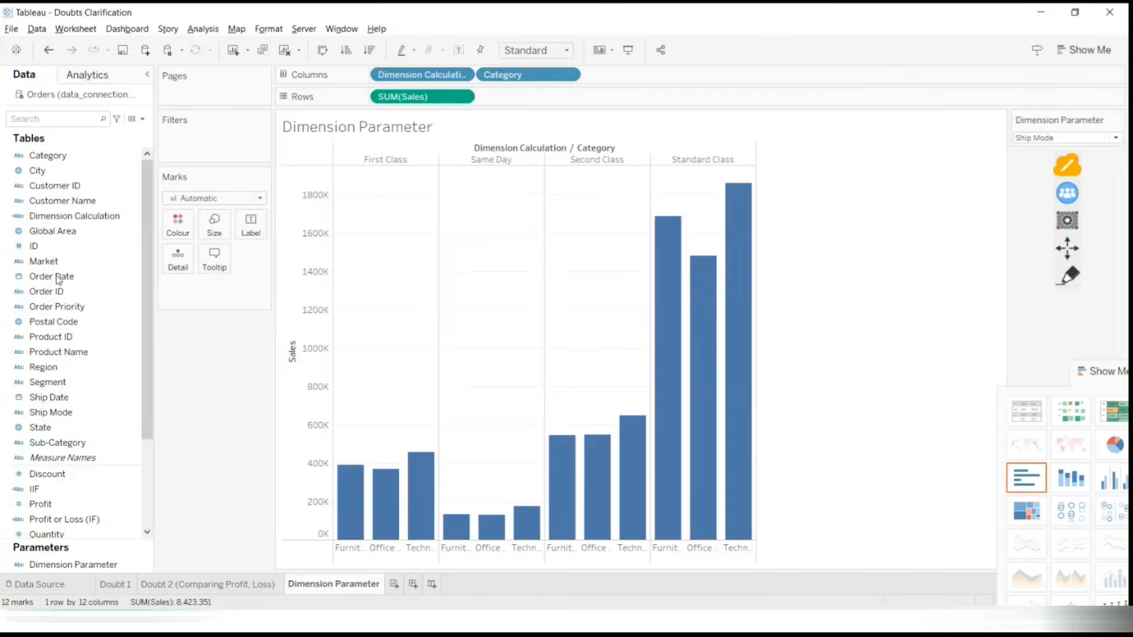
Edit the Dimension Calculation field, add the line When "Sub Category" THEN [Sub-Category] before END, and save the calculation
{"action": "left_click", "coordinate": [65, 216]}
{"action": "right_click", "coordinate": [64, 216]}
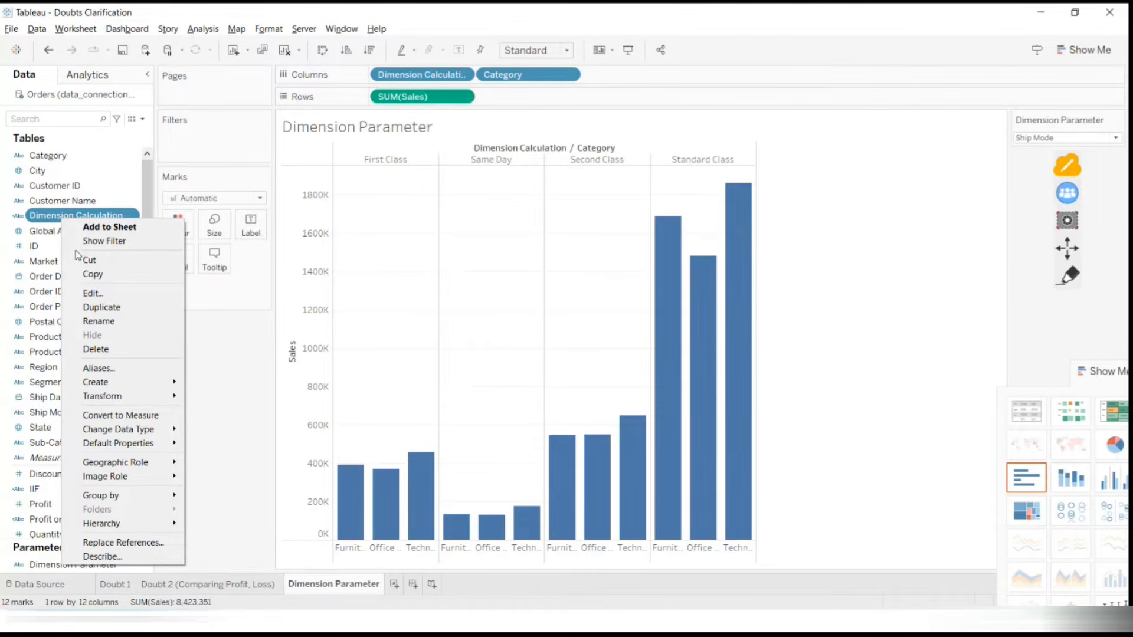
{"action": "left_click", "coordinate": [89, 293]}
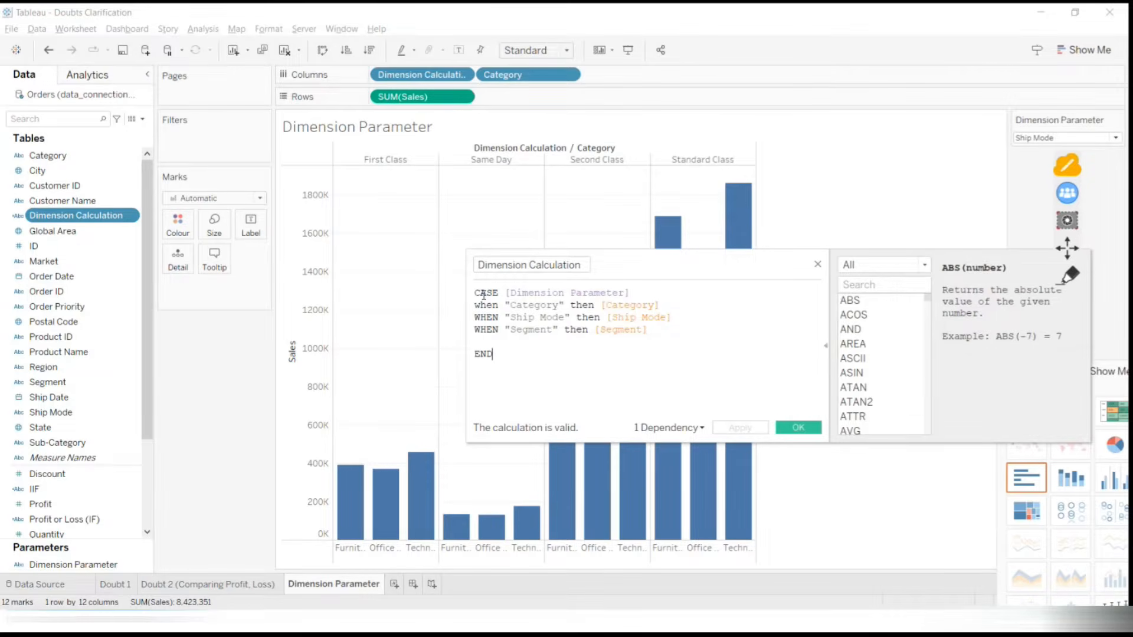
{"action": "mouse_move", "coordinate": [525, 542]}
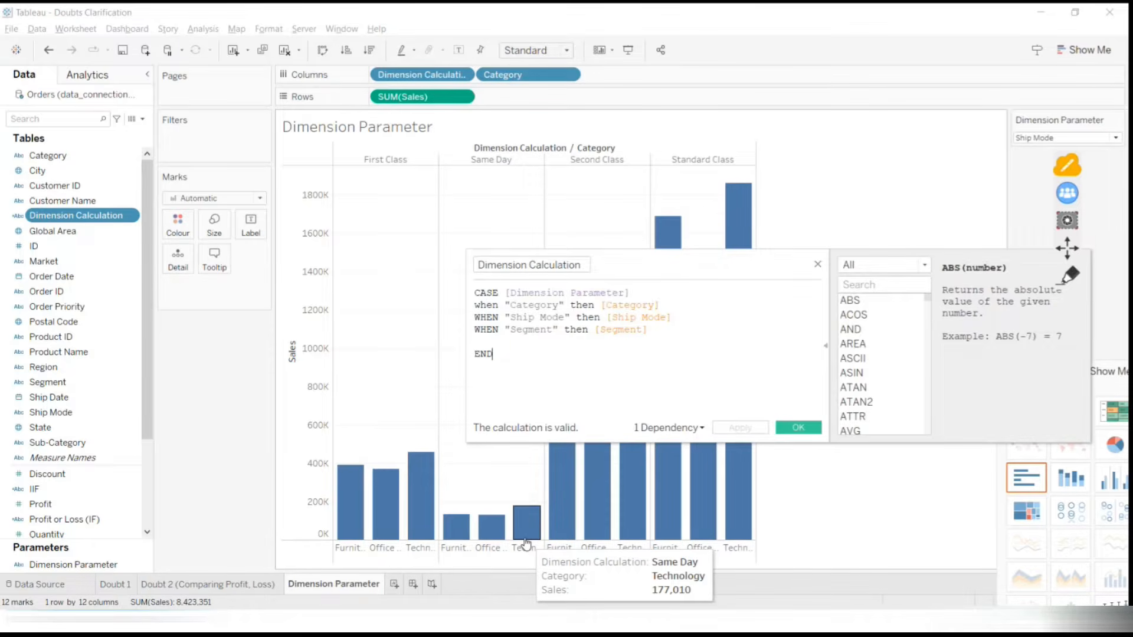
{"action": "left_click", "coordinate": [482, 345]}
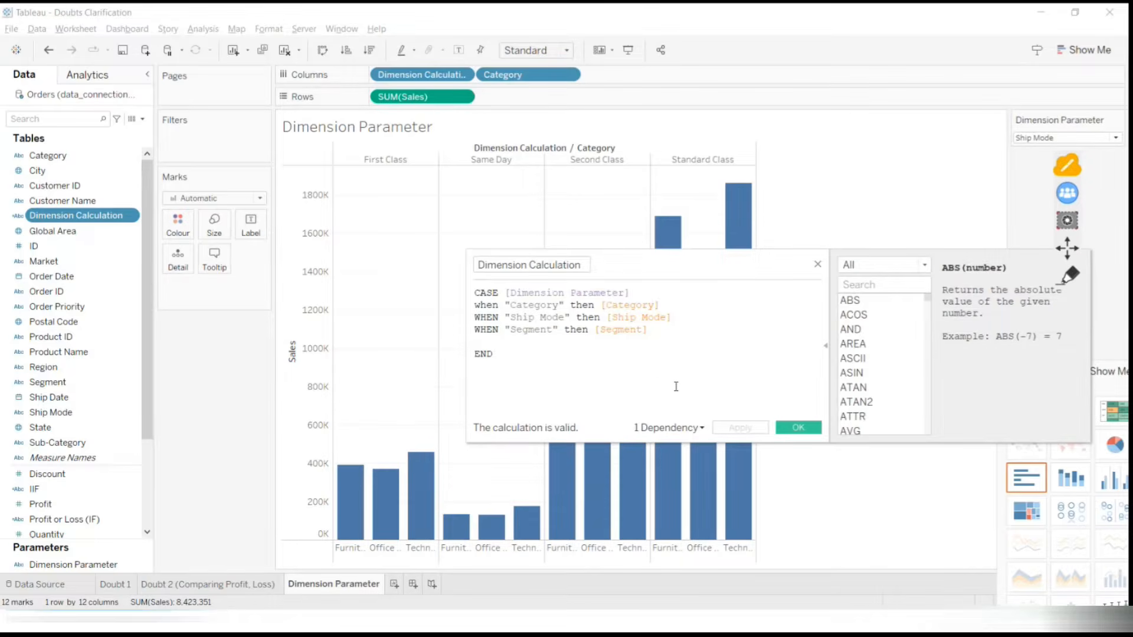
{"action": "type", "text": "When \"Sub Category\" THEN"}
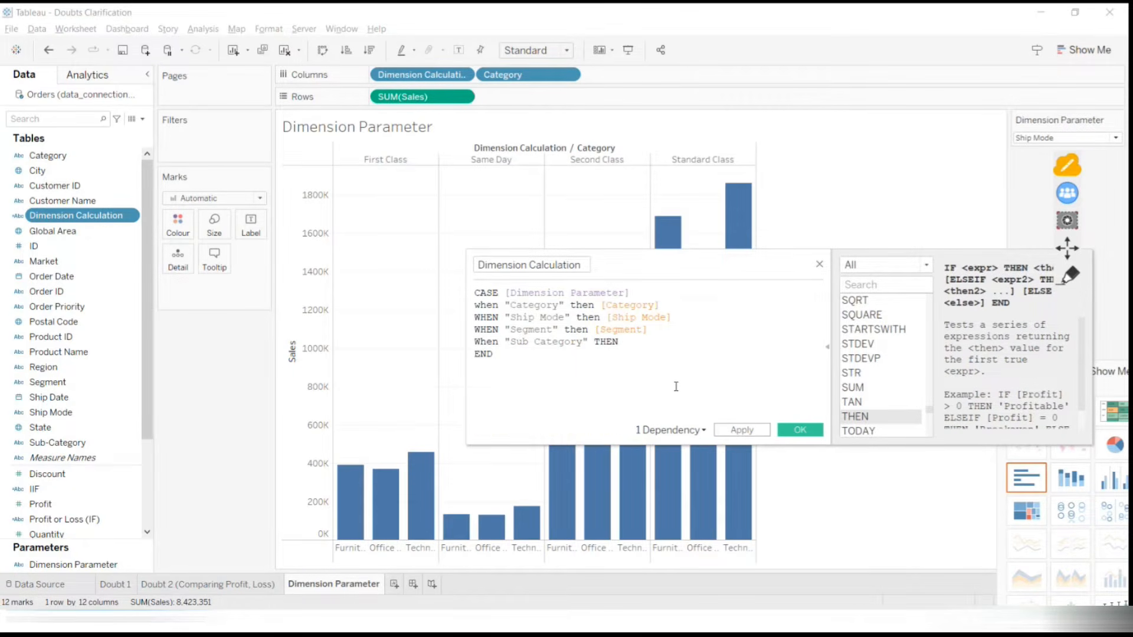
{"action": "type", "text": " [S"}
{"action": "key", "text": "Return"}
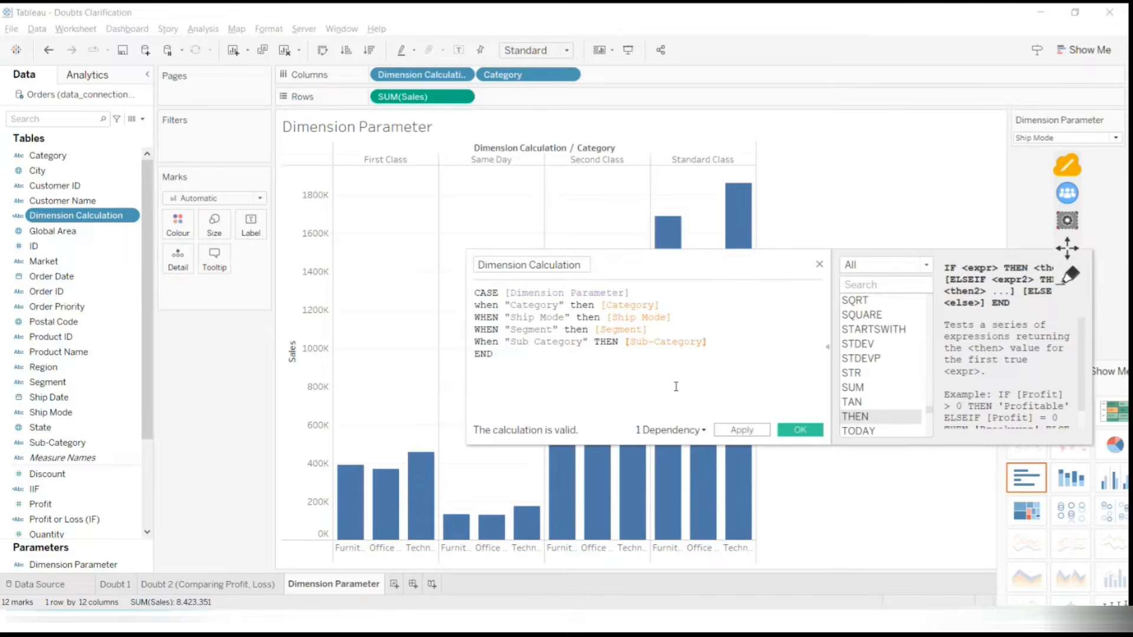
{"action": "left_click_drag", "start_coordinate": [511, 342], "coordinate": [581, 344]}
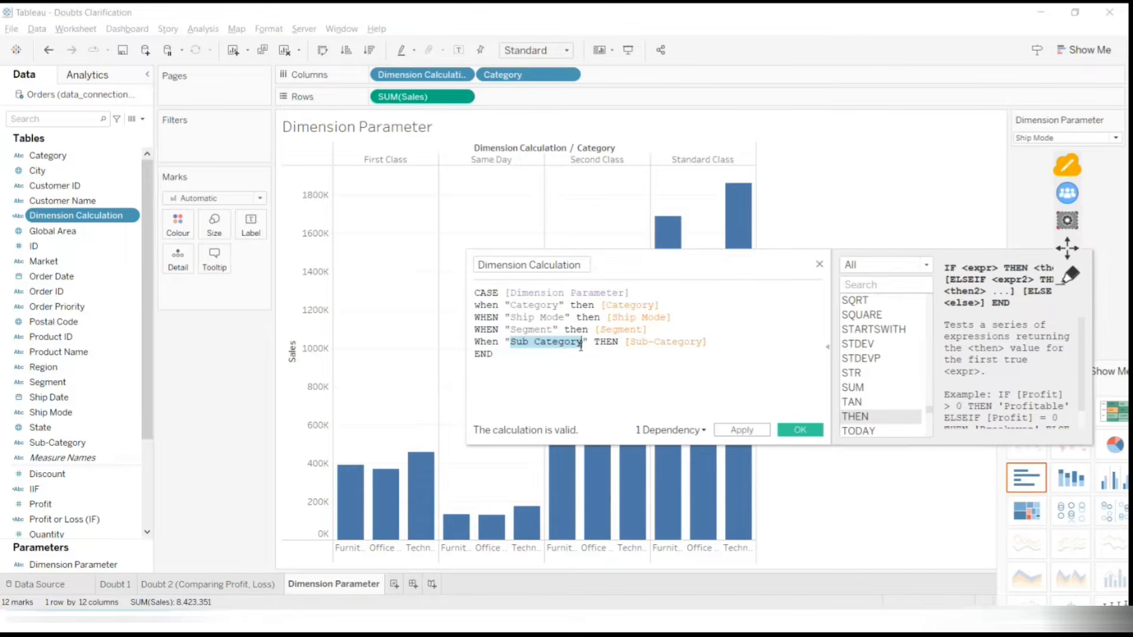
{"action": "left_click", "coordinate": [788, 433]}
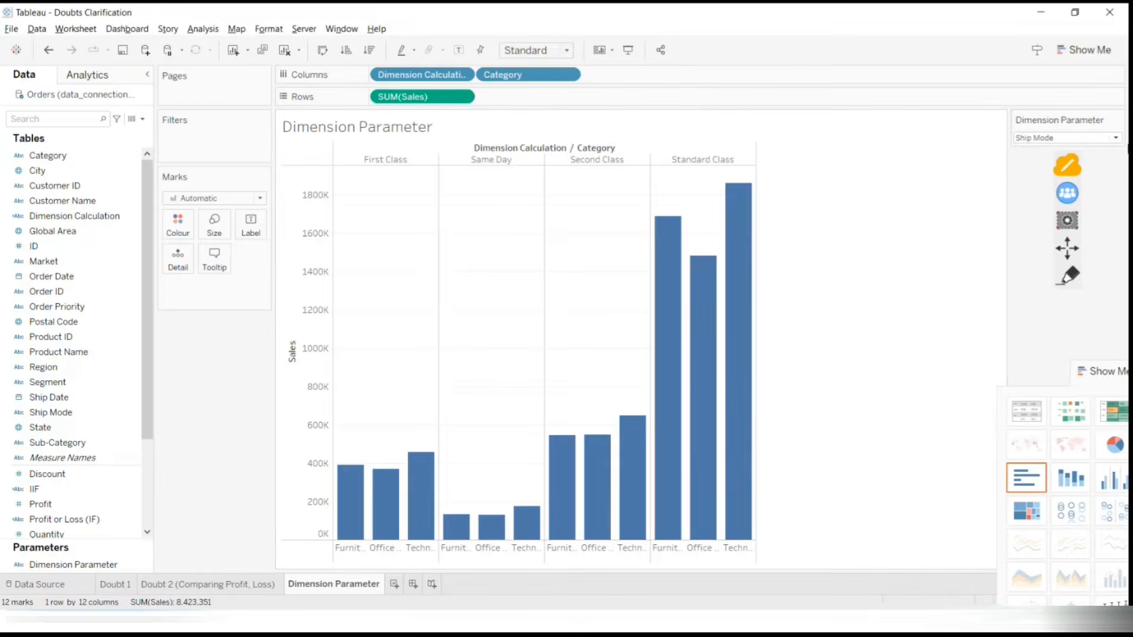
Check which values the Dimension Parameter control offers for selection
{"action": "left_click", "coordinate": [1115, 137]}
{"action": "left_click", "coordinate": [1080, 171]}
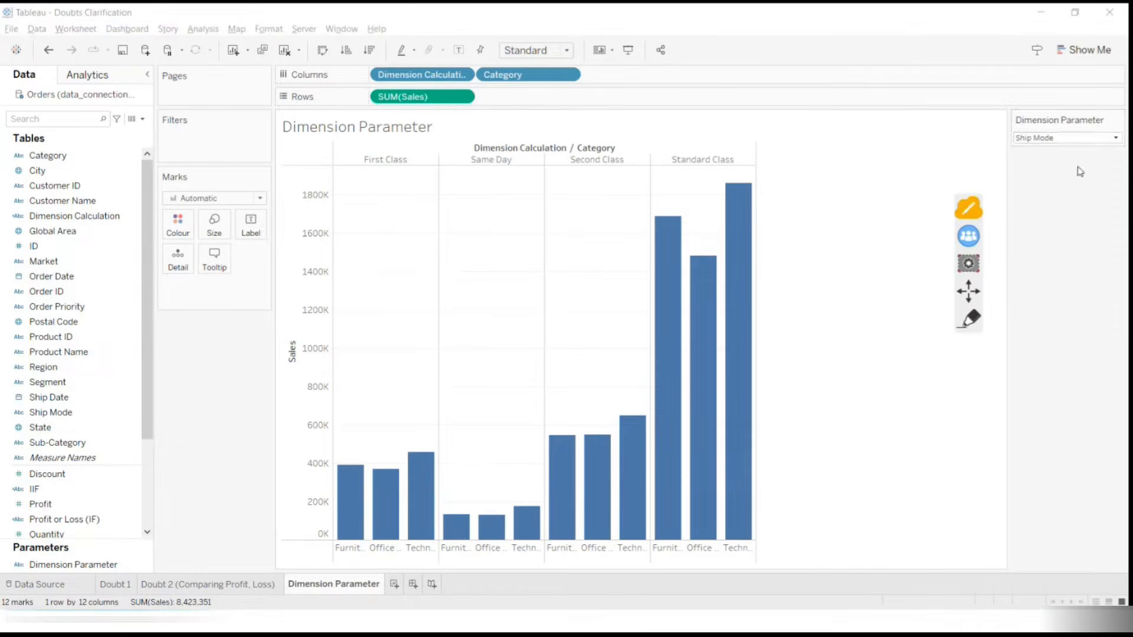
{"action": "left_click", "coordinate": [1080, 138]}
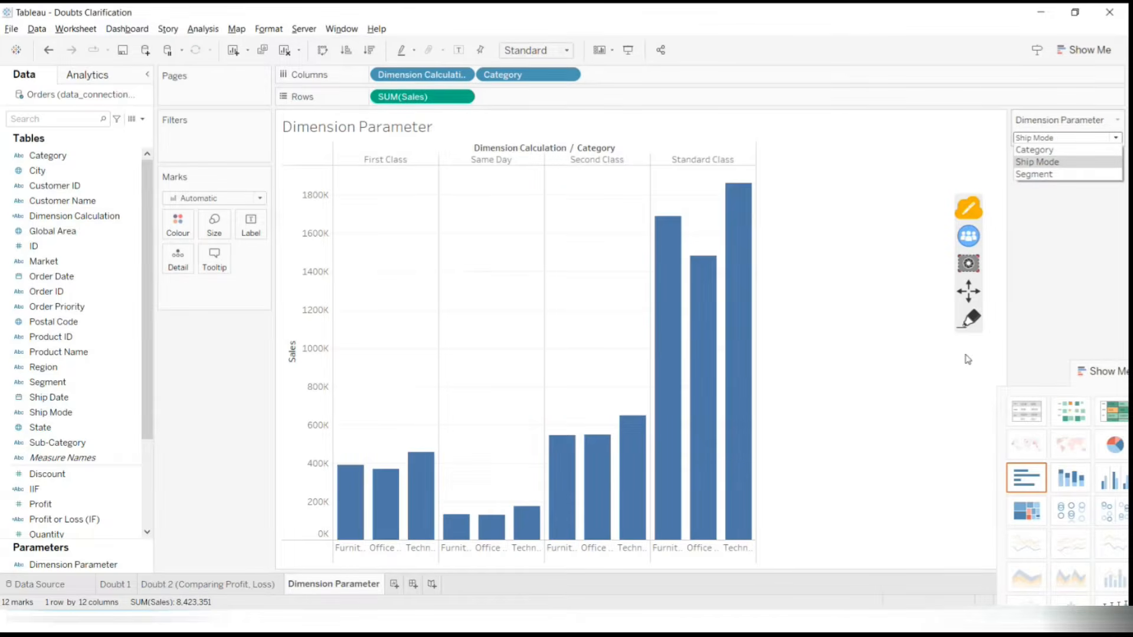
Circle the Dimension Parameter control and its entry in the Parameters list, and erase both annotations
{"action": "left_click", "coordinate": [968, 318]}
{"action": "left_click_drag", "start_coordinate": [1011, 114], "coordinate": [1050, 90]}
{"action": "mouse_move", "coordinate": [67, 542]}
{"action": "left_mouse_down"}
{"action": "mouse_move", "coordinate": [171, 546]}
{"action": "mouse_move", "coordinate": [80, 538]}
{"action": "left_mouse_up"}
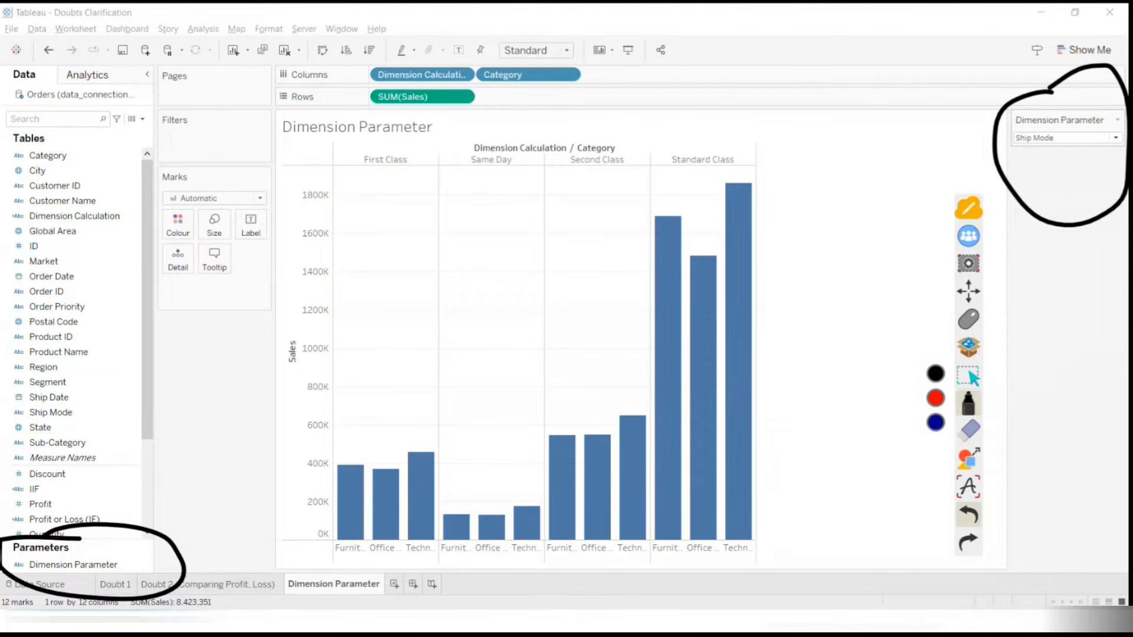
{"action": "left_click", "coordinate": [968, 432]}
{"action": "left_click", "coordinate": [971, 325]}
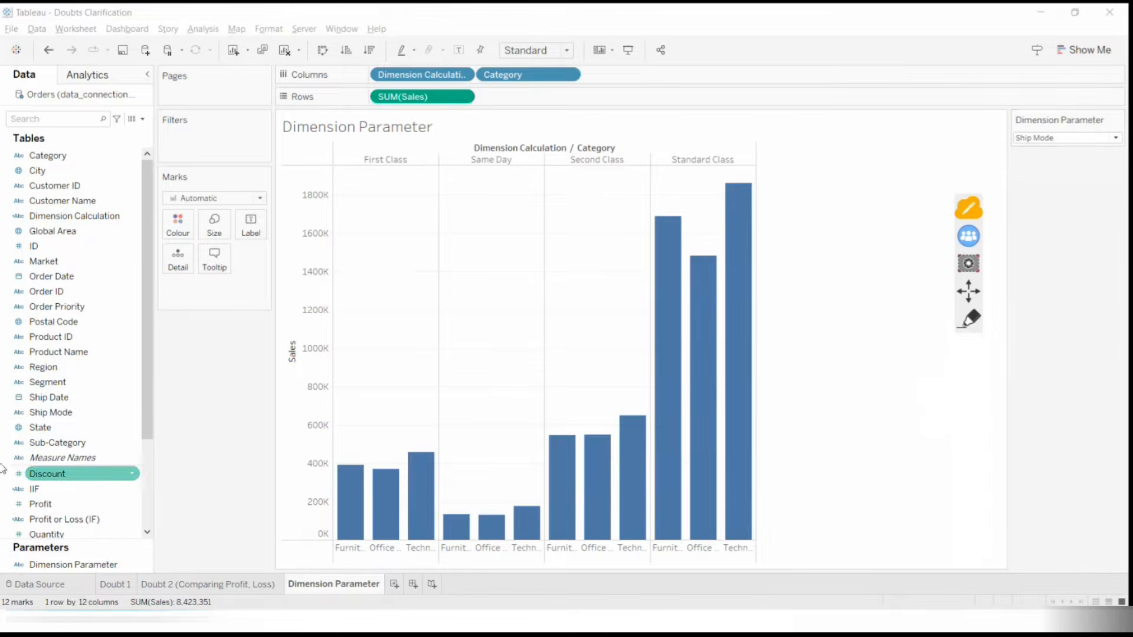
Edit the Dimension Parameter, add Sub Category to its list of allowable values, and save the parameter
{"action": "double_click", "coordinate": [51, 568]}
{"action": "left_click_drag", "start_coordinate": [236, 286], "coordinate": [248, 377]}
{"action": "right_click", "coordinate": [56, 571]}
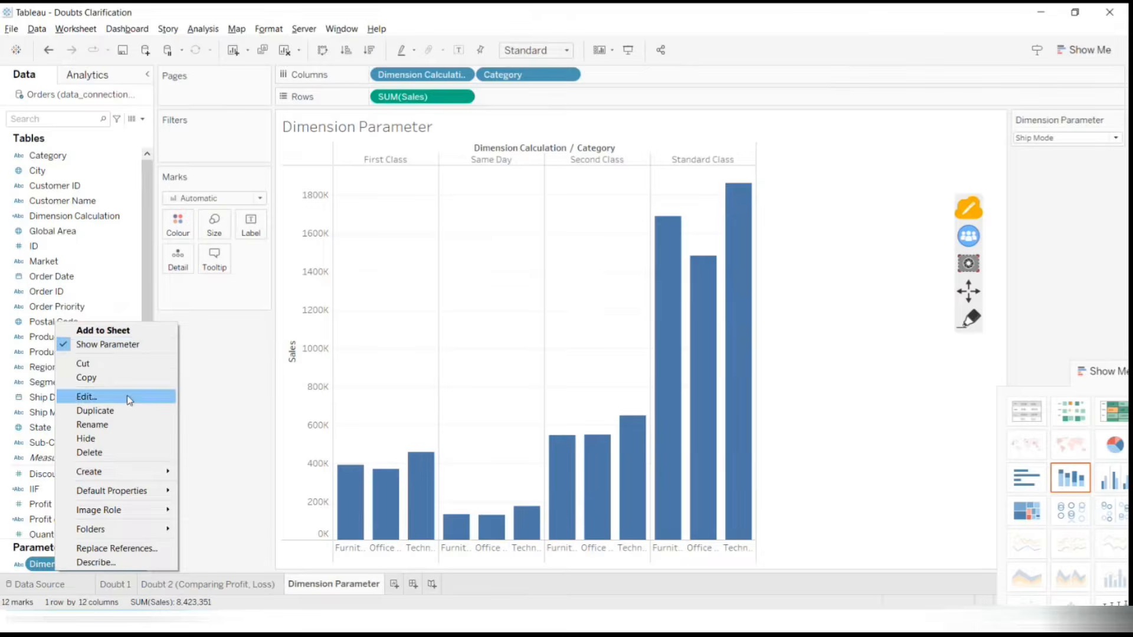
{"action": "left_click", "coordinate": [696, 267]}
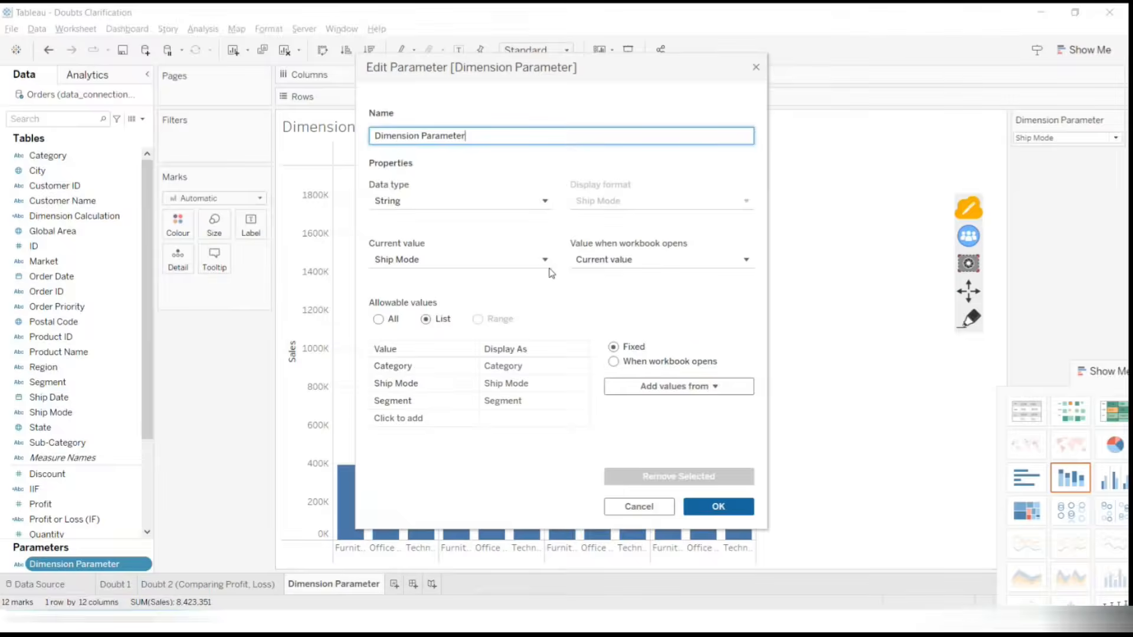
{"action": "left_click", "coordinate": [435, 421]}
{"action": "type", "text": "Su"}
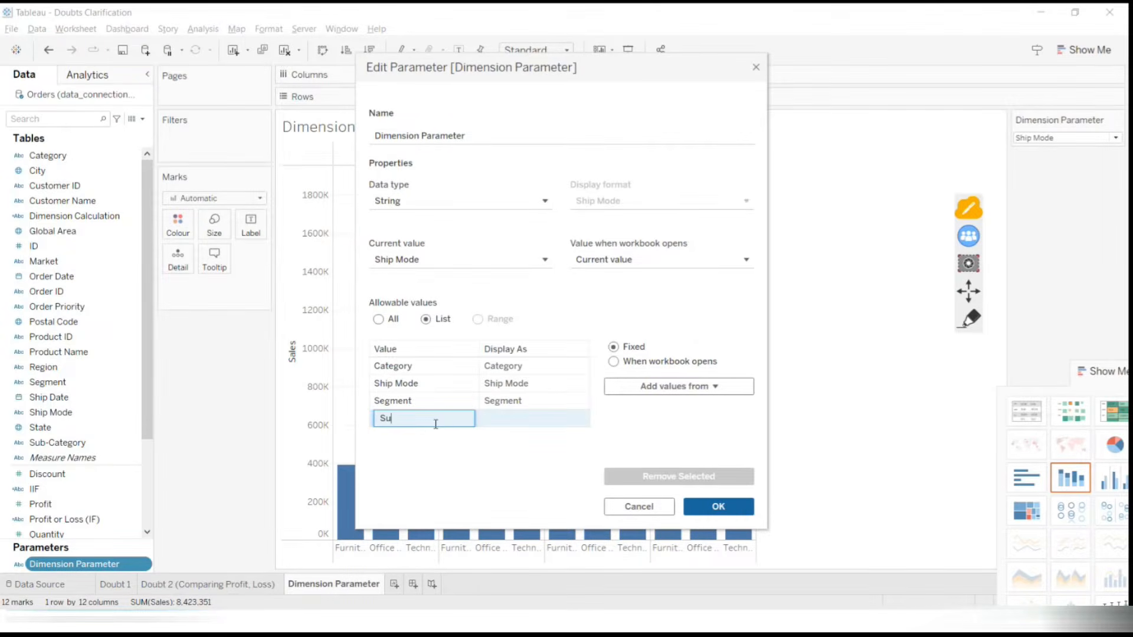
{"action": "type", "text": "b Category"}
{"action": "key", "text": "Return"}
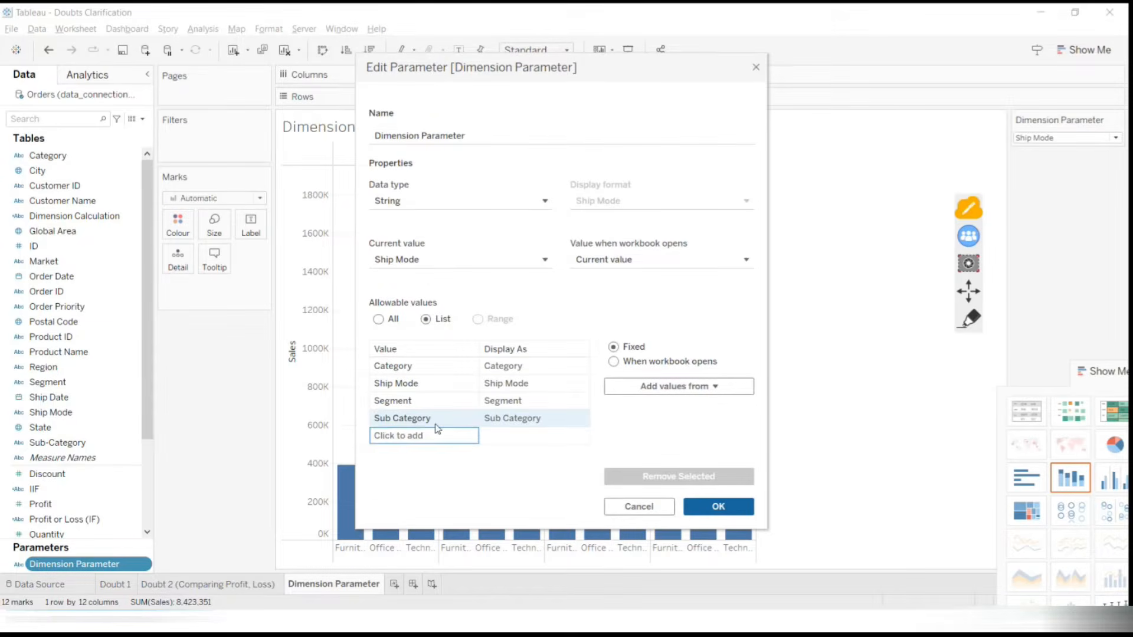
{"action": "left_click", "coordinate": [717, 507]}
Set the Dimension Parameter control beside the sales chart to Category
{"action": "left_click", "coordinate": [1115, 137]}
{"action": "left_click", "coordinate": [1061, 190]}
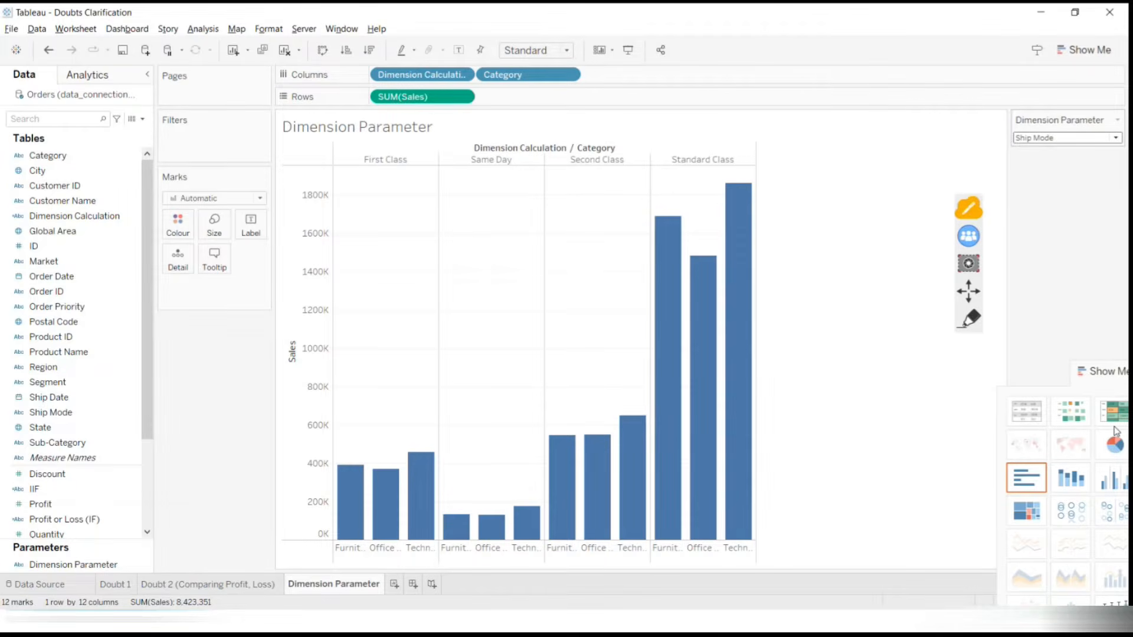
{"action": "left_click", "coordinate": [1116, 139]}
{"action": "left_click", "coordinate": [1050, 147]}
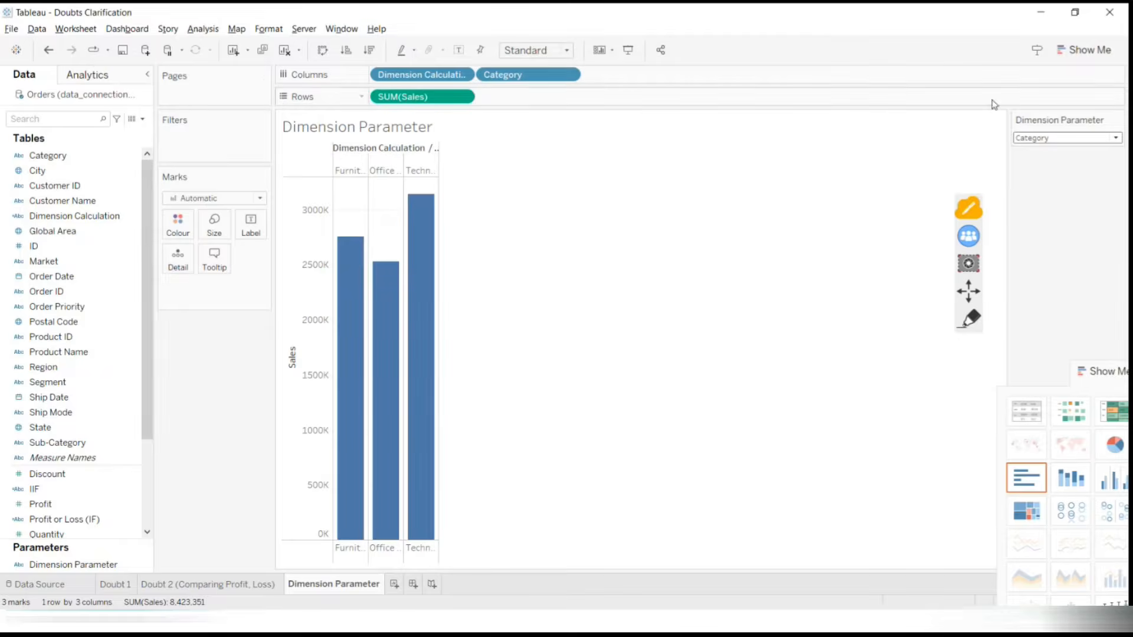
Start a calculated field named IF and begin its formula with IF [Dimension Parameter]
{"action": "left_click", "coordinate": [143, 119]}
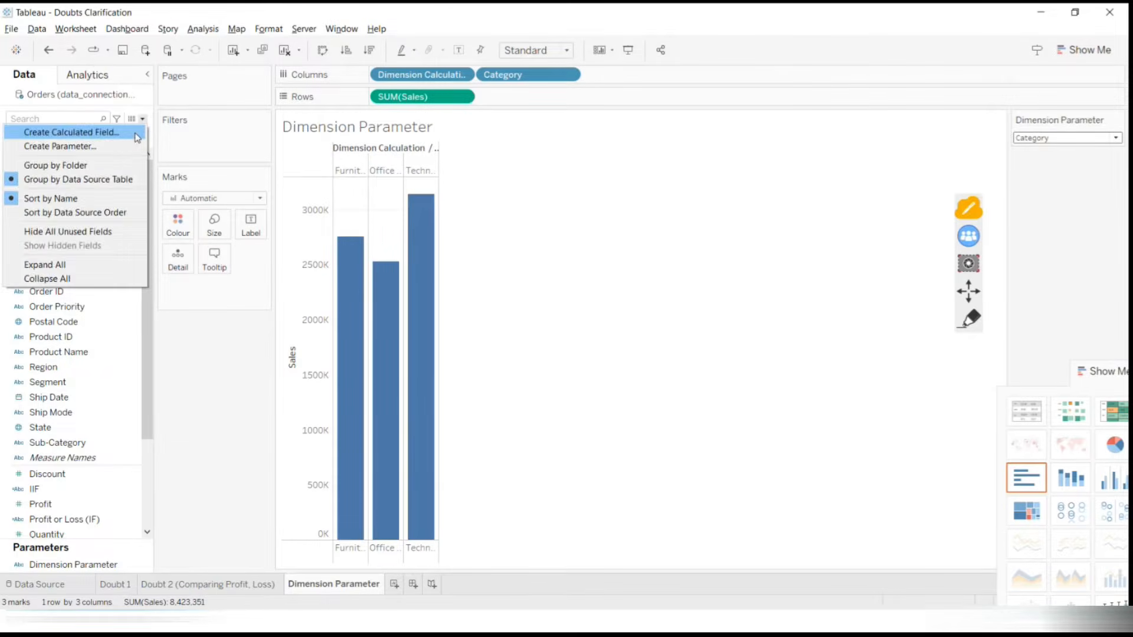
{"action": "left_click", "coordinate": [70, 133]}
{"action": "type", "text": "IF"}
{"action": "key", "text": "Tab"}
{"action": "type", "text": "IF"}
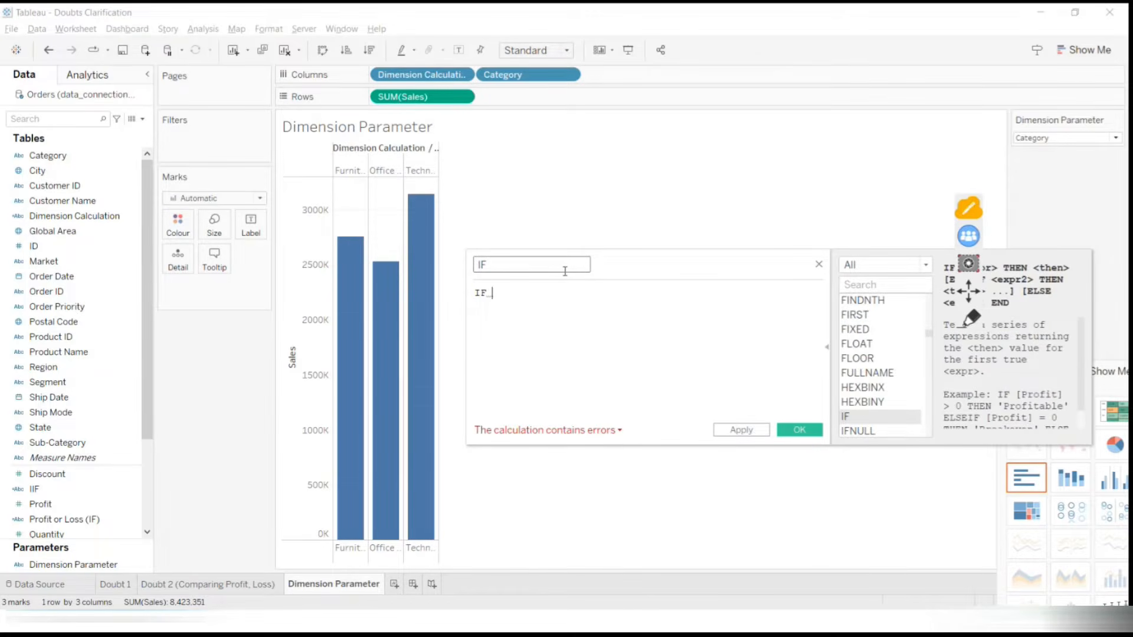
{"action": "type", "text": " Dime"}
{"action": "key", "text": "Return"}
{"action": "key", "text": "BackSpace"}
{"action": "key", "text": "BackSpace"}
{"action": "key", "text": "BackSpace"}
{"action": "key", "text": "BackSpace"}
{"action": "key", "text": "BackSpace"}
{"action": "key", "text": "BackSpace"}
{"action": "key", "text": "BackSpace"}
{"action": "key", "text": "BackSpace"}
{"action": "key", "text": "BackSpace"}
{"action": "key", "text": "BackSpace"}
{"action": "key", "text": "BackSpace"}
{"action": "key", "text": "BackSpace"}
{"action": "key", "text": "BackSpace"}
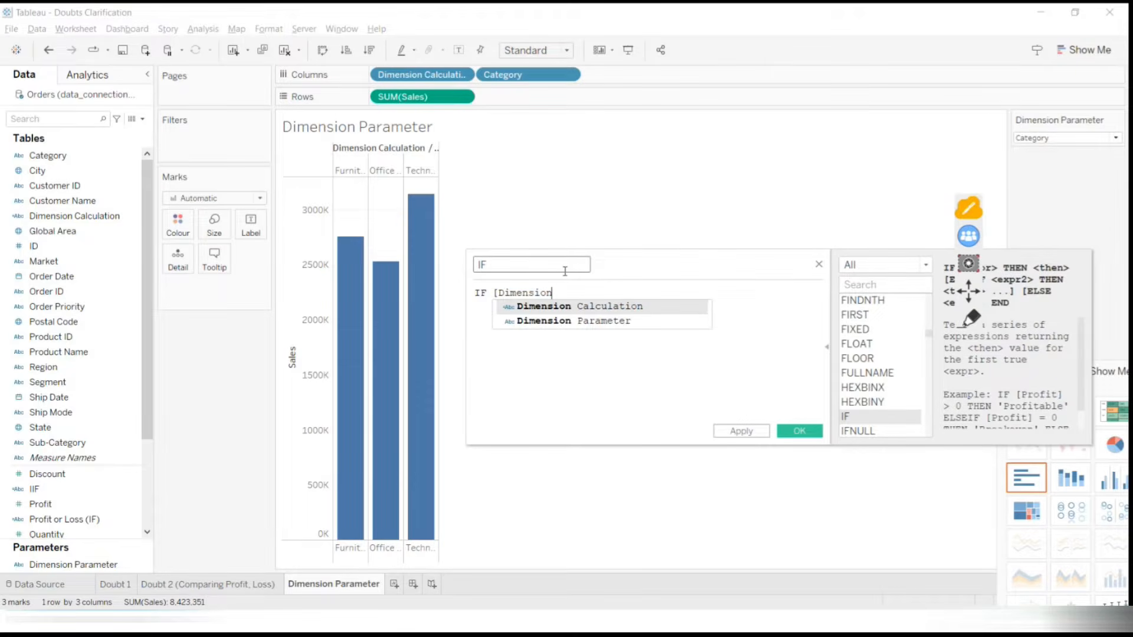
{"action": "key", "text": "Down"}
{"action": "key", "text": "Return"}
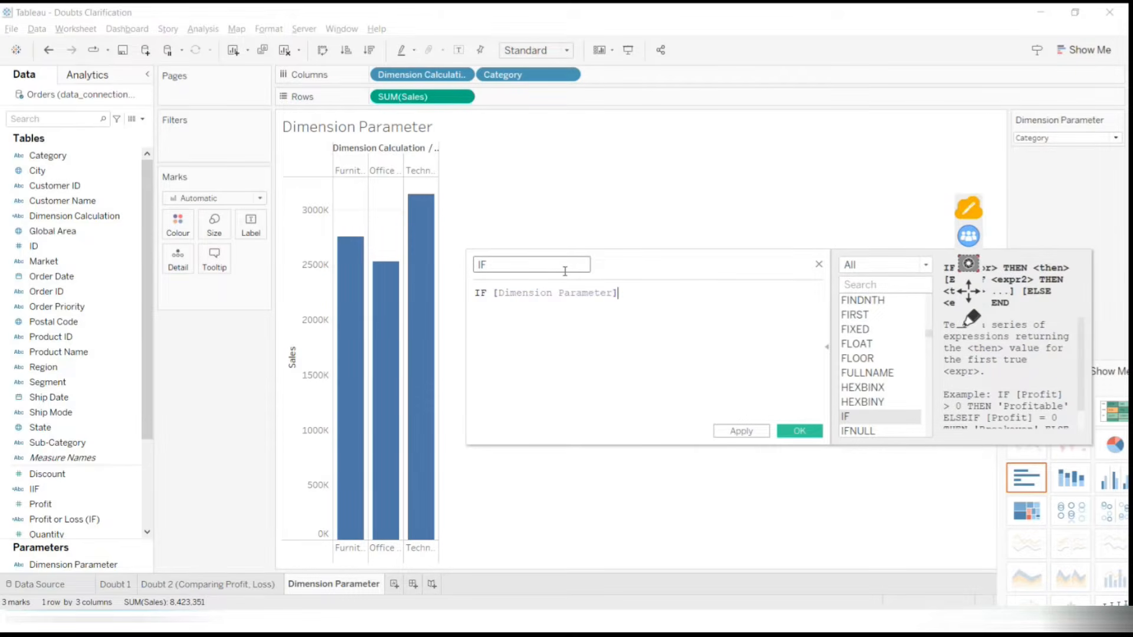
Continue the IF formula with then, [Category] = "Category" on its own line, and a closing END
{"action": "type", "text": "then"}
{"action": "key", "text": "Return"}
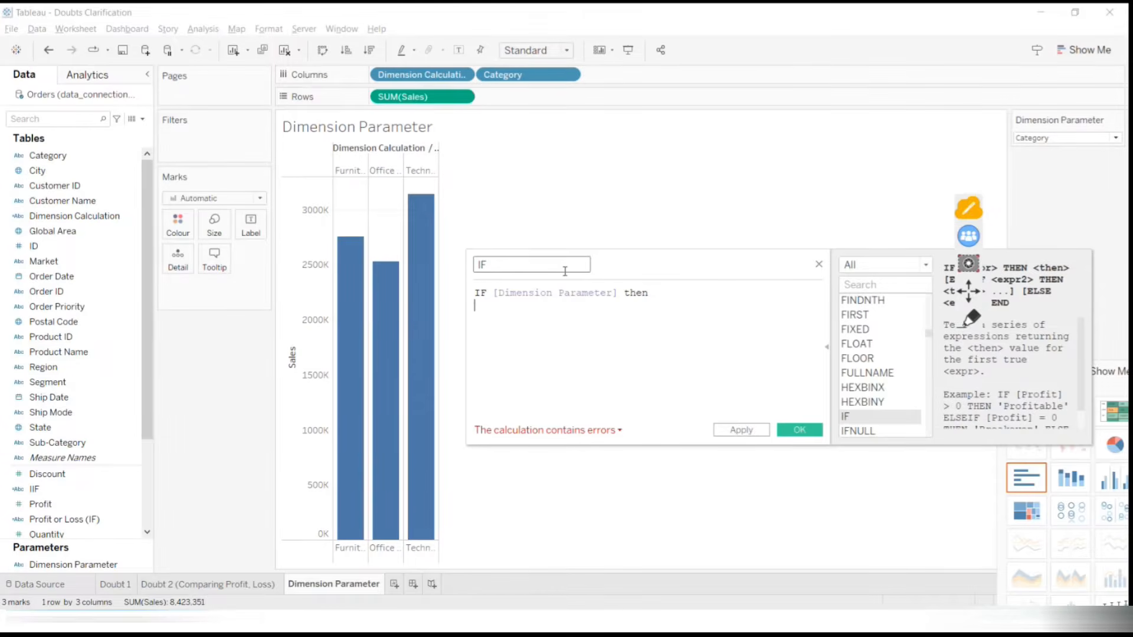
{"action": "type", "text": "[Category]"}
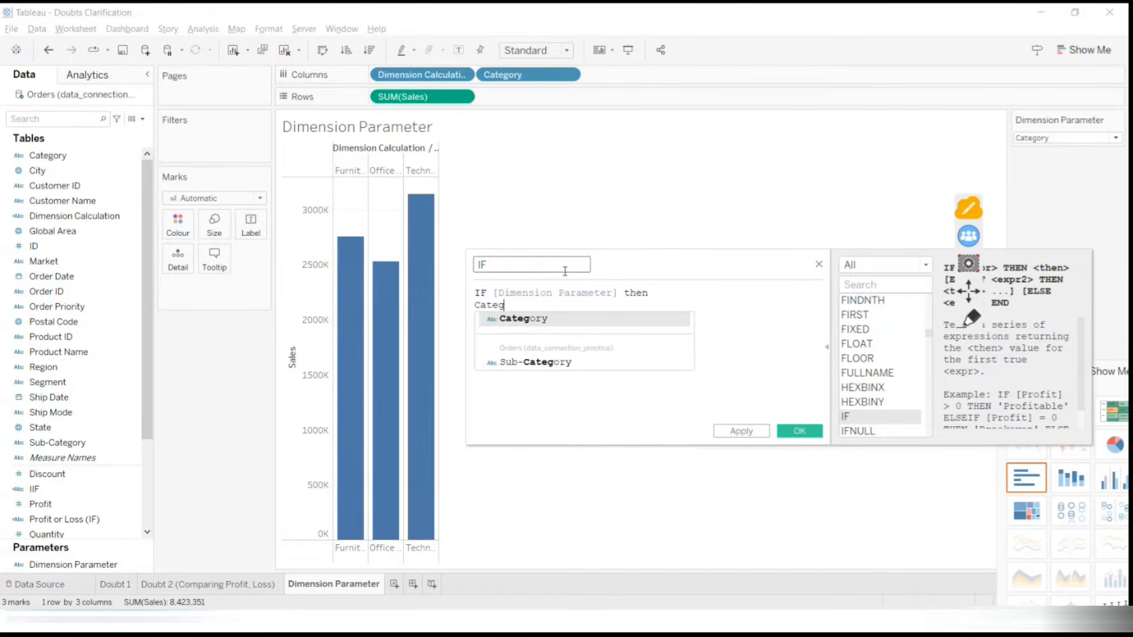
{"action": "type", "text": " = "}
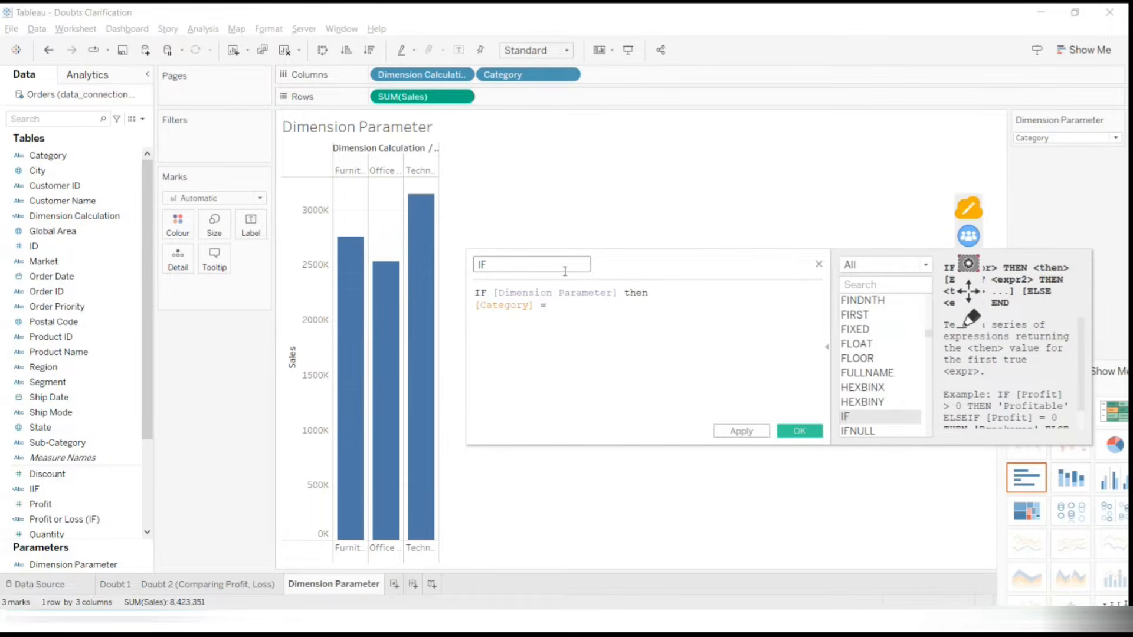
{"action": "type", "text": "\"Category\""}
{"action": "key", "text": "Return"}
{"action": "type", "text": "End"}
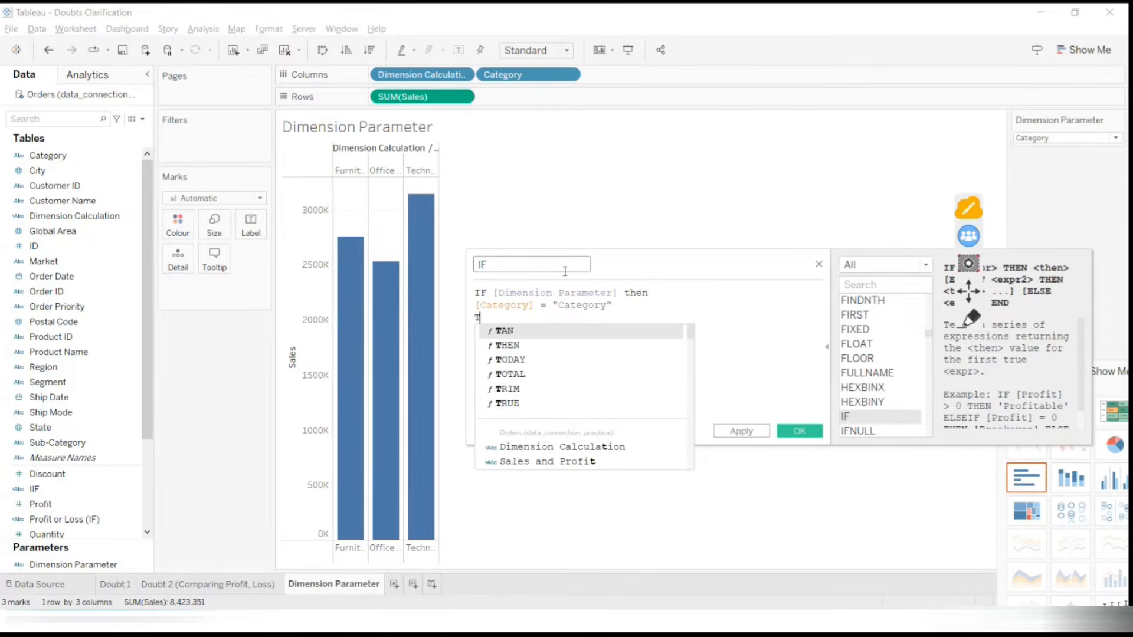
{"action": "key", "text": "Return"}
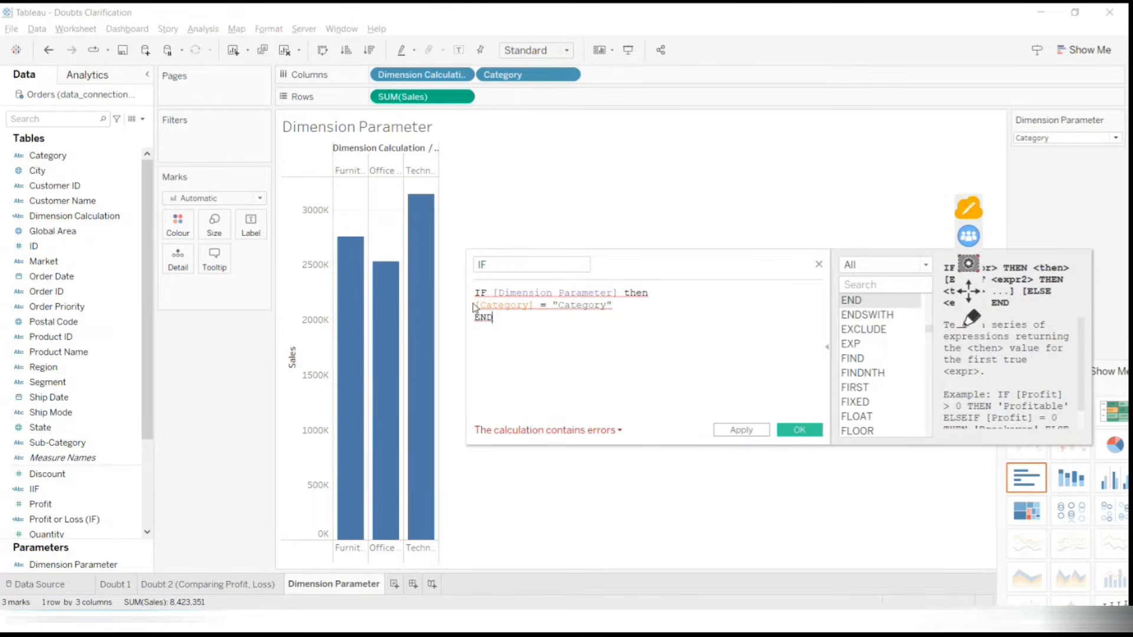
{"action": "mouse_move", "coordinate": [498, 290]}
{"action": "left_click_drag", "start_coordinate": [620, 292], "coordinate": [601, 292]}
{"action": "left_click", "coordinate": [535, 291]}
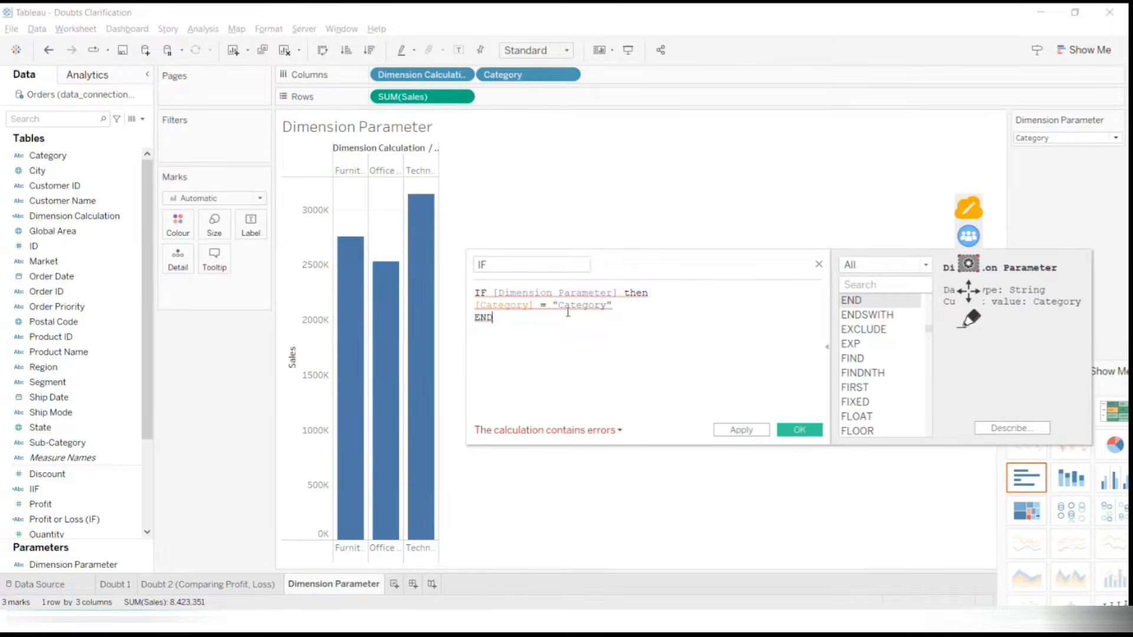
Annotate the screen with a handwritten if (condition) and else structure, with a line under each for its result
{"action": "left_click", "coordinate": [963, 325]}
{"action": "left_click_drag", "start_coordinate": [524, 117], "coordinate": [525, 168]}
{"action": "left_click", "coordinate": [519, 103]}
{"action": "mouse_move", "coordinate": [565, 110]}
{"action": "left_mouse_down"}
{"action": "mouse_move", "coordinate": [540, 192]}
{"action": "mouse_move", "coordinate": [579, 146]}
{"action": "left_mouse_up"}
{"action": "mouse_move", "coordinate": [631, 88]}
{"action": "left_mouse_down"}
{"action": "mouse_move", "coordinate": [640, 169]}
{"action": "mouse_move", "coordinate": [708, 121]}
{"action": "mouse_move", "coordinate": [762, 137]}
{"action": "mouse_move", "coordinate": [797, 118]}
{"action": "mouse_move", "coordinate": [804, 98]}
{"action": "mouse_move", "coordinate": [865, 119]}
{"action": "mouse_move", "coordinate": [893, 80]}
{"action": "mouse_move", "coordinate": [886, 144]}
{"action": "left_mouse_up"}
{"action": "left_click_drag", "start_coordinate": [532, 247], "coordinate": [774, 217]}
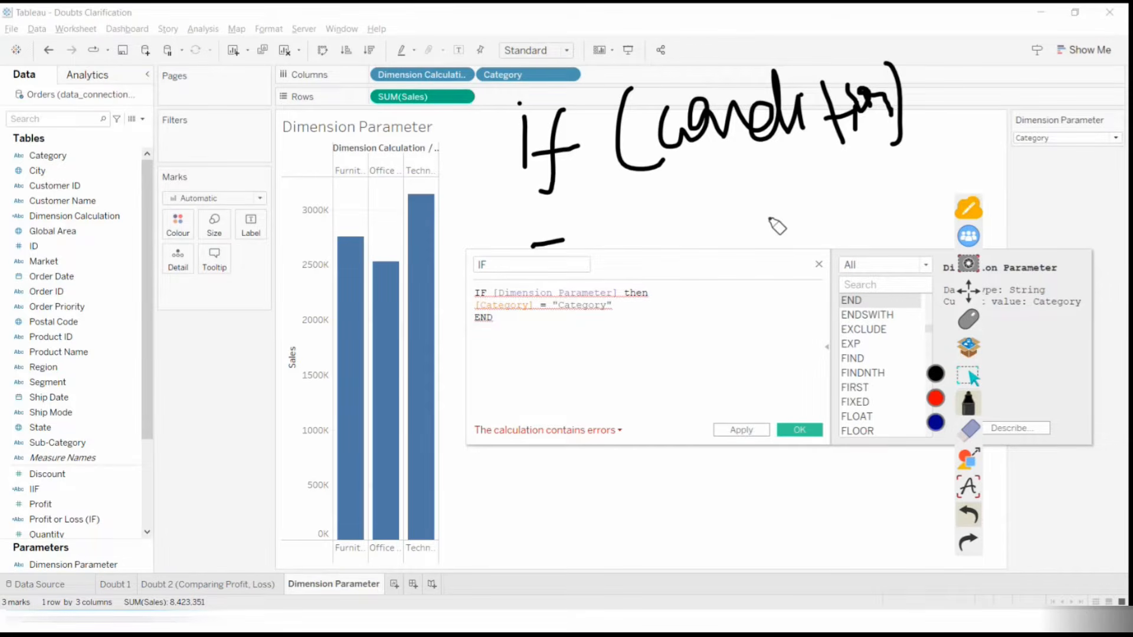
{"action": "mouse_move", "coordinate": [576, 312]}
{"action": "left_mouse_down"}
{"action": "mouse_move", "coordinate": [580, 341]}
{"action": "mouse_move", "coordinate": [609, 297]}
{"action": "mouse_move", "coordinate": [608, 347]}
{"action": "left_mouse_up"}
{"action": "mouse_move", "coordinate": [651, 309]}
{"action": "left_mouse_down"}
{"action": "mouse_move", "coordinate": [646, 338]}
{"action": "mouse_move", "coordinate": [715, 331]}
{"action": "left_mouse_up"}
{"action": "left_click_drag", "start_coordinate": [543, 444], "coordinate": [894, 386]}
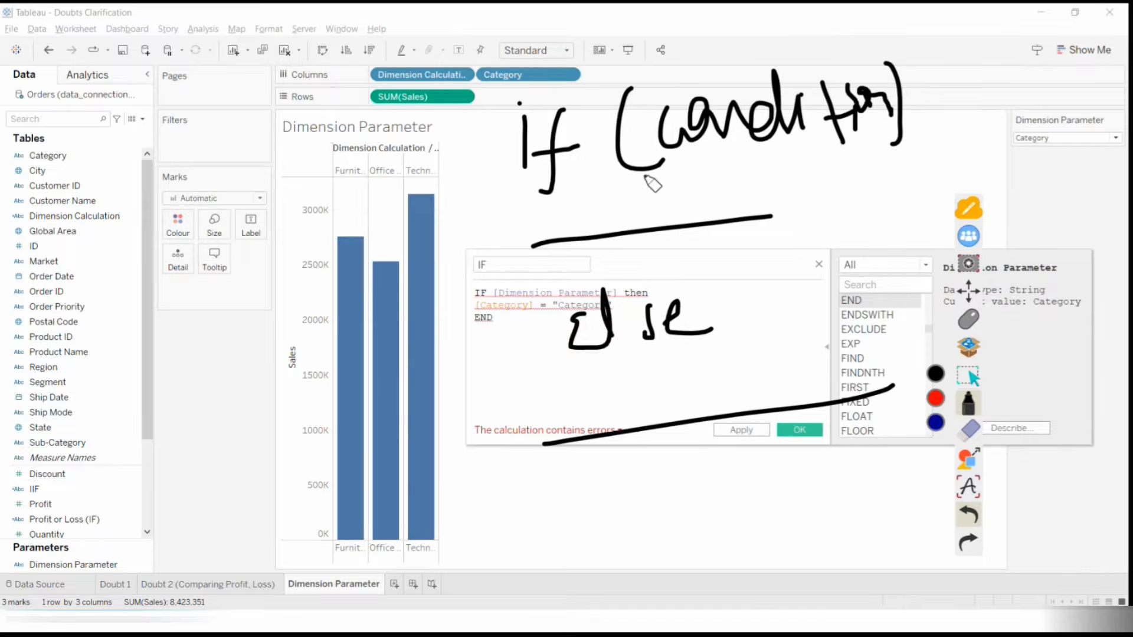
Underline the handwritten condition and draw arrows from the if and else branches to the labels True and False
{"action": "left_click_drag", "start_coordinate": [669, 171], "coordinate": [939, 126]}
{"action": "mouse_move", "coordinate": [530, 250]}
{"action": "left_mouse_down"}
{"action": "mouse_move", "coordinate": [536, 260]}
{"action": "mouse_move", "coordinate": [873, 242]}
{"action": "left_mouse_up"}
{"action": "mouse_move", "coordinate": [875, 207]}
{"action": "left_mouse_down"}
{"action": "mouse_move", "coordinate": [890, 154]}
{"action": "mouse_move", "coordinate": [387, 23]}
{"action": "mouse_move", "coordinate": [413, 56]}
{"action": "left_mouse_up"}
{"action": "left_click_drag", "start_coordinate": [182, 128], "coordinate": [204, 211]}
{"action": "left_click_drag", "start_coordinate": [136, 131], "coordinate": [241, 109]}
{"action": "mouse_move", "coordinate": [231, 158]}
{"action": "left_mouse_down"}
{"action": "mouse_move", "coordinate": [307, 138]}
{"action": "mouse_move", "coordinate": [384, 142]}
{"action": "left_mouse_up"}
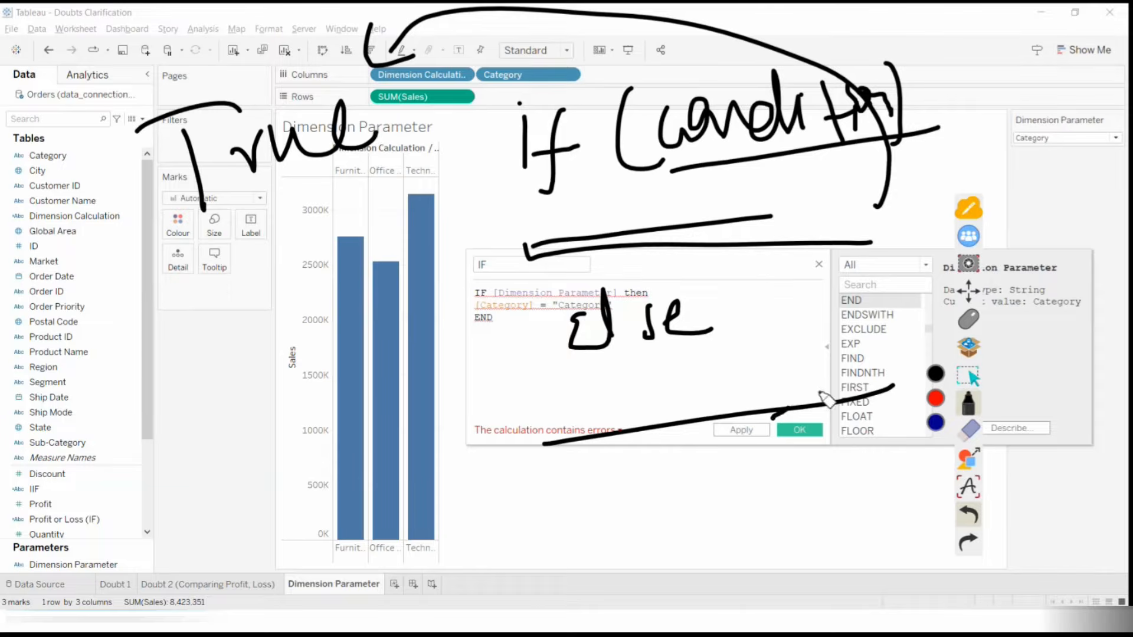
{"action": "left_click_drag", "start_coordinate": [774, 413], "coordinate": [378, 298]}
{"action": "left_click_drag", "start_coordinate": [354, 236], "coordinate": [390, 304]}
{"action": "left_click_drag", "start_coordinate": [140, 277], "coordinate": [135, 353]}
{"action": "mouse_move", "coordinate": [123, 301]}
{"action": "left_mouse_down"}
{"action": "mouse_move", "coordinate": [177, 316]}
{"action": "mouse_move", "coordinate": [222, 268]}
{"action": "mouse_move", "coordinate": [306, 282]}
{"action": "left_mouse_up"}
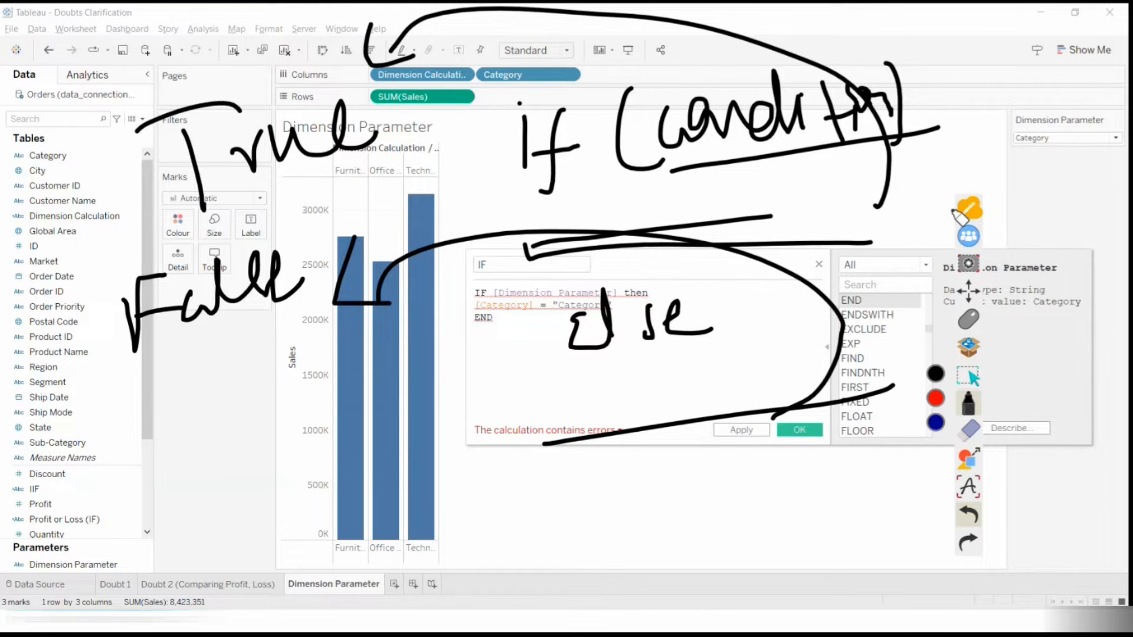
Erase the handwritten annotations and close the IF calculation without saving it
{"action": "left_click", "coordinate": [963, 322]}
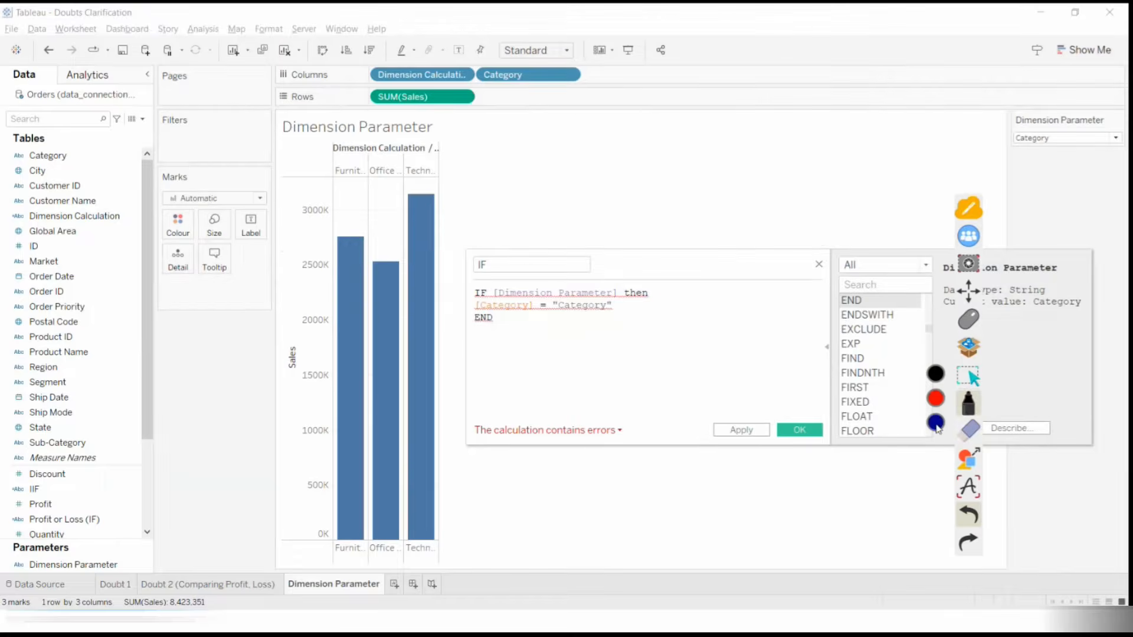
{"action": "left_click_drag", "start_coordinate": [668, 333], "coordinate": [455, 279]}
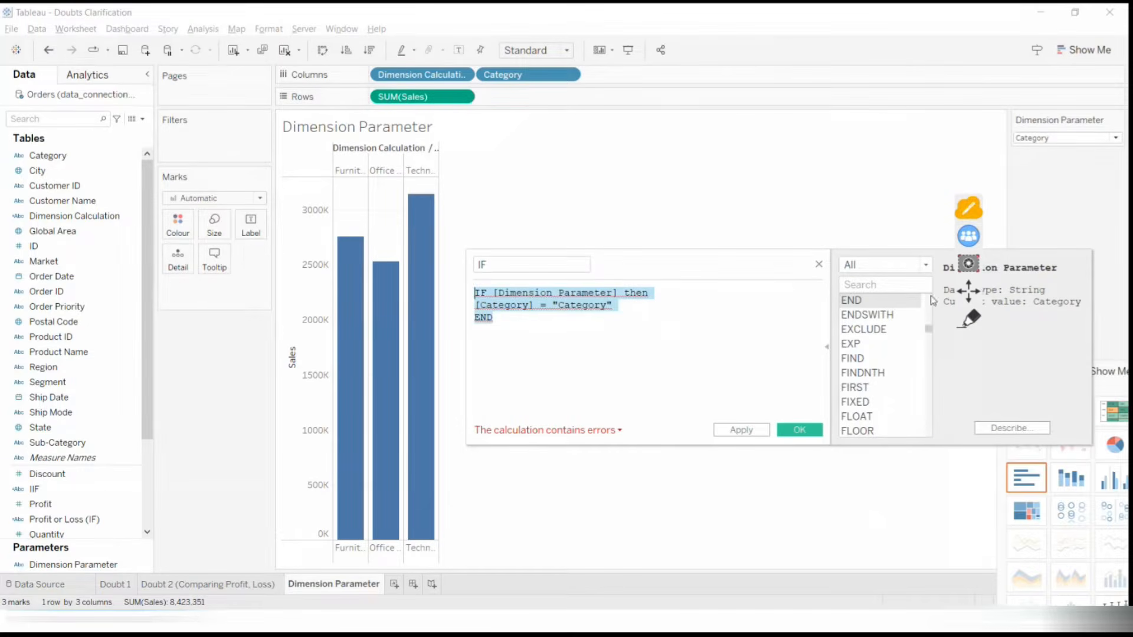
{"action": "left_click", "coordinate": [819, 264]}
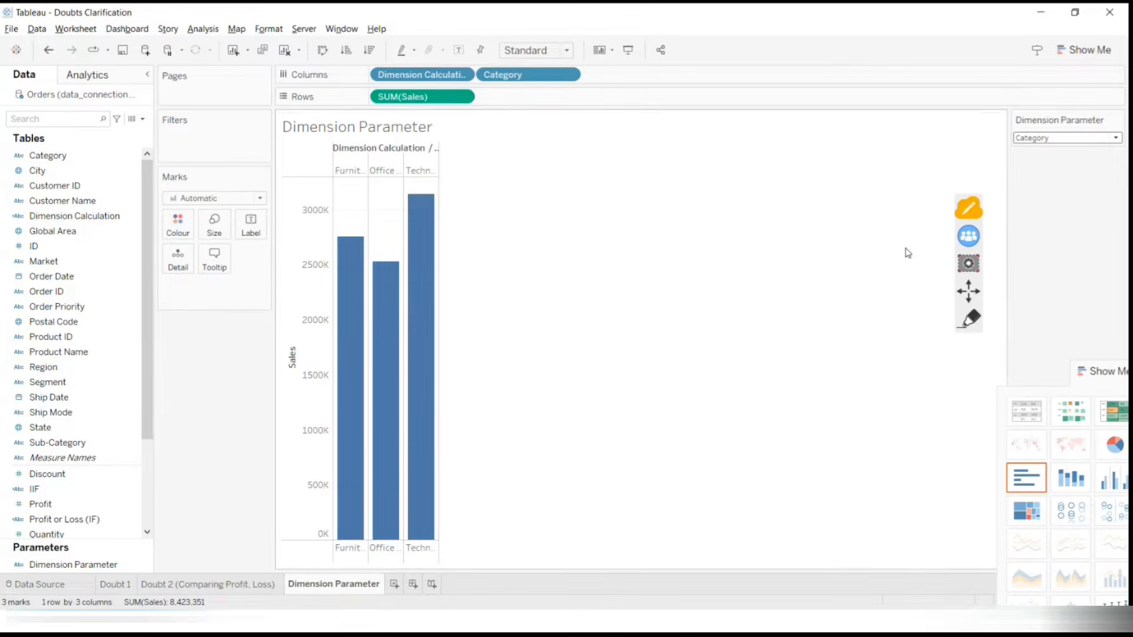
Switch the Dimension Parameter control to Ship Mode and another dimension, and return it to Category
{"action": "left_click", "coordinate": [1109, 138]}
{"action": "left_click", "coordinate": [1094, 162]}
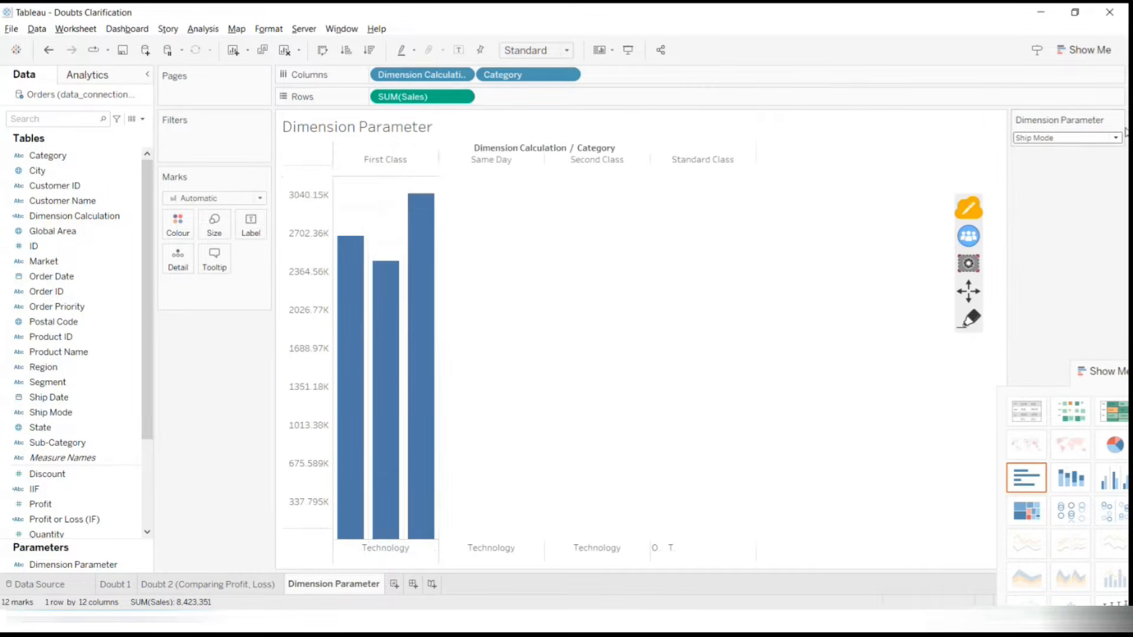
{"action": "left_click", "coordinate": [1117, 138]}
{"action": "left_click", "coordinate": [1092, 187]}
{"action": "left_click", "coordinate": [1116, 138]}
{"action": "left_click", "coordinate": [1109, 151]}
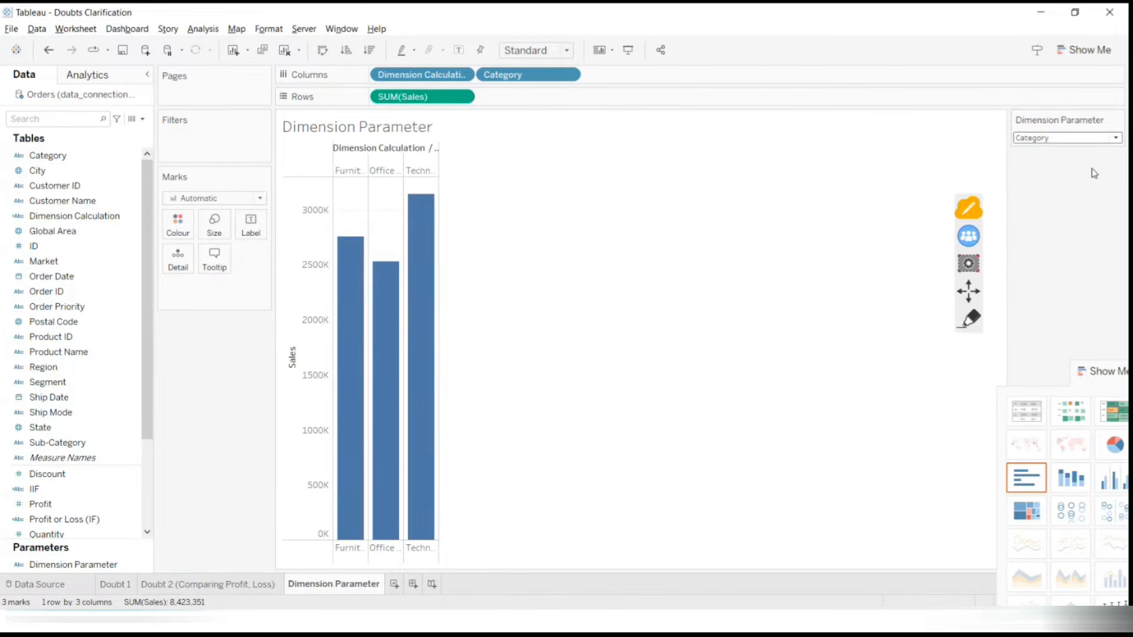
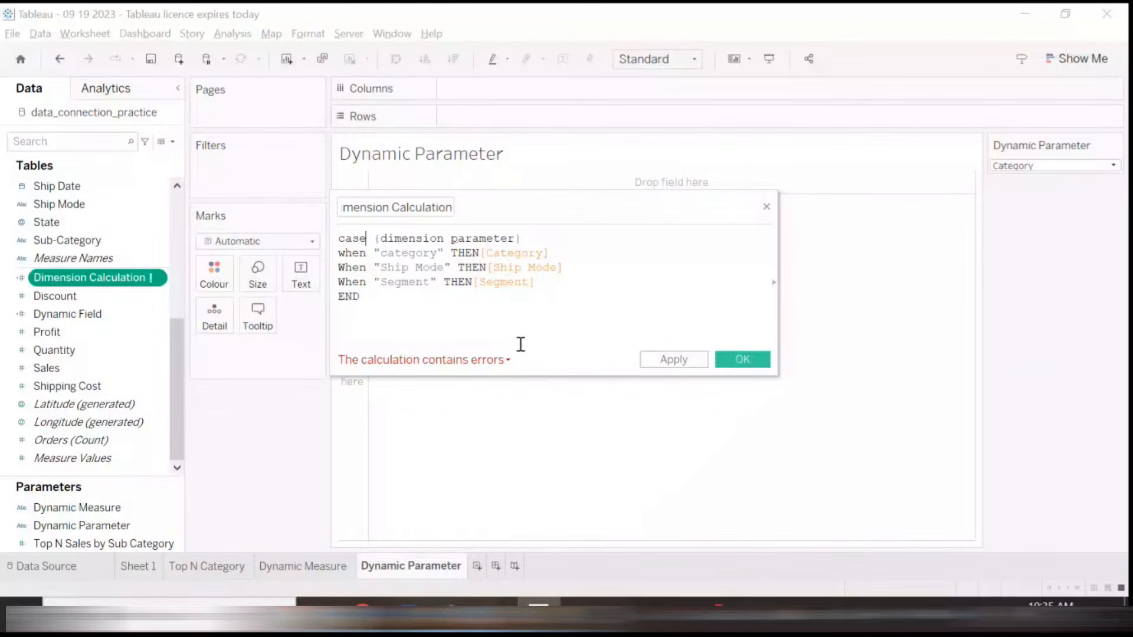
Check the full name of the open Dimension Calculation from its beginning
{"action": "left_click", "coordinate": [386, 207]}
{"action": "key", "text": "Left"}
{"action": "key", "text": "Left"}
{"action": "key", "text": "Left"}
{"action": "key", "text": "Left"}
{"action": "key", "text": "Left"}
{"action": "key", "text": "Left"}
{"action": "key", "text": "Left"}
{"action": "key", "text": "Left"}
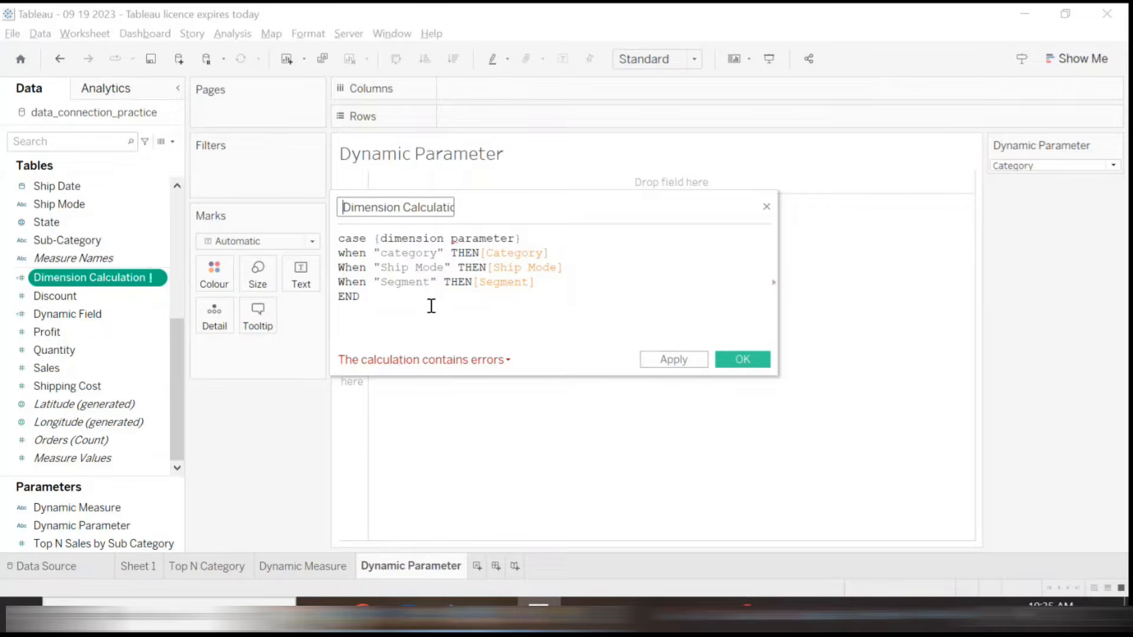
Remove the opening case {dimension parameter} text from the Dimension Calculation formula
{"action": "left_click", "coordinate": [387, 267]}
{"action": "key", "text": "Up"}
{"action": "key", "text": "Up"}
{"action": "key", "text": "Left"}
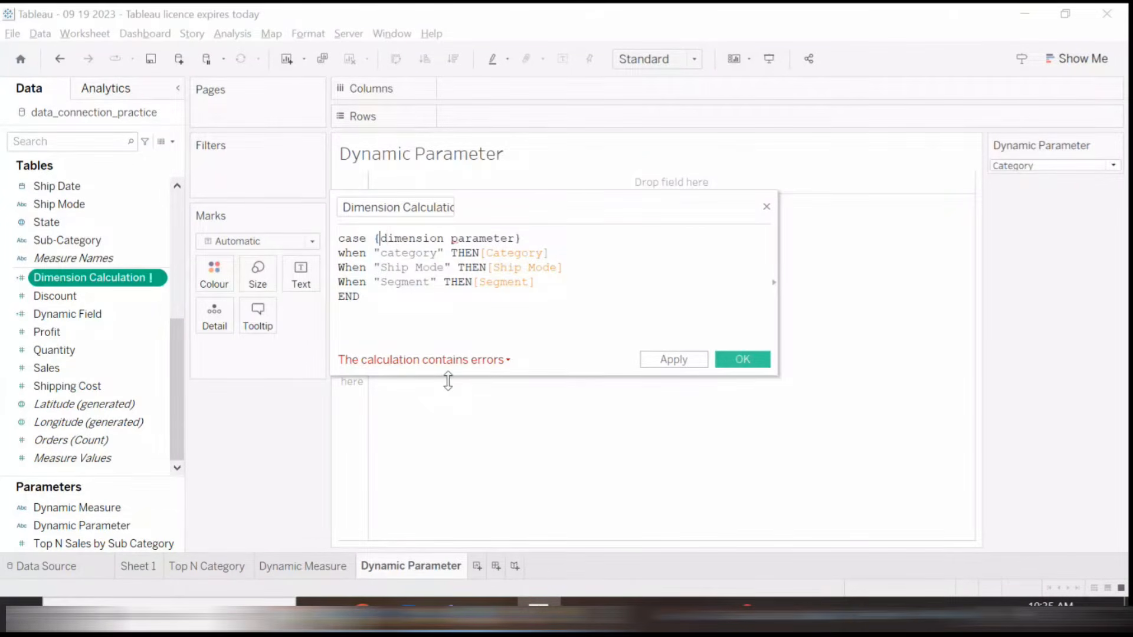
{"action": "key", "text": "BackSpace"}
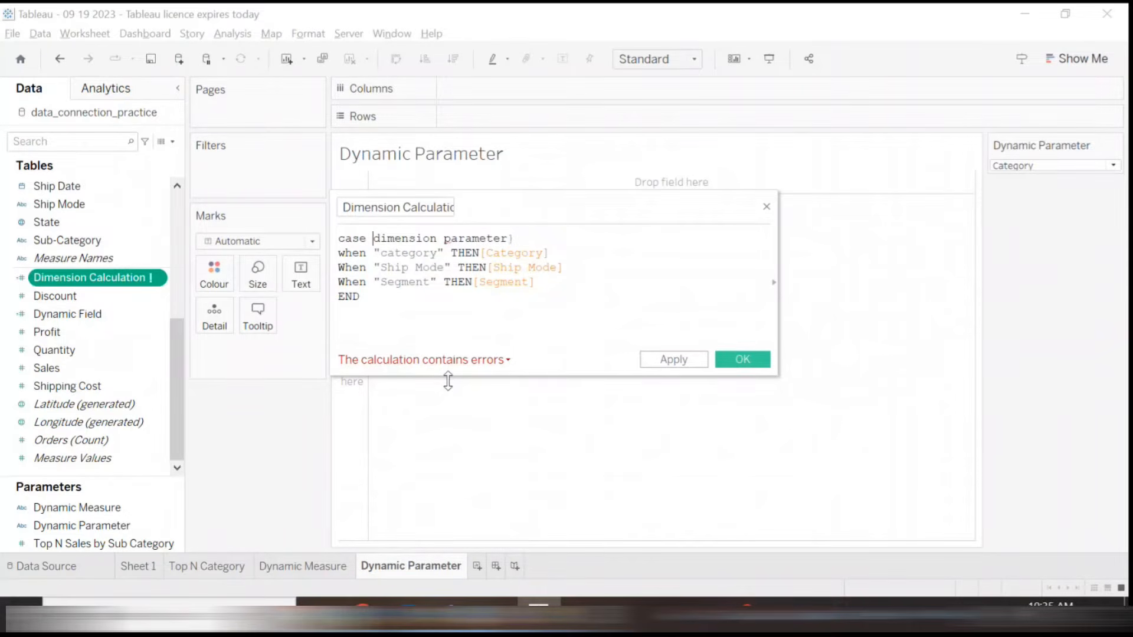
{"action": "key", "text": "ctrl+shift+Right"}
{"action": "key", "text": "ctrl+shift+Right"}
{"action": "key", "text": "ctrl+shift+Right"}
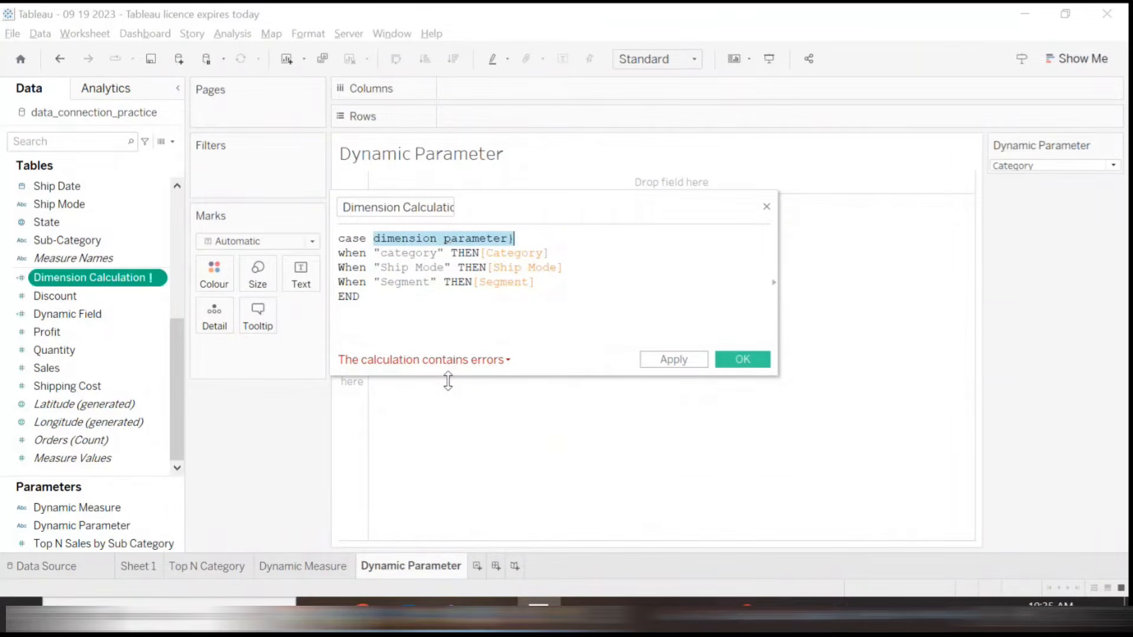
{"action": "key", "text": "BackSpace"}
{"action": "key", "text": "BackSpace"}
{"action": "key", "text": "BackSpace"}
{"action": "key", "text": "BackSpace"}
{"action": "key", "text": "BackSpace"}
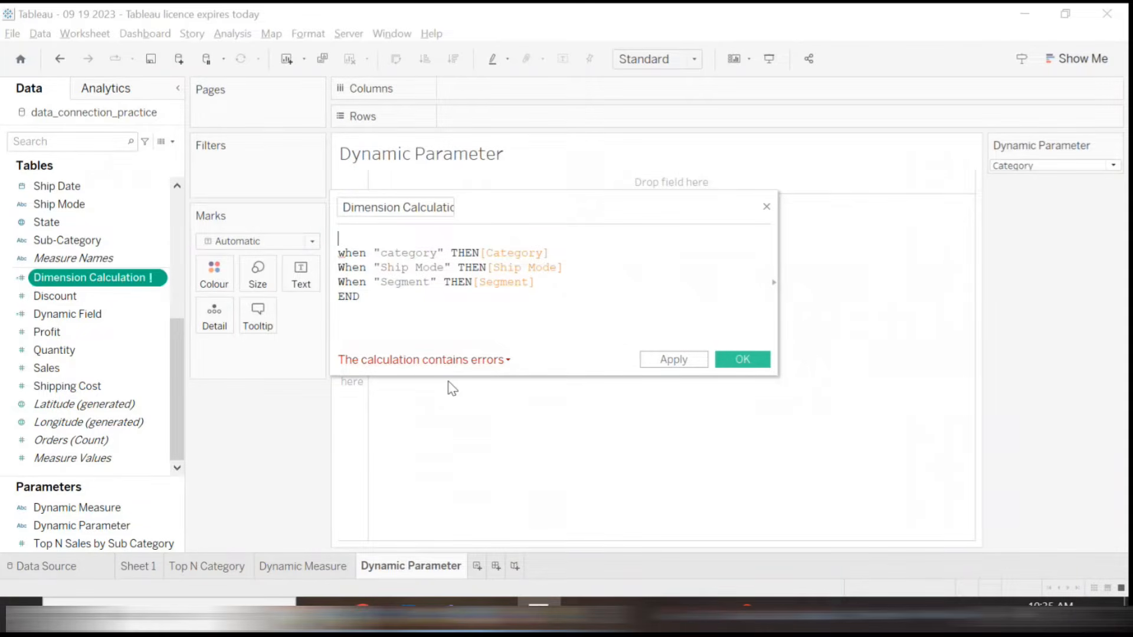
Enter CASE [Dynamic Parameter] as the first line of the Dimension Calculation formula and save the calculation
{"action": "type", "text": "CASE dy"}
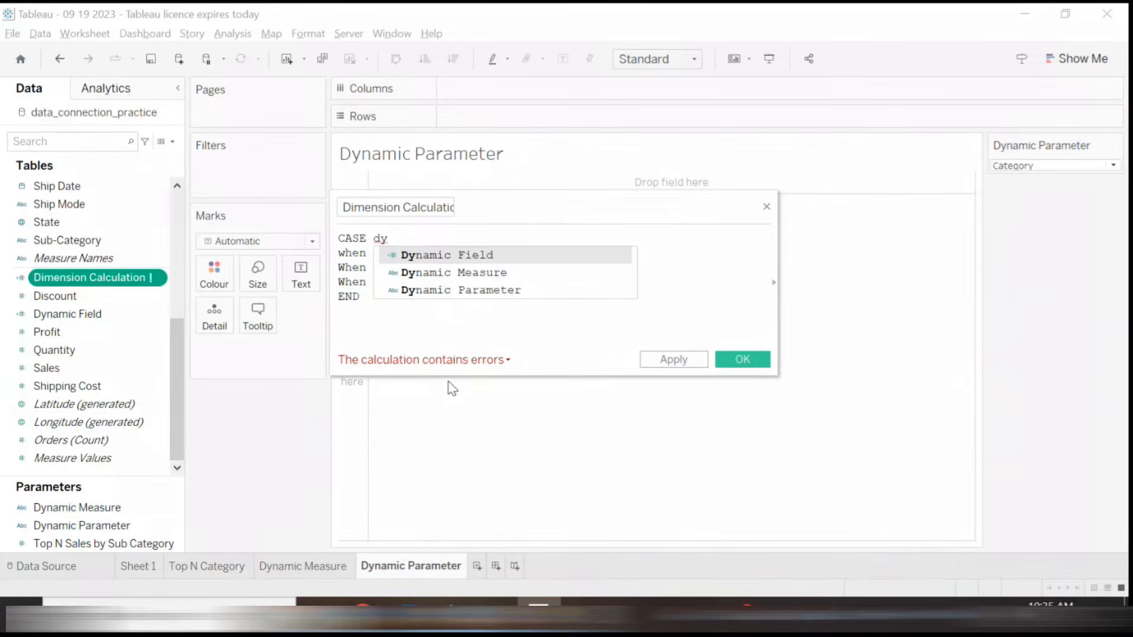
{"action": "key", "text": "Down"}
{"action": "key", "text": "Down"}
{"action": "key", "text": "Return"}
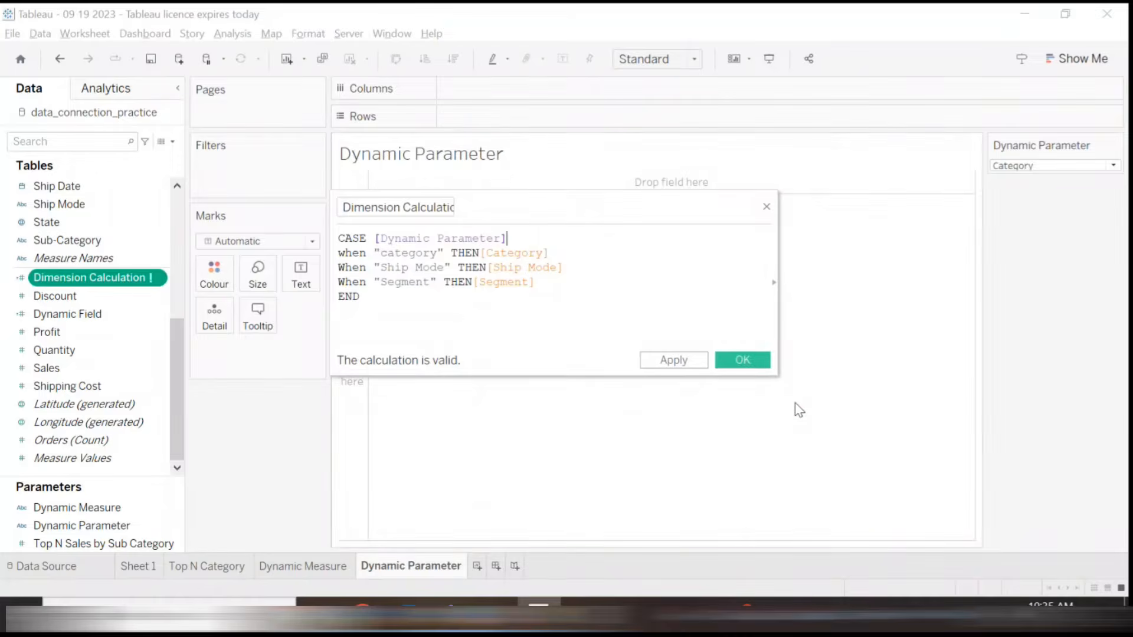
{"action": "left_click", "coordinate": [747, 361]}
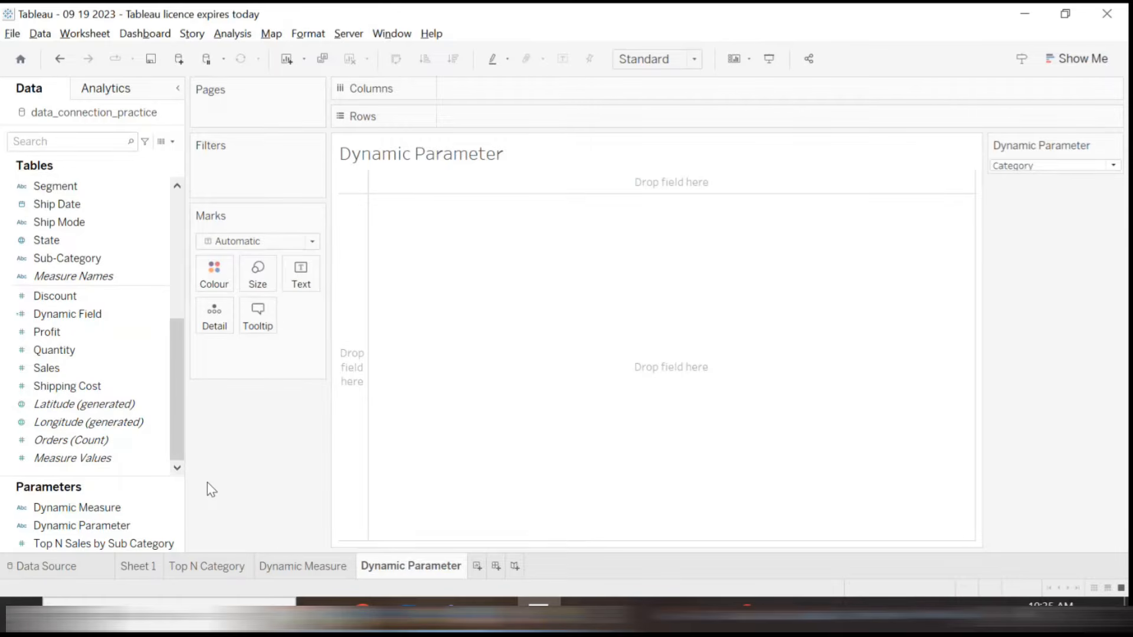
Place Dynamic Field on Columns in the Dynamic Parameter sheet, and remove it from the view
{"action": "left_click", "coordinate": [88, 510]}
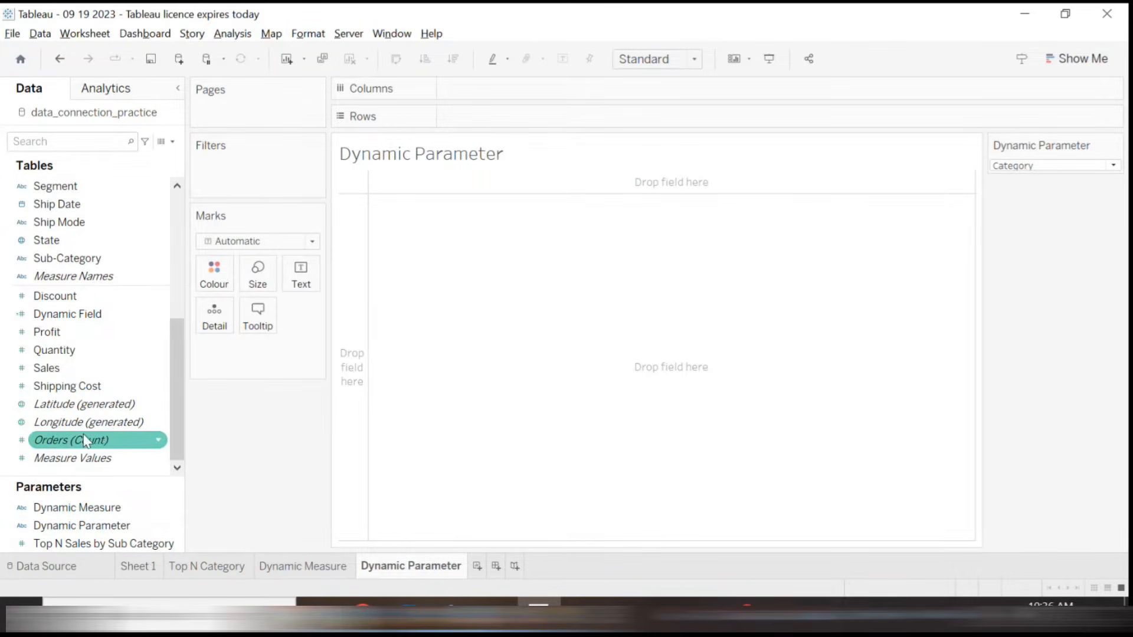
{"action": "left_click_drag", "start_coordinate": [83, 319], "coordinate": [503, 92]}
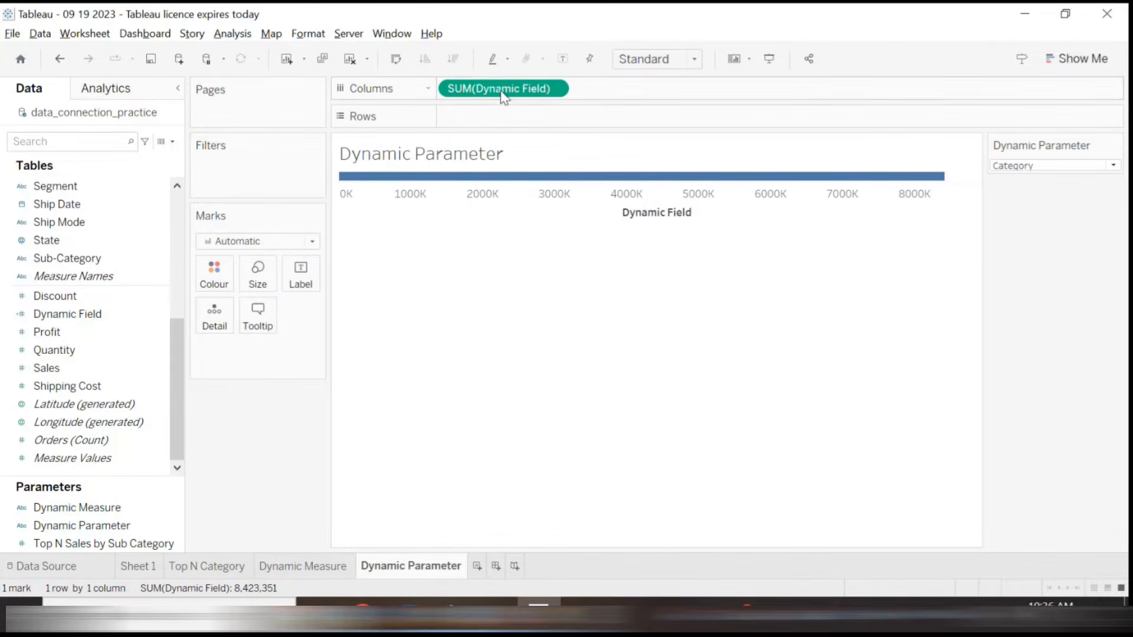
{"action": "left_click_drag", "start_coordinate": [506, 95], "coordinate": [102, 369]}
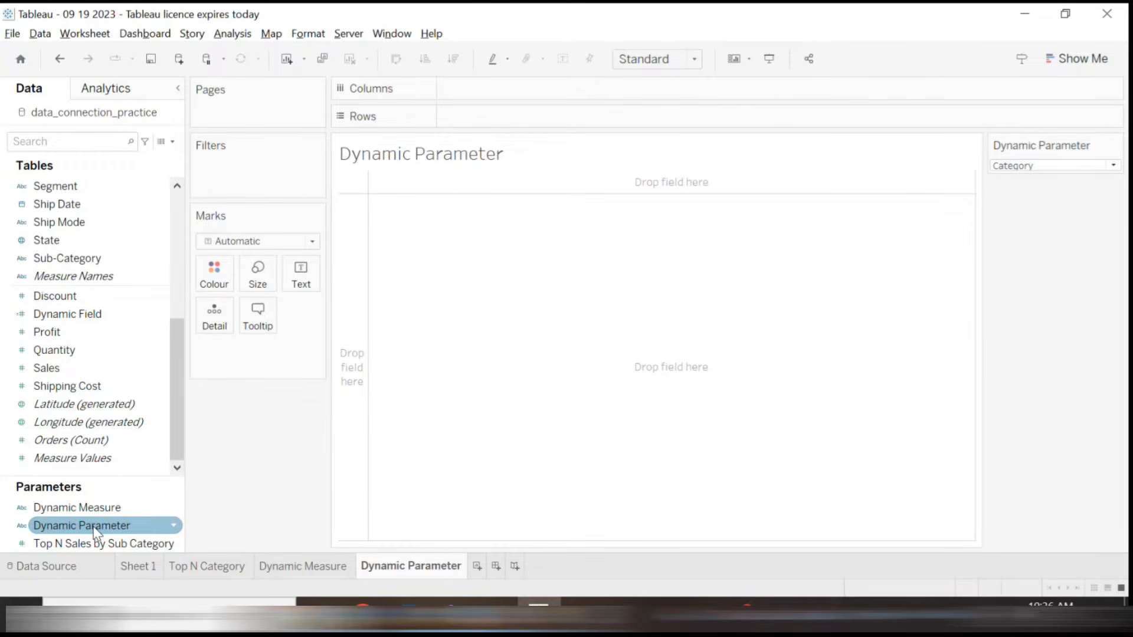
Check the values offered by the Dynamic Parameter control, keep Category, and inspect the Dynamic Parameter and Dynamic Measure entries
{"action": "left_click", "coordinate": [1114, 166]}
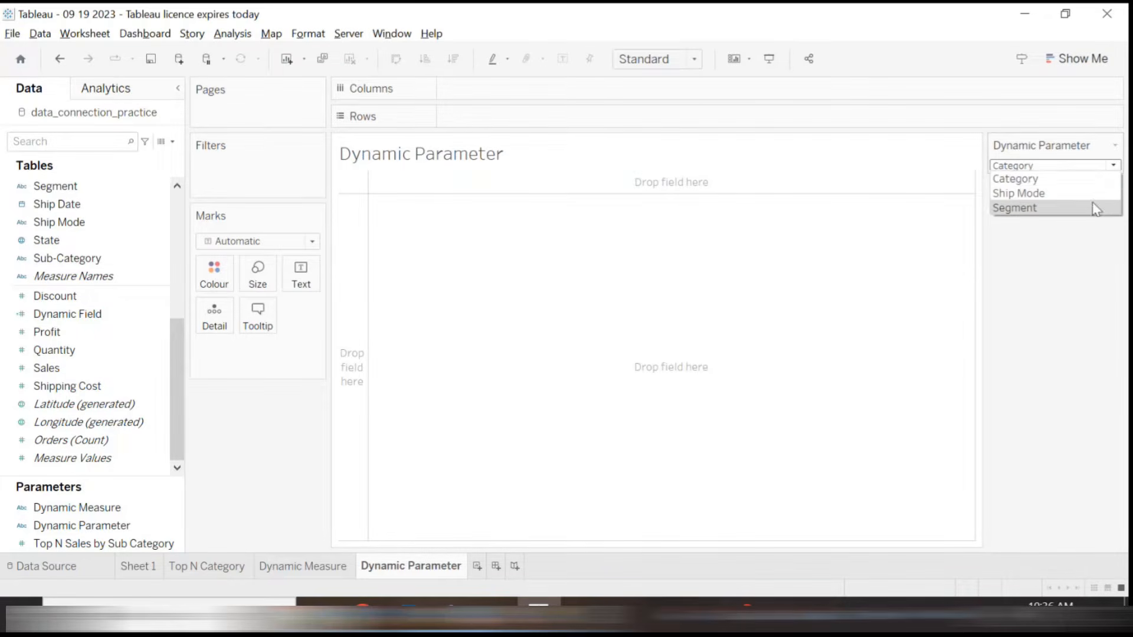
{"action": "left_click", "coordinate": [1091, 178]}
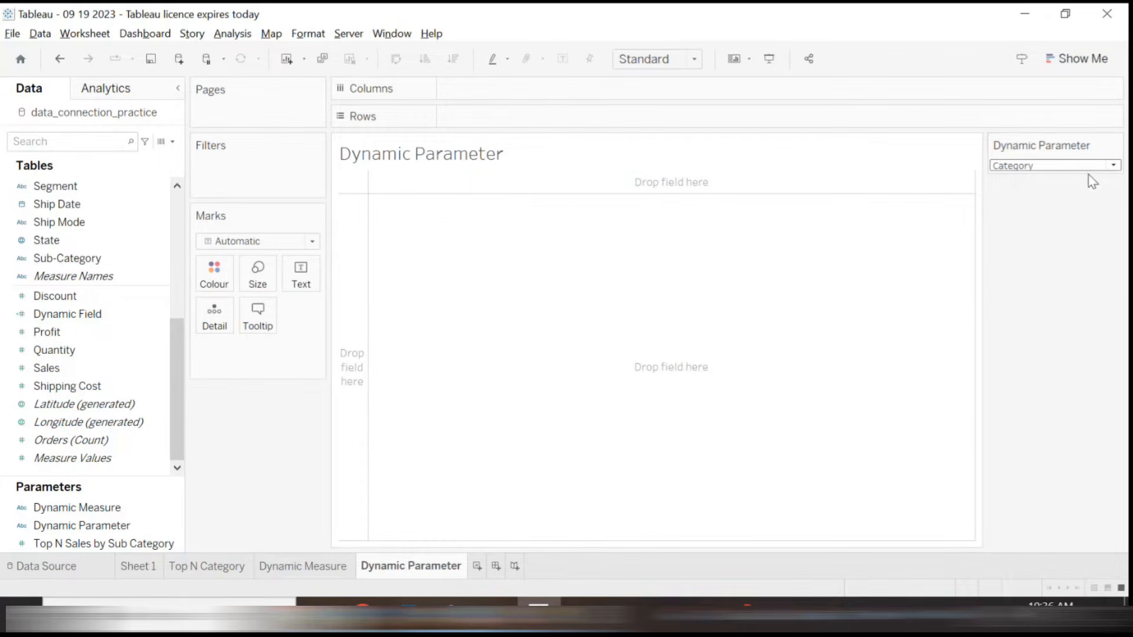
{"action": "left_click", "coordinate": [81, 526]}
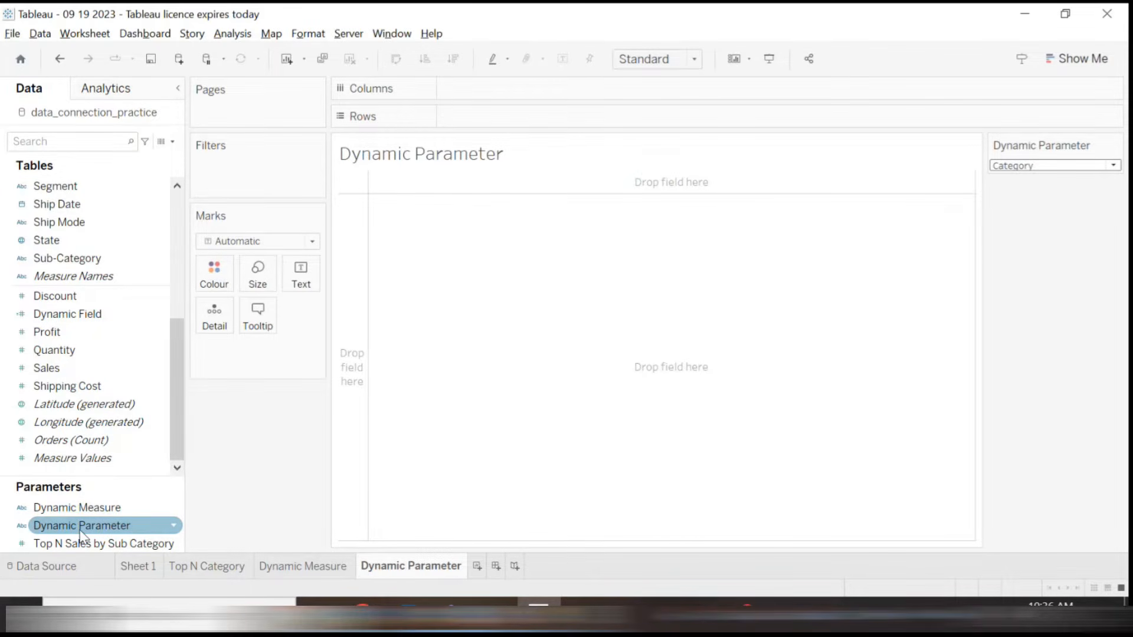
{"action": "left_click", "coordinate": [68, 511]}
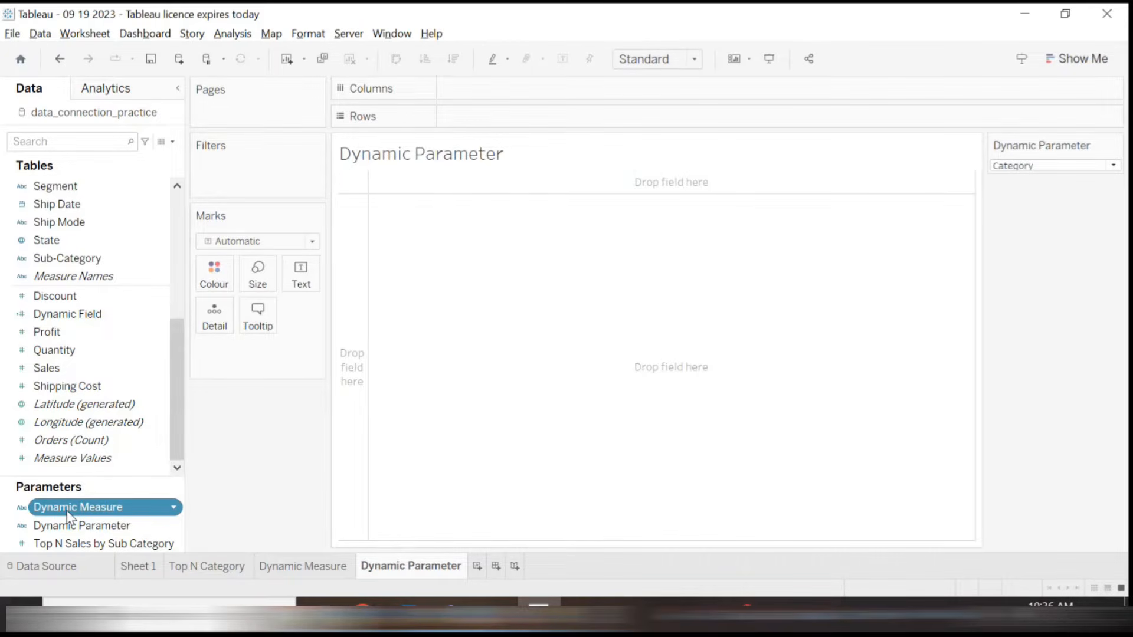
Show the Dynamic Measure parameter control on the Dynamic Parameter sheet, and review the parameter's data type and allowable values
{"action": "right_click", "coordinate": [67, 512]}
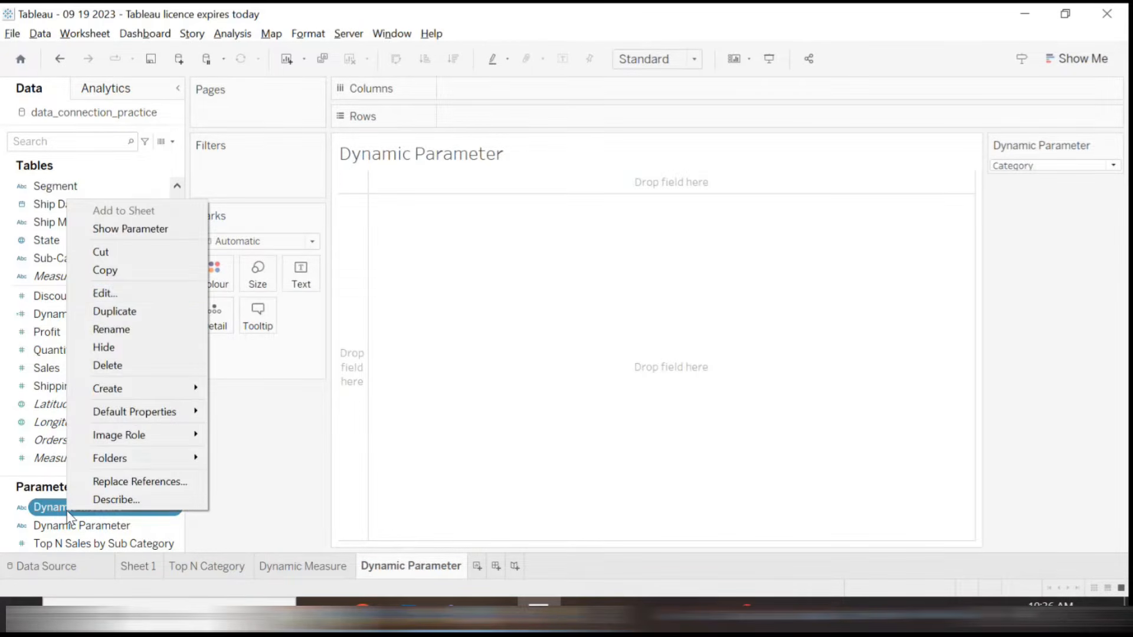
{"action": "left_click", "coordinate": [133, 230]}
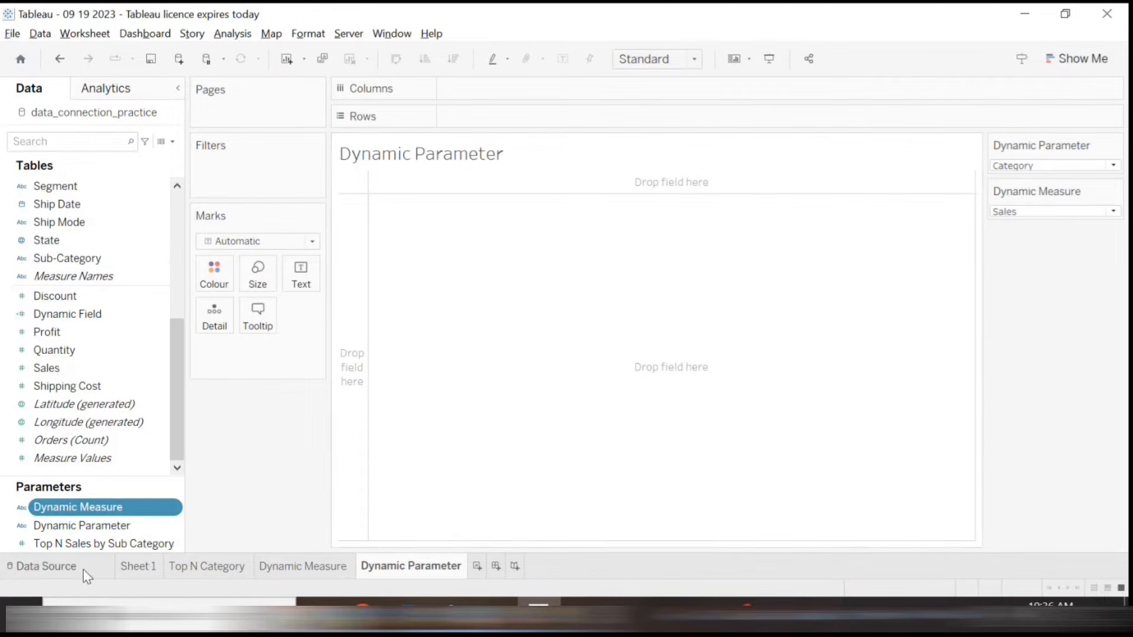
{"action": "right_click", "coordinate": [80, 507]}
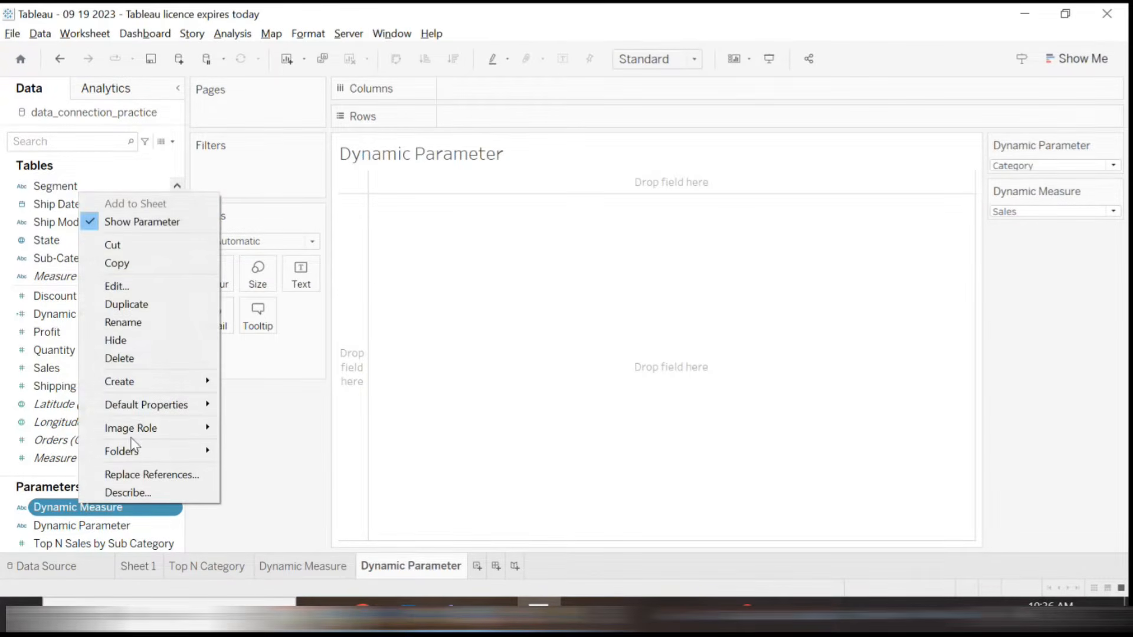
{"action": "left_click", "coordinate": [126, 287]}
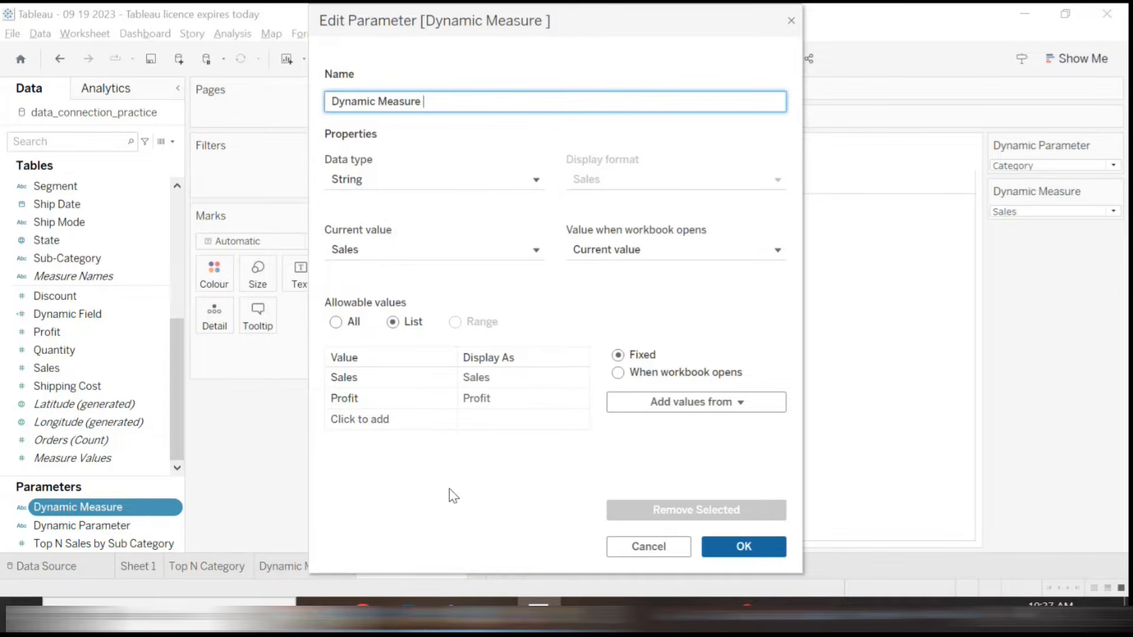
{"action": "left_click", "coordinate": [745, 548]}
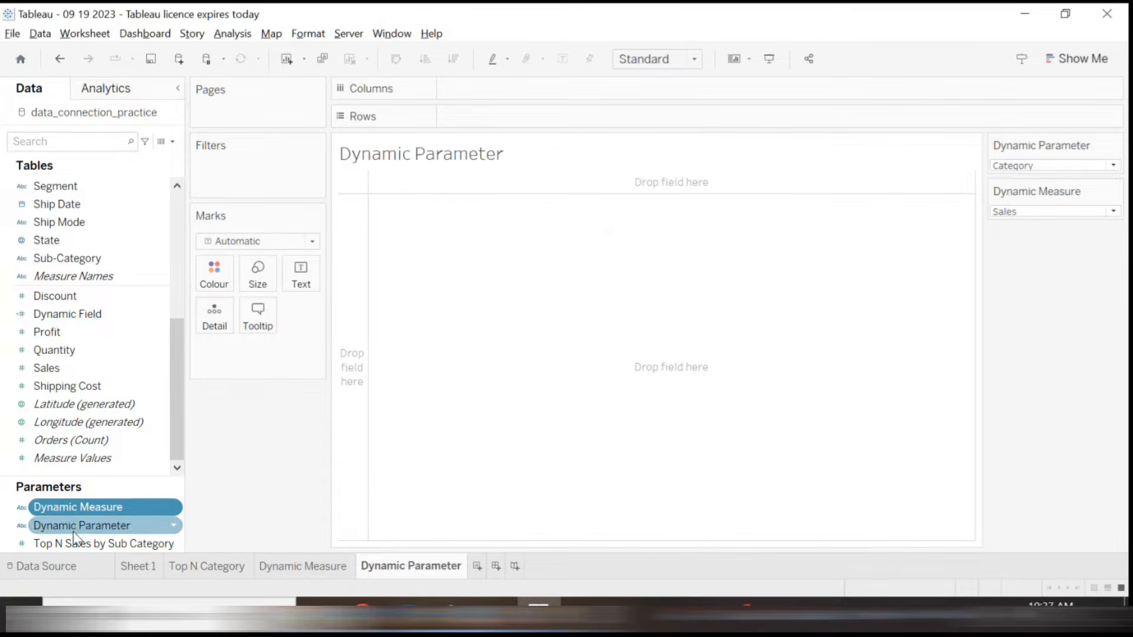
Examine the CASE formula of the Dynamic Field calculation and how it refers to the Dynamic Measure parameter
{"action": "left_click", "coordinate": [70, 529]}
{"action": "right_click", "coordinate": [71, 531]}
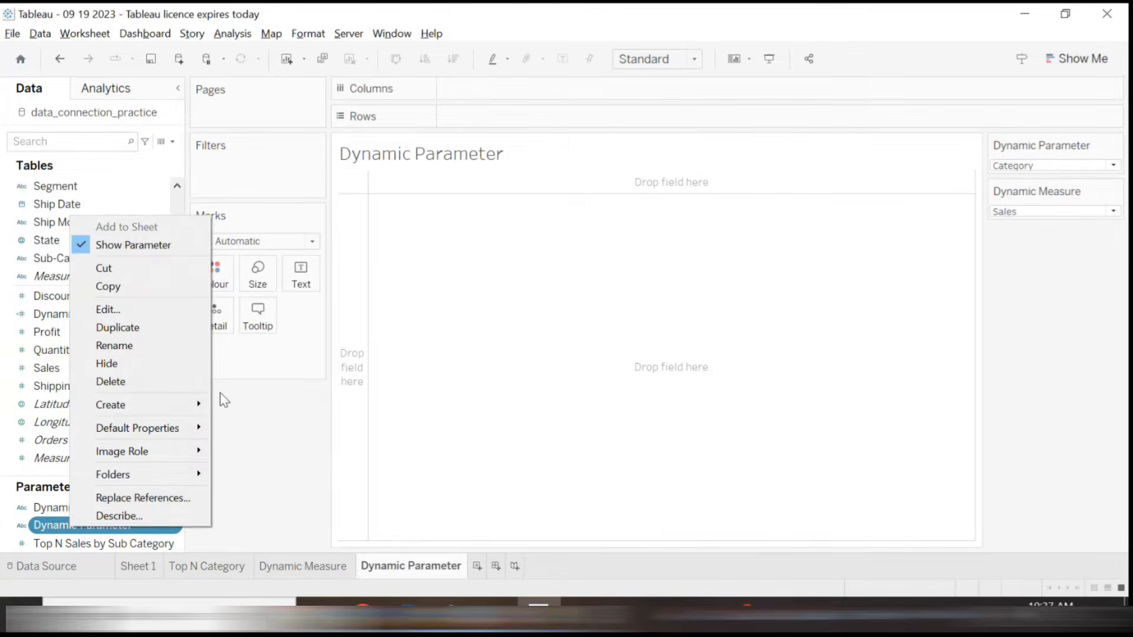
{"action": "left_click", "coordinate": [233, 407]}
{"action": "left_click", "coordinate": [75, 314]}
{"action": "left_click", "coordinate": [75, 312]}
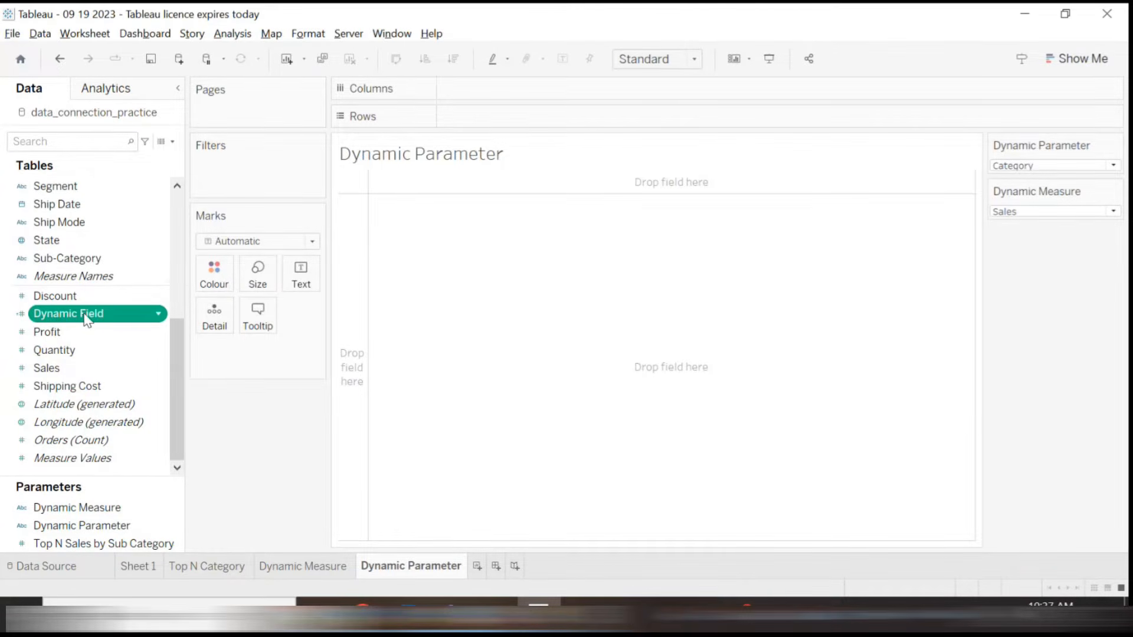
{"action": "right_click", "coordinate": [87, 320]}
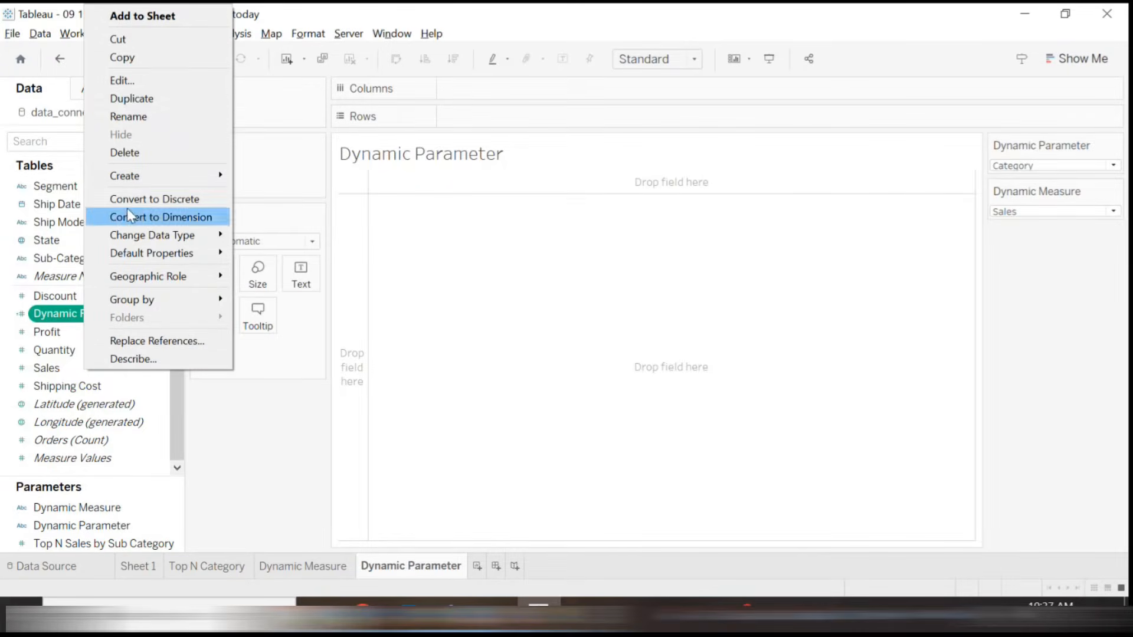
{"action": "left_click", "coordinate": [133, 80]}
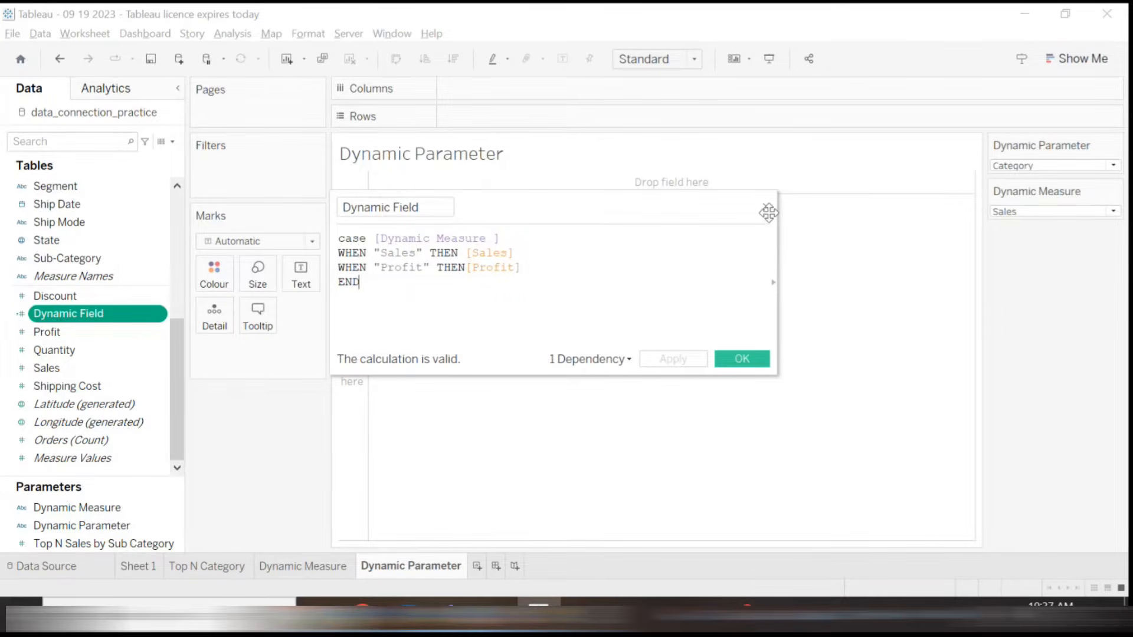
{"action": "left_click", "coordinate": [745, 360]}
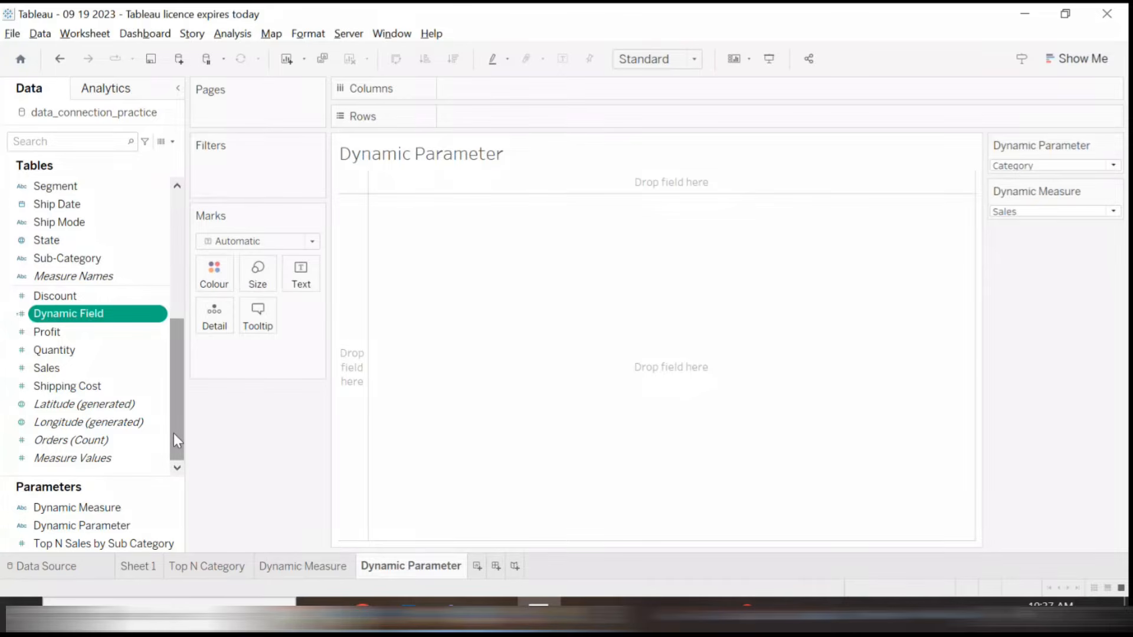
Create a new calculated field and name it Dimension Calc
{"action": "mouse_move", "coordinate": [173, 434]}
{"action": "left_mouse_down"}
{"action": "mouse_move", "coordinate": [175, 377]}
{"action": "mouse_move", "coordinate": [179, 419]}
{"action": "left_mouse_up"}
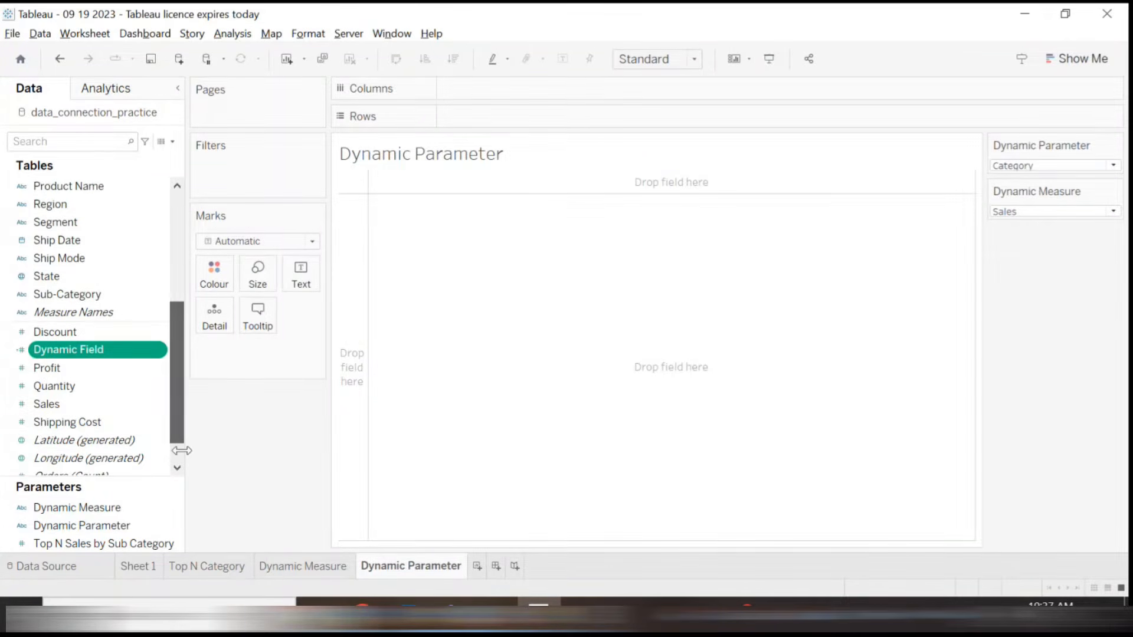
{"action": "left_click", "coordinate": [173, 142]}
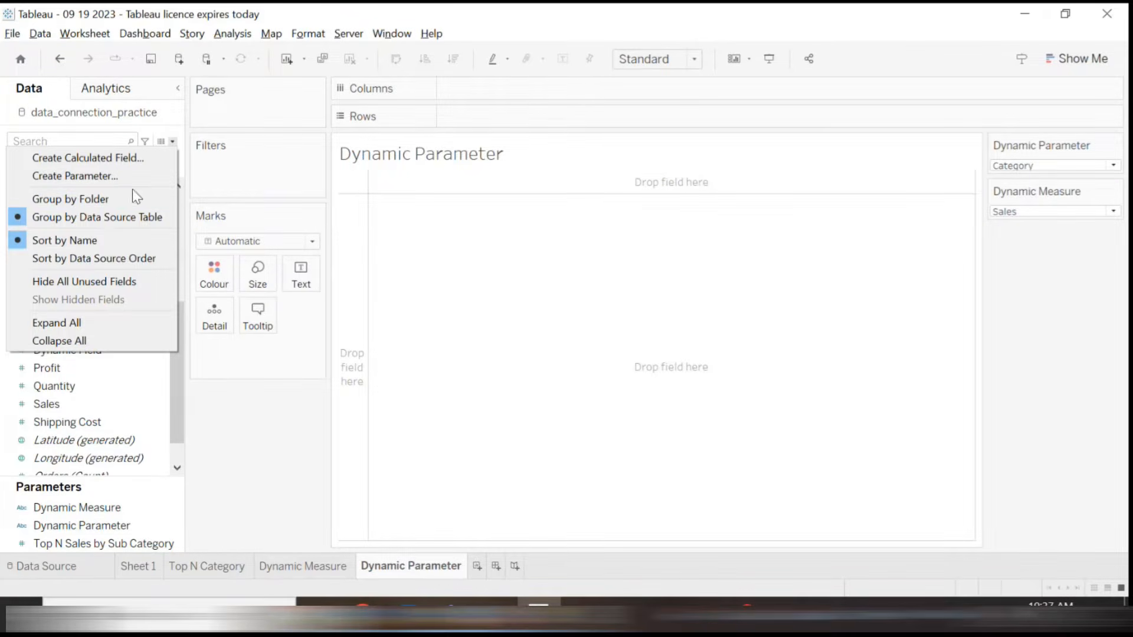
{"action": "left_click", "coordinate": [174, 143]}
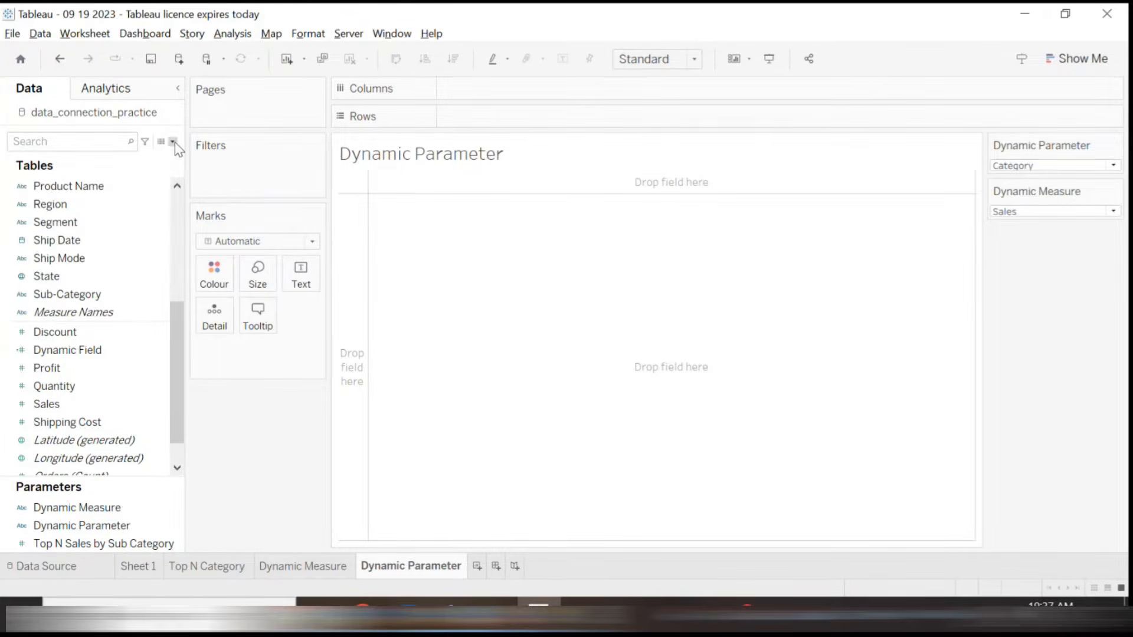
{"action": "left_click", "coordinate": [173, 143]}
{"action": "left_click", "coordinate": [112, 157]}
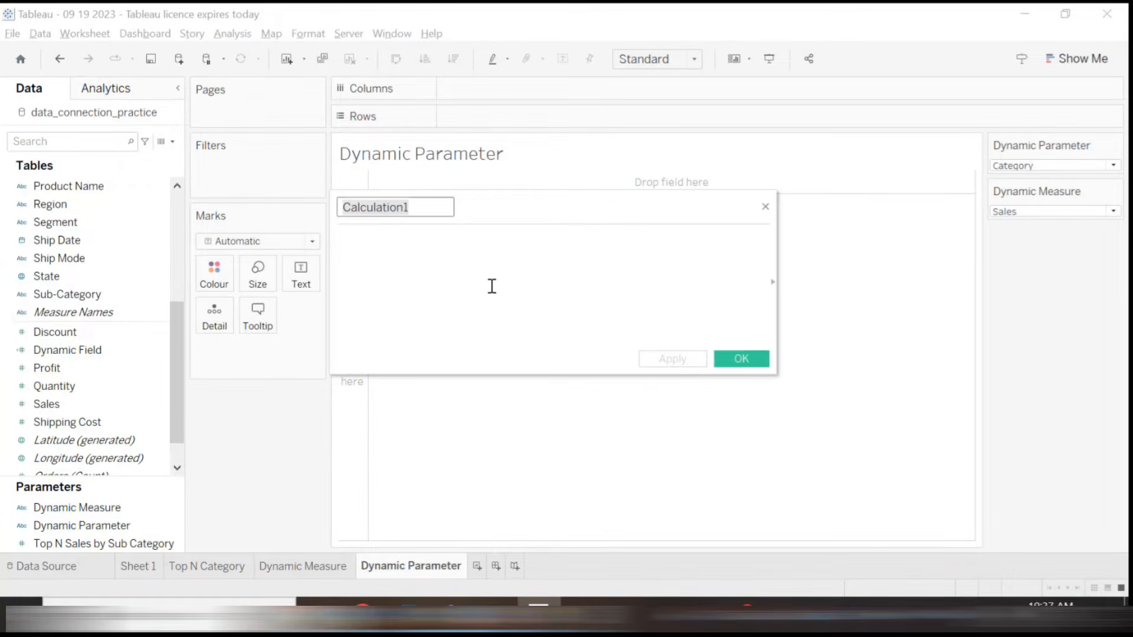
{"action": "type", "text": "Dimension "}
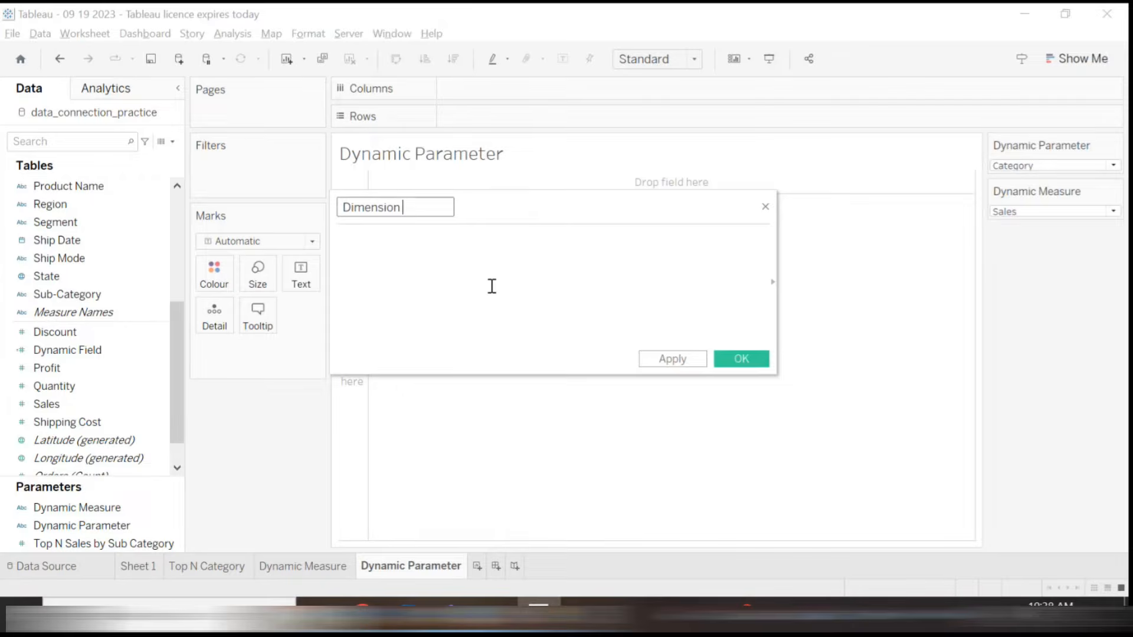
{"action": "type", "text": "Calc"}
Enter CASE [Dynamic Parameter] as the first line of the Dimension Calc formula
{"action": "left_click", "coordinate": [492, 286]}
{"action": "type", "text": "cas"}
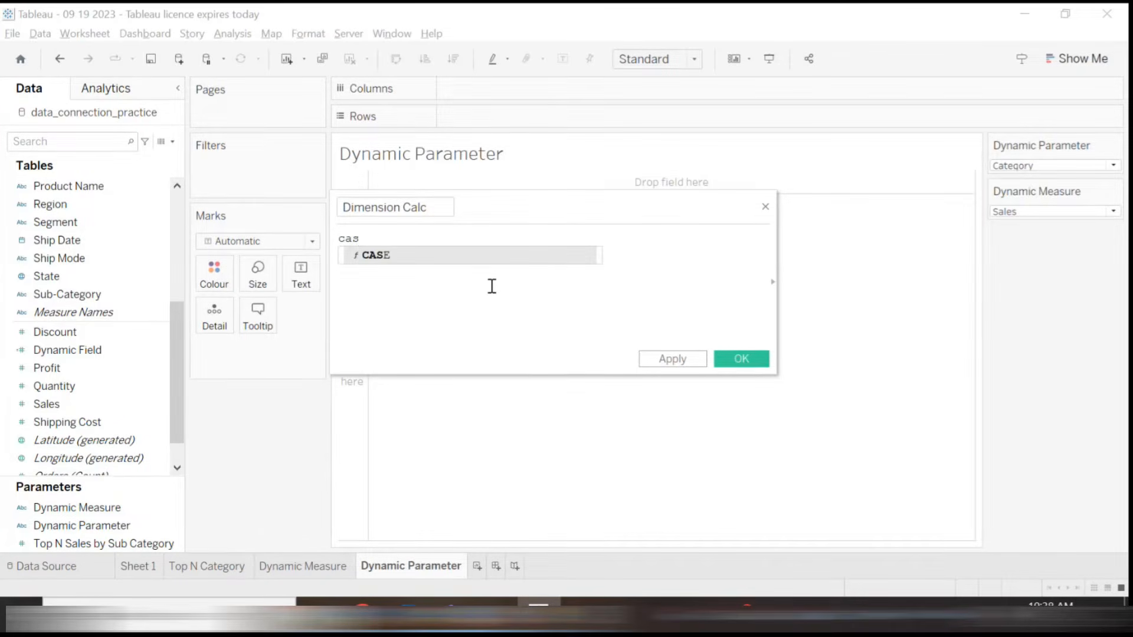
{"action": "key", "text": "Return"}
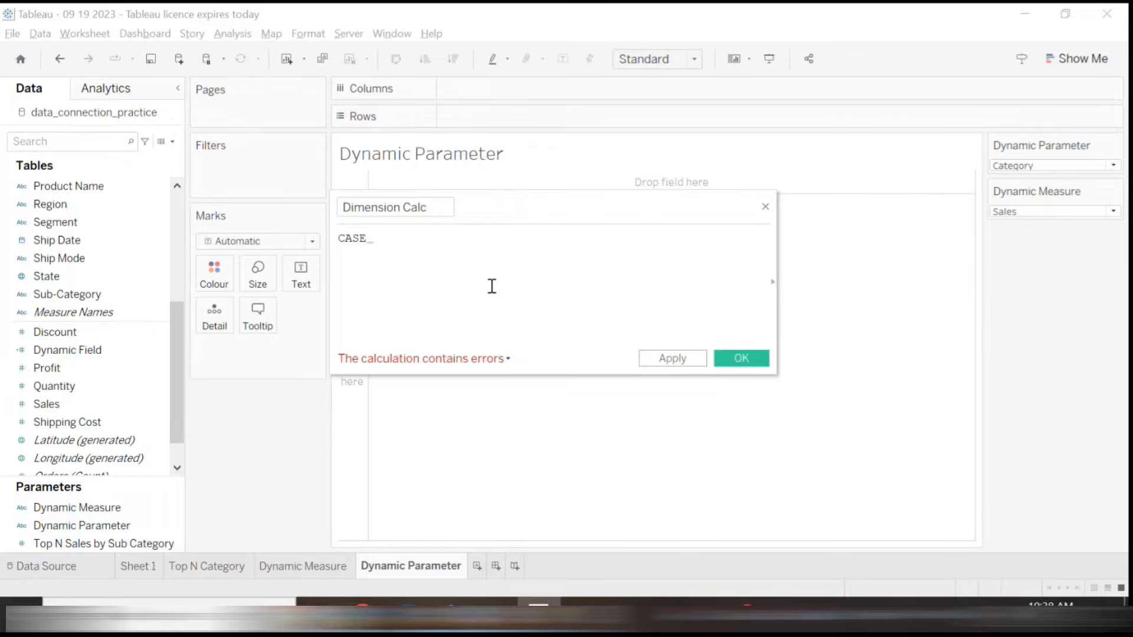
{"action": "type", "text": "dy"}
{"action": "key", "text": "Down"}
{"action": "key", "text": "Down"}
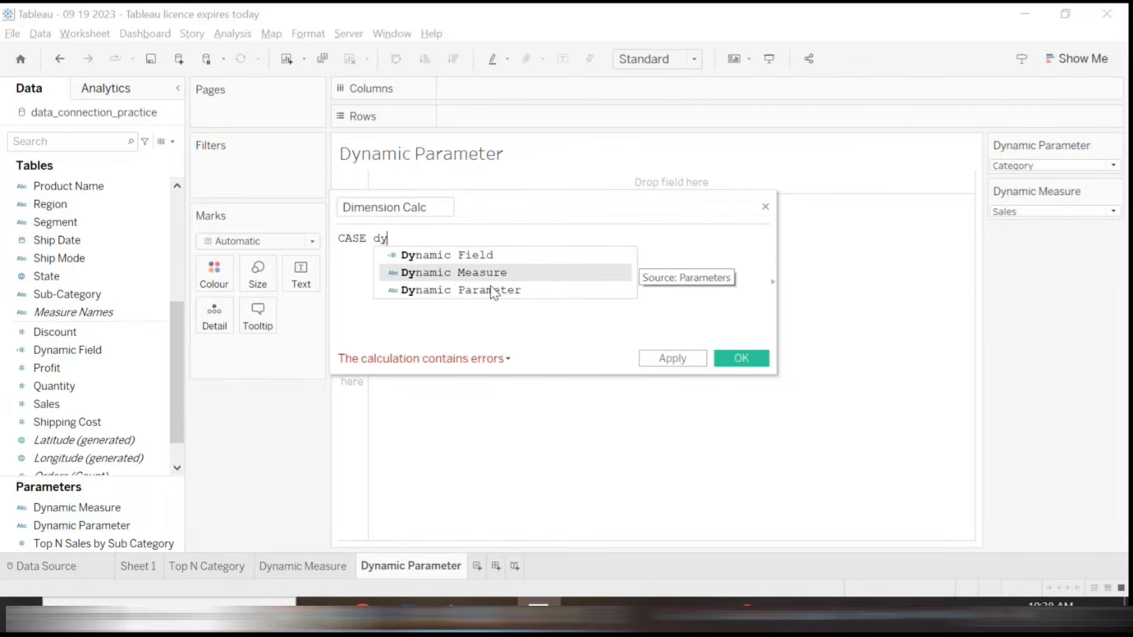
{"action": "key", "text": "Return"}
{"action": "key", "text": "Return"}
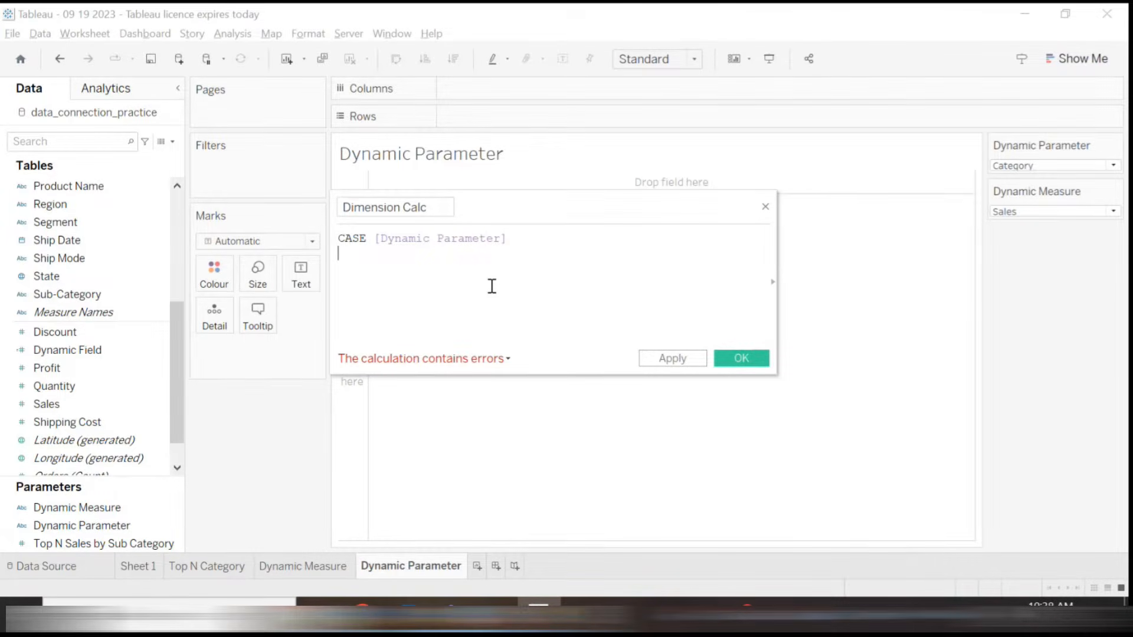
Add the line WHEN "Category" THEN [Category] to the Dimension Calc formula, with a capital C in the quoted value
{"action": "type", "text": "when"}
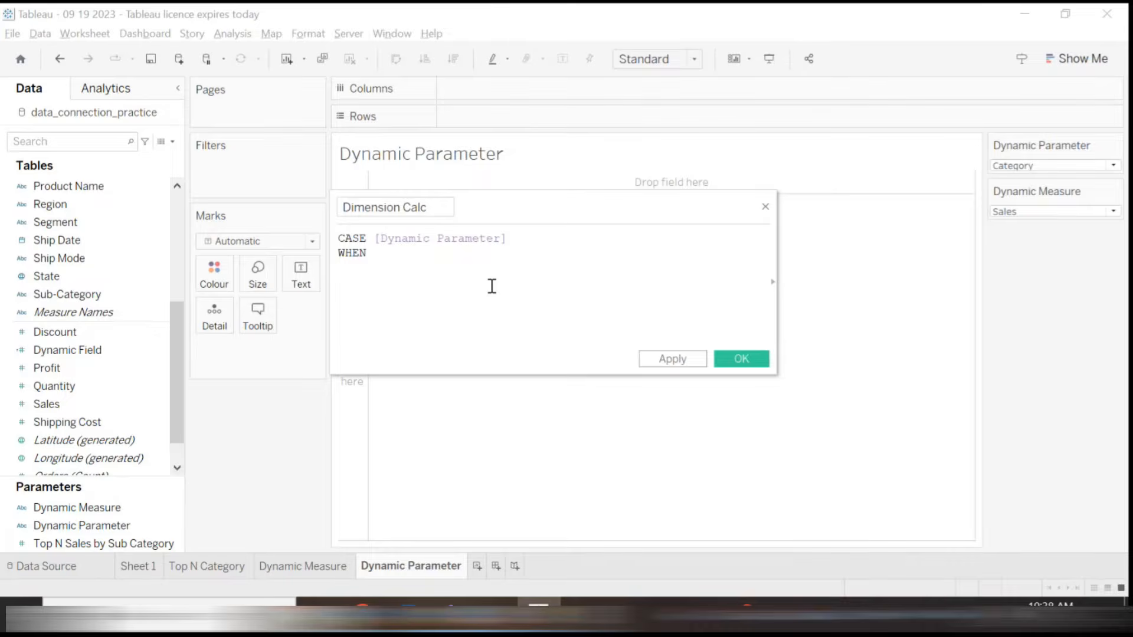
{"action": "type", "text": " ("}
{"action": "key", "text": "BackSpace"}
{"action": "key", "text": "BackSpace"}
{"action": "type", "text": "\"category\""}
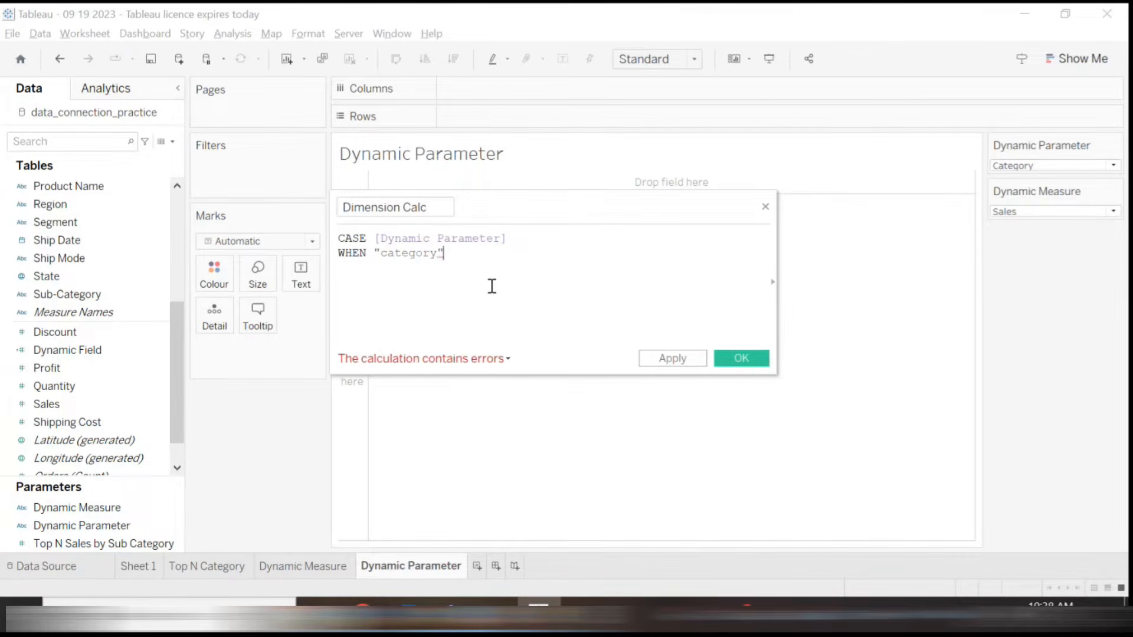
{"action": "key", "text": "Left"}
{"action": "key", "text": "Left"}
{"action": "key", "text": "Left"}
{"action": "key", "text": "BackSpace"}
{"action": "type", "text": "C"}
{"action": "key", "text": "End"}
{"action": "type", "text": "THEN cat"}
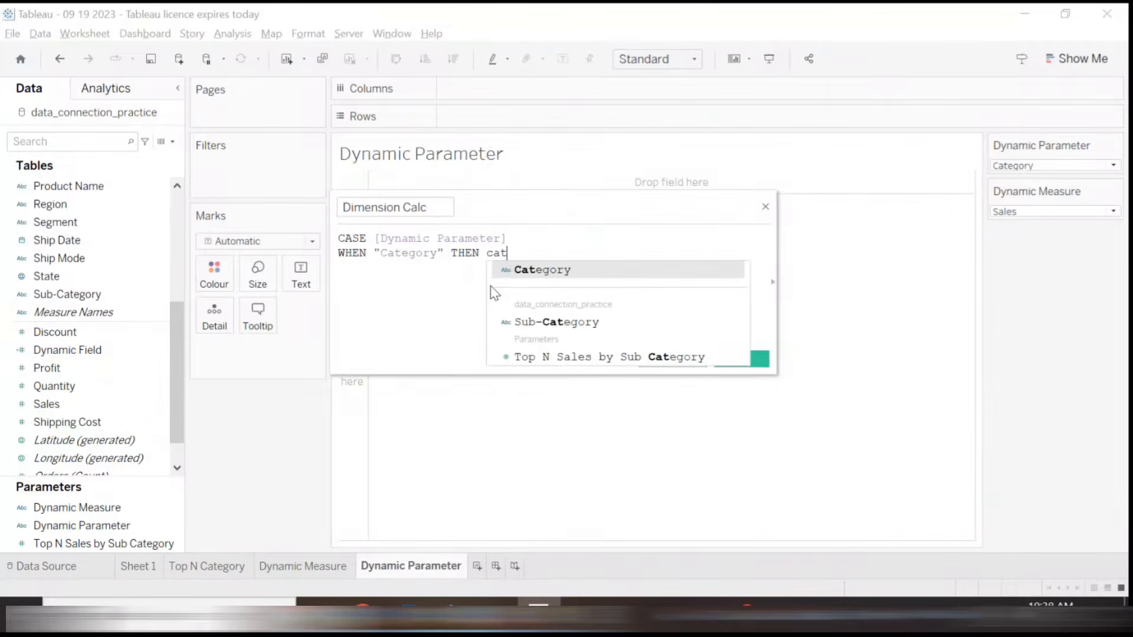
{"action": "key", "text": "Return"}
{"action": "key", "text": "Return"}
Add the line WHEN "Segment" THEN [Segment] to the Dimension Calc formula
{"action": "type", "text": "w"}
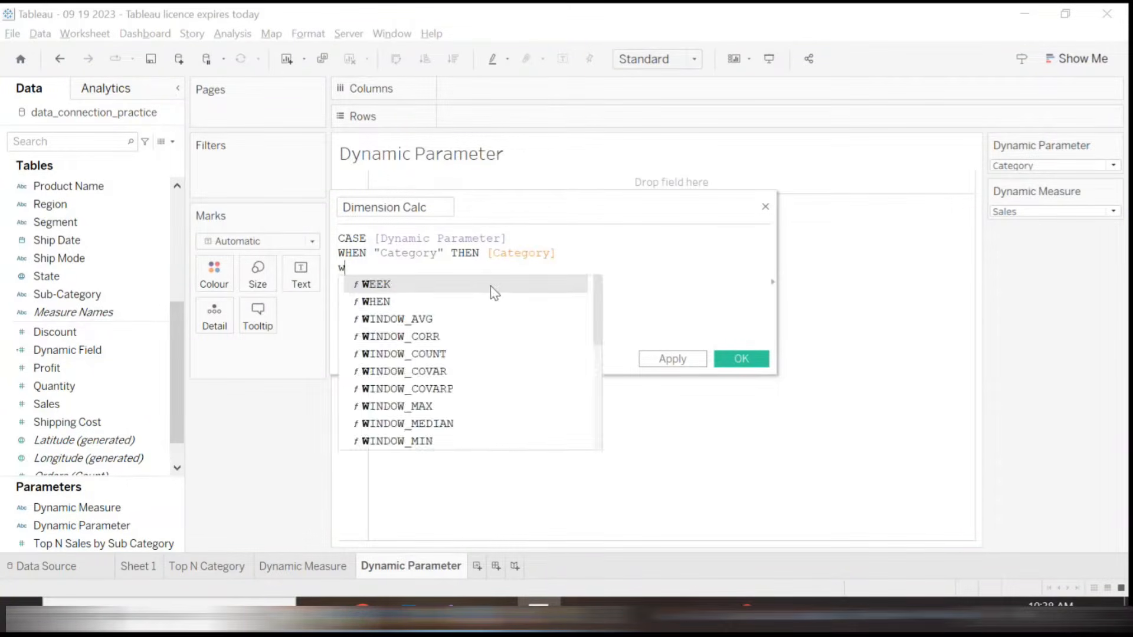
{"action": "type", "text": "hen"}
{"action": "key", "text": "Return"}
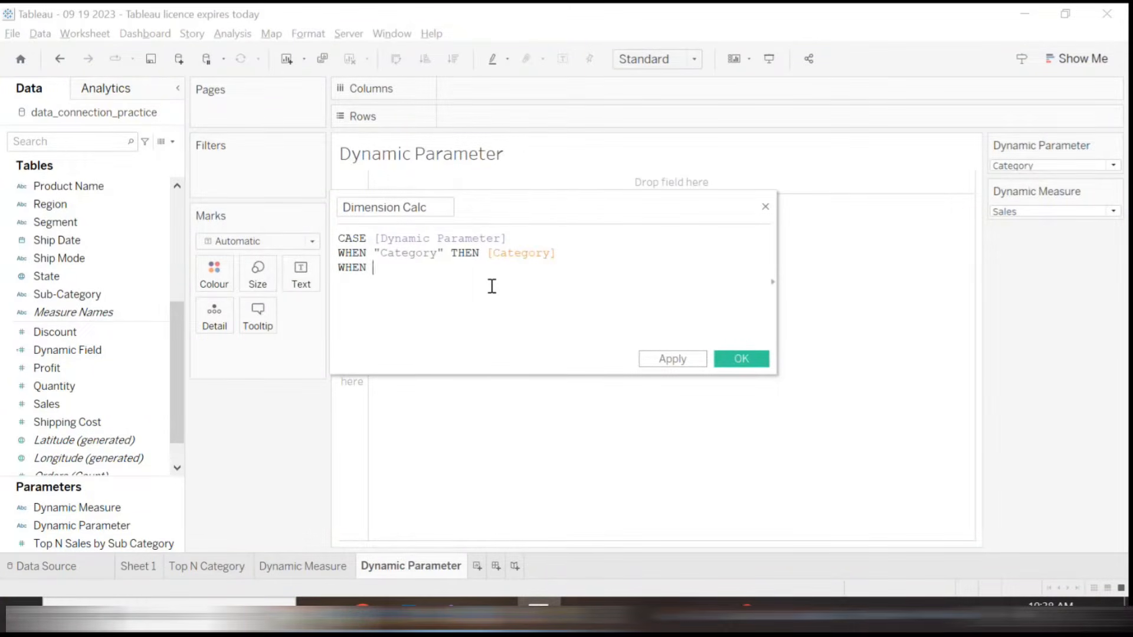
{"action": "type", "text": "\"Segment"}
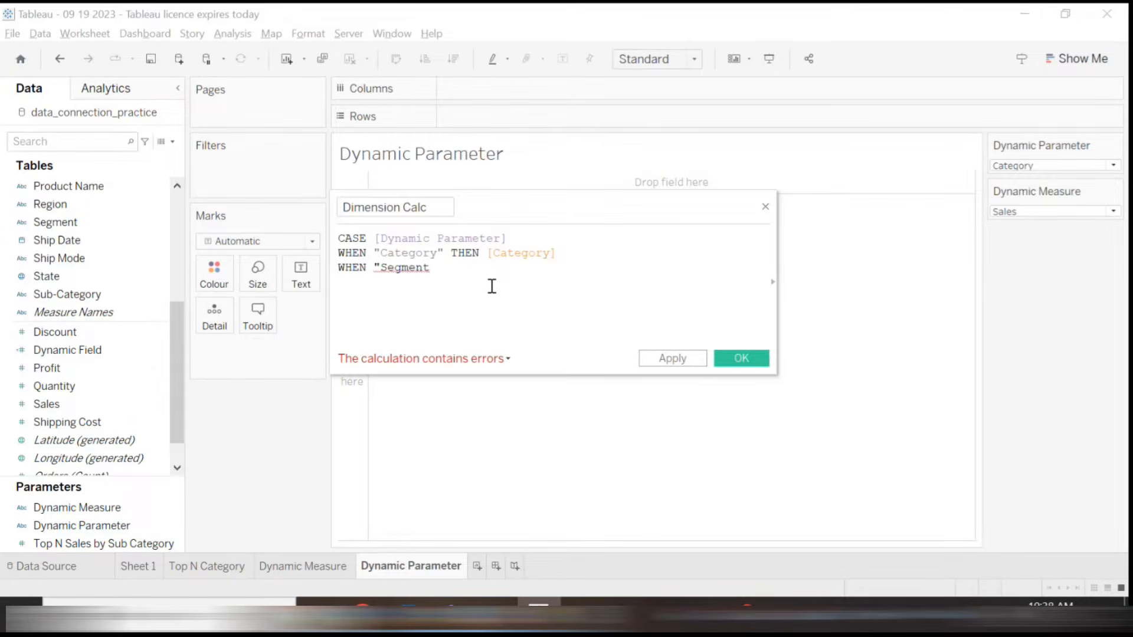
{"action": "type", "text": "\""}
{"action": "type", "text": " the"}
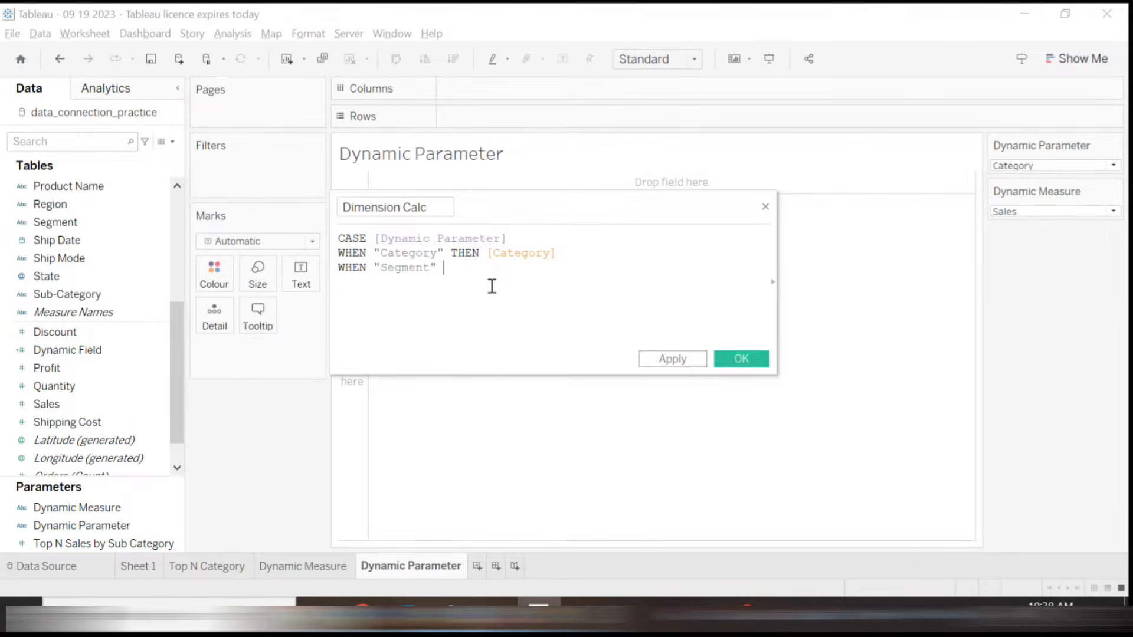
{"action": "left_click", "coordinate": [492, 286]}
{"action": "type", "text": "seg"}
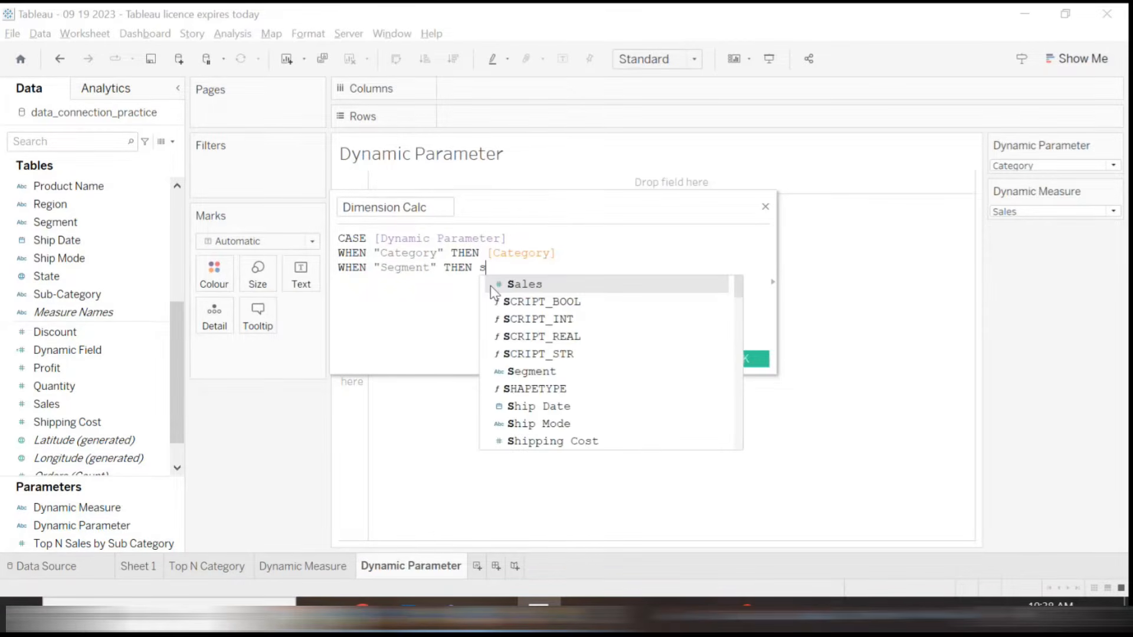
{"action": "left_click", "coordinate": [495, 286]}
{"action": "key", "text": "Return"}
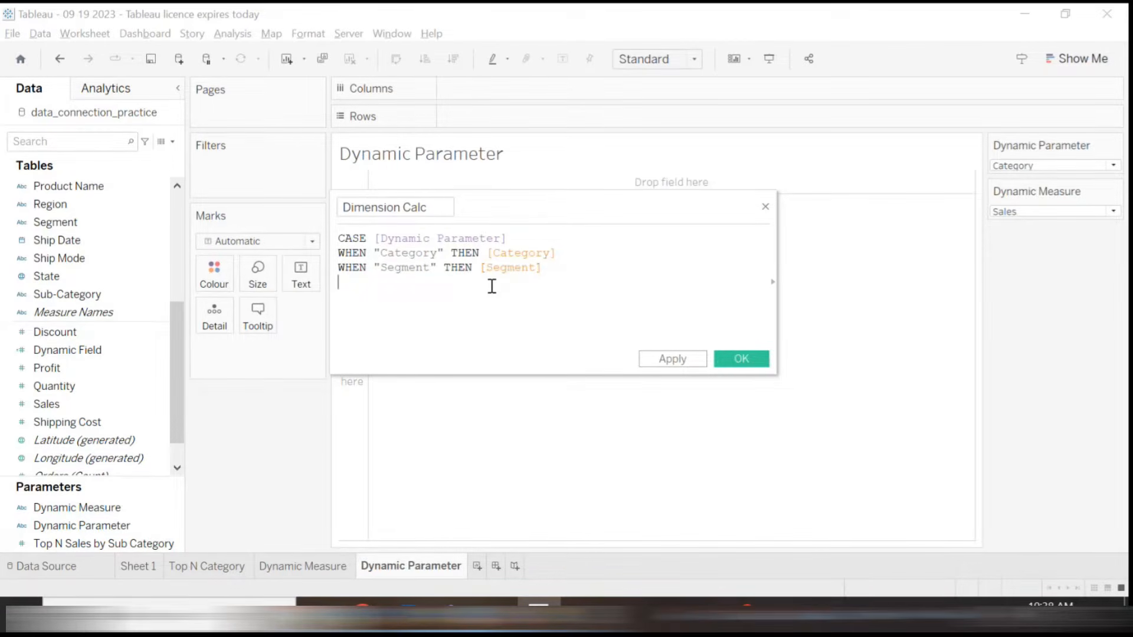
Add the line WHEN "Ship mode" THEN [Ship Mode] to the Dimension Calc formula and close the expression with END
{"action": "type", "text": "whe"}
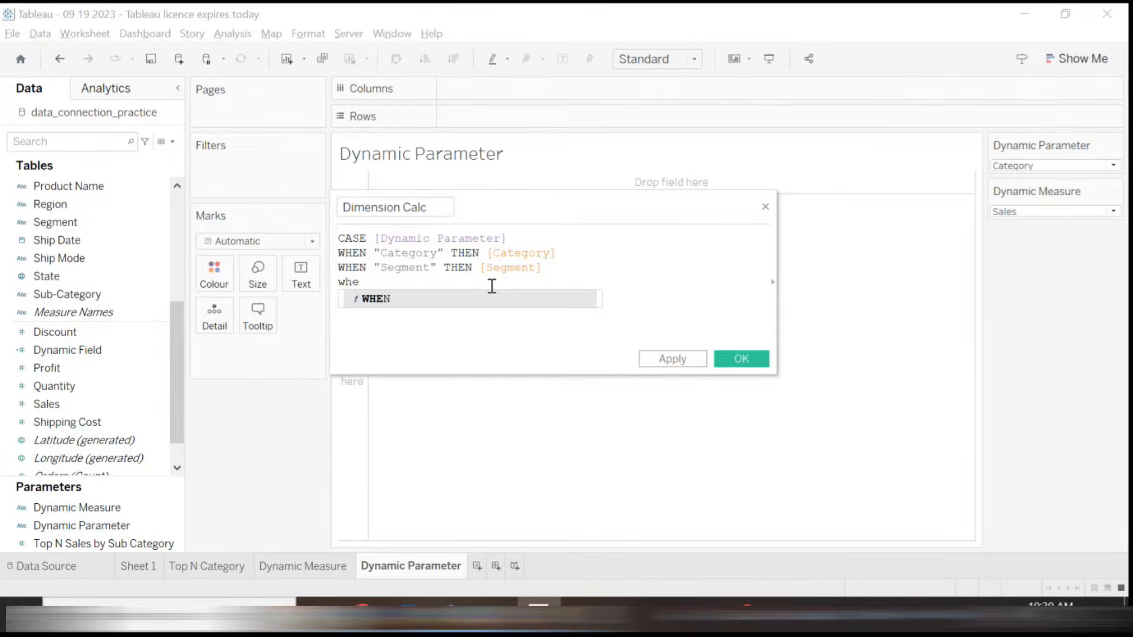
{"action": "key", "text": "Return"}
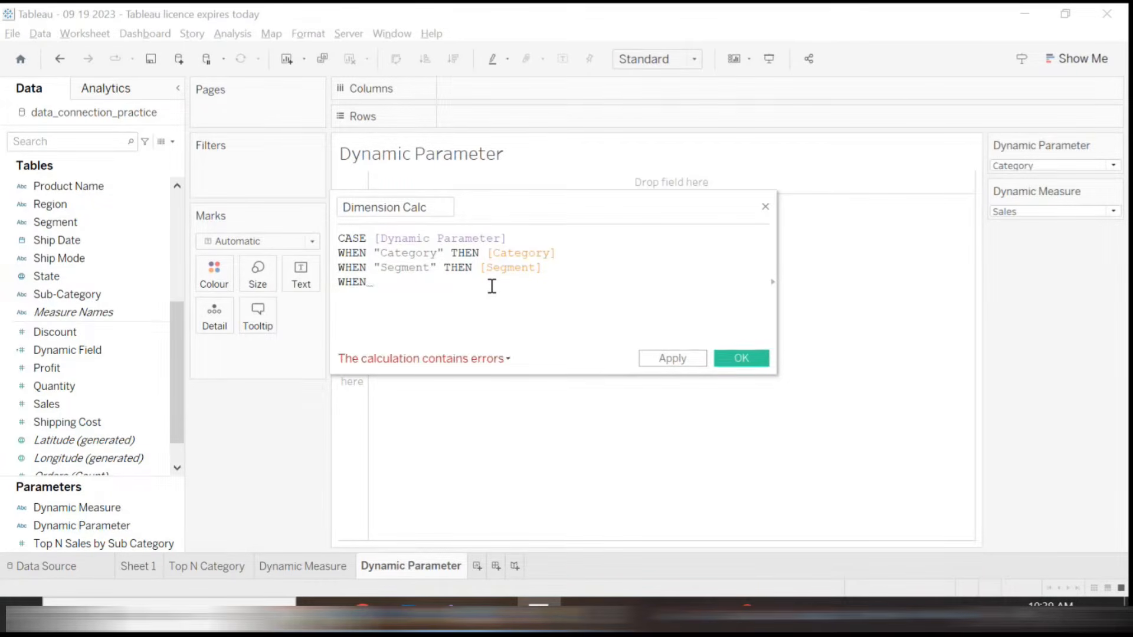
{"action": "type", "text": "\"Ship"}
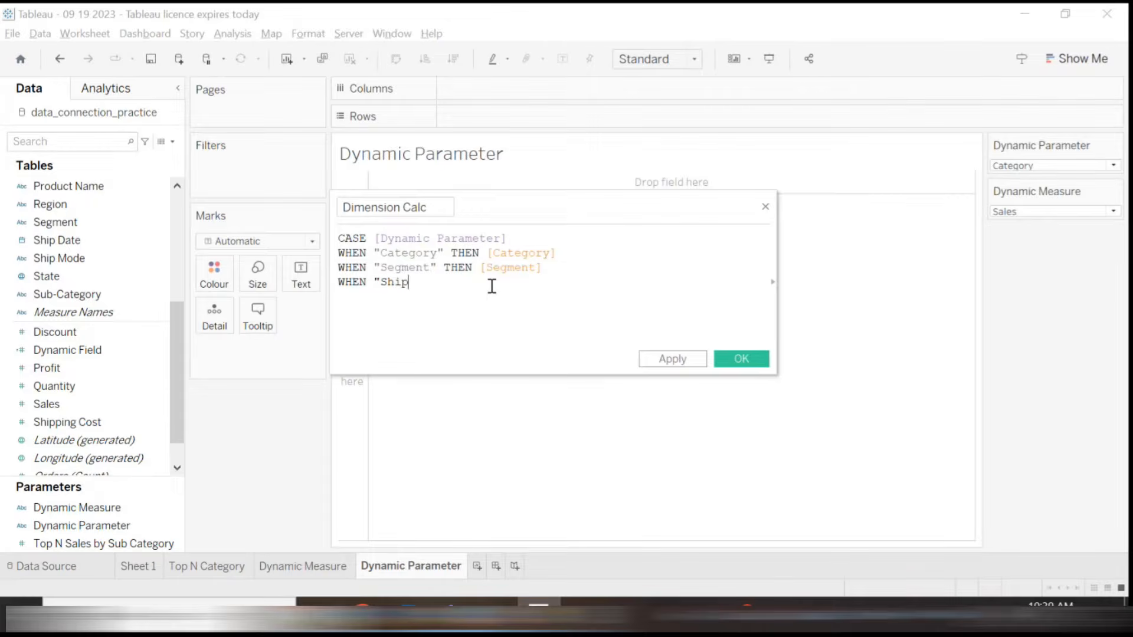
{"action": "type", "text": " mode\" th"}
{"action": "key", "text": "Return"}
{"action": "type", "text": "shi"}
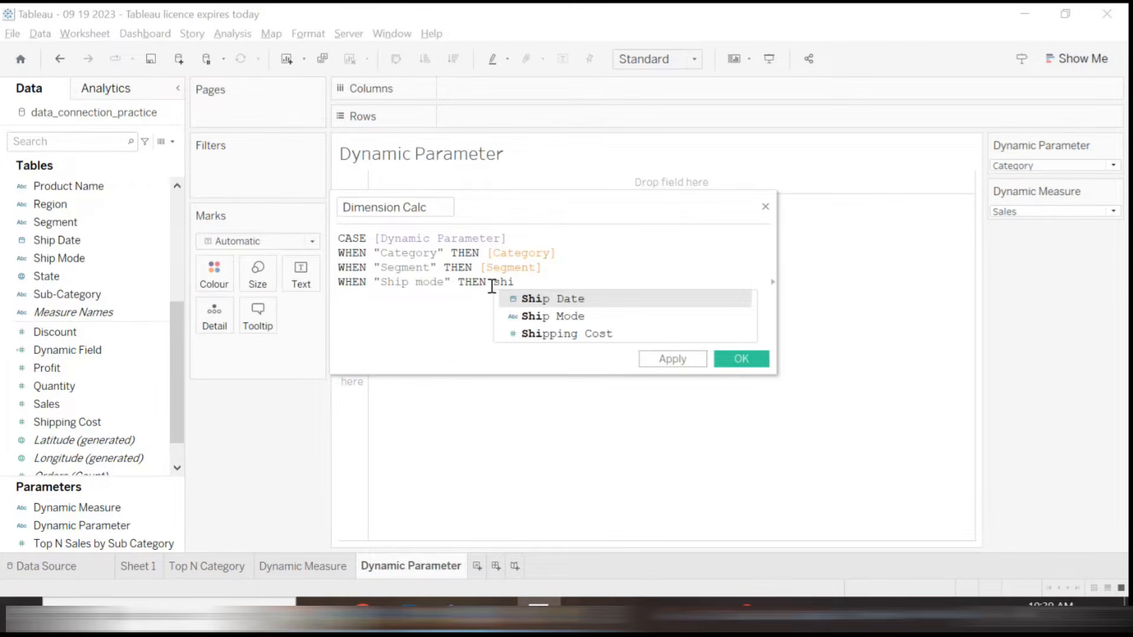
{"action": "key", "text": "Up"}
{"action": "key", "text": "Up"}
{"action": "key", "text": "Return"}
{"action": "key", "text": "Return"}
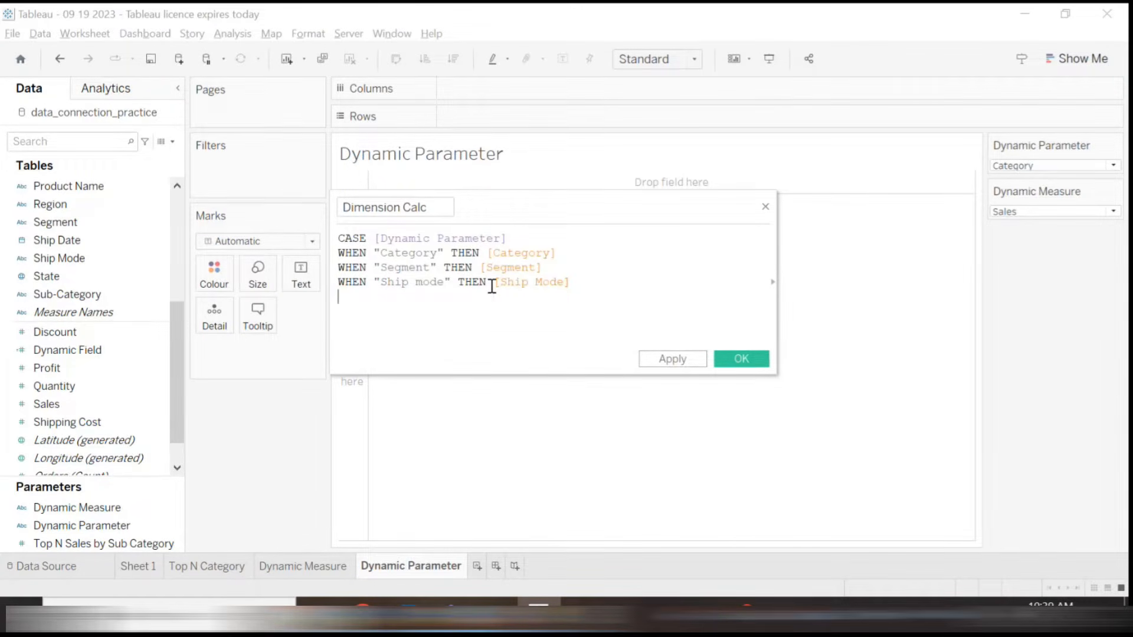
{"action": "type", "text": "END"}
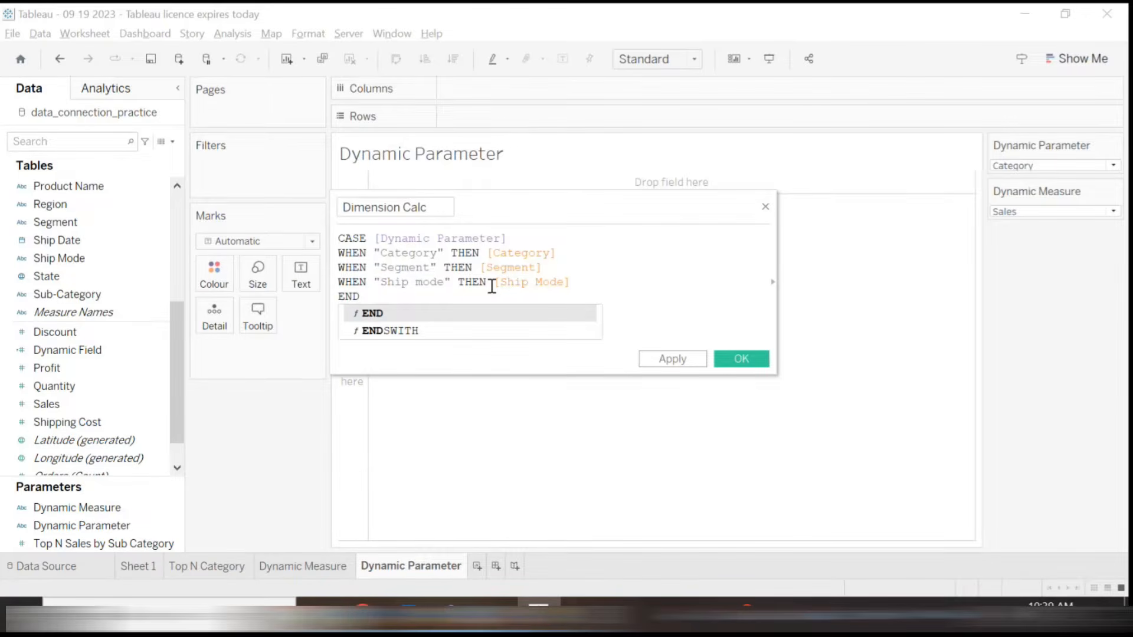
{"action": "key", "text": "Escape"}
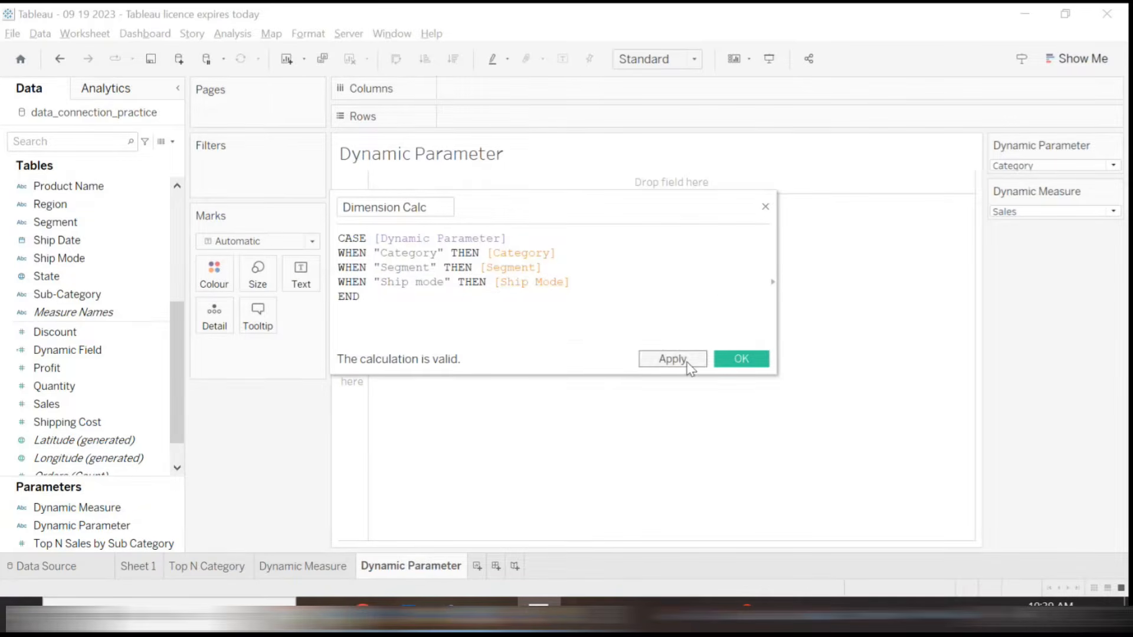
Save the Dimension Calc calculated field and place it on Columns
{"action": "left_click", "coordinate": [673, 360]}
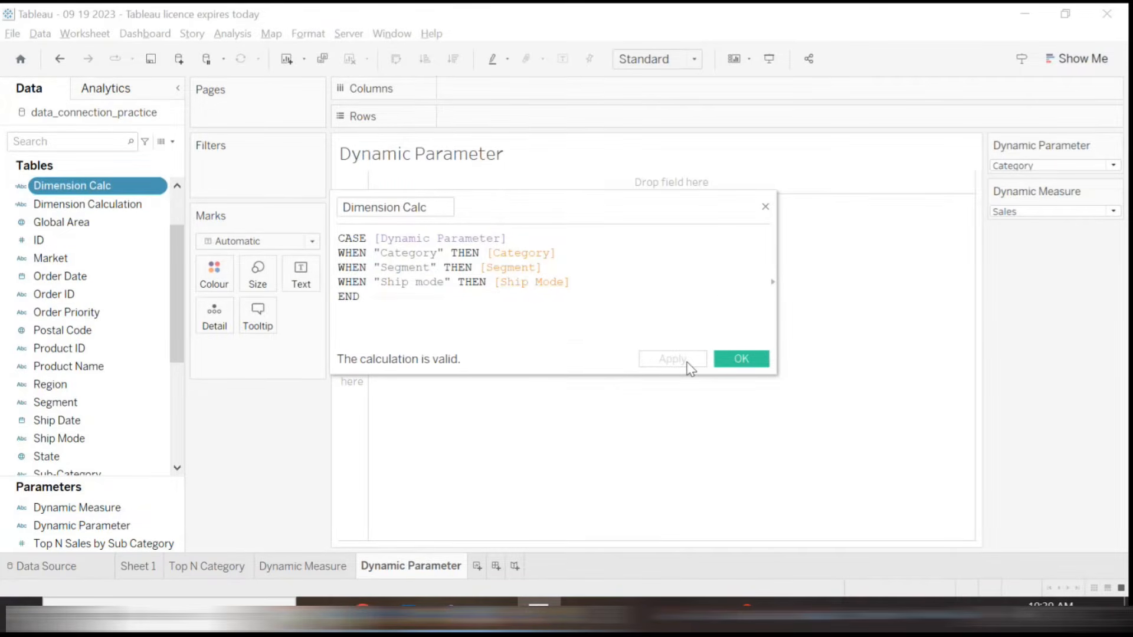
{"action": "left_click", "coordinate": [742, 359]}
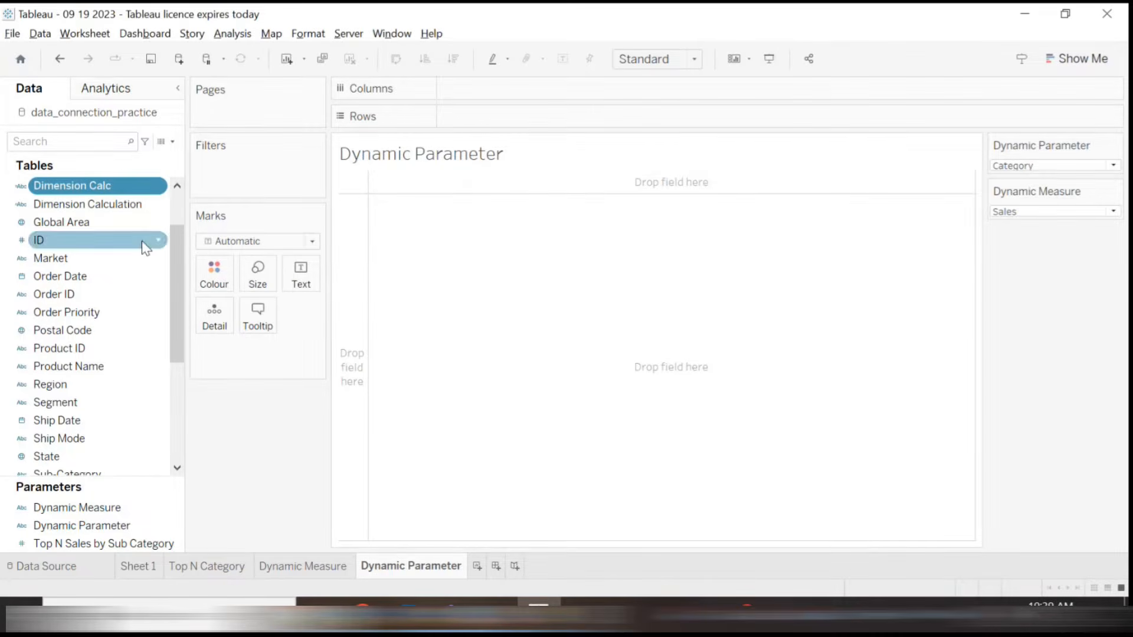
{"action": "left_click_drag", "start_coordinate": [82, 190], "coordinate": [490, 95]}
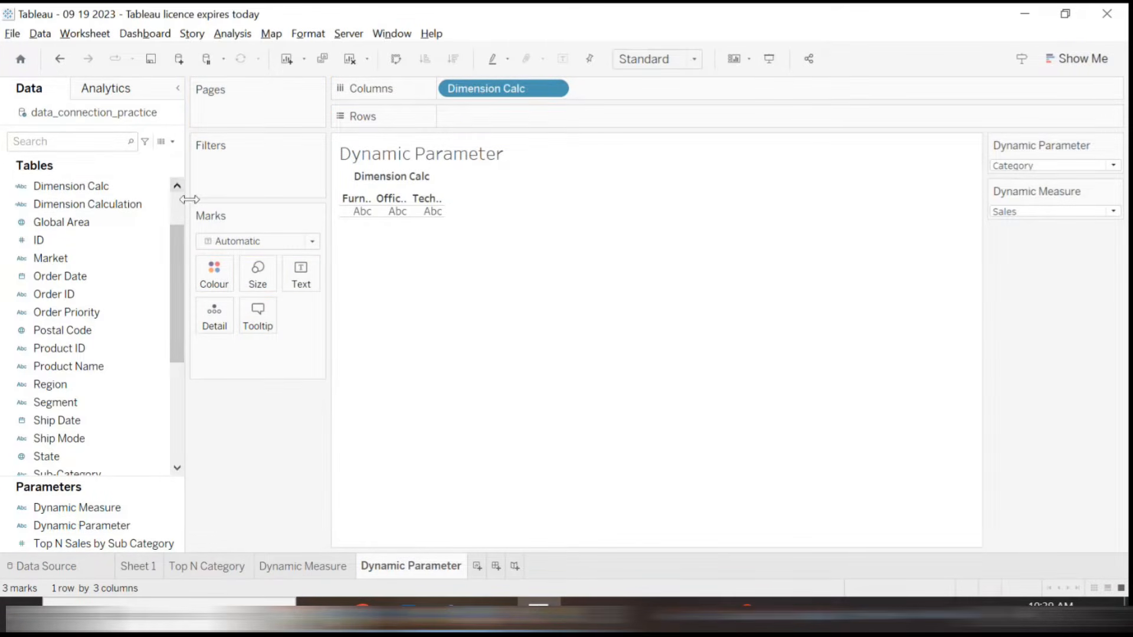
Add Category to the view and place it on Columns after Dimension Calc
{"action": "scroll", "coordinate": [176, 209], "scroll_direction": "up", "scroll_amount": 2}
{"action": "left_click", "coordinate": [81, 192]}
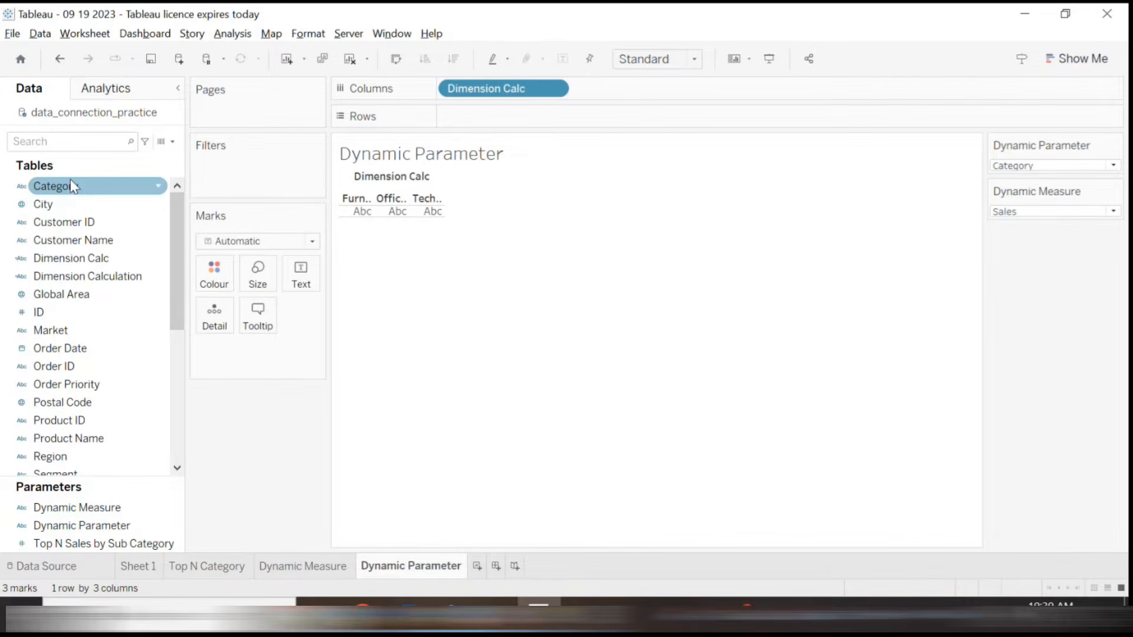
{"action": "left_click_drag", "start_coordinate": [70, 180], "coordinate": [511, 117]}
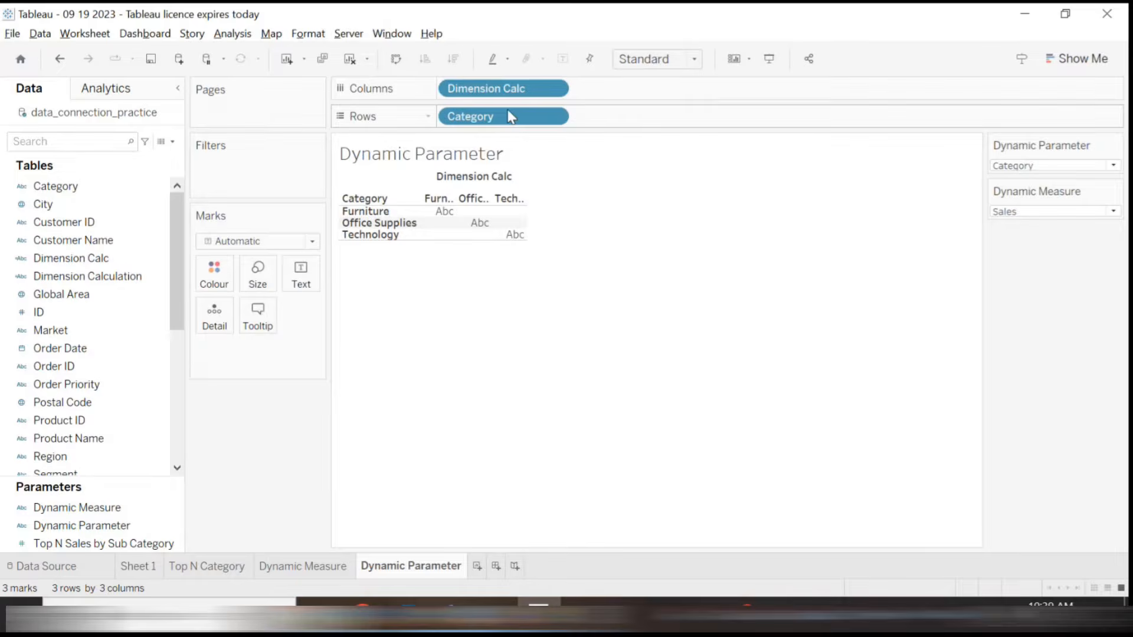
{"action": "left_click_drag", "start_coordinate": [503, 116], "coordinate": [640, 99]}
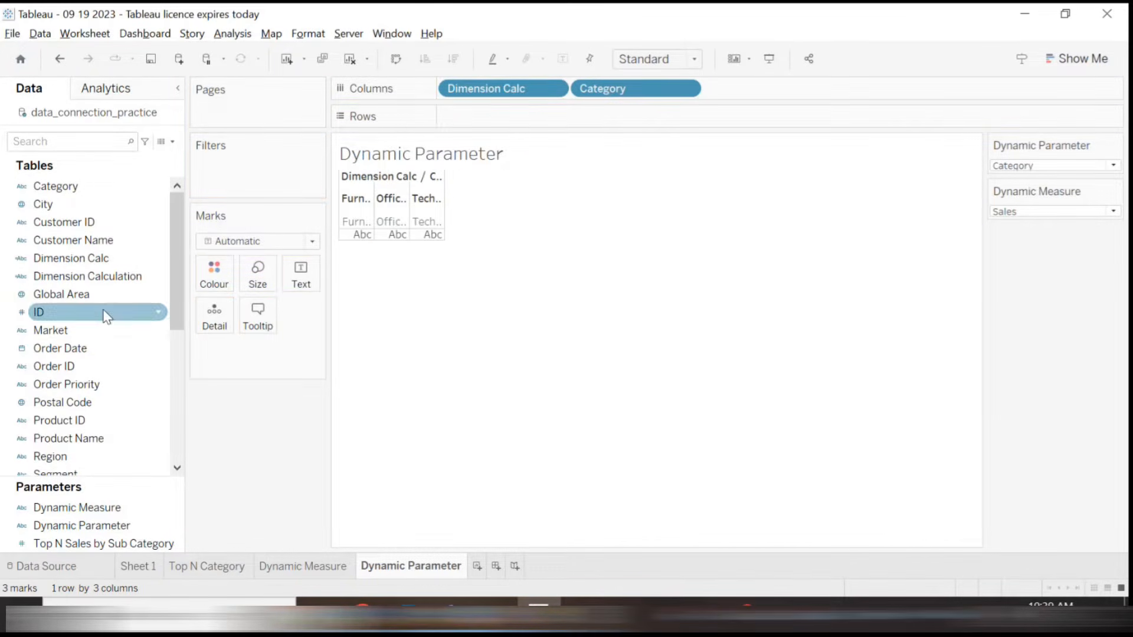
Place the Sales measure on Rows
{"action": "left_click", "coordinate": [177, 392]}
{"action": "left_click", "coordinate": [67, 386]}
{"action": "left_click_drag", "start_coordinate": [47, 368], "coordinate": [489, 117]}
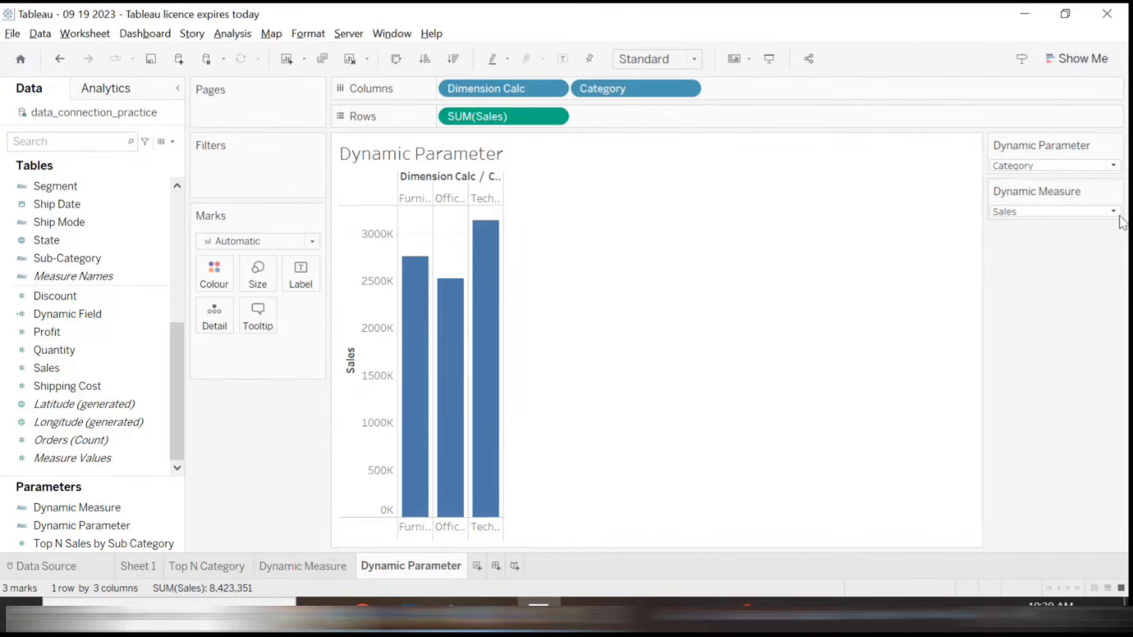
Switch the Dynamic Parameter value to Ship Mode, to Segment, and back to Ship Mode
{"action": "left_click", "coordinate": [1113, 165]}
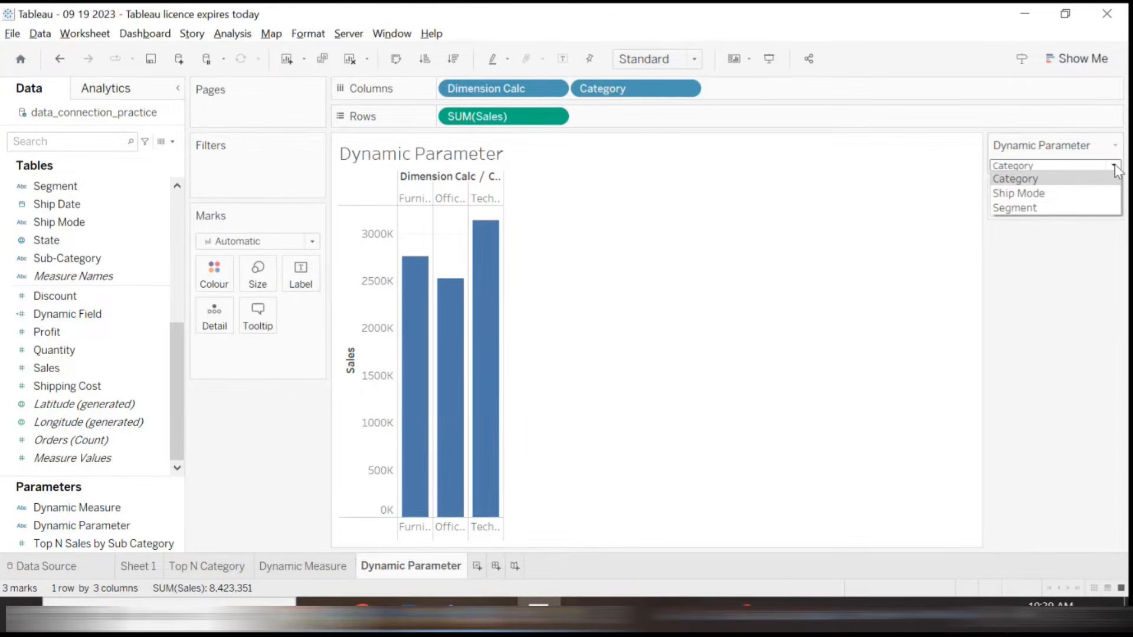
{"action": "left_click", "coordinate": [1069, 199]}
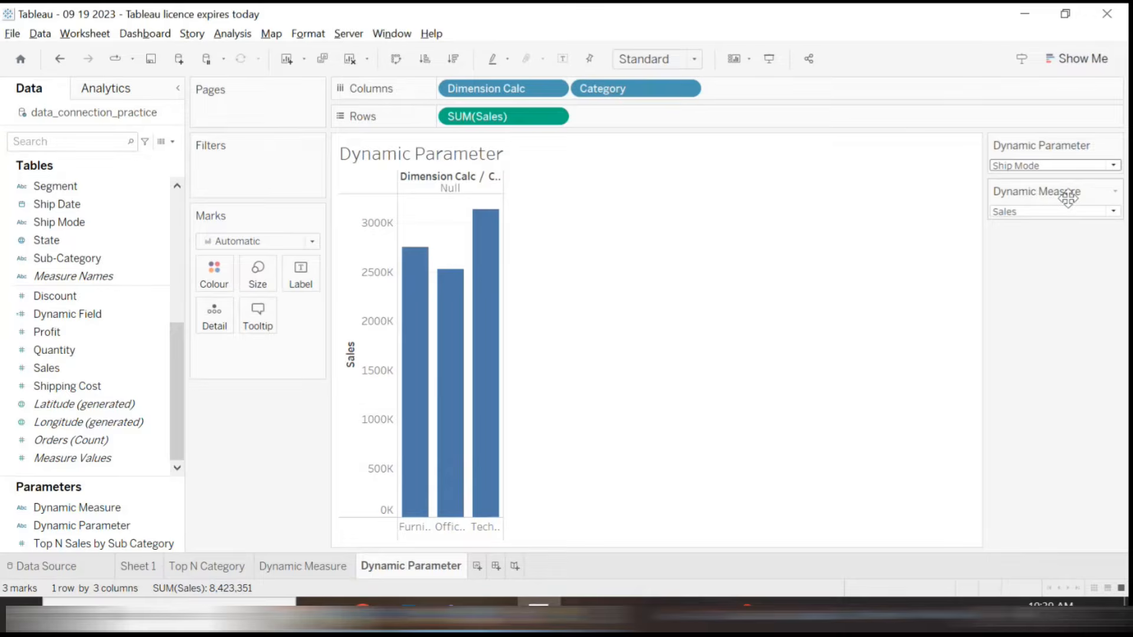
{"action": "left_click", "coordinate": [1114, 166]}
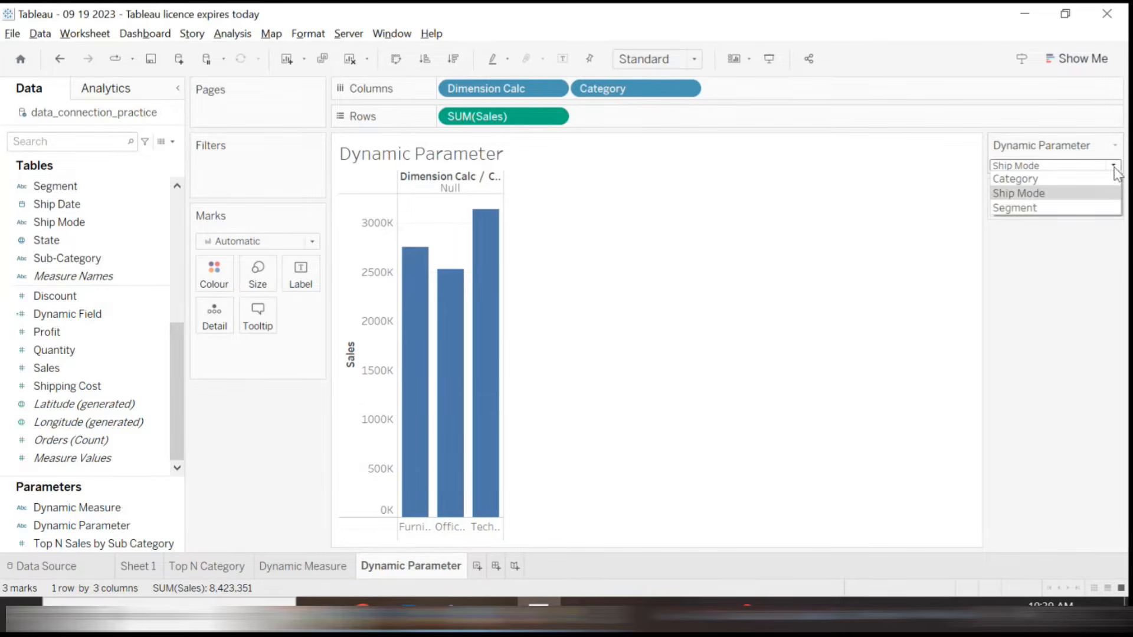
{"action": "left_click", "coordinate": [1076, 208]}
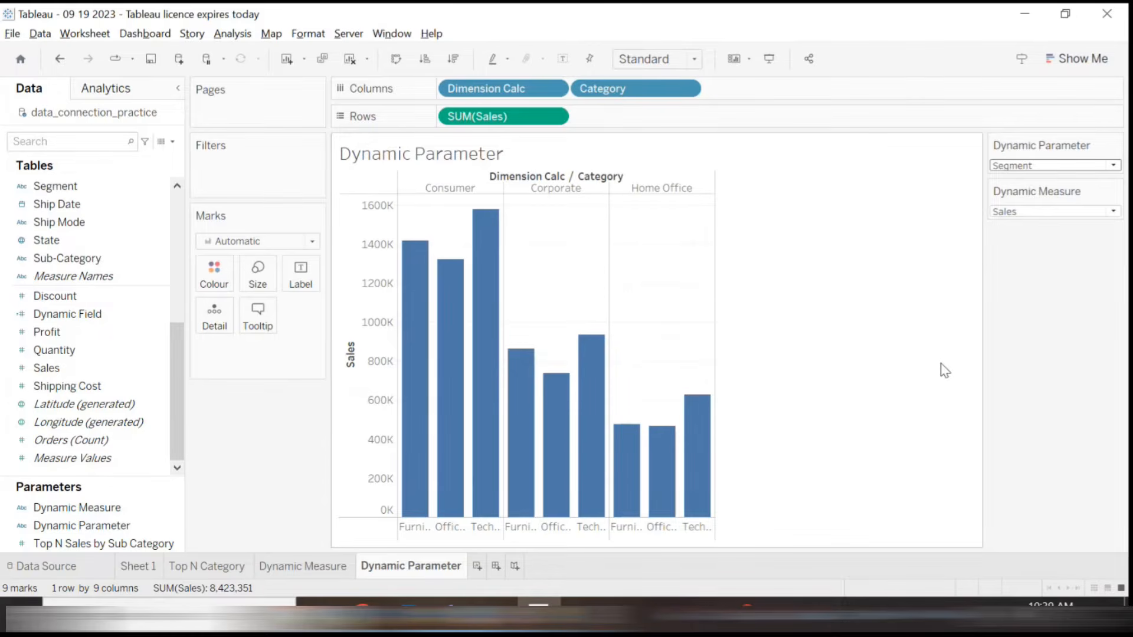
{"action": "left_click", "coordinate": [1113, 167]}
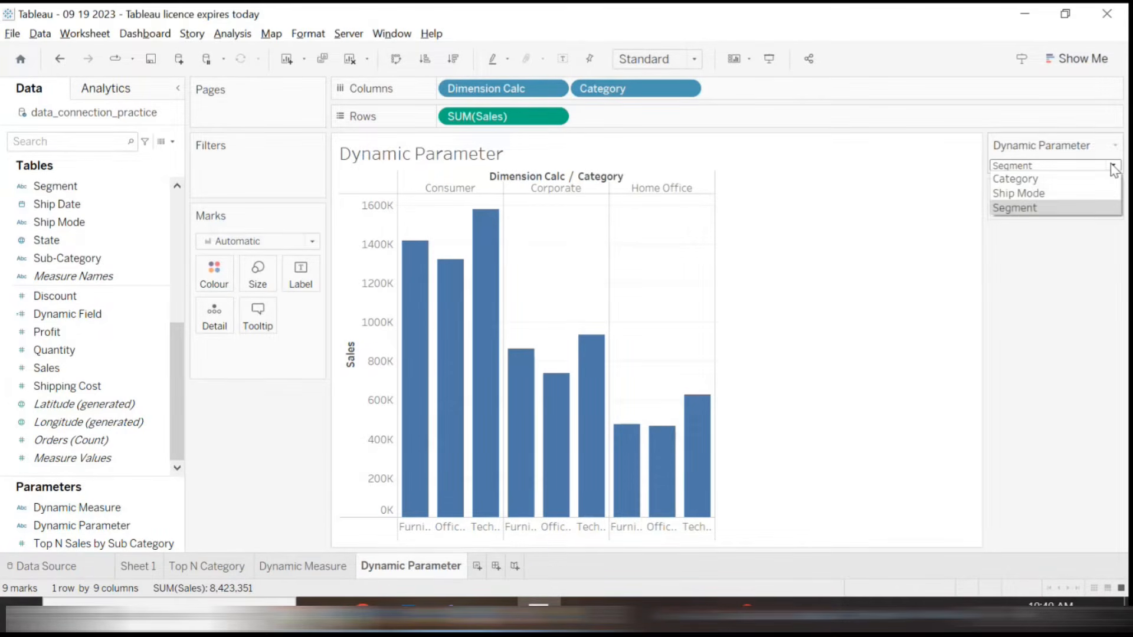
{"action": "left_click", "coordinate": [1070, 195]}
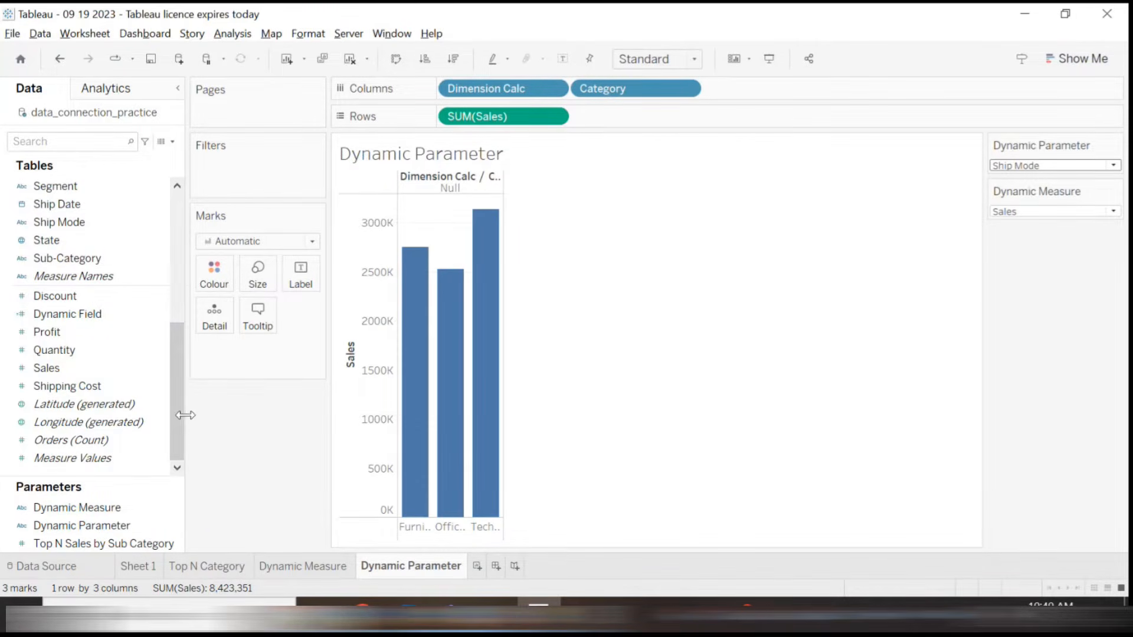
Edit the Dimension Calc formula so the quoted value reads "Ship Mode" with a capital M, and apply the change
{"action": "left_click_drag", "start_coordinate": [172, 417], "coordinate": [172, 249]}
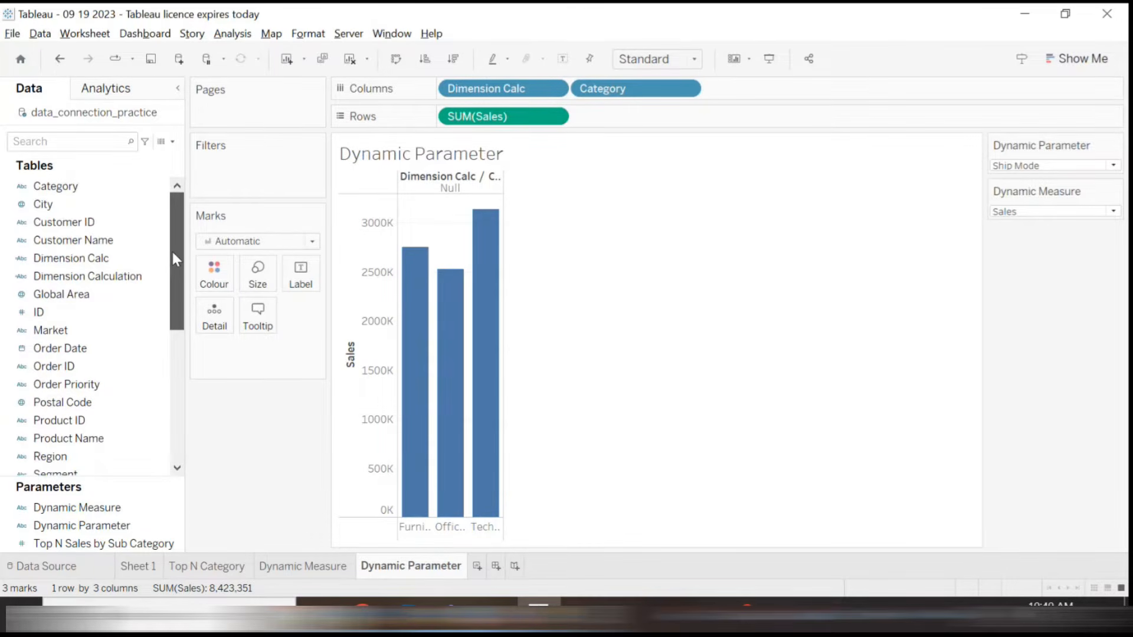
{"action": "left_click", "coordinate": [87, 258]}
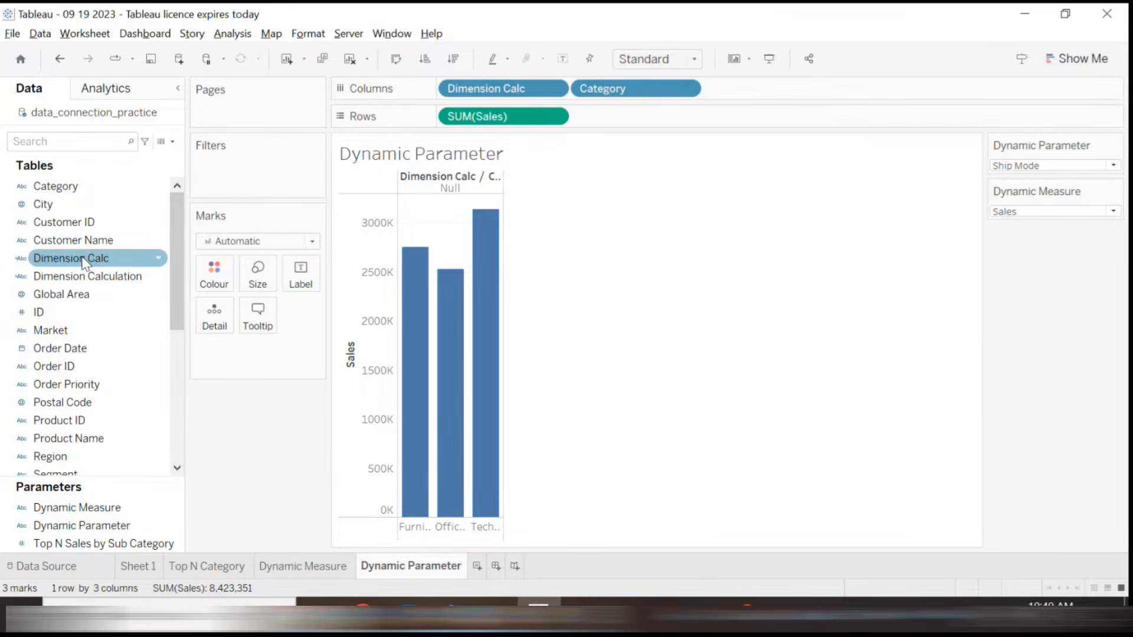
{"action": "right_click", "coordinate": [83, 259]}
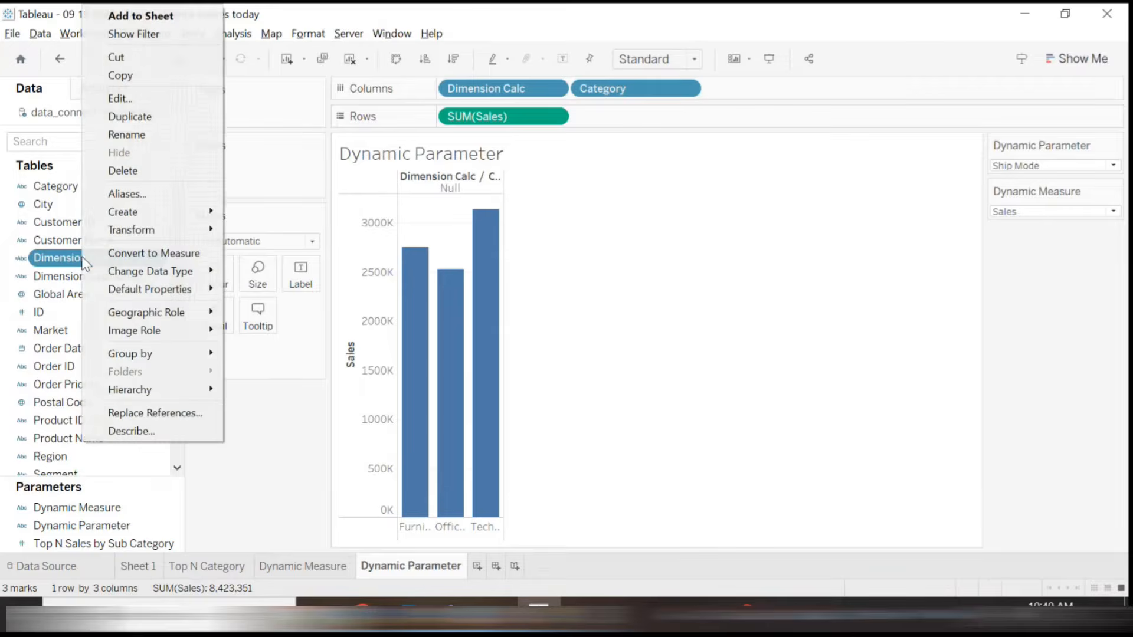
{"action": "left_click", "coordinate": [128, 97]}
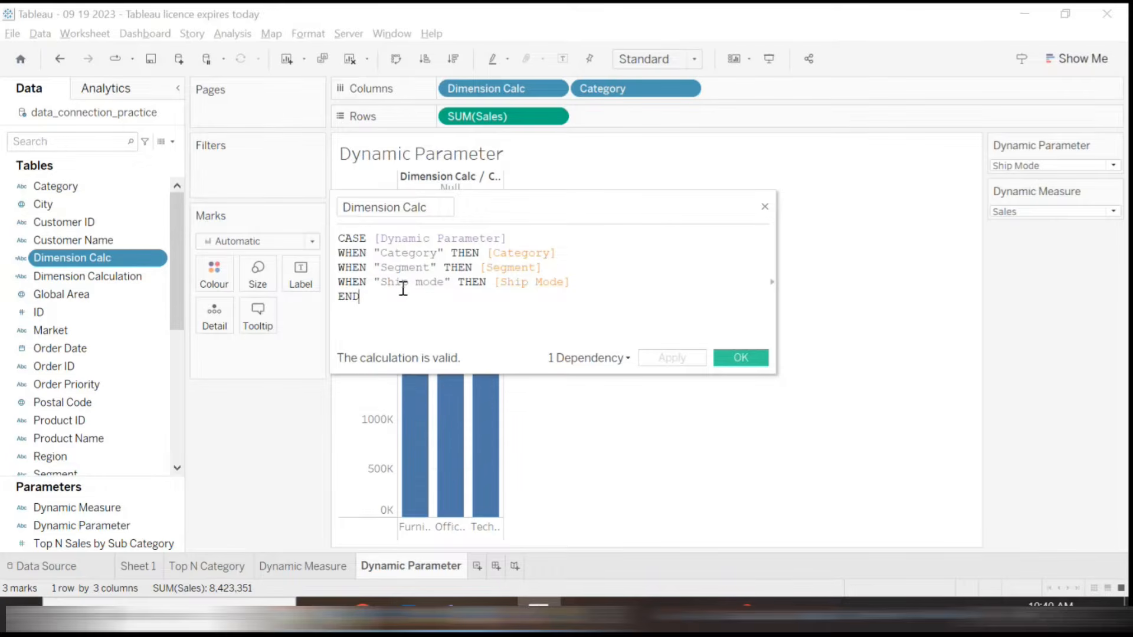
{"action": "key", "text": "BackSpace"}
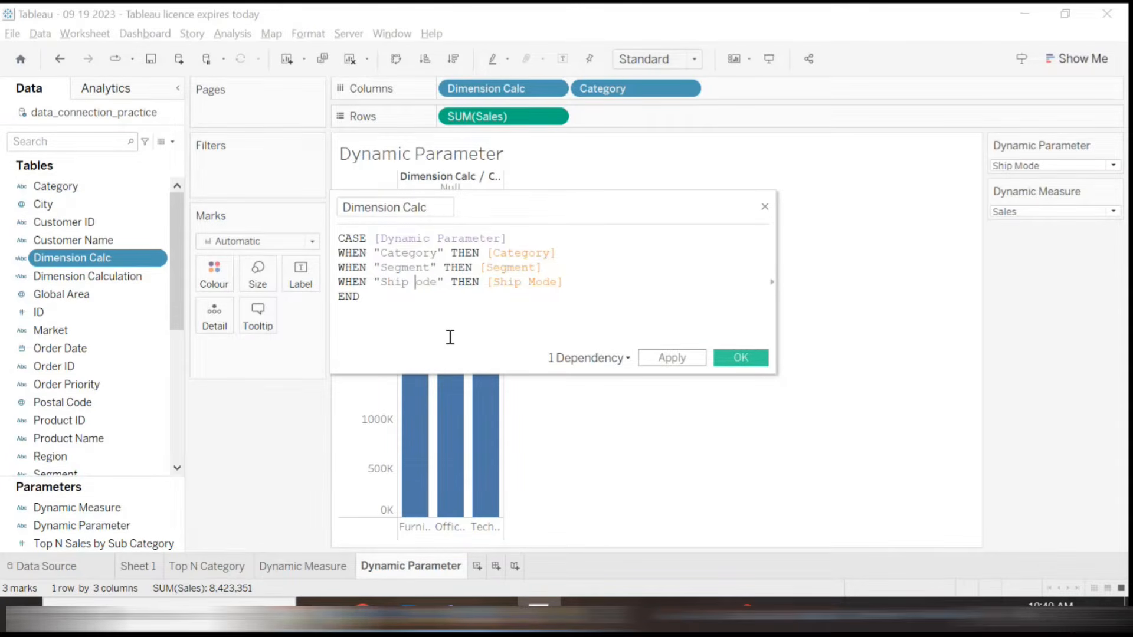
{"action": "type", "text": "M"}
{"action": "left_click", "coordinate": [671, 358]}
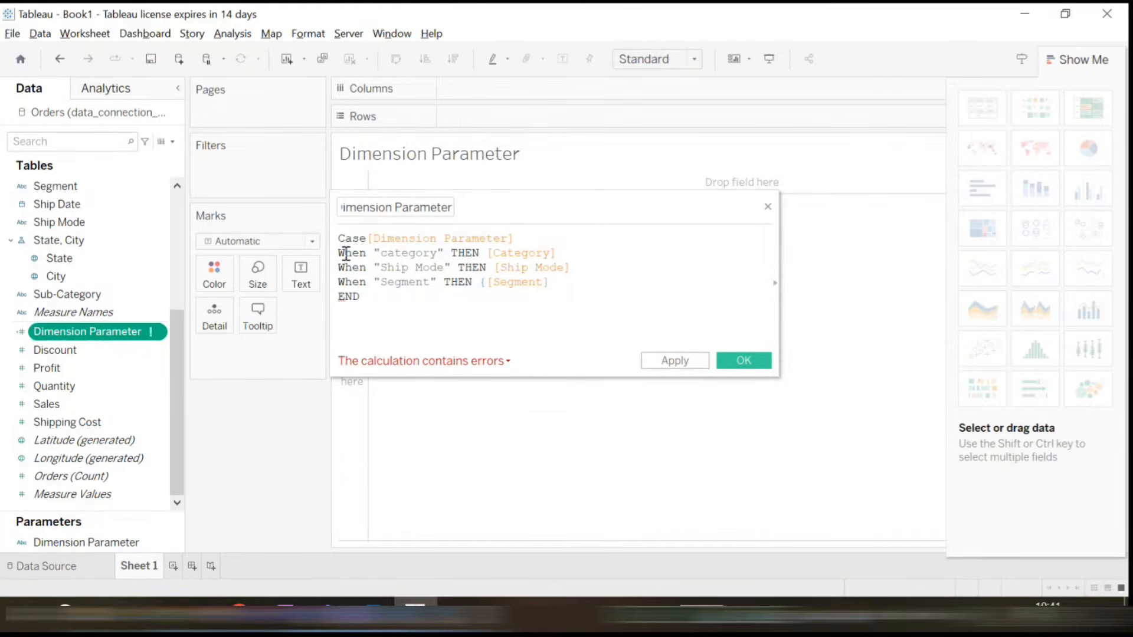
In Book1's Dimension Parameter formula, remove the stray opening bracket so the last condition reads When "Segment" THEN [Segment]
{"action": "left_click", "coordinate": [379, 238]}
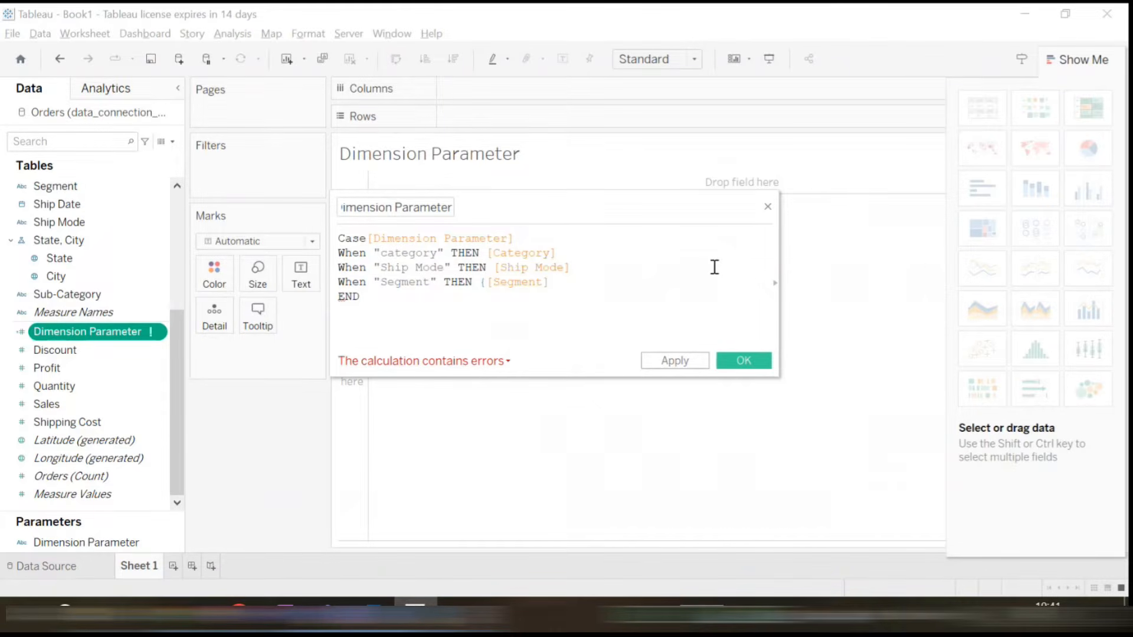
{"action": "left_click", "coordinate": [389, 255]}
{"action": "left_click", "coordinate": [487, 283]}
{"action": "key", "text": "BackSpace"}
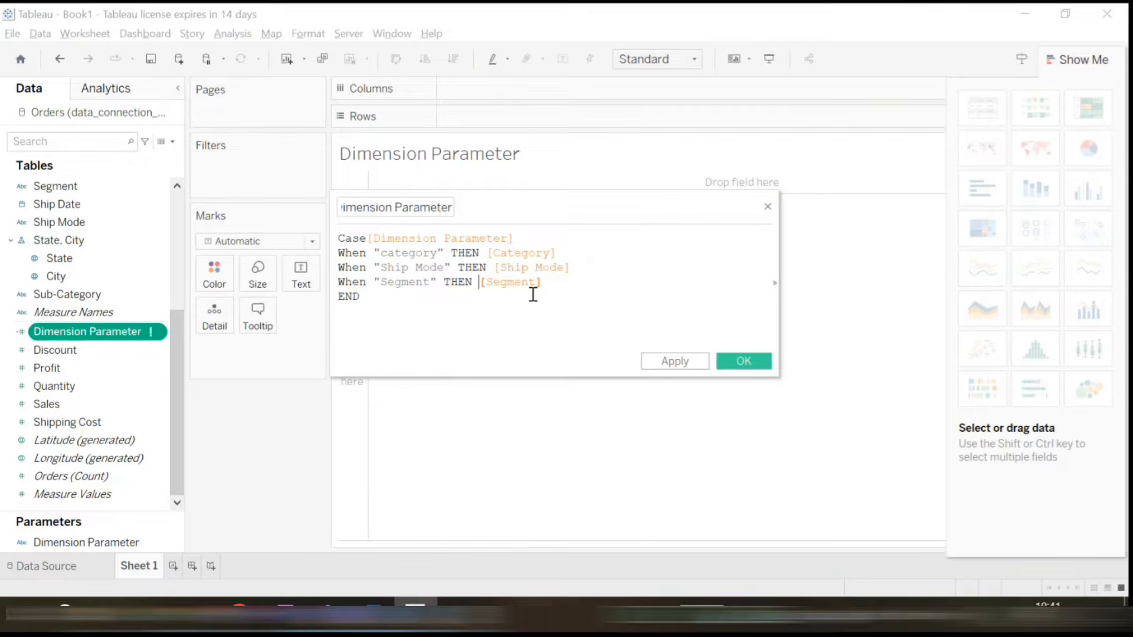
{"action": "key", "text": "Delete"}
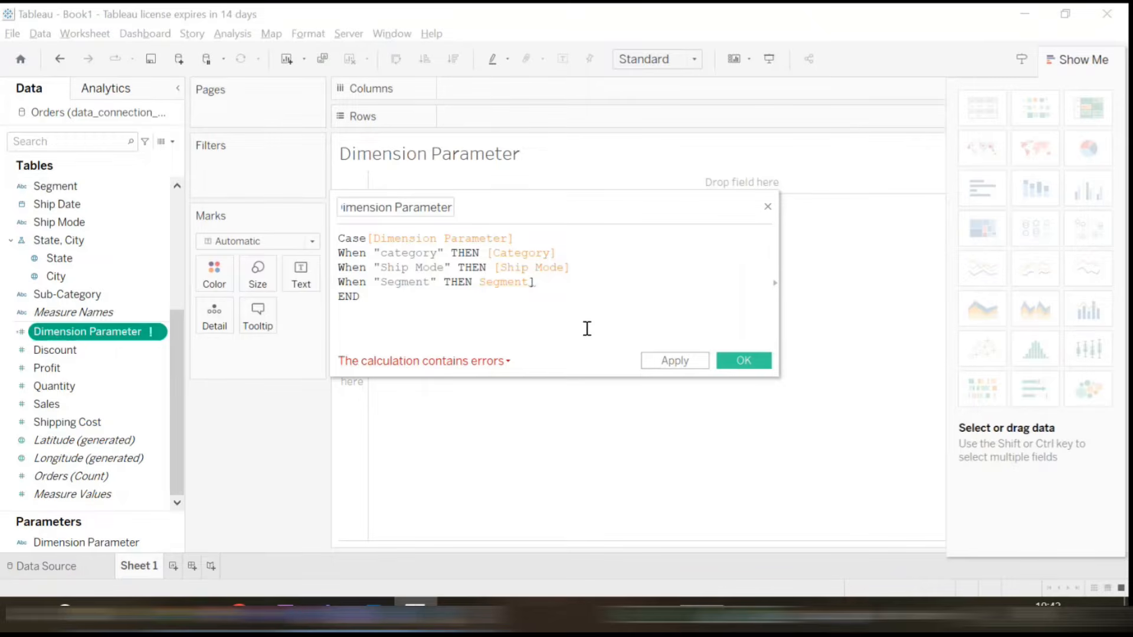
{"action": "type", "text": "["}
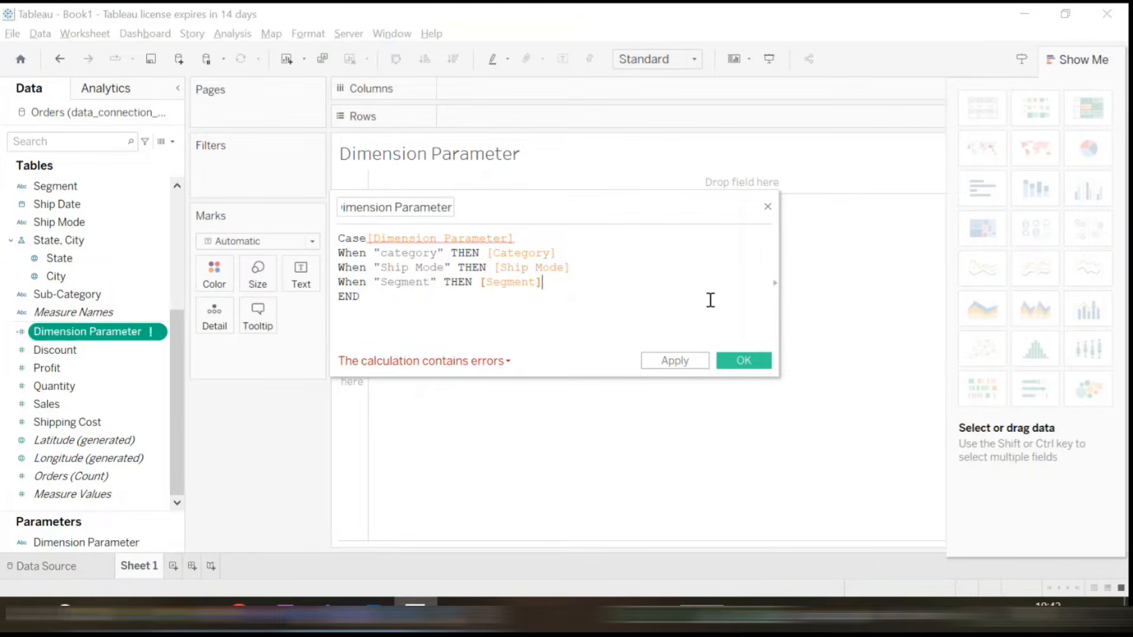
Make the Case line reference [Parameters].[Dimension Parameter] using the suggested parameter, and save the calculated field
{"action": "left_click", "coordinate": [444, 239]}
{"action": "key", "text": "BackSpace"}
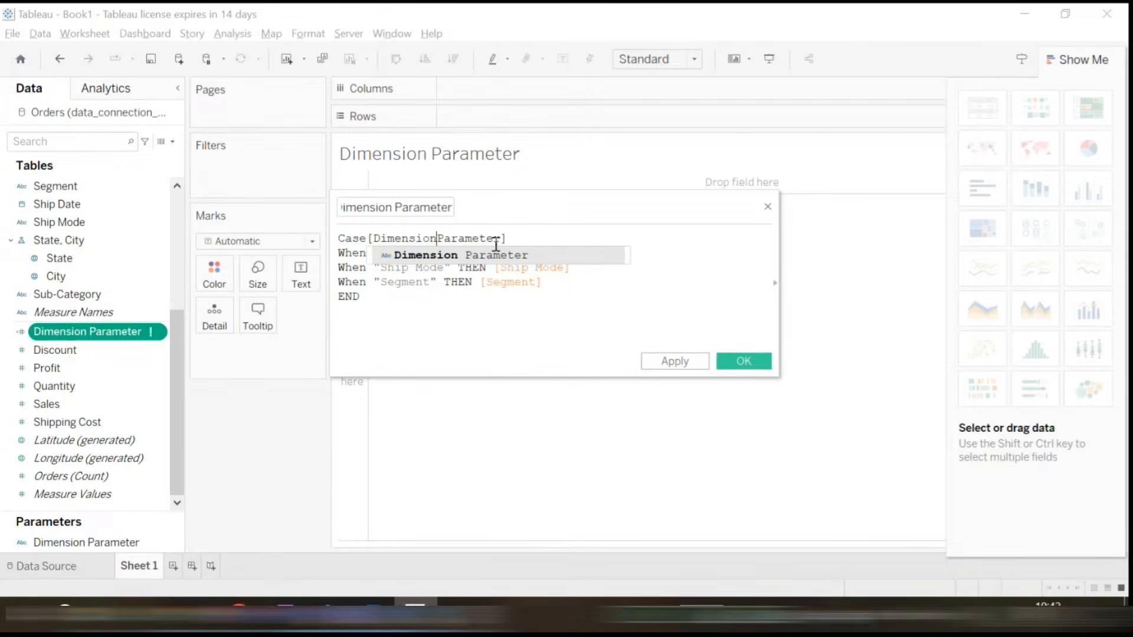
{"action": "left_click", "coordinate": [422, 257]}
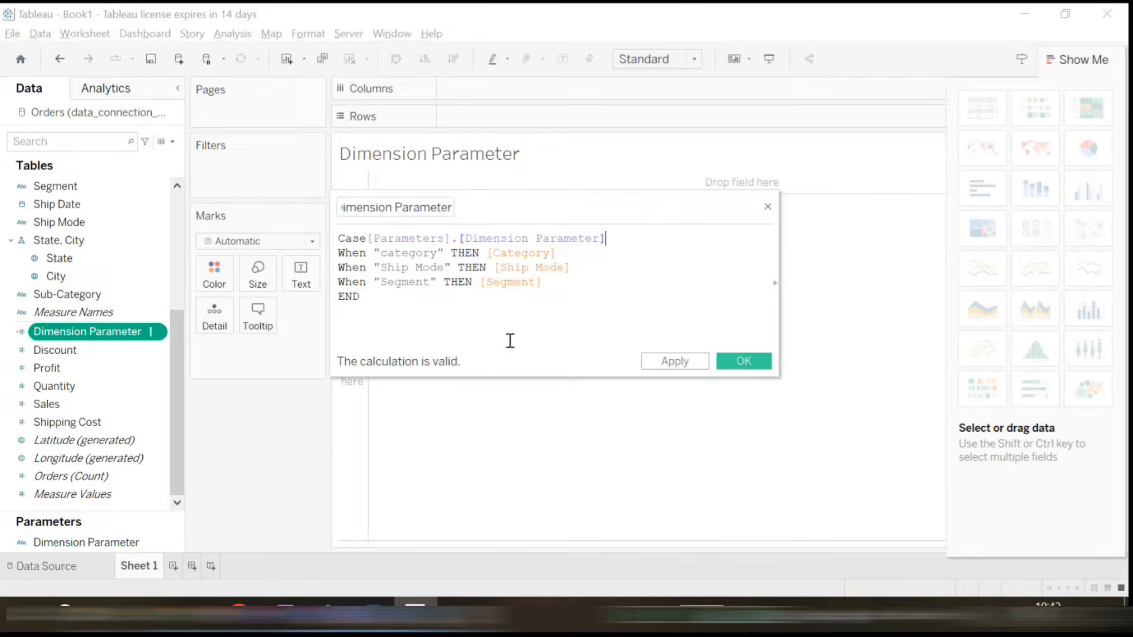
{"action": "left_click", "coordinate": [702, 364]}
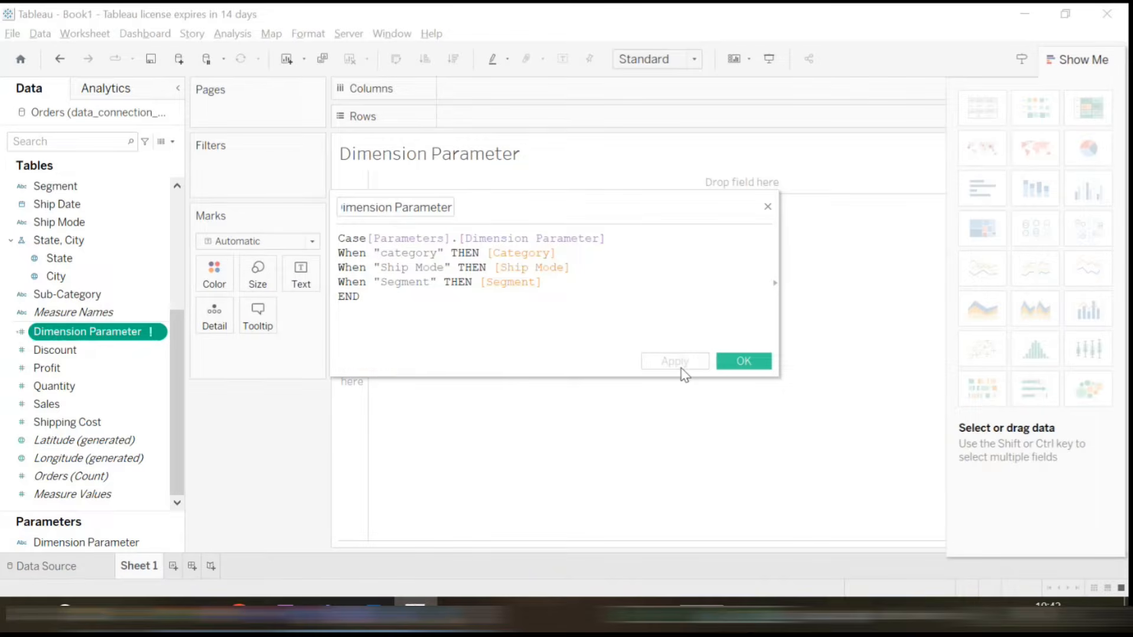
{"action": "left_click", "coordinate": [743, 364]}
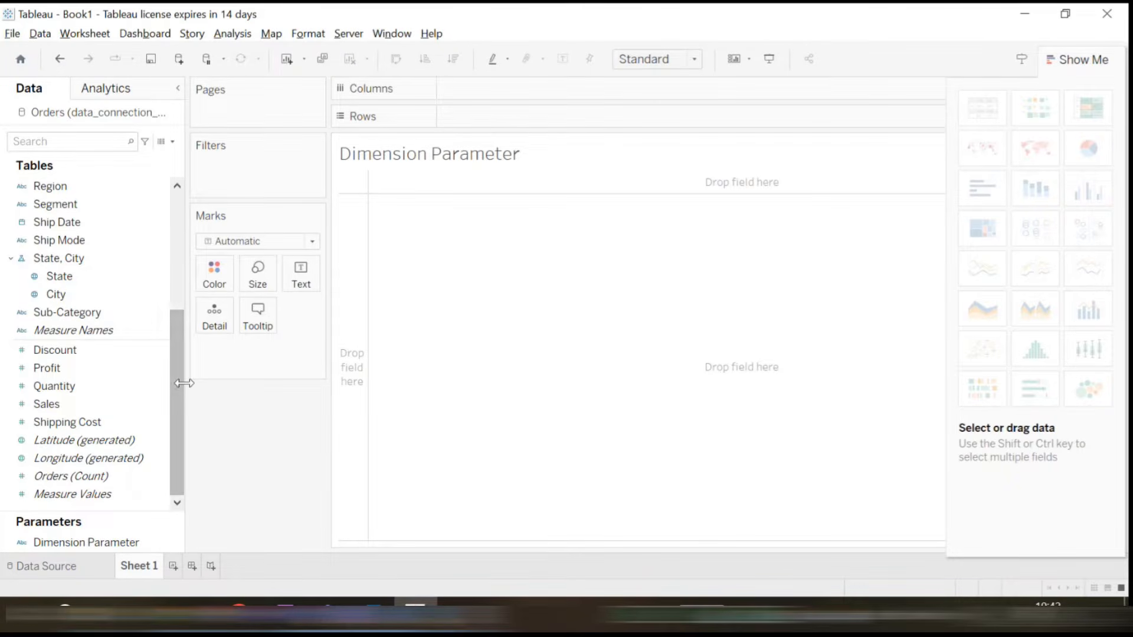
Place Segment and the Dimension Parameter calculated field on Columns
{"action": "scroll", "coordinate": [183, 352], "scroll_direction": "up", "scroll_amount": 1}
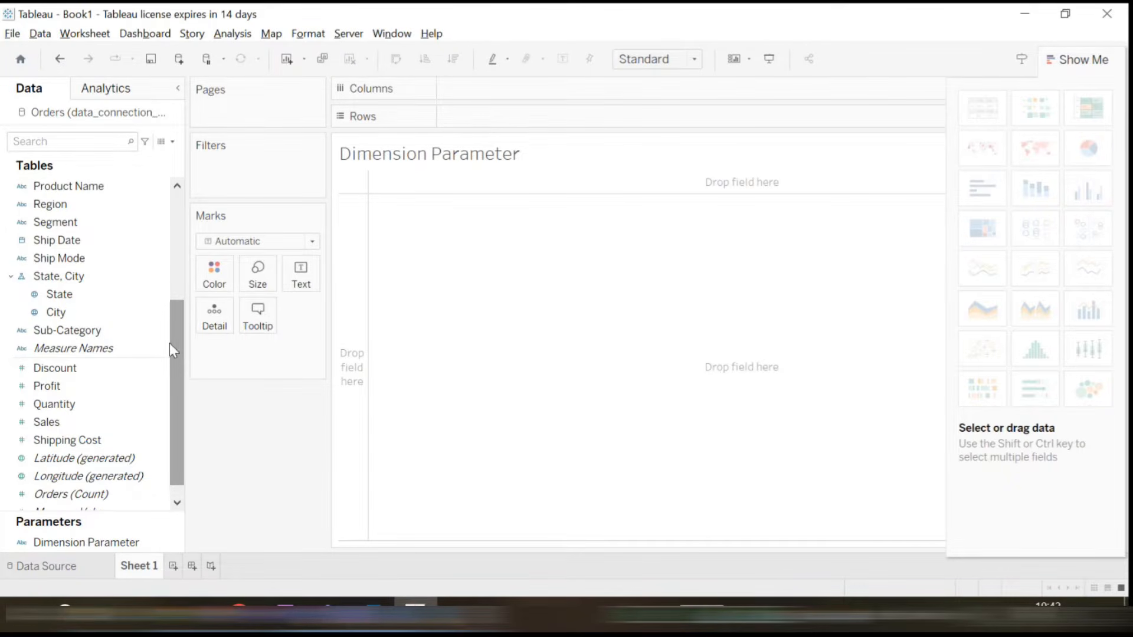
{"action": "left_click_drag", "start_coordinate": [174, 343], "coordinate": [185, 231]}
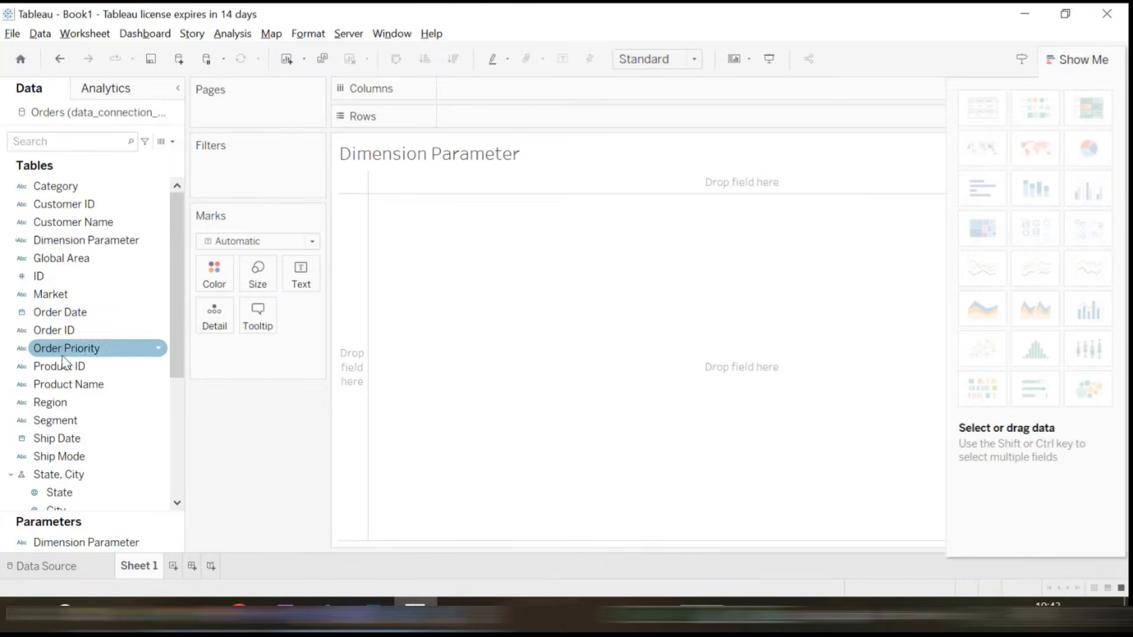
{"action": "left_click_drag", "start_coordinate": [66, 420], "coordinate": [511, 85]}
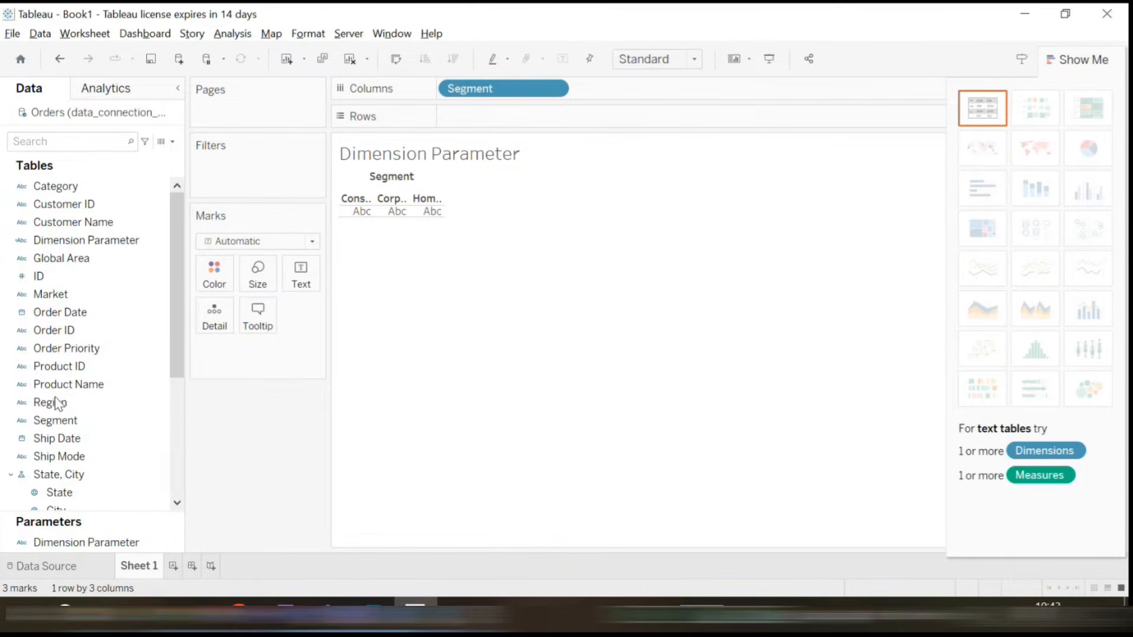
{"action": "mouse_move", "coordinate": [52, 454]}
{"action": "left_mouse_down"}
{"action": "mouse_move", "coordinate": [500, 264]}
{"action": "mouse_move", "coordinate": [551, 85]}
{"action": "mouse_move", "coordinate": [585, 91]}
{"action": "mouse_move", "coordinate": [448, 152]}
{"action": "mouse_move", "coordinate": [52, 437]}
{"action": "left_mouse_up"}
{"action": "left_click", "coordinate": [57, 242]}
{"action": "left_click_drag", "start_coordinate": [57, 241], "coordinate": [610, 94]}
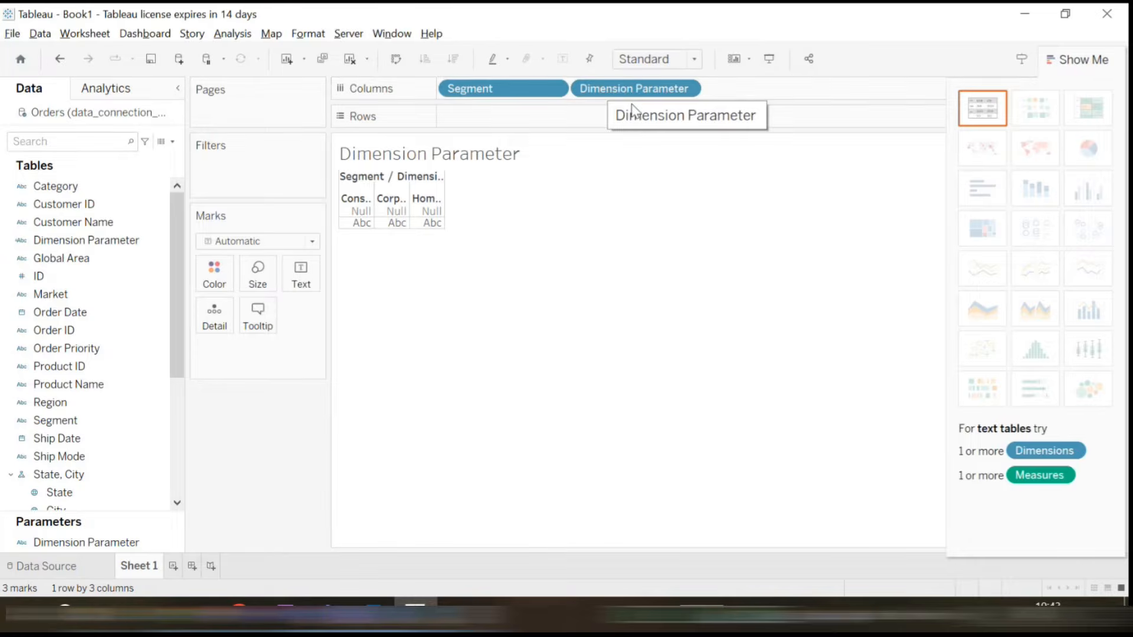
Remove Segment from Columns and place the Sales measure on Rows
{"action": "left_click", "coordinate": [552, 90]}
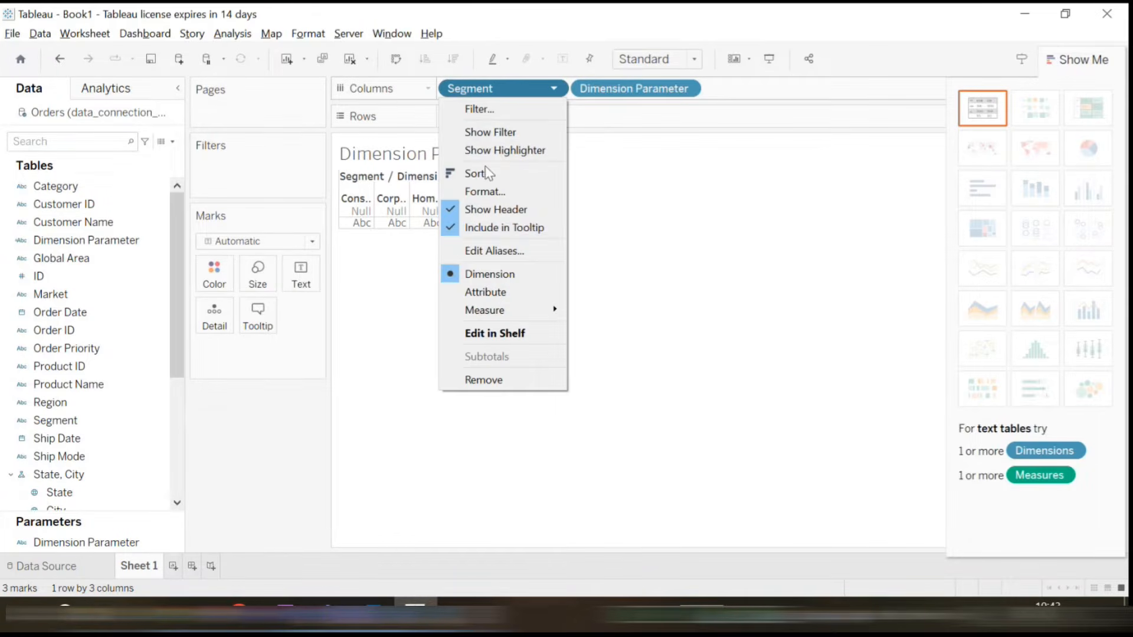
{"action": "left_click", "coordinate": [494, 382]}
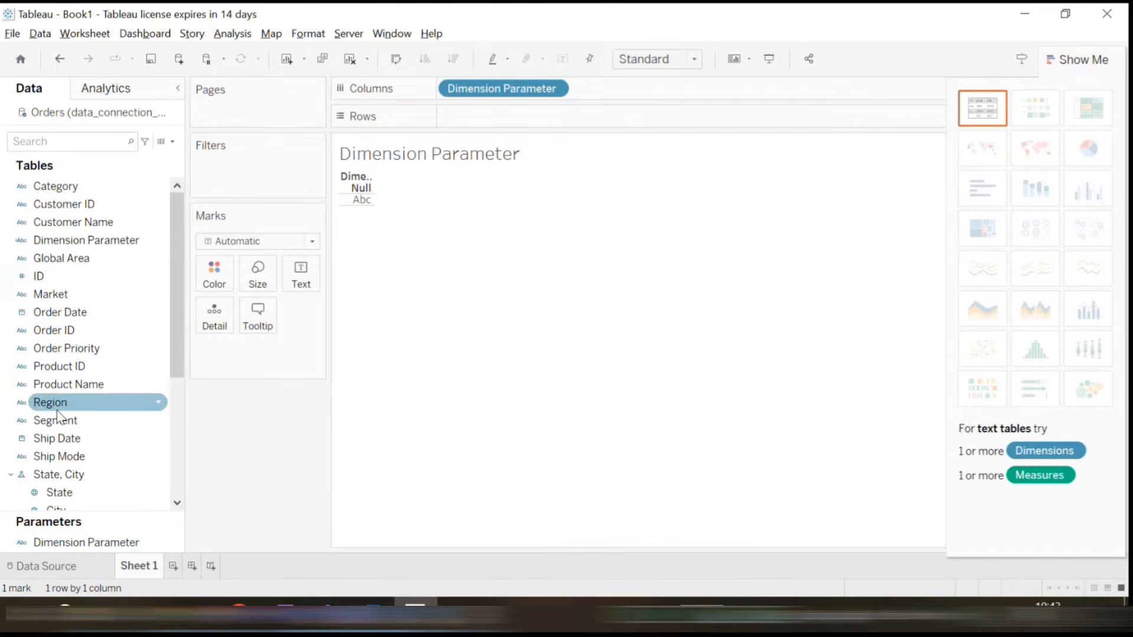
{"action": "left_click_drag", "start_coordinate": [172, 329], "coordinate": [172, 443]}
{"action": "left_click_drag", "start_coordinate": [43, 423], "coordinate": [459, 111]}
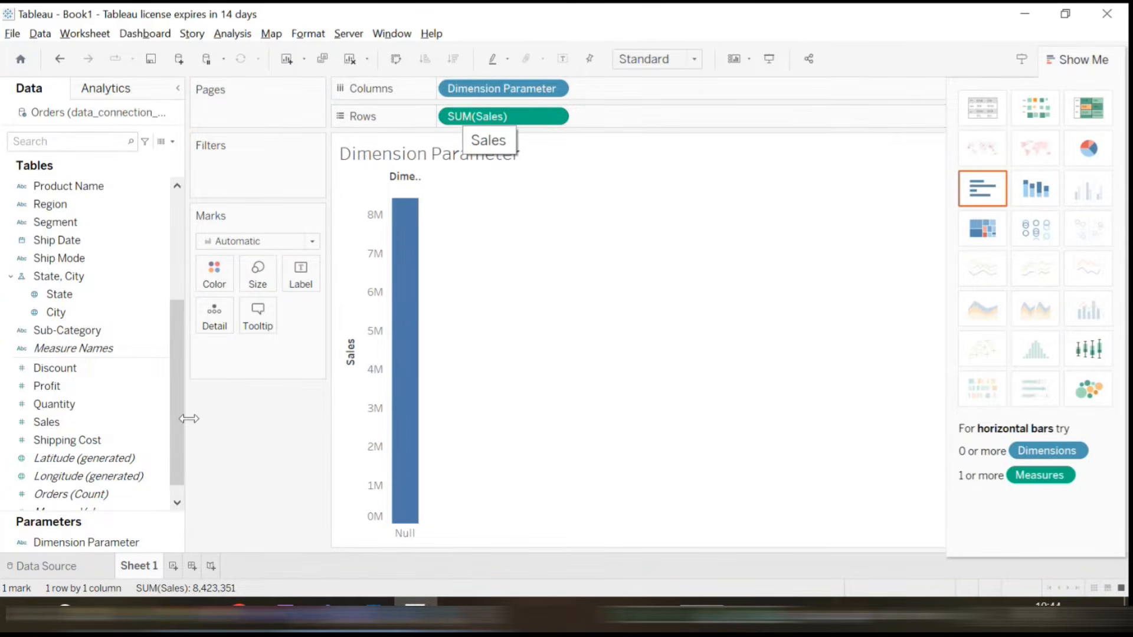
{"action": "left_click_drag", "start_coordinate": [178, 384], "coordinate": [180, 286]}
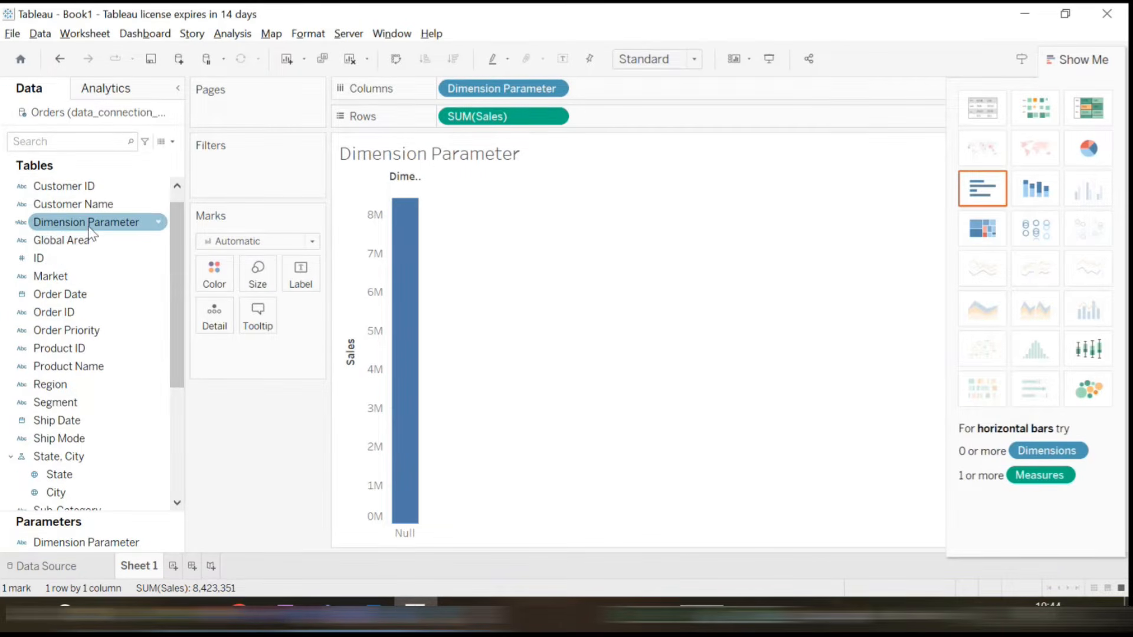
Show the Dimension Parameter control on the sheet and hide the Show Me chart gallery that covers it
{"action": "left_click_drag", "start_coordinate": [111, 542], "coordinate": [90, 552]}
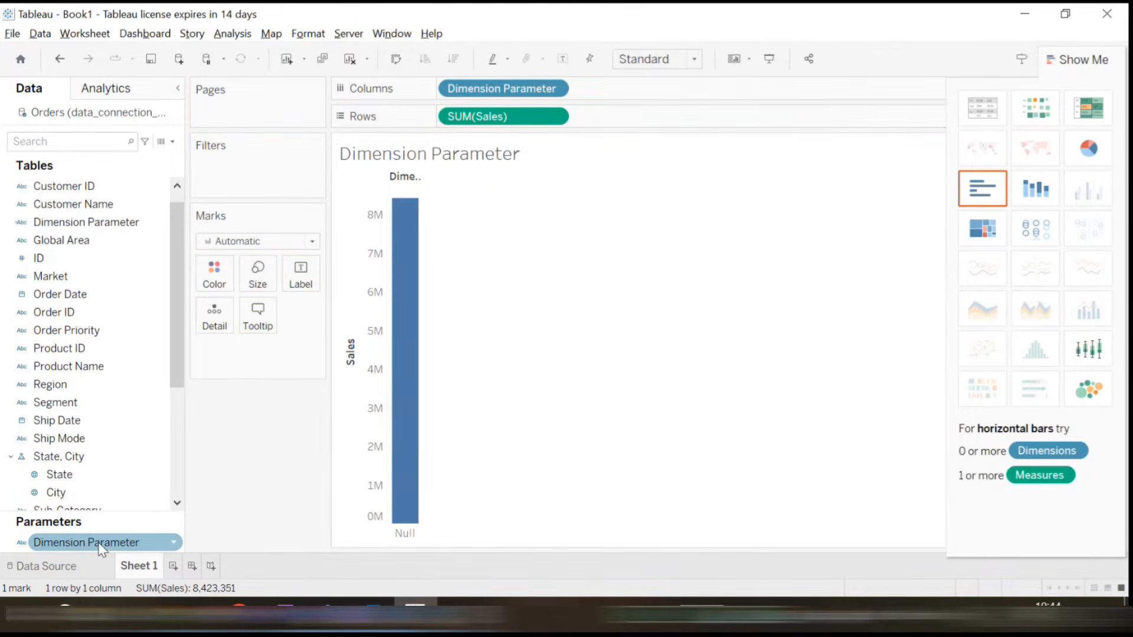
{"action": "right_click", "coordinate": [102, 545]}
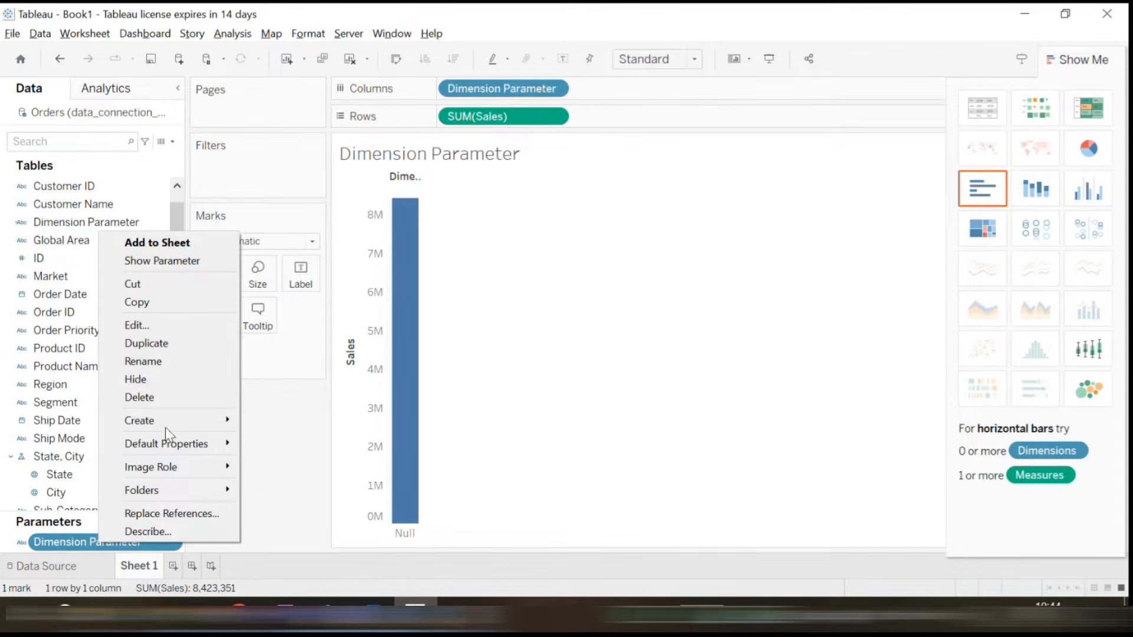
{"action": "left_click", "coordinate": [175, 257]}
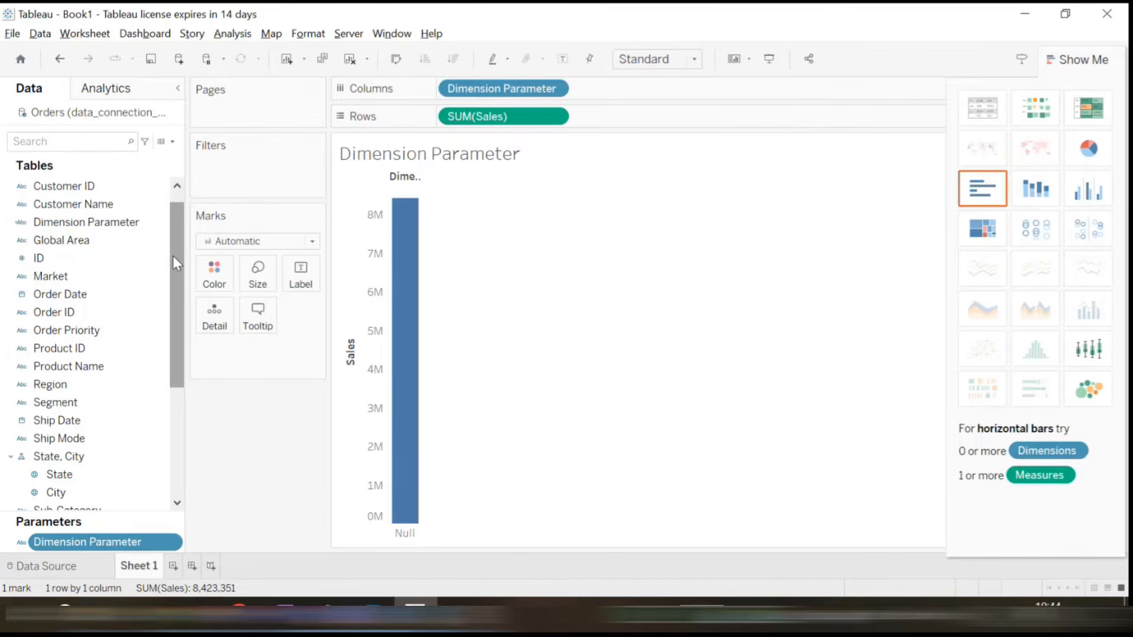
{"action": "left_click", "coordinate": [1079, 61]}
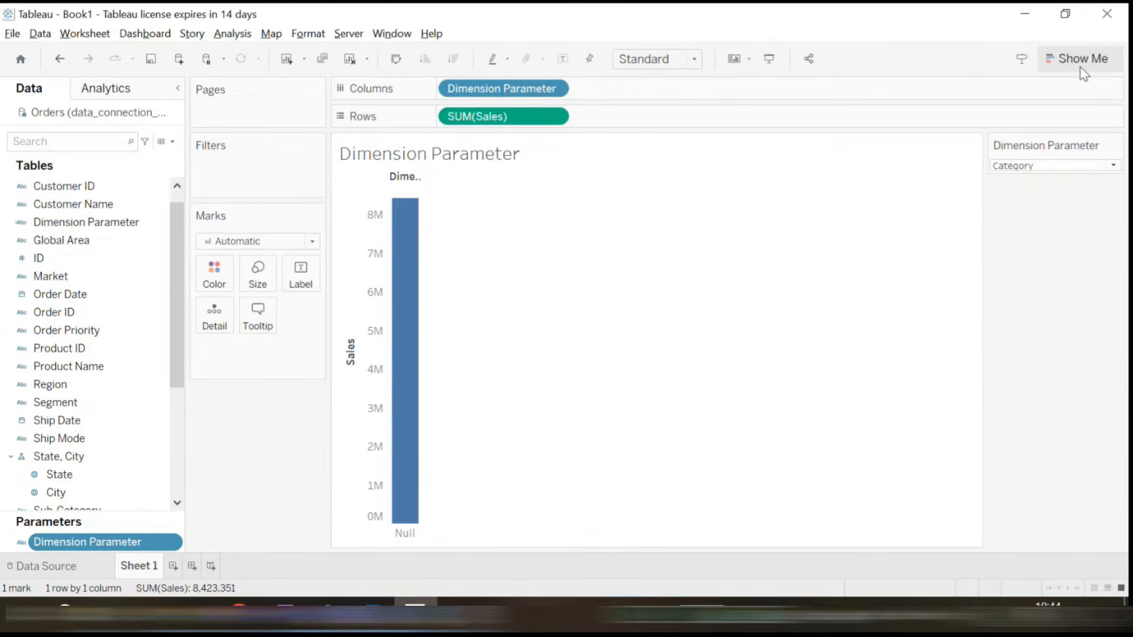
Test the Dimension Parameter control by switching it to Ship Mode, then Segment, and back to Category
{"action": "left_click", "coordinate": [1092, 167]}
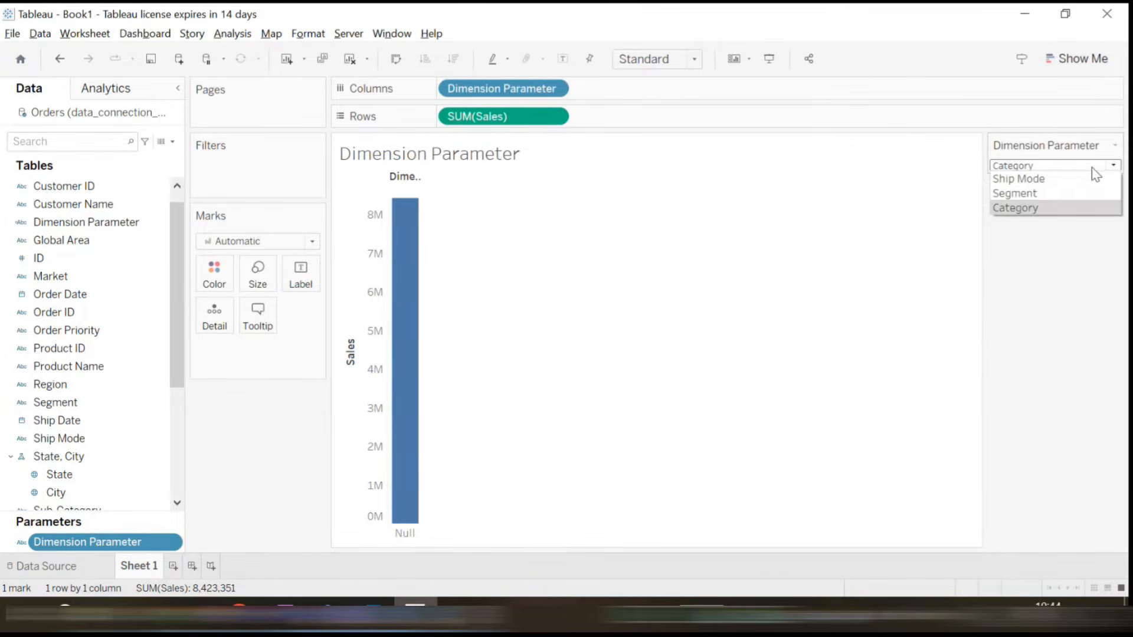
{"action": "left_click", "coordinate": [1033, 180]}
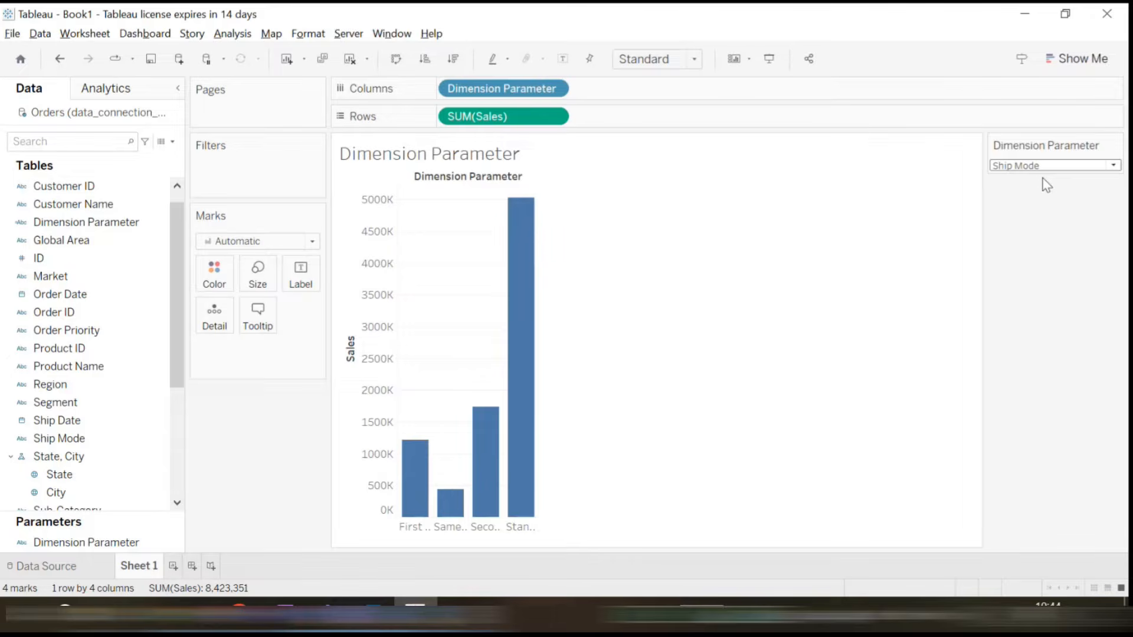
{"action": "left_click", "coordinate": [1083, 167]}
{"action": "left_click", "coordinate": [1037, 194]}
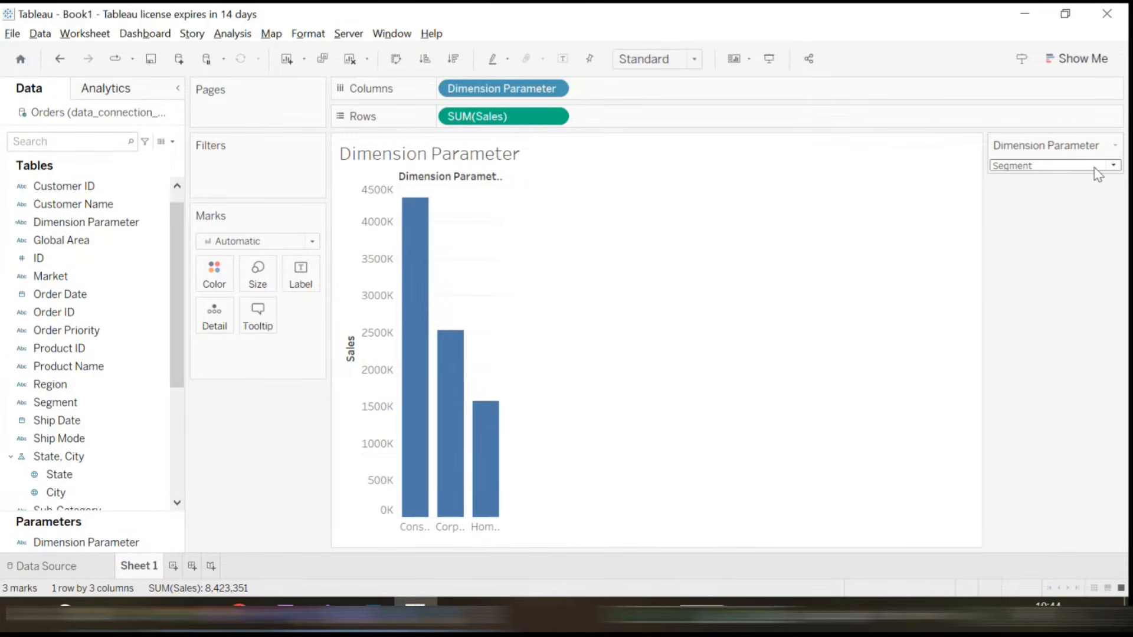
{"action": "left_click", "coordinate": [1089, 167]}
{"action": "left_click", "coordinate": [1015, 207]}
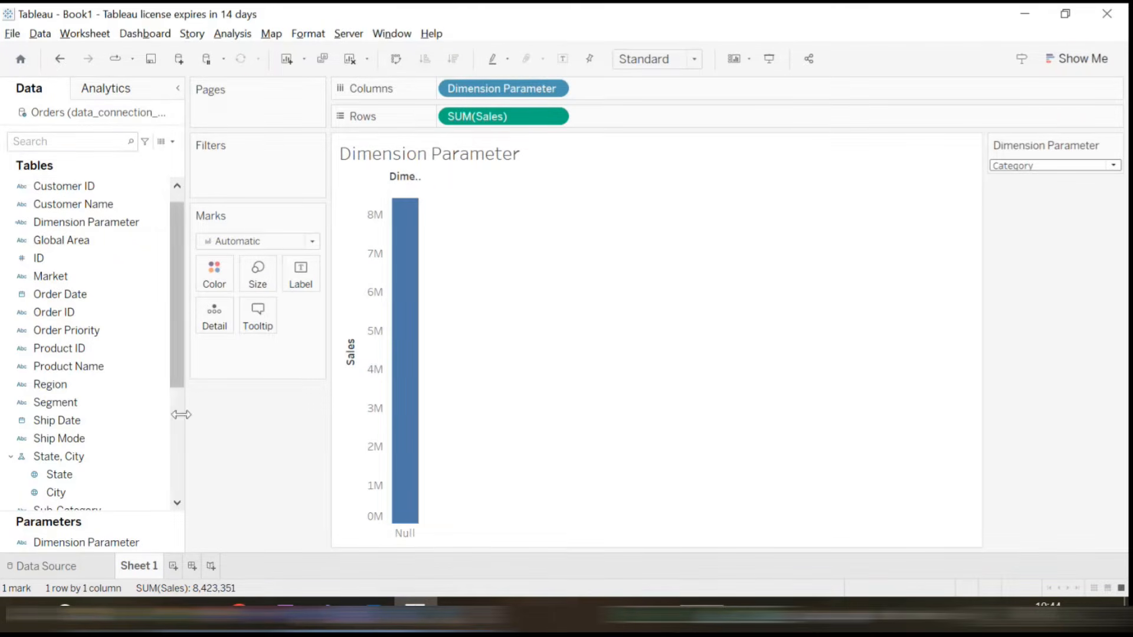
Correct "category" to "Category" in the first condition of the Dimension Parameter calculated field and save the formula
{"action": "left_click_drag", "start_coordinate": [185, 307], "coordinate": [184, 259]}
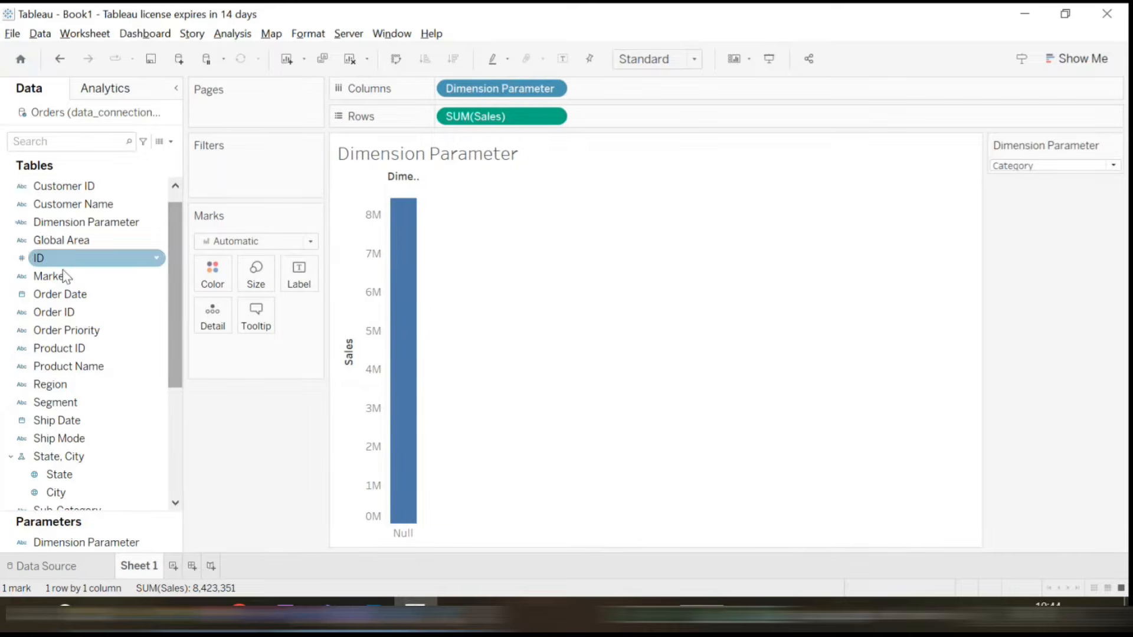
{"action": "left_click_drag", "start_coordinate": [173, 372], "coordinate": [159, 236]}
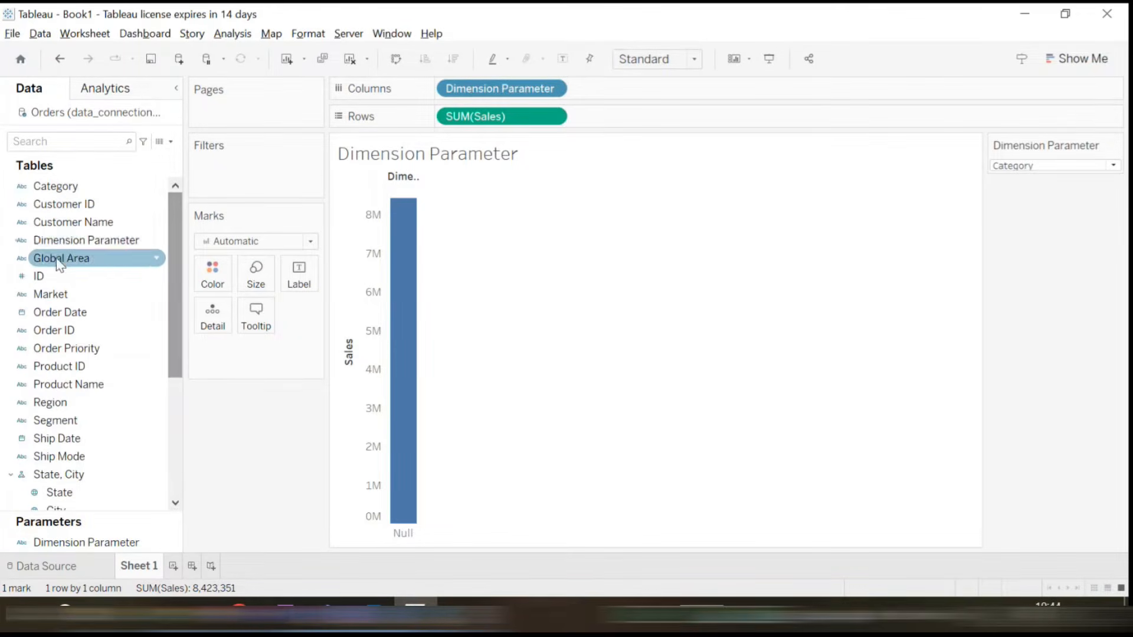
{"action": "left_click", "coordinate": [61, 241]}
{"action": "right_click", "coordinate": [62, 241]}
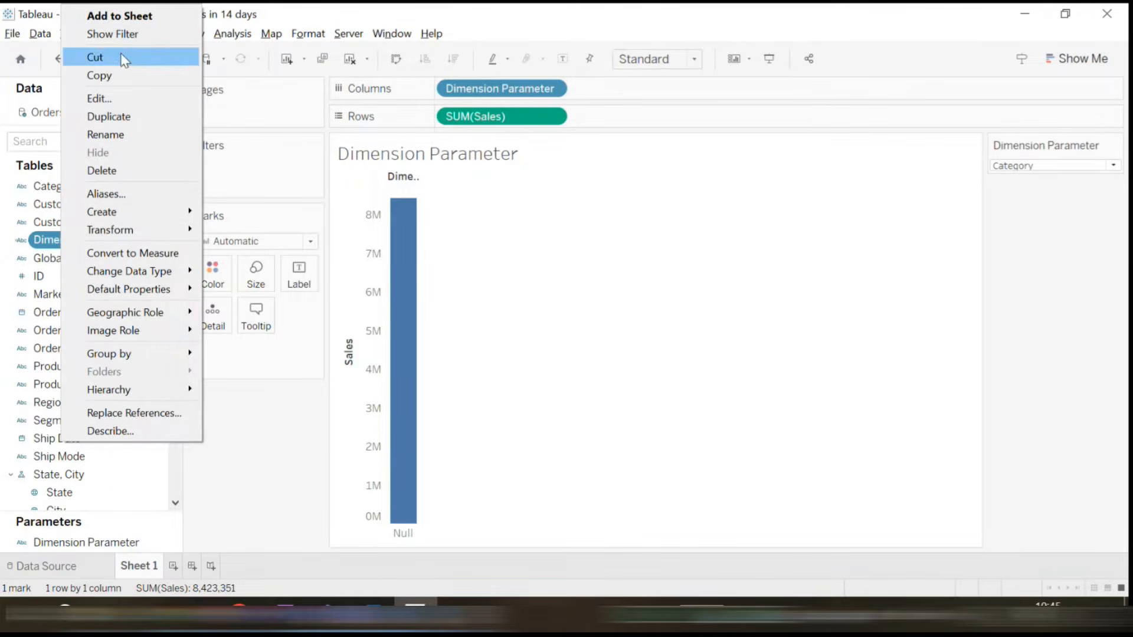
{"action": "left_click", "coordinate": [111, 100]}
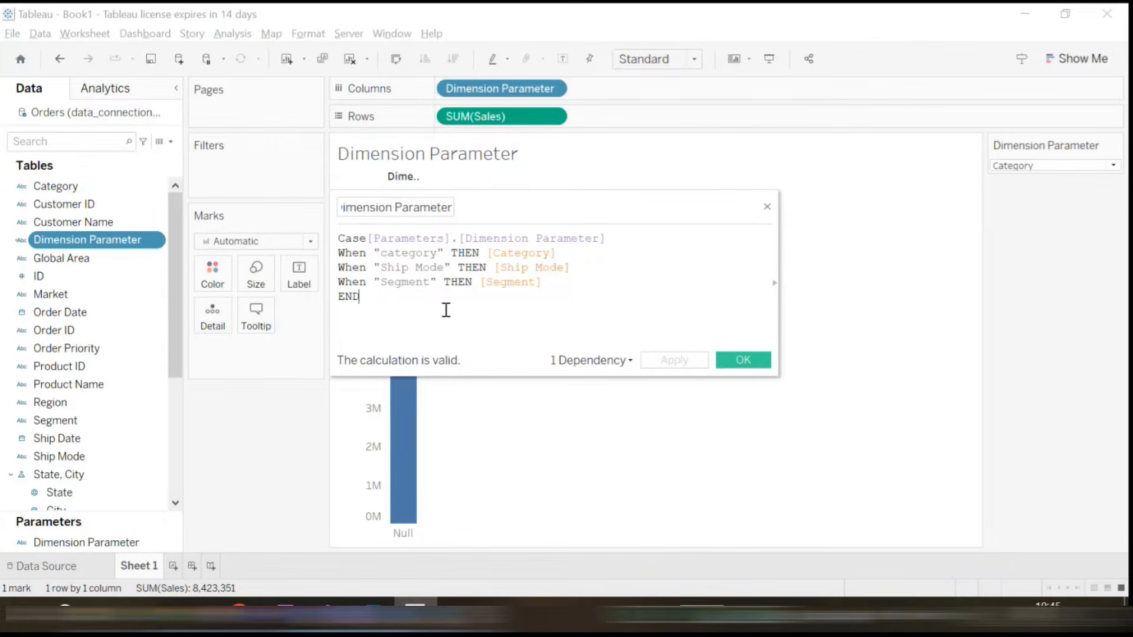
{"action": "left_click", "coordinate": [389, 257]}
{"action": "key", "text": "BackSpace"}
{"action": "type", "text": "C"}
{"action": "left_click", "coordinate": [684, 363]}
{"action": "left_click", "coordinate": [745, 361]}
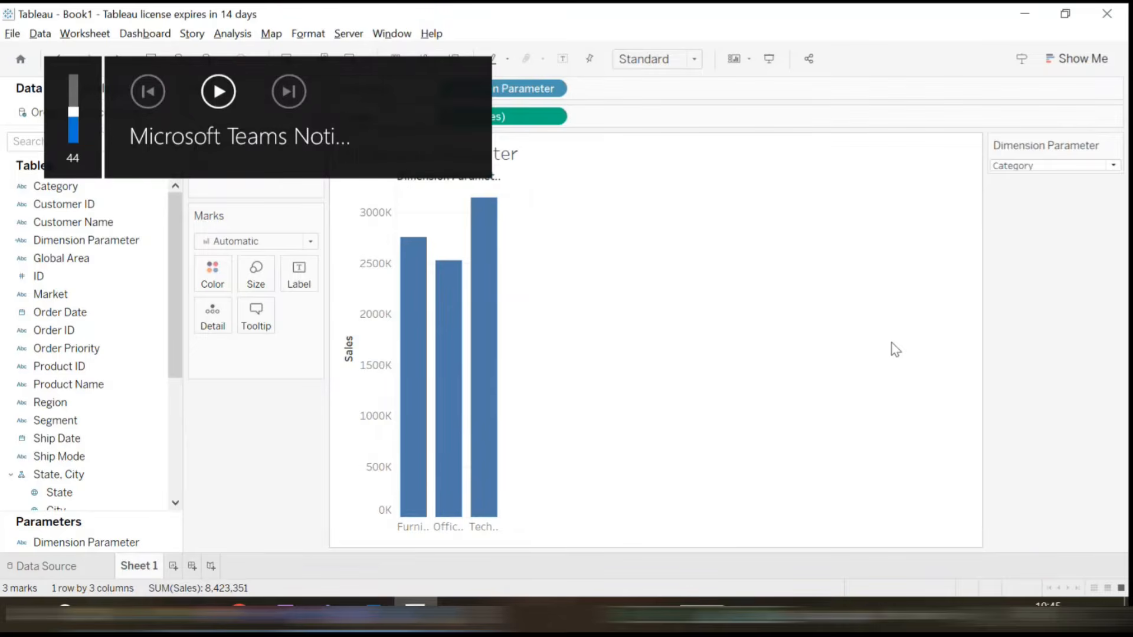
{"action": "key", "text": "XF86AudioMicMute"}
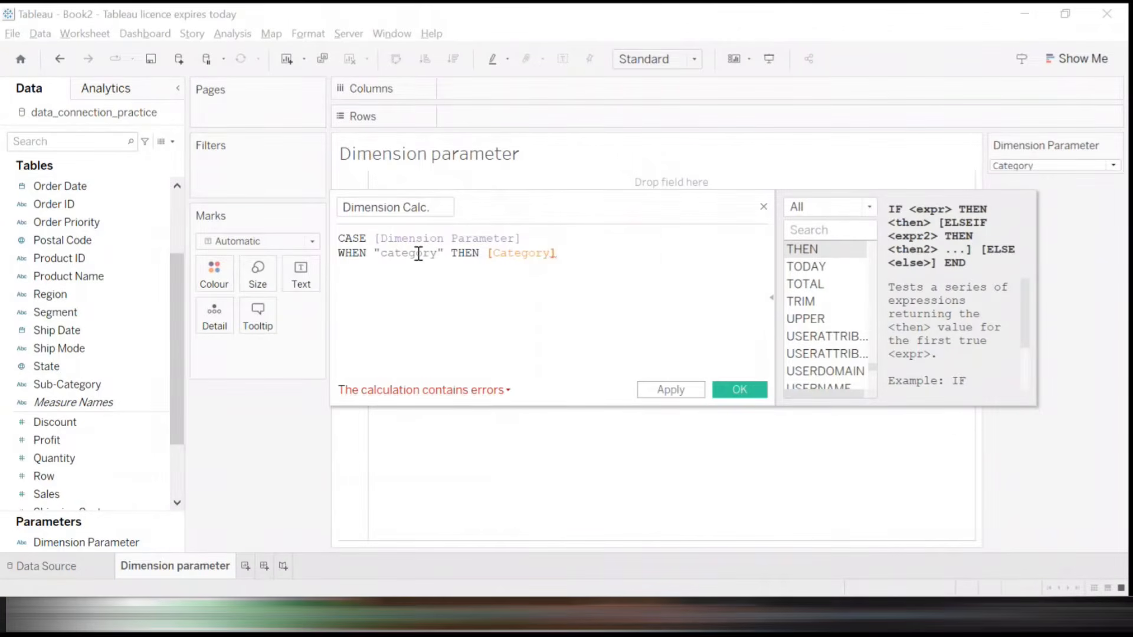
In Book2's Dimension Calc. formula, correct the WHEN condition's string from "category" to "Category"
{"action": "left_click", "coordinate": [401, 255]}
{"action": "left_click", "coordinate": [388, 255]}
{"action": "key", "text": "BackSpace"}
{"action": "type", "text": "C"}
{"action": "left_click", "coordinate": [389, 254]}
{"action": "left_click", "coordinate": [403, 252]}
{"action": "key", "text": "End"}
Edit Book2's Dimension Parameter and set the display name of the Category entry to CTG, keeping its value as Category
{"action": "right_click", "coordinate": [153, 542]}
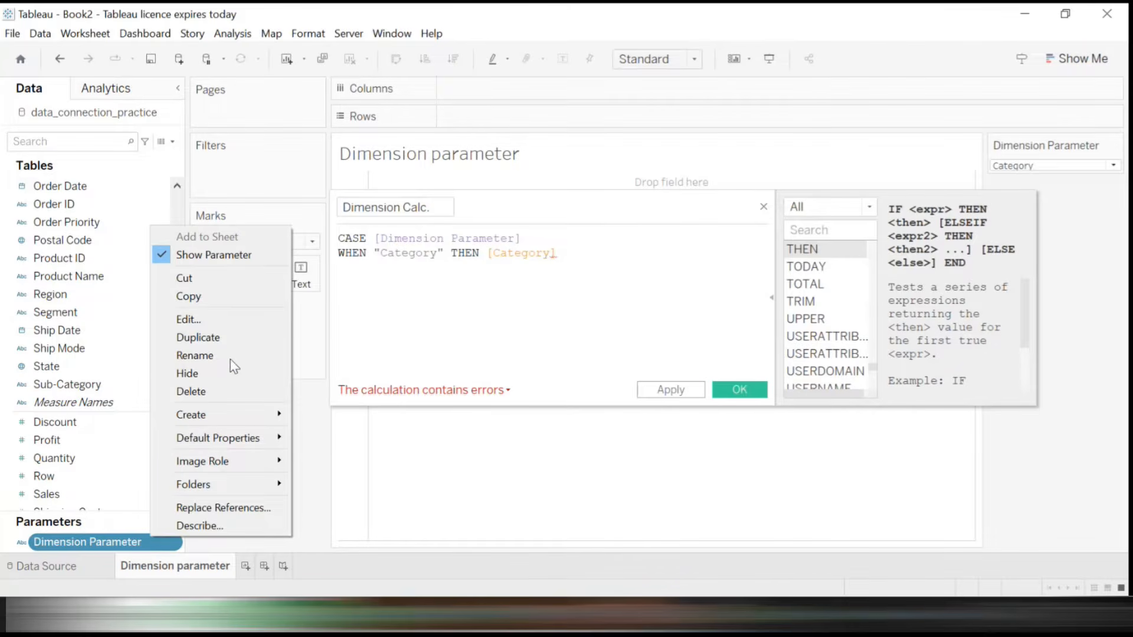
{"action": "left_click", "coordinate": [244, 328]}
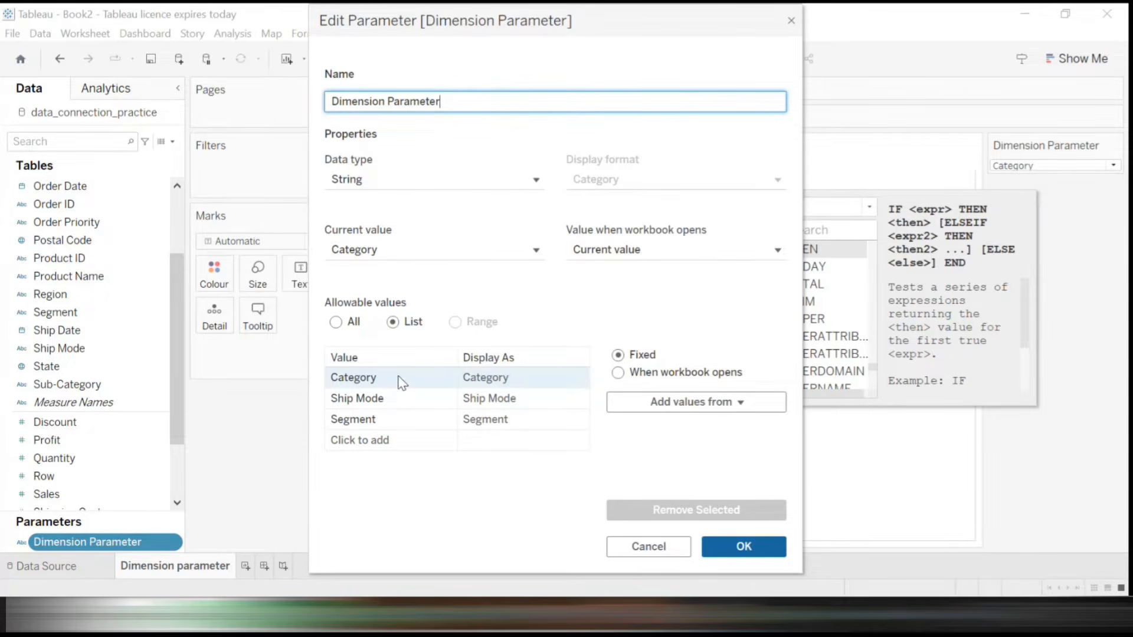
{"action": "left_click", "coordinate": [508, 381]}
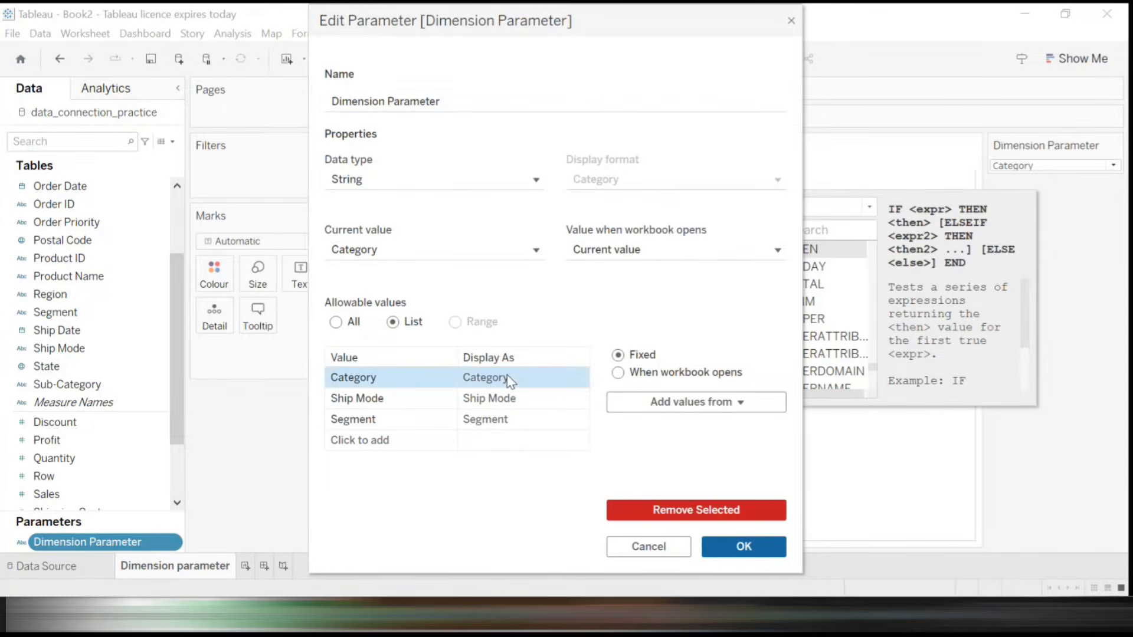
{"action": "left_click", "coordinate": [509, 380]}
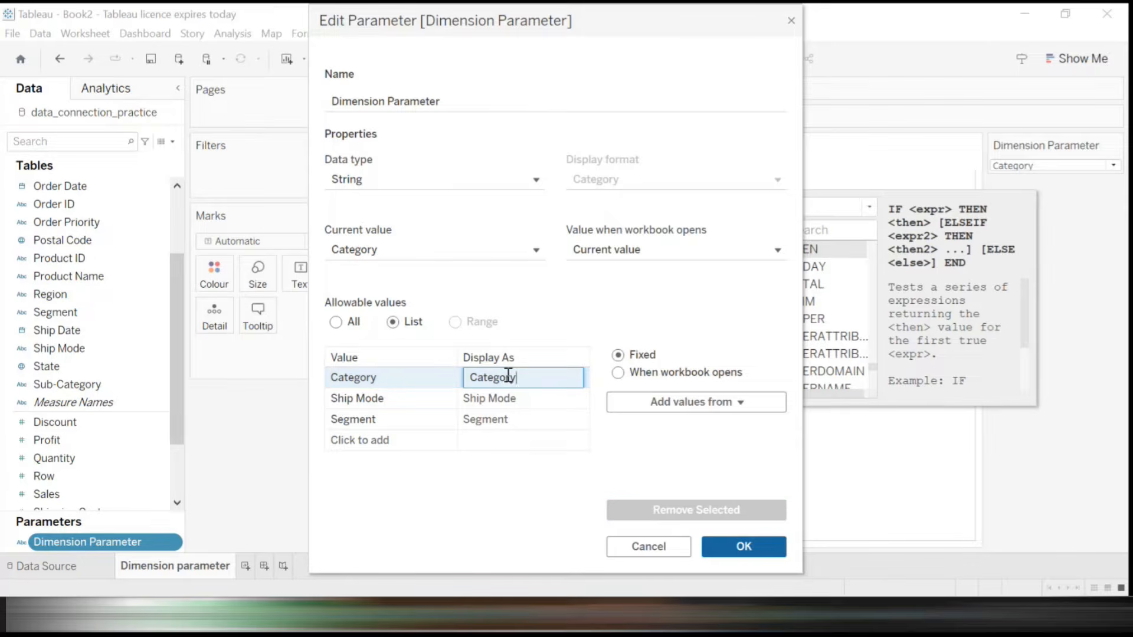
{"action": "left_click_drag", "start_coordinate": [511, 376], "coordinate": [483, 381]}
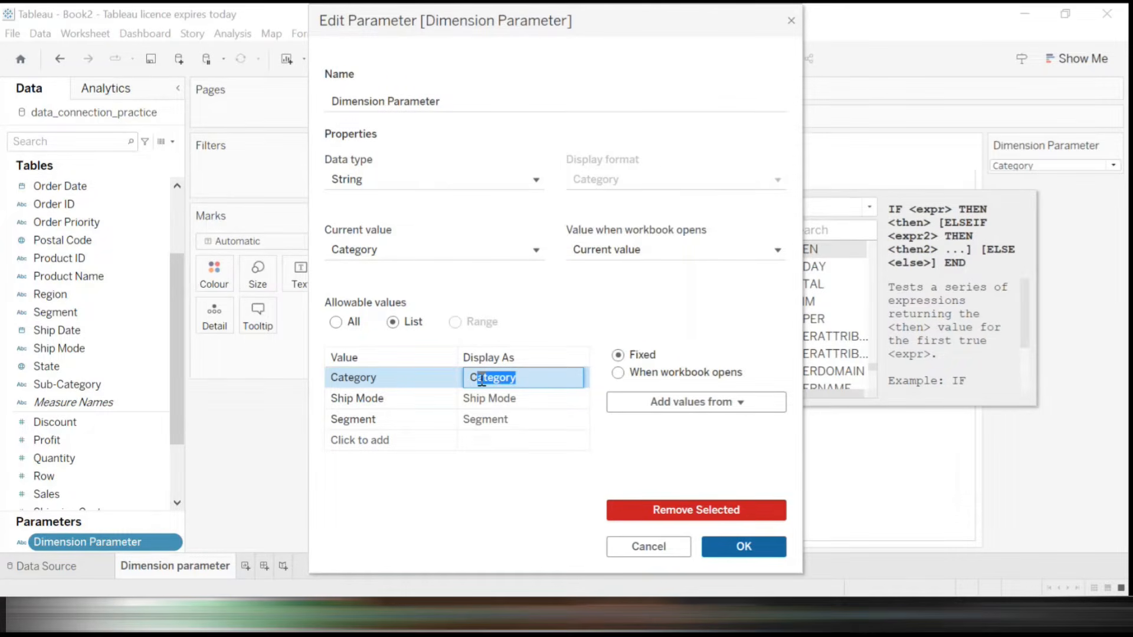
{"action": "key", "text": "BackSpace"}
{"action": "type", "text": "TG"}
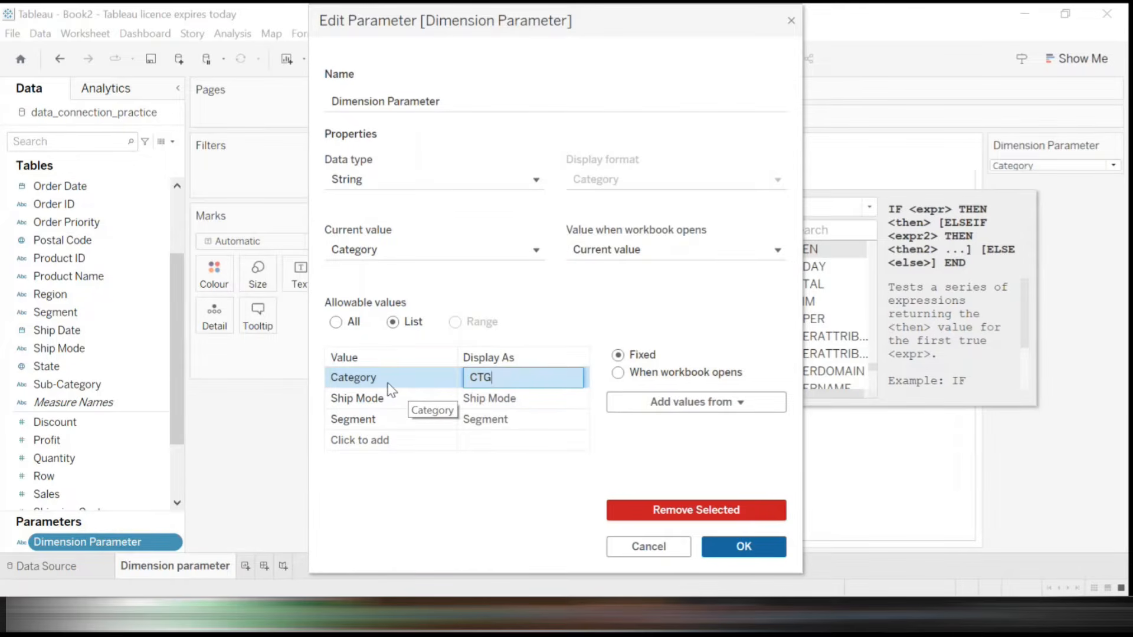
{"action": "key", "text": "Return"}
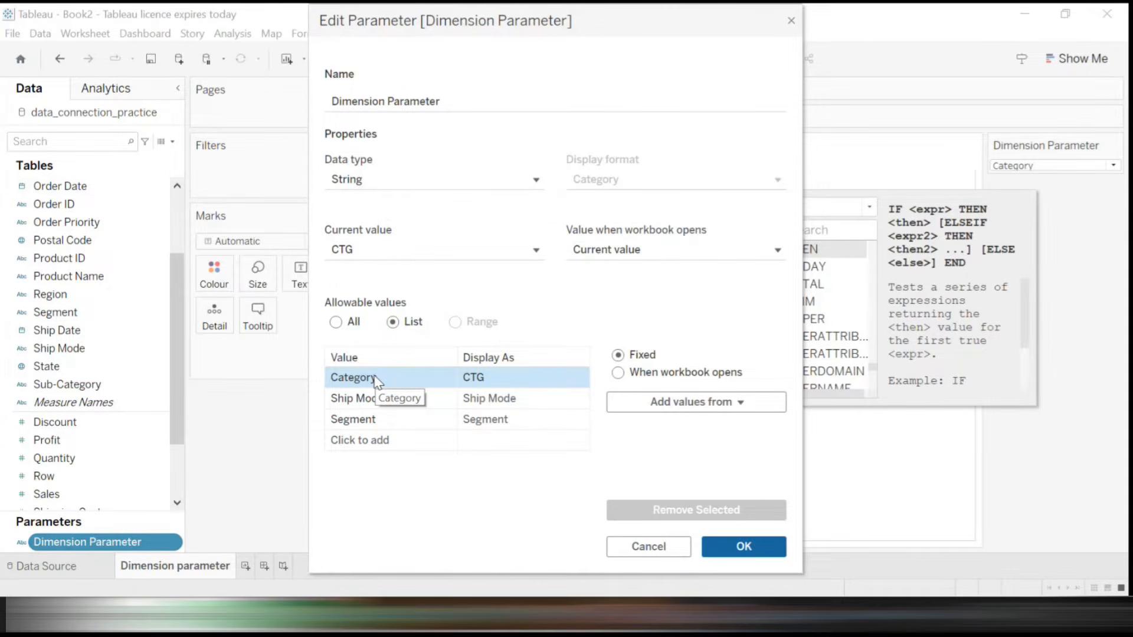
{"action": "left_click", "coordinate": [376, 379]}
{"action": "left_click", "coordinate": [375, 377]}
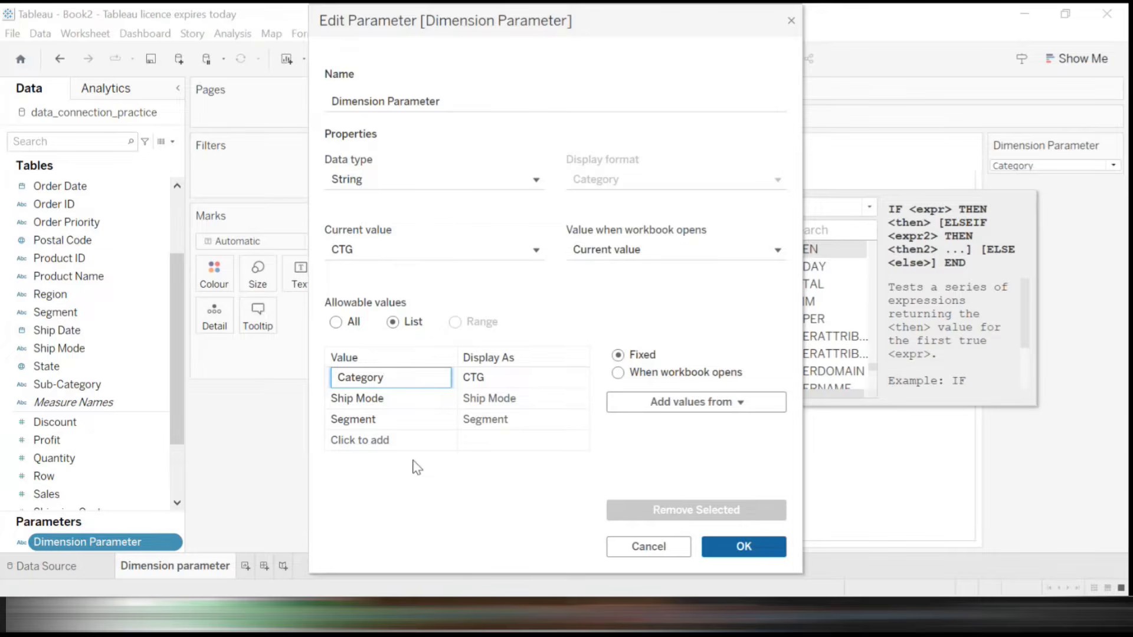
{"action": "key", "text": "Return"}
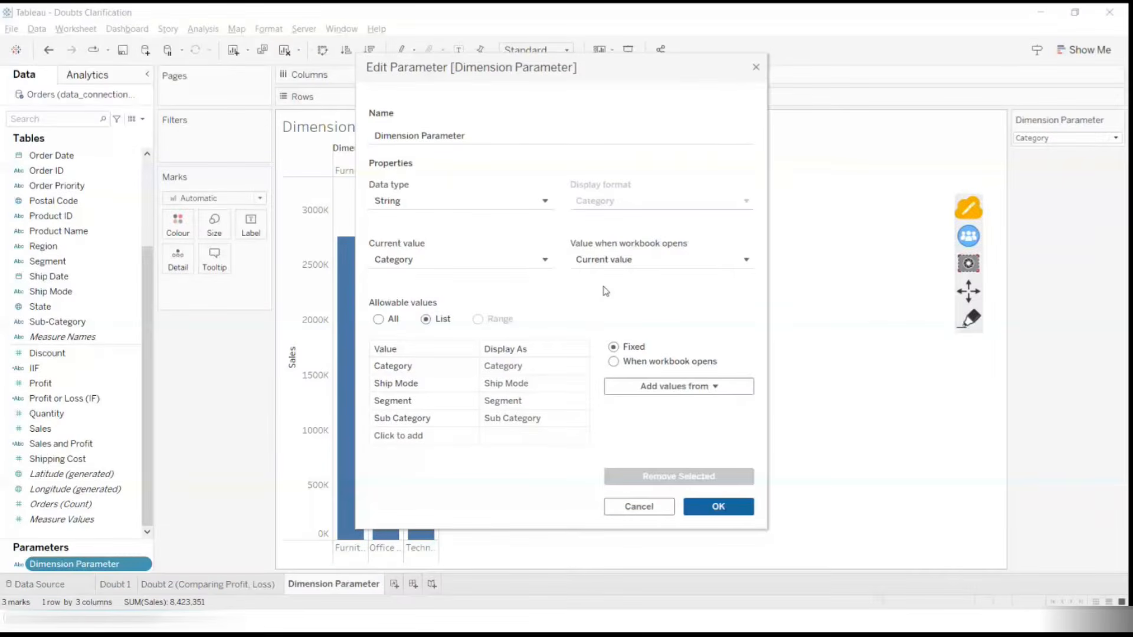
In the Doubts Clarification workbook, circle the parameter's Display As and Value columns in ink and link Display As to the sheet's parameter control
{"action": "left_click", "coordinate": [971, 322]}
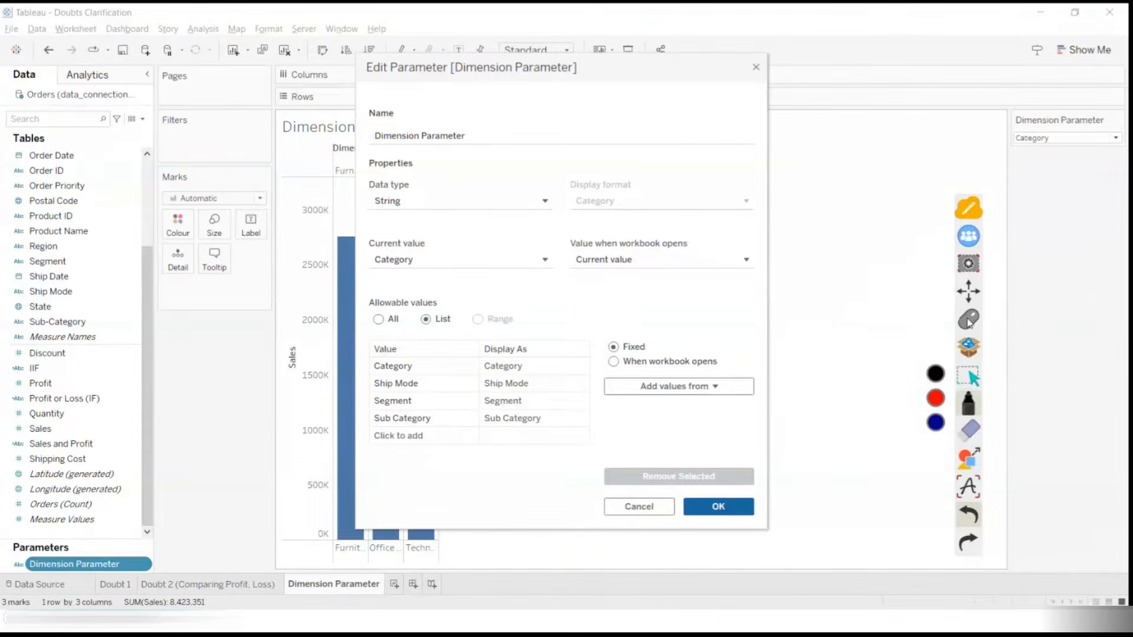
{"action": "mouse_move", "coordinate": [536, 327]}
{"action": "left_mouse_down"}
{"action": "mouse_move", "coordinate": [502, 333]}
{"action": "mouse_move", "coordinate": [562, 484]}
{"action": "mouse_move", "coordinate": [586, 348]}
{"action": "mouse_move", "coordinate": [509, 330]}
{"action": "left_mouse_up"}
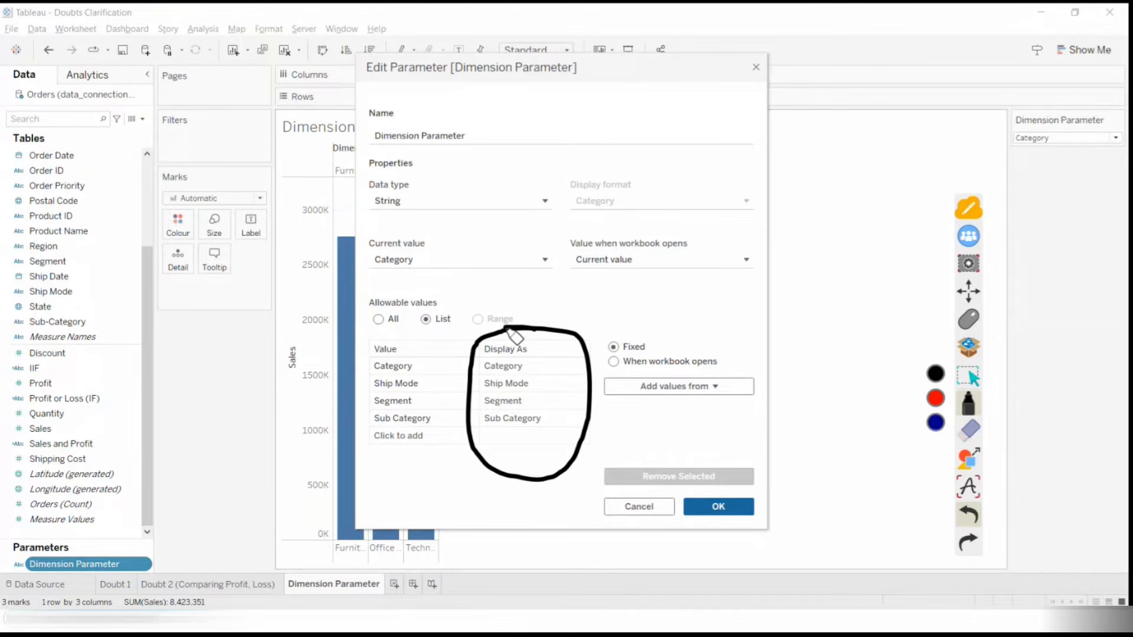
{"action": "mouse_move", "coordinate": [413, 327]}
{"action": "left_mouse_down"}
{"action": "mouse_move", "coordinate": [363, 452]}
{"action": "mouse_move", "coordinate": [472, 413]}
{"action": "mouse_move", "coordinate": [381, 329]}
{"action": "left_mouse_up"}
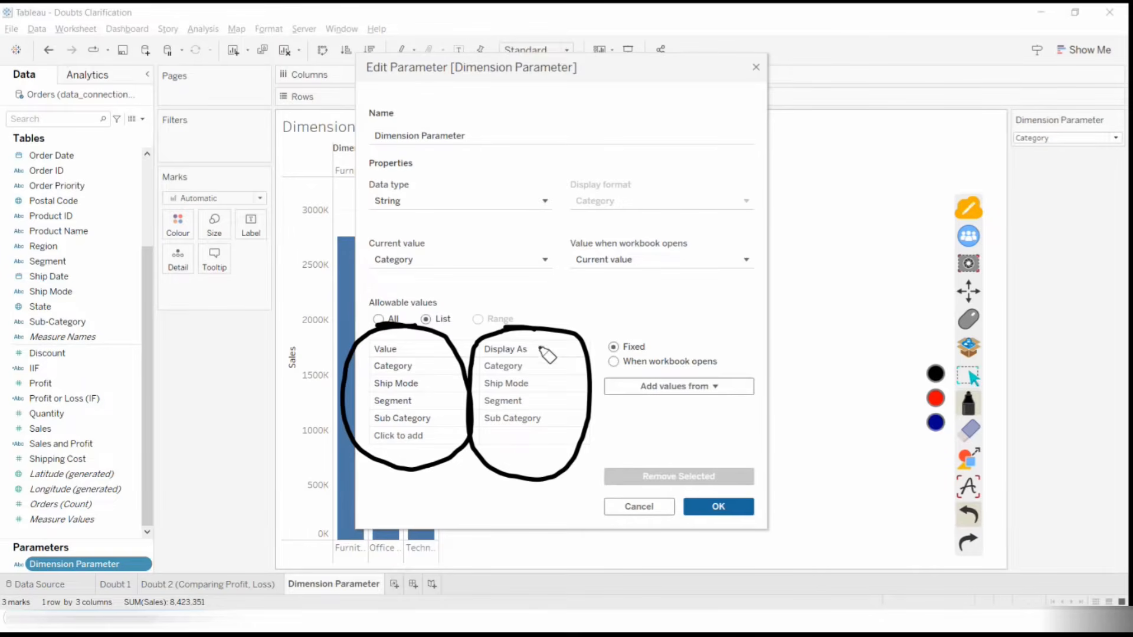
{"action": "mouse_move", "coordinate": [524, 369]}
{"action": "left_mouse_down"}
{"action": "mouse_move", "coordinate": [549, 357]}
{"action": "mouse_move", "coordinate": [571, 381]}
{"action": "mouse_move", "coordinate": [563, 349]}
{"action": "mouse_move", "coordinate": [712, 288]}
{"action": "mouse_move", "coordinate": [1003, 133]}
{"action": "left_mouse_up"}
{"action": "mouse_move", "coordinate": [1069, 112]}
{"action": "left_mouse_down"}
{"action": "mouse_move", "coordinate": [998, 162]}
{"action": "mouse_move", "coordinate": [995, 131]}
{"action": "left_mouse_up"}
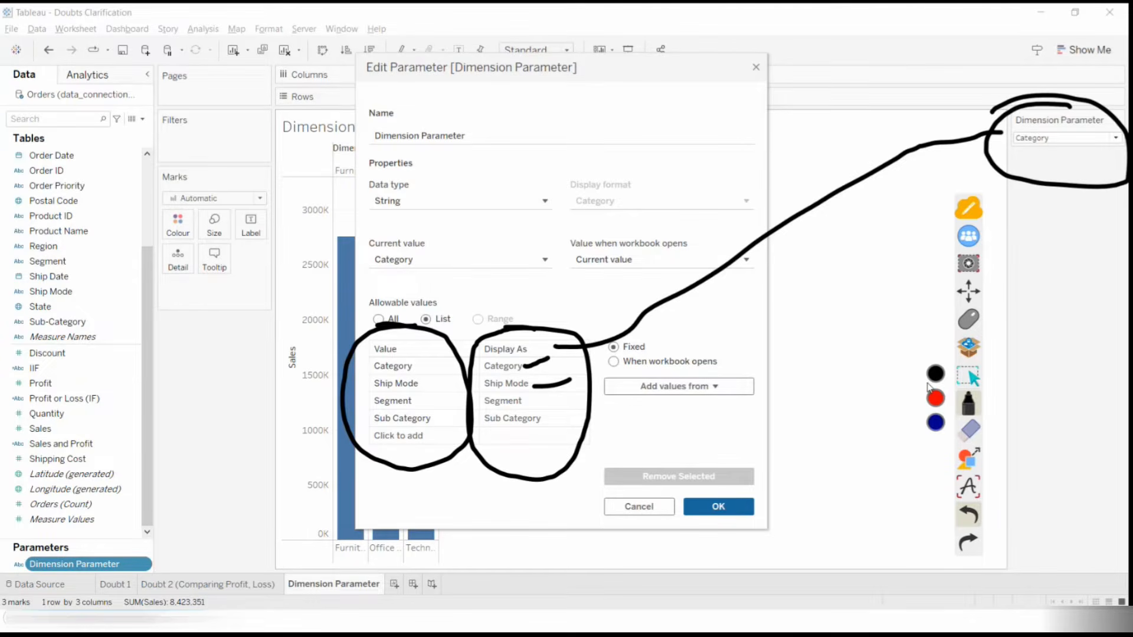
Circle the Category value in ink, connect it to a handwritten calculation label, and clear all the ink
{"action": "mouse_move", "coordinate": [390, 352]}
{"action": "left_mouse_down"}
{"action": "mouse_move", "coordinate": [405, 354]}
{"action": "mouse_move", "coordinate": [273, 380]}
{"action": "left_mouse_up"}
{"action": "mouse_move", "coordinate": [213, 354]}
{"action": "left_mouse_down"}
{"action": "mouse_move", "coordinate": [233, 369]}
{"action": "mouse_move", "coordinate": [243, 316]}
{"action": "left_mouse_up"}
{"action": "mouse_move", "coordinate": [262, 354]}
{"action": "left_mouse_down"}
{"action": "mouse_move", "coordinate": [293, 331]}
{"action": "mouse_move", "coordinate": [307, 286]}
{"action": "left_mouse_up"}
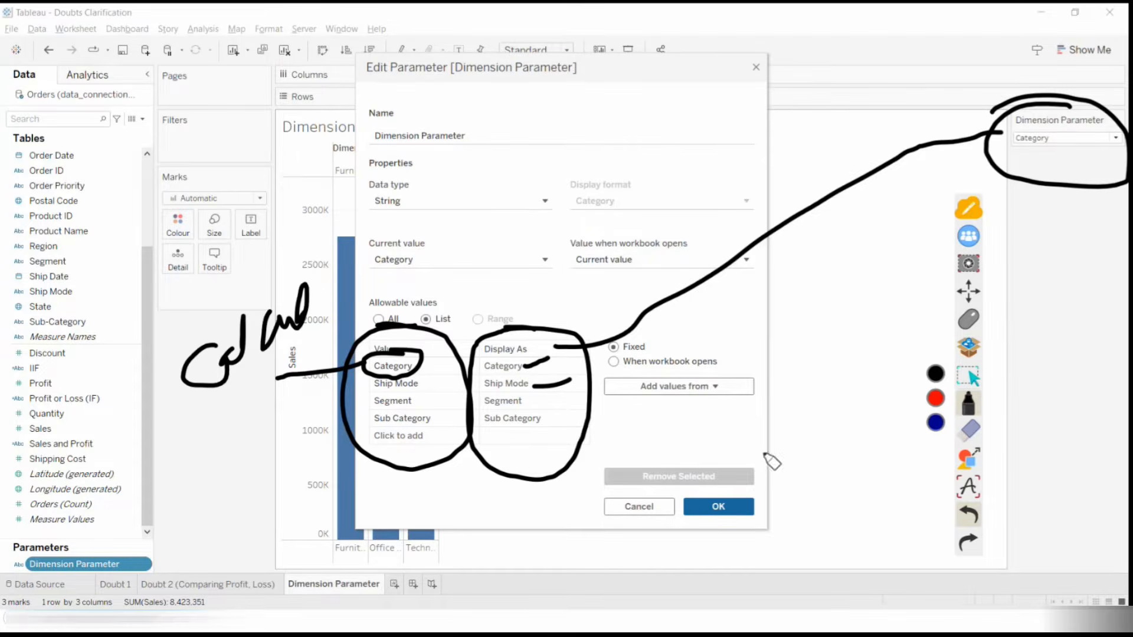
{"action": "left_click", "coordinate": [970, 435]}
{"action": "left_click", "coordinate": [935, 450]}
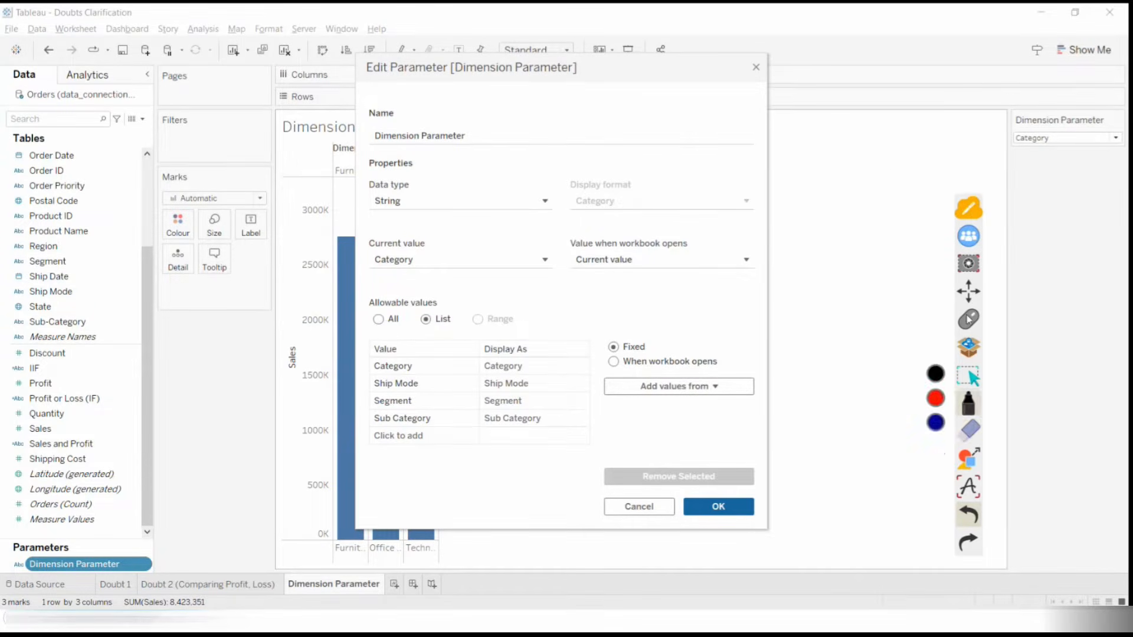
Change the Category entry's value to CTG in the Dimension Parameter's list of allowable values
{"action": "double_click", "coordinate": [431, 366]}
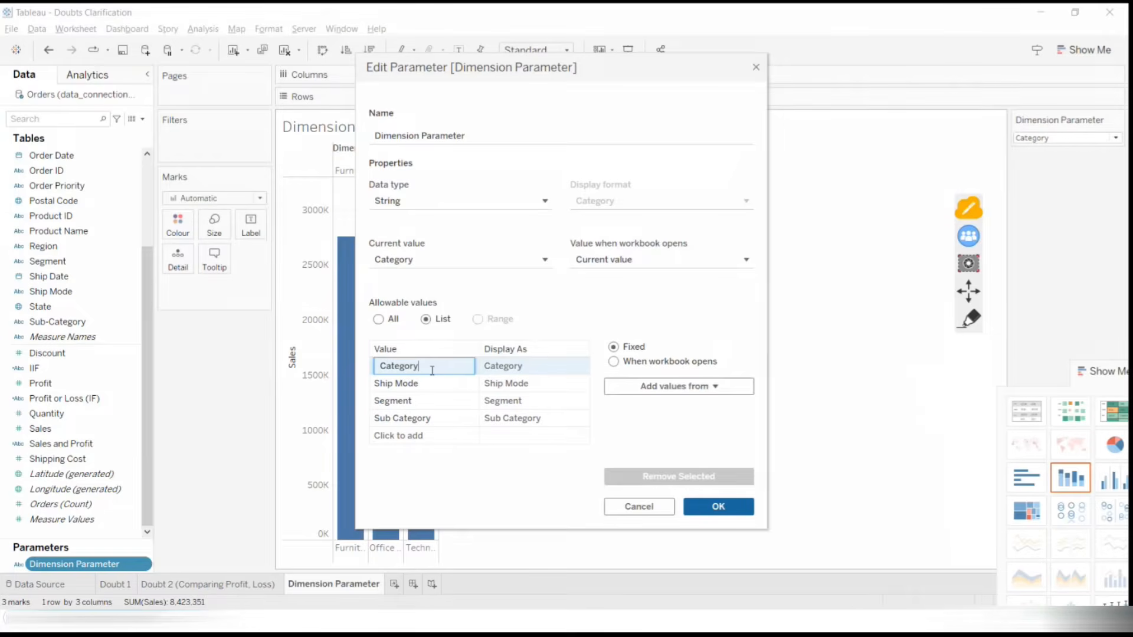
{"action": "key", "text": "BackSpace"}
{"action": "key", "text": "BackSpace"}
{"action": "key", "text": "BackSpace"}
{"action": "key", "text": "BackSpace"}
{"action": "key", "text": "BackSpace"}
{"action": "key", "text": "BackSpace"}
{"action": "key", "text": "BackSpace"}
{"action": "type", "text": "TG"}
Change the Ship Mode entry's value to CTG as well, duplicating the first entry in the list
{"action": "double_click", "coordinate": [442, 383]}
{"action": "key", "text": "ctrl+a"}
{"action": "type", "text": "CTG"}
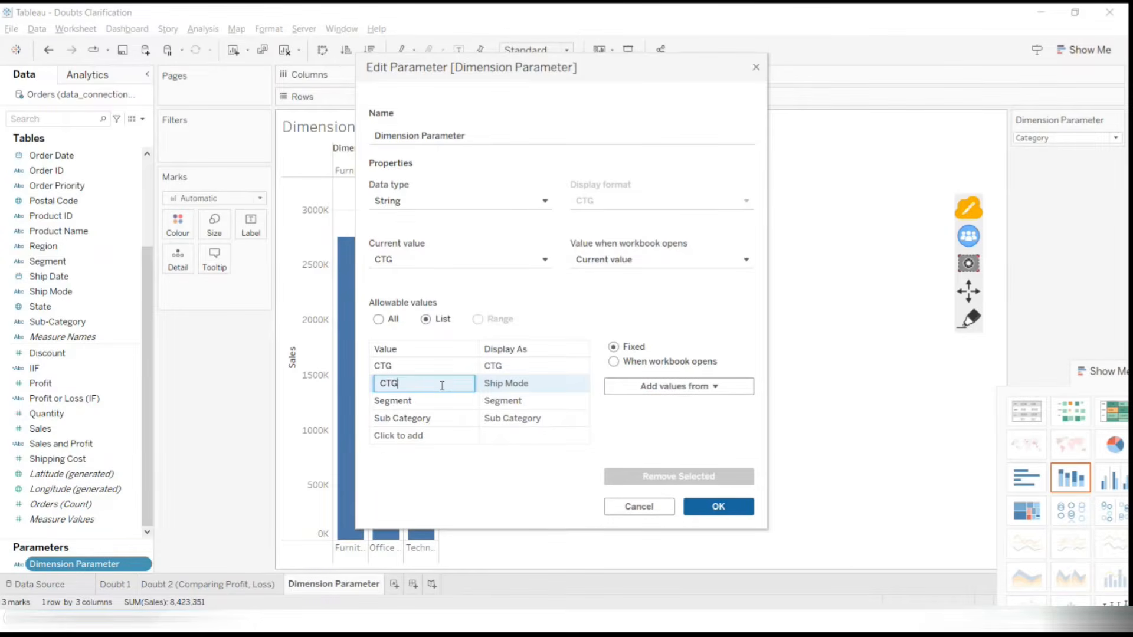
{"action": "left_click", "coordinate": [425, 406]}
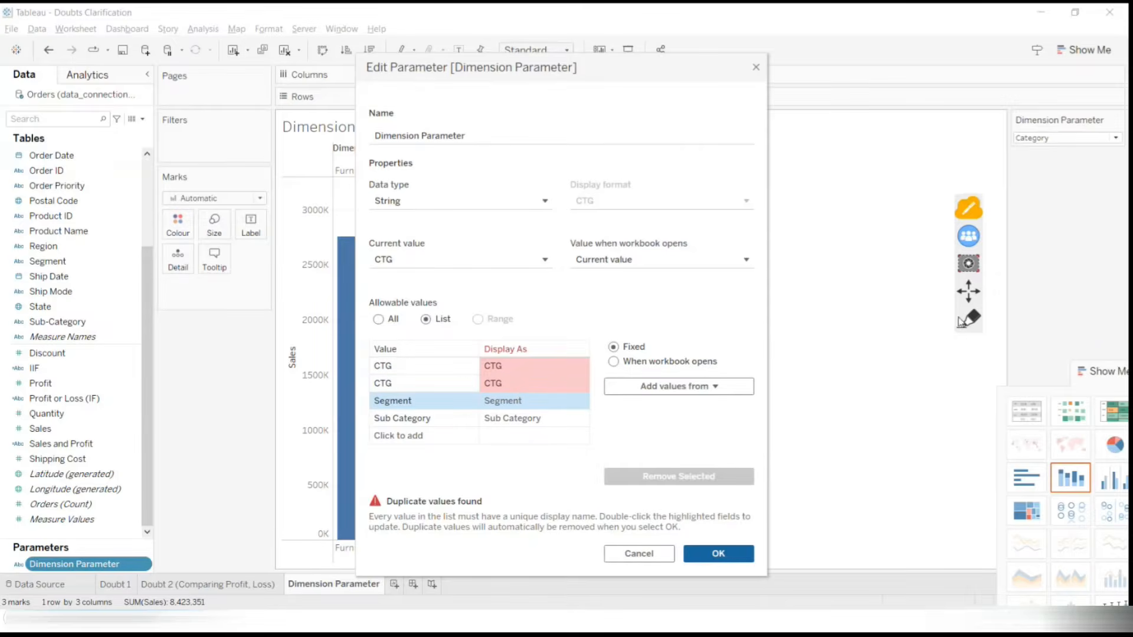
Circle the two CTG values in ink, connect them by arrows to a handwritten calculation label, and clear the ink
{"action": "left_click", "coordinate": [969, 320]}
{"action": "mouse_move", "coordinate": [367, 341]}
{"action": "left_mouse_down"}
{"action": "mouse_move", "coordinate": [434, 378]}
{"action": "mouse_move", "coordinate": [366, 334]}
{"action": "mouse_move", "coordinate": [222, 366]}
{"action": "mouse_move", "coordinate": [247, 385]}
{"action": "left_mouse_up"}
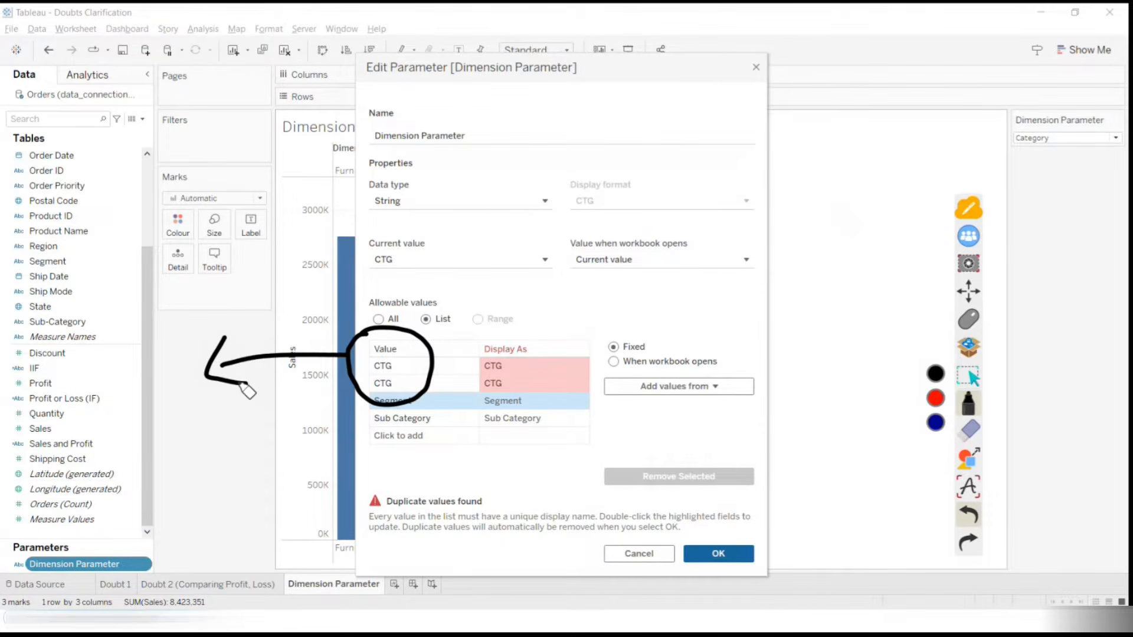
{"action": "left_click_drag", "start_coordinate": [141, 337], "coordinate": [141, 378]}
{"action": "left_click_drag", "start_coordinate": [153, 341], "coordinate": [195, 335]}
{"action": "left_click_drag", "start_coordinate": [175, 284], "coordinate": [177, 335]}
{"action": "mouse_move", "coordinate": [219, 278]}
{"action": "left_mouse_down"}
{"action": "mouse_move", "coordinate": [202, 322]}
{"action": "mouse_move", "coordinate": [341, 244]}
{"action": "left_mouse_up"}
{"action": "left_click_drag", "start_coordinate": [330, 295], "coordinate": [345, 282]}
{"action": "left_click_drag", "start_coordinate": [155, 389], "coordinate": [364, 366]}
{"action": "left_click_drag", "start_coordinate": [152, 392], "coordinate": [361, 362]}
{"action": "left_click_drag", "start_coordinate": [433, 322], "coordinate": [350, 409]}
{"action": "left_click_drag", "start_coordinate": [361, 468], "coordinate": [318, 341]}
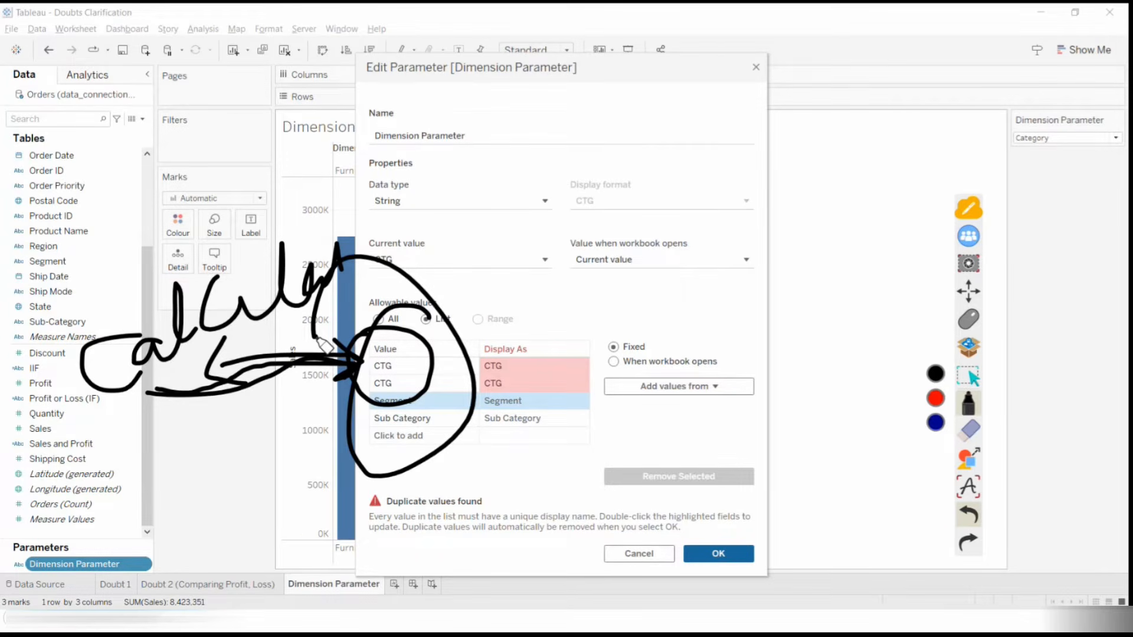
{"action": "left_click", "coordinate": [971, 434]}
{"action": "left_click", "coordinate": [935, 451]}
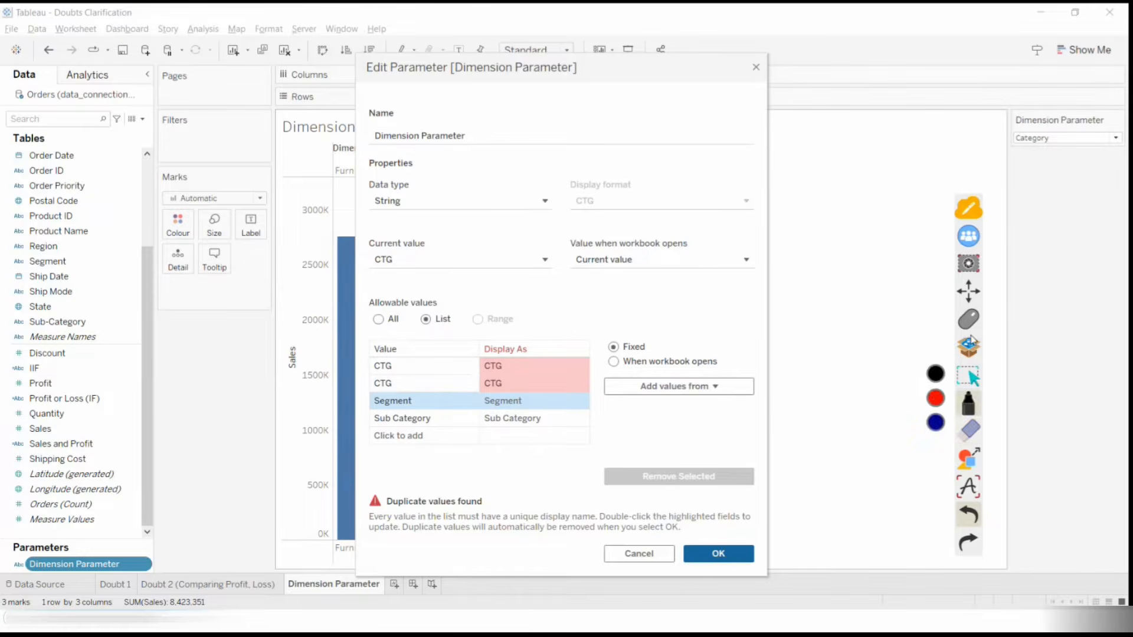
Change the second, duplicate CTG value in the Dimension Parameter's list of allowable values to SGM
{"action": "left_click", "coordinate": [437, 367]}
{"action": "left_click", "coordinate": [425, 384]}
{"action": "double_click", "coordinate": [425, 384]}
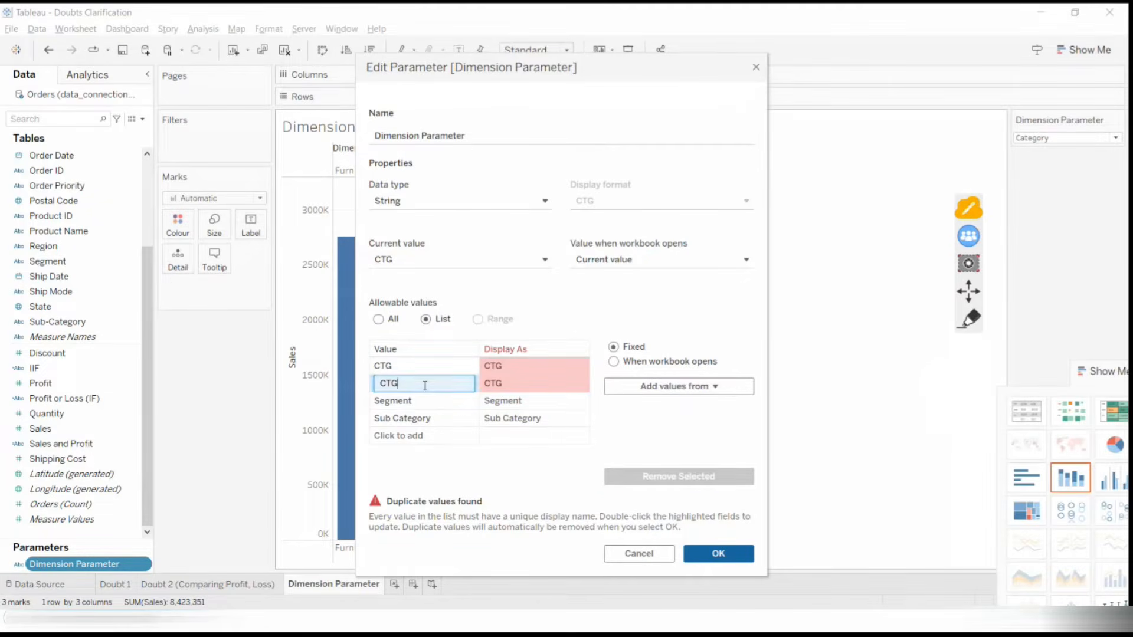
{"action": "left_click", "coordinate": [422, 385]}
{"action": "double_click", "coordinate": [422, 385]}
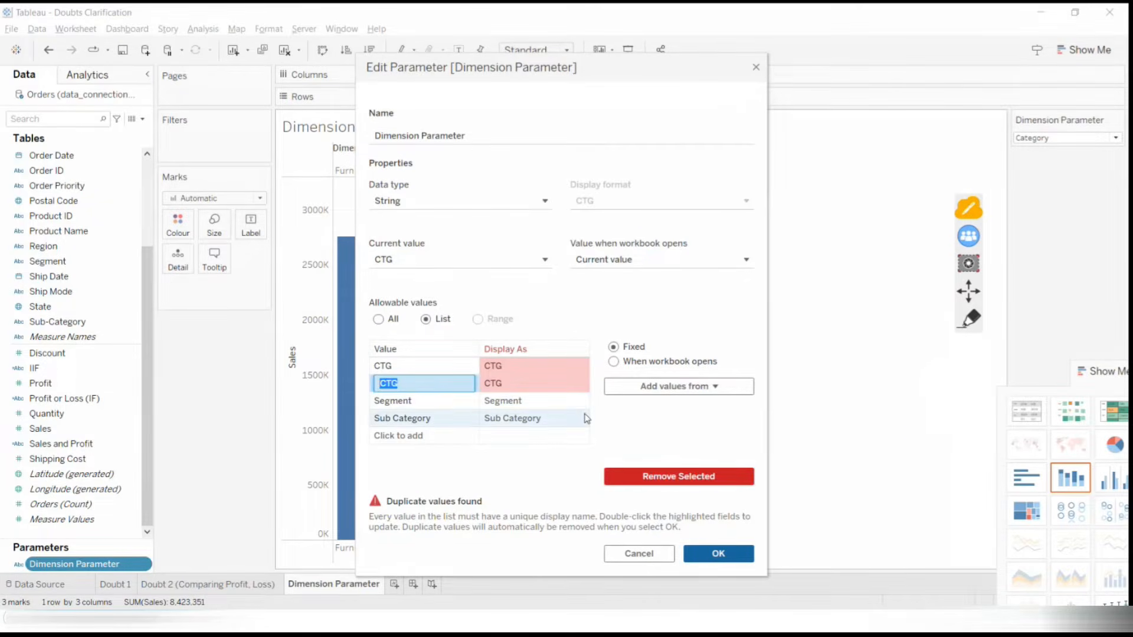
{"action": "type", "text": "SGM"}
{"action": "left_click", "coordinate": [392, 402]}
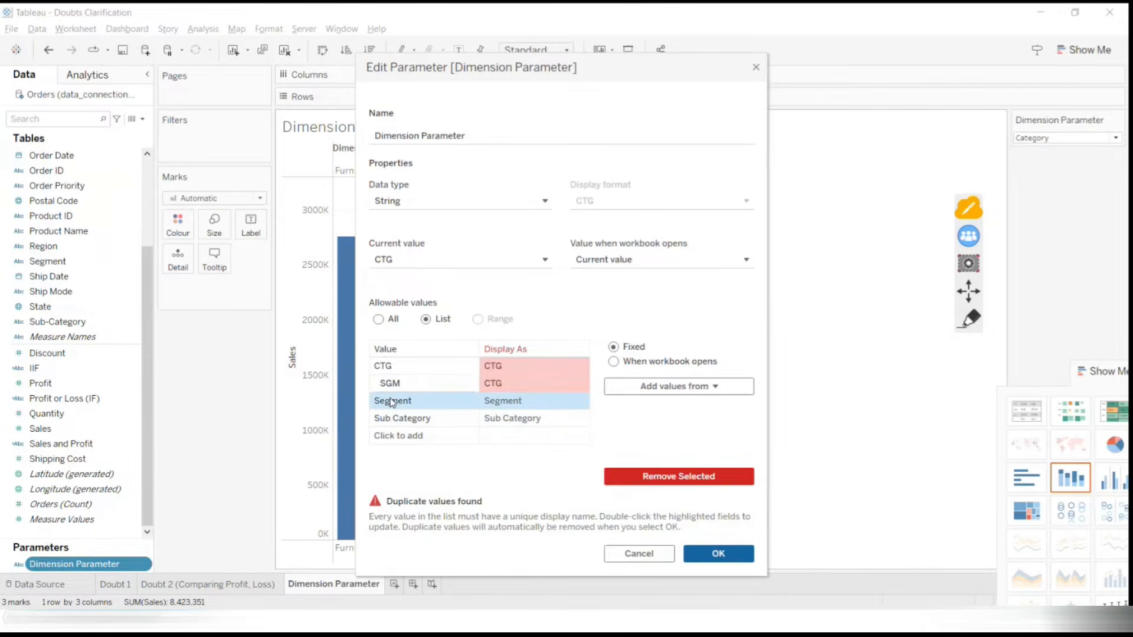
Change the Segment entry's value to SUB and remove the Sub Category entry from the list of allowable values
{"action": "double_click", "coordinate": [433, 402]}
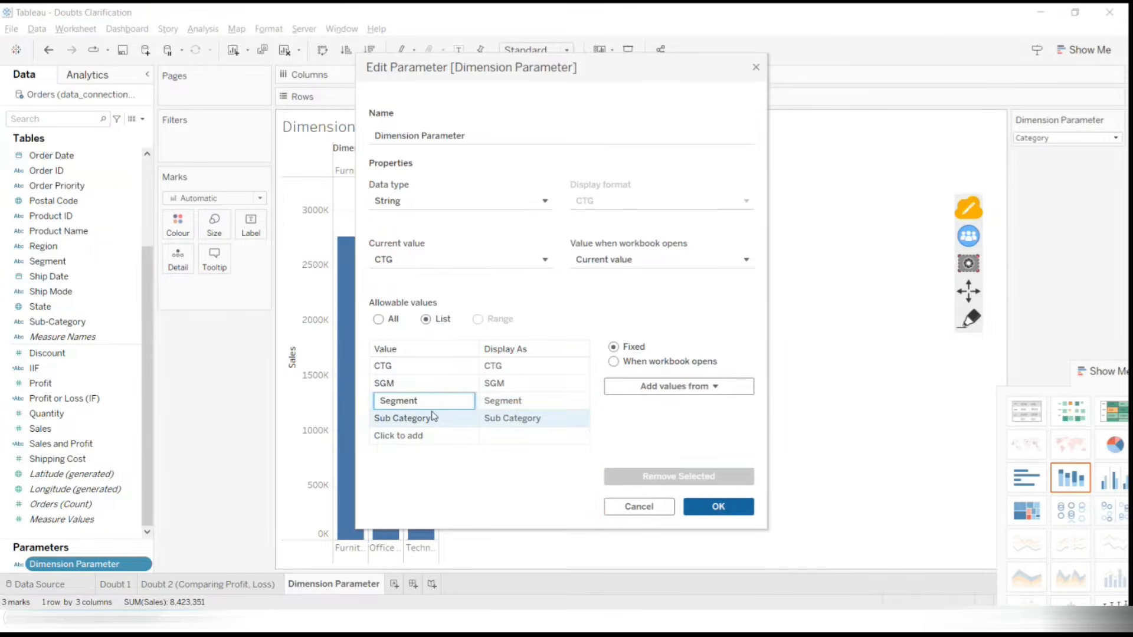
{"action": "type", "text": "A"}
{"action": "key", "text": "ctrl+a"}
{"action": "type", "text": "SUB"}
{"action": "left_click", "coordinate": [443, 426]}
{"action": "left_click", "coordinate": [489, 422]}
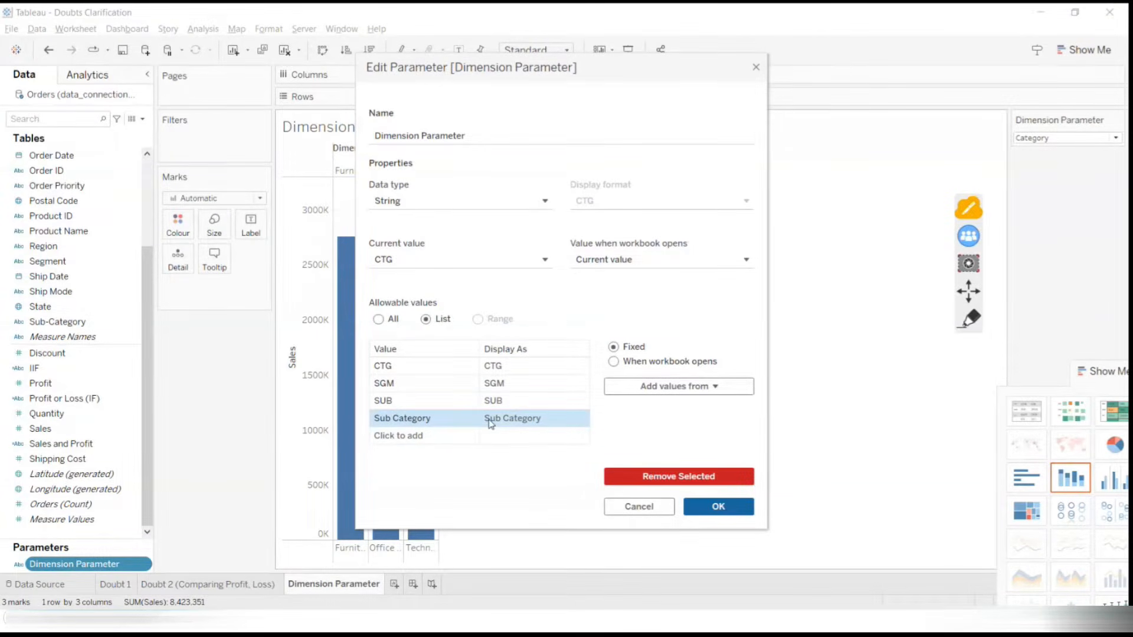
{"action": "left_click", "coordinate": [638, 477]}
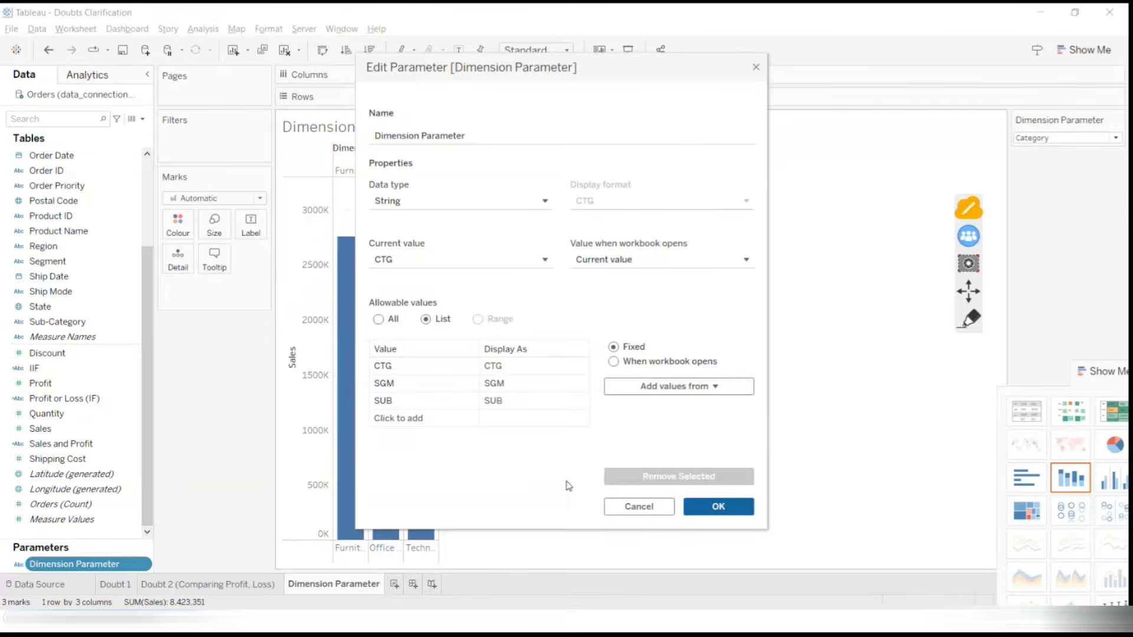
Set the display names of CTG, SGM and SUB to Category, Segment and Subcategory respectively
{"action": "double_click", "coordinate": [505, 367]}
{"action": "type", "text": "Category"}
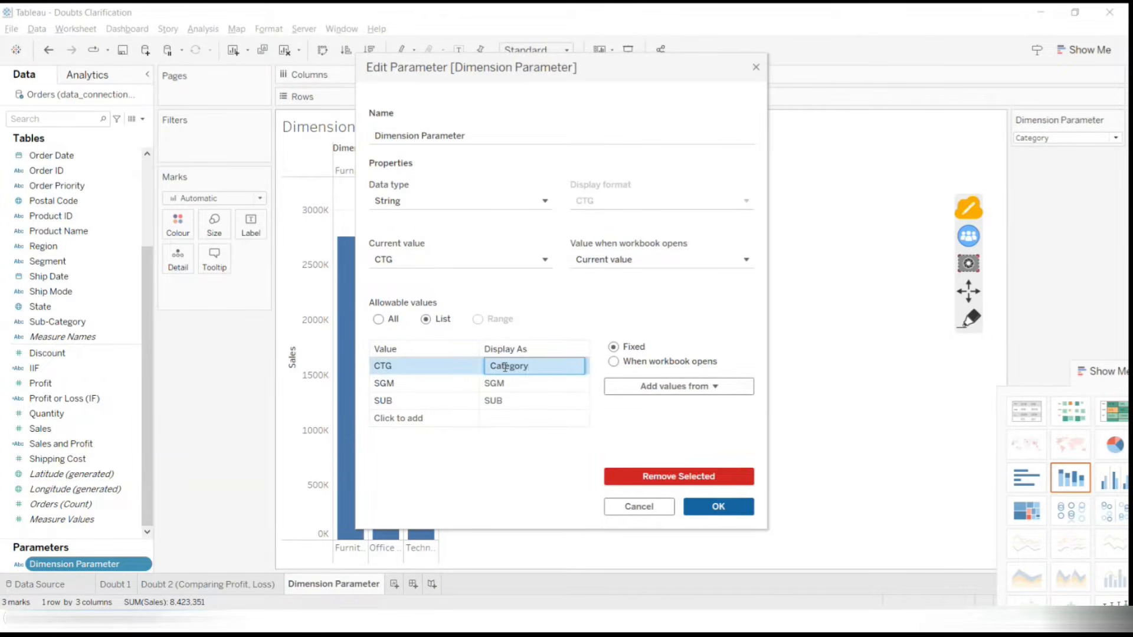
{"action": "double_click", "coordinate": [493, 378]}
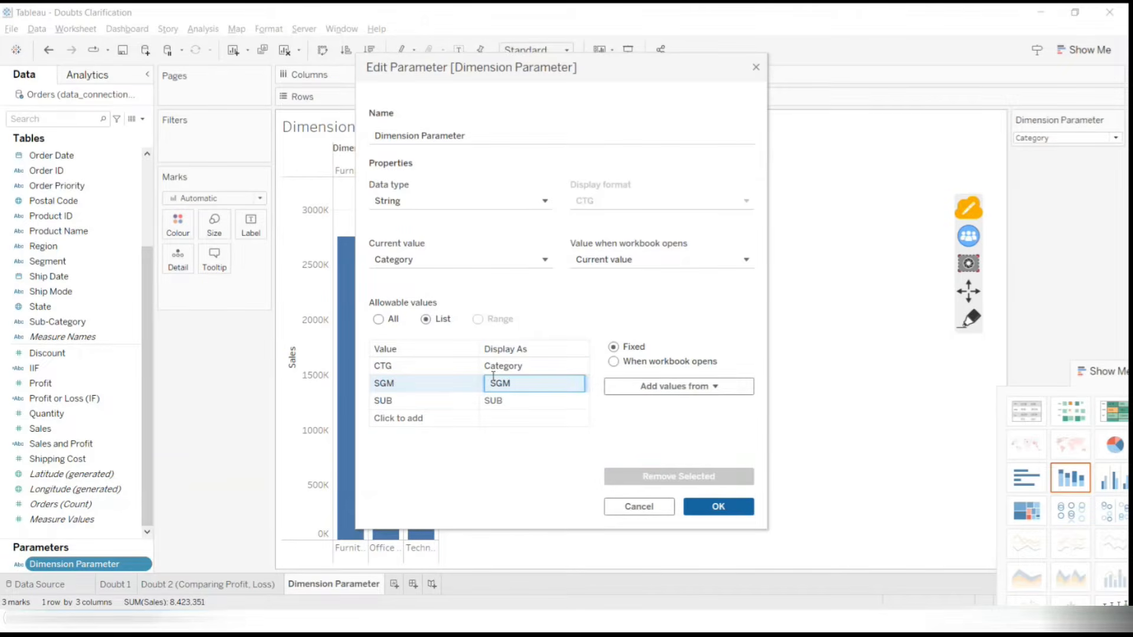
{"action": "type", "text": "Segment"}
{"action": "double_click", "coordinate": [493, 400]}
{"action": "key", "text": "BackSpace"}
{"action": "key", "text": "BackSpace"}
{"action": "type", "text": "ubcategory"}
{"action": "left_click", "coordinate": [512, 456]}
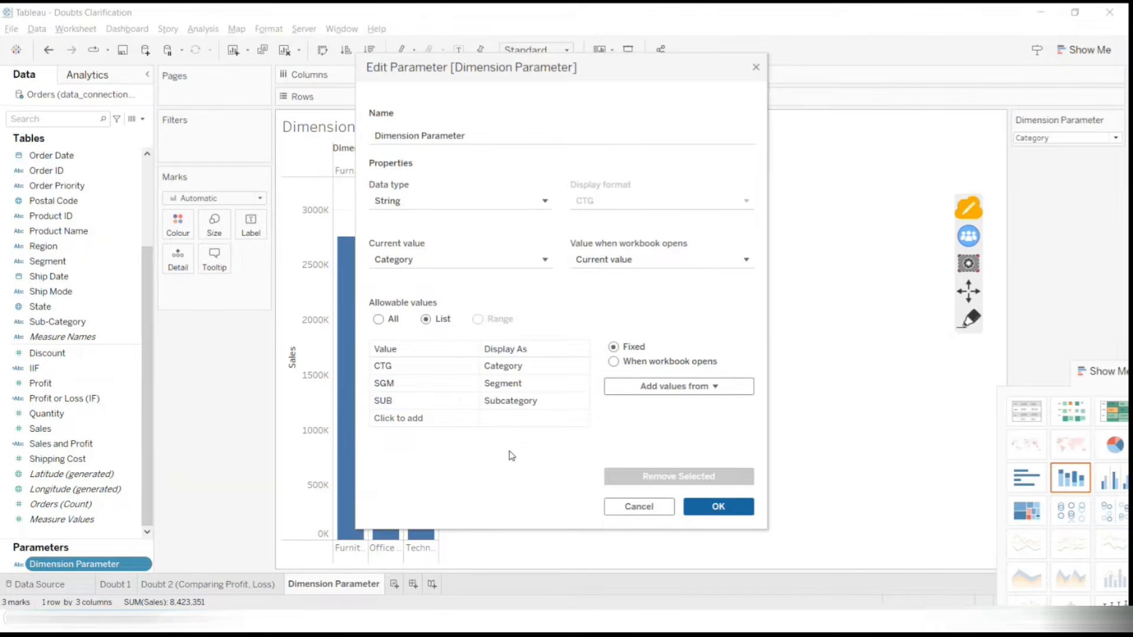
Circle the Value column and the Display As column of the allowable values list in ink, and clear the ink
{"action": "left_click", "coordinate": [963, 326]}
{"action": "mouse_move", "coordinate": [437, 347]}
{"action": "left_mouse_down"}
{"action": "mouse_move", "coordinate": [405, 323]}
{"action": "mouse_move", "coordinate": [362, 438]}
{"action": "mouse_move", "coordinate": [451, 441]}
{"action": "mouse_move", "coordinate": [454, 341]}
{"action": "left_mouse_up"}
{"action": "mouse_move", "coordinate": [552, 322]}
{"action": "left_mouse_down"}
{"action": "mouse_move", "coordinate": [520, 322]}
{"action": "mouse_move", "coordinate": [477, 402]}
{"action": "mouse_move", "coordinate": [498, 437]}
{"action": "mouse_move", "coordinate": [582, 432]}
{"action": "left_mouse_up"}
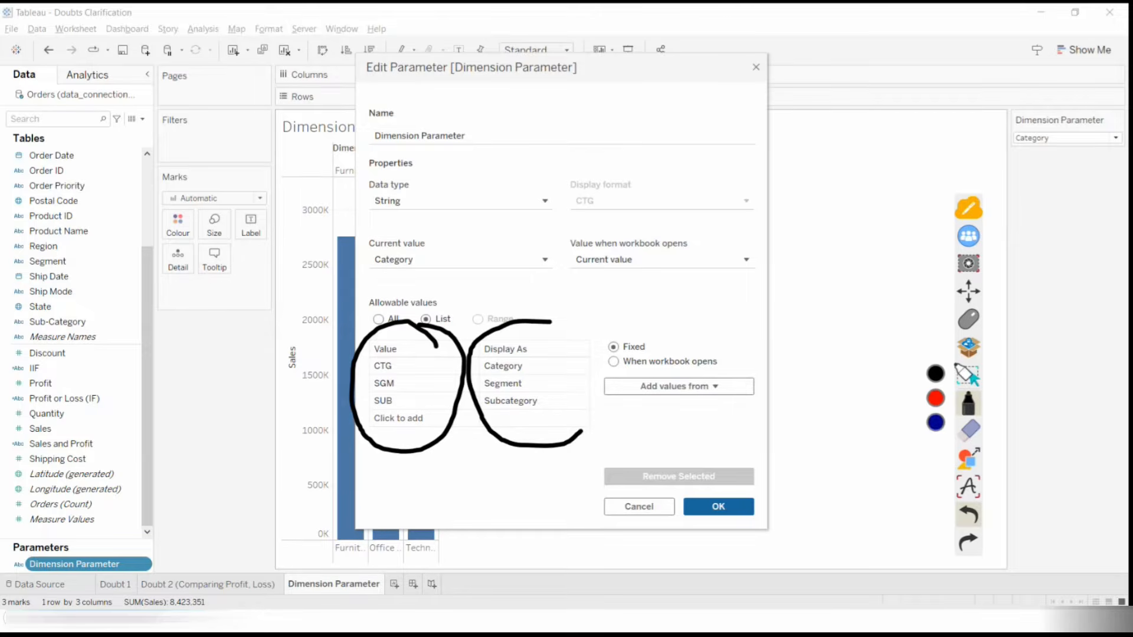
{"action": "left_click", "coordinate": [966, 408]}
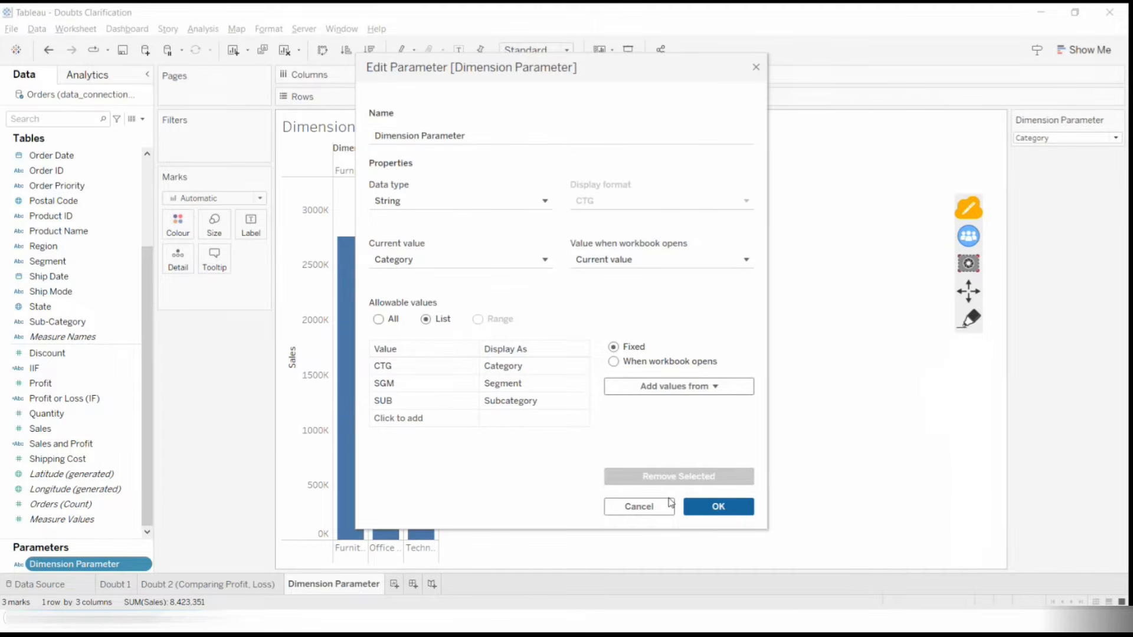
Apply the Dimension Parameter changes and open the parameter control on the sheet to view its choices
{"action": "left_click", "coordinate": [653, 510]}
{"action": "left_click", "coordinate": [653, 510]}
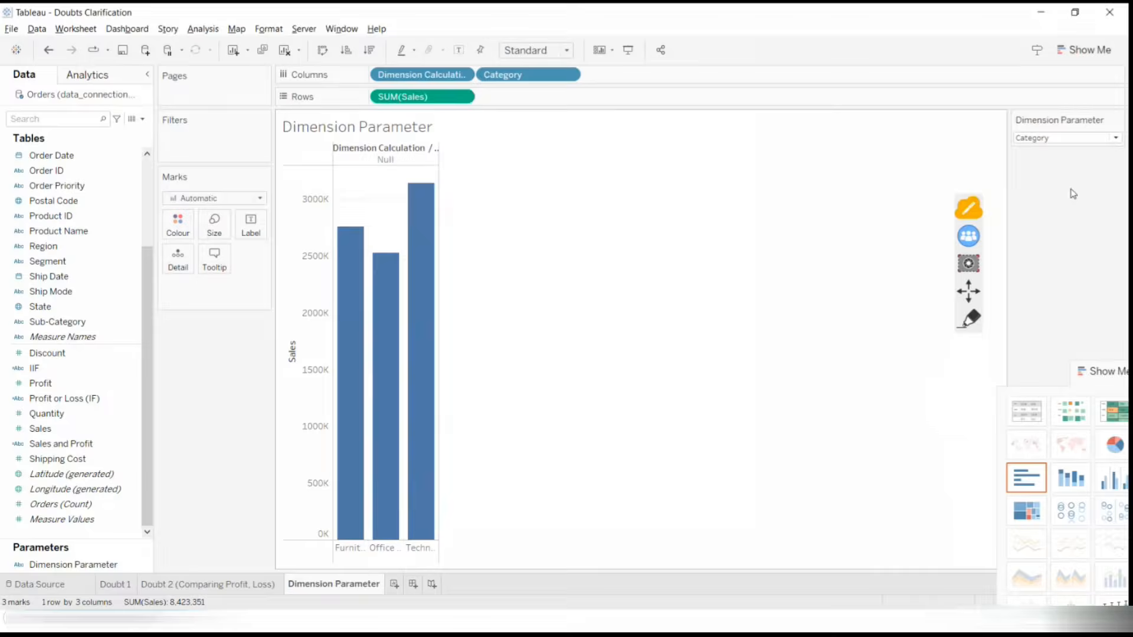
{"action": "left_click", "coordinate": [1117, 139]}
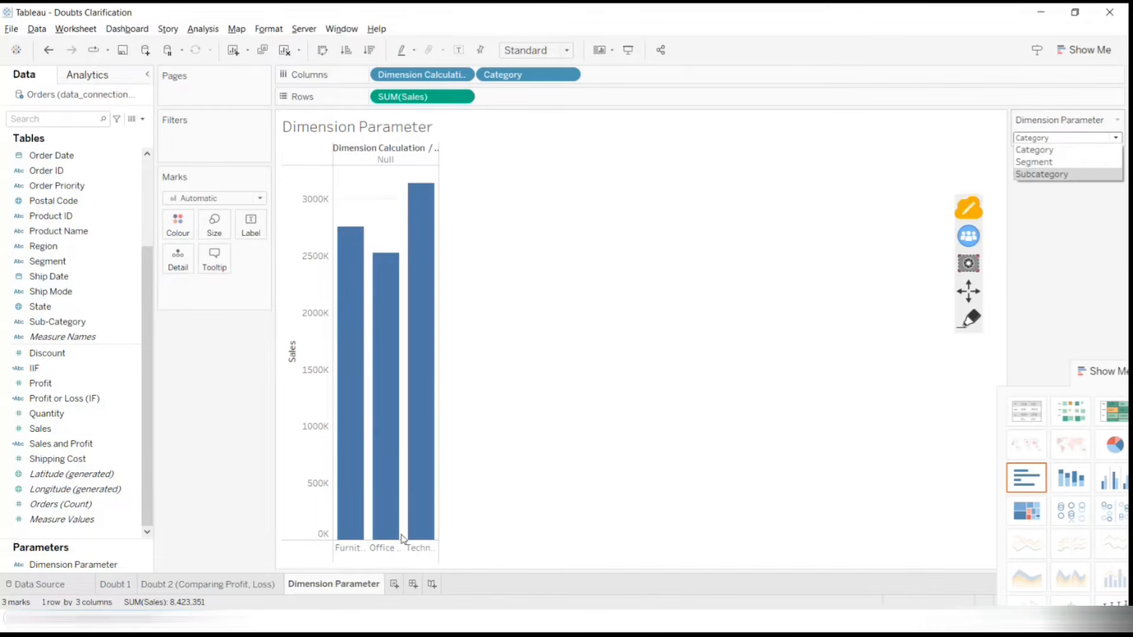
Reopen the Dimension Parameter's settings to compare its values with their display names, and accept them without edits
{"action": "right_click", "coordinate": [77, 565]}
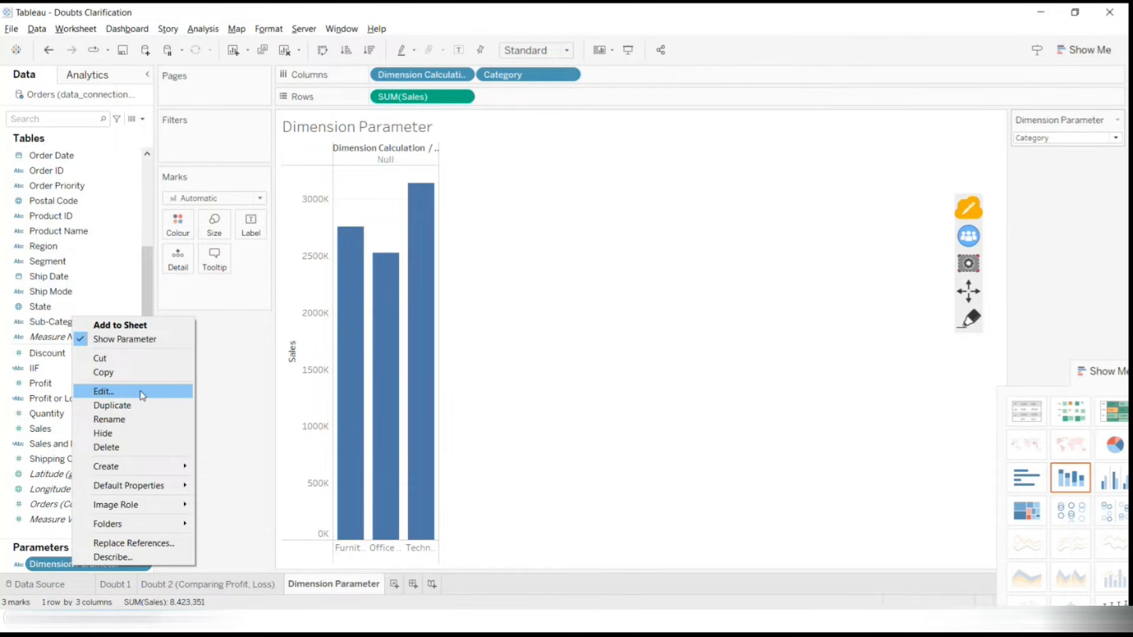
{"action": "left_click", "coordinate": [112, 391]}
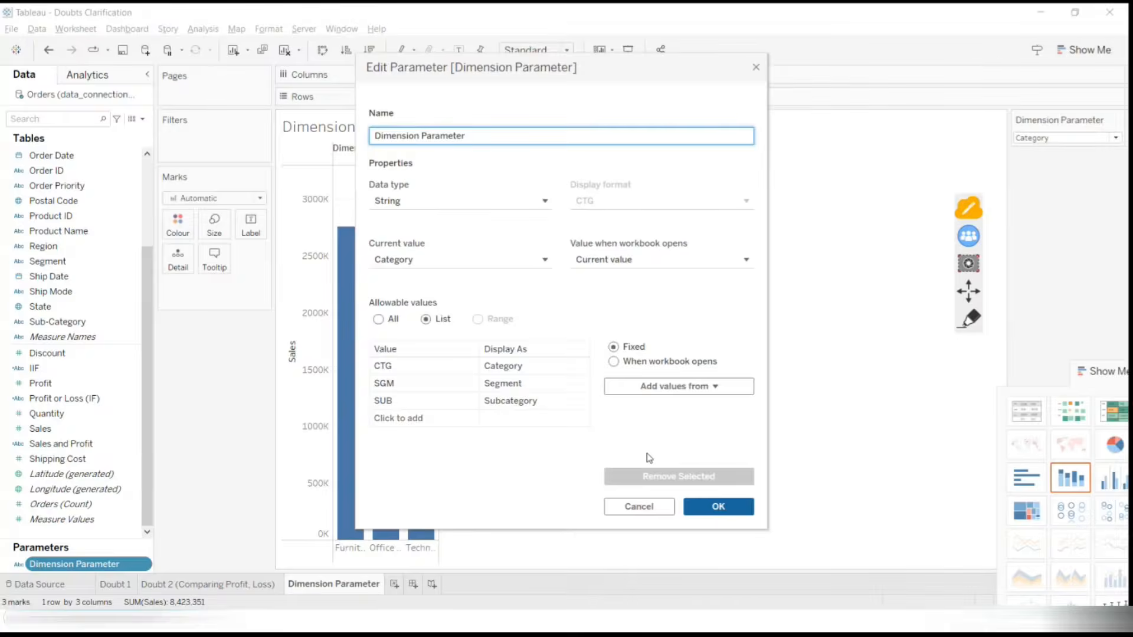
{"action": "left_click", "coordinate": [729, 510]}
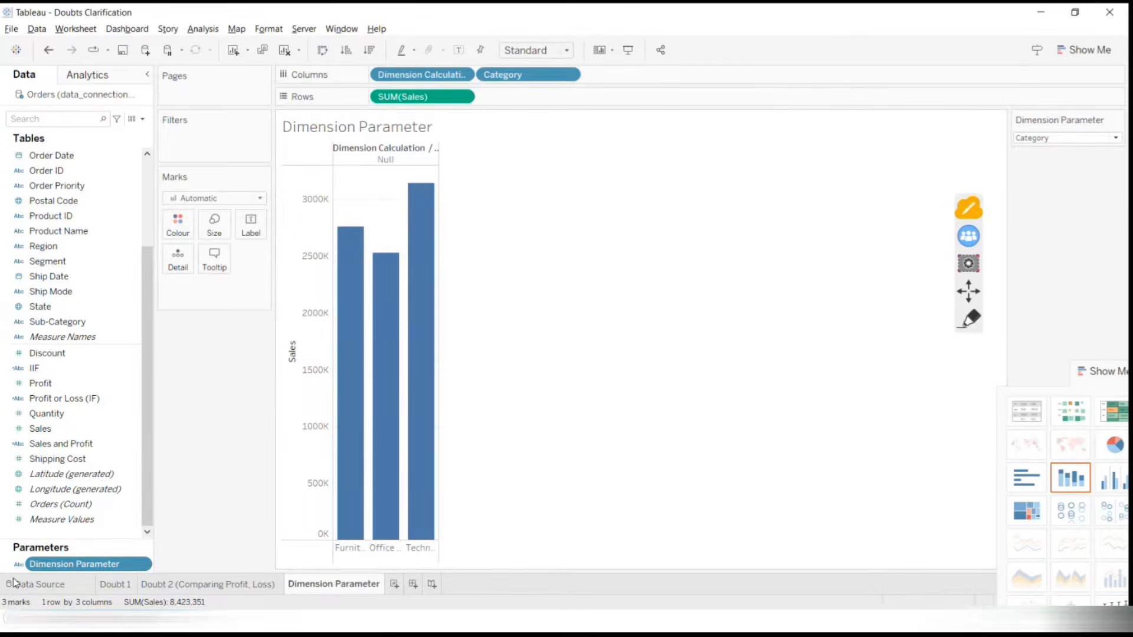
Hide the Dimension Parameter control from the sheet
{"action": "right_click", "coordinate": [65, 566]}
{"action": "left_click", "coordinate": [123, 343]}
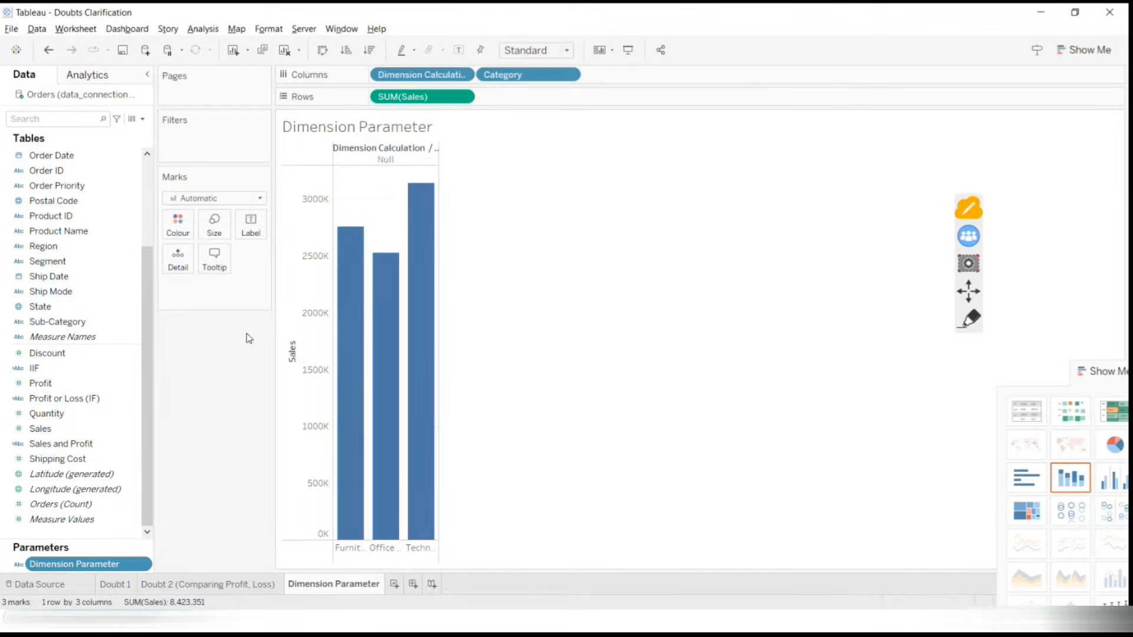
Show the Dimension Parameter control on the sheet and try its Segment and Subcategory options
{"action": "right_click", "coordinate": [68, 570]}
{"action": "left_click", "coordinate": [112, 339]}
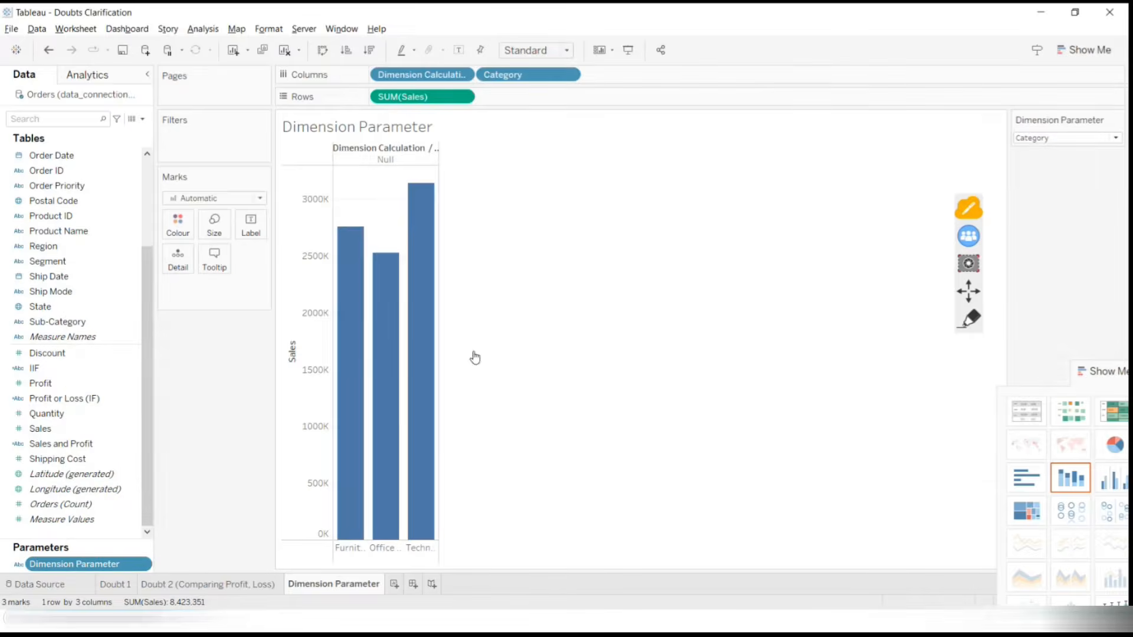
{"action": "left_click", "coordinate": [1116, 138]}
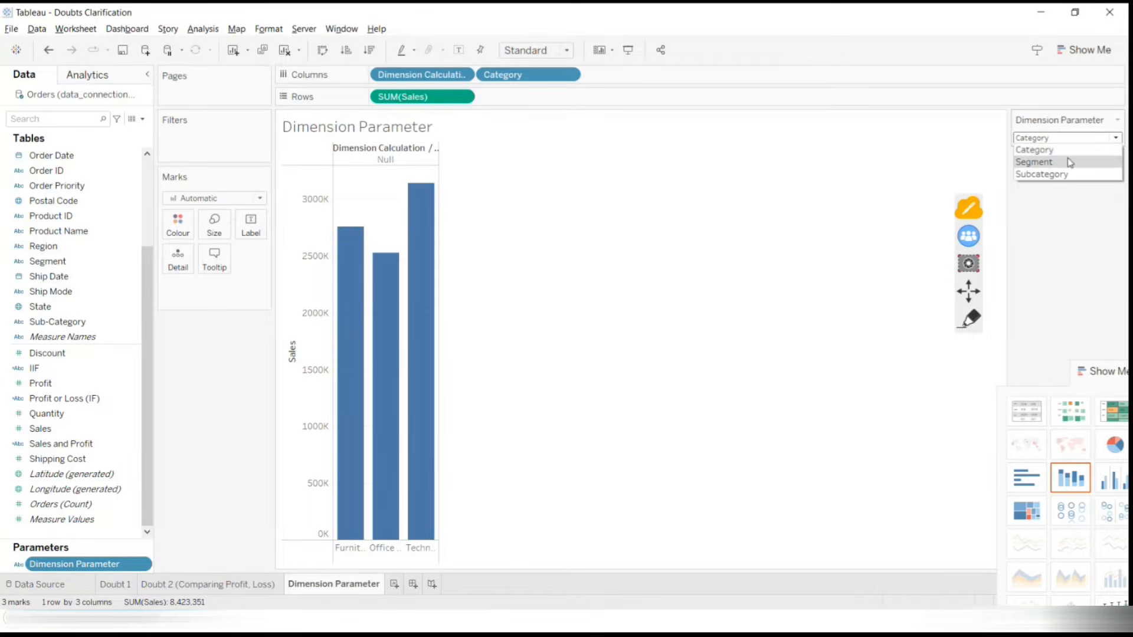
{"action": "left_click", "coordinate": [1039, 162]}
{"action": "left_click", "coordinate": [1107, 138]}
{"action": "left_click", "coordinate": [1081, 174]}
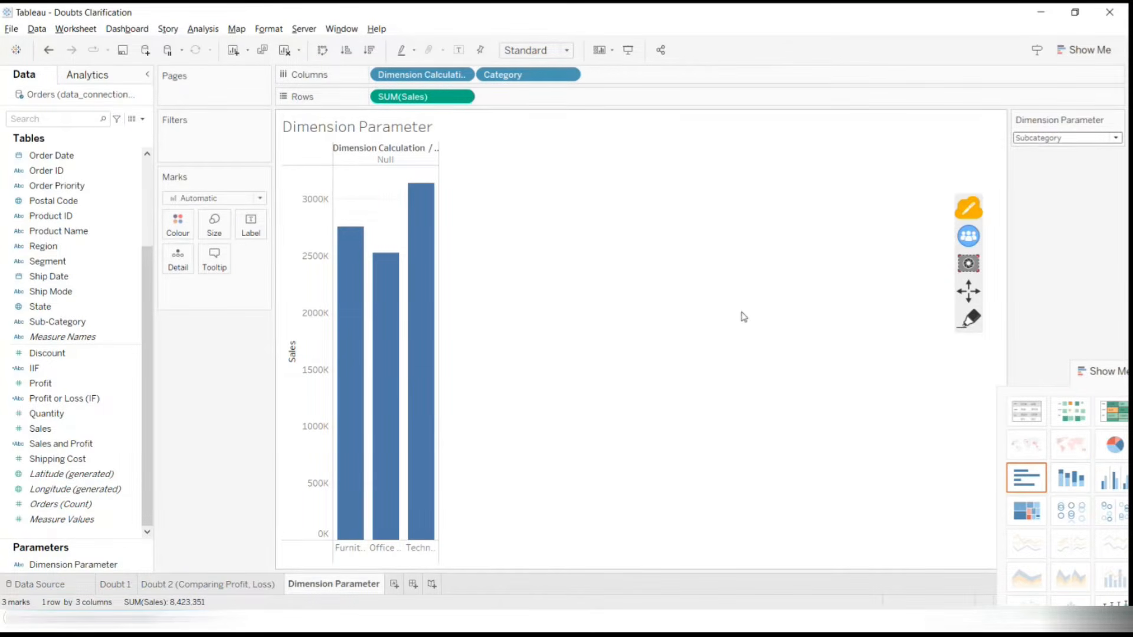
Test the chart by switching the Dimension Parameter to Segment, to Category, and back to Segment
{"action": "left_click", "coordinate": [1077, 138]}
{"action": "left_click", "coordinate": [1057, 161]}
{"action": "left_click", "coordinate": [1104, 139]}
{"action": "left_click", "coordinate": [1072, 153]}
{"action": "left_click", "coordinate": [1114, 138]}
{"action": "left_click", "coordinate": [1069, 162]}
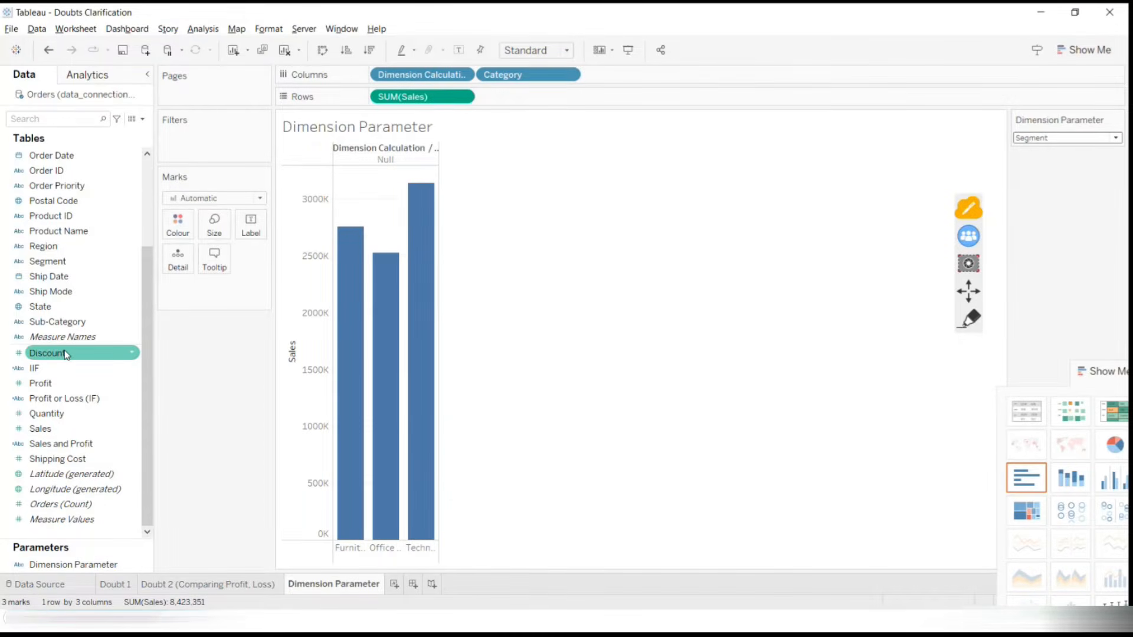
Examine the Dimension Parameter's list of allowable values, marking it temporarily with the annotation pen, and close the dialog without changes
{"action": "scroll", "coordinate": [71, 367], "scroll_direction": "up", "scroll_amount": 2}
{"action": "right_click", "coordinate": [89, 564]}
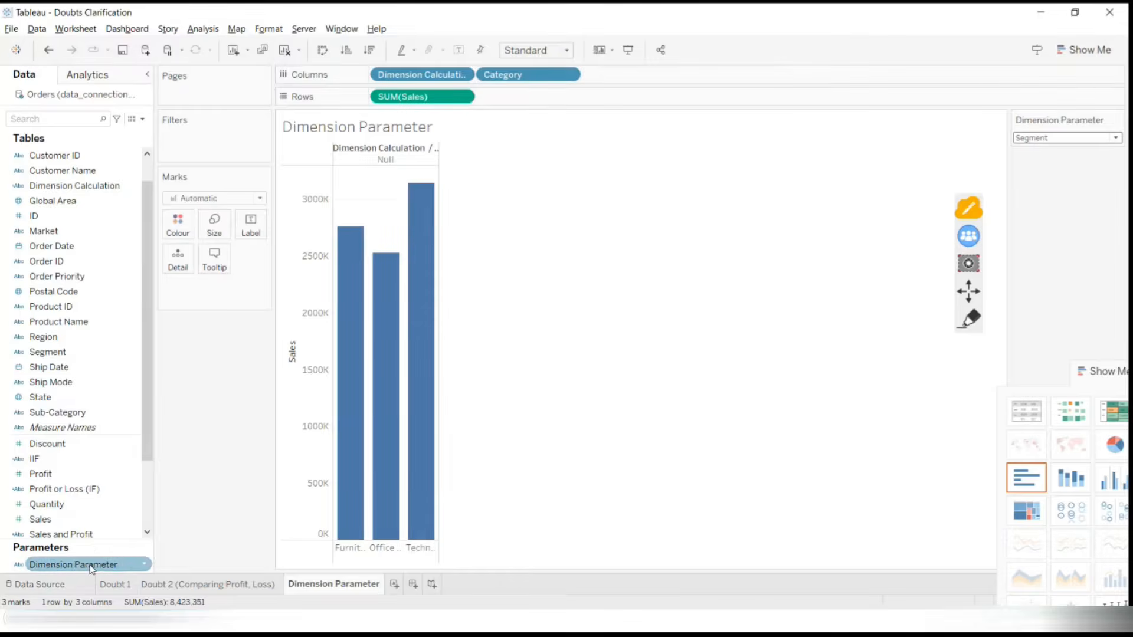
{"action": "left_click", "coordinate": [122, 390]}
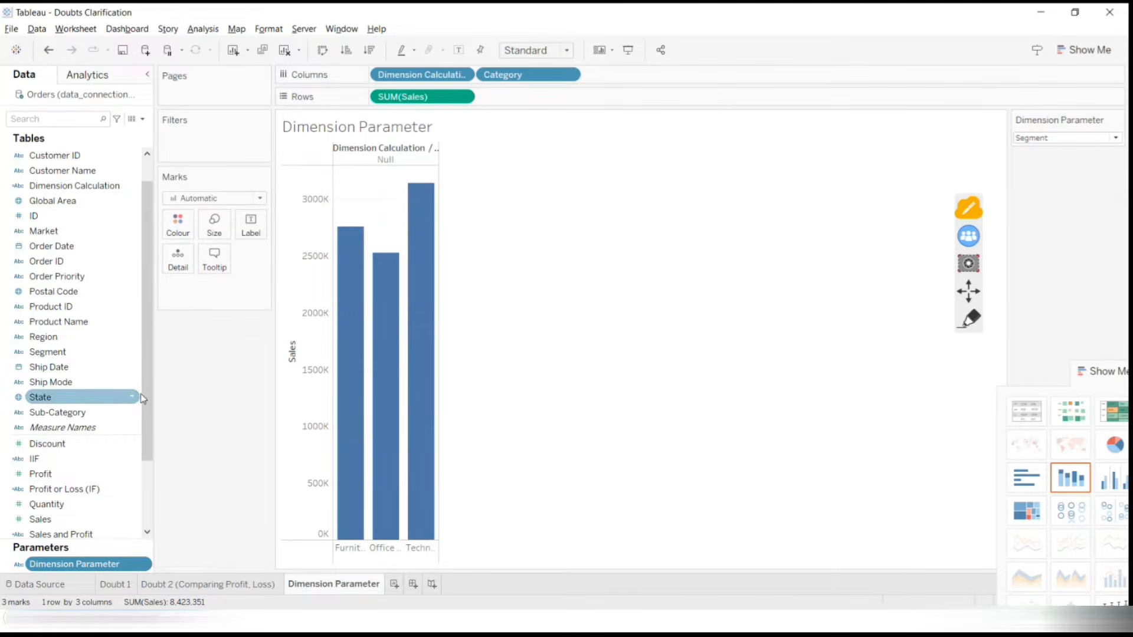
{"action": "left_click", "coordinate": [969, 316]}
{"action": "mouse_move", "coordinate": [425, 319]}
{"action": "left_mouse_down"}
{"action": "mouse_move", "coordinate": [381, 321]}
{"action": "mouse_move", "coordinate": [487, 342]}
{"action": "mouse_move", "coordinate": [392, 367]}
{"action": "mouse_move", "coordinate": [384, 337]}
{"action": "mouse_move", "coordinate": [384, 428]}
{"action": "left_mouse_up"}
{"action": "left_click", "coordinate": [968, 430]}
{"action": "left_click", "coordinate": [936, 451]}
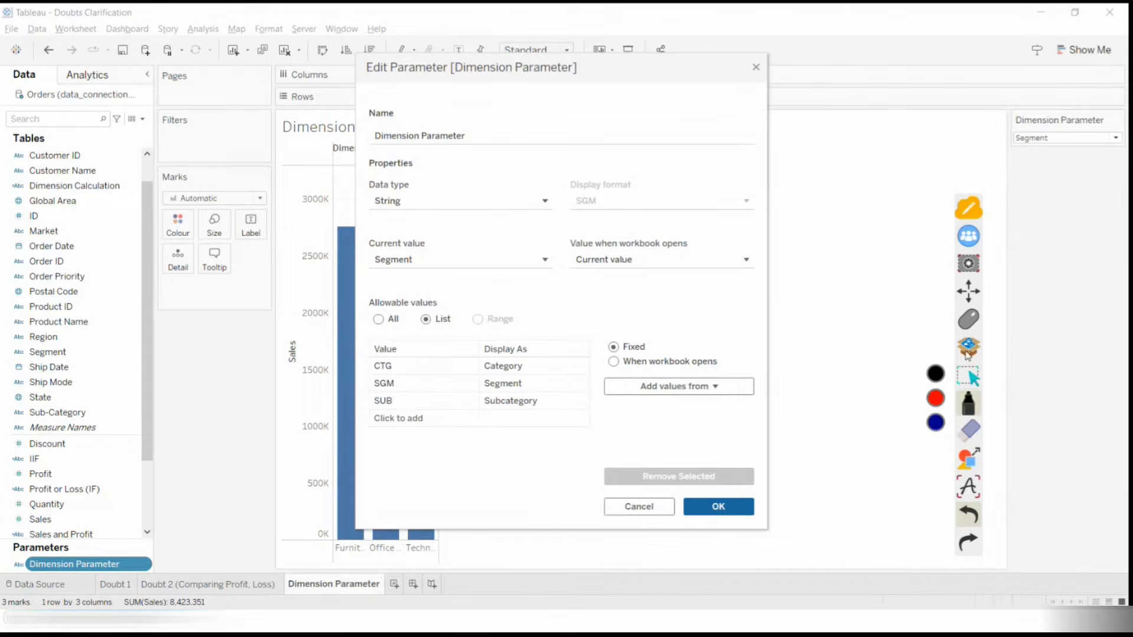
{"action": "left_click", "coordinate": [969, 321]}
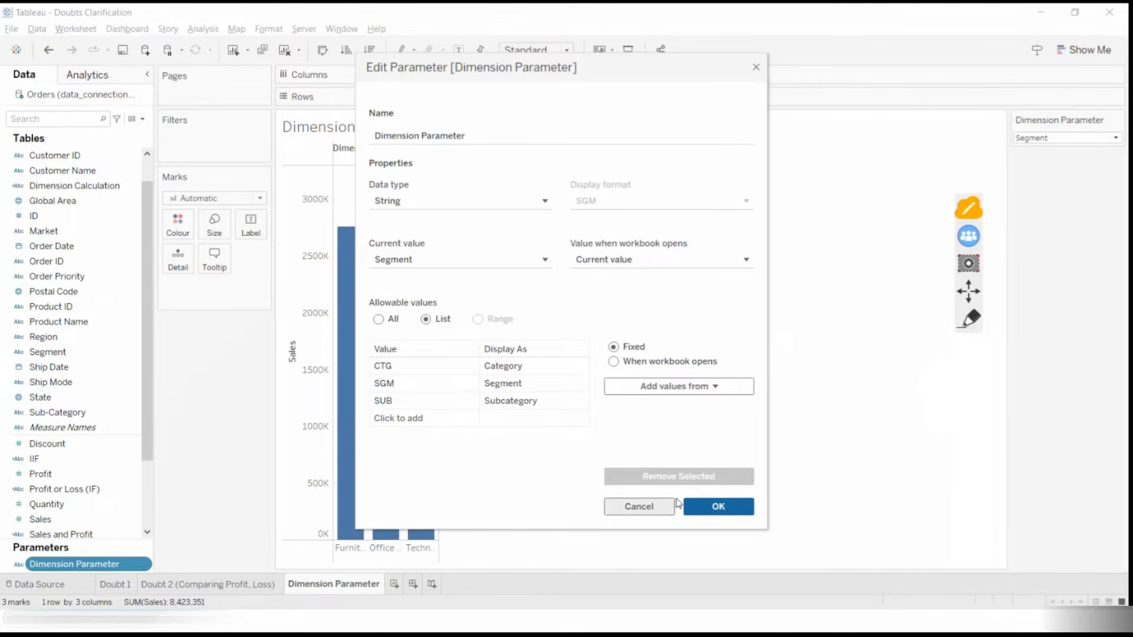
{"action": "left_click", "coordinate": [639, 507]}
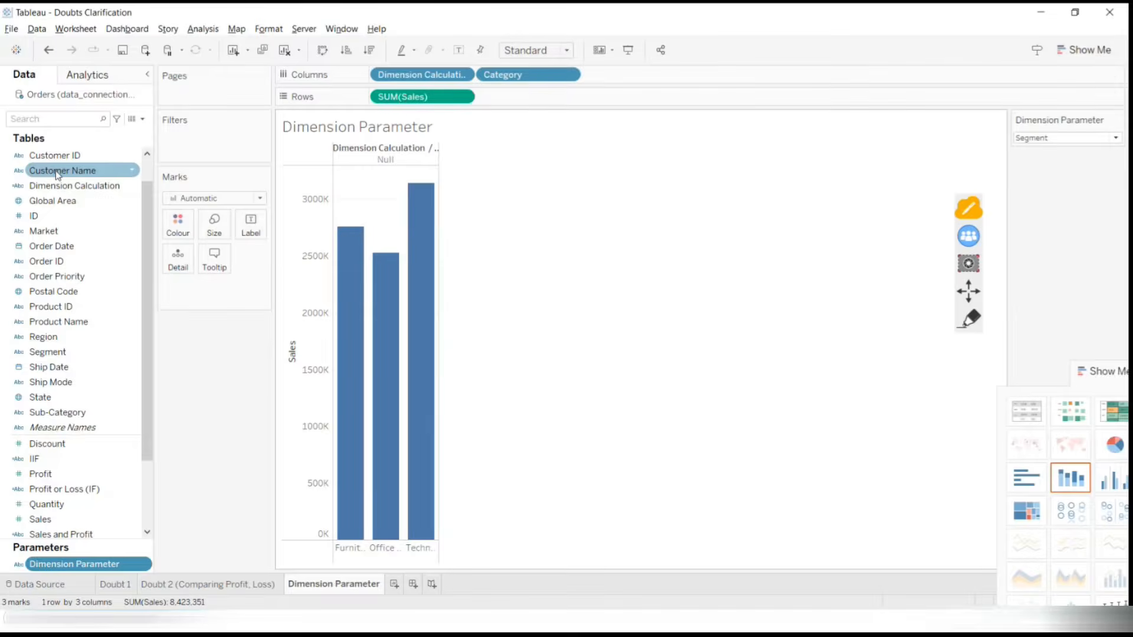
Replace the "Category" case string with "CTG" in Dimension Calculation, save it, and set the Dimension Parameter to Category
{"action": "right_click", "coordinate": [48, 171]}
{"action": "left_click", "coordinate": [51, 188]}
{"action": "right_click", "coordinate": [51, 188]}
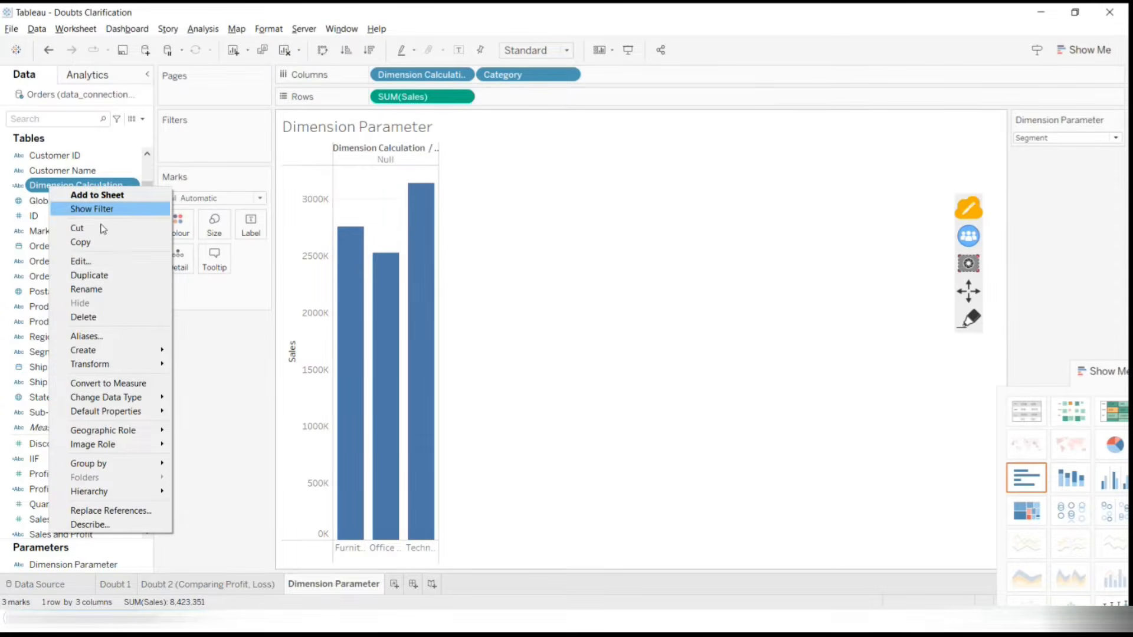
{"action": "left_click", "coordinate": [89, 262]}
{"action": "left_click_drag", "start_coordinate": [558, 305], "coordinate": [518, 309]}
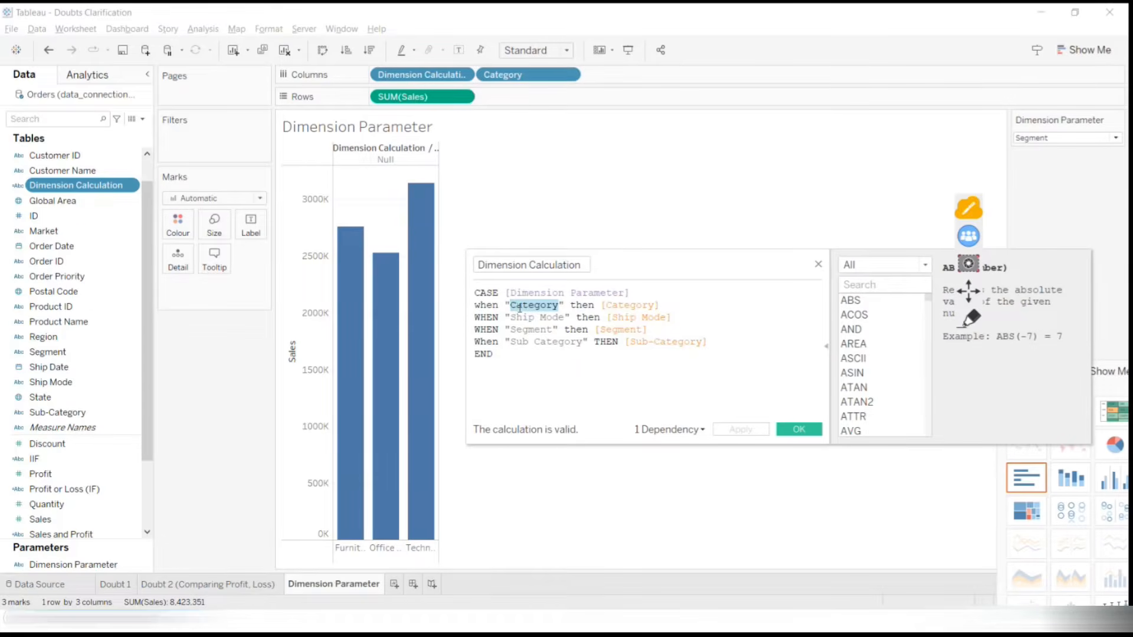
{"action": "left_click_drag", "start_coordinate": [507, 307], "coordinate": [565, 317]}
{"action": "type", "text": "CTG"}
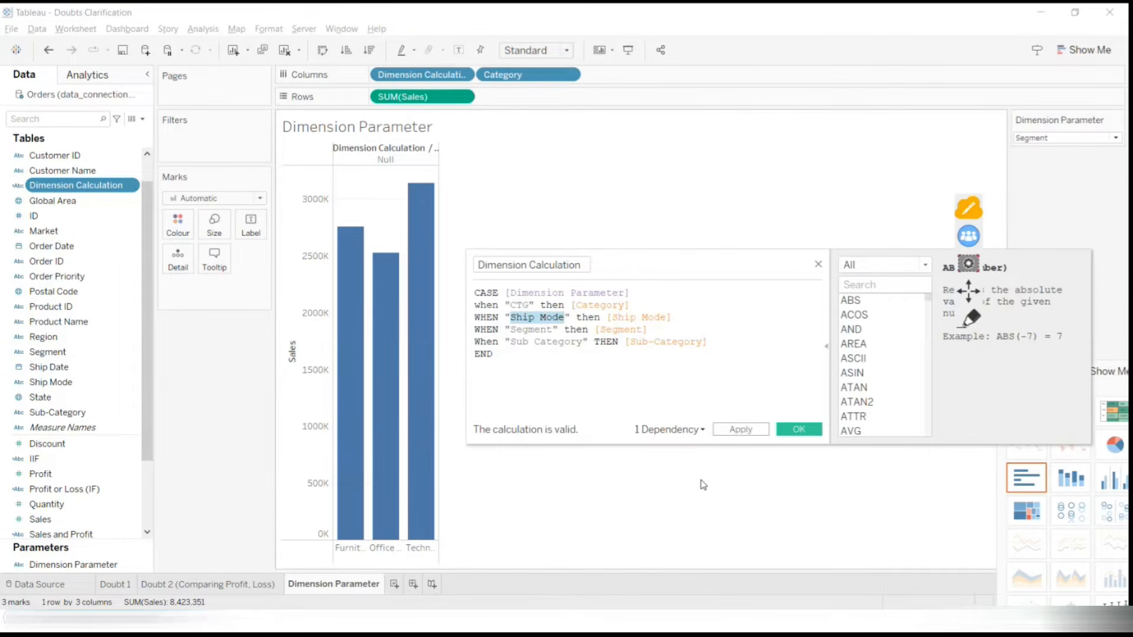
{"action": "left_click", "coordinate": [717, 379]}
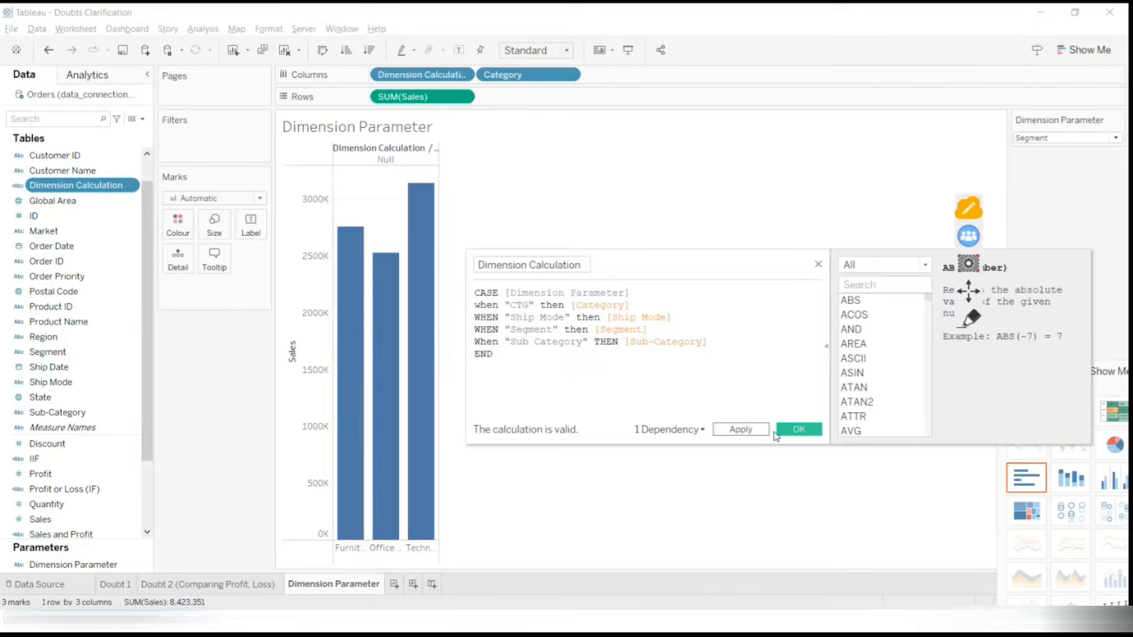
{"action": "left_click", "coordinate": [792, 429]}
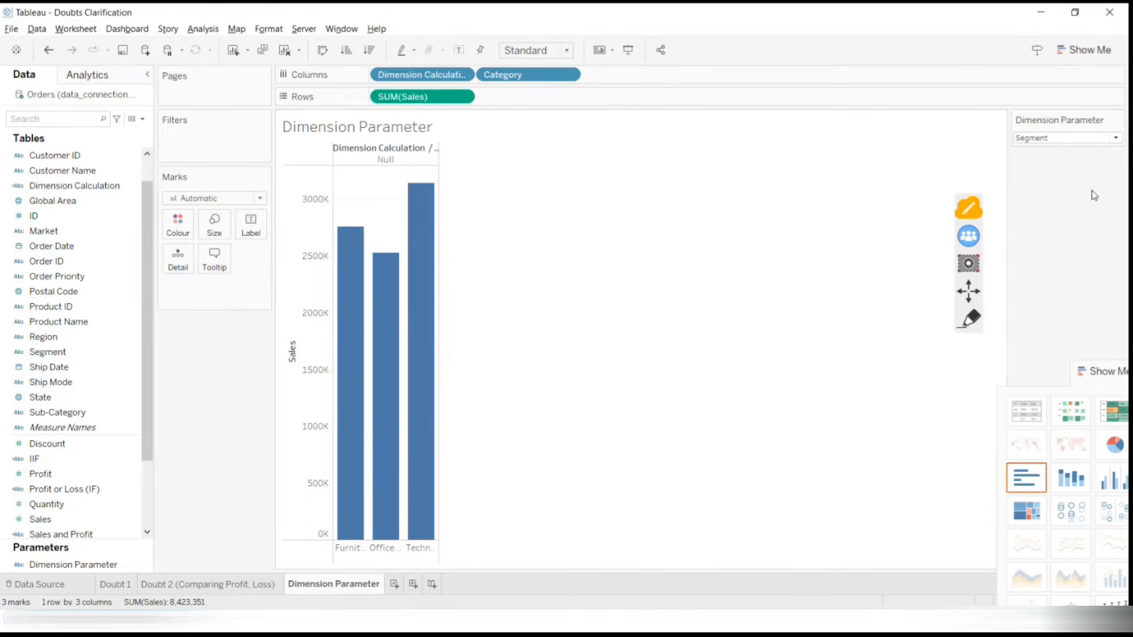
{"action": "left_click", "coordinate": [1095, 139]}
{"action": "left_click", "coordinate": [1092, 149]}
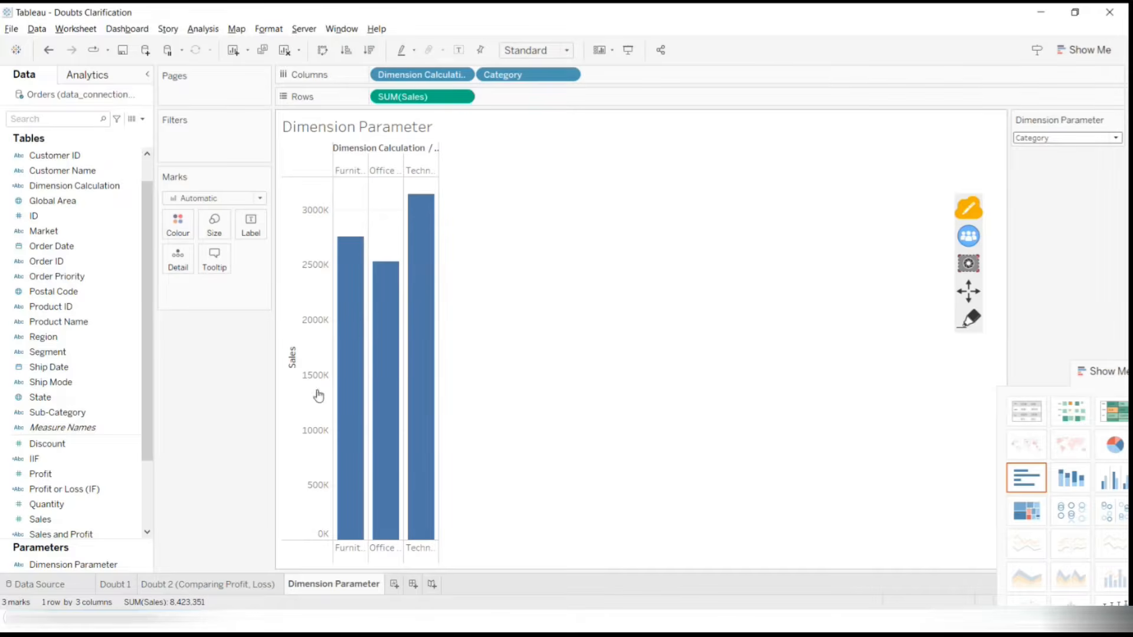
Open the Dimension Parameter's definition for editing
{"action": "left_click", "coordinate": [71, 565]}
{"action": "right_click", "coordinate": [77, 565]}
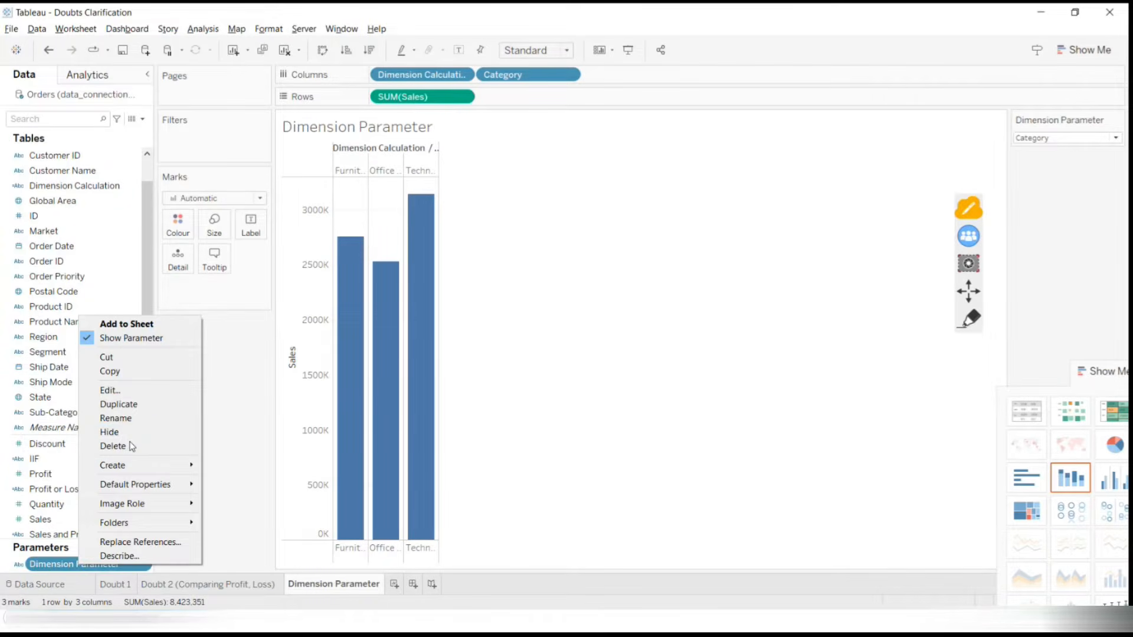
{"action": "left_click", "coordinate": [123, 388]}
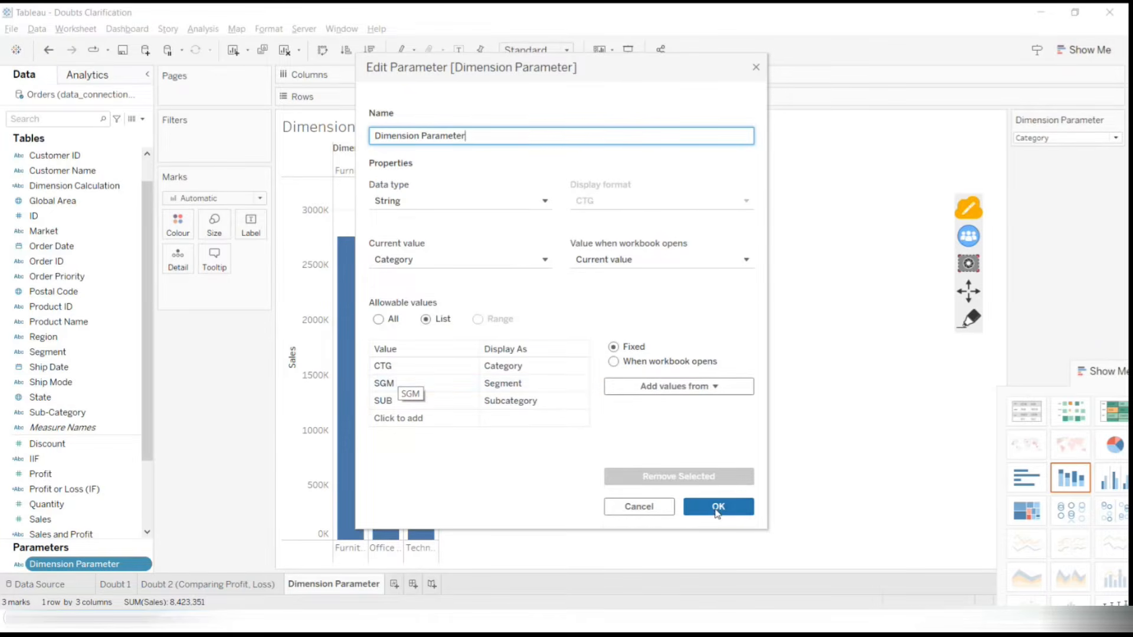
Handwrite "Key" and "Value" beside the parameter dialog with the annotation pen, with a circled A and an arrow from key to value
{"action": "left_click", "coordinate": [969, 319]}
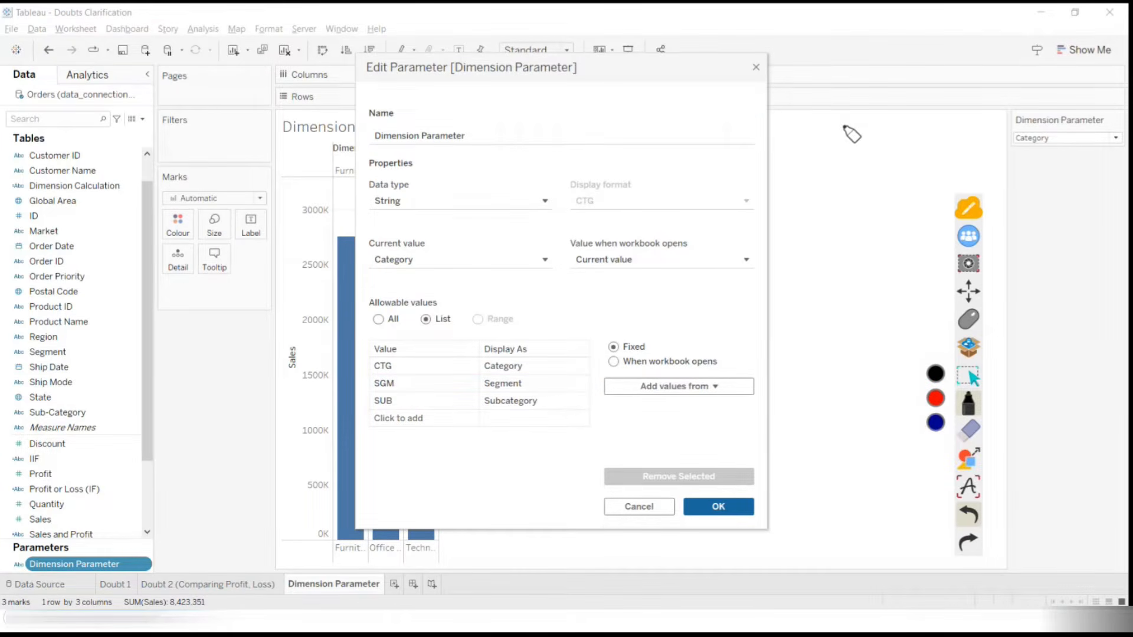
{"action": "left_click_drag", "start_coordinate": [814, 114], "coordinate": [815, 150]}
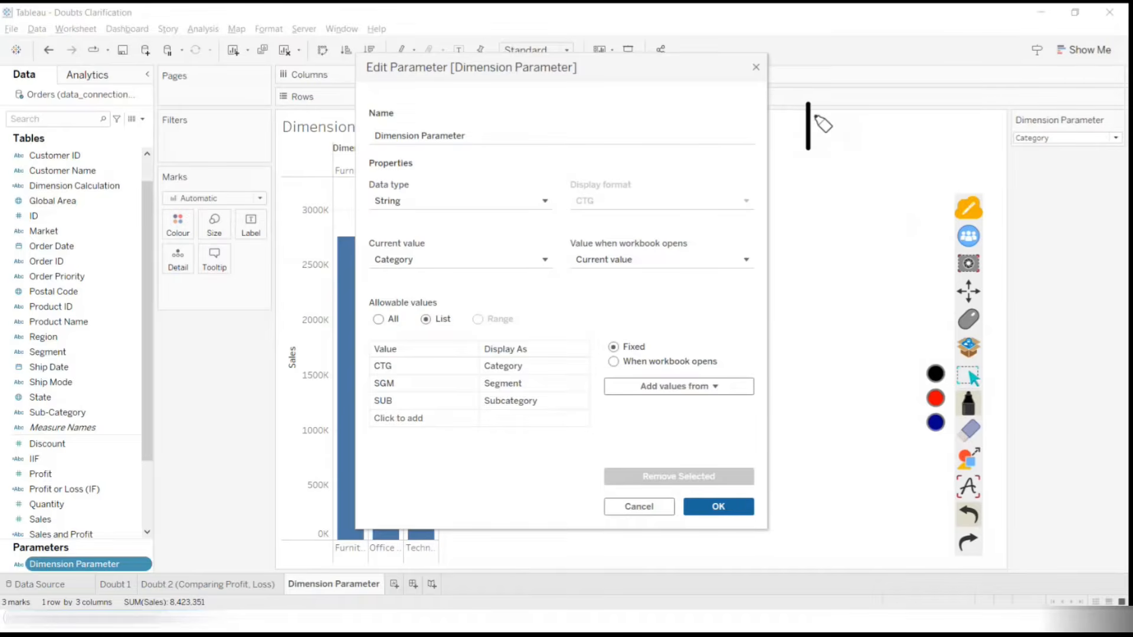
{"action": "mouse_move", "coordinate": [808, 99]}
{"action": "left_mouse_down"}
{"action": "mouse_move", "coordinate": [823, 95]}
{"action": "mouse_move", "coordinate": [830, 147]}
{"action": "mouse_move", "coordinate": [817, 118]}
{"action": "left_mouse_up"}
{"action": "mouse_move", "coordinate": [789, 29]}
{"action": "left_mouse_down"}
{"action": "mouse_move", "coordinate": [788, 69]}
{"action": "mouse_move", "coordinate": [855, 43]}
{"action": "mouse_move", "coordinate": [881, 78]}
{"action": "mouse_move", "coordinate": [853, 89]}
{"action": "left_mouse_up"}
{"action": "mouse_move", "coordinate": [942, 8]}
{"action": "left_mouse_down"}
{"action": "mouse_move", "coordinate": [948, 23]}
{"action": "mouse_move", "coordinate": [967, 13]}
{"action": "left_mouse_up"}
{"action": "mouse_move", "coordinate": [1003, 32]}
{"action": "left_mouse_down"}
{"action": "mouse_move", "coordinate": [1026, 15]}
{"action": "mouse_move", "coordinate": [1071, 43]}
{"action": "left_mouse_up"}
{"action": "left_click_drag", "start_coordinate": [968, 78], "coordinate": [1062, 60]}
{"action": "left_click_drag", "start_coordinate": [964, 93], "coordinate": [1046, 80]}
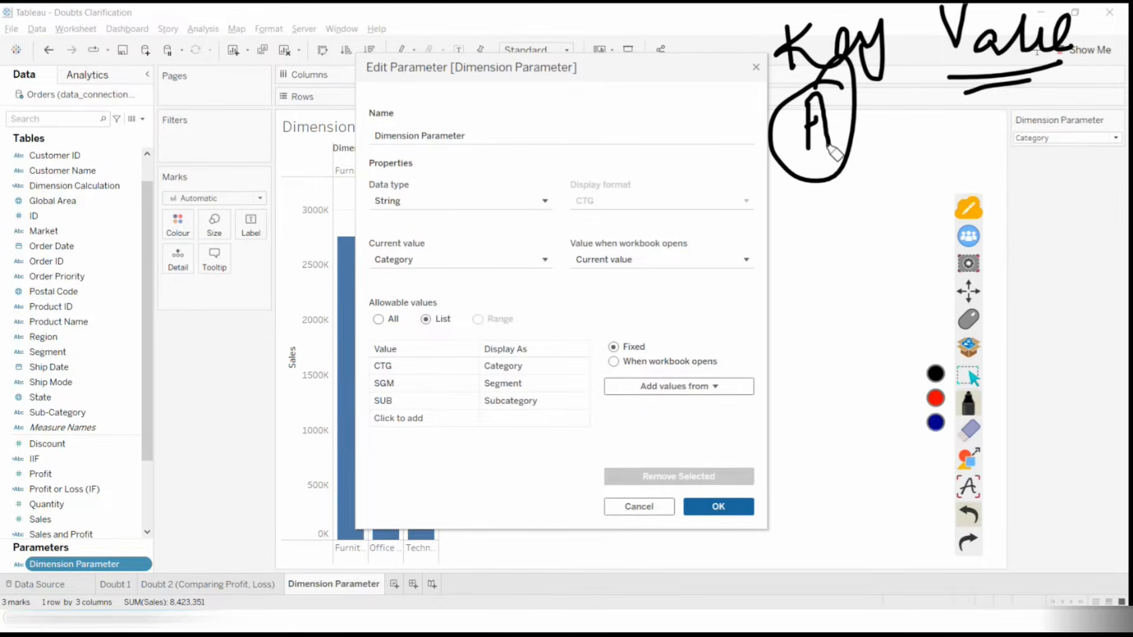
{"action": "mouse_move", "coordinate": [777, 168]}
{"action": "left_mouse_down"}
{"action": "mouse_move", "coordinate": [970, 113]}
{"action": "mouse_move", "coordinate": [949, 127]}
{"action": "left_mouse_up"}
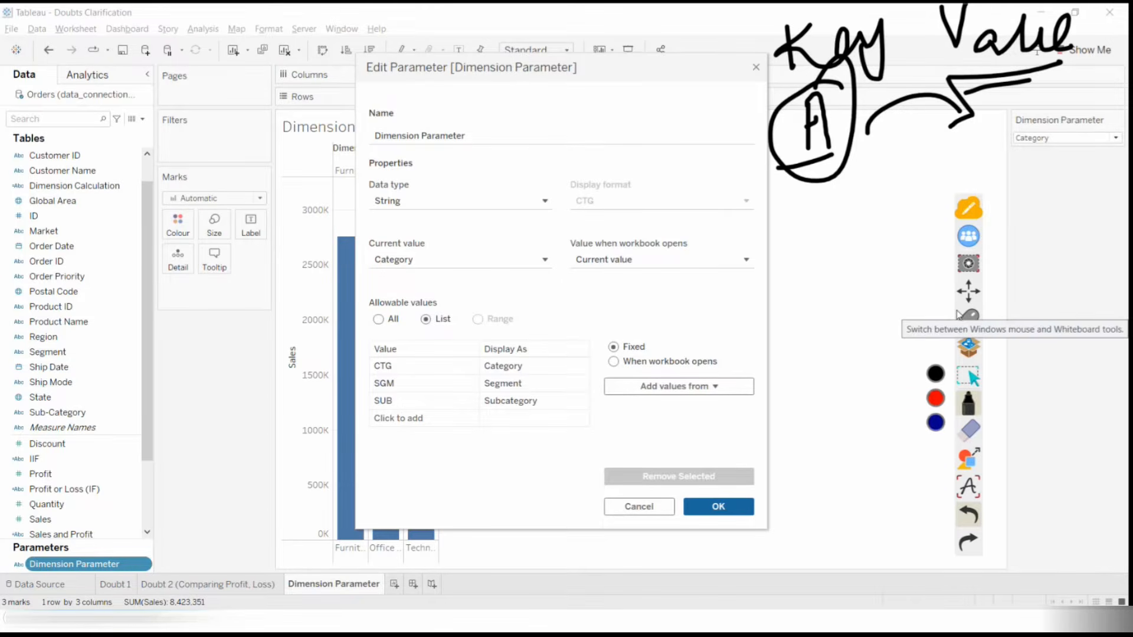
Annotate the allowable values table with "Key" over the Value column, "Value" over Display As, and a dividing line between them
{"action": "left_click_drag", "start_coordinate": [354, 291], "coordinate": [358, 345]}
{"action": "mouse_move", "coordinate": [390, 282]}
{"action": "left_mouse_down"}
{"action": "mouse_move", "coordinate": [398, 299]}
{"action": "mouse_move", "coordinate": [434, 304]}
{"action": "left_mouse_up"}
{"action": "left_click_drag", "start_coordinate": [462, 273], "coordinate": [453, 330]}
{"action": "left_click_drag", "start_coordinate": [487, 242], "coordinate": [472, 561]}
{"action": "left_click_drag", "start_coordinate": [503, 301], "coordinate": [533, 283]}
{"action": "mouse_move", "coordinate": [558, 292]}
{"action": "left_mouse_down"}
{"action": "mouse_move", "coordinate": [541, 321]}
{"action": "mouse_move", "coordinate": [576, 274]}
{"action": "mouse_move", "coordinate": [615, 286]}
{"action": "mouse_move", "coordinate": [649, 269]}
{"action": "left_mouse_up"}
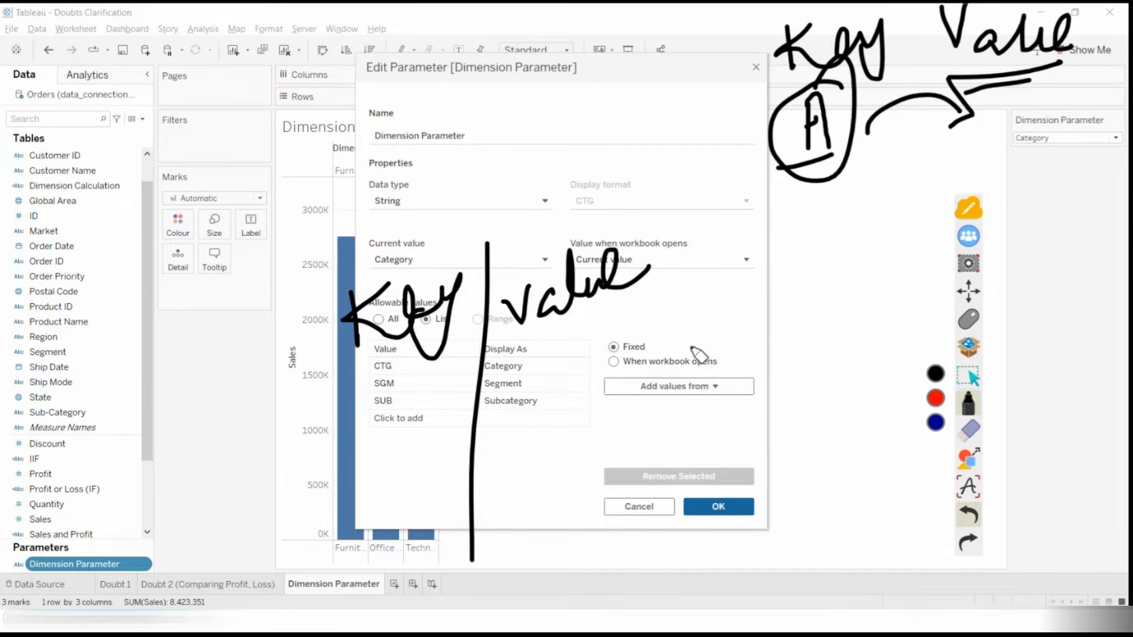
Circle the table's keys, draw arrows from Display As to the parameter control and from the keys to the data fields, and clear all annotations
{"action": "mouse_move", "coordinate": [544, 353]}
{"action": "left_mouse_down"}
{"action": "mouse_move", "coordinate": [1105, 125]}
{"action": "mouse_move", "coordinate": [1071, 189]}
{"action": "left_mouse_up"}
{"action": "left_click_drag", "start_coordinate": [383, 313], "coordinate": [440, 307]}
{"action": "left_click_drag", "start_coordinate": [369, 372], "coordinate": [206, 357]}
{"action": "mouse_move", "coordinate": [183, 341]}
{"action": "left_mouse_down"}
{"action": "mouse_move", "coordinate": [224, 321]}
{"action": "mouse_move", "coordinate": [239, 420]}
{"action": "left_mouse_up"}
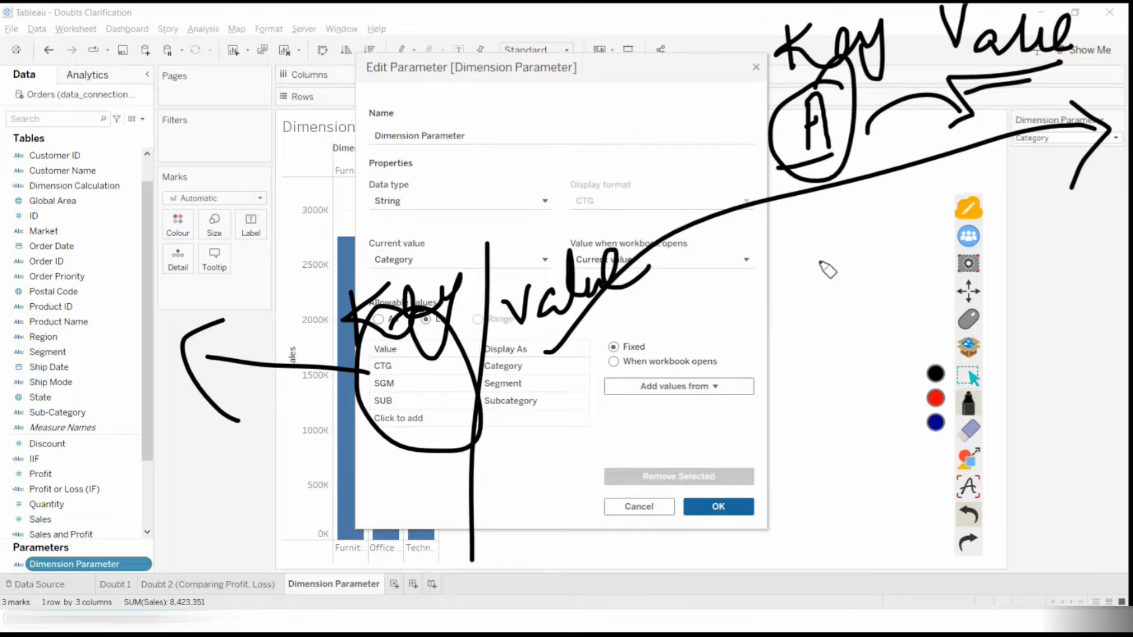
{"action": "left_click", "coordinate": [968, 430]}
{"action": "left_click", "coordinate": [936, 451]}
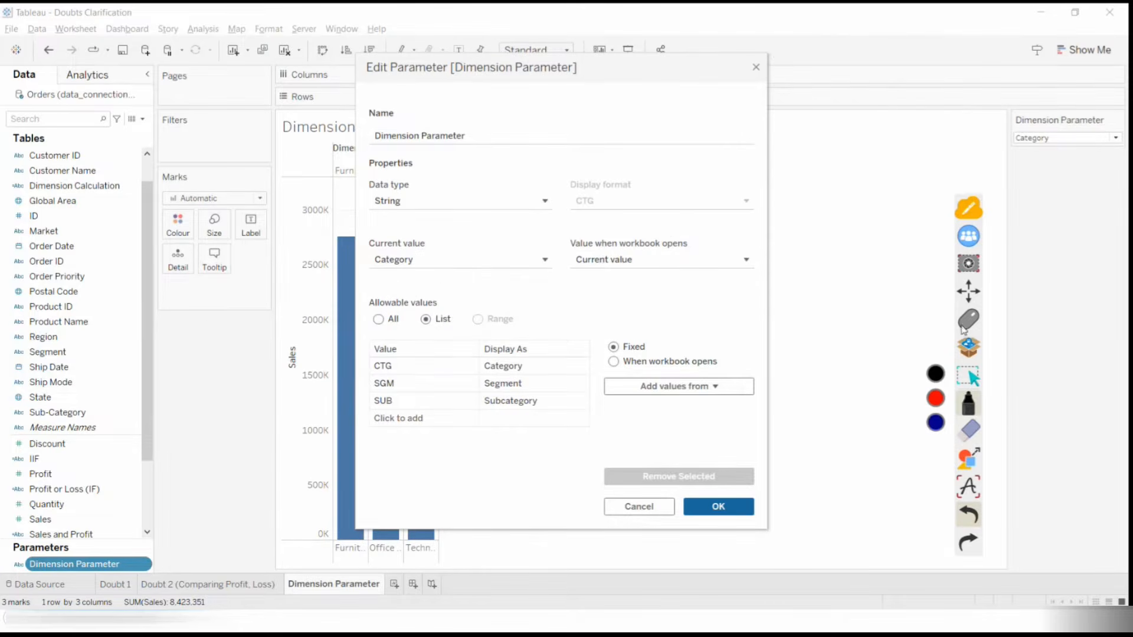
{"action": "left_click", "coordinate": [964, 323]}
Set the display name of the parameter value CTG to "CTG" and save the Dimension Parameter
{"action": "left_click", "coordinate": [510, 367]}
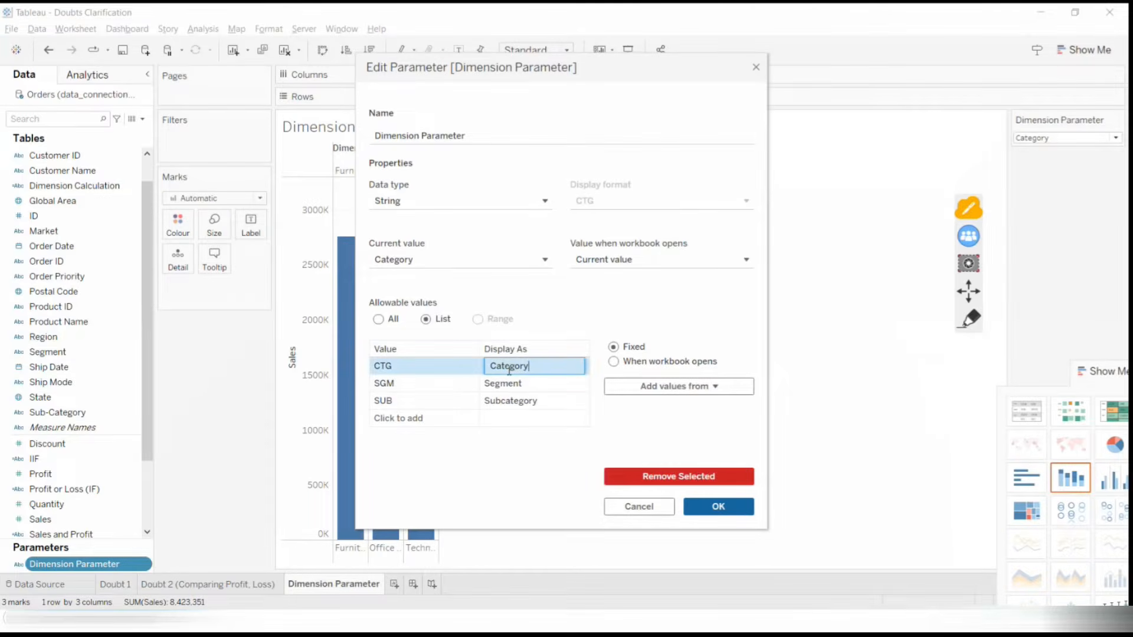
{"action": "double_click", "coordinate": [509, 368]}
{"action": "type", "text": "CTG"}
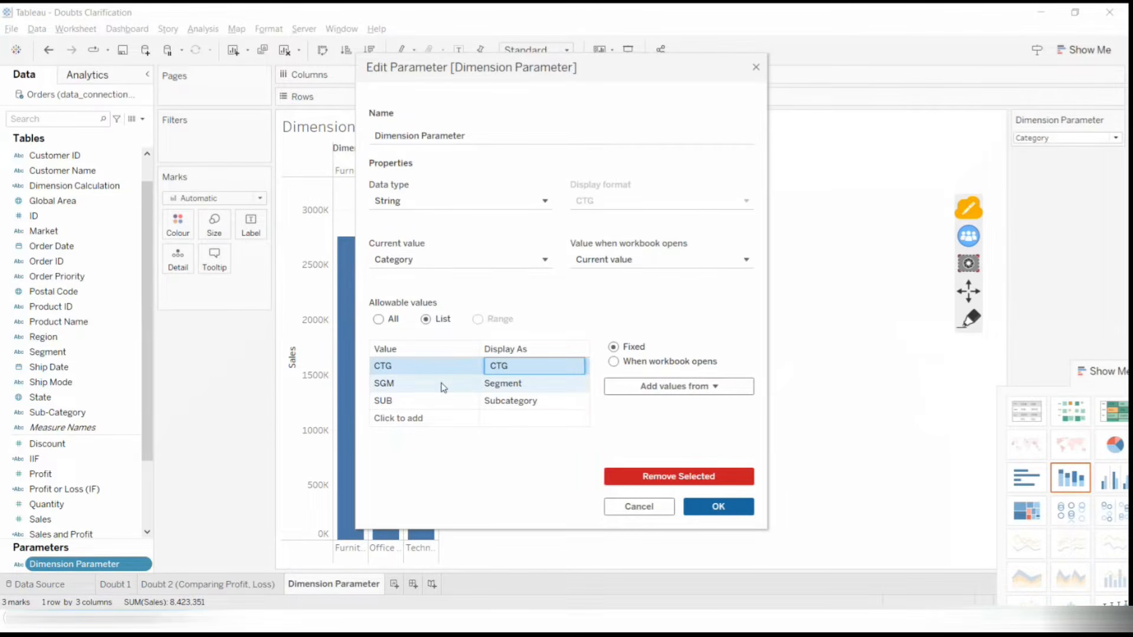
{"action": "left_click", "coordinate": [465, 452]}
{"action": "left_click", "coordinate": [717, 506]}
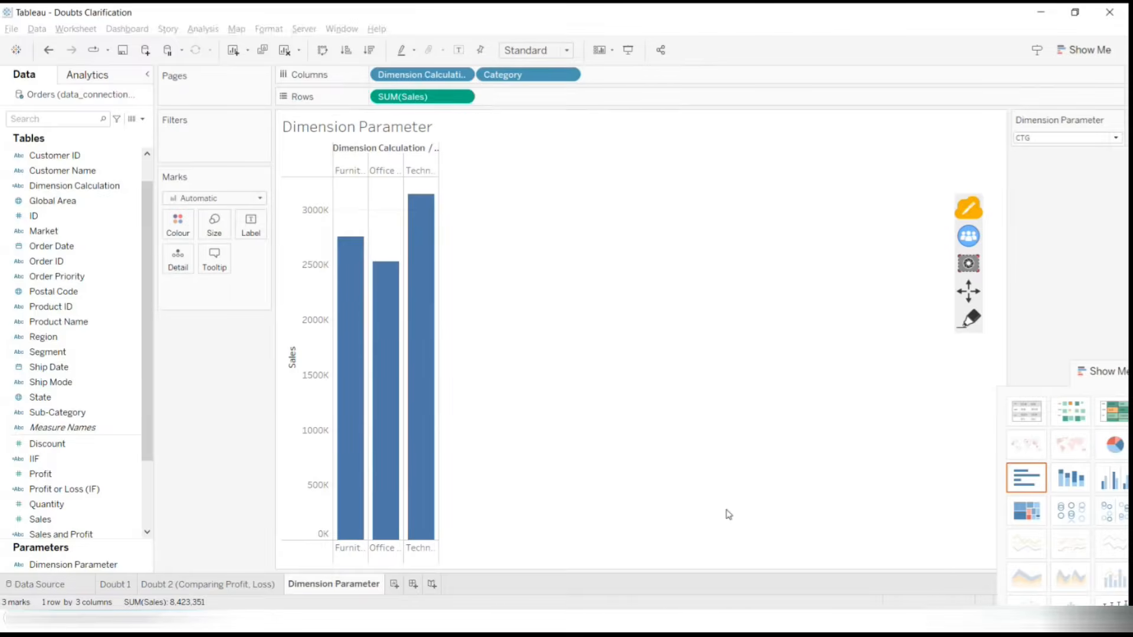
Circle the Dimension Parameter control on the sheet with the annotation pen and erase the mark
{"action": "left_click", "coordinate": [970, 319]}
{"action": "mouse_move", "coordinate": [1051, 114]}
{"action": "left_mouse_down"}
{"action": "mouse_move", "coordinate": [1081, 86]}
{"action": "mouse_move", "coordinate": [1011, 91]}
{"action": "left_mouse_up"}
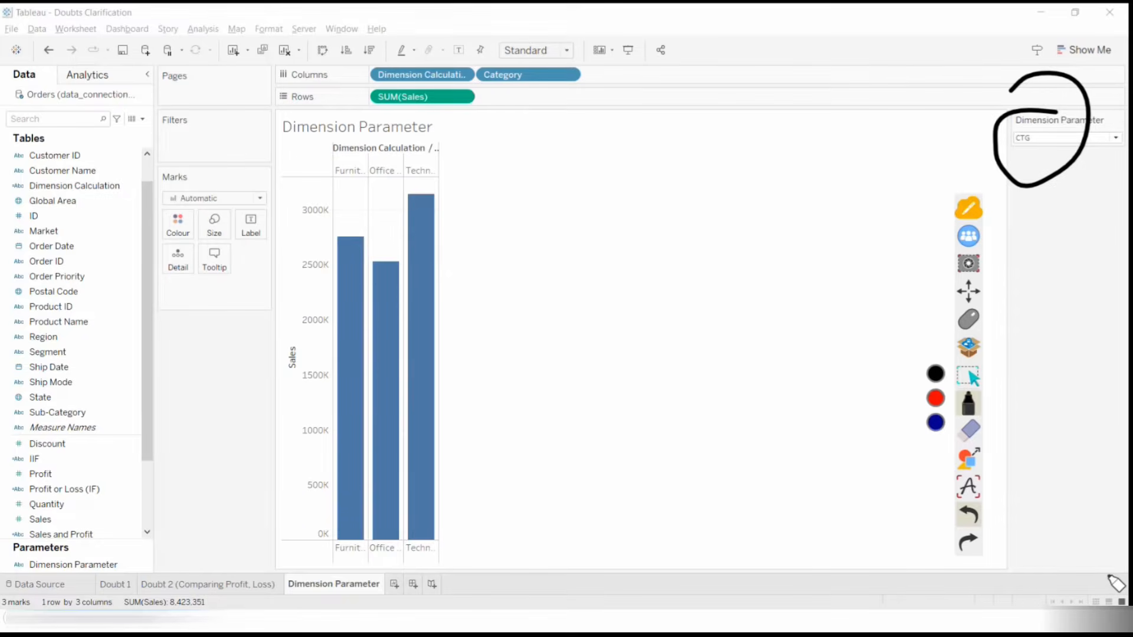
{"action": "left_click", "coordinate": [970, 430]}
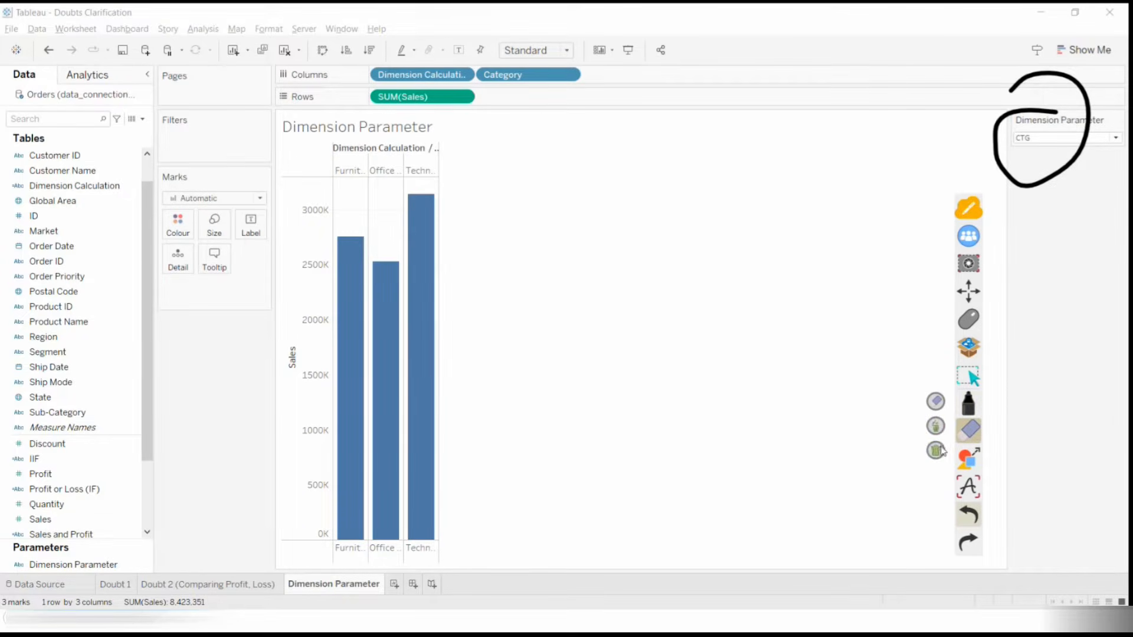
{"action": "left_click", "coordinate": [942, 451]}
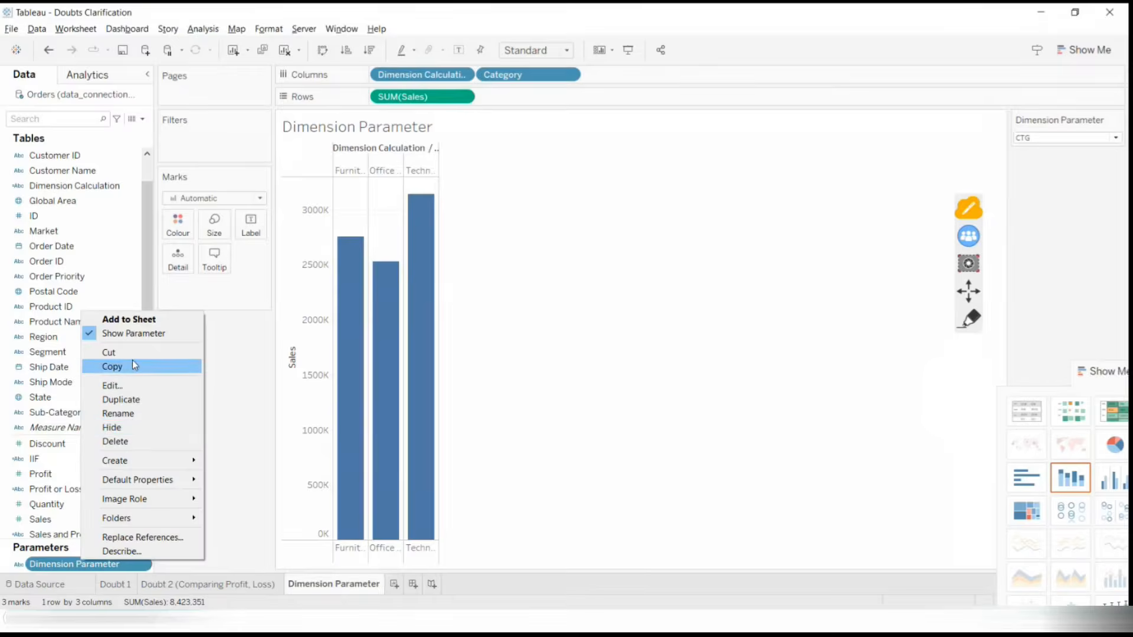
Check the allowable values of the Dimension Parameter and compare them with the CTG case in Dimension Calculation
{"action": "left_click", "coordinate": [135, 388]}
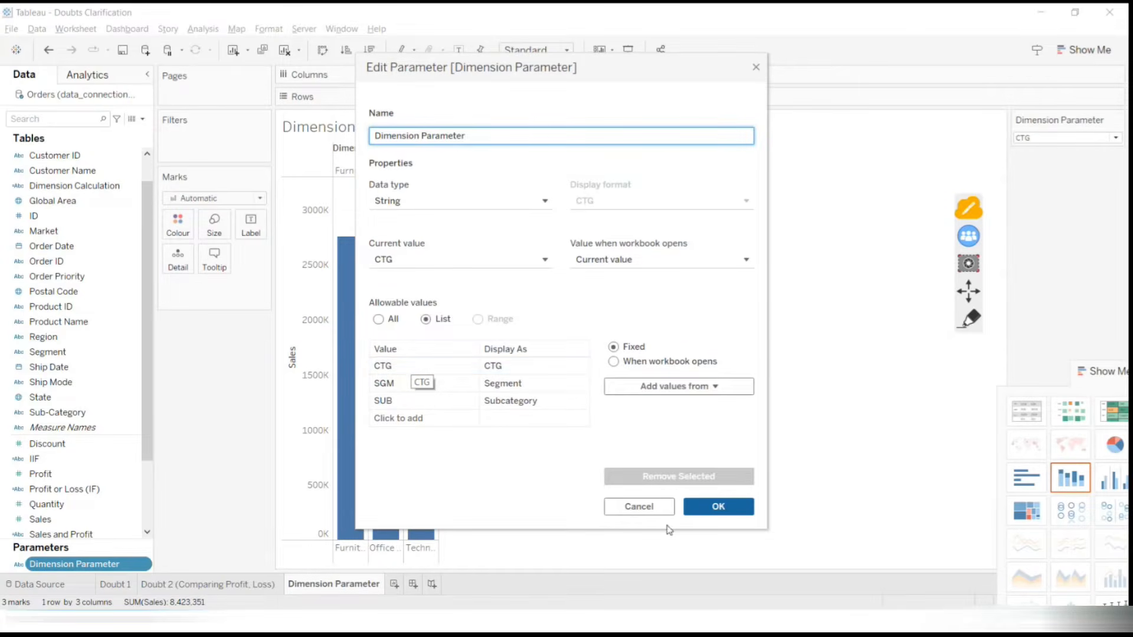
{"action": "left_click", "coordinate": [718, 506]}
{"action": "scroll", "coordinate": [44, 271], "scroll_direction": "up", "scroll_amount": 2}
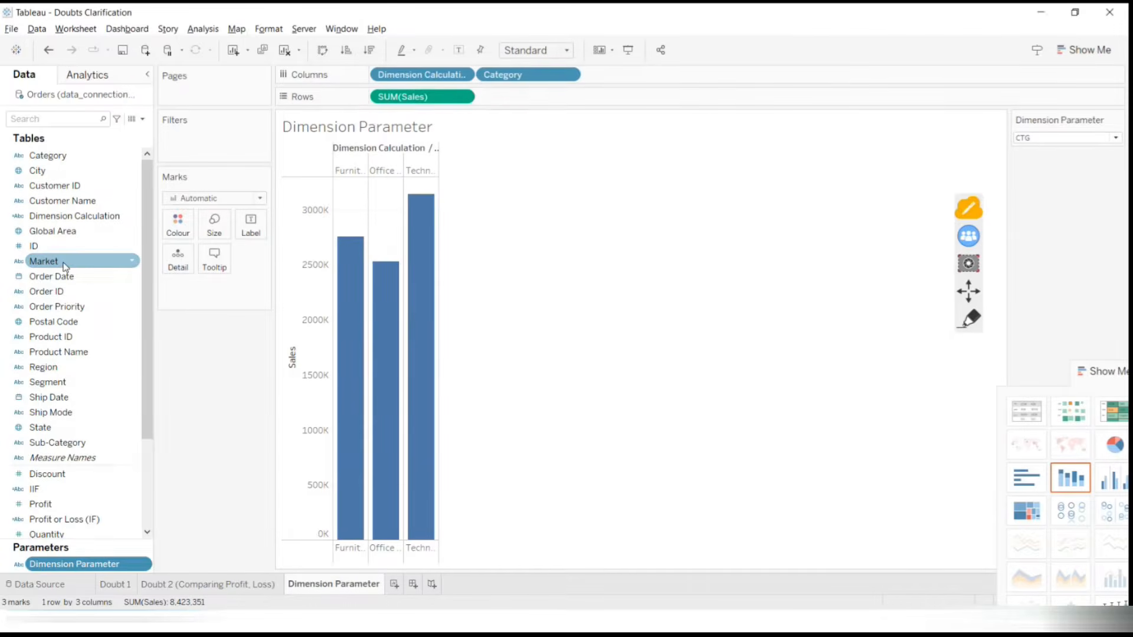
{"action": "right_click", "coordinate": [70, 217]}
{"action": "left_click", "coordinate": [102, 291]}
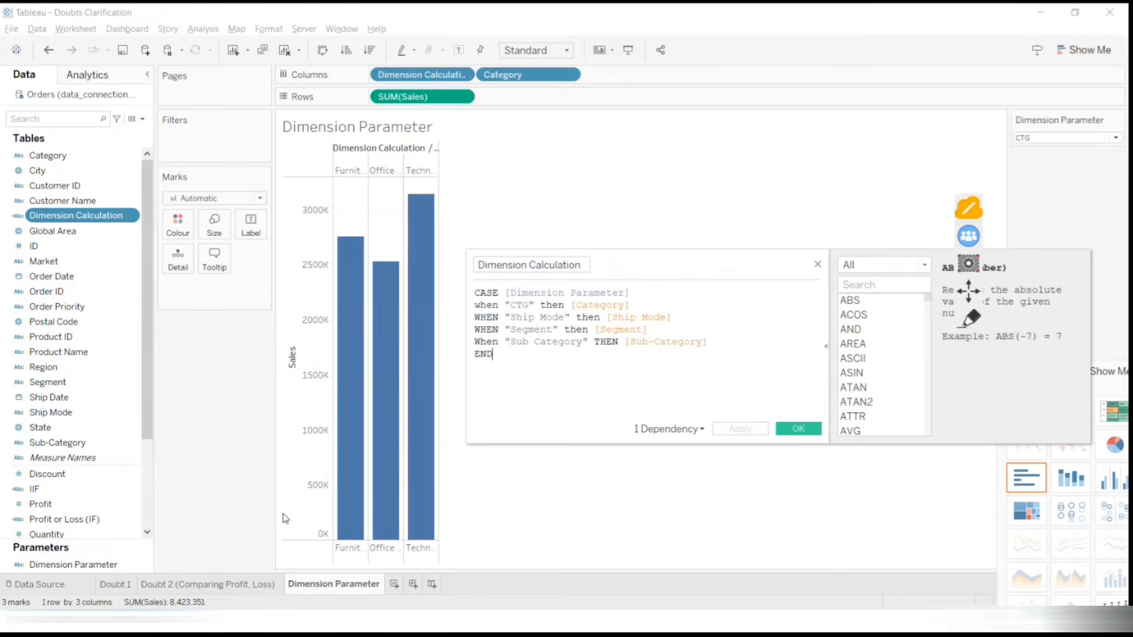
{"action": "left_click_drag", "start_coordinate": [509, 305], "coordinate": [530, 303]}
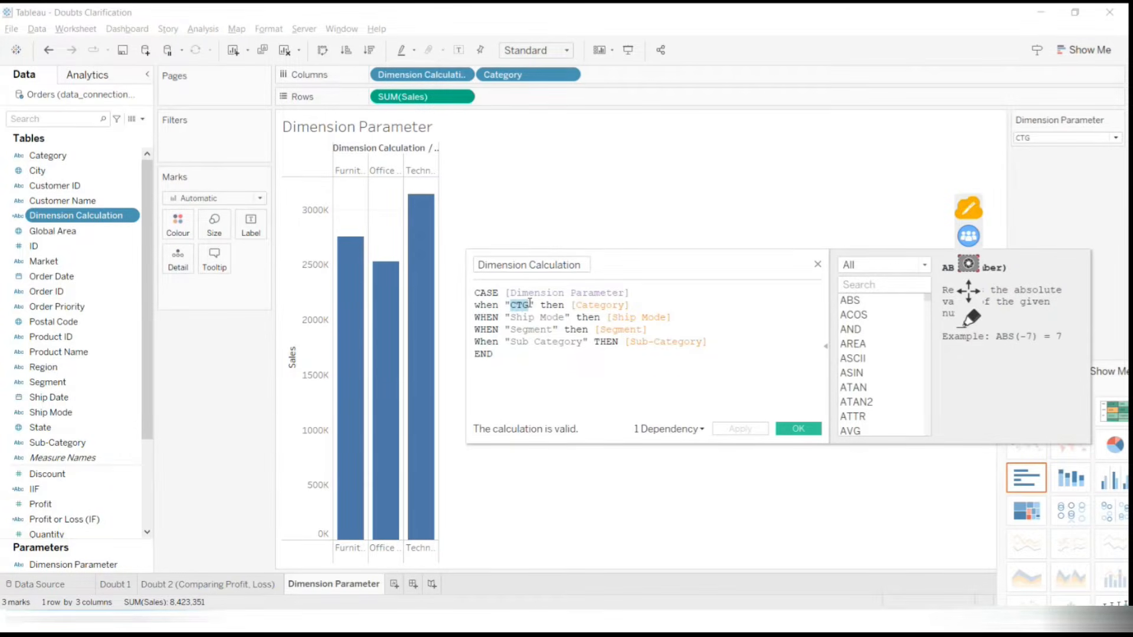
{"action": "left_click", "coordinate": [514, 294]}
{"action": "left_click_drag", "start_coordinate": [510, 305], "coordinate": [630, 305]}
{"action": "left_click", "coordinate": [537, 318]}
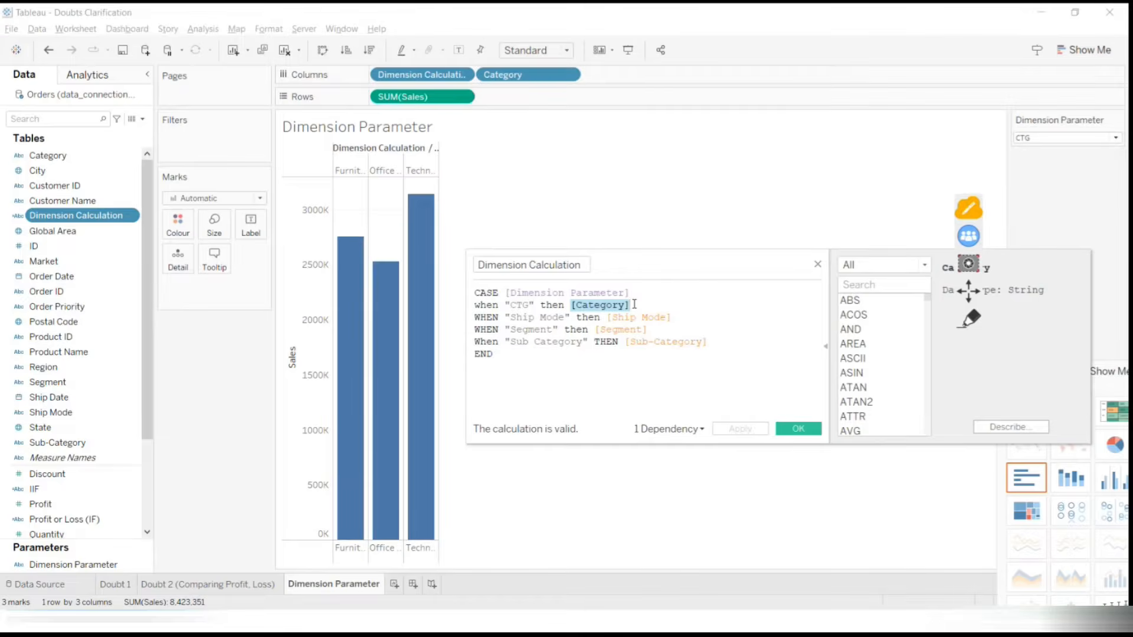
Make the CTG case in Dimension Calculation return [Customer Name] instead of [Category] and apply the change
{"action": "left_click_drag", "start_coordinate": [629, 305], "coordinate": [571, 306]}
{"action": "type", "text": "[Cu"}
{"action": "key", "text": "Down"}
{"action": "key", "text": "Return"}
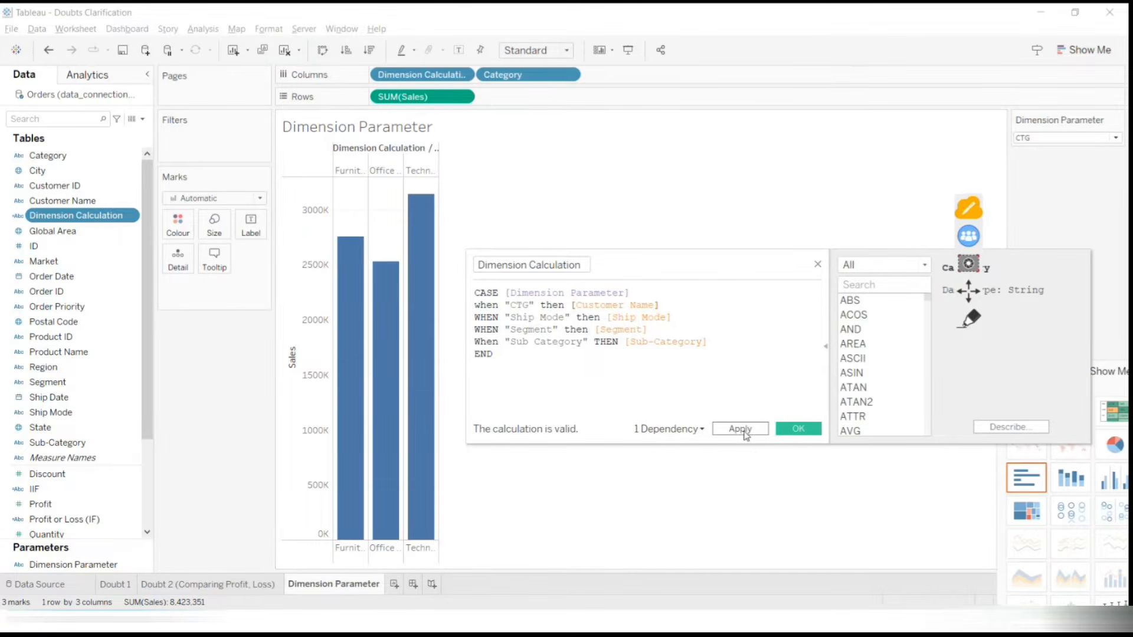
{"action": "left_click", "coordinate": [743, 429]}
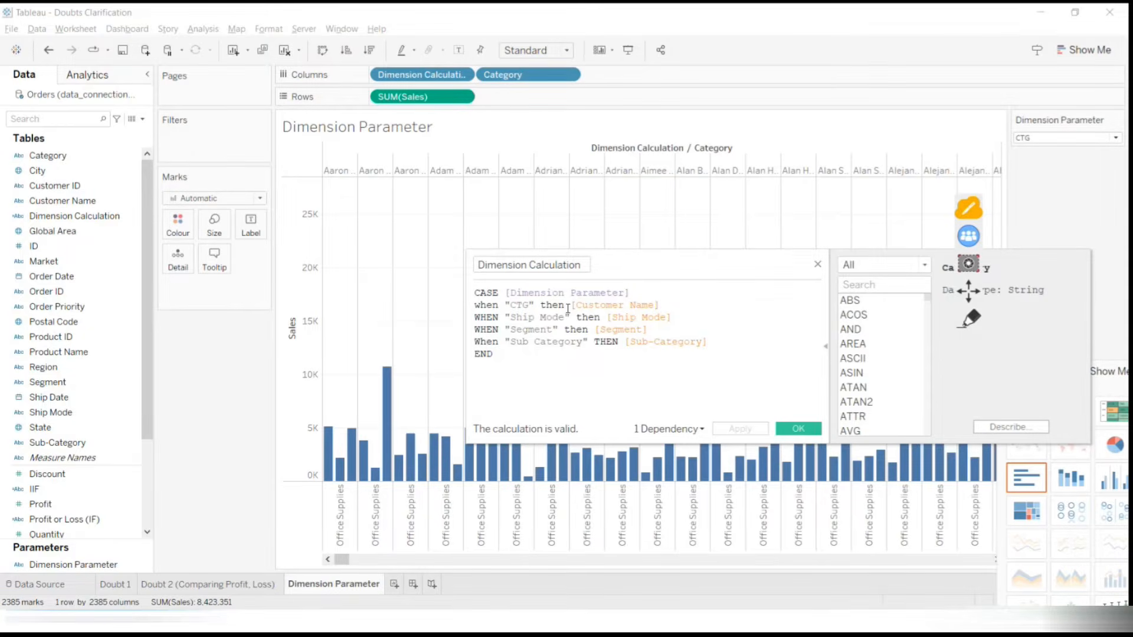
Highlight the [Customer Name] result, the CTG and Ship Mode strings and the Dimension Parameter reference in the CASE formula
{"action": "left_click_drag", "start_coordinate": [570, 305], "coordinate": [674, 308]}
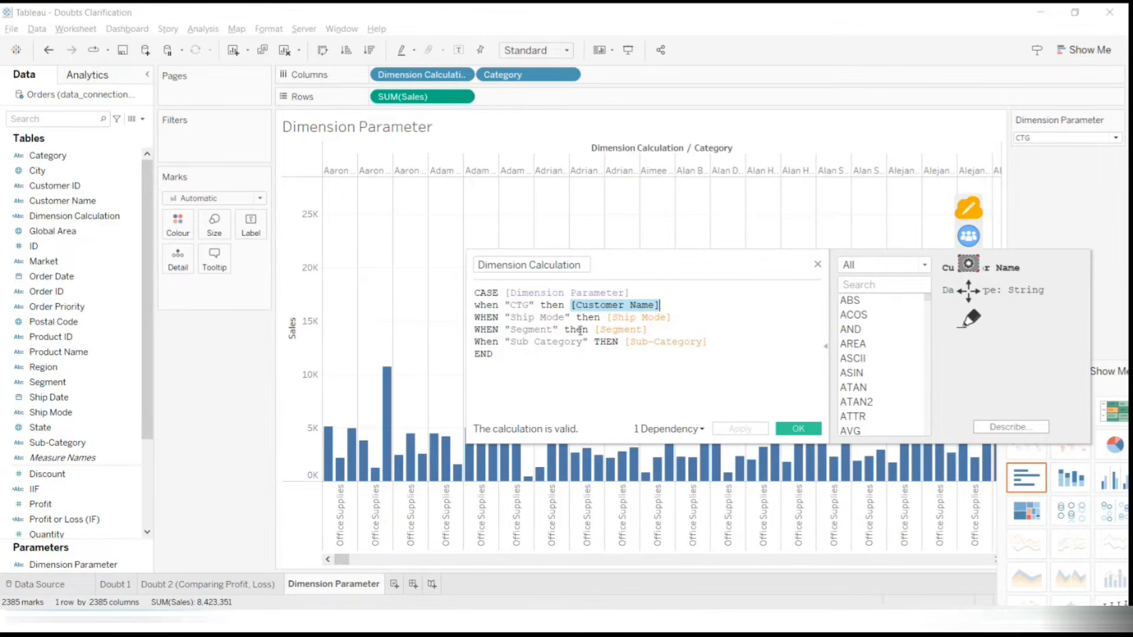
{"action": "left_click_drag", "start_coordinate": [510, 305], "coordinate": [529, 305]}
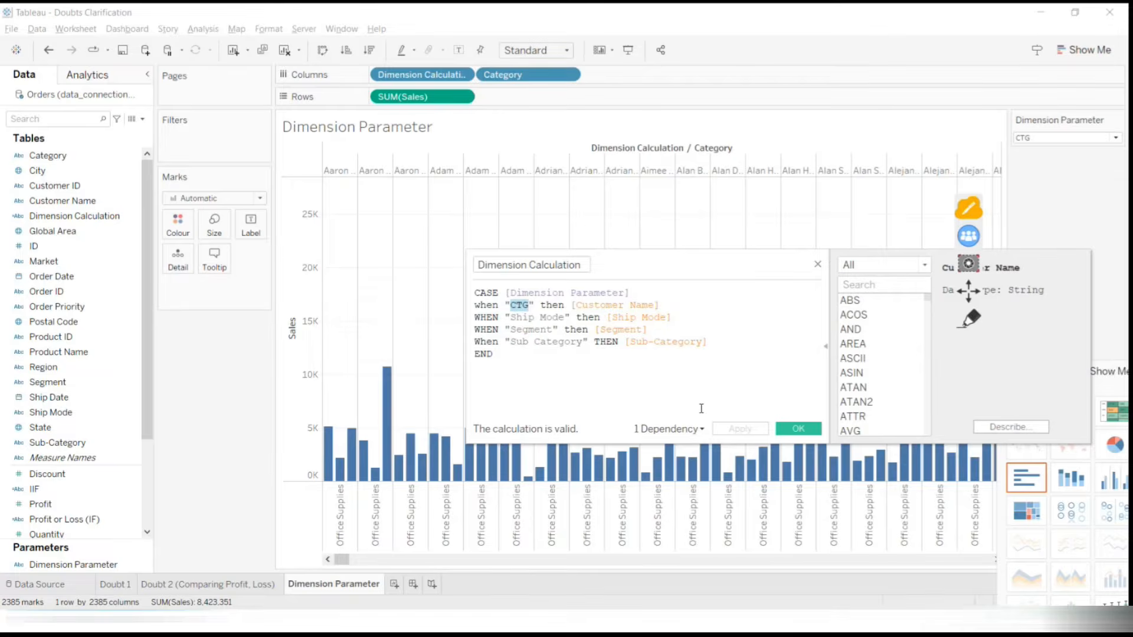
{"action": "left_click_drag", "start_coordinate": [511, 293], "coordinate": [625, 297]}
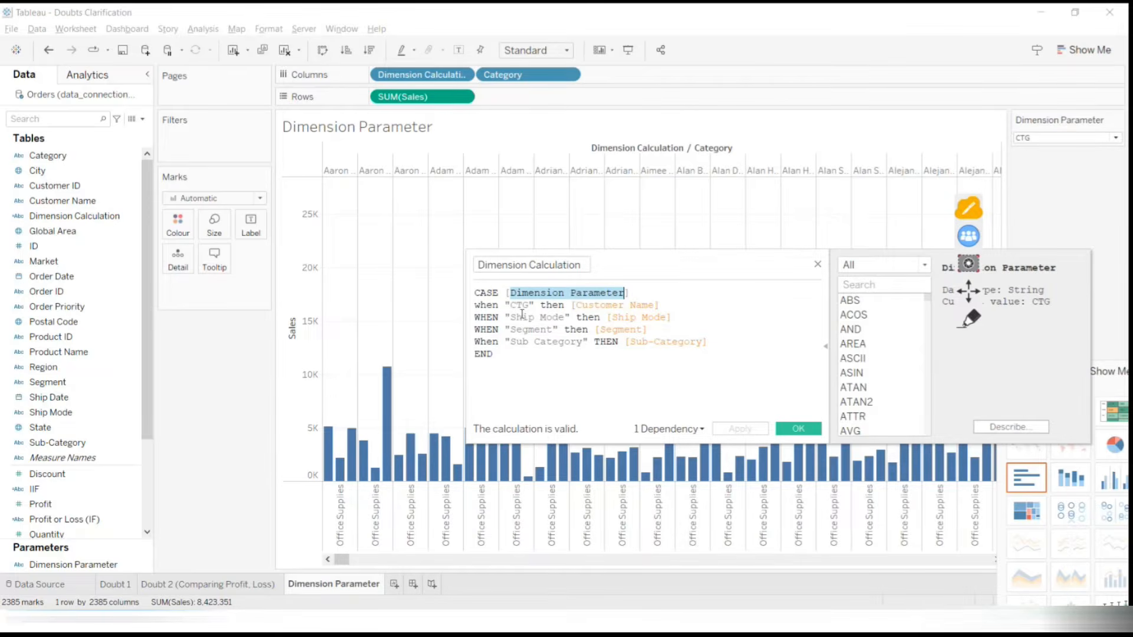
{"action": "left_click_drag", "start_coordinate": [511, 305], "coordinate": [530, 313]}
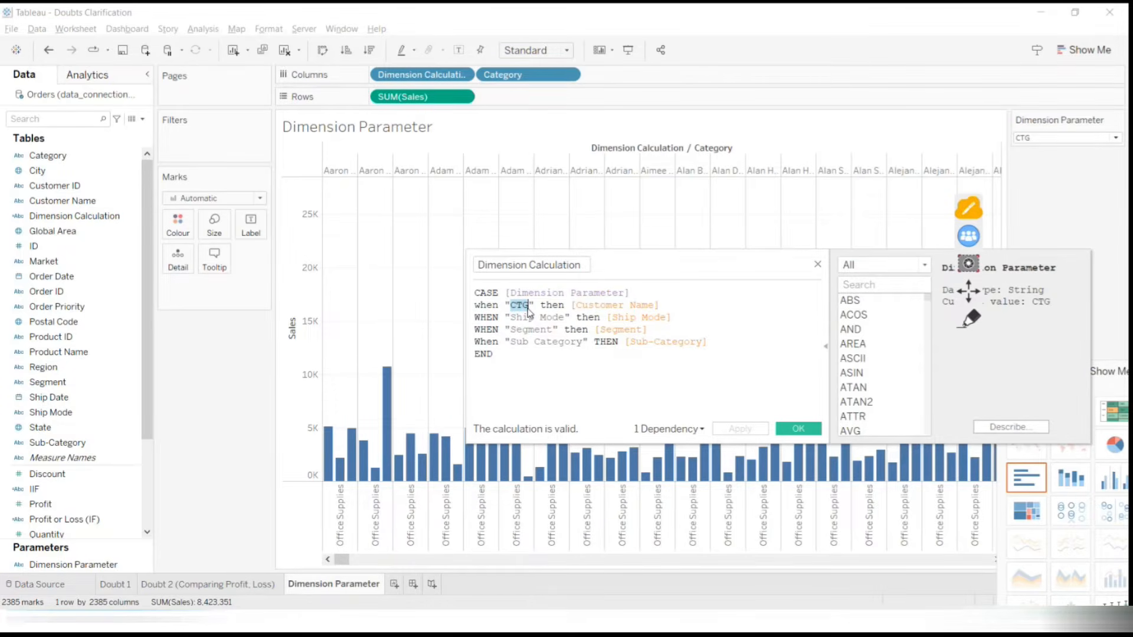
{"action": "left_click_drag", "start_coordinate": [511, 317], "coordinate": [540, 319]}
Change the first case string in Dimension Calculation to lowercase "ctg" and apply it
{"action": "double_click", "coordinate": [523, 306]}
{"action": "type", "text": "ctg"}
{"action": "left_click", "coordinate": [760, 431]}
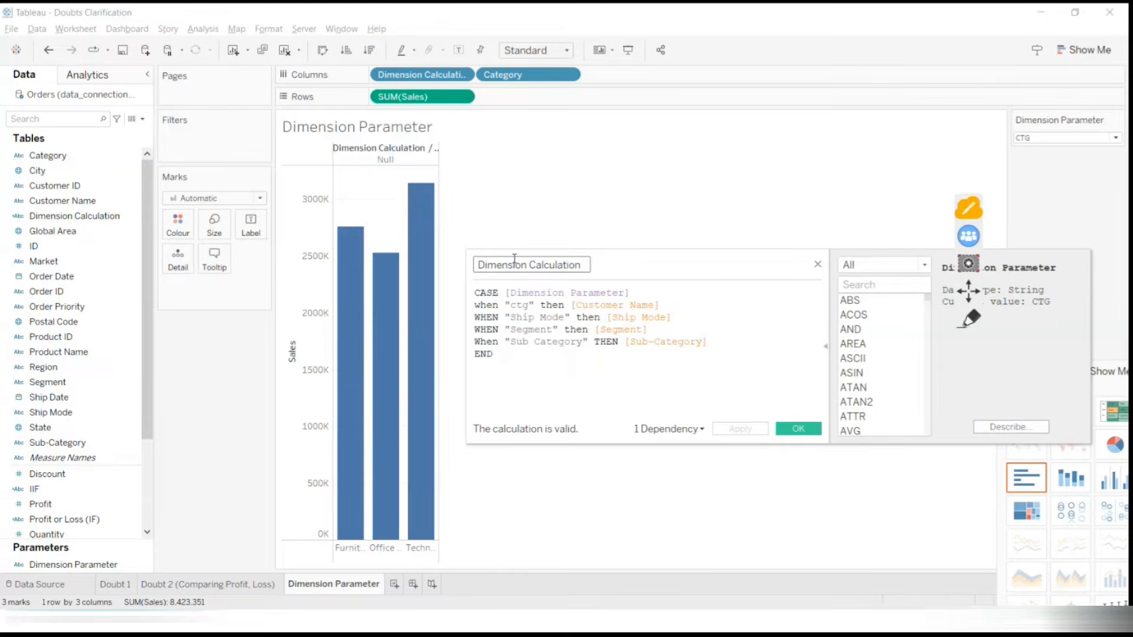
Restore the first case string to uppercase "CTG", apply the formula and close Dimension Calculation
{"action": "left_click_drag", "start_coordinate": [511, 307], "coordinate": [525, 308]}
{"action": "left_click", "coordinate": [534, 306]}
{"action": "key", "text": "BackSpace"}
{"action": "key", "text": "BackSpace"}
{"action": "key", "text": "BackSpace"}
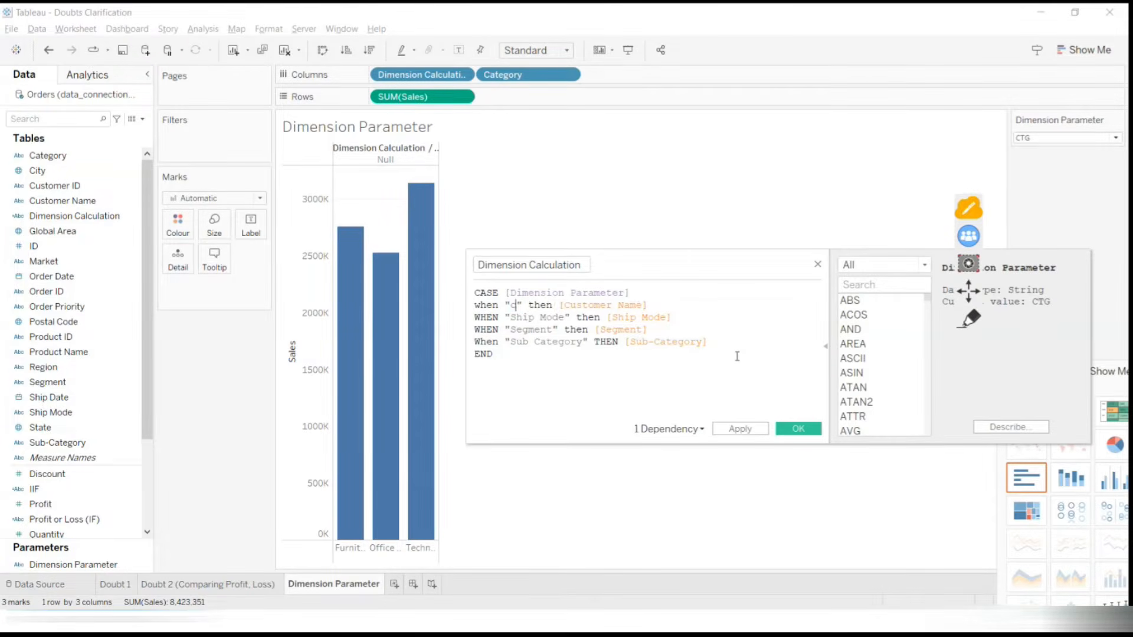
{"action": "type", "text": "CTG"}
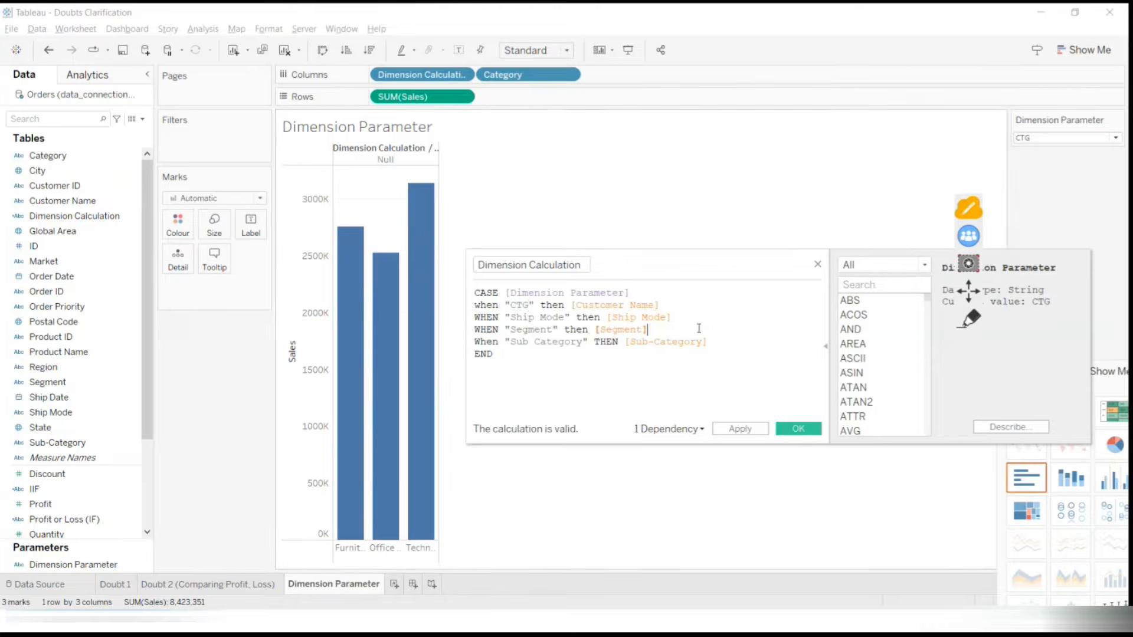
{"action": "left_click", "coordinate": [754, 433]}
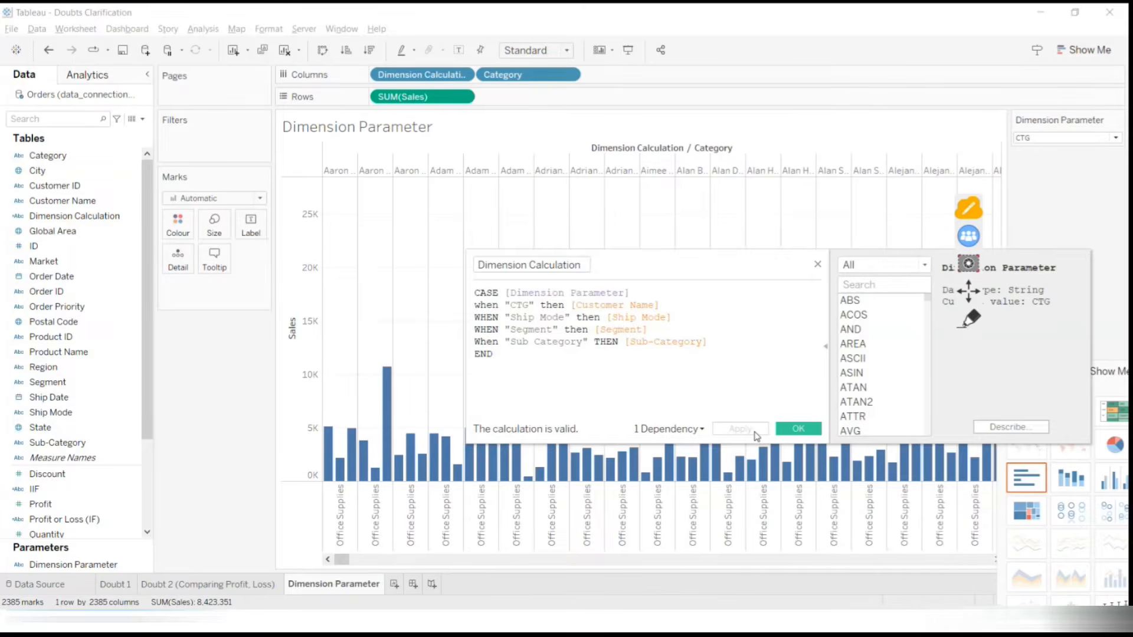
{"action": "left_click", "coordinate": [798, 430]}
Start a new calculated field, try inserting Category into its formula and clear the formula
{"action": "left_click", "coordinate": [144, 120]}
{"action": "left_click", "coordinate": [65, 131]}
{"action": "left_click_drag", "start_coordinate": [47, 155], "coordinate": [497, 311]}
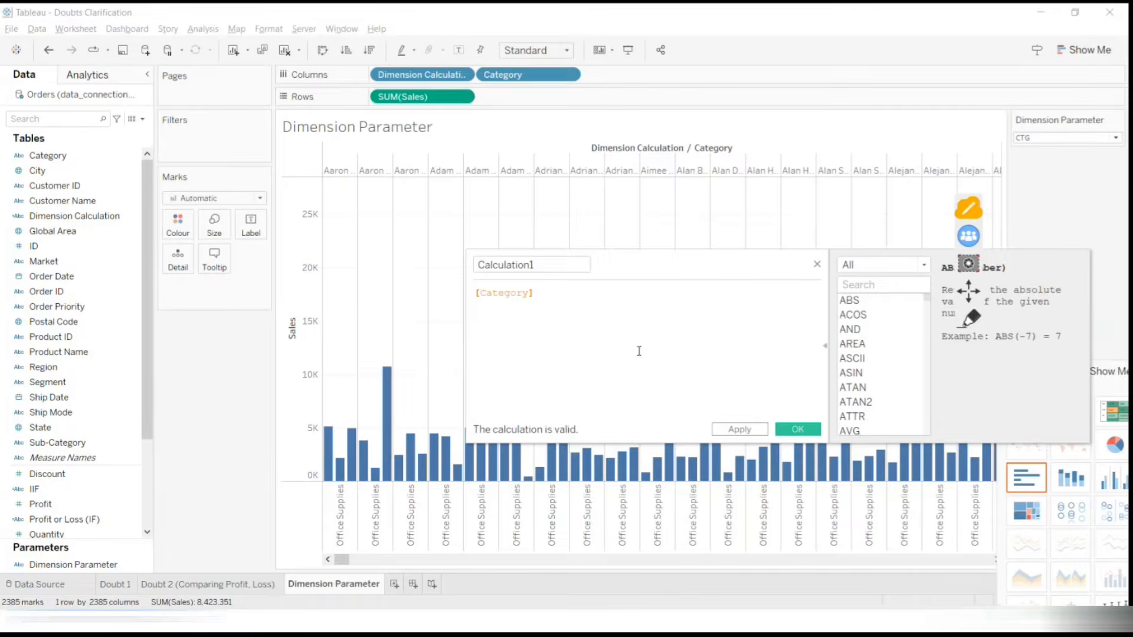
{"action": "key", "text": "ctrl+a"}
{"action": "key", "text": "BackSpace"}
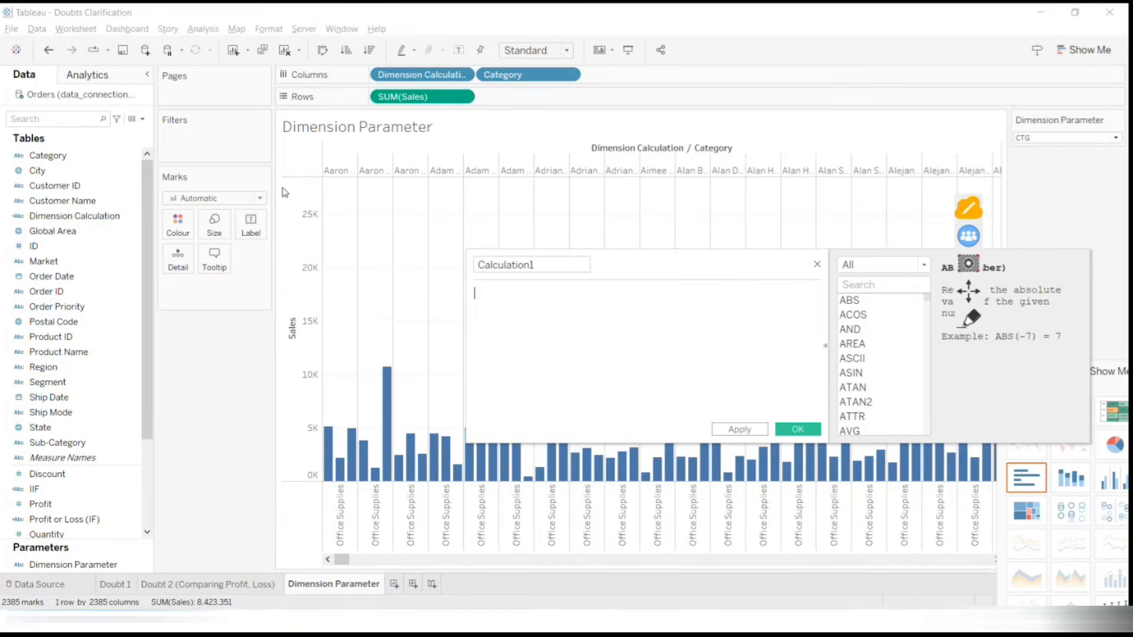
Insert the Category, Customer ID, Customer Name and Order ID fields one after another into the empty formula
{"action": "left_click_drag", "start_coordinate": [42, 155], "coordinate": [567, 304]}
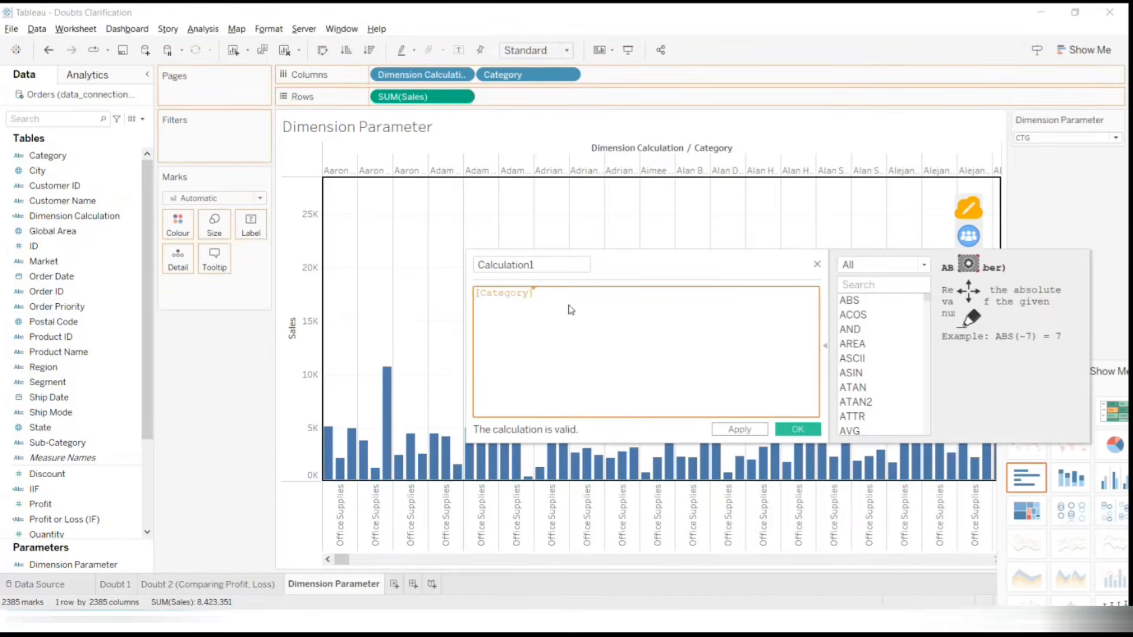
{"action": "left_click_drag", "start_coordinate": [53, 185], "coordinate": [571, 306]}
{"action": "left_click_drag", "start_coordinate": [62, 200], "coordinate": [680, 323]}
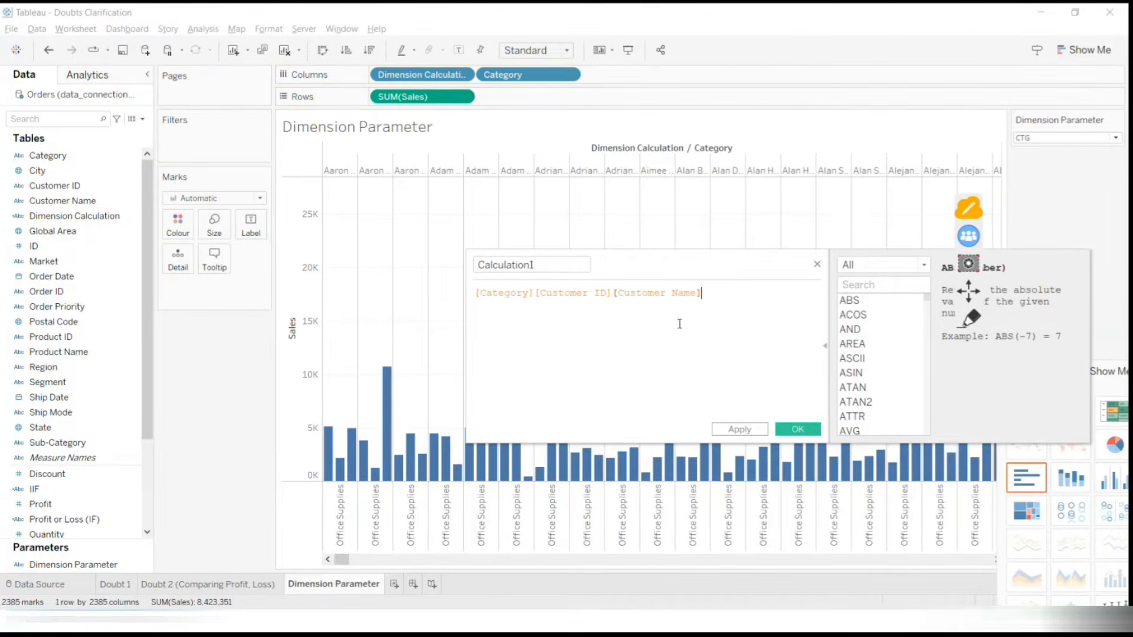
{"action": "left_click_drag", "start_coordinate": [46, 291], "coordinate": [740, 307]}
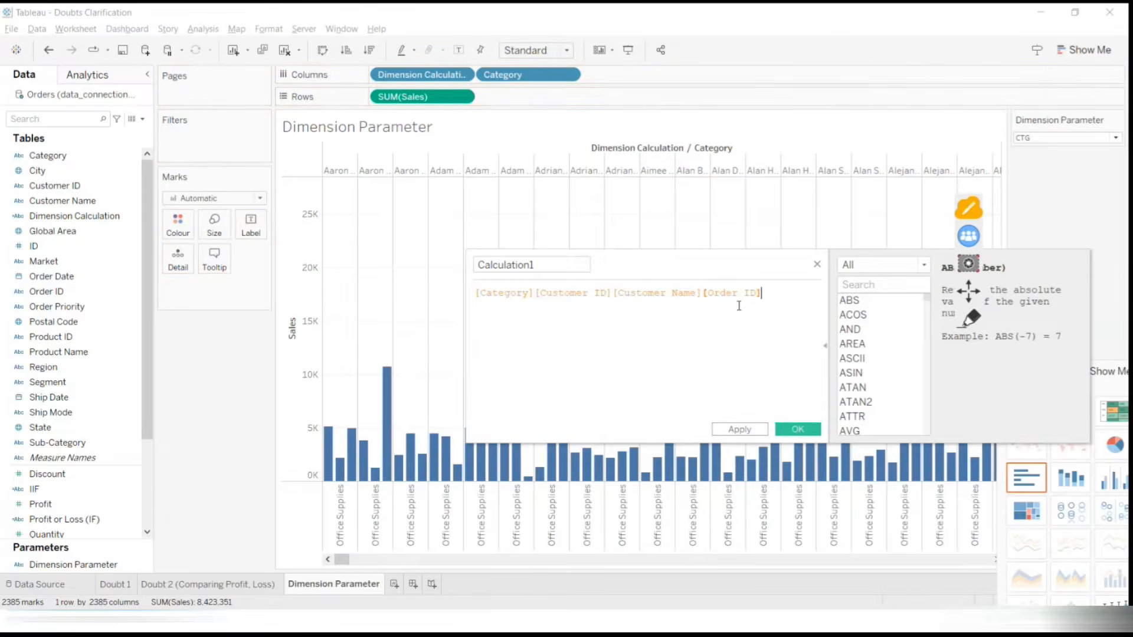
Delete the Customer ID, Customer Name and Order ID references from the formula, followed by the remaining [Category]
{"action": "left_click", "coordinate": [538, 293]}
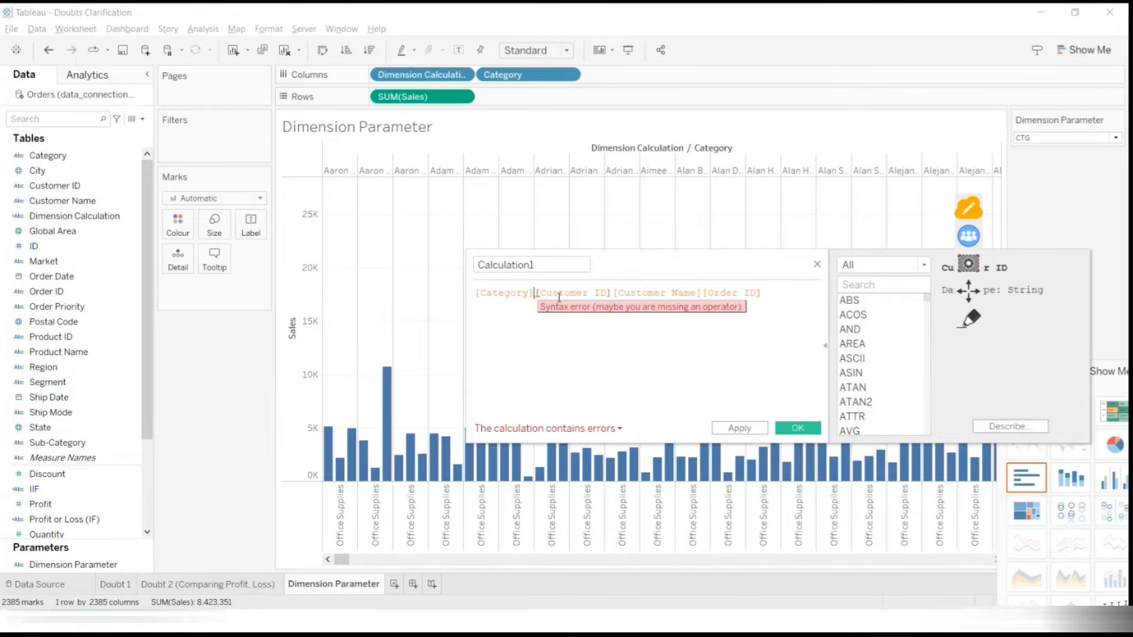
{"action": "key", "text": "shift+End"}
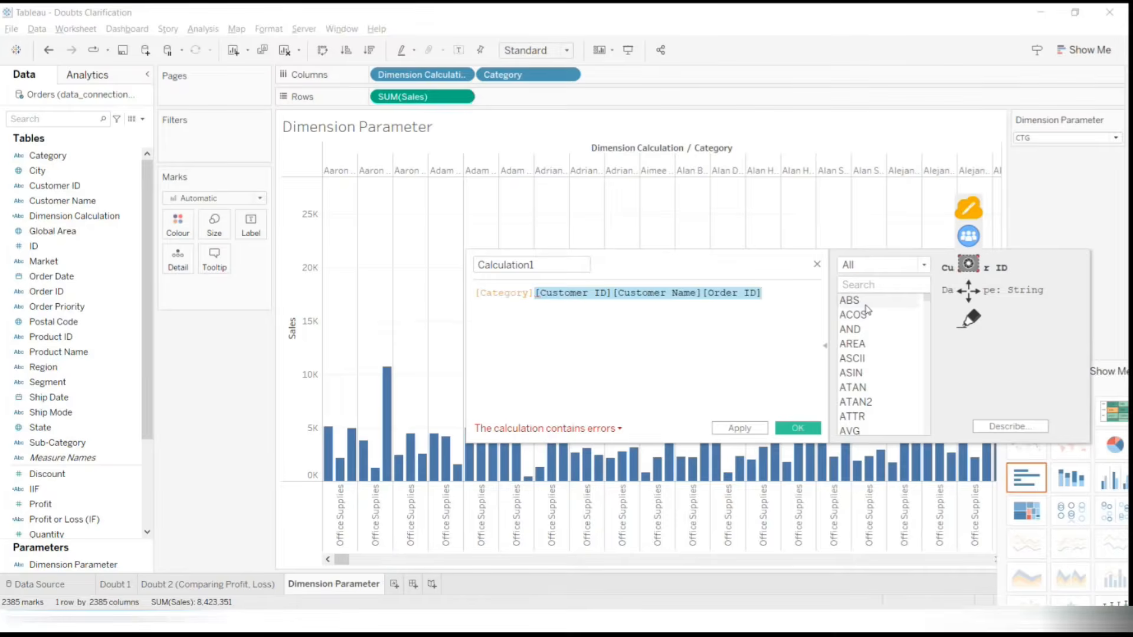
{"action": "key", "text": "Delete"}
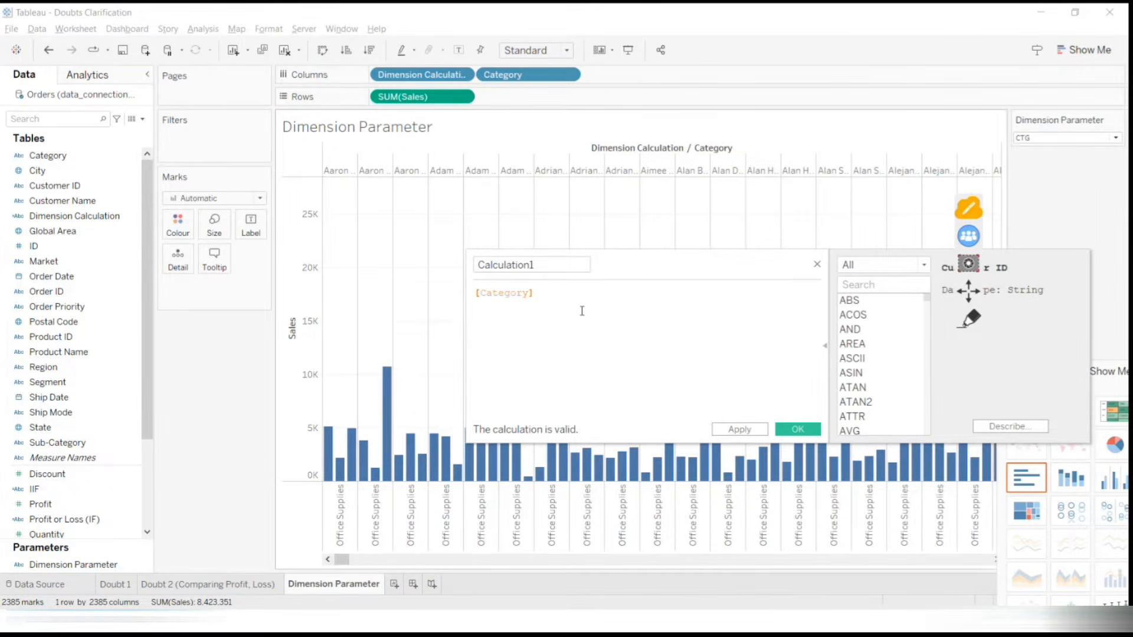
{"action": "key", "text": "ctrl+a"}
{"action": "key", "text": "Delete"}
Circle the measures in the data field list with the annotation pen and erase the mark
{"action": "scroll", "coordinate": [7, 375], "scroll_direction": "down", "scroll_amount": 3}
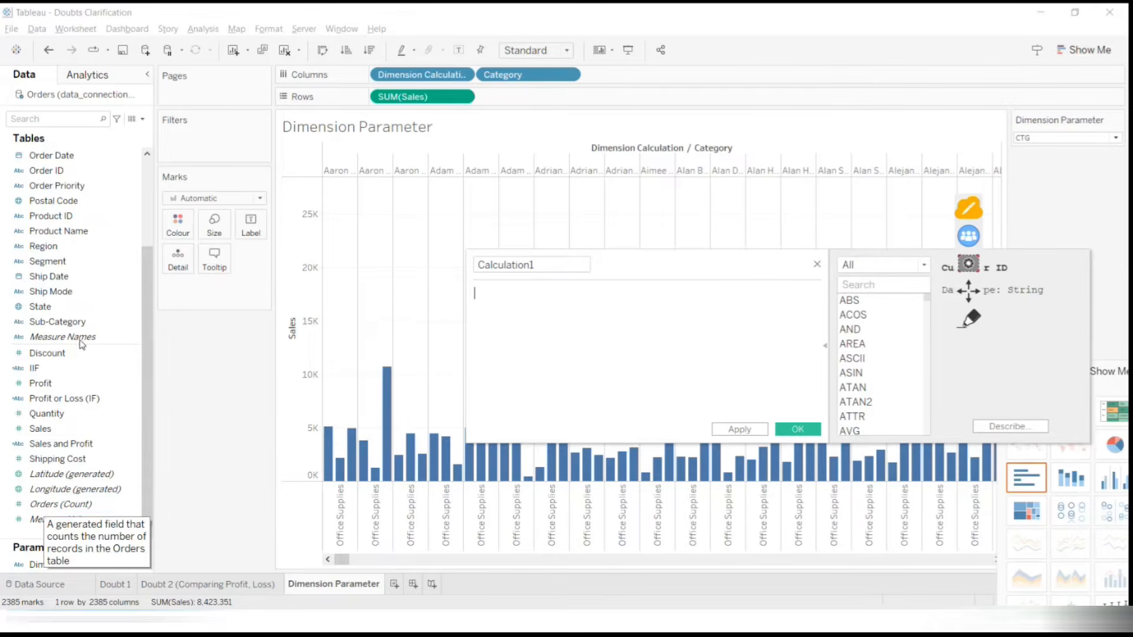
{"action": "left_click", "coordinate": [532, 270]}
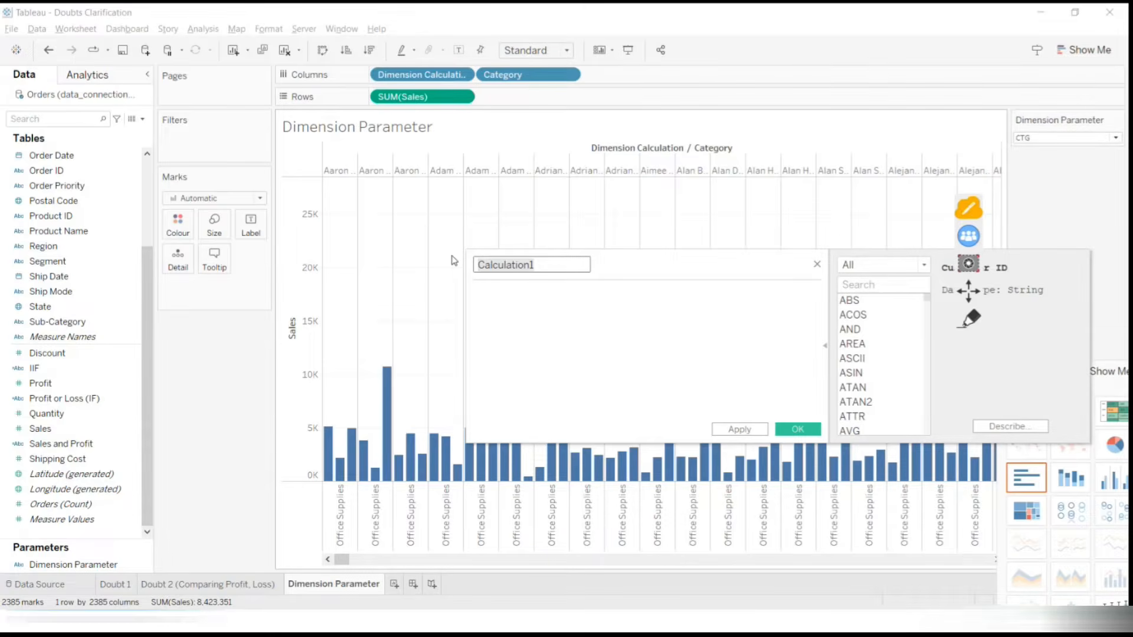
{"action": "left_click", "coordinate": [969, 319]}
{"action": "mouse_move", "coordinate": [46, 247]}
{"action": "left_mouse_down"}
{"action": "mouse_move", "coordinate": [5, 449]}
{"action": "mouse_move", "coordinate": [127, 318]}
{"action": "mouse_move", "coordinate": [15, 304]}
{"action": "left_mouse_up"}
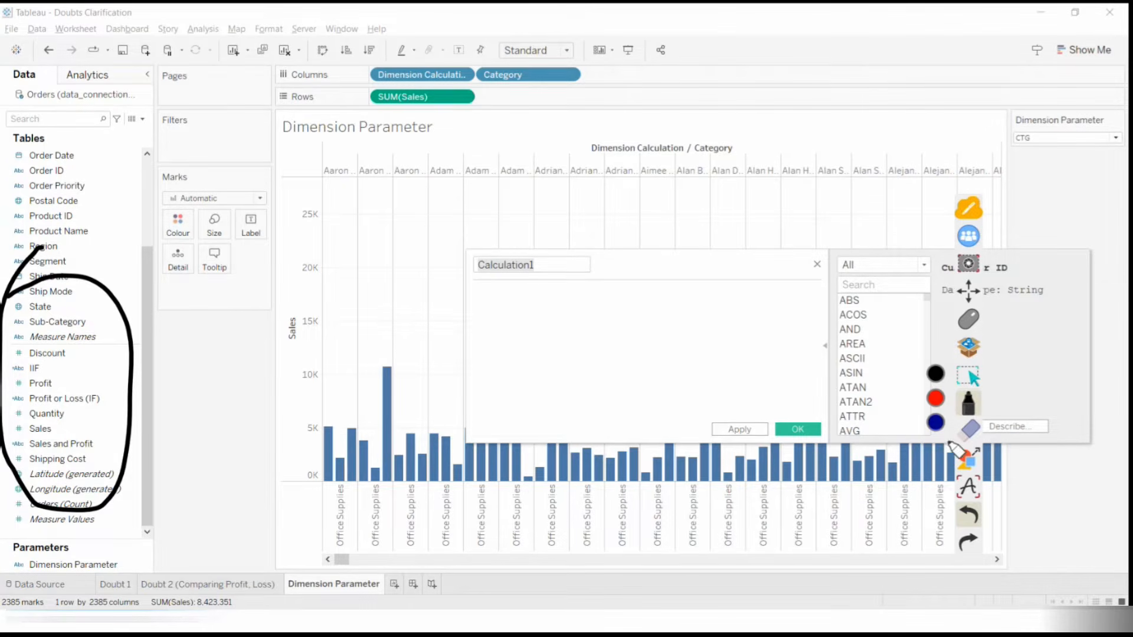
{"action": "left_click", "coordinate": [968, 430]}
{"action": "left_click", "coordinate": [934, 451]}
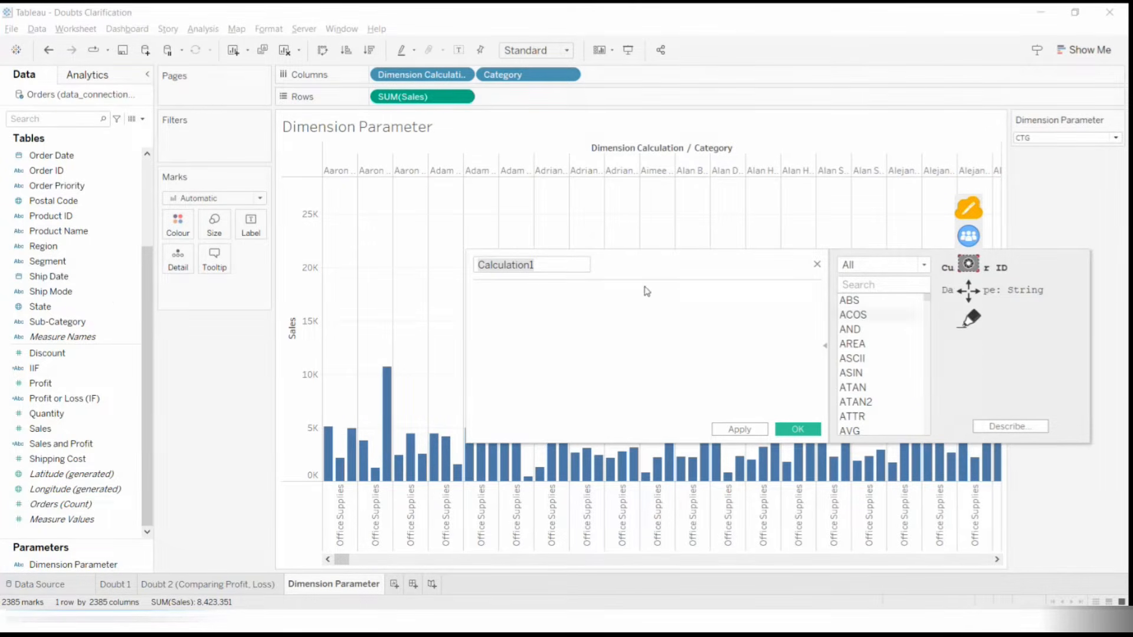
Name the calculated field "Sales per quantity", define it as [Sales]/[Quantity] and save it
{"action": "type", "text": "Sales per quantity"}
{"action": "key", "text": "Tab"}
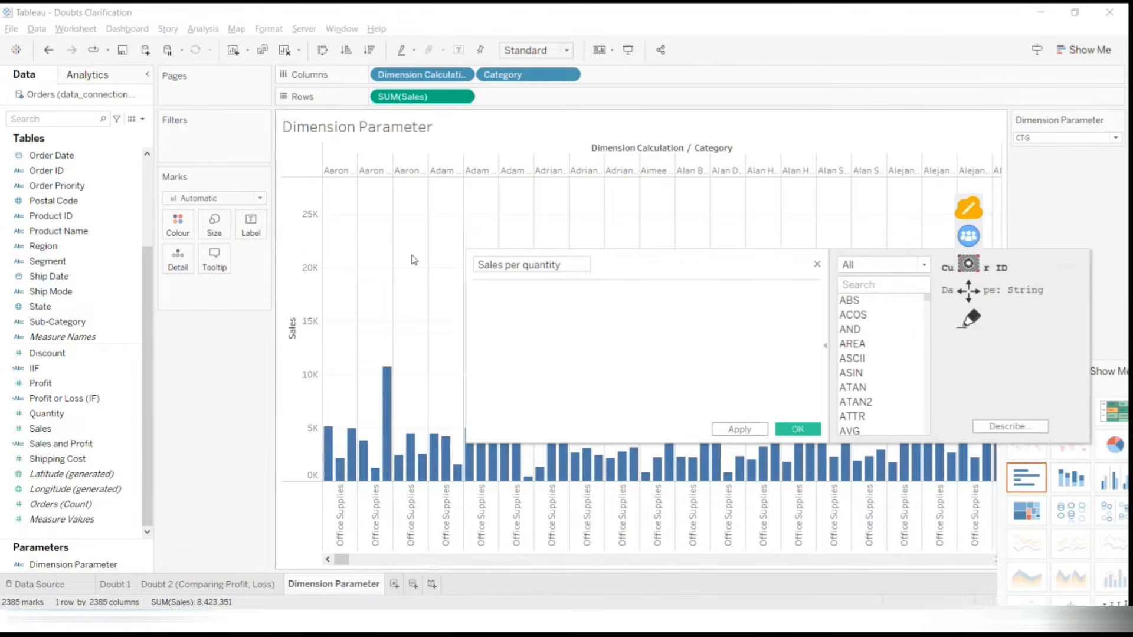
{"action": "type", "text": "[Sales] /"}
{"action": "type", "text": "[Qu"}
{"action": "key", "text": "Return"}
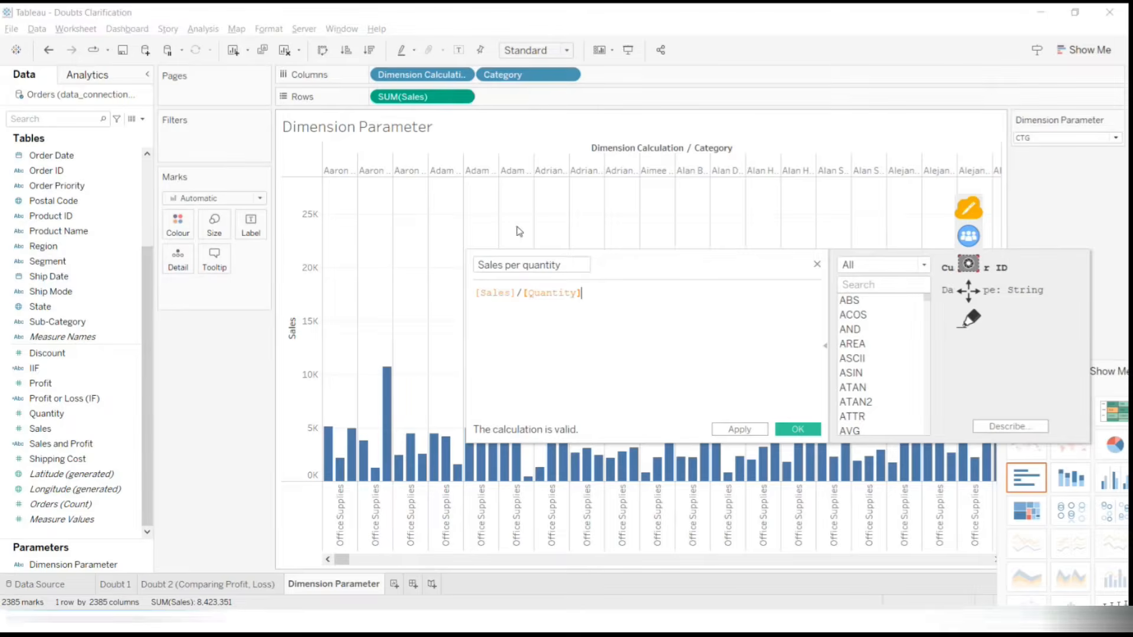
{"action": "left_click", "coordinate": [738, 430]}
{"action": "left_click", "coordinate": [790, 430]}
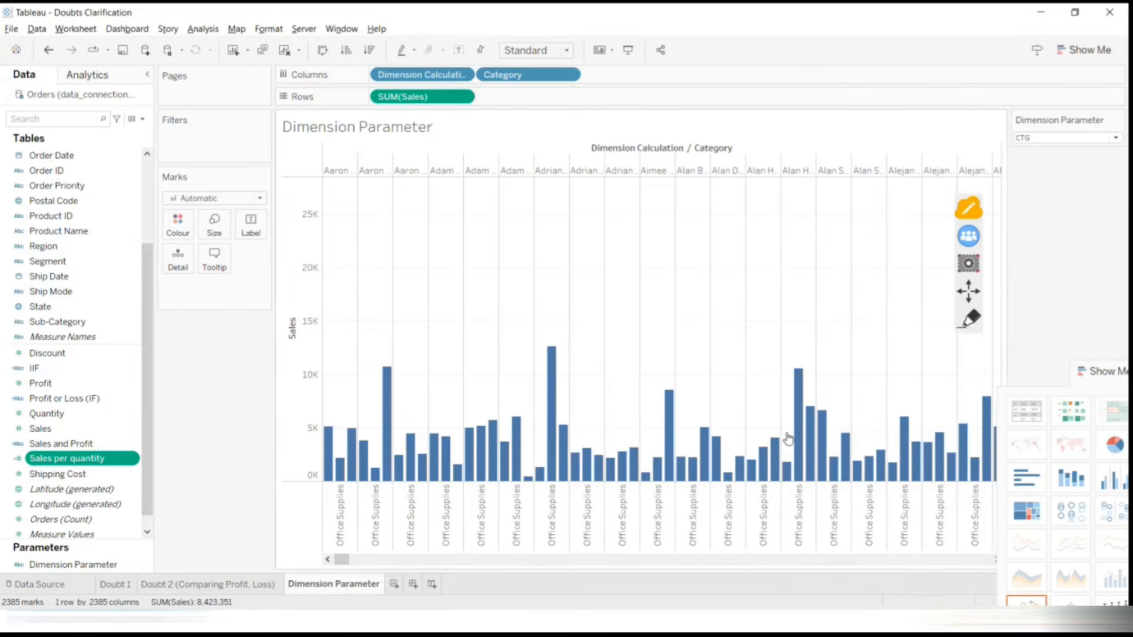
Add a new worksheet and chart Sales per quantity on Rows against Category on Columns
{"action": "left_click", "coordinate": [393, 585]}
{"action": "left_click_drag", "start_coordinate": [66, 458], "coordinate": [468, 104]}
{"action": "scroll", "coordinate": [106, 230], "scroll_direction": "up", "scroll_amount": 3}
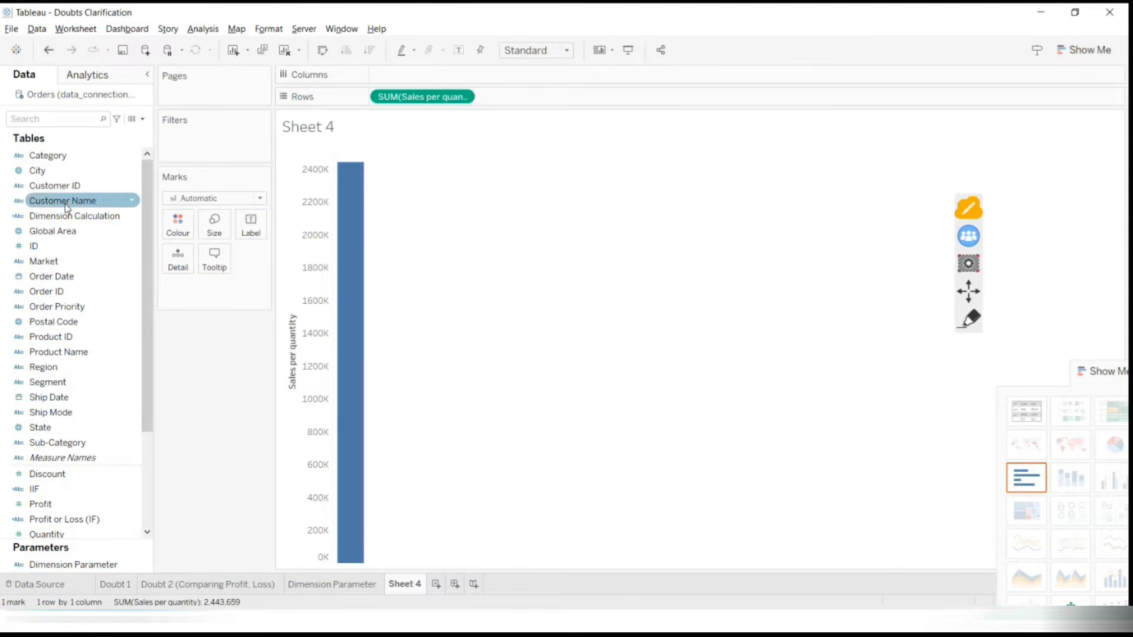
{"action": "left_click_drag", "start_coordinate": [62, 166], "coordinate": [423, 78]}
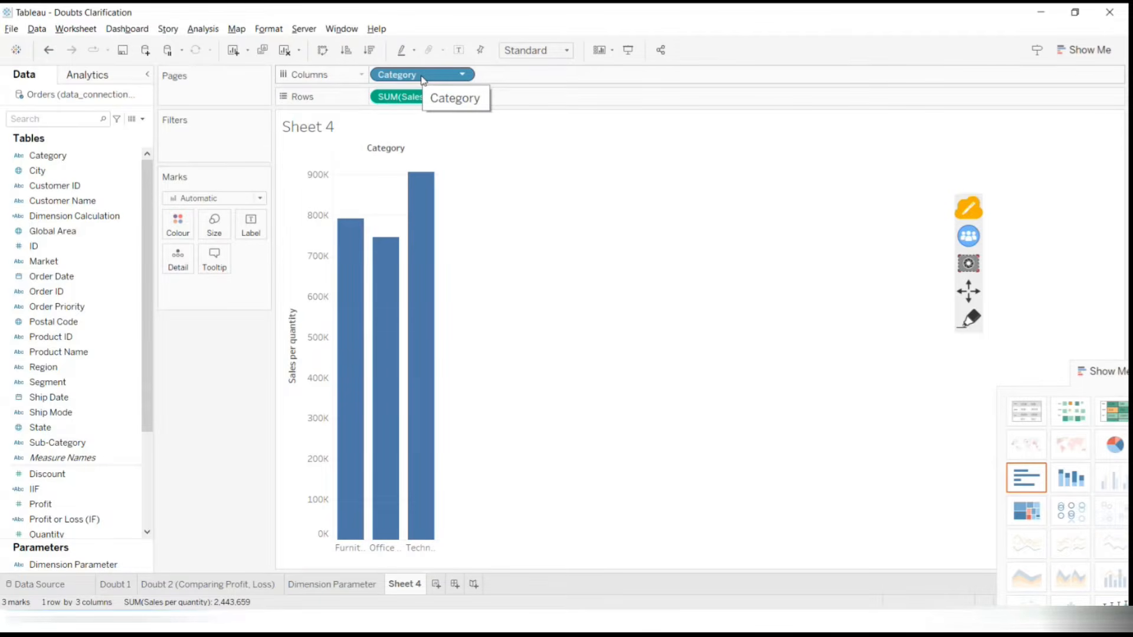
Create a new calculated field named "Profit or loss"
{"action": "scroll", "coordinate": [151, 377], "scroll_direction": "down", "scroll_amount": 3}
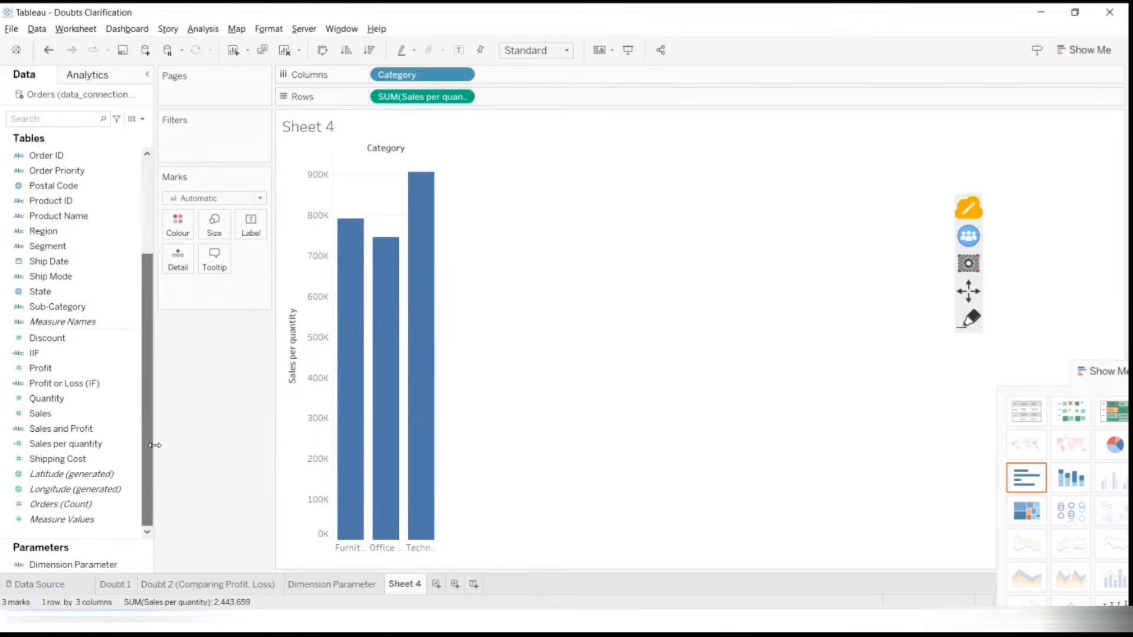
{"action": "scroll", "coordinate": [77, 331], "scroll_direction": "up", "scroll_amount": 3}
{"action": "left_click", "coordinate": [142, 119]}
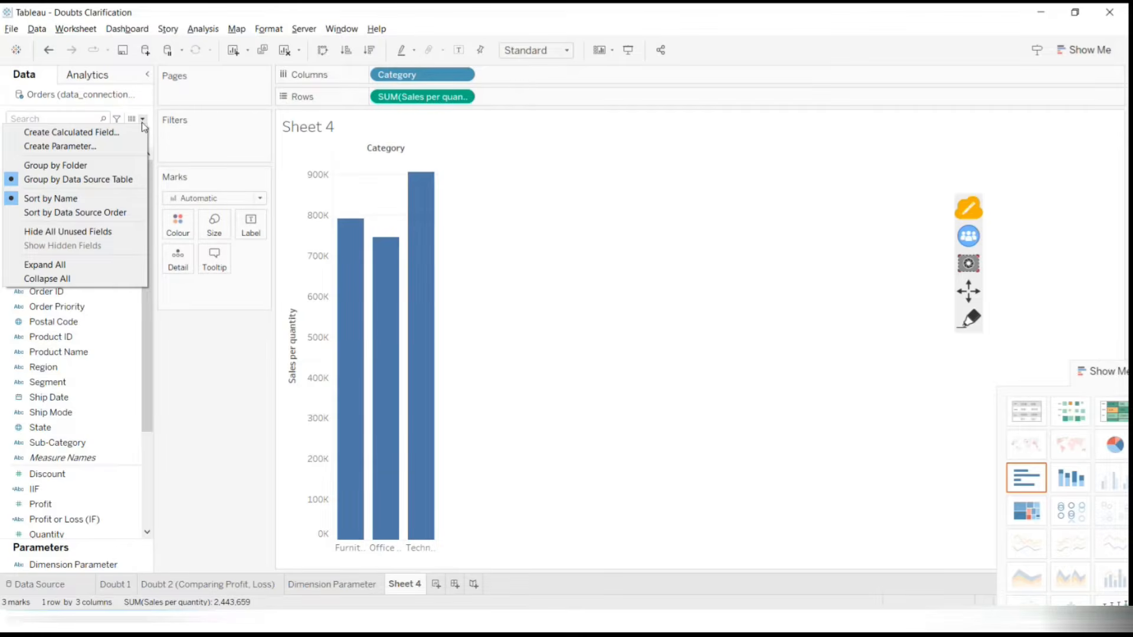
{"action": "left_click", "coordinate": [71, 133]}
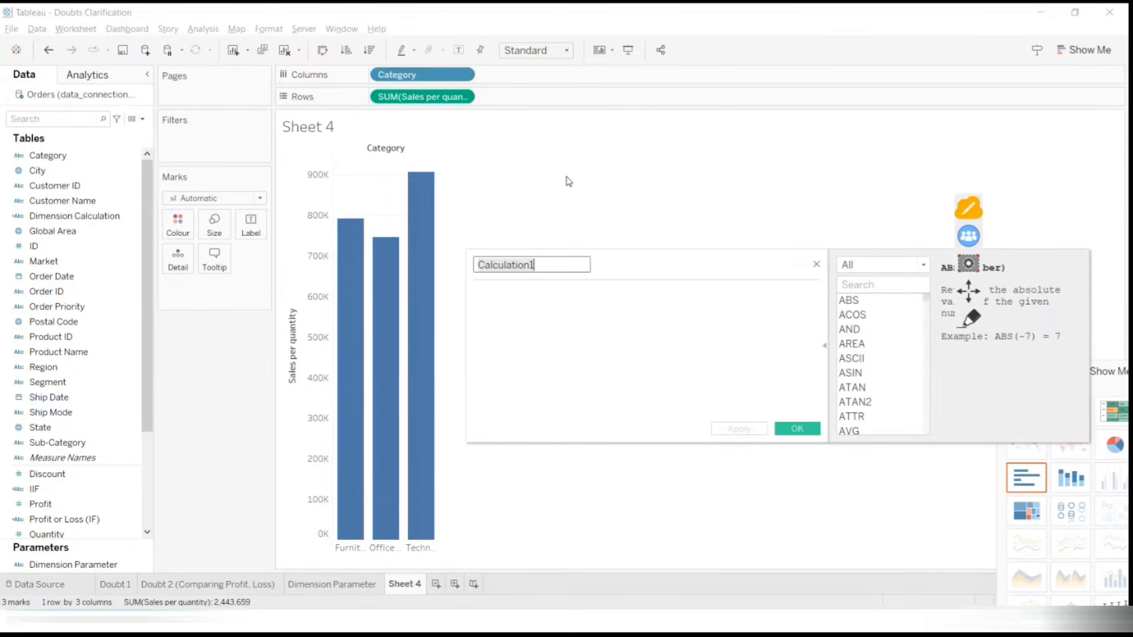
{"action": "type", "text": "Profit or loss"}
{"action": "key", "text": "Tab"}
Begin the formula with the condition IF [Profit]>0 then "Profit"
{"action": "type", "text": "IF pr"}
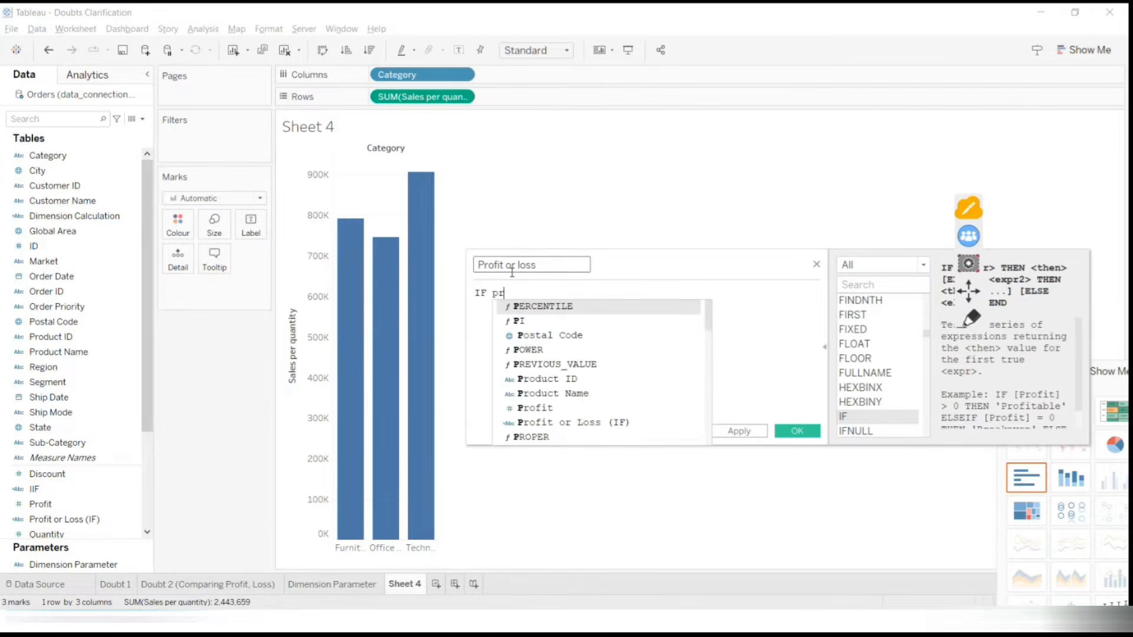
{"action": "type", "text": "o"}
{"action": "key", "text": "Down"}
{"action": "key", "text": "Down"}
{"action": "key", "text": "Return"}
{"action": "type", "text": ">"}
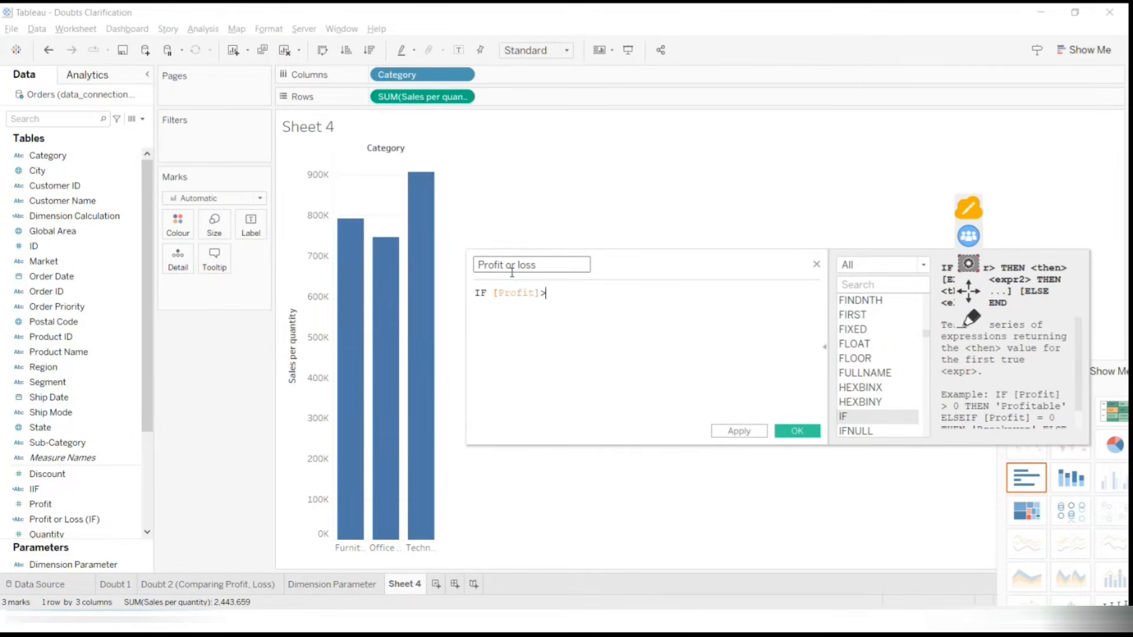
{"action": "type", "text": "0 then \"Profit\""}
Complete the formula with ELSE "Loss" and END on separate lines, and highlight the Profit field reference
{"action": "key", "text": "Return"}
{"action": "type", "text": "ELSE"}
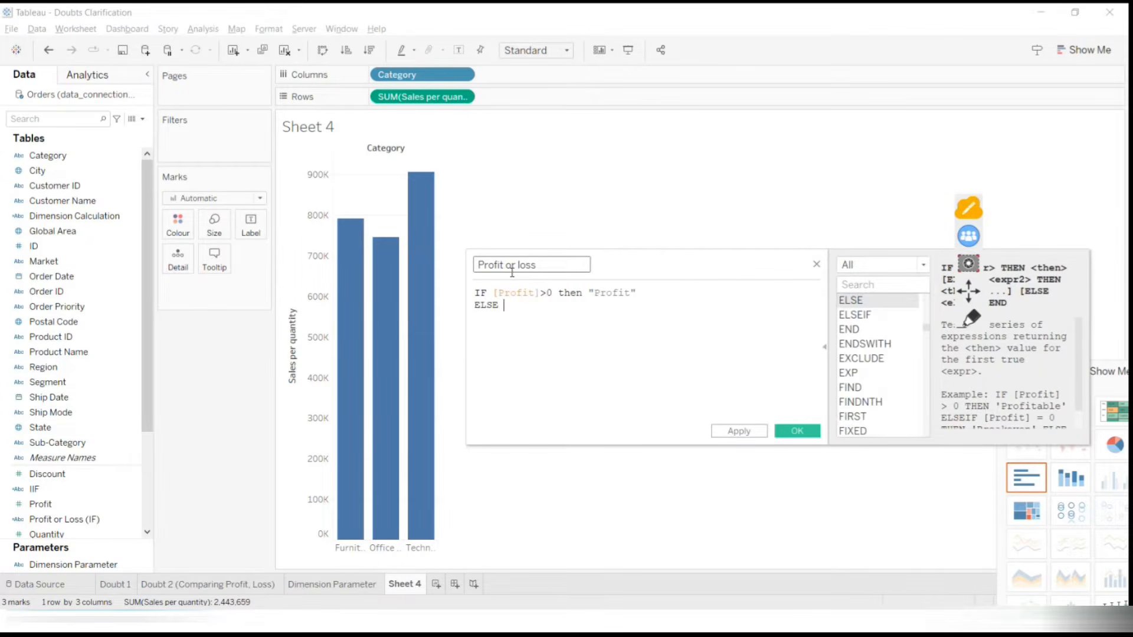
{"action": "type", "text": " \""}
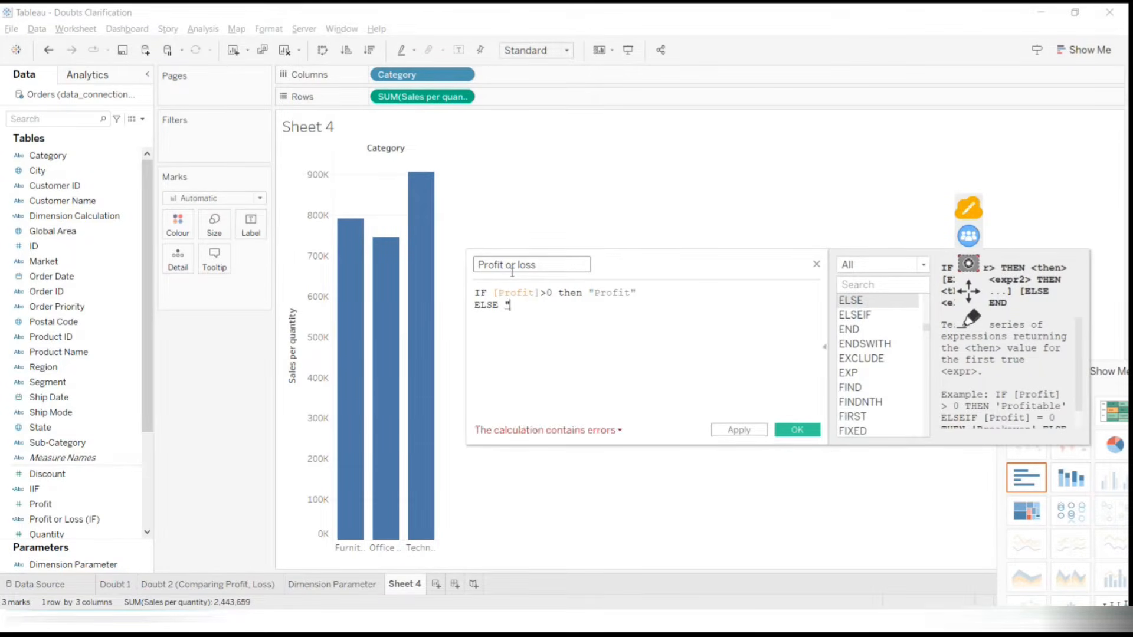
{"action": "type", "text": "Loss\""}
{"action": "key", "text": "Return"}
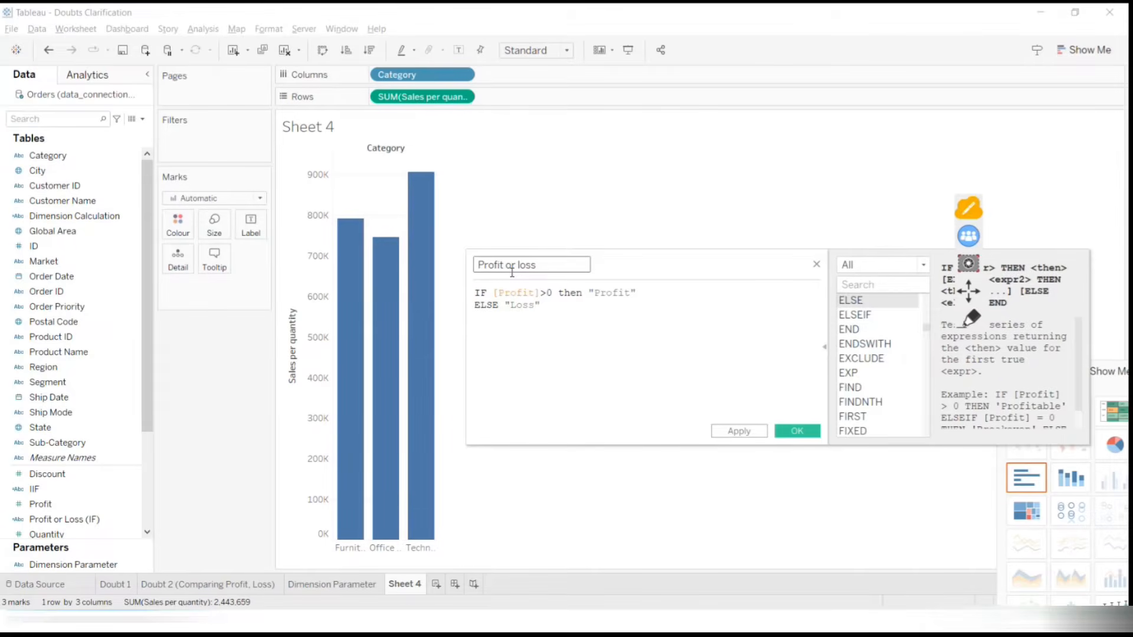
{"action": "type", "text": "END"}
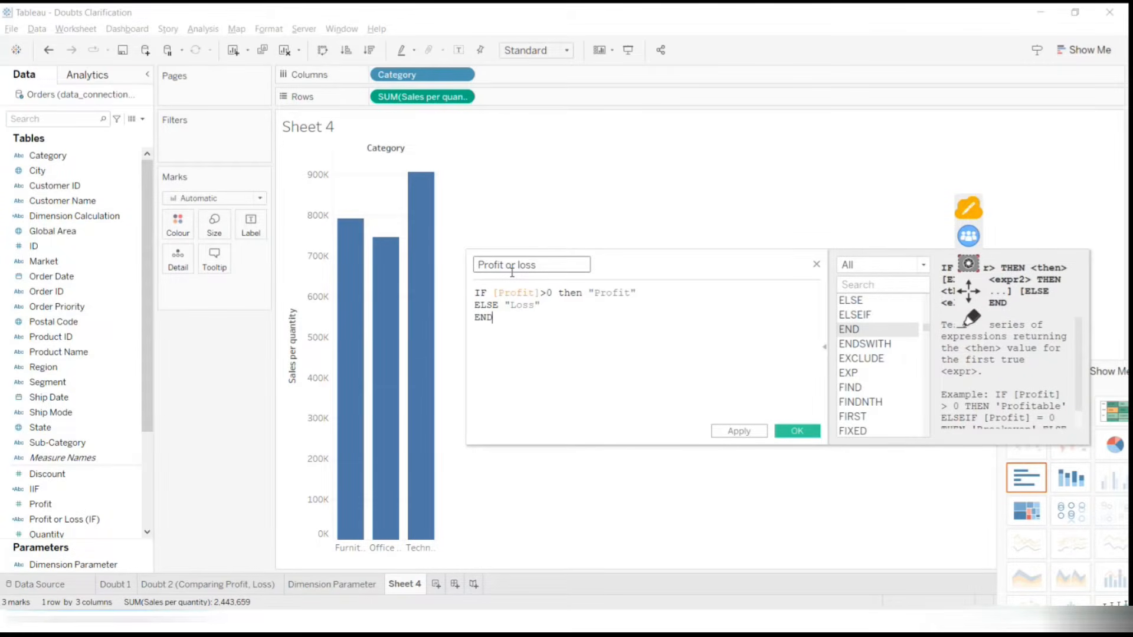
{"action": "left_click_drag", "start_coordinate": [494, 293], "coordinate": [529, 293]}
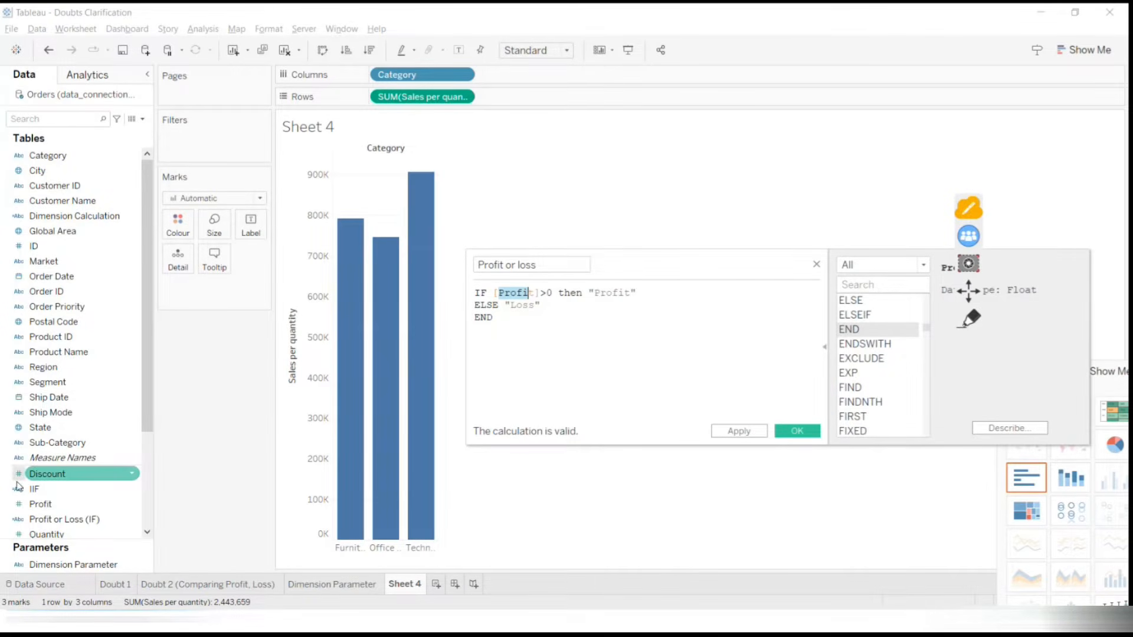
{"action": "left_click", "coordinate": [540, 305]}
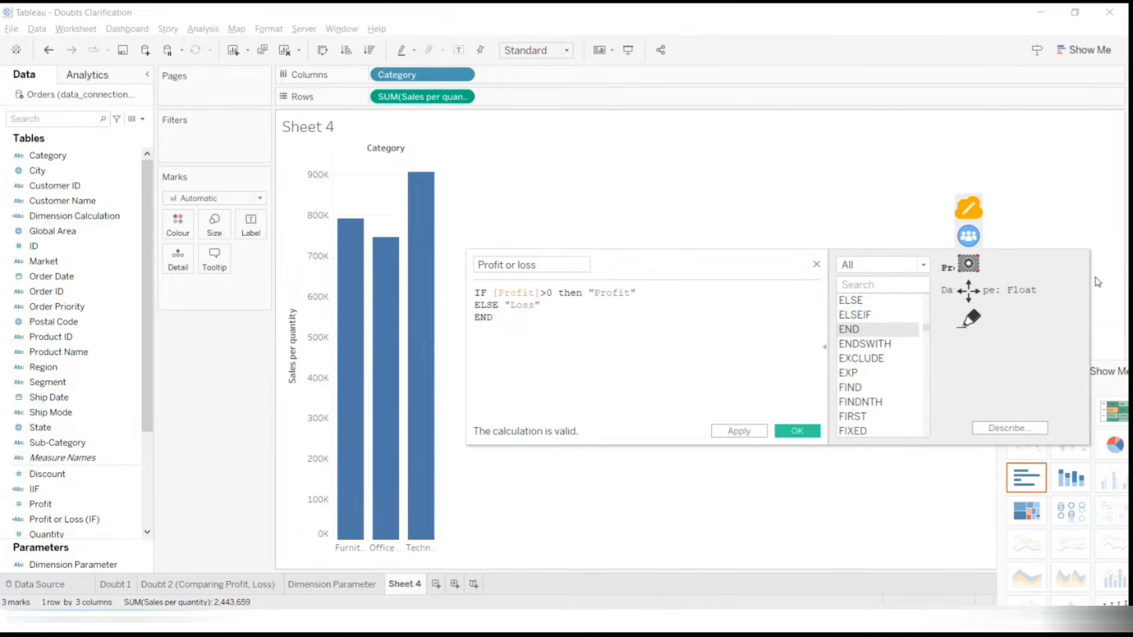
Mark the "Profit" text result, sketch quotation marks and circle the Profit field with the annotation pen, and erase all marks
{"action": "left_click", "coordinate": [971, 319]}
{"action": "left_click_drag", "start_coordinate": [585, 306], "coordinate": [647, 306]}
{"action": "left_click_drag", "start_coordinate": [658, 191], "coordinate": [685, 216]}
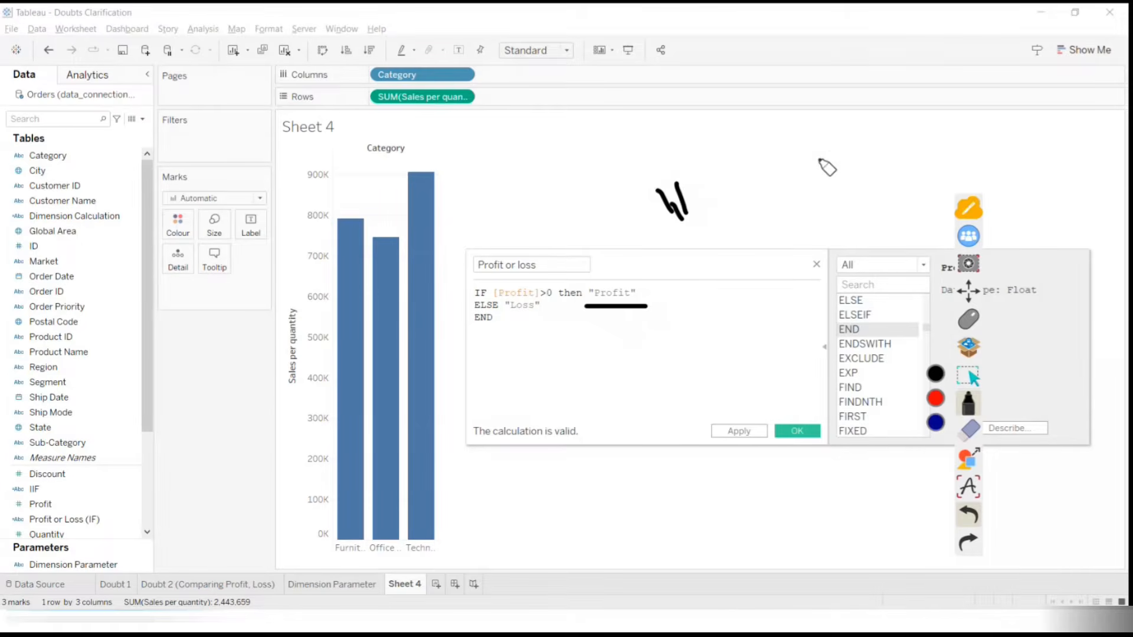
{"action": "left_click_drag", "start_coordinate": [818, 157], "coordinate": [819, 167]}
{"action": "left_click_drag", "start_coordinate": [829, 152], "coordinate": [834, 173]}
{"action": "left_click_drag", "start_coordinate": [728, 230], "coordinate": [837, 215]}
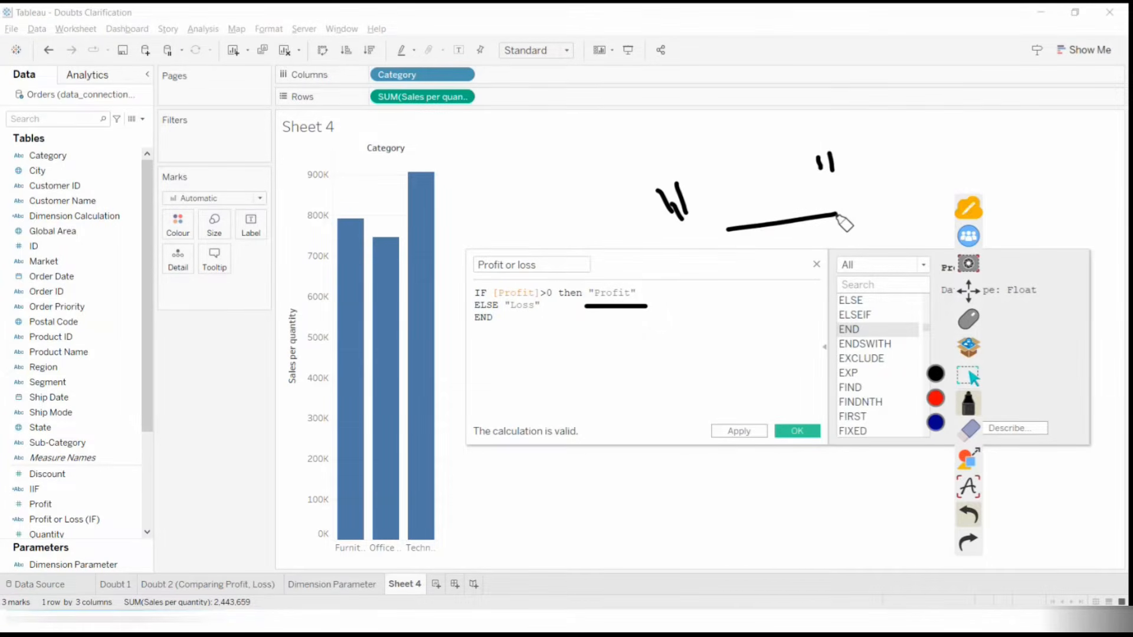
{"action": "mouse_move", "coordinate": [619, 273]}
{"action": "left_mouse_down"}
{"action": "mouse_move", "coordinate": [588, 309]}
{"action": "mouse_move", "coordinate": [644, 258]}
{"action": "left_mouse_up"}
{"action": "left_click_drag", "start_coordinate": [47, 464], "coordinate": [32, 499]}
{"action": "left_click", "coordinate": [962, 432]}
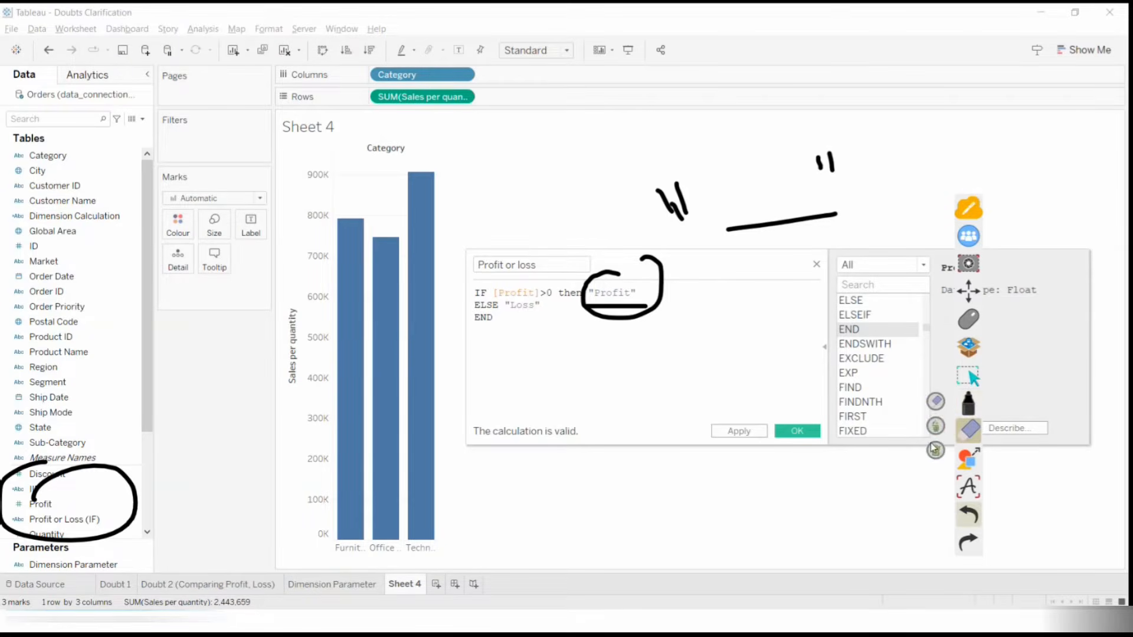
{"action": "left_click", "coordinate": [934, 450]}
Change the formula's two text results to "Woow Profit" and "Ohh god! Loss"
{"action": "type", "text": "Woow"}
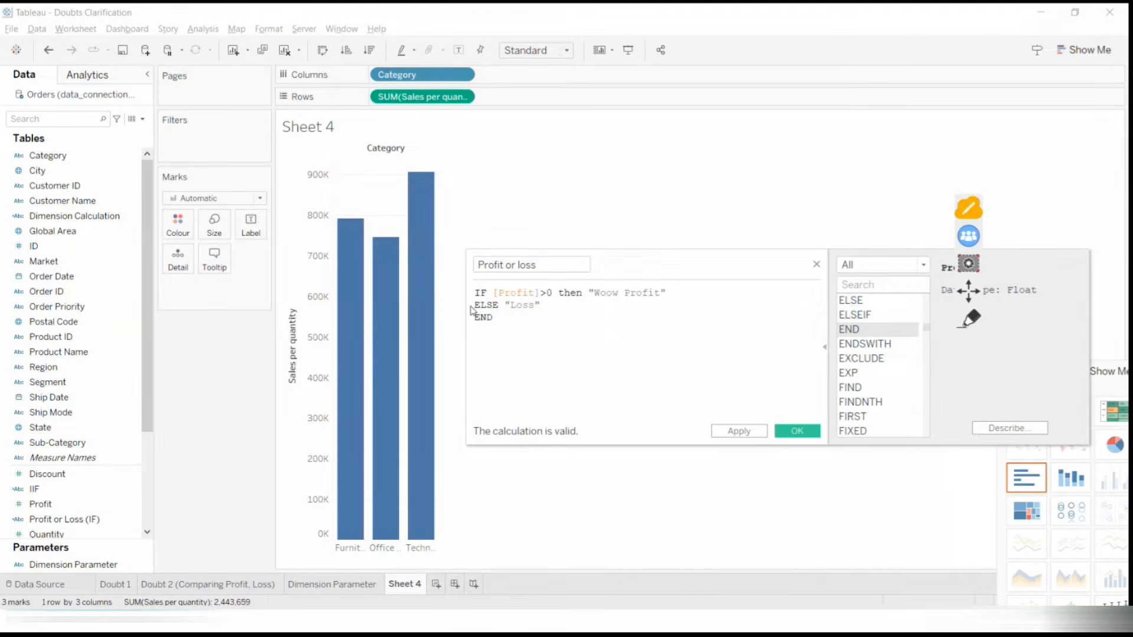
{"action": "left_click", "coordinate": [512, 307]}
{"action": "type", "text": "Ohh god "}
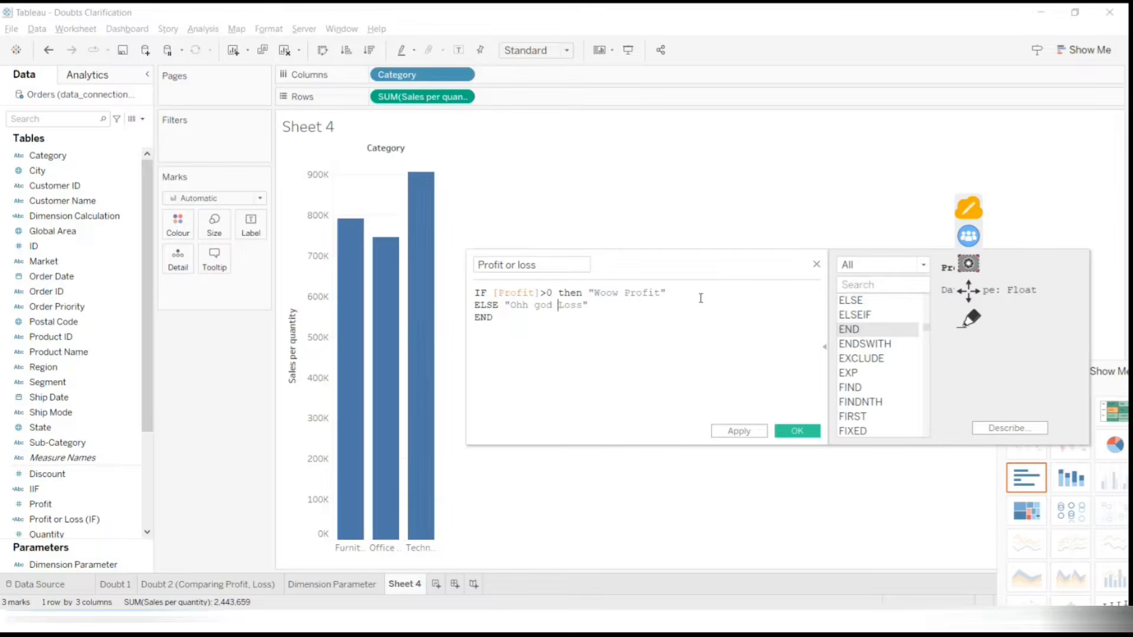
{"action": "type", "text": "!"}
Highlight the formula's ELSE and END keywords, and apply and save the Profit or loss calculation
{"action": "left_click_drag", "start_coordinate": [500, 318], "coordinate": [487, 293]}
{"action": "left_click", "coordinate": [576, 293]}
{"action": "double_click", "coordinate": [505, 305]}
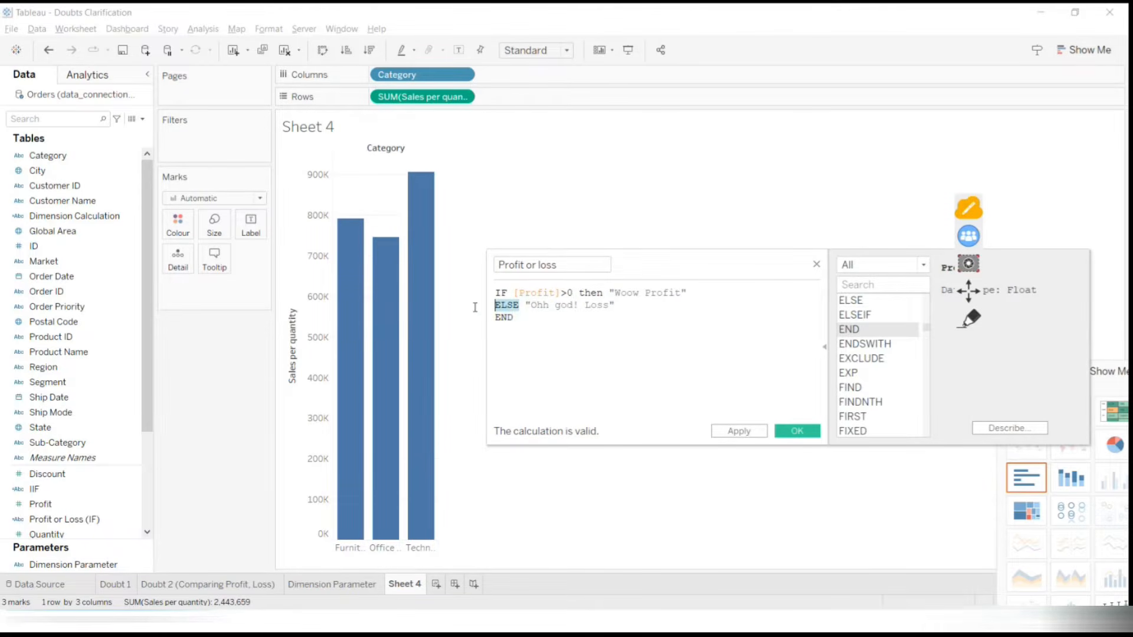
{"action": "double_click", "coordinate": [503, 317]}
{"action": "left_click", "coordinate": [726, 431]}
{"action": "left_click", "coordinate": [796, 431]}
Circle the new Profit or loss field in the data field list with the annotation pen and erase the mark
{"action": "left_click", "coordinate": [974, 317]}
{"action": "mouse_move", "coordinate": [103, 344]}
{"action": "left_mouse_down"}
{"action": "mouse_move", "coordinate": [8, 373]}
{"action": "mouse_move", "coordinate": [109, 353]}
{"action": "left_mouse_up"}
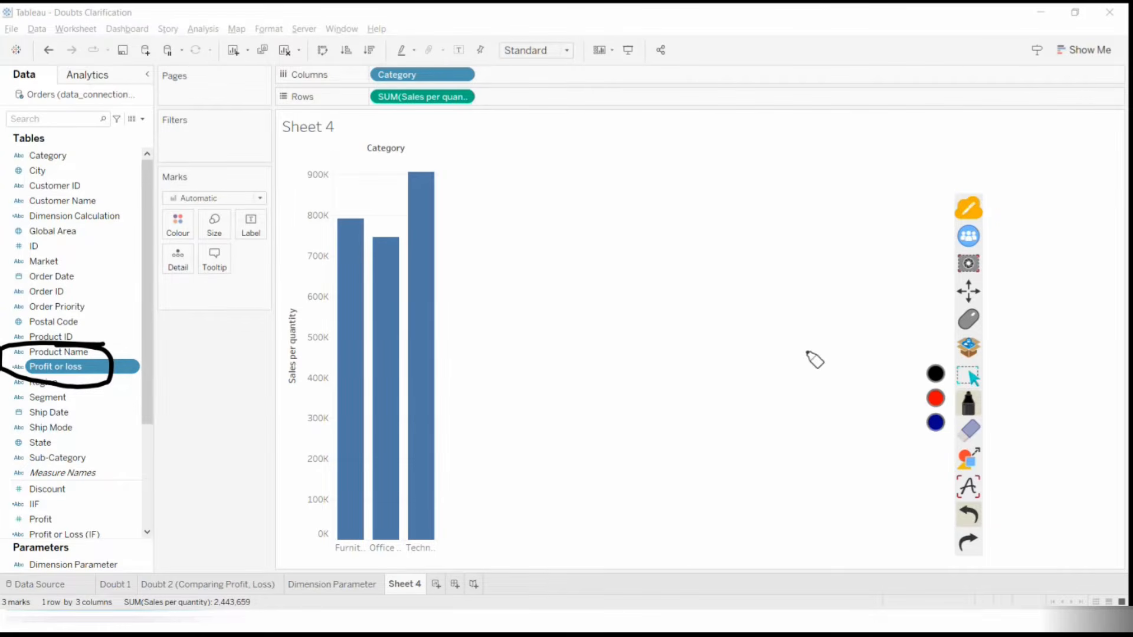
{"action": "left_click", "coordinate": [969, 440]}
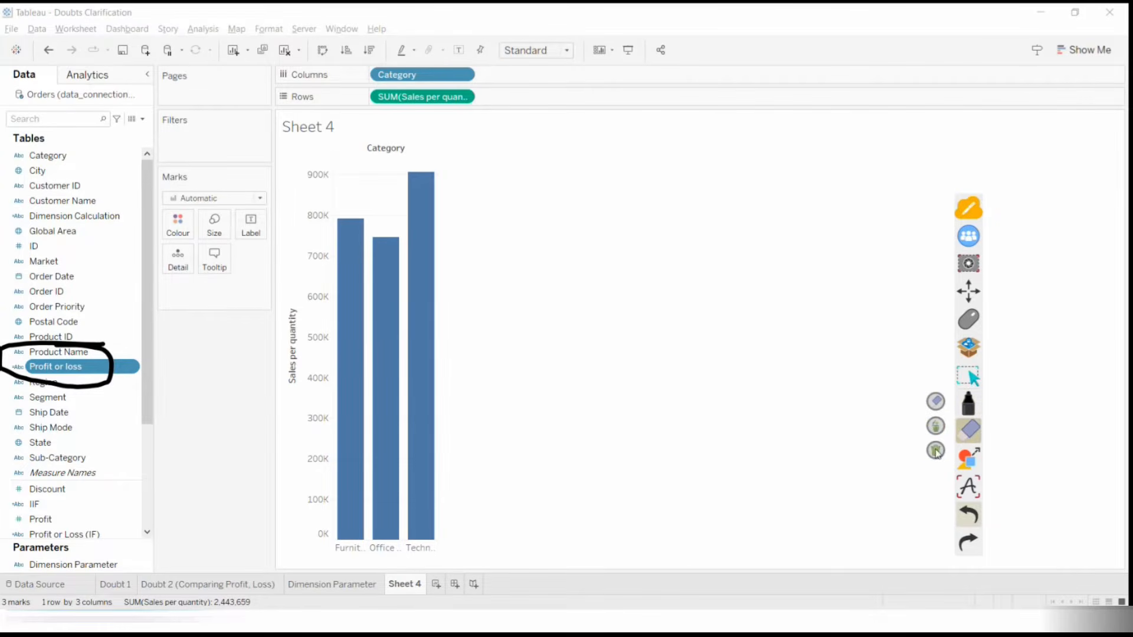
{"action": "left_click", "coordinate": [936, 450]}
{"action": "left_click", "coordinate": [968, 320]}
Add a new worksheet and rename it "Profit/Loss"
{"action": "left_click", "coordinate": [436, 584]}
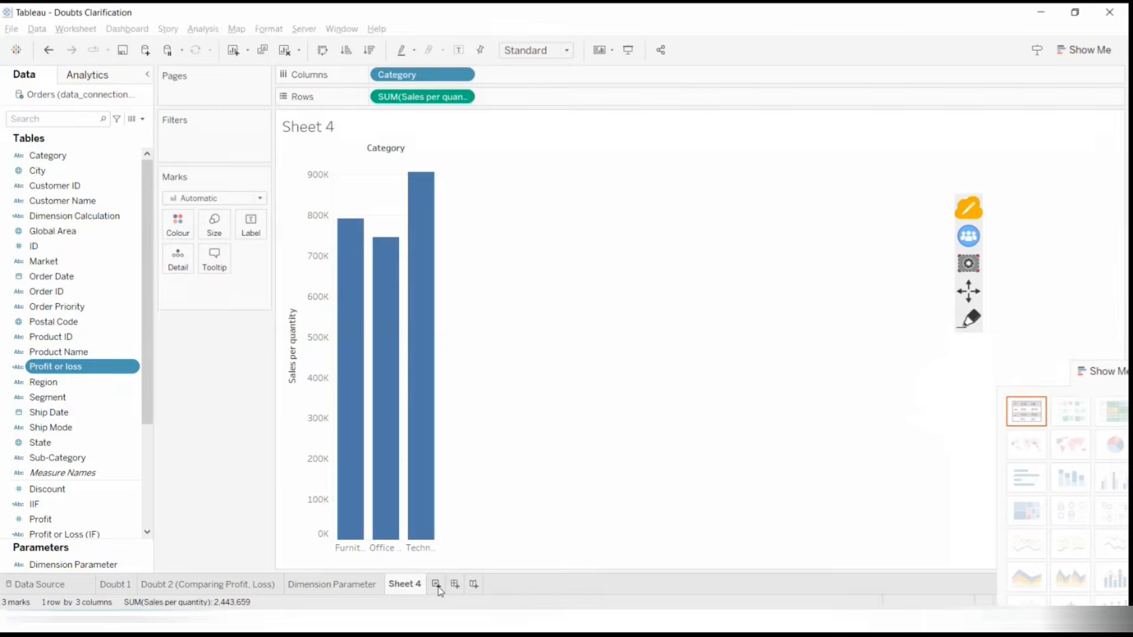
{"action": "double_click", "coordinate": [444, 583]}
{"action": "type", "text": "P"}
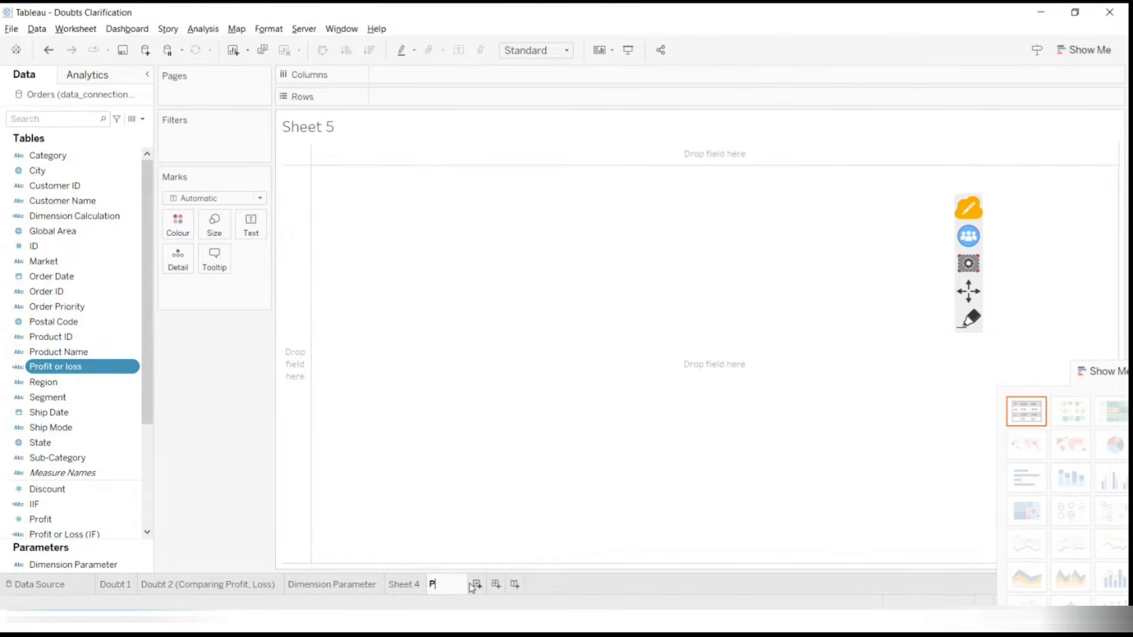
{"action": "type", "text": "rofit/Loss"}
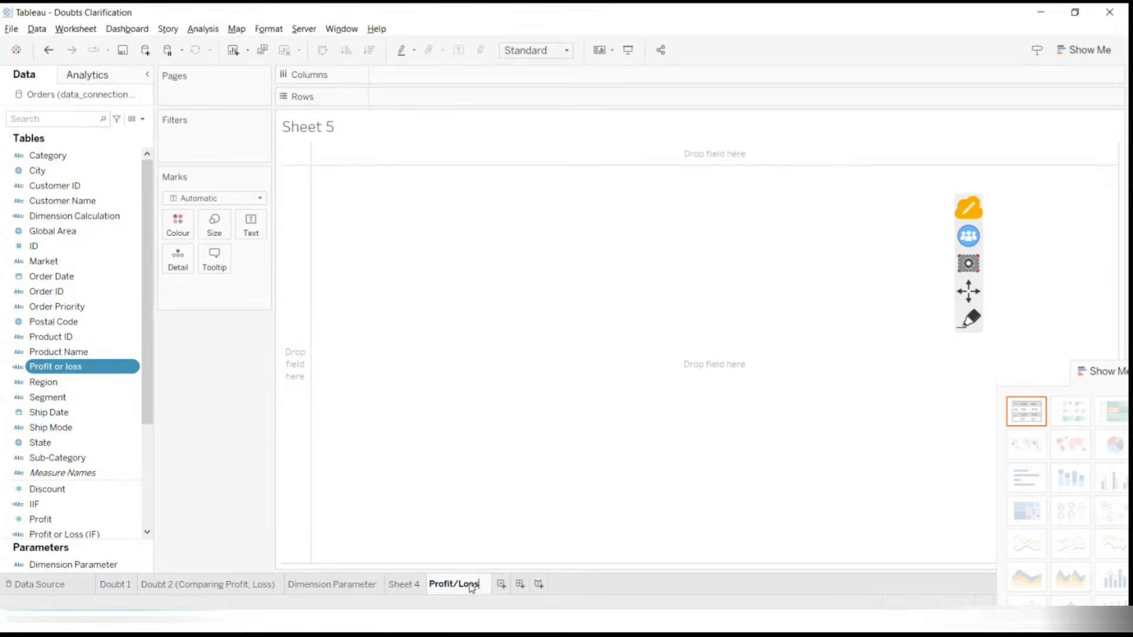
{"action": "key", "text": "Return"}
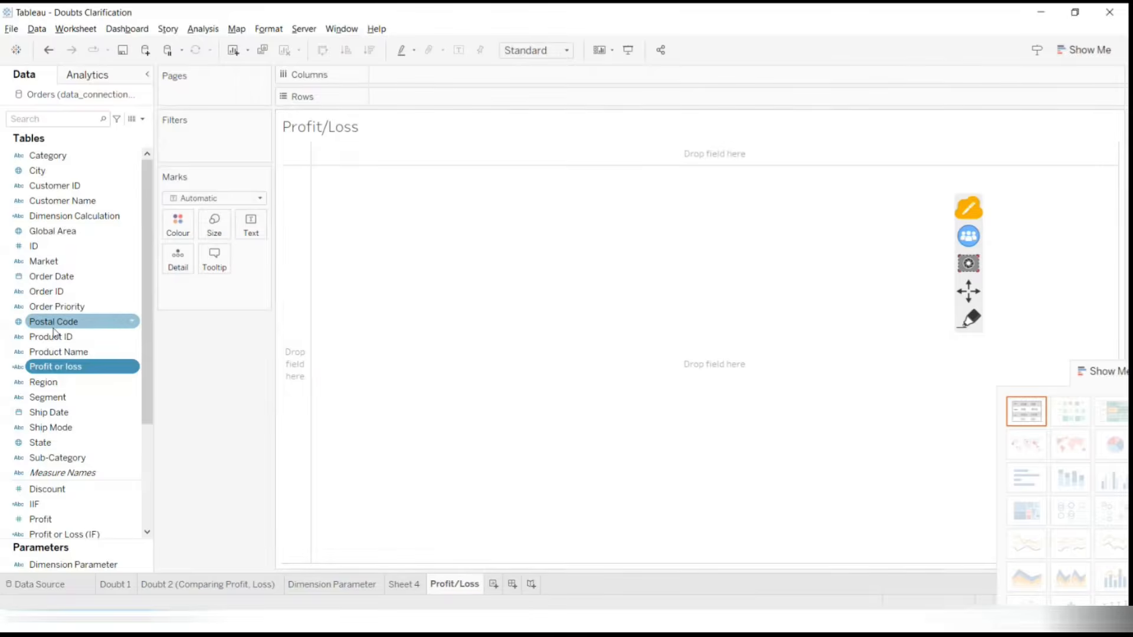
Chart Profit on Rows against Profit or loss on Columns
{"action": "left_click_drag", "start_coordinate": [65, 367], "coordinate": [407, 74]}
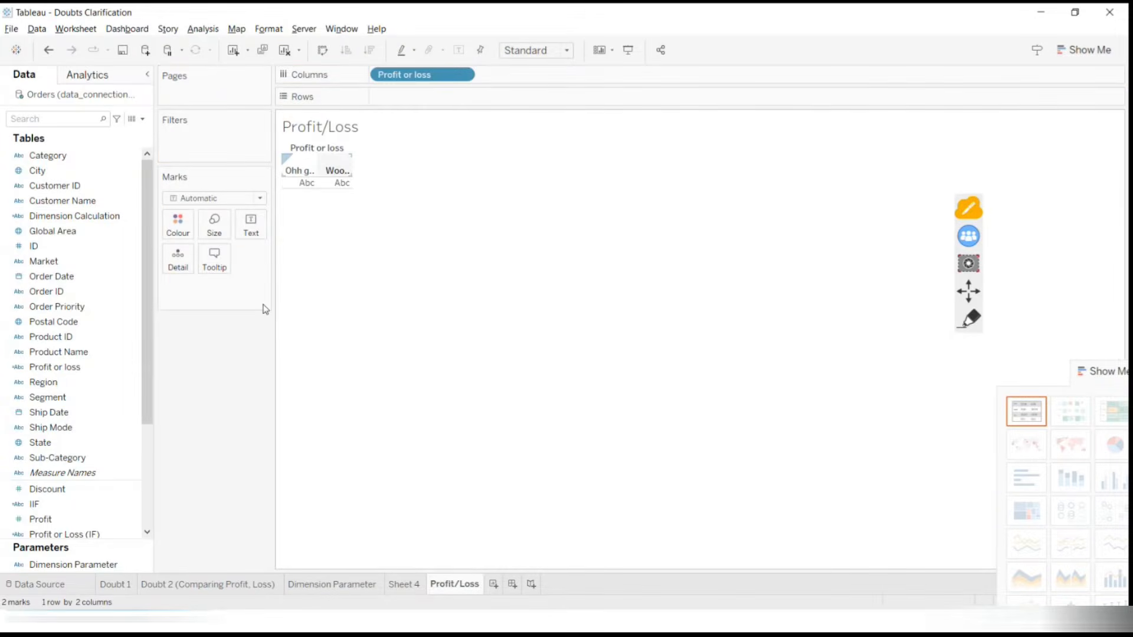
{"action": "scroll", "coordinate": [63, 474], "scroll_direction": "down", "scroll_amount": 3}
{"action": "left_click_drag", "start_coordinate": [40, 383], "coordinate": [413, 100]}
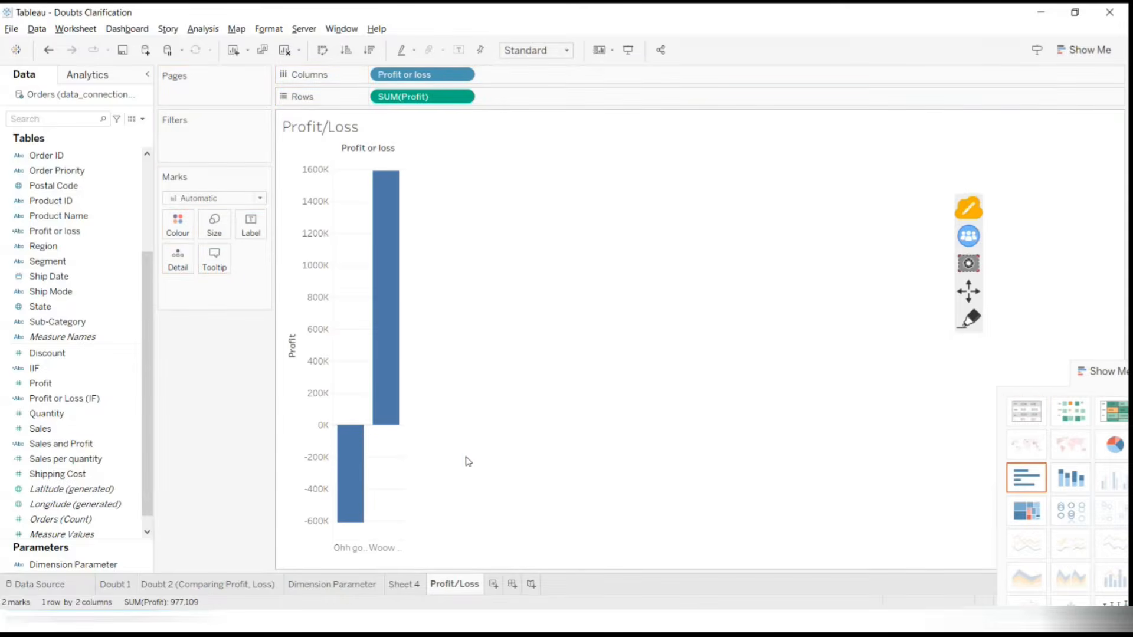
Circle the chart's Profit or loss heading and its two value labels, erase the marks and inspect the bars
{"action": "mouse_move", "coordinate": [333, 436]}
{"action": "left_click", "coordinate": [973, 322]}
{"action": "mouse_move", "coordinate": [341, 155]}
{"action": "left_mouse_down"}
{"action": "mouse_move", "coordinate": [410, 157]}
{"action": "mouse_move", "coordinate": [328, 139]}
{"action": "mouse_move", "coordinate": [342, 155]}
{"action": "left_mouse_up"}
{"action": "mouse_move", "coordinate": [390, 541]}
{"action": "left_mouse_down"}
{"action": "mouse_move", "coordinate": [328, 552]}
{"action": "mouse_move", "coordinate": [425, 572]}
{"action": "mouse_move", "coordinate": [345, 534]}
{"action": "left_mouse_up"}
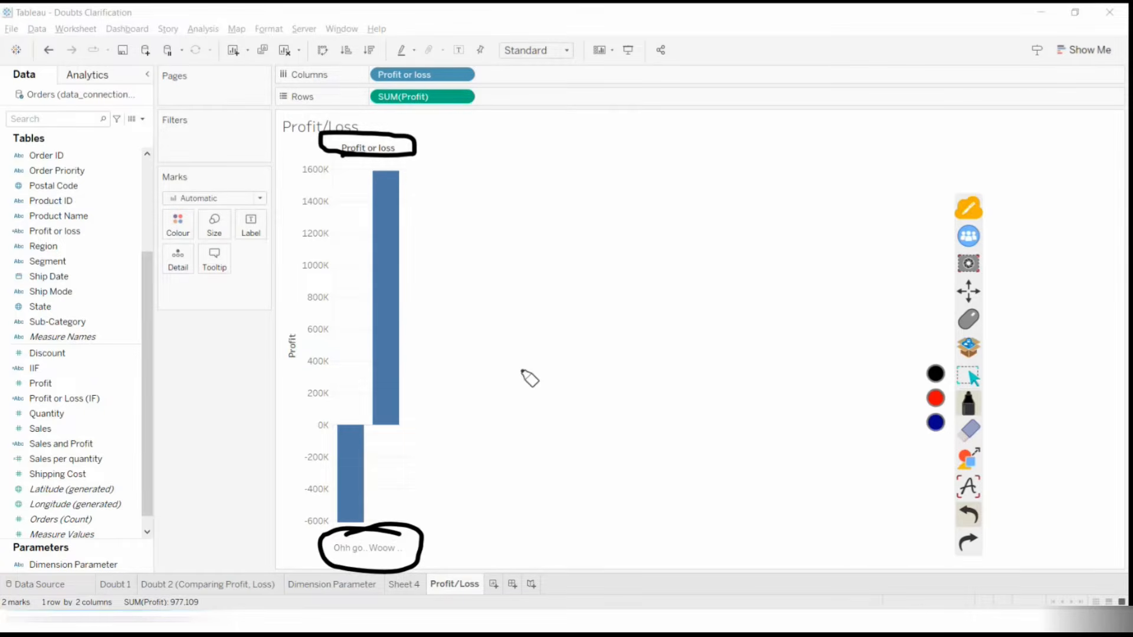
{"action": "left_click", "coordinate": [969, 431]}
{"action": "left_click", "coordinate": [972, 327]}
{"action": "mouse_move", "coordinate": [400, 279]}
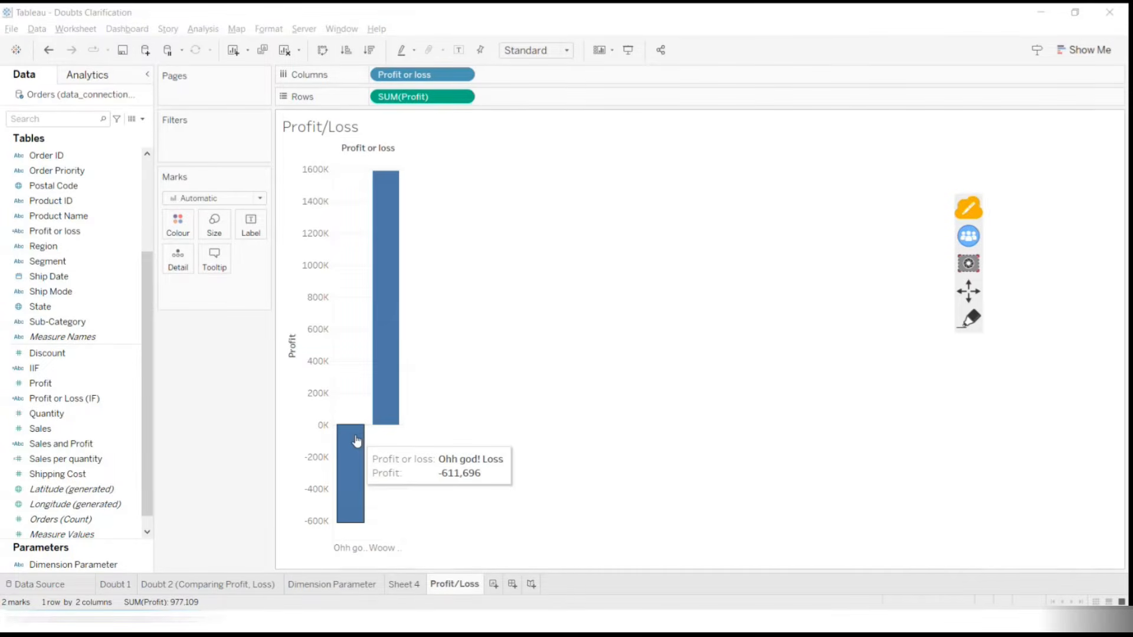
Set the mark type of the profit chart to Line
{"action": "left_click", "coordinate": [20, 444]}
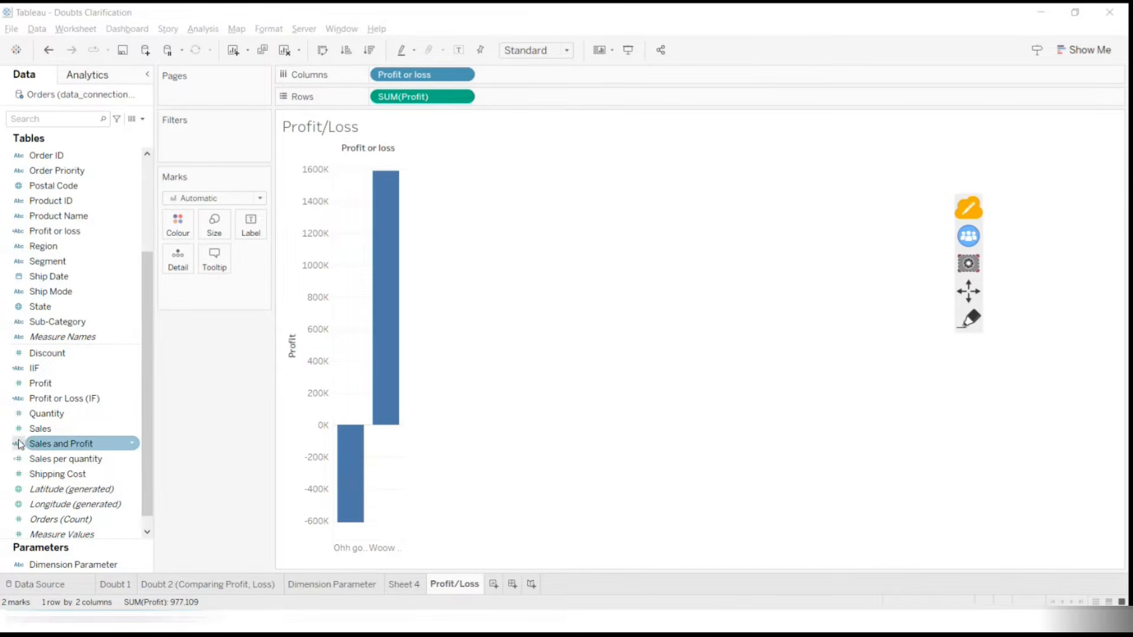
{"action": "scroll", "coordinate": [47, 367], "scroll_direction": "up", "scroll_amount": 2}
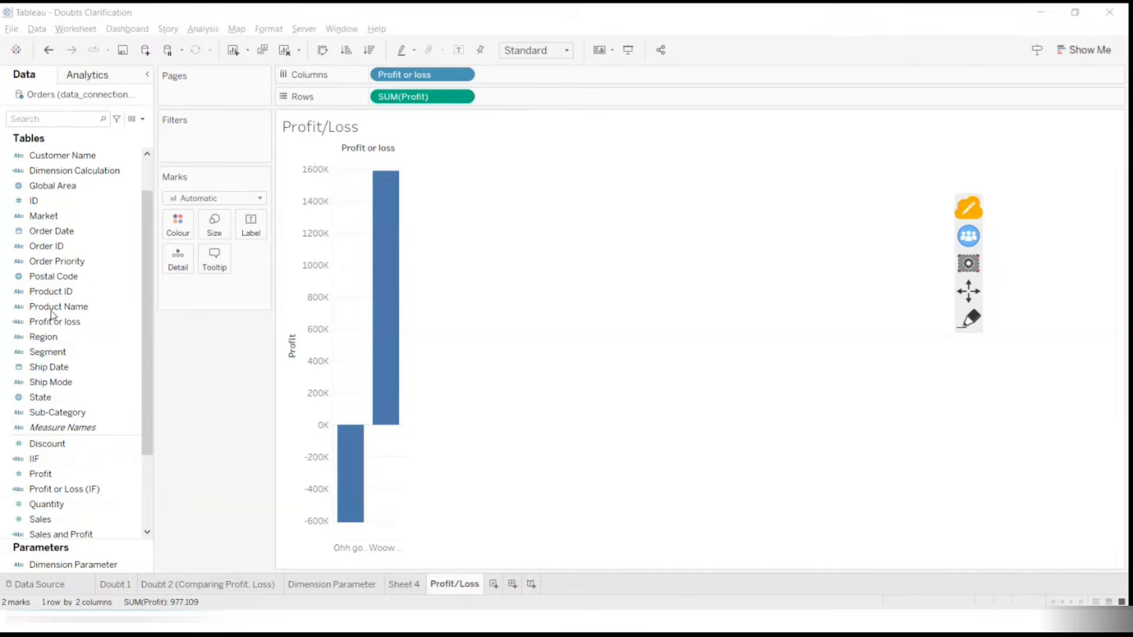
{"action": "left_click", "coordinate": [259, 200]}
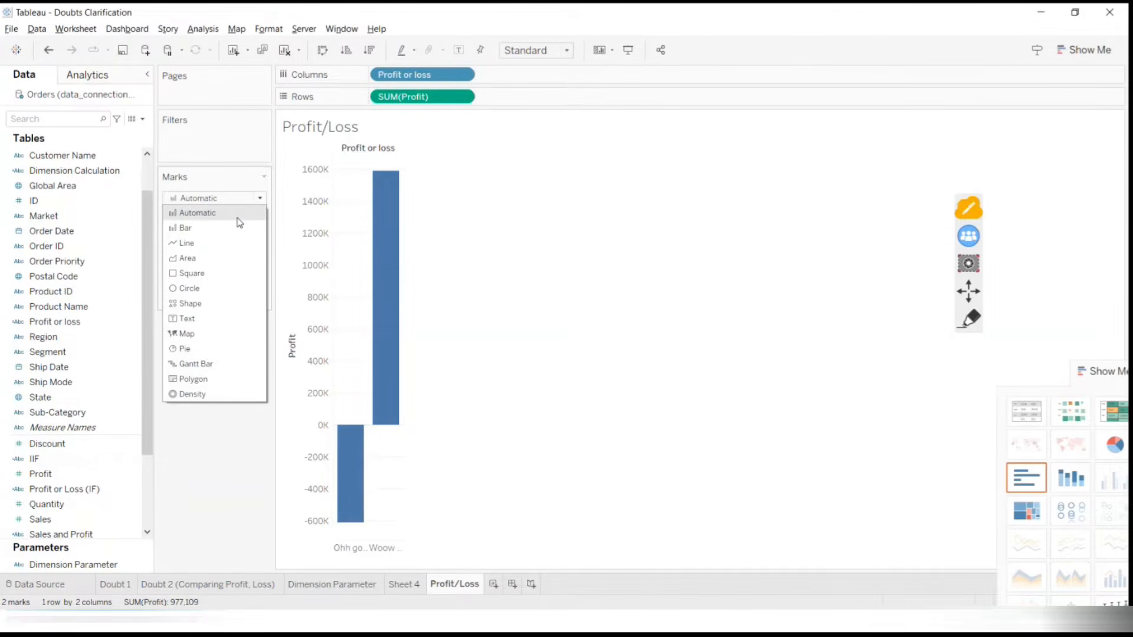
{"action": "left_click", "coordinate": [218, 244]}
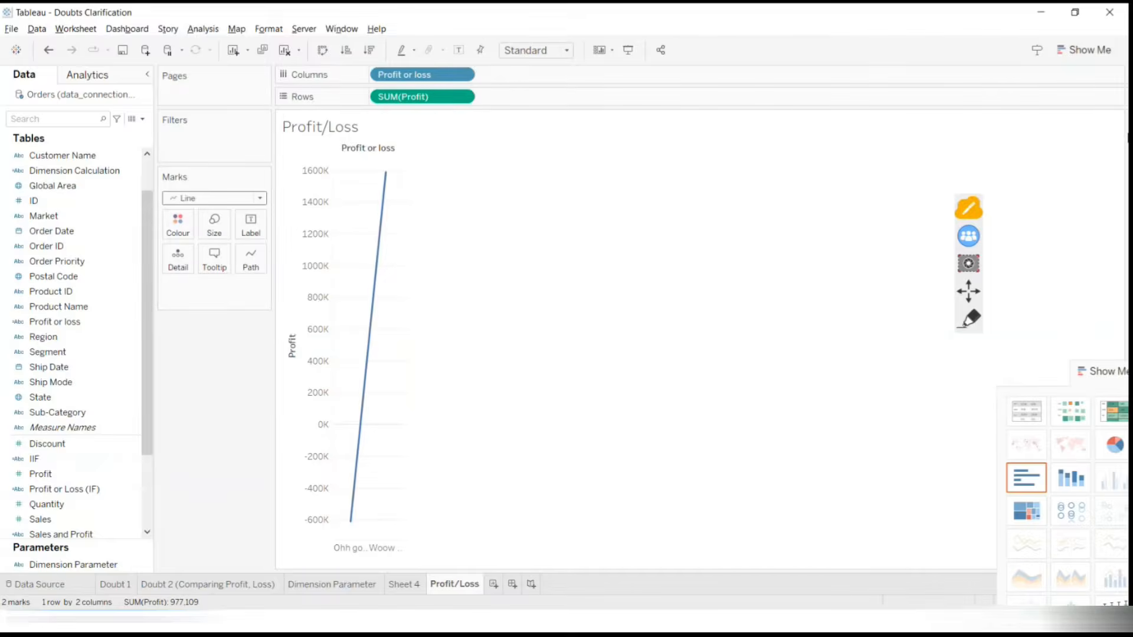
Convert the profit chart to horizontal bars using Show Me
{"action": "left_click", "coordinate": [1088, 50]}
{"action": "left_click", "coordinate": [1088, 50]}
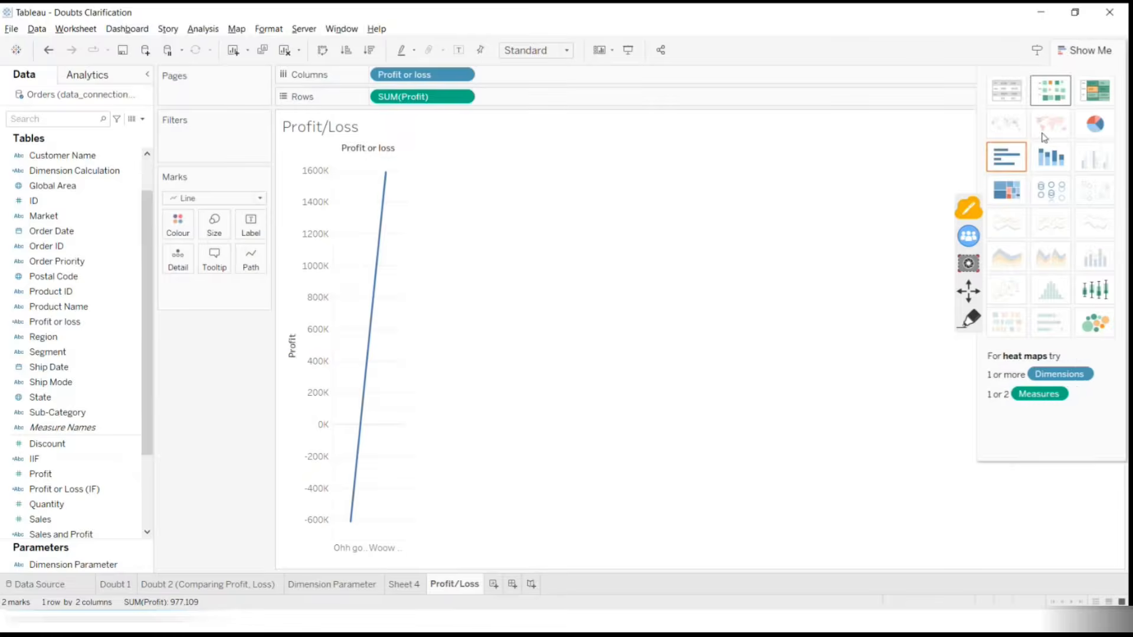
{"action": "left_click", "coordinate": [1008, 162]}
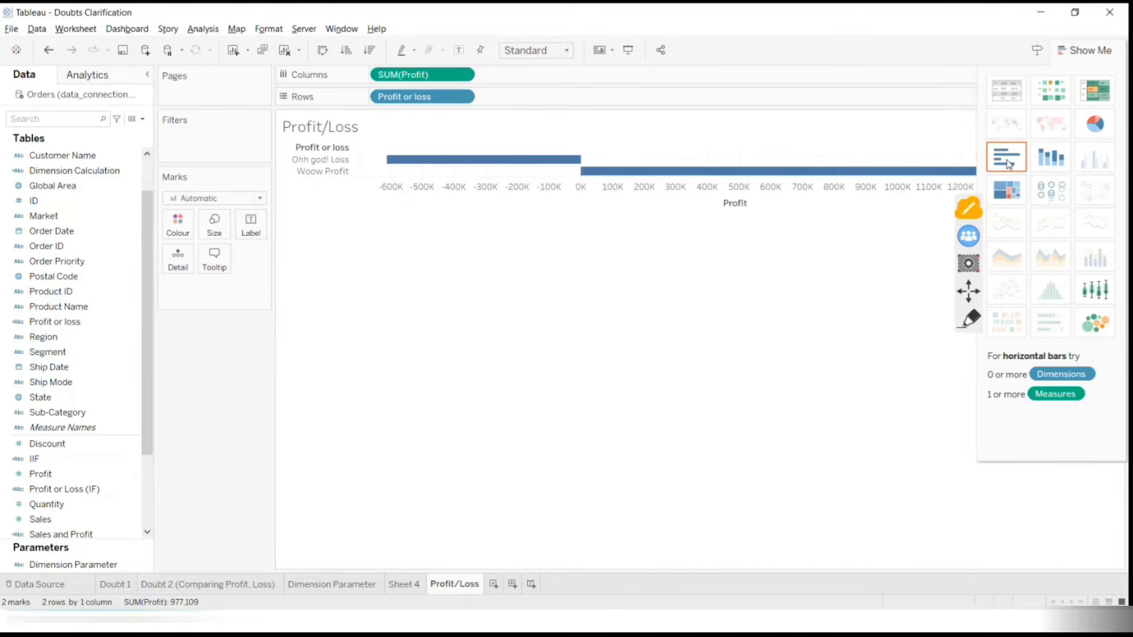
Circle the Profit or loss field among the dimensions with the annotation pen
{"action": "scroll", "coordinate": [92, 423], "scroll_direction": "up", "scroll_amount": 3}
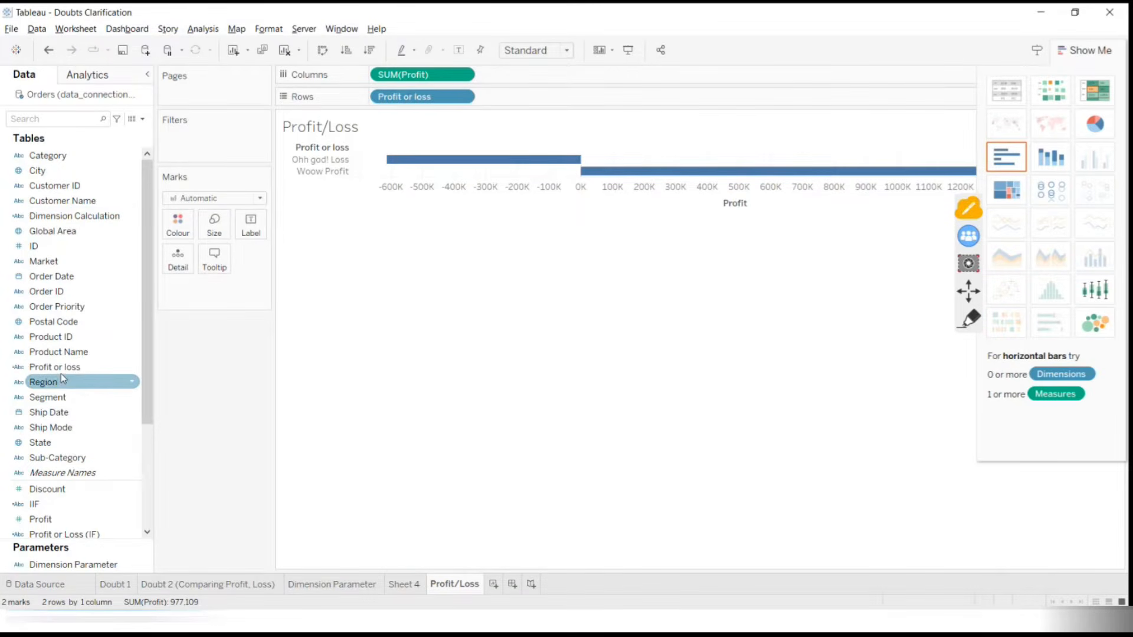
{"action": "left_click", "coordinate": [968, 319]}
{"action": "mouse_move", "coordinate": [83, 347]}
{"action": "left_mouse_down"}
{"action": "mouse_move", "coordinate": [98, 400]}
{"action": "mouse_move", "coordinate": [62, 340]}
{"action": "left_mouse_up"}
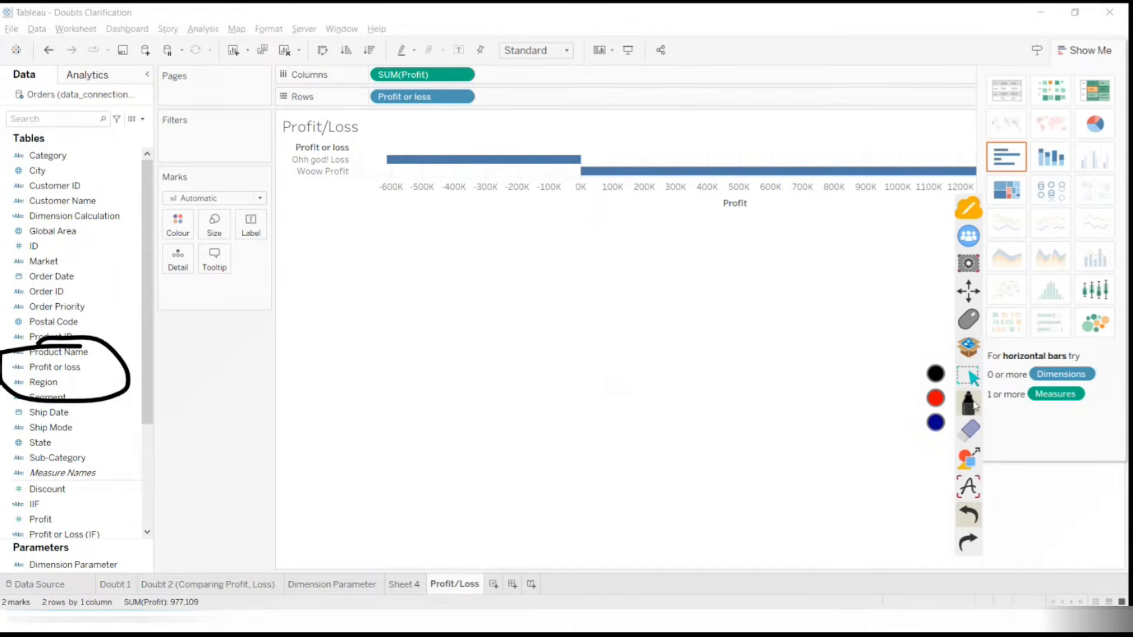
Erase the annotation around the Profit or loss field and colour the chart's bars by Profit or loss
{"action": "left_click", "coordinate": [969, 430]}
{"action": "left_click", "coordinate": [936, 451]}
{"action": "left_click", "coordinate": [968, 376]}
{"action": "mouse_move", "coordinate": [55, 367]}
{"action": "left_mouse_down"}
{"action": "mouse_move", "coordinate": [114, 331]}
{"action": "mouse_move", "coordinate": [157, 239]}
{"action": "mouse_move", "coordinate": [177, 227]}
{"action": "left_mouse_up"}
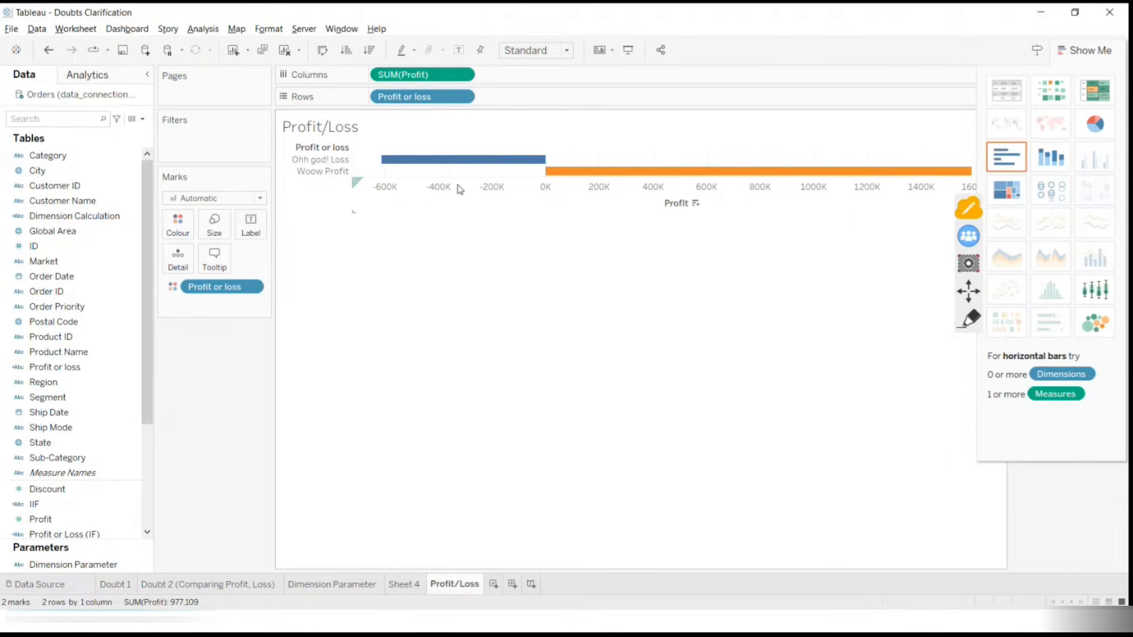
Assign green to Ohh god! Loss and red to Woow Profit in the colour settings and apply them
{"action": "left_click", "coordinate": [178, 232]}
{"action": "left_click", "coordinate": [218, 268]}
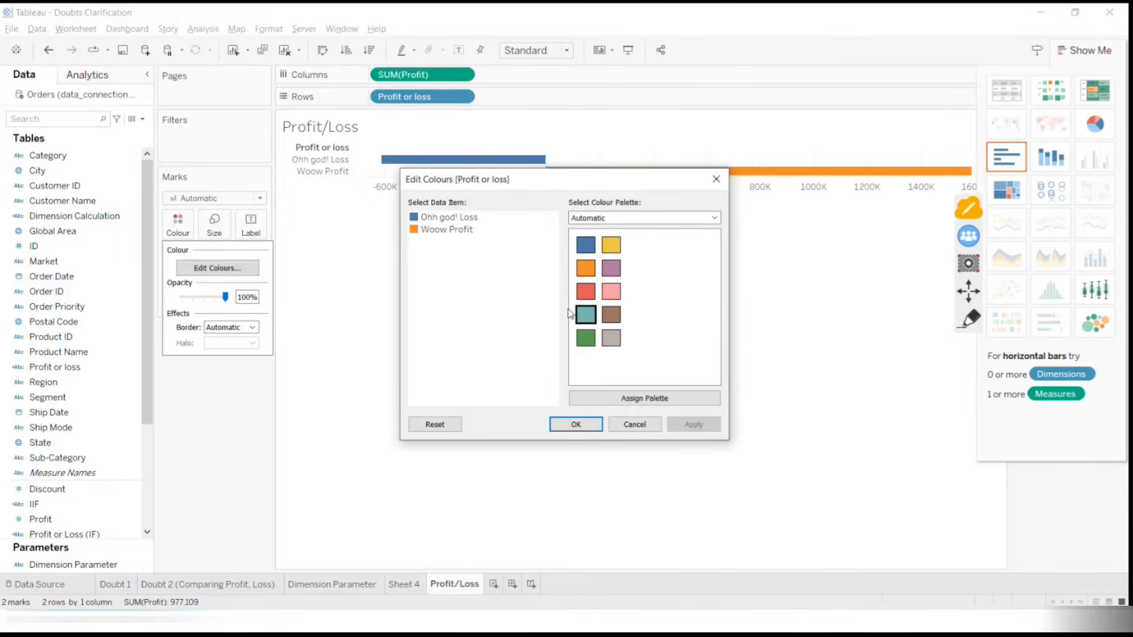
{"action": "left_click", "coordinate": [431, 220]}
{"action": "left_click", "coordinate": [586, 338]}
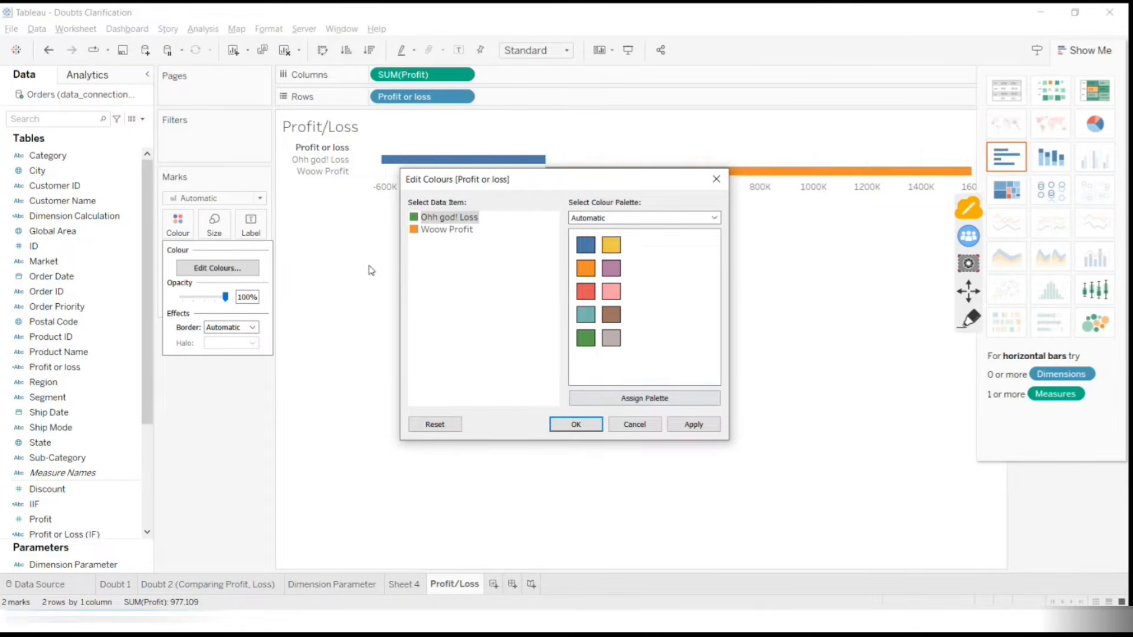
{"action": "left_click", "coordinate": [435, 230]}
{"action": "left_click", "coordinate": [592, 299]}
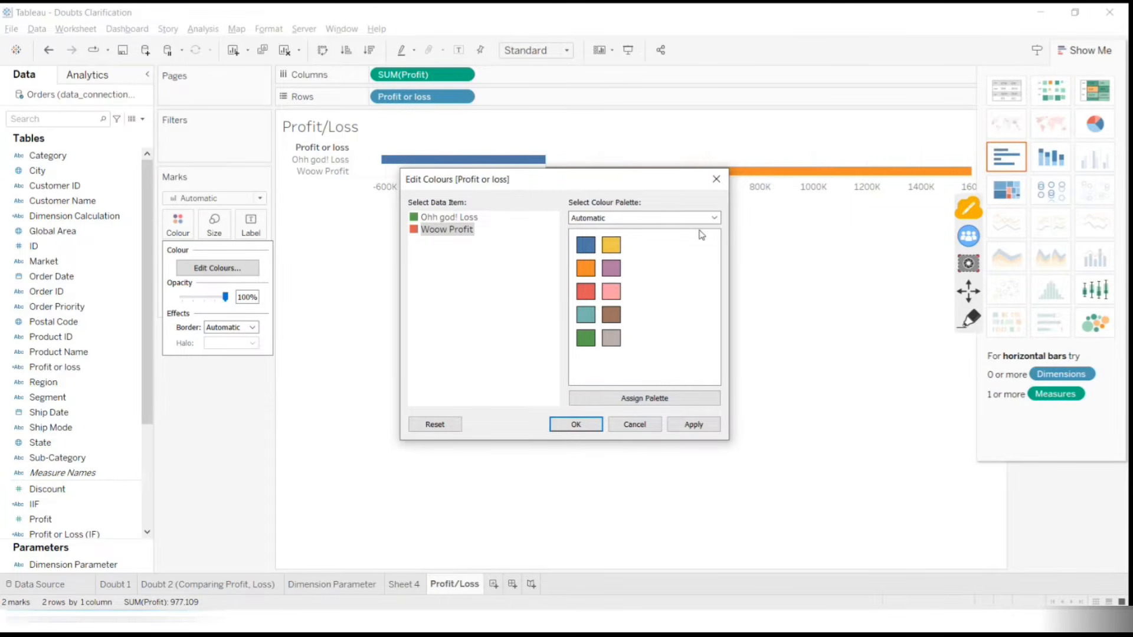
{"action": "left_click", "coordinate": [701, 428]}
{"action": "left_click", "coordinate": [581, 425]}
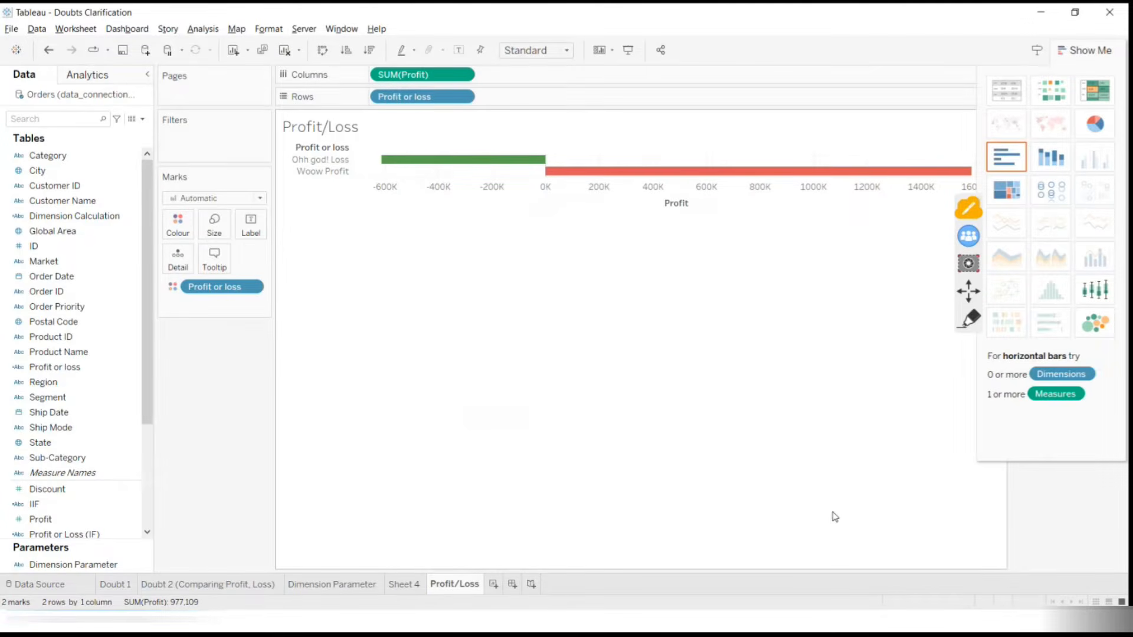
Recolour Woow Profit green and Ohh god! Loss red, and move the Show Me pane off the colour legend
{"action": "left_click", "coordinate": [172, 288]}
{"action": "left_click", "coordinate": [178, 225]}
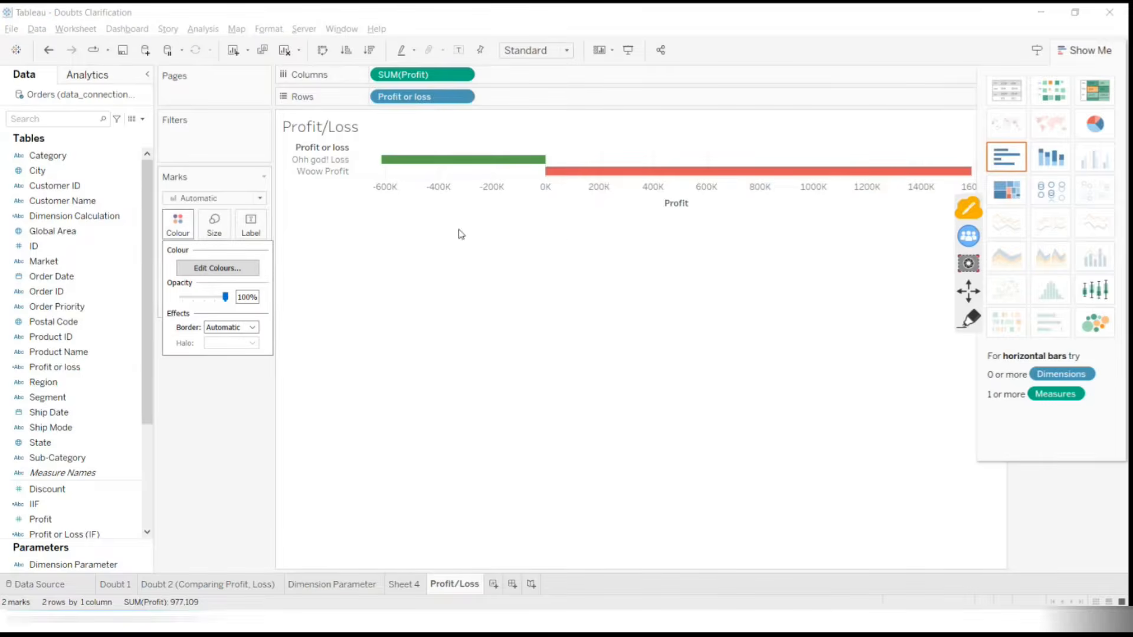
{"action": "left_click", "coordinate": [193, 270]}
{"action": "left_click", "coordinate": [454, 218]}
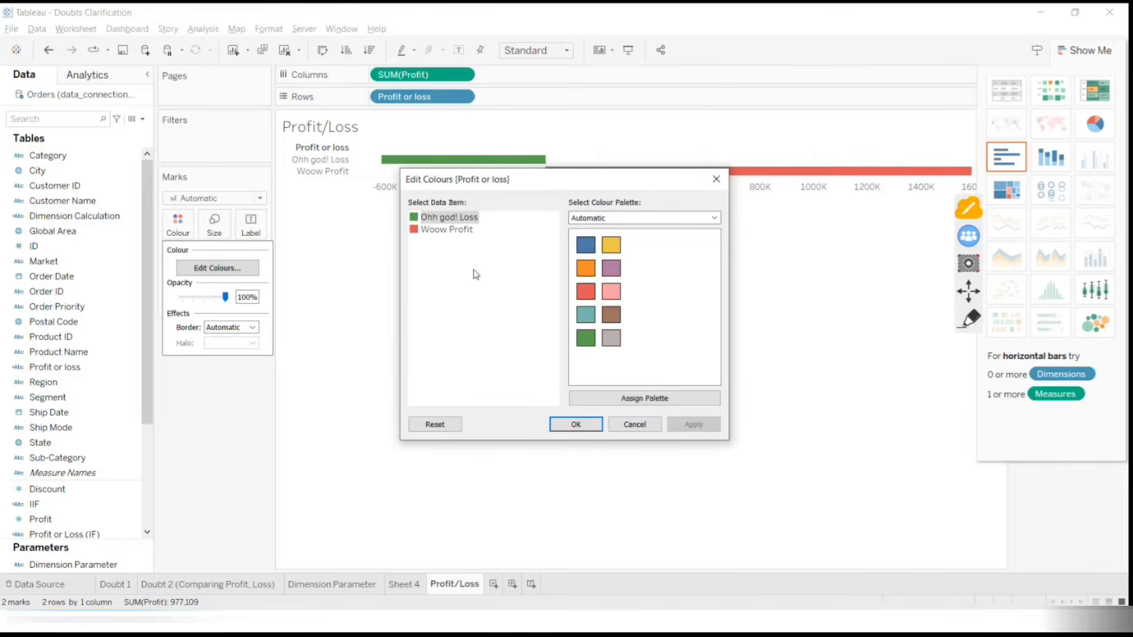
{"action": "left_click", "coordinate": [457, 231]}
{"action": "left_click", "coordinate": [585, 338]}
{"action": "left_click", "coordinate": [443, 219]}
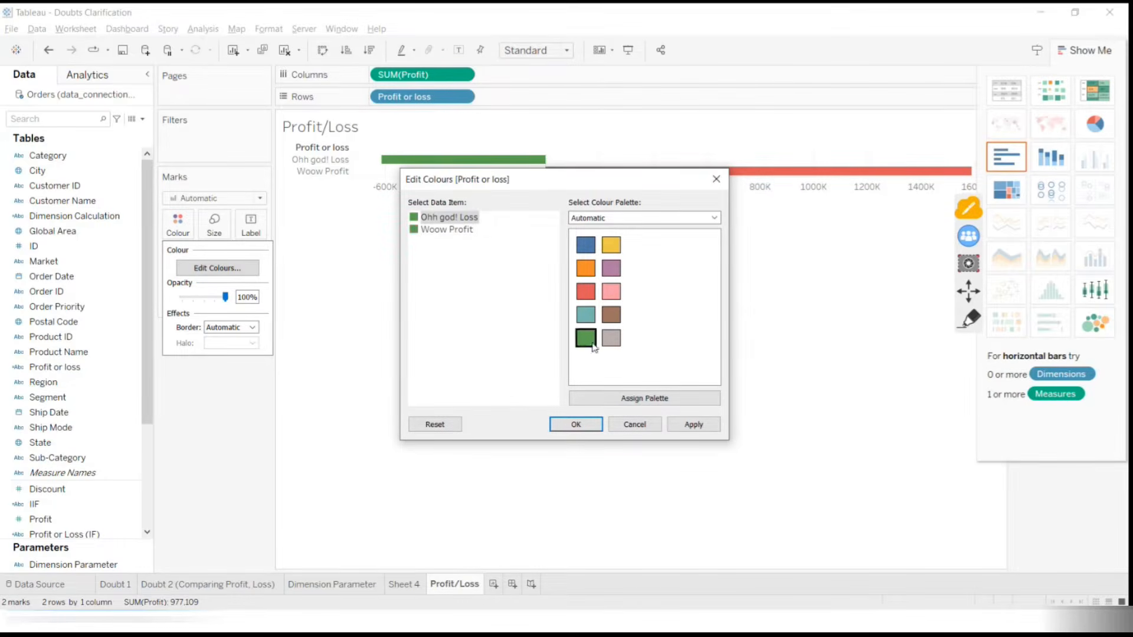
{"action": "left_click", "coordinate": [586, 292]}
{"action": "left_click", "coordinate": [694, 425]}
{"action": "left_click", "coordinate": [576, 425]}
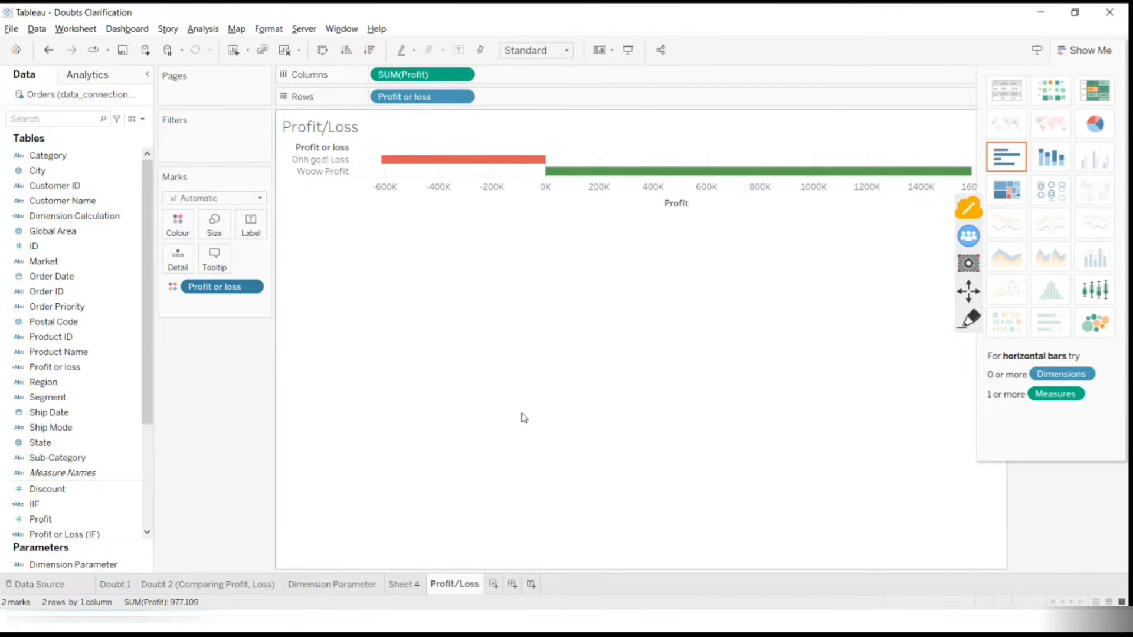
{"action": "left_click_drag", "start_coordinate": [1090, 57], "coordinate": [1117, 136]}
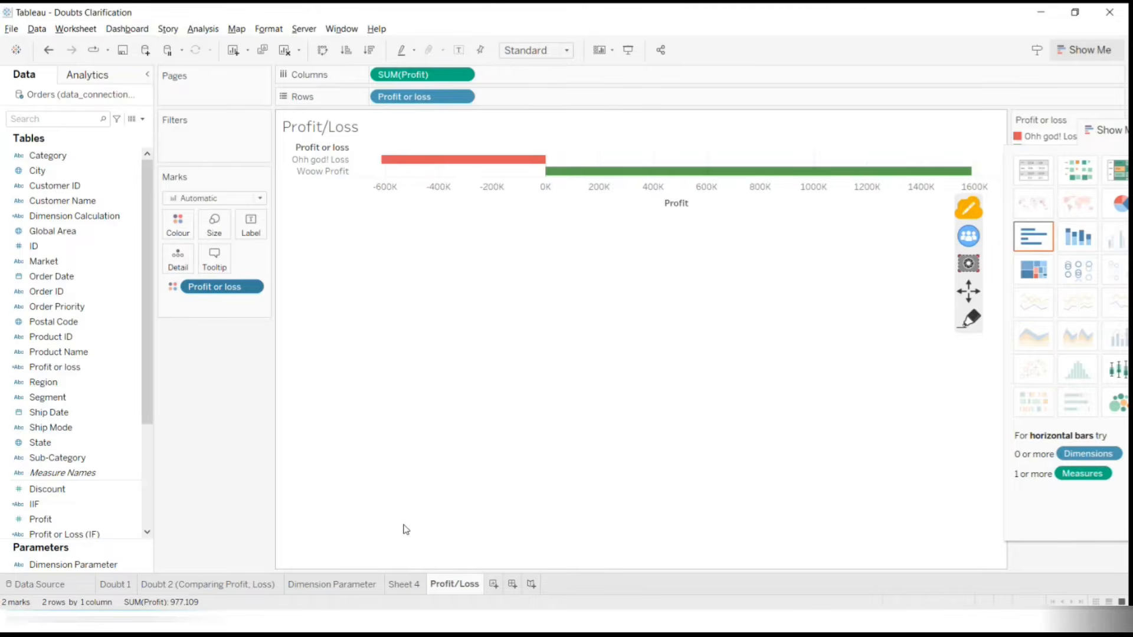
Open a new calculated field, collapse its function reference, circle the expand arrow with the annotation pen and erase the mark
{"action": "left_click", "coordinate": [137, 120]}
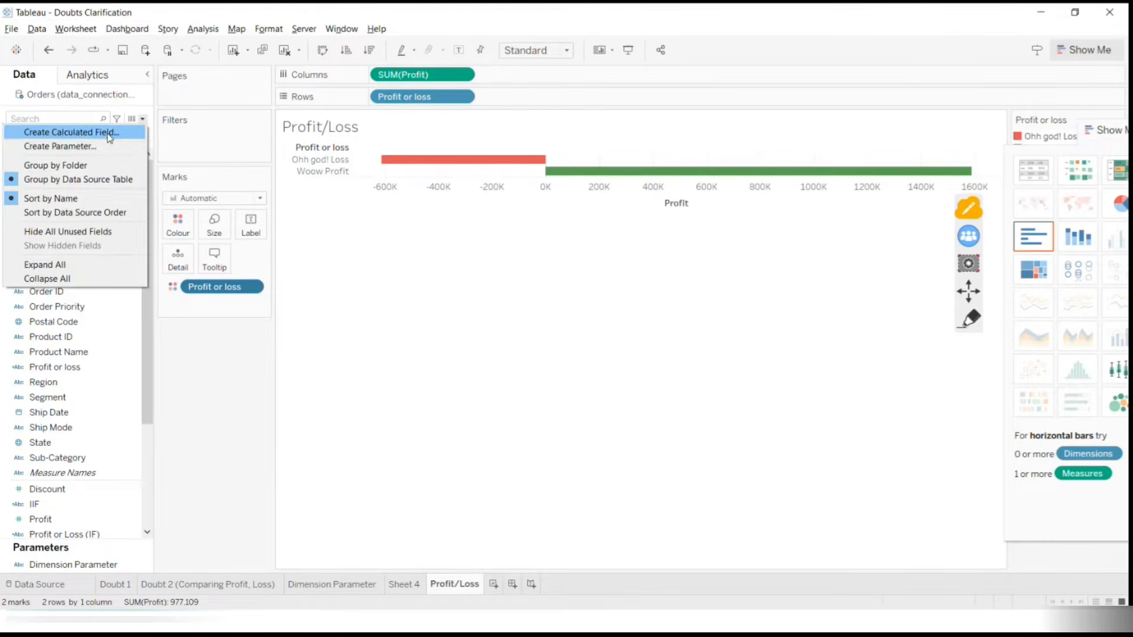
{"action": "left_click", "coordinate": [109, 128]}
{"action": "left_click_drag", "start_coordinate": [751, 260], "coordinate": [439, 223]}
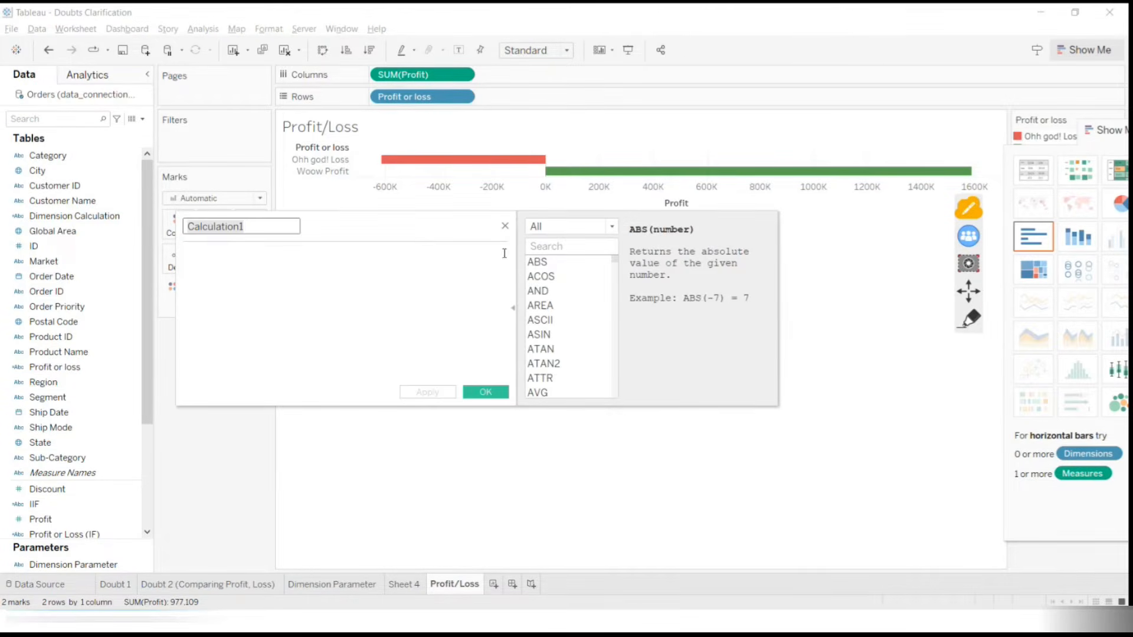
{"action": "left_click", "coordinate": [511, 306]}
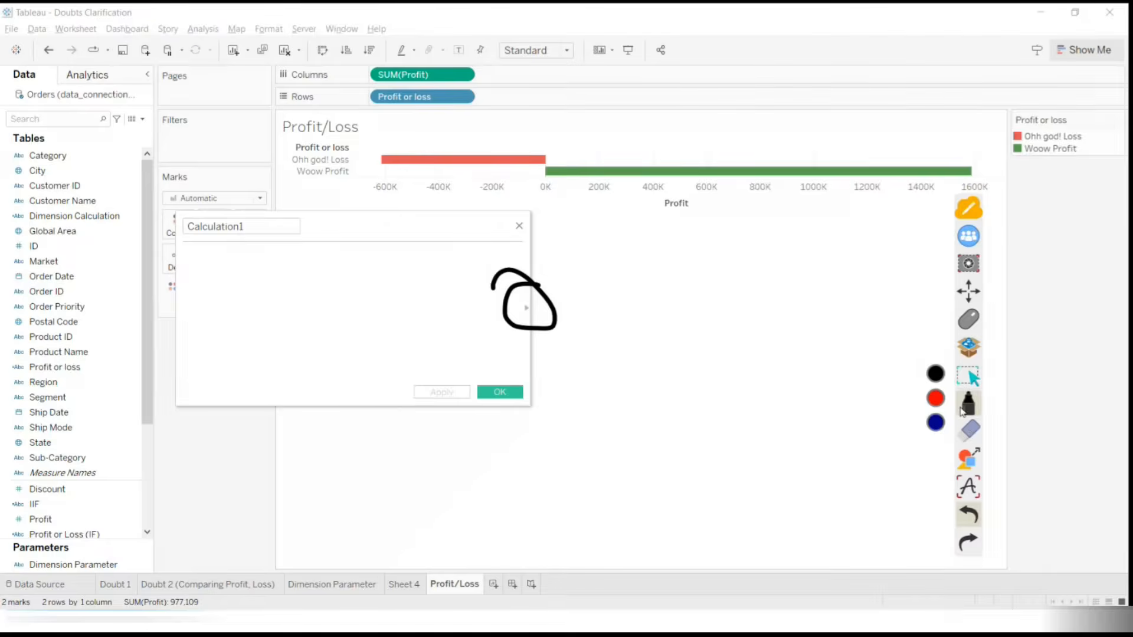
{"action": "left_click", "coordinate": [970, 432]}
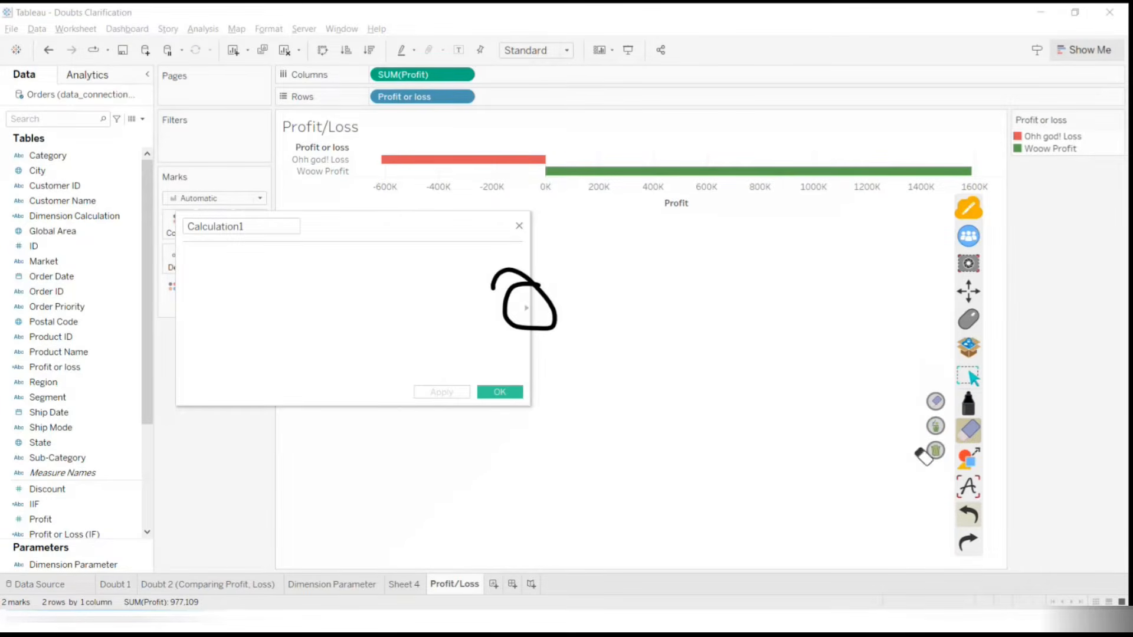
{"action": "left_click", "coordinate": [935, 450]}
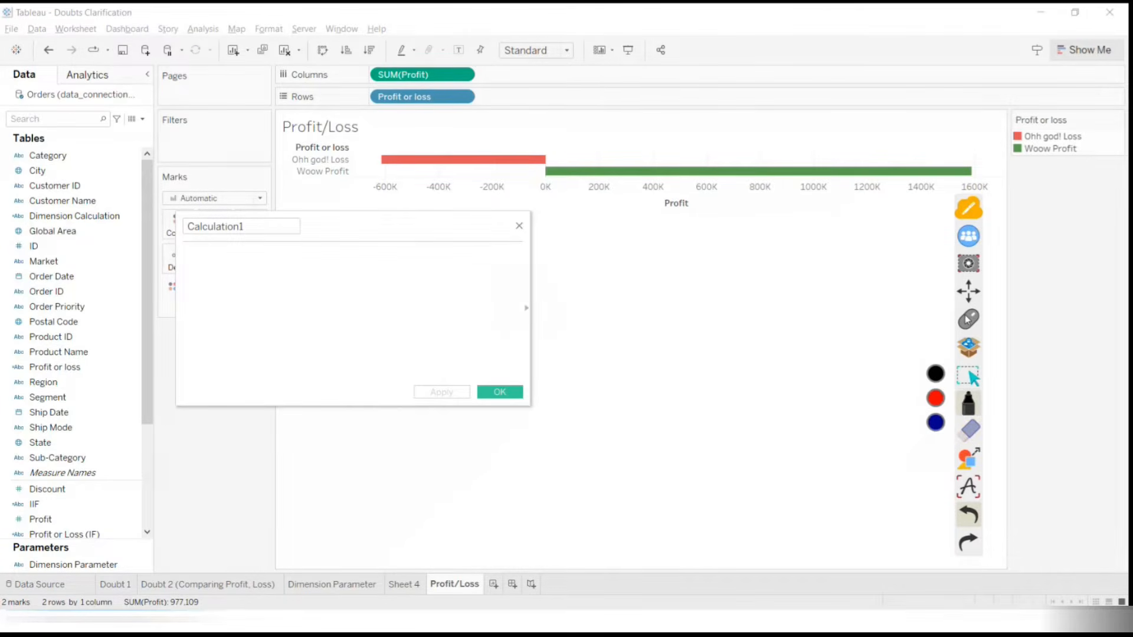
{"action": "left_click", "coordinate": [967, 319]}
Expand the function reference in the calculation editor and view its list of function categories
{"action": "left_click", "coordinate": [525, 308]}
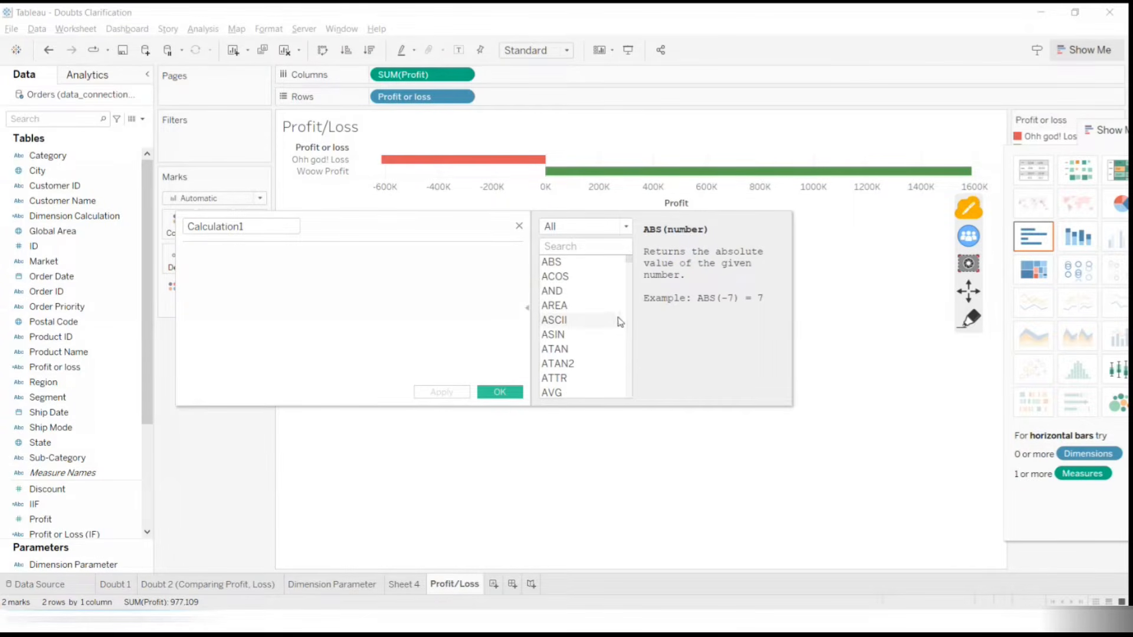
{"action": "left_click", "coordinate": [590, 226]}
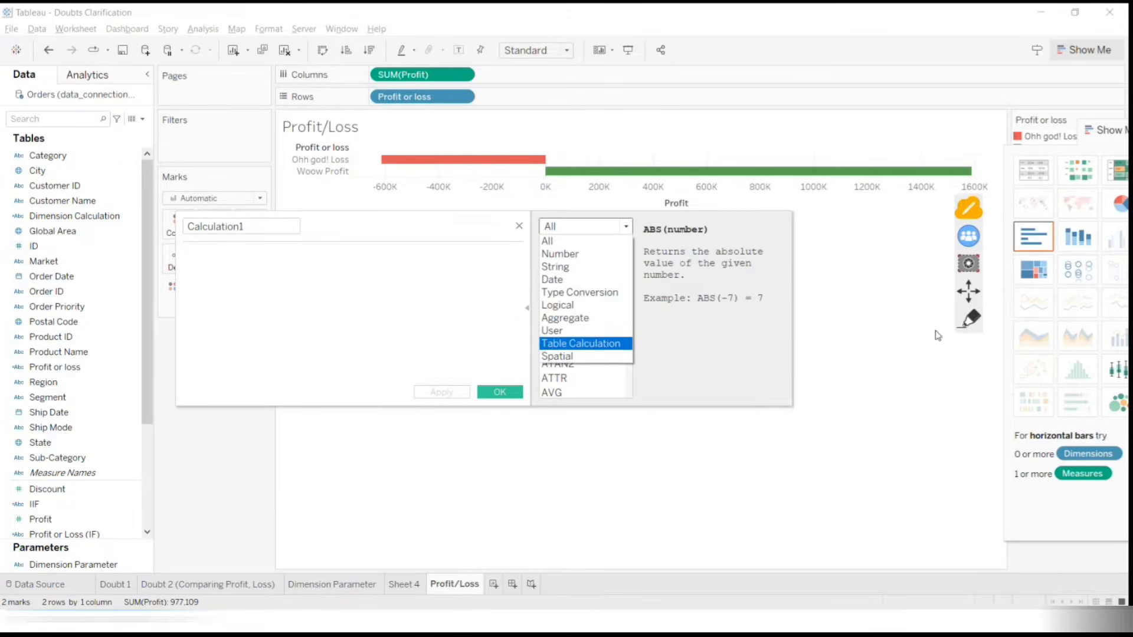
{"action": "left_click", "coordinate": [844, 312]}
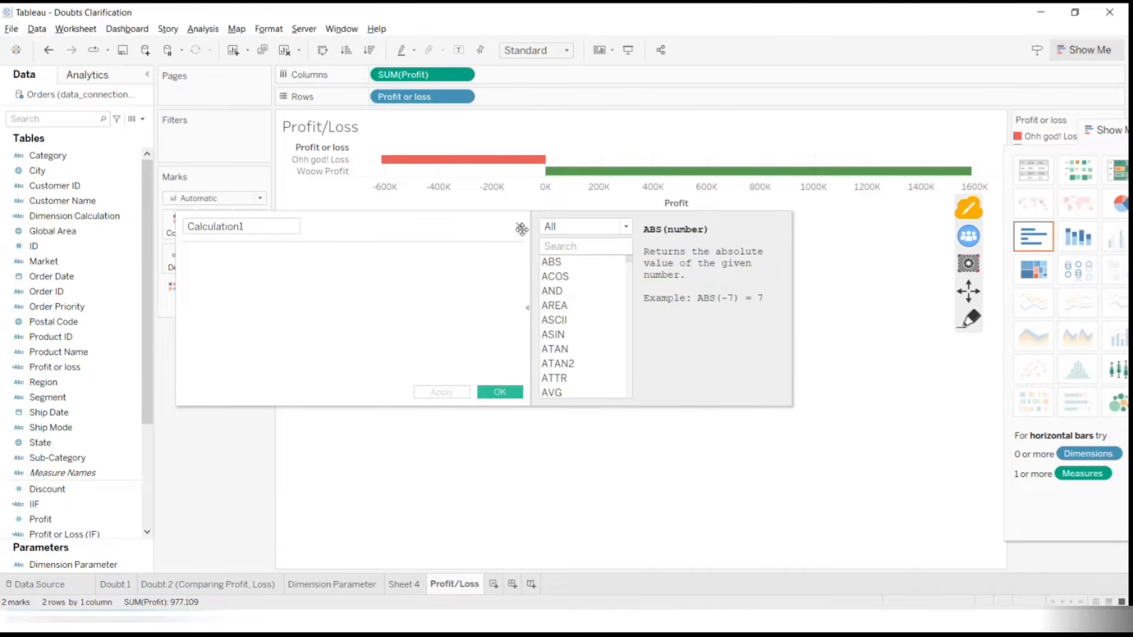
Enter the trial formula [Sales]+[Profit] in the calculation editor, replacing the mistakenly inserted Product ID with Profit
{"action": "left_click", "coordinate": [425, 245]}
{"action": "left_click", "coordinate": [343, 266]}
{"action": "type", "text": "sa"}
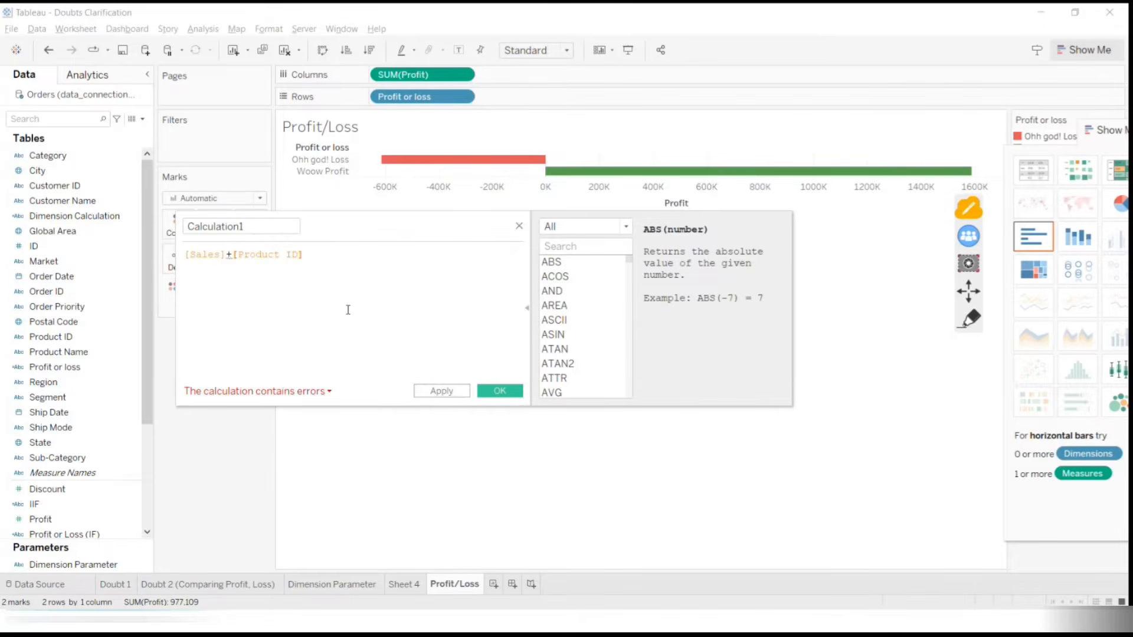
{"action": "key", "text": "BackSpace"}
{"action": "key", "text": "BackSpace"}
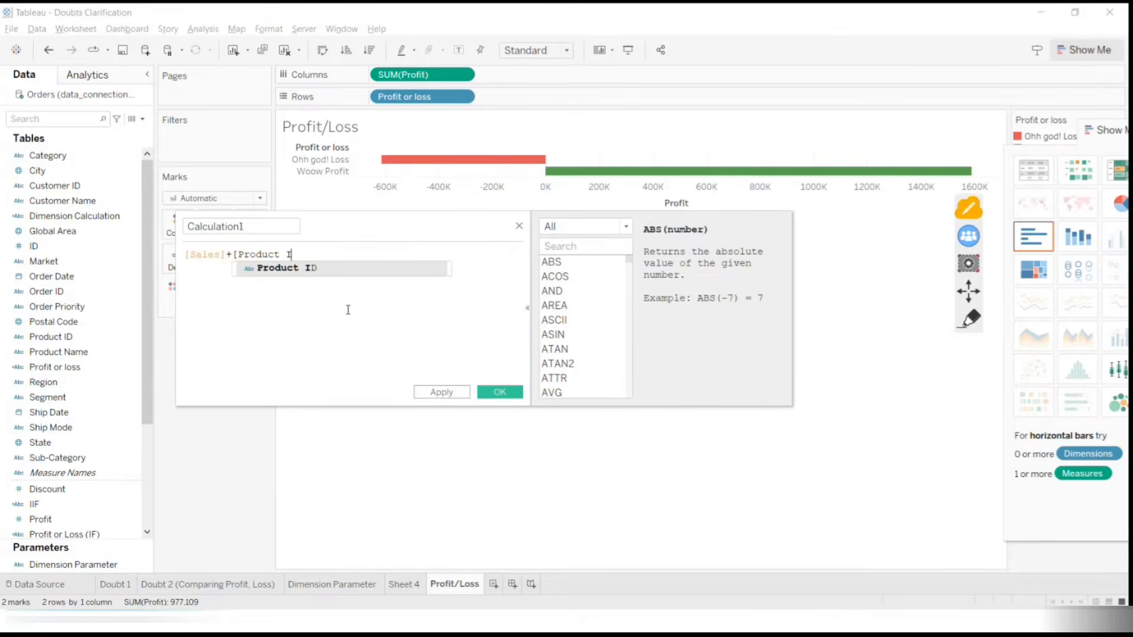
{"action": "key", "text": "BackSpace"}
{"action": "key", "text": "BackSpace"}
{"action": "key", "text": "BackSpace"}
{"action": "key", "text": "BackSpace"}
{"action": "key", "text": "BackSpace"}
{"action": "key", "text": "BackSpace"}
{"action": "key", "text": "BackSpace"}
{"action": "key", "text": "BackSpace"}
{"action": "key", "text": "BackSpace"}
{"action": "key", "text": "BackSpace"}
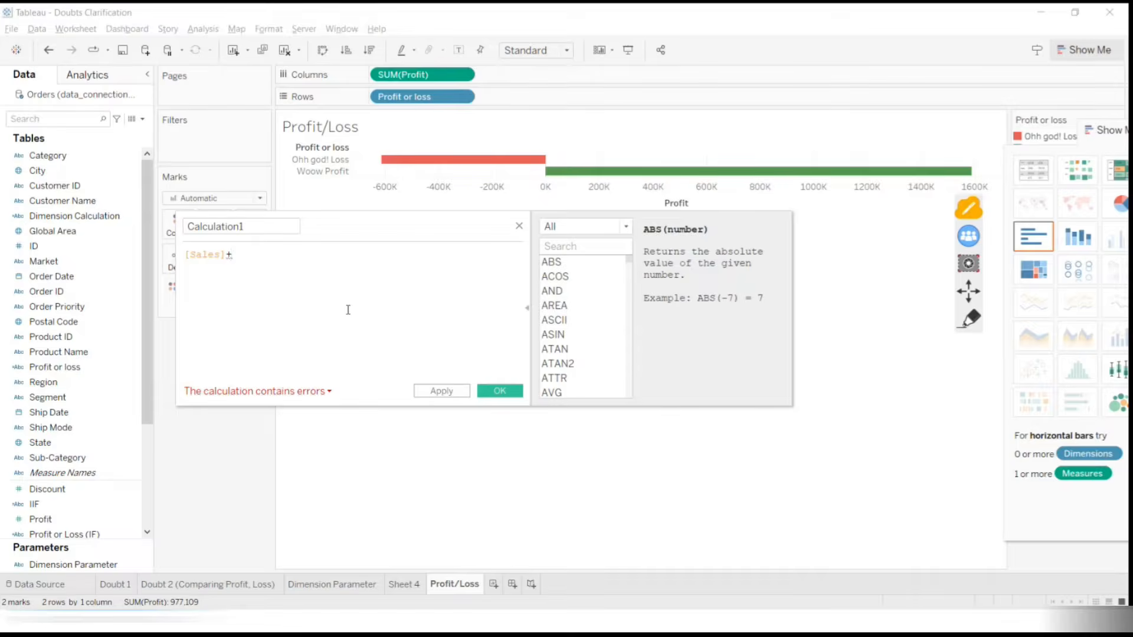
{"action": "type", "text": "pro"}
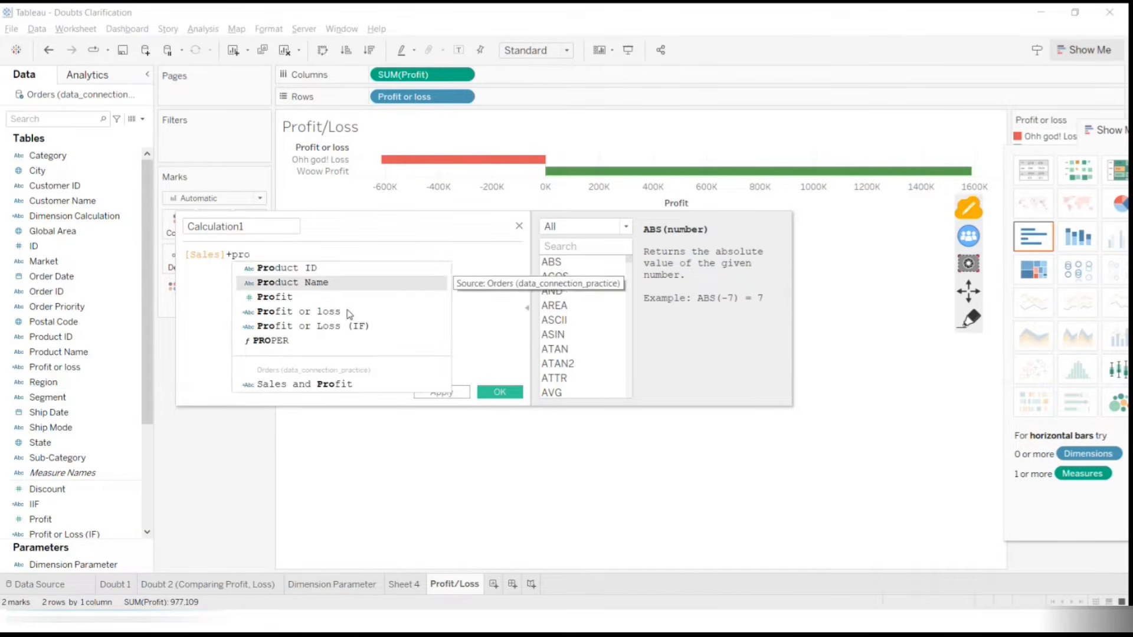
{"action": "key", "text": "Down"}
{"action": "key", "text": "Return"}
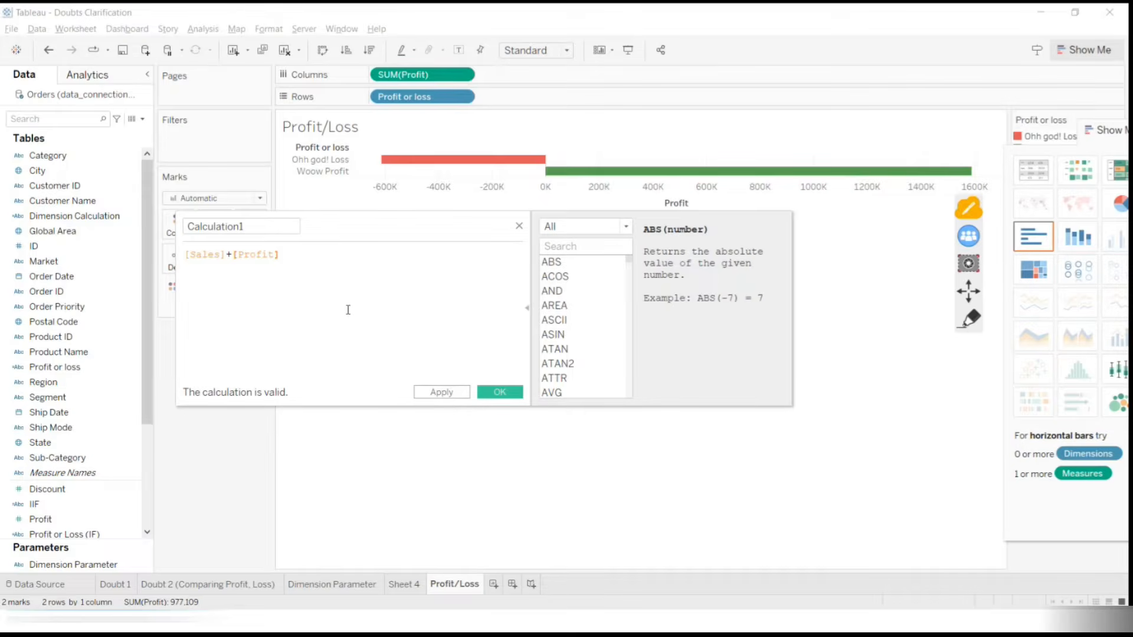
Clear the trial formula and close the calculation editor without saving the field
{"action": "key", "text": "ctrl+a"}
{"action": "key", "text": "BackSpace"}
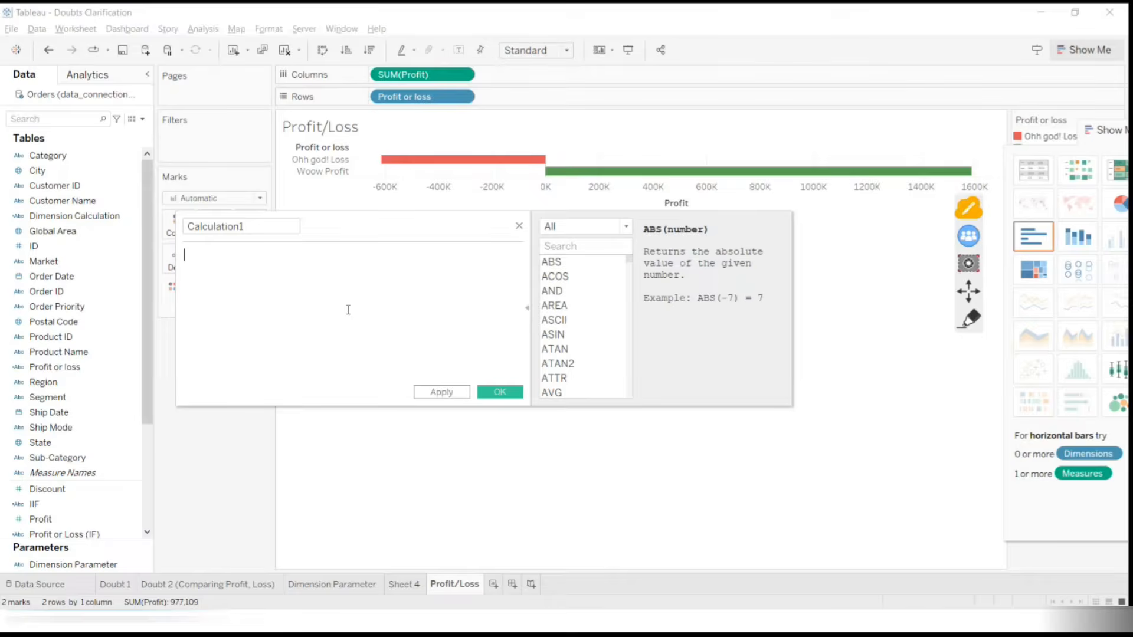
{"action": "left_click", "coordinate": [519, 226]}
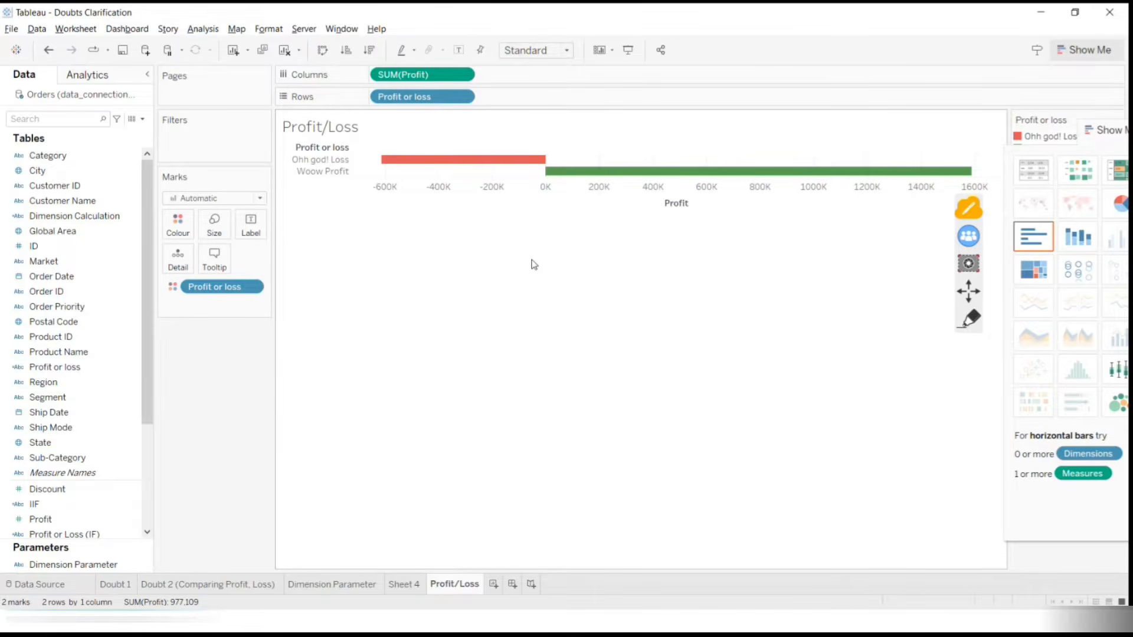
Switch to the Dimension Parameter worksheet and view the options offered by its parameter control
{"action": "left_click_drag", "start_coordinate": [1089, 134], "coordinate": [937, 331]}
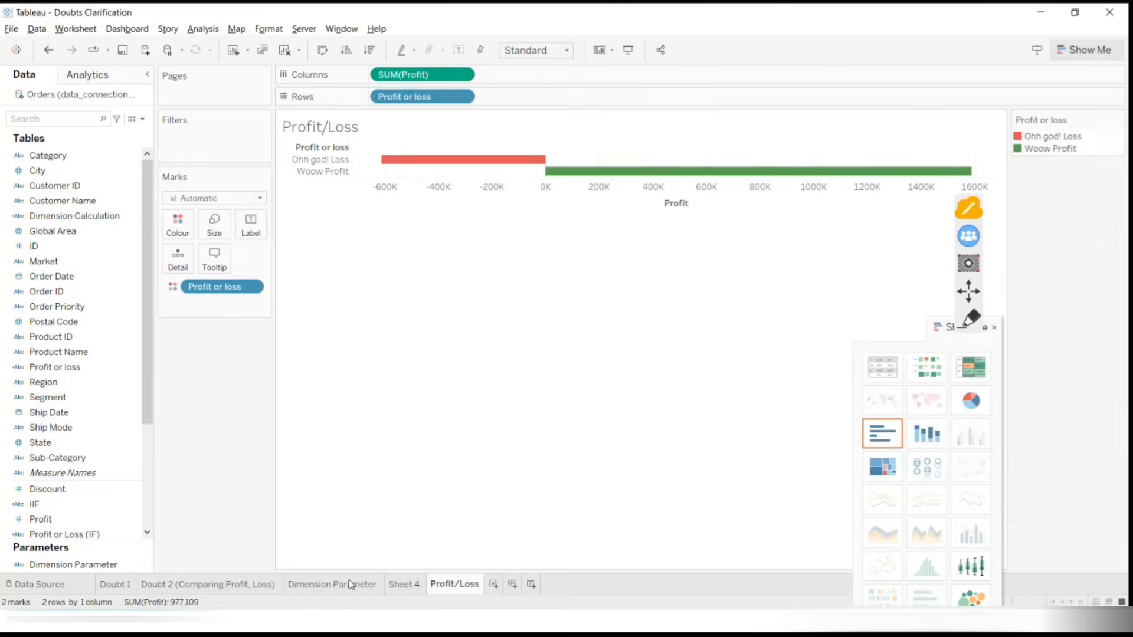
{"action": "left_click", "coordinate": [351, 584]}
{"action": "left_click", "coordinate": [1117, 141]}
{"action": "left_click", "coordinate": [1032, 160]}
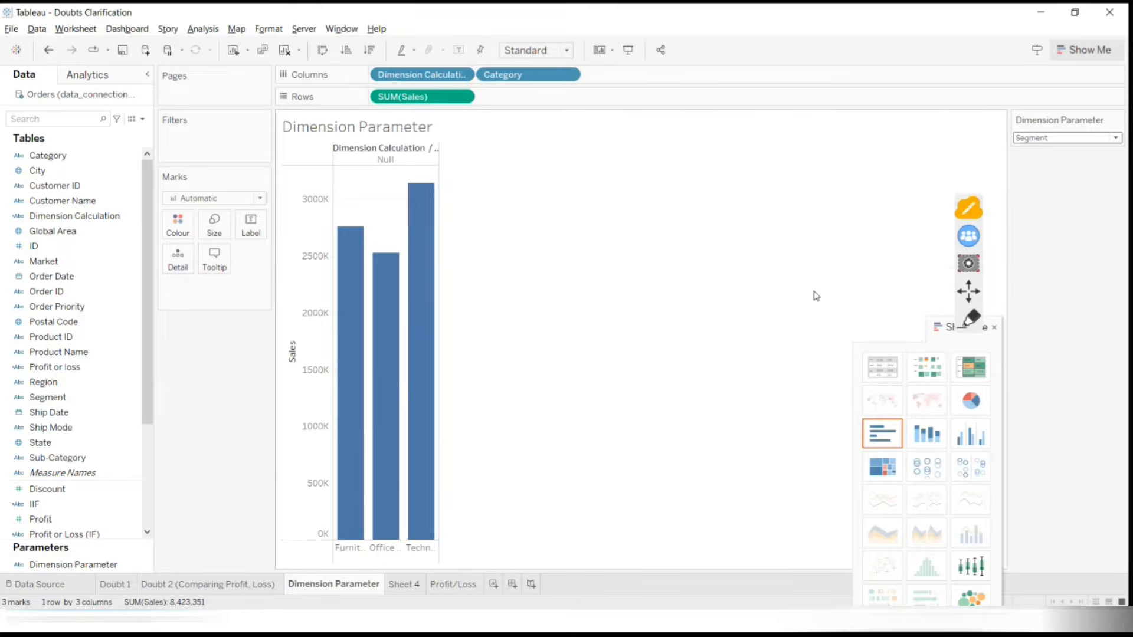
{"action": "left_click", "coordinate": [1116, 138]}
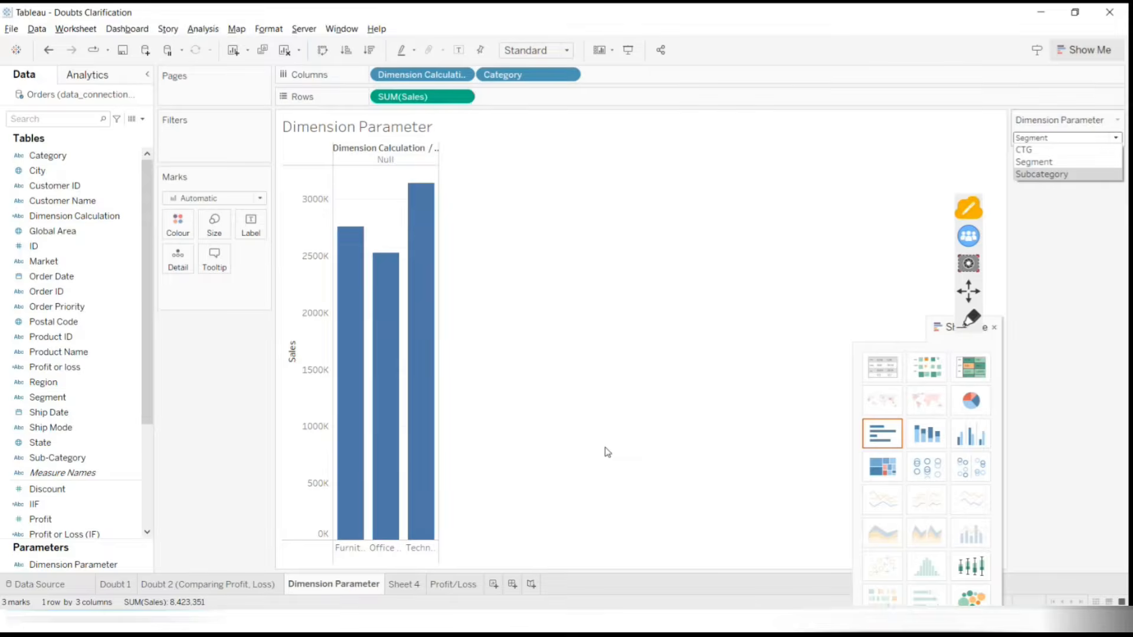
Add a new blank worksheet to the workbook
{"action": "left_click", "coordinate": [496, 585]}
{"action": "left_click", "coordinate": [494, 586]}
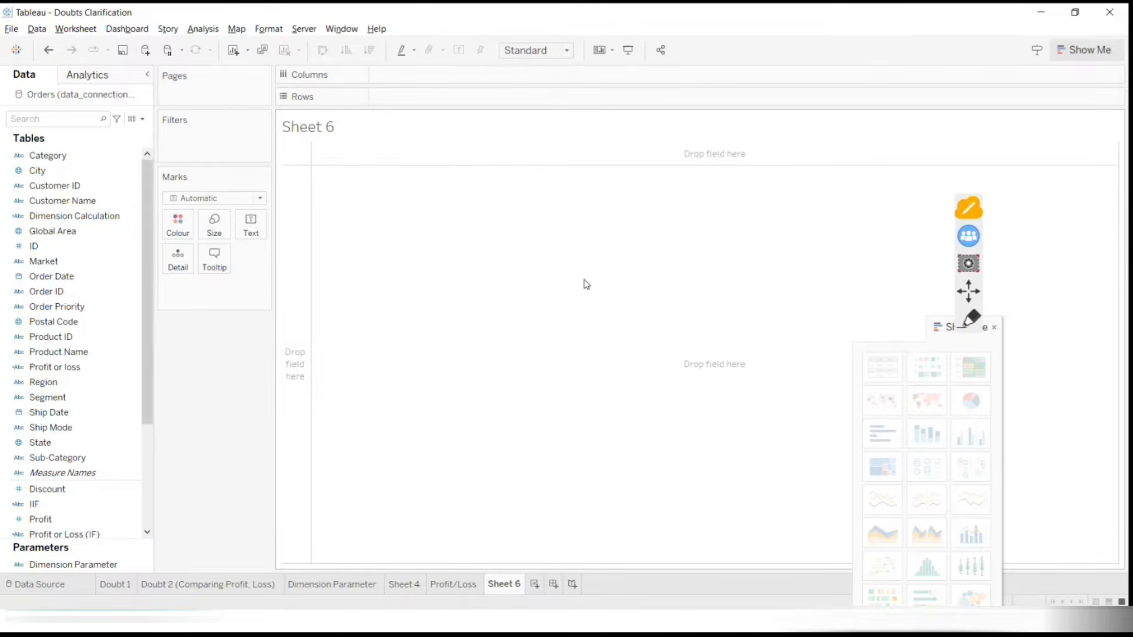
{"action": "left_click", "coordinate": [143, 119]}
{"action": "left_click", "coordinate": [89, 132]}
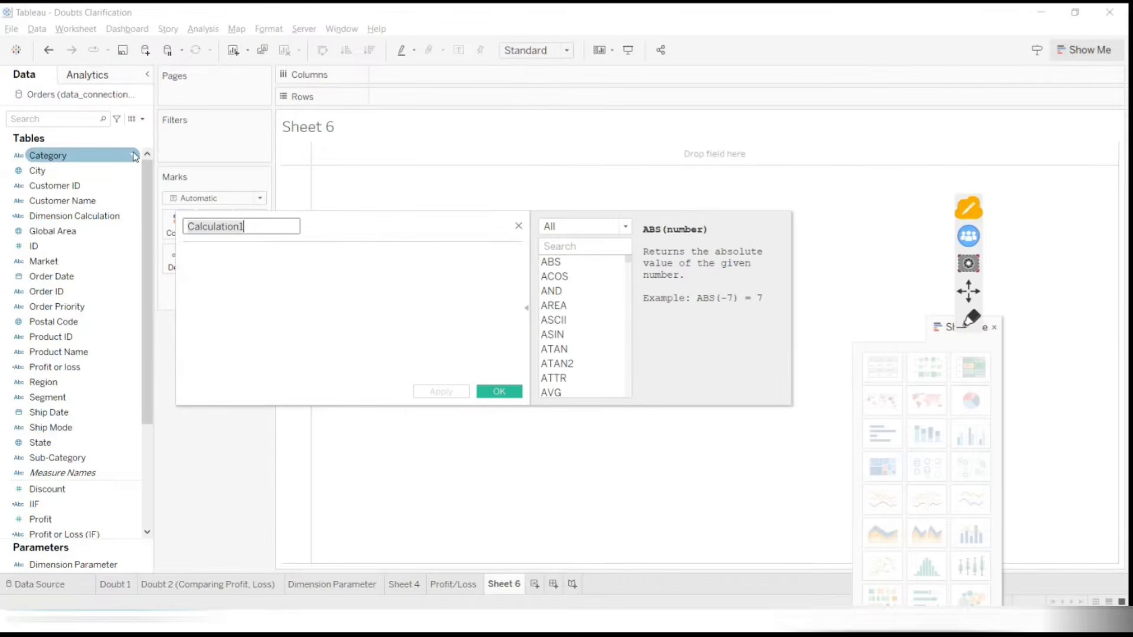
{"action": "key", "text": "Escape"}
Start a new parameter named Date Parameter and set its data type to String
{"action": "left_click", "coordinate": [142, 118]}
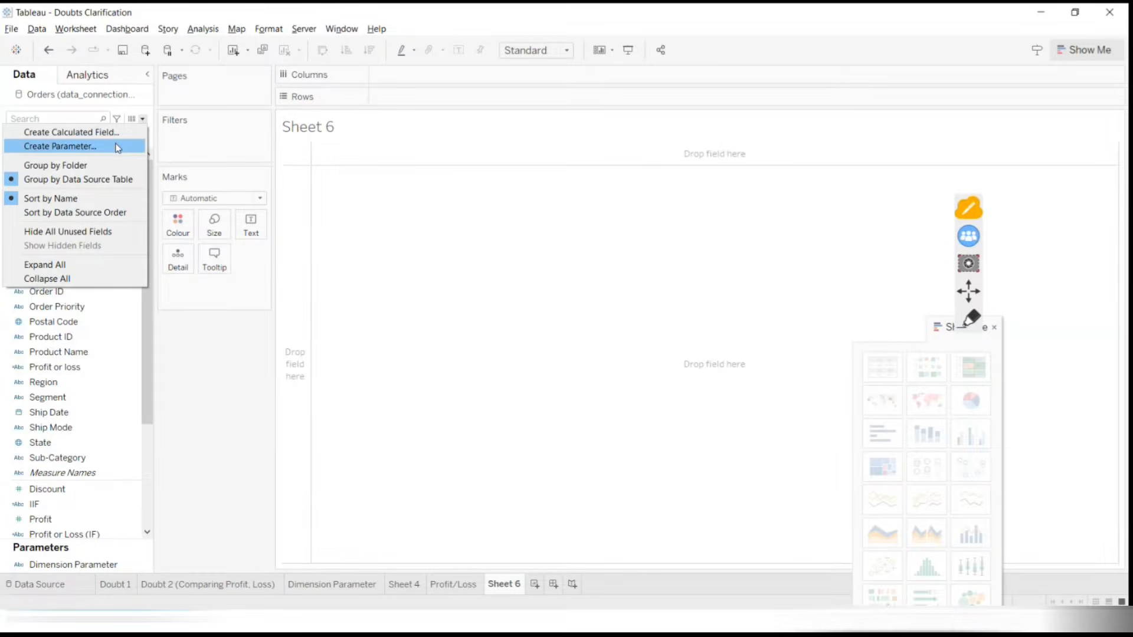
{"action": "left_click", "coordinate": [116, 146]}
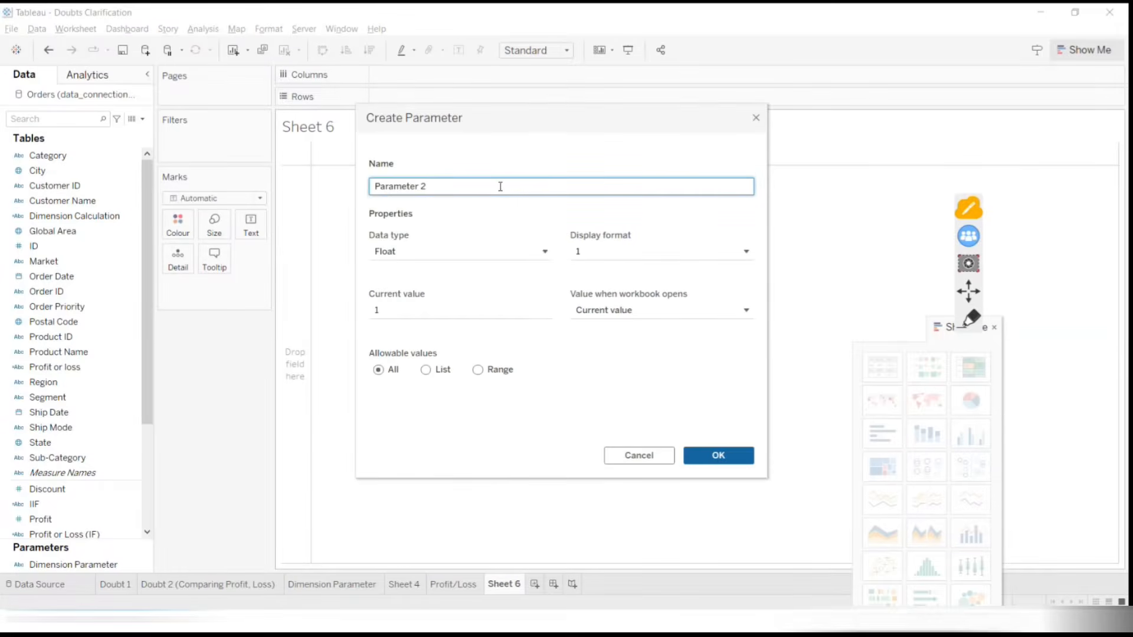
{"action": "type", "text": "Date Pa"}
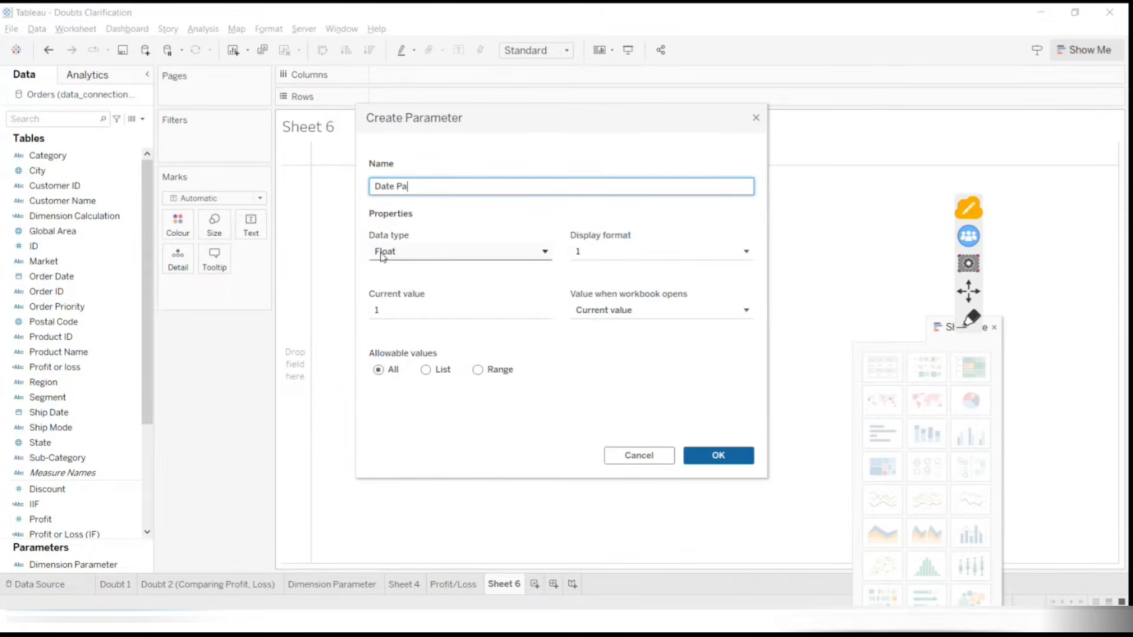
{"action": "type", "text": "rameter"}
{"action": "left_click", "coordinate": [383, 258]}
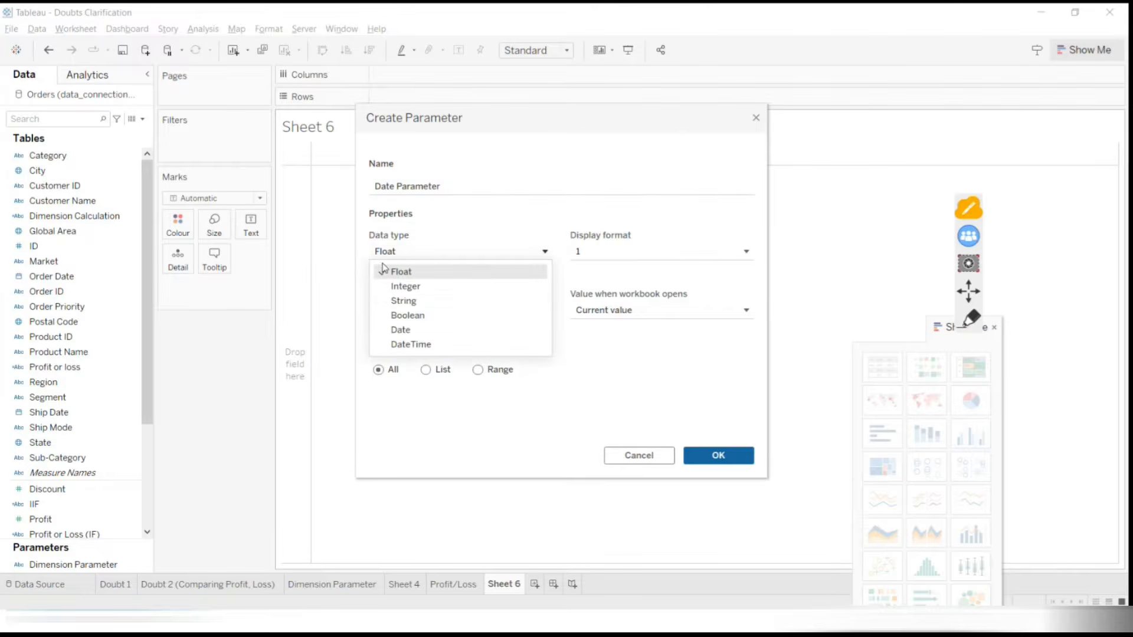
{"action": "left_click", "coordinate": [390, 301]}
Mark the Date and DateTime data types with the whiteboard pen, clear the markings, and keep String as the data type
{"action": "left_click", "coordinate": [413, 253]}
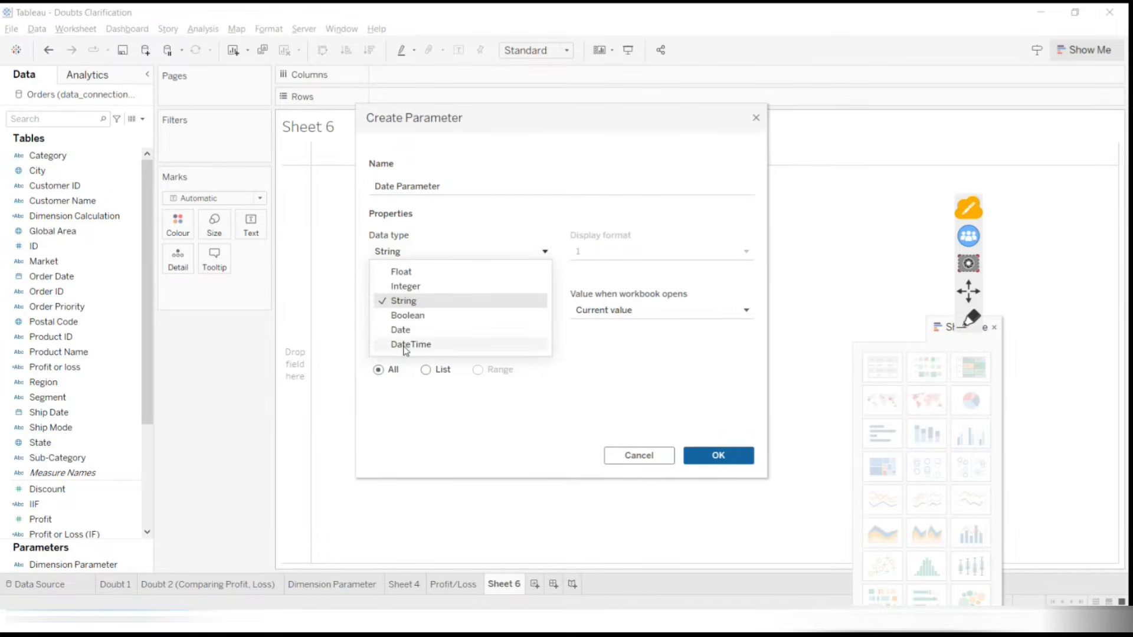
{"action": "left_click", "coordinate": [966, 326]}
{"action": "mouse_move", "coordinate": [421, 314]}
{"action": "left_mouse_down"}
{"action": "mouse_move", "coordinate": [427, 362]}
{"action": "mouse_move", "coordinate": [425, 322]}
{"action": "left_mouse_up"}
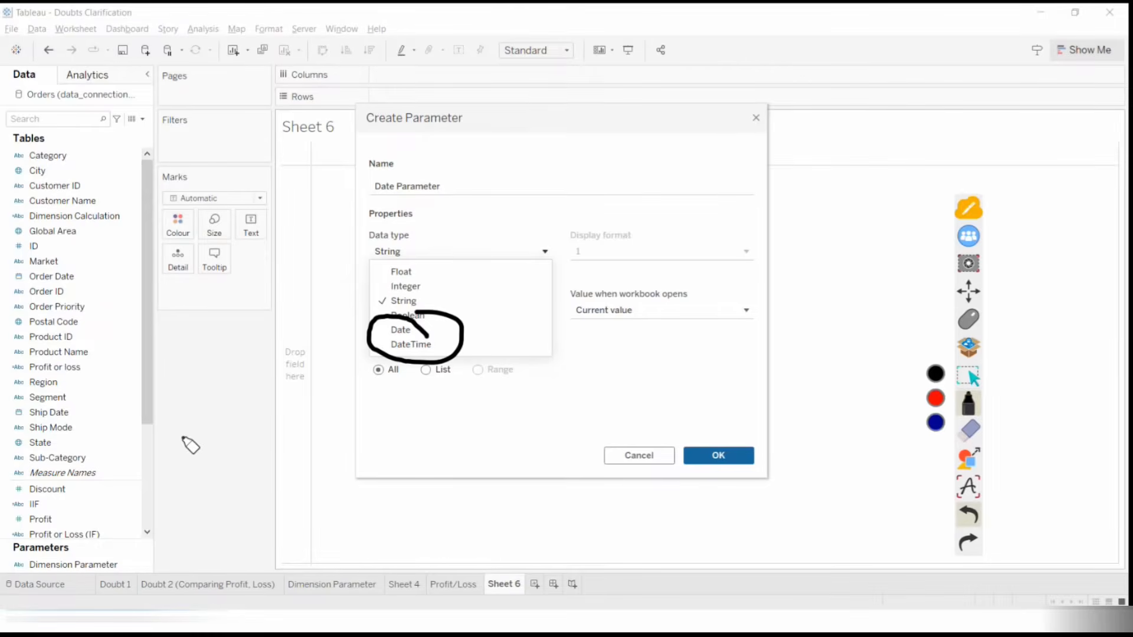
{"action": "left_click_drag", "start_coordinate": [193, 417], "coordinate": [242, 417]}
{"action": "left_click_drag", "start_coordinate": [555, 411], "coordinate": [608, 407]}
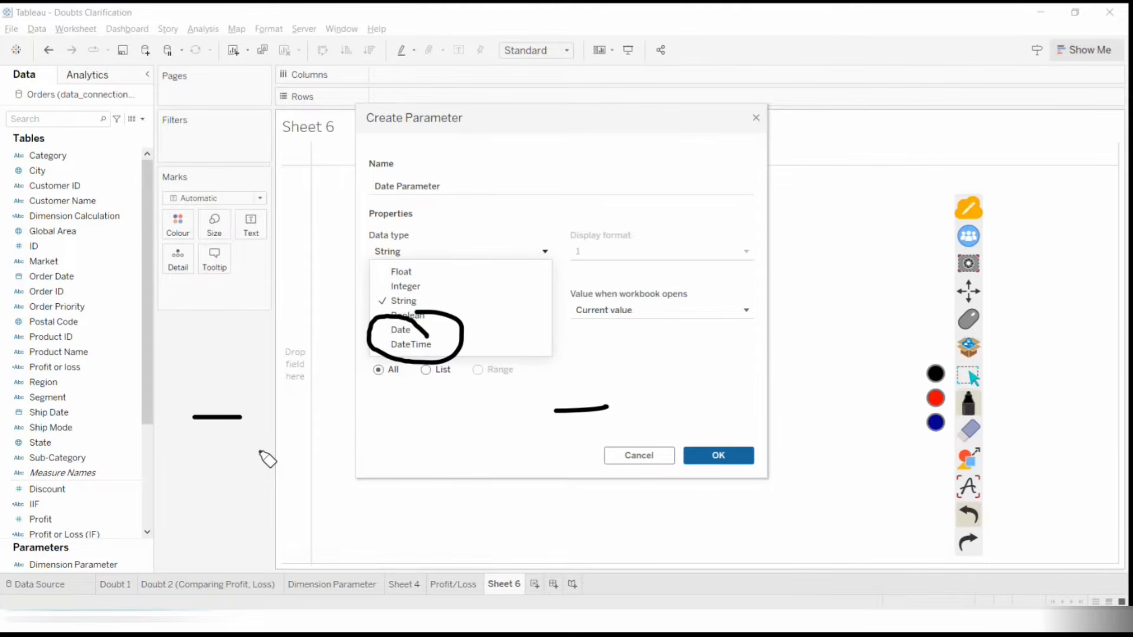
{"action": "left_click_drag", "start_coordinate": [387, 324], "coordinate": [436, 348]}
{"action": "left_click", "coordinate": [969, 430]}
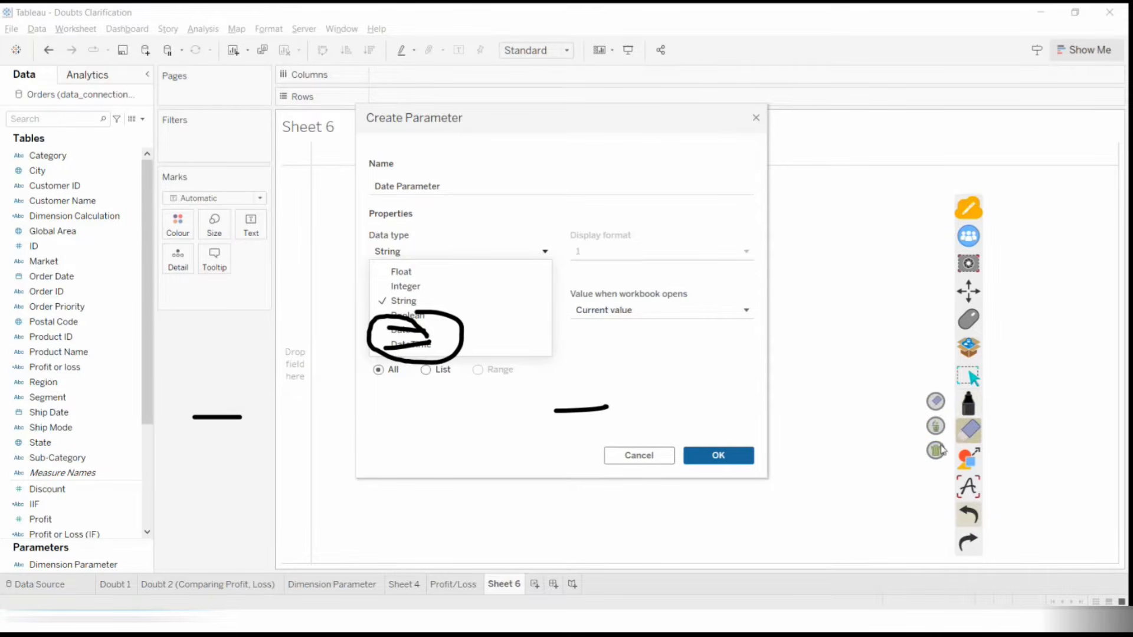
{"action": "left_click", "coordinate": [936, 451]}
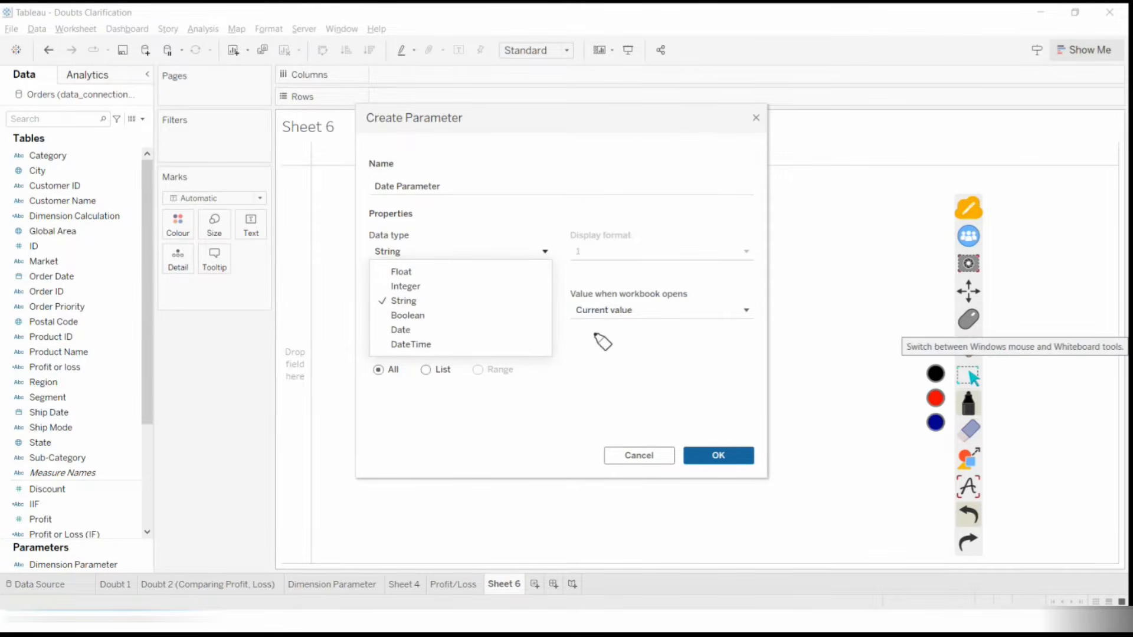
{"action": "left_click", "coordinate": [968, 320]}
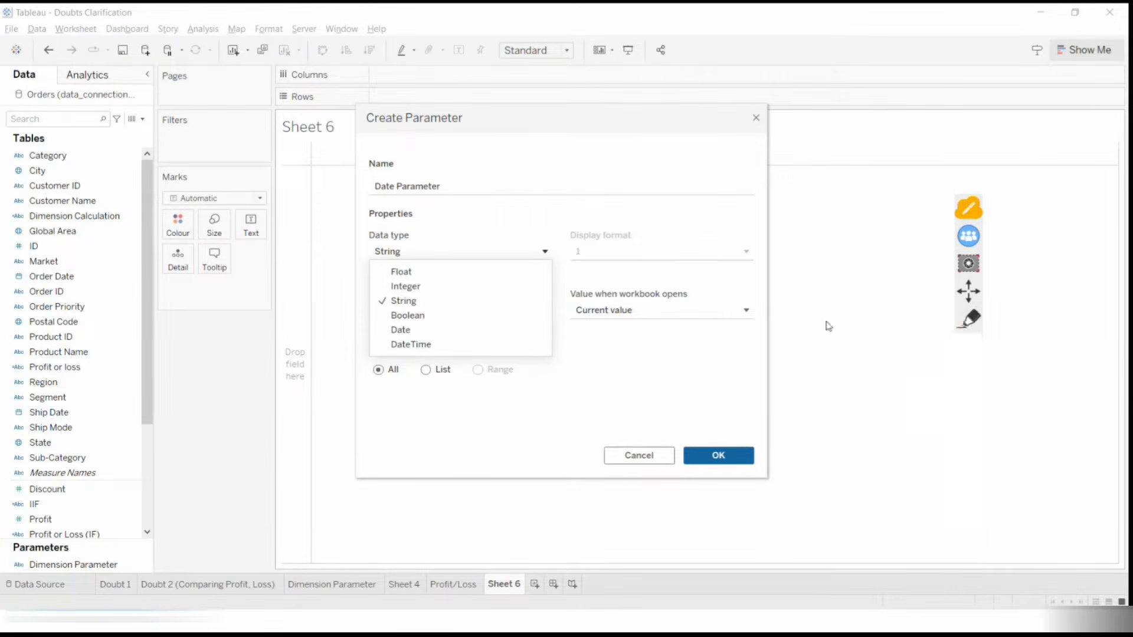
{"action": "left_click", "coordinate": [406, 301]}
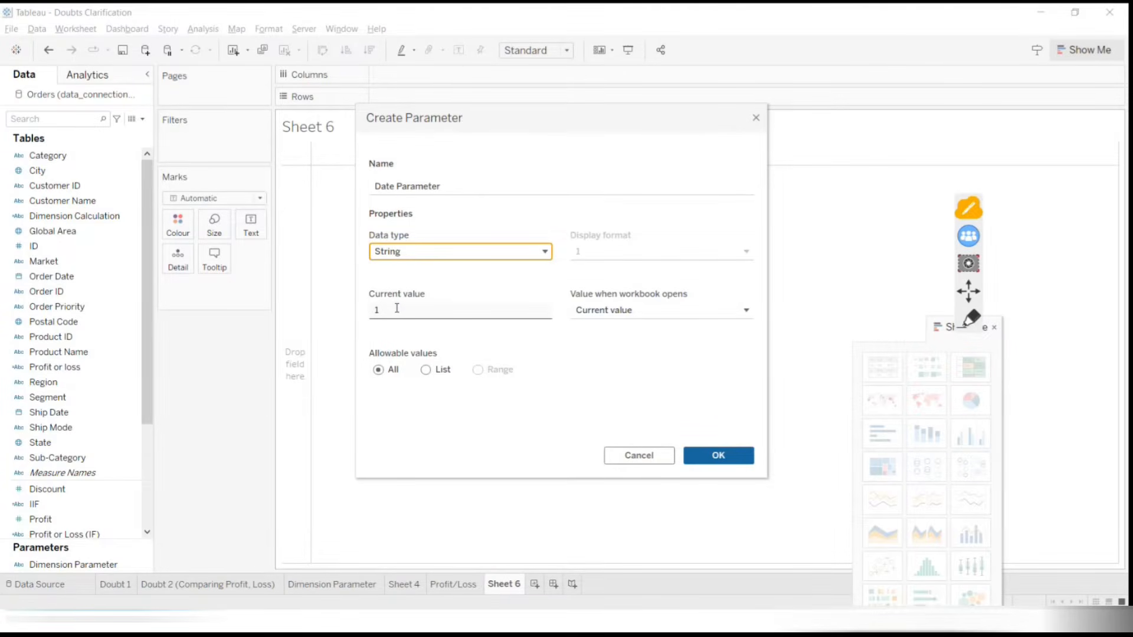
Restrict the parameter's allowable values to a list and add the values Year, Quarter and Month
{"action": "left_click", "coordinate": [426, 370]}
{"action": "left_click", "coordinate": [433, 417]}
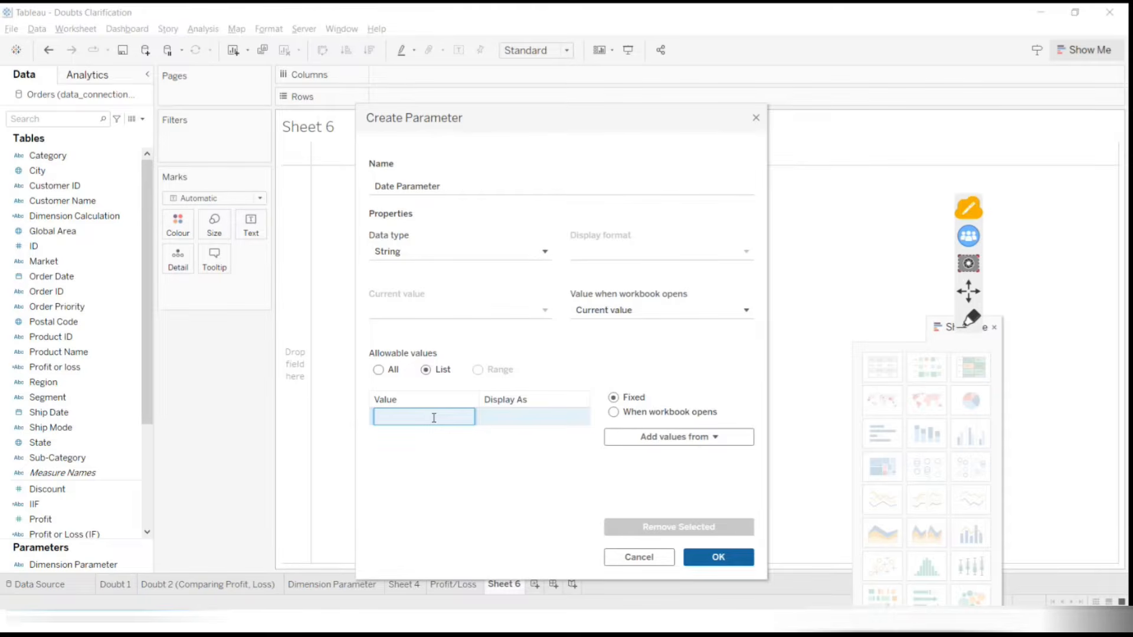
{"action": "type", "text": "Year"}
{"action": "key", "text": "Return"}
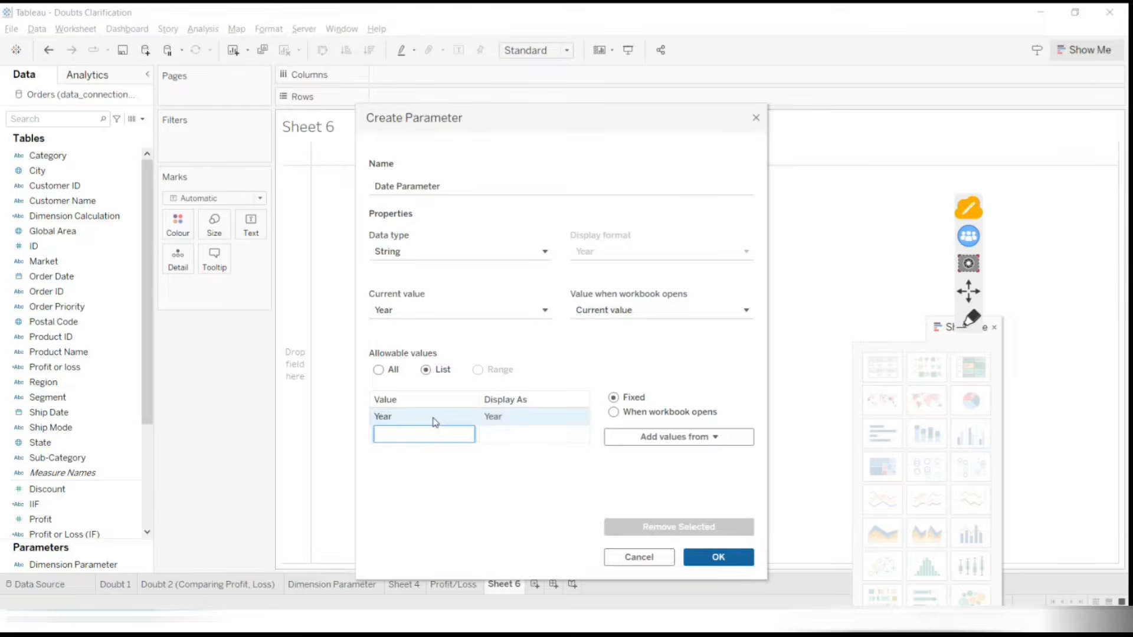
{"action": "type", "text": "Quarter"}
{"action": "key", "text": "Return"}
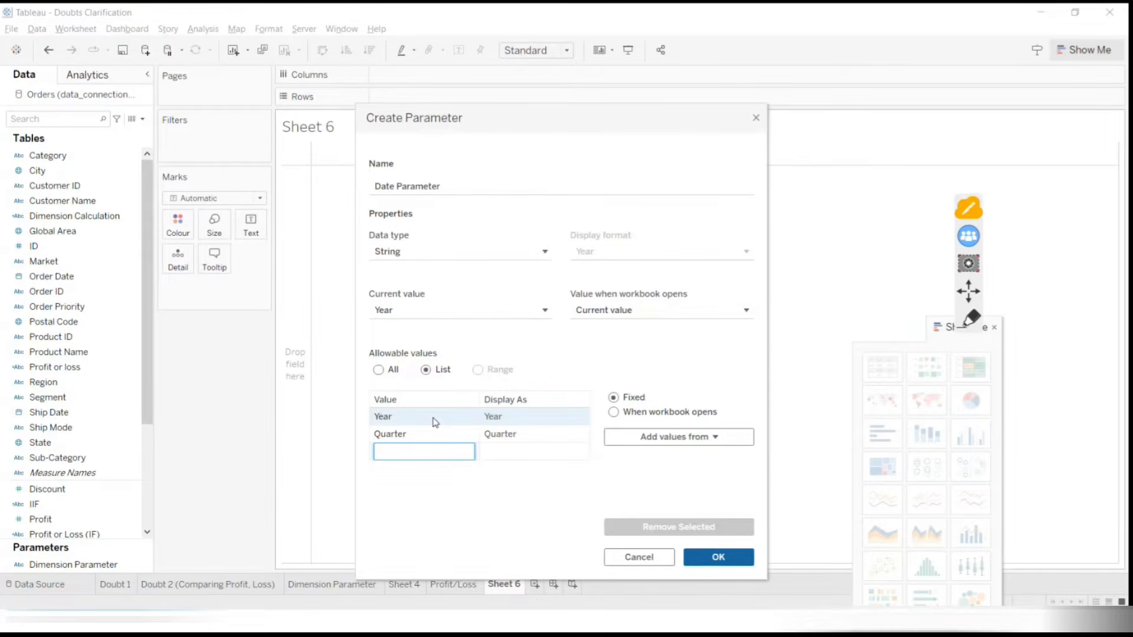
{"action": "type", "text": "Month"}
{"action": "key", "text": "Return"}
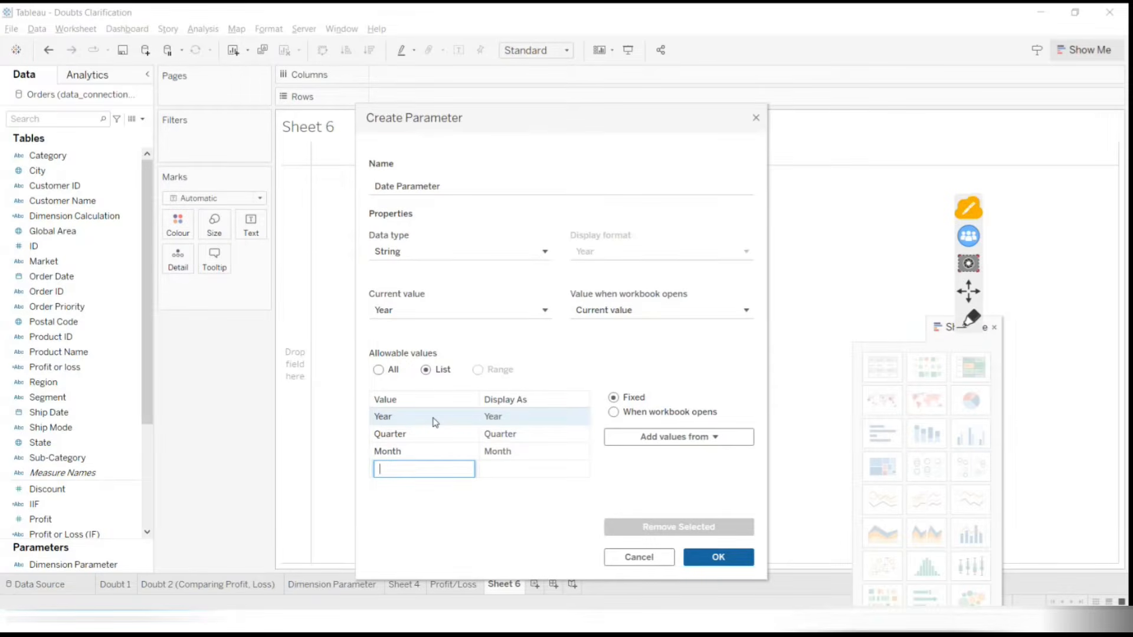
Add Week and Day to the list of allowable values and save the parameter
{"action": "type", "text": "Week"}
{"action": "key", "text": "Return"}
{"action": "key", "text": "Return"}
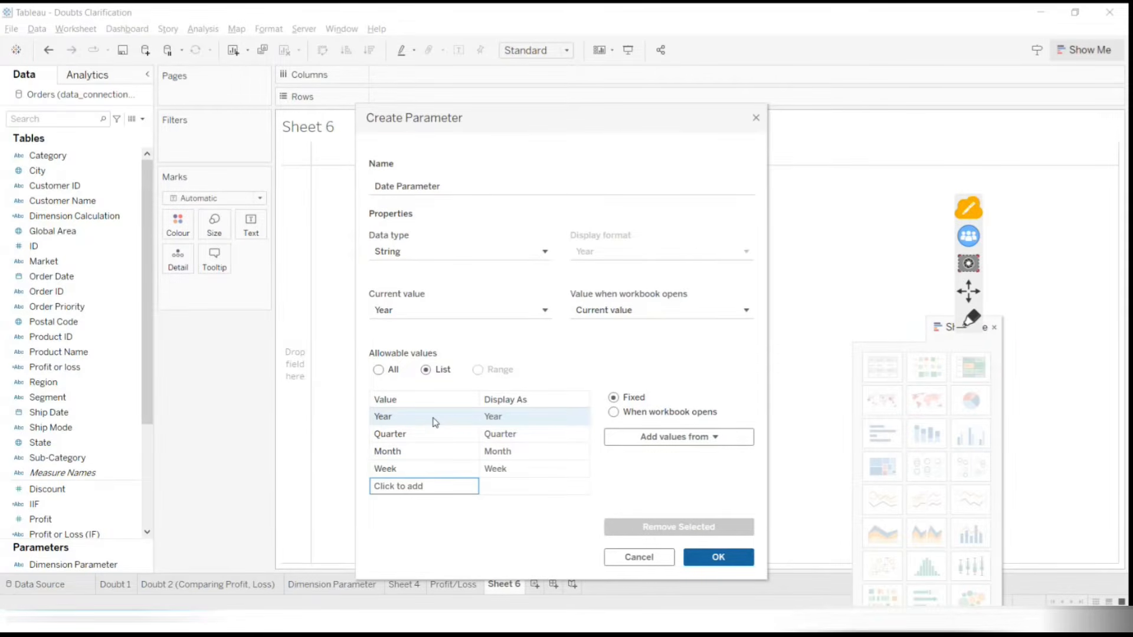
{"action": "left_click", "coordinate": [419, 486]}
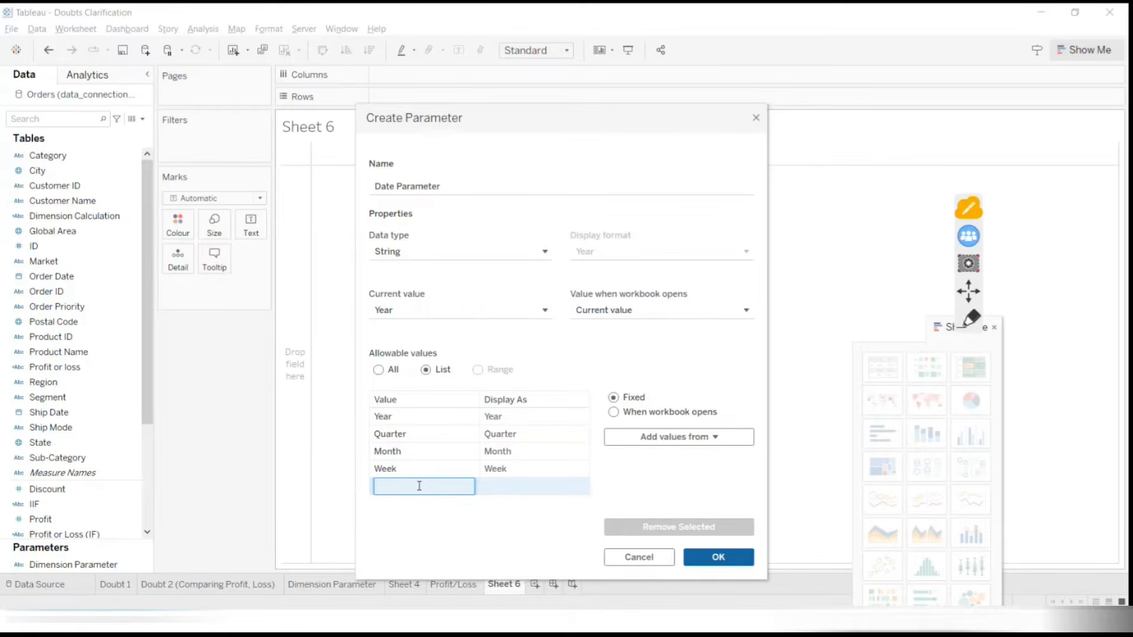
{"action": "type", "text": "Day"}
{"action": "key", "text": "Return"}
{"action": "left_click", "coordinate": [719, 557]}
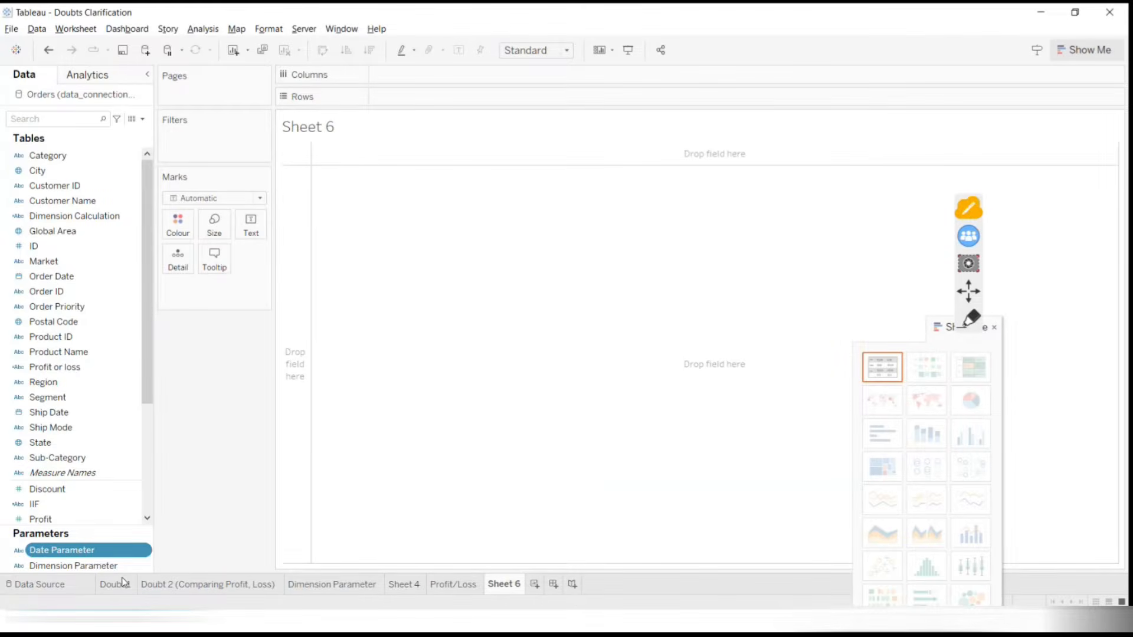
Start a new calculated field and name it Date Calculation
{"action": "left_click", "coordinate": [143, 118]}
{"action": "left_click", "coordinate": [83, 129]}
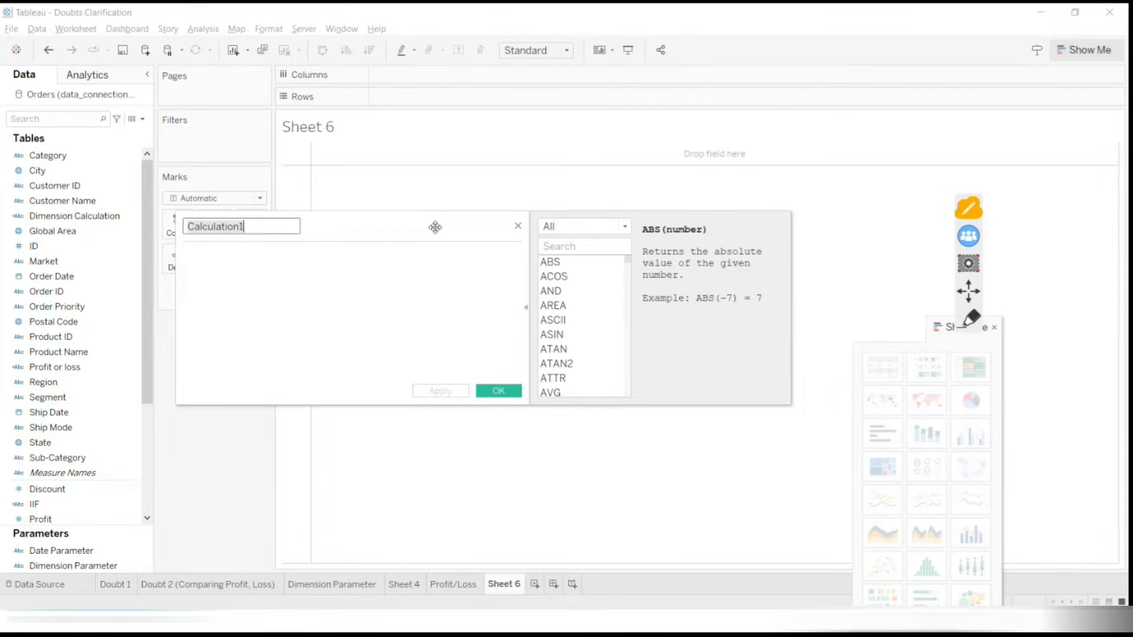
{"action": "type", "text": "Ne"}
{"action": "key", "text": "BackSpace"}
{"action": "key", "text": "BackSpace"}
{"action": "type", "text": "Cal"}
{"action": "key", "text": "BackSpace"}
{"action": "key", "text": "BackSpace"}
{"action": "key", "text": "BackSpace"}
{"action": "type", "text": "Date Calculat"}
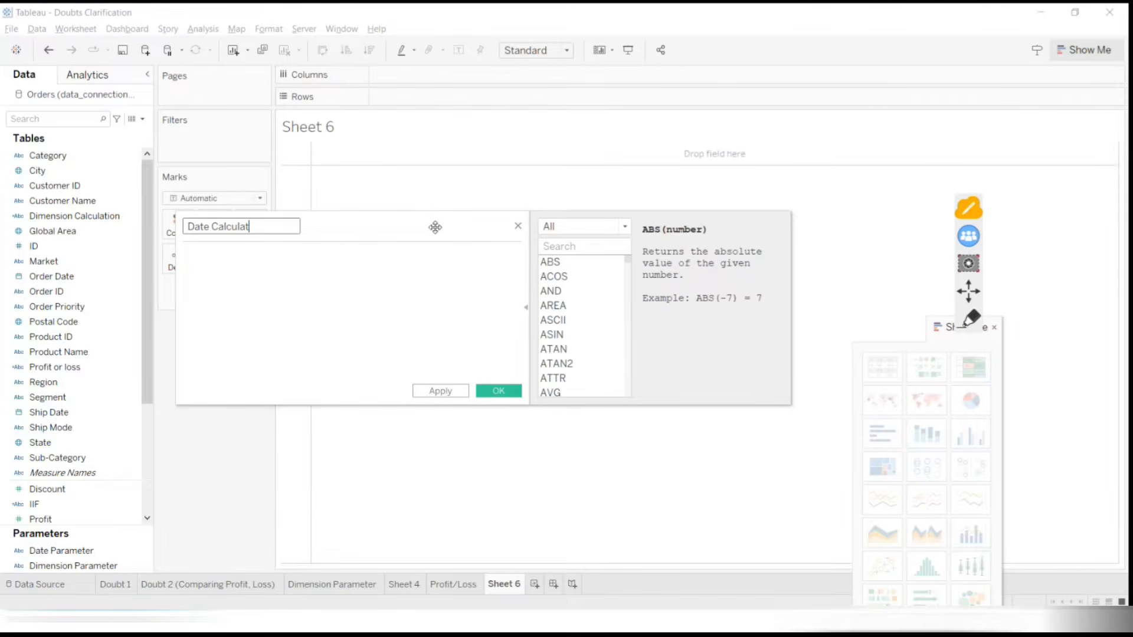
{"action": "type", "text": "ion"}
Begin the formula with CASE [Date Parameter] on its first line
{"action": "key", "text": "Tab"}
{"action": "type", "text": "ca"}
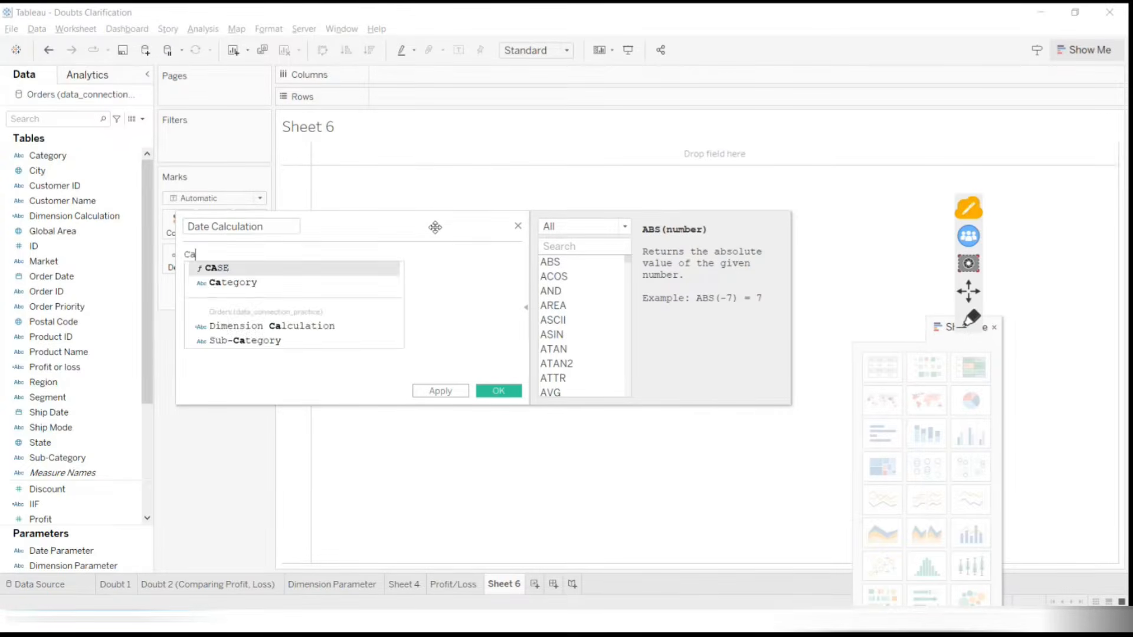
{"action": "key", "text": "Return"}
{"action": "type", "text": "Dat"}
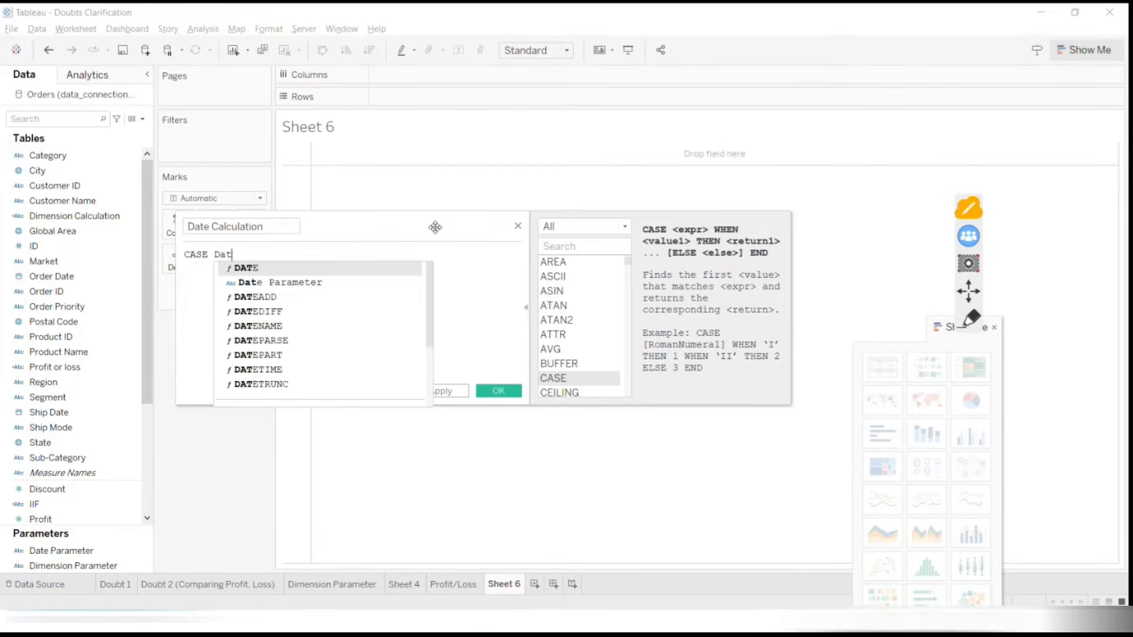
{"action": "key", "text": "Down"}
{"action": "key", "text": "Return"}
{"action": "key", "text": "Return"}
Add the condition WHEN "Year" then on the second line of the formula
{"action": "type", "text": "wh"}
{"action": "key", "text": "Return"}
{"action": "type", "text": "\"Yeat"}
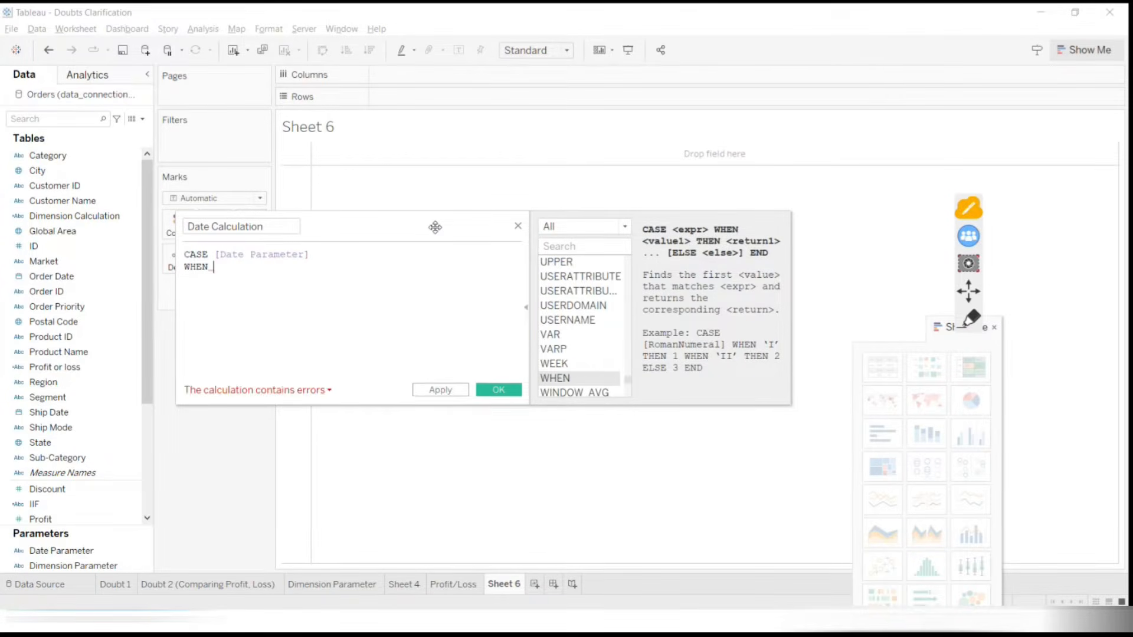
{"action": "key", "text": "BackSpace"}
{"action": "type", "text": "r"}
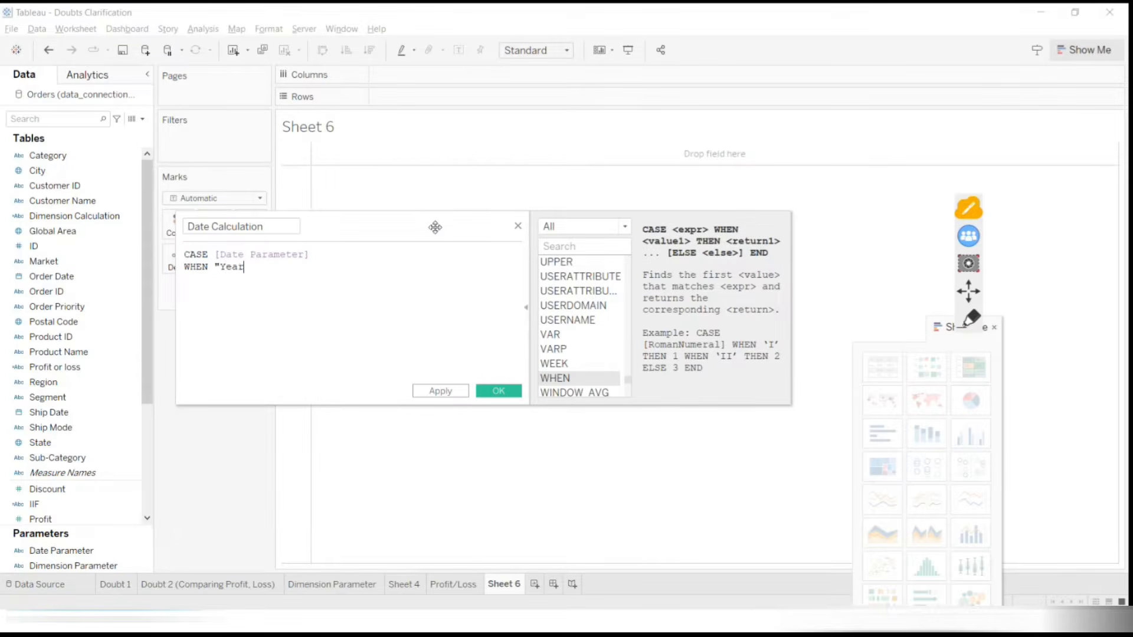
{"action": "type", "text": "\" then "}
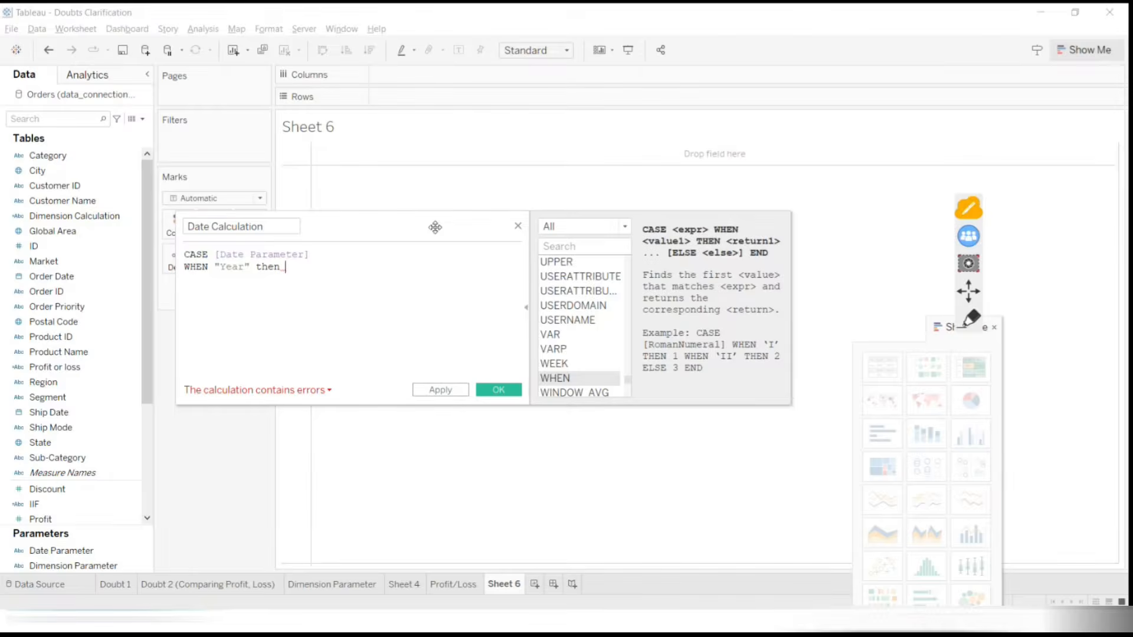
Make the Year condition return YEAR([Order Date]) and close the CASE statement with END
{"action": "type", "text": "yes"}
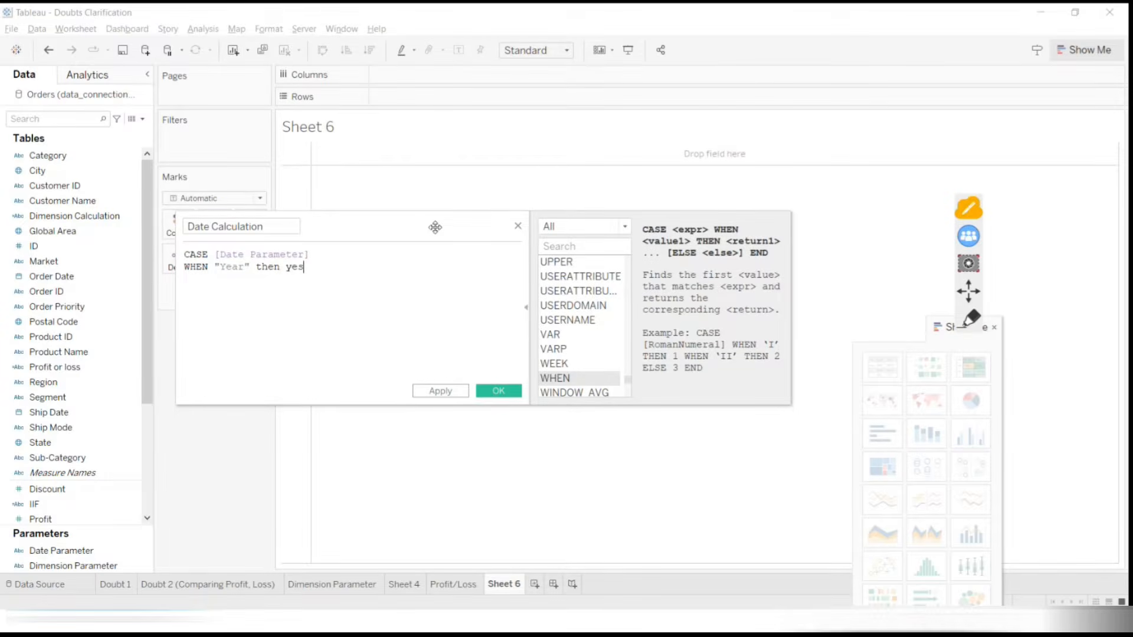
{"action": "key", "text": "BackSpace"}
{"action": "type", "text": "ar"}
{"action": "key", "text": "Return"}
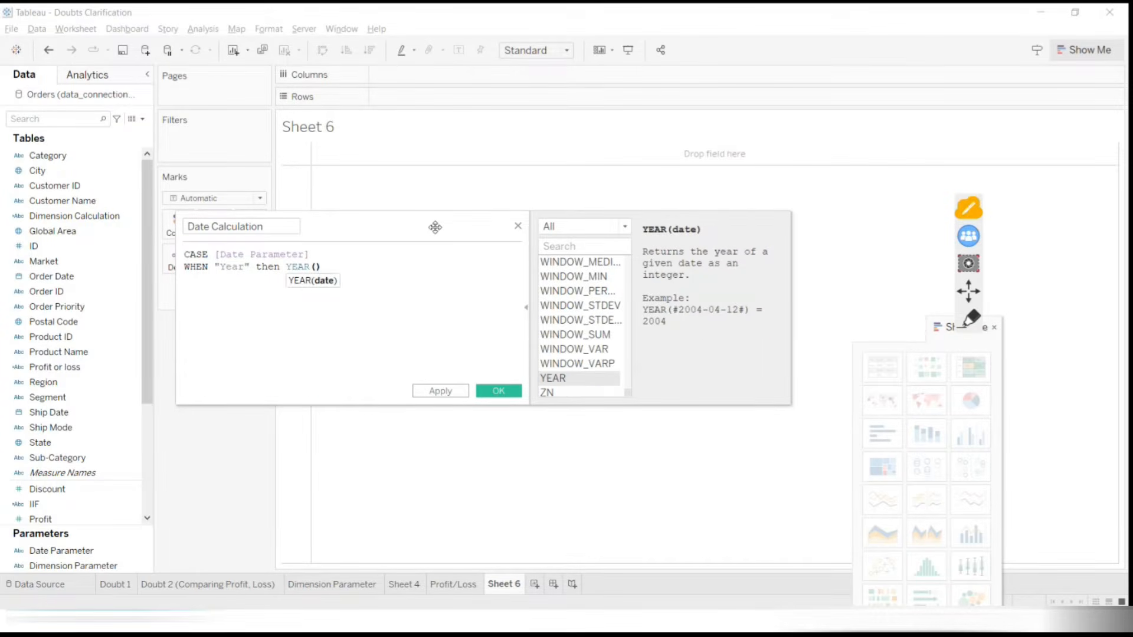
{"action": "type", "text": "ord"}
{"action": "key", "text": "Return"}
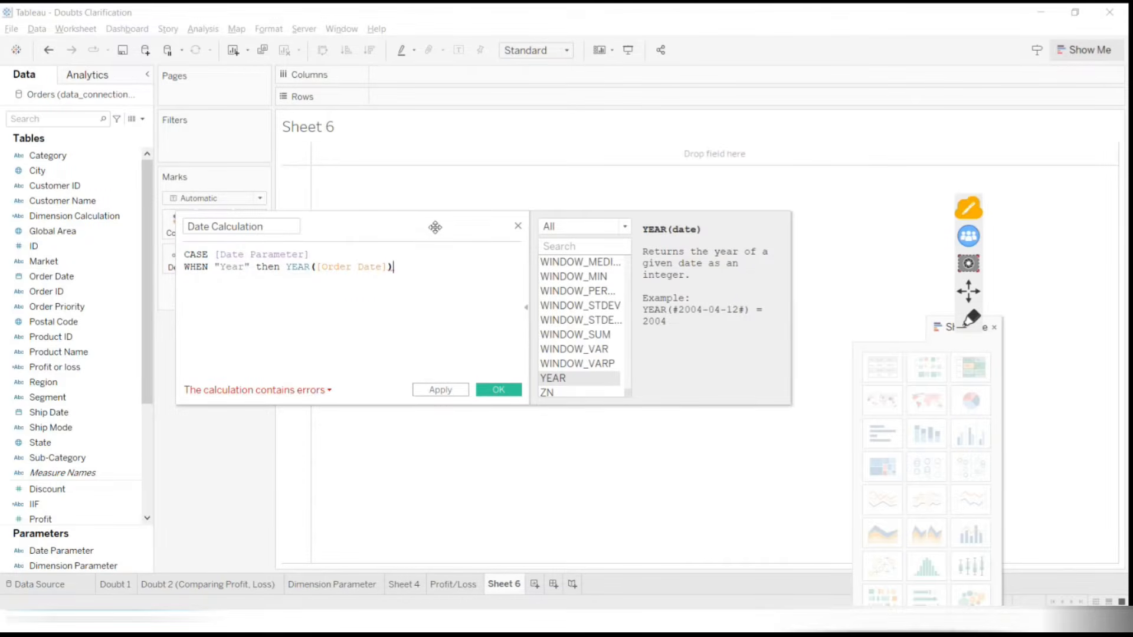
{"action": "key", "text": "Return"}
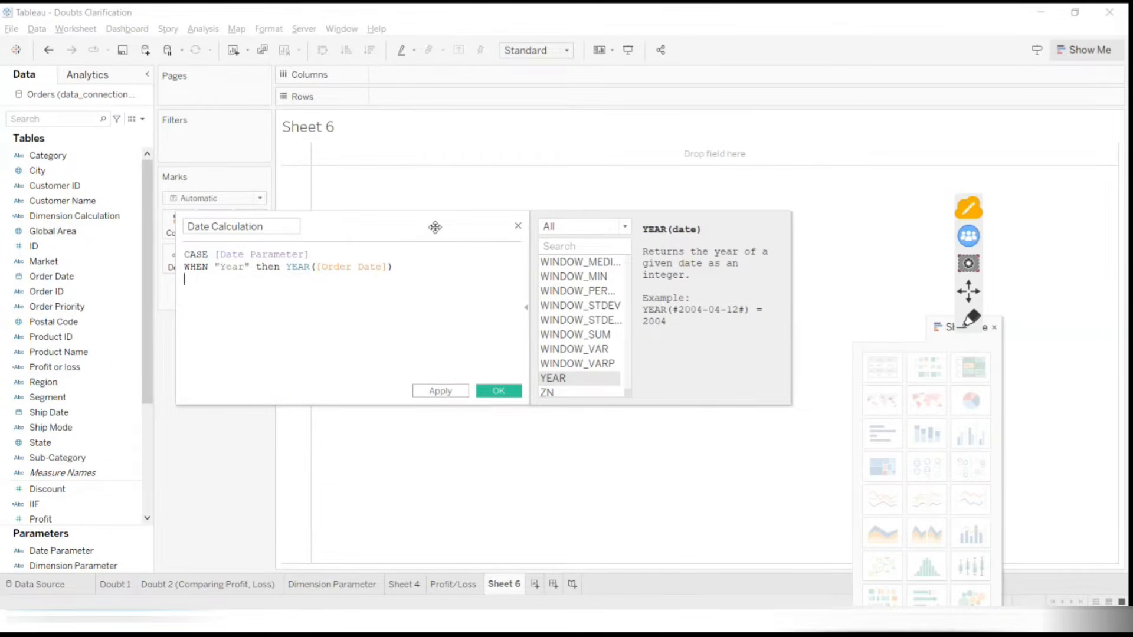
{"action": "type", "text": "END"}
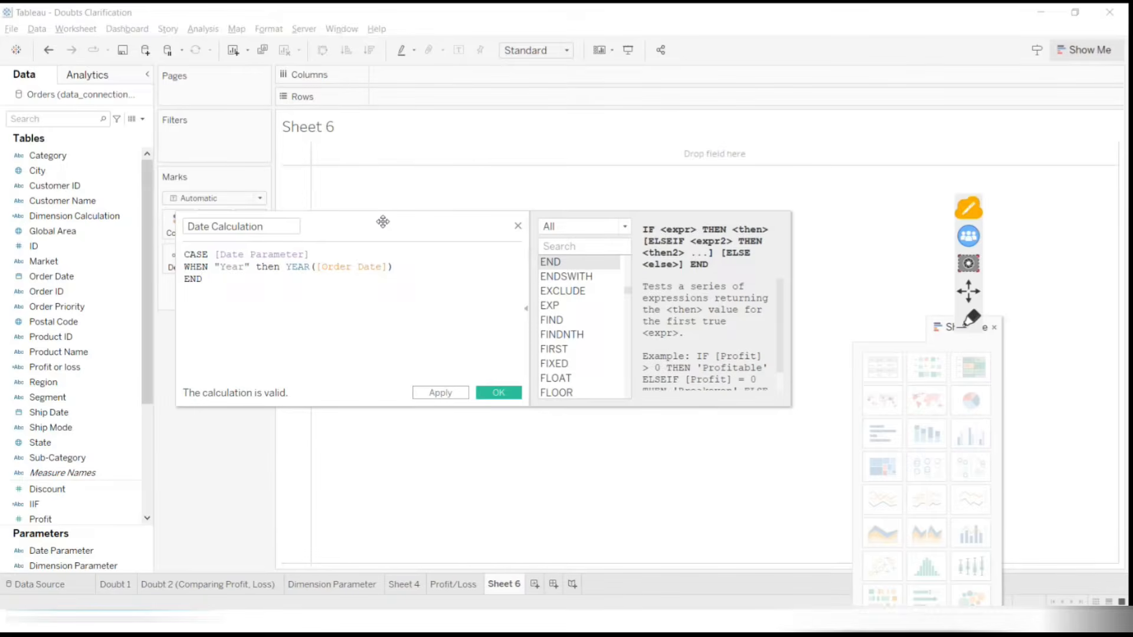
Select the YEAR([Order Date]) expression in the formula to point out what the condition returns
{"action": "left_click", "coordinate": [291, 267]}
{"action": "left_click_drag", "start_coordinate": [314, 268], "coordinate": [388, 267]}
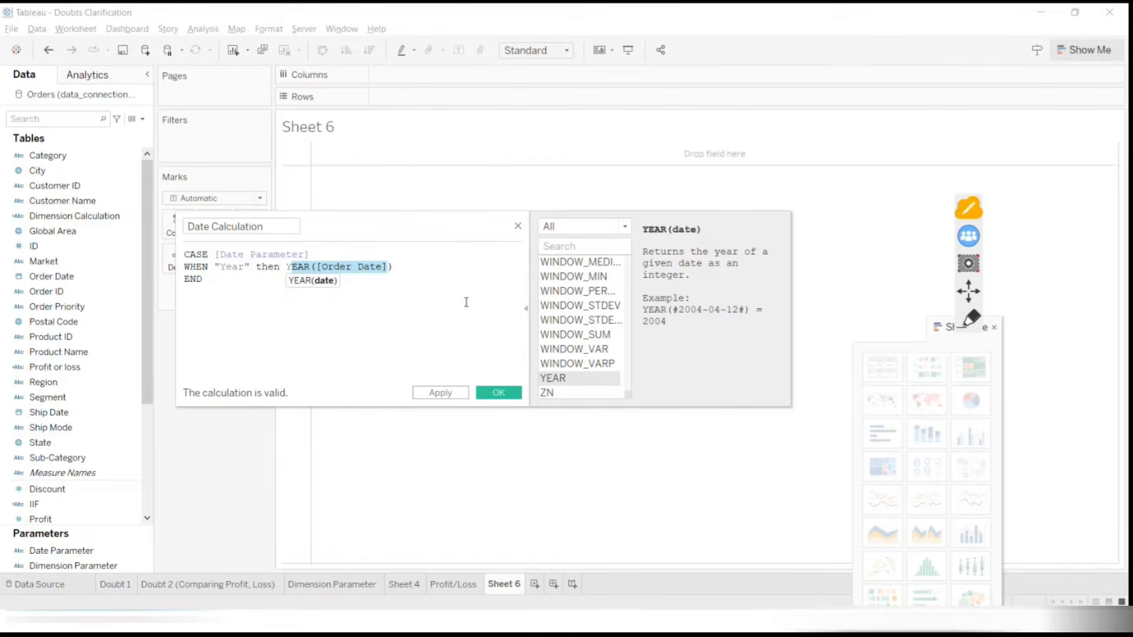
{"action": "left_click", "coordinate": [287, 268]}
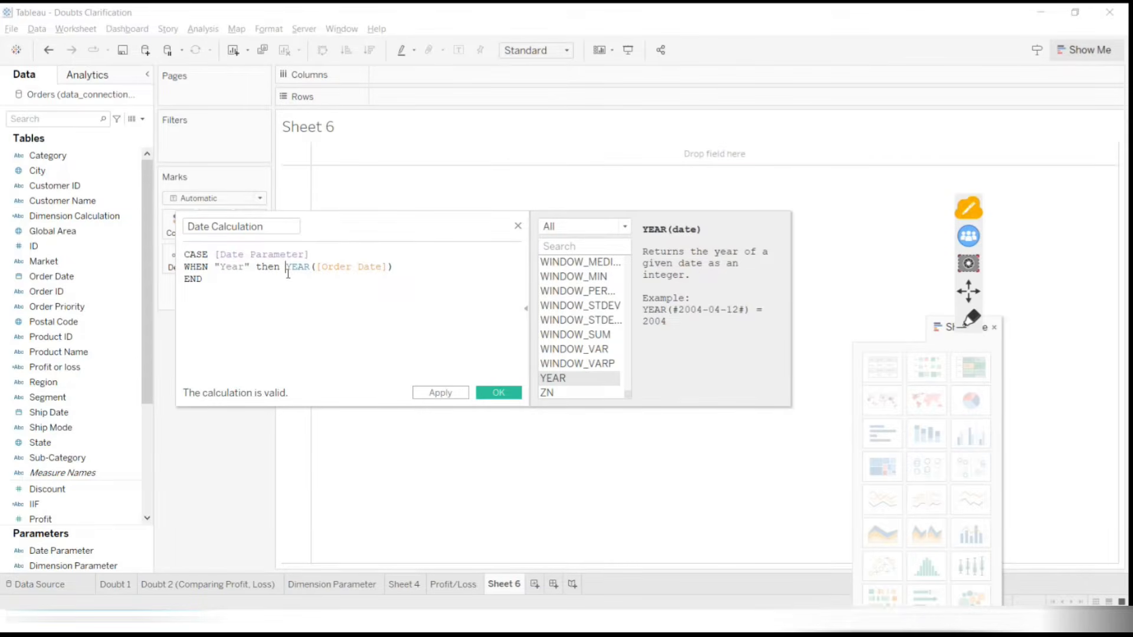
{"action": "left_click_drag", "start_coordinate": [290, 268], "coordinate": [400, 264]}
{"action": "left_click", "coordinate": [407, 276]}
{"action": "left_click_drag", "start_coordinate": [287, 267], "coordinate": [416, 268]}
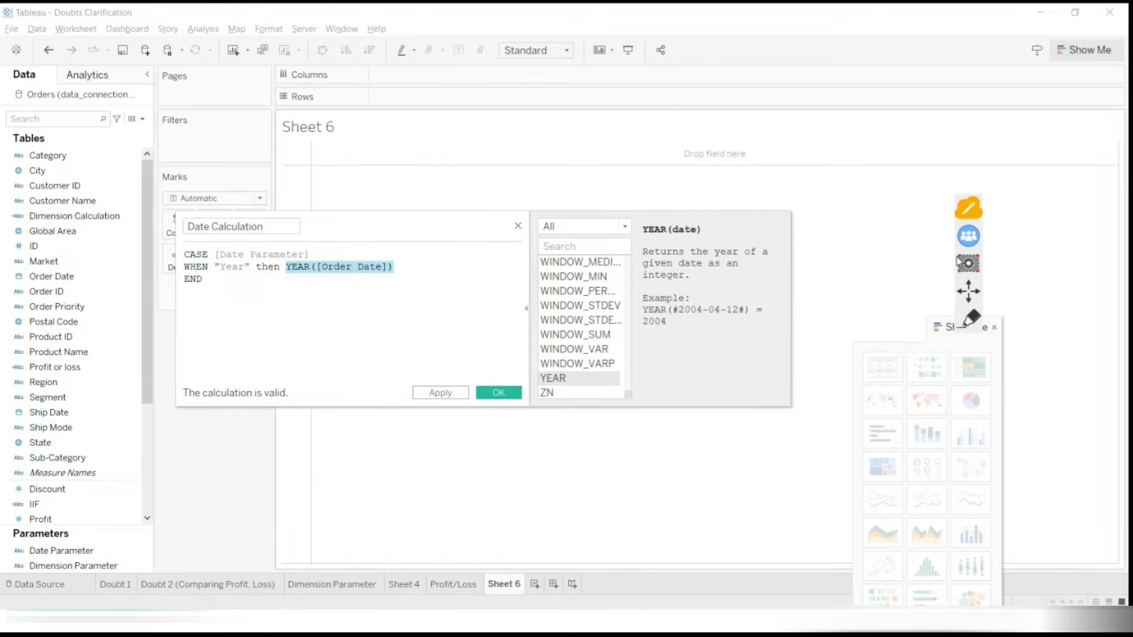
Annotate the formula with the whiteboard pen, writing "date" above the YEAR expression, circling [Date Parameter] and labelling it "String"
{"action": "left_click", "coordinate": [968, 319]}
{"action": "left_click_drag", "start_coordinate": [399, 222], "coordinate": [407, 252]}
{"action": "mouse_move", "coordinate": [430, 219]}
{"action": "left_mouse_down"}
{"action": "mouse_move", "coordinate": [415, 234]}
{"action": "mouse_move", "coordinate": [450, 232]}
{"action": "mouse_move", "coordinate": [472, 201]}
{"action": "mouse_move", "coordinate": [500, 203]}
{"action": "left_mouse_up"}
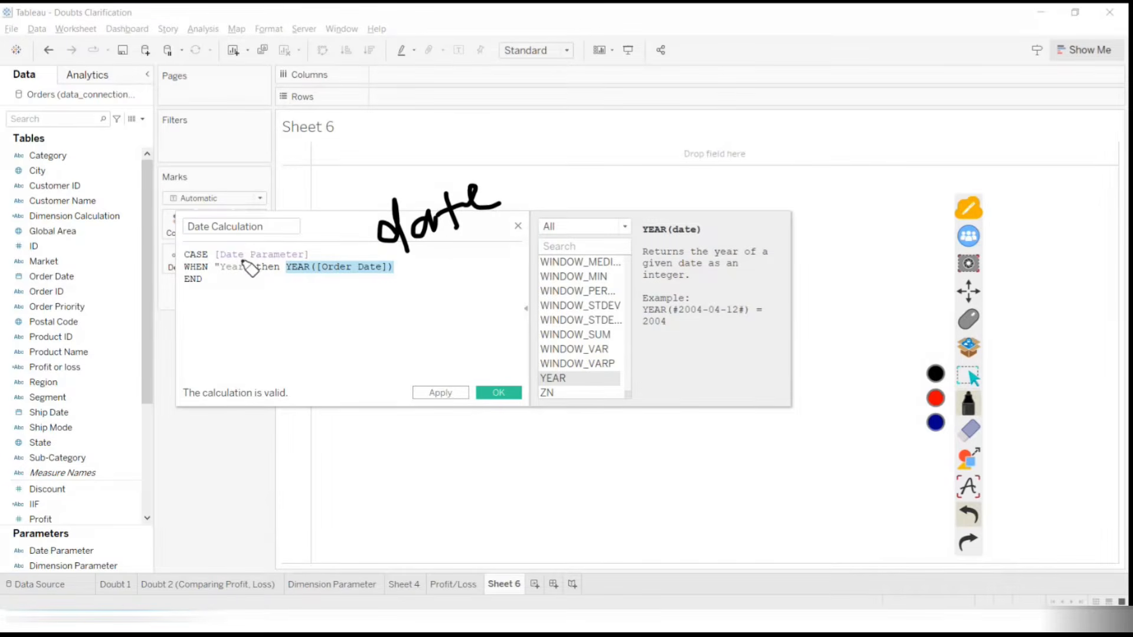
{"action": "mouse_move", "coordinate": [298, 240]}
{"action": "left_mouse_down"}
{"action": "mouse_move", "coordinate": [265, 227]}
{"action": "mouse_move", "coordinate": [215, 251]}
{"action": "mouse_move", "coordinate": [224, 263]}
{"action": "mouse_move", "coordinate": [303, 263]}
{"action": "mouse_move", "coordinate": [289, 229]}
{"action": "left_mouse_up"}
{"action": "mouse_move", "coordinate": [255, 156]}
{"action": "left_mouse_down"}
{"action": "mouse_move", "coordinate": [224, 197]}
{"action": "mouse_move", "coordinate": [288, 190]}
{"action": "mouse_move", "coordinate": [301, 151]}
{"action": "mouse_move", "coordinate": [393, 105]}
{"action": "left_mouse_up"}
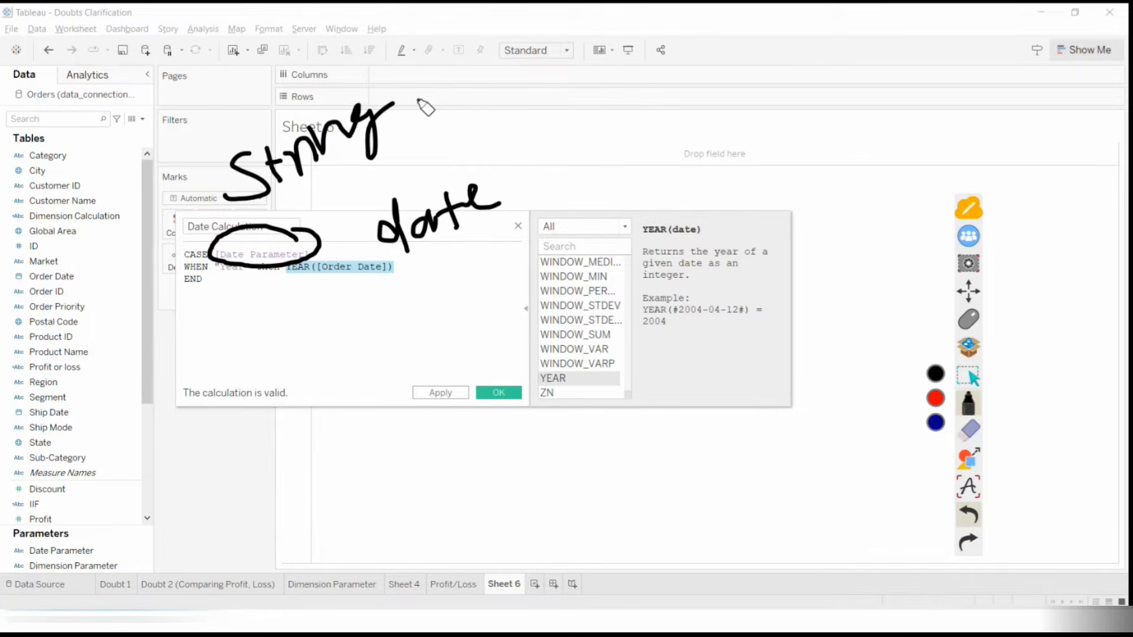
Draw an arrow from the handwritten "date" to "String" and circle the word "date" with the whiteboard pen
{"action": "mouse_move", "coordinate": [485, 170]}
{"action": "left_mouse_down"}
{"action": "mouse_move", "coordinate": [396, 266]}
{"action": "mouse_move", "coordinate": [420, 174]}
{"action": "mouse_move", "coordinate": [268, 52]}
{"action": "mouse_move", "coordinate": [258, 128]}
{"action": "left_mouse_up"}
{"action": "mouse_move", "coordinate": [230, 101]}
{"action": "left_mouse_down"}
{"action": "mouse_move", "coordinate": [248, 118]}
{"action": "mouse_move", "coordinate": [288, 96]}
{"action": "left_mouse_up"}
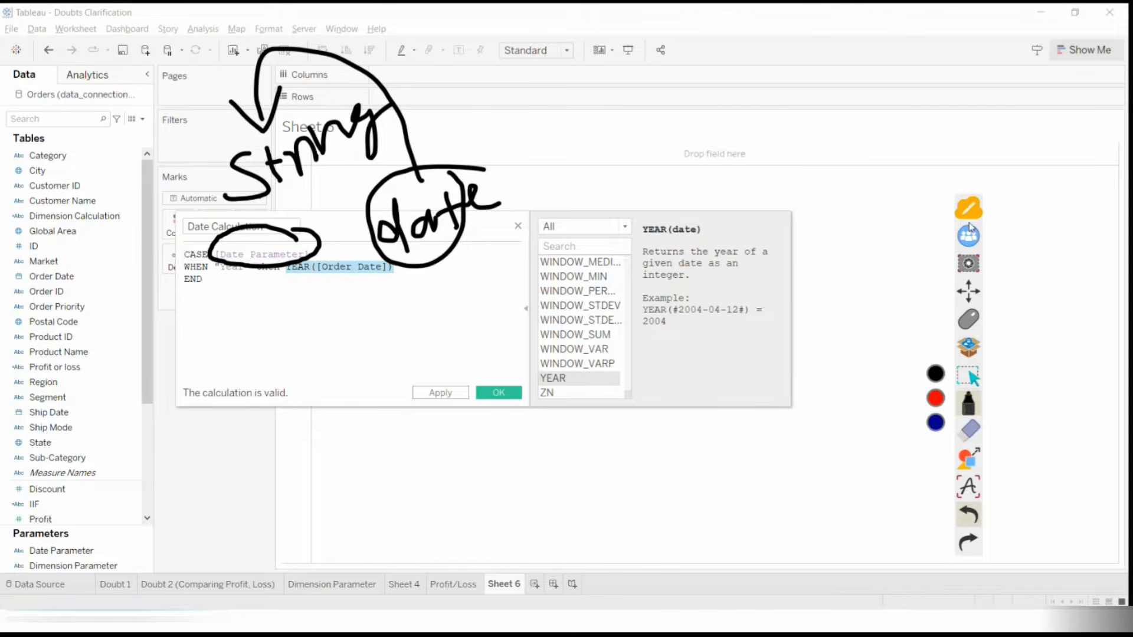
{"action": "mouse_move", "coordinate": [488, 214]}
{"action": "left_mouse_down"}
{"action": "mouse_move", "coordinate": [502, 183]}
{"action": "mouse_move", "coordinate": [380, 190]}
{"action": "mouse_move", "coordinate": [499, 245]}
{"action": "mouse_move", "coordinate": [472, 165]}
{"action": "left_mouse_up"}
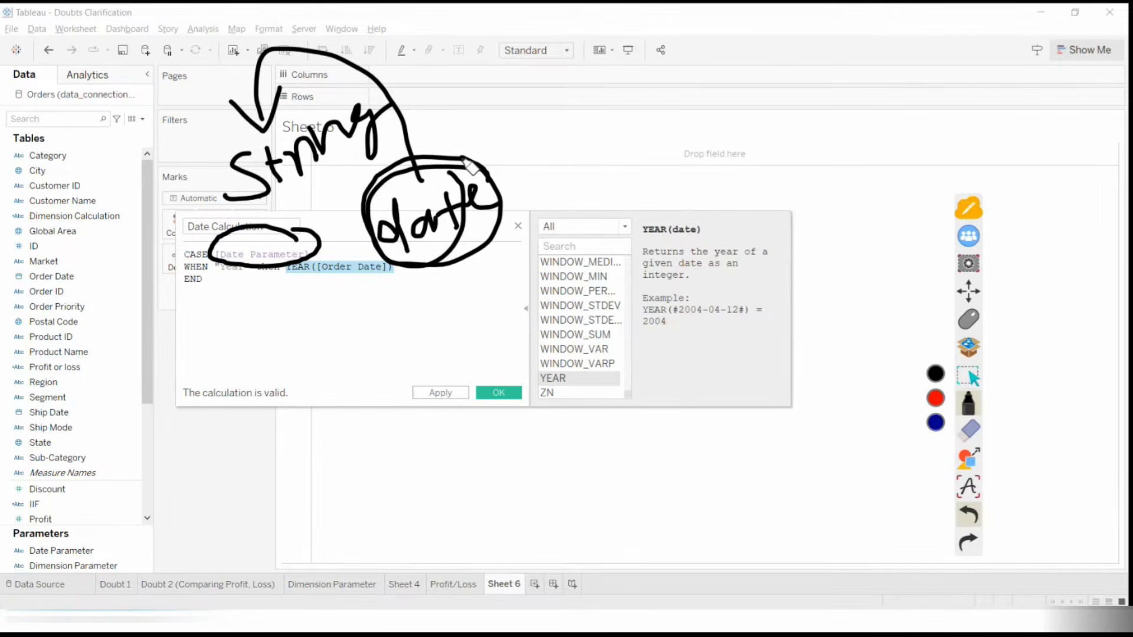
Handwrite "Str( )" above the calculation editor to illustrate the conversion function, and clear all whiteboard annotations
{"action": "left_click_drag", "start_coordinate": [636, 116], "coordinate": [618, 167]}
{"action": "left_click_drag", "start_coordinate": [673, 112], "coordinate": [673, 159]}
{"action": "mouse_move", "coordinate": [655, 137]}
{"action": "left_mouse_down"}
{"action": "mouse_move", "coordinate": [695, 132]}
{"action": "mouse_move", "coordinate": [732, 103]}
{"action": "left_mouse_up"}
{"action": "left_click_drag", "start_coordinate": [807, 66], "coordinate": [789, 190]}
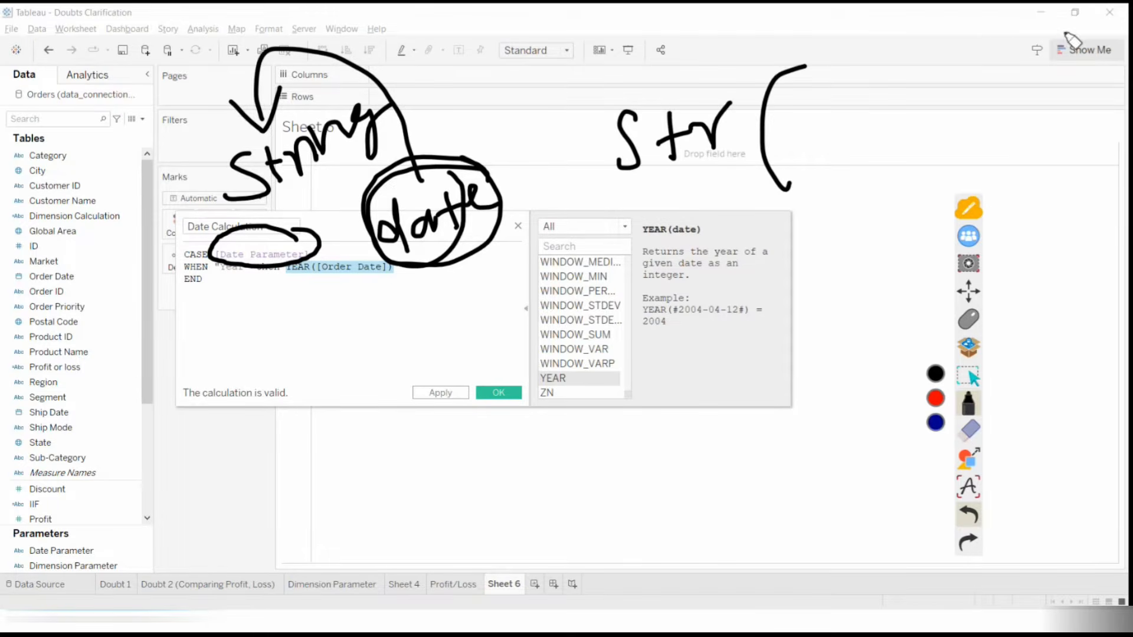
{"action": "left_click_drag", "start_coordinate": [948, 41], "coordinate": [1087, 195]}
{"action": "left_click_drag", "start_coordinate": [817, 174], "coordinate": [1099, 126]}
{"action": "left_click", "coordinate": [968, 437]}
{"action": "left_click", "coordinate": [937, 451]}
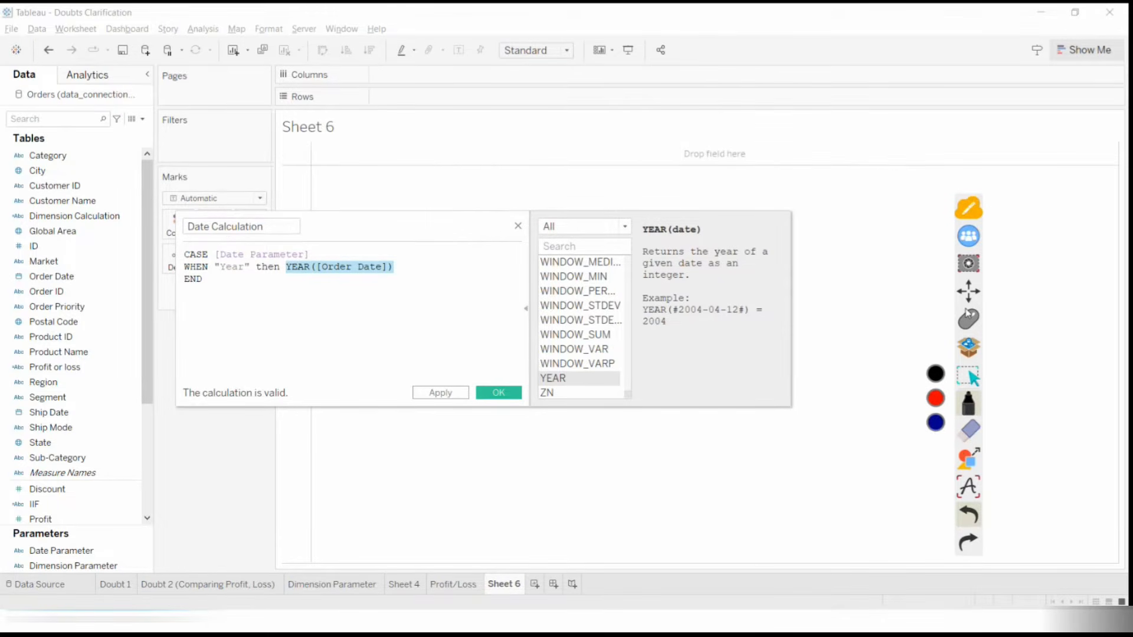
Convert the Year condition's result to a string so that it reads STR(YEAR([Order Date]))
{"action": "left_click", "coordinate": [288, 266]}
{"action": "type", "text": "STR"}
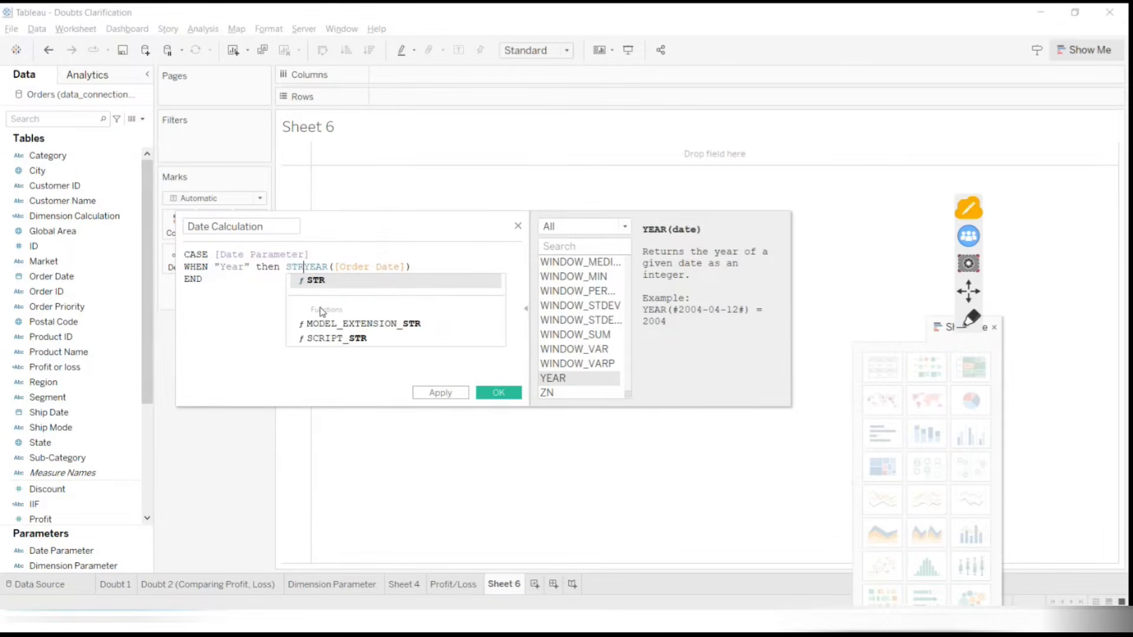
{"action": "key", "text": "Return"}
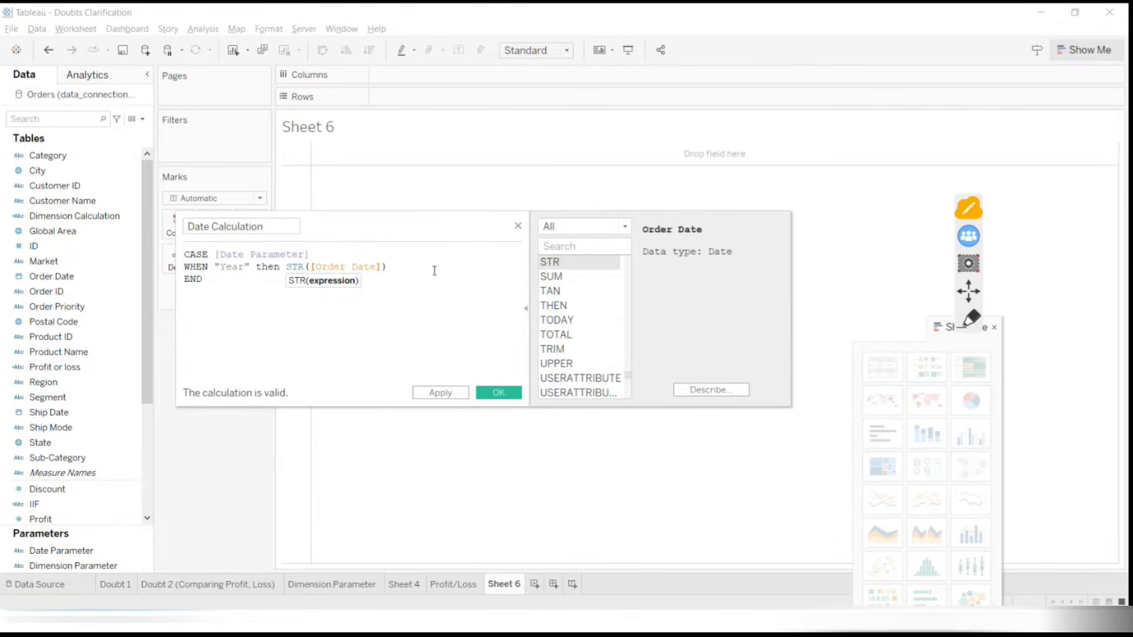
{"action": "left_click", "coordinate": [436, 267]}
{"action": "type", "text": ")"}
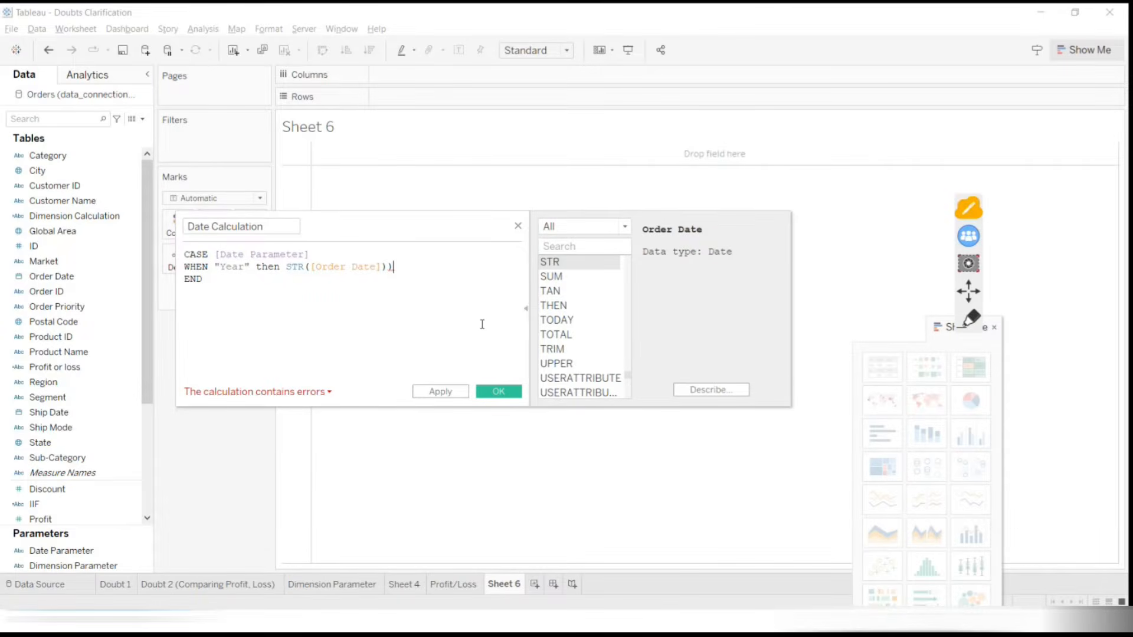
{"action": "key", "text": "BackSpace"}
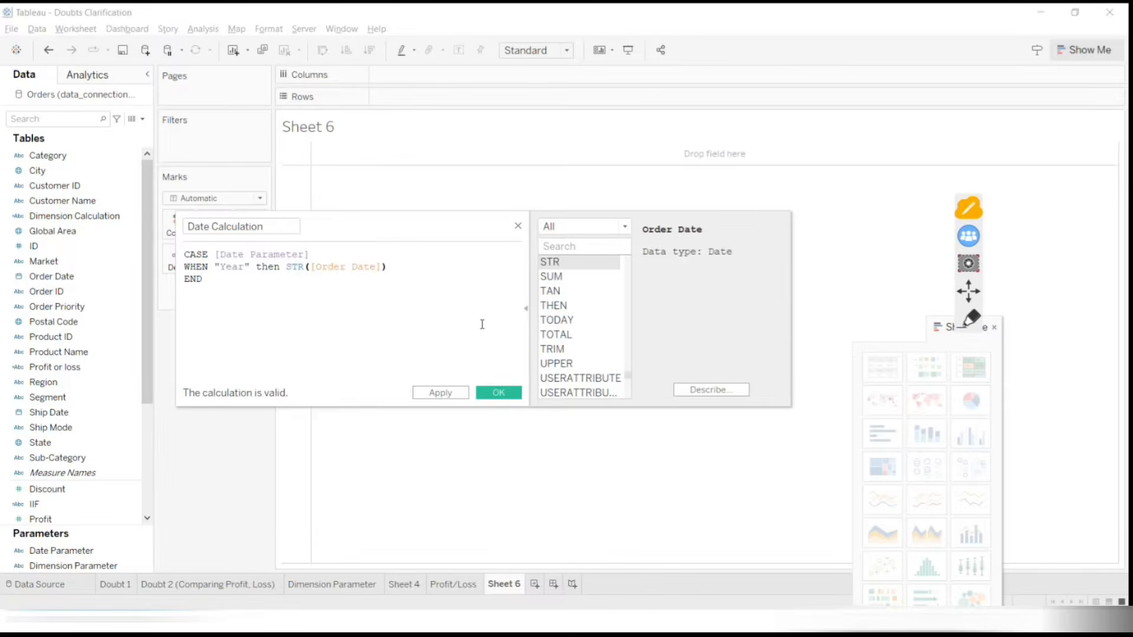
{"action": "left_click", "coordinate": [309, 267]}
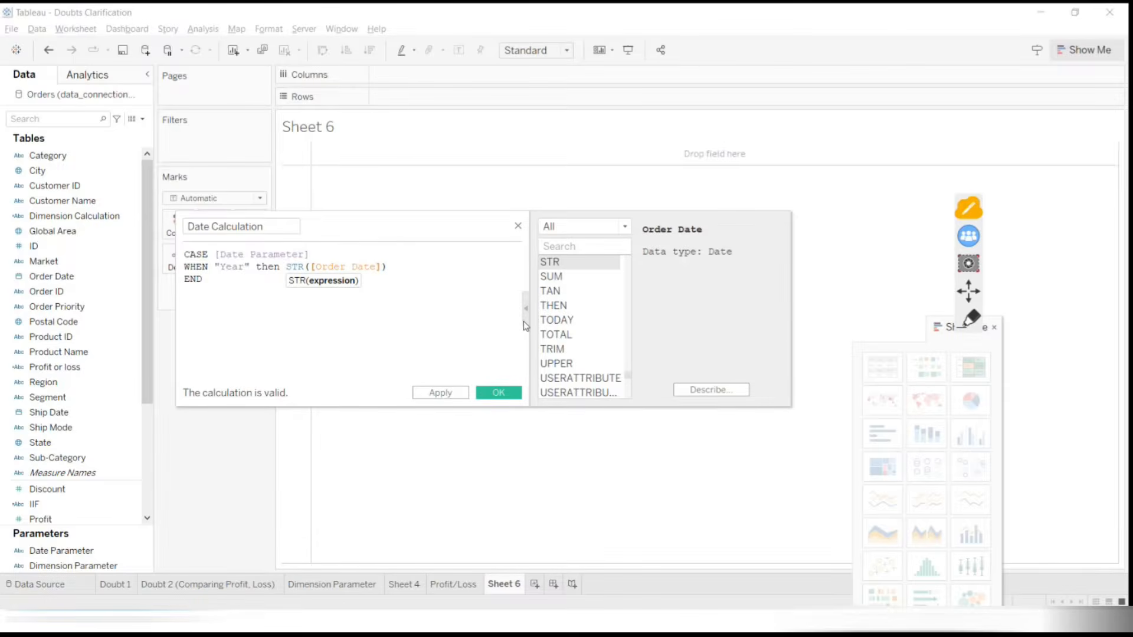
{"action": "type", "text": "YEAR"}
{"action": "key", "text": "Return"}
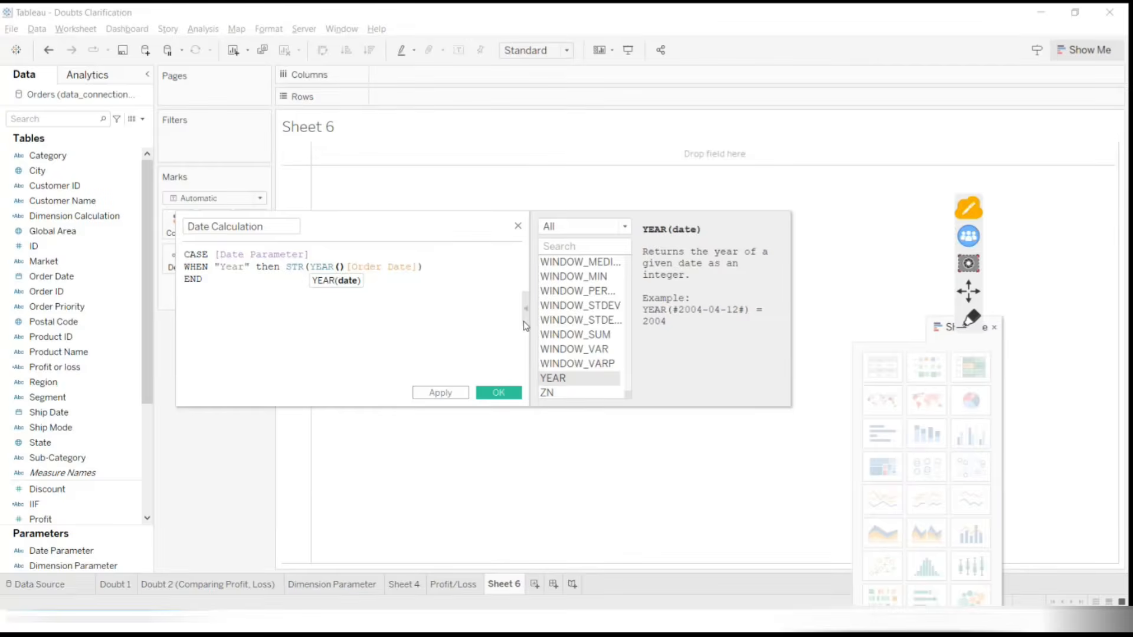
{"action": "key", "text": "BackSpace"}
{"action": "key", "text": "Delete"}
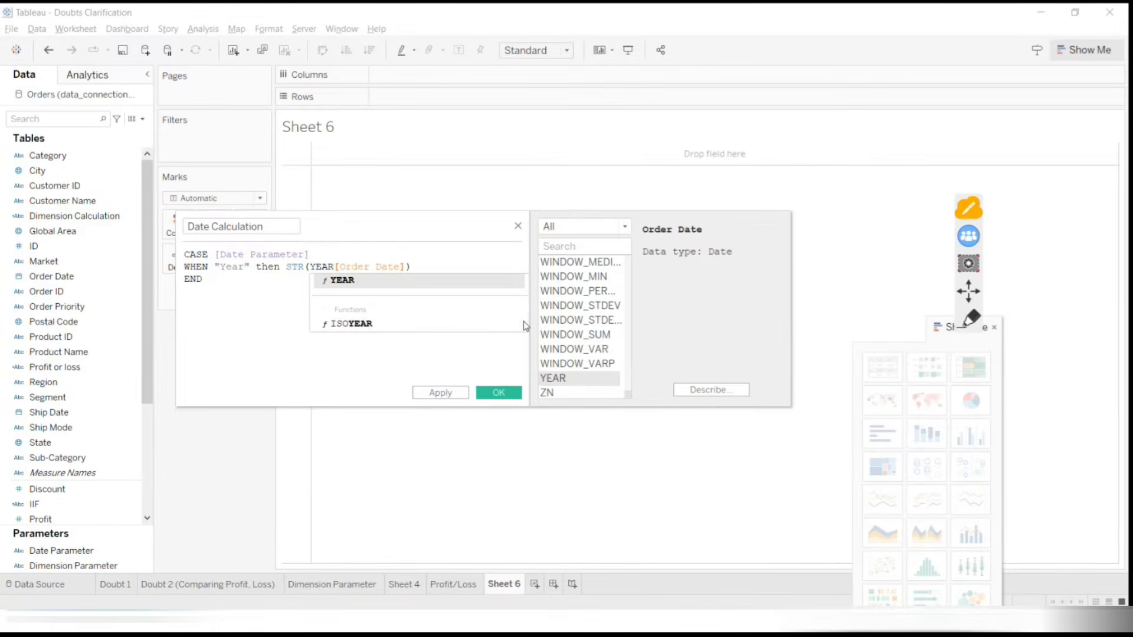
{"action": "type", "text": "()"}
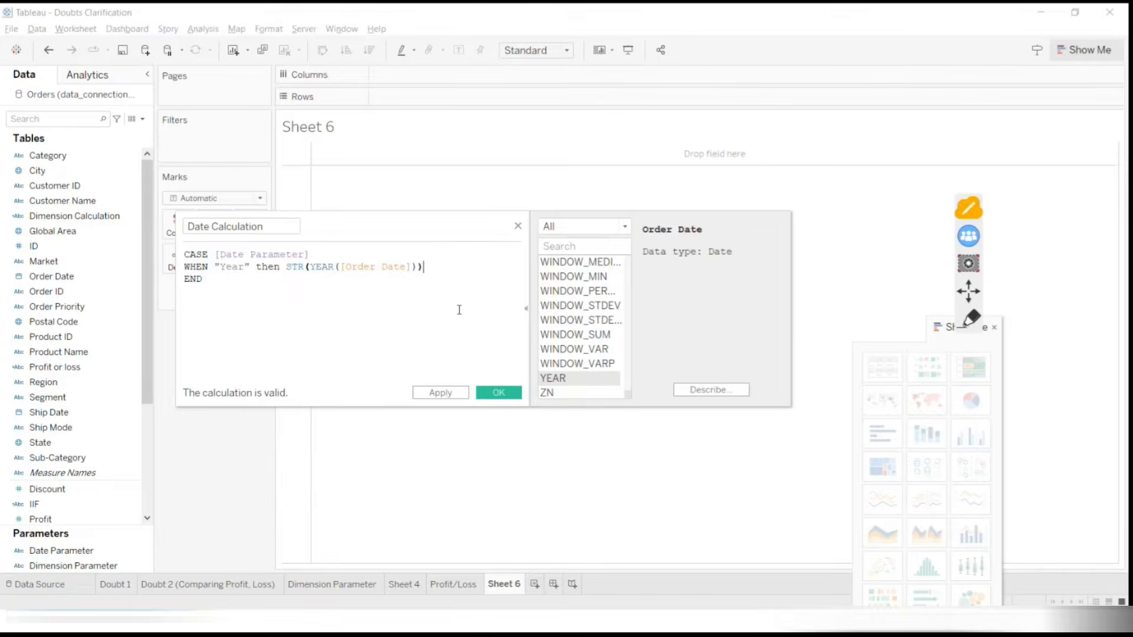
Add the condition WHEN "Quarter" THEN on a new line below the Year condition
{"action": "key", "text": "Return"}
{"action": "type", "text": "Wne"}
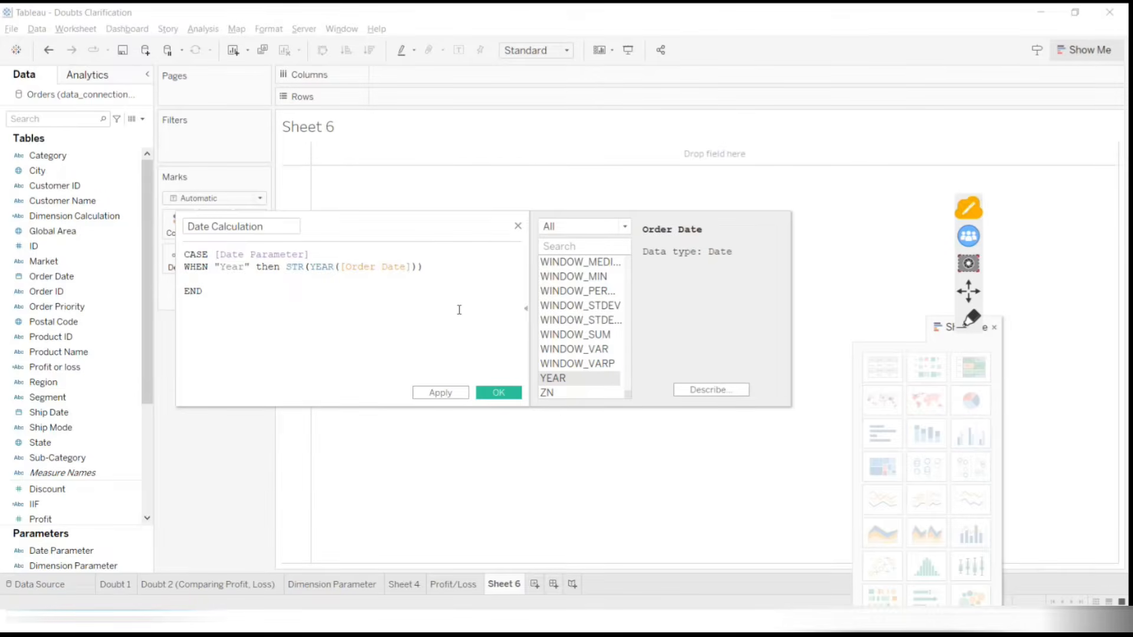
{"action": "key", "text": "BackSpace"}
{"action": "key", "text": "BackSpace"}
{"action": "type", "text": "he"}
{"action": "key", "text": "Return"}
{"action": "type", "text": "\""}
{"action": "type", "text": "Quarter"}
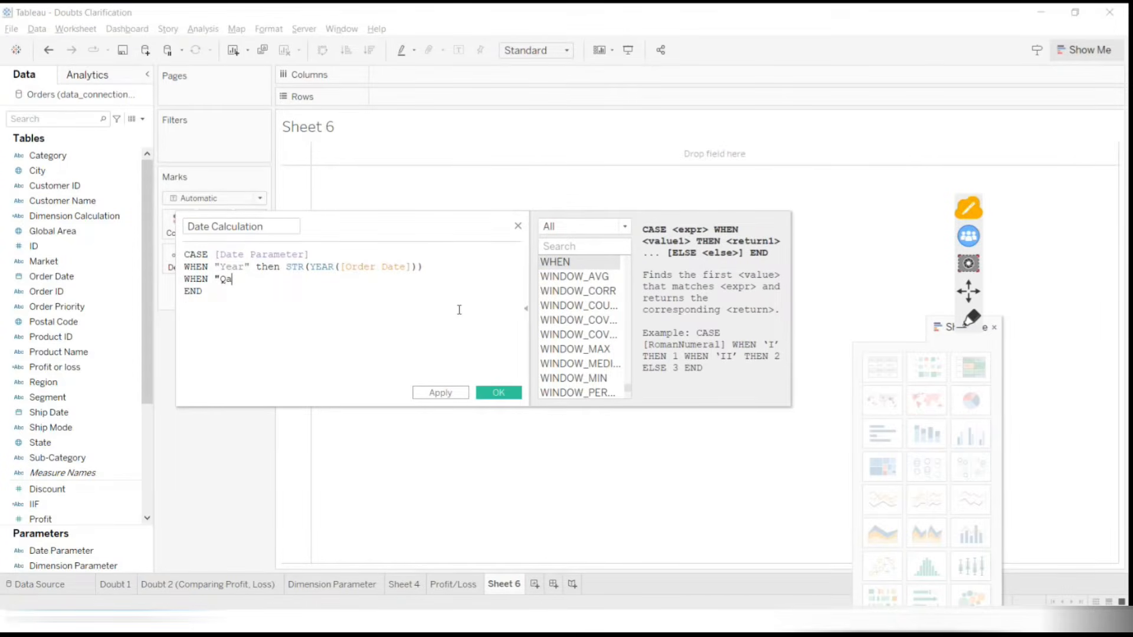
{"action": "type", "text": "\" the"}
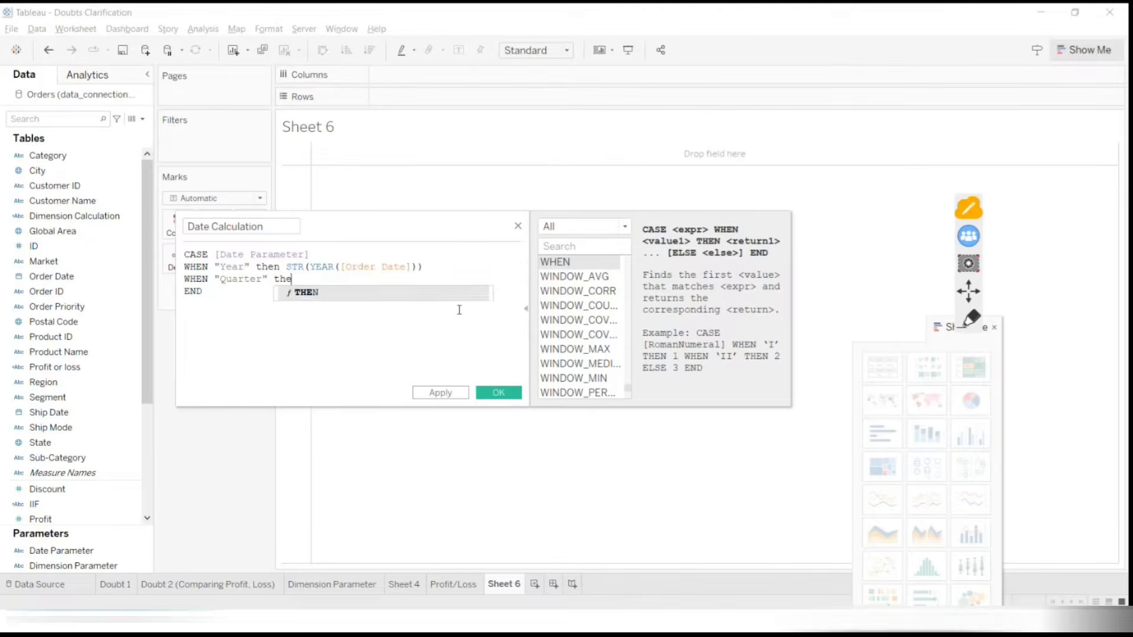
{"action": "key", "text": "Return"}
{"action": "type", "text": "St"}
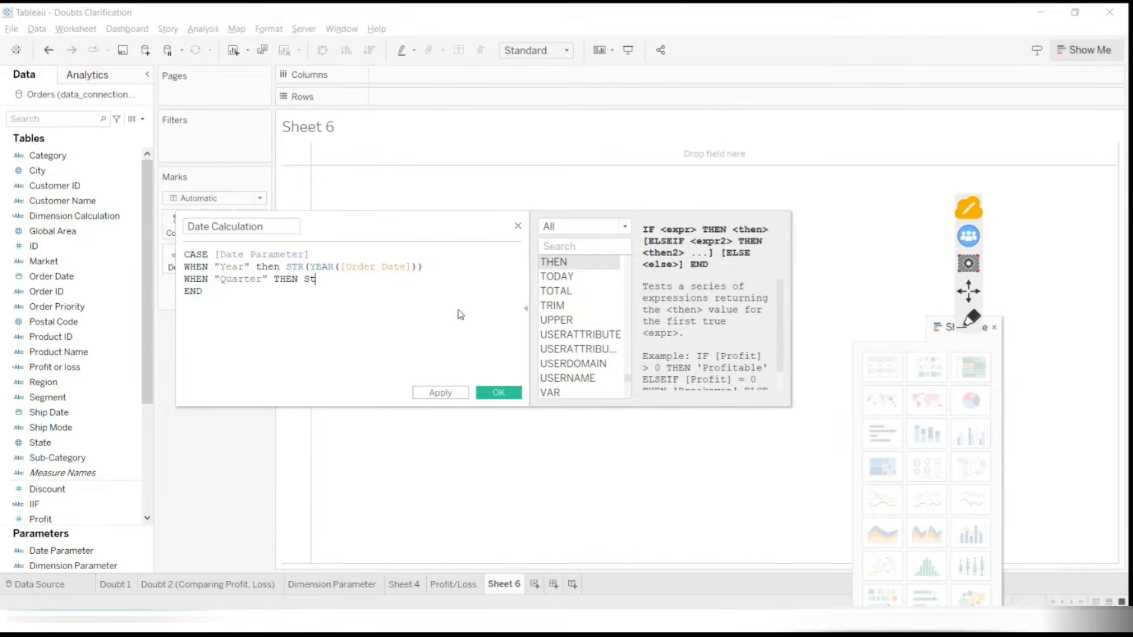
{"action": "key", "text": "Return"}
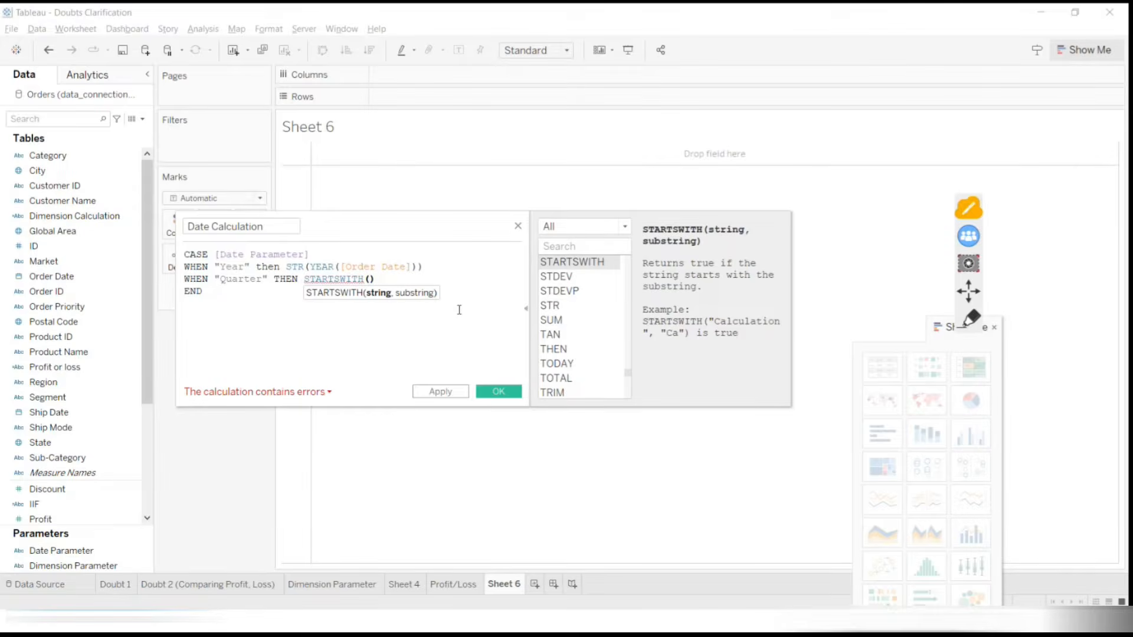
{"action": "key", "text": "BackSpace"}
{"action": "key", "text": "BackSpace"}
{"action": "key", "text": "BackSpace"}
{"action": "key", "text": "BackSpace"}
{"action": "key", "text": "BackSpace"}
{"action": "key", "text": "BackSpace"}
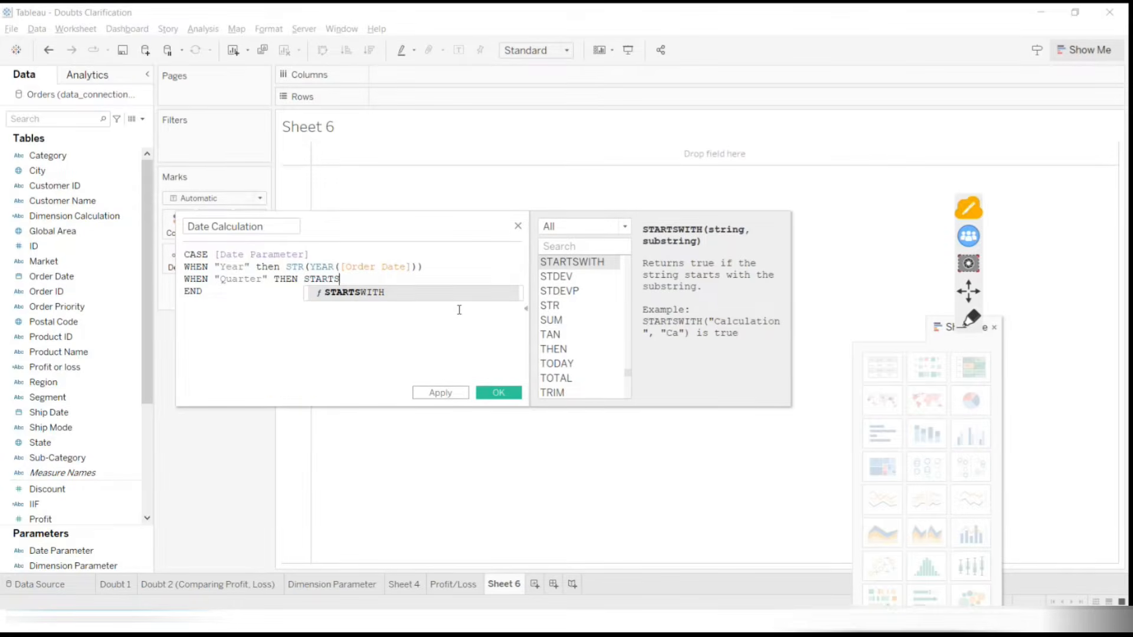
{"action": "key", "text": "BackSpace"}
{"action": "key", "text": "BackSpace"}
{"action": "key", "text": "BackSpace"}
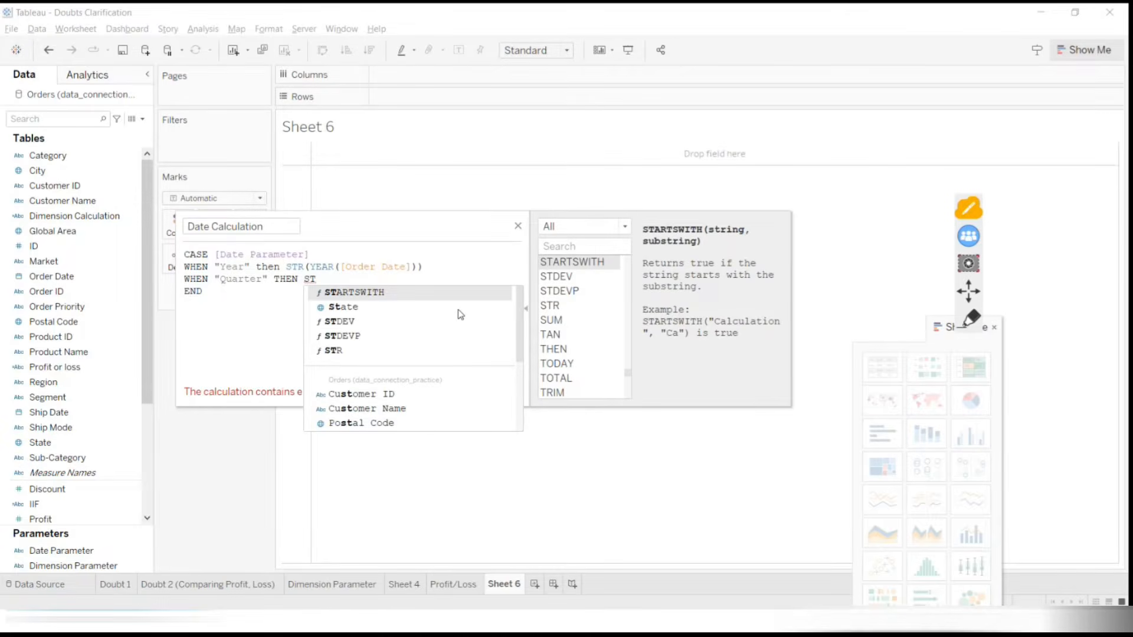
{"action": "type", "text": "r"}
{"action": "key", "text": "Return"}
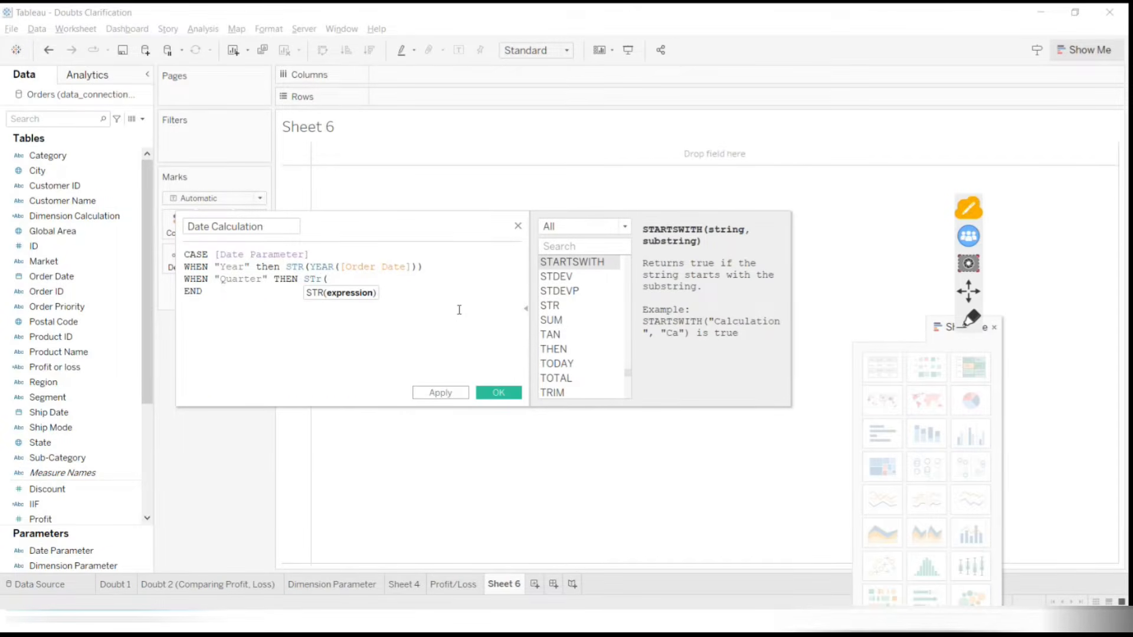
{"action": "key", "text": "BackSpace"}
{"action": "key", "text": "BackSpace"}
{"action": "key", "text": "BackSpace"}
{"action": "key", "text": "BackSpace"}
Enter YEAR([Order Date]) as the result of the Quarter condition
{"action": "type", "text": "YEAR"}
{"action": "key", "text": "Return"}
{"action": "type", "text": "Or"}
{"action": "key", "text": "Return"}
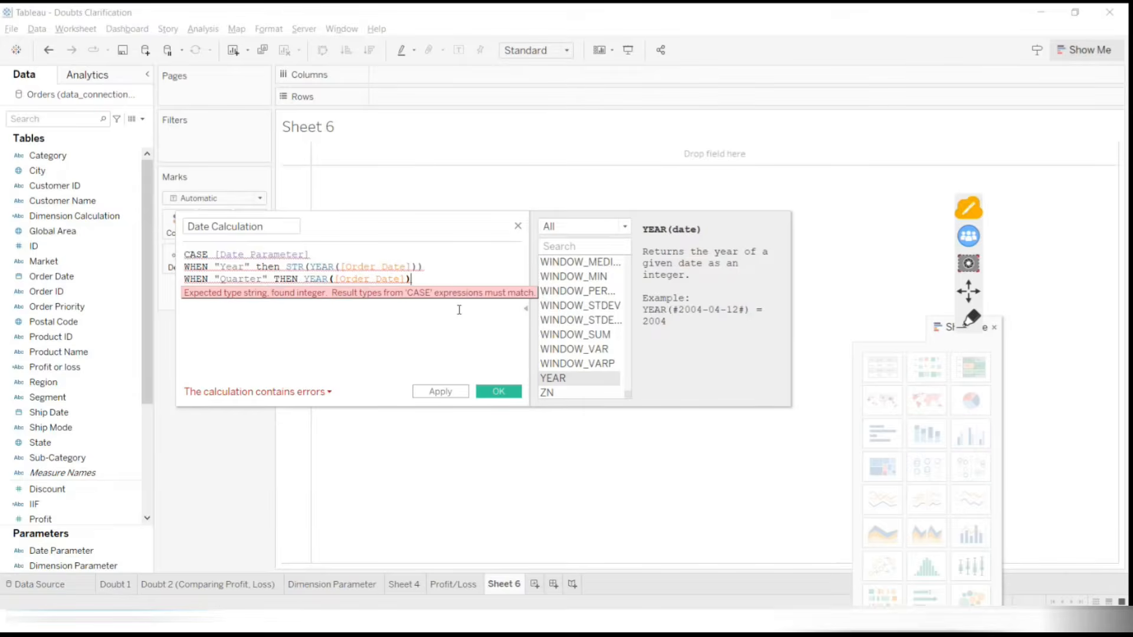
Wrap the Quarter condition's YEAR([Order Date]) expression in the STR function
{"action": "left_click", "coordinate": [303, 280]}
{"action": "type", "text": "STR"}
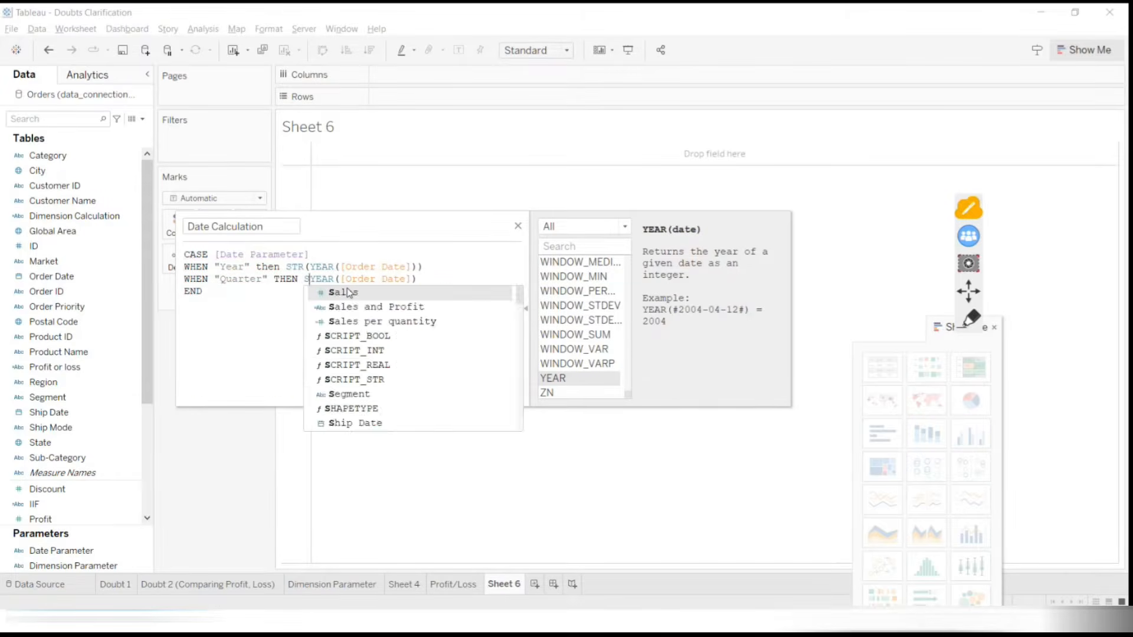
{"action": "left_click", "coordinate": [349, 294]}
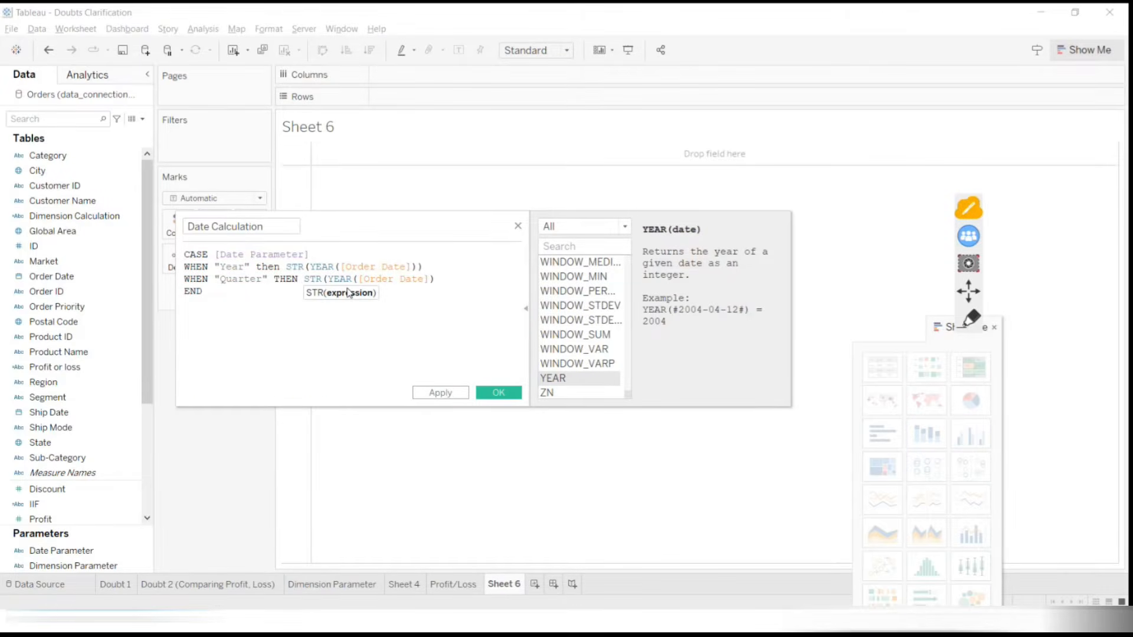
{"action": "left_click", "coordinate": [447, 282]}
{"action": "type", "text": ")"}
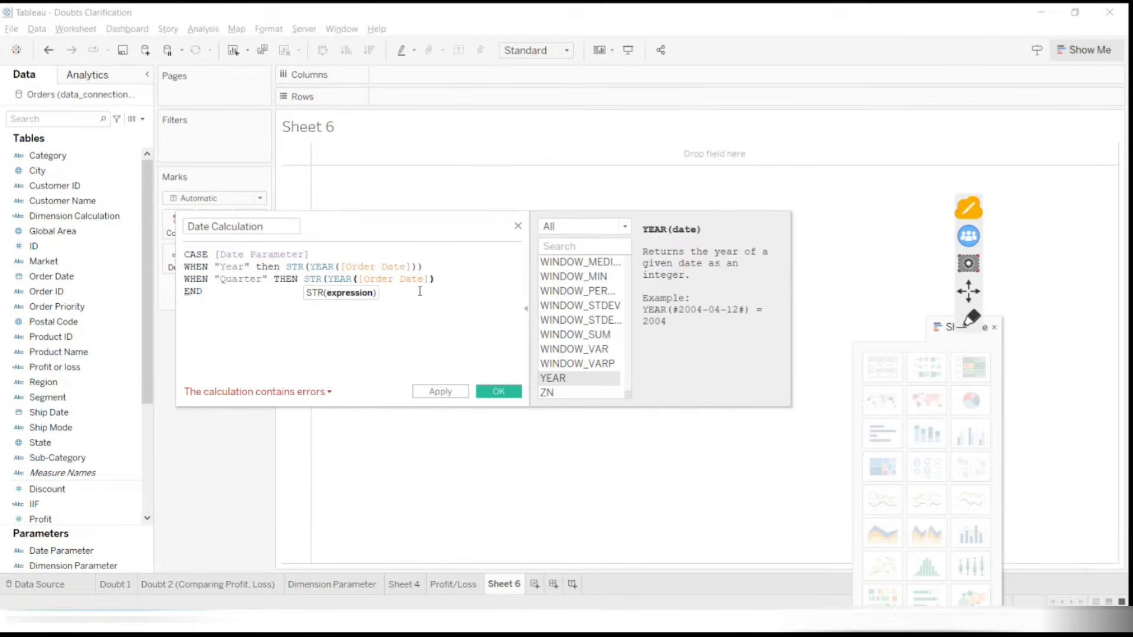
{"action": "type", "text": ")"}
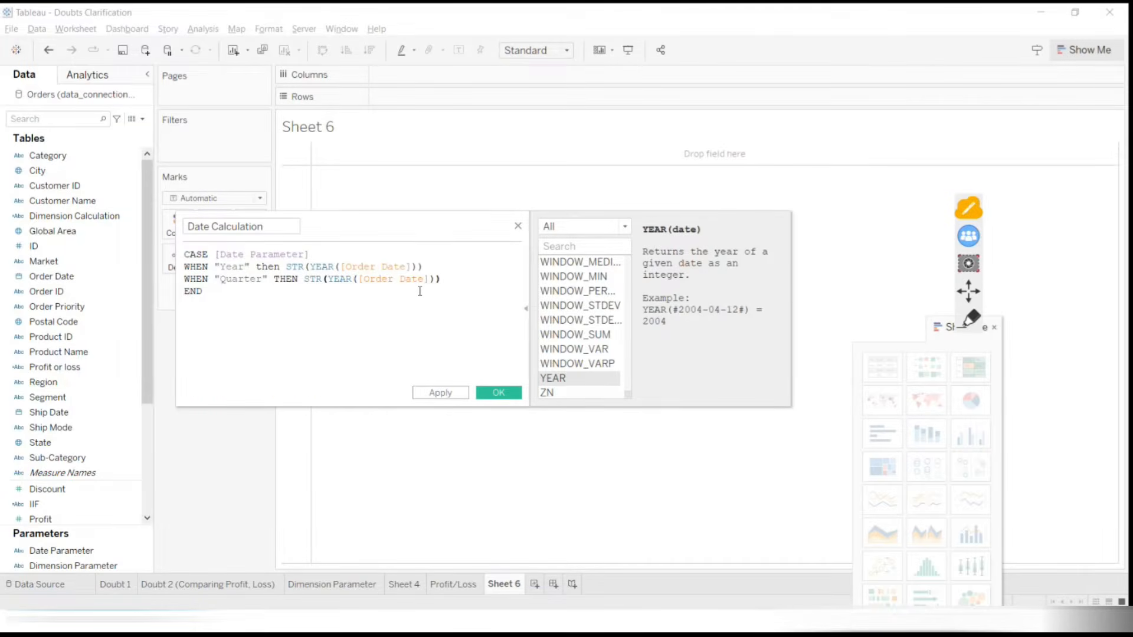
Append +DATENAME('quarter',[Order Date])) to the Quarter condition's STR expression
{"action": "type", "text": "+"}
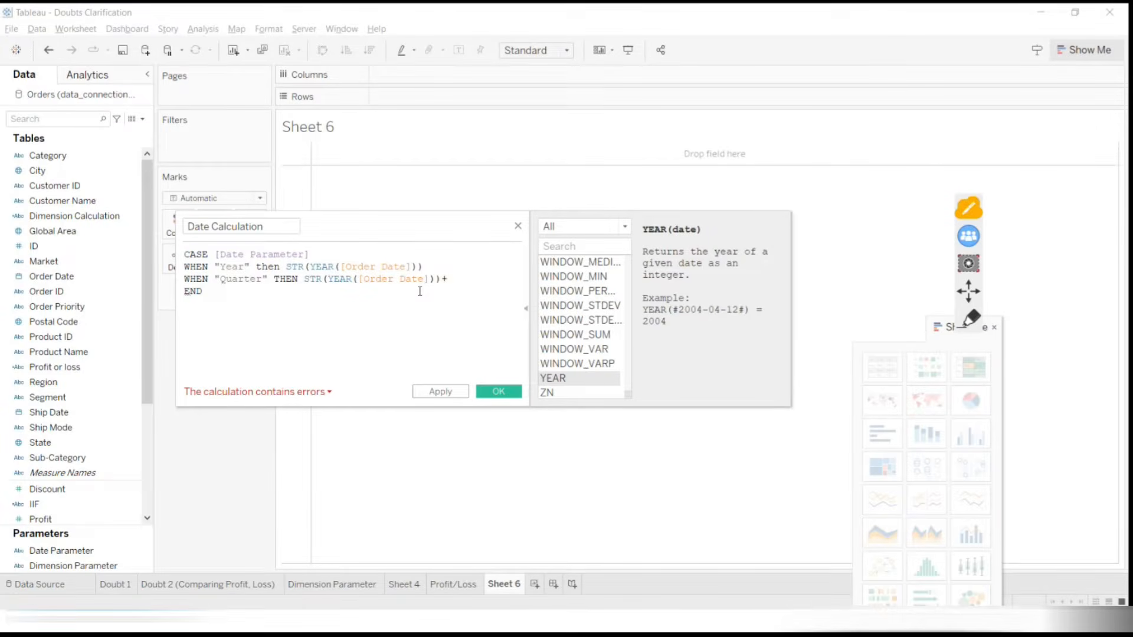
{"action": "type", "text": "DATENAM"}
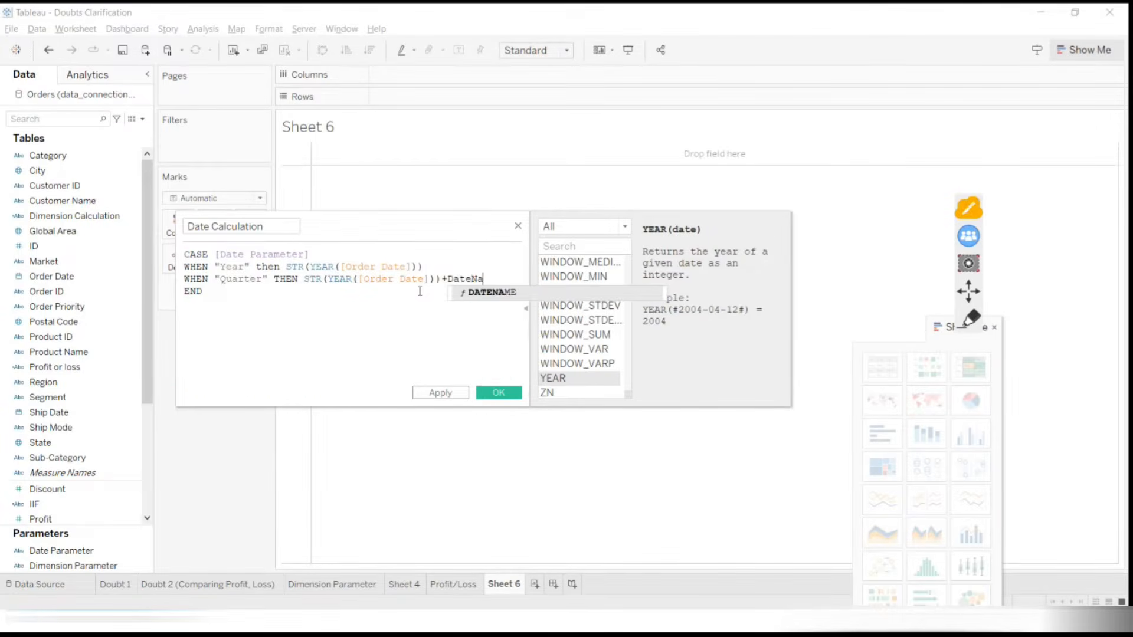
{"action": "key", "text": "Return"}
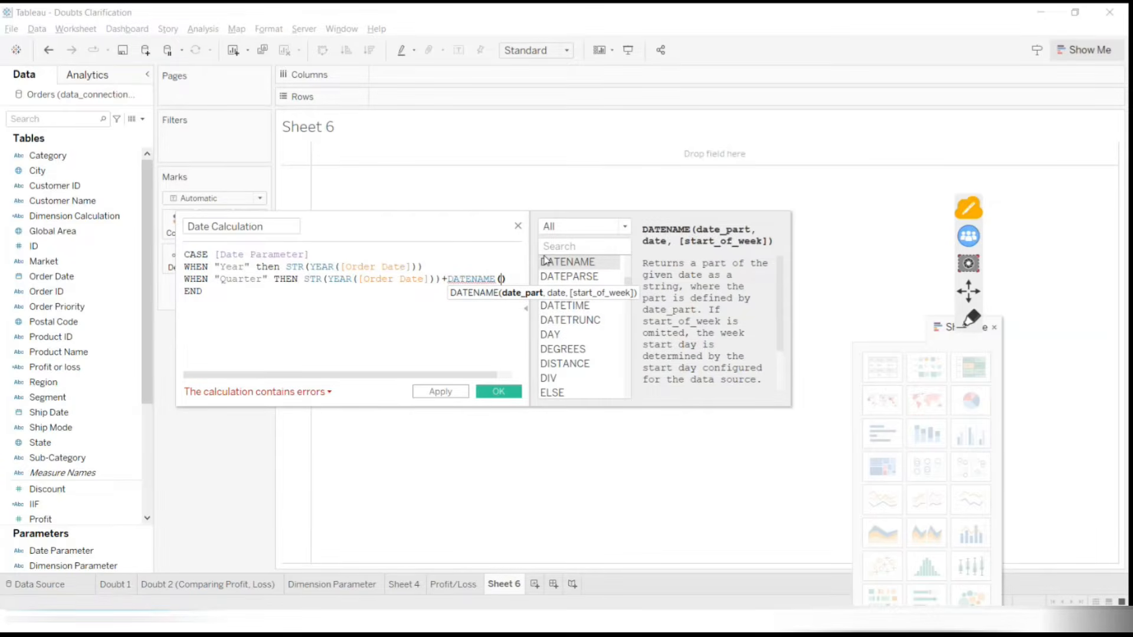
{"action": "type", "text": "'quarter'"}
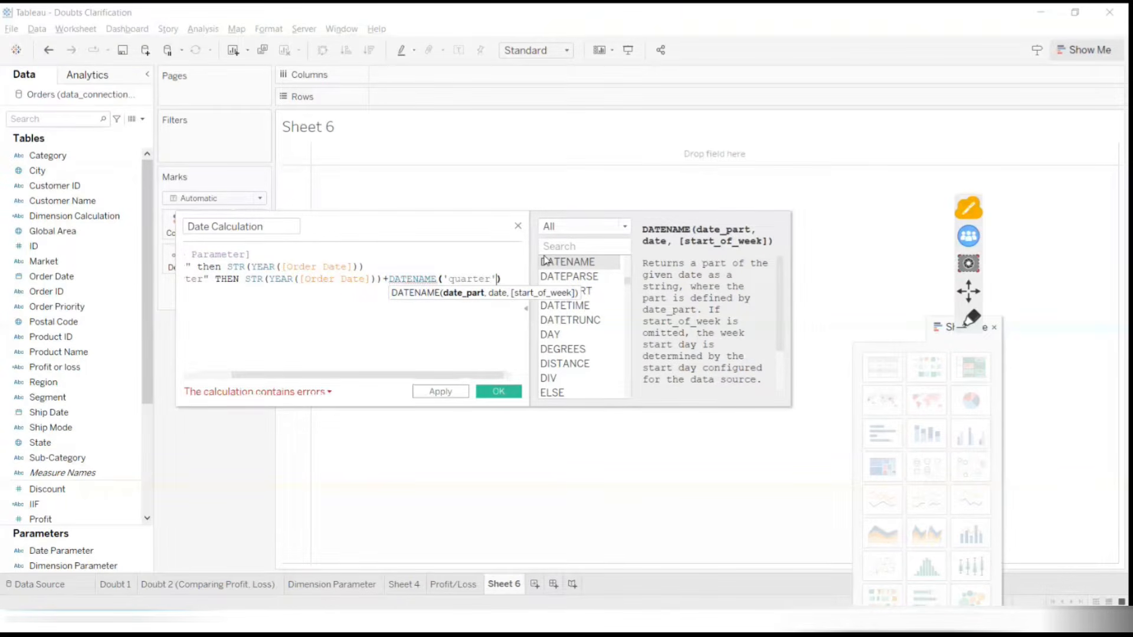
{"action": "type", "text": ","}
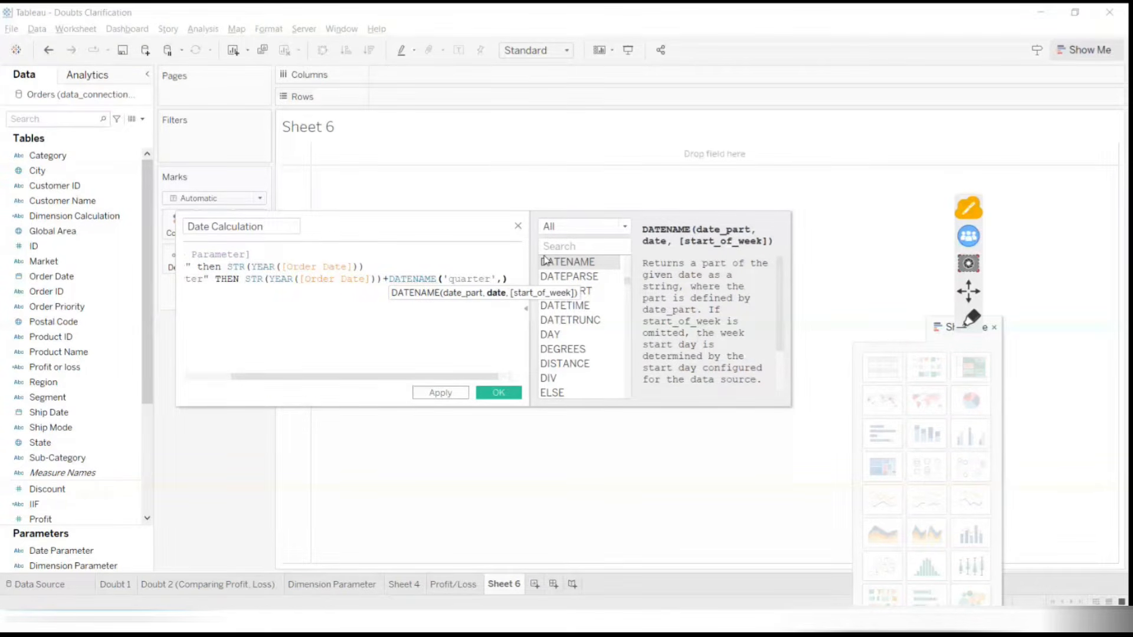
{"action": "type", "text": "[Order Date]"}
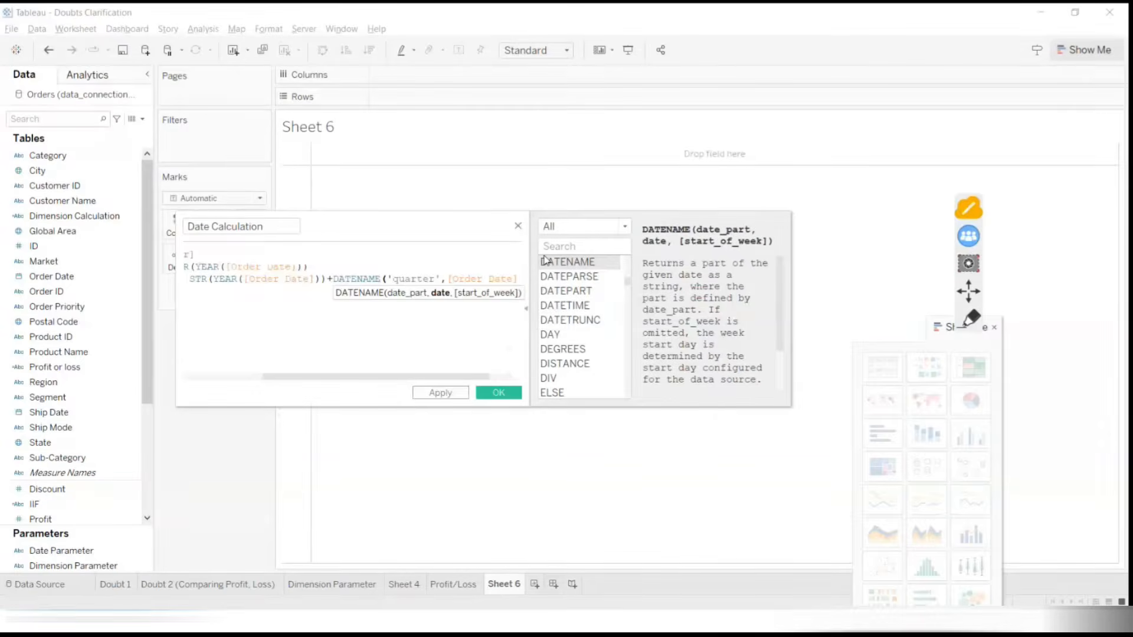
{"action": "type", "text": "))"}
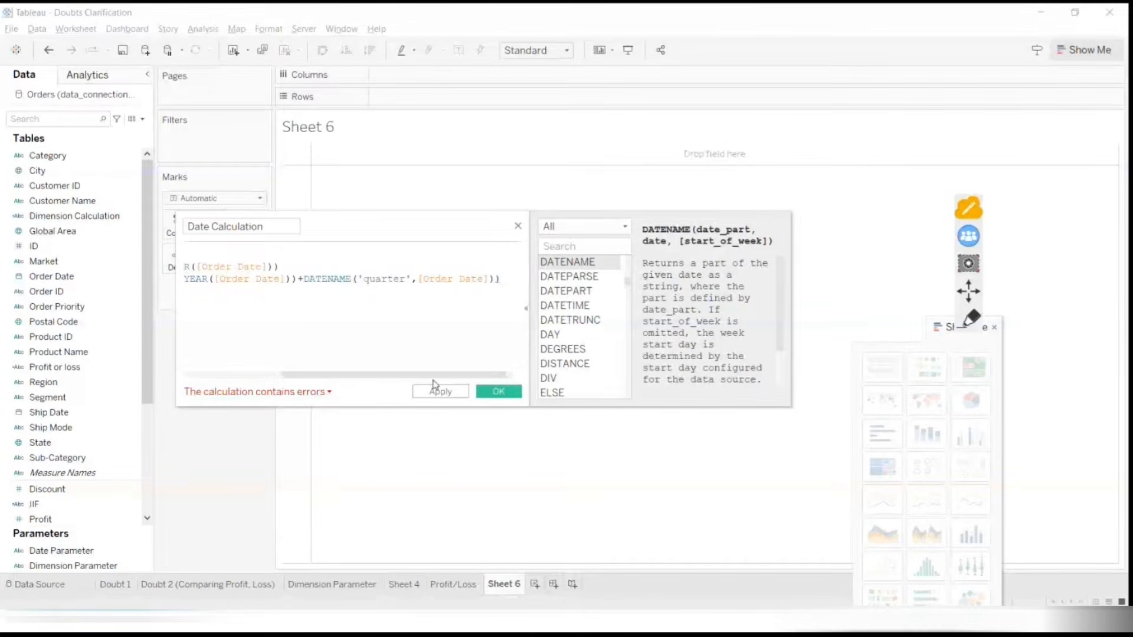
Hide the function reference and enlarge the calculation editor so the complete Quarter line fits
{"action": "left_click_drag", "start_coordinate": [463, 375], "coordinate": [357, 377]}
{"action": "left_click_drag", "start_coordinate": [510, 407], "coordinate": [510, 430]}
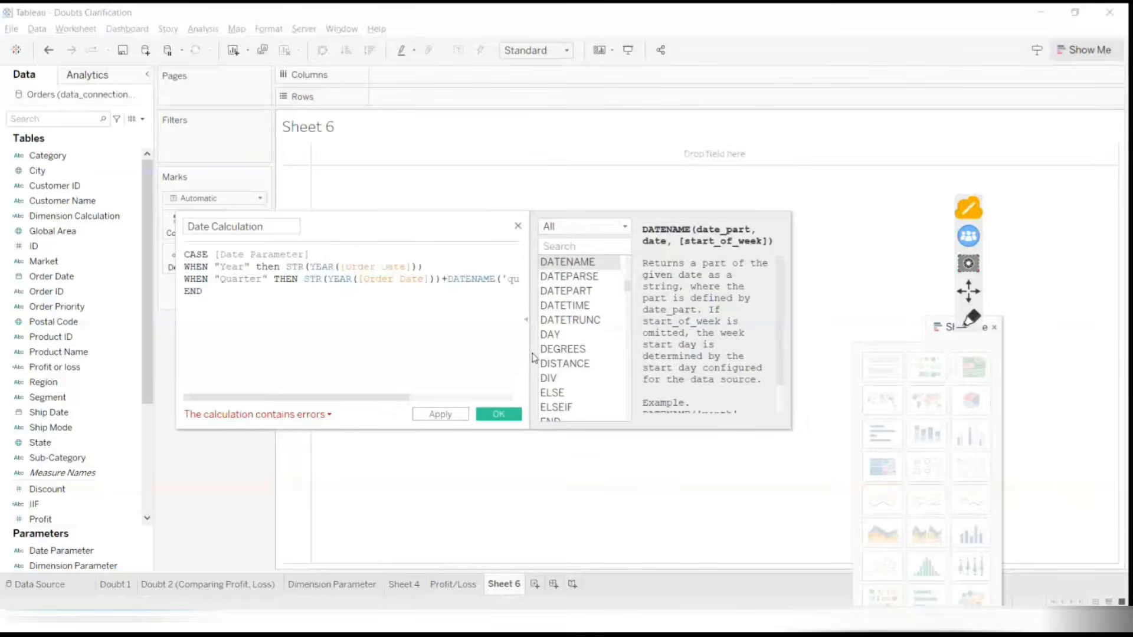
{"action": "left_click", "coordinate": [526, 324]}
{"action": "left_click_drag", "start_coordinate": [531, 352], "coordinate": [895, 371]}
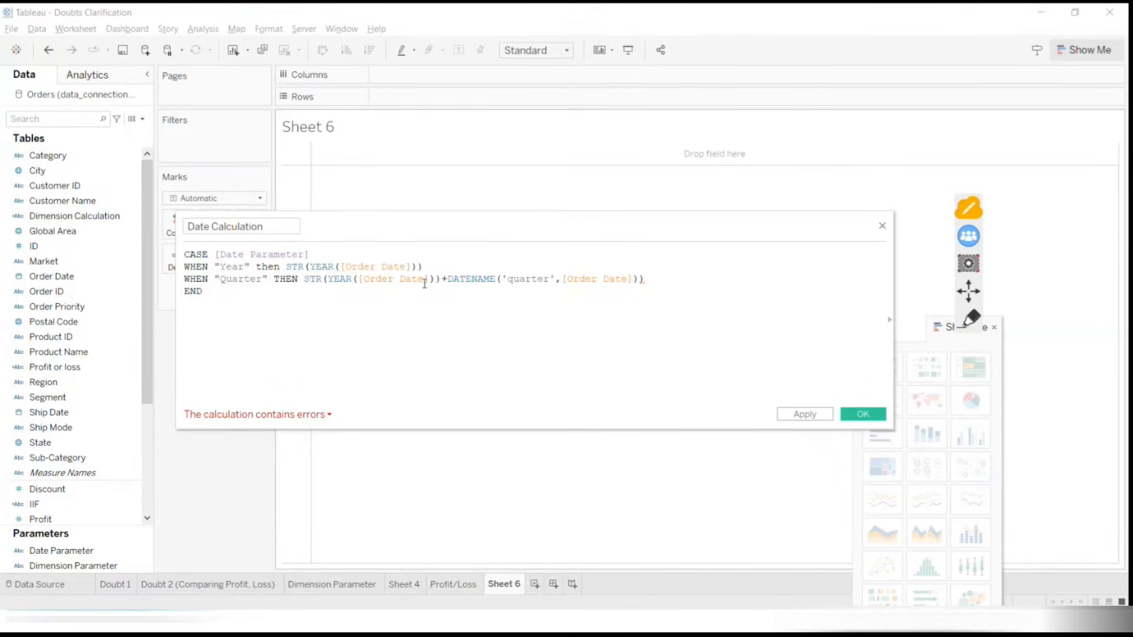
Handwrite the example 2021 Q1 over the worksheet with the annotation pen, then clear the drawing
{"action": "left_click", "coordinate": [971, 319]}
{"action": "left_click_drag", "start_coordinate": [470, 152], "coordinate": [522, 195]}
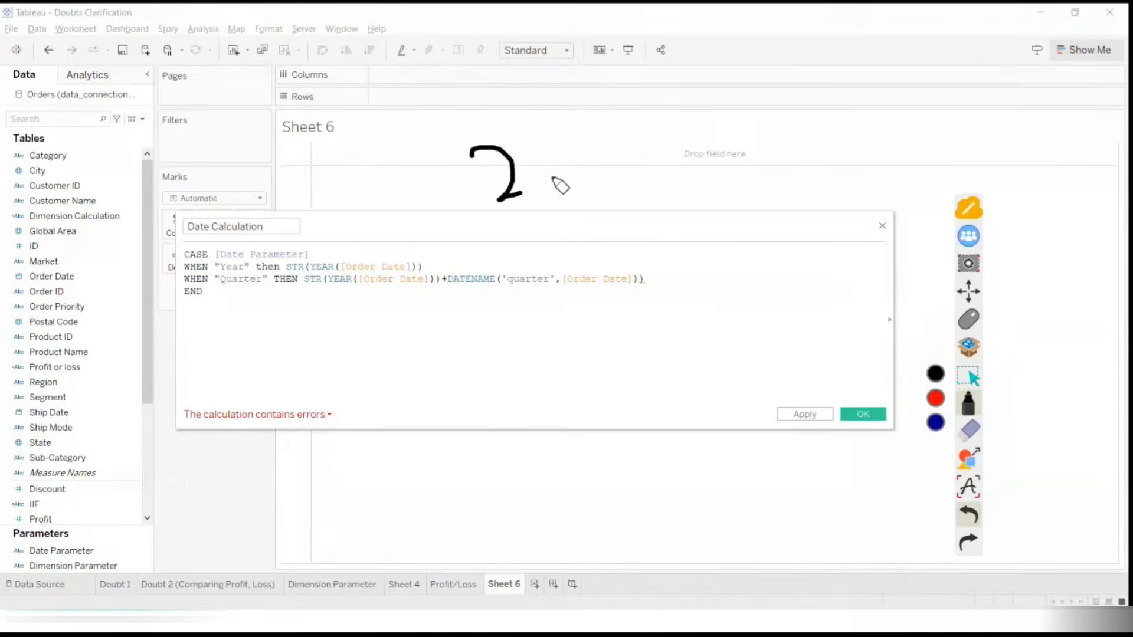
{"action": "mouse_move", "coordinate": [566, 144]}
{"action": "left_mouse_down"}
{"action": "mouse_move", "coordinate": [575, 170]}
{"action": "mouse_move", "coordinate": [658, 152]}
{"action": "left_mouse_up"}
{"action": "left_click_drag", "start_coordinate": [652, 121], "coordinate": [652, 189]}
{"action": "left_click_drag", "start_coordinate": [721, 89], "coordinate": [729, 127]}
{"action": "mouse_move", "coordinate": [729, 127]}
{"action": "left_mouse_down"}
{"action": "mouse_move", "coordinate": [773, 121]}
{"action": "mouse_move", "coordinate": [816, 204]}
{"action": "left_mouse_up"}
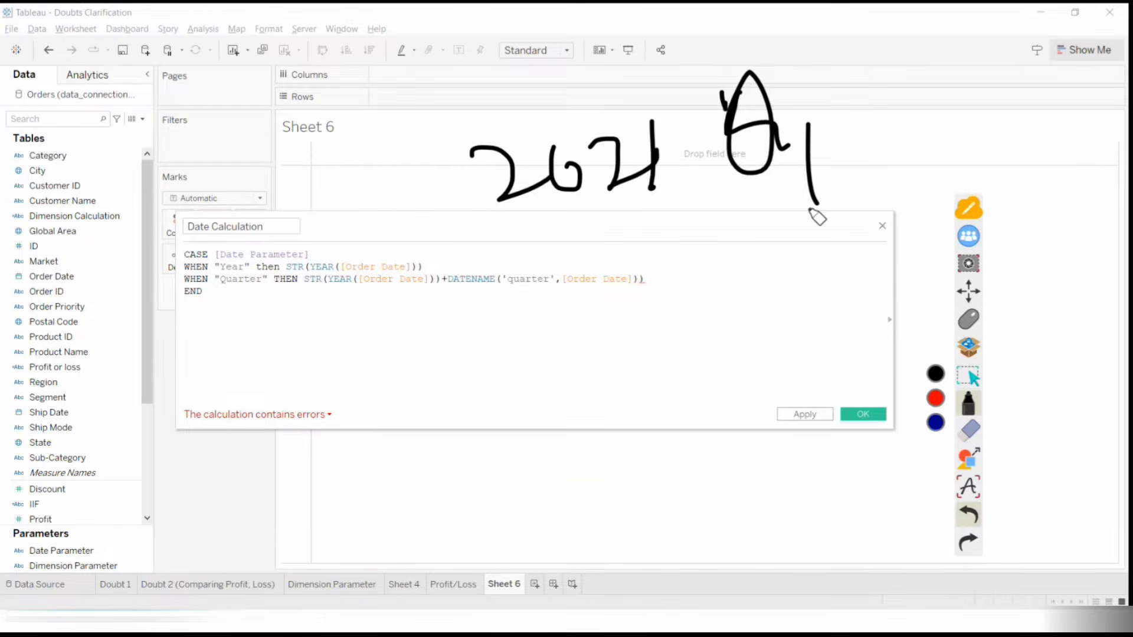
{"action": "left_click_drag", "start_coordinate": [656, 153], "coordinate": [446, 181]}
{"action": "left_click_drag", "start_coordinate": [834, 67], "coordinate": [686, 25]}
{"action": "mouse_move", "coordinate": [716, 248]}
{"action": "left_mouse_down"}
{"action": "mouse_move", "coordinate": [699, 307]}
{"action": "mouse_move", "coordinate": [765, 323]}
{"action": "left_mouse_up"}
{"action": "left_click_drag", "start_coordinate": [836, 285], "coordinate": [835, 343]}
{"action": "left_click_drag", "start_coordinate": [880, 146], "coordinate": [934, 239]}
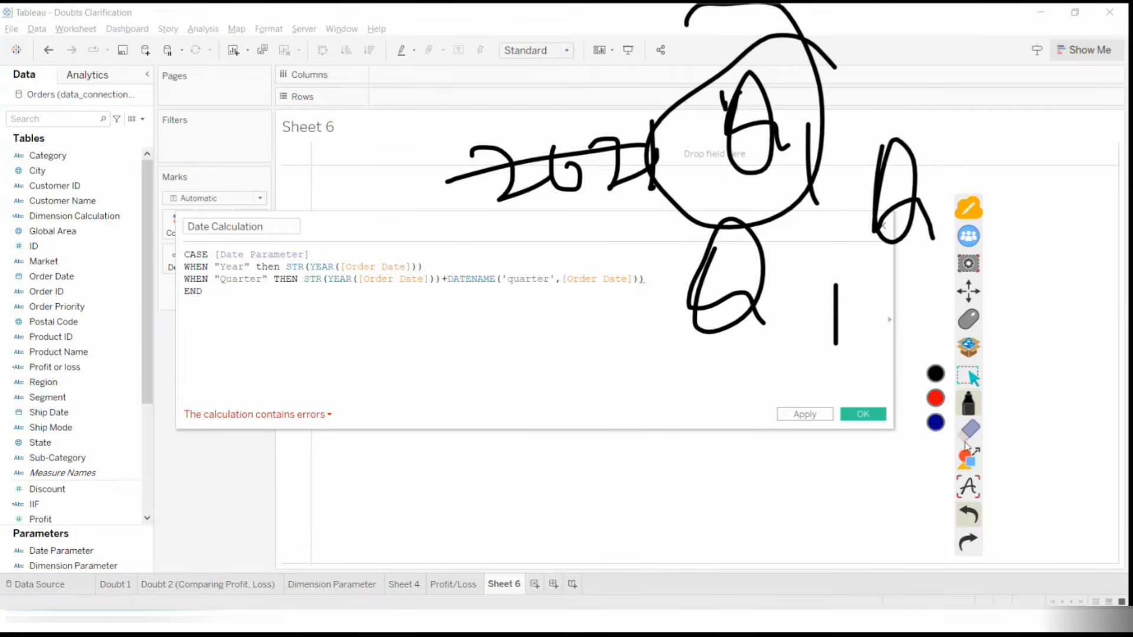
{"action": "left_click", "coordinate": [968, 437]}
{"action": "left_click", "coordinate": [975, 322]}
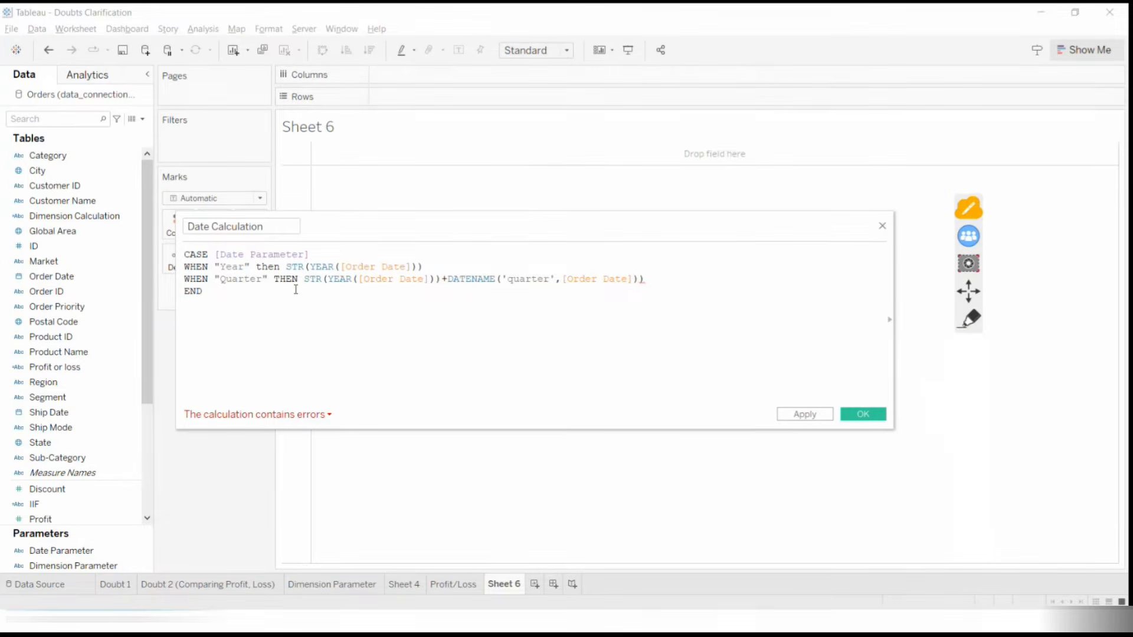
Copy and remove STR(YEAR([Order Date]))+ from the Quarter line and delete the surplus closing parenthesis after DATENAME('quarter',[Order Date])
{"action": "left_click_drag", "start_coordinate": [308, 280], "coordinate": [448, 280]}
{"action": "key", "text": "ctrl+c"}
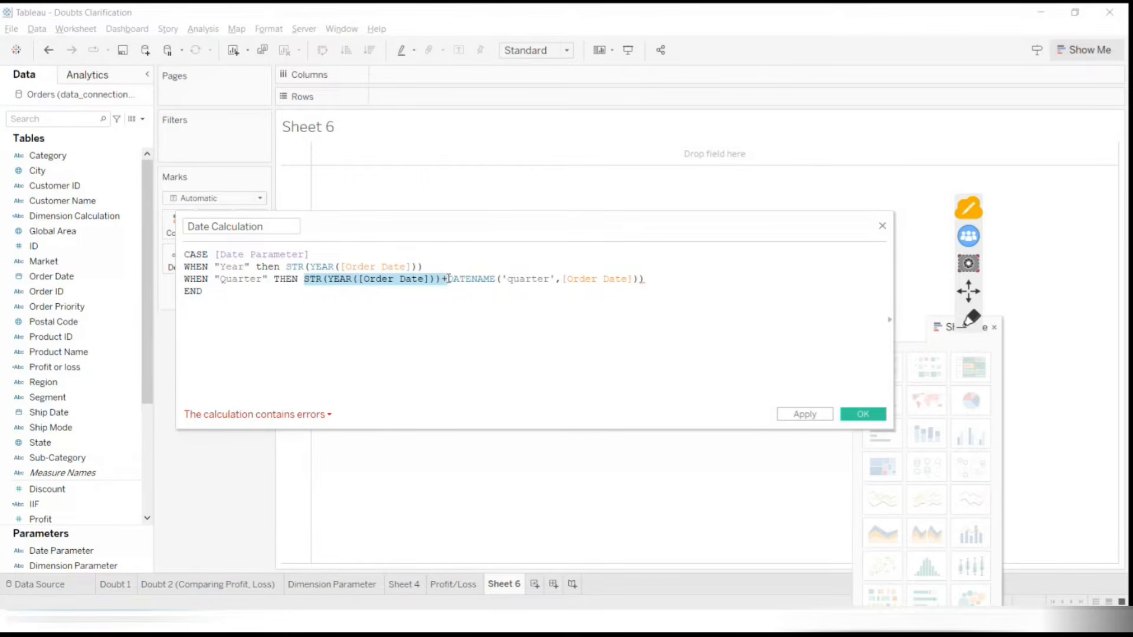
{"action": "key", "text": "BackSpace"}
{"action": "left_click", "coordinate": [525, 279]}
{"action": "key", "text": "BackSpace"}
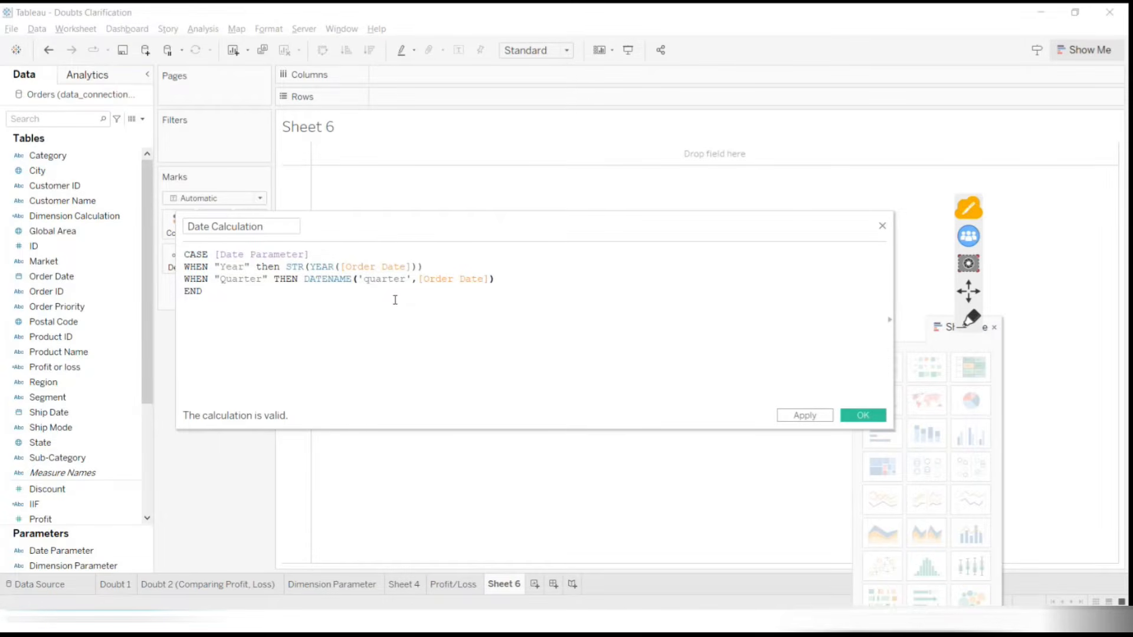
{"action": "left_click_drag", "start_coordinate": [365, 280], "coordinate": [394, 279]}
{"action": "left_click", "coordinate": [450, 286]}
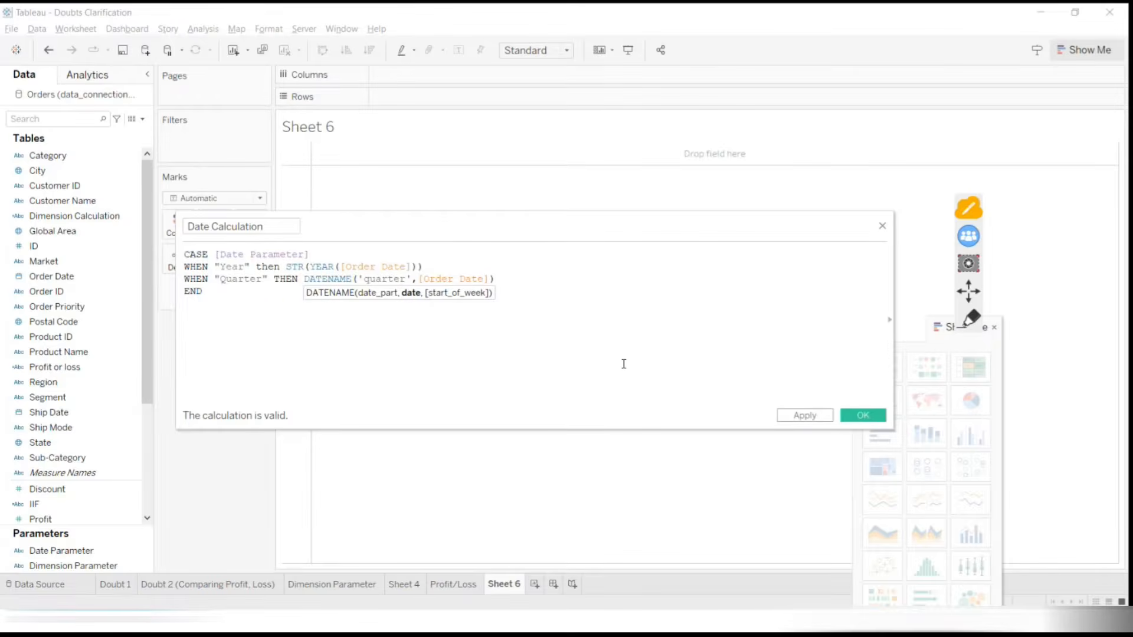
Handwrite the year-and-quarter examples 2021 Q1, 2021 Q2 and 2021 Q3 over the screen, then clear the annotations
{"action": "left_click", "coordinate": [971, 322]}
{"action": "mouse_move", "coordinate": [555, 105]}
{"action": "left_mouse_down"}
{"action": "mouse_move", "coordinate": [531, 172]}
{"action": "mouse_move", "coordinate": [599, 112]}
{"action": "left_mouse_up"}
{"action": "left_click_drag", "start_coordinate": [639, 93], "coordinate": [703, 133]}
{"action": "left_click_drag", "start_coordinate": [699, 79], "coordinate": [716, 137]}
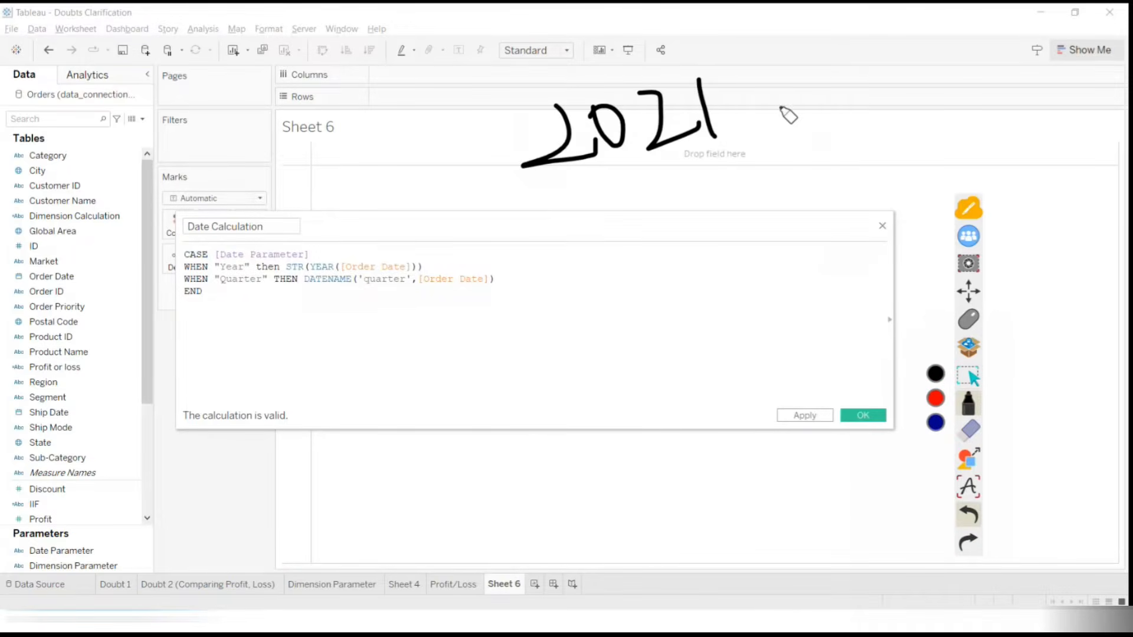
{"action": "left_click_drag", "start_coordinate": [841, 24], "coordinate": [826, 116]}
{"action": "mouse_move", "coordinate": [812, 27]}
{"action": "left_mouse_down"}
{"action": "mouse_move", "coordinate": [833, 75]}
{"action": "mouse_move", "coordinate": [906, 124]}
{"action": "left_mouse_up"}
{"action": "left_click_drag", "start_coordinate": [540, 260], "coordinate": [625, 277]}
{"action": "left_click_drag", "start_coordinate": [688, 230], "coordinate": [714, 259]}
{"action": "left_click_drag", "start_coordinate": [706, 204], "coordinate": [720, 287]}
{"action": "left_click_drag", "start_coordinate": [791, 142], "coordinate": [785, 142]}
{"action": "left_click_drag", "start_coordinate": [794, 177], "coordinate": [855, 195]}
{"action": "mouse_move", "coordinate": [872, 158]}
{"action": "left_mouse_down"}
{"action": "mouse_move", "coordinate": [885, 215]}
{"action": "mouse_move", "coordinate": [935, 188]}
{"action": "left_mouse_up"}
{"action": "mouse_move", "coordinate": [590, 342]}
{"action": "left_mouse_down"}
{"action": "mouse_move", "coordinate": [599, 418]}
{"action": "mouse_move", "coordinate": [661, 366]}
{"action": "left_mouse_up"}
{"action": "mouse_move", "coordinate": [687, 325]}
{"action": "left_mouse_down"}
{"action": "mouse_move", "coordinate": [721, 324]}
{"action": "mouse_move", "coordinate": [773, 361]}
{"action": "left_mouse_up"}
{"action": "left_click_drag", "start_coordinate": [844, 251], "coordinate": [872, 289]}
{"action": "mouse_move", "coordinate": [898, 223]}
{"action": "left_mouse_down"}
{"action": "mouse_move", "coordinate": [912, 283]}
{"action": "mouse_move", "coordinate": [895, 302]}
{"action": "left_mouse_up"}
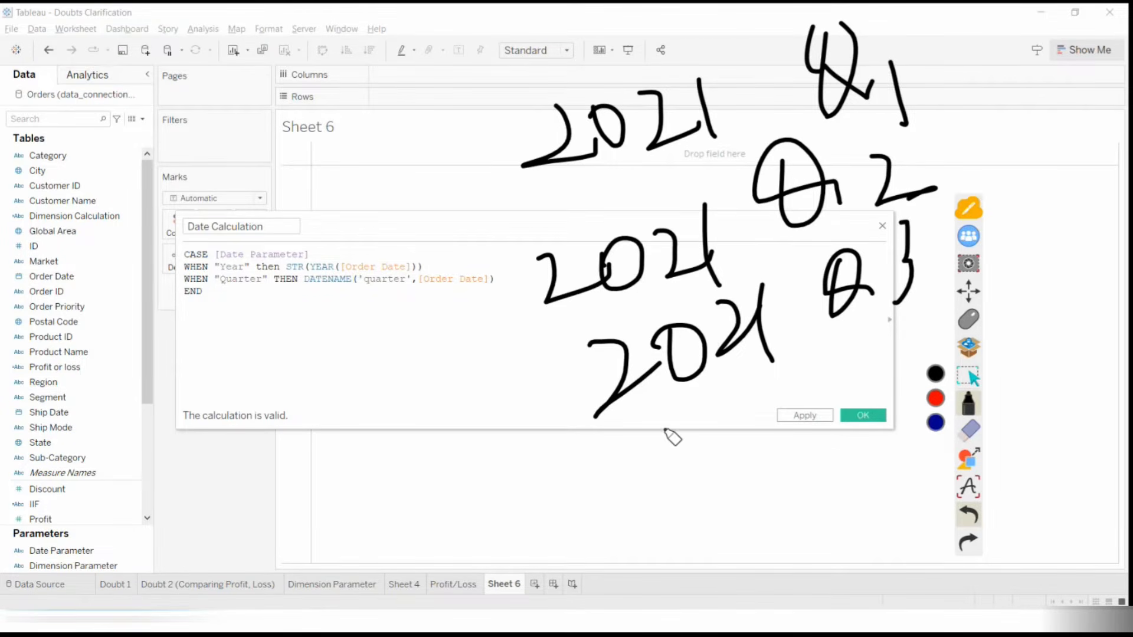
{"action": "left_click", "coordinate": [967, 430]}
{"action": "left_click", "coordinate": [937, 449]}
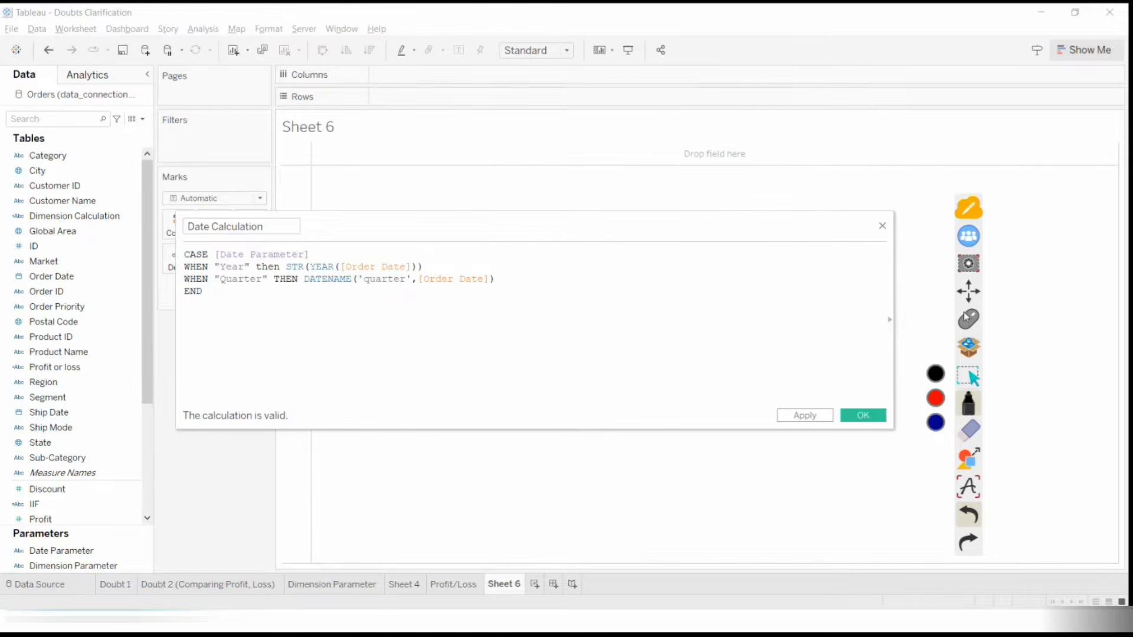
{"action": "left_click", "coordinate": [966, 316]}
Put the copied STR(YEAR([Order Date]))+ back before DATENAME in the Quarter line
{"action": "left_click", "coordinate": [303, 280]}
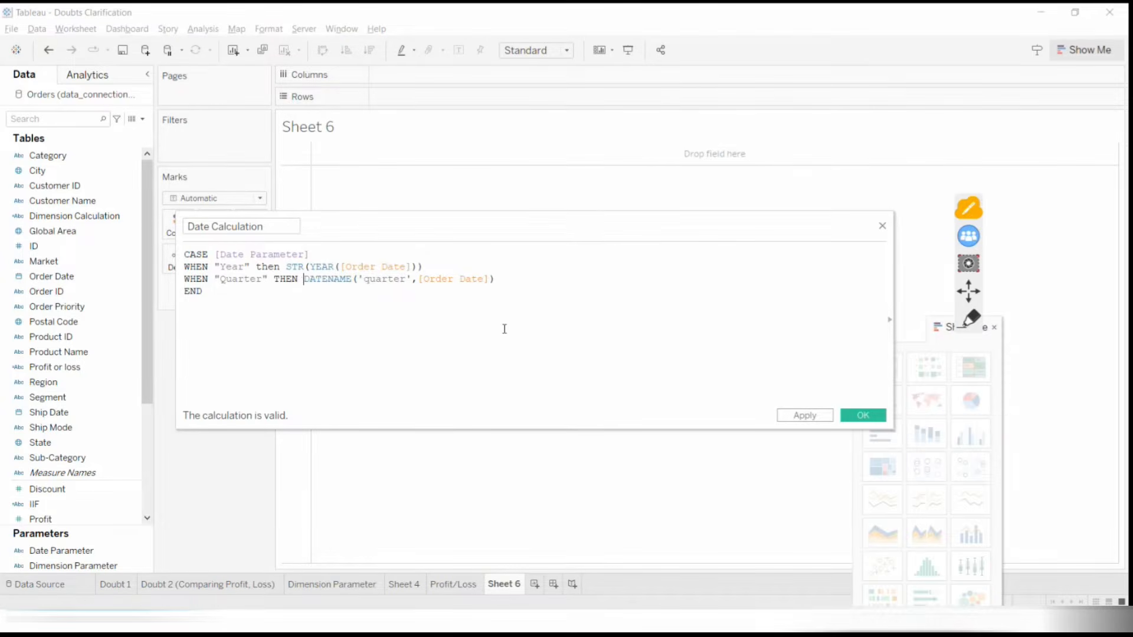
{"action": "key", "text": "ctrl+v"}
{"action": "type", "text": "+"}
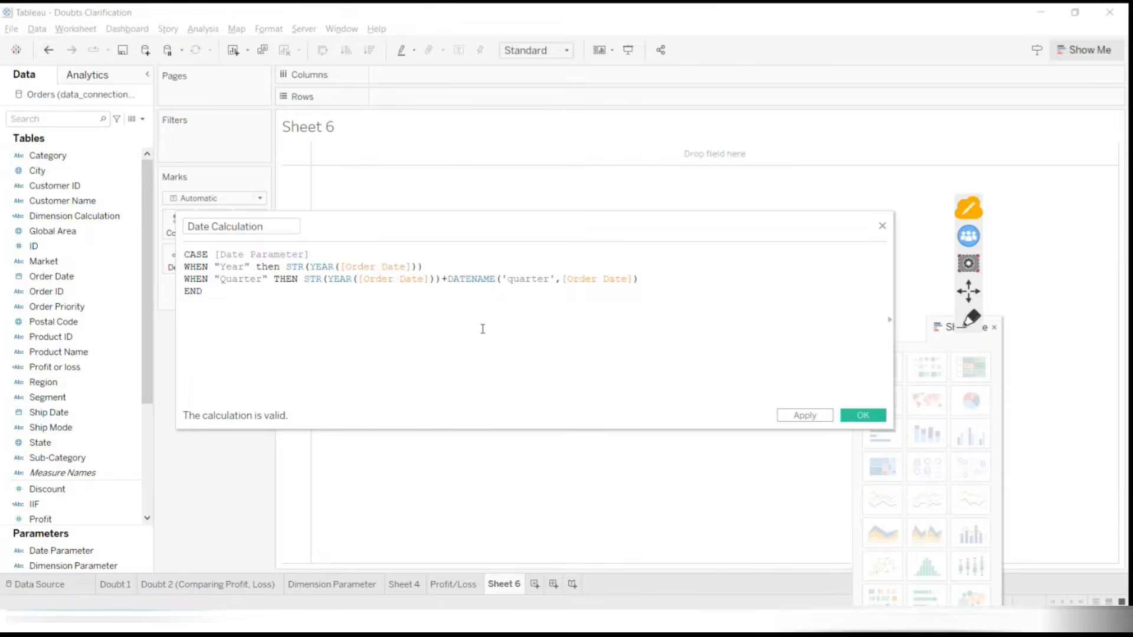
Add a new line with the condition WHEN "Month" below the Quarter line of the CASE statement
{"action": "left_click", "coordinate": [664, 281]}
{"action": "key", "text": "Return"}
{"action": "type", "text": "WHEN"}
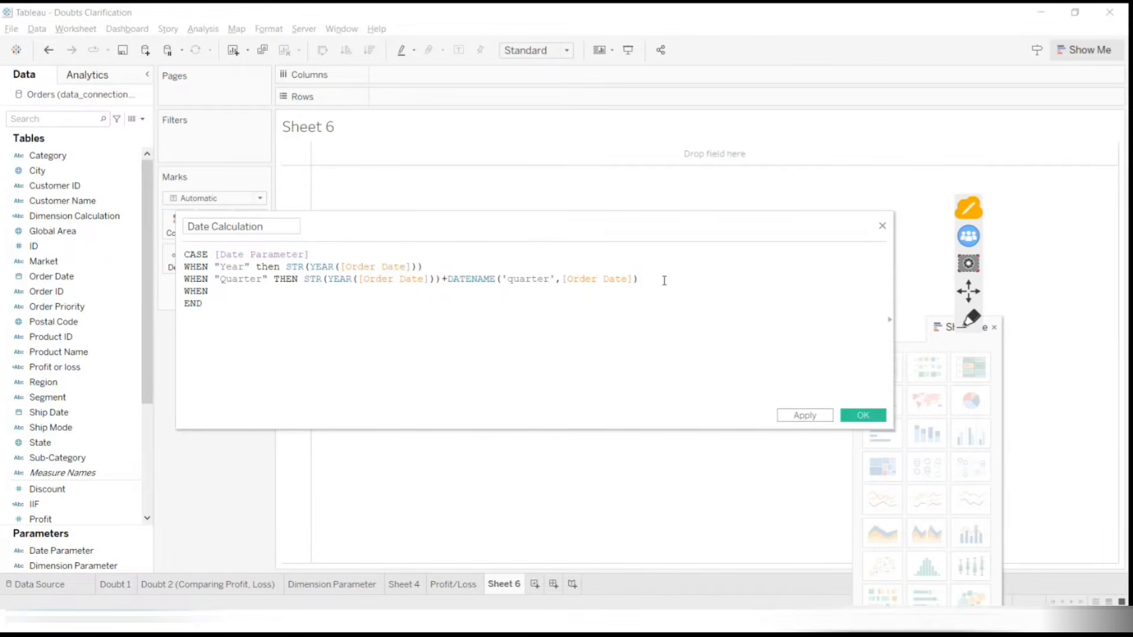
{"action": "type", "text": " \"Month\" "}
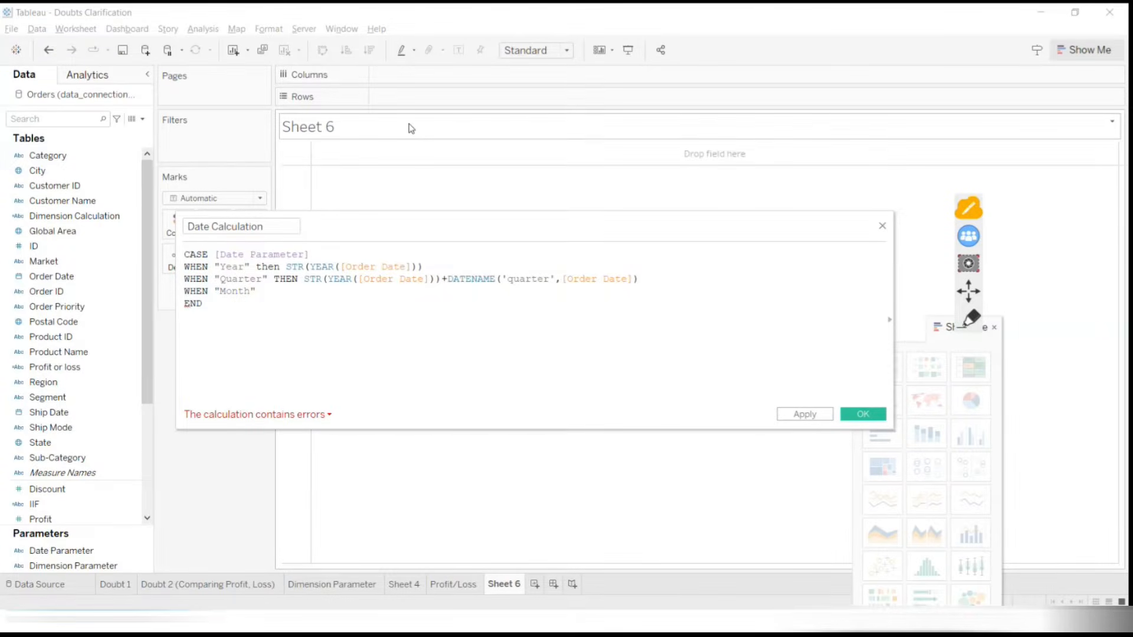
Give the Month condition the result Then DATENAME('month',[Order Date])
{"action": "type", "text": "ThenDatena"}
{"action": "key", "text": "Return"}
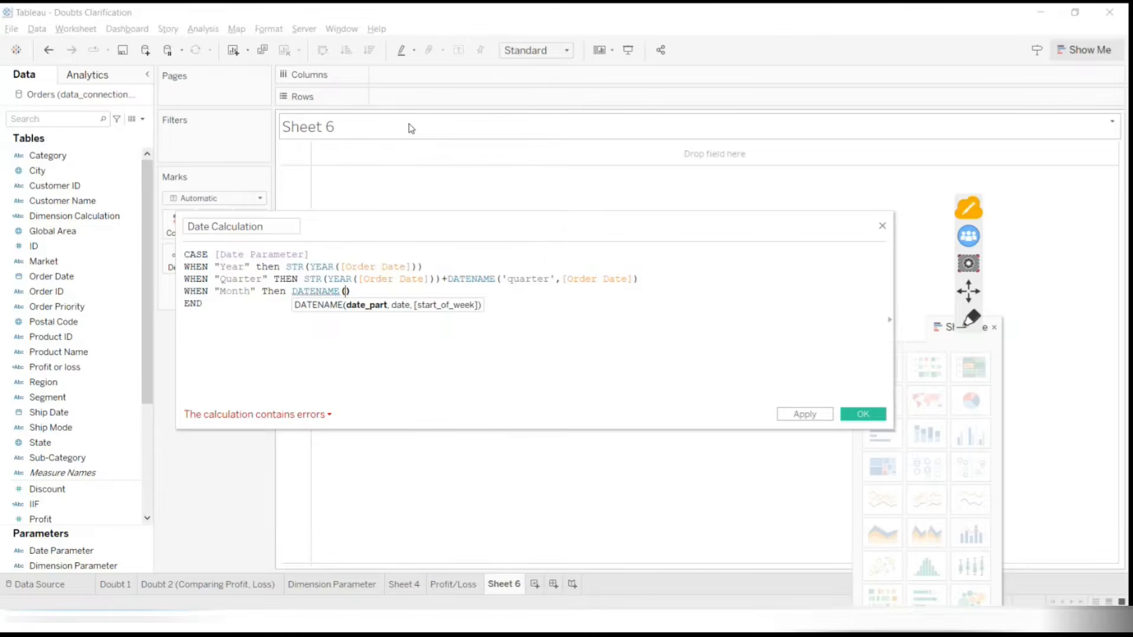
{"action": "type", "text": "'month'"}
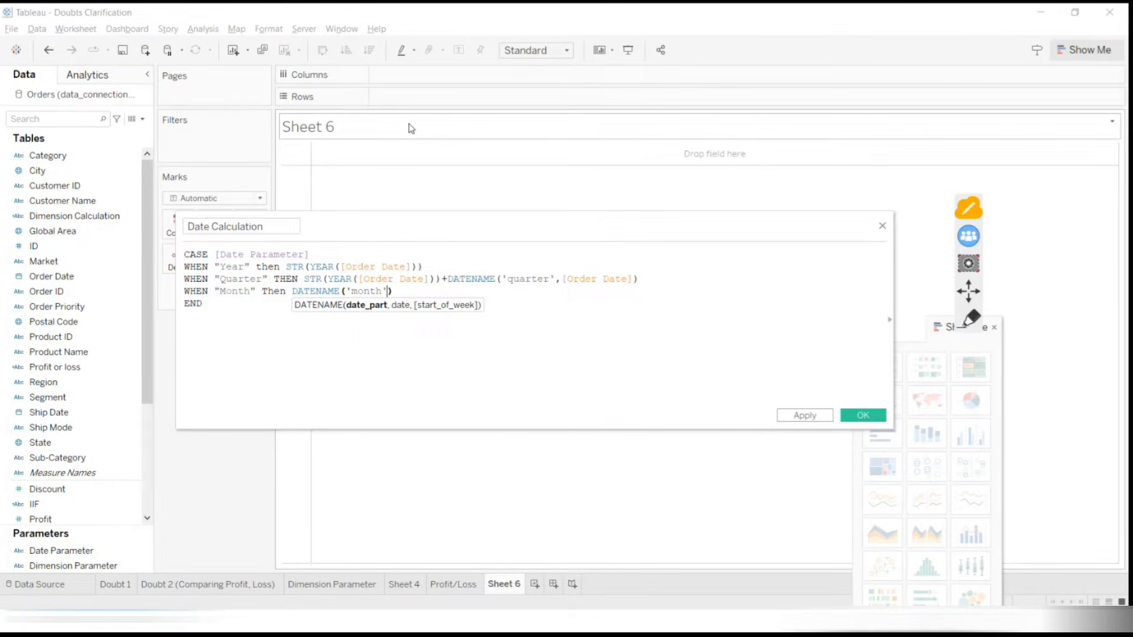
{"action": "type", "text": ","}
{"action": "type", "text": "[Order Date]"}
{"action": "key", "text": "Return"}
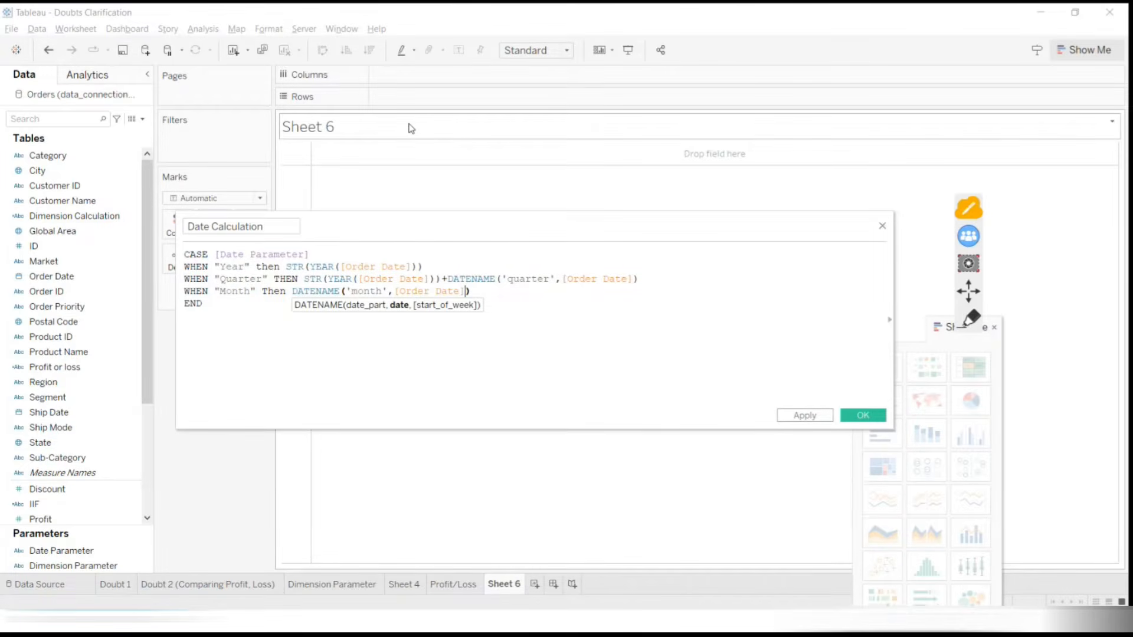
{"action": "type", "text": ")"}
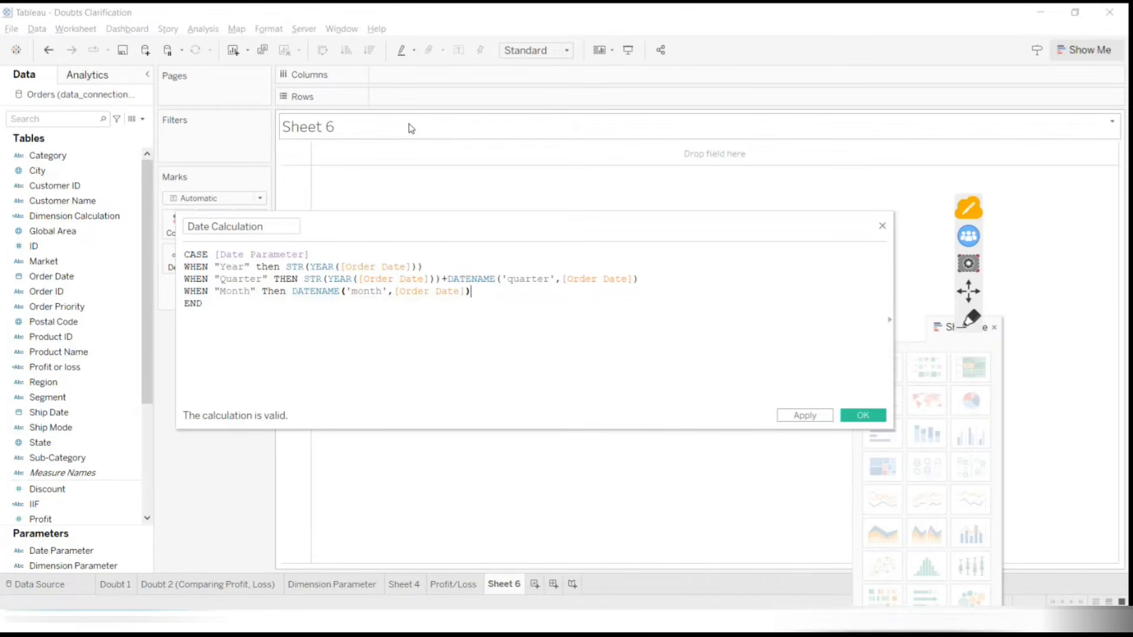
Append + STR(YEAR([Order Date])) to the Month condition's DATENAME expression
{"action": "type", "text": " + "}
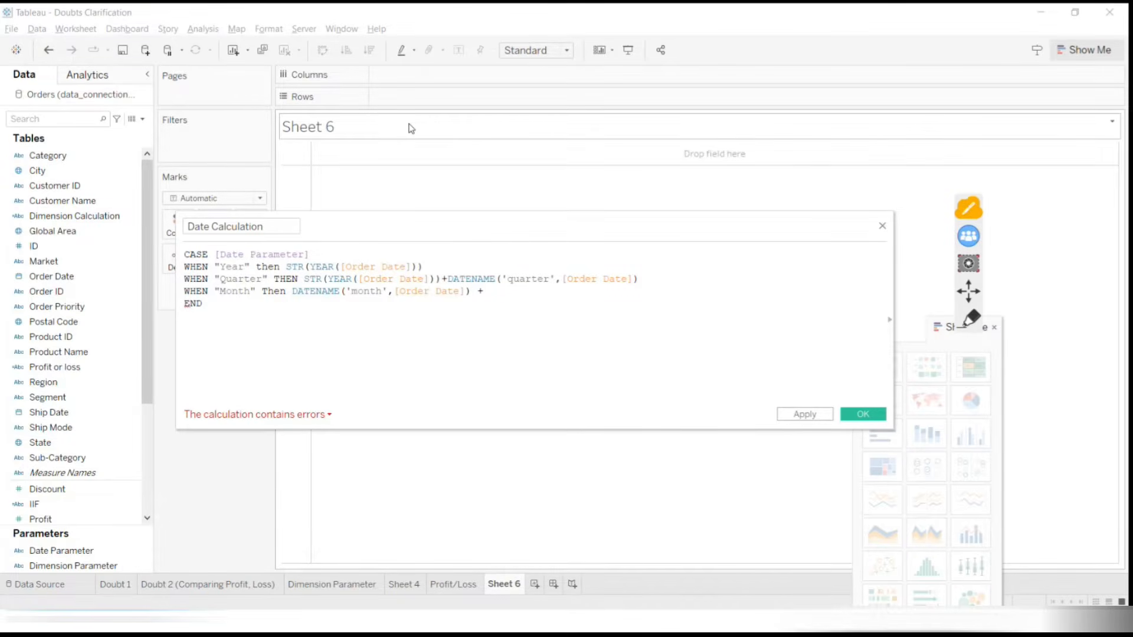
{"action": "type", "text": "STR"}
{"action": "key", "text": "Return"}
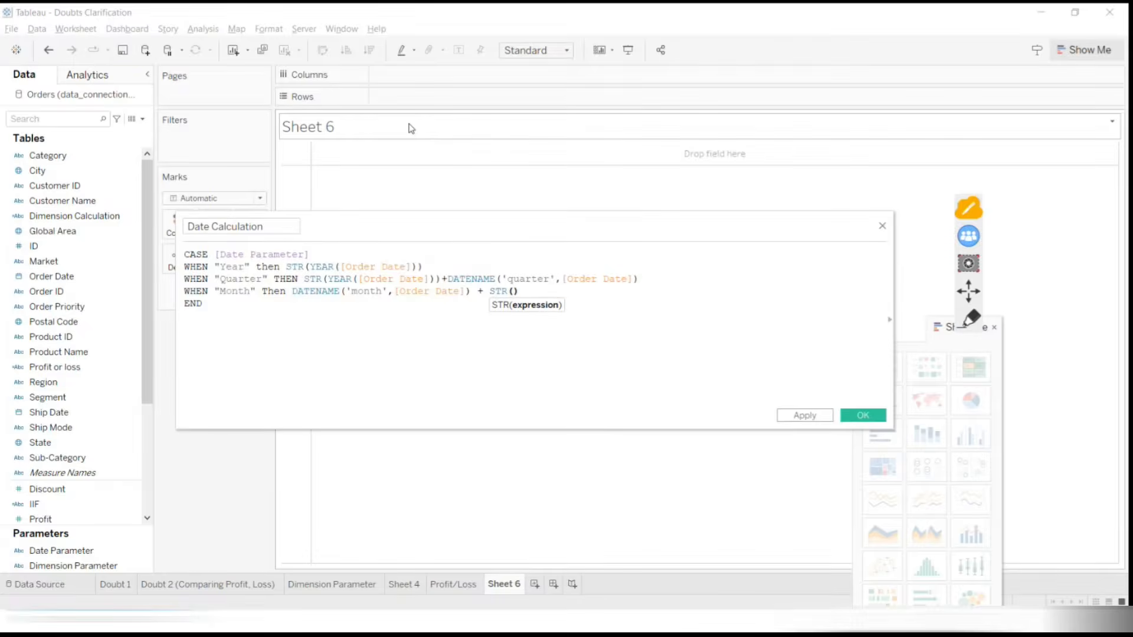
{"action": "type", "text": "YEAR"}
{"action": "key", "text": "Return"}
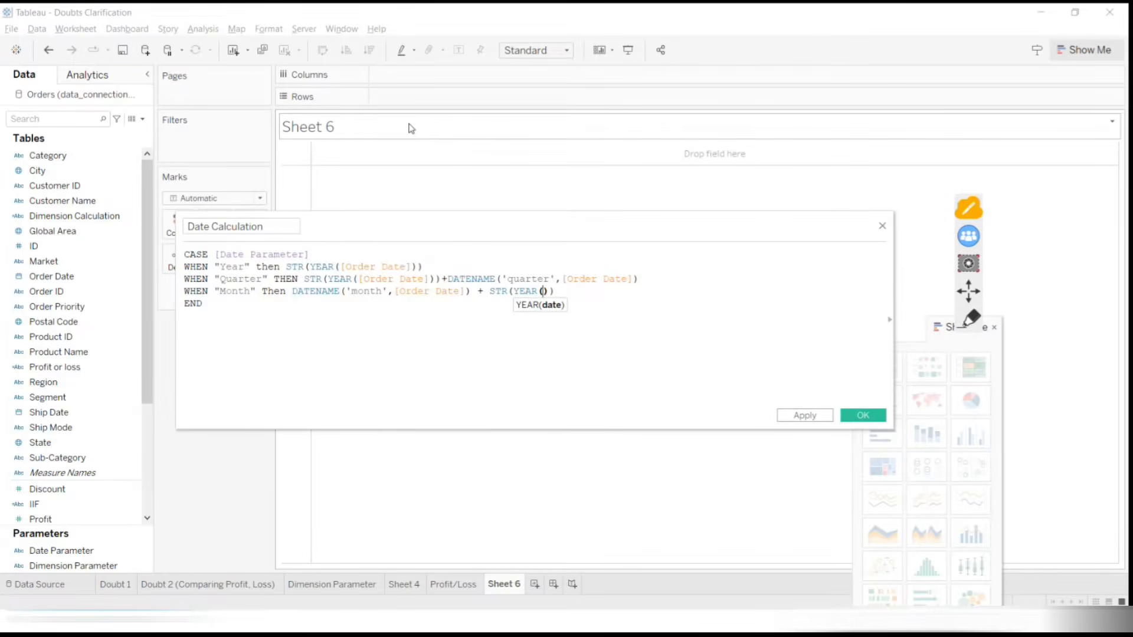
{"action": "type", "text": "Order"}
{"action": "key", "text": "Return"}
{"action": "type", "text": ")"}
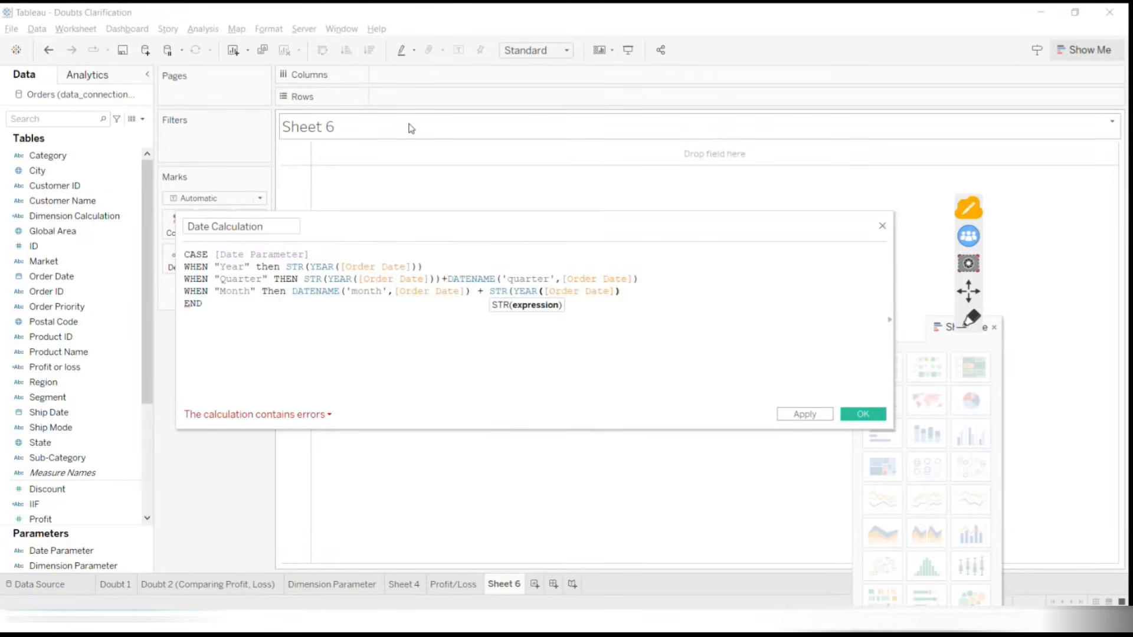
{"action": "type", "text": ")"}
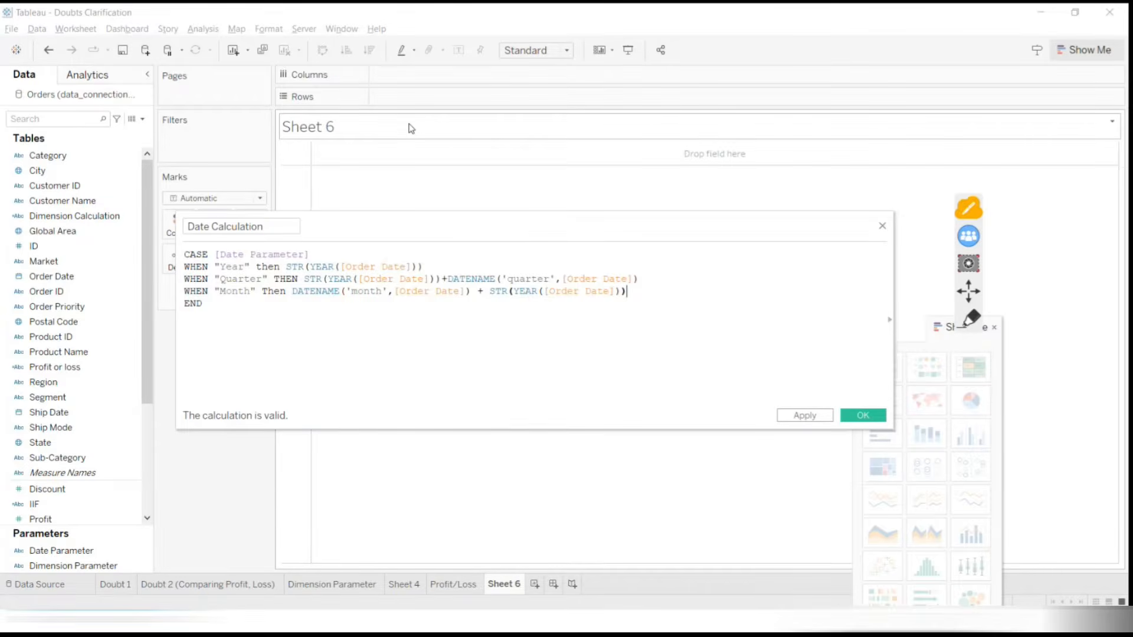
Add a new line with WHEN "Week" then below the Month line of the CASE statement
{"action": "key", "text": "Return"}
{"action": "type", "text": "W"}
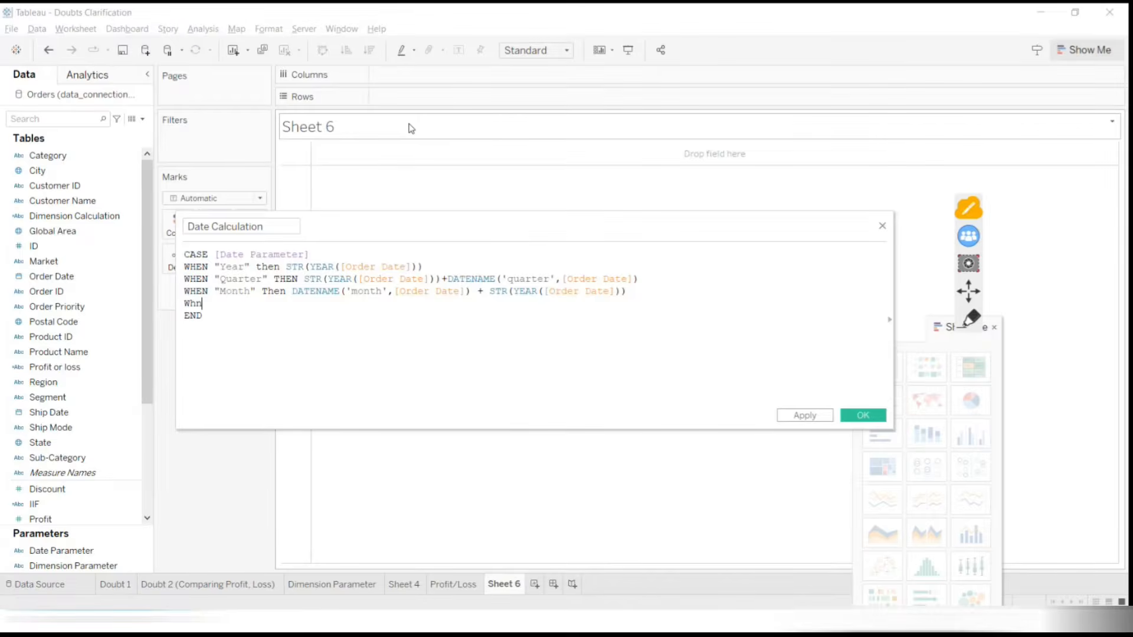
{"action": "type", "text": "He"}
{"action": "key", "text": "Return"}
{"action": "type", "text": "\""}
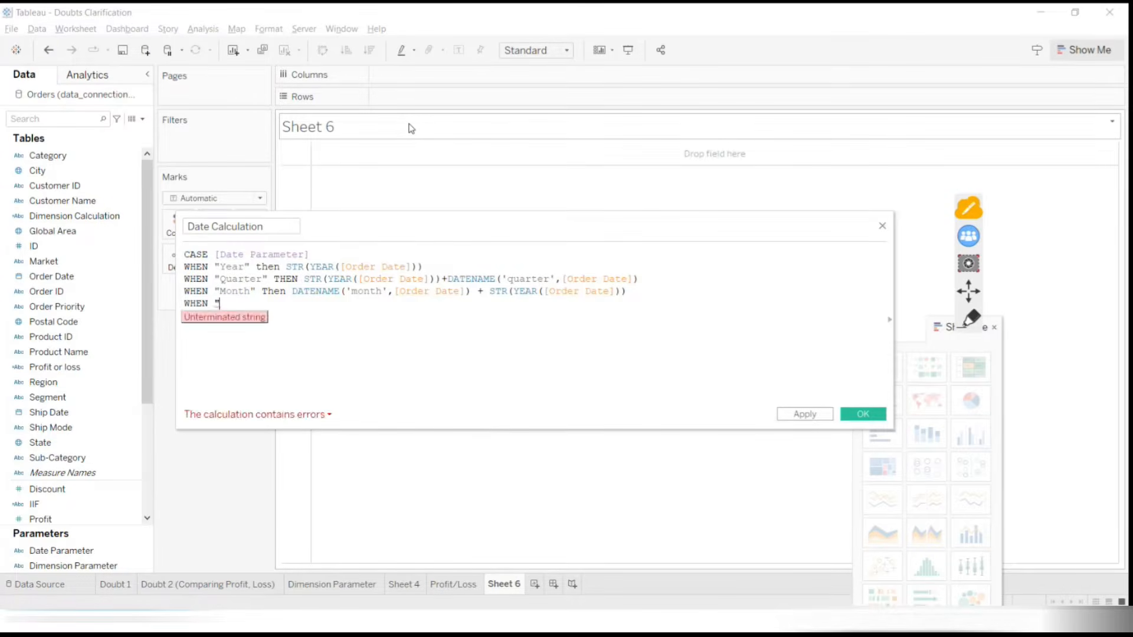
{"action": "type", "text": "Week\" then"}
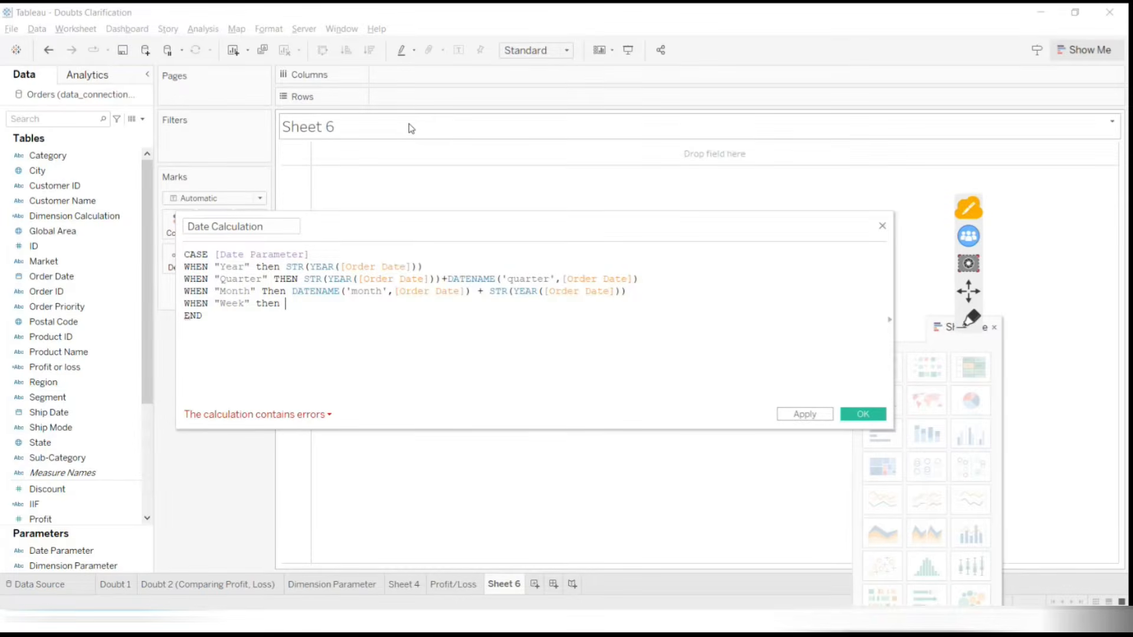
Start the Week condition's result with "Week" + STR(DATEPART())
{"action": "type", "text": " \"Week\""}
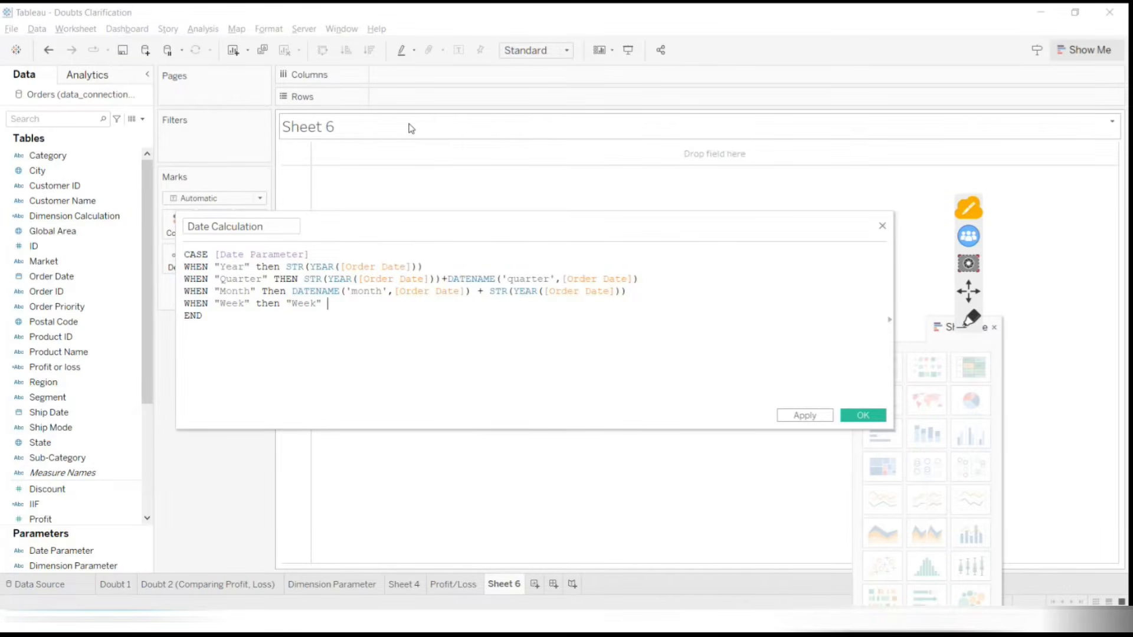
{"action": "type", "text": " + S"}
{"action": "type", "text": "TR("}
{"action": "type", "text": "DATE("}
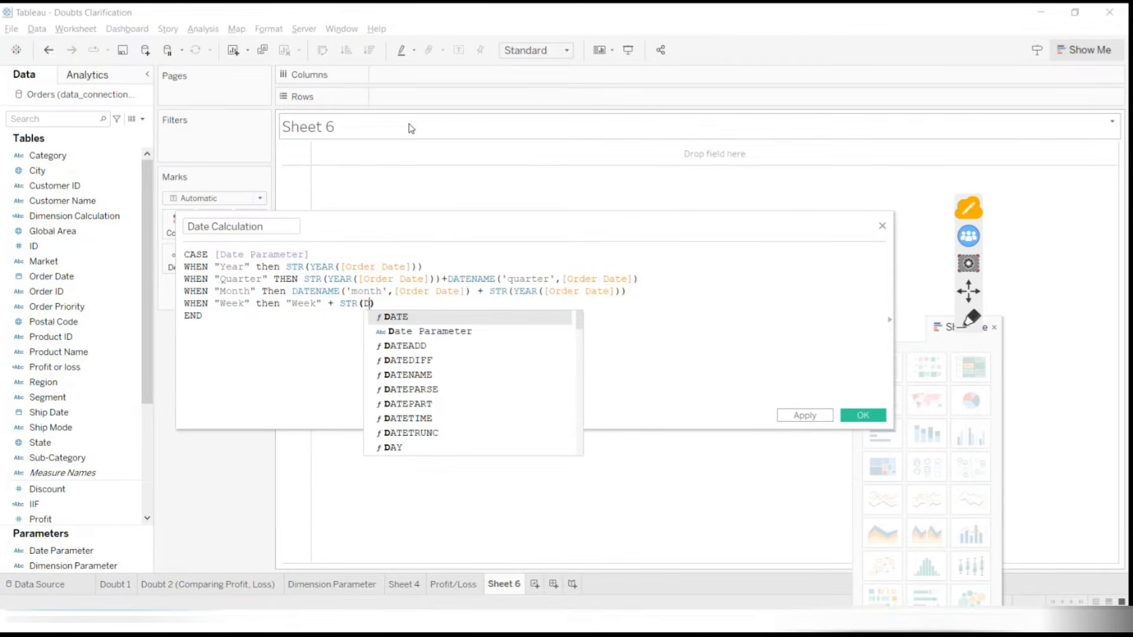
{"action": "key", "text": "BackSpace"}
{"action": "key", "text": "BackSpace"}
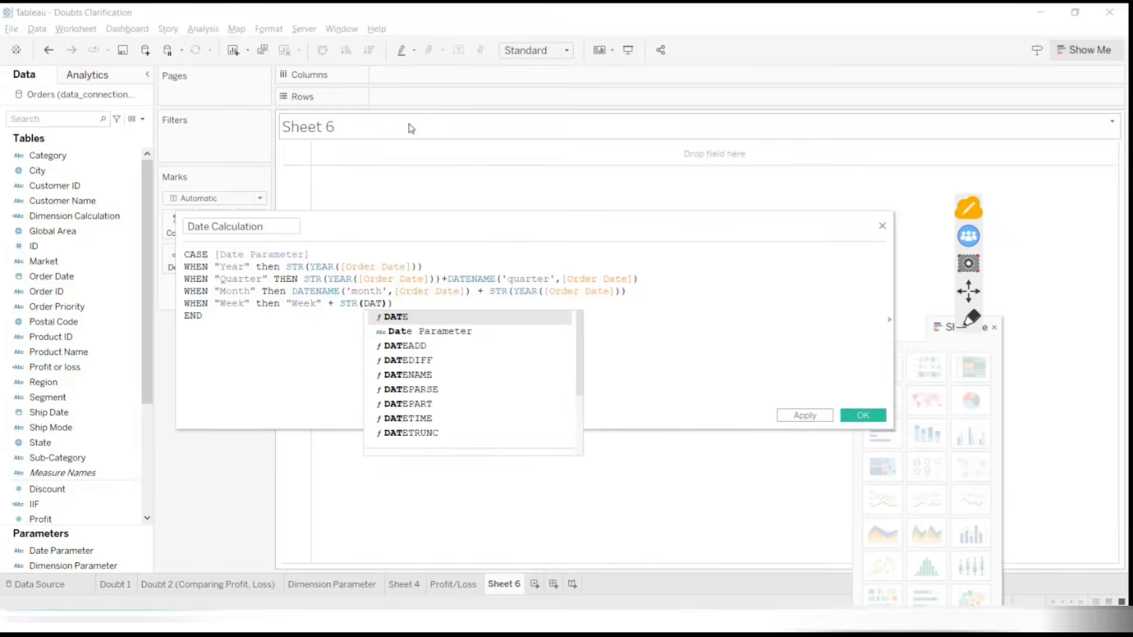
{"action": "type", "text": "epa"}
{"action": "key", "text": "Down"}
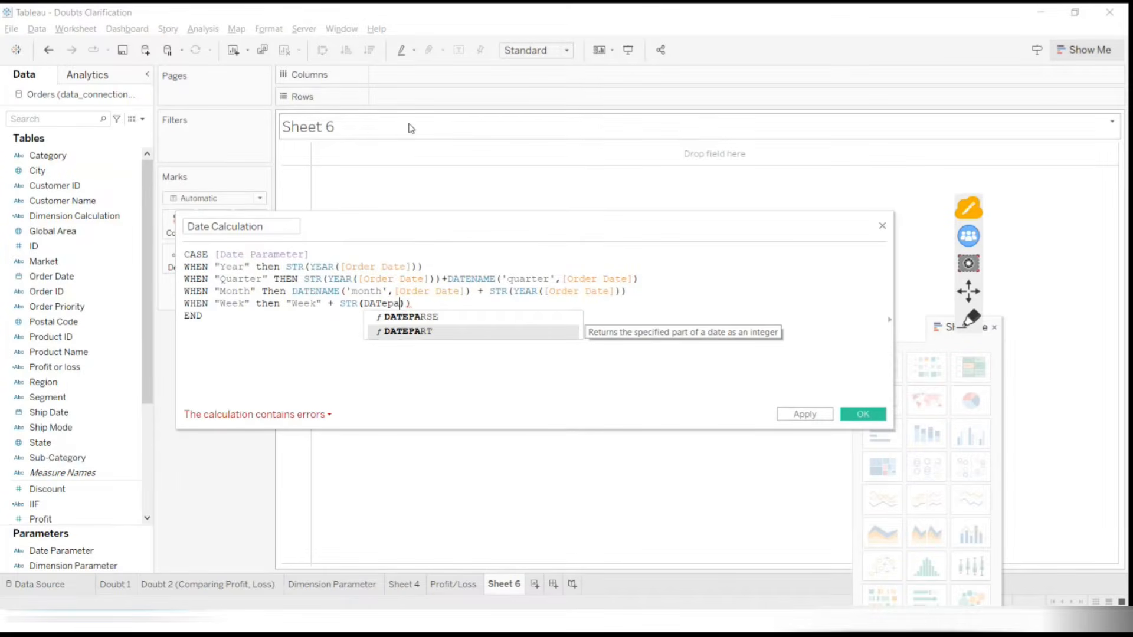
{"action": "key", "text": "Return"}
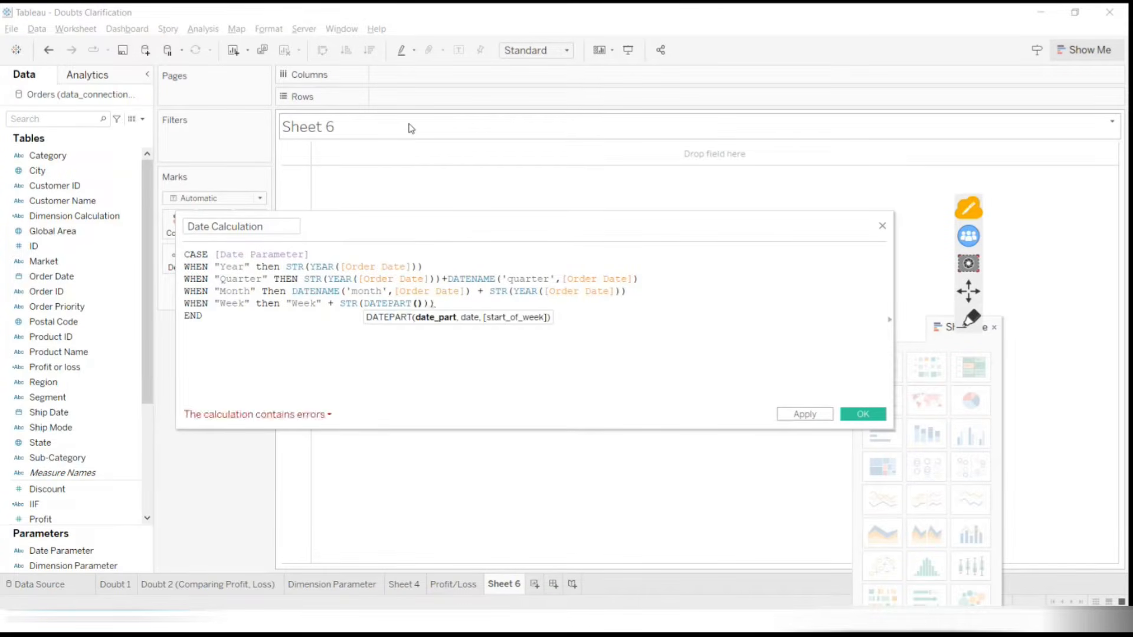
Fill the Week condition's DATEPART function with the arguments 'Week',[Order Date] and keep its closing parentheses balanced
{"action": "type", "text": "'Wee"}
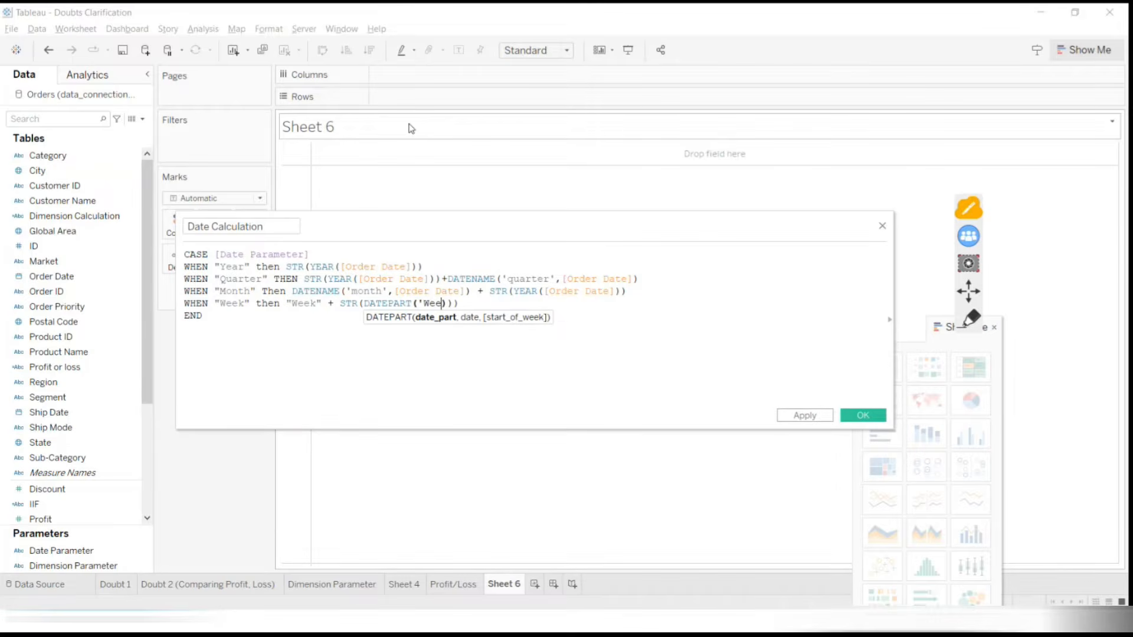
{"action": "type", "text": "k'"}
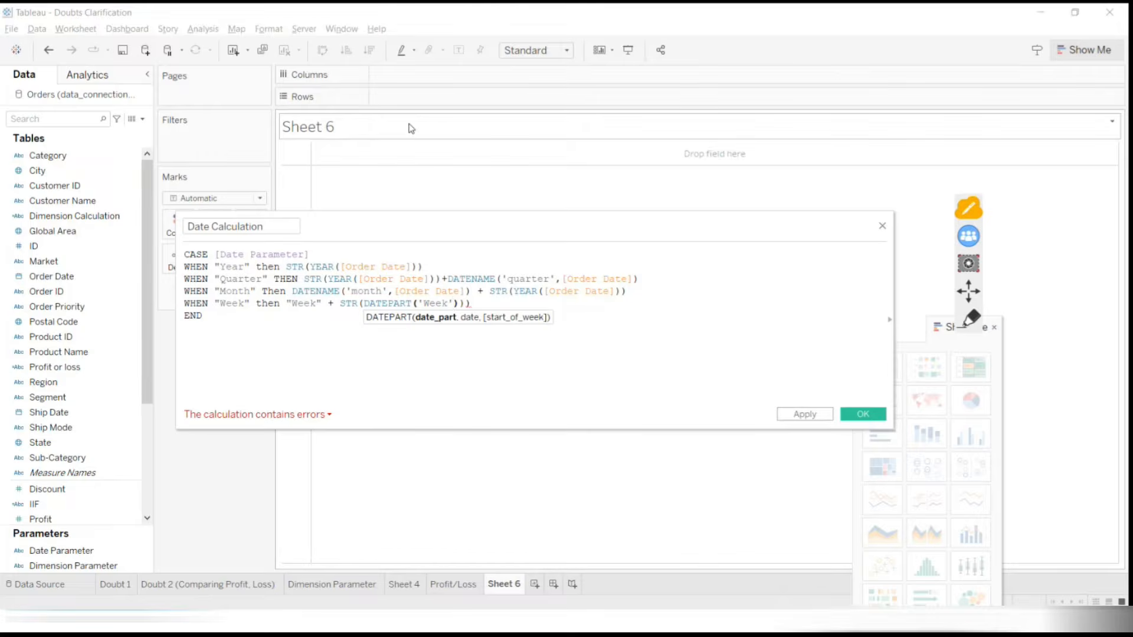
{"action": "type", "text": ", ["}
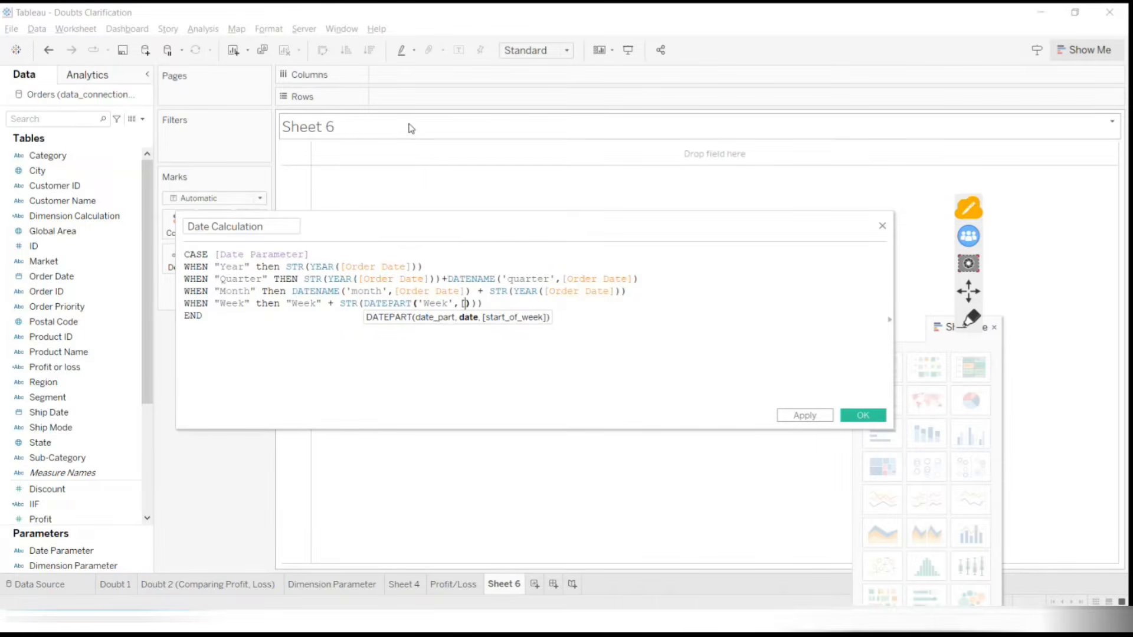
{"action": "type", "text": "Order Date"}
{"action": "key", "text": "Return"}
{"action": "type", "text": ")"}
{"action": "key", "text": "BackSpace"}
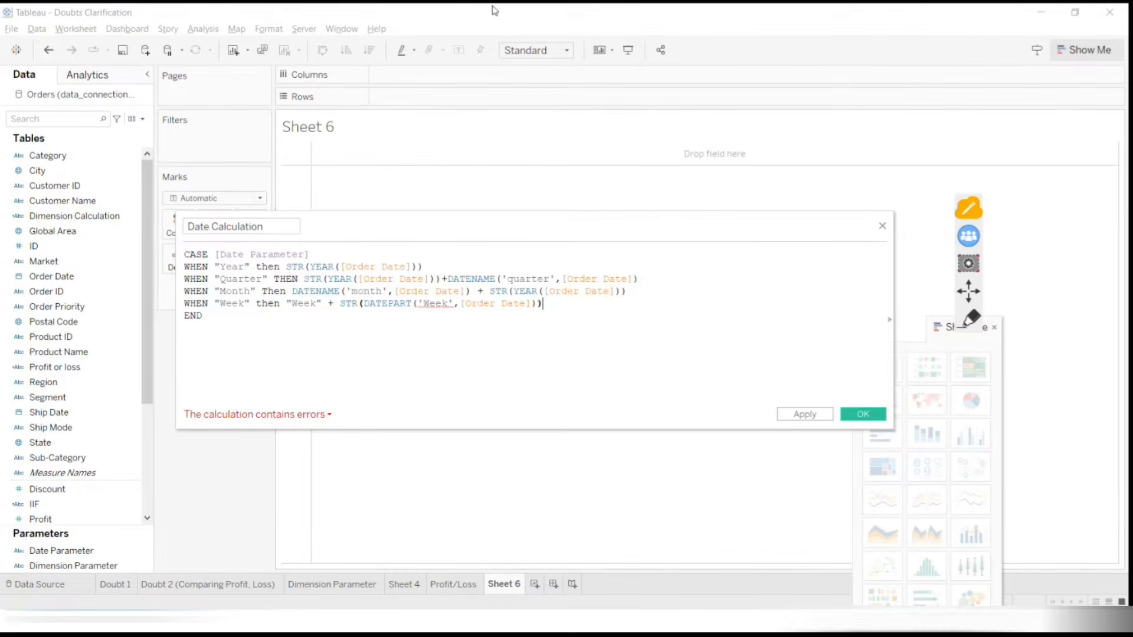
Change the DATEPART argument in the Week condition to lowercase 'week'
{"action": "left_click", "coordinate": [429, 303]}
{"action": "key", "text": "BackSpace"}
{"action": "type", "text": "w"}
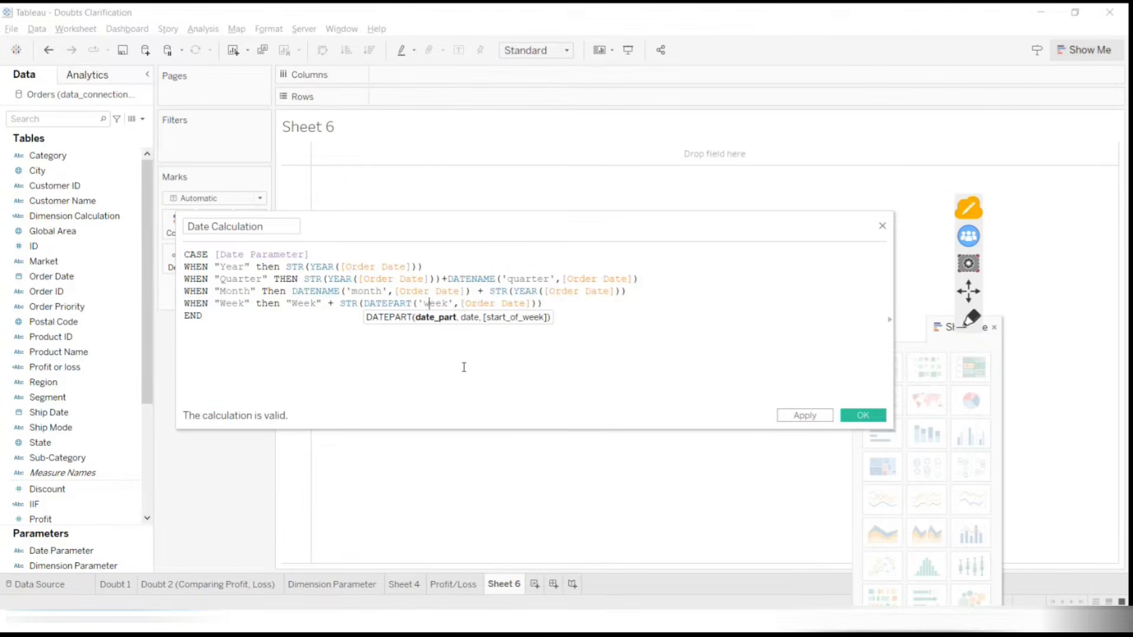
{"action": "left_click", "coordinate": [464, 367]}
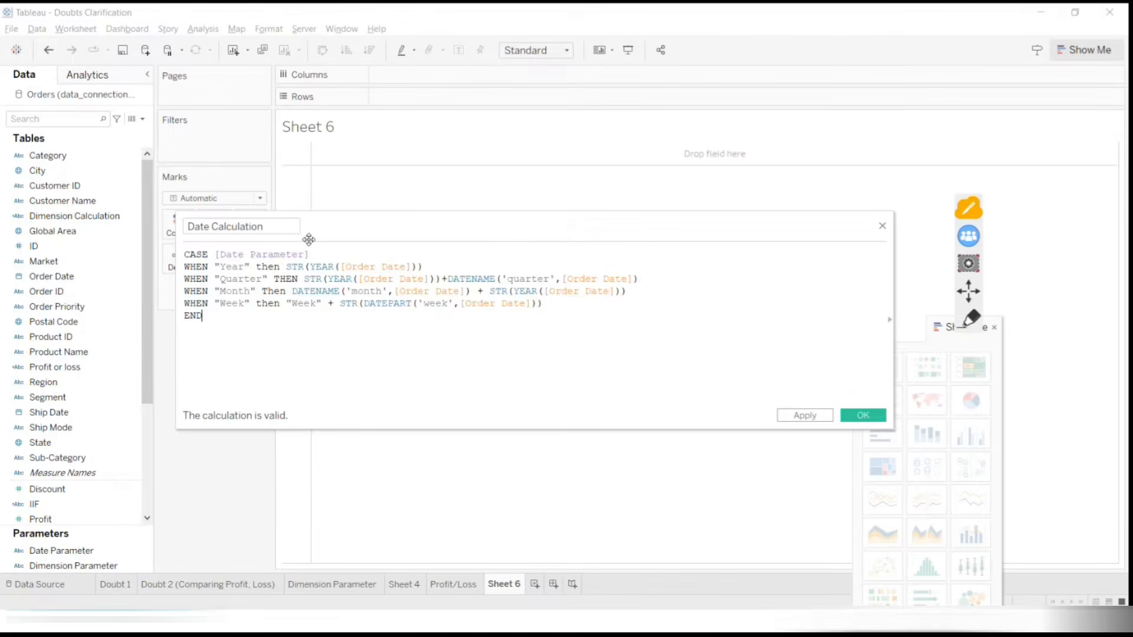
Review the STR(YEAR([Order Date])) expressions in the Quarter and Year lines and the "Year" condition value
{"action": "left_click_drag", "start_coordinate": [305, 279], "coordinate": [435, 280]}
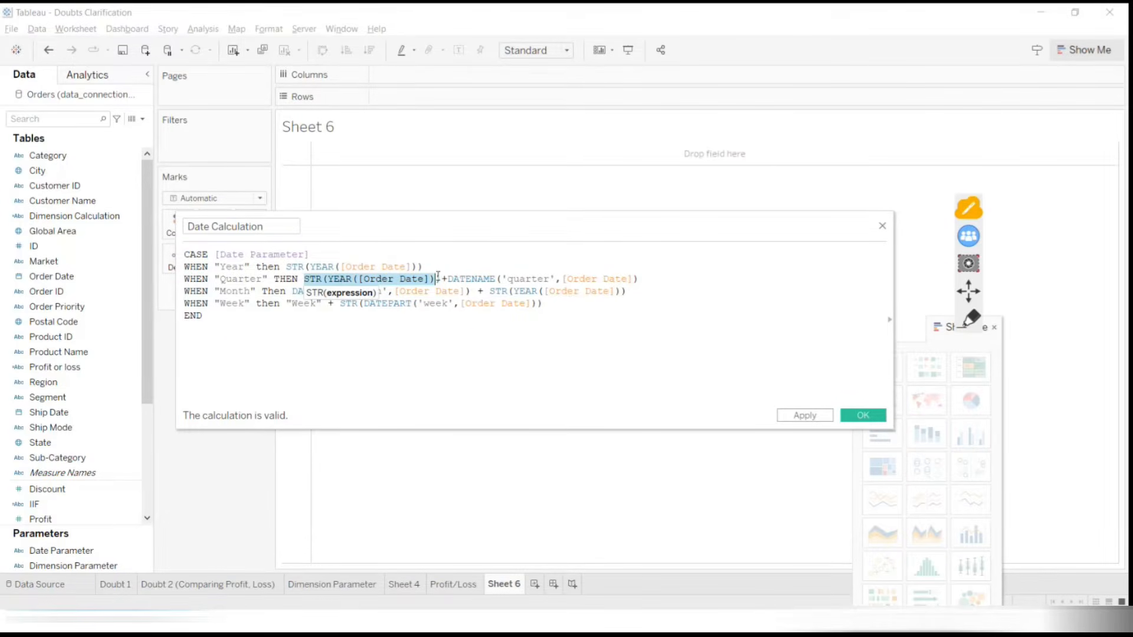
{"action": "left_click", "coordinate": [315, 283]}
{"action": "left_click_drag", "start_coordinate": [291, 272], "coordinate": [403, 258]}
{"action": "left_click", "coordinate": [414, 264]}
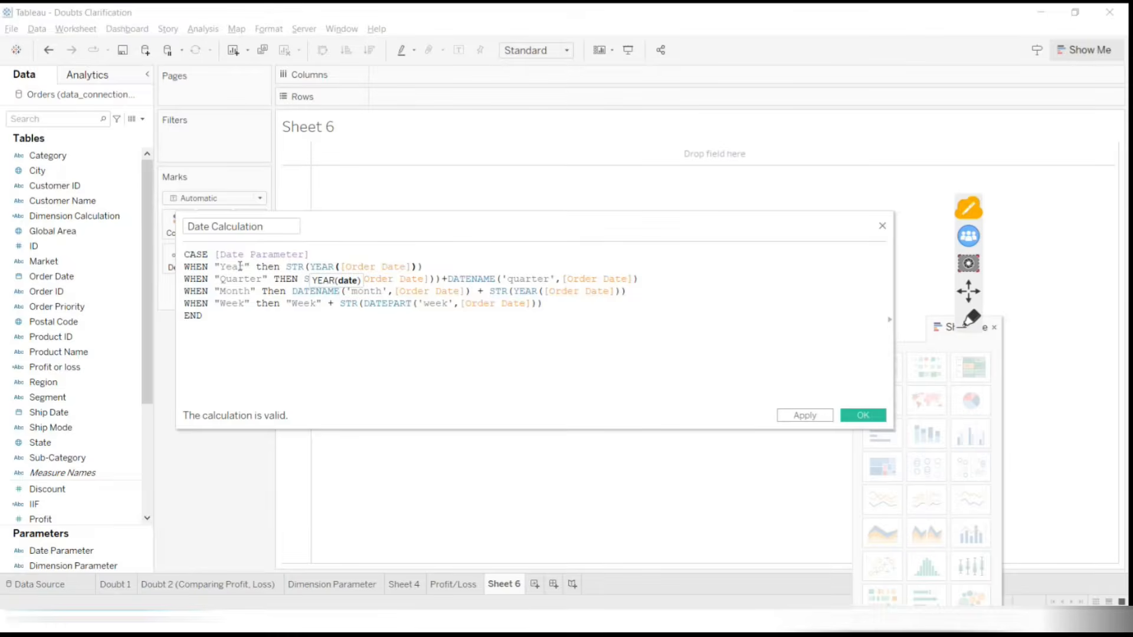
{"action": "left_click_drag", "start_coordinate": [220, 267], "coordinate": [244, 269]}
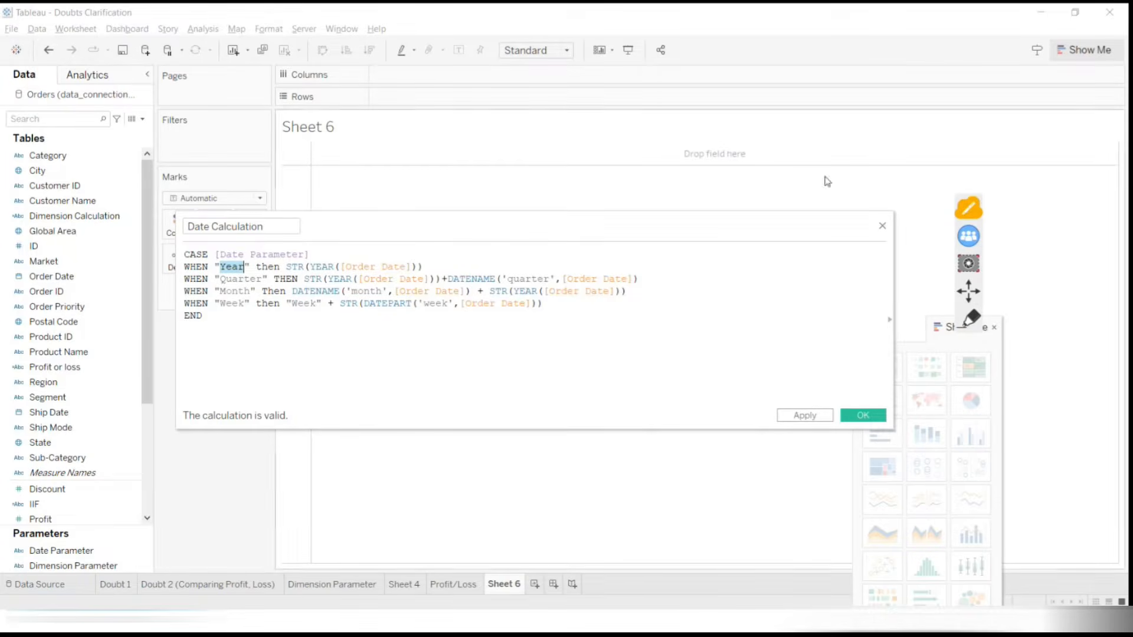
Handwrite two circled example years and "Str" over the worksheet with the annotation pen, and erase all the ink
{"action": "left_click", "coordinate": [993, 328]}
{"action": "left_click", "coordinate": [973, 325]}
{"action": "mouse_move", "coordinate": [631, 125]}
{"action": "left_mouse_down"}
{"action": "mouse_move", "coordinate": [770, 95]}
{"action": "mouse_move", "coordinate": [829, 96]}
{"action": "left_mouse_up"}
{"action": "left_click_drag", "start_coordinate": [796, 131], "coordinate": [891, 84]}
{"action": "left_click_drag", "start_coordinate": [880, 51], "coordinate": [883, 142]}
{"action": "left_click_drag", "start_coordinate": [686, 241], "coordinate": [762, 249]}
{"action": "left_click_drag", "start_coordinate": [821, 203], "coordinate": [818, 218]}
{"action": "left_click_drag", "start_coordinate": [852, 177], "coordinate": [890, 214]}
{"action": "mouse_move", "coordinate": [906, 153]}
{"action": "left_mouse_down"}
{"action": "mouse_move", "coordinate": [909, 179]}
{"action": "mouse_move", "coordinate": [857, 190]}
{"action": "left_mouse_up"}
{"action": "left_click_drag", "start_coordinate": [878, 74], "coordinate": [743, 187]}
{"action": "left_click_drag", "start_coordinate": [708, 74], "coordinate": [888, 142]}
{"action": "mouse_move", "coordinate": [752, 195]}
{"action": "left_mouse_down"}
{"action": "mouse_move", "coordinate": [857, 160]}
{"action": "mouse_move", "coordinate": [838, 172]}
{"action": "left_mouse_up"}
{"action": "left_click_drag", "start_coordinate": [452, 143], "coordinate": [407, 208]}
{"action": "left_click_drag", "start_coordinate": [482, 144], "coordinate": [493, 208]}
{"action": "mouse_move", "coordinate": [464, 188]}
{"action": "left_mouse_down"}
{"action": "mouse_move", "coordinate": [509, 187]}
{"action": "mouse_move", "coordinate": [536, 158]}
{"action": "left_mouse_up"}
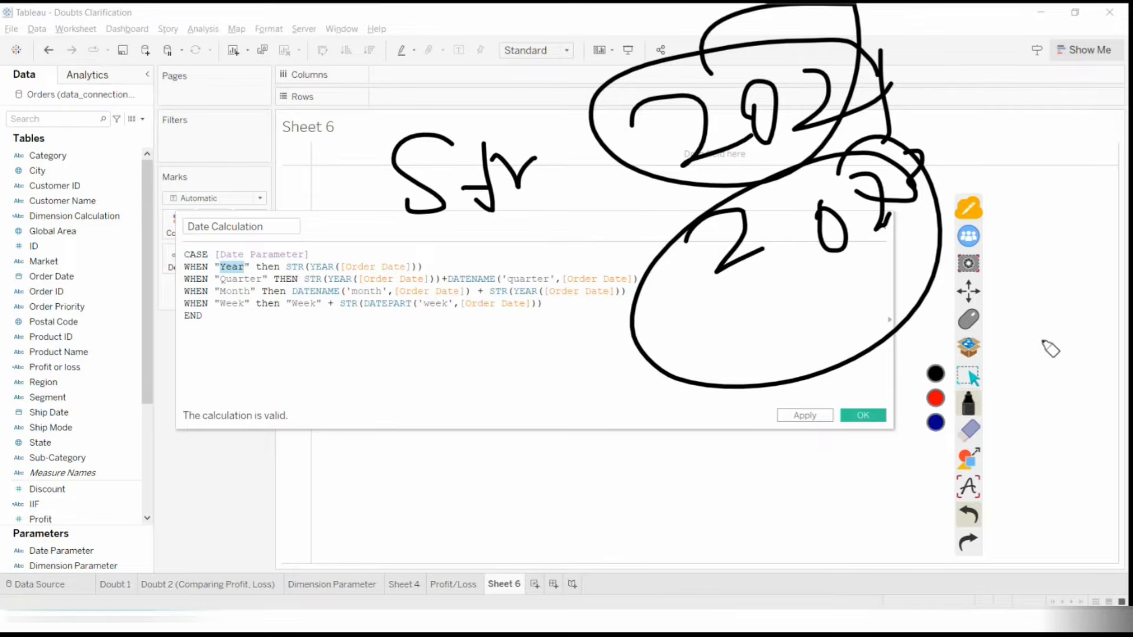
{"action": "left_click", "coordinate": [968, 430]}
{"action": "left_click", "coordinate": [933, 451]}
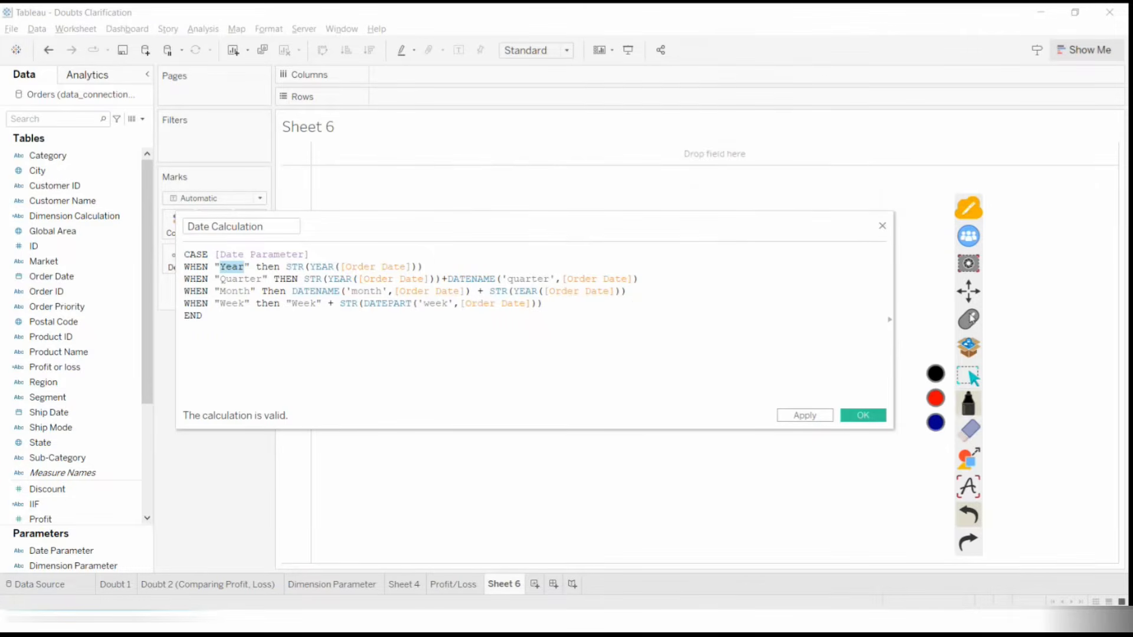
Mark the Year line's STR and the Quarter line's year and DATENAME parts with the annotation pen, and erase the marks
{"action": "left_click", "coordinate": [971, 319]}
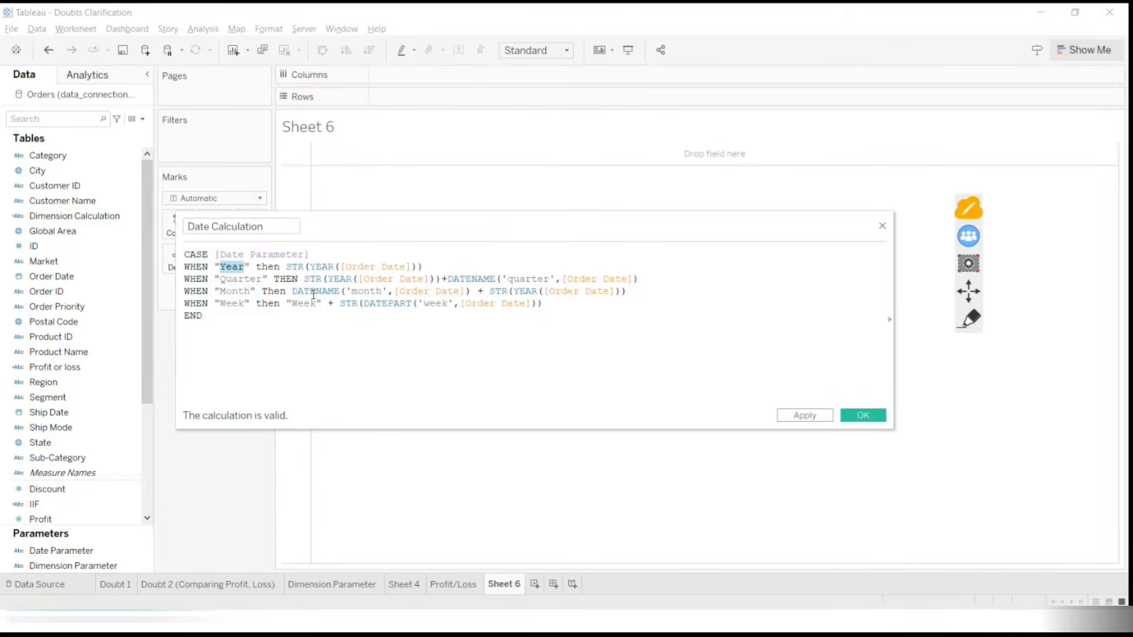
{"action": "left_click", "coordinate": [972, 320]}
{"action": "left_click_drag", "start_coordinate": [267, 270], "coordinate": [421, 284]}
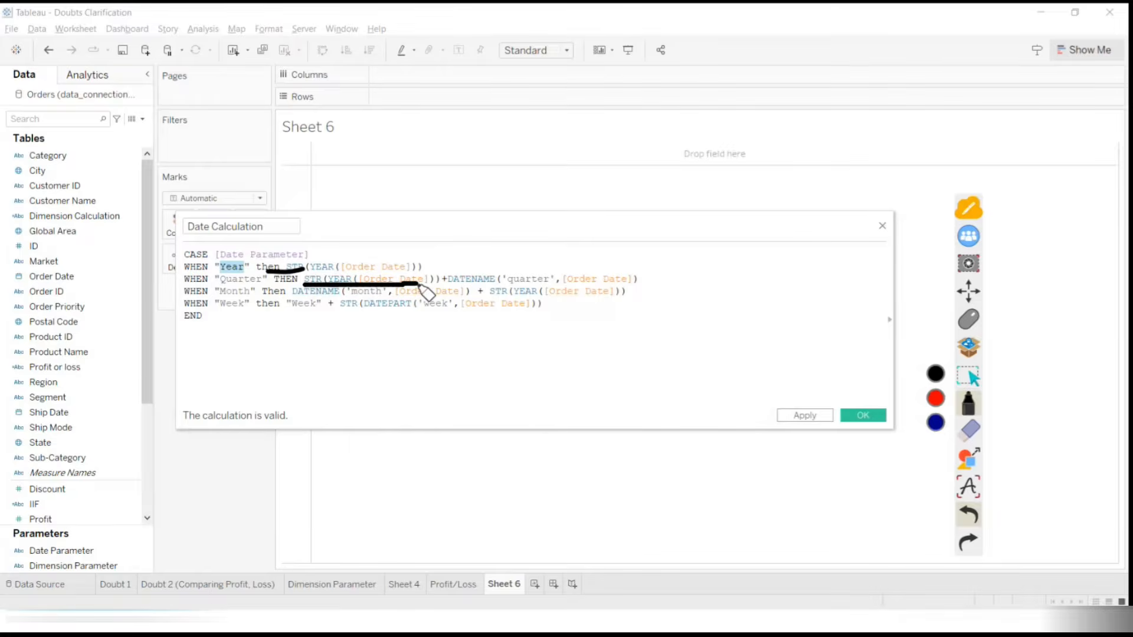
{"action": "mouse_move", "coordinate": [538, 260]}
{"action": "left_mouse_down"}
{"action": "mouse_move", "coordinate": [516, 267]}
{"action": "mouse_move", "coordinate": [546, 294]}
{"action": "mouse_move", "coordinate": [561, 261]}
{"action": "mouse_move", "coordinate": [543, 253]}
{"action": "left_mouse_up"}
{"action": "mouse_move", "coordinate": [444, 282]}
{"action": "left_mouse_down"}
{"action": "mouse_move", "coordinate": [454, 283]}
{"action": "mouse_move", "coordinate": [443, 288]}
{"action": "left_mouse_up"}
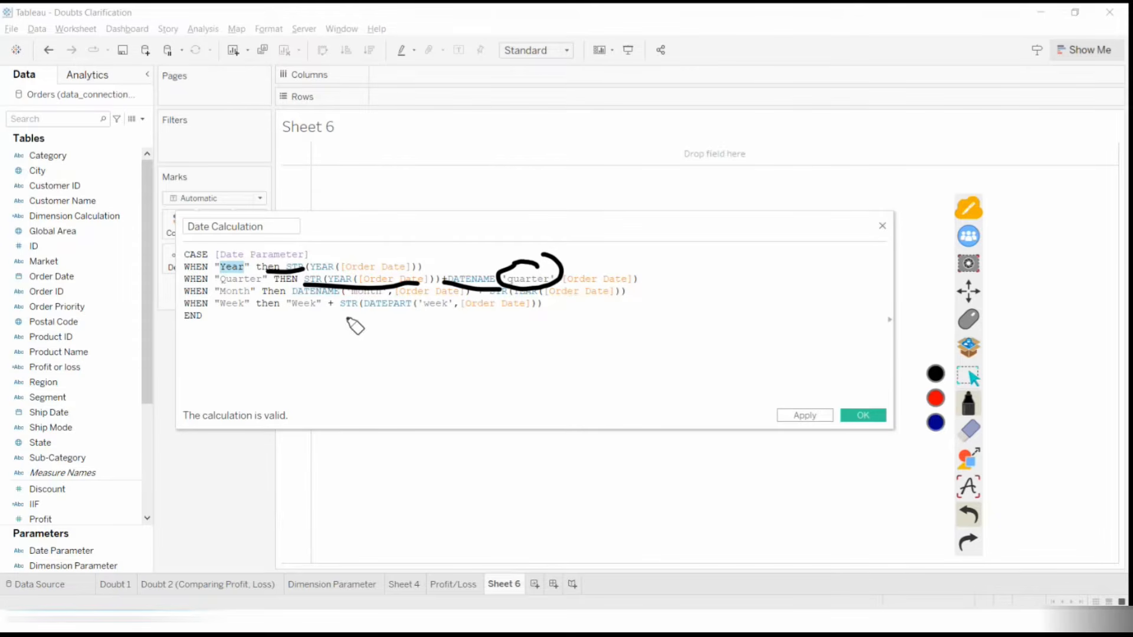
{"action": "left_click", "coordinate": [966, 435]}
{"action": "left_click", "coordinate": [936, 451]}
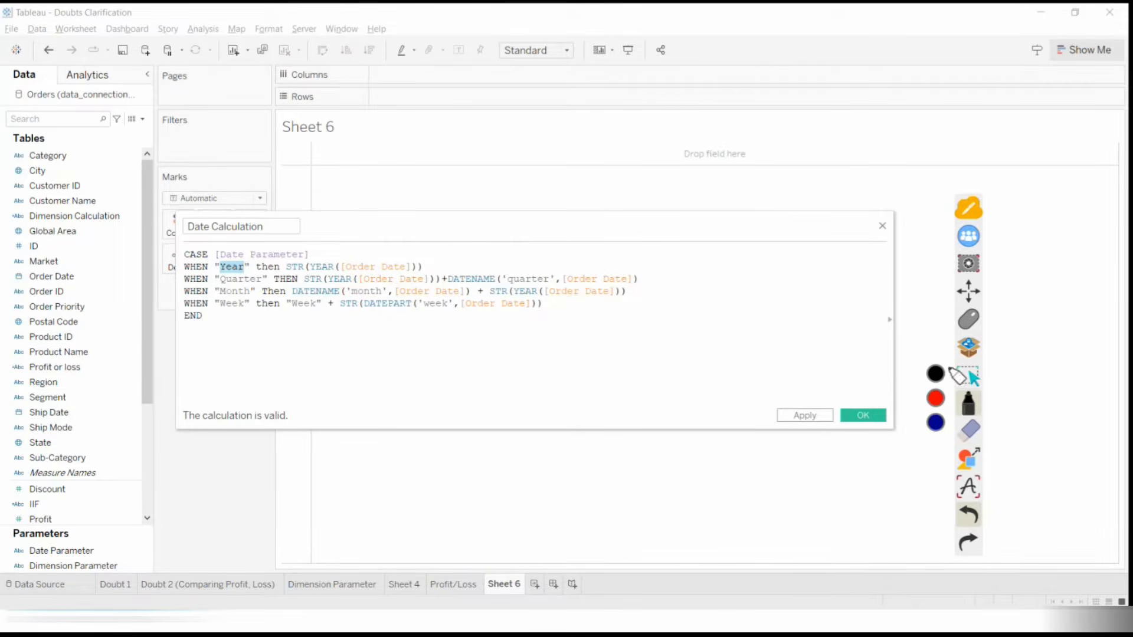
Underline STR(YEAR([Order Date])) in the Month line with the annotation pen, and erase the underline
{"action": "left_click_drag", "start_coordinate": [493, 299], "coordinate": [621, 300]}
{"action": "left_click", "coordinate": [971, 436]}
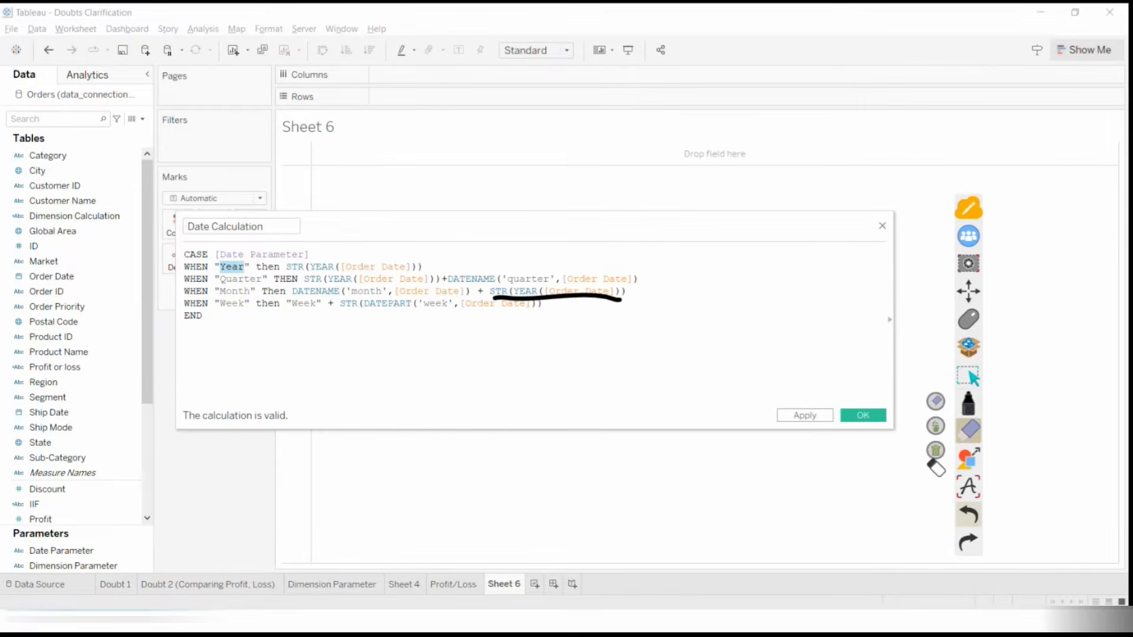
{"action": "left_click", "coordinate": [937, 460]}
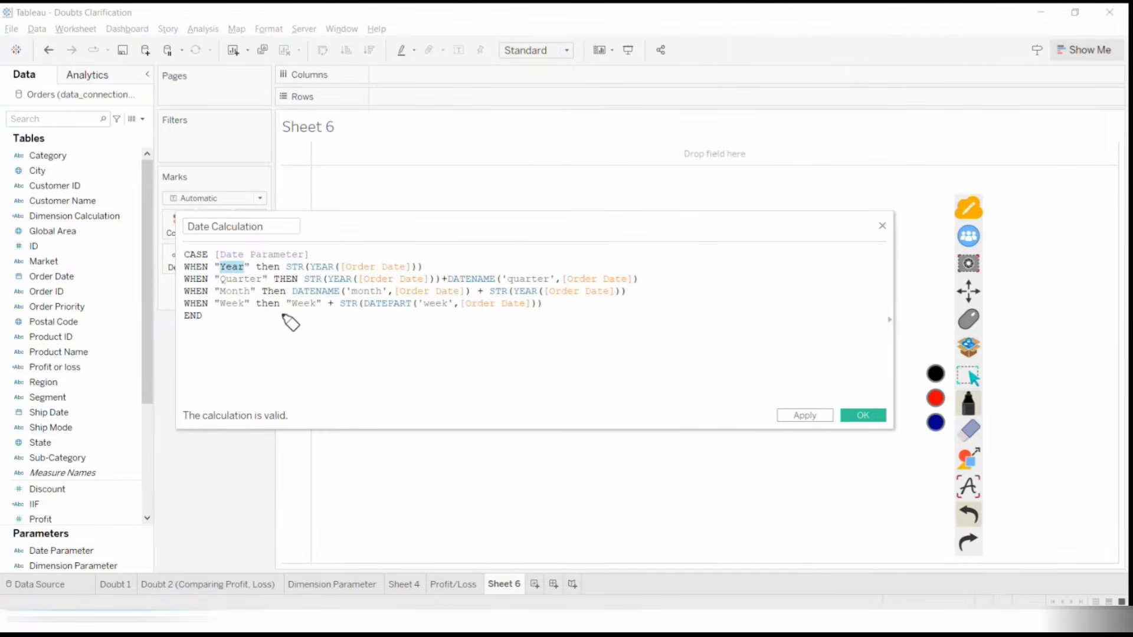
Underline the parts of the Week line, handwrite "week" + below the formula, and erase the annotations
{"action": "left_click_drag", "start_coordinate": [277, 314], "coordinate": [315, 316]}
{"action": "left_click_drag", "start_coordinate": [214, 312], "coordinate": [240, 313]}
{"action": "mouse_move", "coordinate": [316, 334]}
{"action": "left_mouse_down"}
{"action": "mouse_move", "coordinate": [326, 362]}
{"action": "mouse_move", "coordinate": [345, 372]}
{"action": "left_mouse_up"}
{"action": "mouse_move", "coordinate": [356, 348]}
{"action": "left_mouse_down"}
{"action": "mouse_move", "coordinate": [372, 392]}
{"action": "mouse_move", "coordinate": [402, 357]}
{"action": "left_mouse_up"}
{"action": "mouse_move", "coordinate": [411, 352]}
{"action": "left_mouse_down"}
{"action": "mouse_move", "coordinate": [407, 380]}
{"action": "mouse_move", "coordinate": [448, 378]}
{"action": "left_mouse_up"}
{"action": "mouse_move", "coordinate": [460, 378]}
{"action": "left_mouse_down"}
{"action": "mouse_move", "coordinate": [490, 395]}
{"action": "mouse_move", "coordinate": [517, 383]}
{"action": "left_mouse_up"}
{"action": "left_click_drag", "start_coordinate": [534, 335], "coordinate": [538, 390]}
{"action": "left_click_drag", "start_coordinate": [590, 347], "coordinate": [599, 379]}
{"action": "mouse_move", "coordinate": [608, 289]}
{"action": "left_mouse_down"}
{"action": "mouse_move", "coordinate": [640, 317]}
{"action": "mouse_move", "coordinate": [703, 334]}
{"action": "mouse_move", "coordinate": [694, 385]}
{"action": "left_mouse_up"}
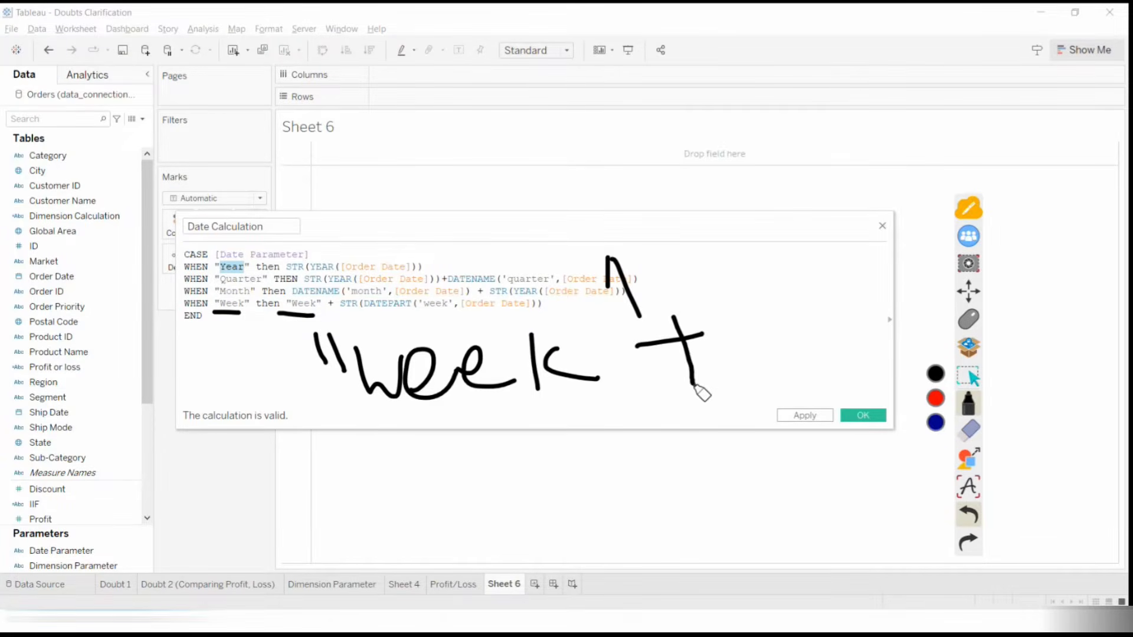
{"action": "left_click_drag", "start_coordinate": [339, 314], "coordinate": [537, 309]}
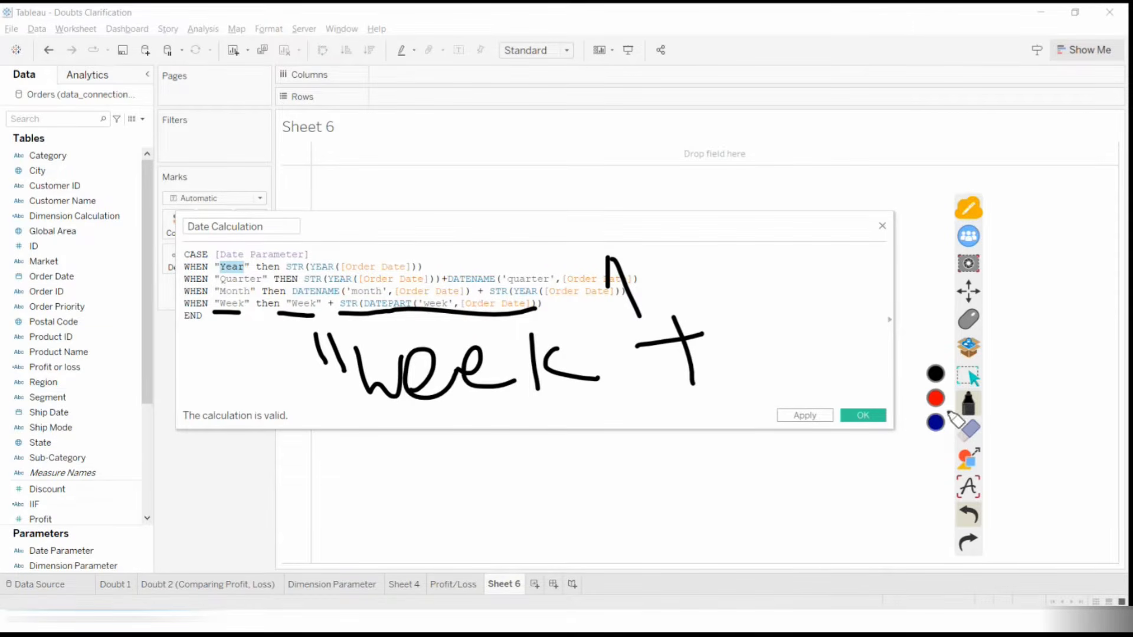
{"action": "left_click", "coordinate": [969, 430]}
{"action": "left_click", "coordinate": [936, 451]}
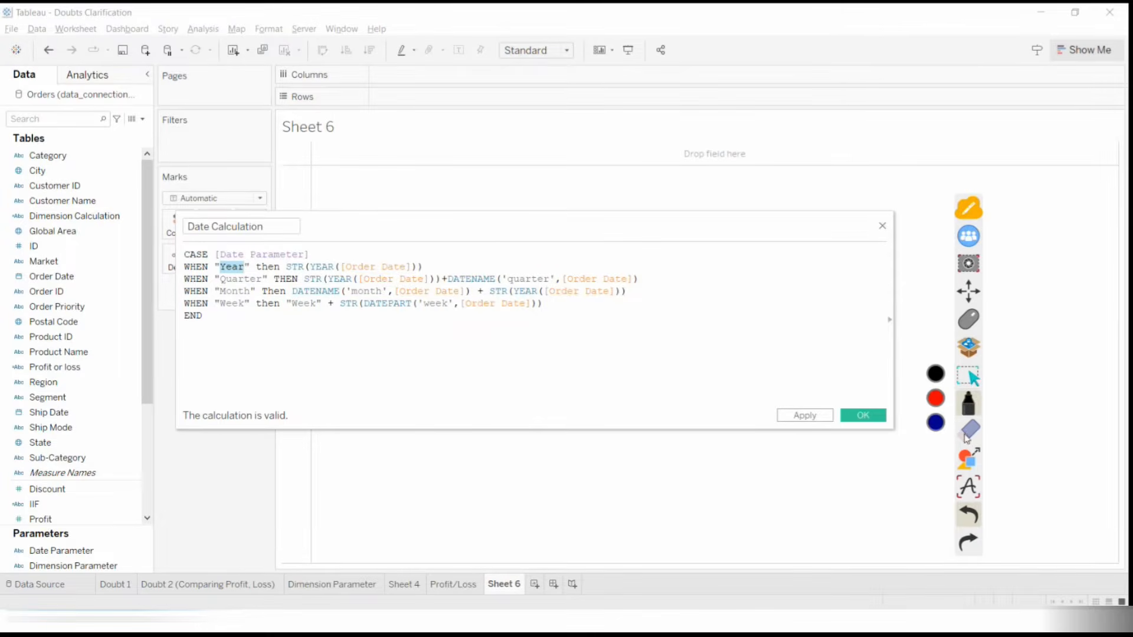
Put away the annotation pen and apply the Date Calculation formula
{"action": "left_click", "coordinate": [969, 322]}
{"action": "left_click", "coordinate": [970, 324]}
{"action": "left_click", "coordinate": [973, 323]}
{"action": "left_click", "coordinate": [811, 417]}
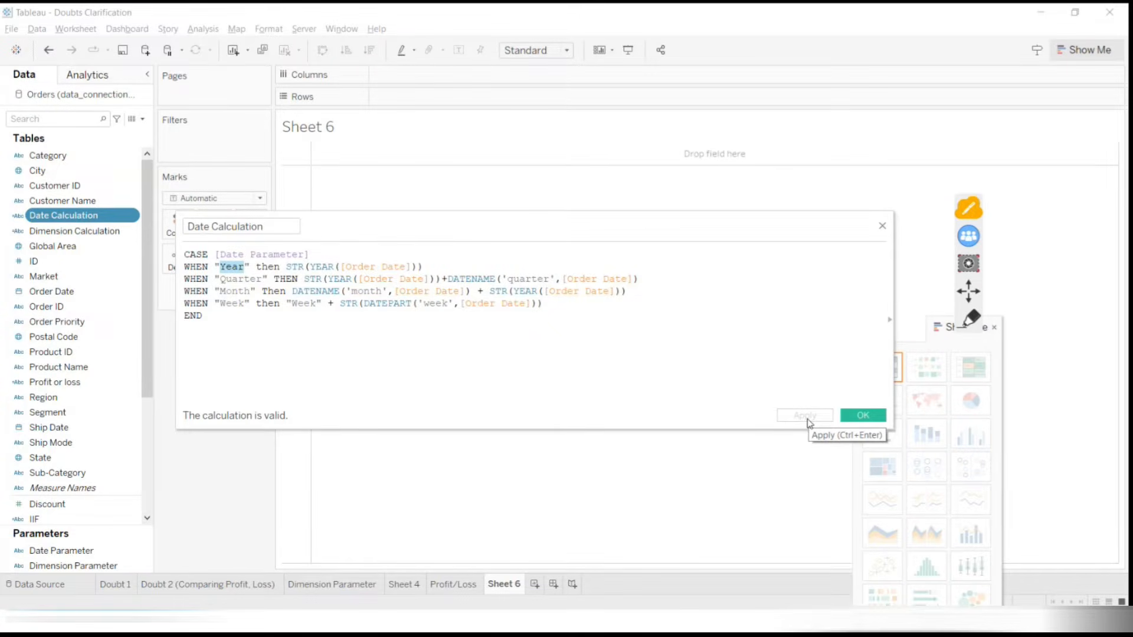
{"action": "left_click", "coordinate": [1055, 453]}
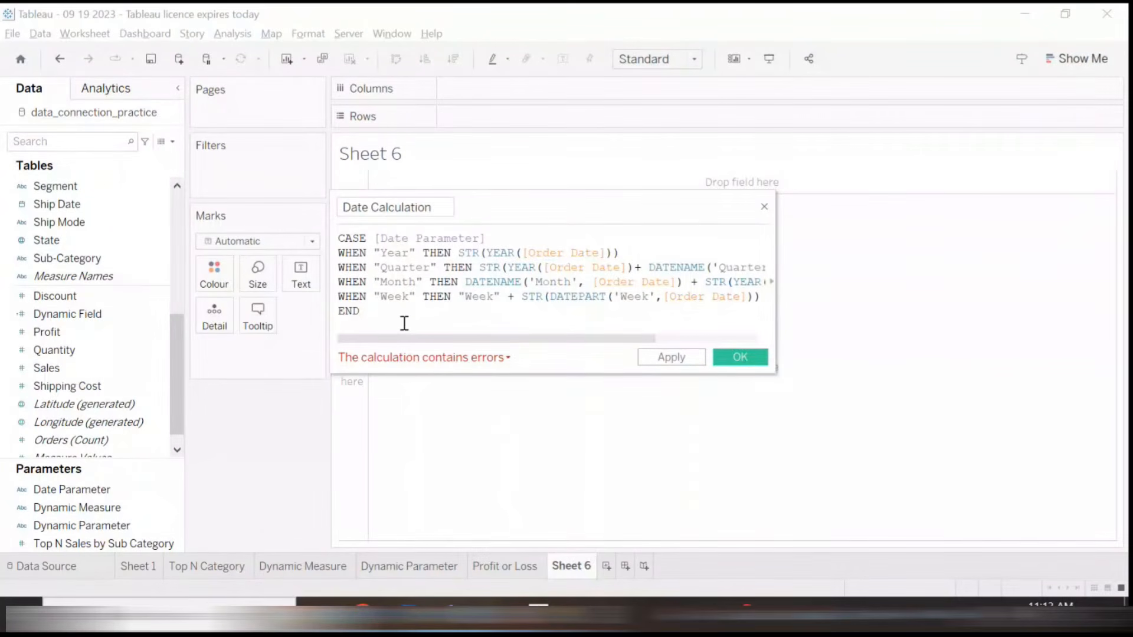
Check the Year and Quarter lines of the other workbook's Date Calculation formula for syntax mistakes
{"action": "left_click", "coordinate": [384, 241]}
{"action": "key", "text": "Down"}
{"action": "key", "text": "Down"}
{"action": "key", "text": "Up"}
{"action": "key", "text": "Right"}
{"action": "key", "text": "Right"}
{"action": "key", "text": "Right"}
{"action": "key", "text": "Right"}
{"action": "key", "text": "Right"}
{"action": "key", "text": "Right"}
{"action": "key", "text": "Right"}
{"action": "key", "text": "Right"}
{"action": "key", "text": "Right"}
{"action": "key", "text": "Right"}
{"action": "key", "text": "Right"}
{"action": "key", "text": "Right"}
{"action": "key", "text": "Right"}
{"action": "key", "text": "Right"}
{"action": "key", "text": "Right"}
{"action": "key", "text": "Right"}
{"action": "key", "text": "Right"}
{"action": "key", "text": "Right"}
{"action": "key", "text": "Right"}
{"action": "key", "text": "Right"}
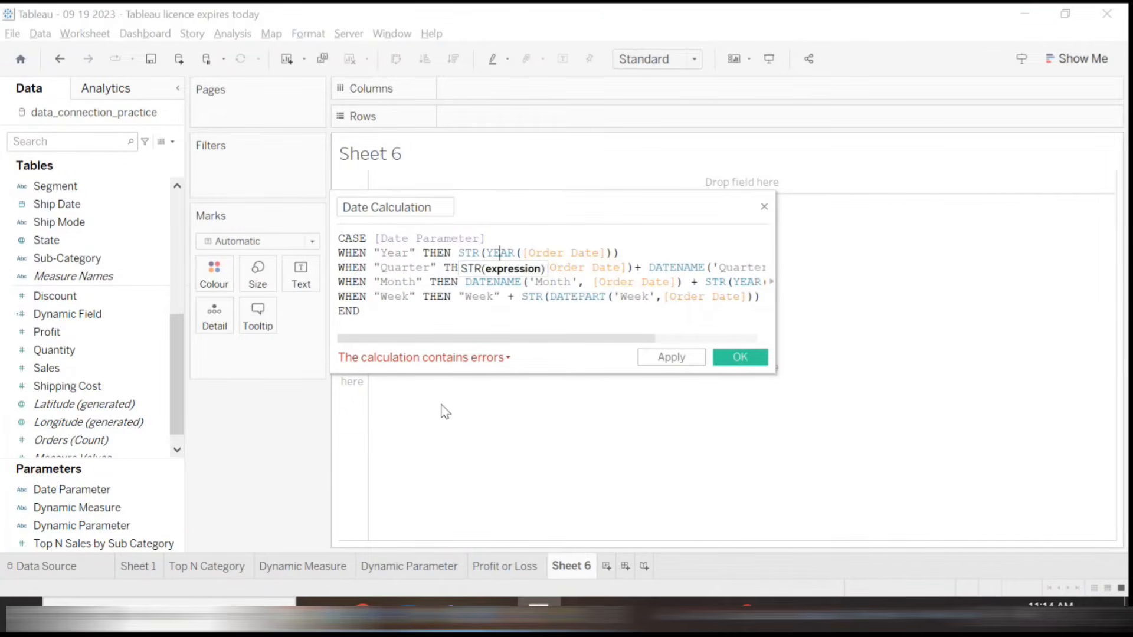
{"action": "key", "text": "Down"}
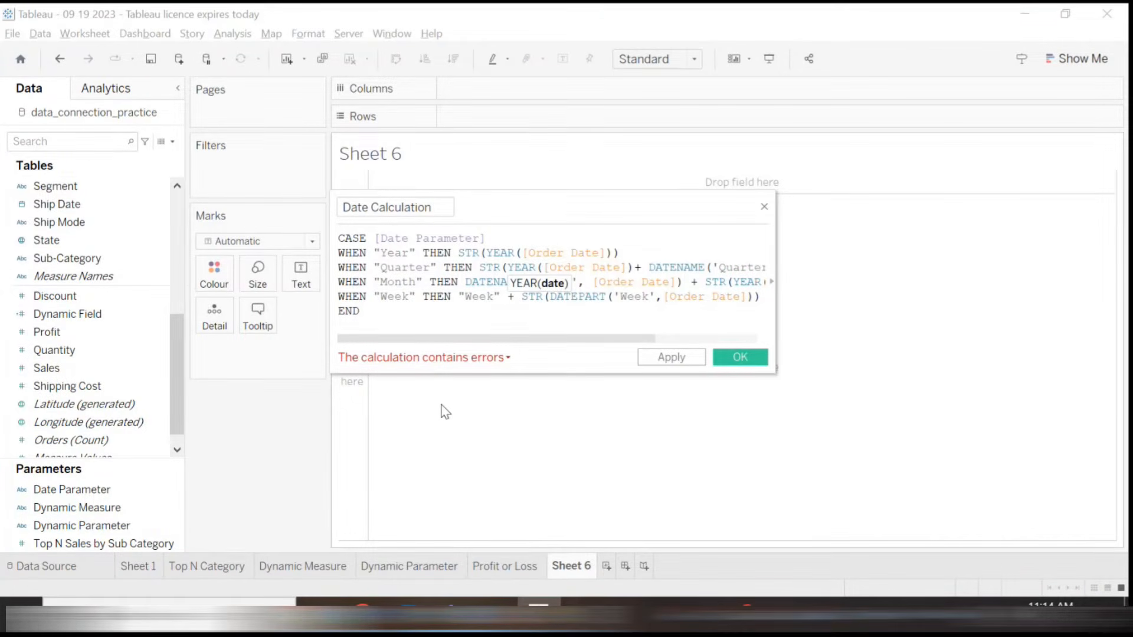
{"action": "key", "text": "Left"}
{"action": "key", "text": "Left"}
{"action": "key", "text": "Left"}
{"action": "key", "text": "Left"}
{"action": "key", "text": "Left"}
{"action": "key", "text": "Left"}
{"action": "key", "text": "Left"}
{"action": "key", "text": "Left"}
{"action": "key", "text": "Left"}
{"action": "key", "text": "Left"}
{"action": "key", "text": "Left"}
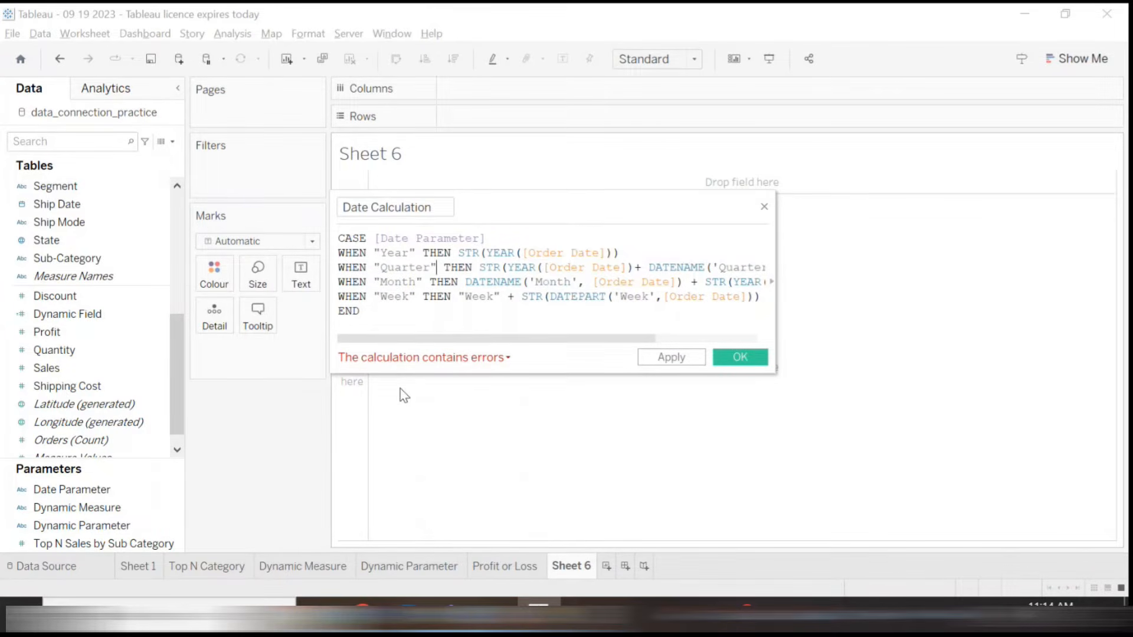
Widen the calculation editor to show the full formula lines and view the error details
{"action": "key", "text": "Down"}
{"action": "key", "text": "Down"}
{"action": "key", "text": "Down"}
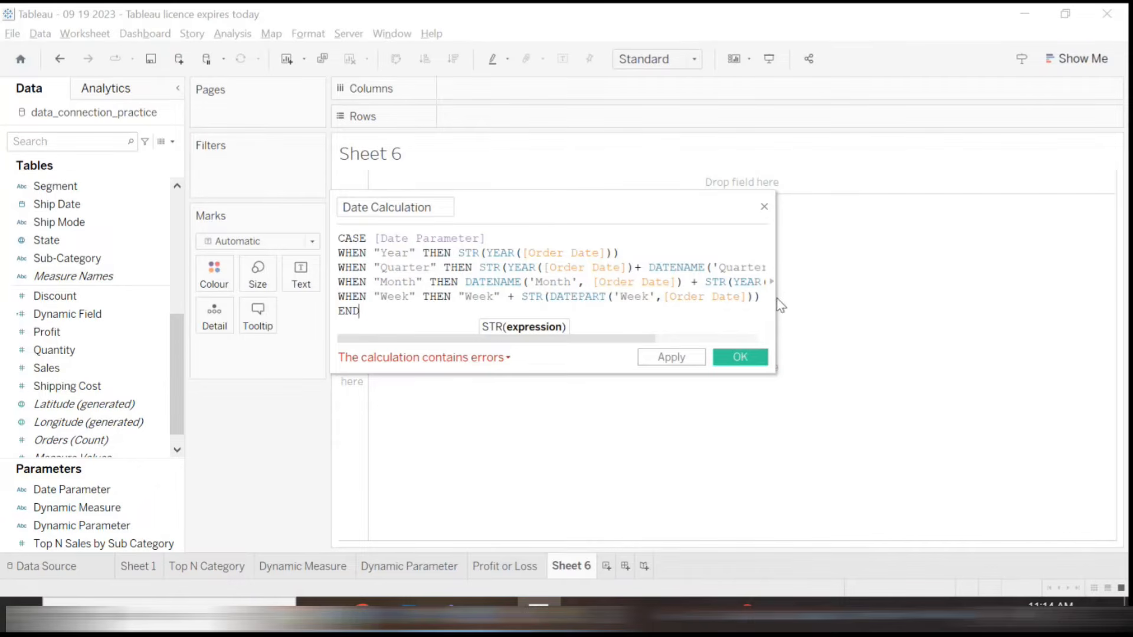
{"action": "left_click_drag", "start_coordinate": [778, 298], "coordinate": [941, 327]}
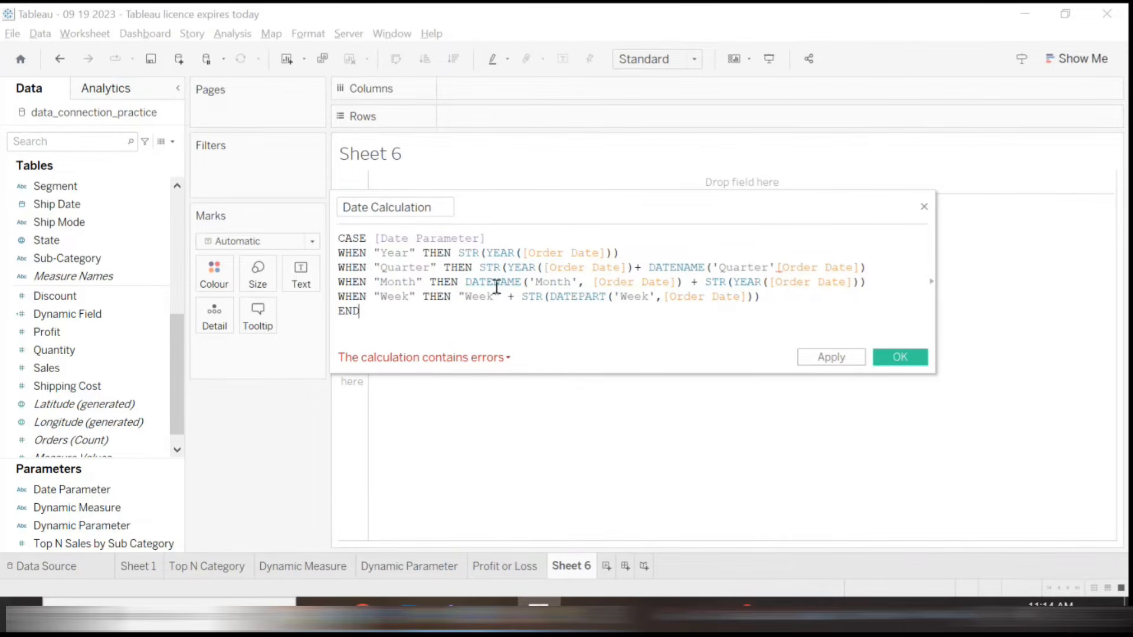
{"action": "mouse_move", "coordinate": [432, 363]}
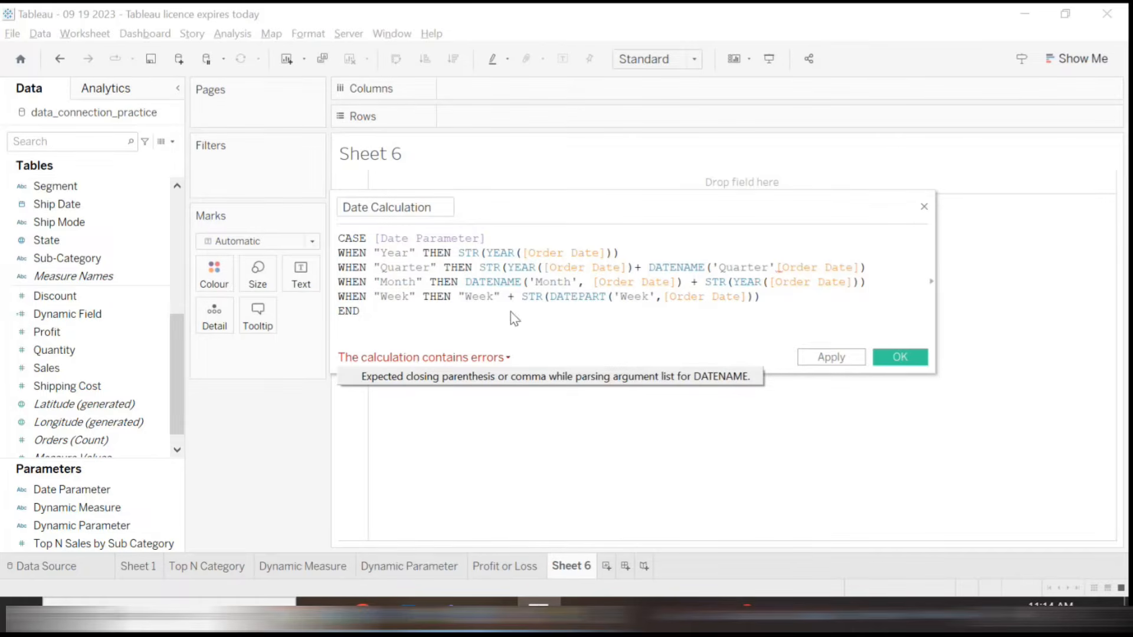
Change the quoted text in the Week condition's result to lowercase "week"
{"action": "left_click", "coordinate": [429, 297]}
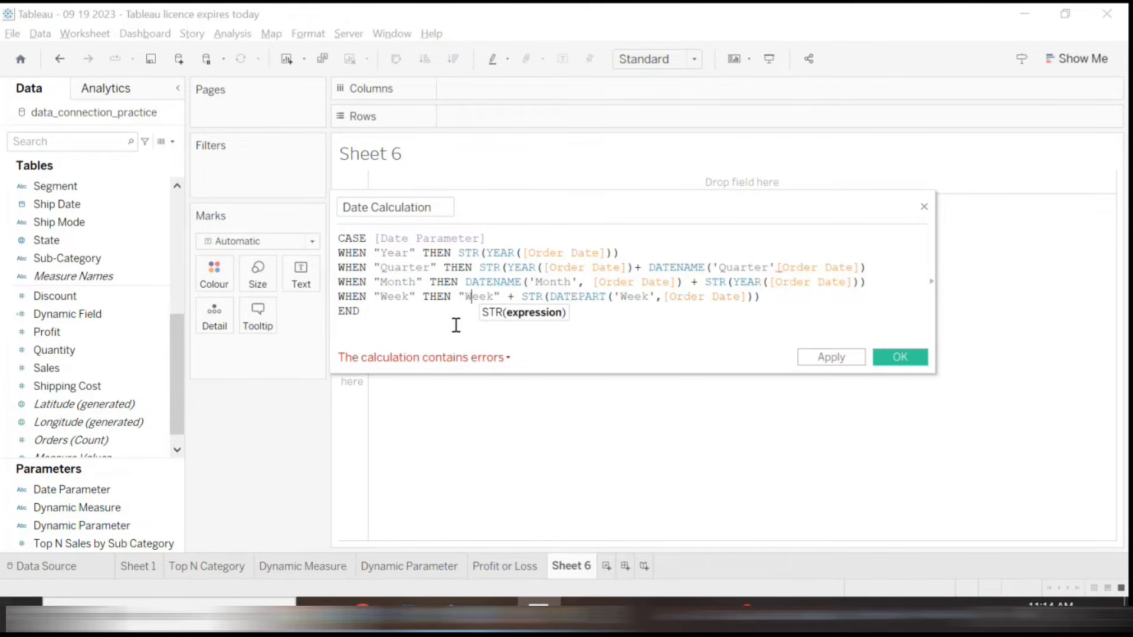
{"action": "key", "text": "BackSpace"}
{"action": "type", "text": "w"}
{"action": "key", "text": "Right"}
{"action": "key", "text": "Right"}
{"action": "key", "text": "Right"}
{"action": "key", "text": "Right"}
{"action": "key", "text": "Right"}
{"action": "key", "text": "Right"}
{"action": "key", "text": "Right"}
Change the Quarter line's DATENAME argument to lowercase 'quarter' and insert a comma before [Order Date]
{"action": "left_click", "coordinate": [731, 265]}
{"action": "key", "text": "BackSpace"}
{"action": "type", "text": "q"}
{"action": "key", "text": "Right"}
{"action": "key", "text": "Right"}
{"action": "key", "text": "Right"}
{"action": "key", "text": "Right"}
{"action": "key", "text": "Right"}
{"action": "key", "text": "Right"}
{"action": "key", "text": "Right"}
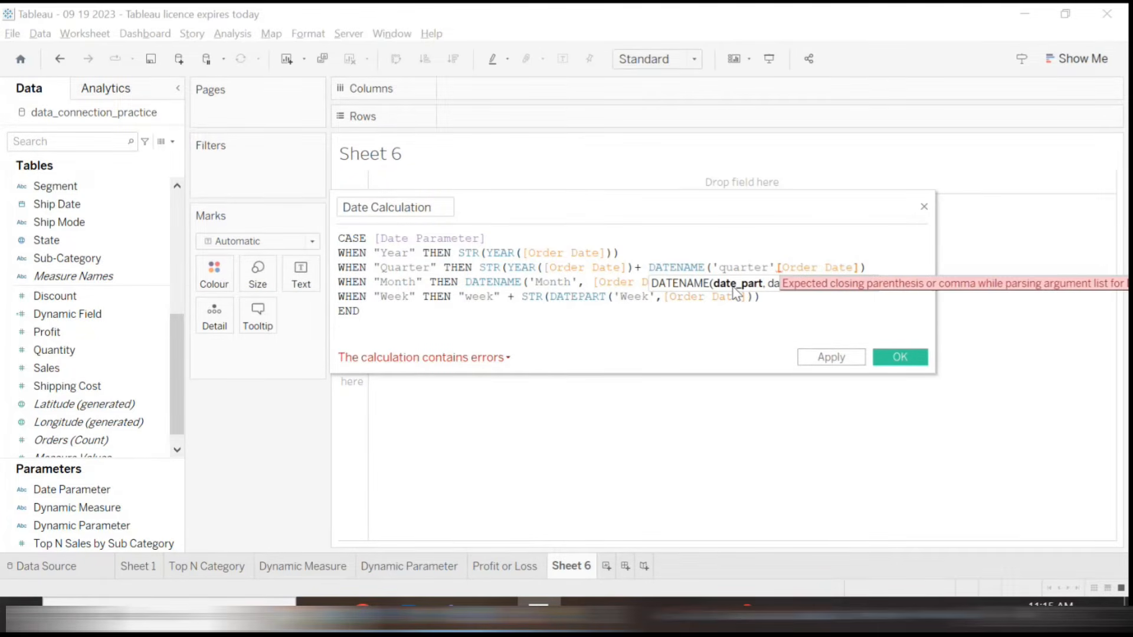
{"action": "type", "text": ","}
{"action": "key", "text": "Down"}
{"action": "key", "text": "Down"}
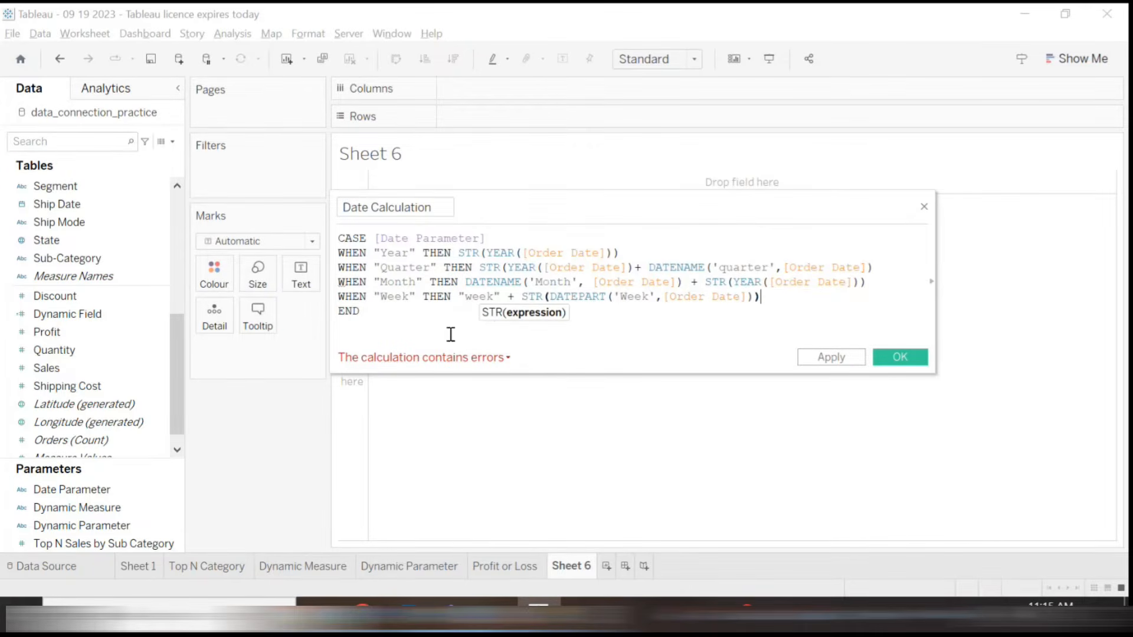
{"action": "left_click", "coordinate": [419, 306]}
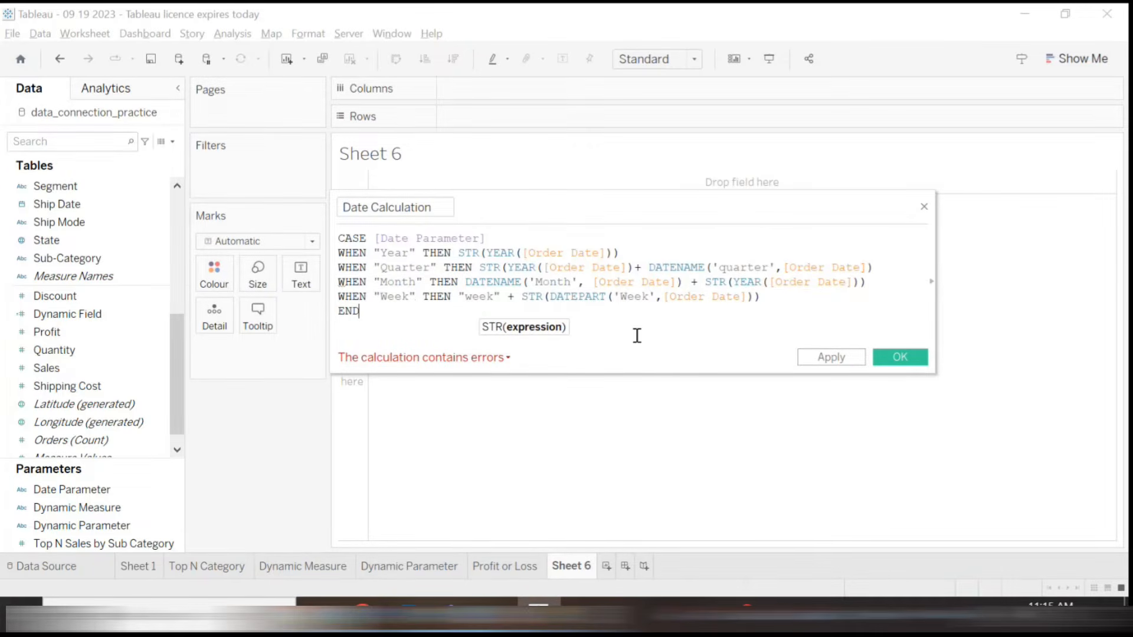
Change the Month line's DATENAME argument to lowercase 'month'
{"action": "left_click", "coordinate": [543, 282]}
{"action": "key", "text": "BackSpace"}
{"action": "type", "text": "m"}
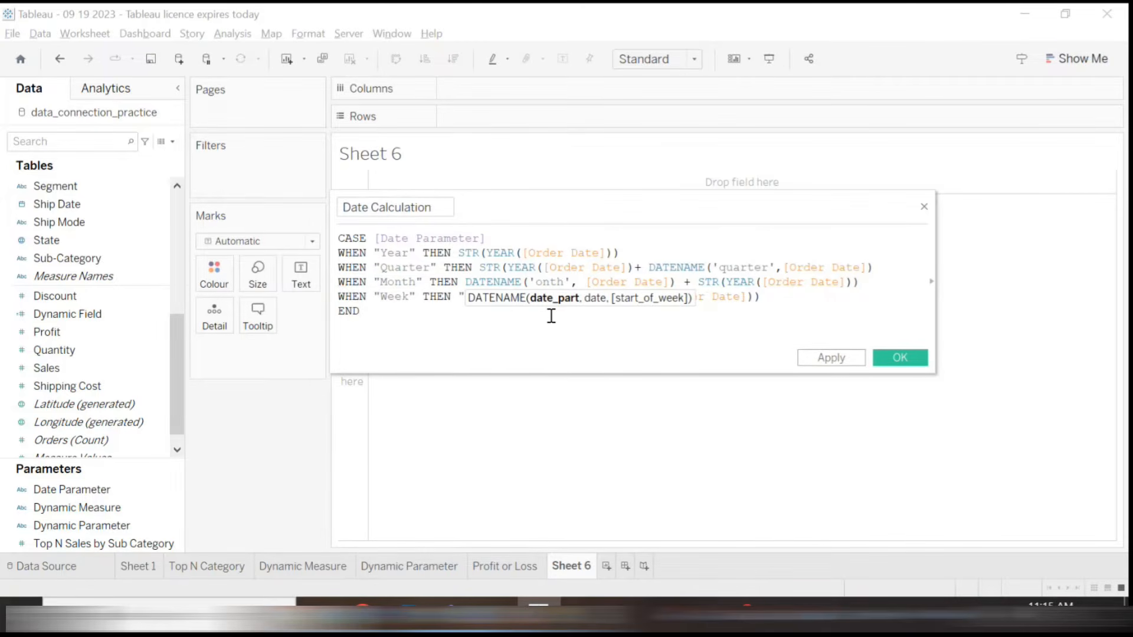
{"action": "left_click", "coordinate": [579, 342]}
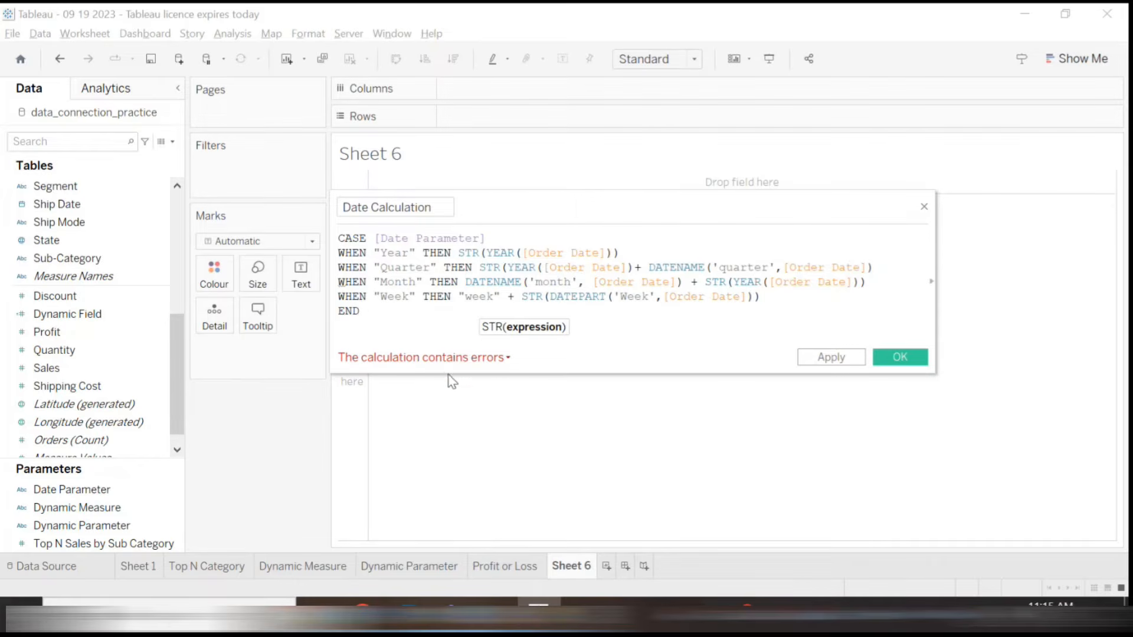
Check the error details and add the missing closing parenthesis after STR(YEAR([Order Date]) in the Quarter line
{"action": "left_click", "coordinate": [433, 361]}
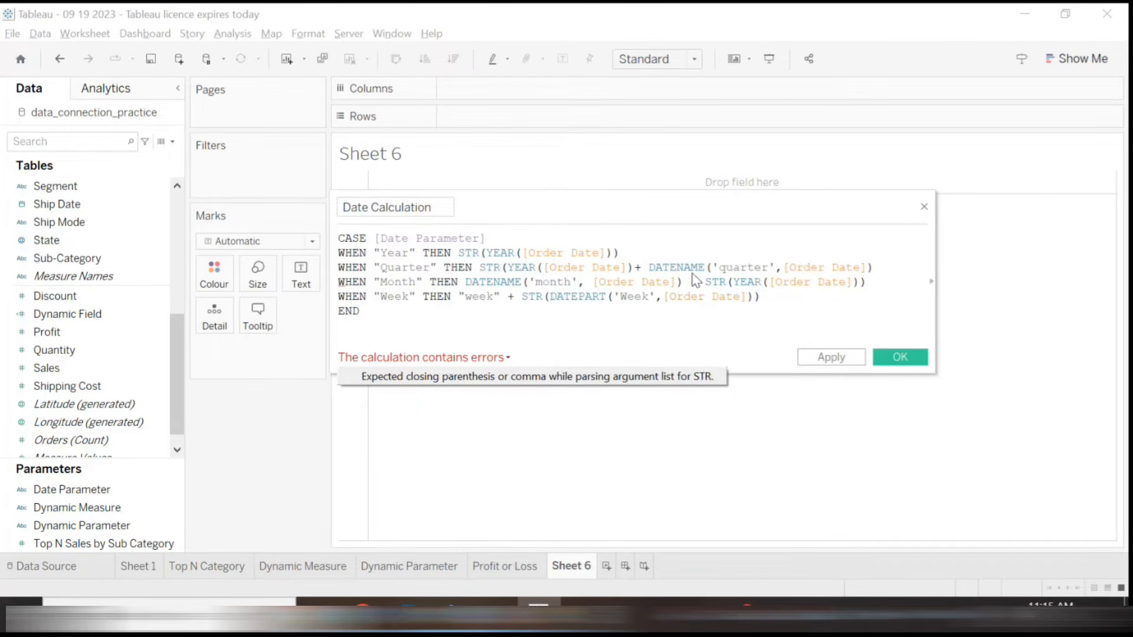
{"action": "left_click", "coordinate": [760, 268]}
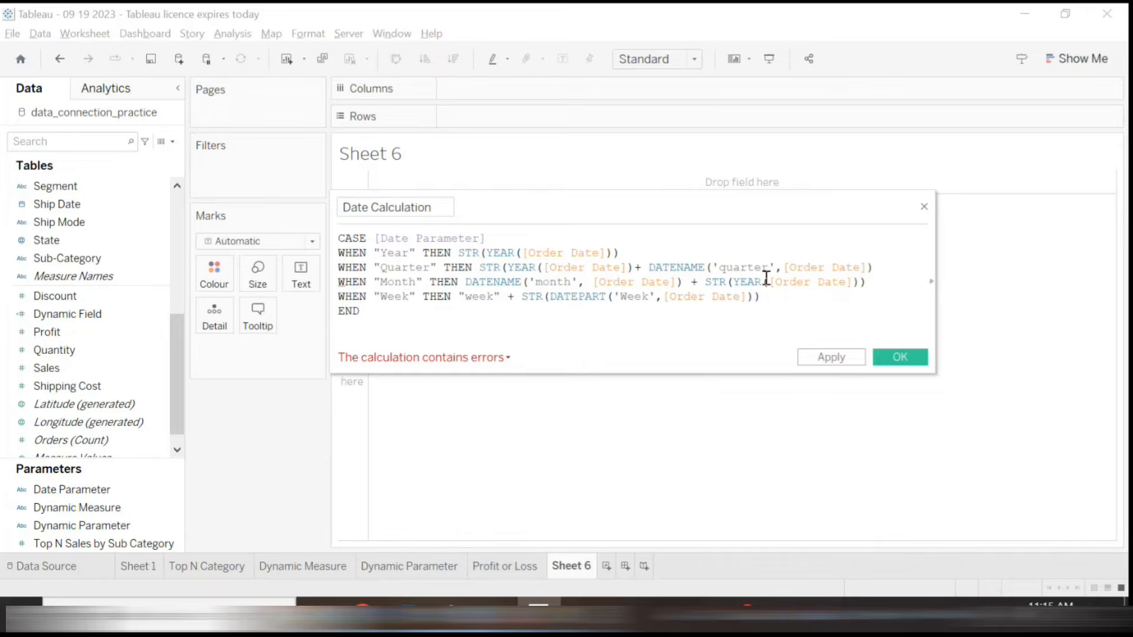
{"action": "left_click", "coordinate": [633, 268]}
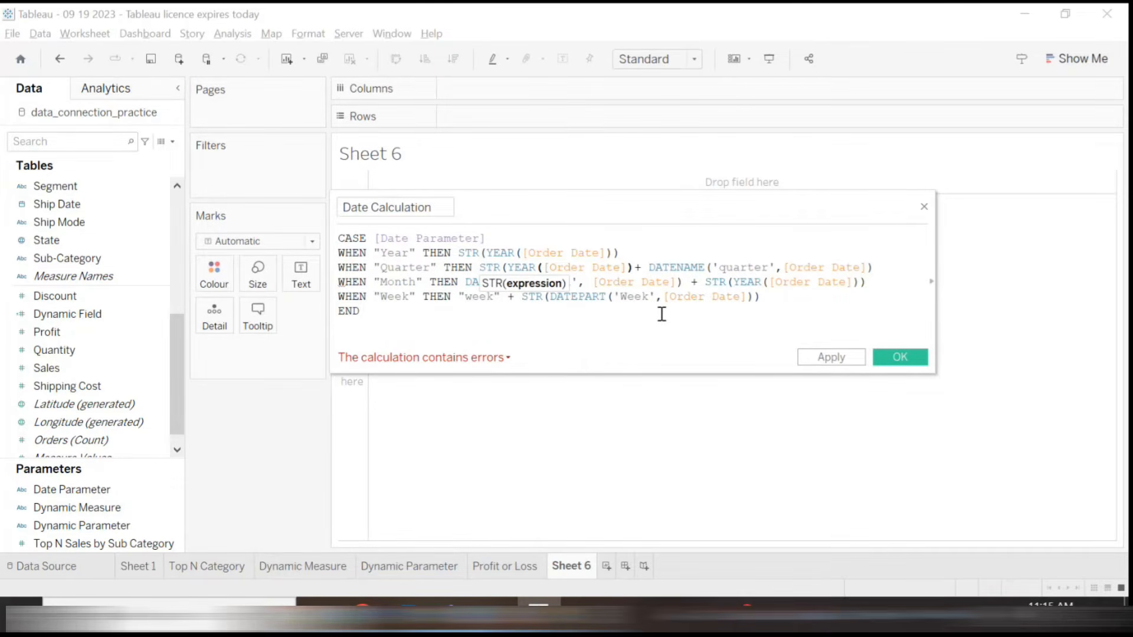
{"action": "type", "text": ")"}
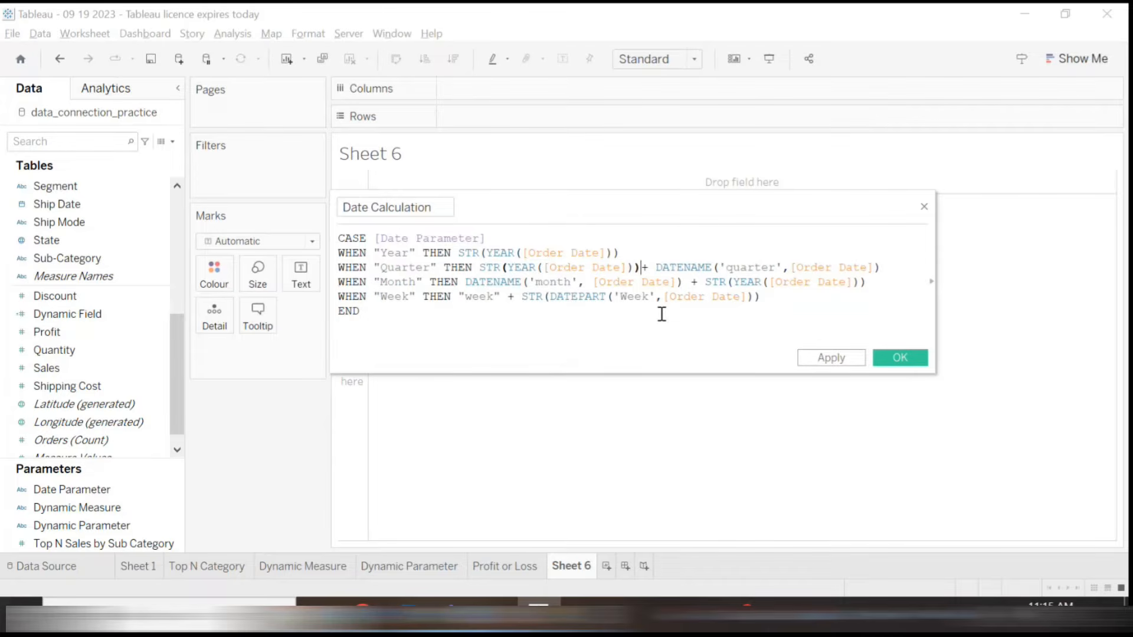
{"action": "key", "text": "Left"}
{"action": "key", "text": "Left"}
{"action": "key", "text": "Down"}
{"action": "key", "text": "Down"}
{"action": "key", "text": "Down"}
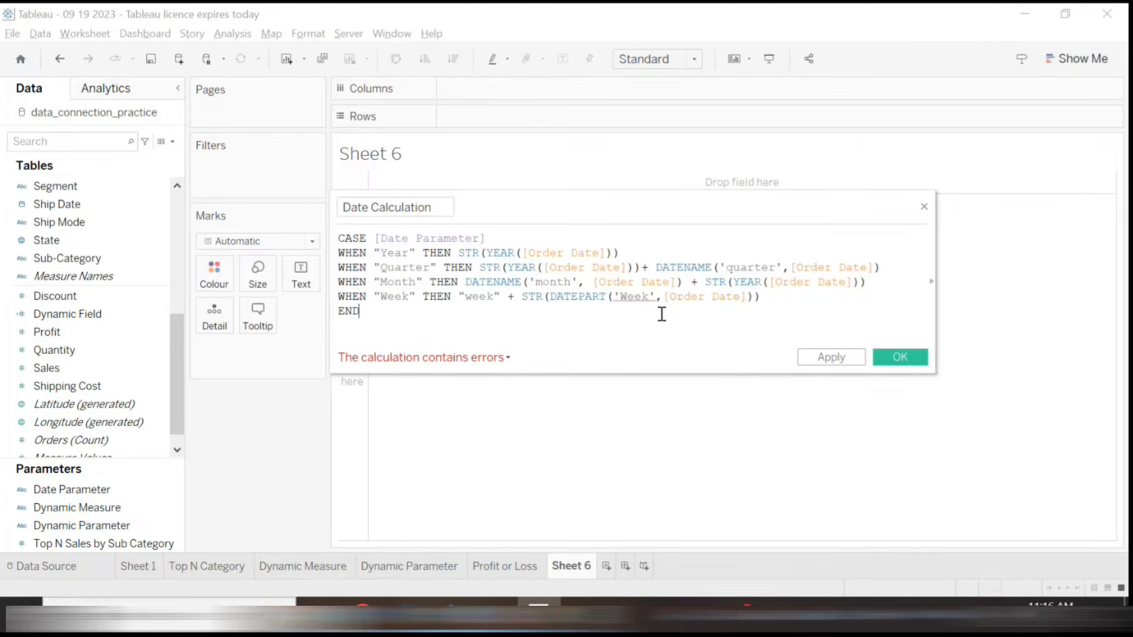
Change the Week line's DATEPART argument to lowercase 'week', then apply and save the Date Calculation field
{"action": "left_click", "coordinate": [627, 296]}
{"action": "key", "text": "BackSpace"}
{"action": "type", "text": "w"}
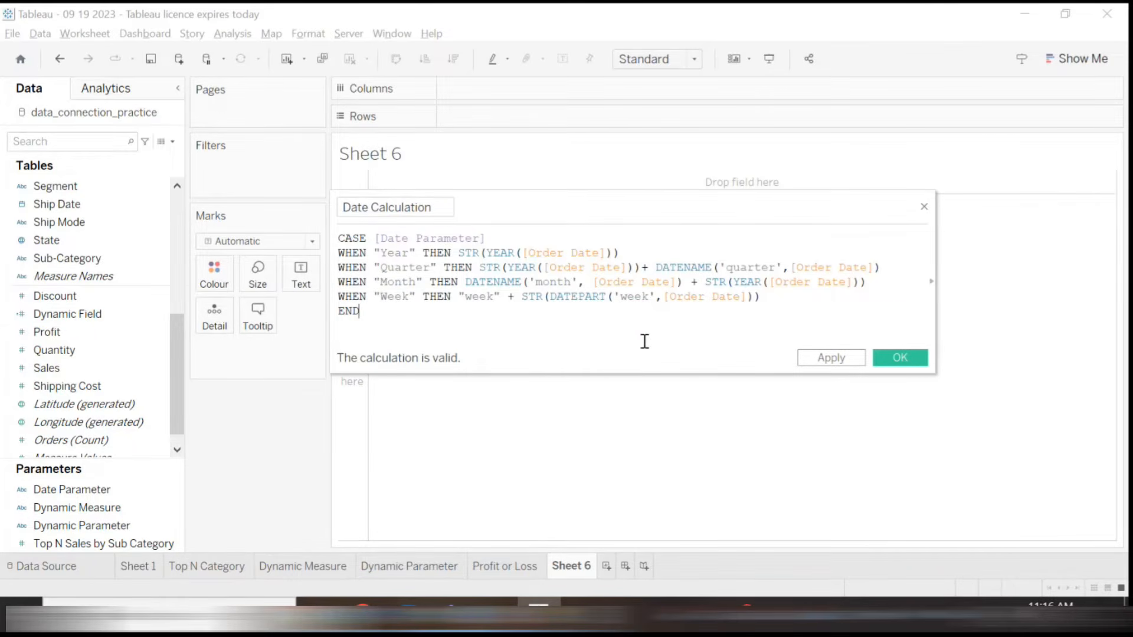
{"action": "left_click", "coordinate": [820, 361]}
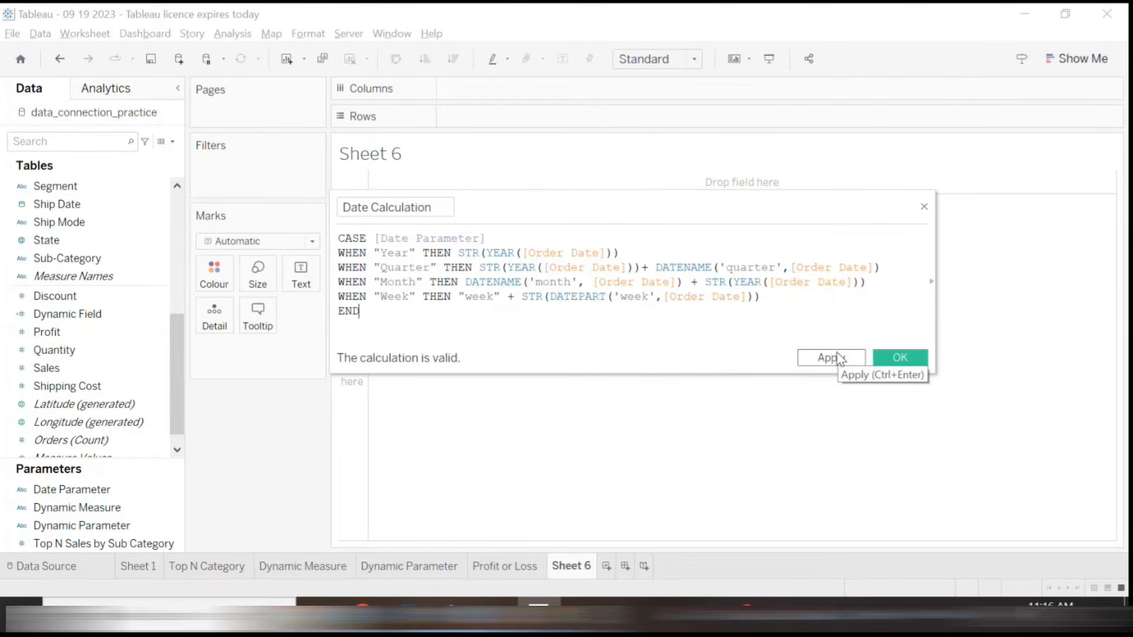
{"action": "left_click", "coordinate": [834, 359]}
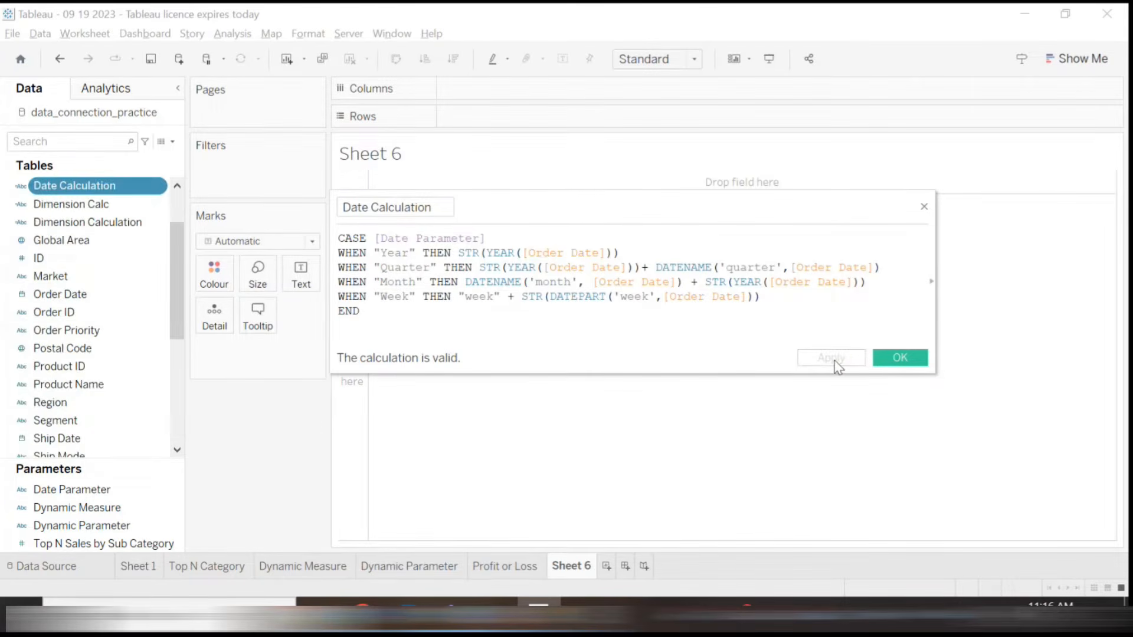
{"action": "left_click", "coordinate": [900, 358]}
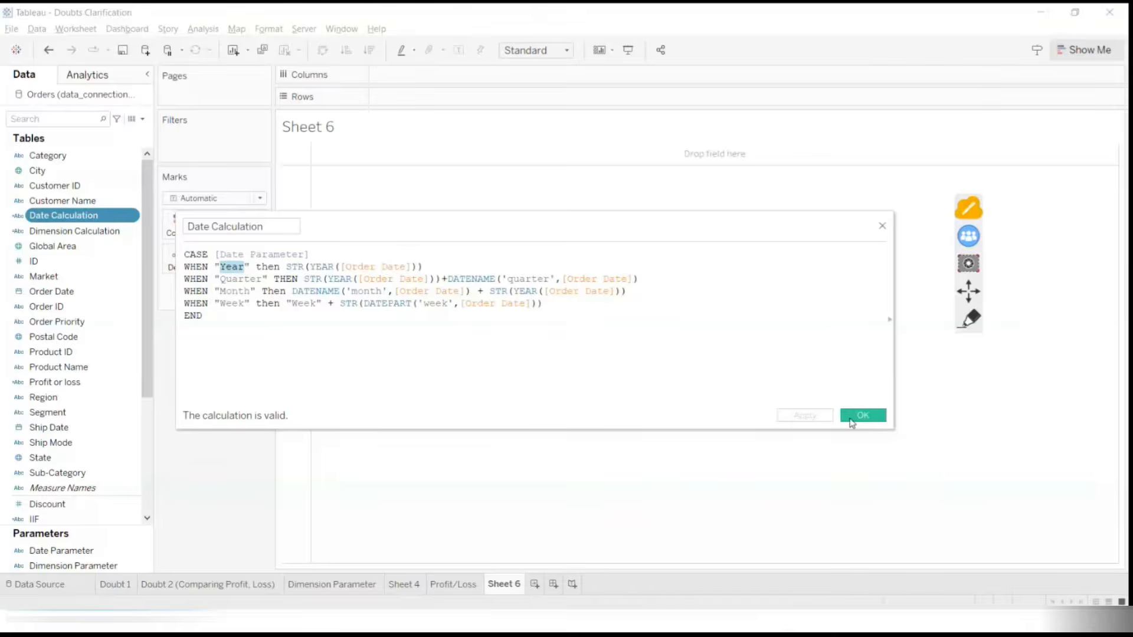
Close the Date Calculation editor and build a chart with Order Date and Date Calculation on Columns and Sales on Rows
{"action": "left_click", "coordinate": [863, 416]}
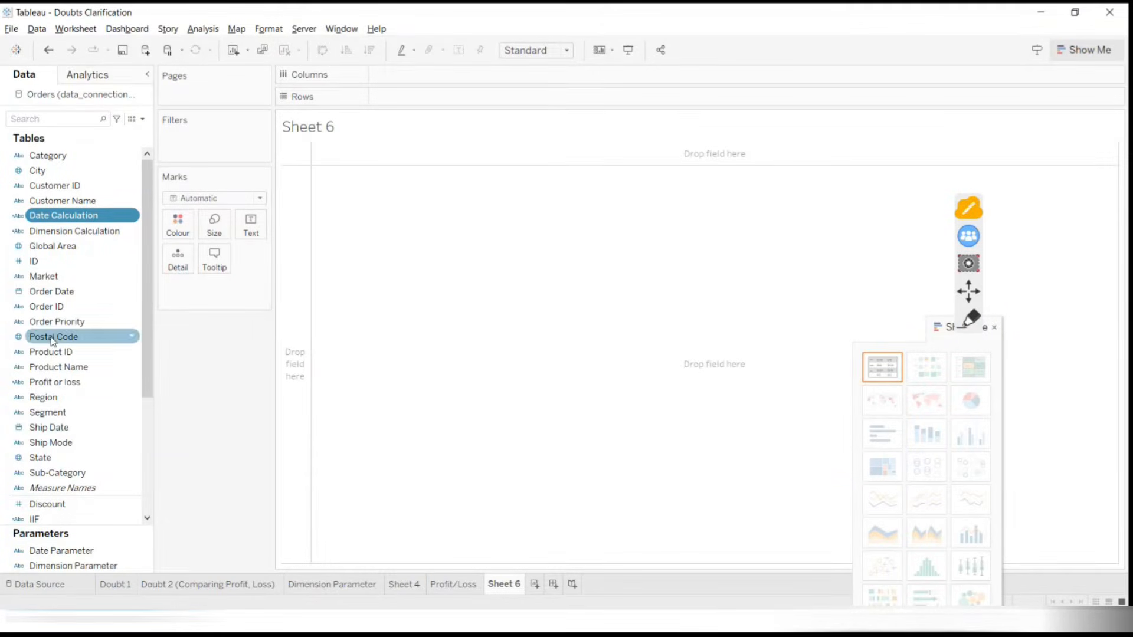
{"action": "left_click_drag", "start_coordinate": [74, 292], "coordinate": [423, 82]}
{"action": "left_click_drag", "start_coordinate": [72, 223], "coordinate": [531, 81]}
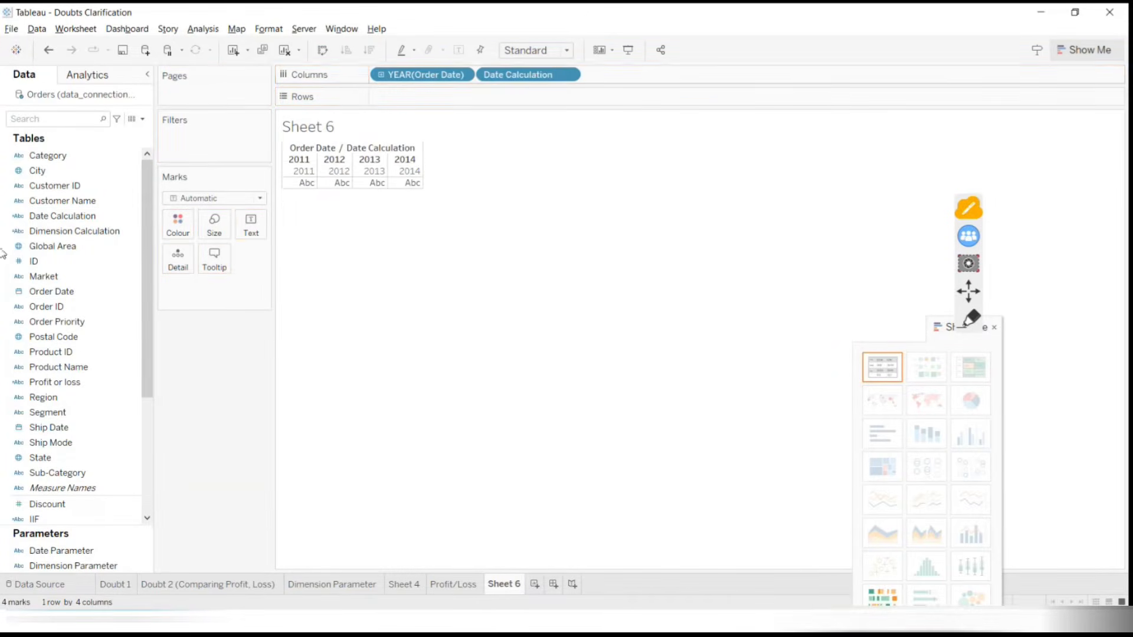
{"action": "scroll", "coordinate": [59, 505], "scroll_direction": "down", "scroll_amount": 3}
{"action": "left_click_drag", "start_coordinate": [40, 446], "coordinate": [395, 100]}
{"action": "scroll", "coordinate": [65, 519], "scroll_direction": "down", "scroll_amount": 1}
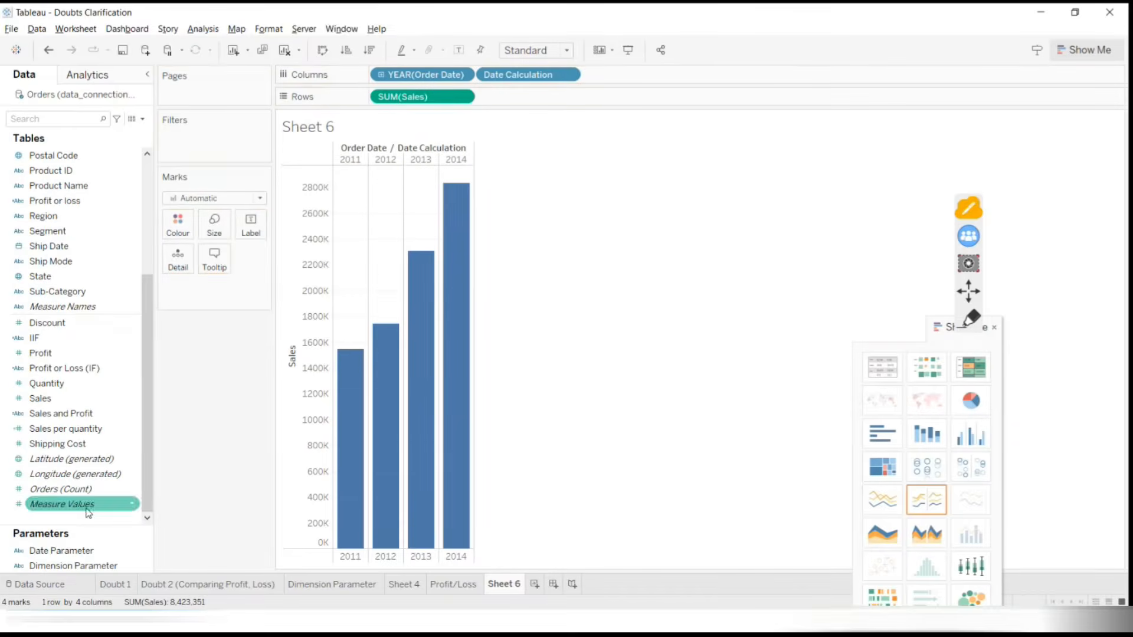
Show the Date Parameter control, set it to Quarter, and close the Show Me panel
{"action": "right_click", "coordinate": [62, 550]}
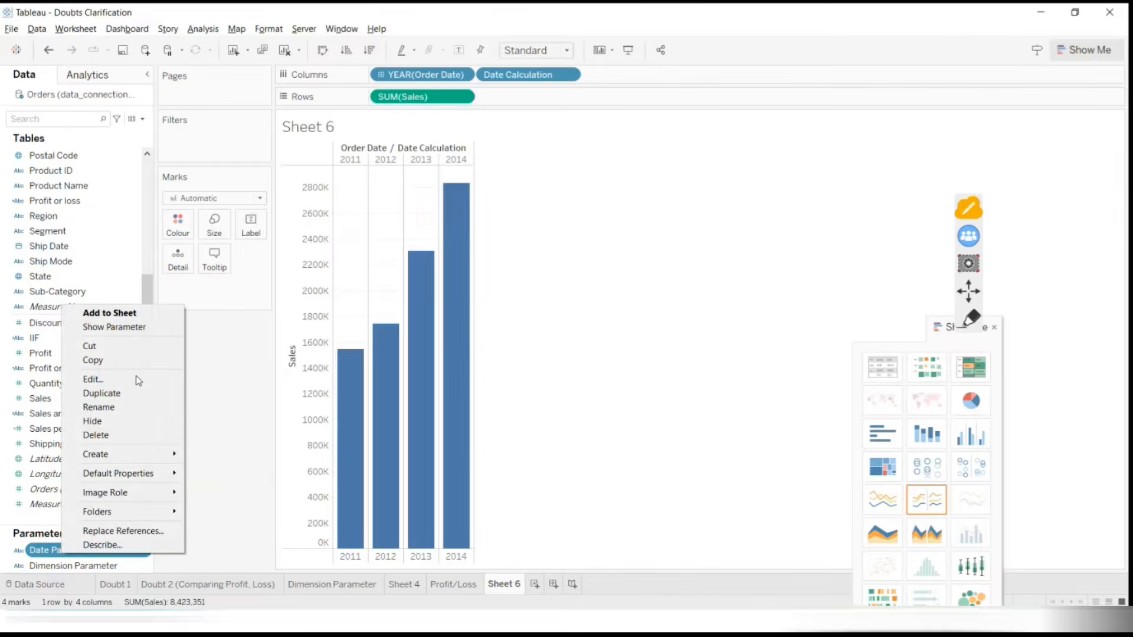
{"action": "left_click", "coordinate": [145, 327]}
{"action": "left_click", "coordinate": [1121, 139]}
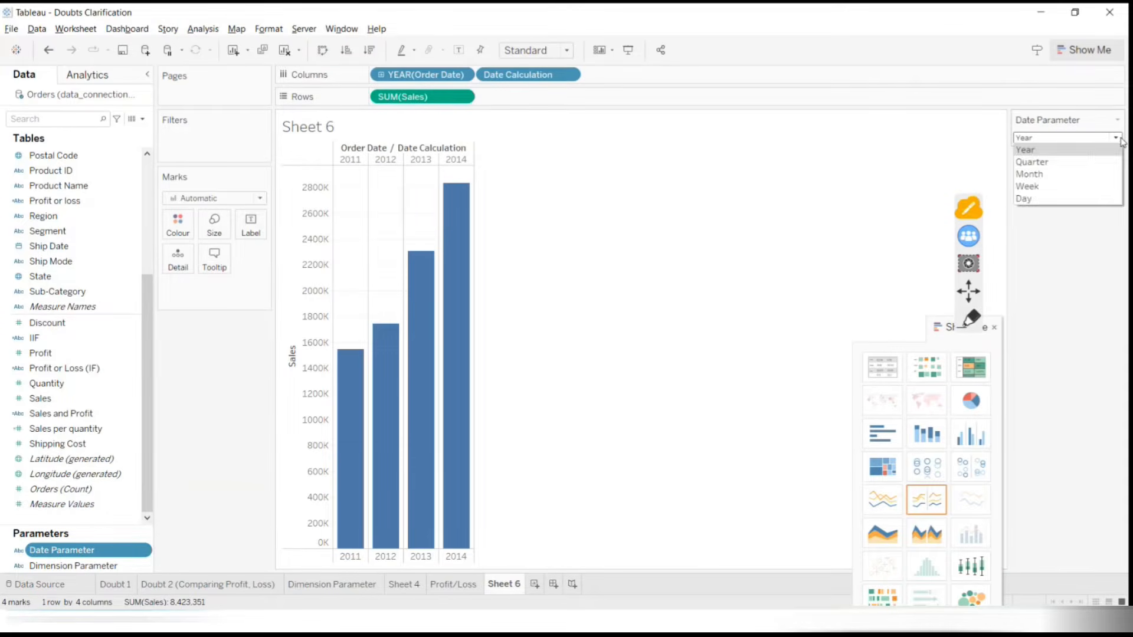
{"action": "left_click", "coordinate": [1089, 161]}
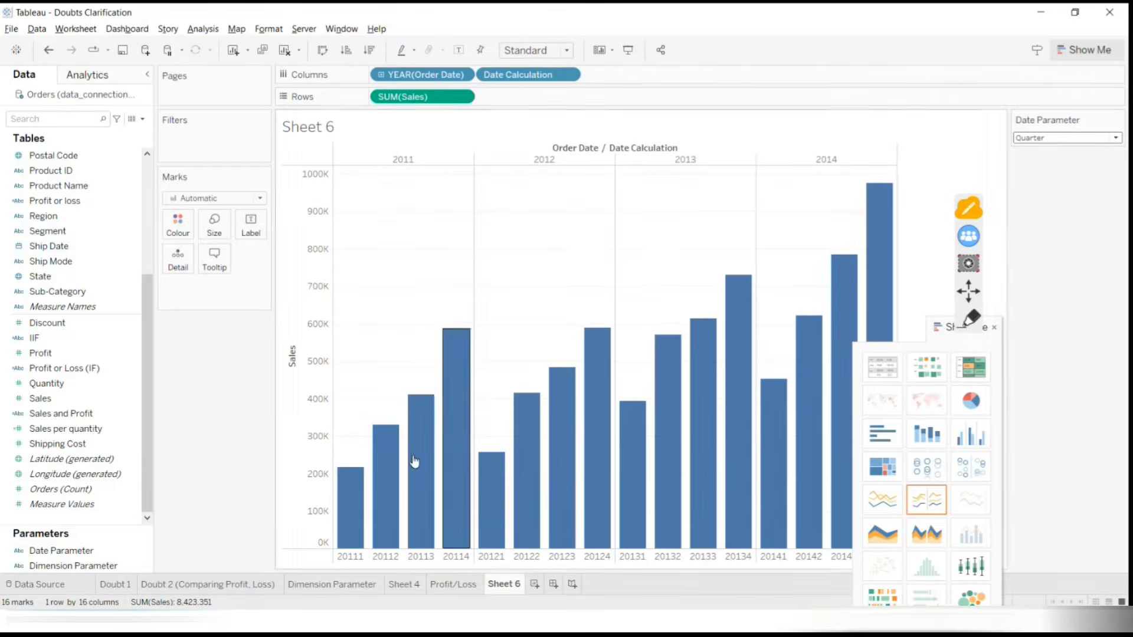
{"action": "left_click", "coordinate": [994, 328]}
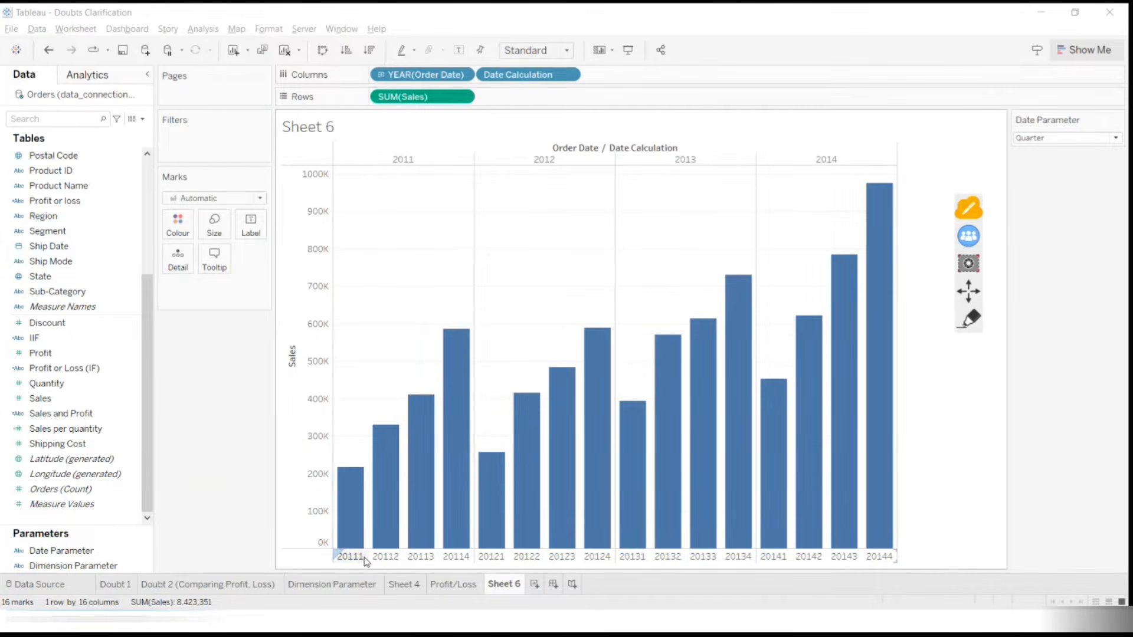
Edit Date Calculation to insert "/Q"+ before DATENAME in the Quarter line and save the change
{"action": "mouse_move", "coordinate": [353, 535]}
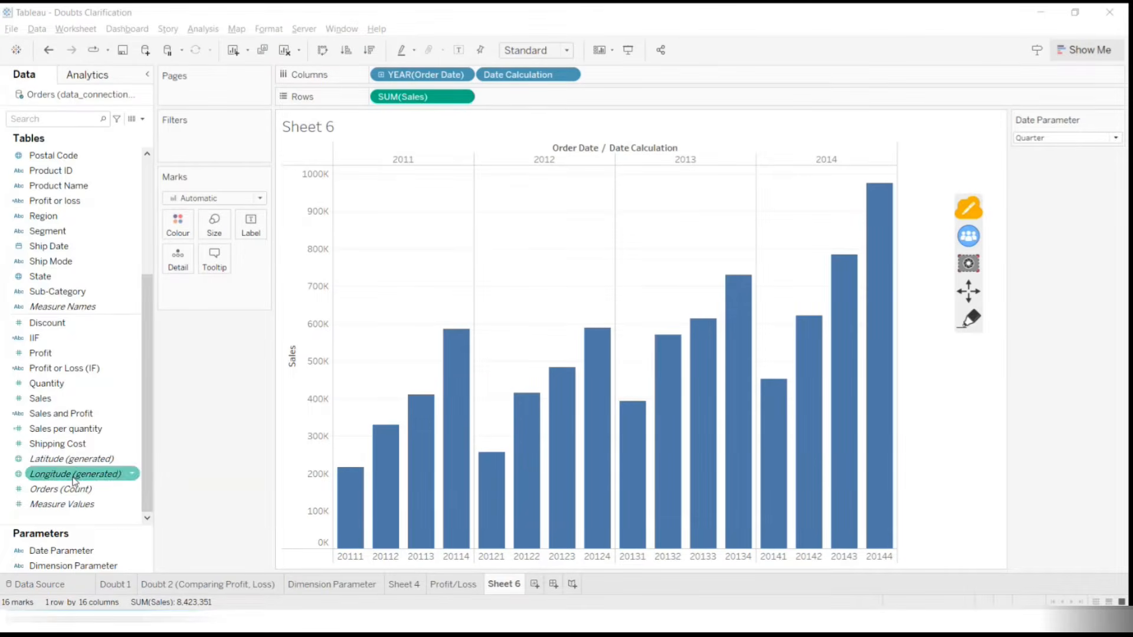
{"action": "scroll", "coordinate": [47, 443], "scroll_direction": "up", "scroll_amount": 4}
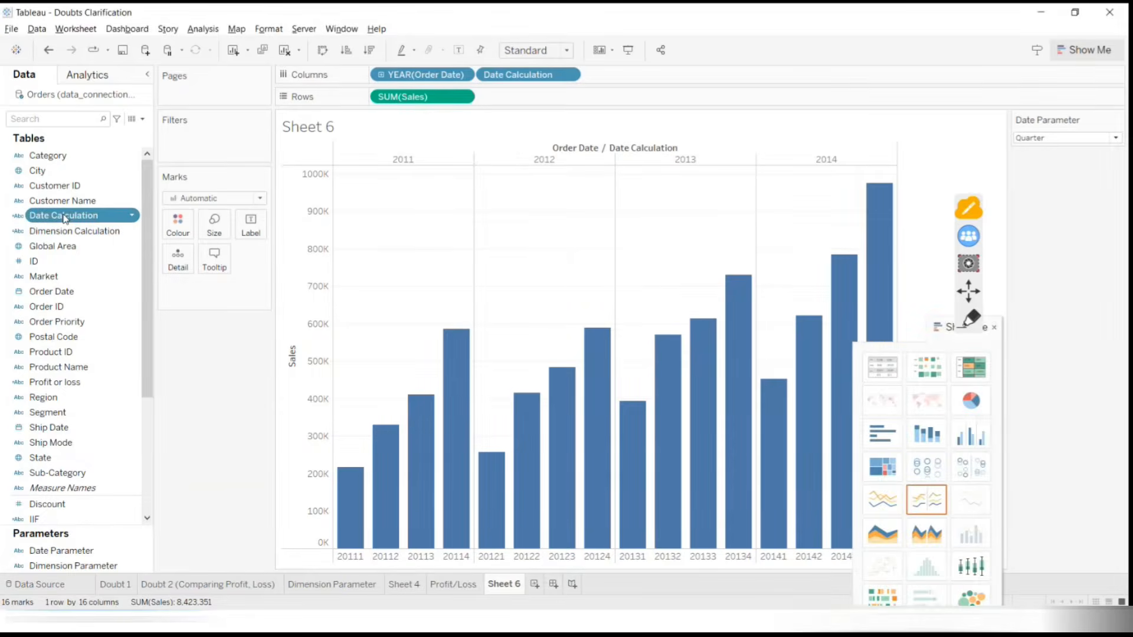
{"action": "right_click", "coordinate": [65, 217]}
{"action": "left_click", "coordinate": [110, 292]}
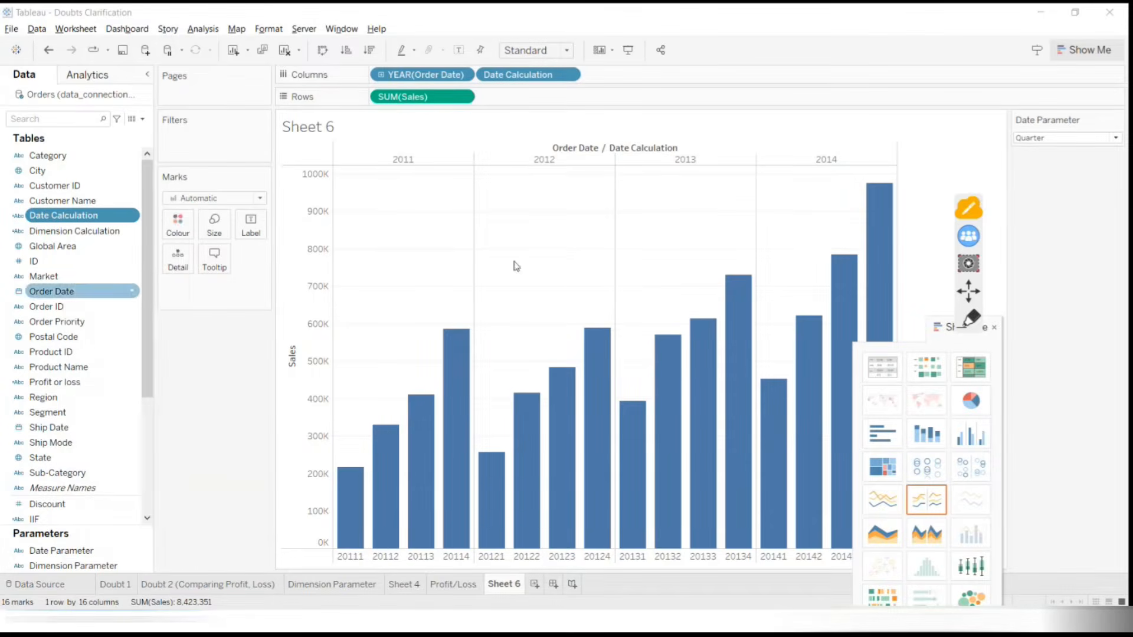
{"action": "left_click_drag", "start_coordinate": [531, 234], "coordinate": [524, 73]}
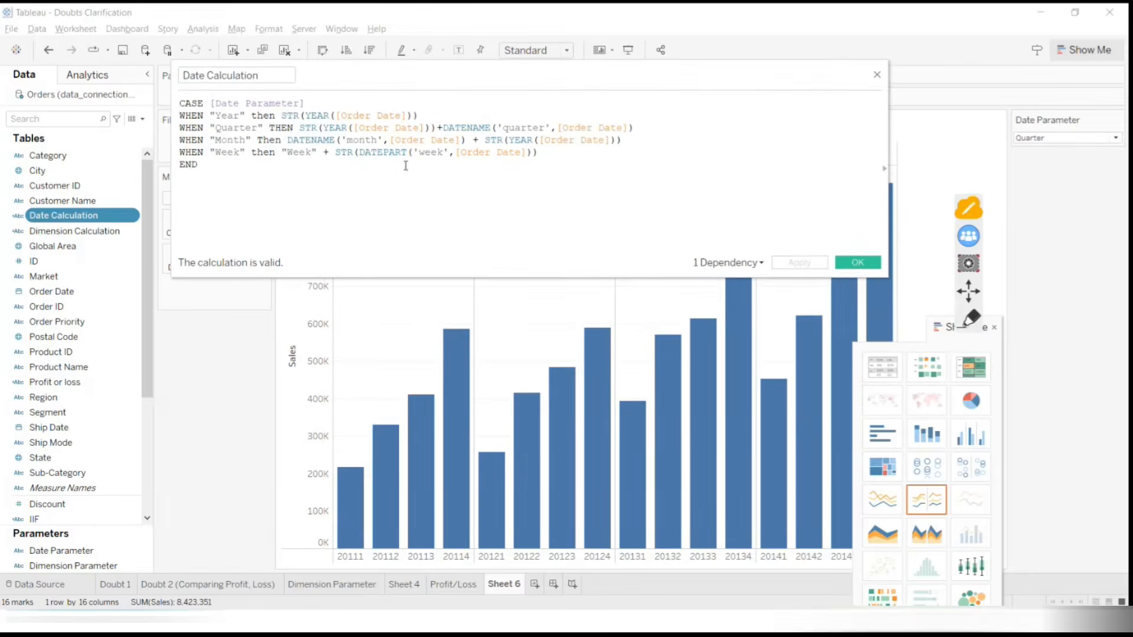
{"action": "left_click_drag", "start_coordinate": [300, 129], "coordinate": [433, 129]}
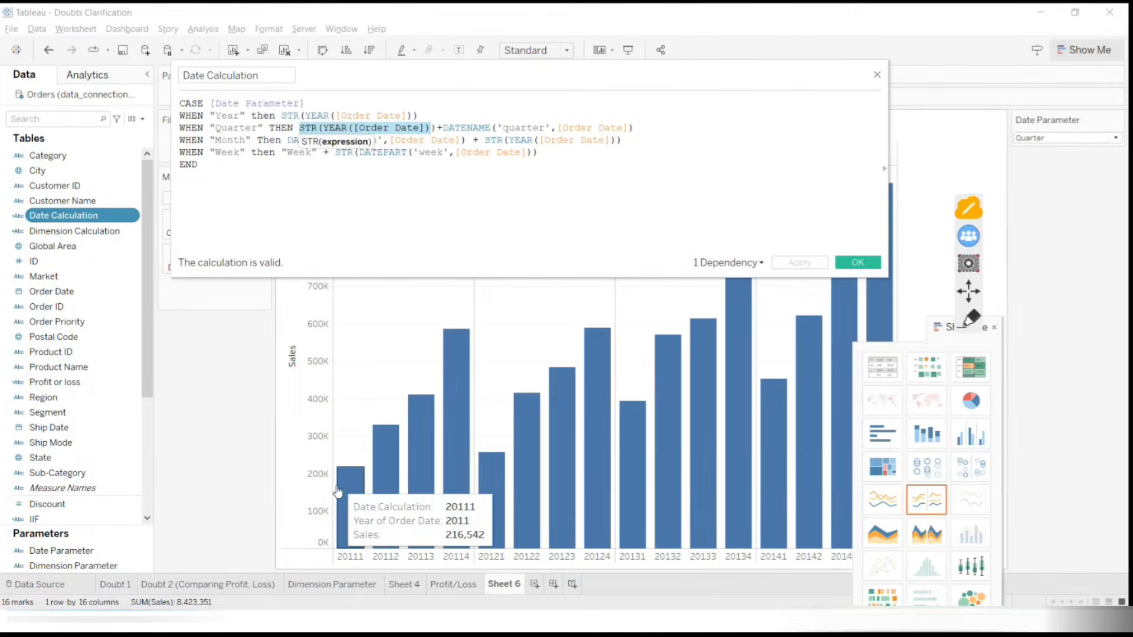
{"action": "left_click_drag", "start_coordinate": [499, 129], "coordinate": [636, 124]}
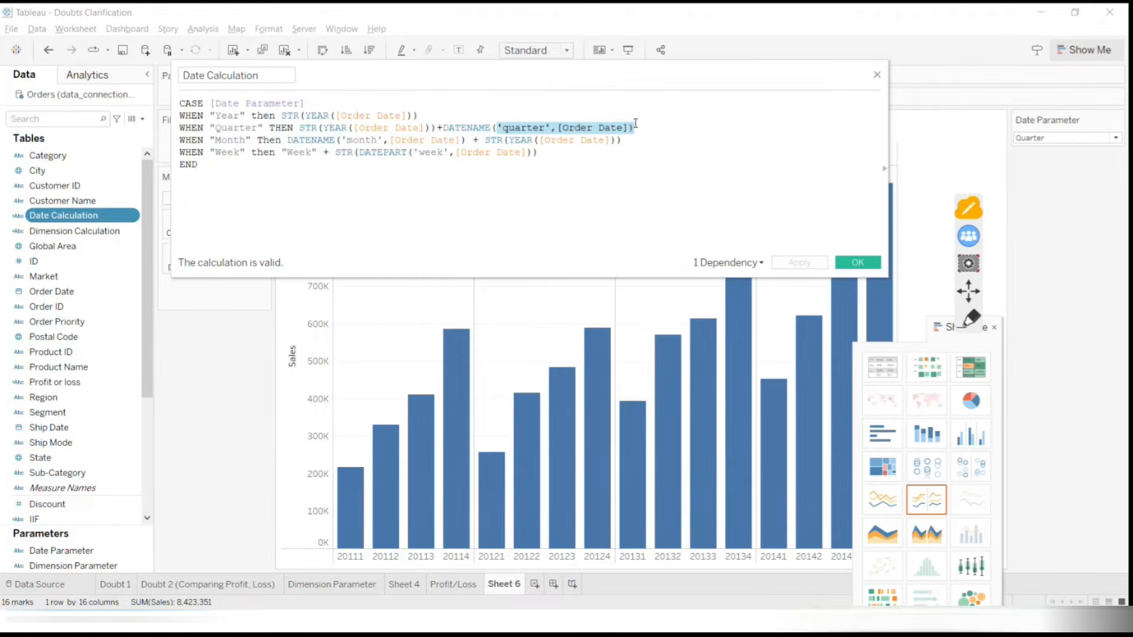
{"action": "left_click_drag", "start_coordinate": [443, 129], "coordinate": [490, 129]}
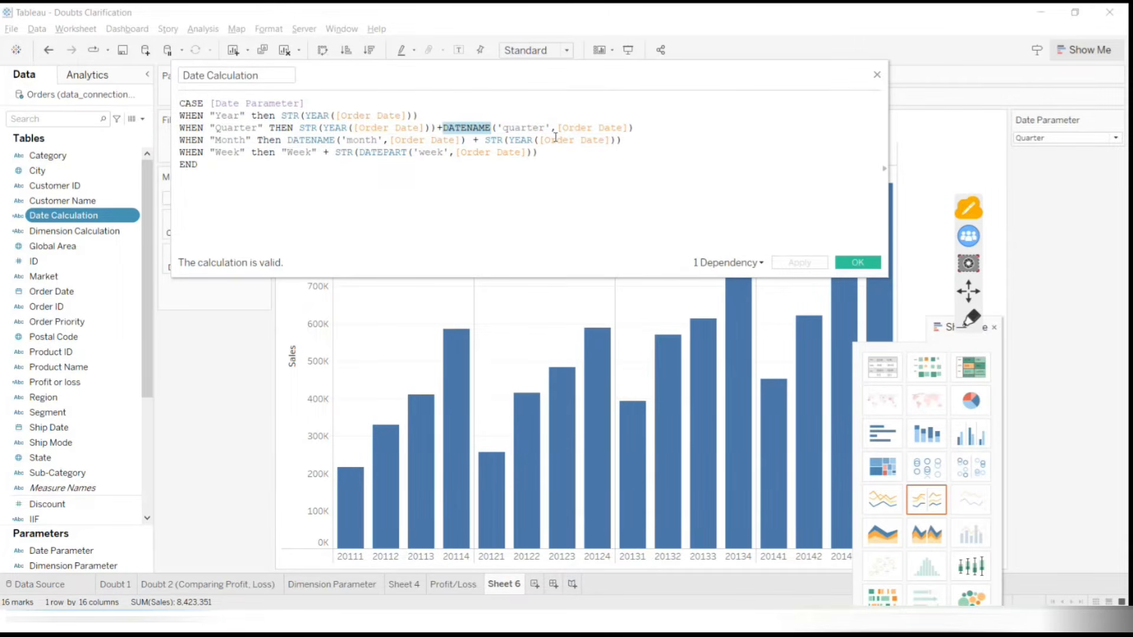
{"action": "left_click", "coordinate": [441, 128]}
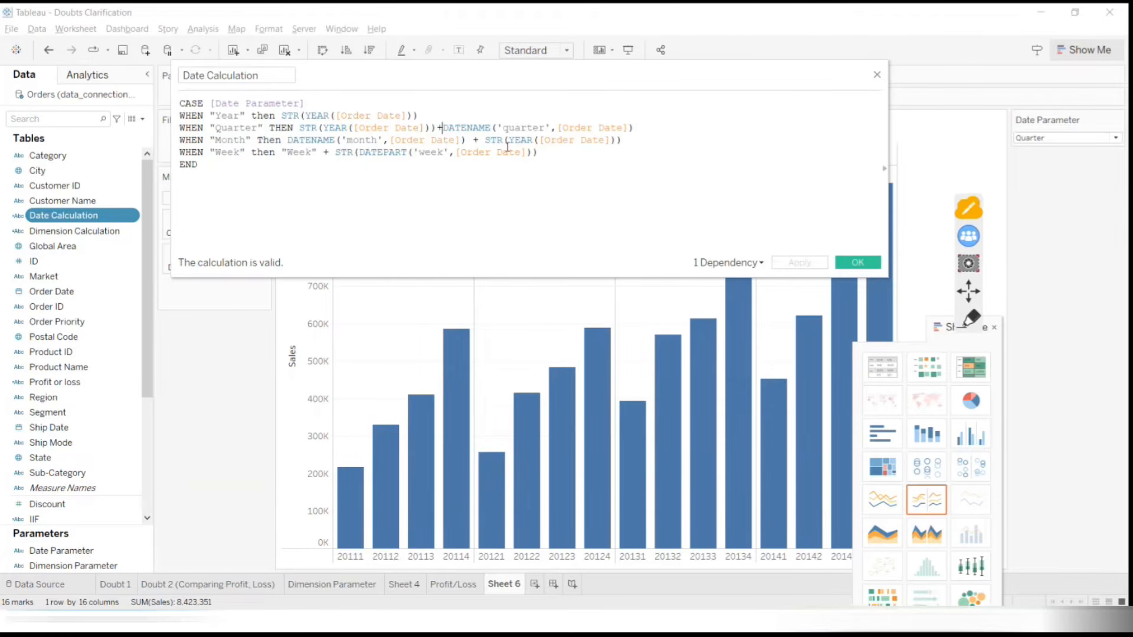
{"action": "type", "text": "\"/"}
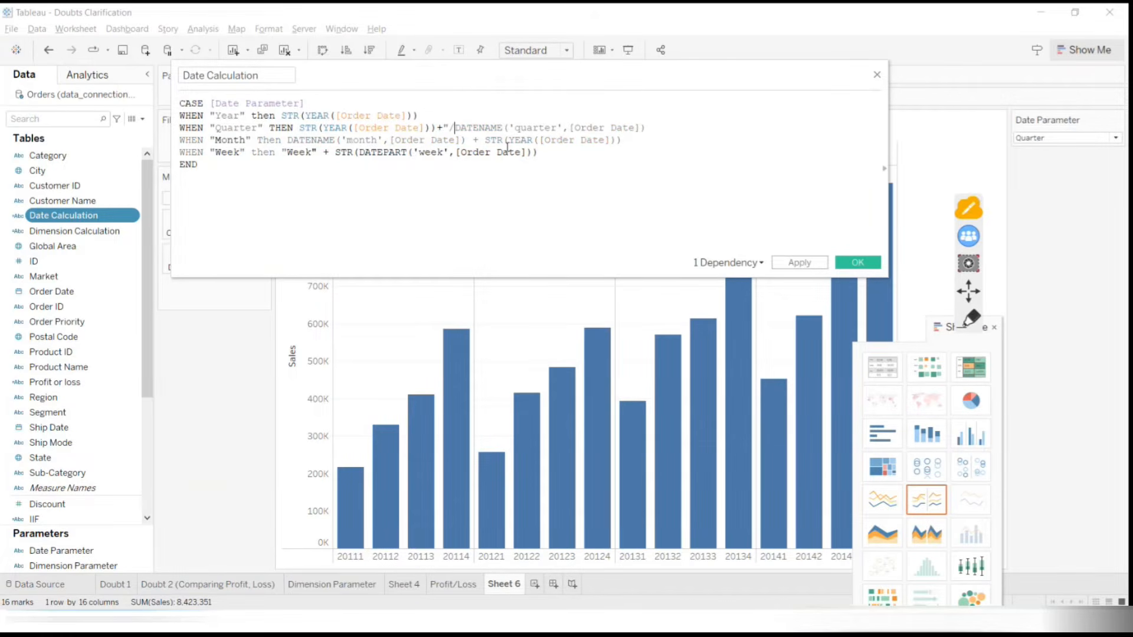
{"action": "type", "text": "\""}
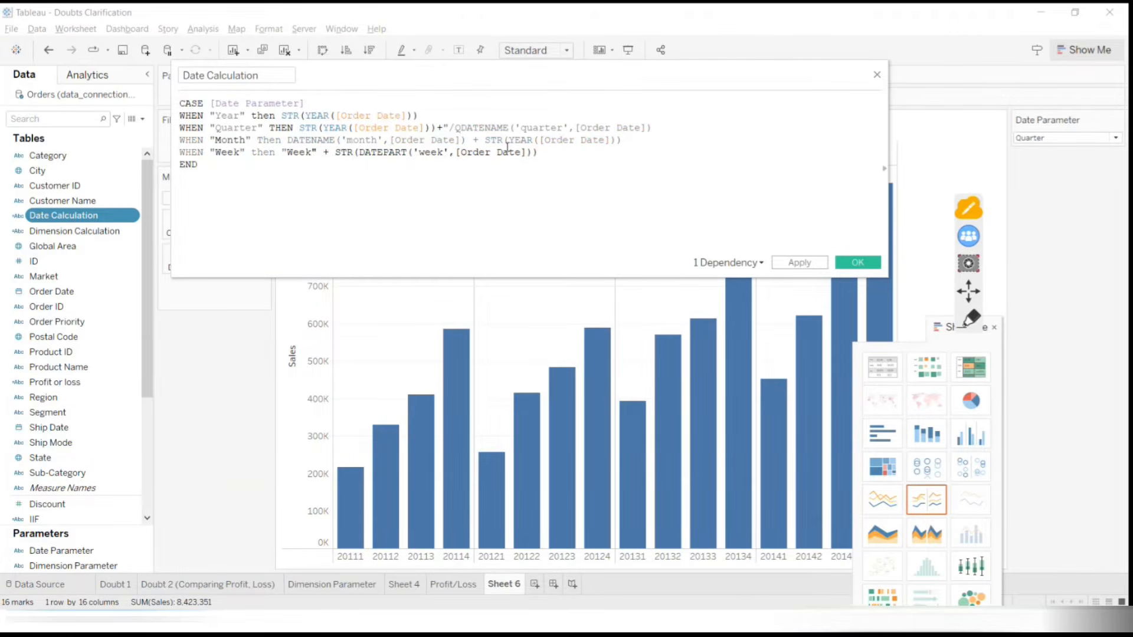
{"action": "type", "text": "\"+"}
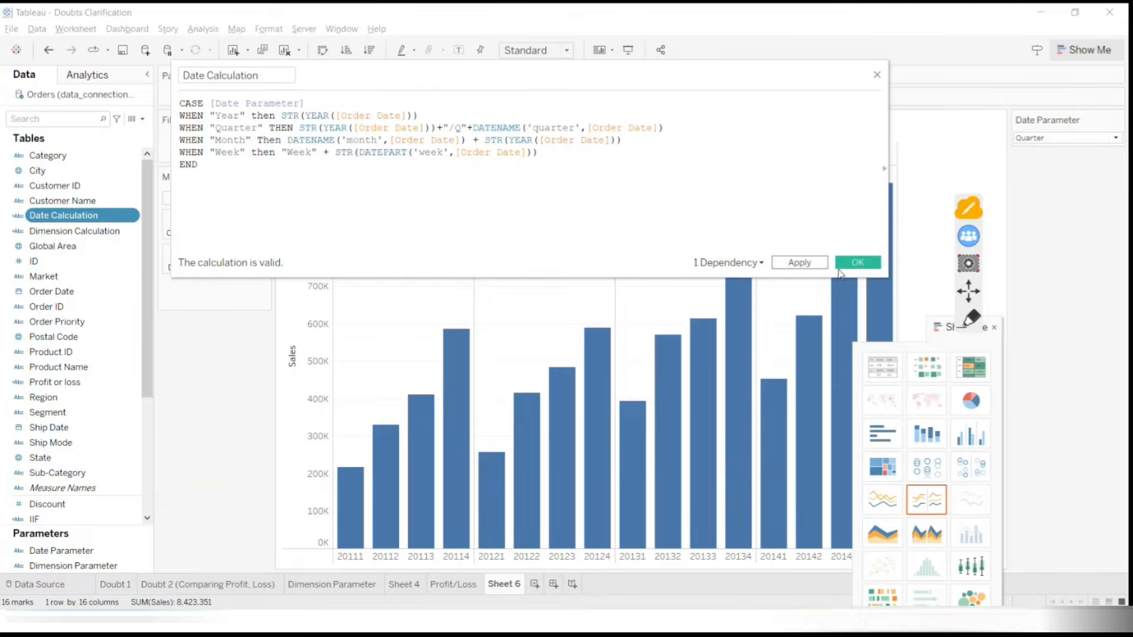
{"action": "left_click", "coordinate": [844, 268]}
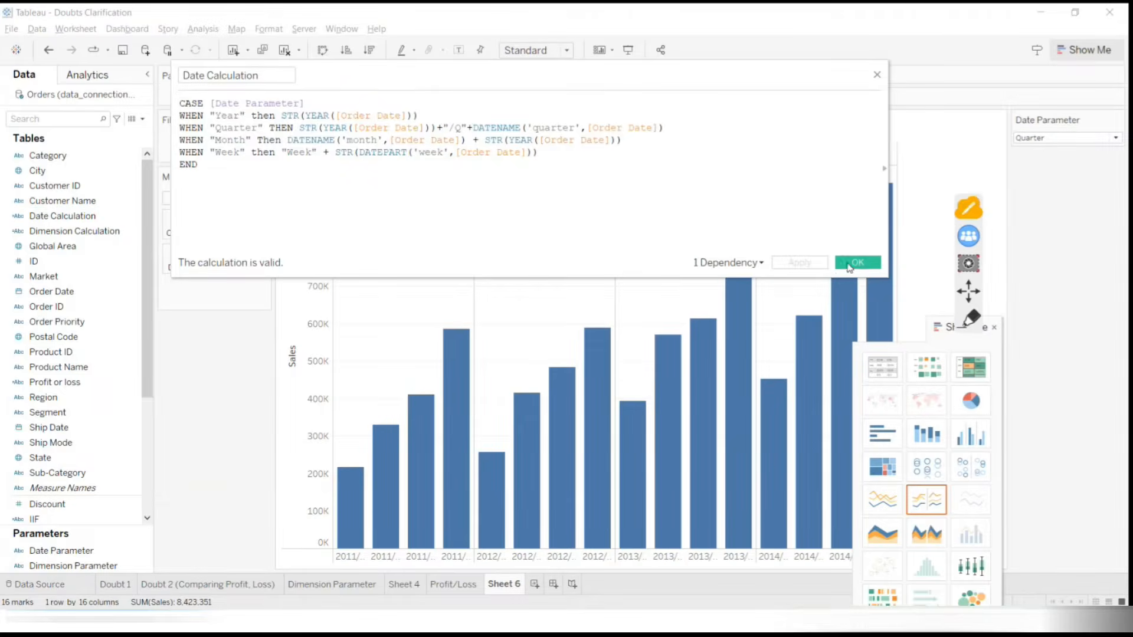
Widen the chart's columns so the quarter labels fit in full, and move the Show Me panel off the chart
{"action": "mouse_move", "coordinate": [373, 509]}
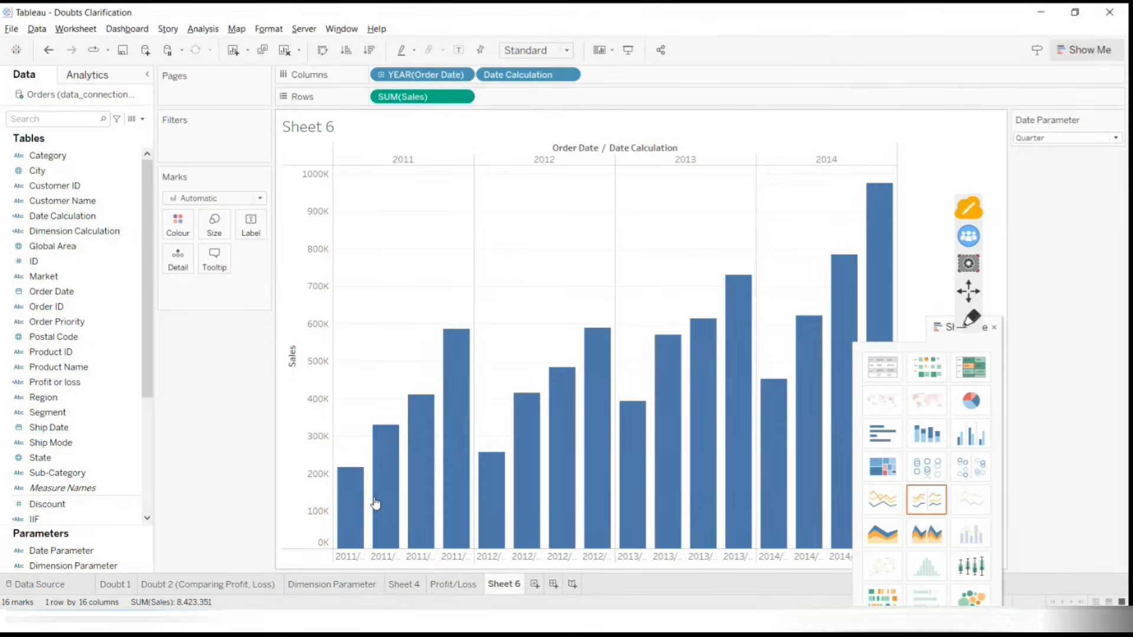
{"action": "left_click_drag", "start_coordinate": [368, 556], "coordinate": [426, 556]}
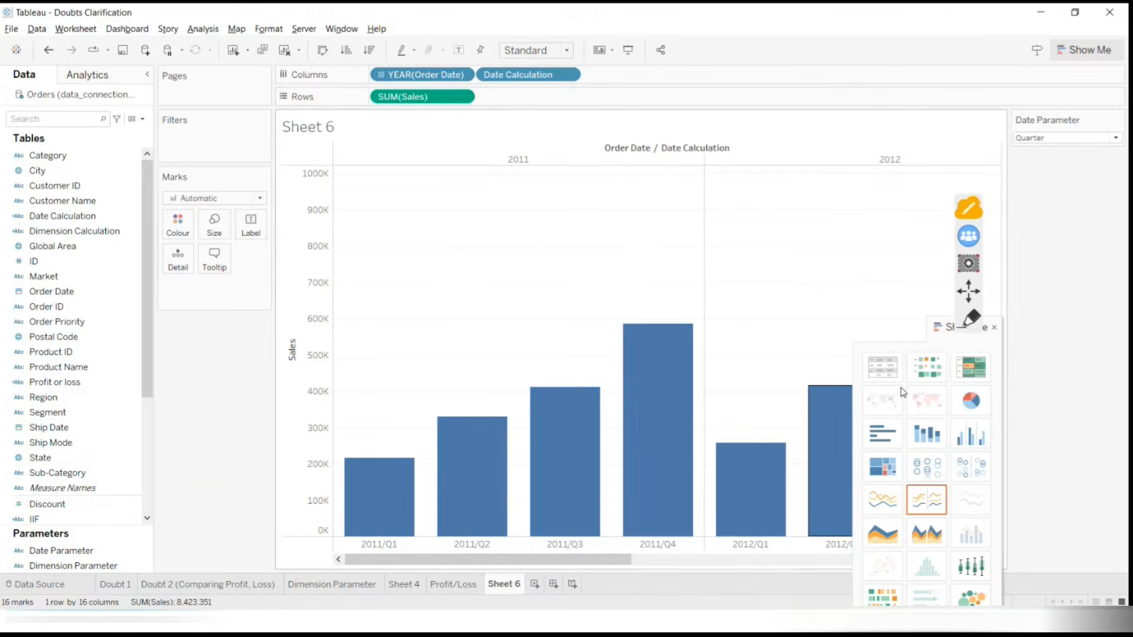
{"action": "left_click_drag", "start_coordinate": [947, 328], "coordinate": [1089, 364]}
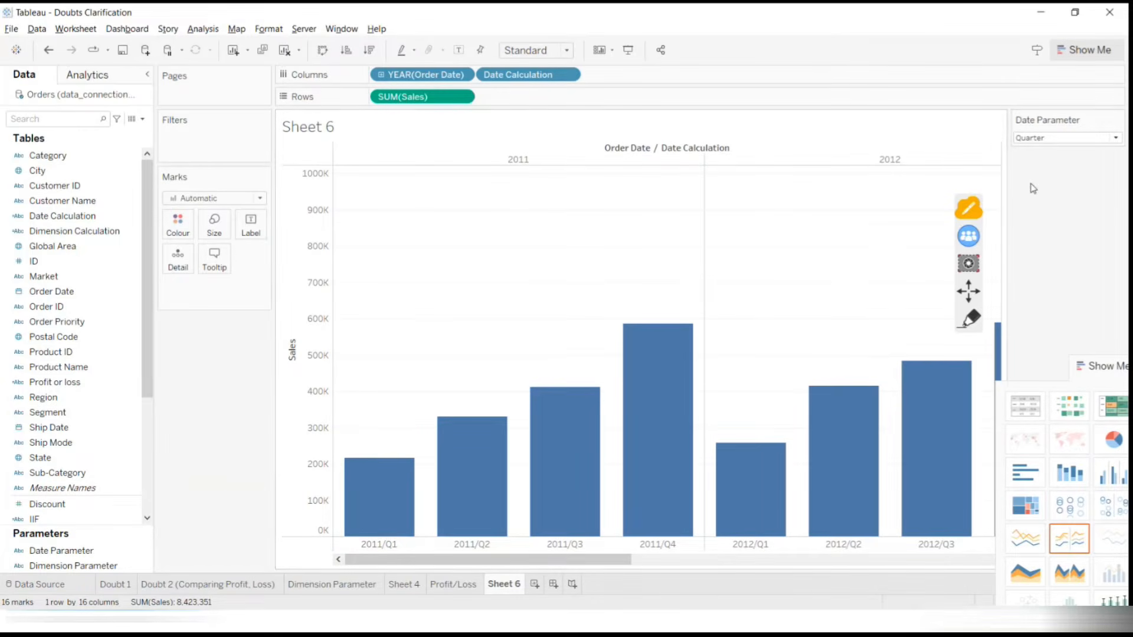
Reopen Date Calculation and examine the Quarter condition, its YEAR([Order Date]) expression and the DATENAME 'quarter' argument
{"action": "right_click", "coordinate": [50, 214]}
{"action": "left_click", "coordinate": [114, 286]}
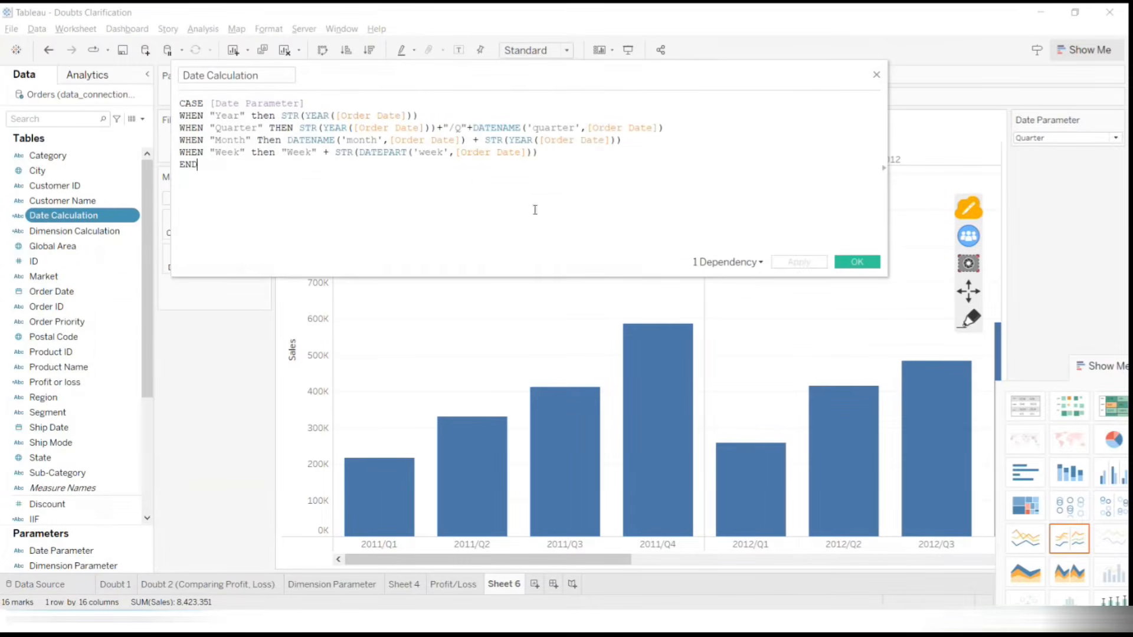
{"action": "left_click_drag", "start_coordinate": [211, 128], "coordinate": [261, 128]}
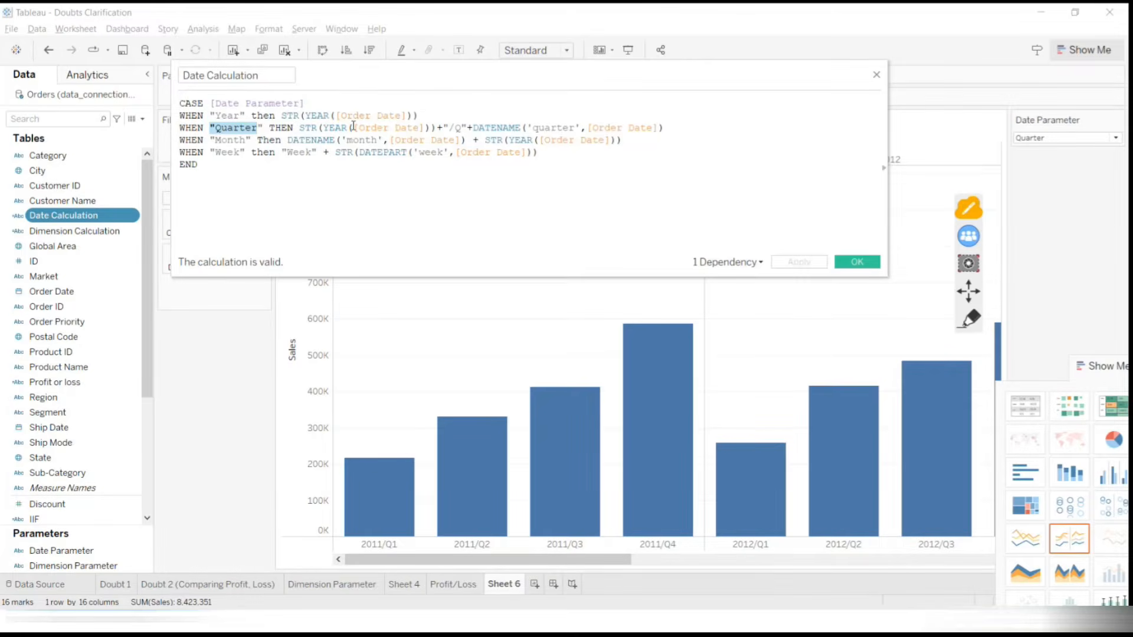
{"action": "left_click_drag", "start_coordinate": [324, 128], "coordinate": [427, 127]}
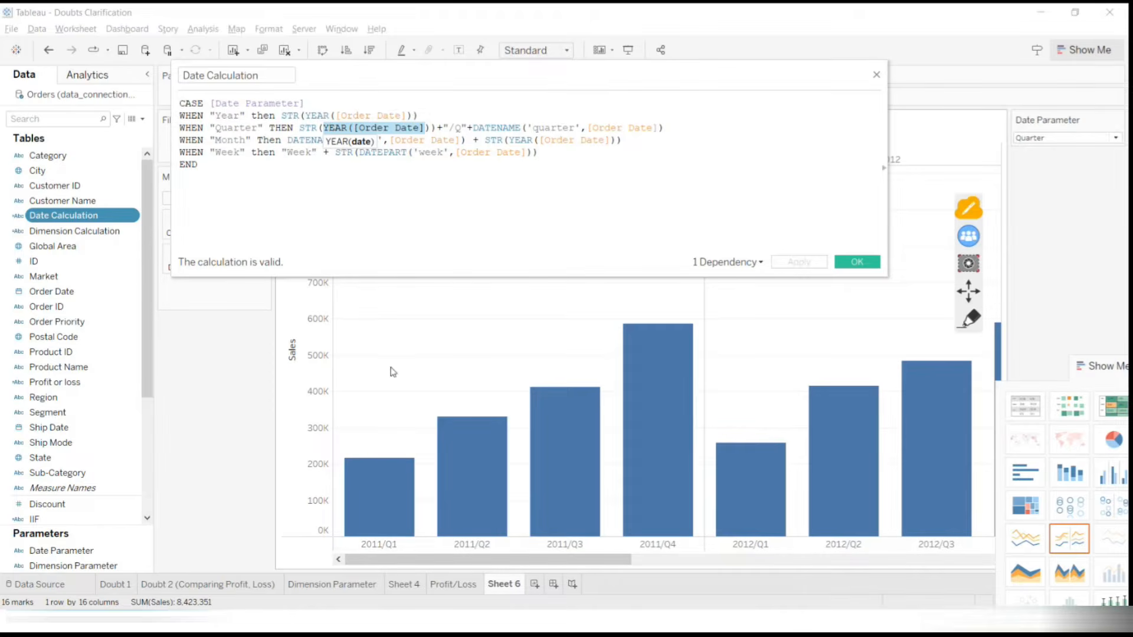
{"action": "left_click_drag", "start_coordinate": [533, 128], "coordinate": [583, 127]}
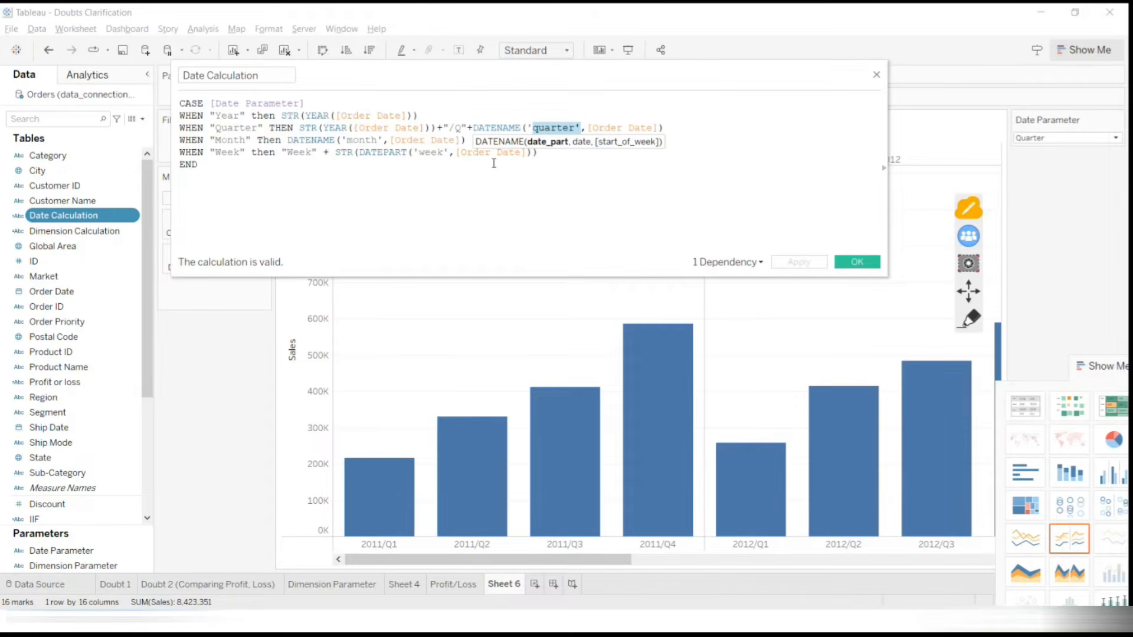
Turn on the screen annotation pen, handwrite Q1 and 2011Q1 over the calculation editor, and circle the Q in the Quarter line
{"action": "left_click", "coordinate": [969, 319]}
{"action": "mouse_move", "coordinate": [498, 223]}
{"action": "left_mouse_down"}
{"action": "mouse_move", "coordinate": [590, 239]}
{"action": "mouse_move", "coordinate": [630, 223]}
{"action": "left_mouse_up"}
{"action": "left_click_drag", "start_coordinate": [636, 164], "coordinate": [642, 269]}
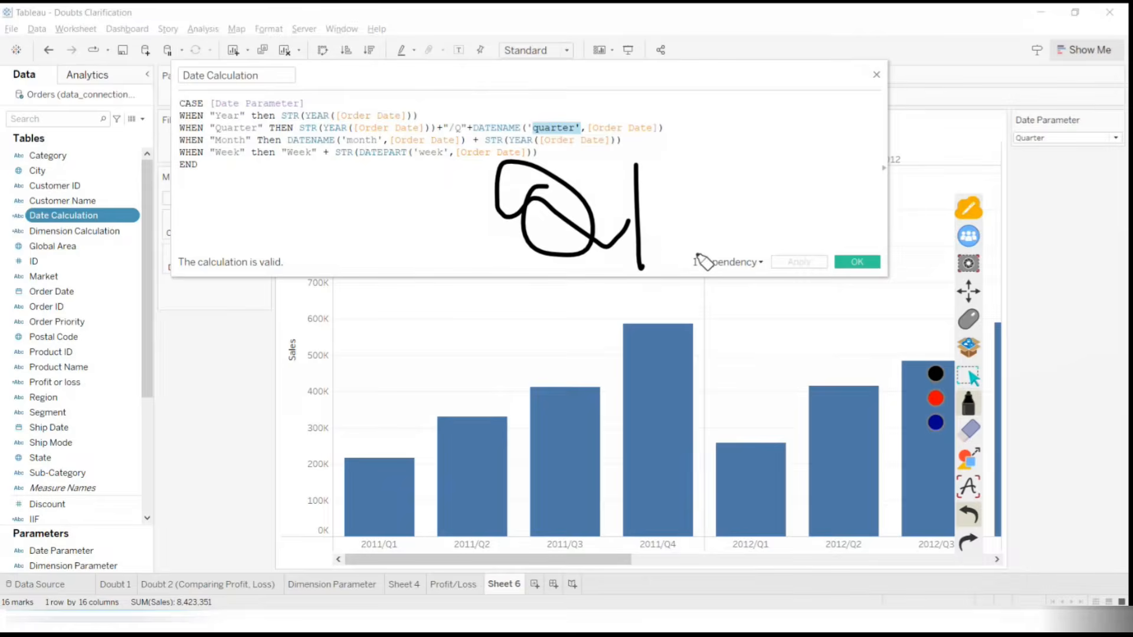
{"action": "mouse_move", "coordinate": [464, 130]}
{"action": "left_mouse_down"}
{"action": "mouse_move", "coordinate": [455, 119]}
{"action": "mouse_move", "coordinate": [472, 129]}
{"action": "left_mouse_up"}
{"action": "mouse_move", "coordinate": [673, 174]}
{"action": "left_mouse_down"}
{"action": "mouse_move", "coordinate": [683, 203]}
{"action": "mouse_move", "coordinate": [720, 193]}
{"action": "left_mouse_up"}
{"action": "left_click_drag", "start_coordinate": [742, 167], "coordinate": [769, 192]}
{"action": "left_click_drag", "start_coordinate": [783, 152], "coordinate": [787, 190]}
{"action": "mouse_move", "coordinate": [823, 160]}
{"action": "left_mouse_down"}
{"action": "mouse_move", "coordinate": [815, 167]}
{"action": "mouse_move", "coordinate": [832, 167]}
{"action": "left_mouse_up"}
{"action": "left_click_drag", "start_coordinate": [845, 126], "coordinate": [849, 195]}
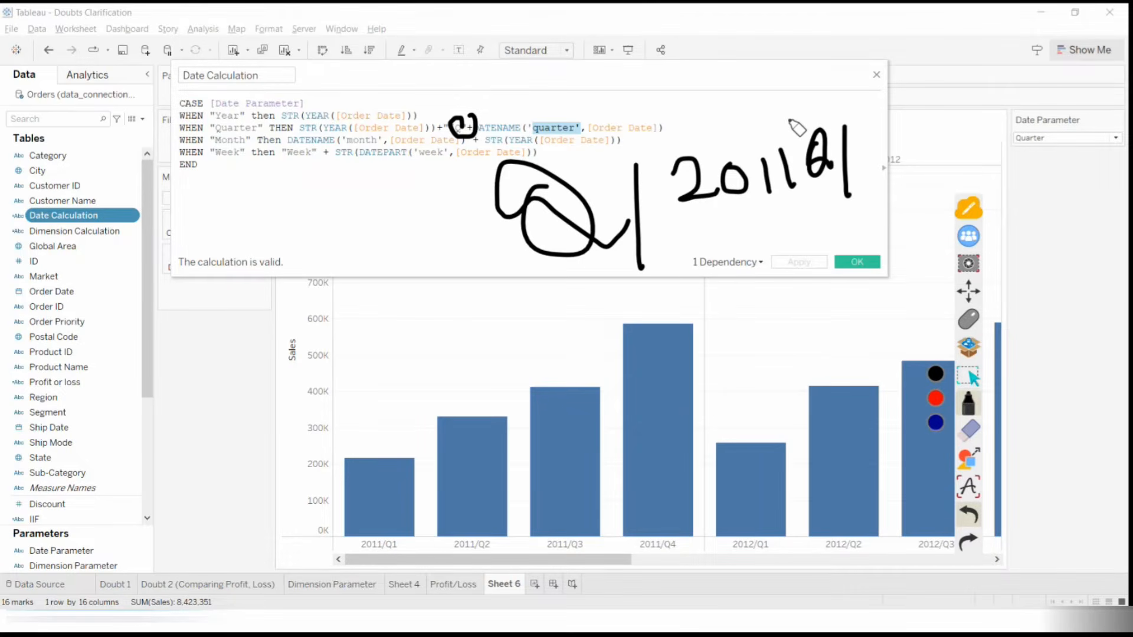
Handwrite +"/Q" over the calculation editor and circle the 2011/Q1 to 2011/Q4 axis labels with the pen
{"action": "left_click", "coordinate": [319, 201]}
{"action": "mouse_move", "coordinate": [278, 220]}
{"action": "left_mouse_down"}
{"action": "mouse_move", "coordinate": [337, 215]}
{"action": "mouse_move", "coordinate": [319, 257]}
{"action": "left_mouse_up"}
{"action": "left_click_drag", "start_coordinate": [338, 184], "coordinate": [372, 208]}
{"action": "left_click_drag", "start_coordinate": [418, 178], "coordinate": [387, 258]}
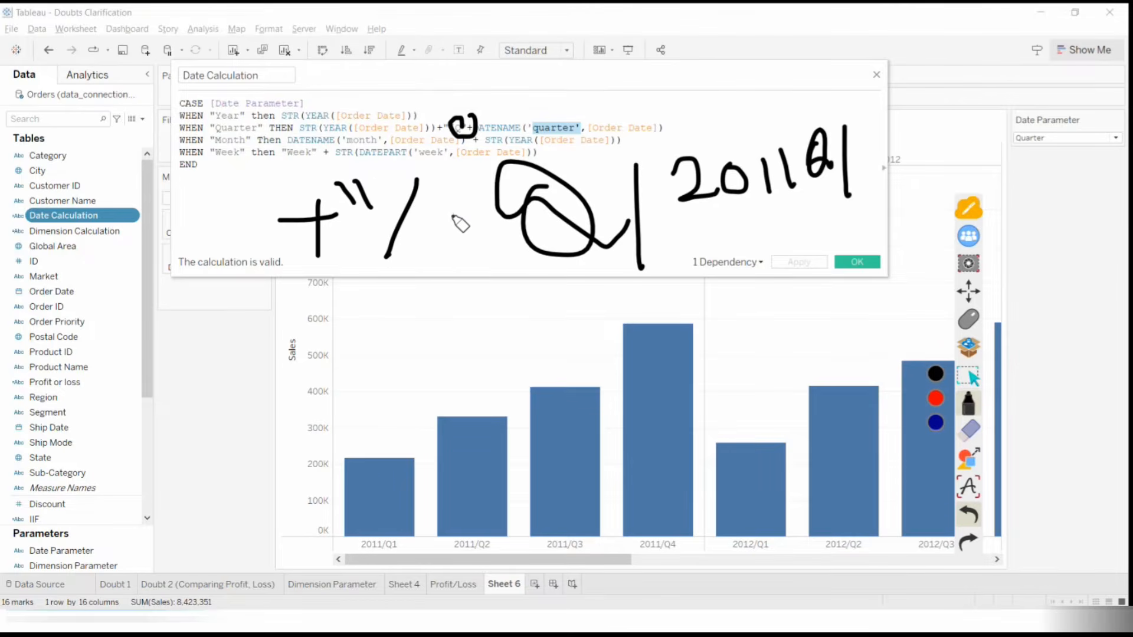
{"action": "mouse_move", "coordinate": [444, 210]}
{"action": "left_mouse_down"}
{"action": "mouse_move", "coordinate": [448, 232]}
{"action": "mouse_move", "coordinate": [435, 235]}
{"action": "mouse_move", "coordinate": [482, 242]}
{"action": "left_mouse_up"}
{"action": "left_click_drag", "start_coordinate": [487, 162], "coordinate": [494, 188]}
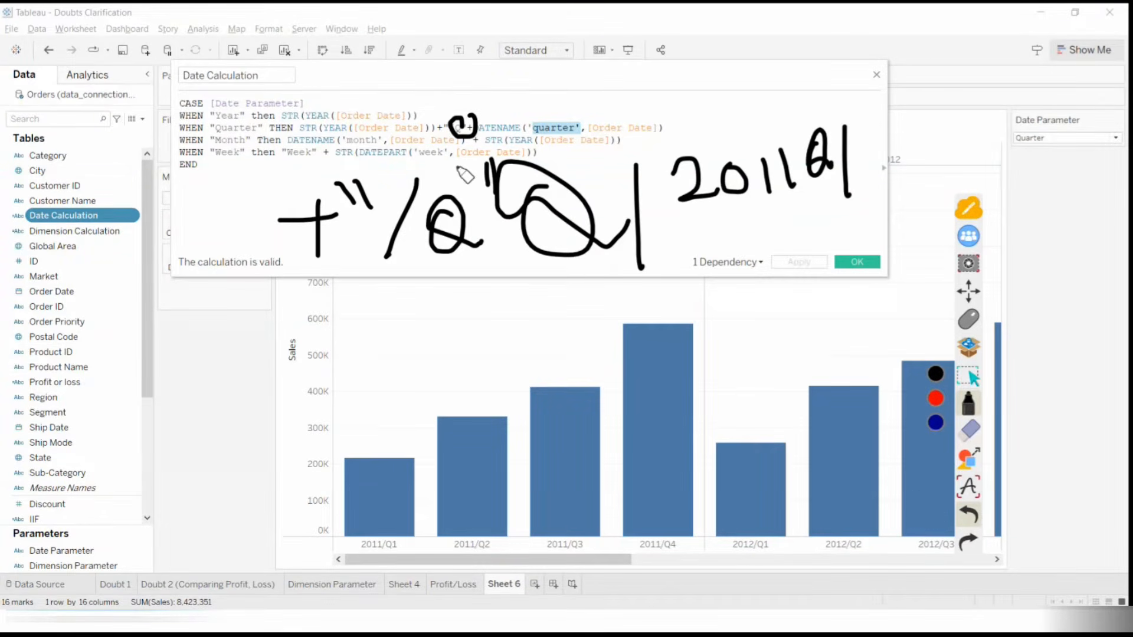
{"action": "mouse_move", "coordinate": [407, 540]}
{"action": "left_mouse_down"}
{"action": "mouse_move", "coordinate": [354, 528]}
{"action": "mouse_move", "coordinate": [413, 568]}
{"action": "mouse_move", "coordinate": [418, 549]}
{"action": "mouse_move", "coordinate": [584, 515]}
{"action": "mouse_move", "coordinate": [581, 534]}
{"action": "mouse_move", "coordinate": [682, 521]}
{"action": "left_mouse_up"}
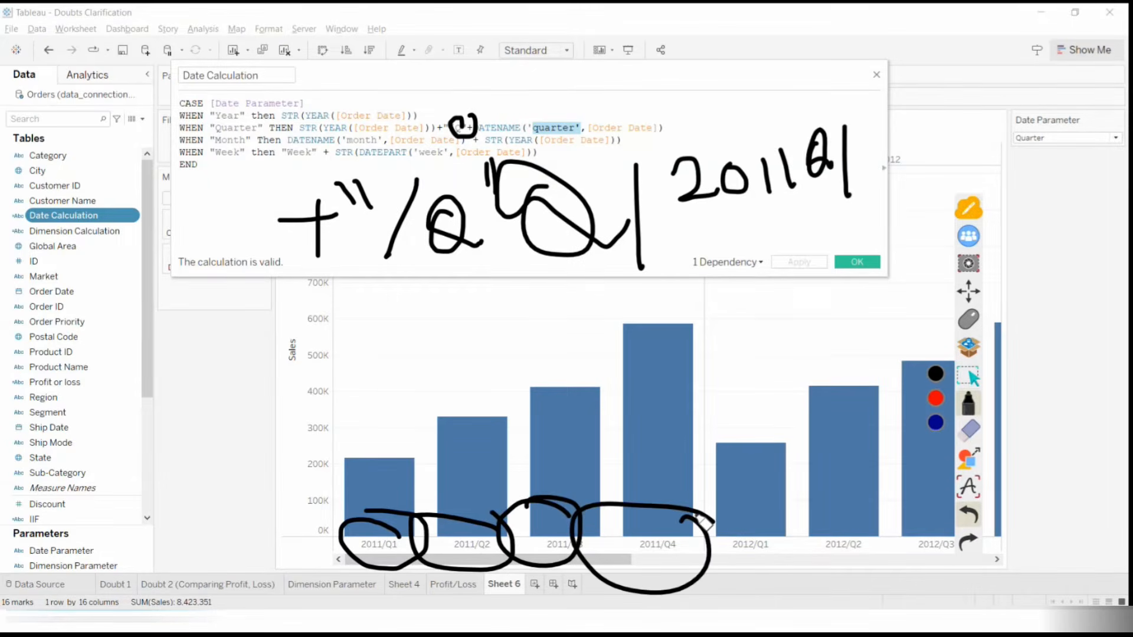
Clear the pen annotations, reduce the Quarter line's separator string to a single space, and apply the calculation
{"action": "left_click", "coordinate": [971, 435]}
{"action": "left_click", "coordinate": [936, 451]}
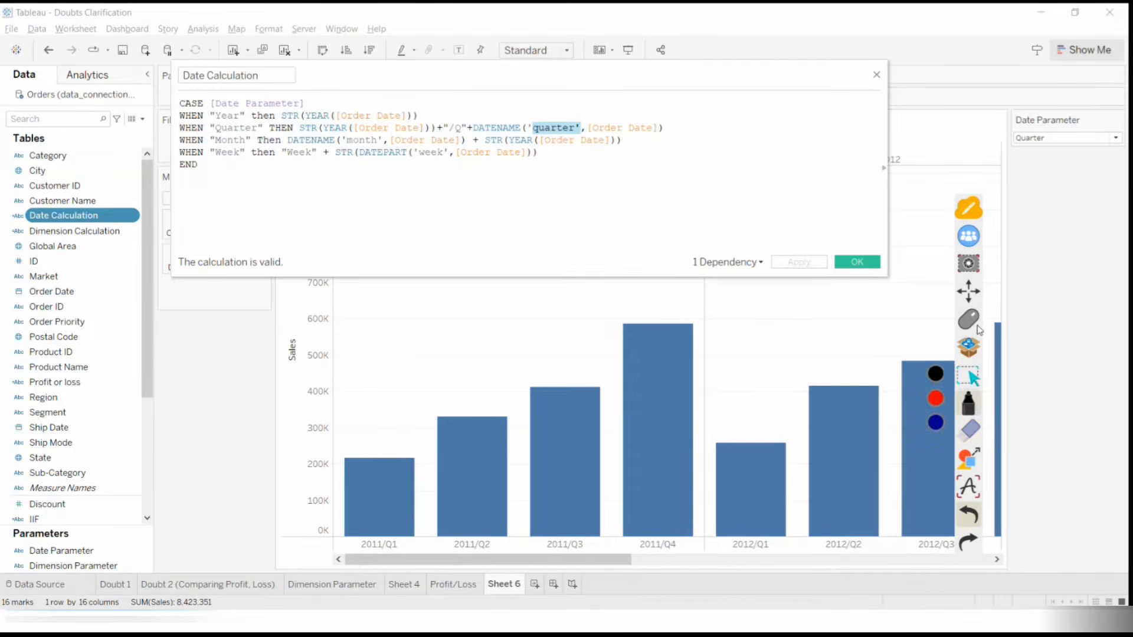
{"action": "left_click", "coordinate": [457, 127]}
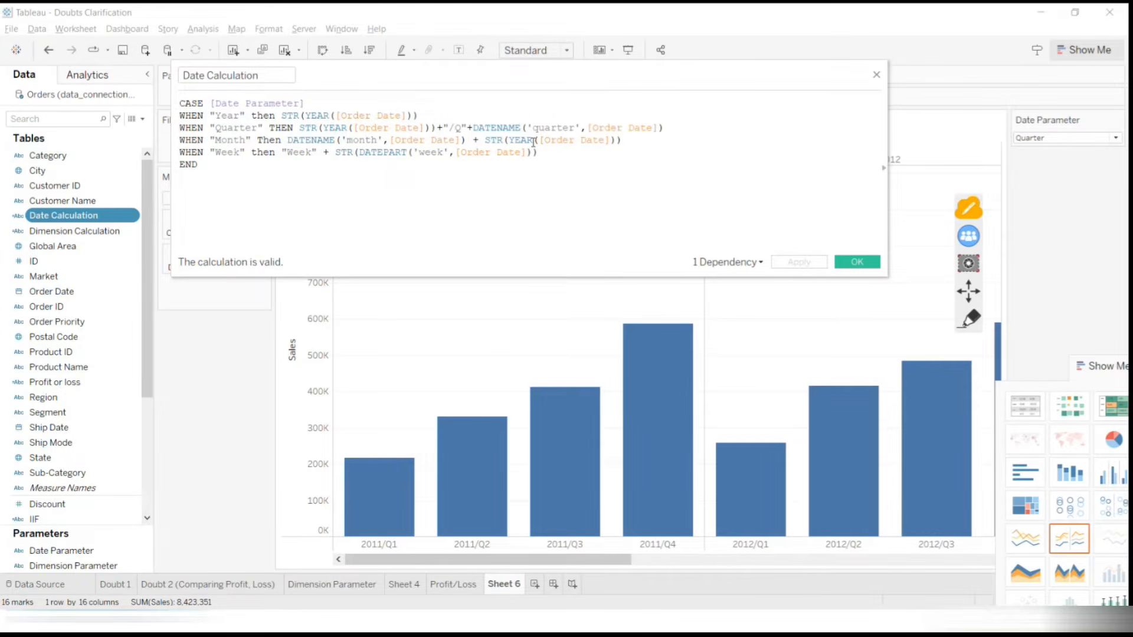
{"action": "key", "text": "Delete"}
{"action": "key", "text": "BackSpace"}
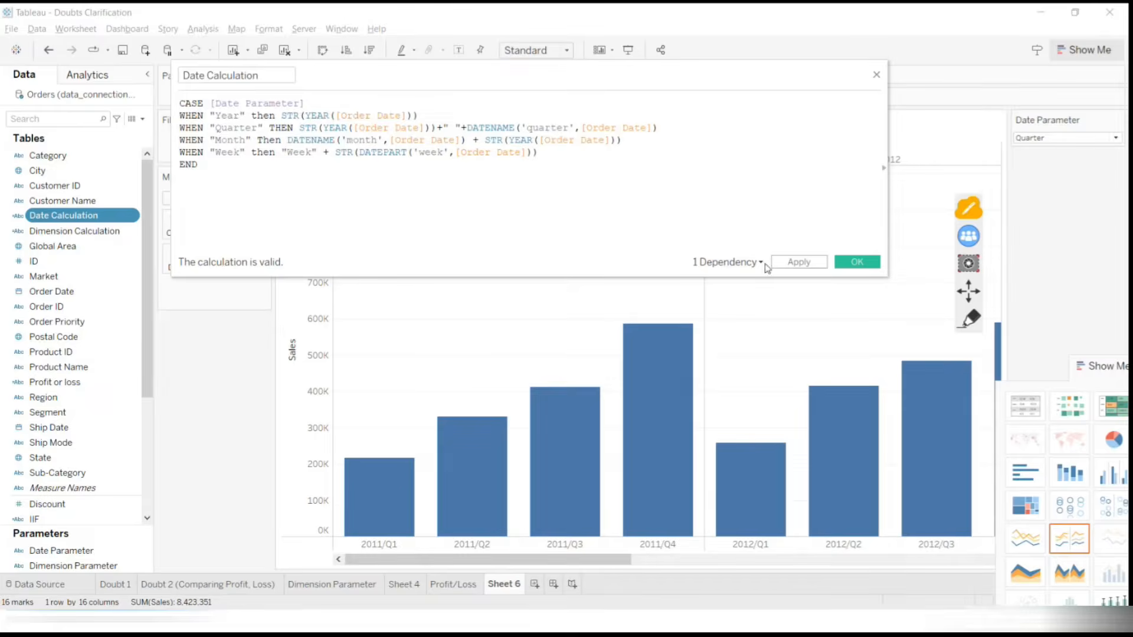
{"action": "left_click", "coordinate": [799, 262]}
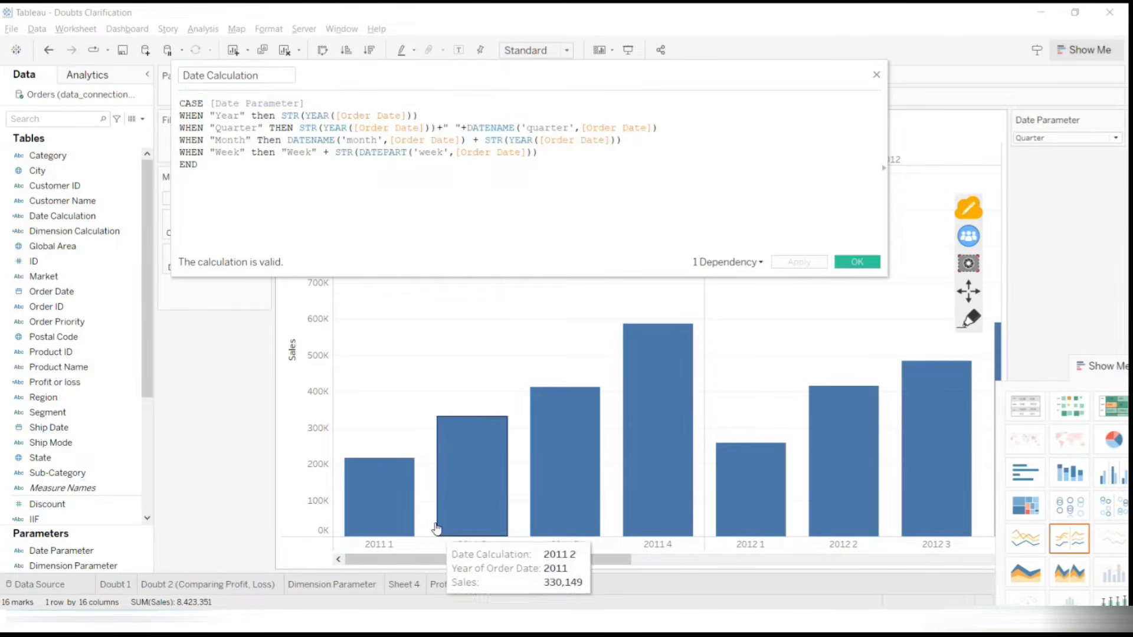
Turn on the annotation pen and handwrite quote marks around an underscore and around a star over the calculation editor
{"action": "left_click", "coordinate": [968, 319]}
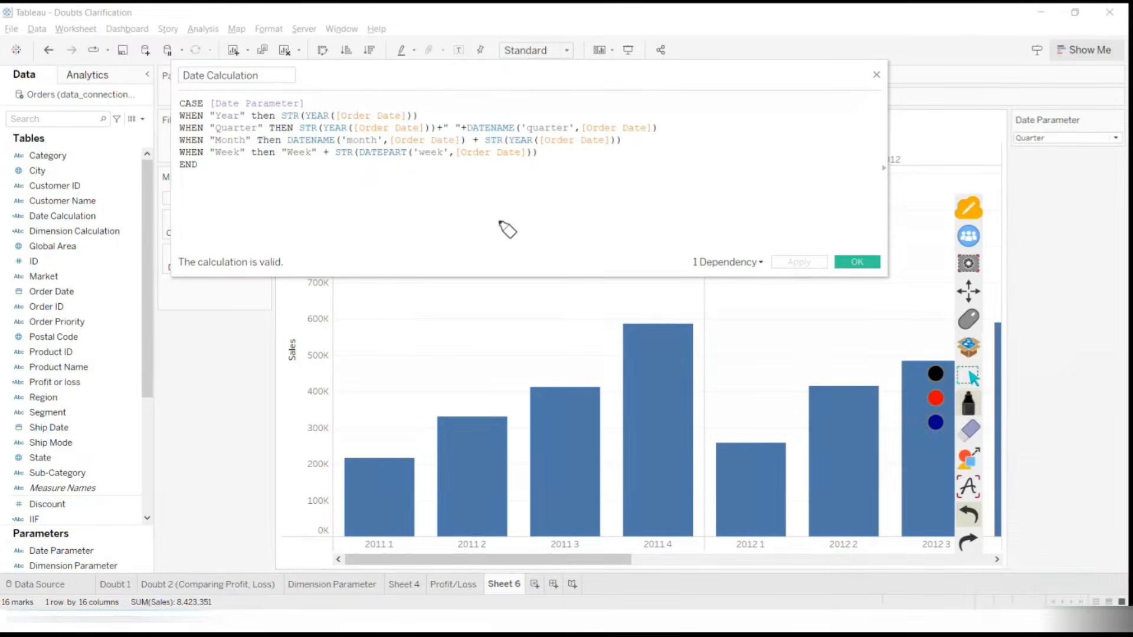
{"action": "mouse_move", "coordinate": [459, 195]}
{"action": "left_mouse_down"}
{"action": "mouse_move", "coordinate": [468, 235]}
{"action": "mouse_move", "coordinate": [485, 233]}
{"action": "left_mouse_up"}
{"action": "mouse_move", "coordinate": [563, 175]}
{"action": "left_mouse_down"}
{"action": "mouse_move", "coordinate": [565, 217]}
{"action": "mouse_move", "coordinate": [578, 213]}
{"action": "left_mouse_up"}
{"action": "mouse_move", "coordinate": [506, 256]}
{"action": "left_mouse_down"}
{"action": "mouse_move", "coordinate": [531, 254]}
{"action": "mouse_move", "coordinate": [521, 257]}
{"action": "left_mouse_up"}
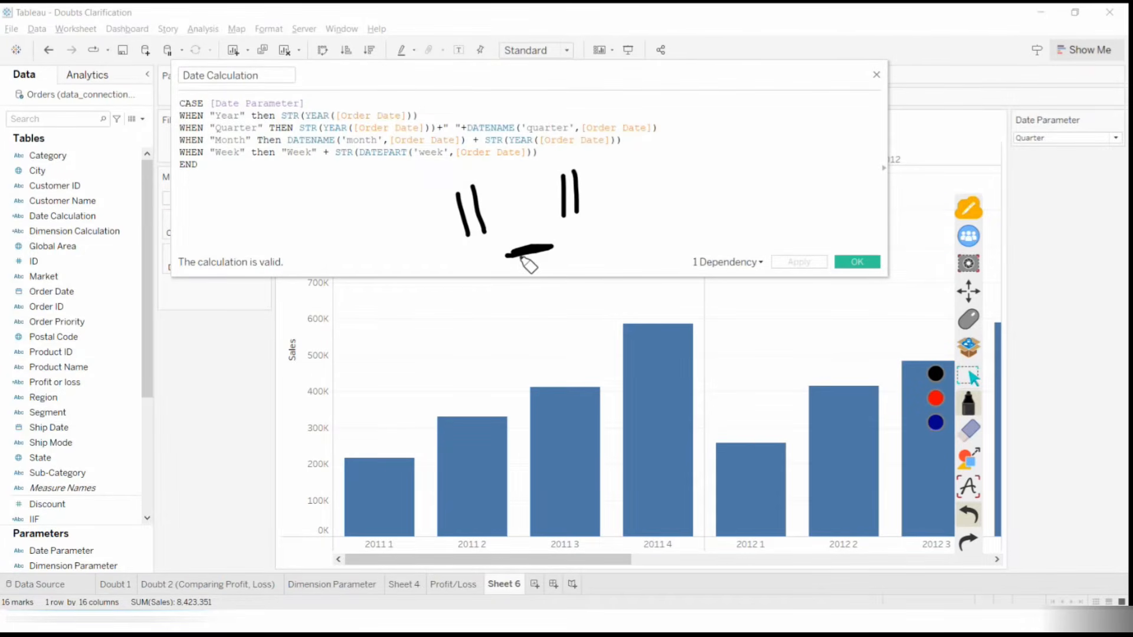
{"action": "left_click_drag", "start_coordinate": [683, 132], "coordinate": [701, 164]}
{"action": "left_click_drag", "start_coordinate": [709, 131], "coordinate": [717, 168]}
{"action": "left_click_drag", "start_coordinate": [746, 146], "coordinate": [795, 208]}
{"action": "left_click_drag", "start_coordinate": [793, 146], "coordinate": [774, 207]}
{"action": "left_click_drag", "start_coordinate": [756, 187], "coordinate": [817, 183]}
{"action": "left_click_drag", "start_coordinate": [814, 98], "coordinate": [828, 135]}
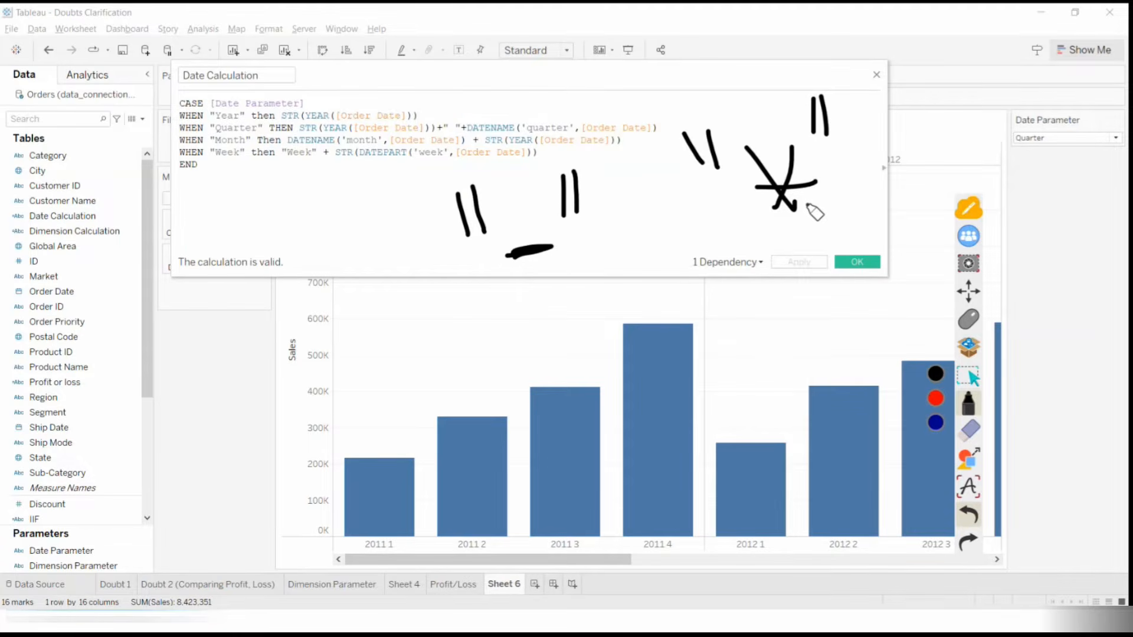
Circle the plus sign after the Quarter line's year expression, underline that expression, and handwrite 2001 below the formula
{"action": "left_click_drag", "start_coordinate": [438, 118], "coordinate": [442, 125]}
{"action": "left_click_drag", "start_coordinate": [294, 131], "coordinate": [410, 137]}
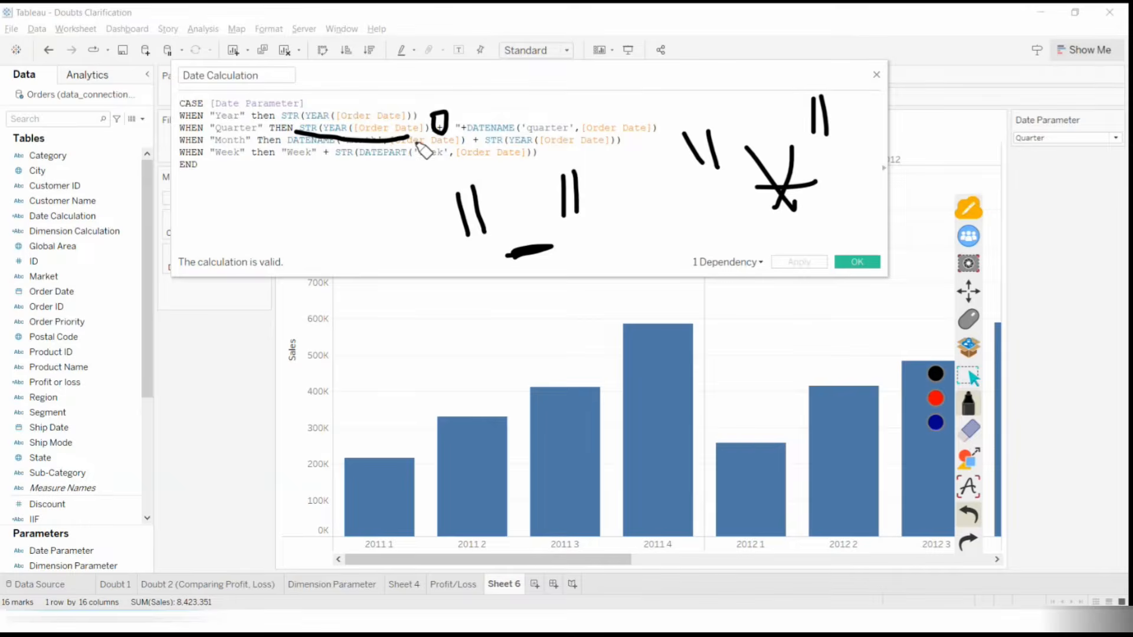
{"action": "mouse_move", "coordinate": [246, 203]}
{"action": "left_mouse_down"}
{"action": "mouse_move", "coordinate": [268, 223]}
{"action": "mouse_move", "coordinate": [298, 228]}
{"action": "left_mouse_up"}
{"action": "left_click_drag", "start_coordinate": [298, 206], "coordinate": [301, 206]}
{"action": "left_click_drag", "start_coordinate": [345, 201], "coordinate": [346, 224]}
{"action": "mouse_move", "coordinate": [337, 206]}
{"action": "left_mouse_down"}
{"action": "mouse_move", "coordinate": [373, 214]}
{"action": "mouse_move", "coordinate": [347, 224]}
{"action": "left_mouse_up"}
{"action": "left_click_drag", "start_coordinate": [401, 177], "coordinate": [403, 245]}
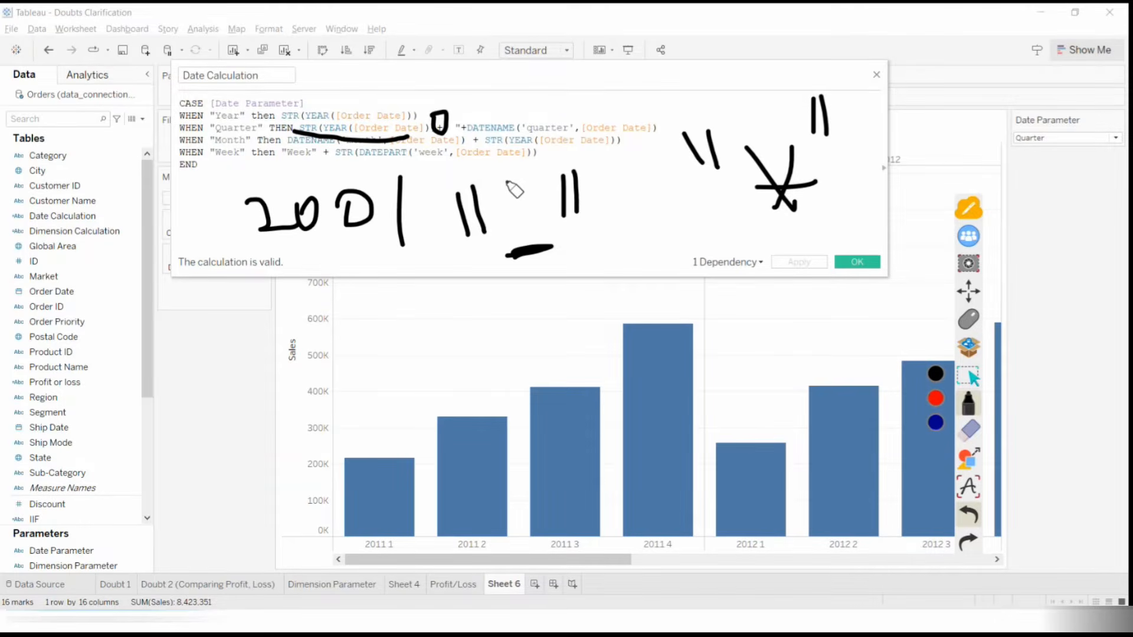
Add pen strokes for a dash, a 0 and a plus sign beside the handwritten 2001, underline them, and erase all annotations
{"action": "mouse_move", "coordinate": [483, 208]}
{"action": "left_mouse_down"}
{"action": "mouse_move", "coordinate": [602, 208]}
{"action": "mouse_move", "coordinate": [566, 239]}
{"action": "left_mouse_up"}
{"action": "mouse_move", "coordinate": [641, 175]}
{"action": "left_mouse_down"}
{"action": "mouse_move", "coordinate": [625, 189]}
{"action": "mouse_move", "coordinate": [640, 177]}
{"action": "left_mouse_up"}
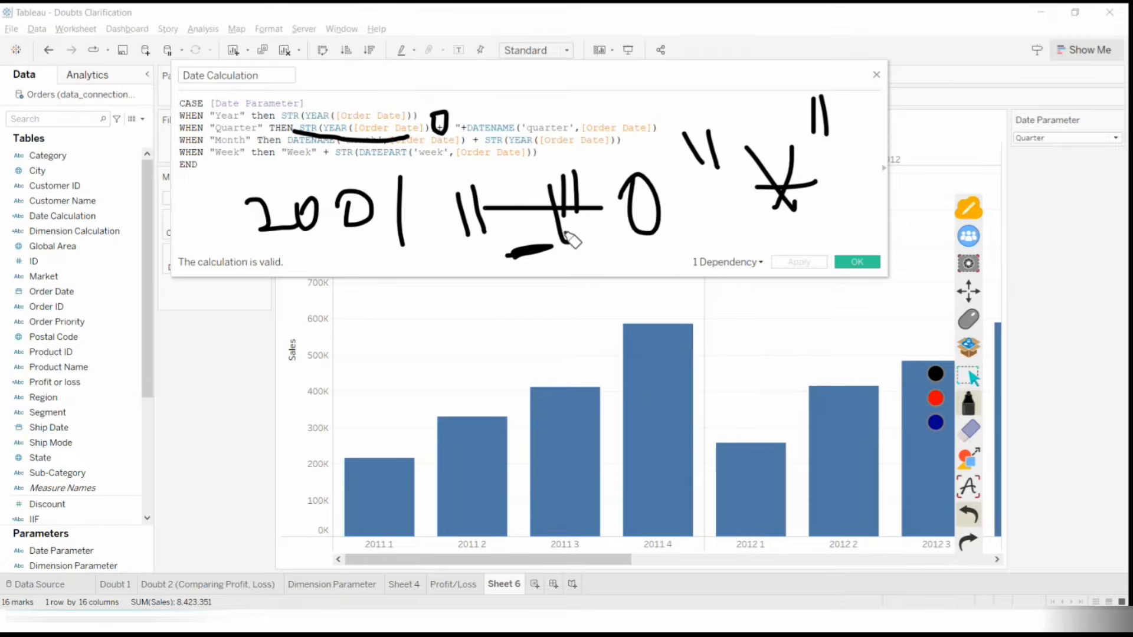
{"action": "left_click_drag", "start_coordinate": [564, 236], "coordinate": [629, 232]}
{"action": "left_click_drag", "start_coordinate": [738, 200], "coordinate": [710, 201]}
{"action": "left_click_drag", "start_coordinate": [716, 172], "coordinate": [717, 216]}
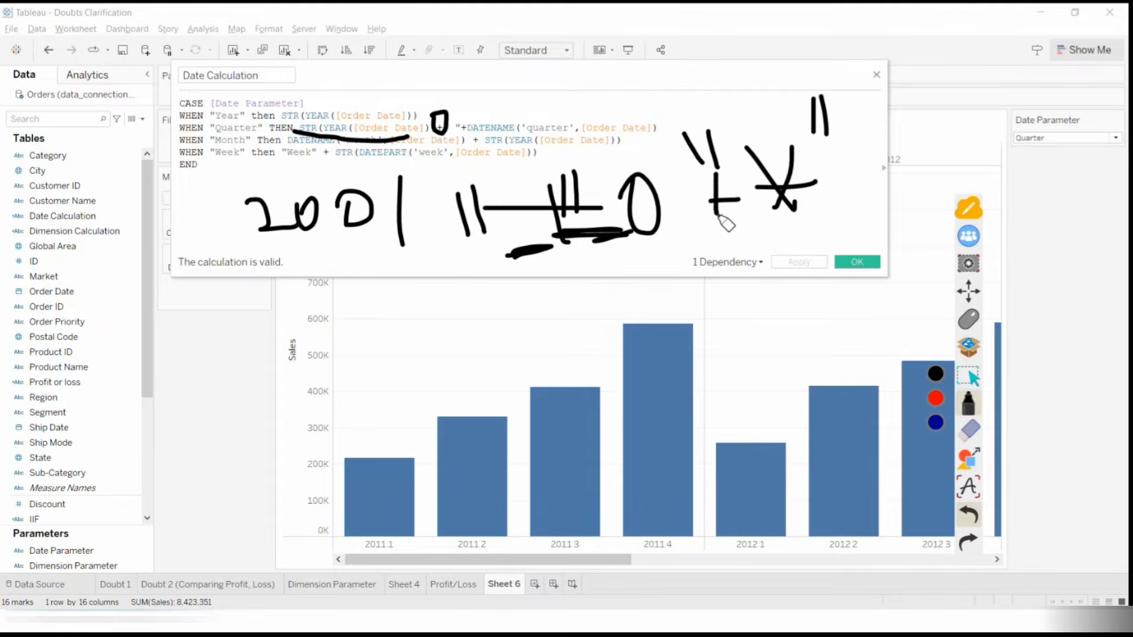
{"action": "left_click_drag", "start_coordinate": [877, 222], "coordinate": [779, 226]}
{"action": "left_click_drag", "start_coordinate": [820, 226], "coordinate": [853, 211]}
{"action": "left_click", "coordinate": [970, 430]}
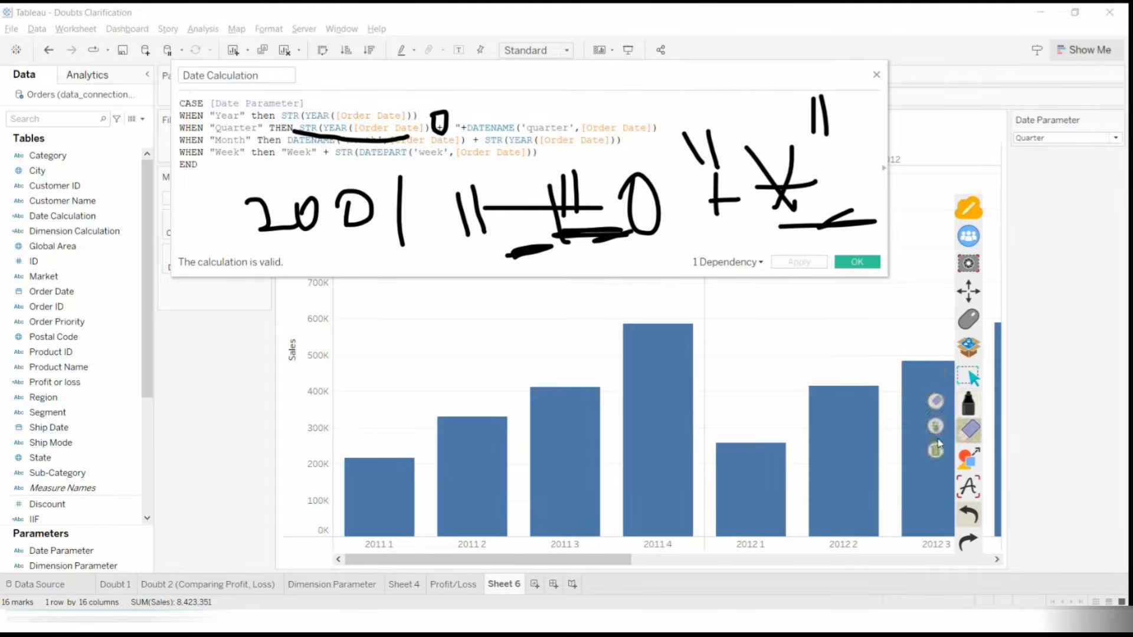
{"action": "left_click", "coordinate": [937, 450]}
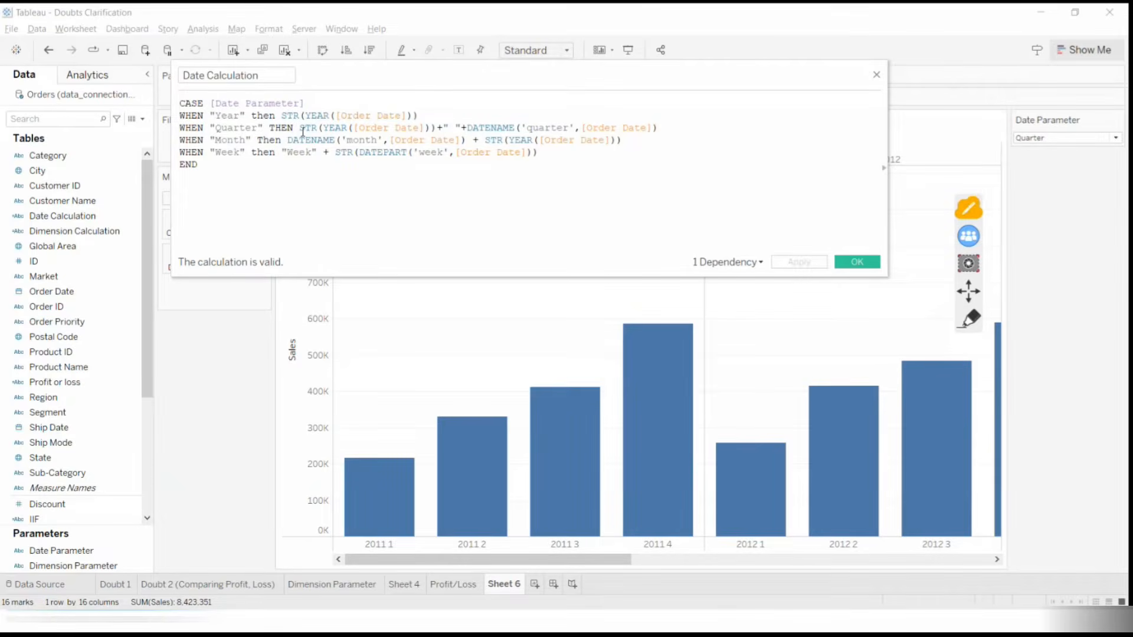
Remove STR(YEAR([Order Date]))+" "+ from the Quarter line and apply the calculation
{"action": "left_click_drag", "start_coordinate": [300, 128], "coordinate": [463, 127]}
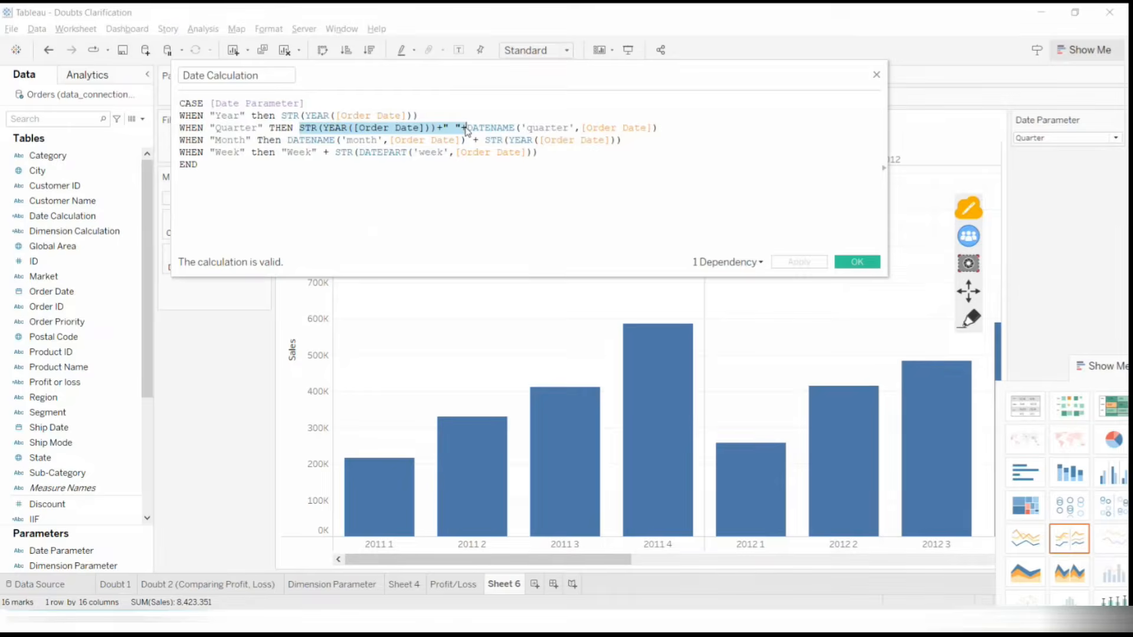
{"action": "key", "text": "Delete"}
{"action": "key", "text": "Delete"}
{"action": "left_click", "coordinate": [794, 271]}
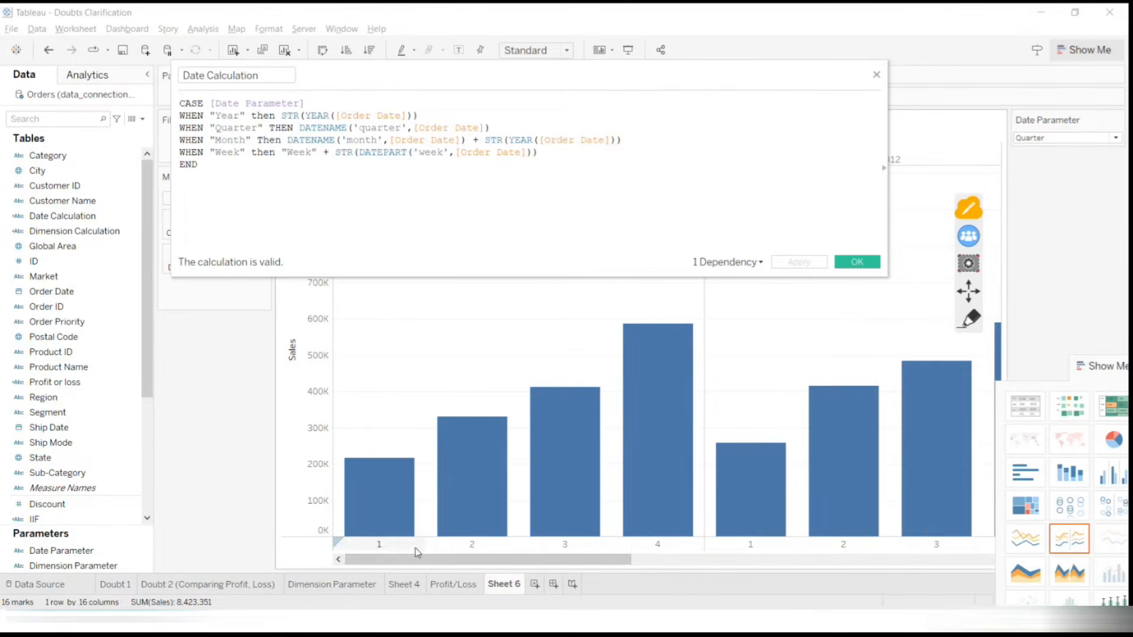
Circle the quarter axis labels under 2011 and 2012 with the pen, erase the circles, and turn the pen off
{"action": "left_click", "coordinate": [969, 319]}
{"action": "left_click_drag", "start_coordinate": [541, 492], "coordinate": [476, 494]}
{"action": "mouse_move", "coordinate": [915, 522]}
{"action": "left_mouse_down"}
{"action": "mouse_move", "coordinate": [739, 541]}
{"action": "mouse_move", "coordinate": [929, 484]}
{"action": "left_mouse_up"}
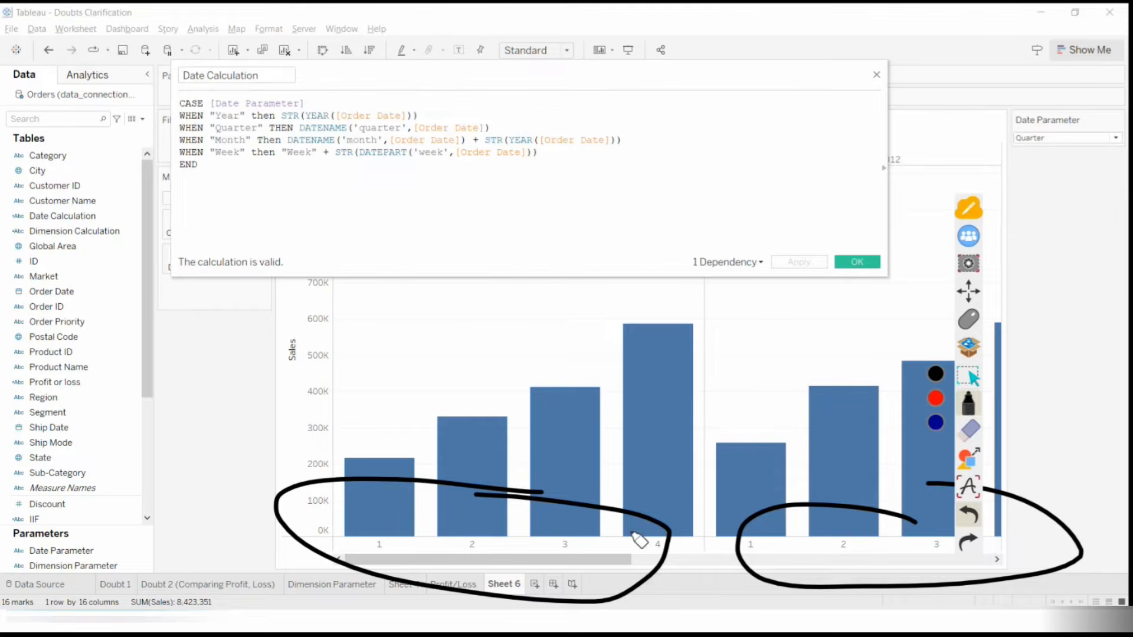
{"action": "left_click", "coordinate": [969, 430]}
{"action": "left_click", "coordinate": [935, 451]}
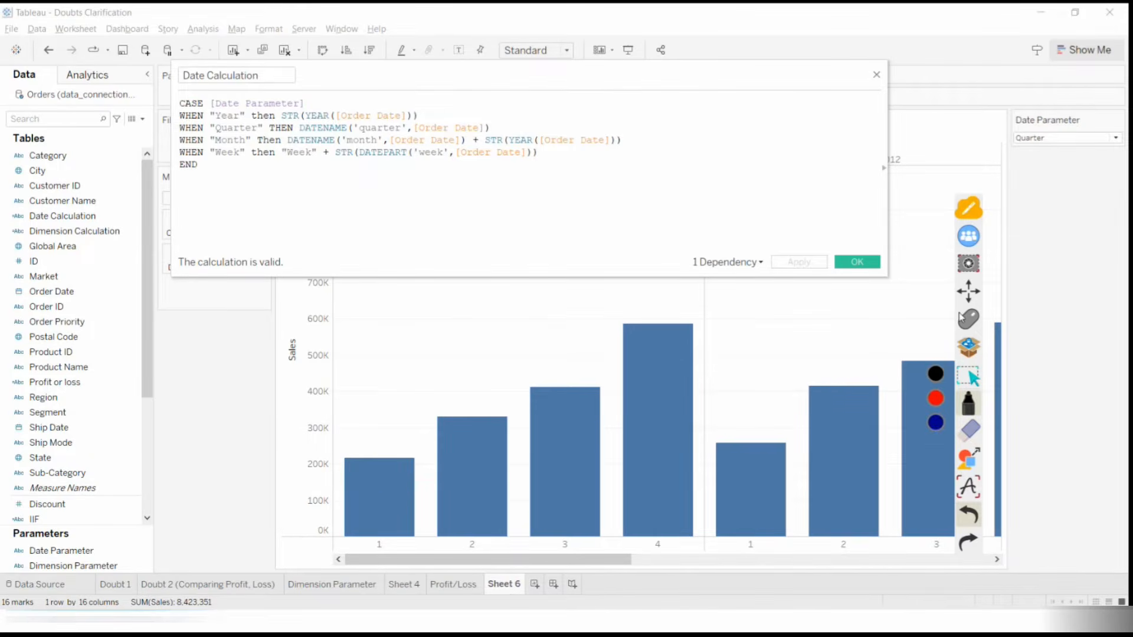
{"action": "left_click", "coordinate": [969, 318]}
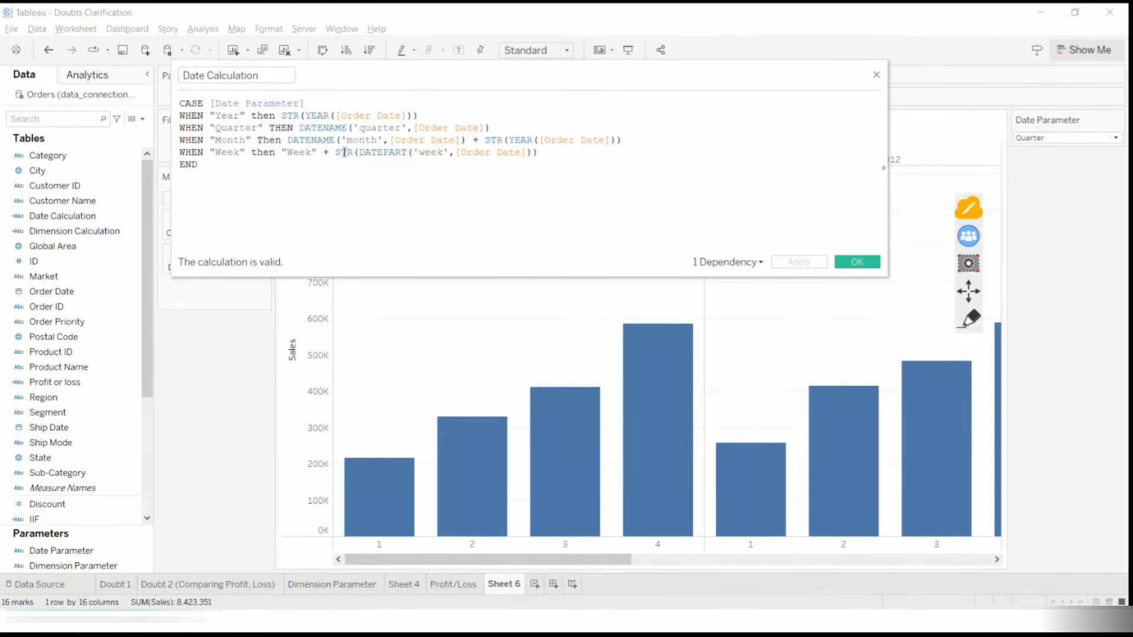
Put STR(YEAR([Order Date]))+ back directly before DATENAME in the Quarter line, without the space separator, and apply the calculation
{"action": "left_click", "coordinate": [300, 129]}
{"action": "type", "text": "STR(YEAR([Order Date]))+\" \"+"}
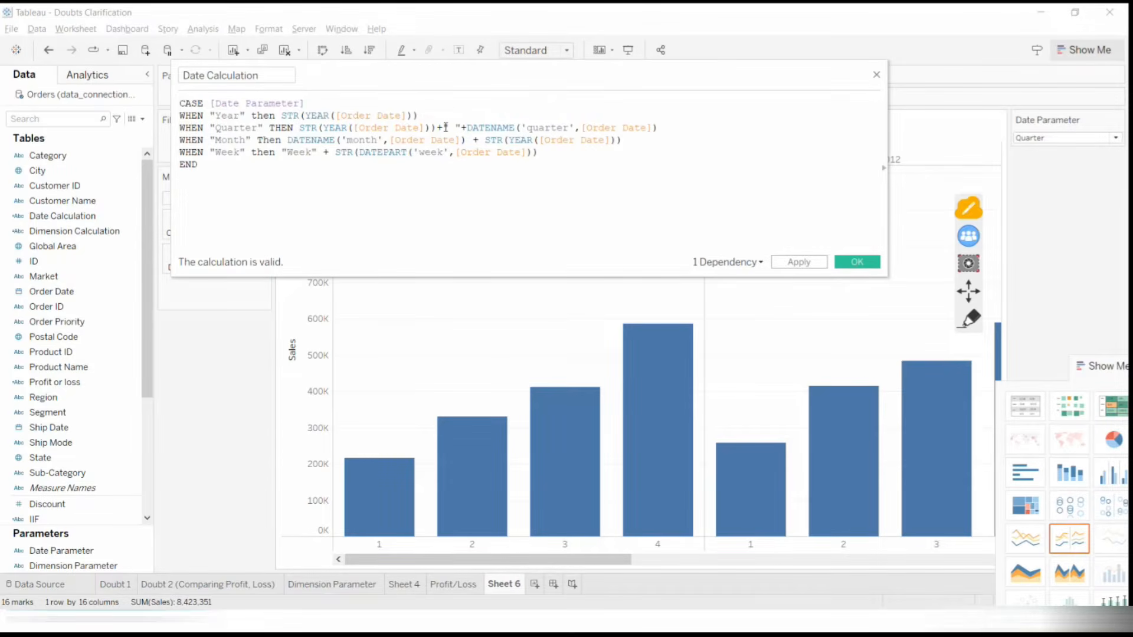
{"action": "type", "text": "+"}
{"action": "left_click_drag", "start_coordinate": [443, 128], "coordinate": [466, 126]}
{"action": "key", "text": "BackSpace"}
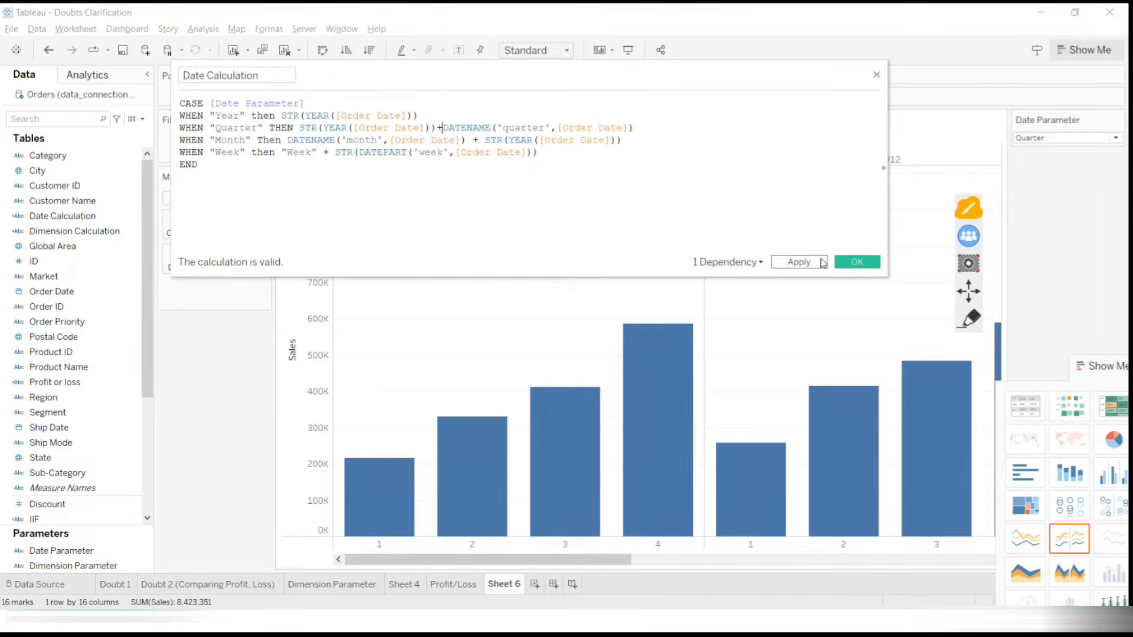
{"action": "left_click", "coordinate": [824, 263]}
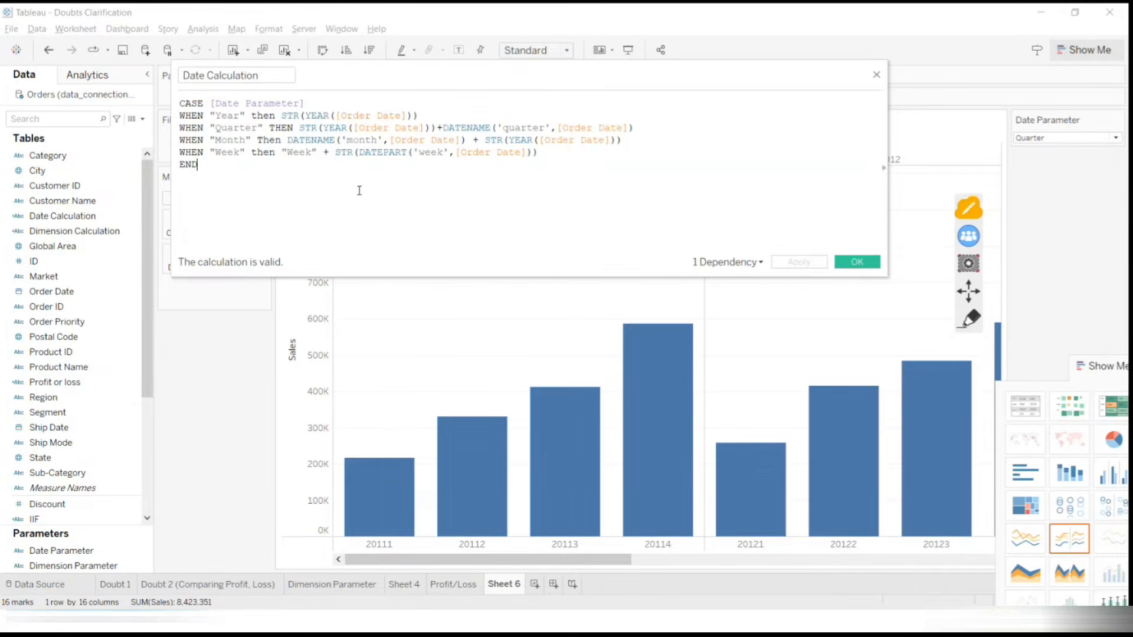
{"action": "key", "text": "Return"}
{"action": "type", "text": "\"ye"}
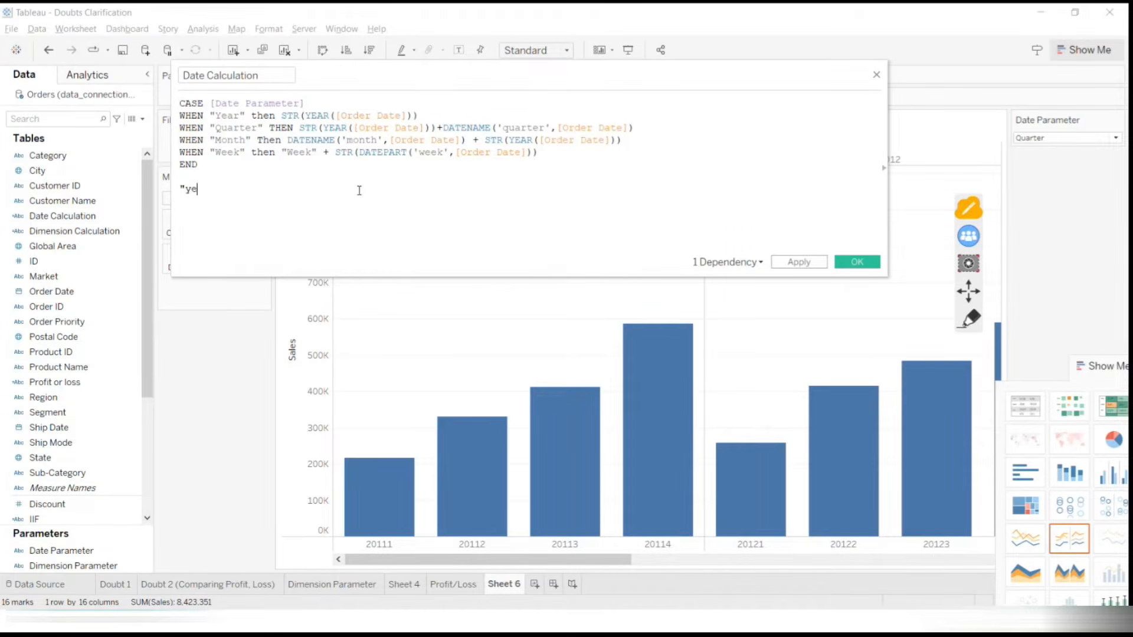
{"action": "key", "text": "BackSpace"}
{"action": "key", "text": "BackSpace"}
{"action": "key", "text": "BackSpace"}
{"action": "type", "text": "oder"}
{"action": "key", "text": "BackSpace"}
{"action": "key", "text": "BackSpace"}
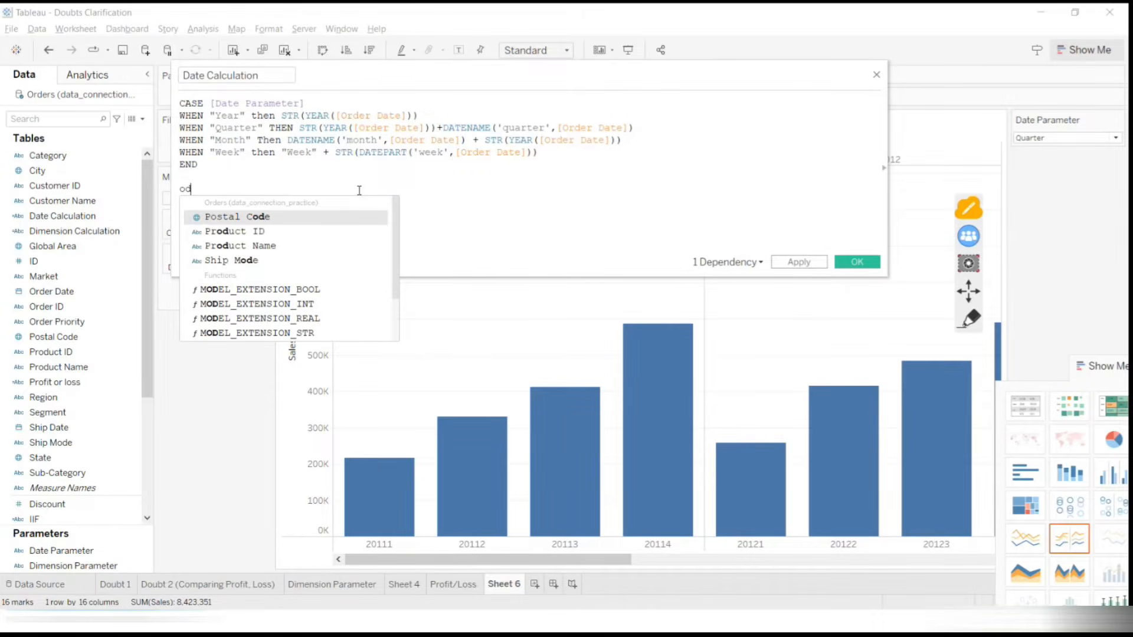
{"action": "type", "text": "\\"}
{"action": "key", "text": "BackSpace"}
{"action": "type", "text": "r"}
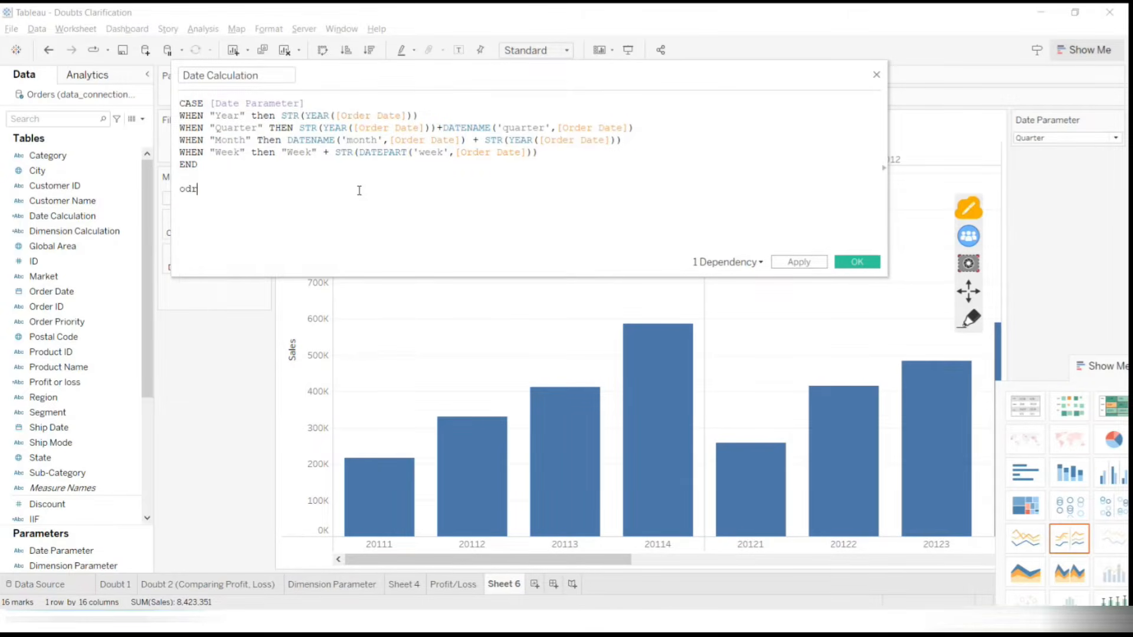
{"action": "key", "text": "BackSpace"}
{"action": "key", "text": "BackSpace"}
{"action": "type", "text": "rd"}
{"action": "key", "text": "Return"}
{"action": "type", "text": "+"}
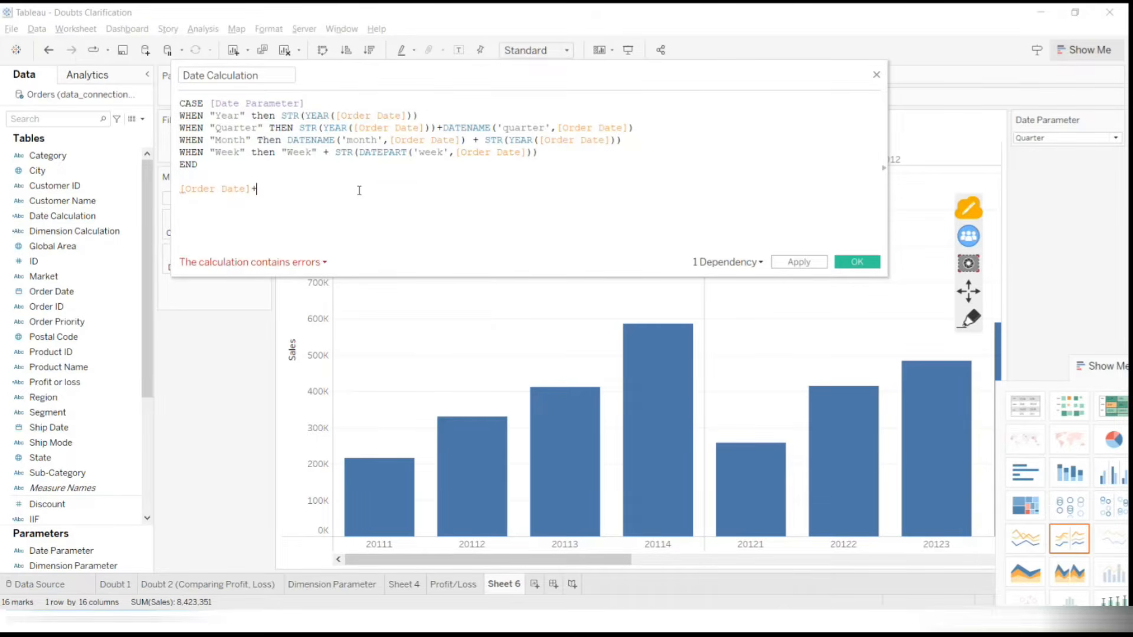
{"action": "key", "text": "BackSpace"}
{"action": "key", "text": "BackSpace"}
{"action": "key", "text": "BackSpace"}
{"action": "key", "text": "BackSpace"}
{"action": "key", "text": "BackSpace"}
{"action": "key", "text": "BackSpace"}
{"action": "key", "text": "BackSpace"}
{"action": "key", "text": "BackSpace"}
{"action": "key", "text": "BackSpace"}
{"action": "key", "text": "BackSpace"}
{"action": "key", "text": "BackSpace"}
{"action": "key", "text": "BackSpace"}
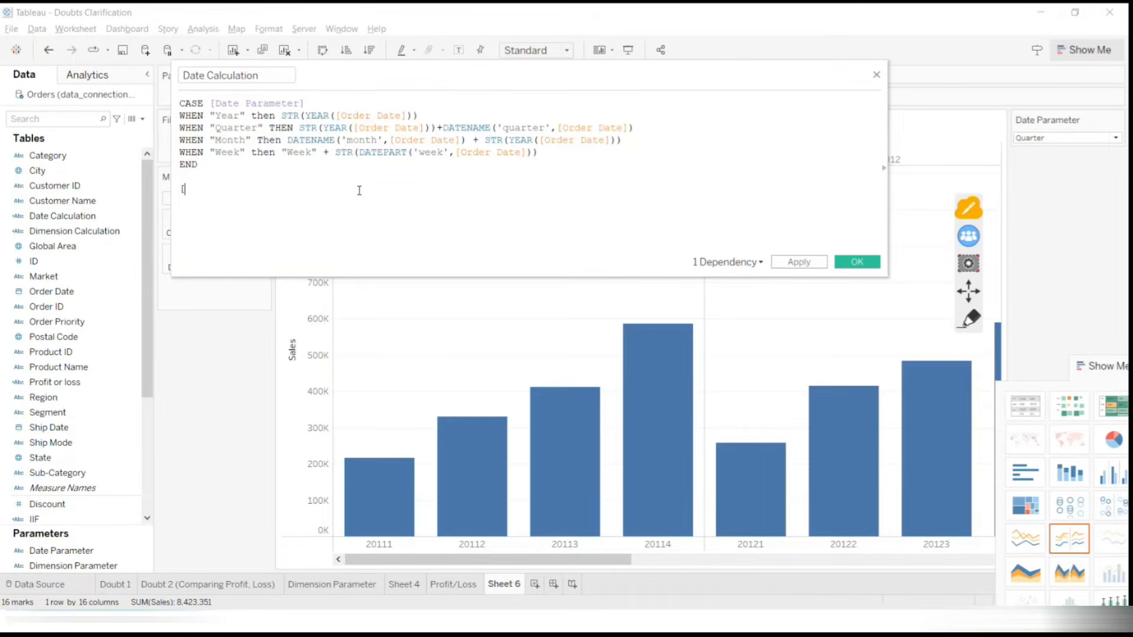
Move the calculation editor down off the shelves, circle the YEAR(Order Date) pill with the pen, and erase the circle
{"action": "left_click_drag", "start_coordinate": [599, 75], "coordinate": [635, 385]}
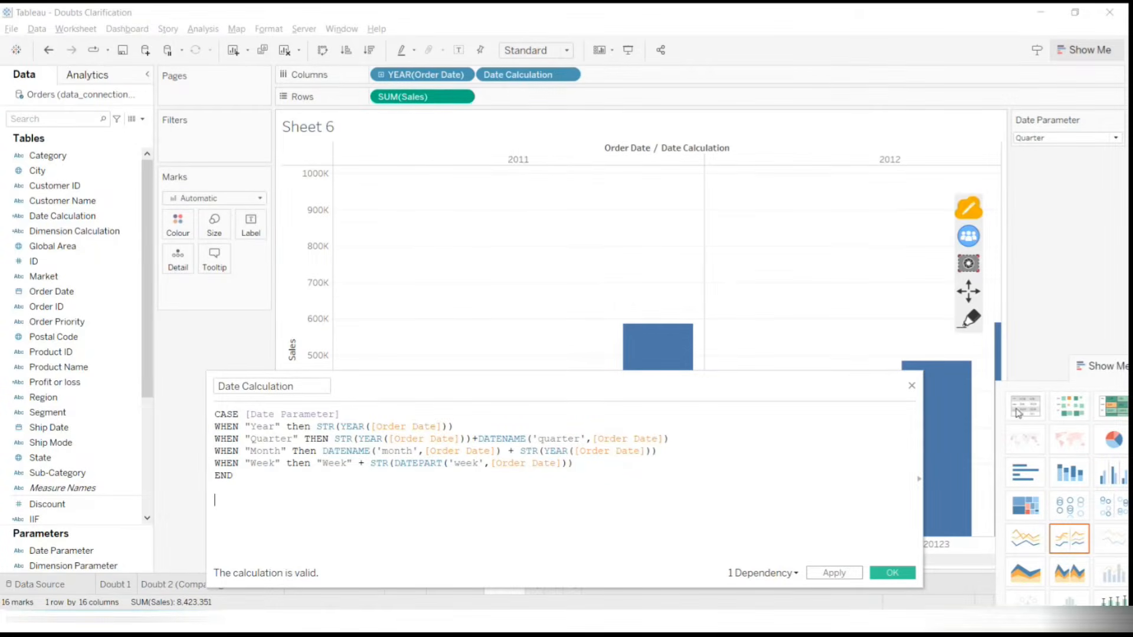
{"action": "left_click", "coordinate": [969, 319]}
{"action": "mouse_move", "coordinate": [440, 48]}
{"action": "left_mouse_down"}
{"action": "mouse_move", "coordinate": [363, 83]}
{"action": "mouse_move", "coordinate": [415, 51]}
{"action": "left_mouse_up"}
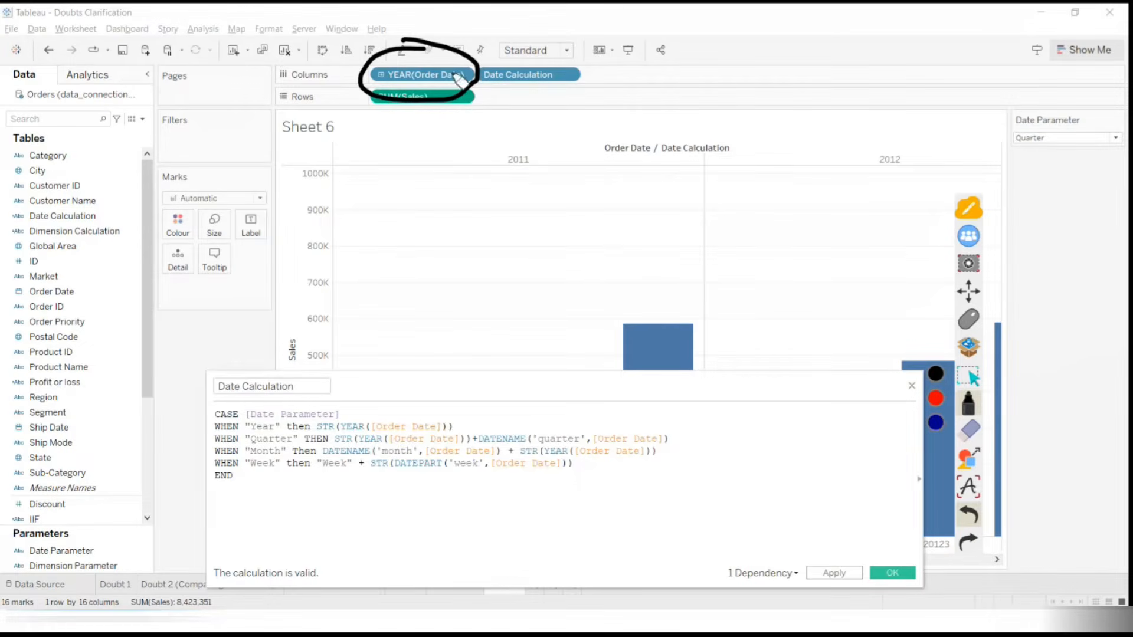
{"action": "left_click", "coordinate": [969, 430]}
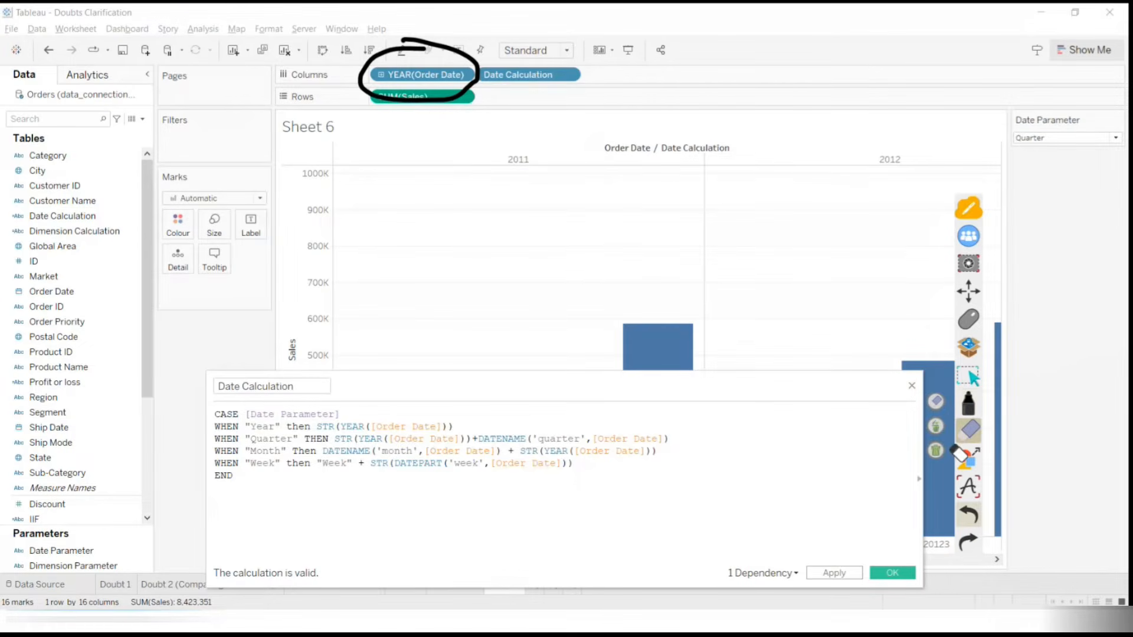
{"action": "left_click", "coordinate": [937, 451]}
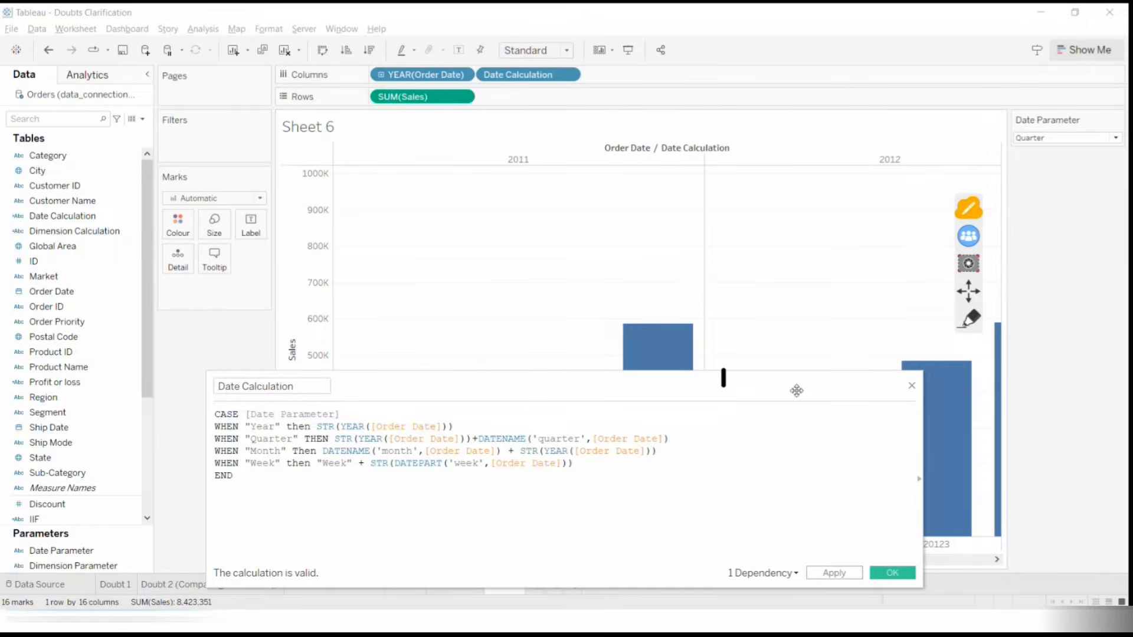
Move the calculation editor up clear of the axis labels and handwrite pen notes, including "addi", around its formula
{"action": "mouse_move", "coordinate": [781, 384]}
{"action": "left_mouse_down"}
{"action": "mouse_move", "coordinate": [762, 263]}
{"action": "mouse_move", "coordinate": [763, 131]}
{"action": "left_mouse_up"}
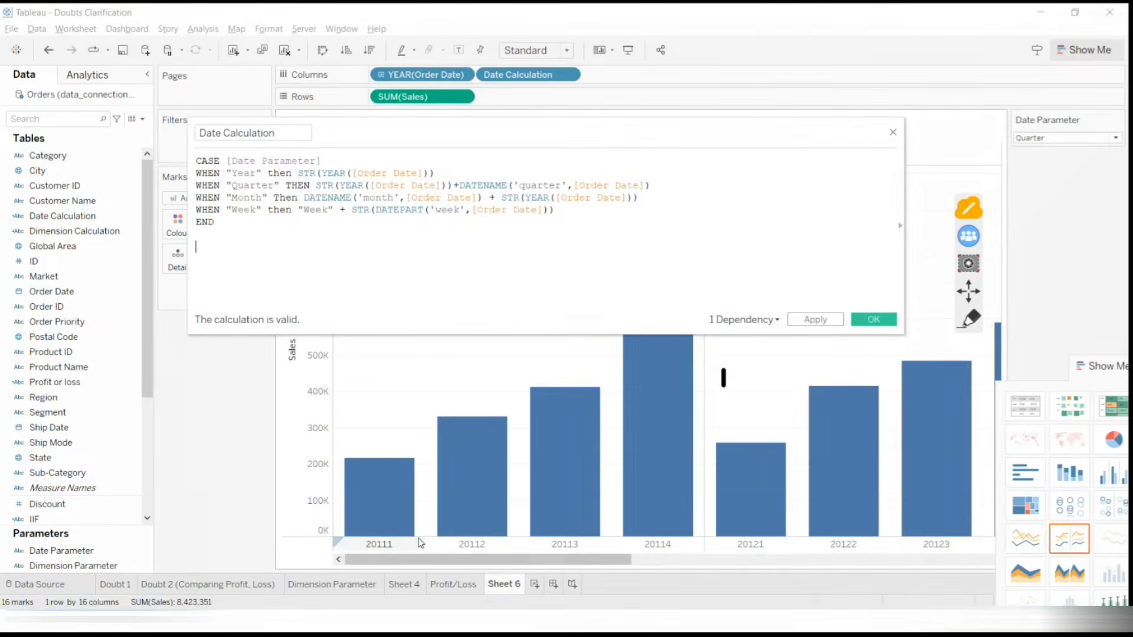
{"action": "left_click_drag", "start_coordinate": [458, 139], "coordinate": [429, 20]}
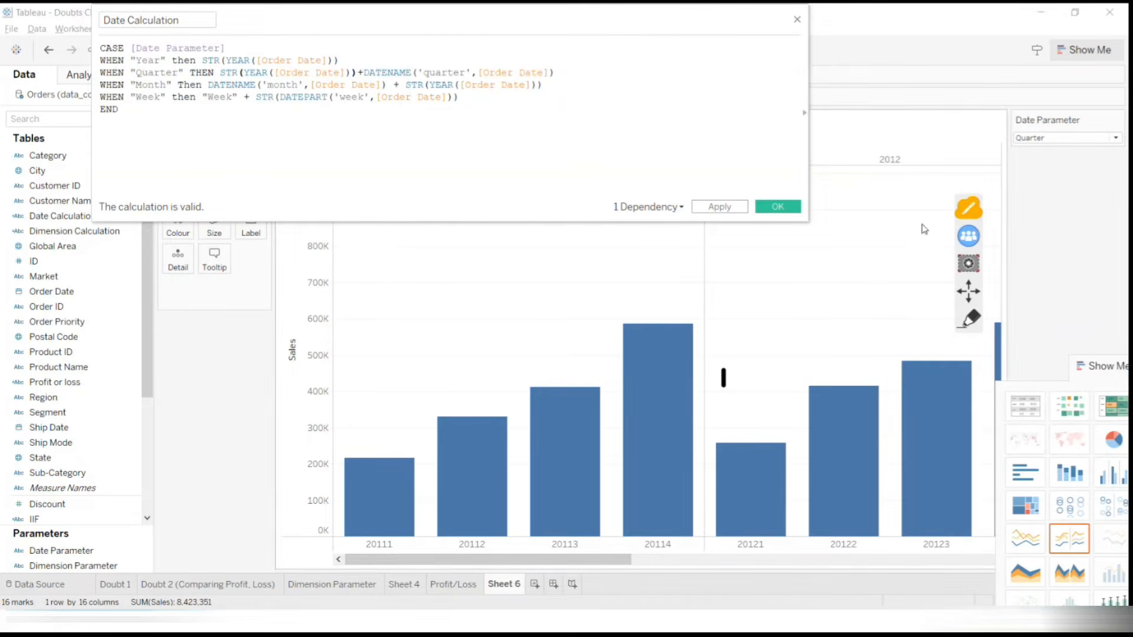
{"action": "left_click", "coordinate": [969, 319]}
{"action": "mouse_move", "coordinate": [354, 140]}
{"action": "left_mouse_down"}
{"action": "mouse_move", "coordinate": [362, 188]}
{"action": "mouse_move", "coordinate": [422, 156]}
{"action": "mouse_move", "coordinate": [401, 195]}
{"action": "left_mouse_up"}
{"action": "left_click_drag", "start_coordinate": [454, 115], "coordinate": [460, 168]}
{"action": "left_click_drag", "start_coordinate": [379, 201], "coordinate": [478, 174]}
{"action": "mouse_move", "coordinate": [614, 118]}
{"action": "left_mouse_down"}
{"action": "mouse_move", "coordinate": [611, 141]}
{"action": "mouse_move", "coordinate": [719, 137]}
{"action": "left_mouse_up"}
{"action": "left_click", "coordinate": [706, 84]}
{"action": "left_click_drag", "start_coordinate": [750, 70], "coordinate": [762, 127]}
{"action": "left_click_drag", "start_coordinate": [780, 89], "coordinate": [785, 123]}
{"action": "left_click", "coordinate": [779, 58]}
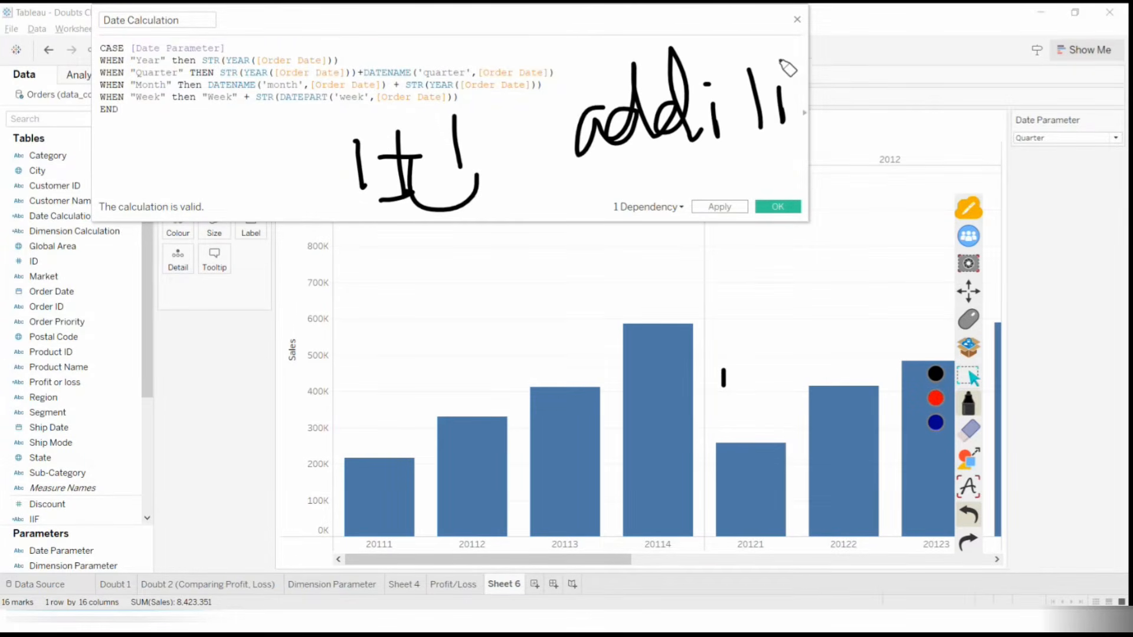
Handwrite "Cat" + "egory" in quotation marks with the pen, and write the combined word "Category" beneath it, double-underlined
{"action": "mouse_move", "coordinate": [485, 280]}
{"action": "left_mouse_down"}
{"action": "mouse_move", "coordinate": [559, 279]}
{"action": "mouse_move", "coordinate": [534, 309]}
{"action": "left_mouse_up"}
{"action": "left_click_drag", "start_coordinate": [300, 333], "coordinate": [414, 333]}
{"action": "left_click_drag", "start_coordinate": [656, 319], "coordinate": [794, 284]}
{"action": "mouse_move", "coordinate": [265, 236]}
{"action": "left_mouse_down"}
{"action": "mouse_move", "coordinate": [341, 299]}
{"action": "mouse_move", "coordinate": [381, 293]}
{"action": "left_mouse_up"}
{"action": "mouse_move", "coordinate": [390, 237]}
{"action": "left_mouse_down"}
{"action": "mouse_move", "coordinate": [405, 282]}
{"action": "mouse_move", "coordinate": [407, 257]}
{"action": "mouse_move", "coordinate": [440, 241]}
{"action": "mouse_move", "coordinate": [458, 258]}
{"action": "left_mouse_up"}
{"action": "left_click_drag", "start_coordinate": [592, 220], "coordinate": [609, 243]}
{"action": "left_click", "coordinate": [624, 265]}
{"action": "mouse_move", "coordinate": [602, 216]}
{"action": "left_mouse_down"}
{"action": "mouse_move", "coordinate": [625, 247]}
{"action": "mouse_move", "coordinate": [670, 260]}
{"action": "mouse_move", "coordinate": [734, 242]}
{"action": "mouse_move", "coordinate": [771, 253]}
{"action": "mouse_move", "coordinate": [800, 316]}
{"action": "left_mouse_up"}
{"action": "left_click_drag", "start_coordinate": [822, 159], "coordinate": [826, 212]}
{"action": "left_click_drag", "start_coordinate": [837, 156], "coordinate": [829, 216]}
{"action": "left_click_drag", "start_coordinate": [491, 369], "coordinate": [508, 420]}
{"action": "left_click_drag", "start_coordinate": [532, 380], "coordinate": [540, 413]}
{"action": "left_click_drag", "start_coordinate": [552, 354], "coordinate": [566, 416]}
{"action": "mouse_move", "coordinate": [561, 381]}
{"action": "left_mouse_down"}
{"action": "mouse_move", "coordinate": [628, 379]}
{"action": "mouse_move", "coordinate": [735, 340]}
{"action": "mouse_move", "coordinate": [469, 484]}
{"action": "left_mouse_up"}
{"action": "left_click_drag", "start_coordinate": [767, 384], "coordinate": [561, 483]}
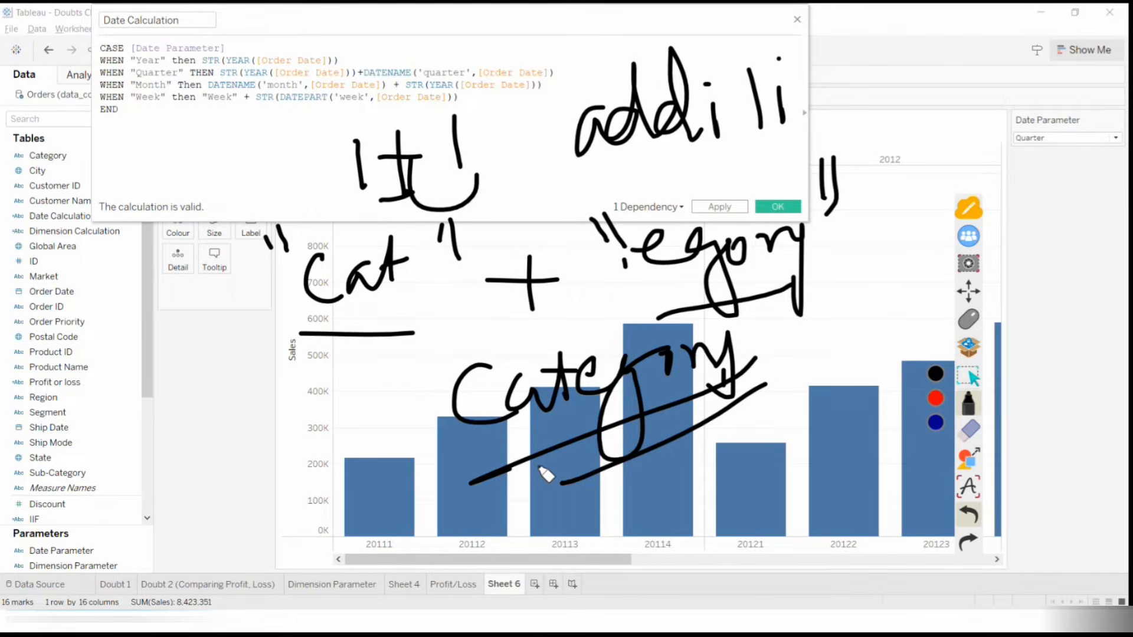
Erase all pen notes, mark the Quarter line's formula with a pen stroke, clear that mark, and turn the pen off
{"action": "left_click", "coordinate": [968, 430]}
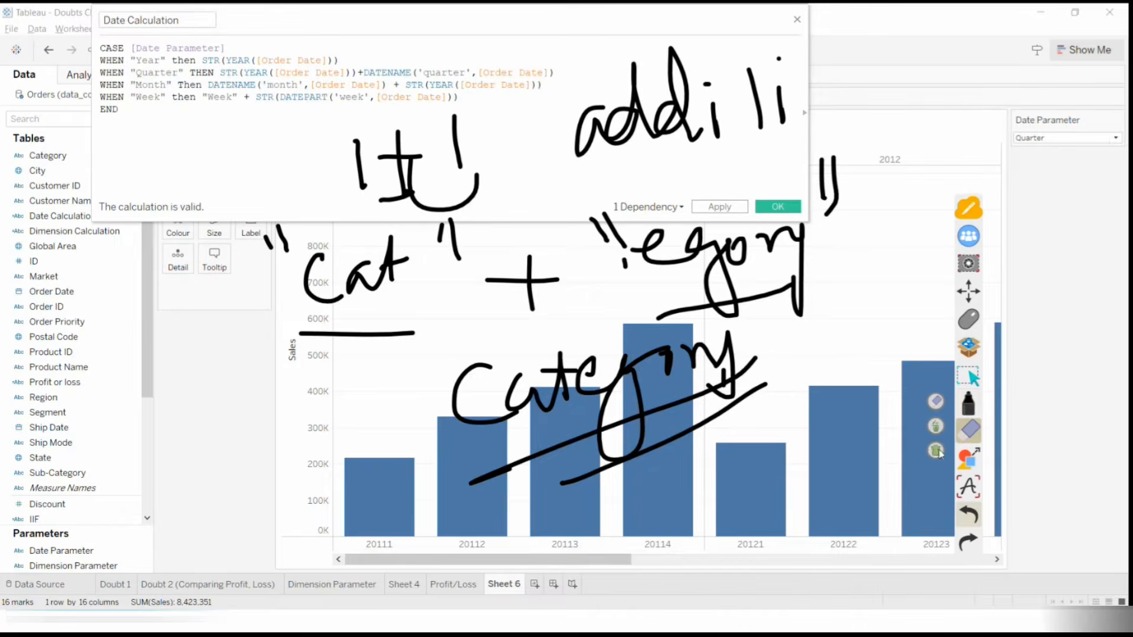
{"action": "left_click", "coordinate": [933, 452]}
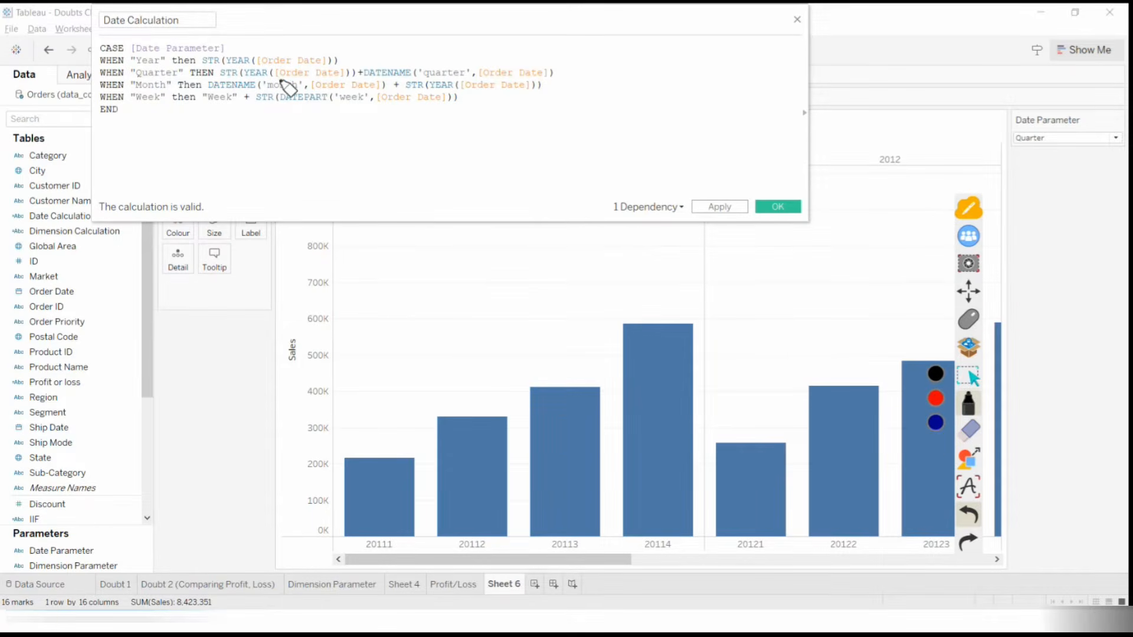
{"action": "left_click_drag", "start_coordinate": [224, 77], "coordinate": [522, 89]}
{"action": "left_click", "coordinate": [970, 431]}
{"action": "left_click", "coordinate": [939, 452]}
{"action": "left_click", "coordinate": [971, 322]}
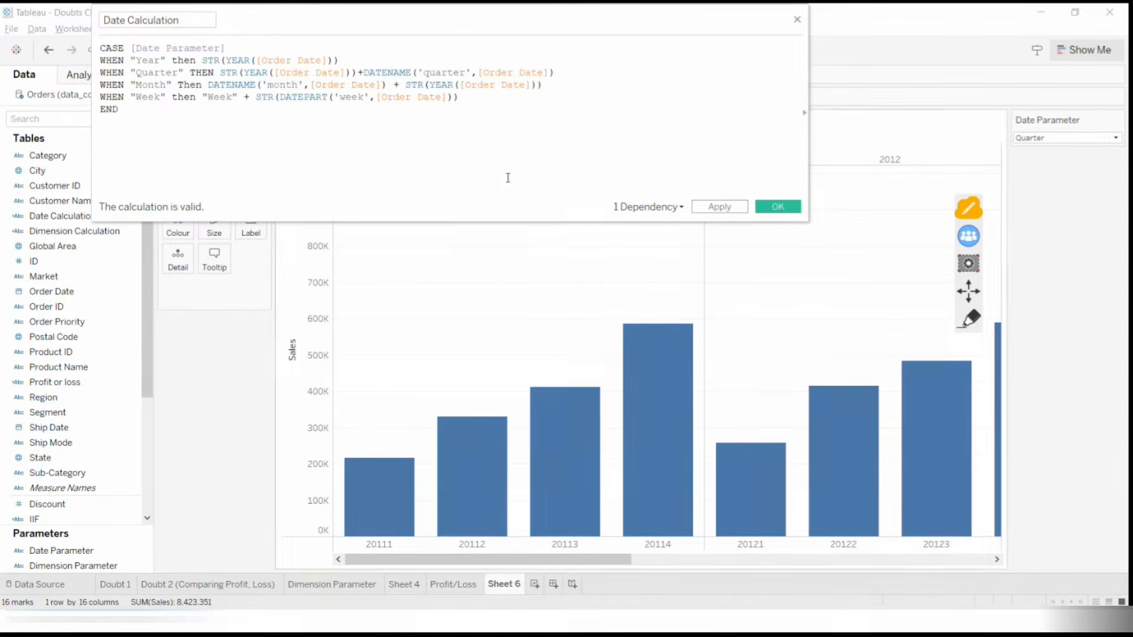
Insert the separator " -Q "+ between the year string and DATENAME in the Quarter line and apply the calculation
{"action": "left_click", "coordinate": [363, 72]}
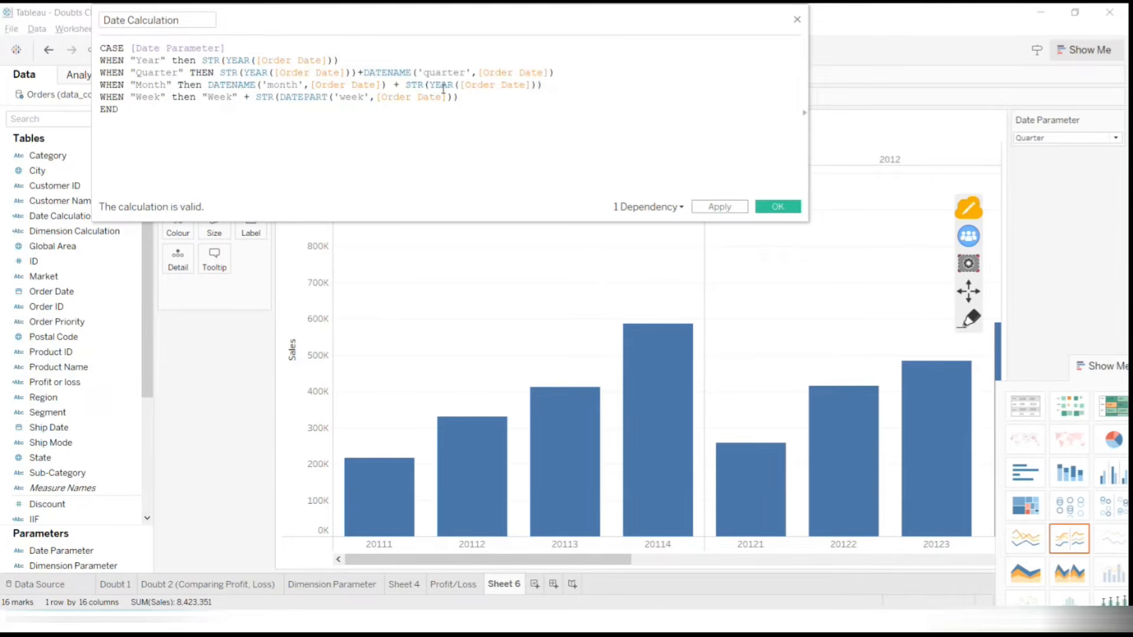
{"action": "type", "text": "\" \"+"}
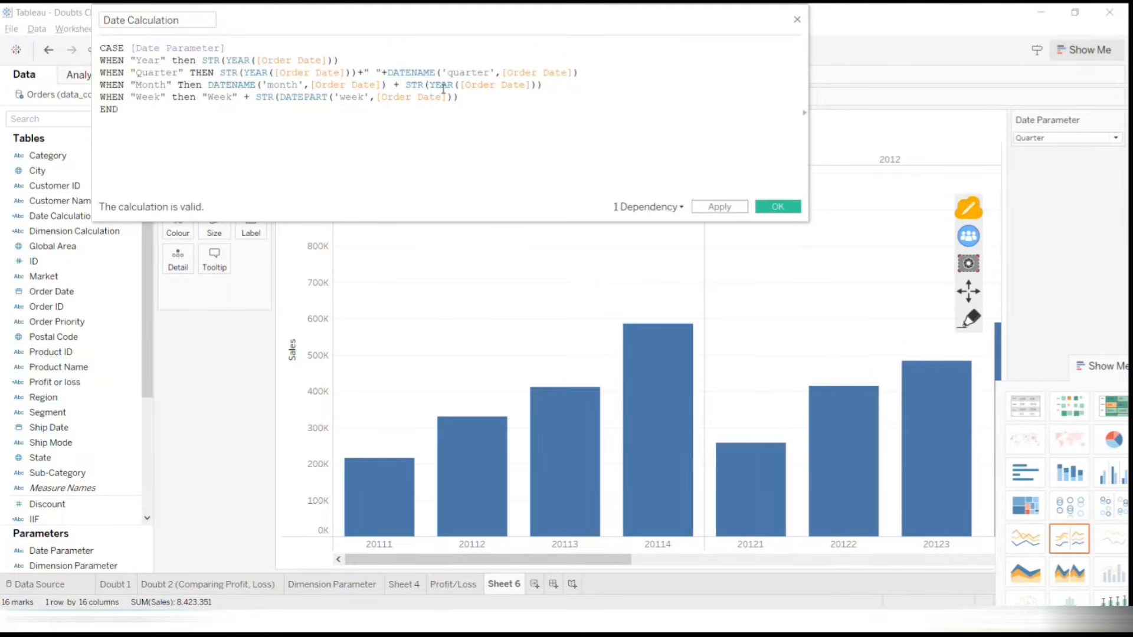
{"action": "left_click", "coordinate": [369, 72]}
{"action": "type", "text": "-Q"}
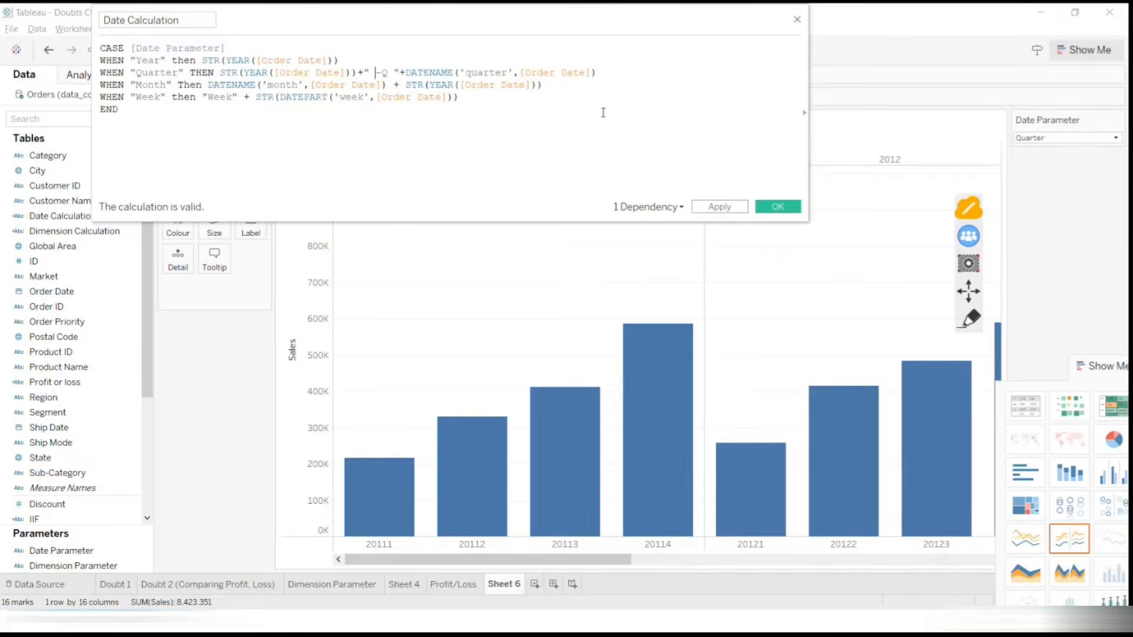
{"action": "left_click", "coordinate": [720, 208]}
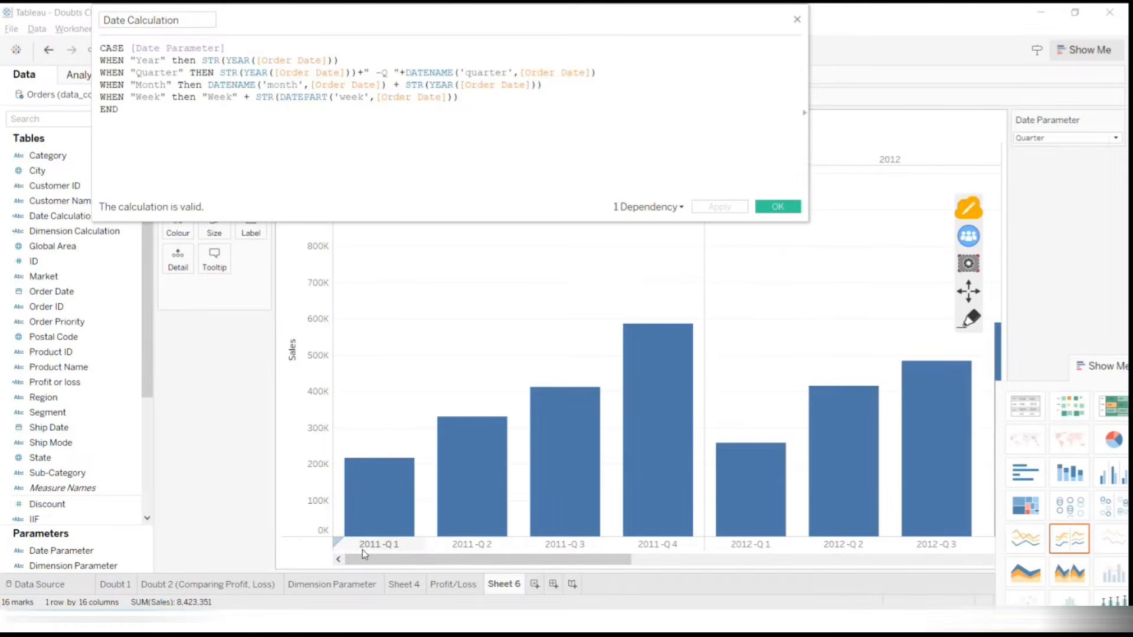
Replace the hyphen in the Quarter line's separator with an asterisk, giving " *Q ", and apply the calculation
{"action": "left_click", "coordinate": [381, 75]}
{"action": "key", "text": "BackSpace"}
{"action": "type", "text": "*"}
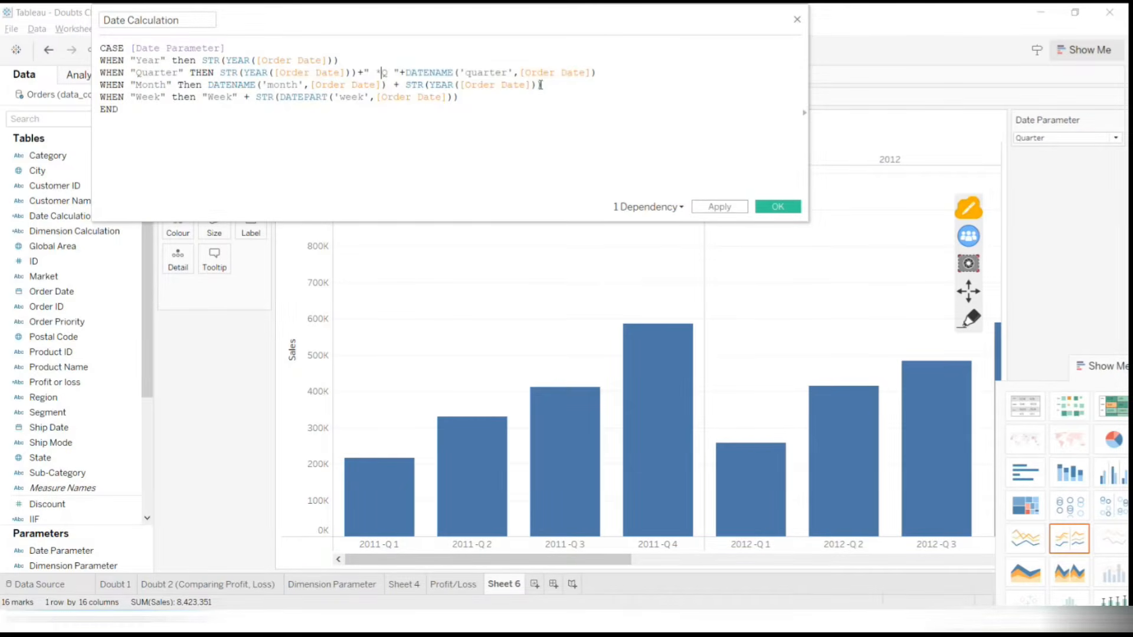
{"action": "left_click", "coordinate": [719, 206]}
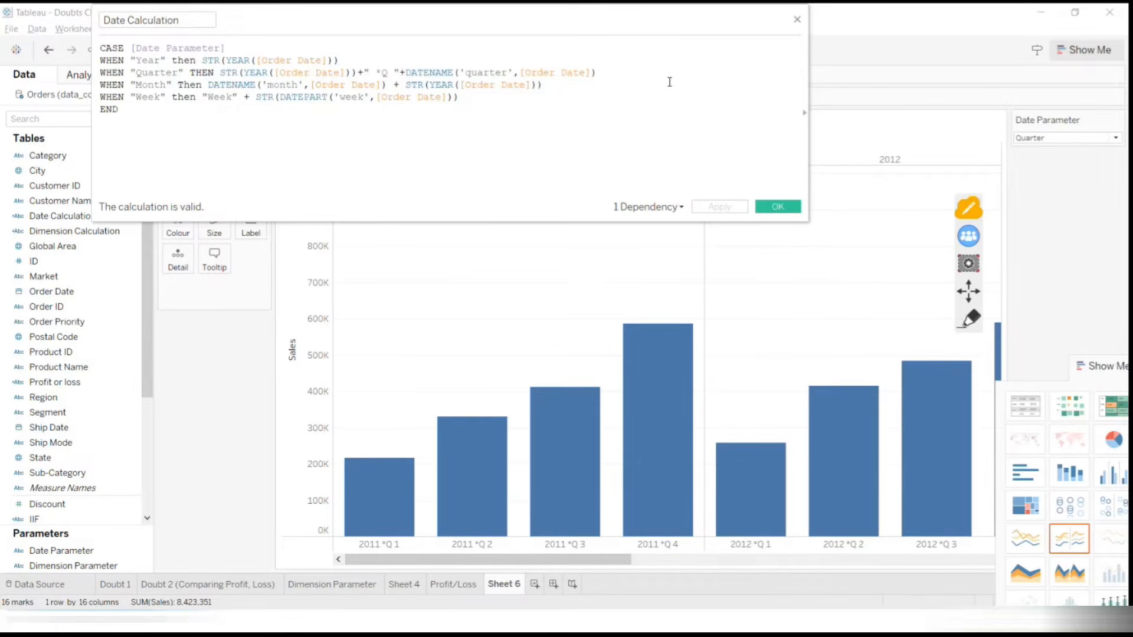
Remove the year string and separator from the Quarter line, leaving only DATENAME('quarter',[Order Date]), and apply the calculation
{"action": "left_click_drag", "start_coordinate": [220, 72], "coordinate": [404, 72]}
{"action": "key", "text": "BackSpace"}
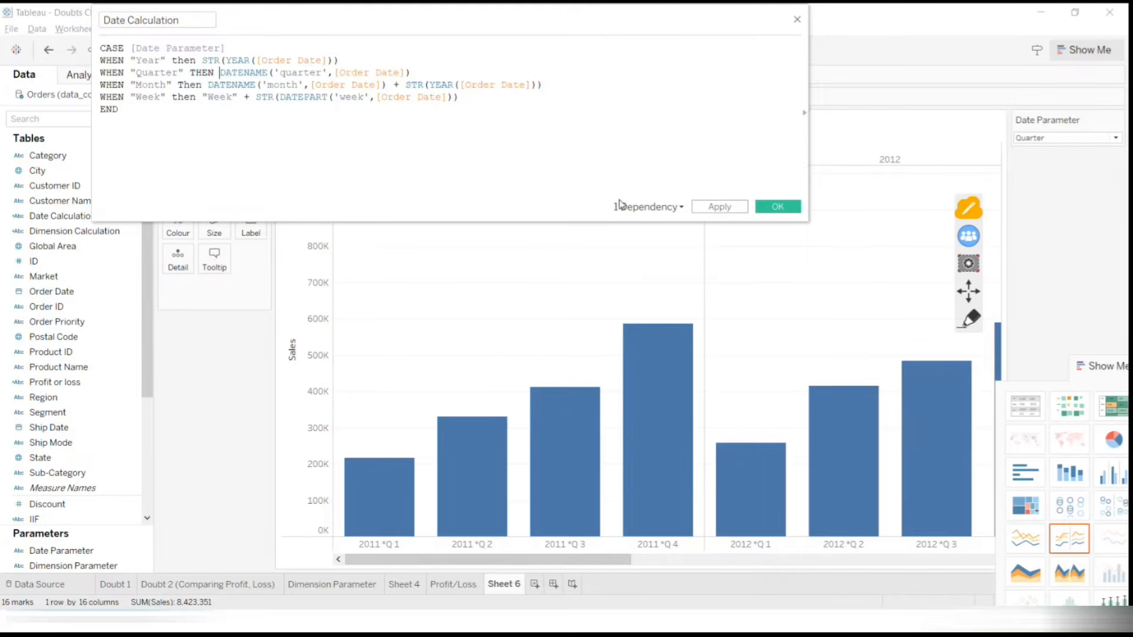
{"action": "left_click", "coordinate": [720, 207]}
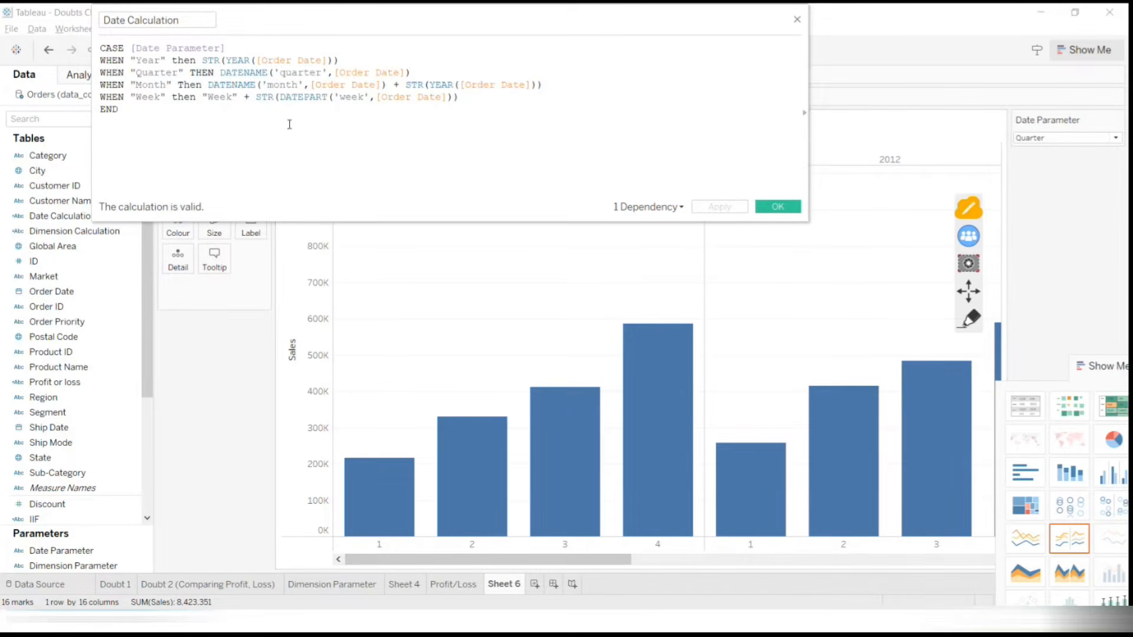
Add the prefix "Q1 " + before DATENAME in the Quarter line and apply the calculation
{"action": "left_click", "coordinate": [222, 73]}
{"action": "type", "text": "\""}
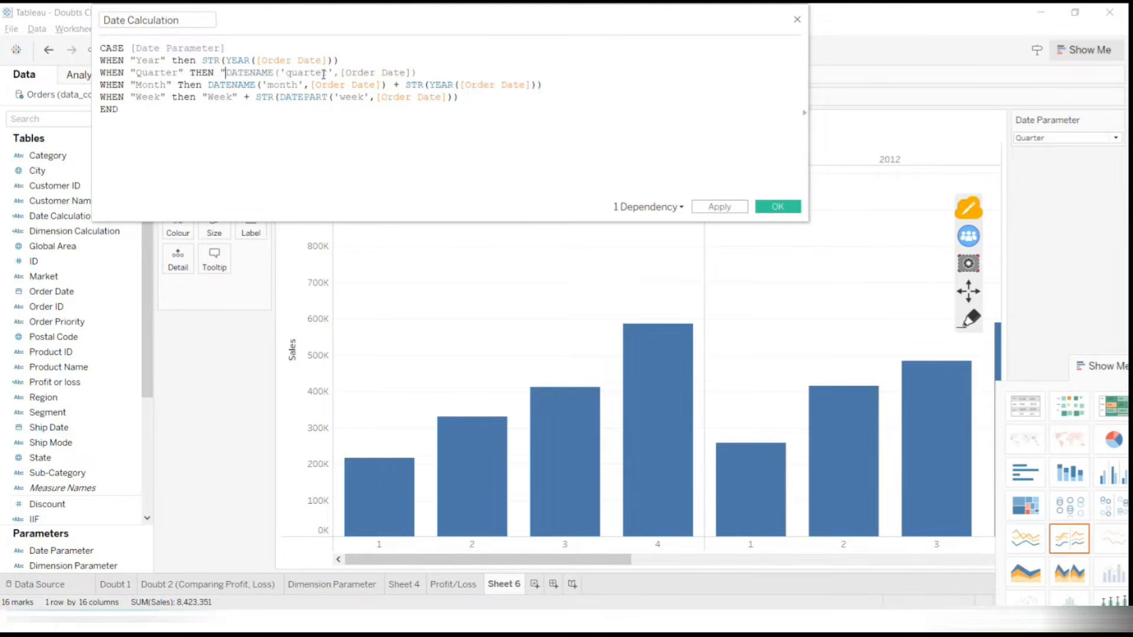
{"action": "type", "text": "Q1"}
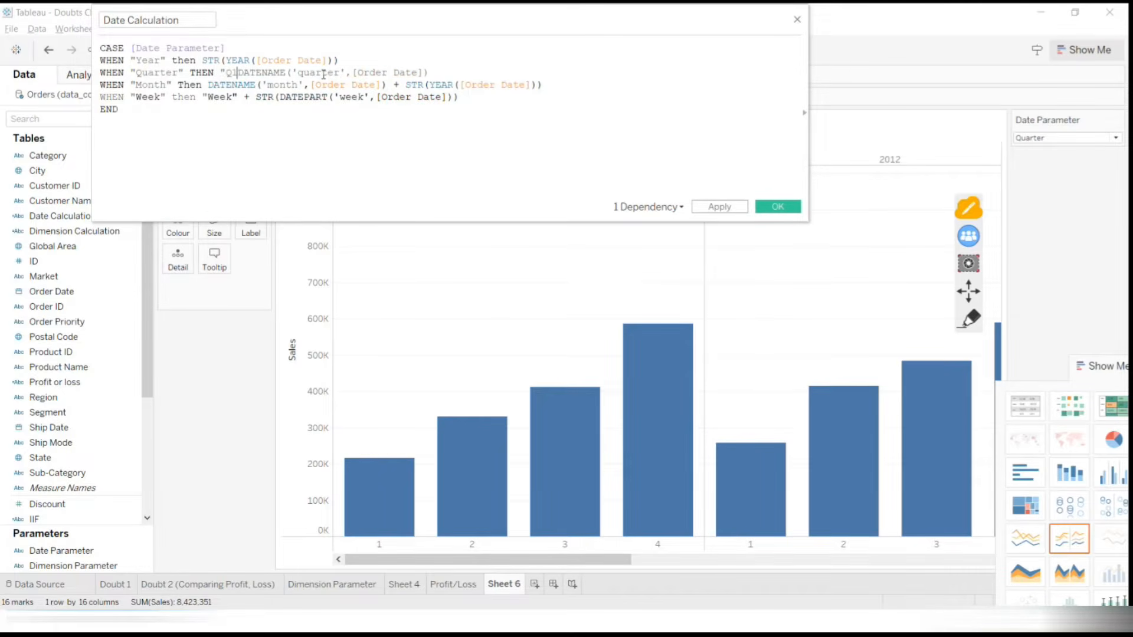
{"action": "type", "text": " \" +"}
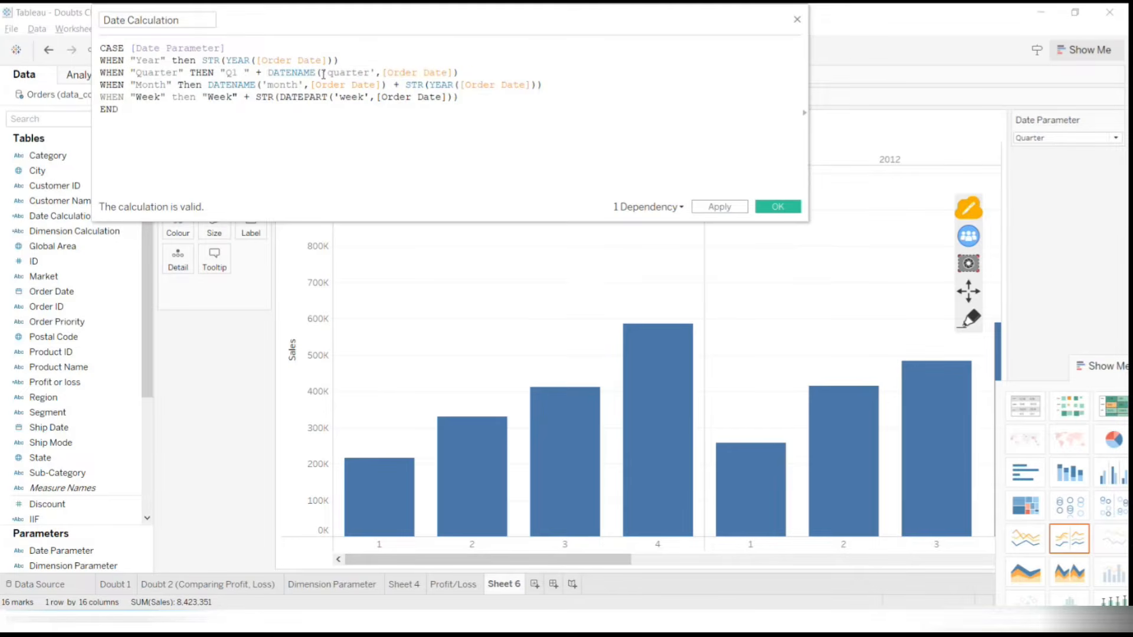
{"action": "left_click", "coordinate": [725, 210]}
Shorten the Quarter line's prefix to "Q " by removing the 1, and apply the calculation
{"action": "left_click", "coordinate": [236, 72]}
{"action": "key", "text": "BackSpace"}
{"action": "left_click", "coordinate": [732, 207]}
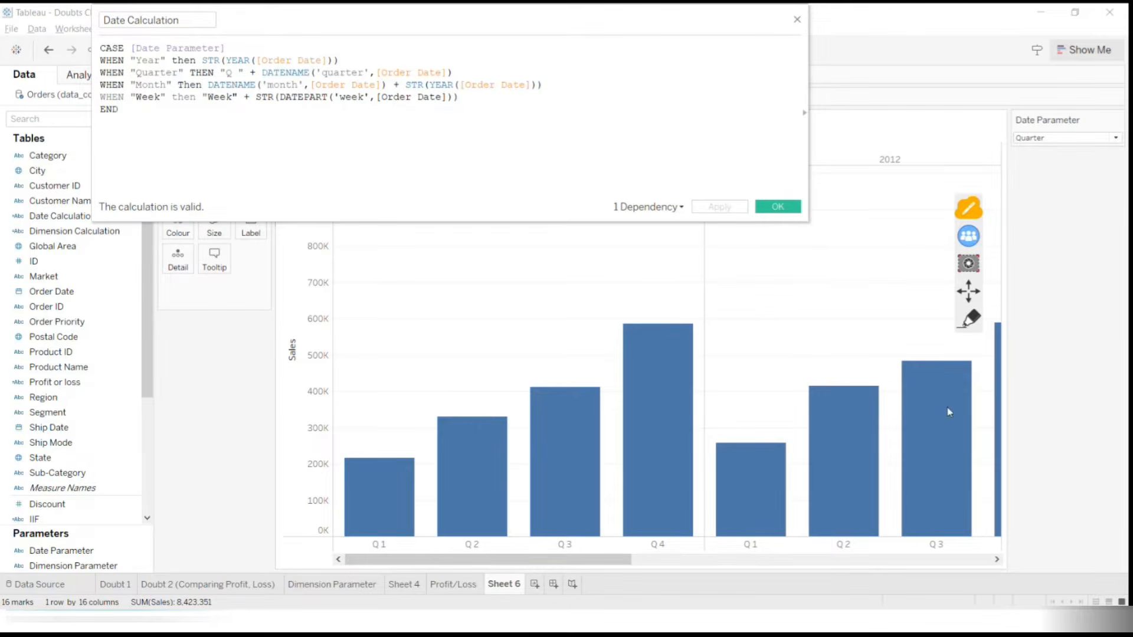
In Book1's Sheet 2, hide the calculation editor's function reference and enlarge the editor until the whole formula fits
{"action": "mouse_move", "coordinate": [684, 484]}
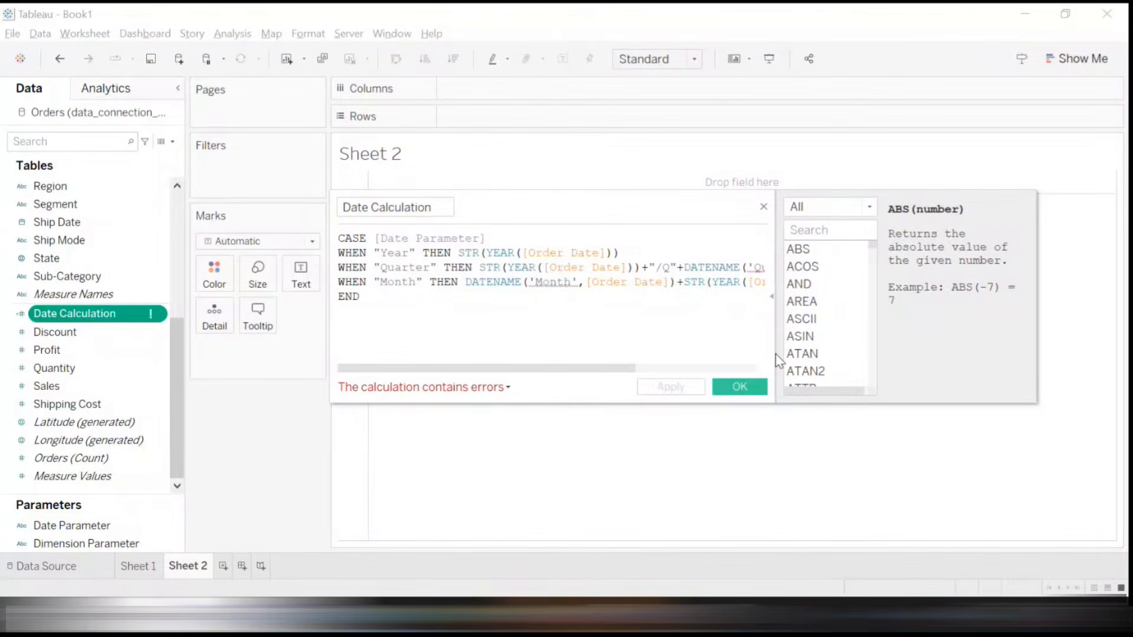
{"action": "left_click", "coordinate": [771, 301]}
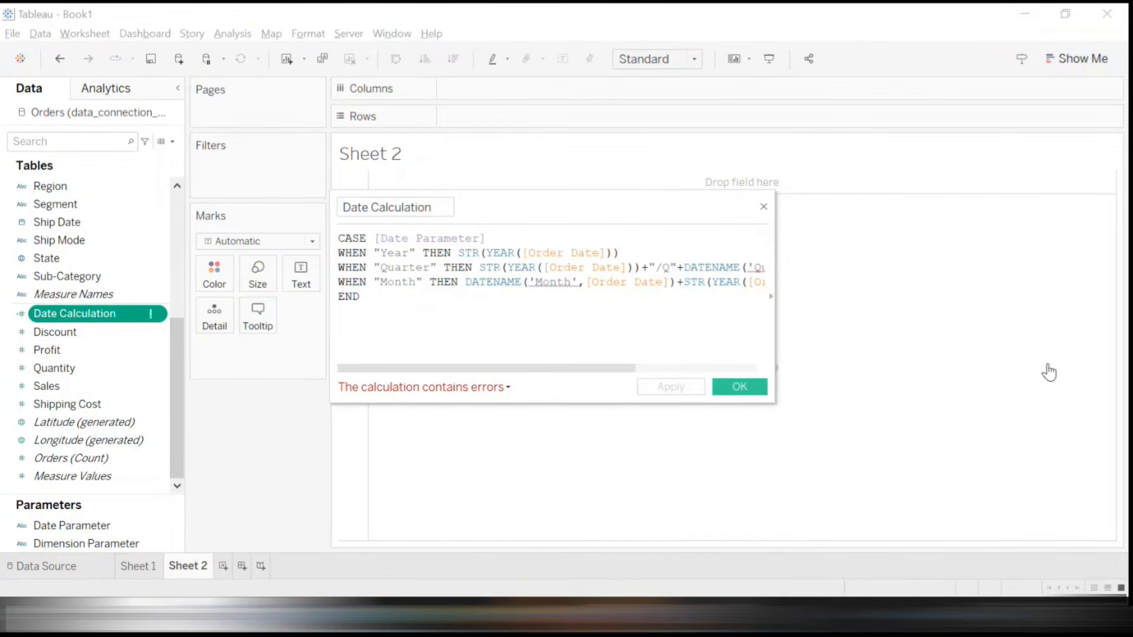
{"action": "left_click_drag", "start_coordinate": [779, 358], "coordinate": [1082, 366]}
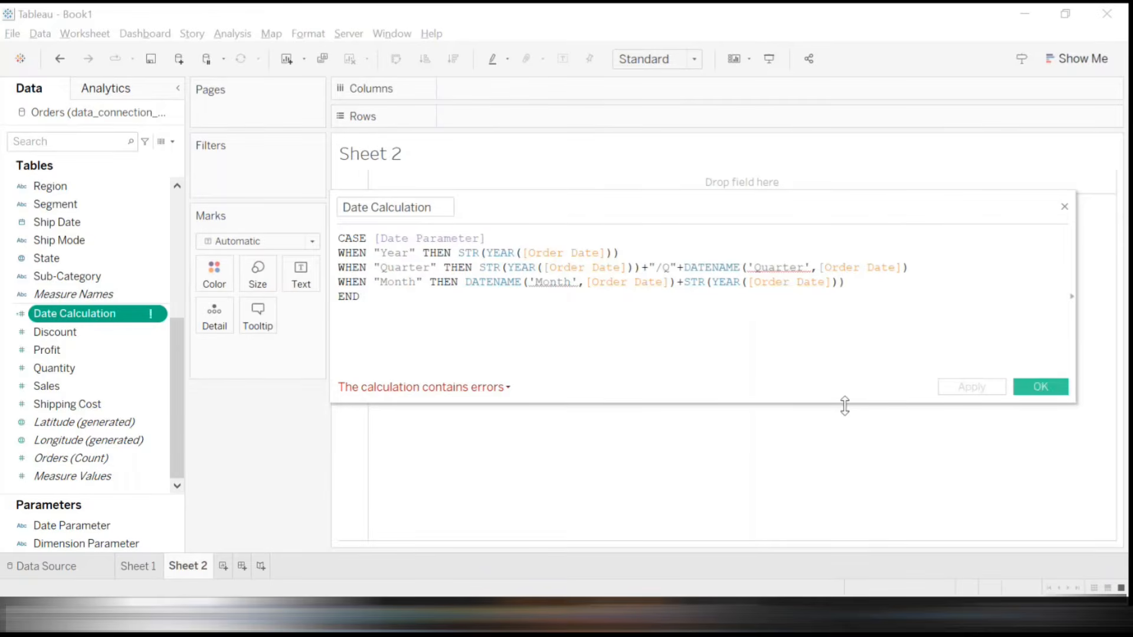
{"action": "left_click_drag", "start_coordinate": [845, 406], "coordinate": [849, 497]}
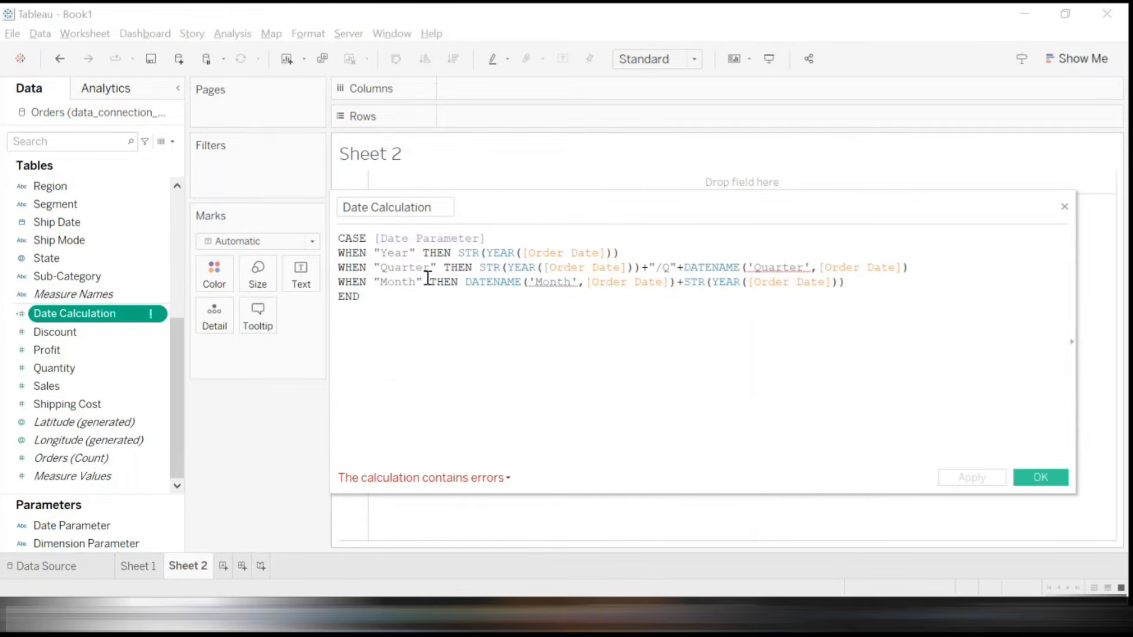
Check the calculation's error details and change the Quarter line's DATENAME date part to lowercase 'quarter'
{"action": "left_click", "coordinate": [462, 480]}
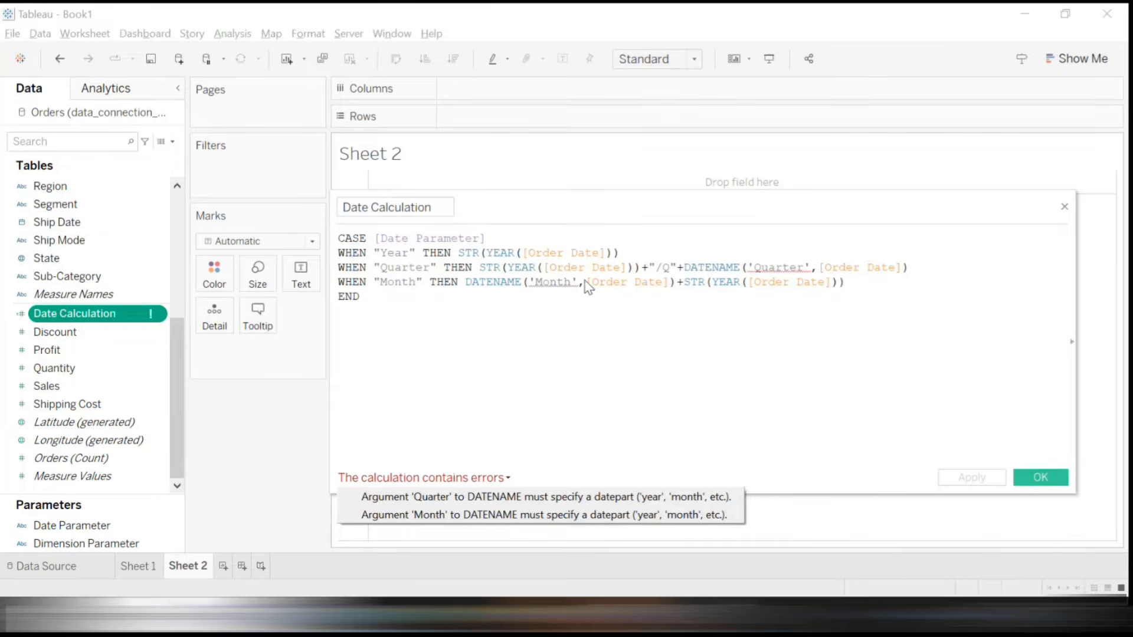
{"action": "left_click", "coordinate": [774, 268]}
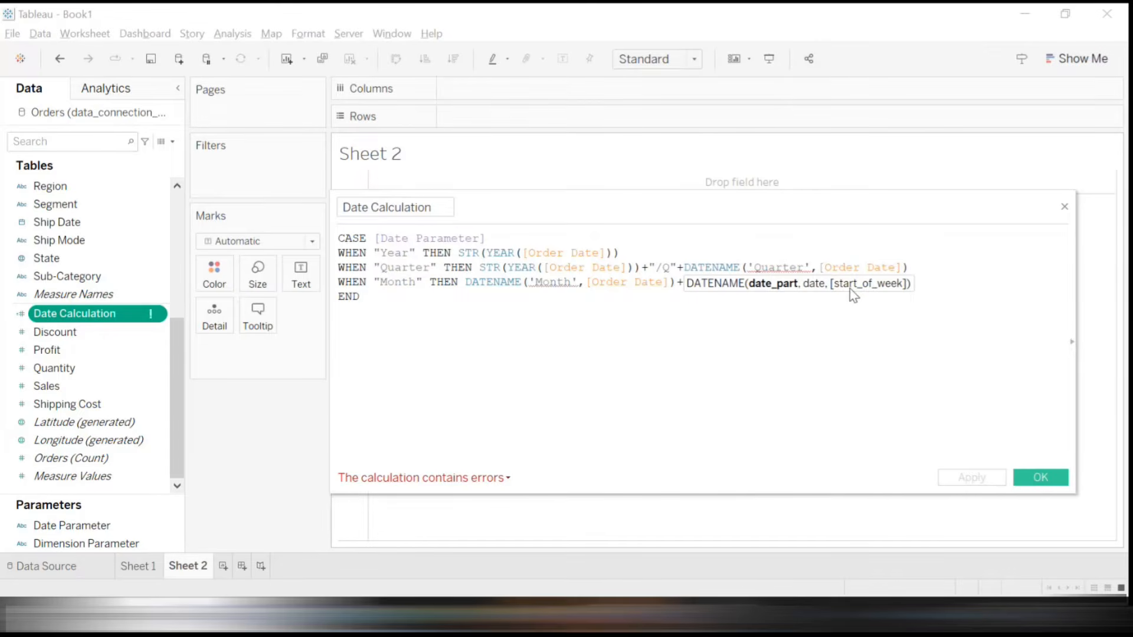
{"action": "key", "text": "Left"}
{"action": "key", "text": "BackSpace"}
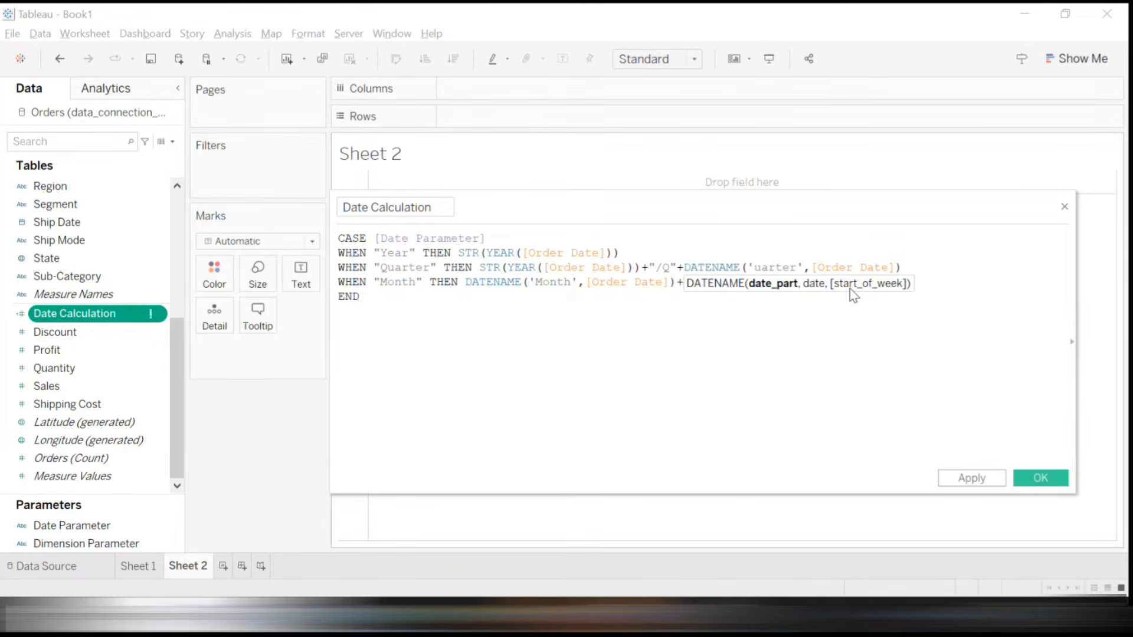
{"action": "type", "text": "q"}
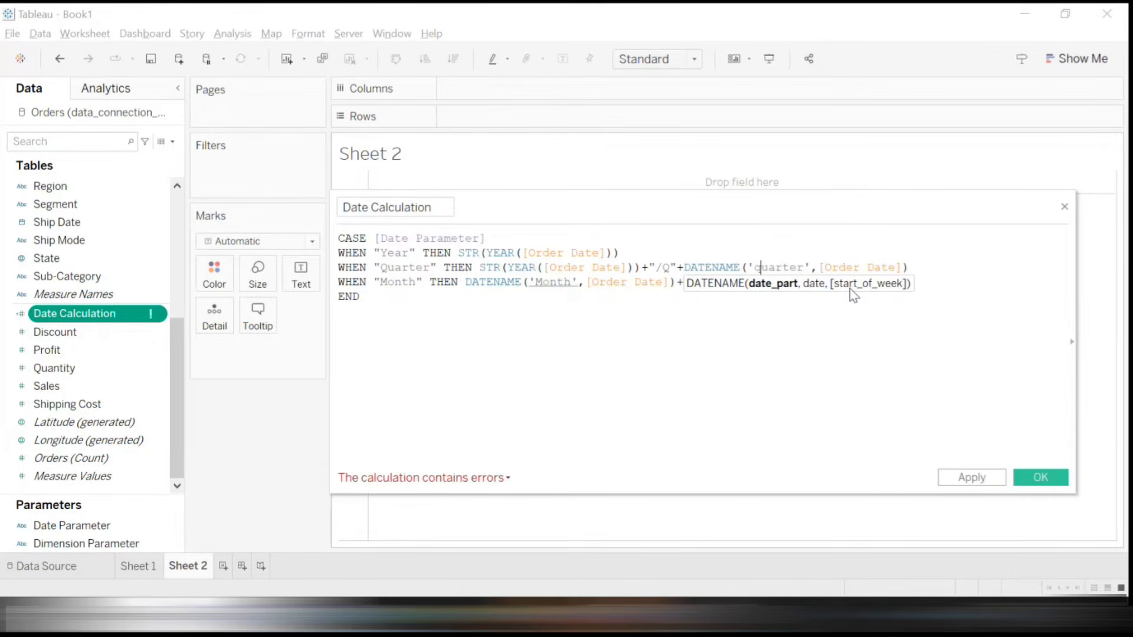
{"action": "left_click", "coordinate": [869, 323]}
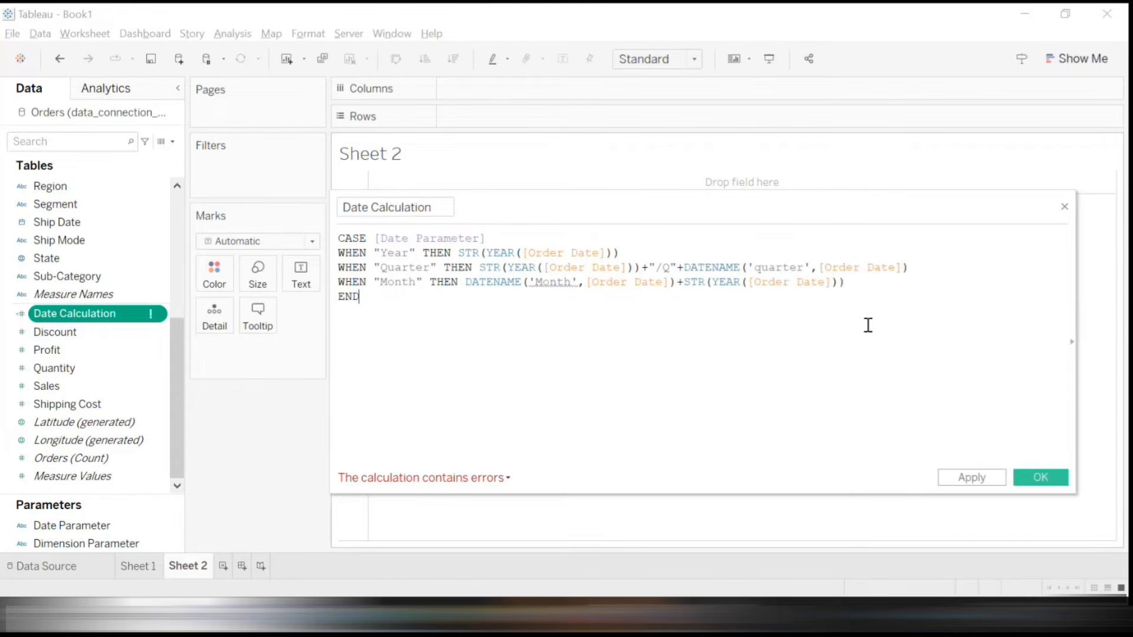
Change the Month line's DATENAME date part to lowercase 'month'
{"action": "left_click", "coordinate": [544, 283]}
{"action": "key", "text": "BackSpace"}
{"action": "type", "text": "m"}
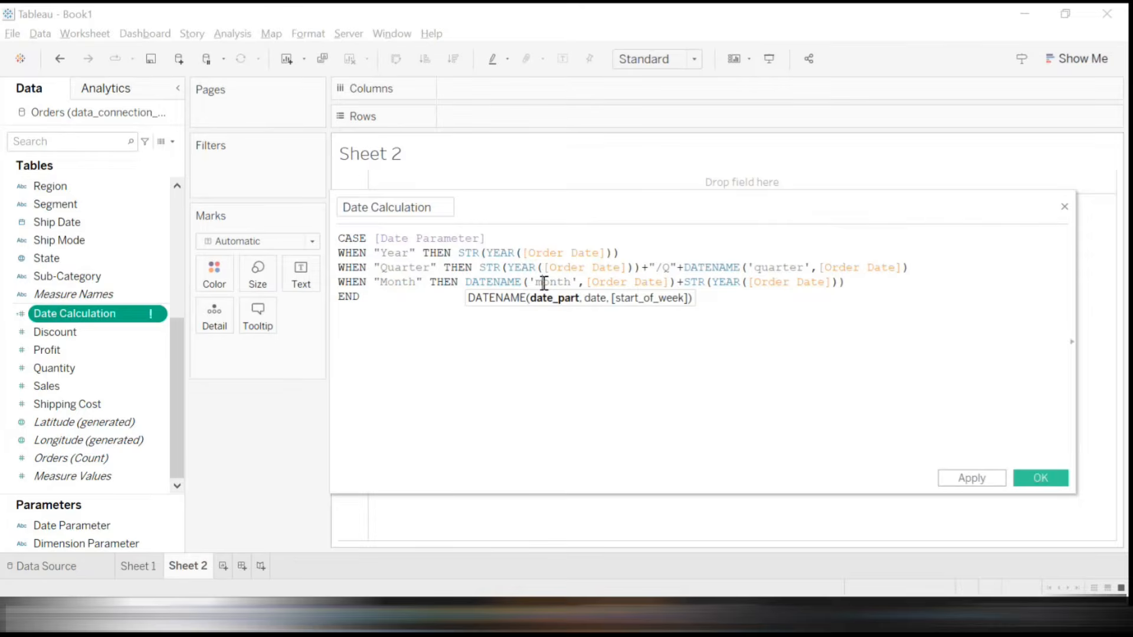
{"action": "left_click", "coordinate": [615, 360]}
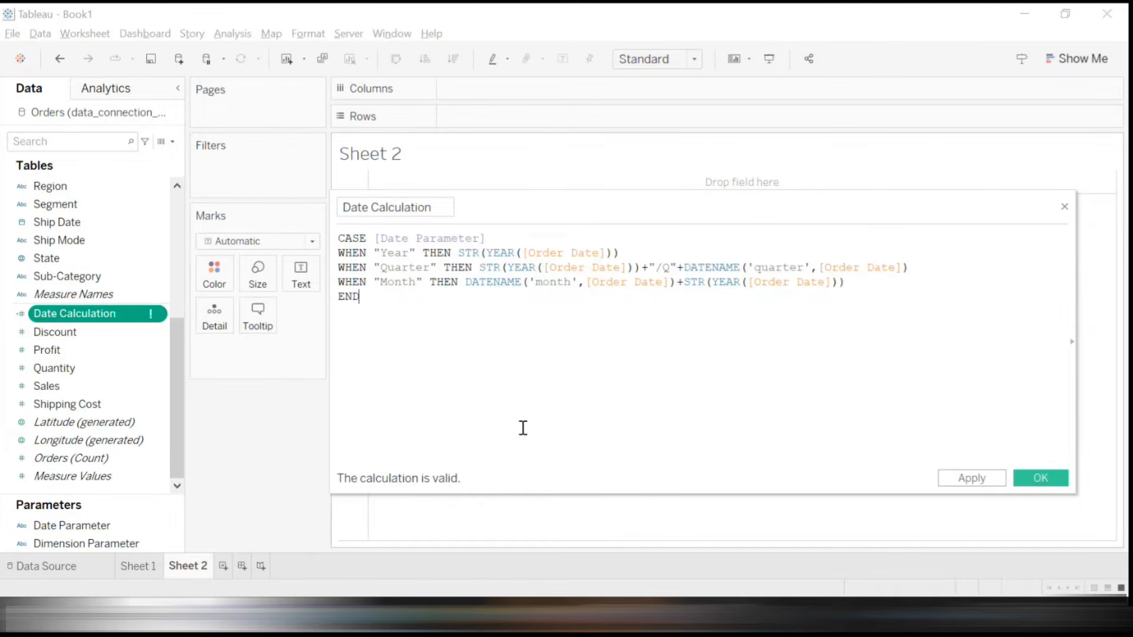
Highlight the 'month' date part and the CASE values in the formula, and save the Date Calculation
{"action": "left_click", "coordinate": [537, 284]}
{"action": "left_click_drag", "start_coordinate": [564, 285], "coordinate": [574, 285]}
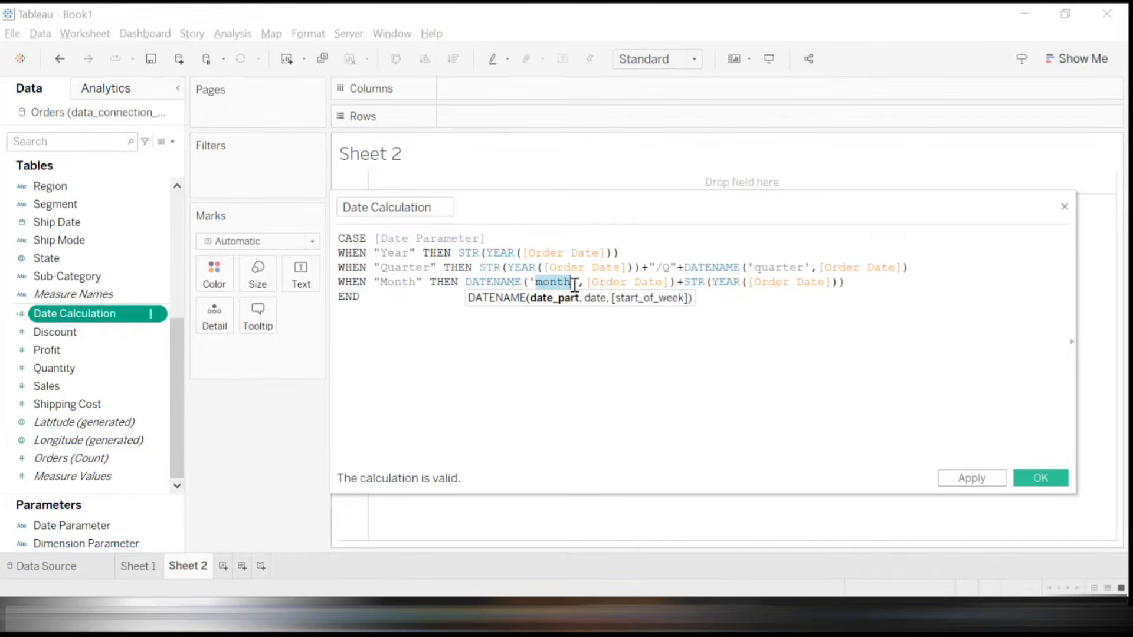
{"action": "left_click", "coordinate": [498, 378]}
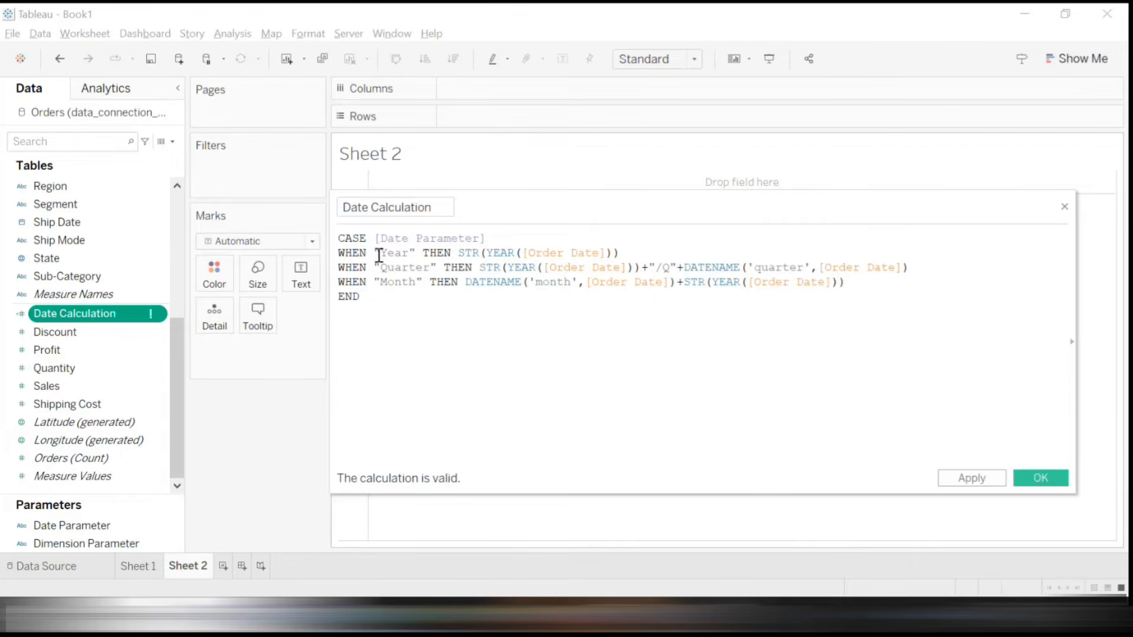
{"action": "mouse_move", "coordinate": [379, 255]}
{"action": "left_mouse_down"}
{"action": "mouse_move", "coordinate": [423, 280]}
{"action": "mouse_move", "coordinate": [387, 248]}
{"action": "left_mouse_up"}
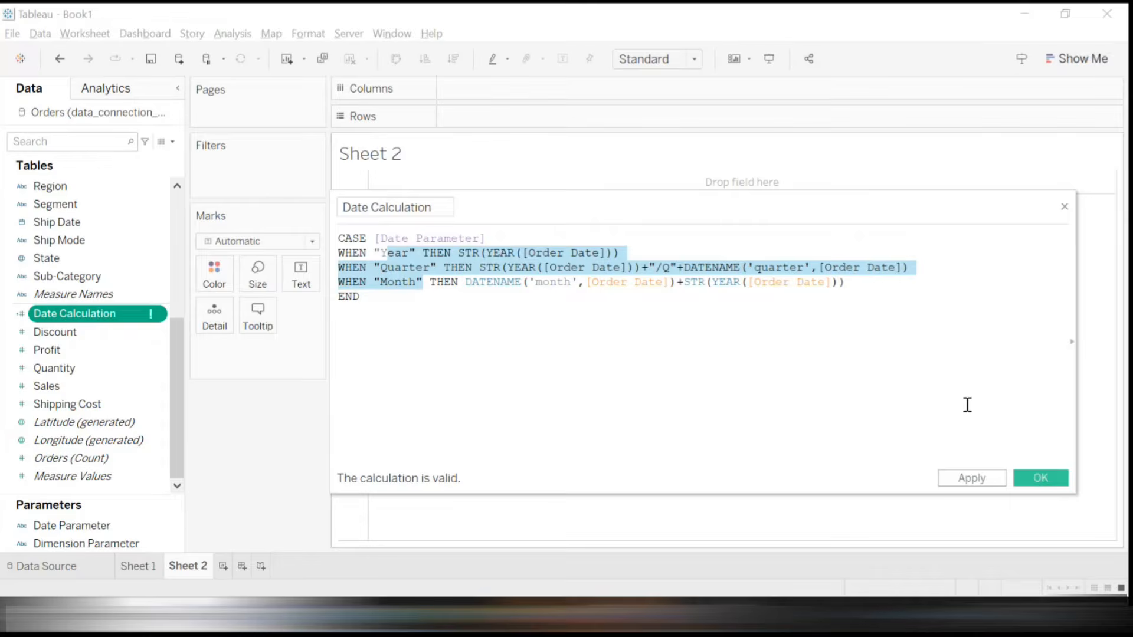
{"action": "left_click", "coordinate": [1030, 483]}
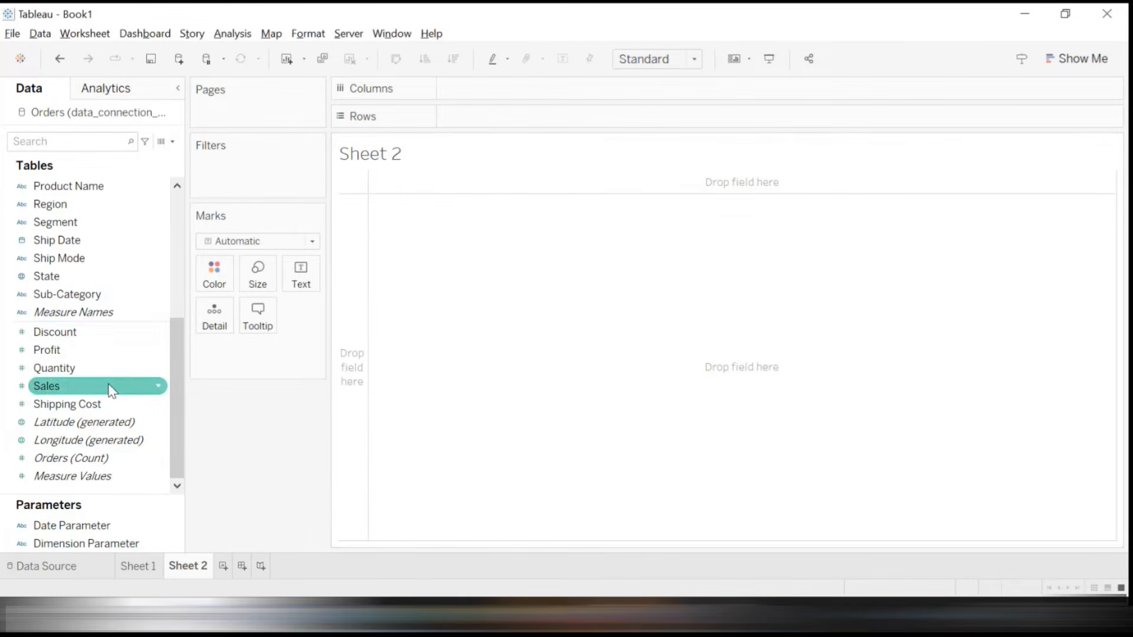
Place Order Date on Columns in Sheet 2
{"action": "scroll", "coordinate": [112, 321], "scroll_direction": "up", "scroll_amount": 5}
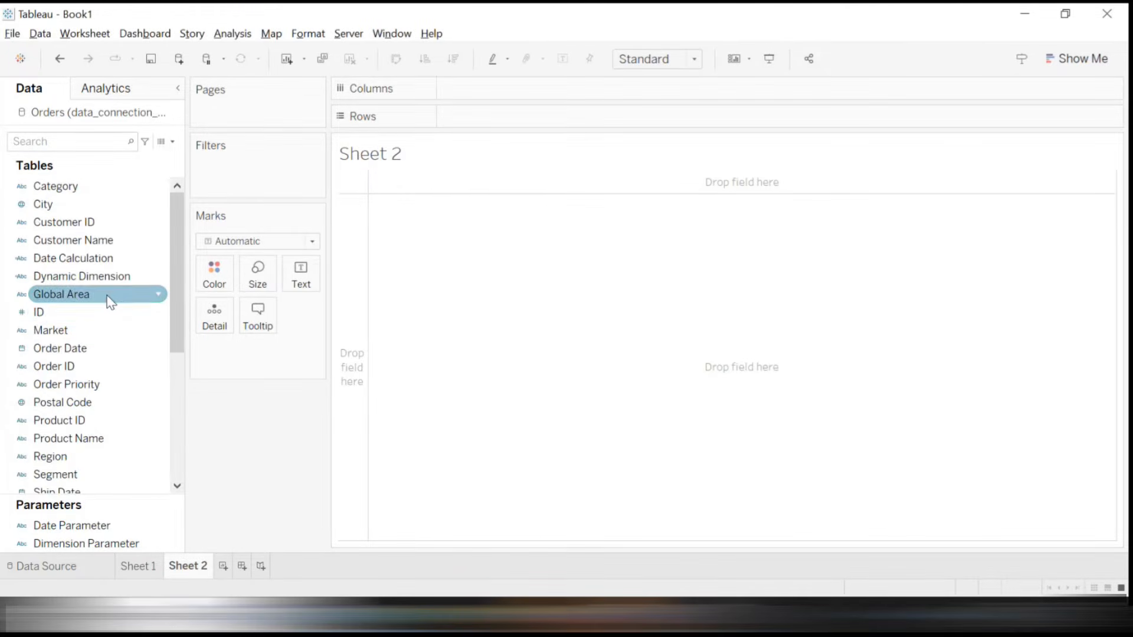
{"action": "left_click_drag", "start_coordinate": [59, 349], "coordinate": [458, 95]}
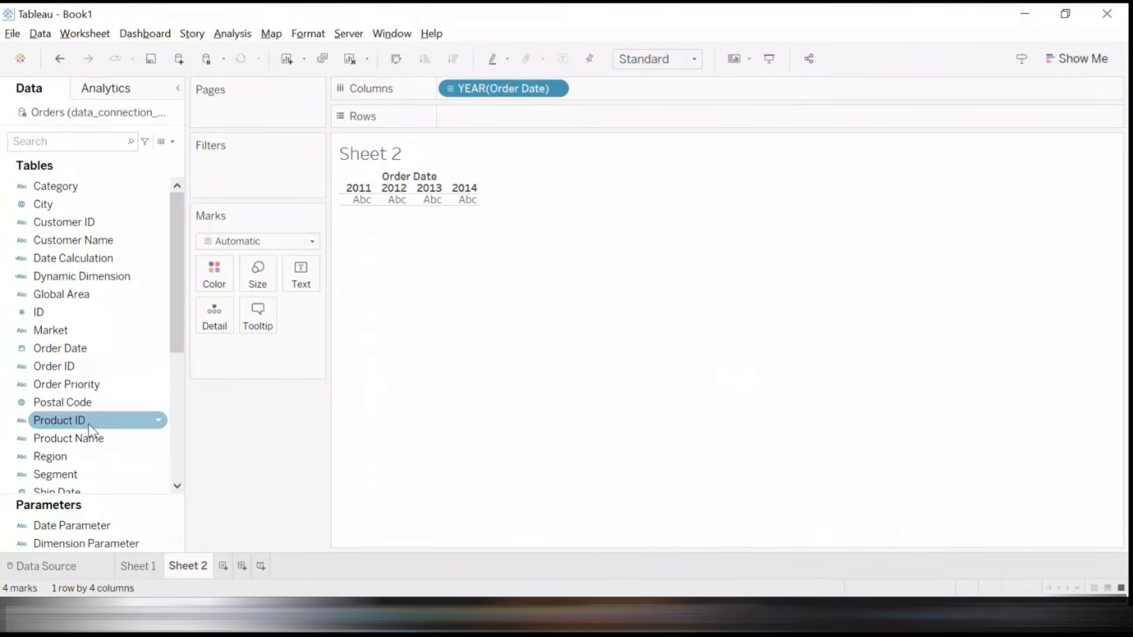
Look through the dimensions and measures available in the Orders data source
{"action": "scroll", "coordinate": [89, 424], "scroll_direction": "down", "scroll_amount": 5}
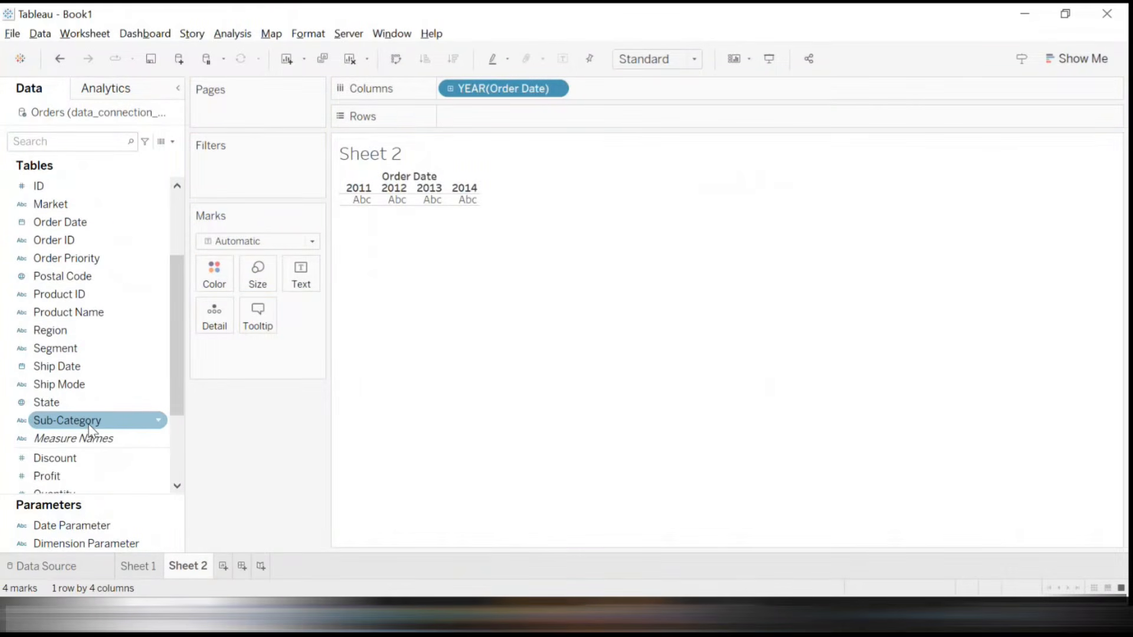
{"action": "scroll", "coordinate": [89, 423], "scroll_direction": "down", "scroll_amount": 3}
{"action": "scroll", "coordinate": [88, 423], "scroll_direction": "up", "scroll_amount": 7}
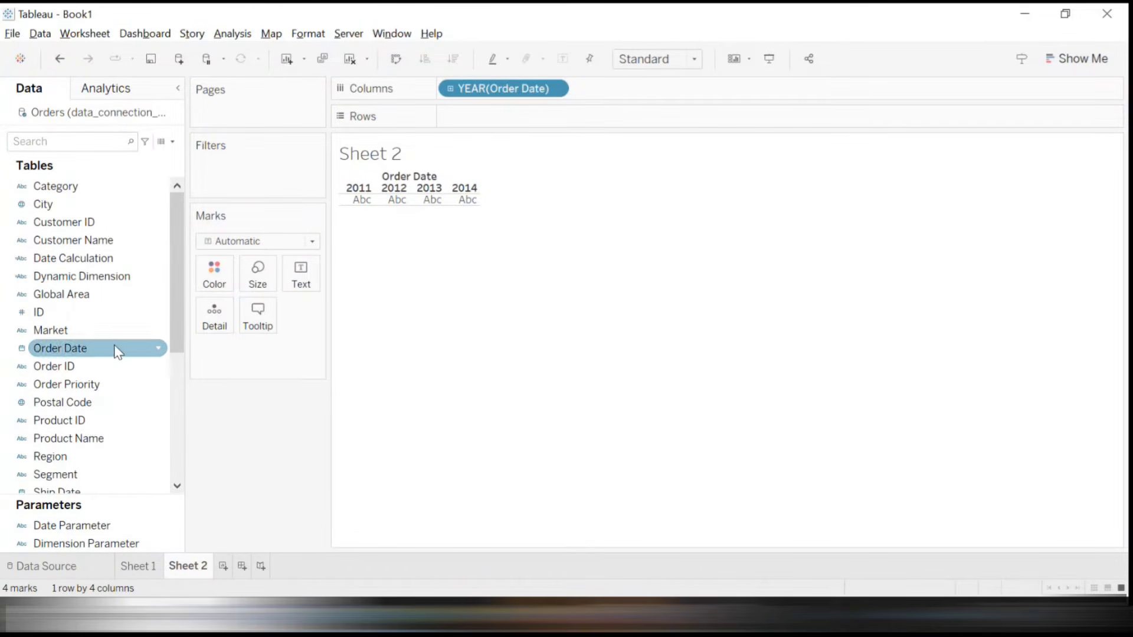
{"action": "scroll", "coordinate": [123, 334], "scroll_direction": "down", "scroll_amount": 3}
{"action": "scroll", "coordinate": [124, 333], "scroll_direction": "down", "scroll_amount": 3}
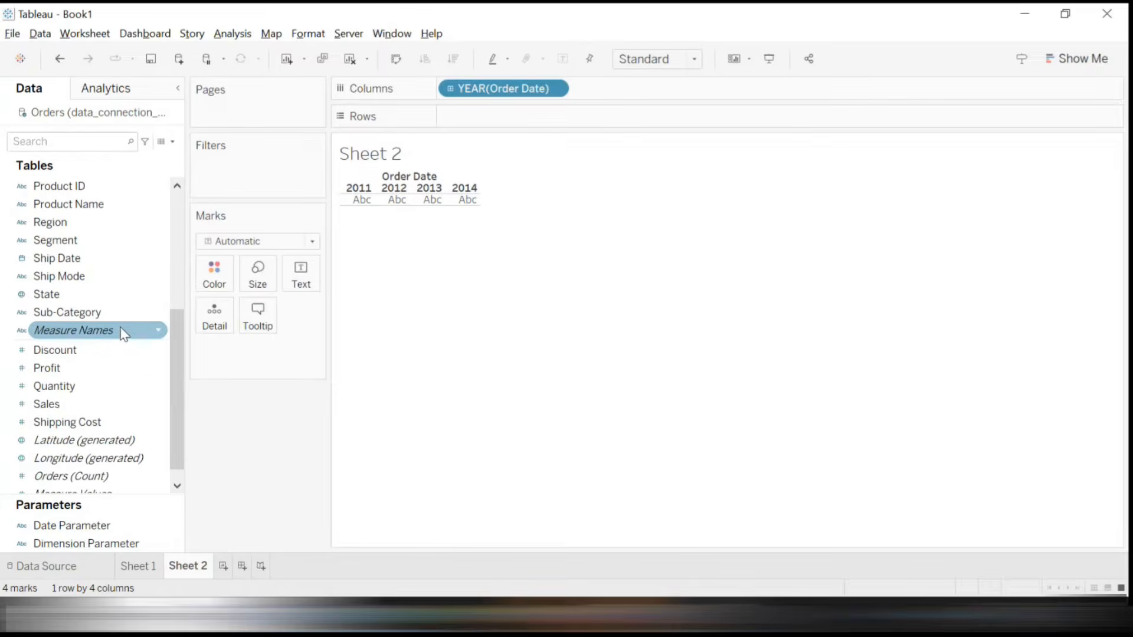
{"action": "scroll", "coordinate": [124, 334], "scroll_direction": "up", "scroll_amount": 6}
{"action": "scroll", "coordinate": [124, 333], "scroll_direction": "down", "scroll_amount": 5}
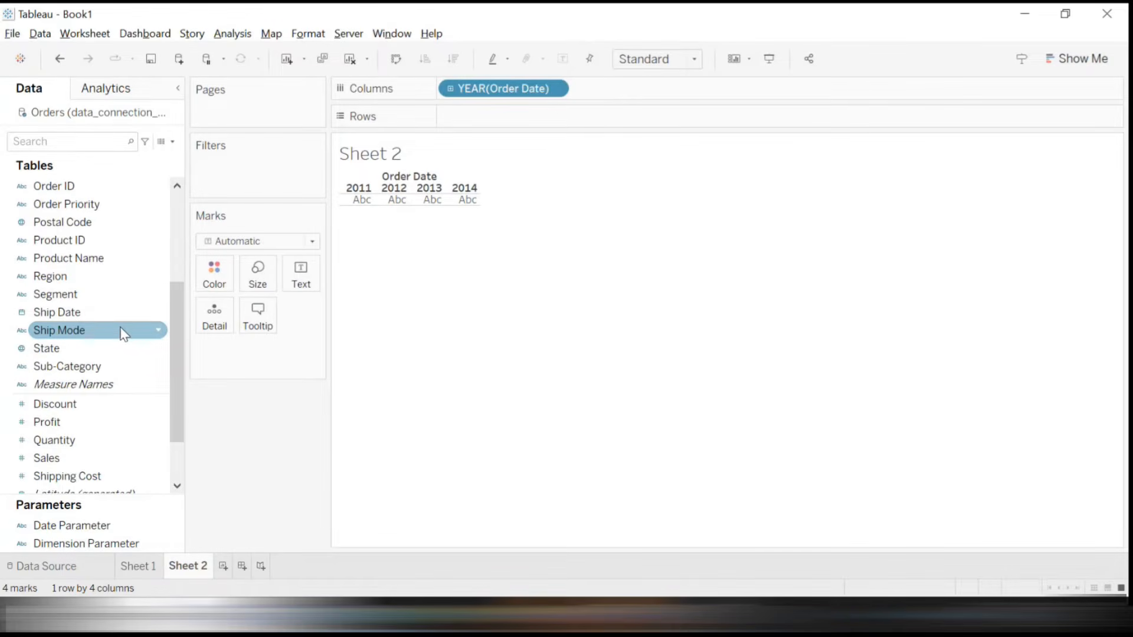
{"action": "scroll", "coordinate": [124, 333], "scroll_direction": "down", "scroll_amount": 2}
{"action": "scroll", "coordinate": [124, 334], "scroll_direction": "up", "scroll_amount": 3}
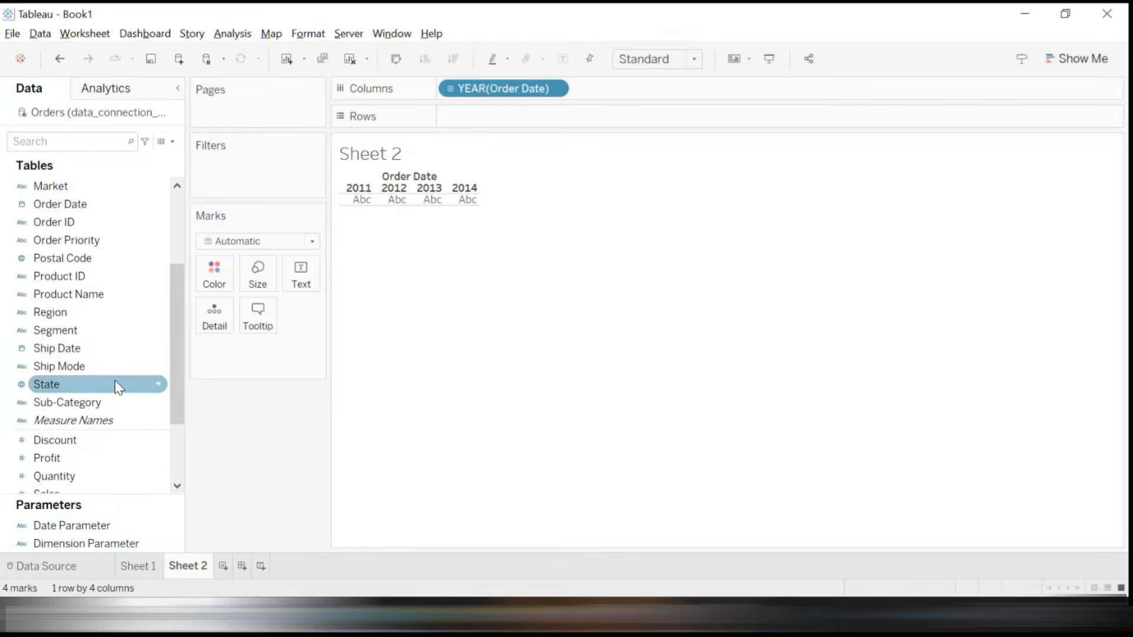
{"action": "scroll", "coordinate": [118, 388], "scroll_direction": "up", "scroll_amount": 3}
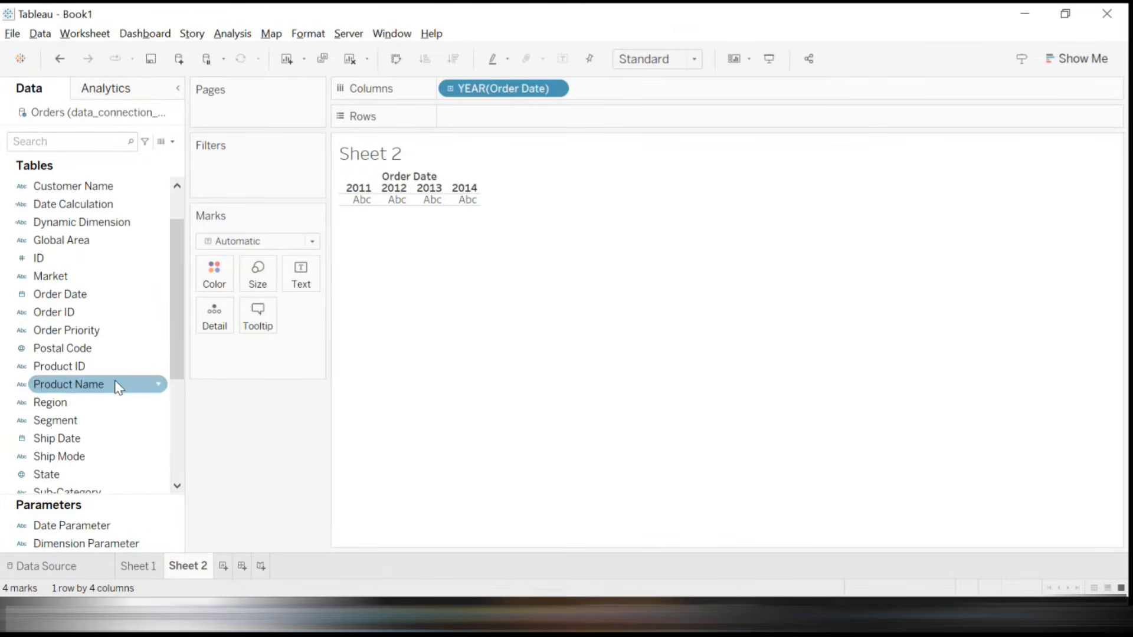
Add Date Calculation to Columns after YEAR(Order Date) and put Sales on Rows
{"action": "left_click", "coordinate": [86, 205]}
{"action": "left_click_drag", "start_coordinate": [85, 210], "coordinate": [649, 101]}
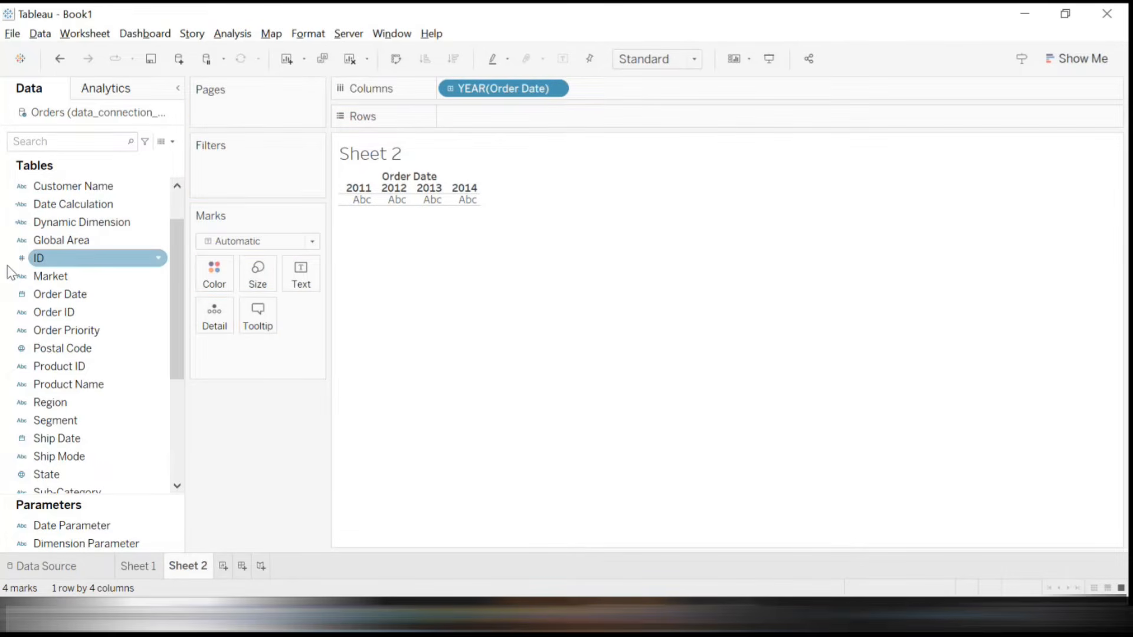
{"action": "left_click_drag", "start_coordinate": [97, 203], "coordinate": [627, 99]}
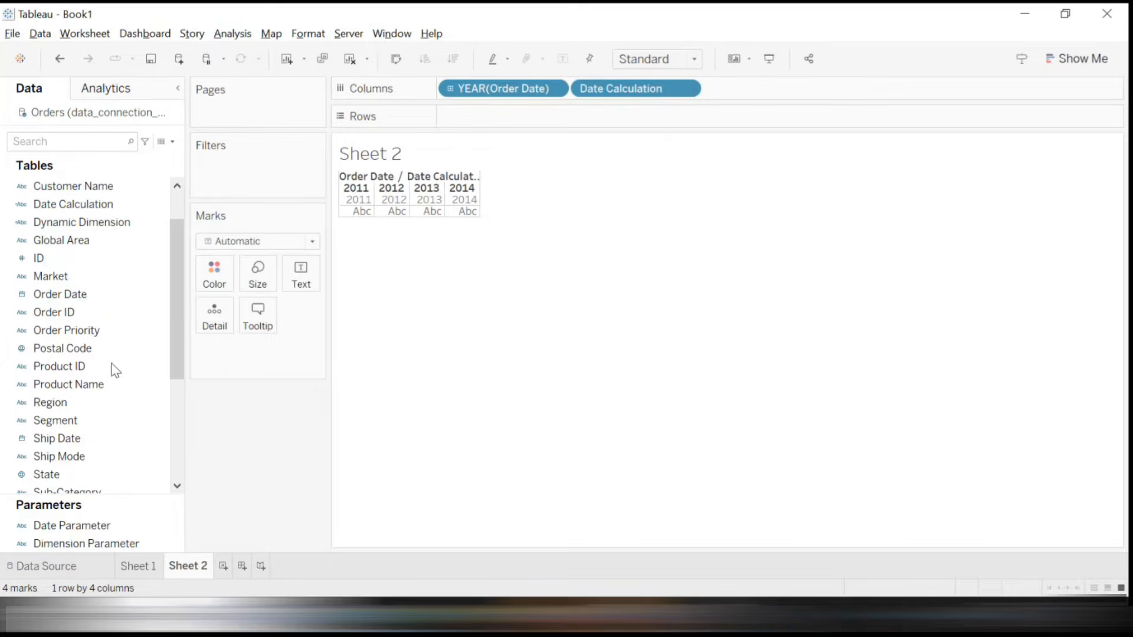
{"action": "scroll", "coordinate": [117, 373], "scroll_direction": "down", "scroll_amount": 4}
{"action": "left_click_drag", "start_coordinate": [69, 386], "coordinate": [497, 116]}
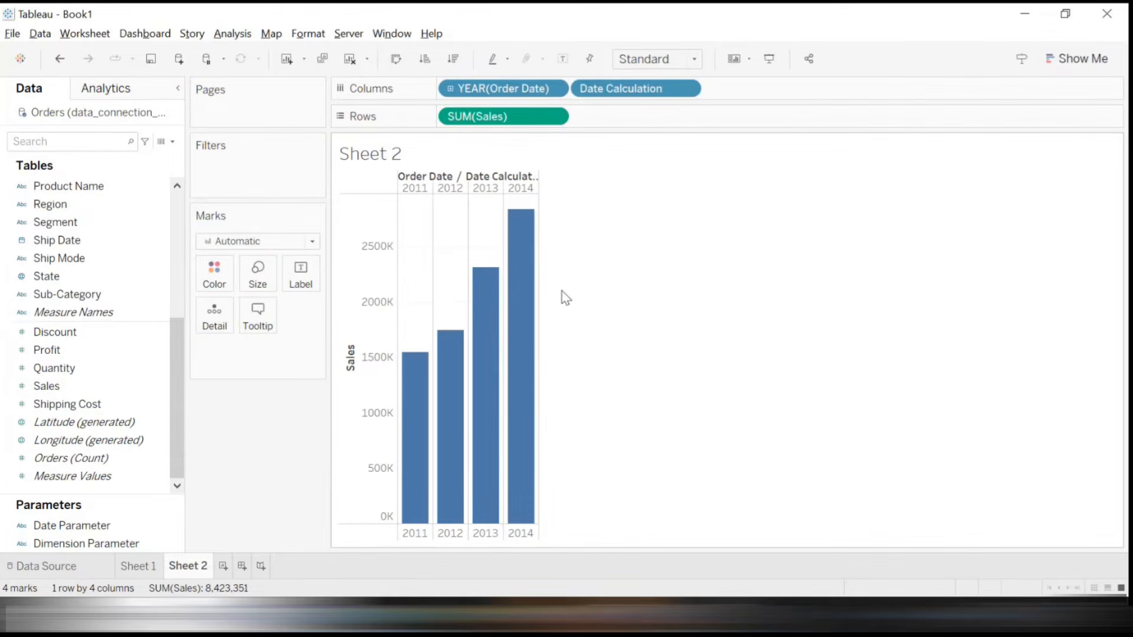
Show the Date Parameter control on the sheet and set the parameter to Quarter
{"action": "left_click", "coordinate": [81, 527]}
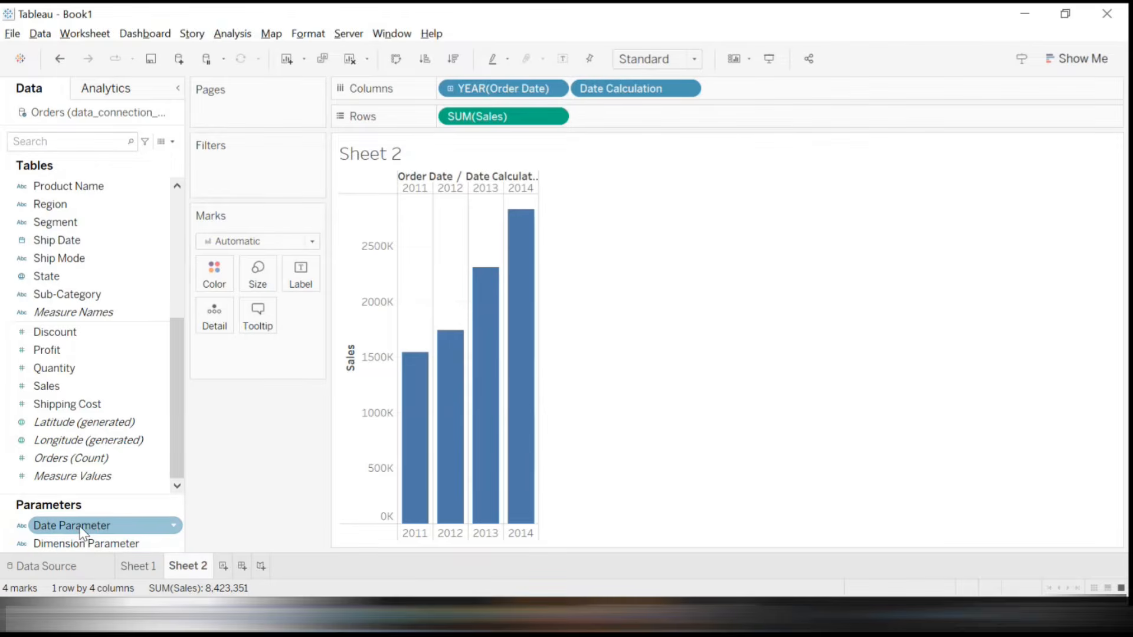
{"action": "right_click", "coordinate": [80, 528]}
{"action": "left_click", "coordinate": [144, 244]}
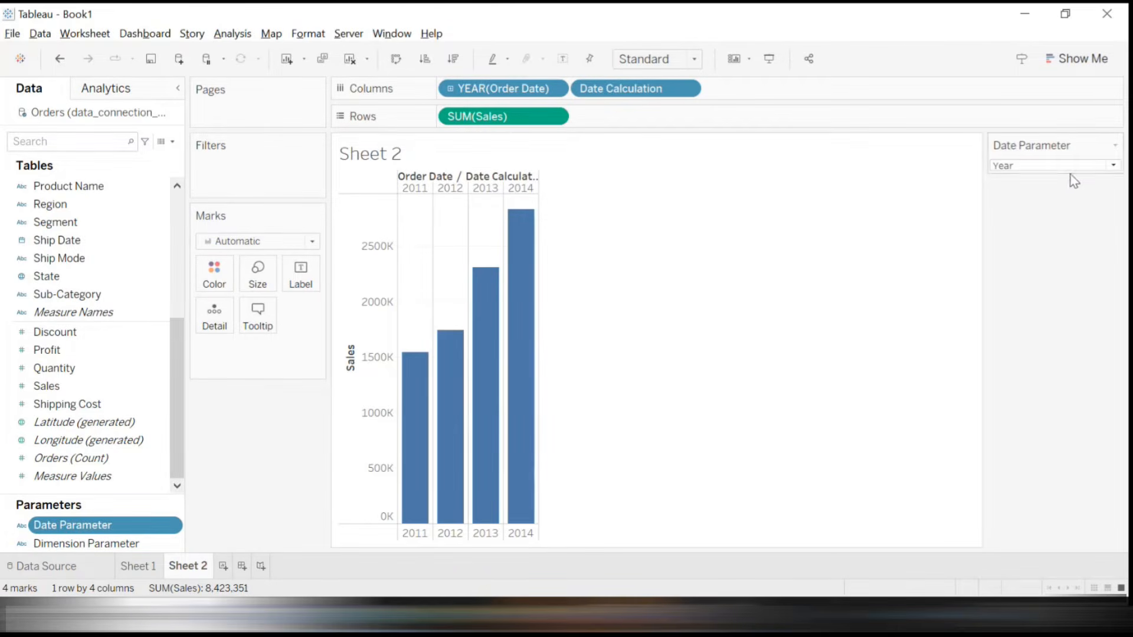
{"action": "left_click", "coordinate": [1057, 166]}
{"action": "left_click", "coordinate": [1033, 193]}
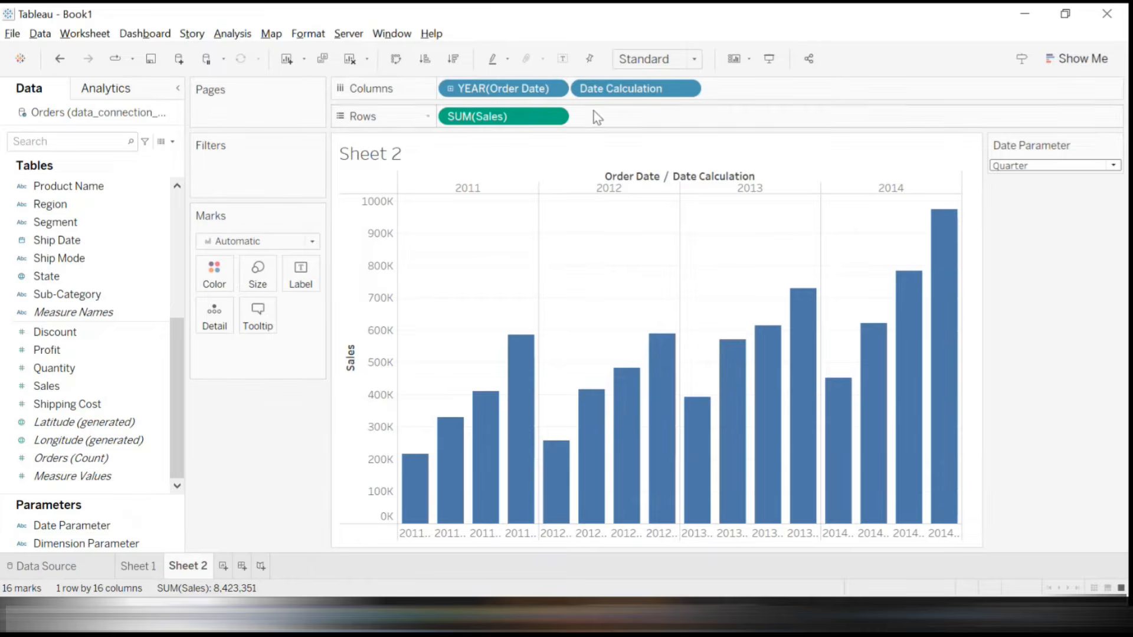
Review the Date Calculation formula and the values offered by the Date Parameter
{"action": "scroll", "coordinate": [157, 213], "scroll_direction": "up", "scroll_amount": 5}
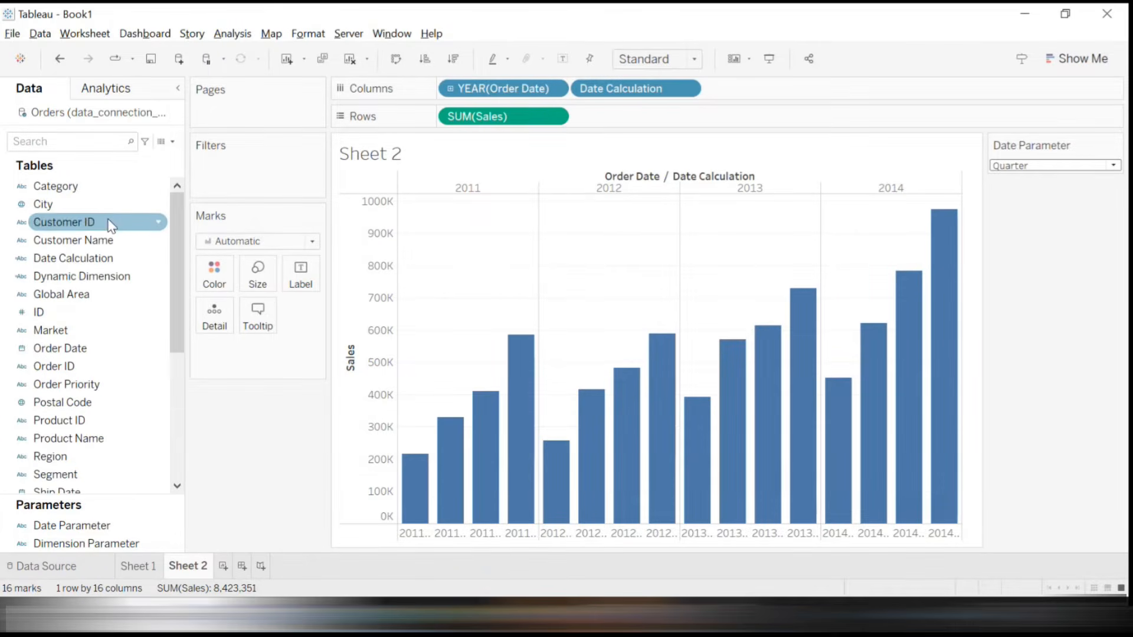
{"action": "left_click", "coordinate": [162, 261]}
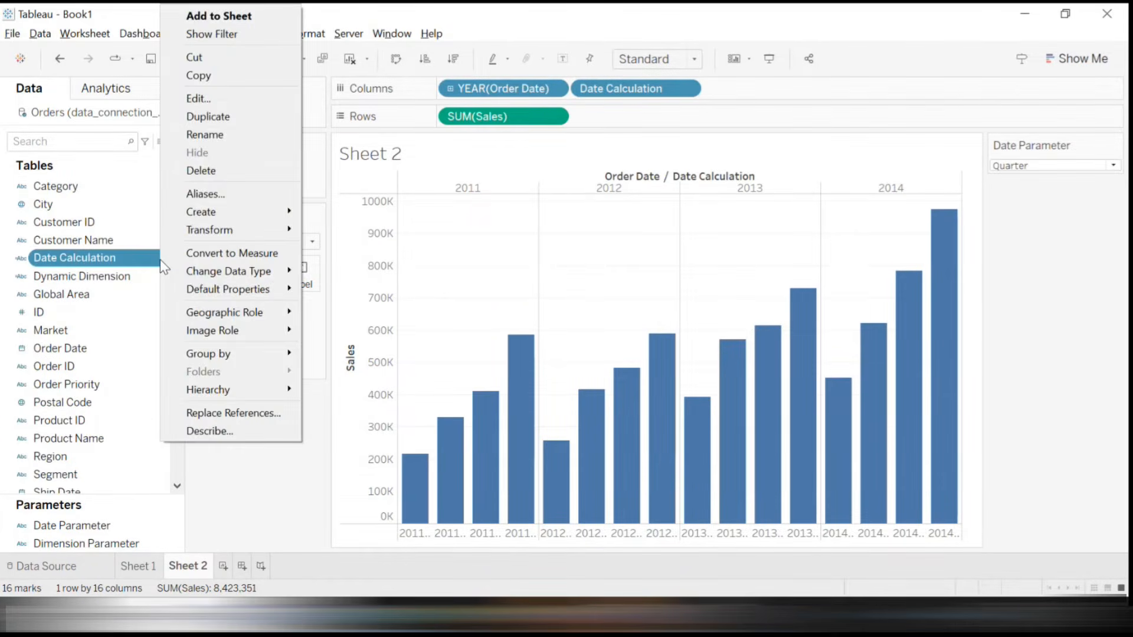
{"action": "left_click", "coordinate": [211, 96]}
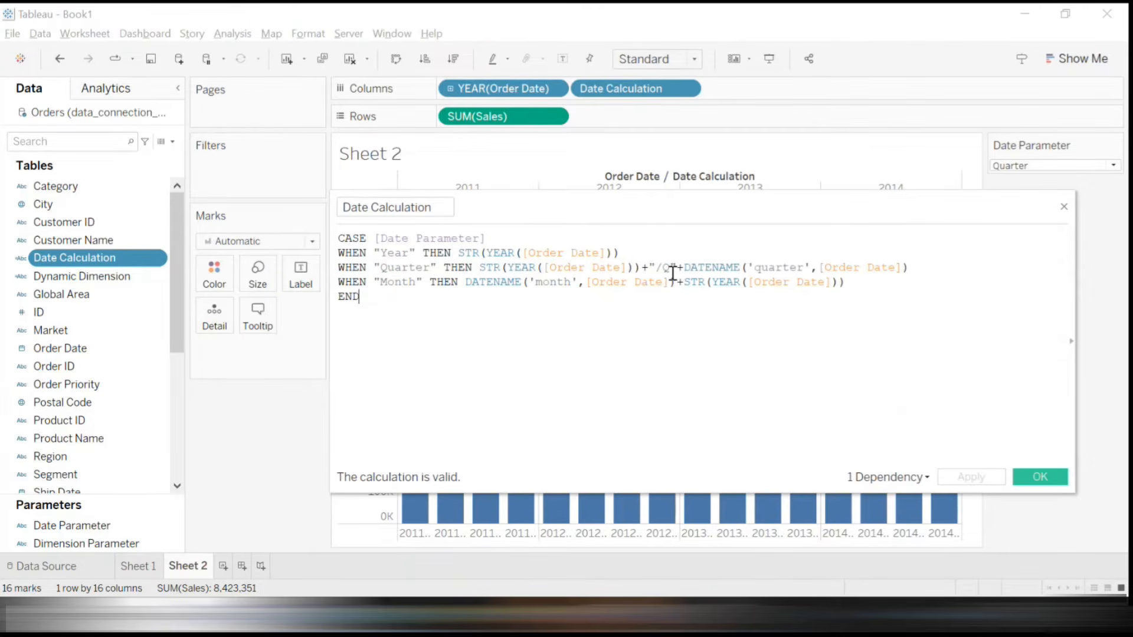
{"action": "left_click", "coordinate": [1039, 476]}
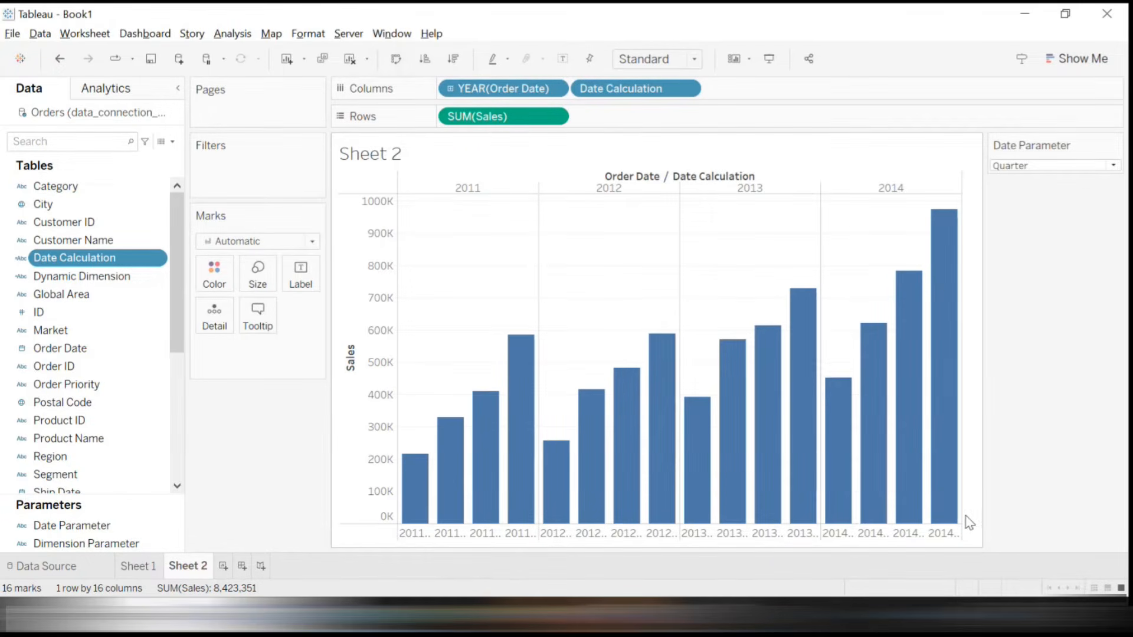
{"action": "left_click", "coordinate": [1045, 165]}
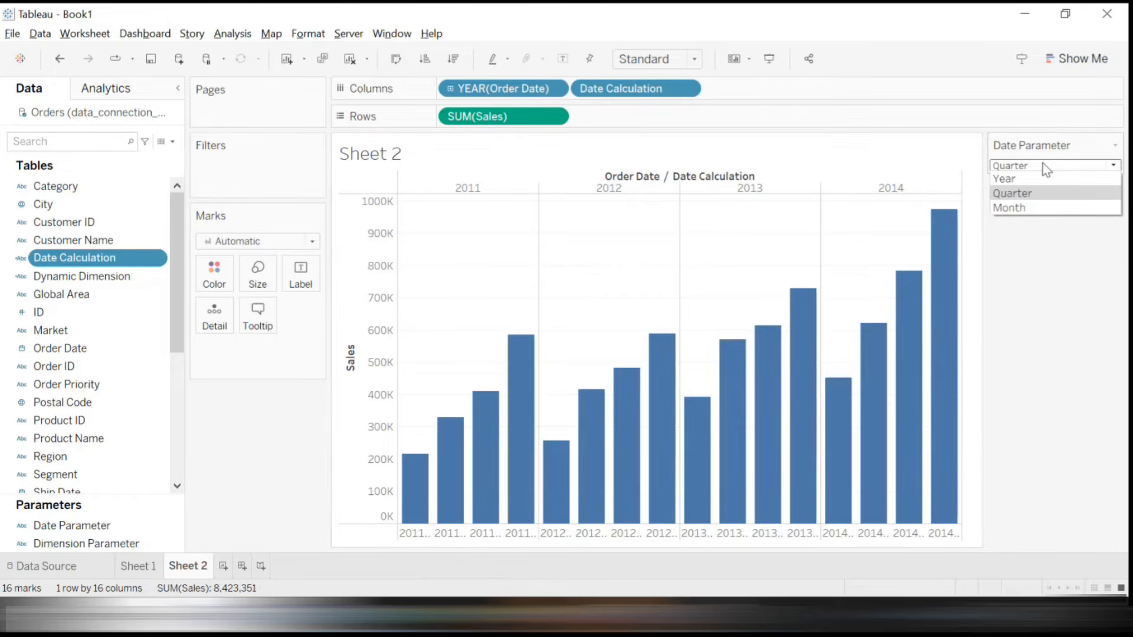
{"action": "left_click", "coordinate": [1044, 167]}
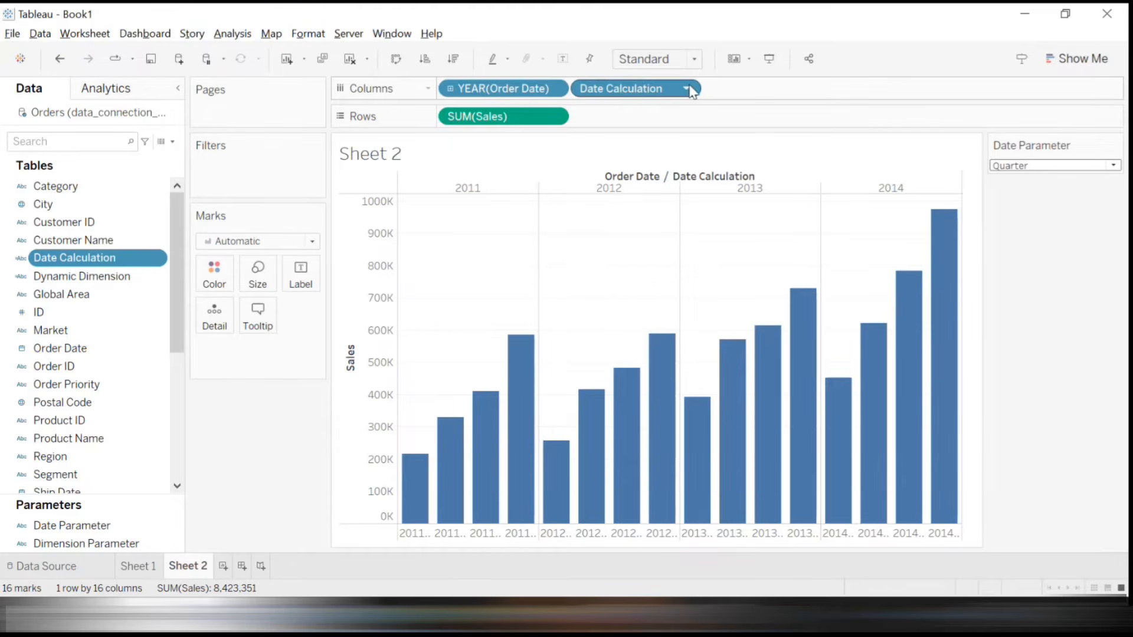
Fit the sales chart to Entire View
{"action": "left_click", "coordinate": [696, 60]}
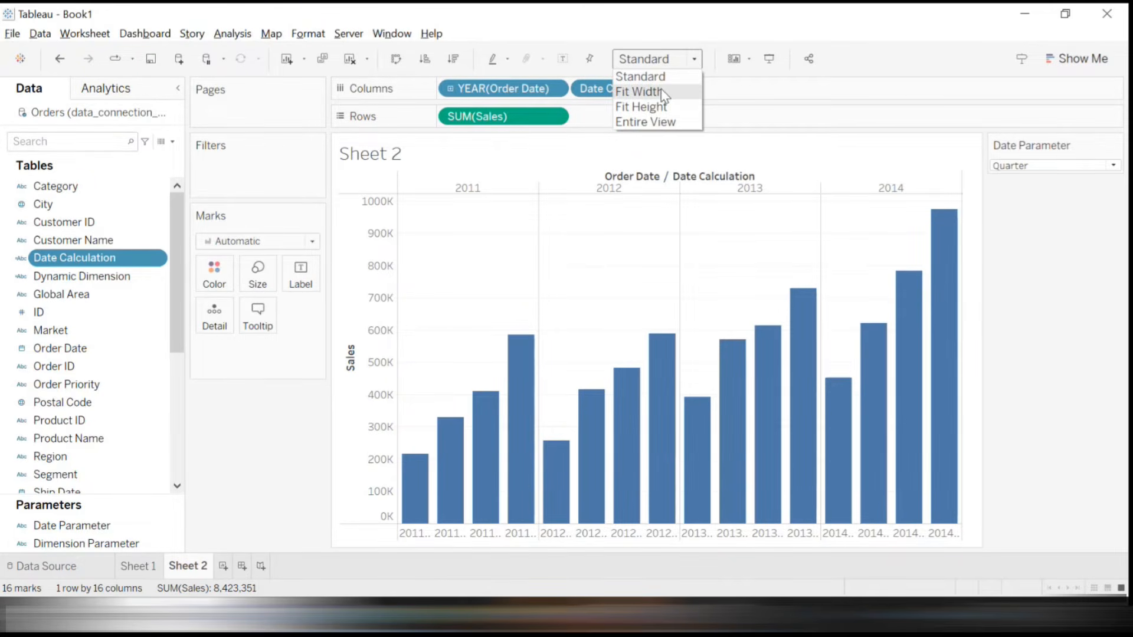
{"action": "left_click", "coordinate": [647, 122]}
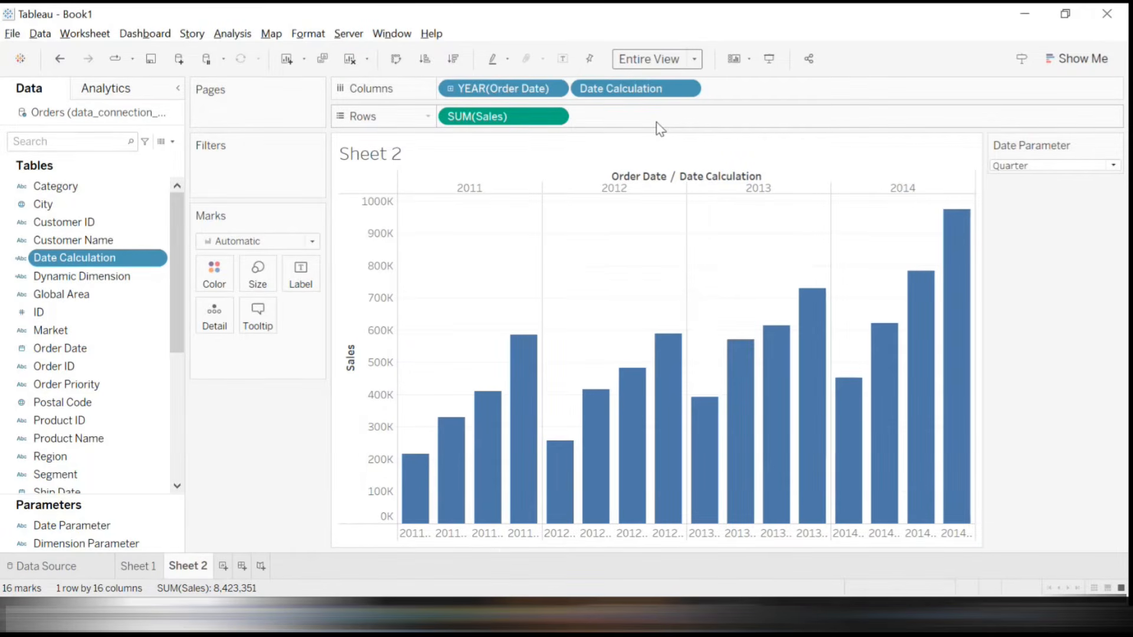
{"action": "left_click", "coordinate": [695, 59]}
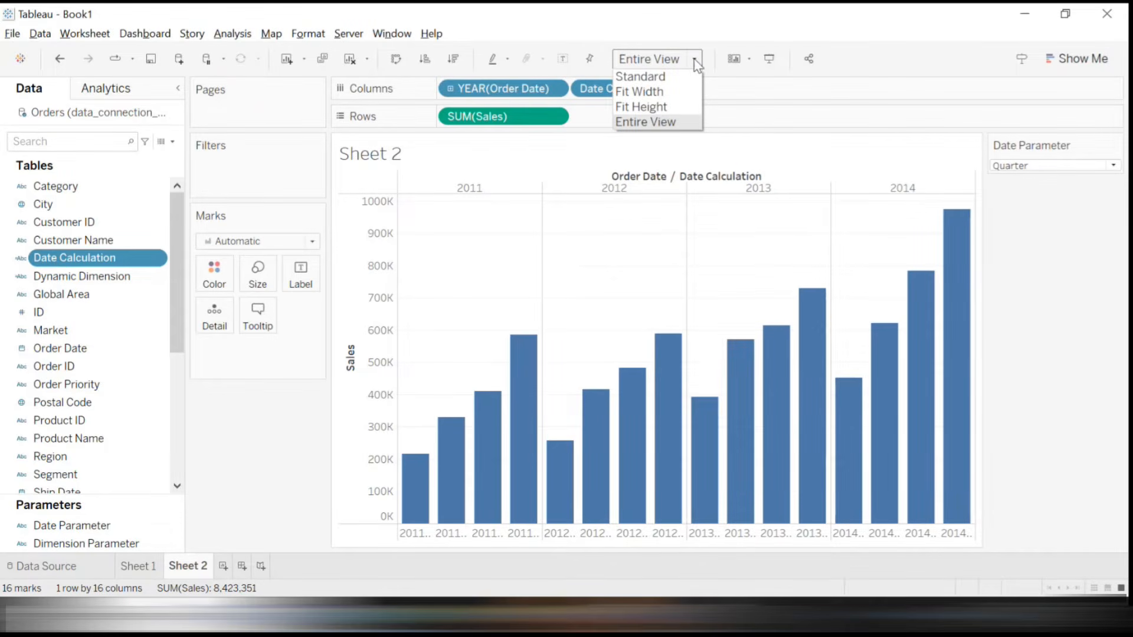
{"action": "left_click", "coordinate": [696, 62]}
{"action": "mouse_move", "coordinate": [455, 490]}
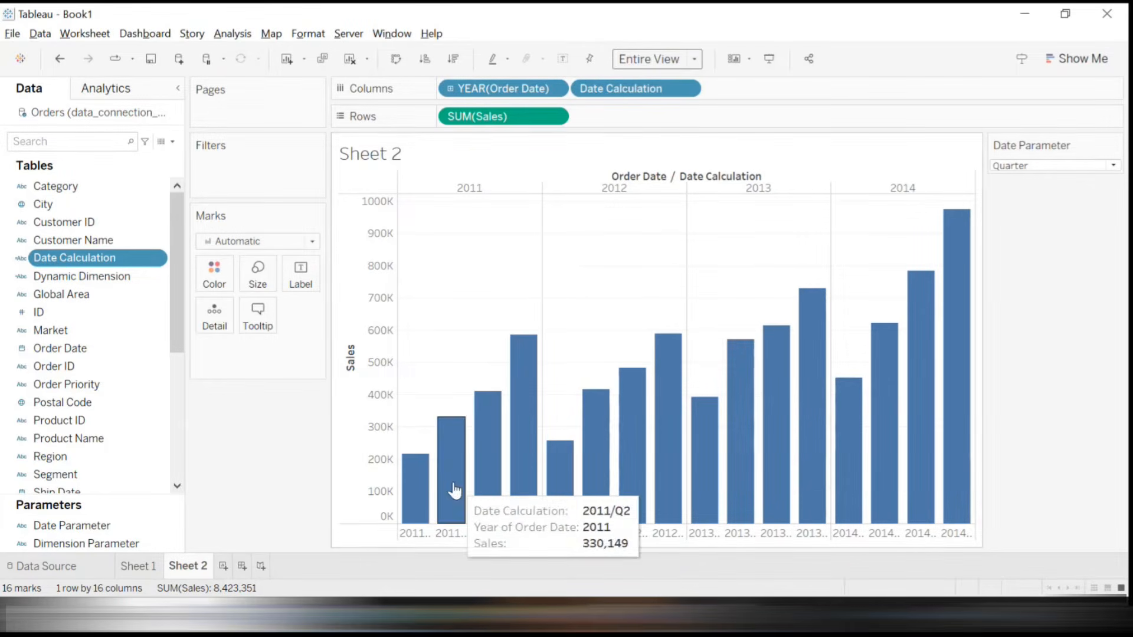
Return the chart to Standard fit and enlarge the quarter label area and columns so the labels fit in full
{"action": "mouse_move", "coordinate": [413, 522]}
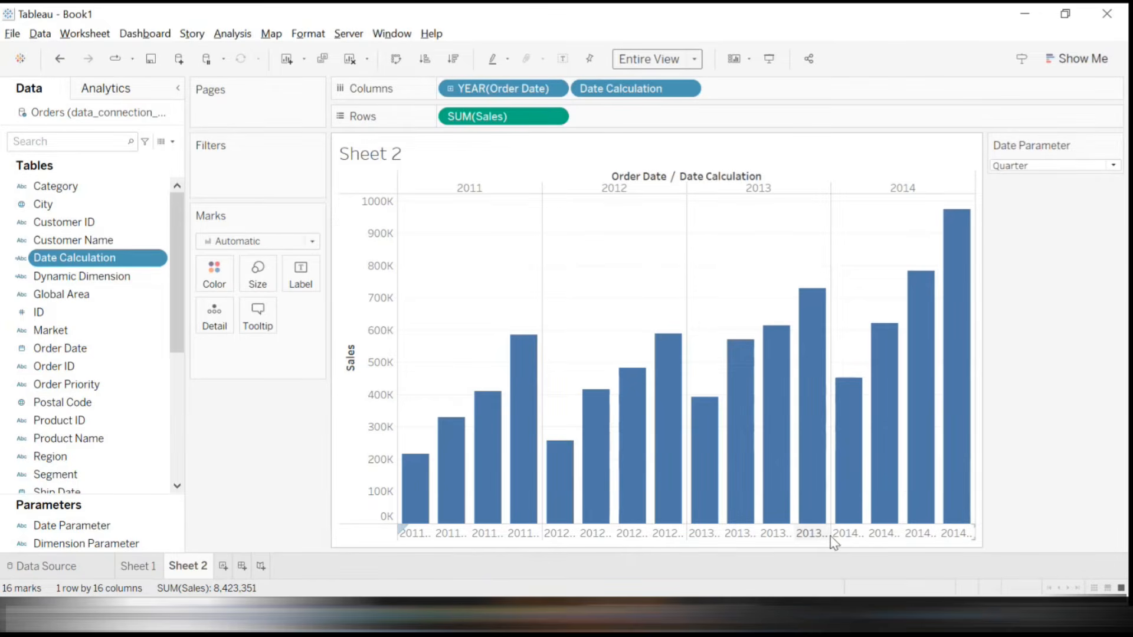
{"action": "mouse_move", "coordinate": [670, 522]}
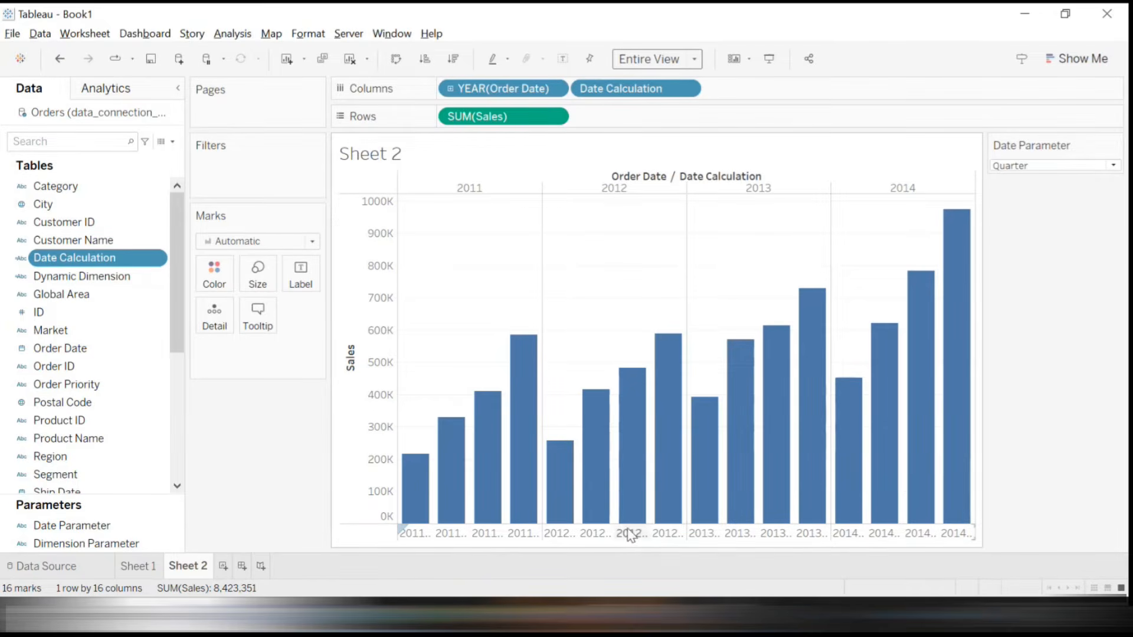
{"action": "left_click_drag", "start_coordinate": [623, 508], "coordinate": [624, 510]}
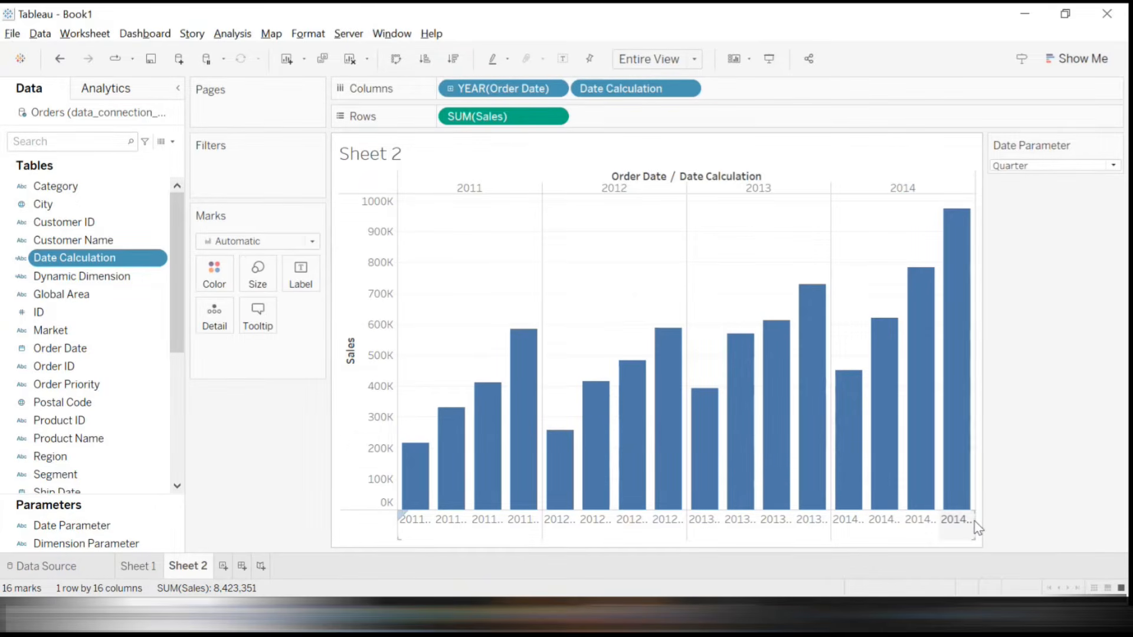
{"action": "left_click", "coordinate": [695, 59]}
{"action": "left_click", "coordinate": [641, 76]}
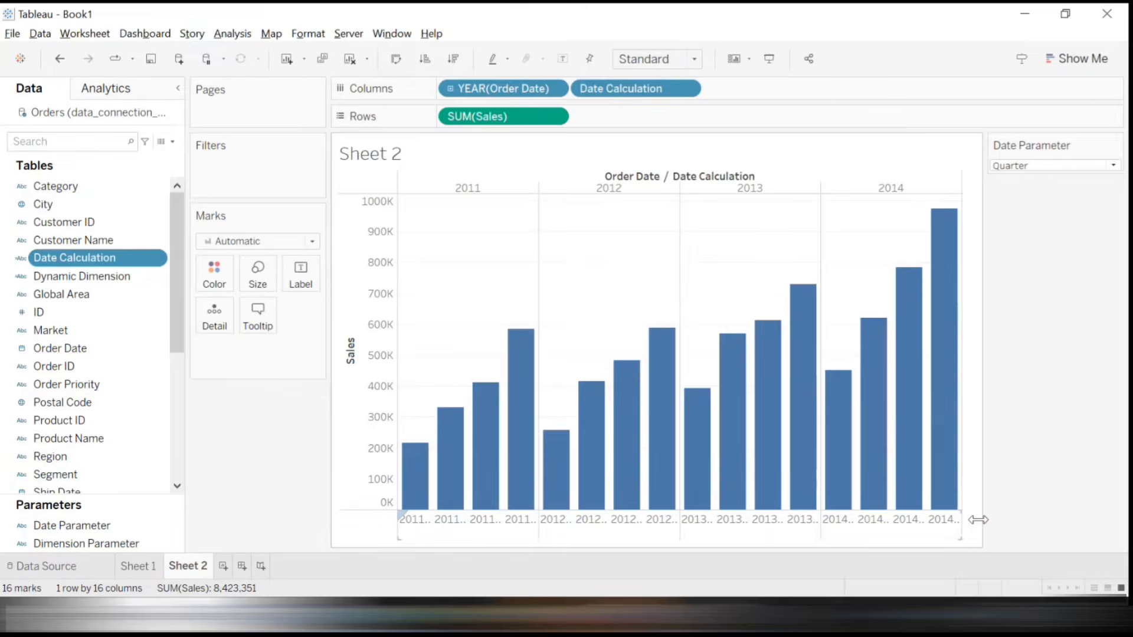
{"action": "left_click_drag", "start_coordinate": [978, 520], "coordinate": [982, 525]}
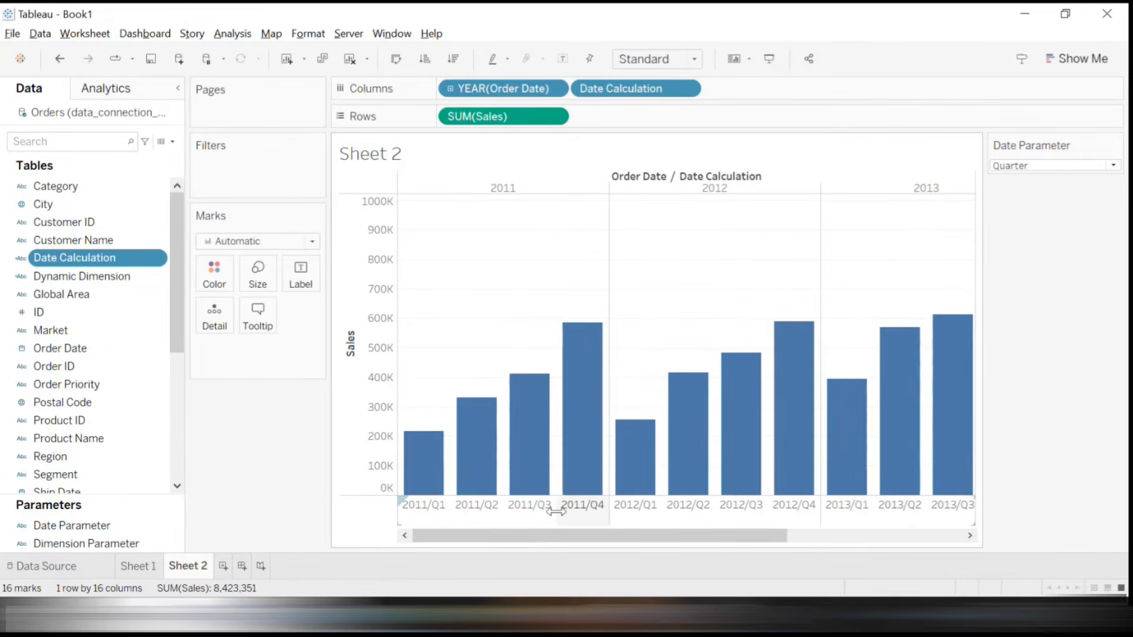
{"action": "mouse_move", "coordinate": [542, 542]}
{"action": "left_mouse_down"}
{"action": "mouse_move", "coordinate": [704, 535]}
{"action": "mouse_move", "coordinate": [540, 535]}
{"action": "left_mouse_up"}
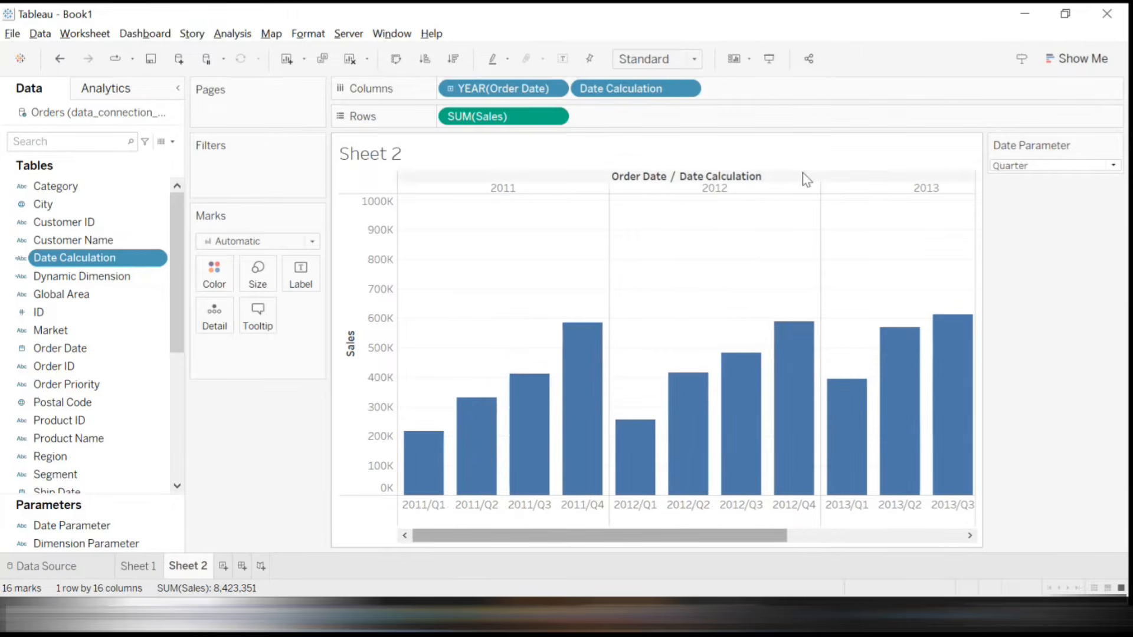
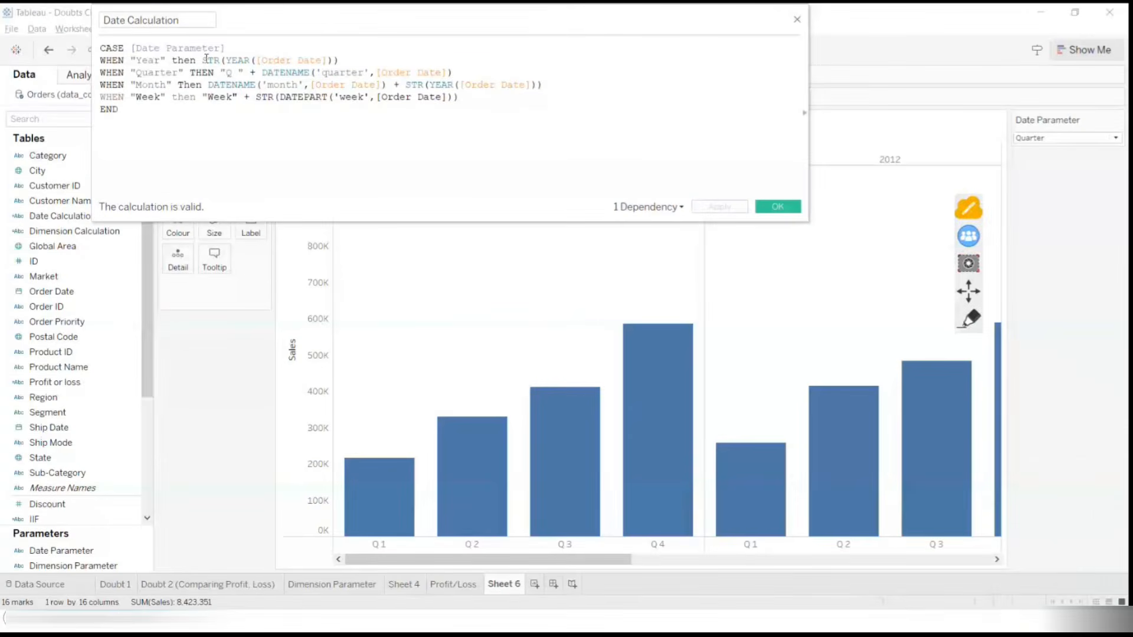
Reduce the Year branch of Date Calculation to YEAR([Order Date]) by removing its STR conversion, and view the calculation error details
{"action": "mouse_move", "coordinate": [203, 60]}
{"action": "left_mouse_down"}
{"action": "mouse_move", "coordinate": [250, 62]}
{"action": "mouse_move", "coordinate": [202, 61]}
{"action": "left_mouse_up"}
{"action": "left_click", "coordinate": [225, 61]}
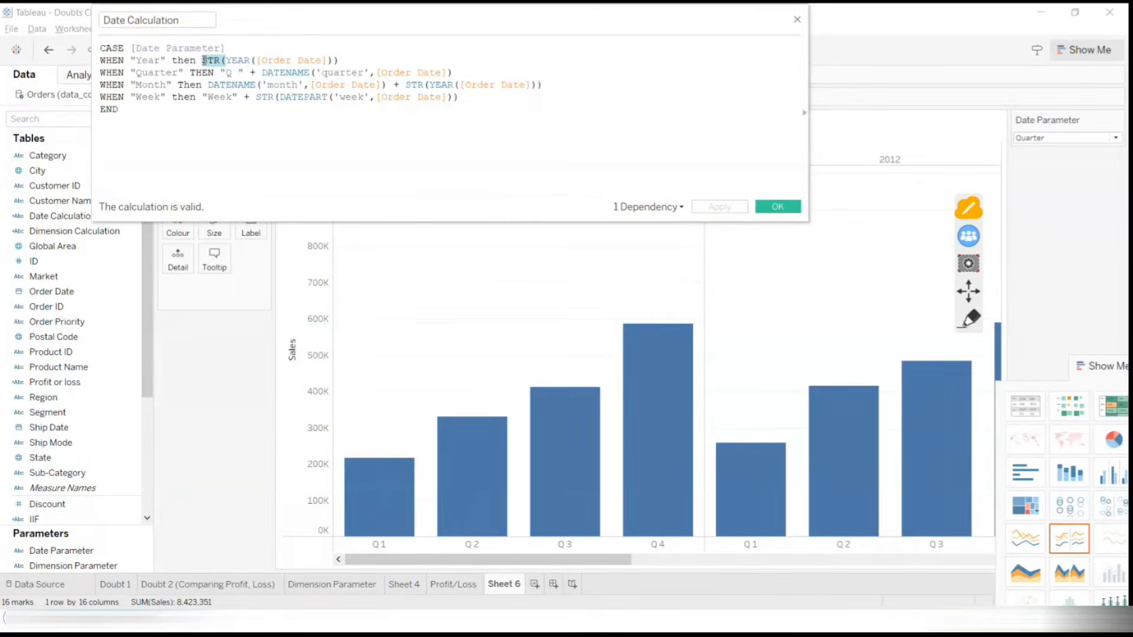
{"action": "key", "text": "BackSpace"}
{"action": "left_click", "coordinate": [349, 61]}
{"action": "key", "text": "Delete"}
{"action": "key", "text": "BackSpace"}
{"action": "key", "text": "Return"}
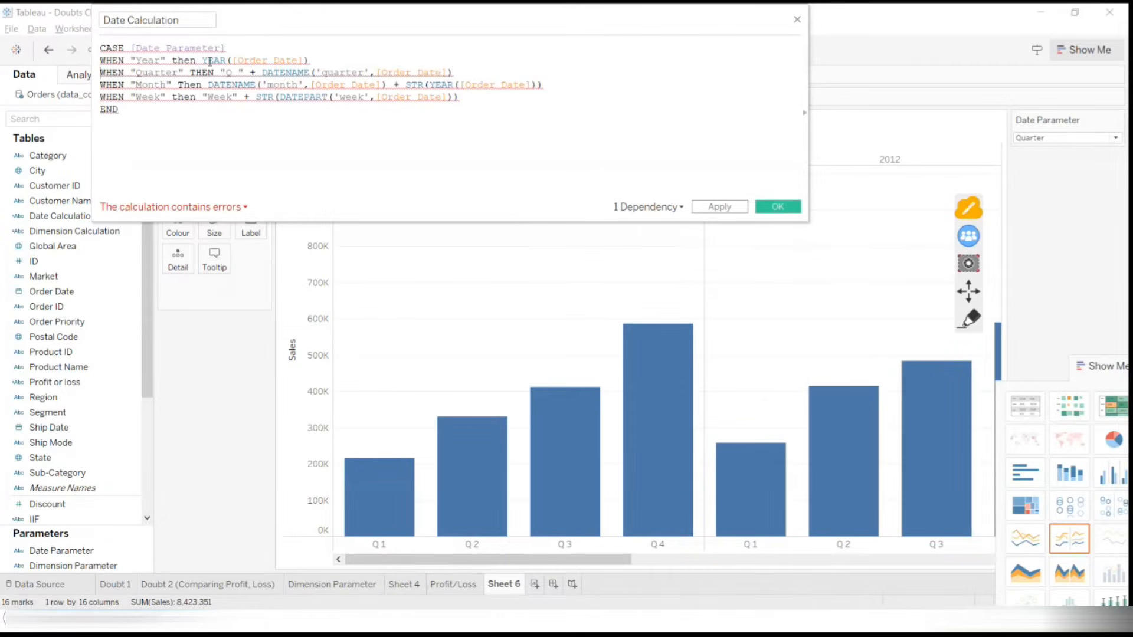
{"action": "left_click", "coordinate": [223, 208]}
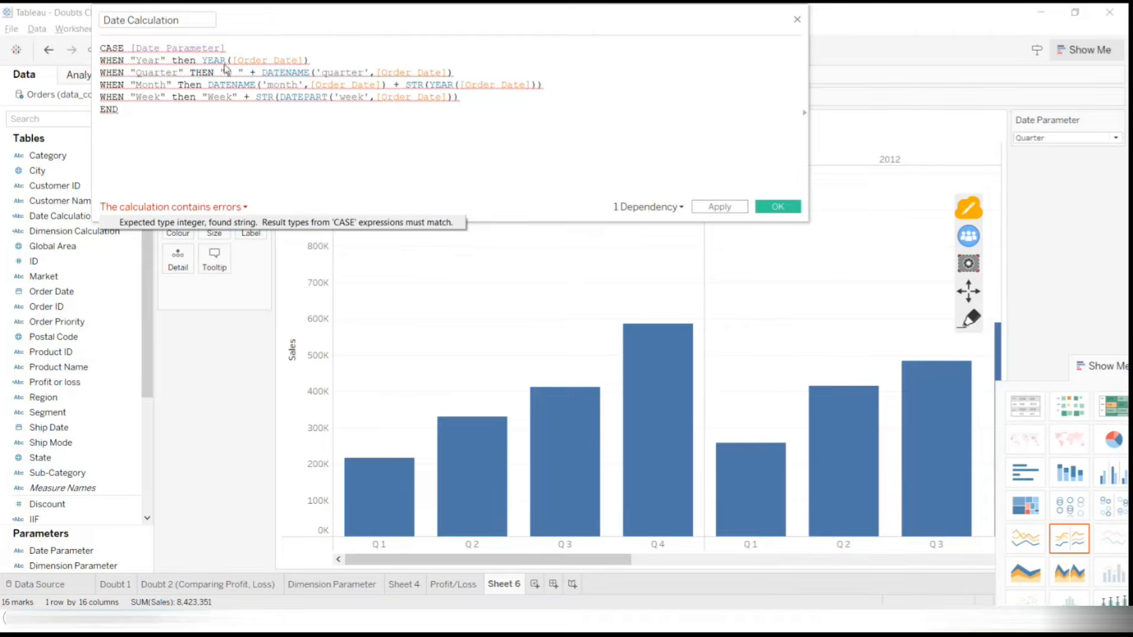
Wrap the Year branch of Date Calculation in STR again, as STR(YEAR([Order Date]))
{"action": "type", "text": "STR"}
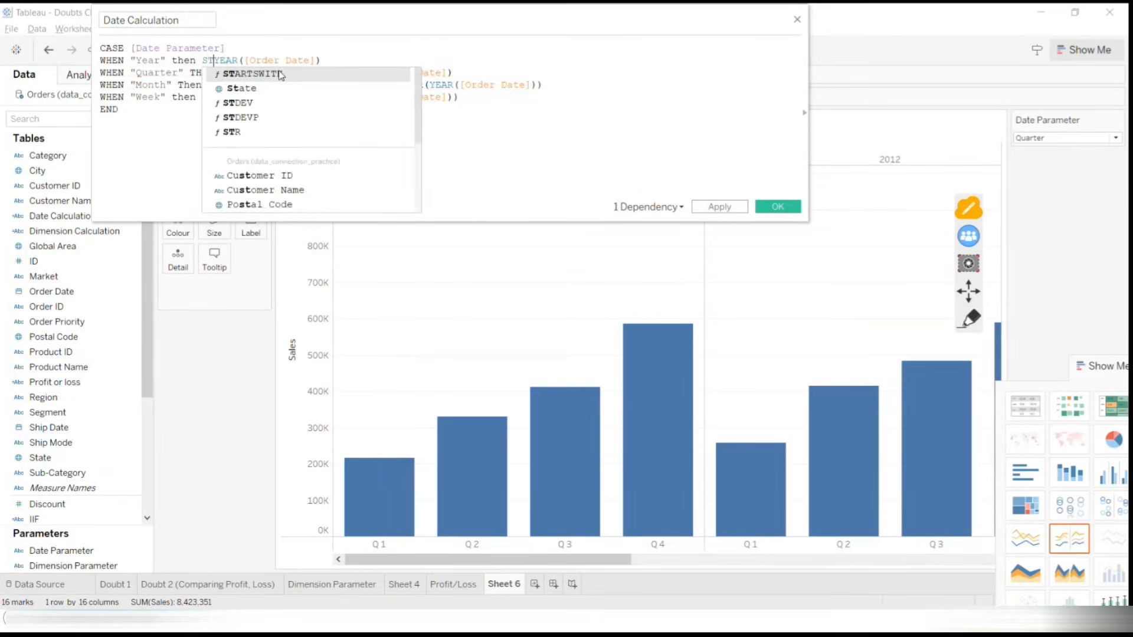
{"action": "left_click", "coordinate": [281, 75]}
{"action": "left_click", "coordinate": [358, 65]}
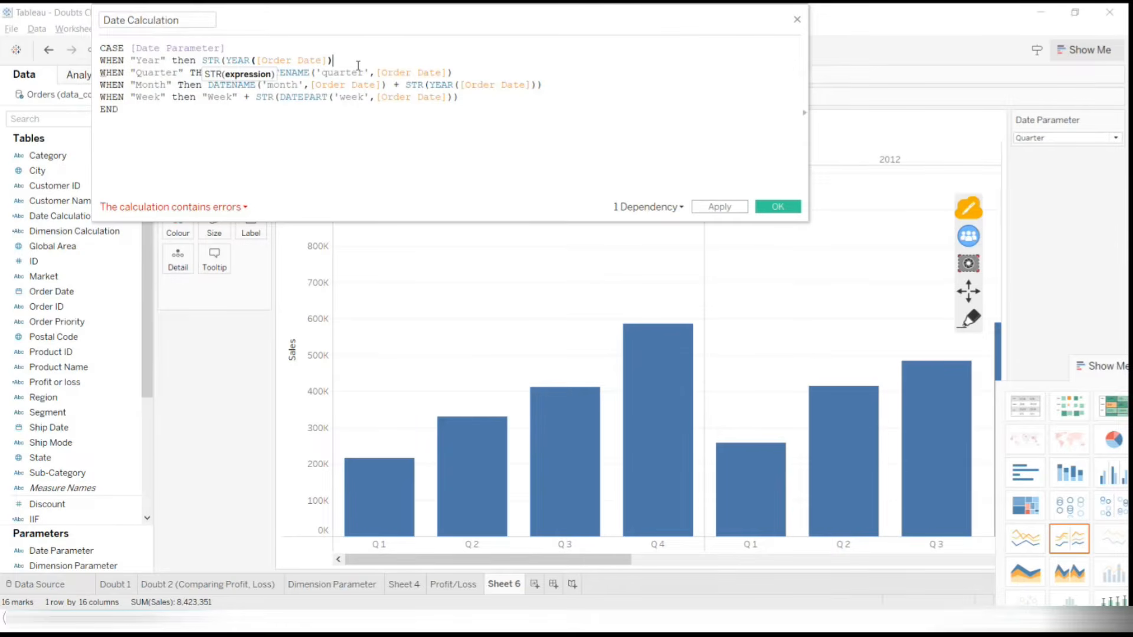
{"action": "type", "text": ")"}
Apply and save the Date Calculation changes, and switch the Date Parameter to Month
{"action": "left_click", "coordinate": [1056, 138]}
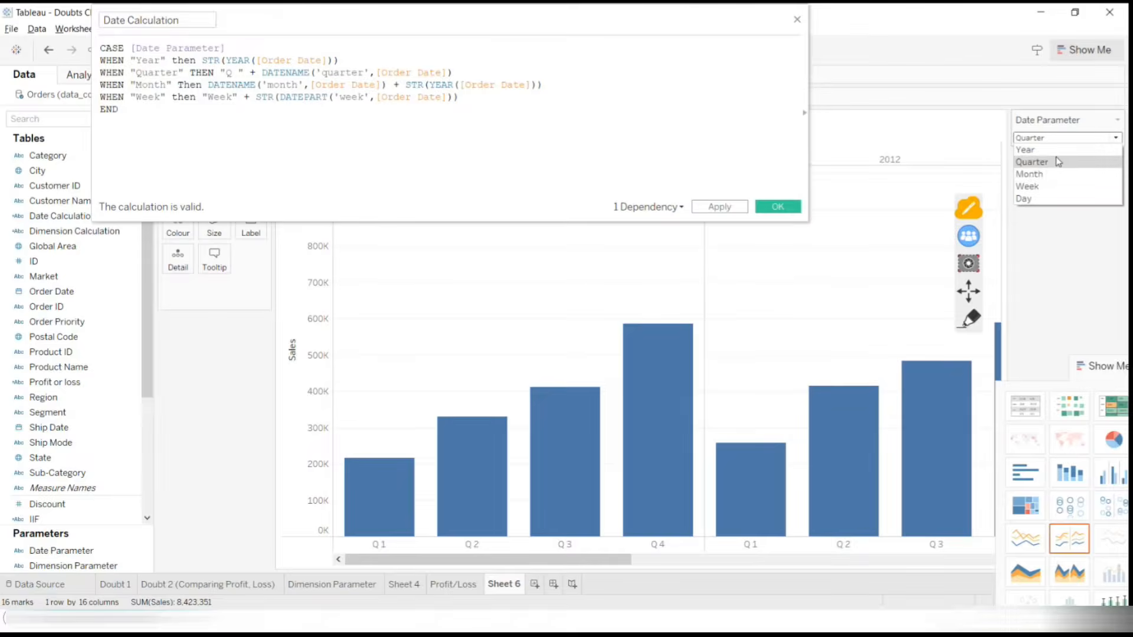
{"action": "left_click", "coordinate": [720, 207]}
{"action": "left_click", "coordinate": [776, 207]}
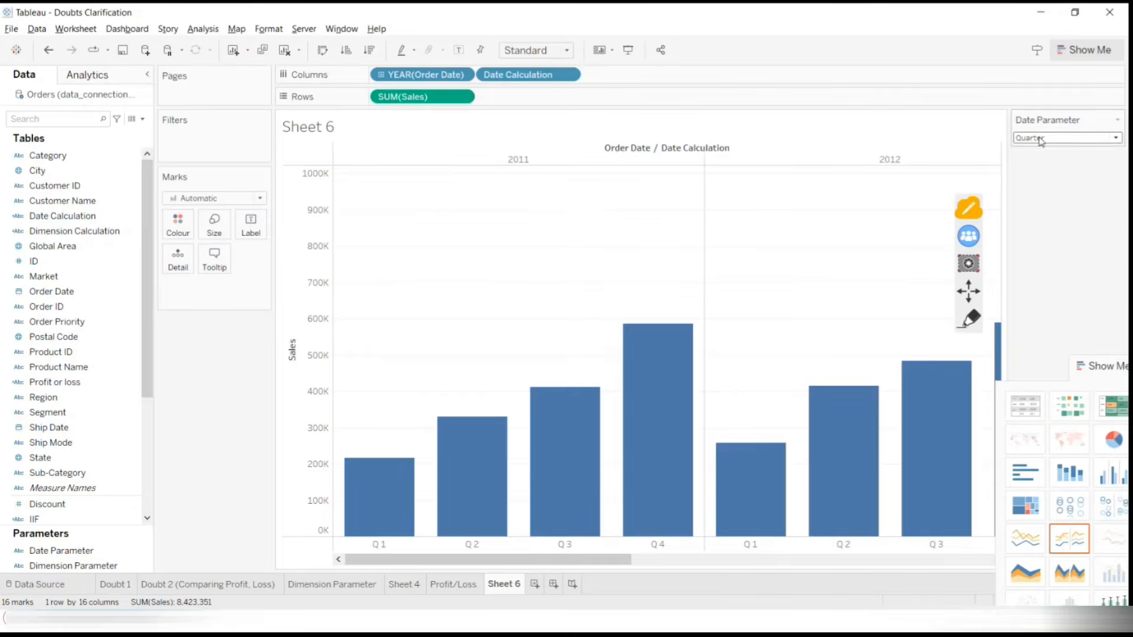
{"action": "left_click", "coordinate": [1044, 176]}
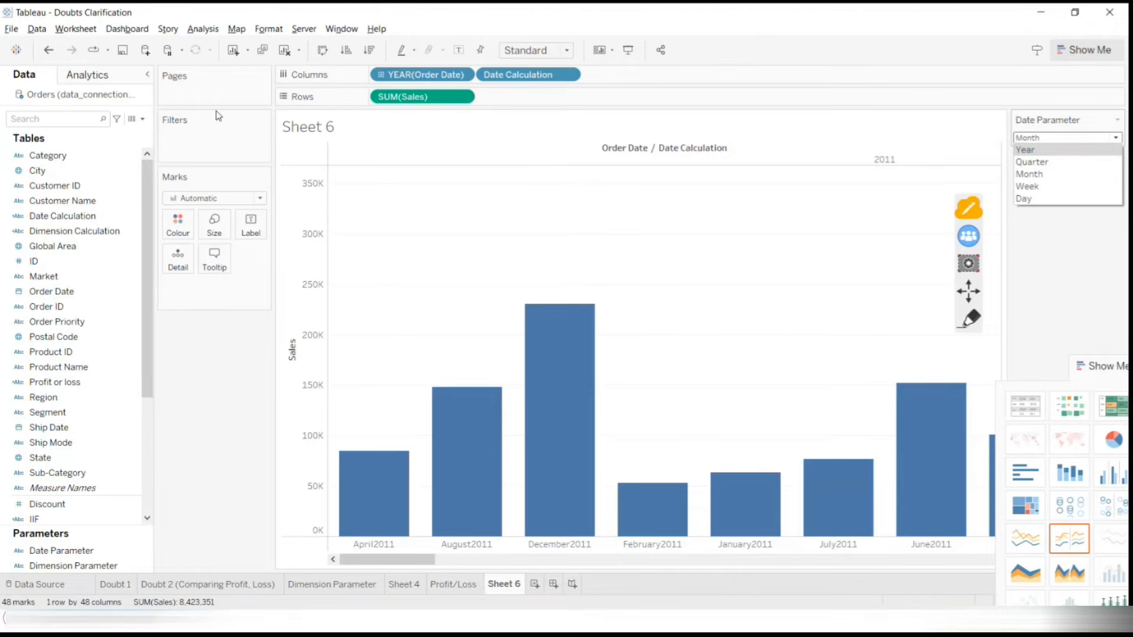
Add Order Date as a range-of-dates filter covering 01-01-2011 to 31-12-2014
{"action": "left_click", "coordinate": [47, 306]}
{"action": "left_click_drag", "start_coordinate": [48, 291], "coordinate": [204, 137]}
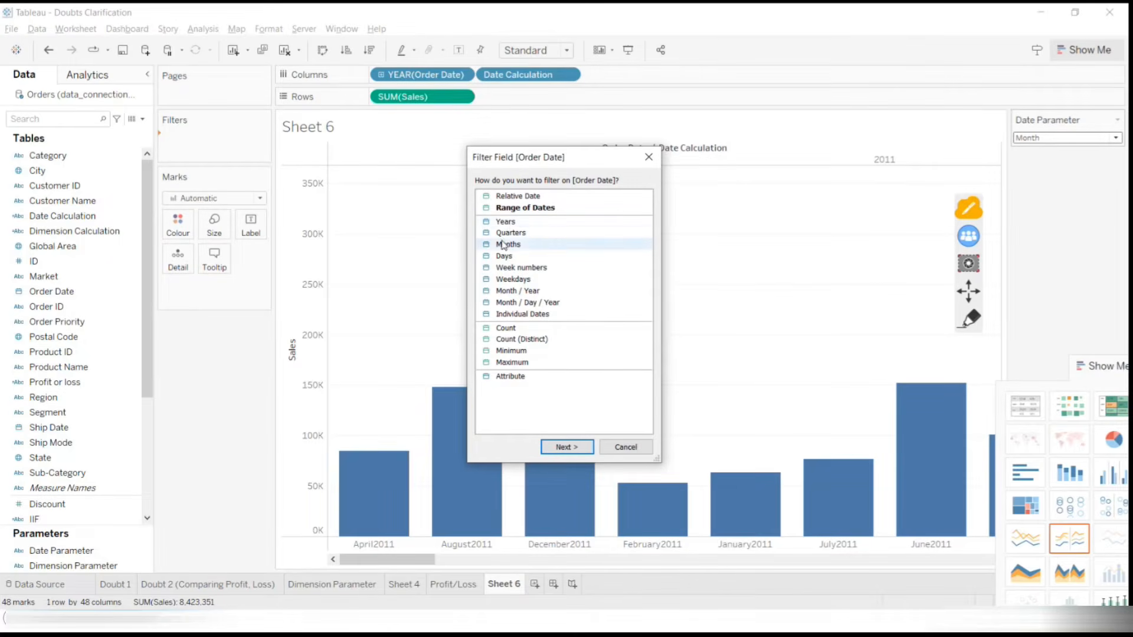
{"action": "left_click", "coordinate": [505, 222]}
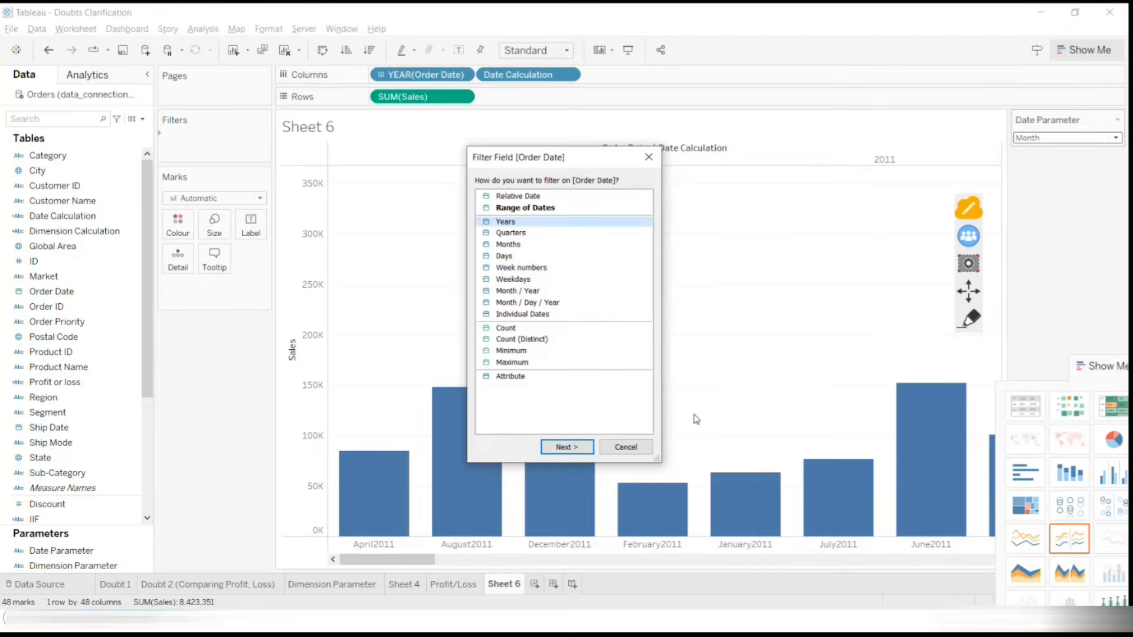
{"action": "left_click", "coordinate": [567, 447]}
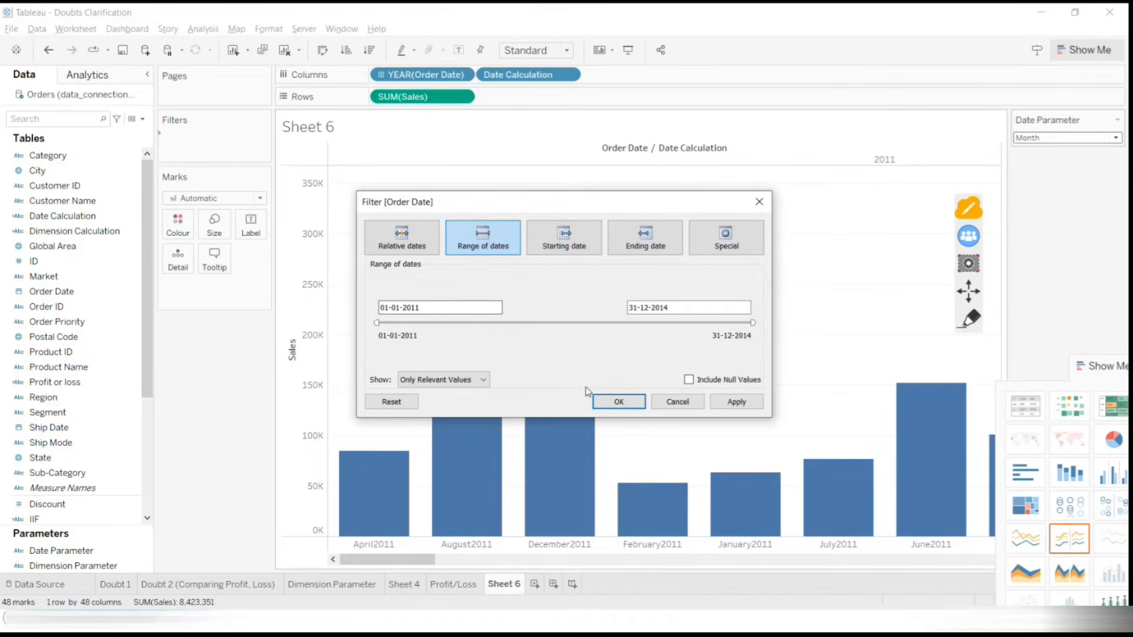
{"action": "left_click", "coordinate": [737, 402]}
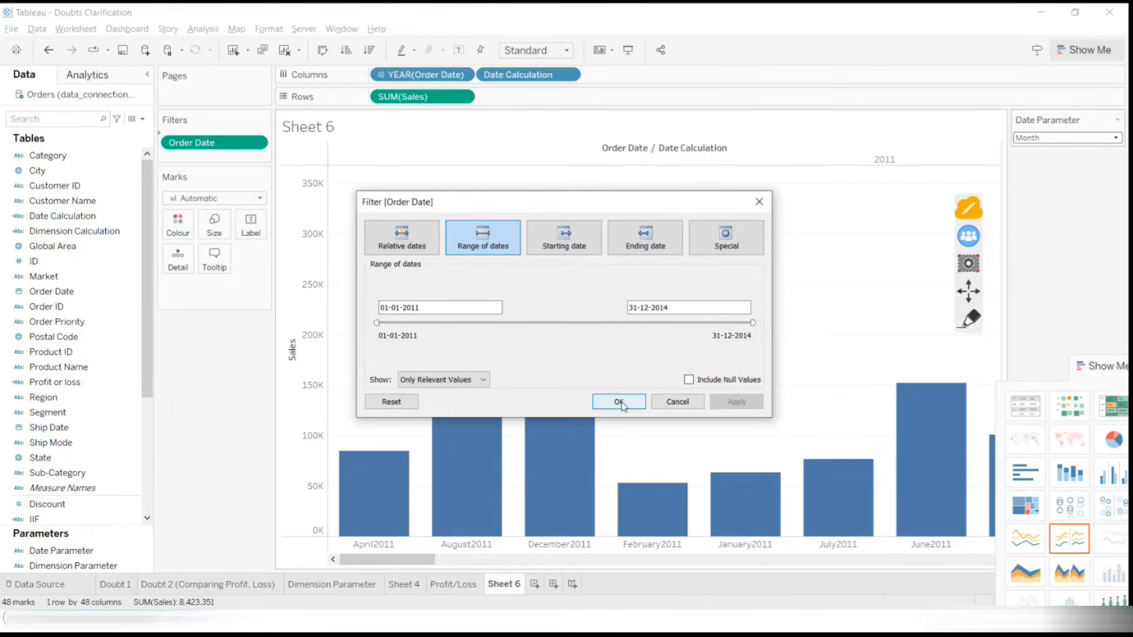
{"action": "left_click", "coordinate": [618, 402]}
Show the Order Date filter control beside the sales chart
{"action": "right_click", "coordinate": [200, 139]}
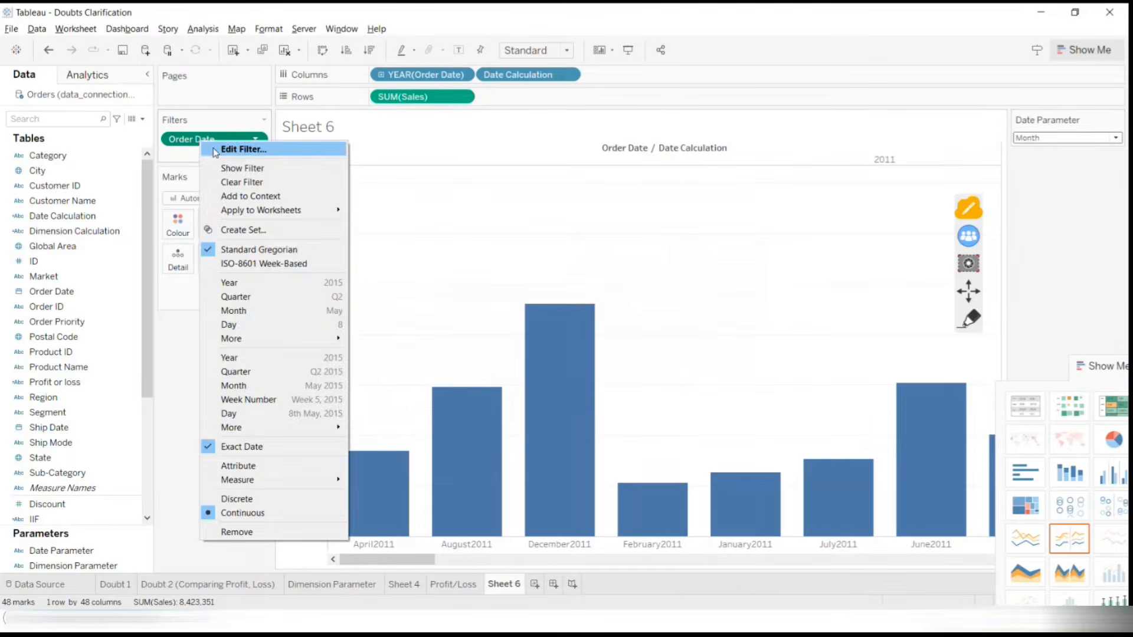
{"action": "left_click", "coordinate": [216, 152]}
{"action": "left_click", "coordinate": [753, 204]}
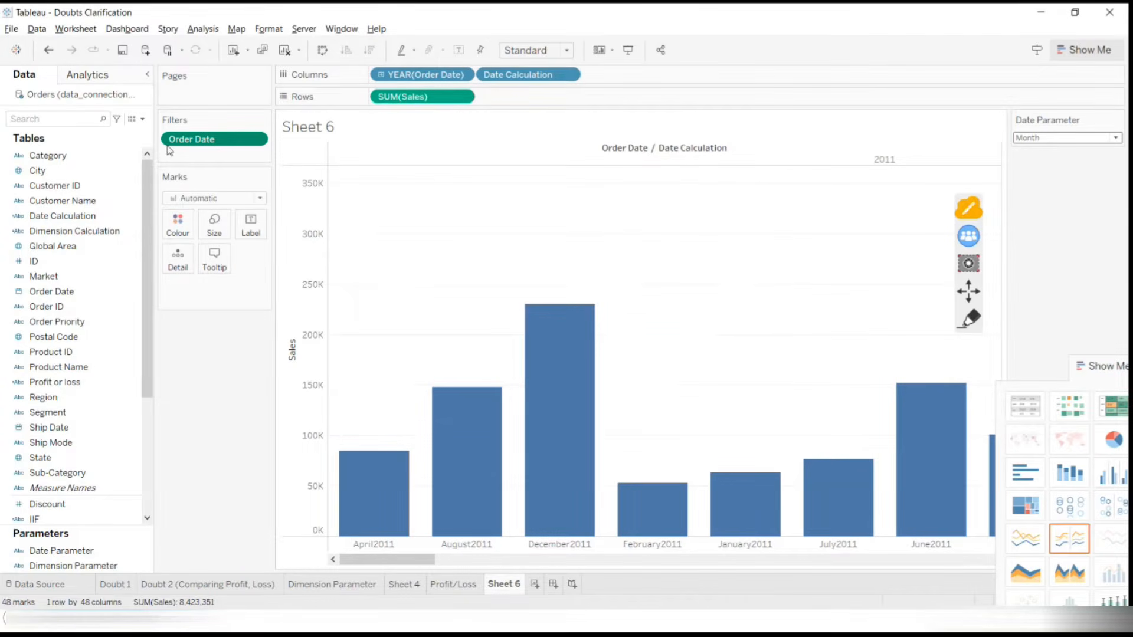
{"action": "right_click", "coordinate": [218, 140]}
{"action": "left_click", "coordinate": [259, 163]}
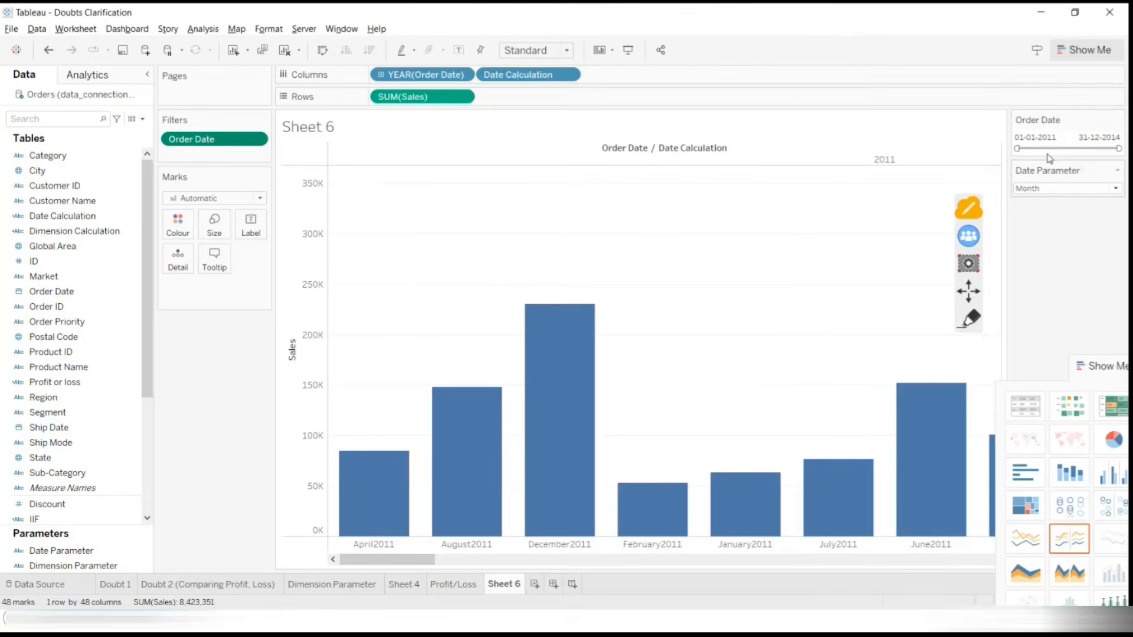
Narrow the Order Date filter to 03-08-2012 through 30-07-2013 and set the Date Parameter to Year
{"action": "left_click_drag", "start_coordinate": [1018, 149], "coordinate": [1084, 148]}
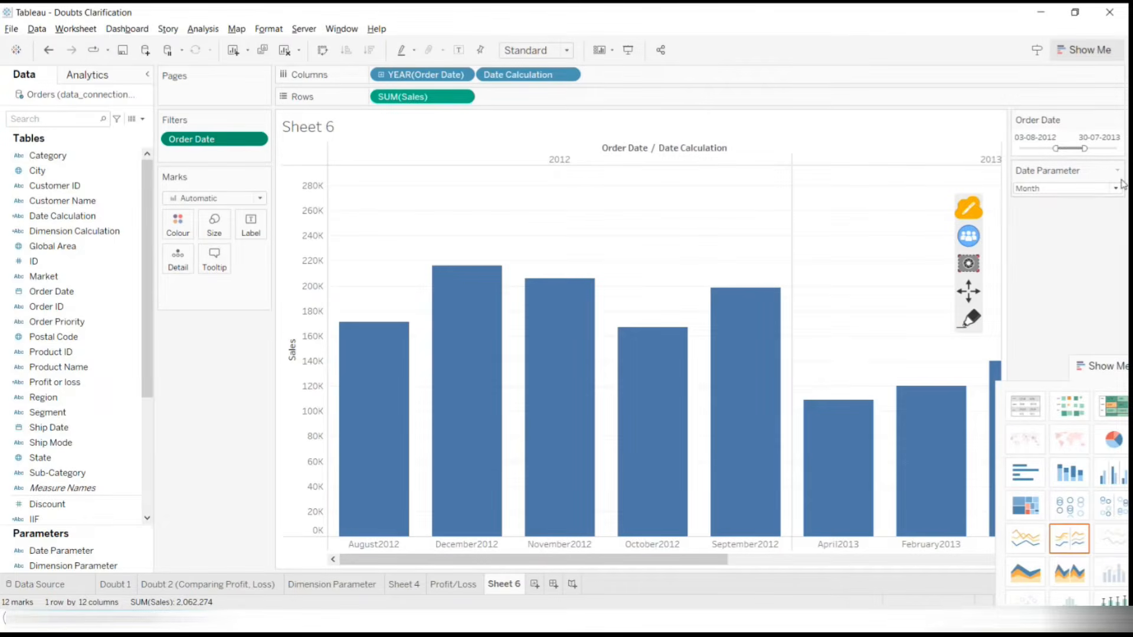
{"action": "left_click", "coordinate": [1092, 188]}
{"action": "left_click", "coordinate": [1087, 217]}
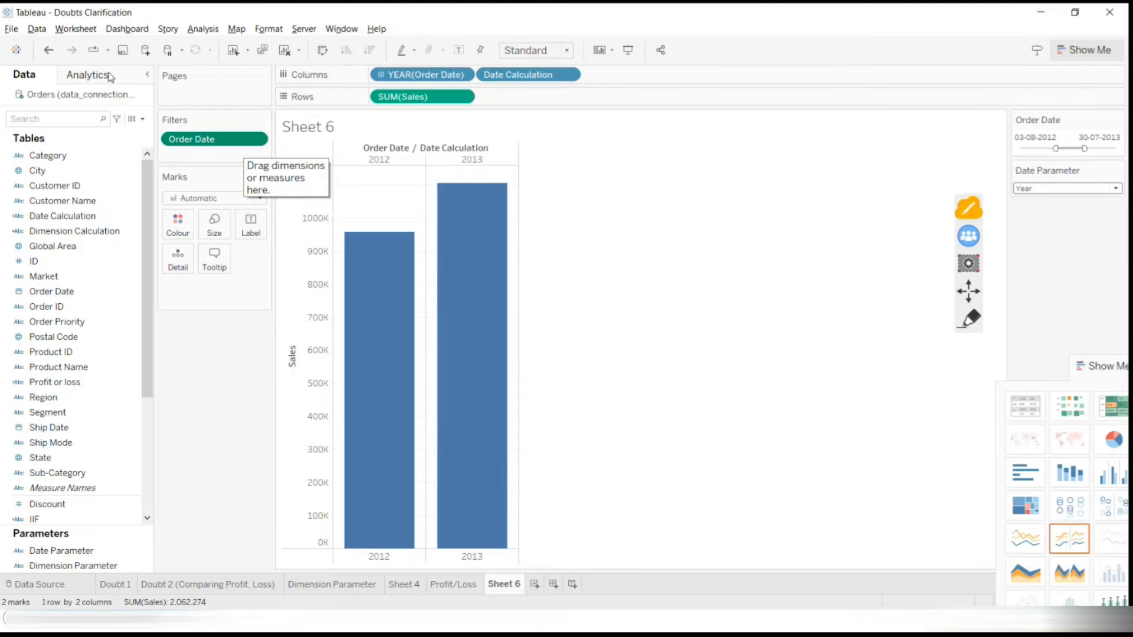
Add a new blank worksheet after Sheet 6
{"action": "left_click", "coordinate": [535, 584]}
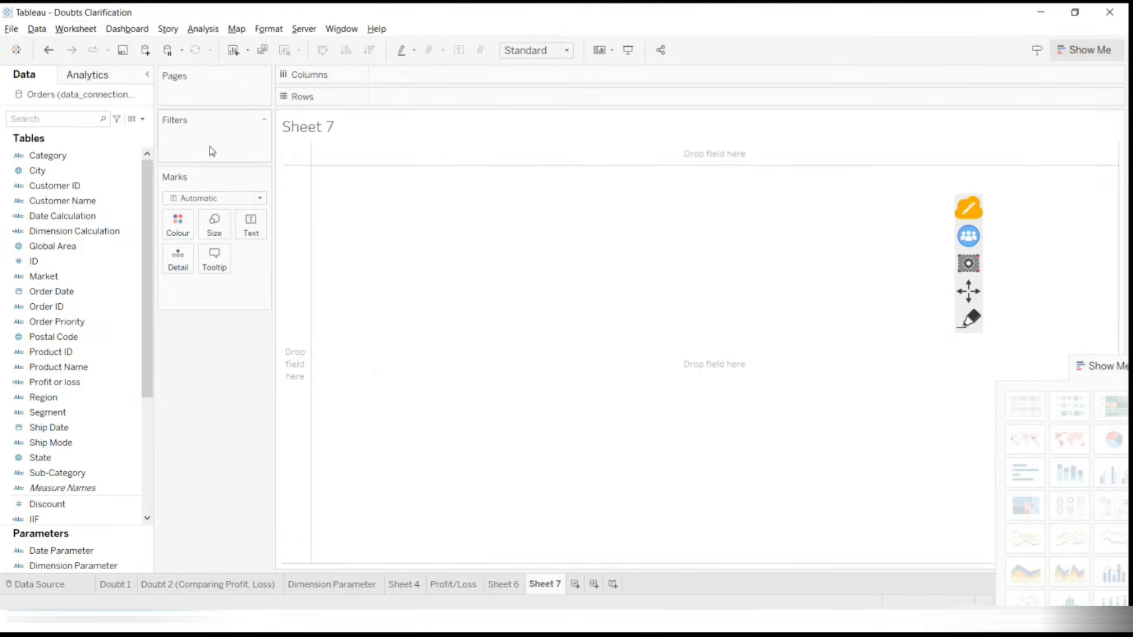
{"action": "scroll", "coordinate": [71, 493], "scroll_direction": "down", "scroll_amount": 3}
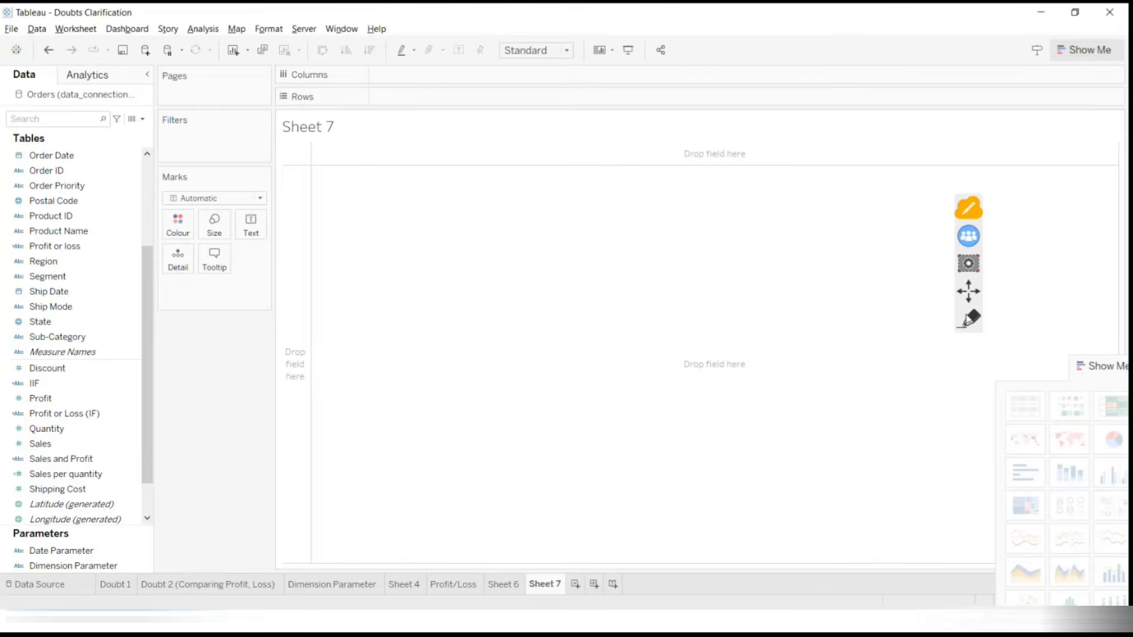
Circle the parameters, measures and dimensions in the field list with the annotation pen, and erase all the marks
{"action": "left_click", "coordinate": [969, 319]}
{"action": "mouse_move", "coordinate": [114, 495]}
{"action": "left_mouse_down"}
{"action": "mouse_move", "coordinate": [18, 595]}
{"action": "mouse_move", "coordinate": [17, 534]}
{"action": "left_mouse_up"}
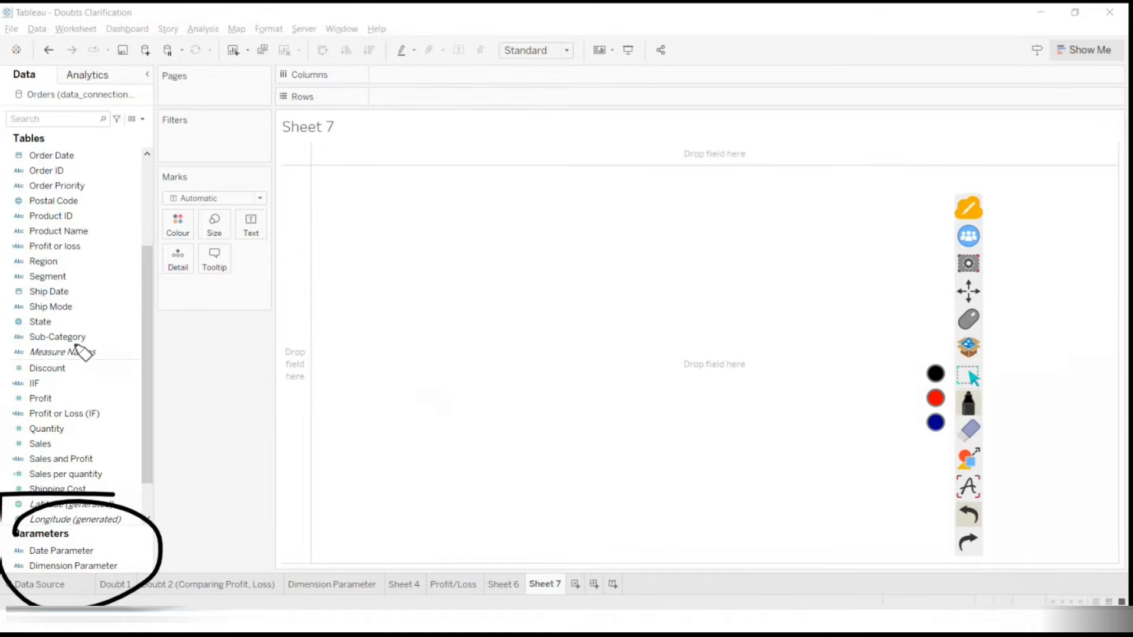
{"action": "left_click_drag", "start_coordinate": [75, 344], "coordinate": [7, 328]}
{"action": "left_click_drag", "start_coordinate": [26, 189], "coordinate": [62, 273]}
{"action": "left_click", "coordinate": [975, 425]}
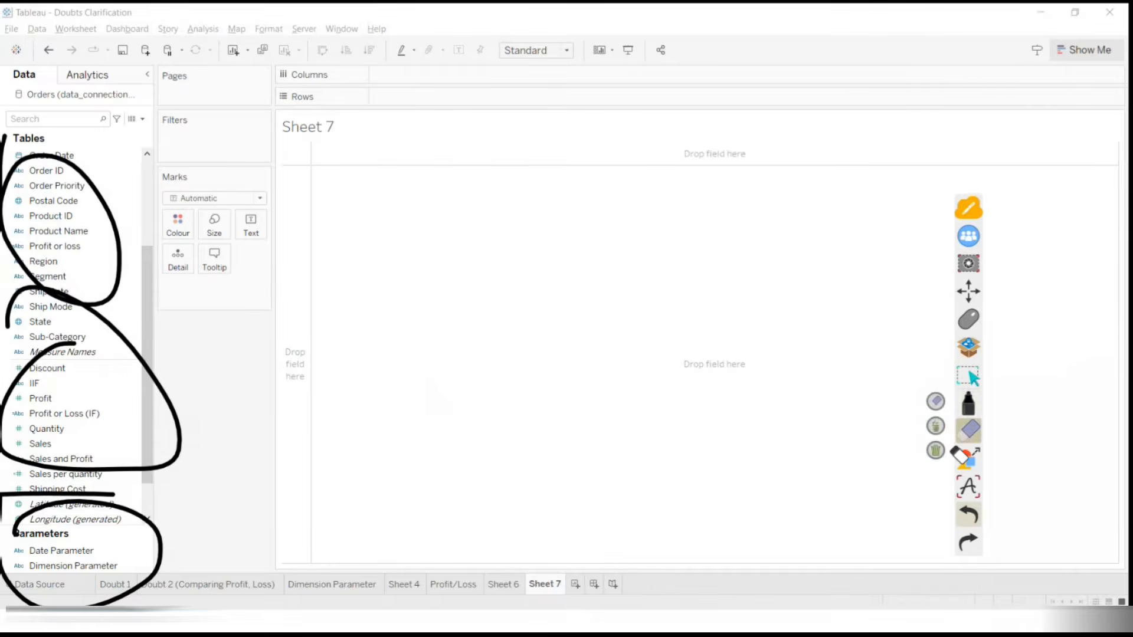
{"action": "left_click", "coordinate": [933, 453]}
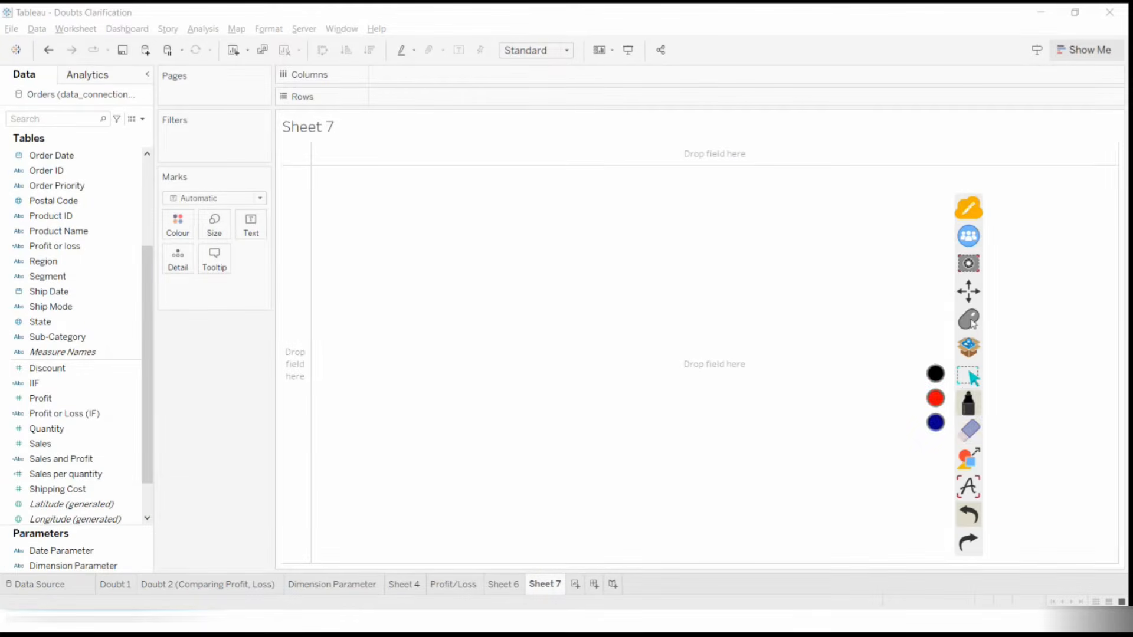
{"action": "left_click", "coordinate": [971, 324]}
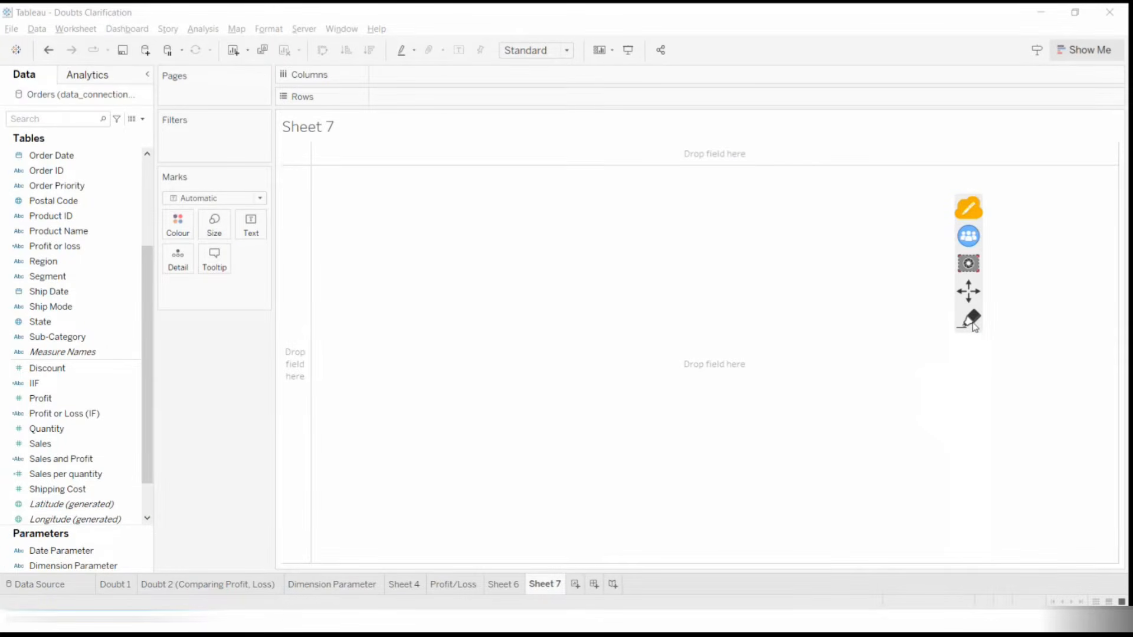
Return to Sheet 6 and look at the date levels offered by the Date Parameter
{"action": "left_click", "coordinate": [502, 584]}
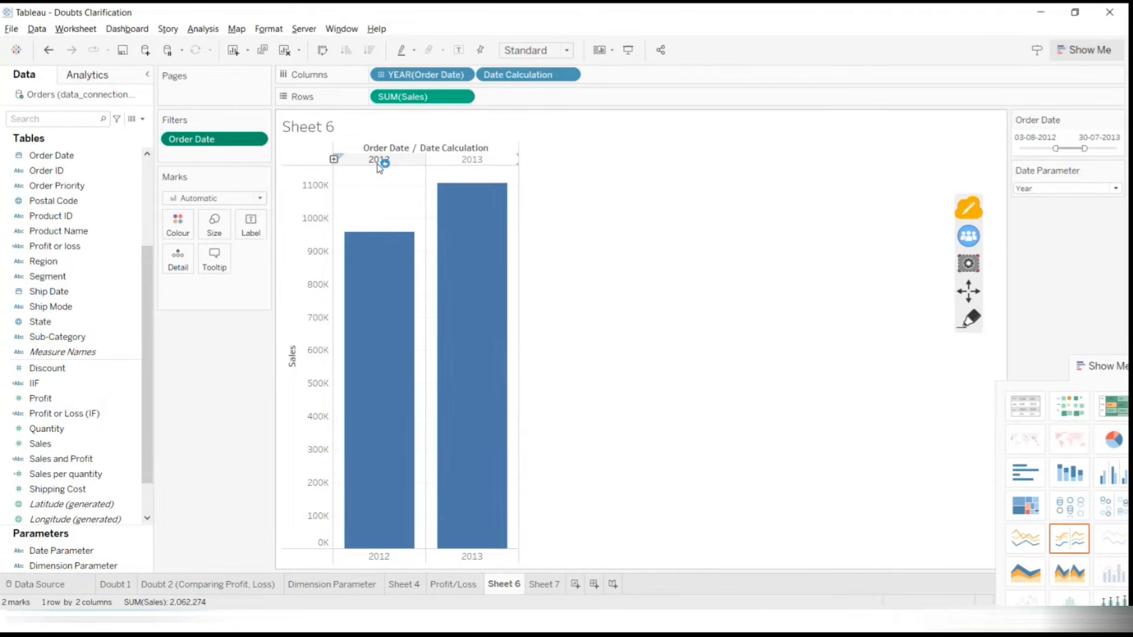
{"action": "left_click", "coordinate": [1116, 188]}
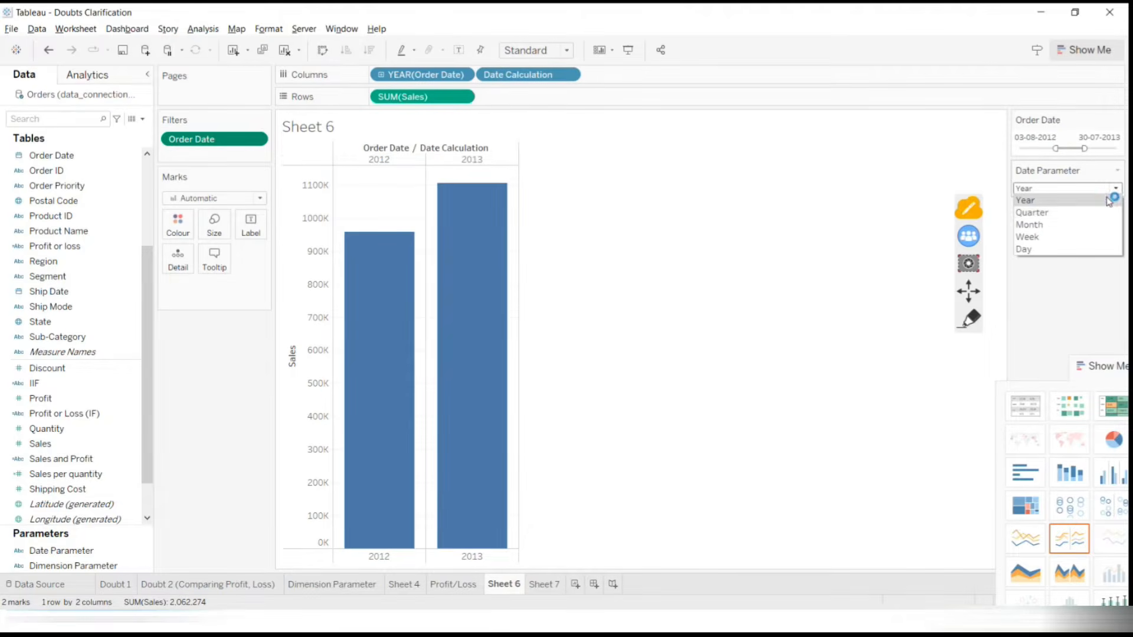
{"action": "right_click", "coordinate": [59, 550]}
{"action": "left_click", "coordinate": [262, 458]}
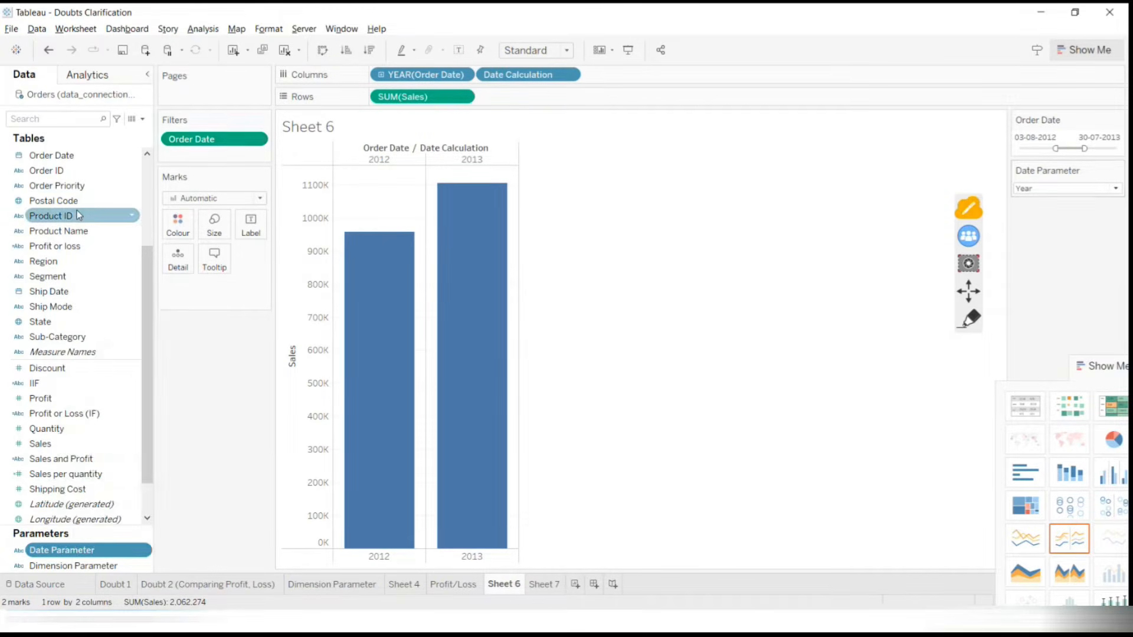
Open the Date Calculation formula and examine how its Week branch combines the "Week" text with the DATEPART week number
{"action": "scroll", "coordinate": [67, 273], "scroll_direction": "up", "scroll_amount": 3}
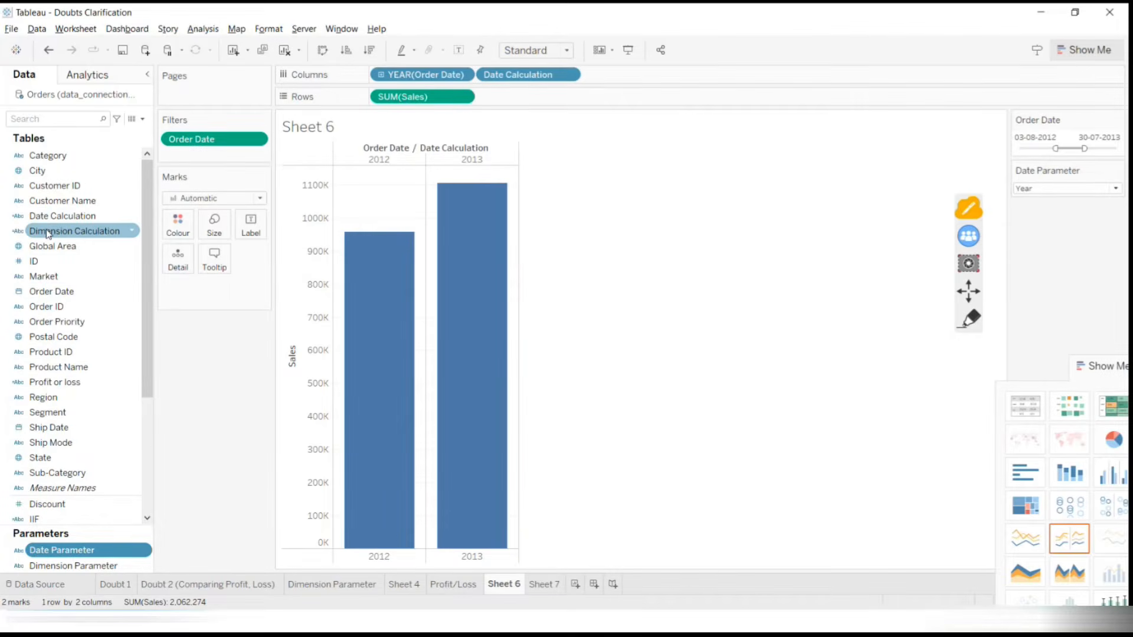
{"action": "left_click", "coordinate": [64, 222]}
{"action": "right_click", "coordinate": [64, 224]}
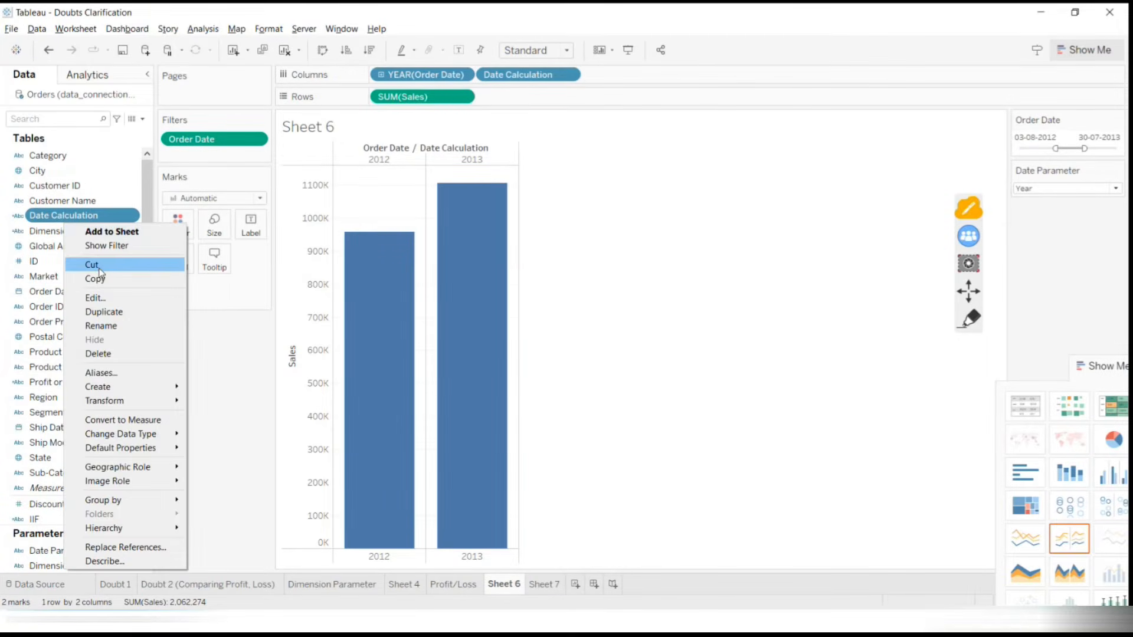
{"action": "left_click", "coordinate": [96, 298]}
{"action": "double_click", "coordinate": [144, 98]}
{"action": "left_click", "coordinate": [141, 99]}
{"action": "left_click_drag", "start_coordinate": [137, 98], "coordinate": [164, 99]}
{"action": "left_click", "coordinate": [192, 99]}
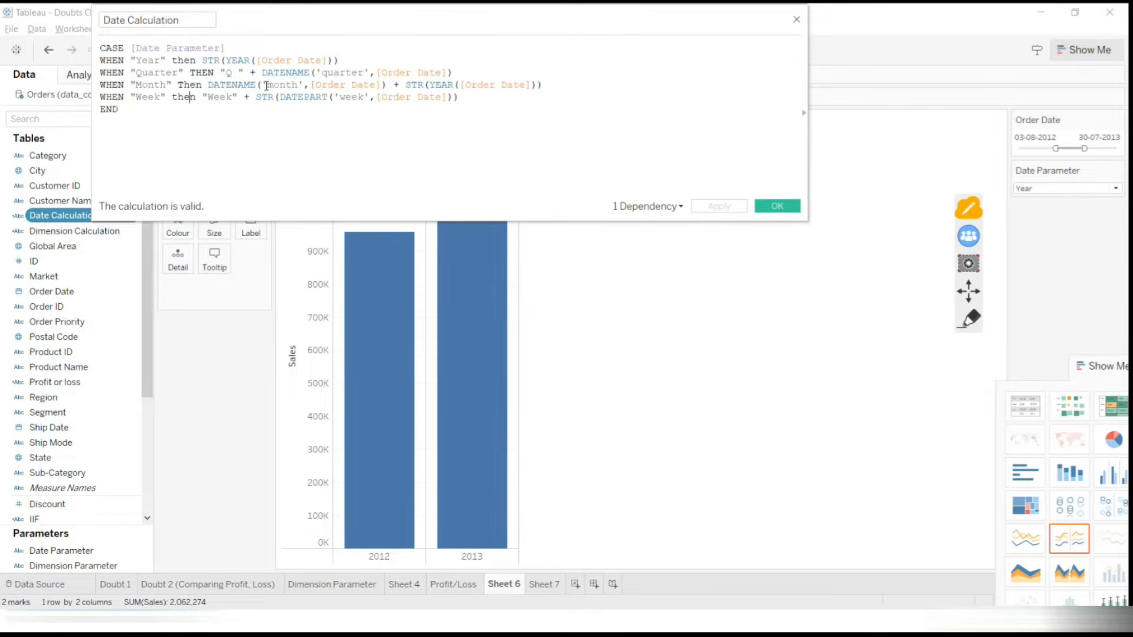
{"action": "left_click", "coordinate": [210, 137]}
{"action": "left_click_drag", "start_coordinate": [208, 98], "coordinate": [239, 99]}
{"action": "left_click_drag", "start_coordinate": [334, 98], "coordinate": [363, 99]}
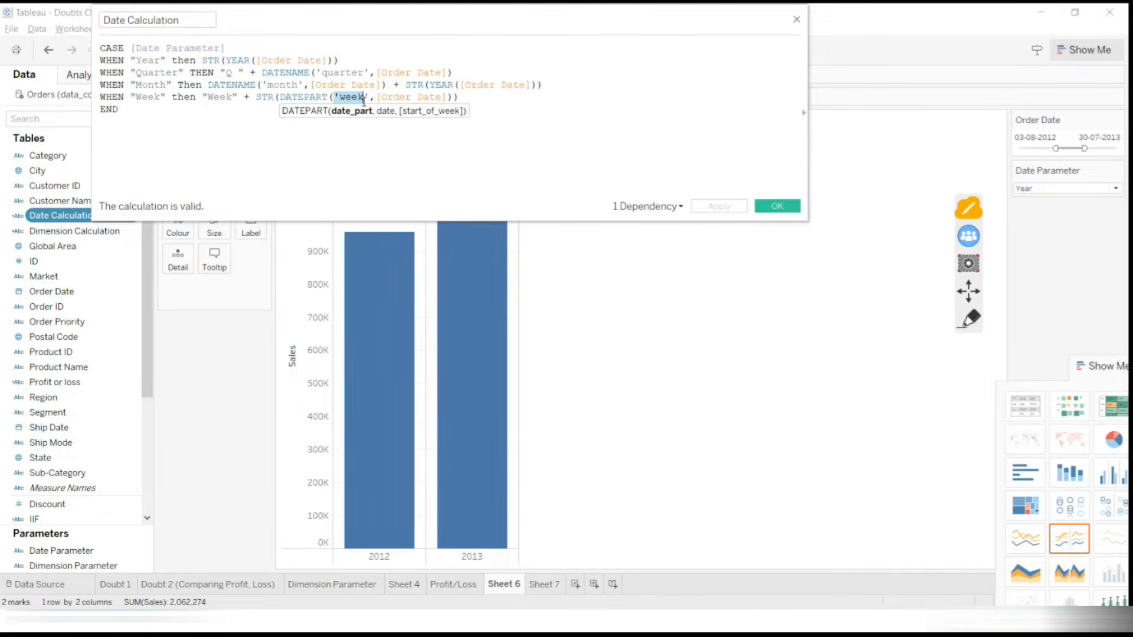
{"action": "left_click", "coordinate": [772, 207]}
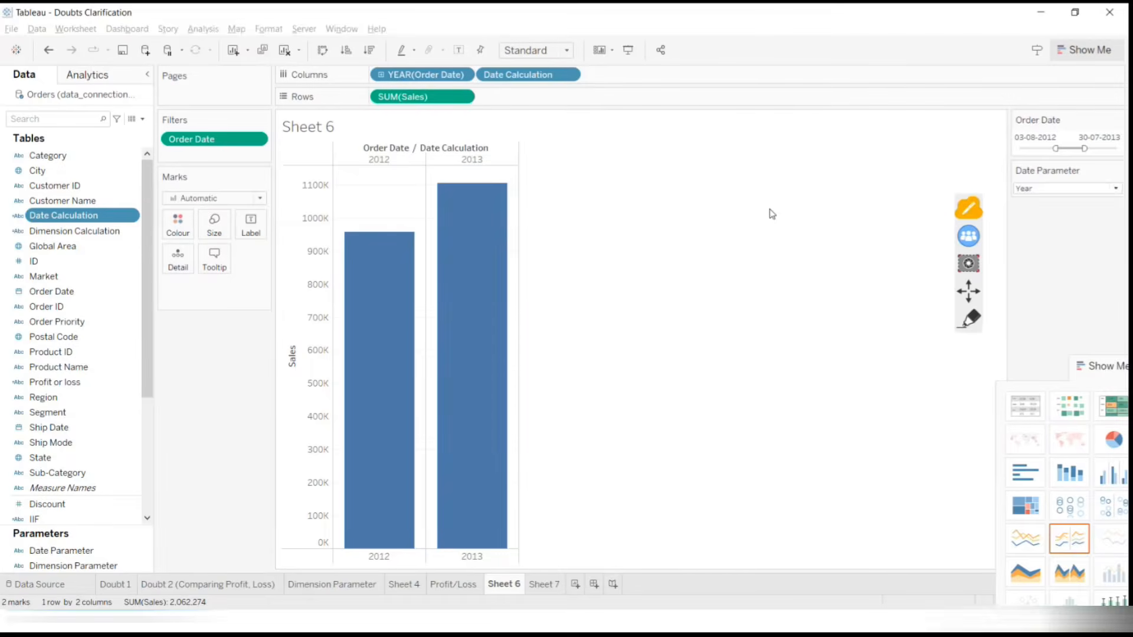
Set the Date Parameter to Week and remove the "Week" + prefix from the Week branch of Date Calculation
{"action": "left_click", "coordinate": [1102, 189]}
{"action": "left_click", "coordinate": [1084, 238]}
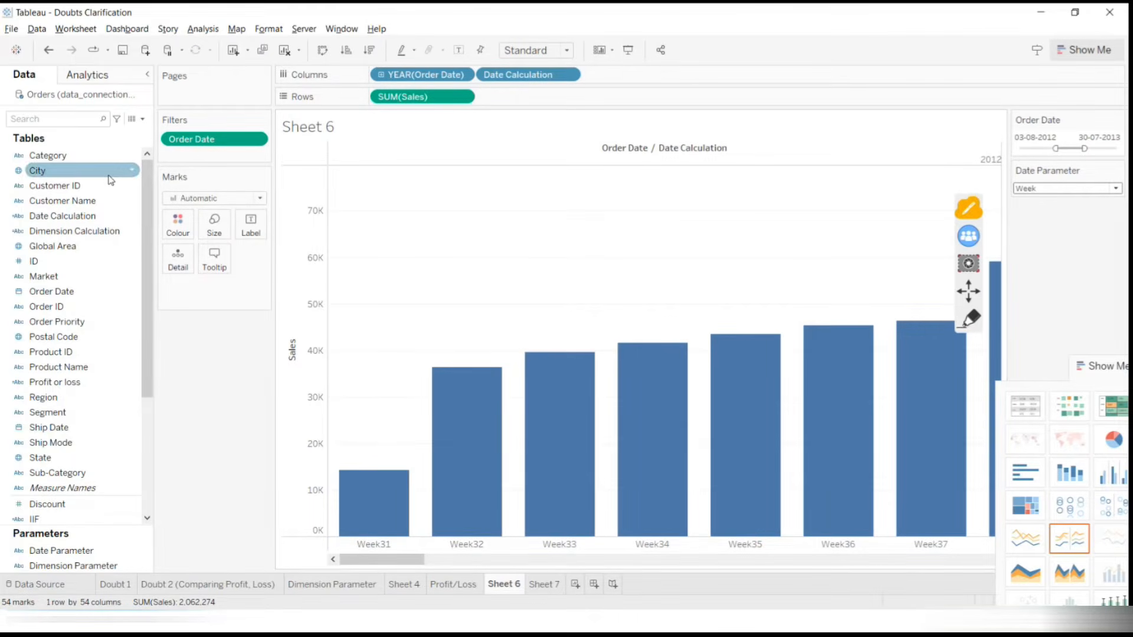
{"action": "left_click", "coordinate": [89, 216]}
{"action": "right_click", "coordinate": [89, 216]}
{"action": "left_click", "coordinate": [118, 289]}
{"action": "left_click", "coordinate": [204, 97]}
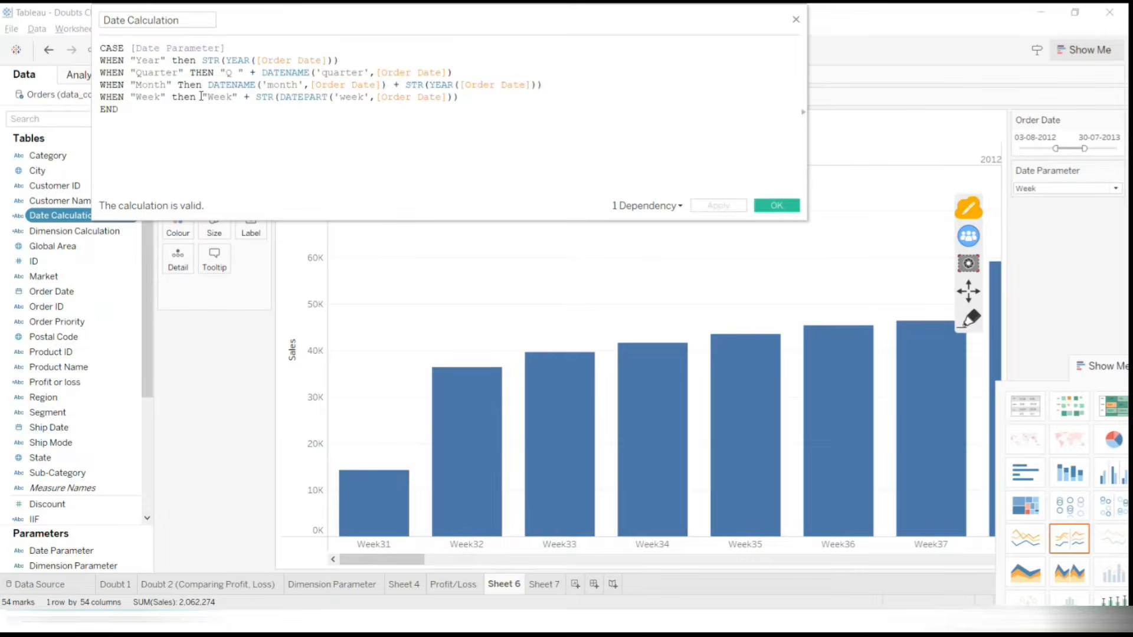
{"action": "left_click_drag", "start_coordinate": [211, 96], "coordinate": [256, 99]}
{"action": "key", "text": "BackSpace"}
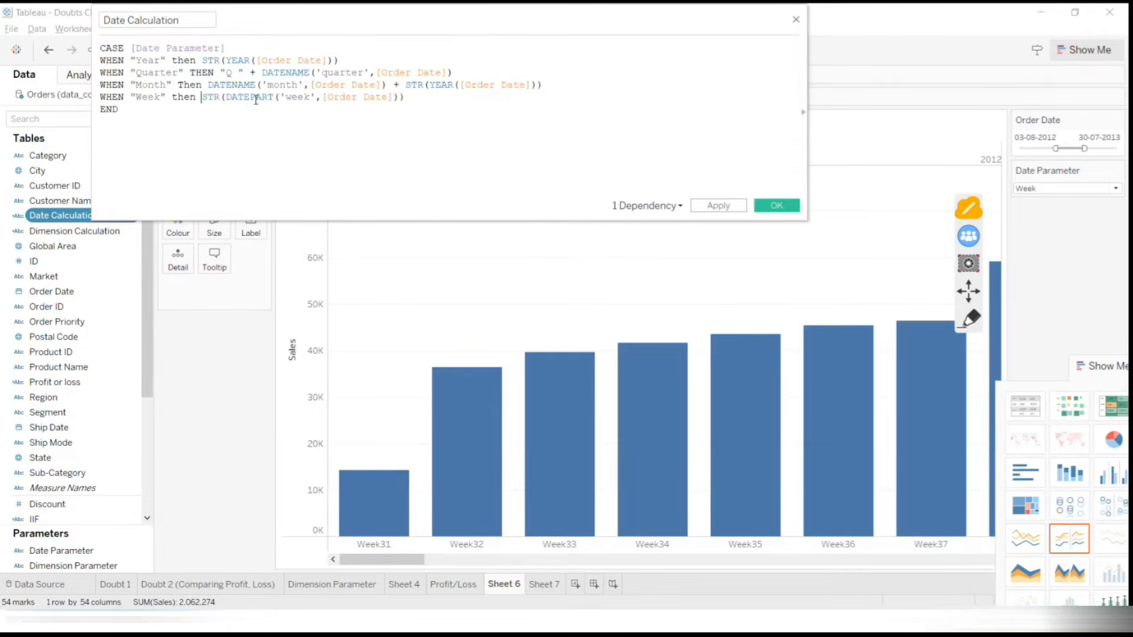
{"action": "left_click", "coordinate": [729, 210]}
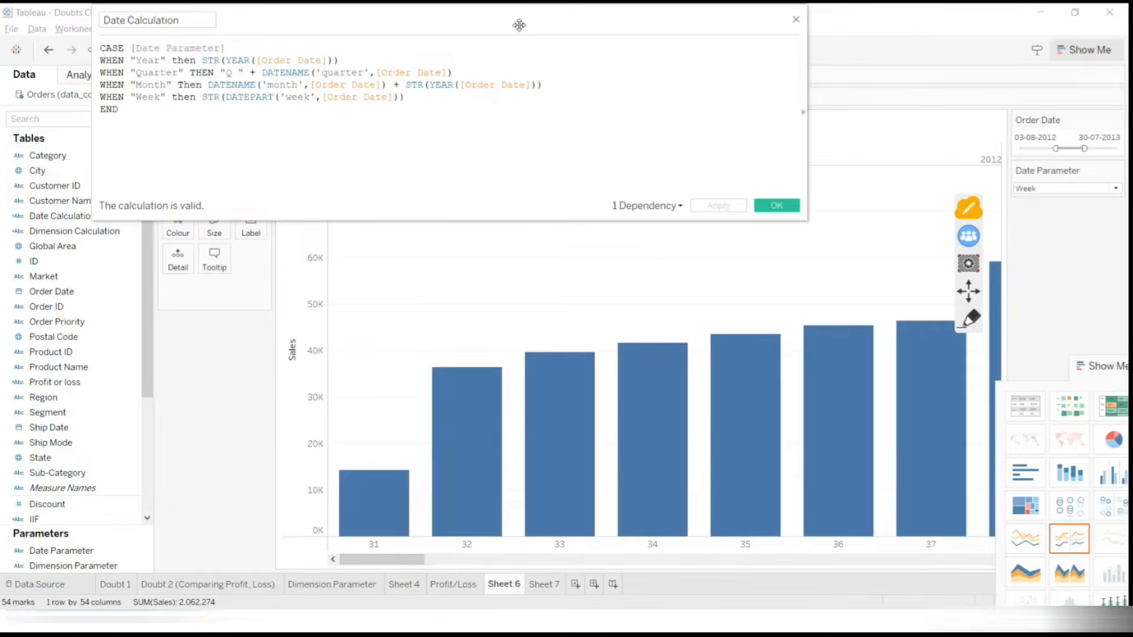
{"action": "left_click_drag", "start_coordinate": [519, 23], "coordinate": [547, 457]}
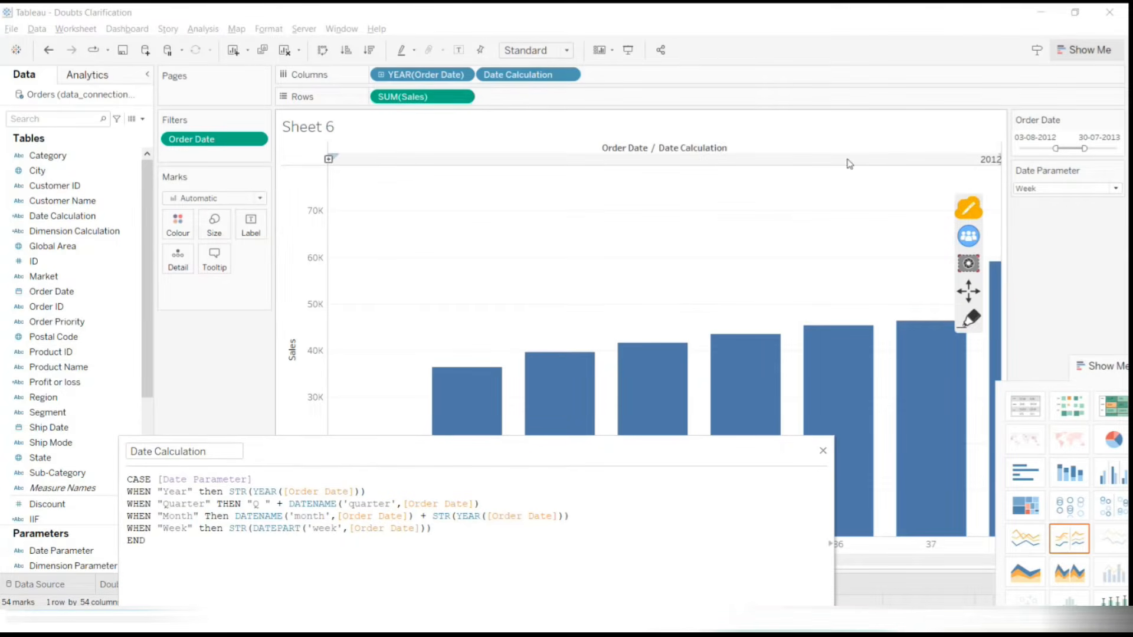
Append + " Week" after STR(DATEPART('week',[Order Date])) in the Week branch of Date Calculation and apply it
{"action": "left_click_drag", "start_coordinate": [631, 448], "coordinate": [622, 132]}
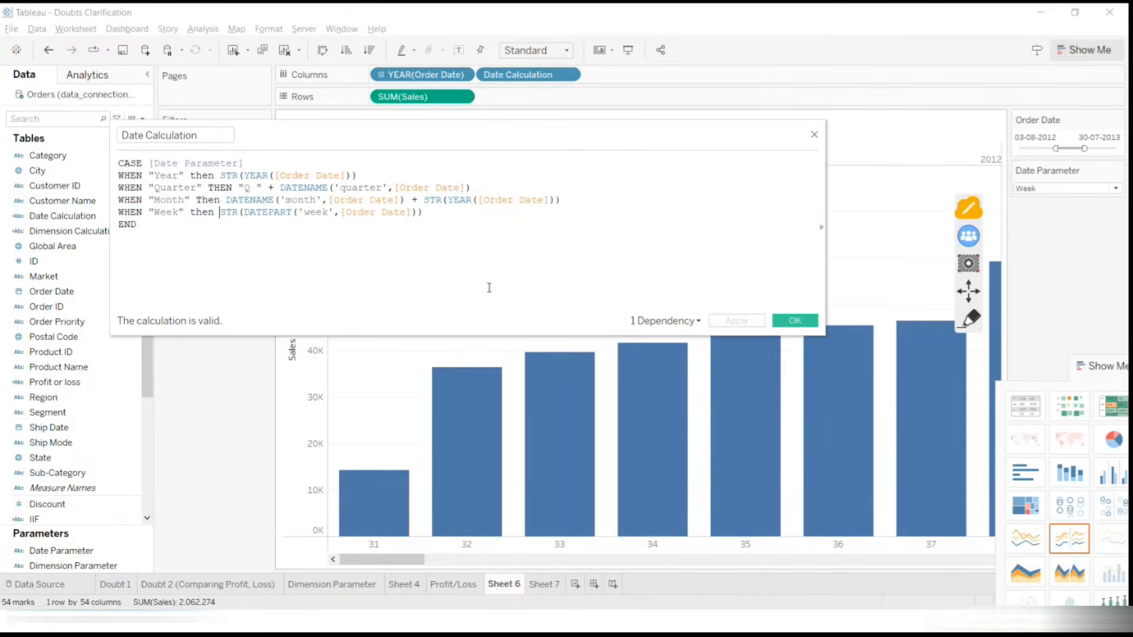
{"action": "left_click", "coordinate": [435, 214]}
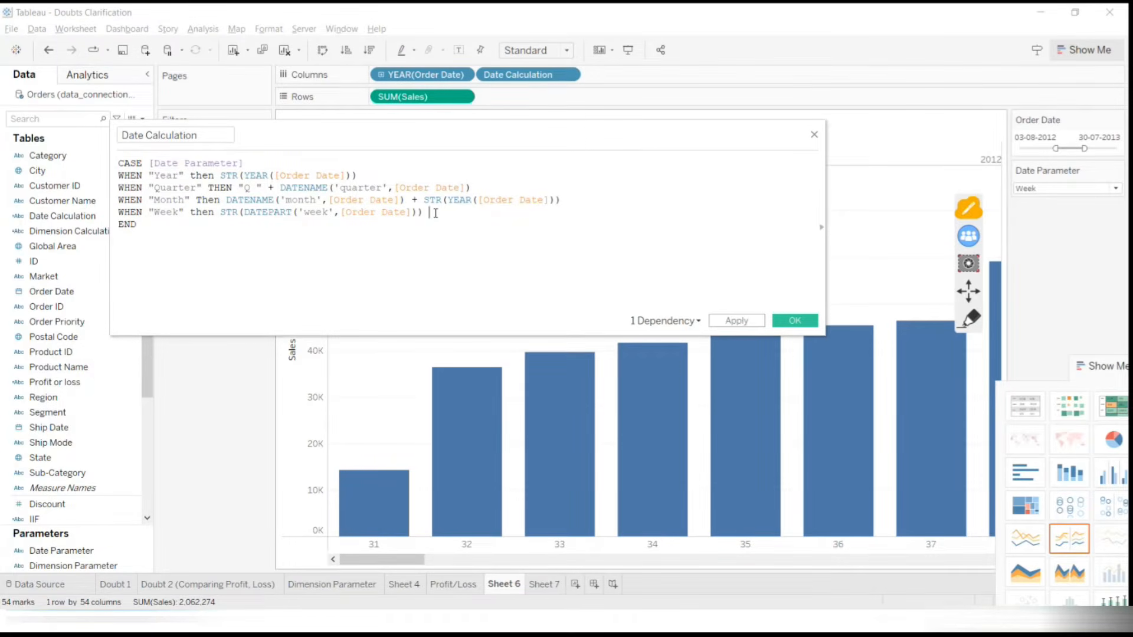
{"action": "type", "text": "+ \"Week:"}
{"action": "key", "text": "BackSpace"}
{"action": "type", "text": "\""}
{"action": "left_click", "coordinate": [447, 213]}
{"action": "left_click", "coordinate": [736, 322]}
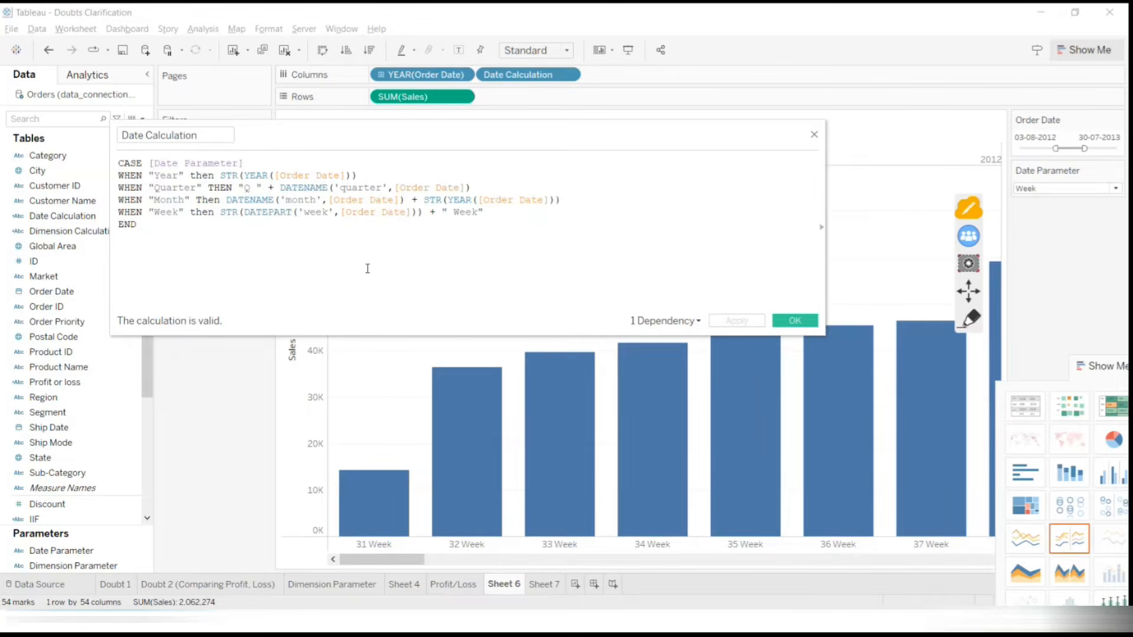
Append + and a first name in quotes after " Week" in the Week branch of Date Calculation and apply it
{"action": "left_click", "coordinate": [570, 219]}
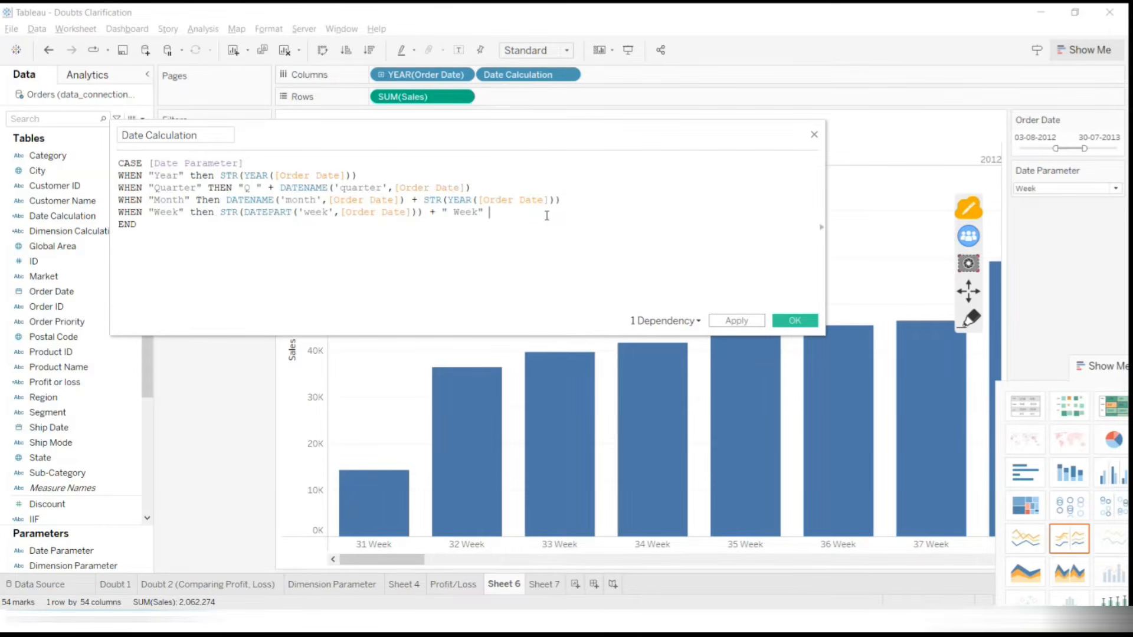
{"action": "type", "text": "+"}
{"action": "key", "text": "BackSpace"}
{"action": "key", "text": "BackSpace"}
{"action": "type", "text": "+ \"Gomathi\""}
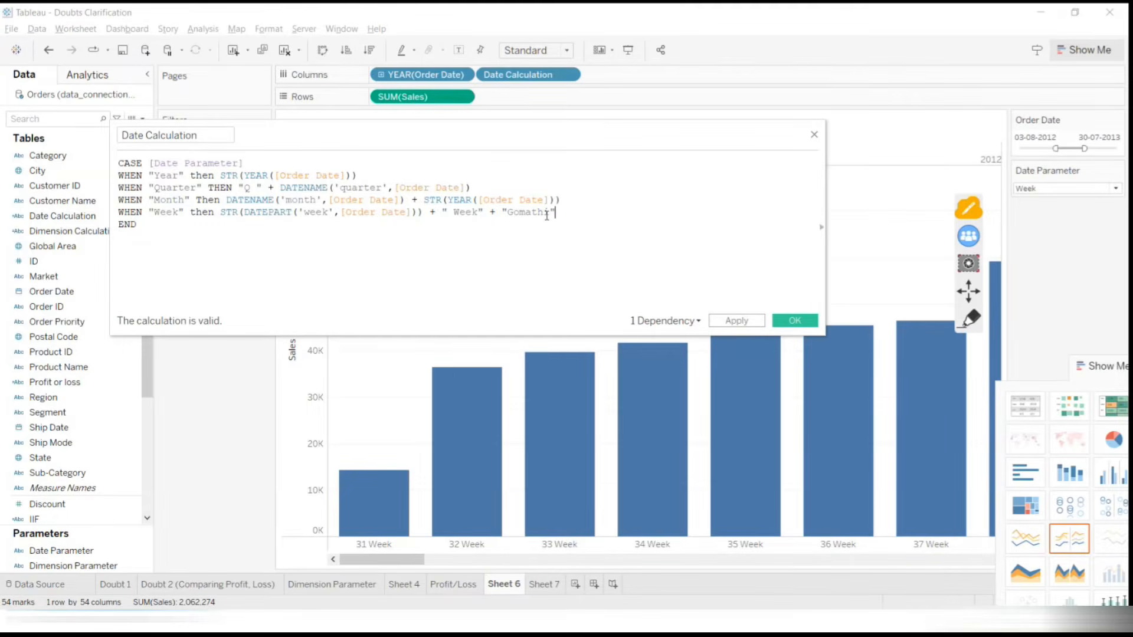
{"action": "left_click", "coordinate": [731, 323]}
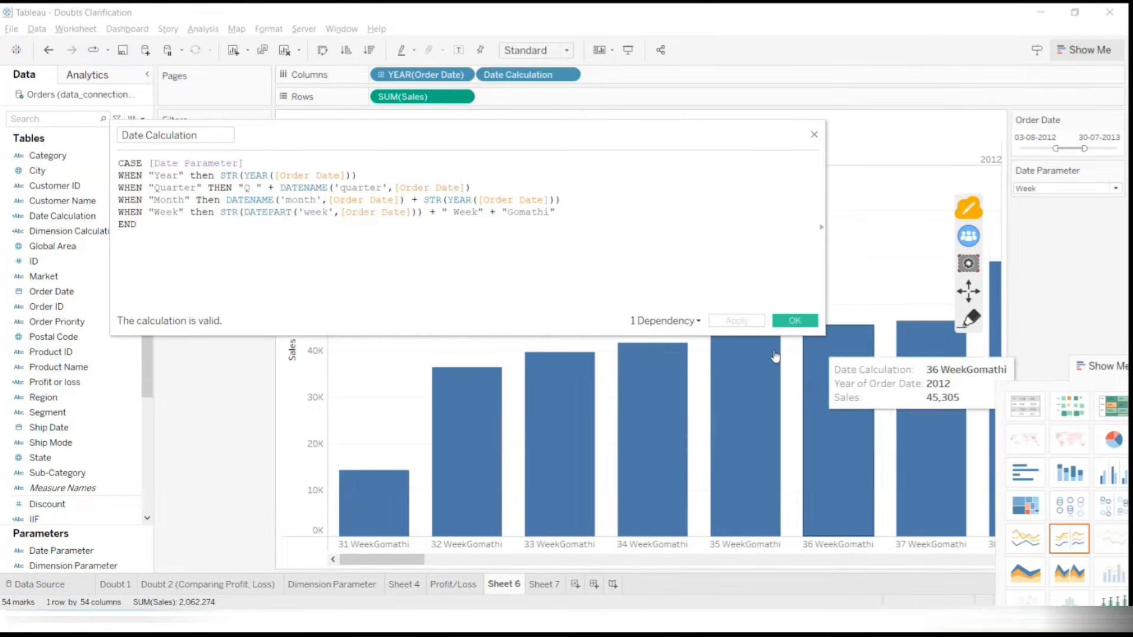
Annotate the formula editor with a handwritten 2 + 3 to illustrate numeric addition
{"action": "left_click", "coordinate": [969, 319]}
{"action": "mouse_move", "coordinate": [566, 244]}
{"action": "left_mouse_down"}
{"action": "mouse_move", "coordinate": [647, 240]}
{"action": "mouse_move", "coordinate": [620, 271]}
{"action": "left_mouse_up"}
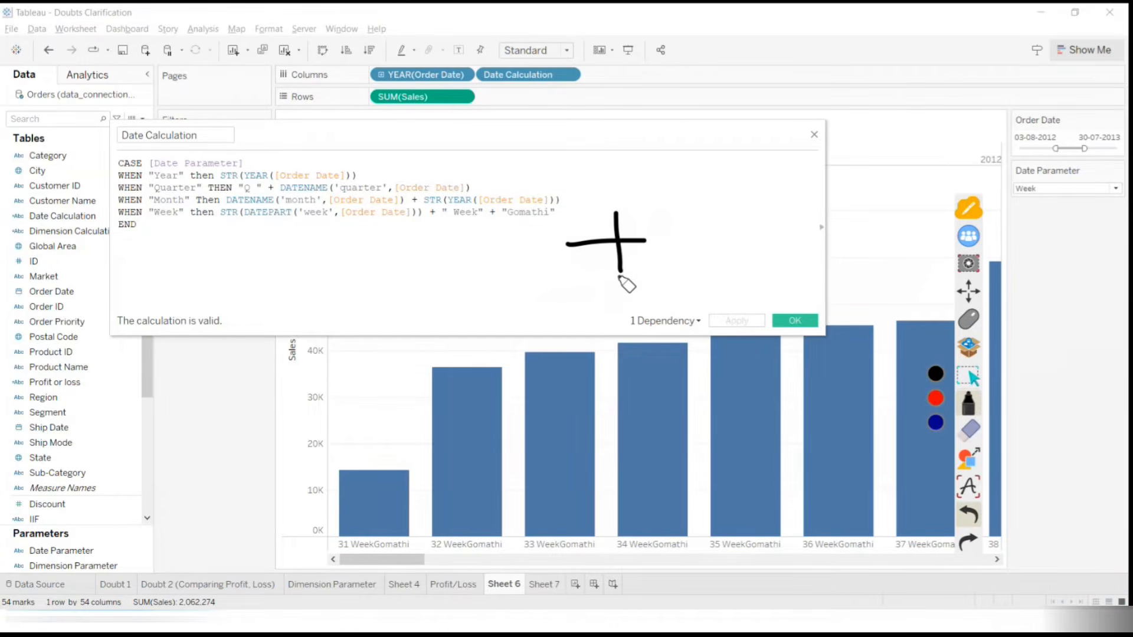
{"action": "left_click_drag", "start_coordinate": [501, 234], "coordinate": [592, 265]}
{"action": "mouse_move", "coordinate": [672, 217]}
{"action": "left_mouse_down"}
{"action": "mouse_move", "coordinate": [697, 208]}
{"action": "mouse_move", "coordinate": [726, 265]}
{"action": "mouse_move", "coordinate": [689, 275]}
{"action": "left_mouse_up"}
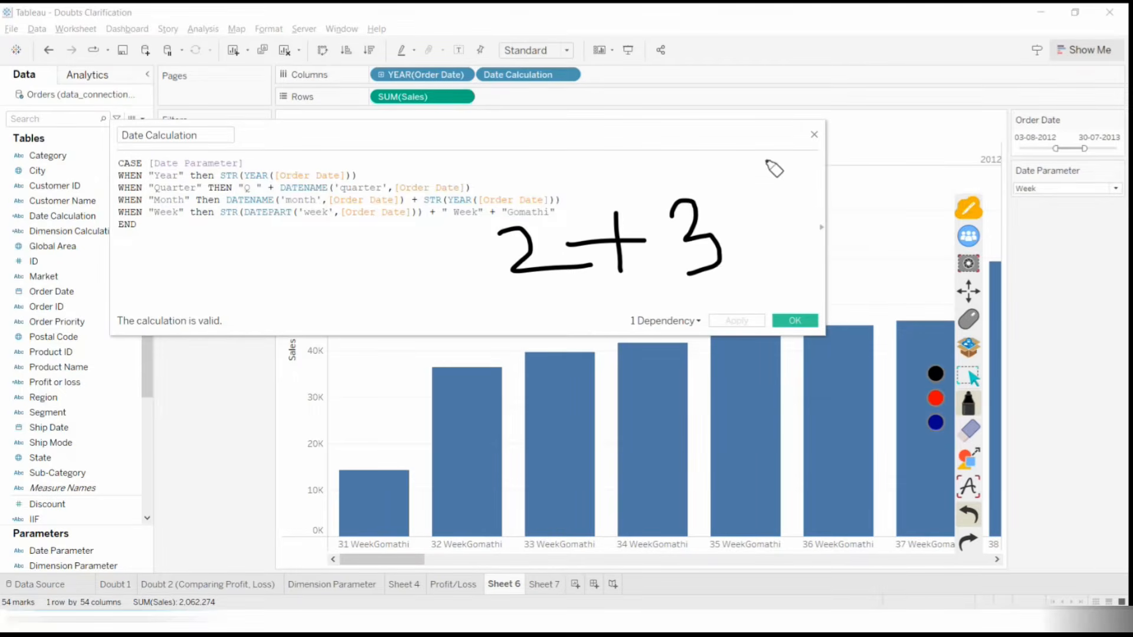
Draw "C" + "O" with quotation marks above the formula to illustrate joining text, and clear all the annotations
{"action": "mouse_move", "coordinate": [714, 120]}
{"action": "left_mouse_down"}
{"action": "mouse_move", "coordinate": [794, 109]}
{"action": "mouse_move", "coordinate": [760, 172]}
{"action": "left_mouse_up"}
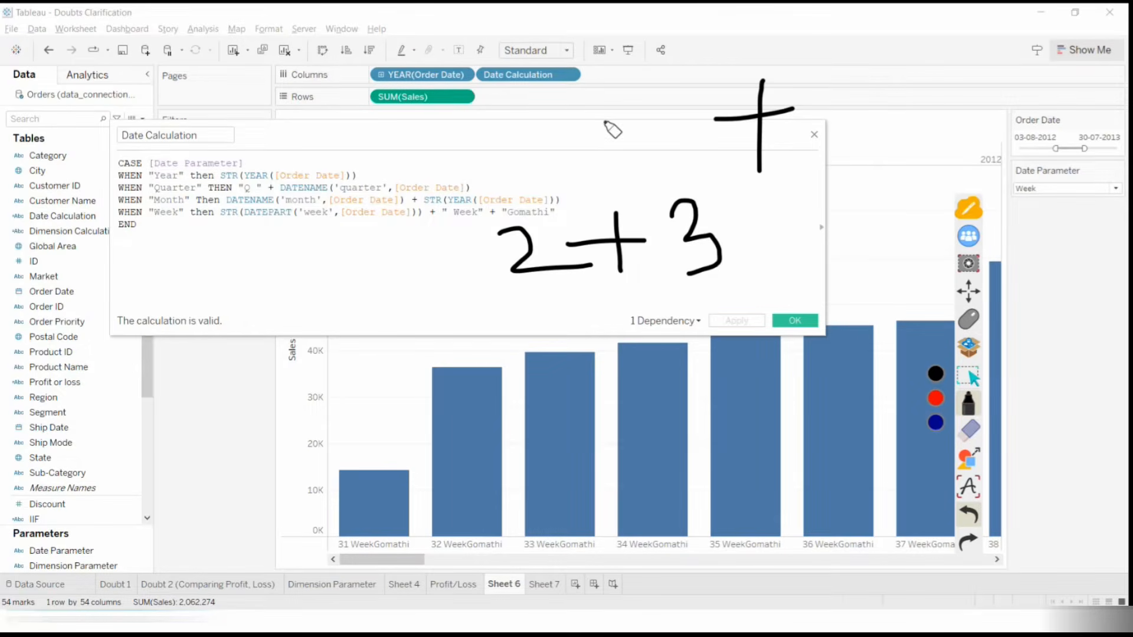
{"action": "left_click_drag", "start_coordinate": [633, 106], "coordinate": [654, 155]}
{"action": "mouse_move", "coordinate": [853, 75]}
{"action": "left_mouse_down"}
{"action": "mouse_move", "coordinate": [826, 121]}
{"action": "mouse_move", "coordinate": [865, 83]}
{"action": "mouse_move", "coordinate": [838, 73]}
{"action": "left_mouse_up"}
{"action": "left_click_drag", "start_coordinate": [534, 94], "coordinate": [553, 119]}
{"action": "left_click_drag", "start_coordinate": [546, 95], "coordinate": [578, 118]}
{"action": "left_click_drag", "start_coordinate": [662, 62], "coordinate": [663, 79]}
{"action": "left_click_drag", "start_coordinate": [675, 46], "coordinate": [682, 77]}
{"action": "left_click_drag", "start_coordinate": [774, 35], "coordinate": [787, 54]}
{"action": "left_click_drag", "start_coordinate": [783, 25], "coordinate": [831, 70]}
{"action": "left_click_drag", "start_coordinate": [887, 7], "coordinate": [892, 44]}
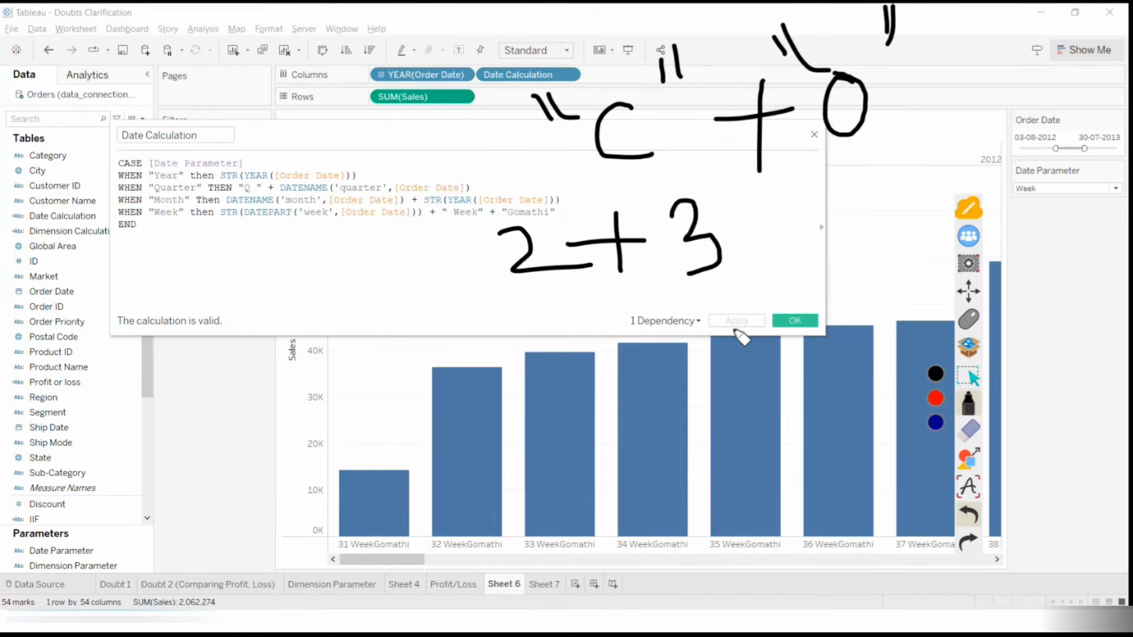
{"action": "left_click", "coordinate": [963, 432]}
{"action": "left_click", "coordinate": [937, 450]}
{"action": "left_click", "coordinate": [968, 376]}
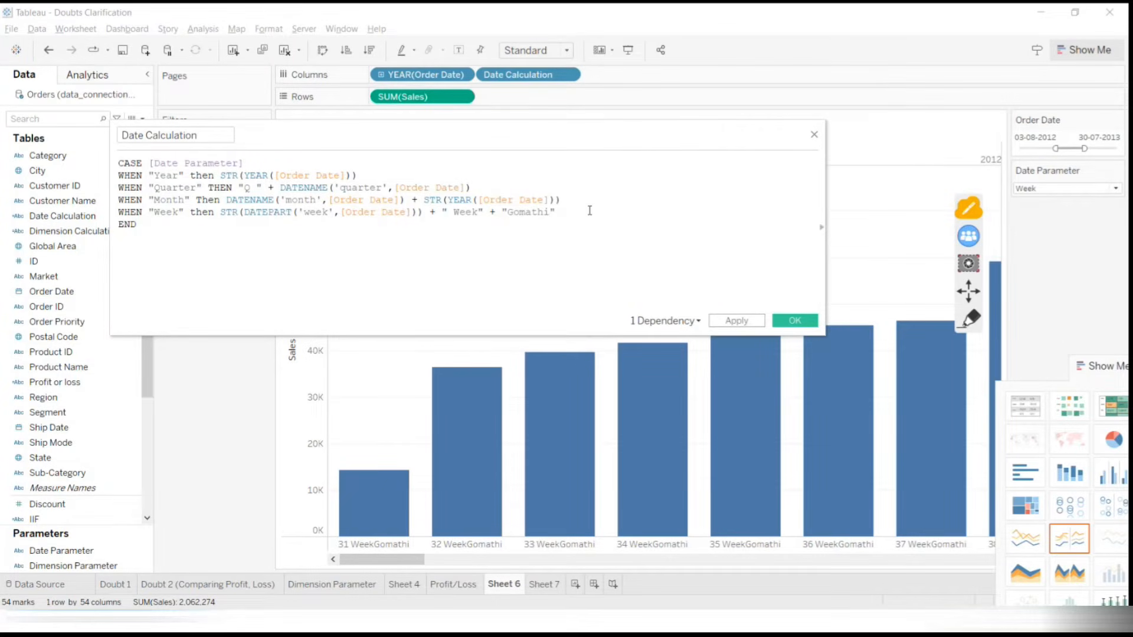
Append + "1" + "2" to the end of the Week branch of Date Calculation and apply it
{"action": "type", "text": "+ \"1"}
{"action": "type", "text": "\""}
{"action": "type", "text": " + "}
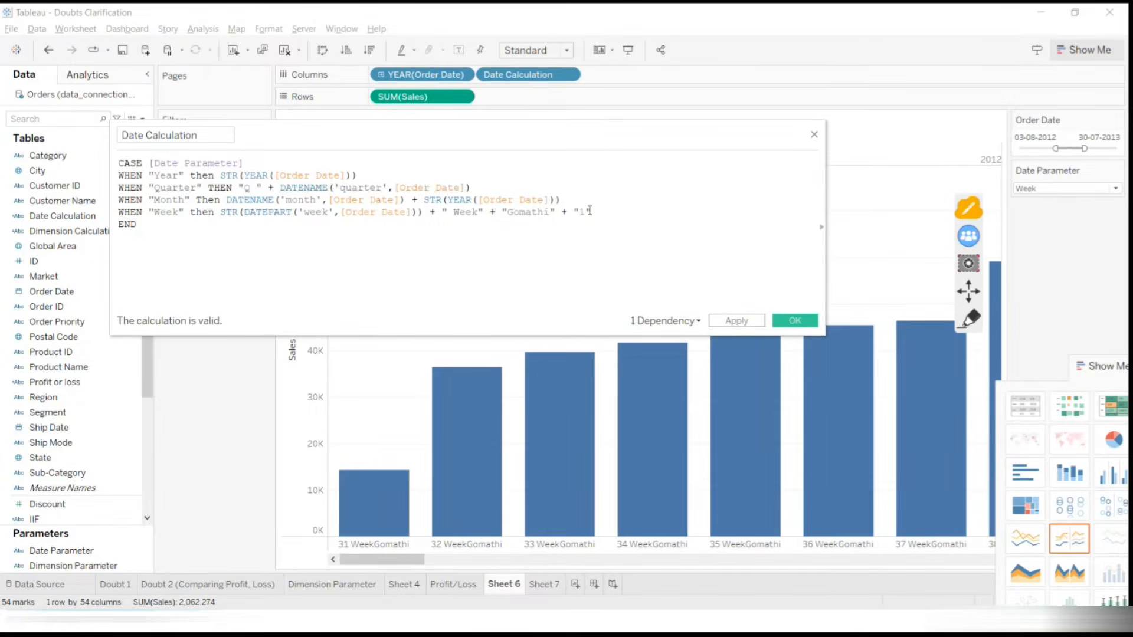
{"action": "type", "text": "\"2\""}
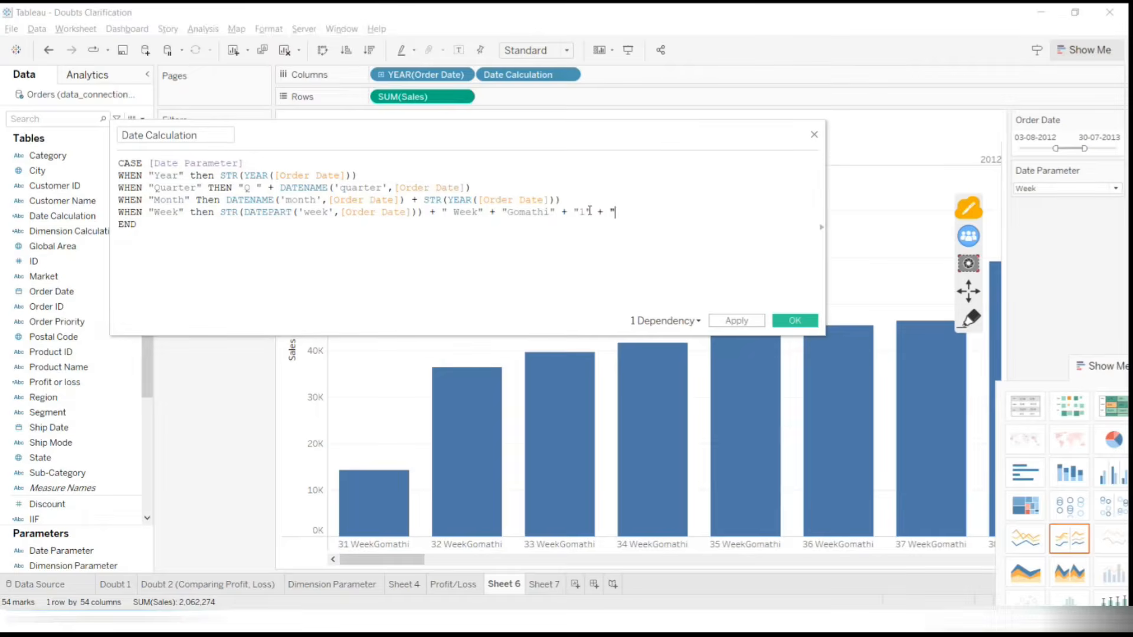
{"action": "left_click", "coordinate": [747, 323]}
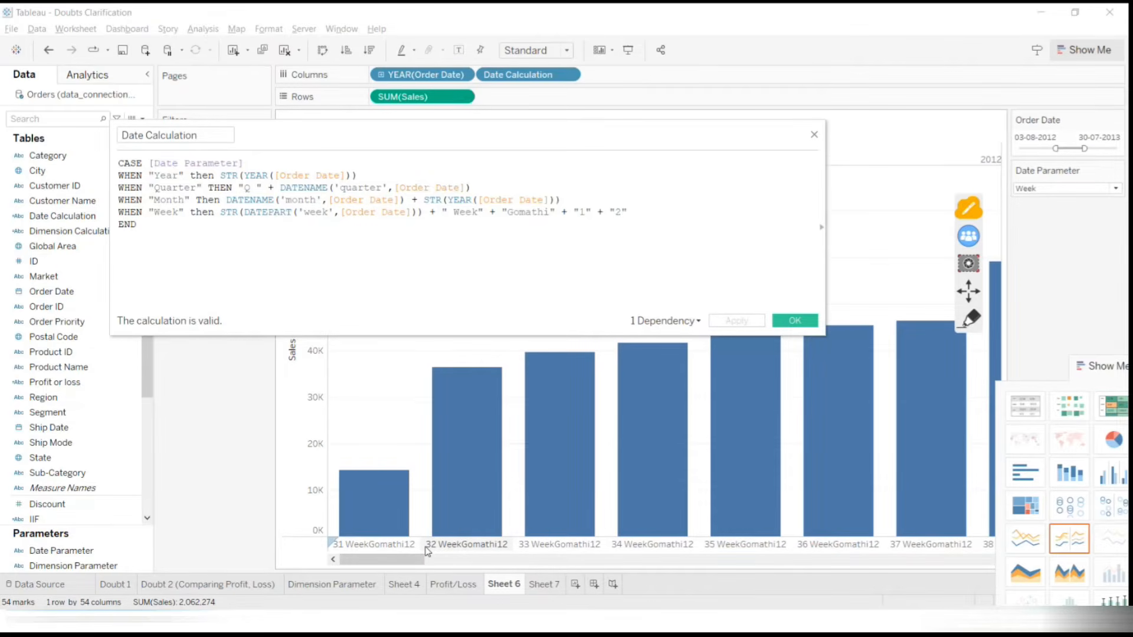
{"action": "left_click_drag", "start_coordinate": [562, 212], "coordinate": [619, 212]}
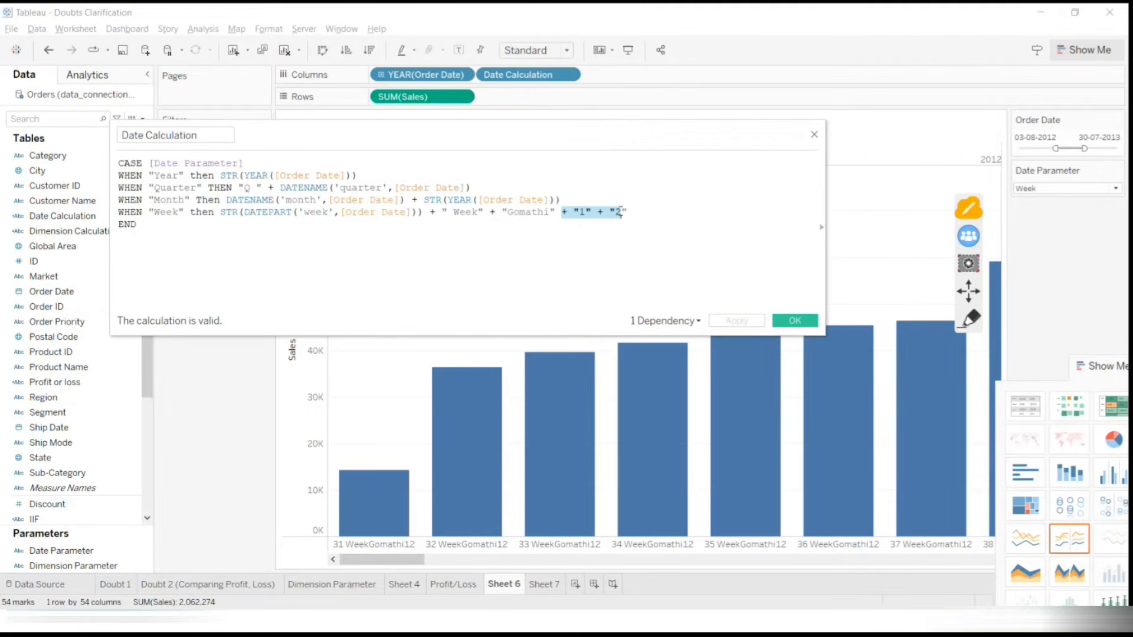
{"action": "left_click_drag", "start_coordinate": [154, 212], "coordinate": [184, 213]}
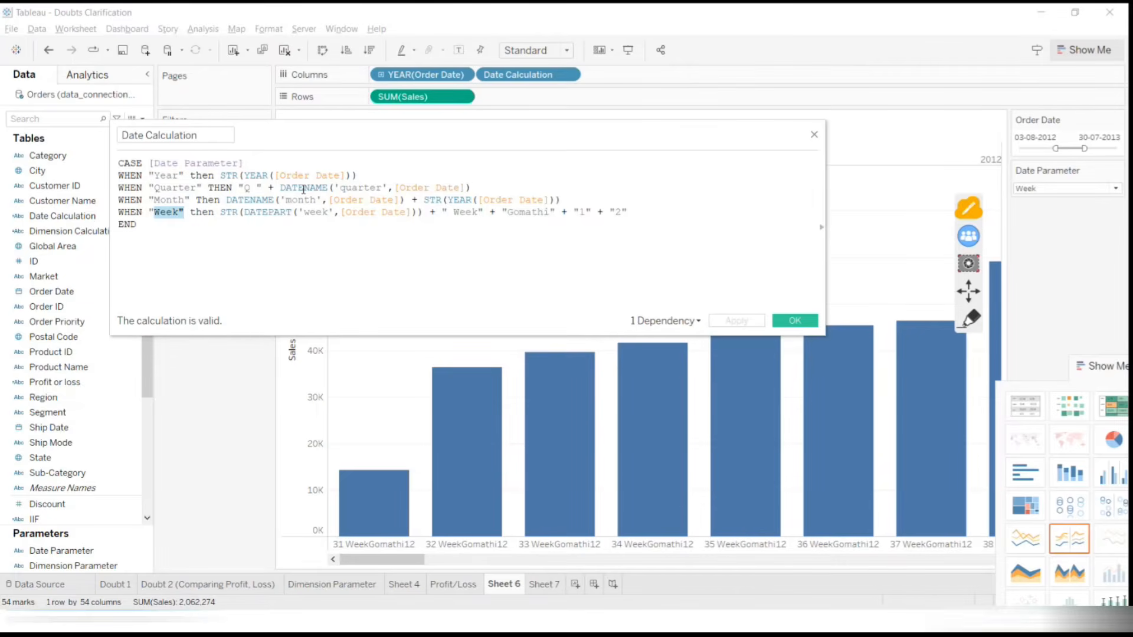
Append + STR(1+2) after "2" in the Week branch of Date Calculation, apply it and check the axis labels
{"action": "left_click", "coordinate": [674, 216]}
{"action": "type", "text": "+ STR"}
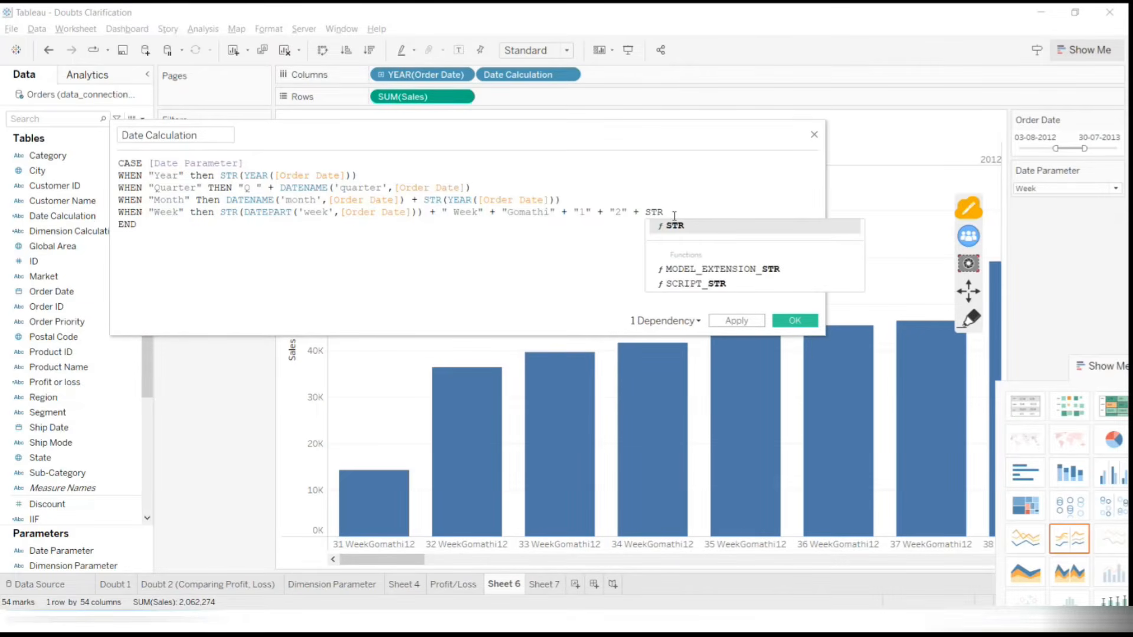
{"action": "type", "text": "(1+2"}
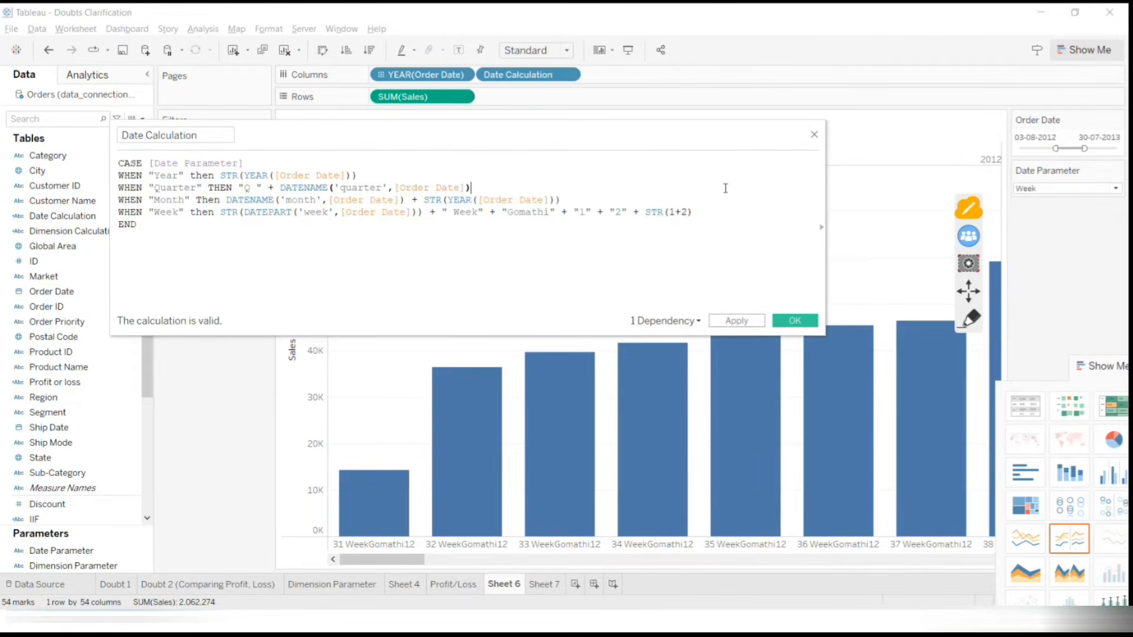
{"action": "left_click", "coordinate": [732, 322]}
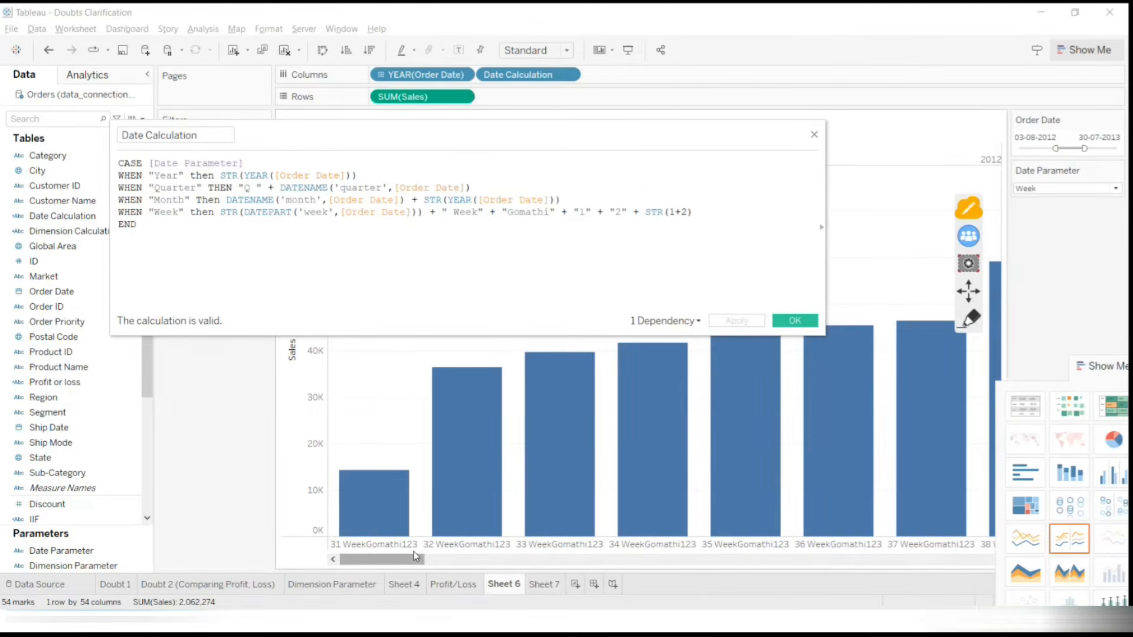
{"action": "left_click_drag", "start_coordinate": [668, 213], "coordinate": [683, 214]}
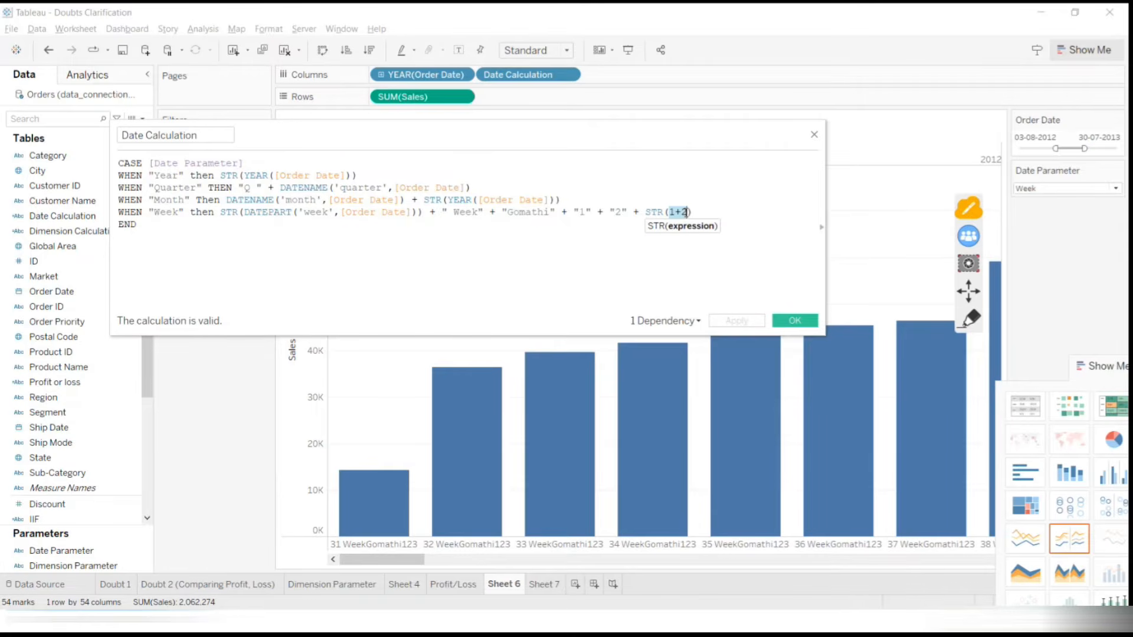
{"action": "left_click", "coordinate": [679, 214]}
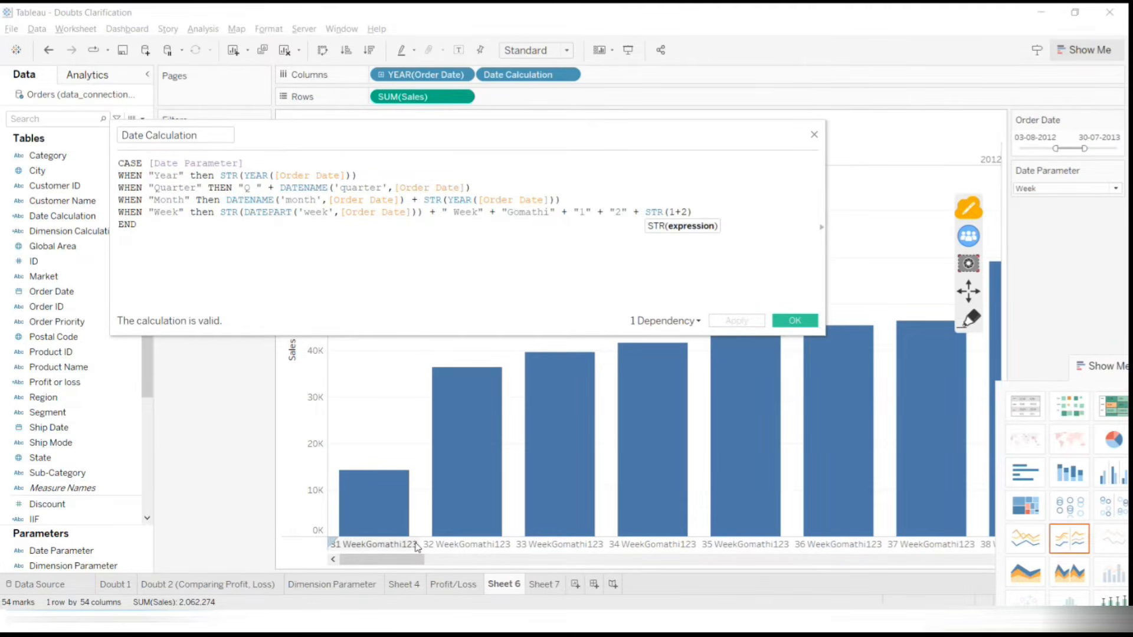
Mark the endings of the week axis labels and underline "1" and "2" in the formula, and clear the annotations
{"action": "left_click", "coordinate": [967, 320]}
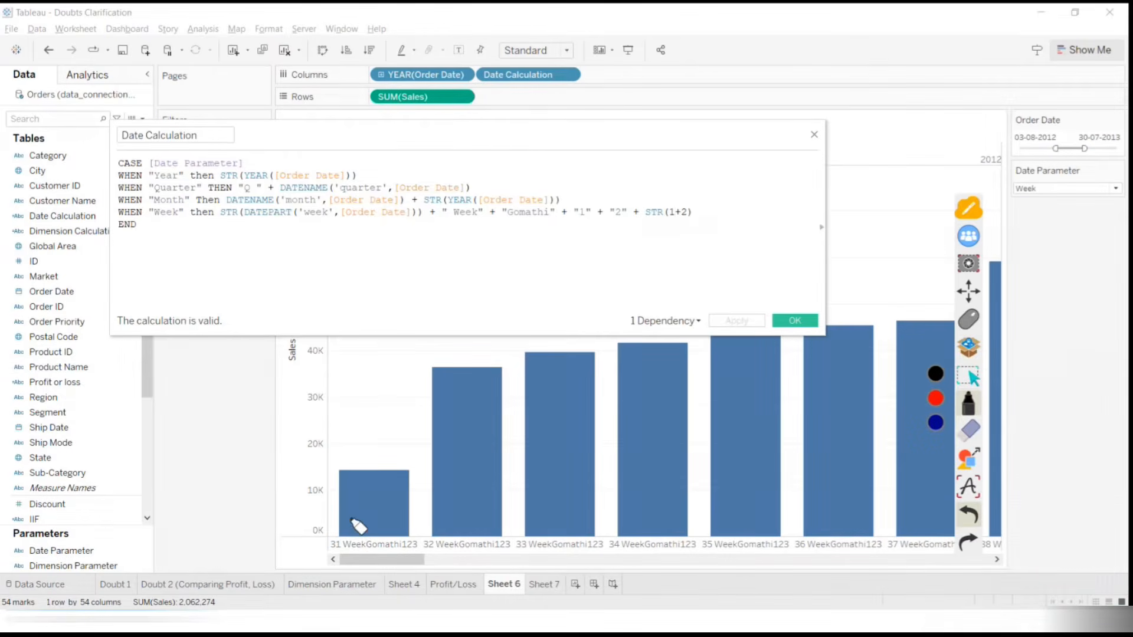
{"action": "mouse_move", "coordinate": [512, 527]}
{"action": "left_mouse_down"}
{"action": "mouse_move", "coordinate": [494, 549]}
{"action": "mouse_move", "coordinate": [515, 532]}
{"action": "mouse_move", "coordinate": [506, 525]}
{"action": "left_mouse_up"}
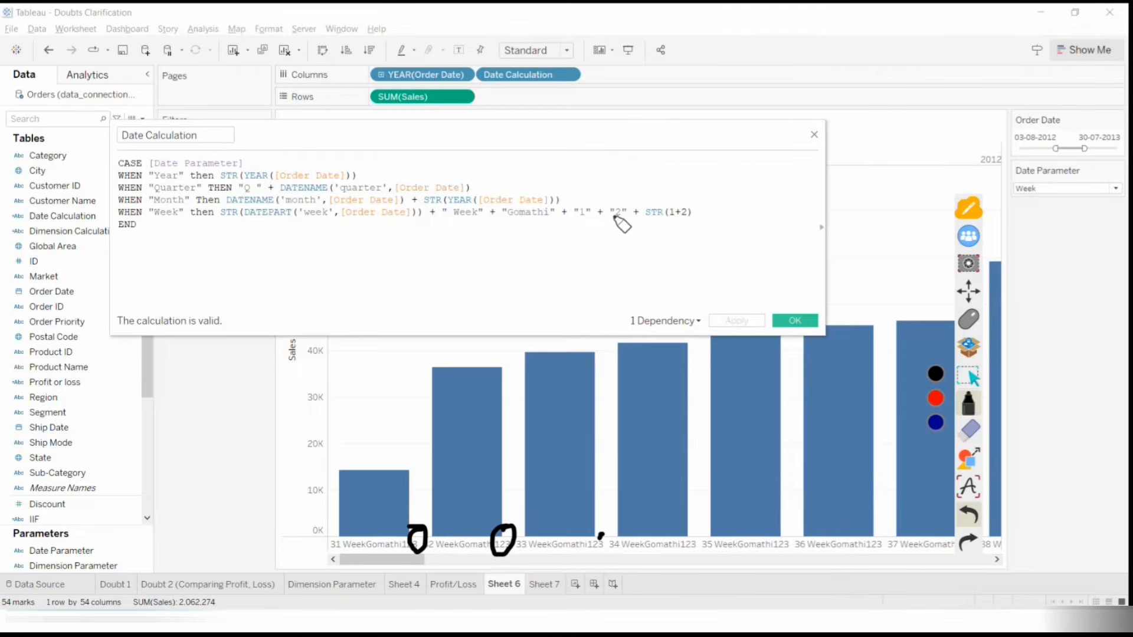
{"action": "left_click_drag", "start_coordinate": [569, 219], "coordinate": [639, 216]}
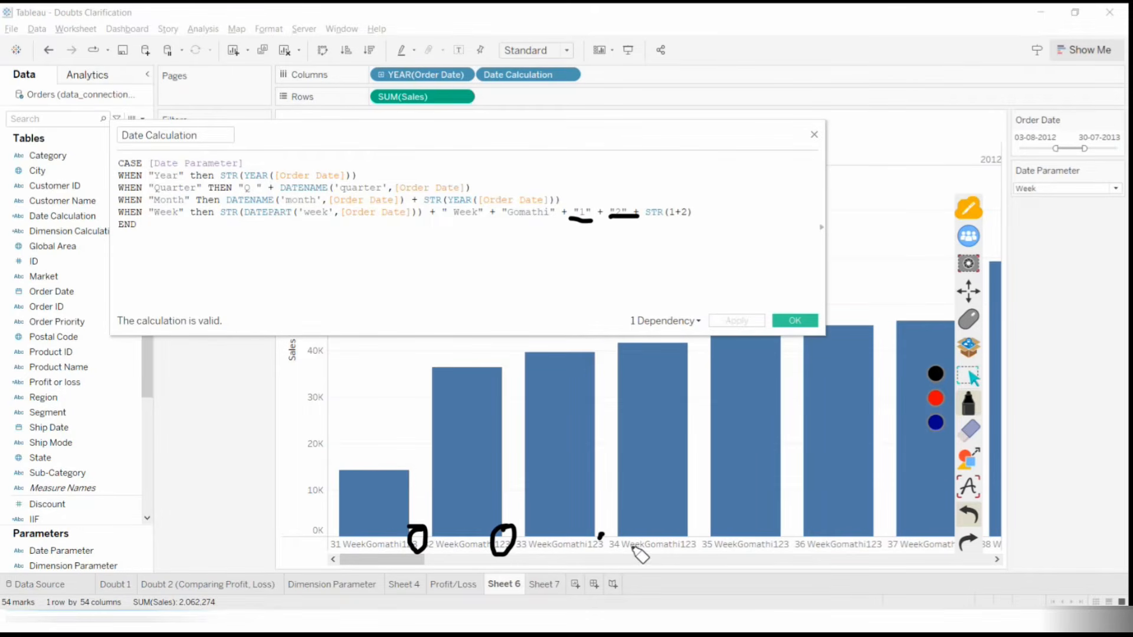
{"action": "left_click_drag", "start_coordinate": [675, 550], "coordinate": [681, 549]}
{"action": "left_click", "coordinate": [687, 548]}
{"action": "left_click", "coordinate": [971, 317]}
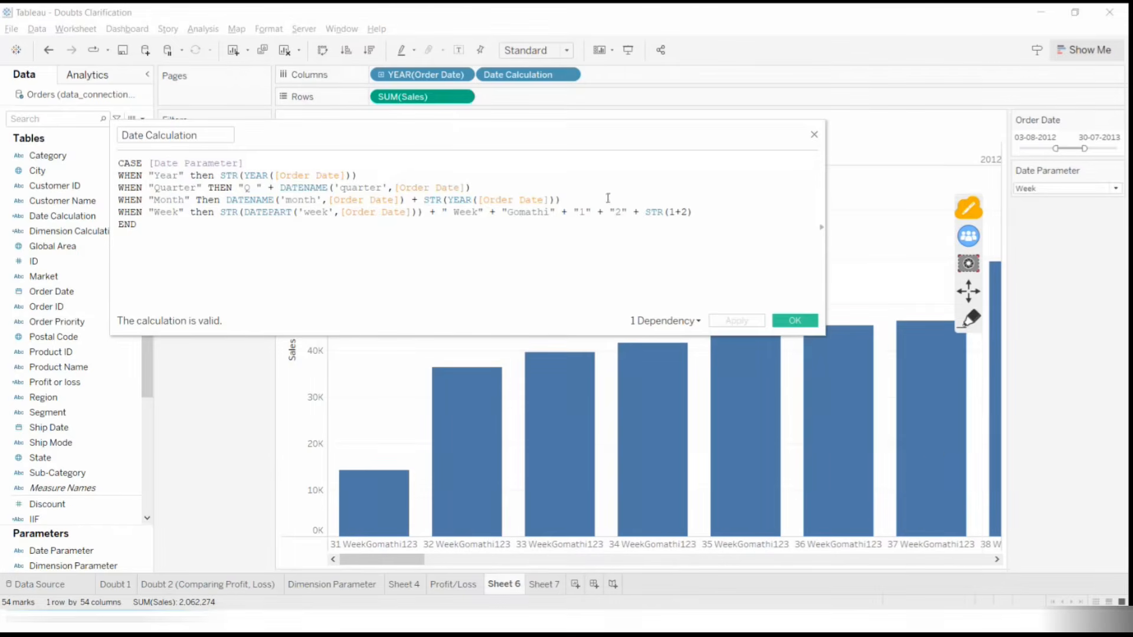
Replace 1+2 with 5+3 inside the last STR function of the Week branch and apply it
{"action": "left_click_drag", "start_coordinate": [689, 212], "coordinate": [673, 215]}
{"action": "type", "text": "5+3"}
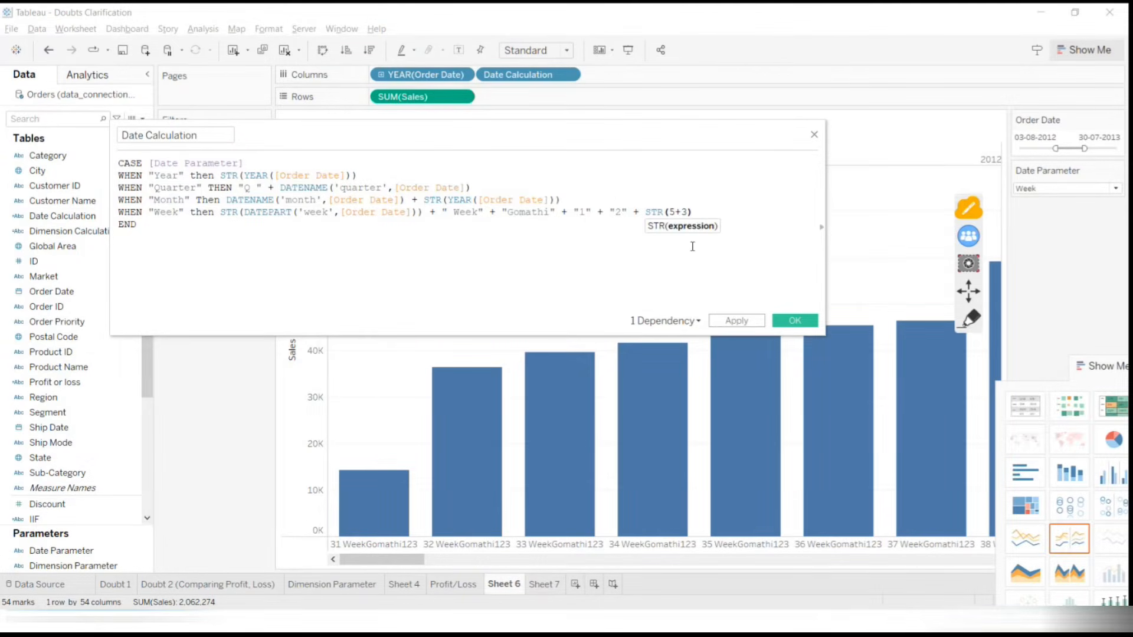
{"action": "left_click", "coordinate": [727, 325]}
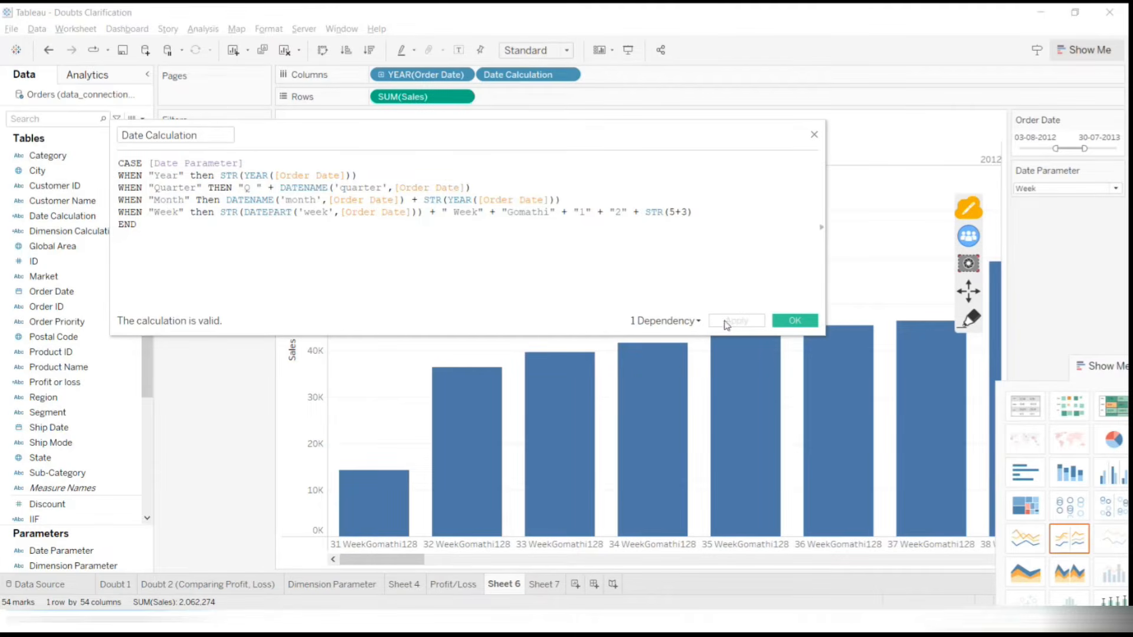
{"action": "left_click_drag", "start_coordinate": [670, 212], "coordinate": [692, 215]}
{"action": "left_click", "coordinate": [676, 214]}
Remove the STR function and its parentheses from around 5+3 in the Week branch
{"action": "left_click", "coordinate": [664, 212]}
{"action": "double_click", "coordinate": [664, 212]}
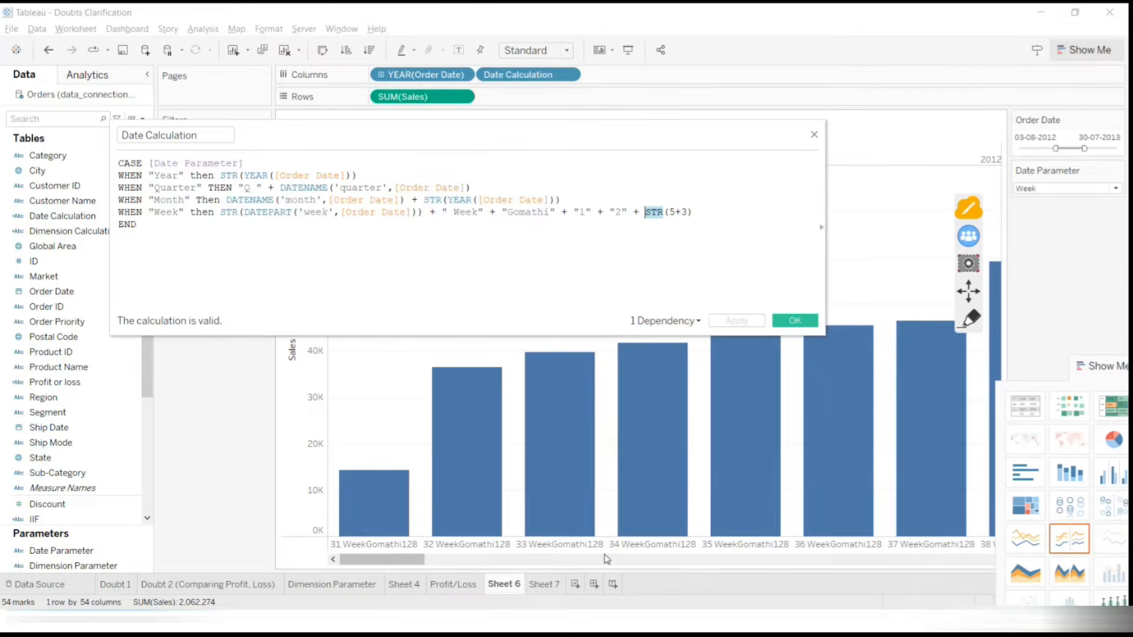
{"action": "left_click", "coordinate": [664, 212]}
{"action": "key", "text": "Delete"}
{"action": "key", "text": "BackSpace"}
{"action": "key", "text": "BackSpace"}
{"action": "key", "text": "BackSpace"}
{"action": "left_click", "coordinate": [702, 209]}
{"action": "key", "text": "BackSpace"}
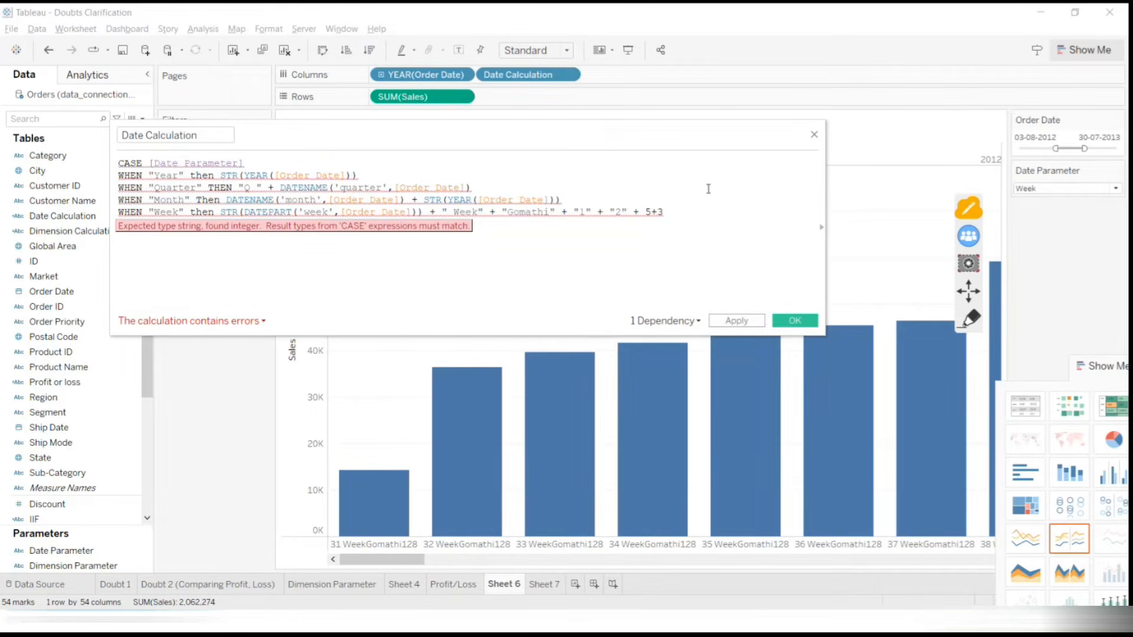
Delete + 5+3 from the end of the Week branch so that it ends with "2"
{"action": "key", "text": "BackSpace"}
{"action": "key", "text": "BackSpace"}
{"action": "key", "text": "BackSpace"}
{"action": "key", "text": "BackSpace"}
{"action": "key", "text": "BackSpace"}
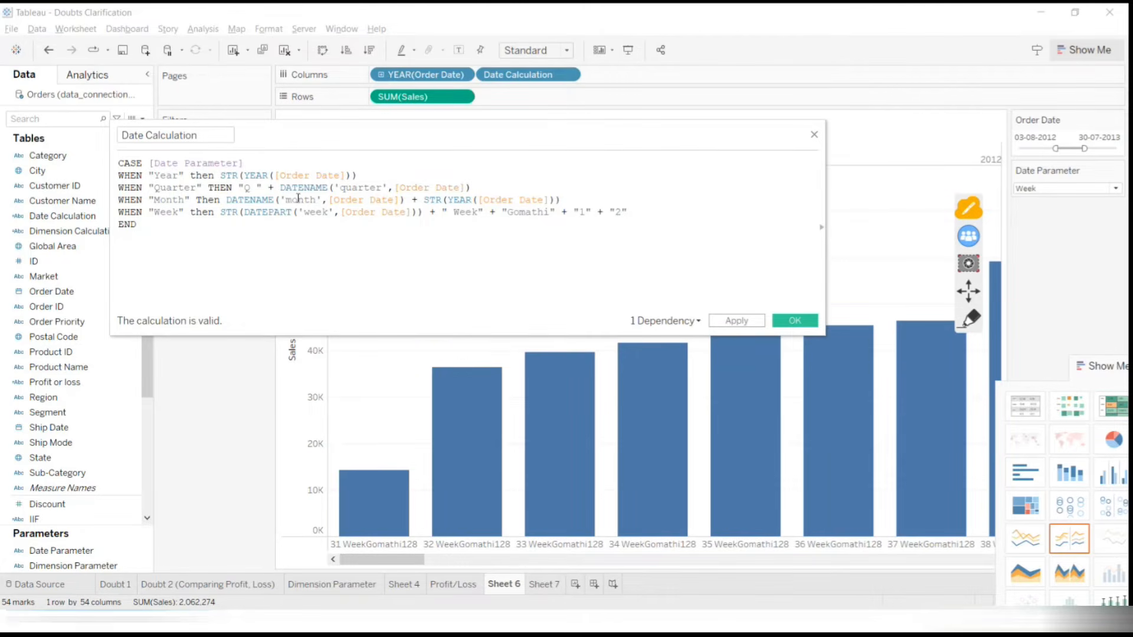
Examine the DATENAME function and its 'quarter' and [Order Date] arguments in the Quarter branch
{"action": "left_click_drag", "start_coordinate": [339, 189], "coordinate": [460, 189]}
{"action": "left_click", "coordinate": [424, 188]}
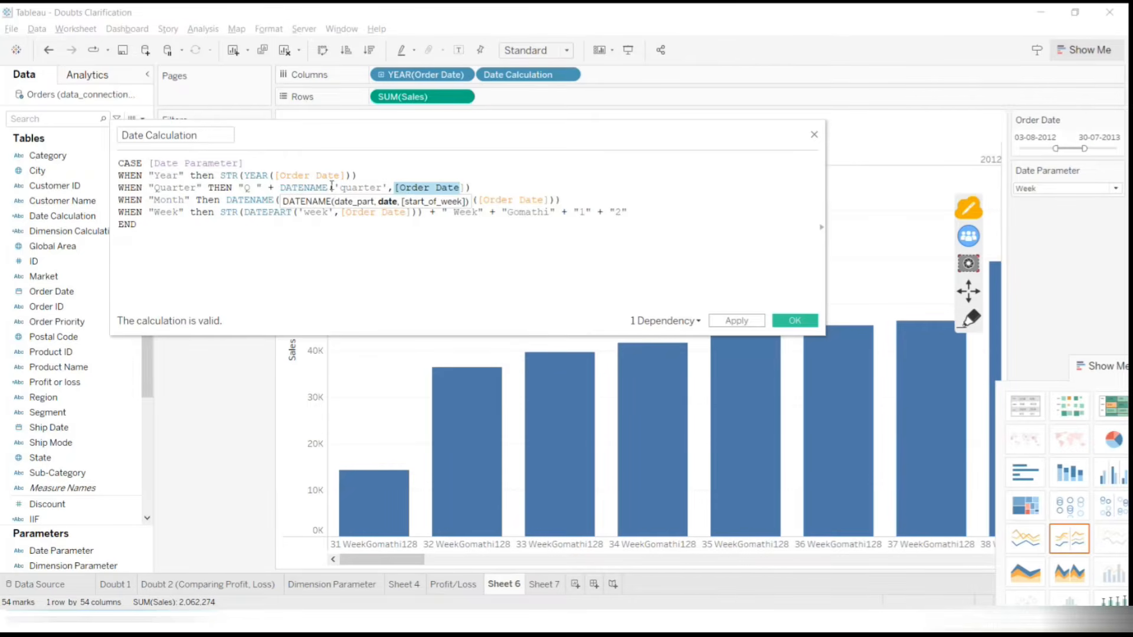
{"action": "left_click_drag", "start_coordinate": [281, 187], "coordinate": [386, 188]}
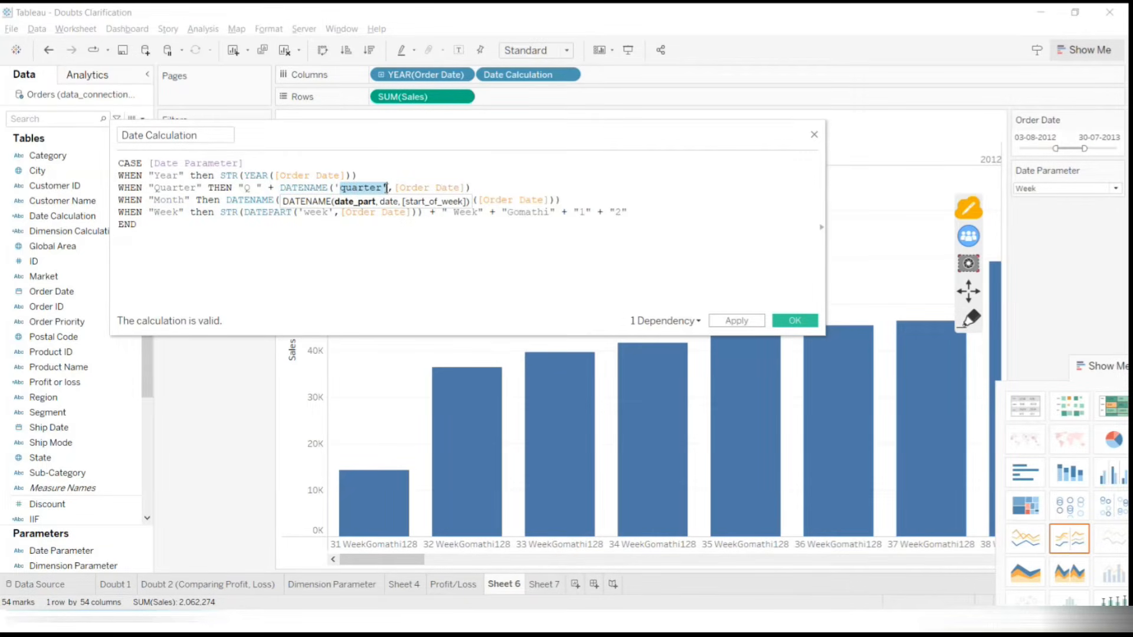
{"action": "left_click_drag", "start_coordinate": [281, 187], "coordinate": [324, 191]}
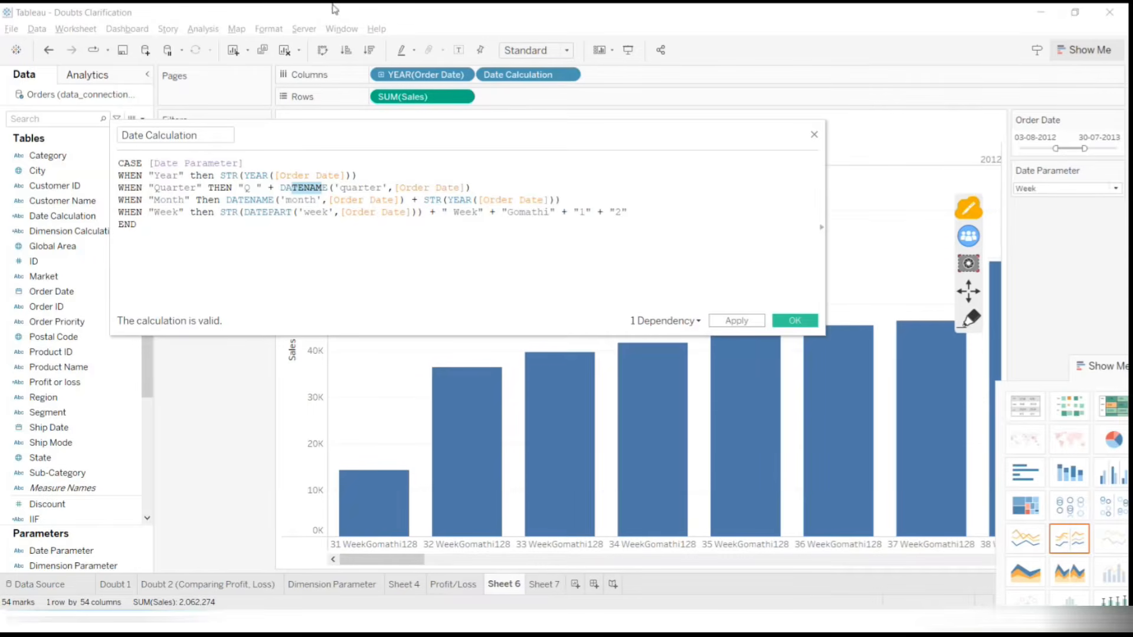
Set the Date Parameter to Year and examine the STR function in the Year branch of Date Calculation
{"action": "left_click", "coordinate": [1054, 189]}
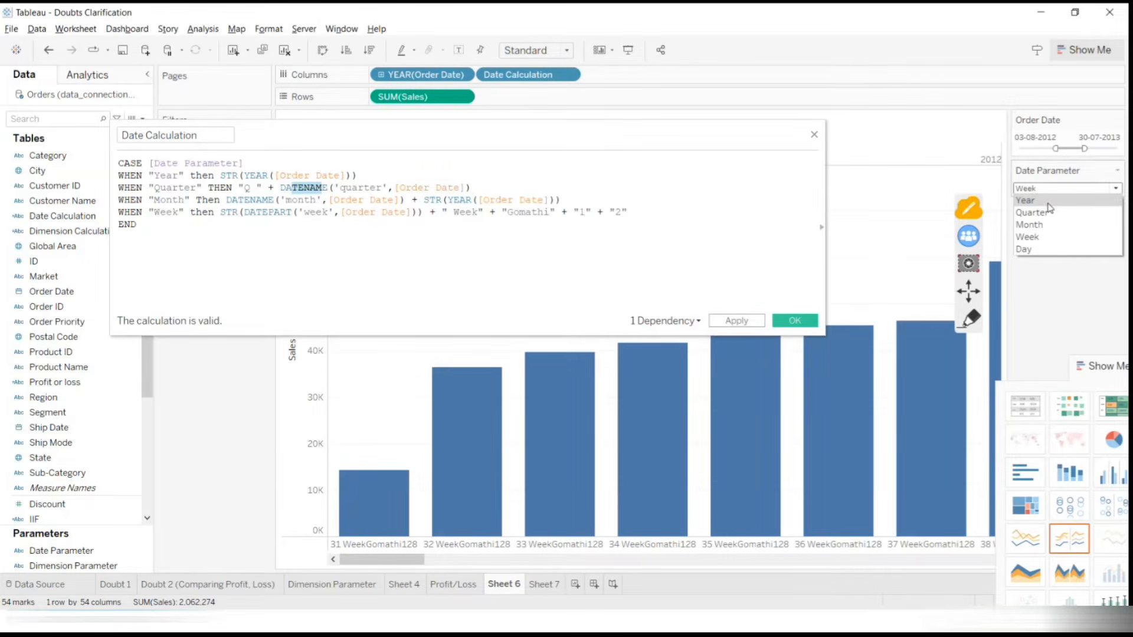
{"action": "left_click", "coordinate": [1049, 203]}
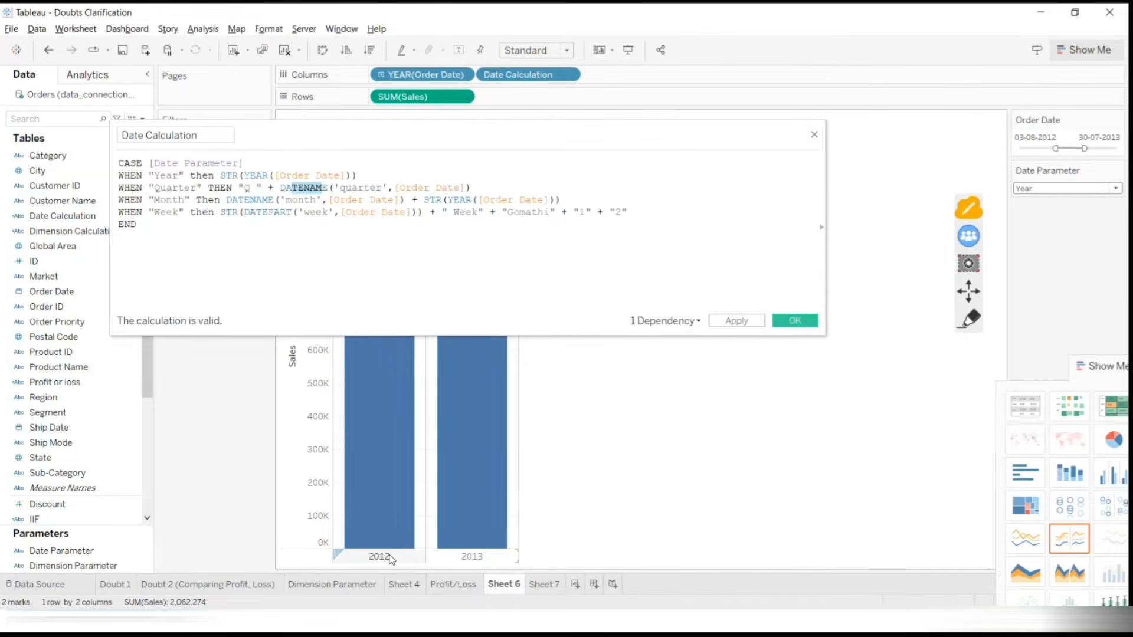
{"action": "left_click", "coordinate": [242, 176]}
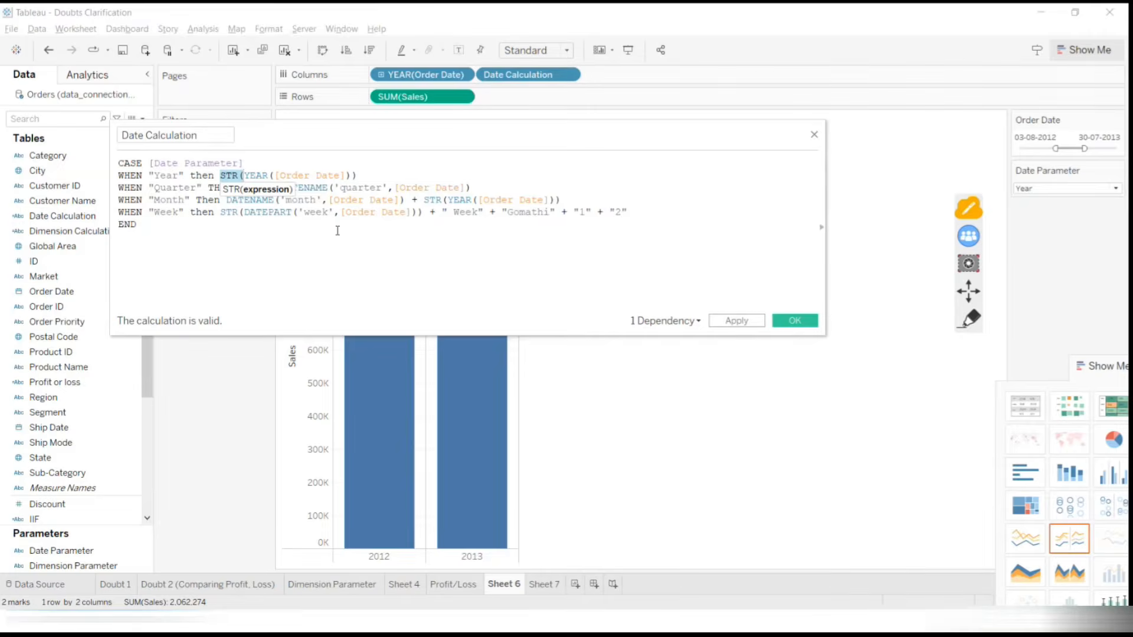
Set the Date Parameter to Quarter and examine the DATENAME function and its 'quarter' argument in the Quarter branch
{"action": "left_click", "coordinate": [360, 188]}
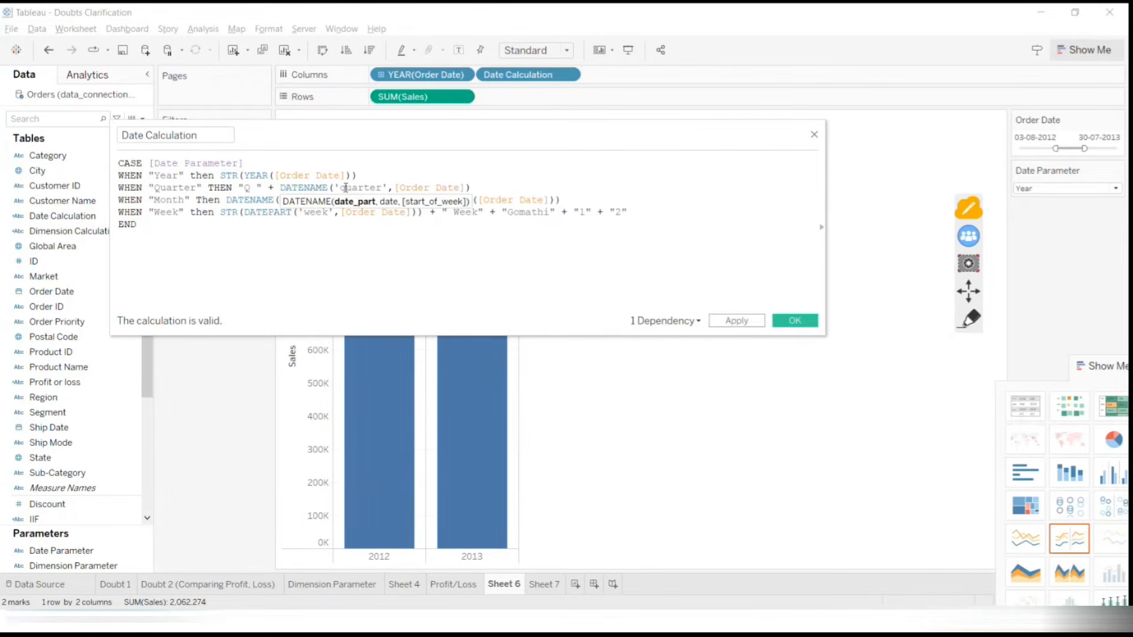
{"action": "left_click_drag", "start_coordinate": [345, 187], "coordinate": [387, 187]}
{"action": "left_click", "coordinate": [1115, 188]}
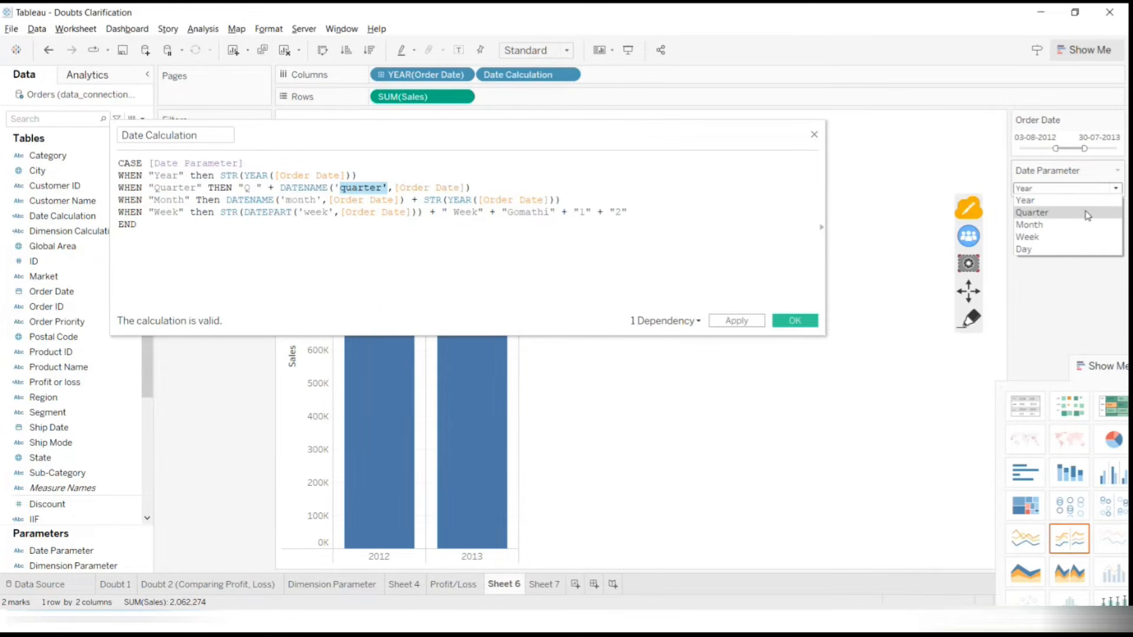
{"action": "left_click", "coordinate": [1087, 214]}
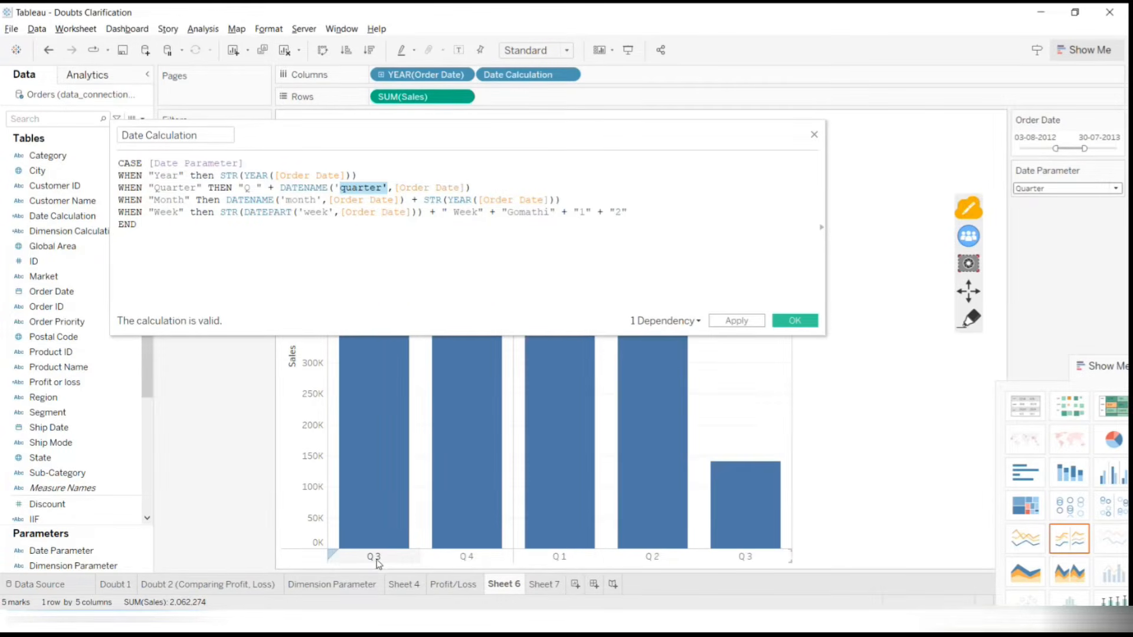
{"action": "left_click_drag", "start_coordinate": [280, 188], "coordinate": [329, 187]}
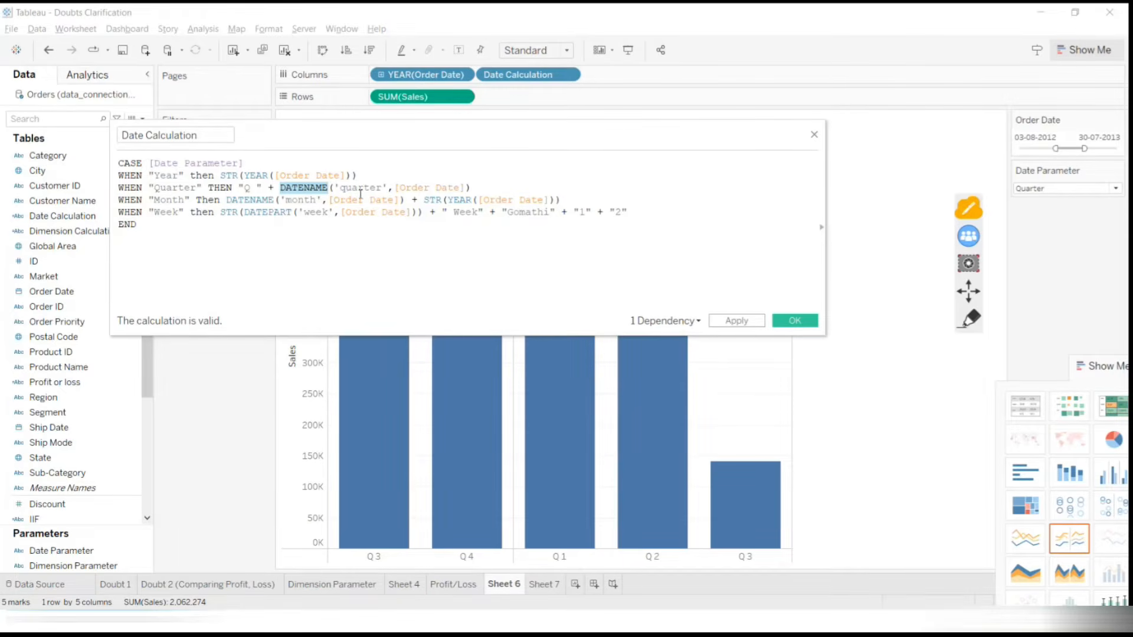
Close the Clock timer and turn on the pen in the PowerPoint slide show at the Funnel Chart title slide
{"action": "left_click", "coordinate": [1049, 530]}
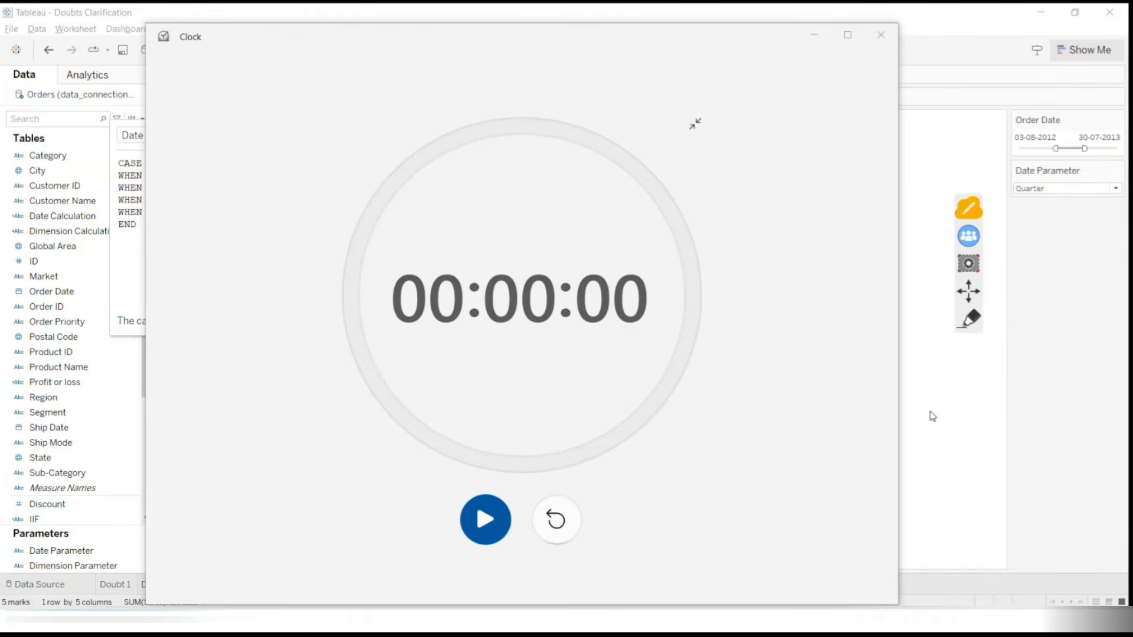
{"action": "left_click", "coordinate": [991, 579]}
{"action": "left_click", "coordinate": [881, 34]}
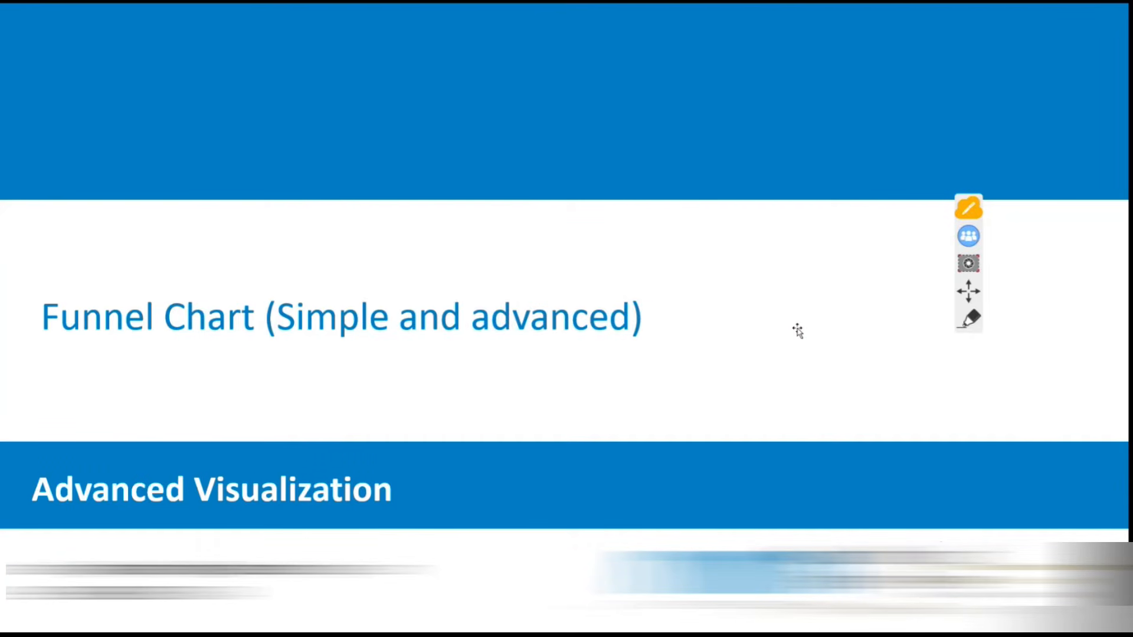
{"action": "key", "text": "ctrl+p"}
Switch to Tableau and display the Show Me chart types over the Sheet 6 sales chart
{"action": "key", "text": "alt+Tab"}
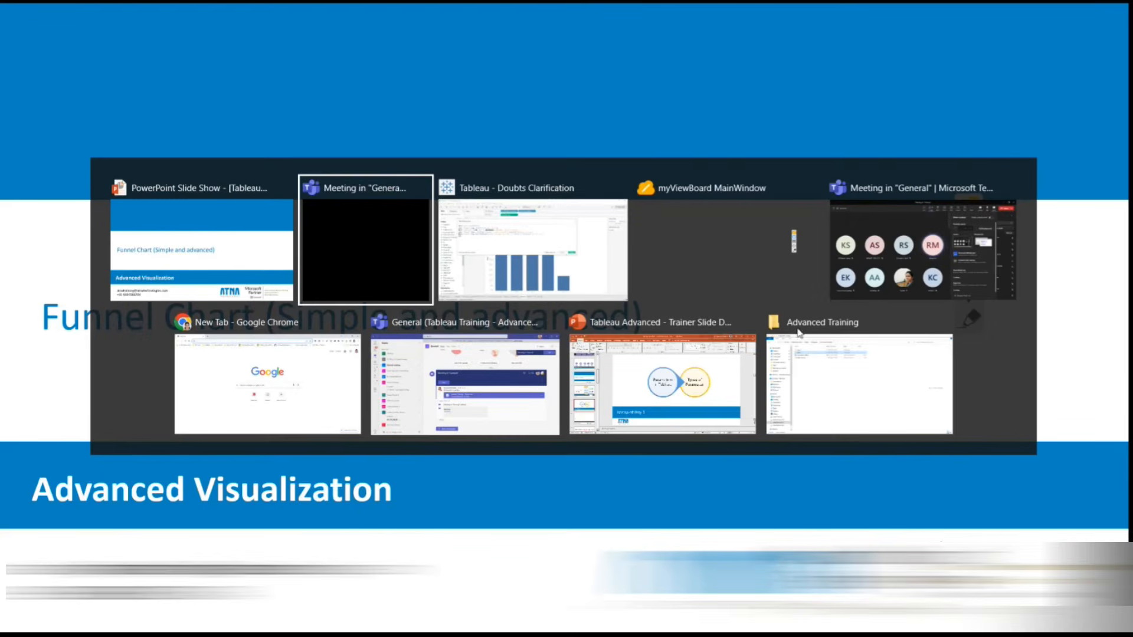
{"action": "left_click", "coordinate": [560, 254]}
{"action": "left_click_drag", "start_coordinate": [1101, 369], "coordinate": [1019, 88]}
{"action": "left_click", "coordinate": [1010, 466]}
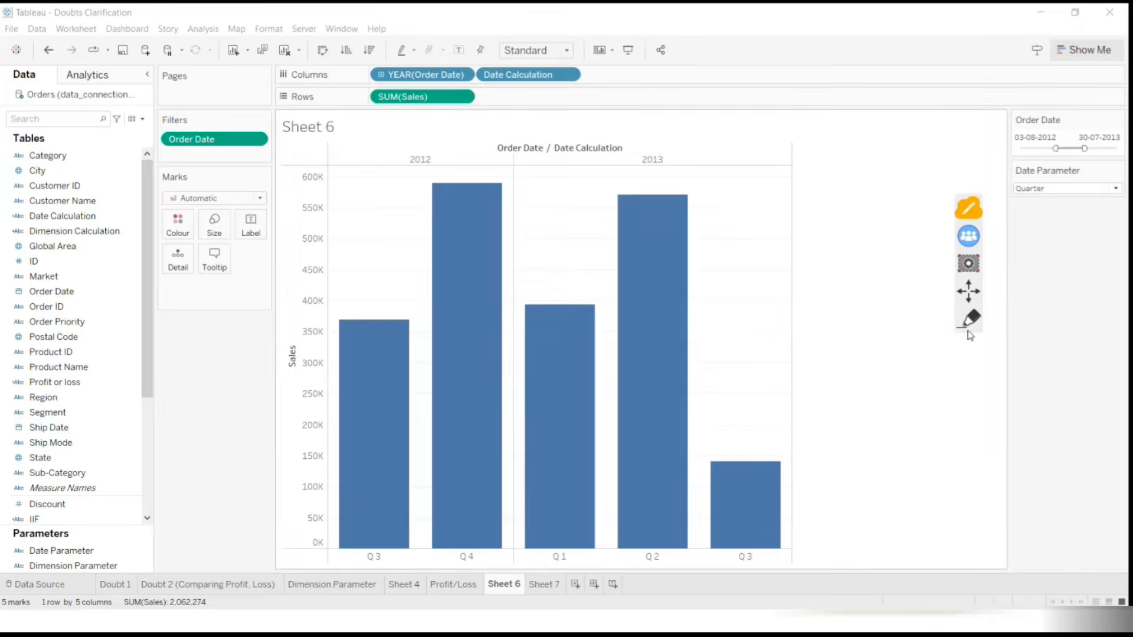
{"action": "left_click", "coordinate": [966, 292]}
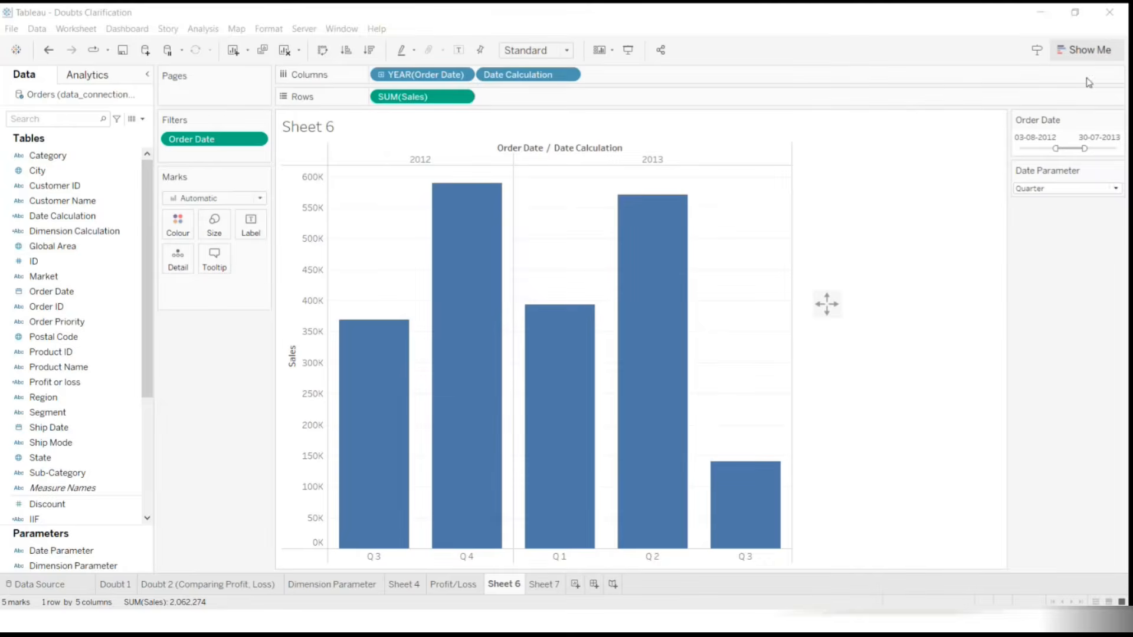
{"action": "left_click", "coordinate": [1087, 57]}
{"action": "left_click", "coordinate": [1089, 57]}
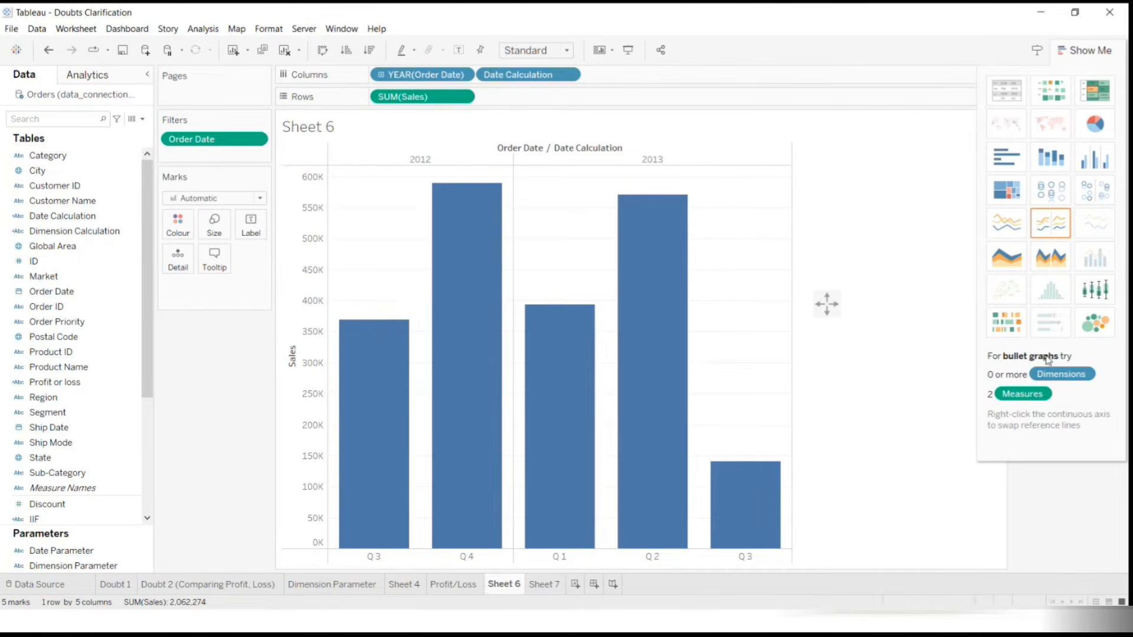
Circle the field requirements for the lines (discrete) chart in black ink, move the annotation toolbar aside and clear the ink
{"action": "left_click", "coordinate": [827, 304]}
{"action": "mouse_move", "coordinate": [1060, 341]}
{"action": "left_mouse_down"}
{"action": "mouse_move", "coordinate": [982, 413]}
{"action": "mouse_move", "coordinate": [1121, 354]}
{"action": "mouse_move", "coordinate": [997, 342]}
{"action": "left_mouse_up"}
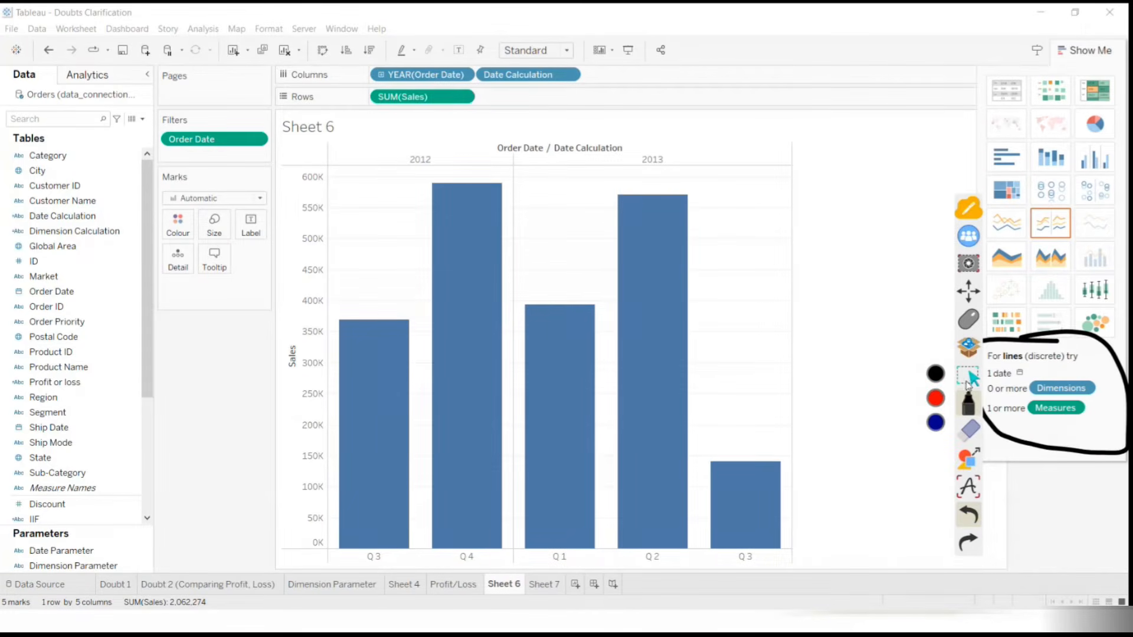
{"action": "left_click_drag", "start_coordinate": [968, 291], "coordinate": [775, 293]}
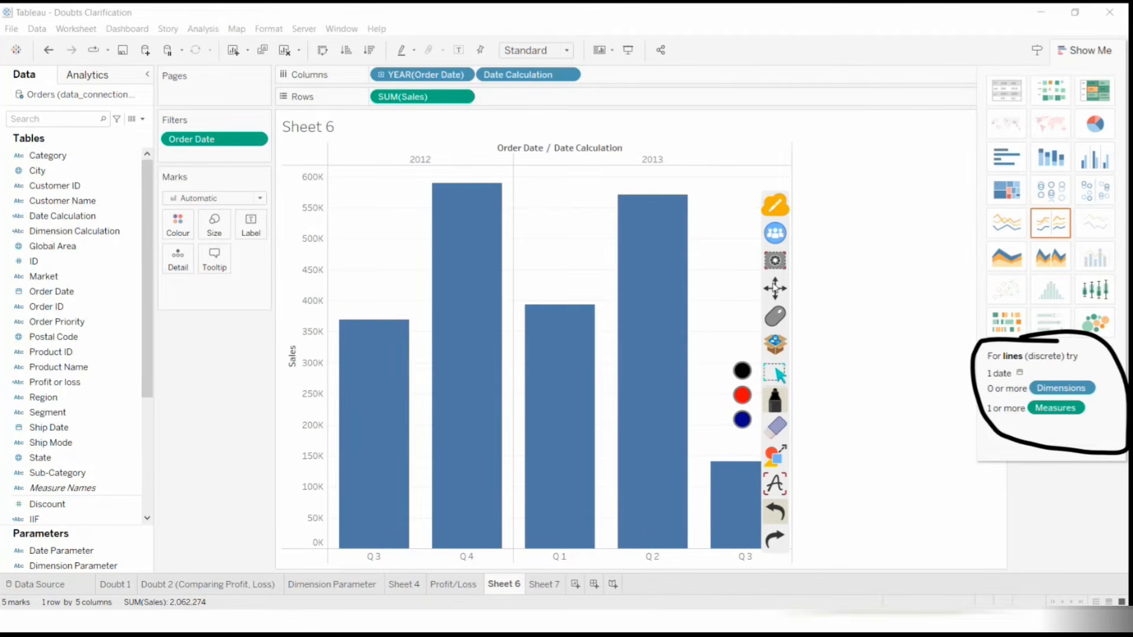
{"action": "left_click", "coordinate": [776, 427]}
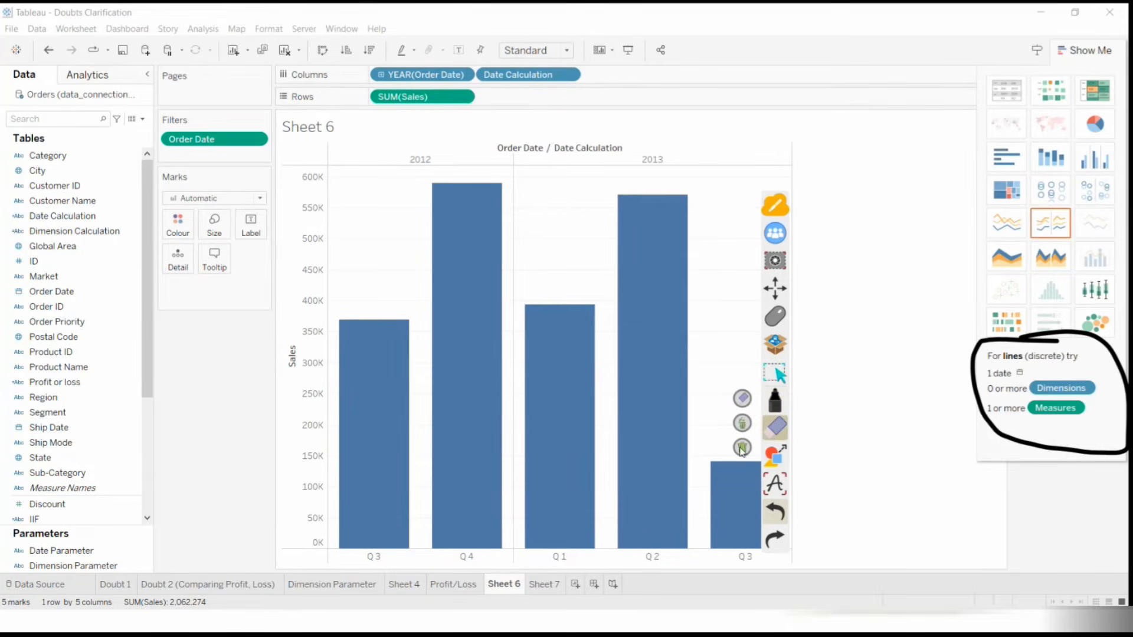
{"action": "left_click", "coordinate": [742, 449]}
{"action": "left_click", "coordinate": [775, 373]}
Switch to the PowerPoint slide show, advance to the funnel chart explanation and move the annotation toolbar off the text
{"action": "key", "text": "alt+Tab"}
{"action": "key", "text": "alt+Tab"}
{"action": "key", "text": "alt+Tab"}
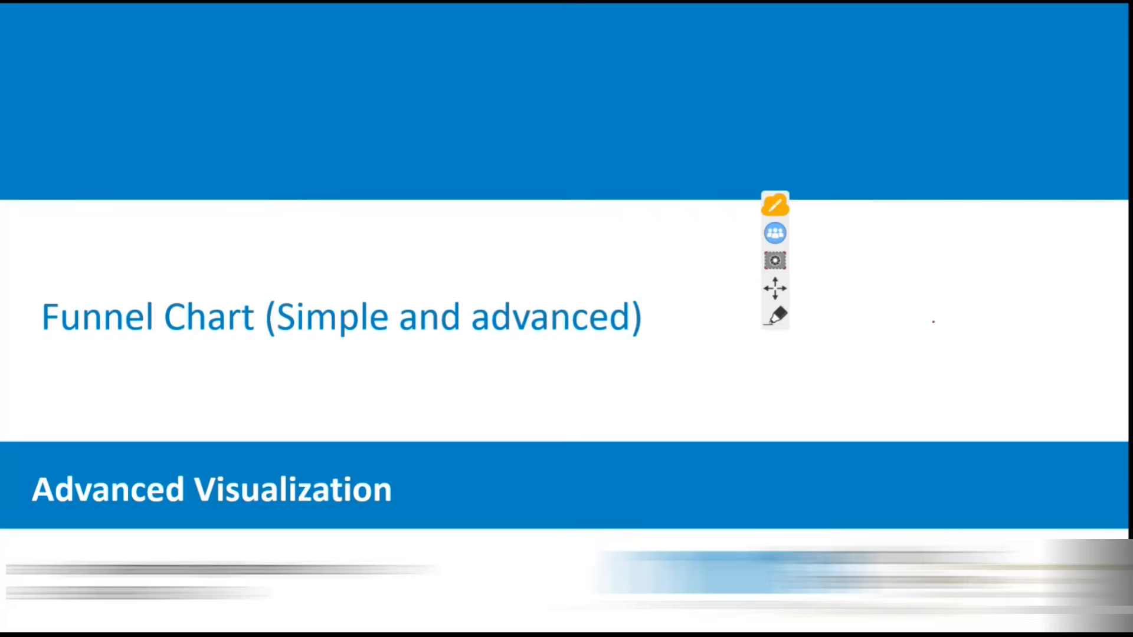
{"action": "key", "text": "Right"}
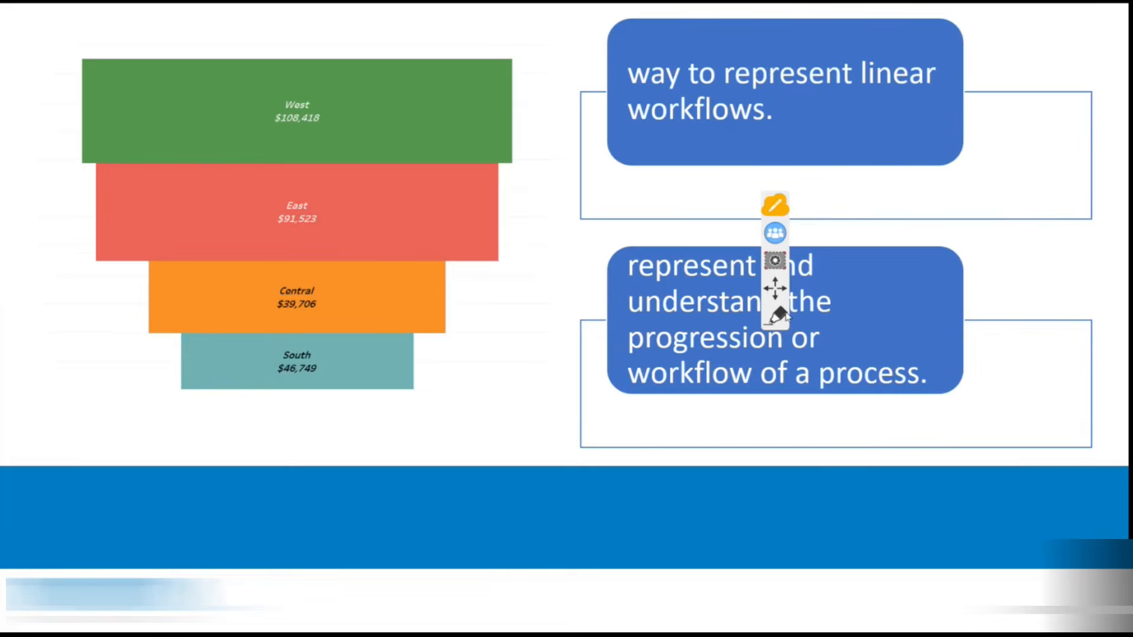
{"action": "left_click_drag", "start_coordinate": [776, 292], "coordinate": [1070, 413]}
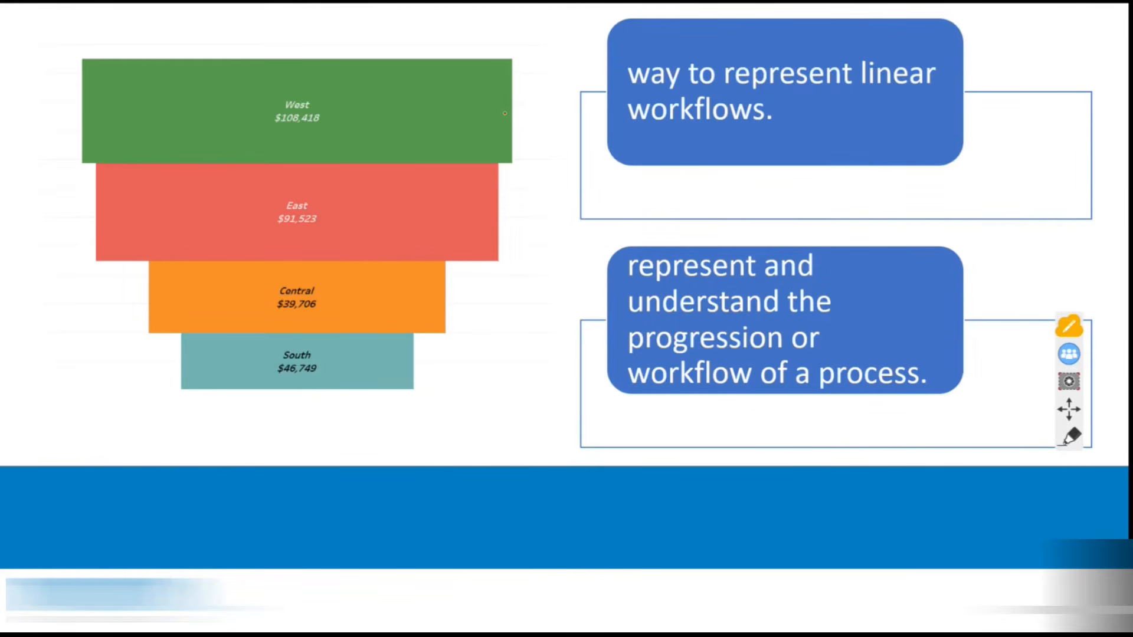
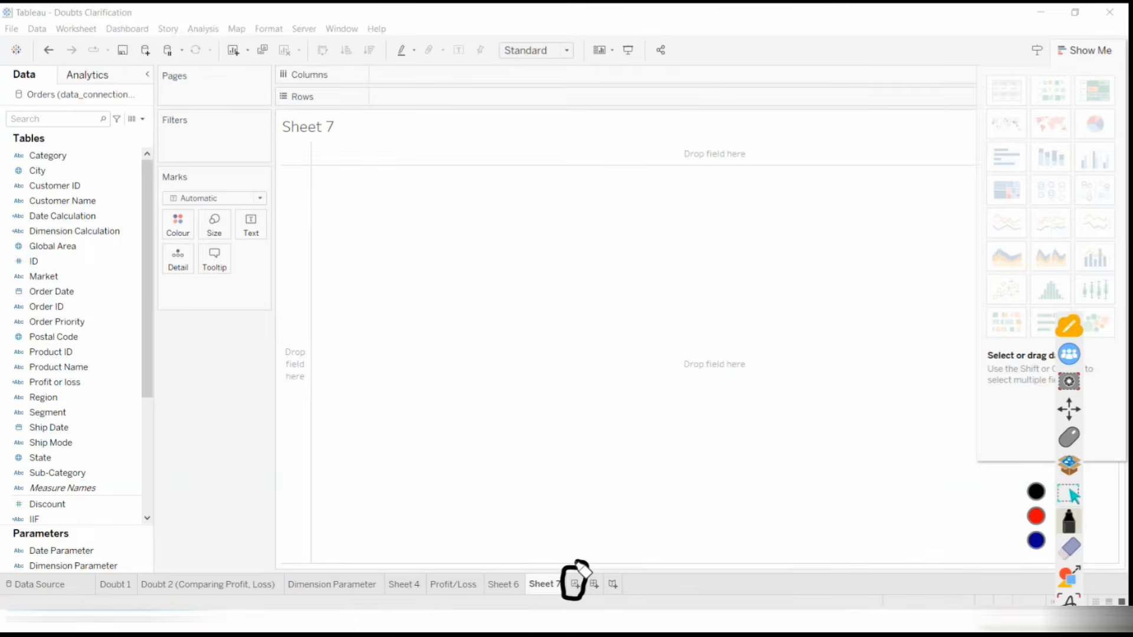
Erase the ink circle around the new worksheet control and return to the normal mouse pointer
{"action": "left_click", "coordinate": [1069, 556]}
{"action": "left_click", "coordinate": [1035, 573]}
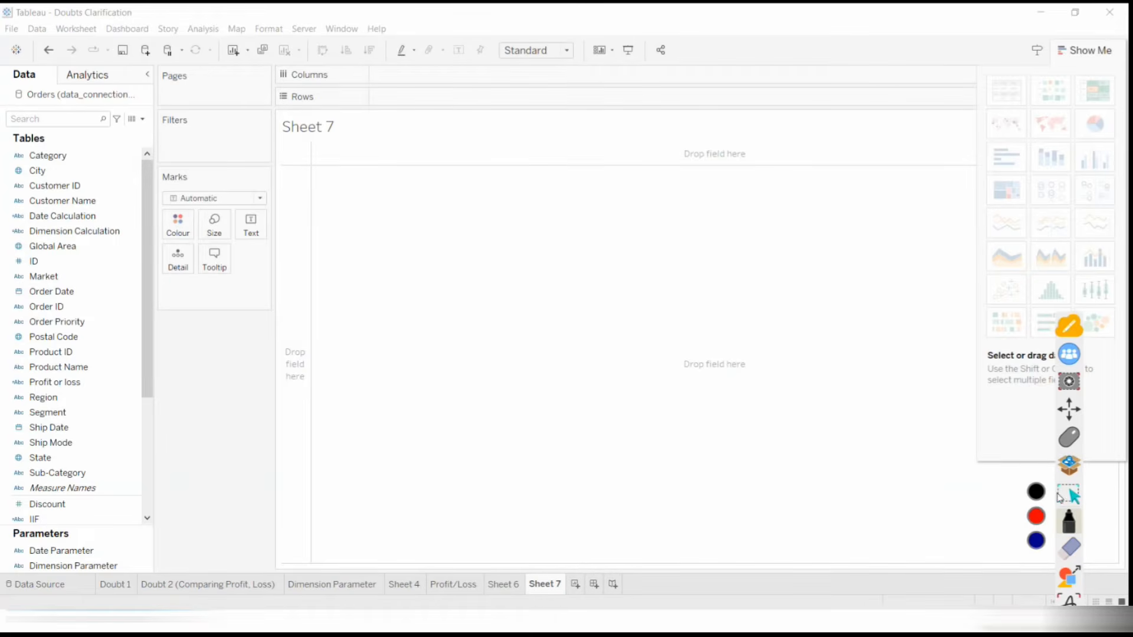
{"action": "left_click", "coordinate": [1069, 443]}
Rename Sheet 7 as Funnel Chart (Basic)
{"action": "double_click", "coordinate": [546, 582]}
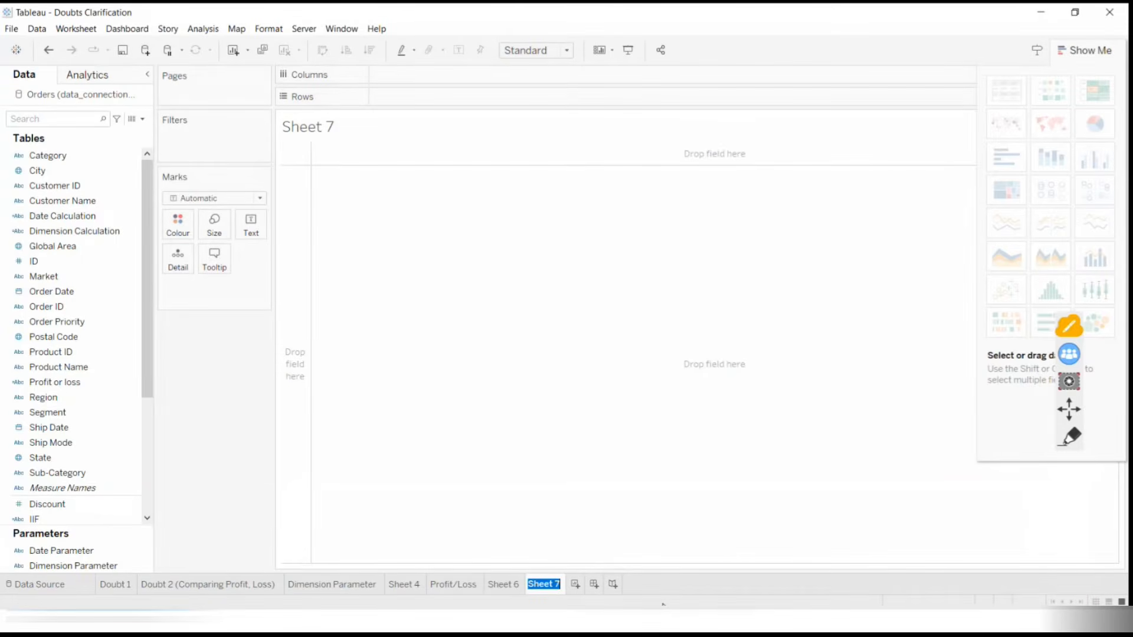
{"action": "type", "text": "Funnel Char"}
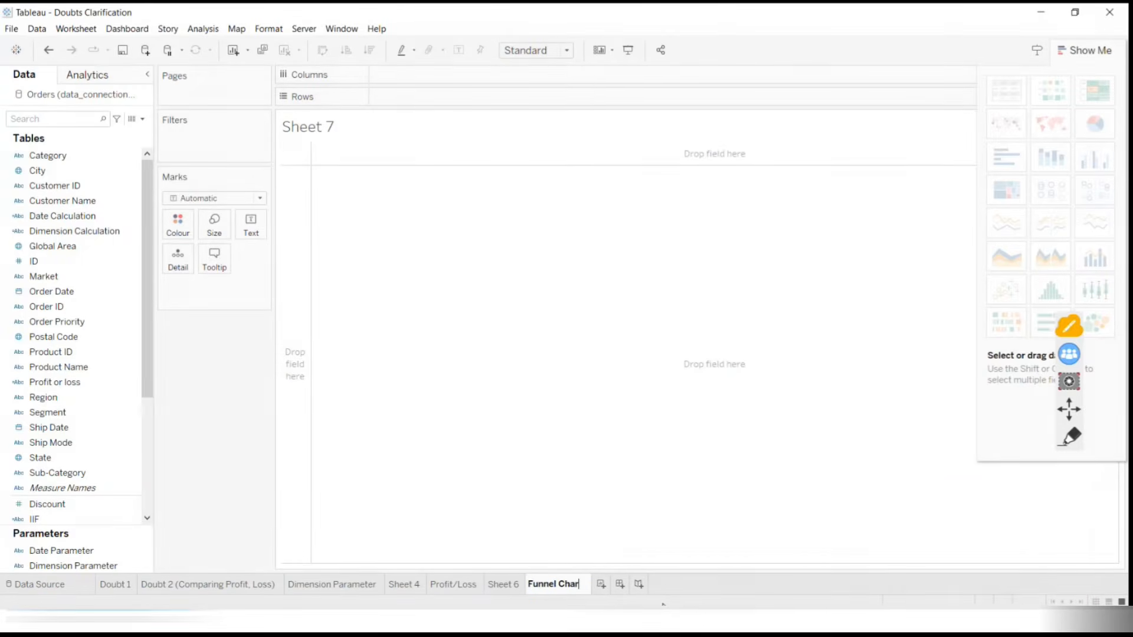
{"action": "type", "text": "t (Basic"}
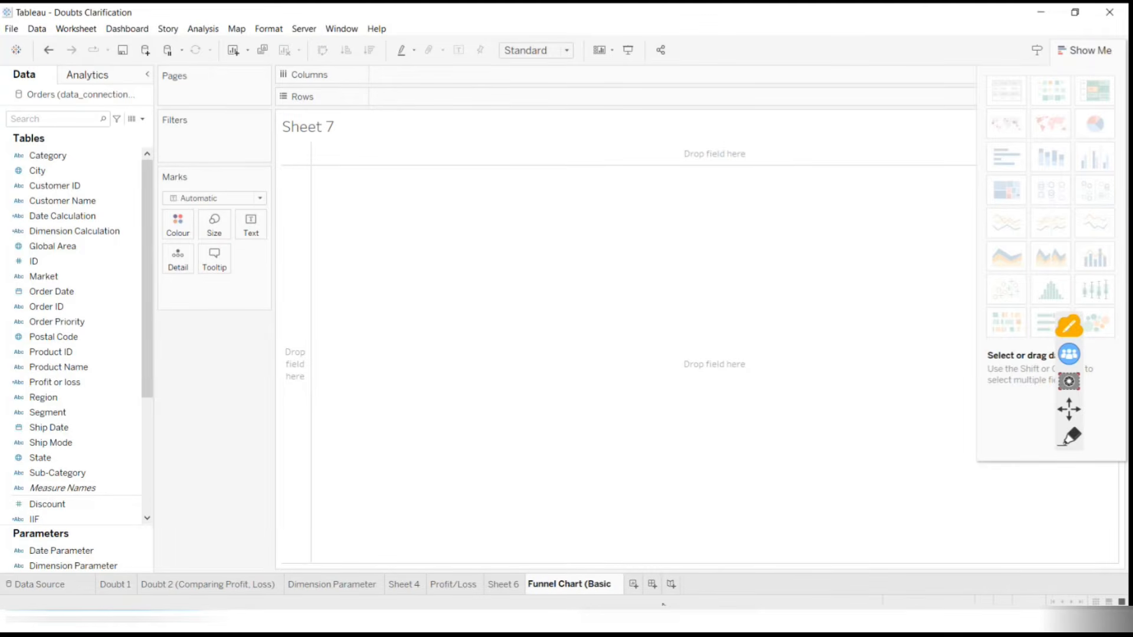
{"action": "type", "text": ")"}
{"action": "left_click", "coordinate": [526, 363]}
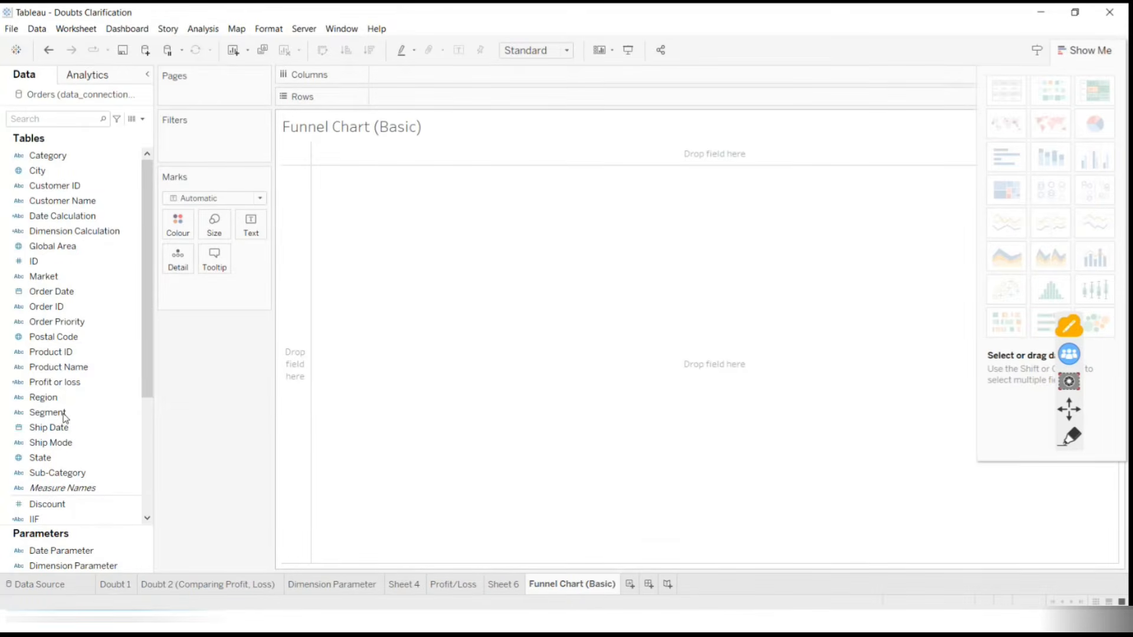
Place Sales on Rows and colour the marks by Region
{"action": "scroll", "coordinate": [132, 494], "scroll_direction": "down", "scroll_amount": 3}
{"action": "left_click_drag", "start_coordinate": [40, 444], "coordinate": [389, 104]}
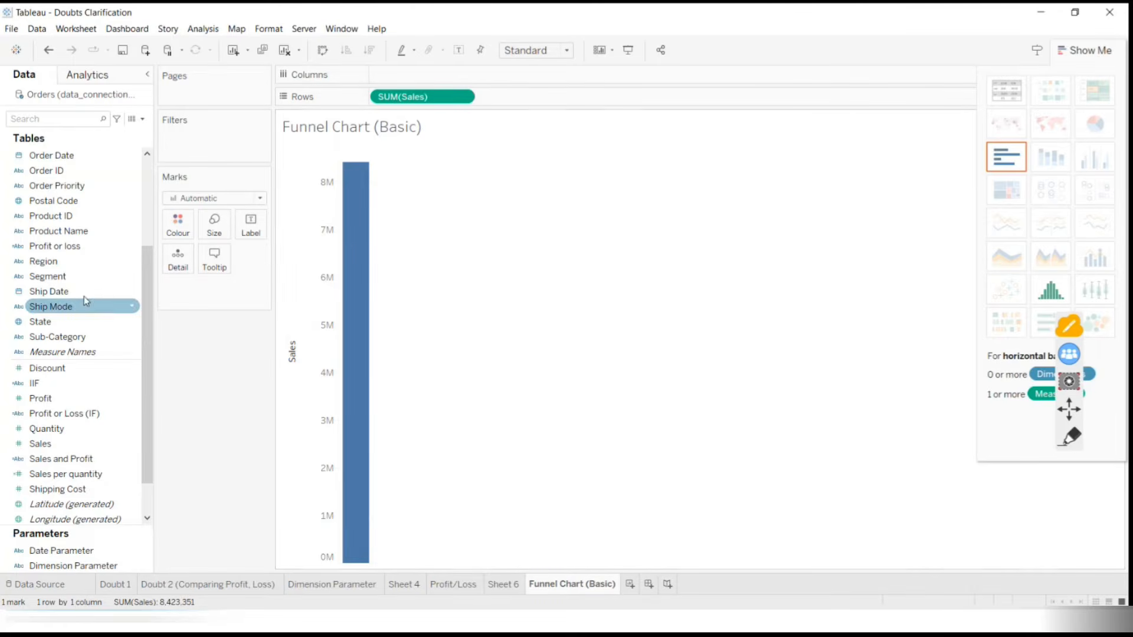
{"action": "scroll", "coordinate": [84, 296], "scroll_direction": "up", "scroll_amount": 3}
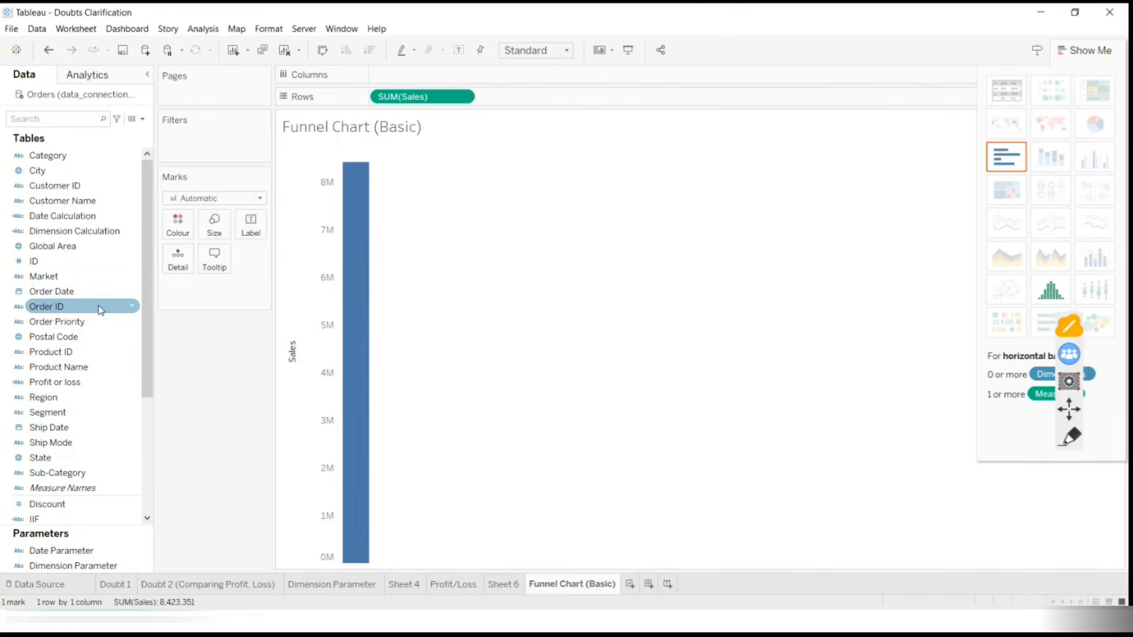
{"action": "mouse_move", "coordinate": [57, 397]}
{"action": "left_mouse_down"}
{"action": "mouse_move", "coordinate": [224, 237]}
{"action": "mouse_move", "coordinate": [172, 226]}
{"action": "mouse_move", "coordinate": [197, 251]}
{"action": "mouse_move", "coordinate": [177, 206]}
{"action": "left_mouse_up"}
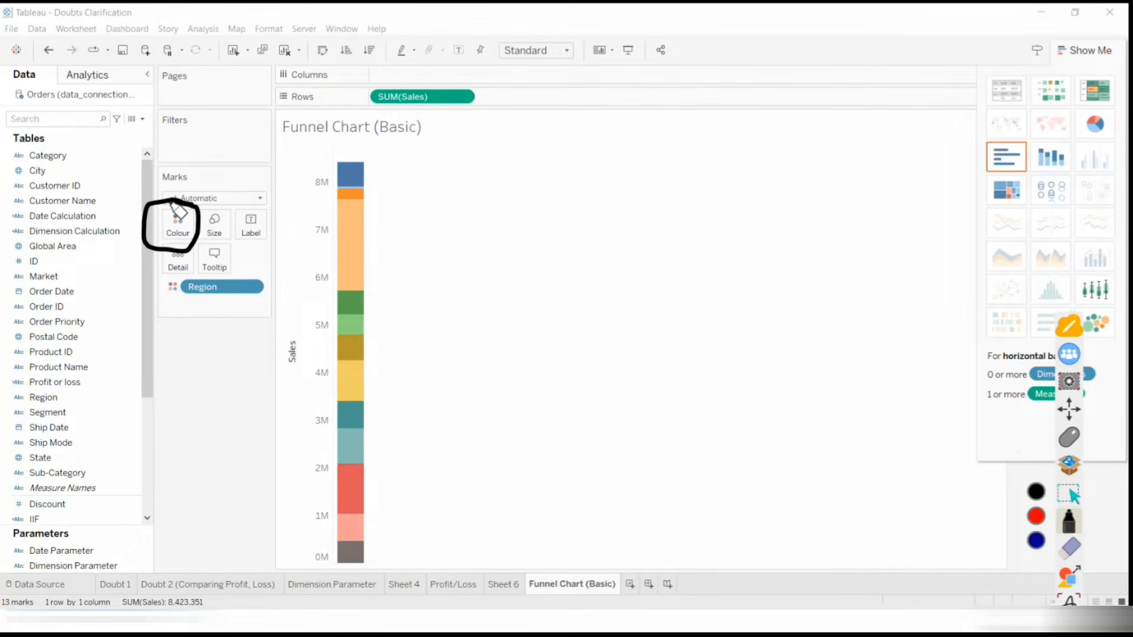
Draw an ink arrow from the Region field to Colour, clear the annotation and leave pen mode
{"action": "mouse_move", "coordinate": [57, 399]}
{"action": "left_mouse_down"}
{"action": "mouse_move", "coordinate": [145, 361]}
{"action": "mouse_move", "coordinate": [171, 195]}
{"action": "left_mouse_up"}
{"action": "left_click_drag", "start_coordinate": [165, 199], "coordinate": [179, 201]}
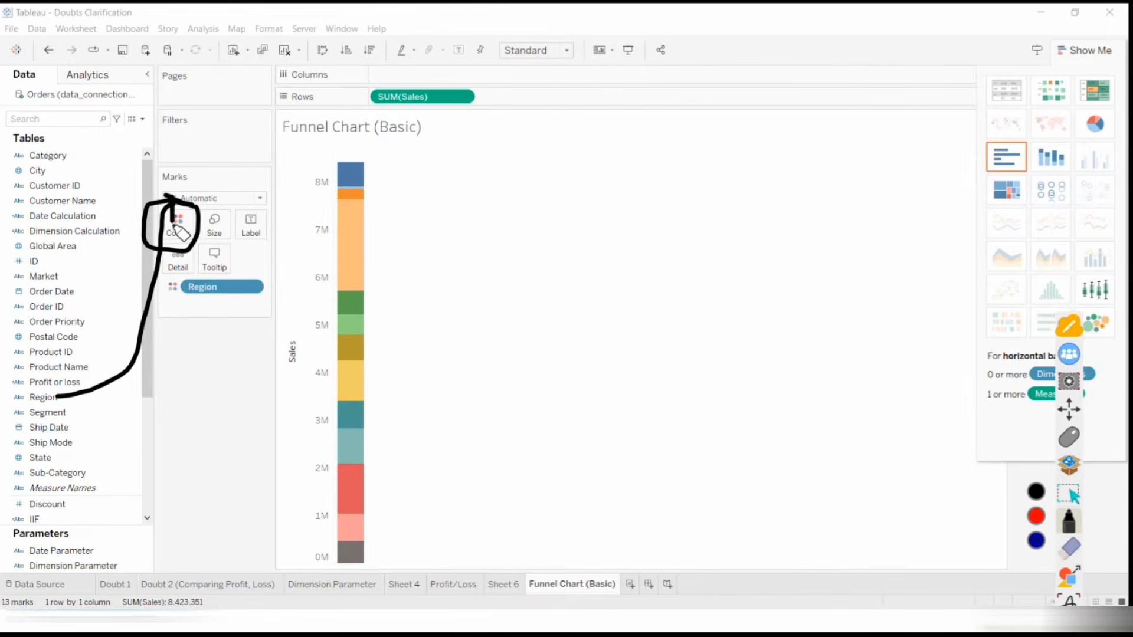
{"action": "left_click", "coordinate": [1070, 435]}
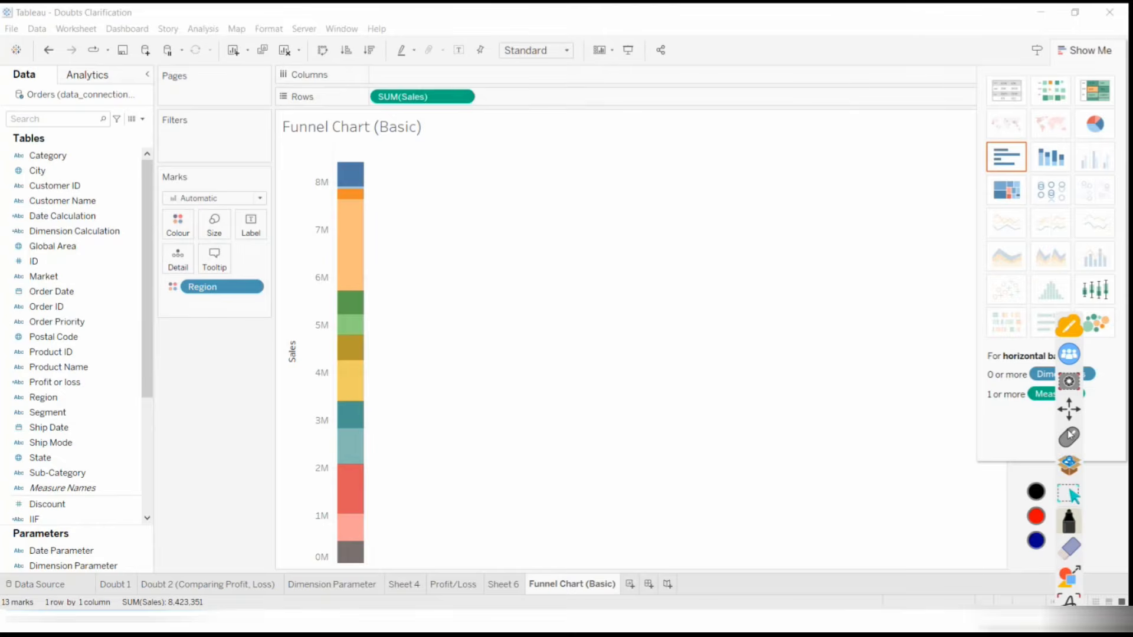
Replace Region with Category as the mark colour, and swap Category for Sub-Category
{"action": "mouse_move", "coordinate": [215, 287]}
{"action": "left_mouse_down"}
{"action": "mouse_move", "coordinate": [210, 405]}
{"action": "mouse_move", "coordinate": [47, 159]}
{"action": "mouse_move", "coordinate": [177, 227]}
{"action": "left_mouse_up"}
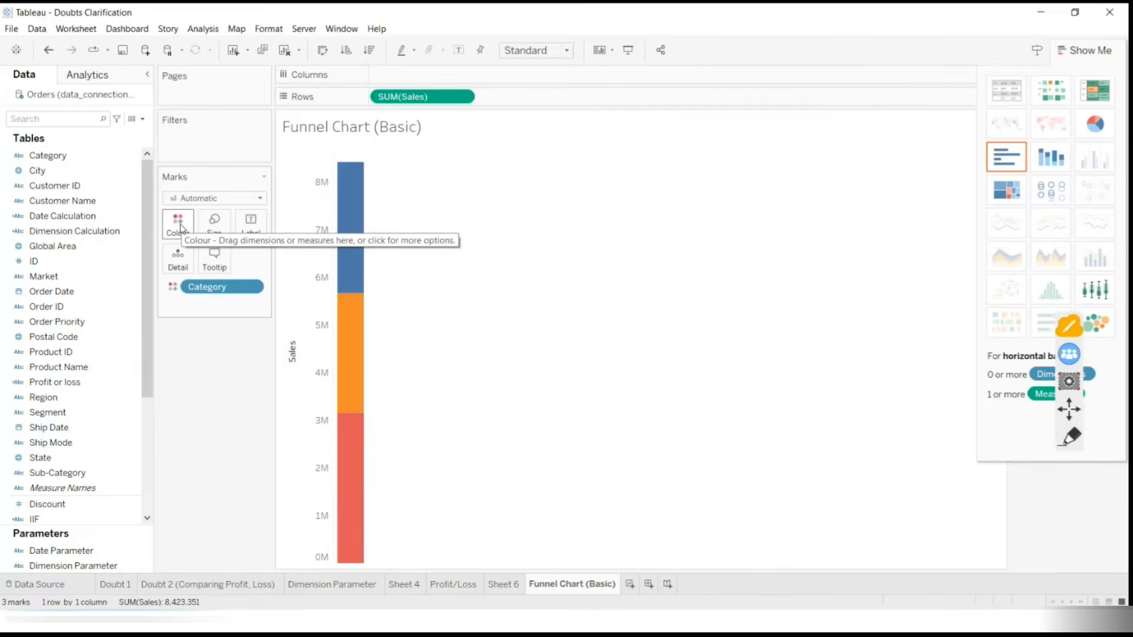
{"action": "left_click_drag", "start_coordinate": [219, 289], "coordinate": [112, 460]}
{"action": "left_click_drag", "start_coordinate": [57, 473], "coordinate": [171, 224]}
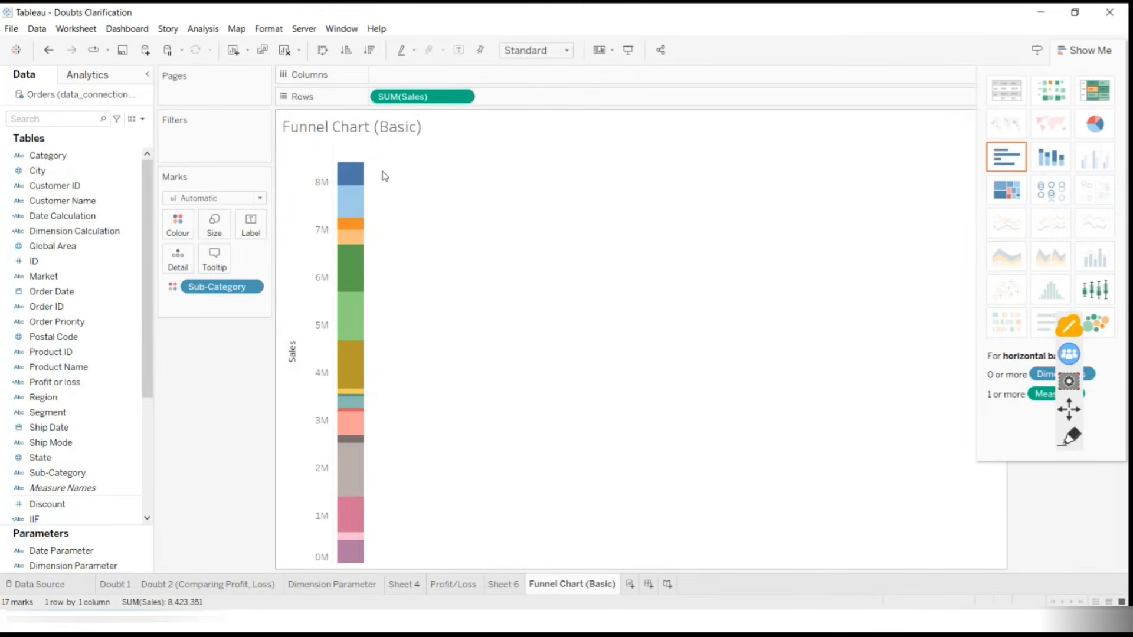
Circle the SUM(Sales) pill on Rows in black ink and clear the annotation
{"action": "scroll", "coordinate": [59, 443], "scroll_direction": "down", "scroll_amount": 3}
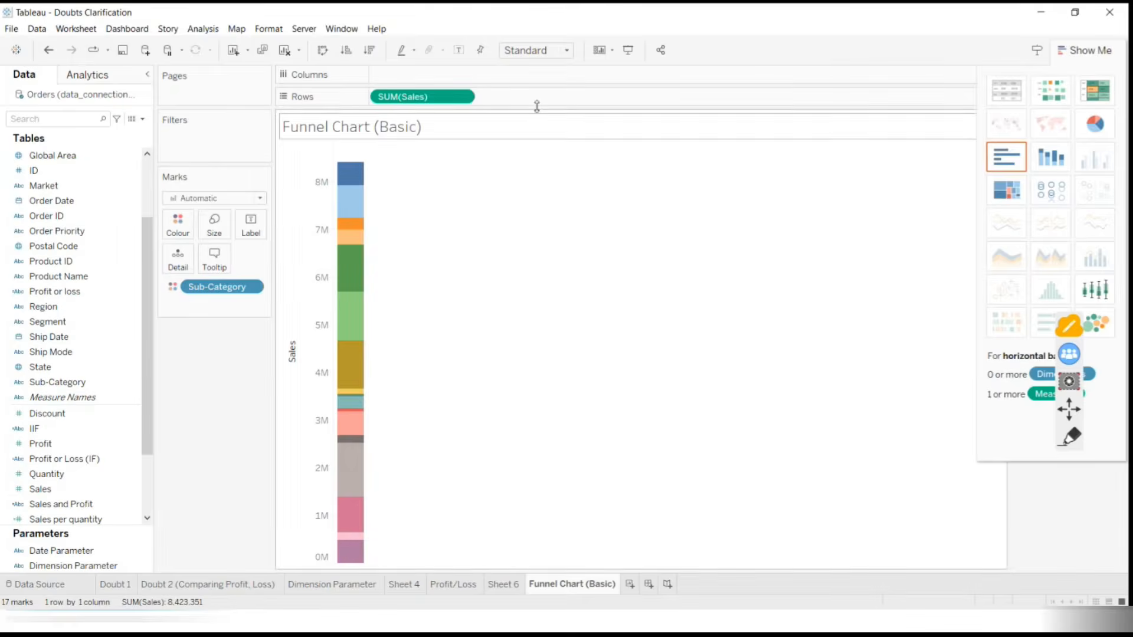
{"action": "left_click", "coordinate": [1069, 437]}
{"action": "mouse_move", "coordinate": [472, 63]}
{"action": "left_mouse_down"}
{"action": "mouse_move", "coordinate": [425, 63]}
{"action": "mouse_move", "coordinate": [552, 34]}
{"action": "mouse_move", "coordinate": [393, 46]}
{"action": "left_mouse_up"}
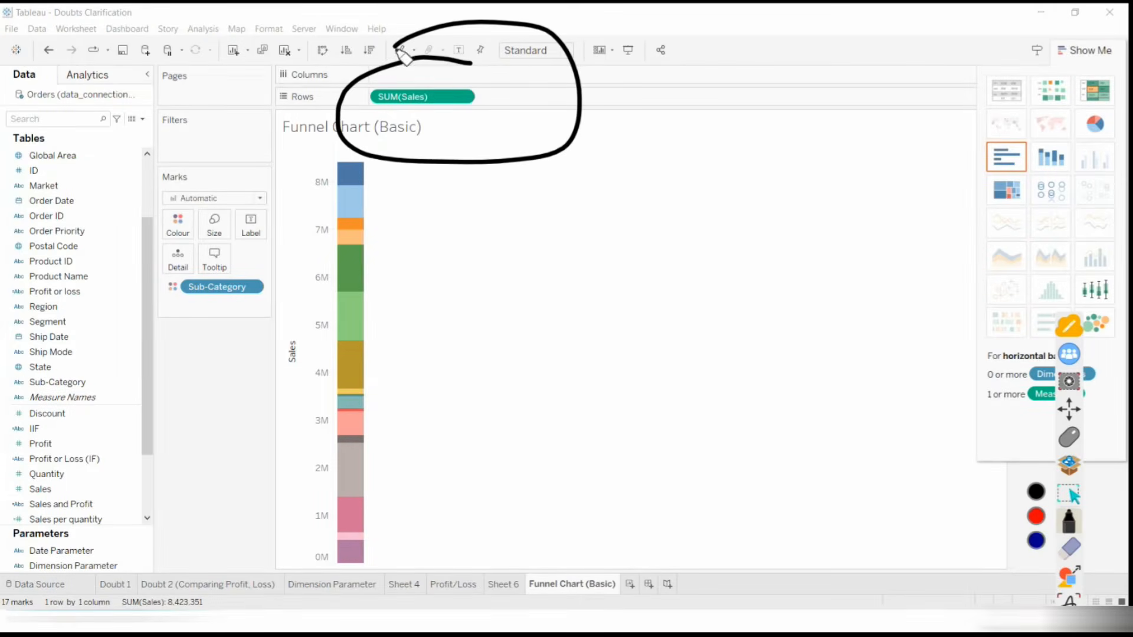
{"action": "left_click", "coordinate": [1069, 548]}
{"action": "left_click", "coordinate": [1038, 571]}
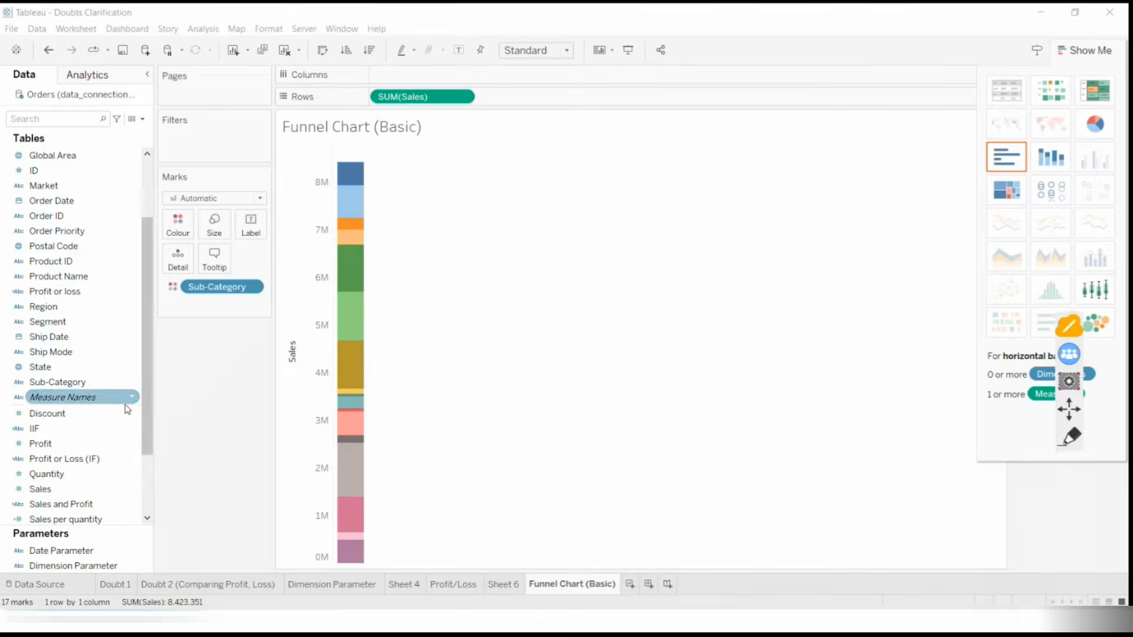
Size the Sub-Category marks by Sales
{"action": "scroll", "coordinate": [113, 425], "scroll_direction": "down", "scroll_amount": 3}
{"action": "left_click_drag", "start_coordinate": [65, 398], "coordinate": [208, 236]}
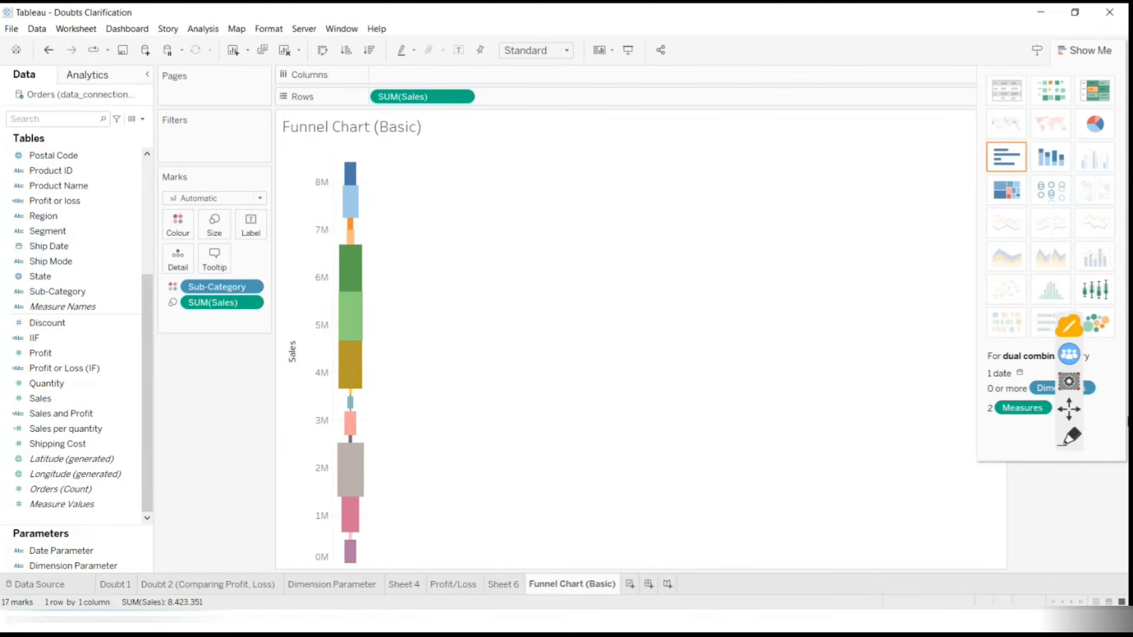
{"action": "left_click", "coordinate": [35, 383]}
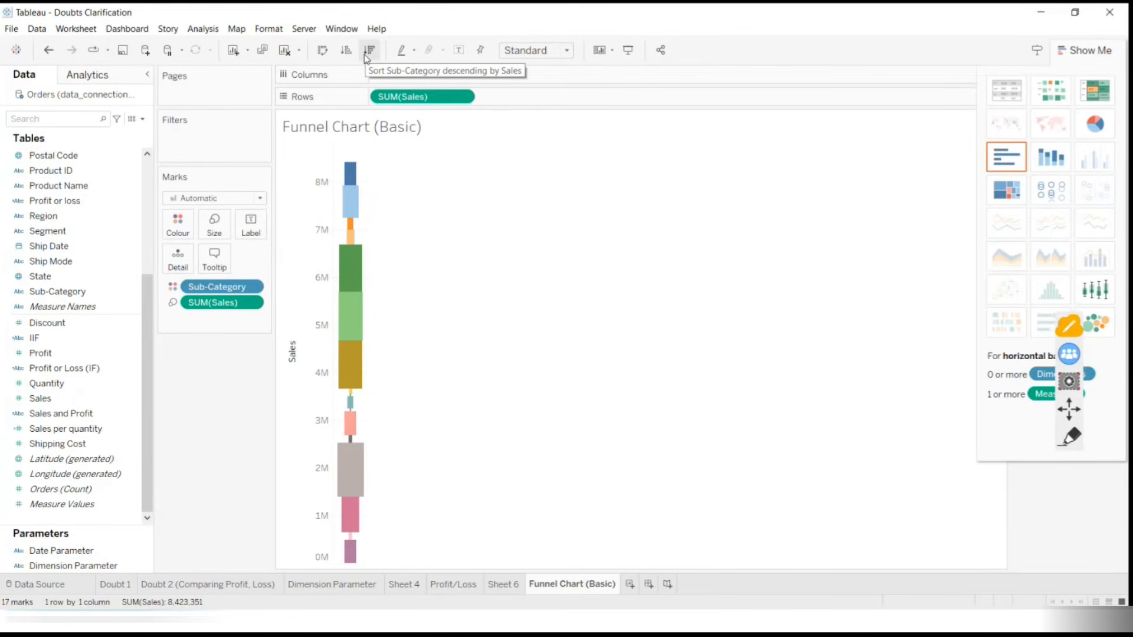
Circle the descending sort command for Sub-Category by Sales in black ink
{"action": "left_click", "coordinate": [1067, 442]}
{"action": "left_click_drag", "start_coordinate": [357, 72], "coordinate": [363, 76]}
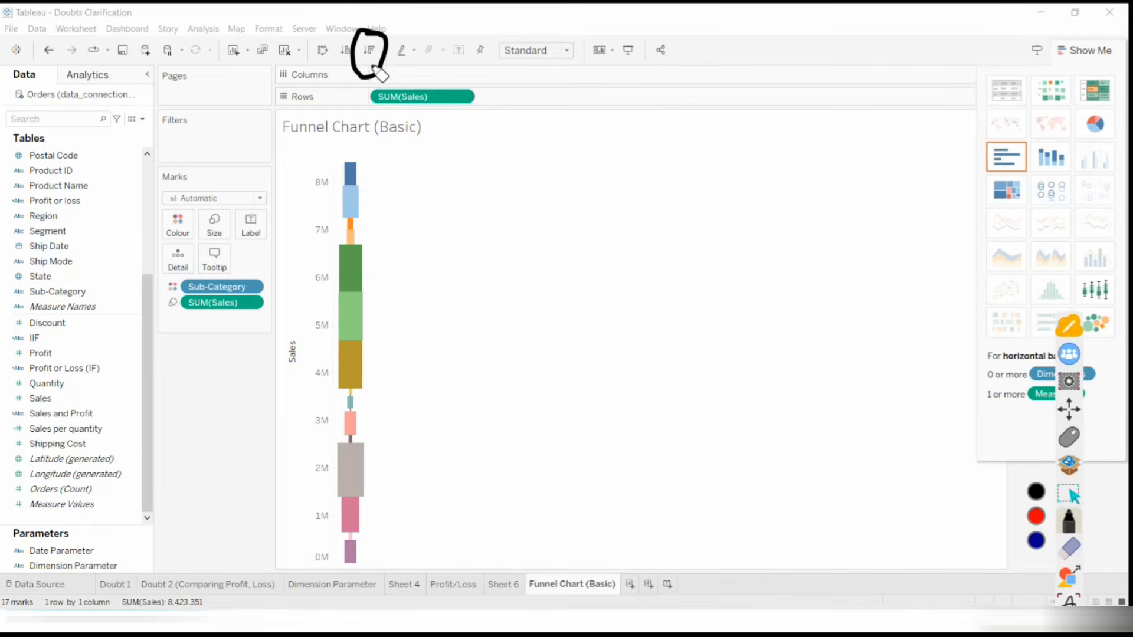
Clear the ink annotation and sort the Sub-Category marks in descending order by Sales
{"action": "left_click", "coordinate": [1069, 549]}
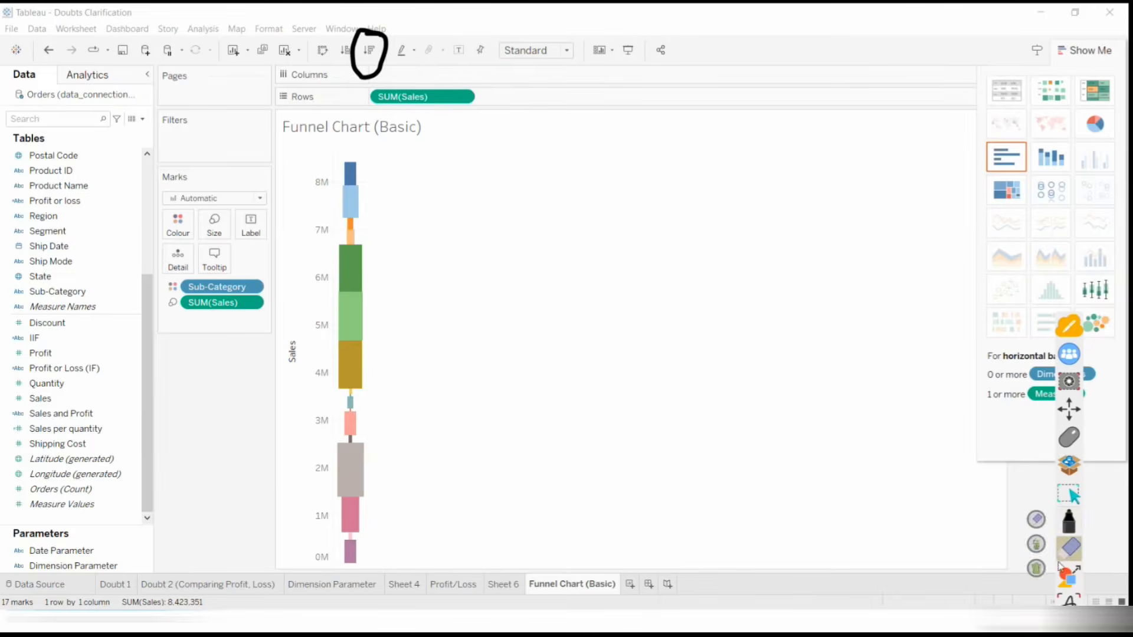
{"action": "left_click", "coordinate": [1039, 570]}
{"action": "left_click", "coordinate": [1069, 437]}
{"action": "left_click", "coordinate": [370, 50]}
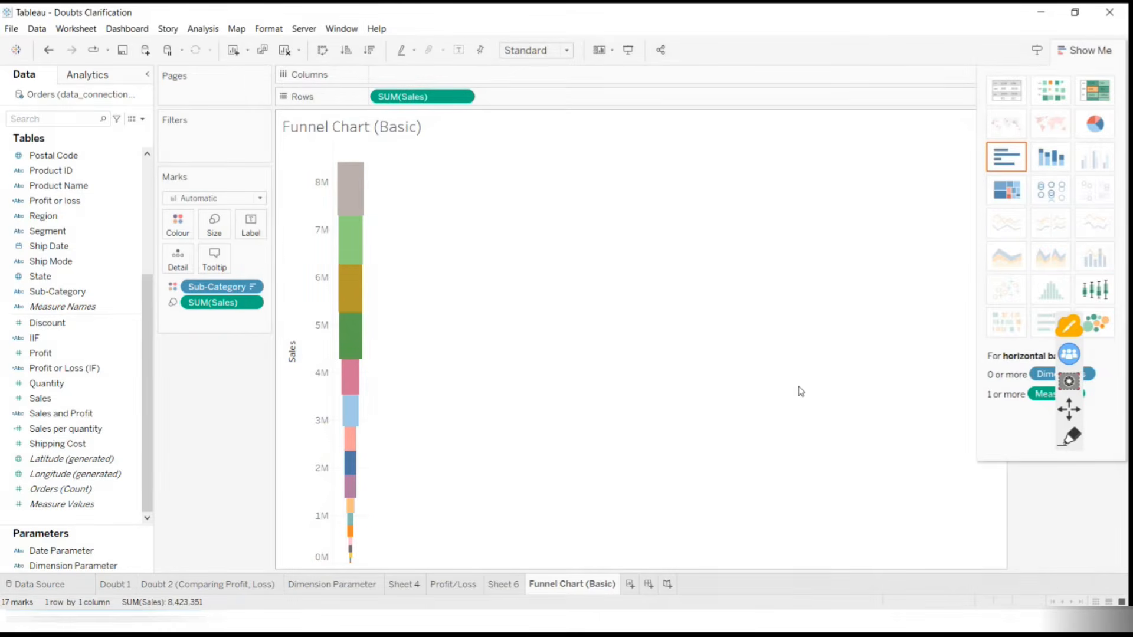
Try the ascending Sales sort on Sub-Category and return to the descending order
{"action": "left_click", "coordinate": [346, 50]}
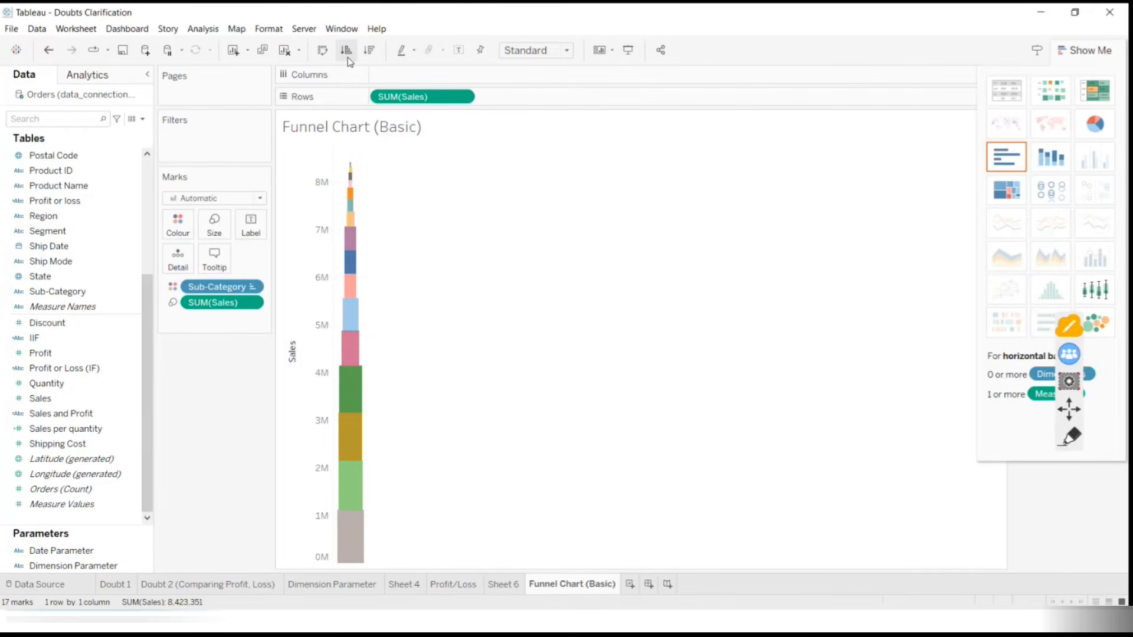
{"action": "left_click", "coordinate": [370, 51]}
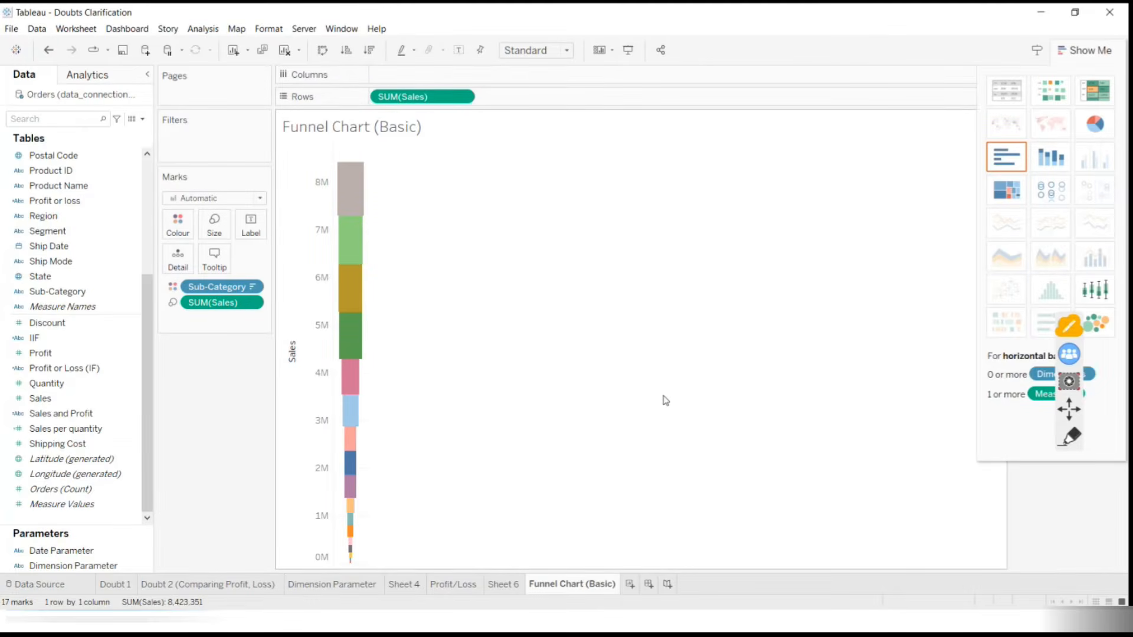
Circle the descending sort command in black ink and clear the annotation
{"action": "left_click", "coordinate": [1071, 436]}
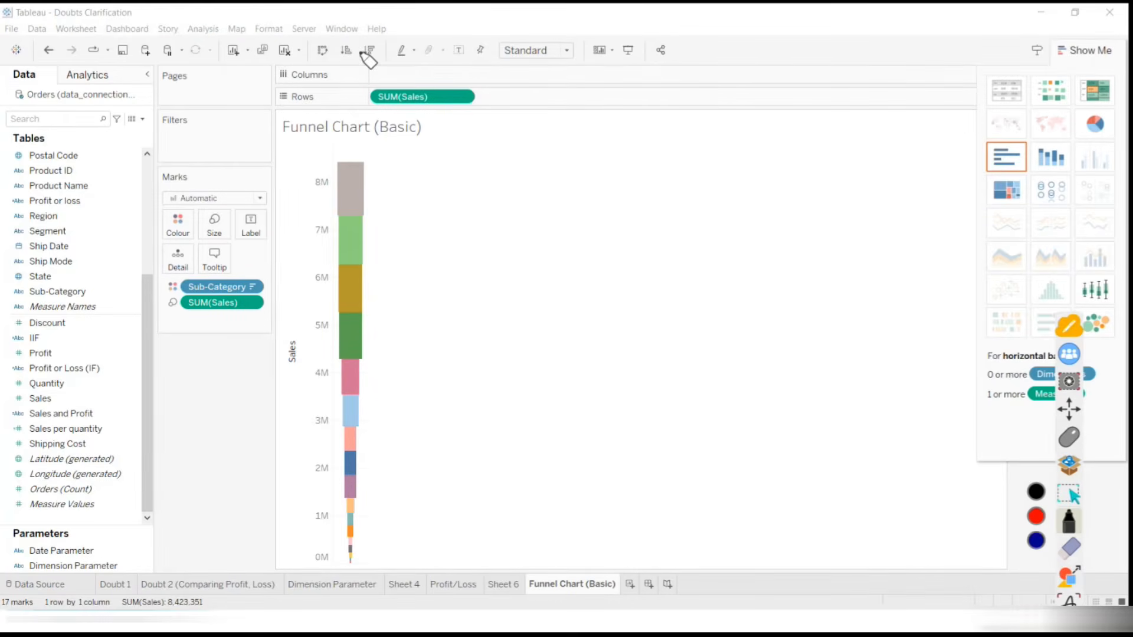
{"action": "mouse_move", "coordinate": [382, 36]}
{"action": "left_mouse_down"}
{"action": "mouse_move", "coordinate": [357, 56]}
{"action": "mouse_move", "coordinate": [378, 72]}
{"action": "mouse_move", "coordinate": [385, 27]}
{"action": "left_mouse_up"}
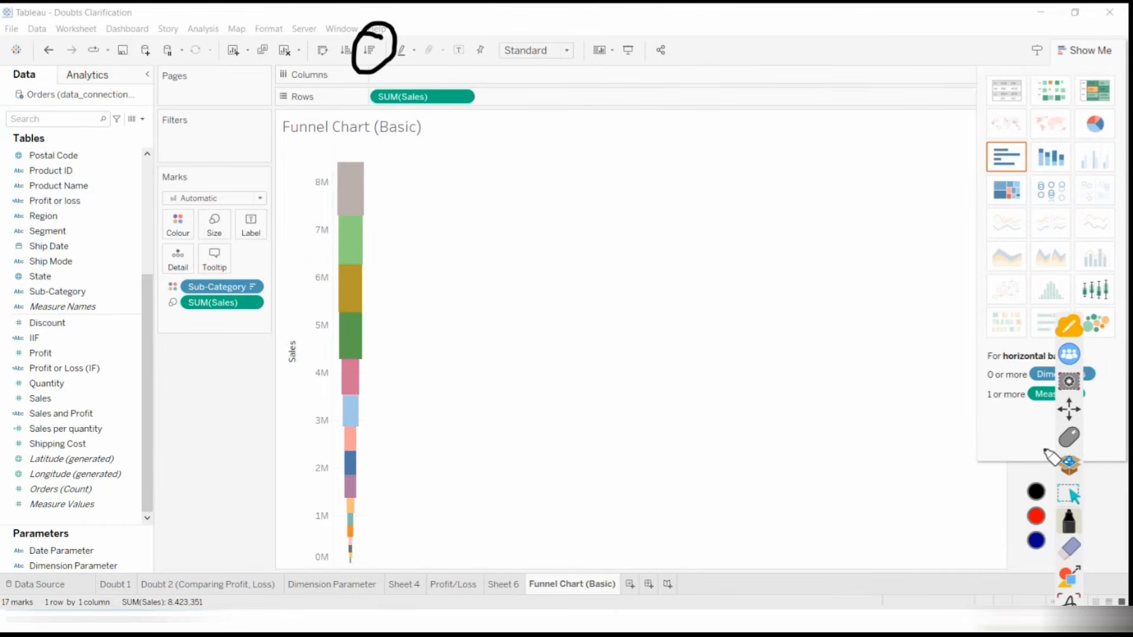
{"action": "left_click", "coordinate": [1069, 548]}
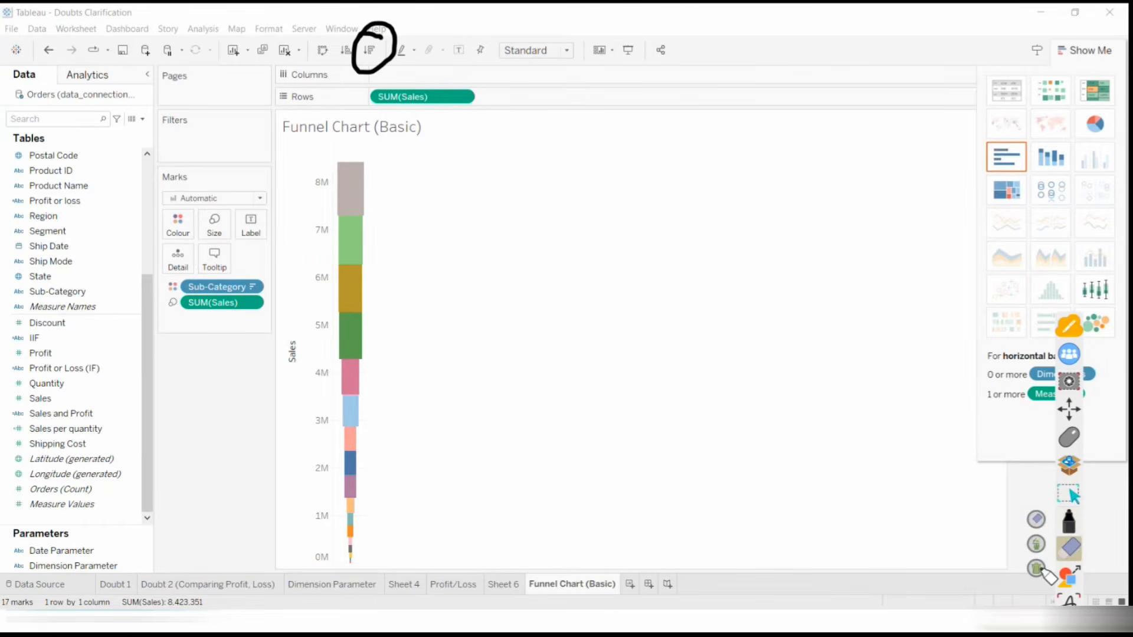
{"action": "left_click", "coordinate": [1037, 568]}
{"action": "left_click", "coordinate": [1069, 495]}
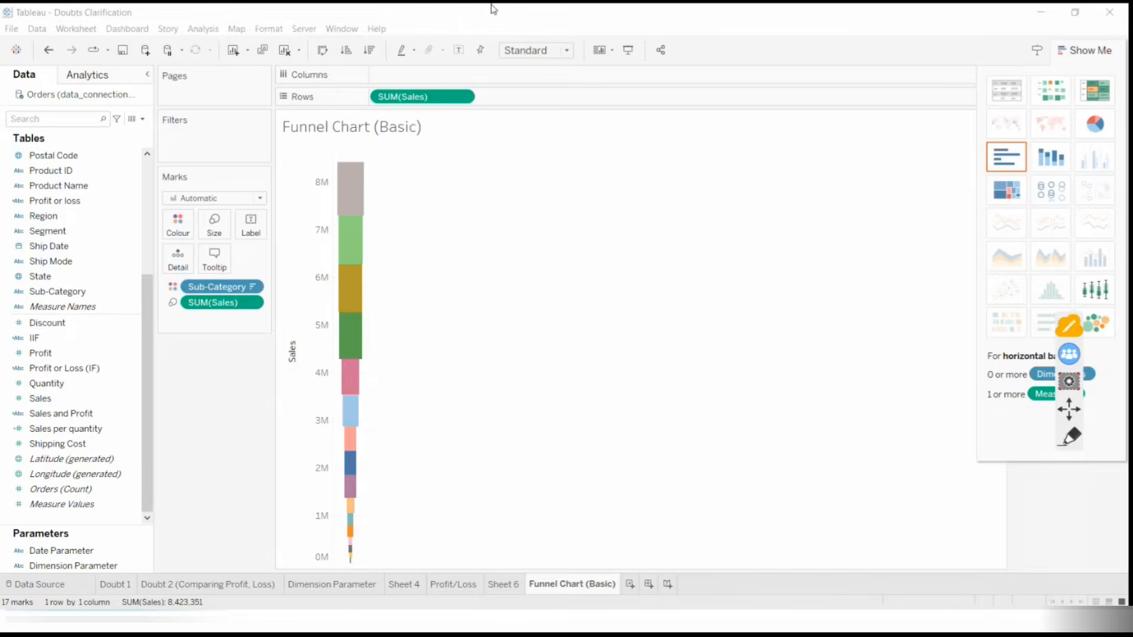
{"action": "left_click", "coordinate": [567, 51]}
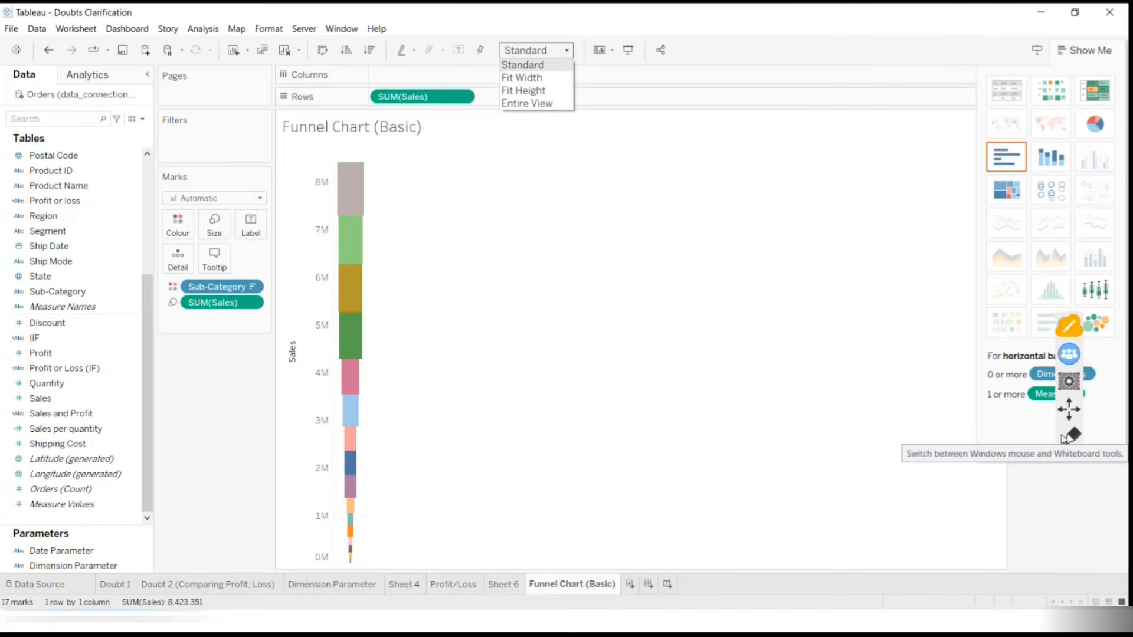
{"action": "left_click", "coordinate": [1081, 478]}
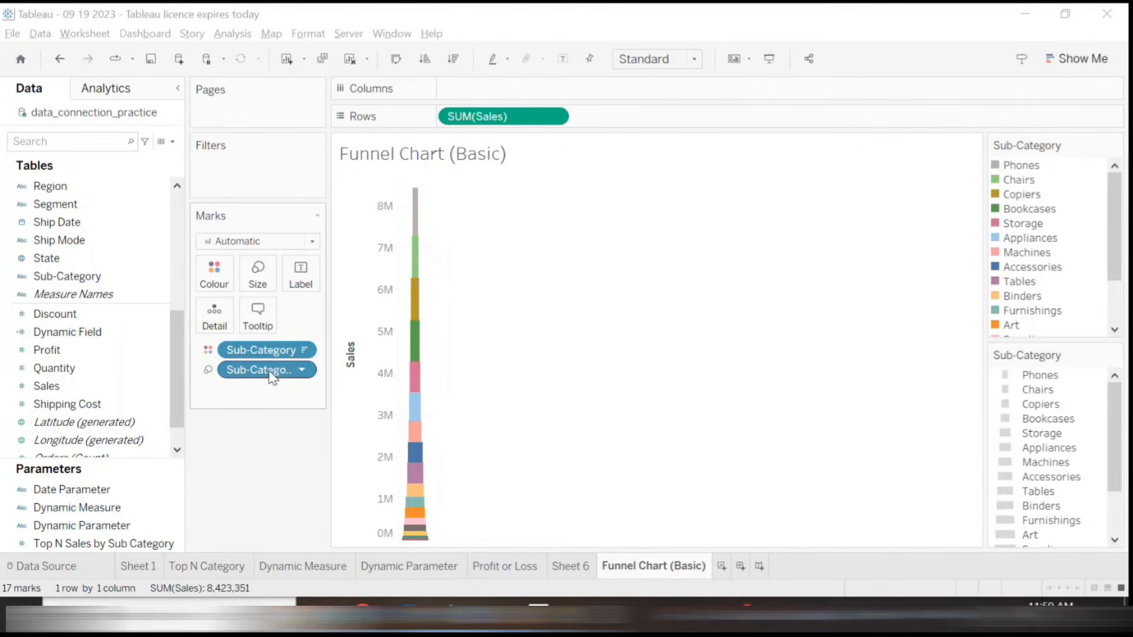
In the 09 19 2023 workbook, replace Sub-Category with Sales as the size of the funnel marks
{"action": "left_click_drag", "start_coordinate": [271, 374], "coordinate": [77, 421]}
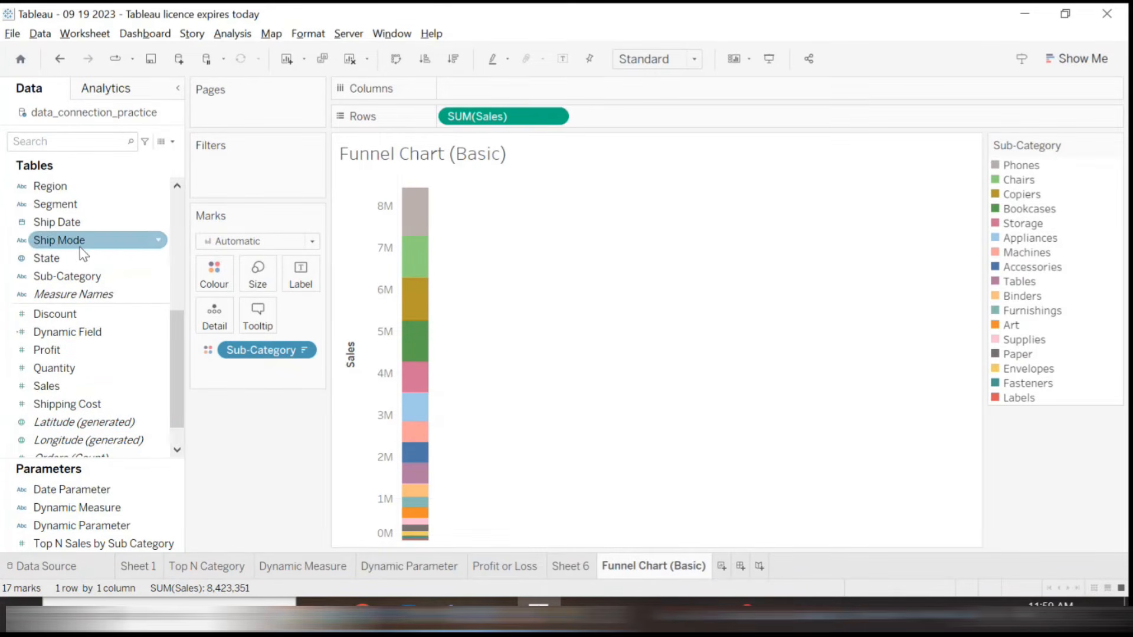
{"action": "left_click", "coordinate": [174, 439]}
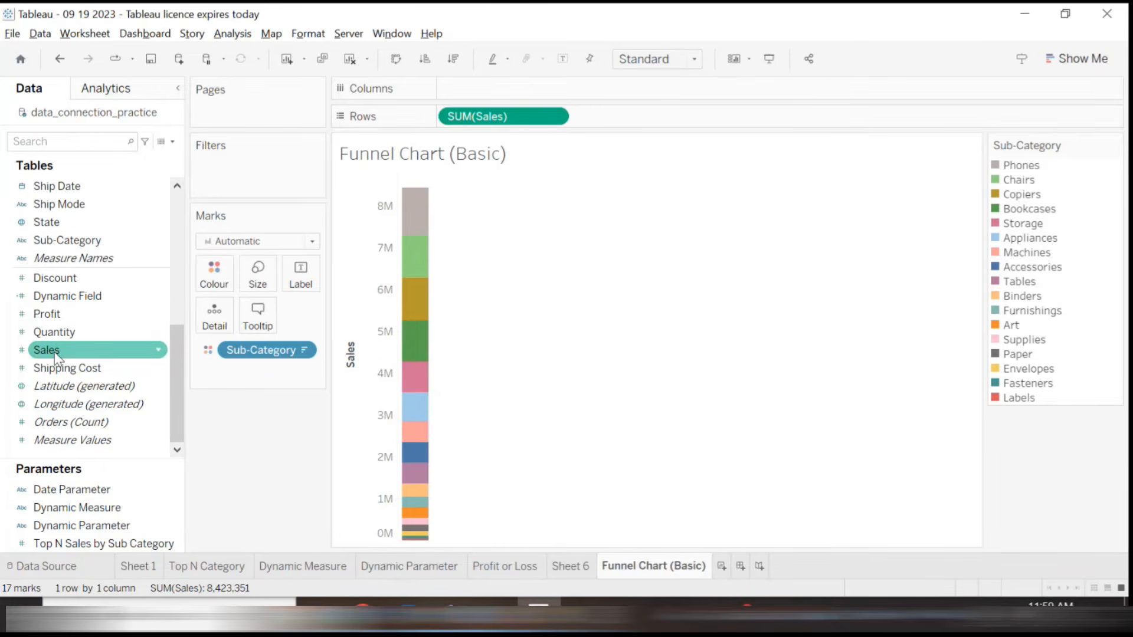
{"action": "left_click_drag", "start_coordinate": [54, 351], "coordinate": [258, 277]}
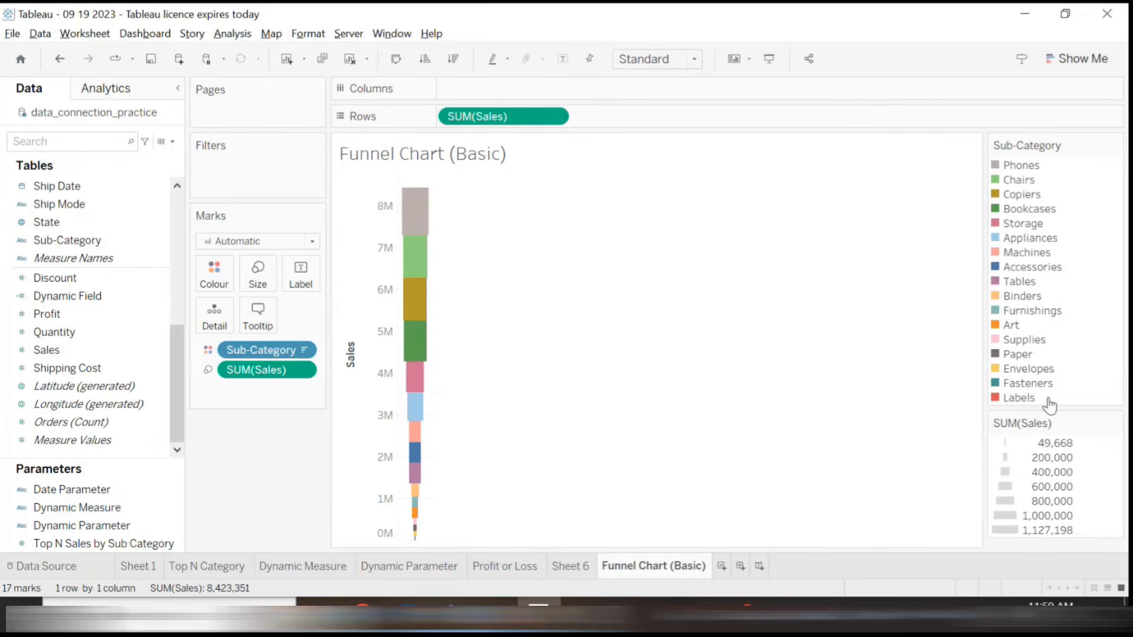
Switch back to the Doubts Clarification workbook and move the Show Me panel off the legends
{"action": "key", "text": "alt+Tab"}
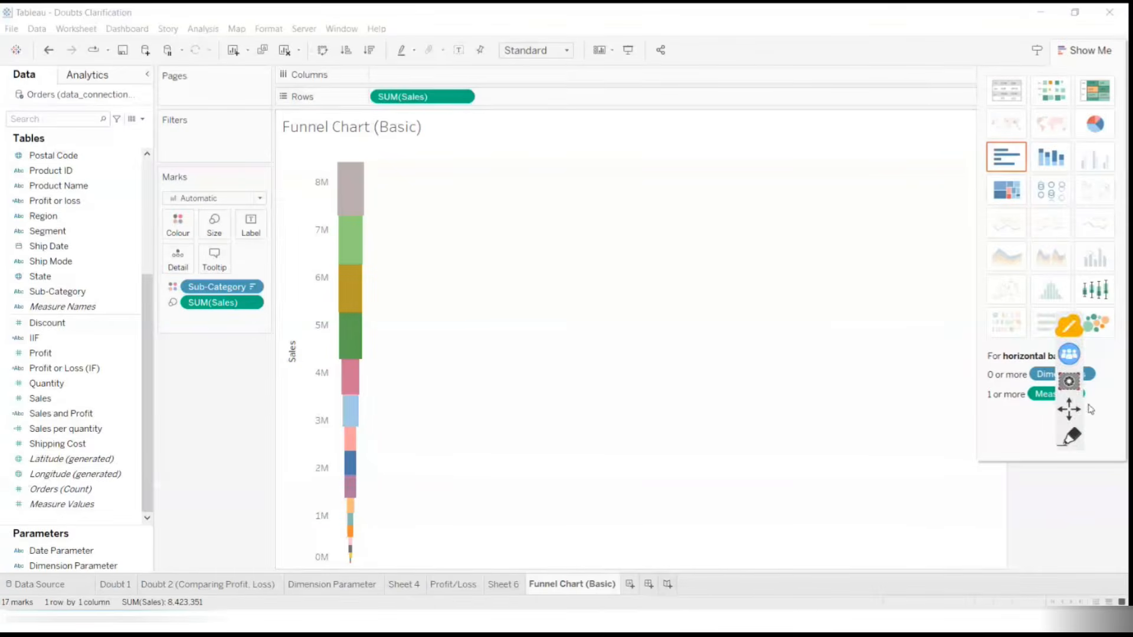
{"action": "left_click_drag", "start_coordinate": [1091, 112], "coordinate": [890, 414]}
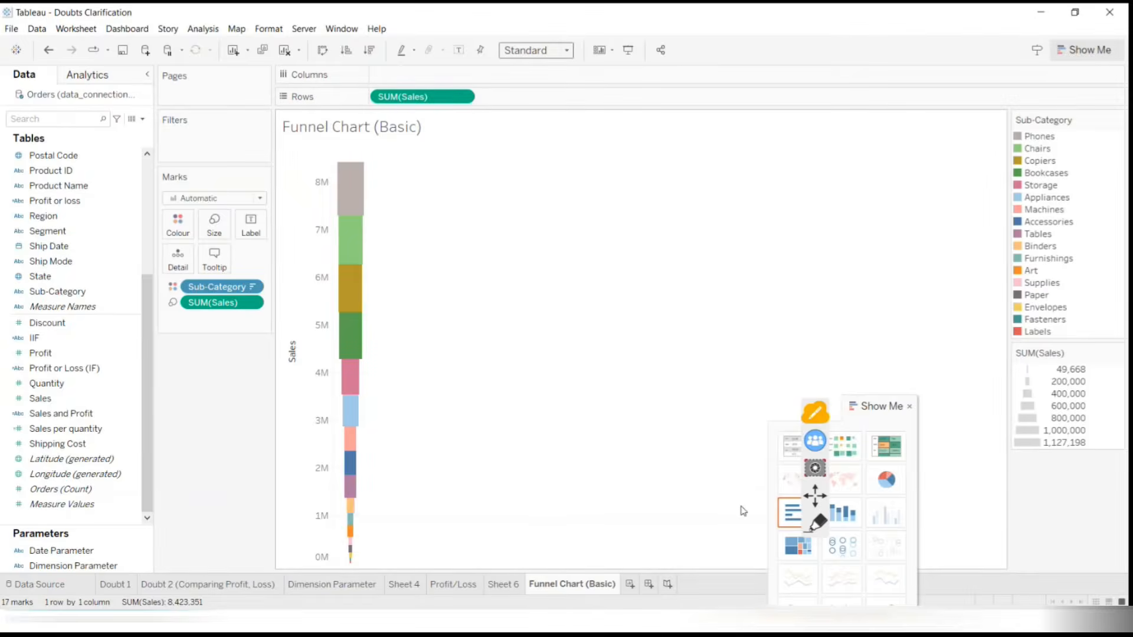
Circle the Standard view-fit selector in black ink and clear the annotation
{"action": "left_click", "coordinate": [817, 525]}
{"action": "mouse_move", "coordinate": [556, 35]}
{"action": "left_mouse_down"}
{"action": "mouse_move", "coordinate": [597, 88]}
{"action": "mouse_move", "coordinate": [597, 45]}
{"action": "mouse_move", "coordinate": [474, 46]}
{"action": "mouse_move", "coordinate": [599, 85]}
{"action": "mouse_move", "coordinate": [471, 28]}
{"action": "mouse_move", "coordinate": [511, 93]}
{"action": "mouse_move", "coordinate": [548, 61]}
{"action": "left_mouse_up"}
{"action": "left_click", "coordinate": [548, 61]}
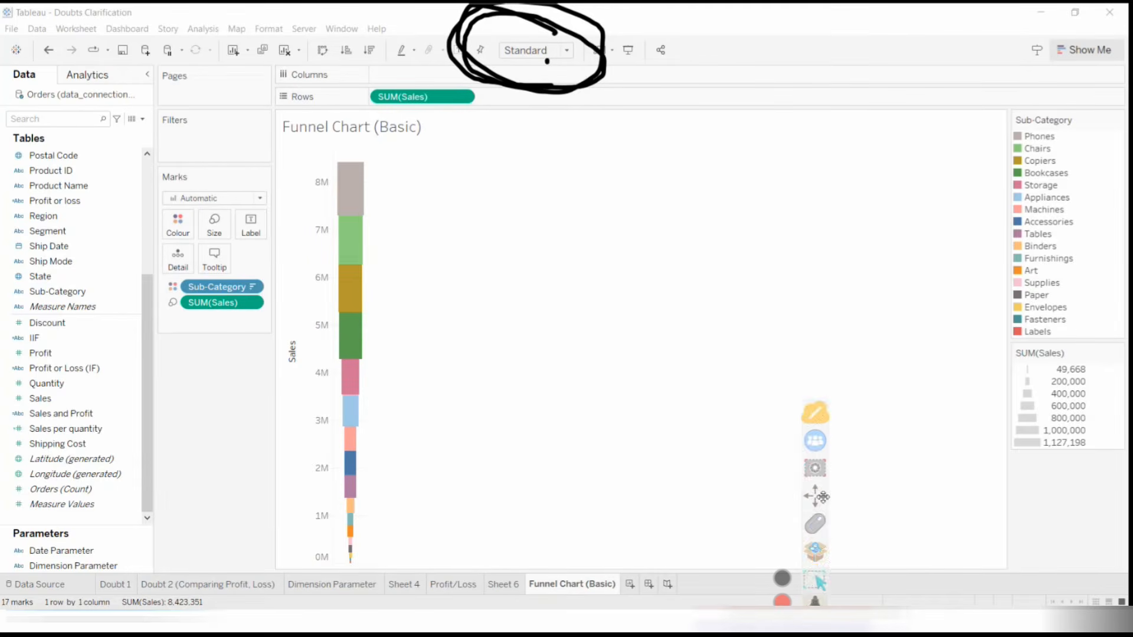
{"action": "left_click", "coordinate": [816, 525]}
{"action": "left_click", "coordinate": [782, 554]}
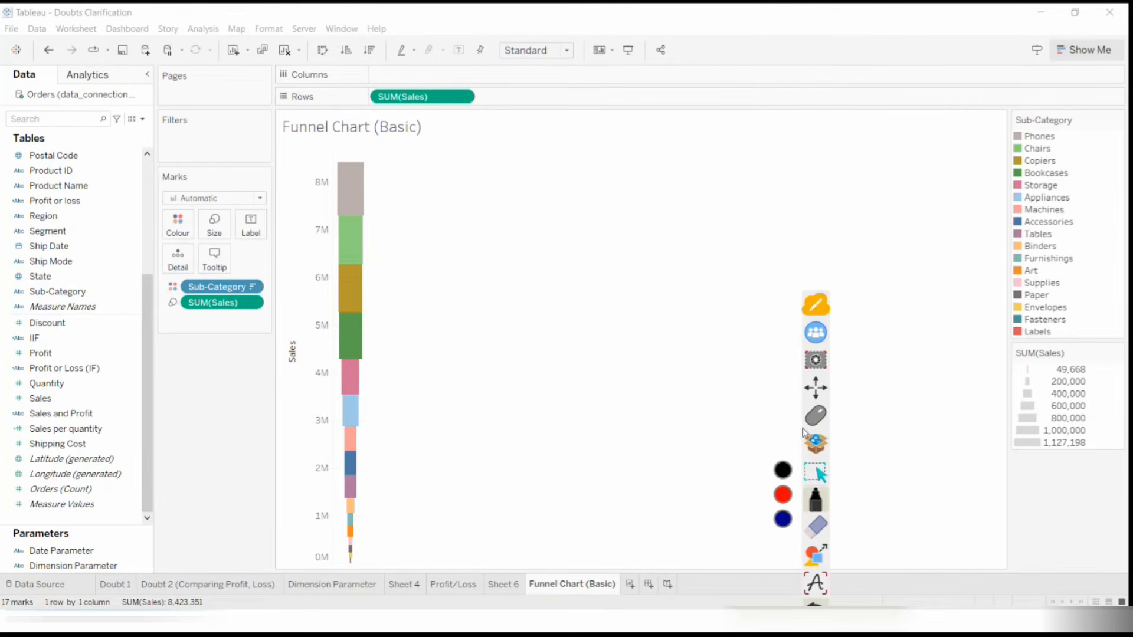
Set the funnel chart's fit to Entire View
{"action": "left_click", "coordinate": [816, 417]}
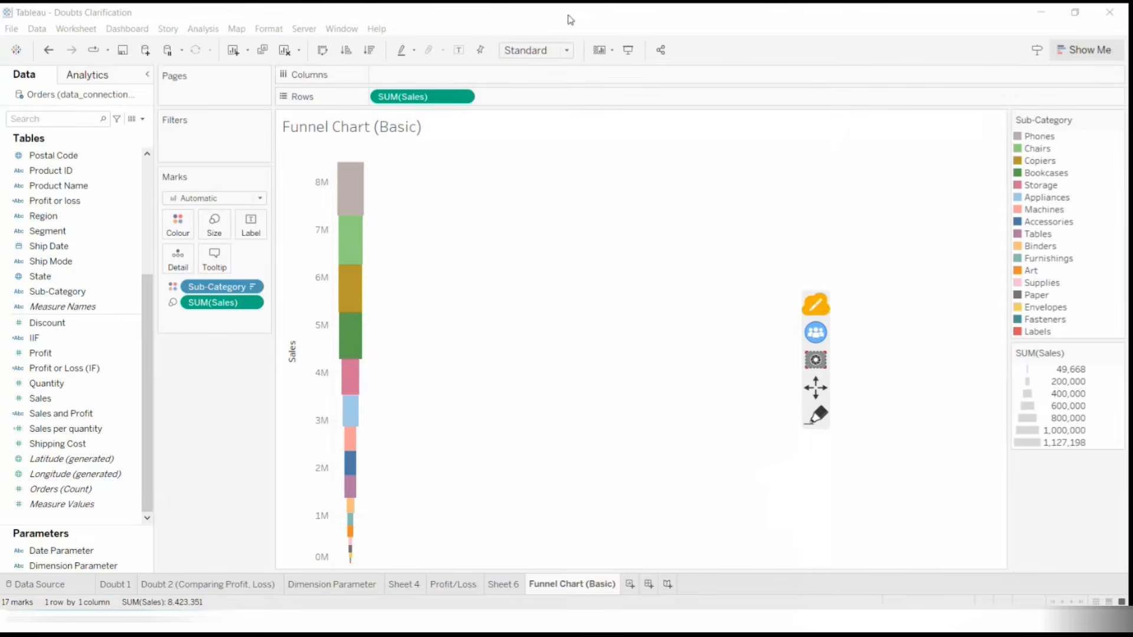
{"action": "left_click", "coordinate": [567, 52]}
{"action": "left_click", "coordinate": [544, 103]}
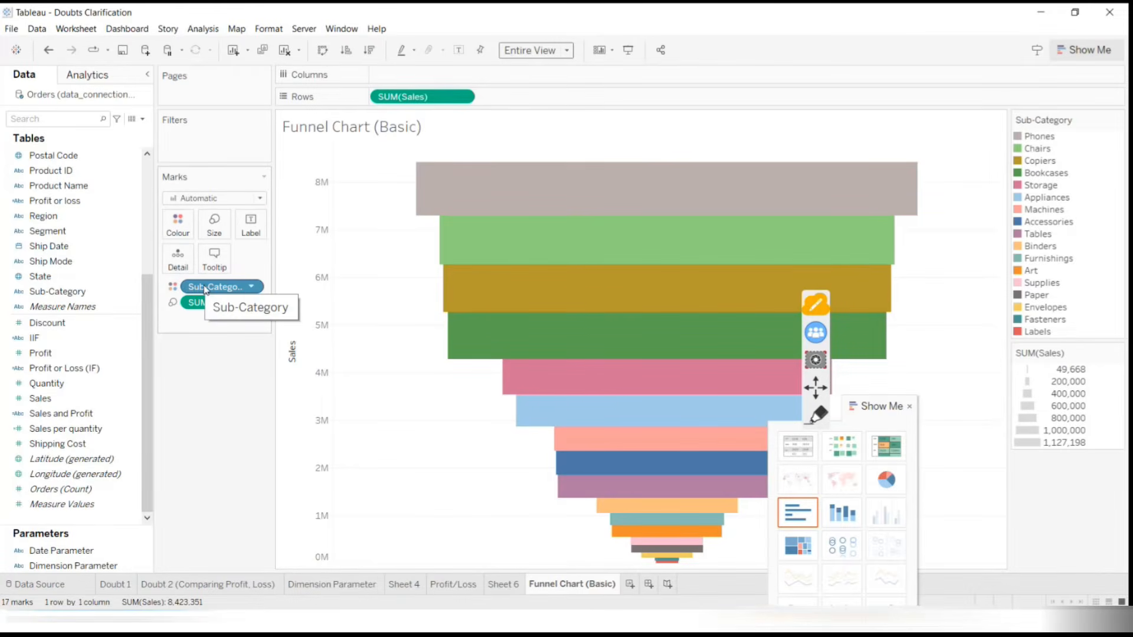
Replace Sub-Category with Region as the mark colour and sort the regions in descending order by Sales
{"action": "left_click_drag", "start_coordinate": [204, 287], "coordinate": [33, 230]}
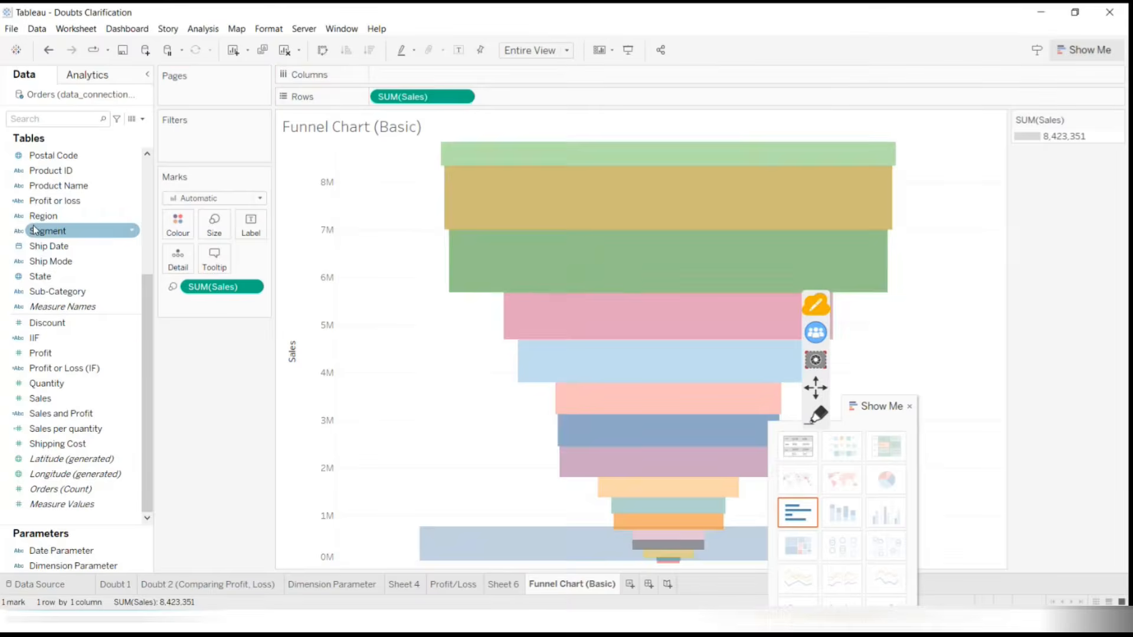
{"action": "scroll", "coordinate": [55, 209], "scroll_direction": "up", "scroll_amount": 5}
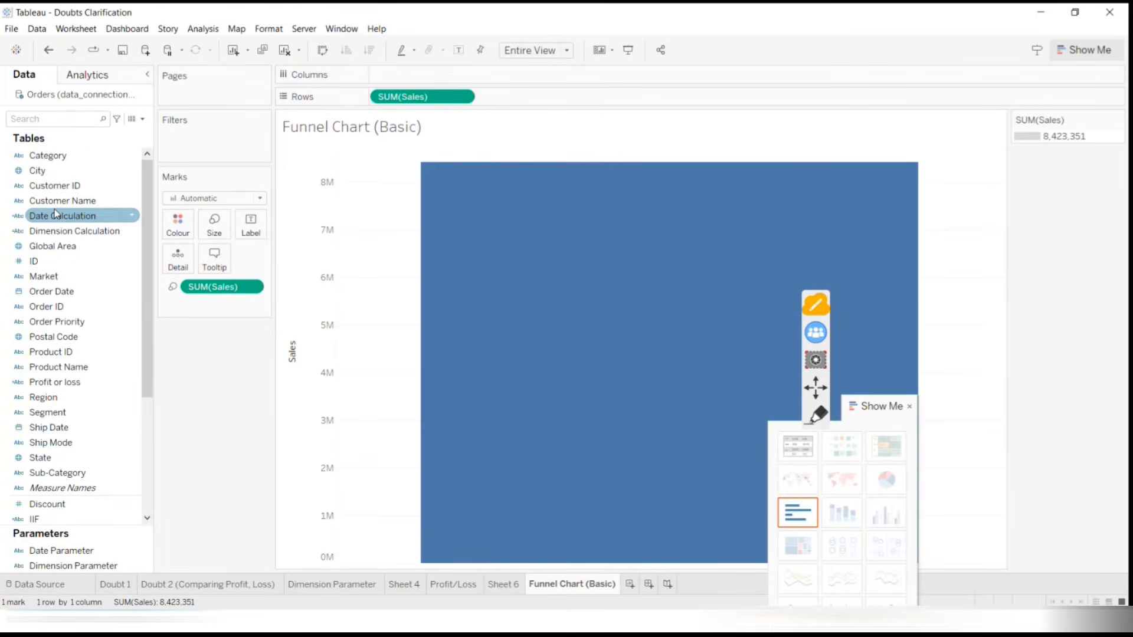
{"action": "left_click_drag", "start_coordinate": [53, 397], "coordinate": [184, 235]}
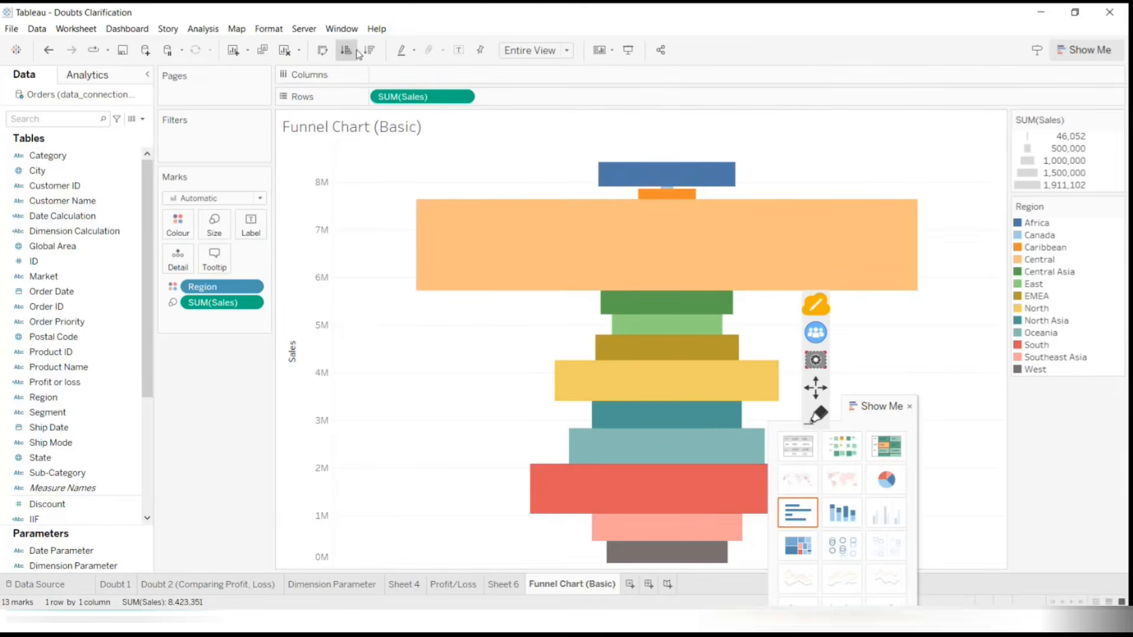
{"action": "left_click", "coordinate": [369, 50]}
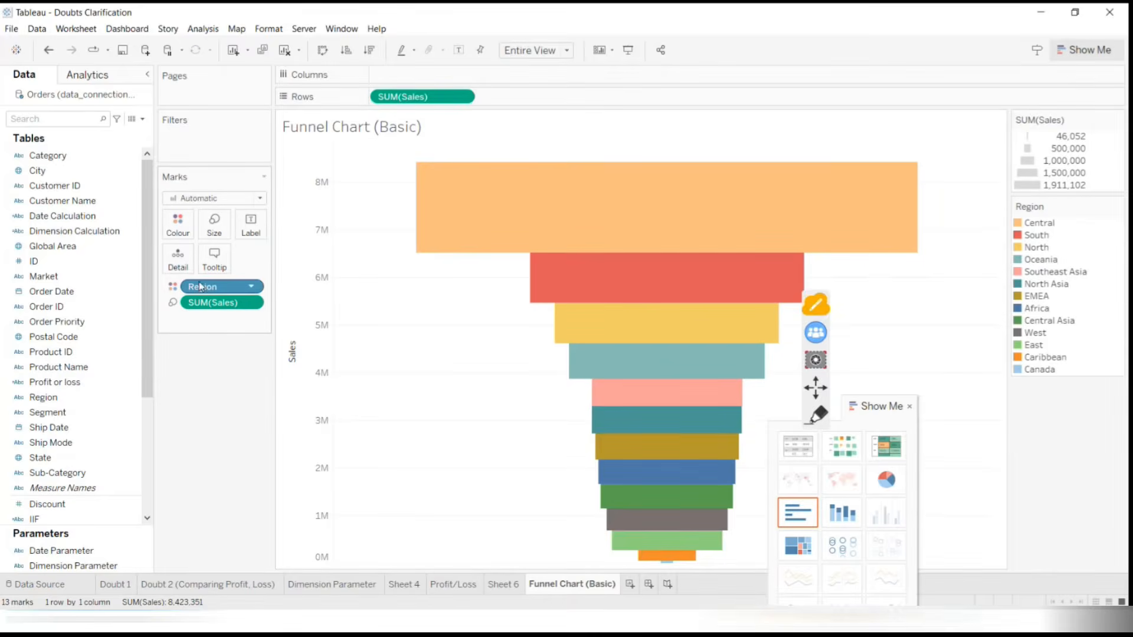
Replace Region with Sub-Category as the mark colour
{"action": "left_click_drag", "start_coordinate": [204, 289], "coordinate": [167, 432]}
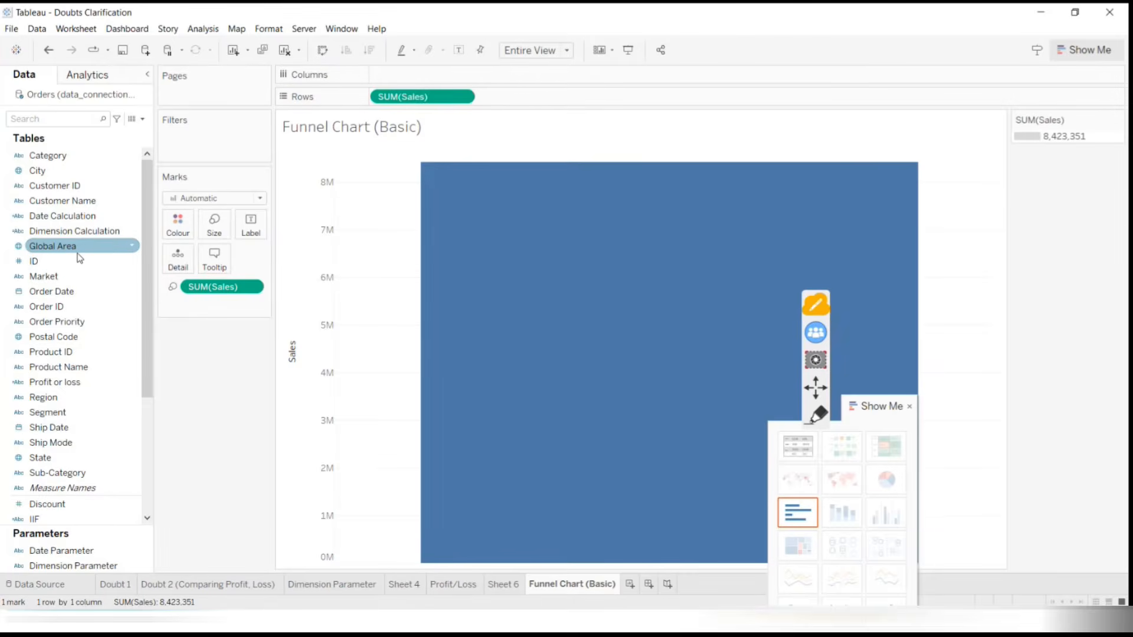
{"action": "left_click_drag", "start_coordinate": [71, 472], "coordinate": [175, 229]}
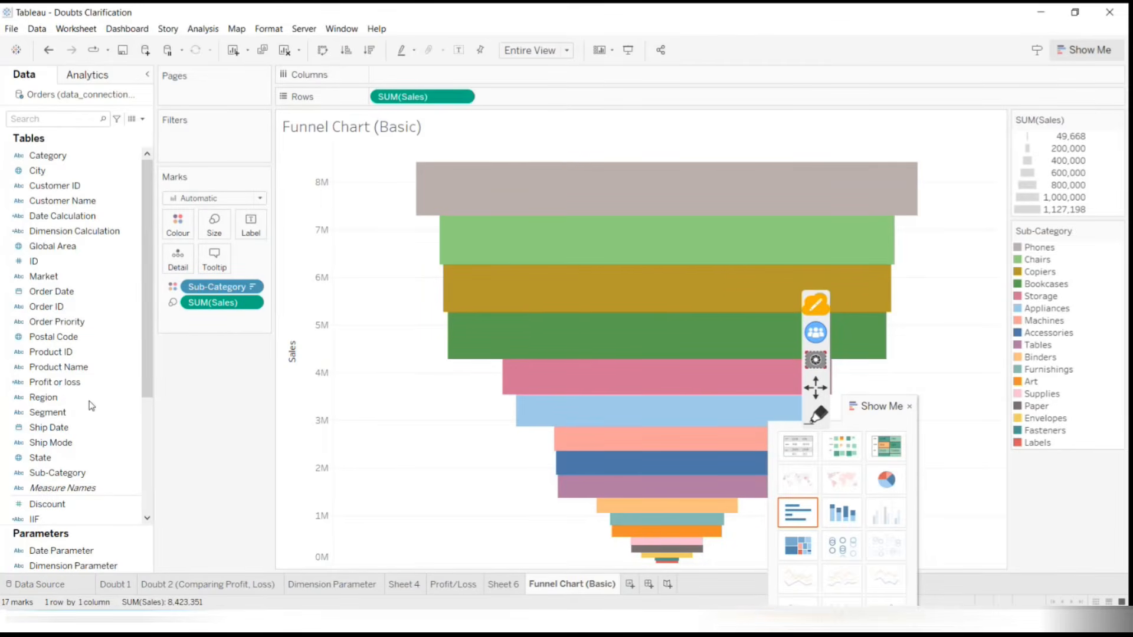
Label the funnel bars with Sales and Sub-Category, placing the Sub-Category name above the Sales value
{"action": "scroll", "coordinate": [80, 405], "scroll_direction": "down", "scroll_amount": 3}
{"action": "left_click_drag", "start_coordinate": [52, 449], "coordinate": [264, 233]}
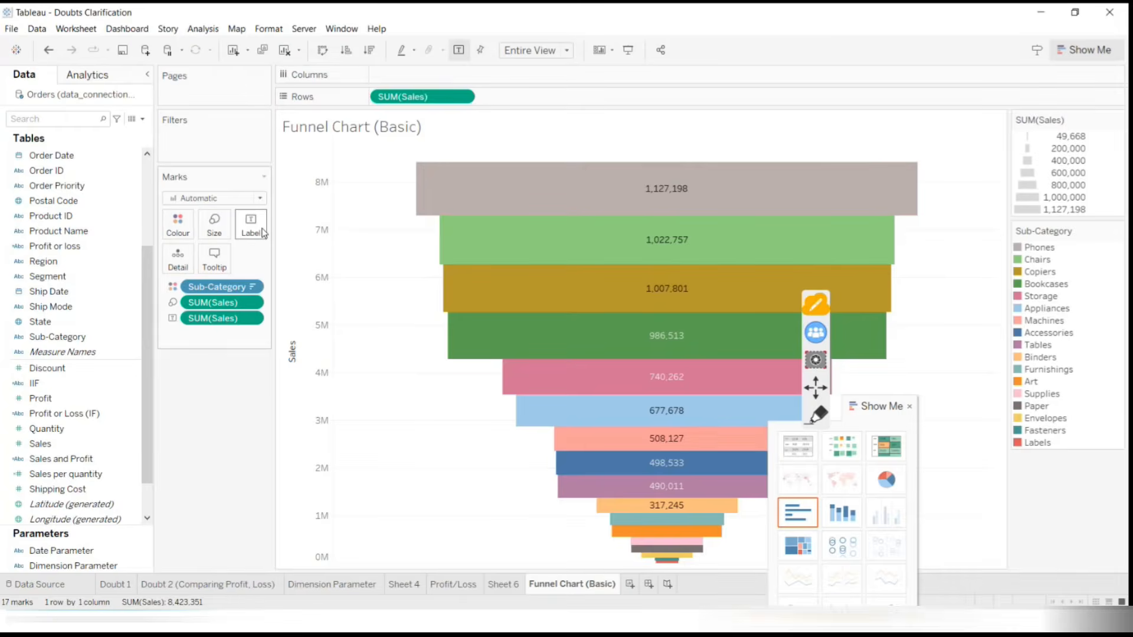
{"action": "scroll", "coordinate": [18, 352], "scroll_direction": "up", "scroll_amount": 3}
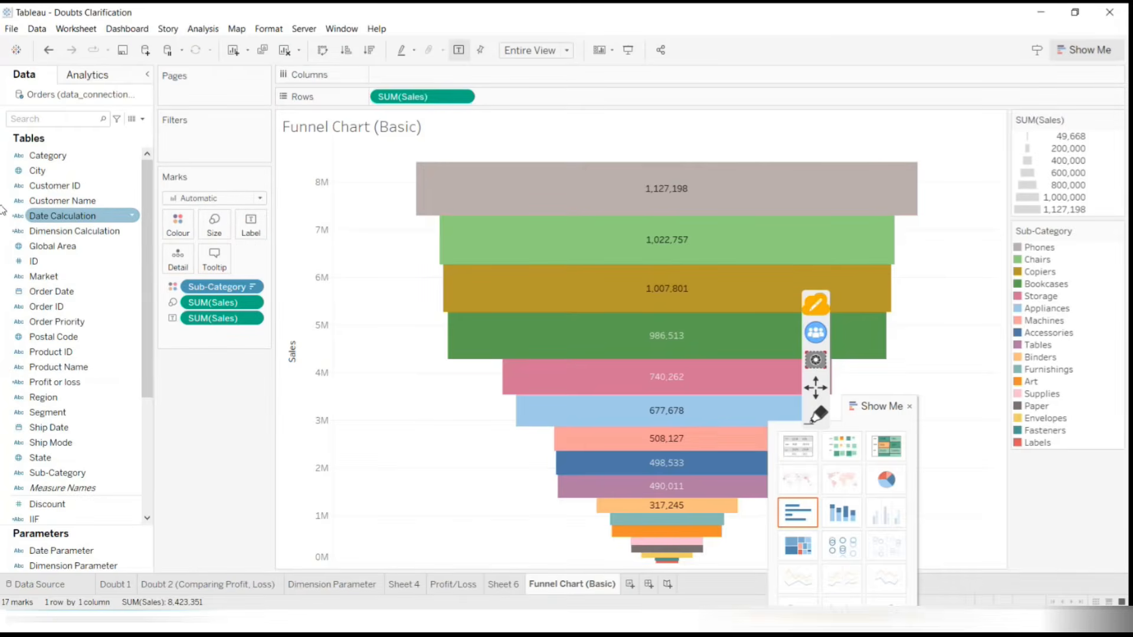
{"action": "left_click_drag", "start_coordinate": [57, 473], "coordinate": [250, 228]}
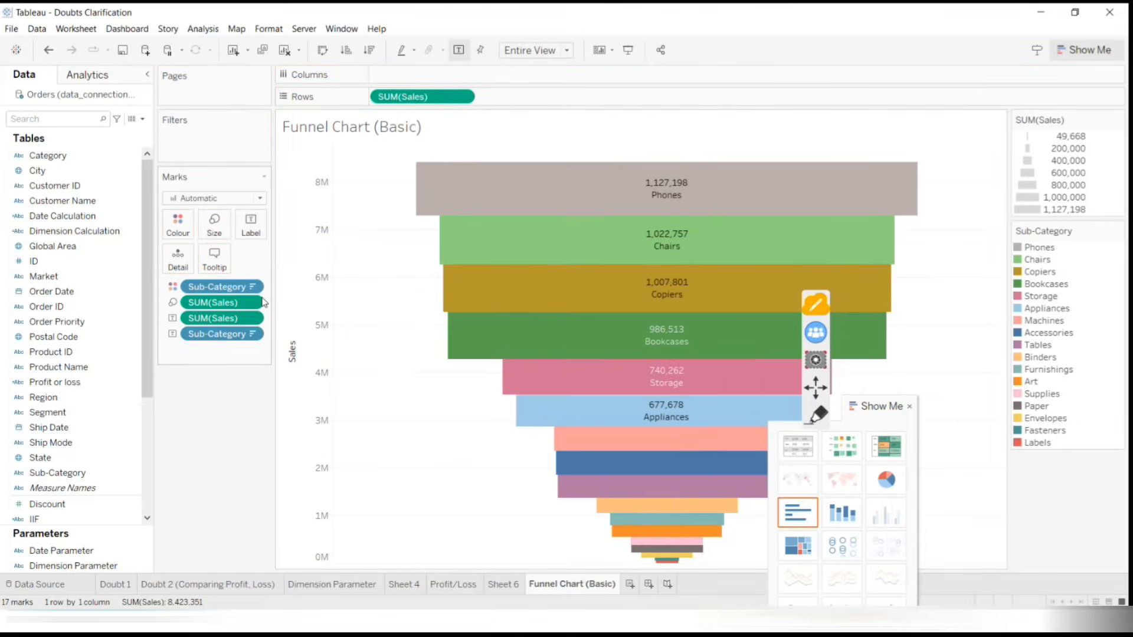
{"action": "left_click_drag", "start_coordinate": [211, 322], "coordinate": [215, 351]}
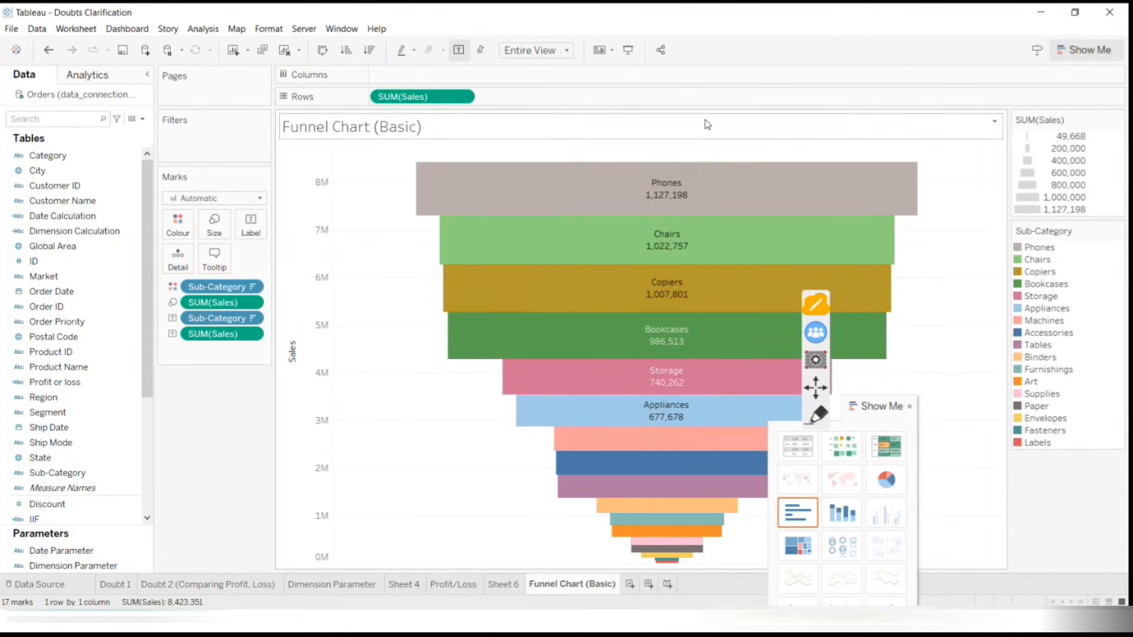
Try to close the Show Me panel covering the lower funnel bars
{"action": "mouse_move", "coordinate": [645, 445]}
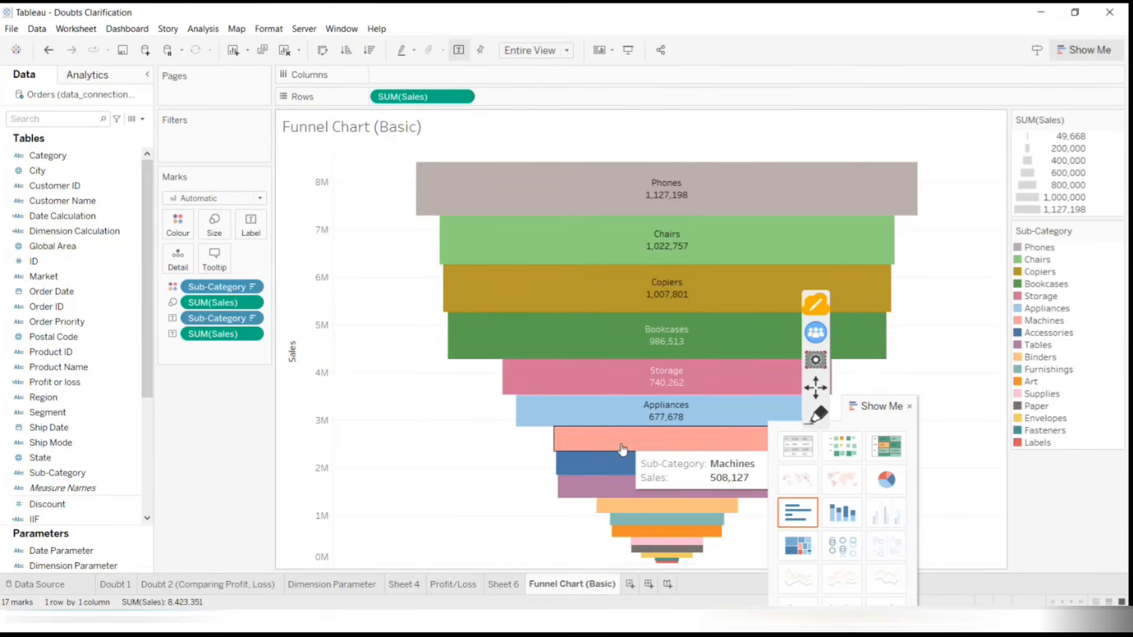
{"action": "left_click", "coordinate": [910, 407]}
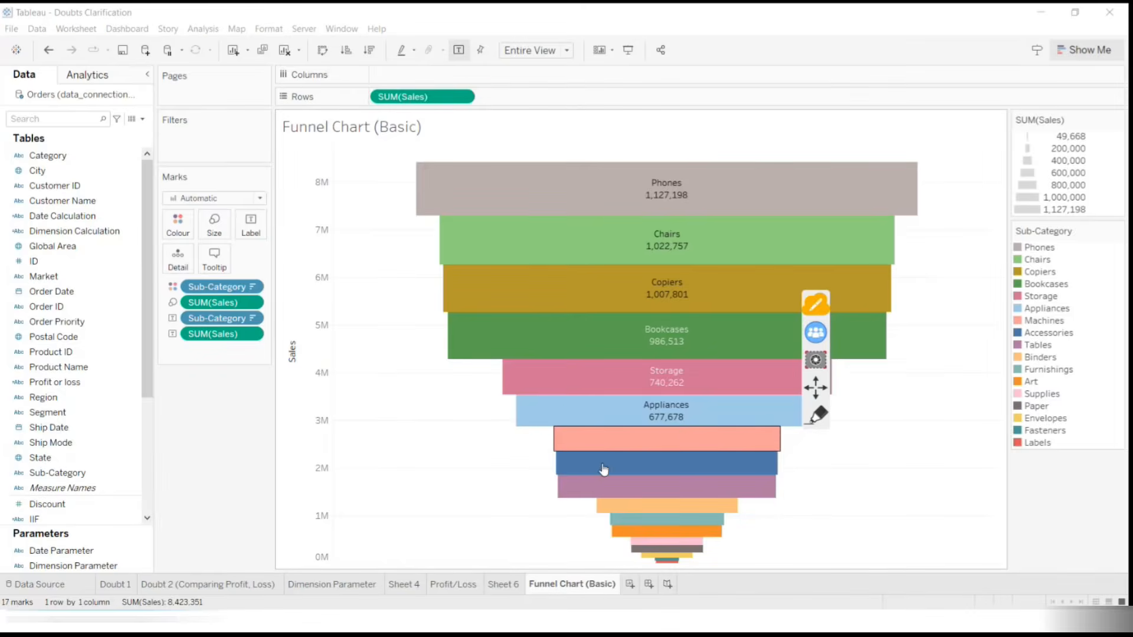
{"action": "mouse_move", "coordinate": [678, 429]}
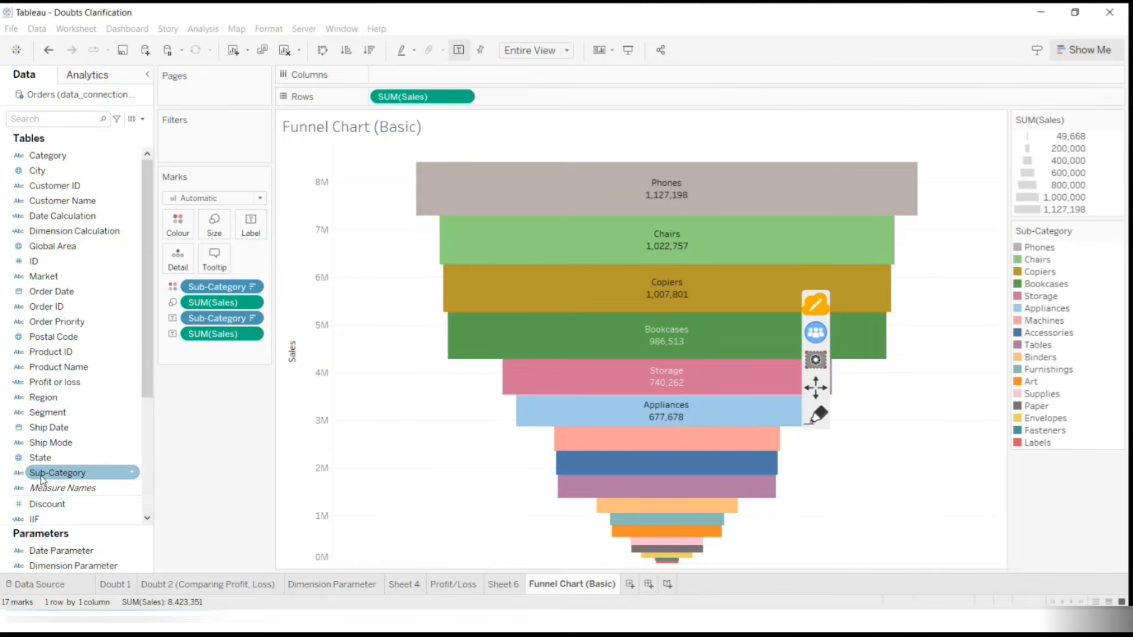
Add Sub-Category as a filter with all values selected and show its filter control beside the chart
{"action": "left_click_drag", "start_coordinate": [40, 476], "coordinate": [222, 136]}
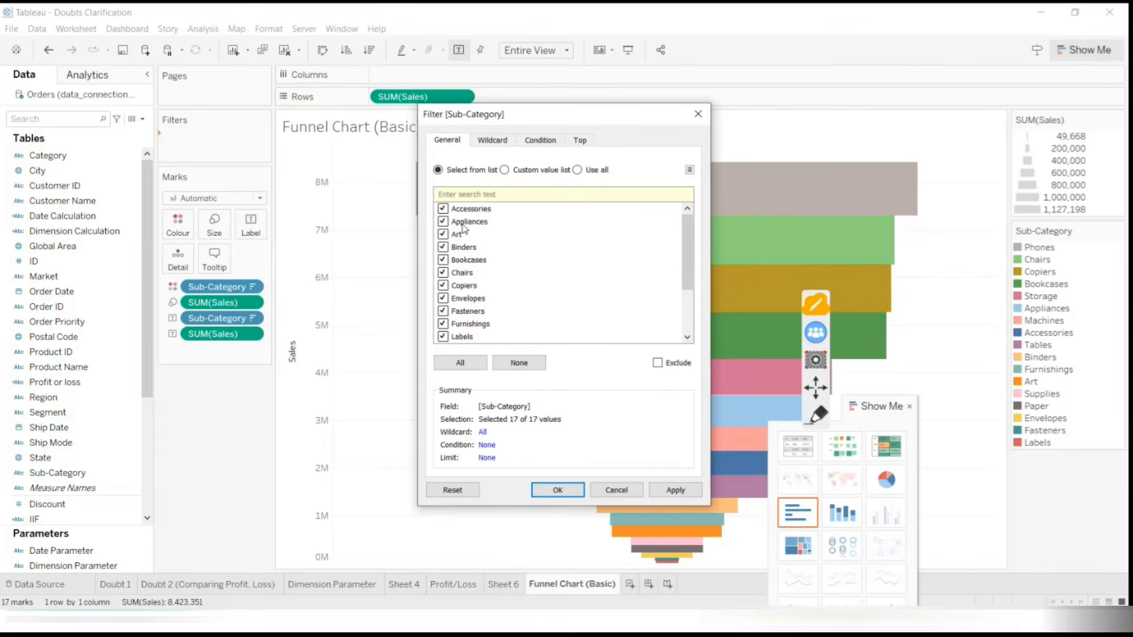
{"action": "left_click", "coordinate": [675, 490]}
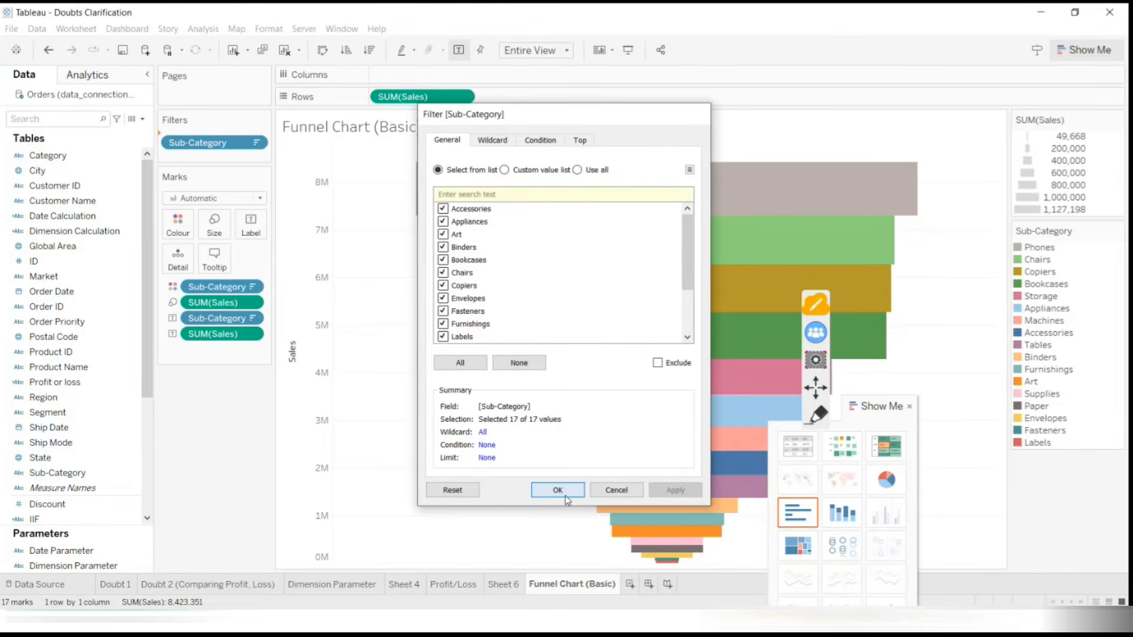
{"action": "left_click", "coordinate": [560, 491]}
{"action": "right_click", "coordinate": [198, 140]}
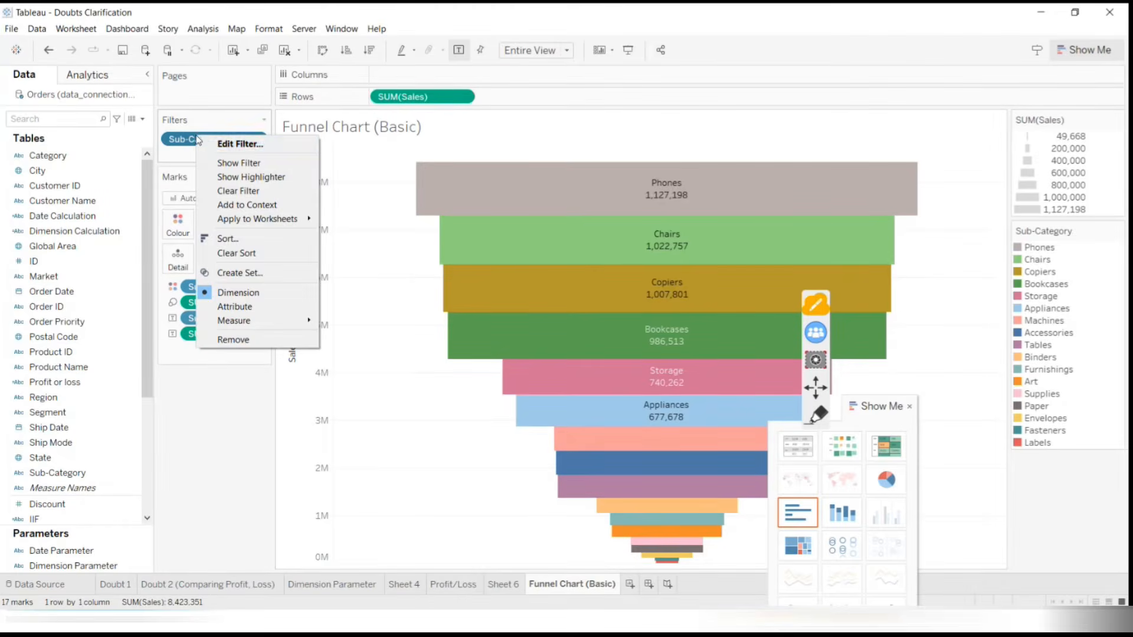
{"action": "left_click", "coordinate": [239, 163]}
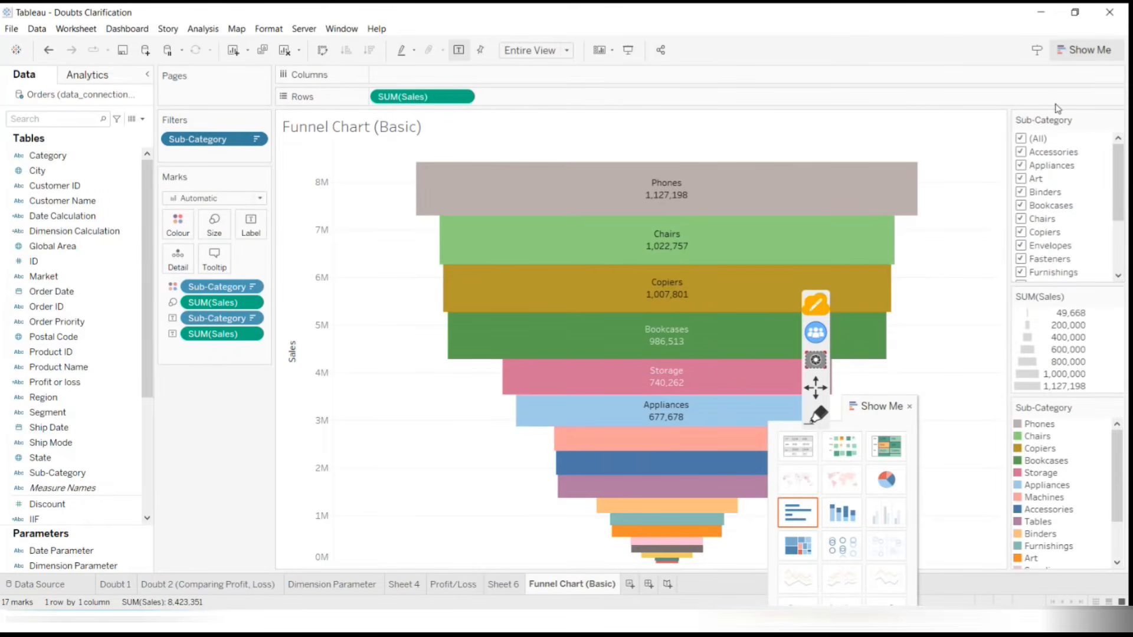
Limit the Sub-Category filter to Accessories, Appliances, Art, Binders and Bookcases by excluding every other sub-category
{"action": "left_click", "coordinate": [1021, 219]}
{"action": "left_click", "coordinate": [1021, 232]}
{"action": "left_click", "coordinate": [1021, 245]}
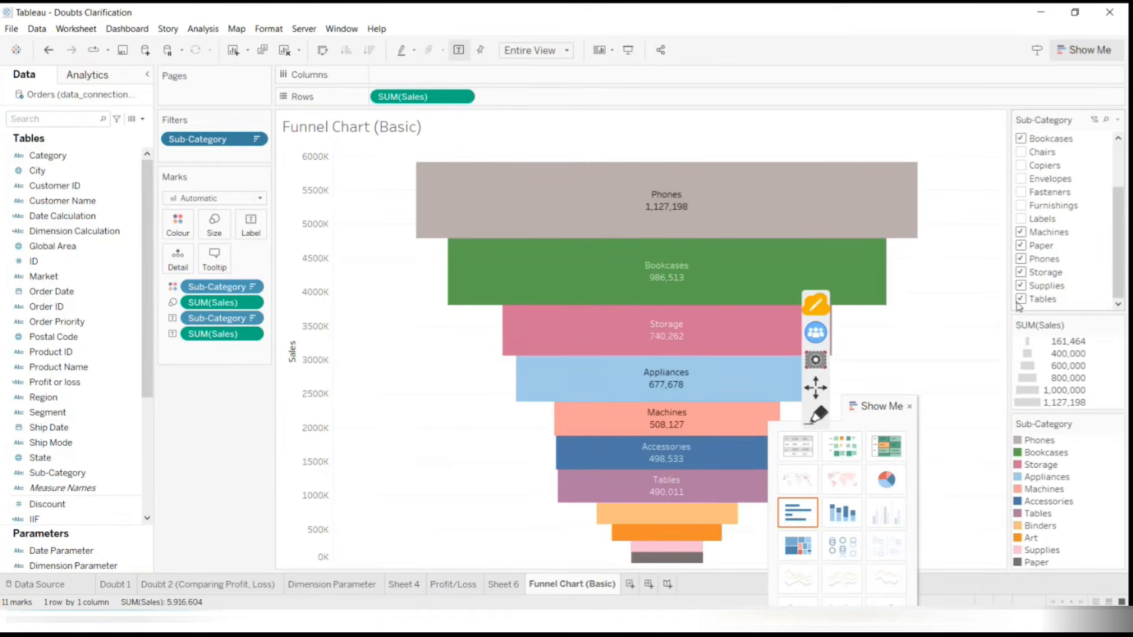
{"action": "left_click", "coordinate": [1020, 300]}
{"action": "left_click", "coordinate": [1021, 286]}
{"action": "left_click", "coordinate": [1021, 273]}
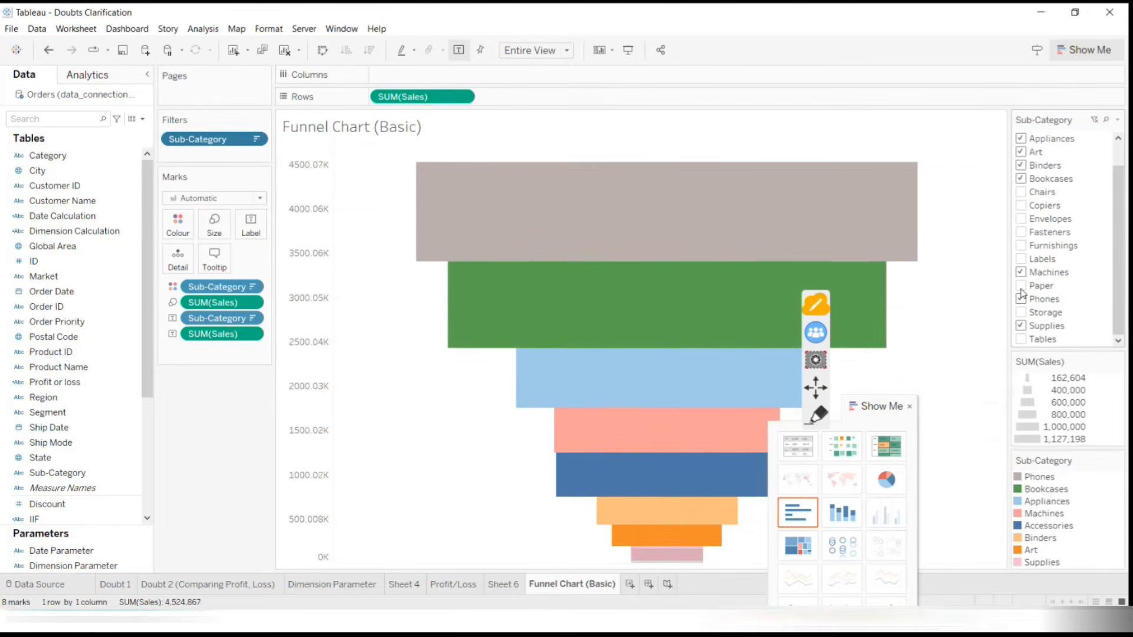
{"action": "left_click", "coordinate": [1021, 286]}
{"action": "left_click", "coordinate": [1021, 298]}
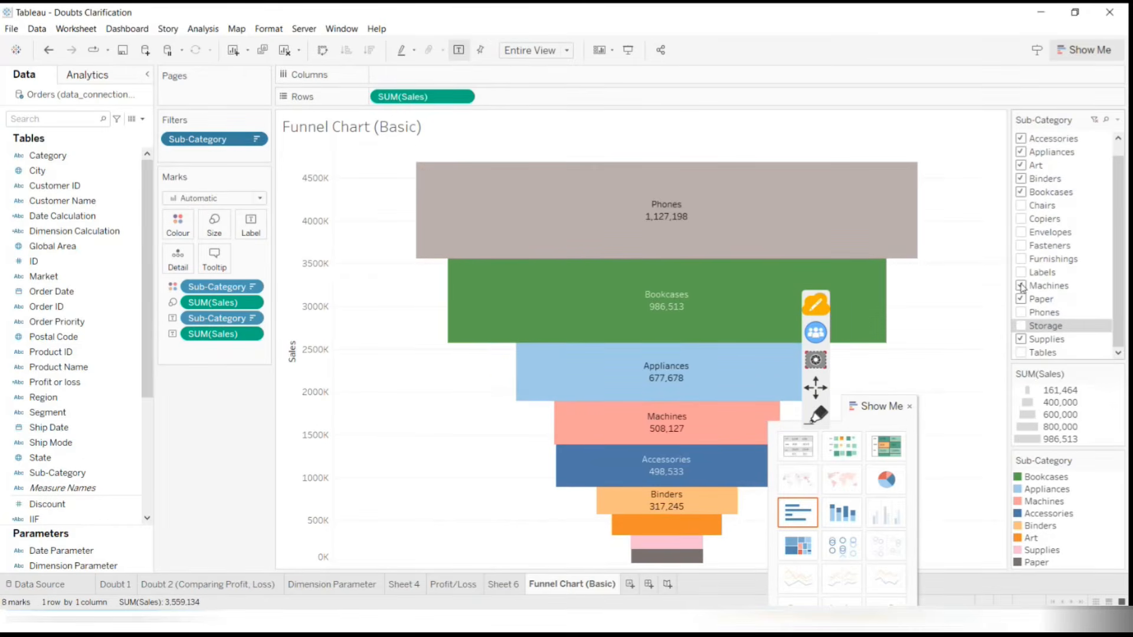
{"action": "left_click", "coordinate": [1022, 285]}
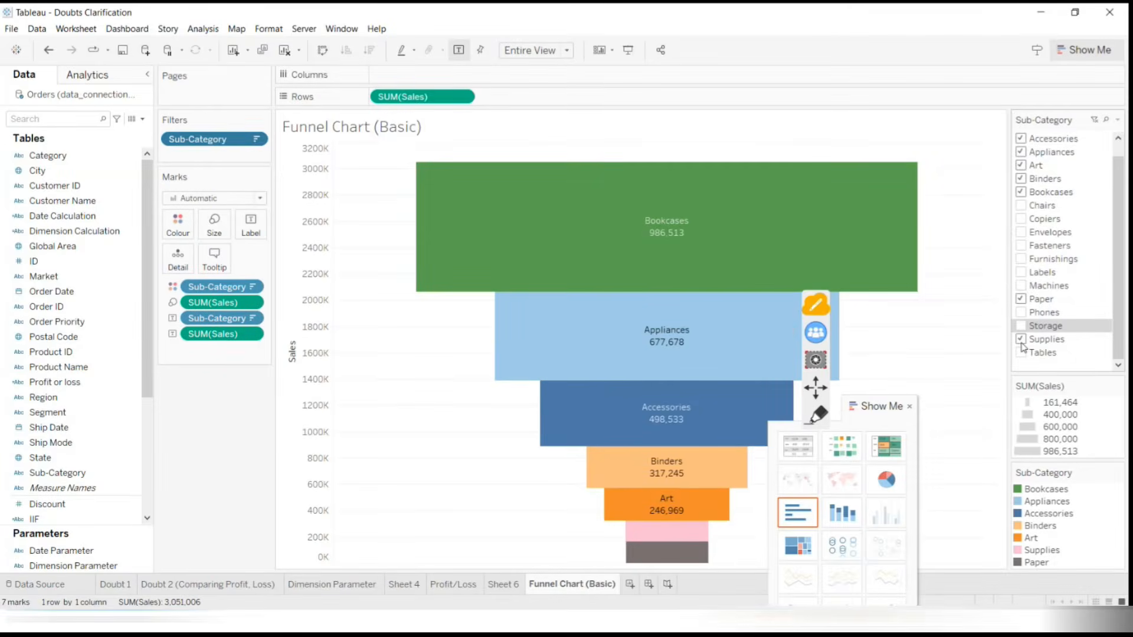
{"action": "left_click", "coordinate": [1021, 340]}
{"action": "left_click", "coordinate": [1021, 312]}
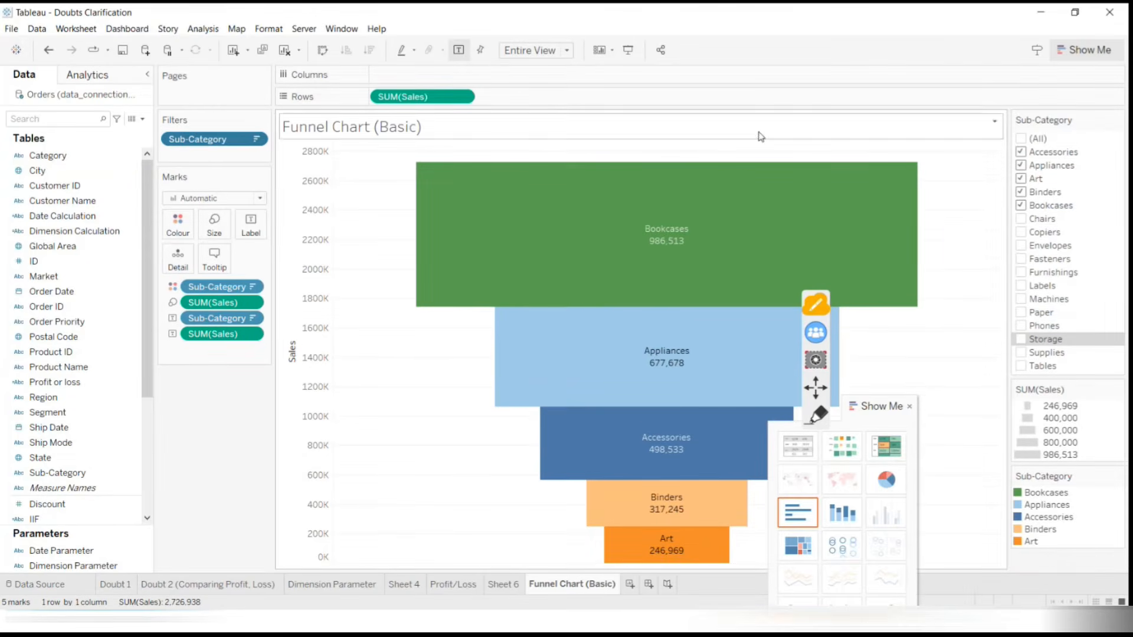
Move the Show Me panel and the floating annotation toolbar off the funnel bars
{"action": "mouse_move", "coordinate": [440, 199]}
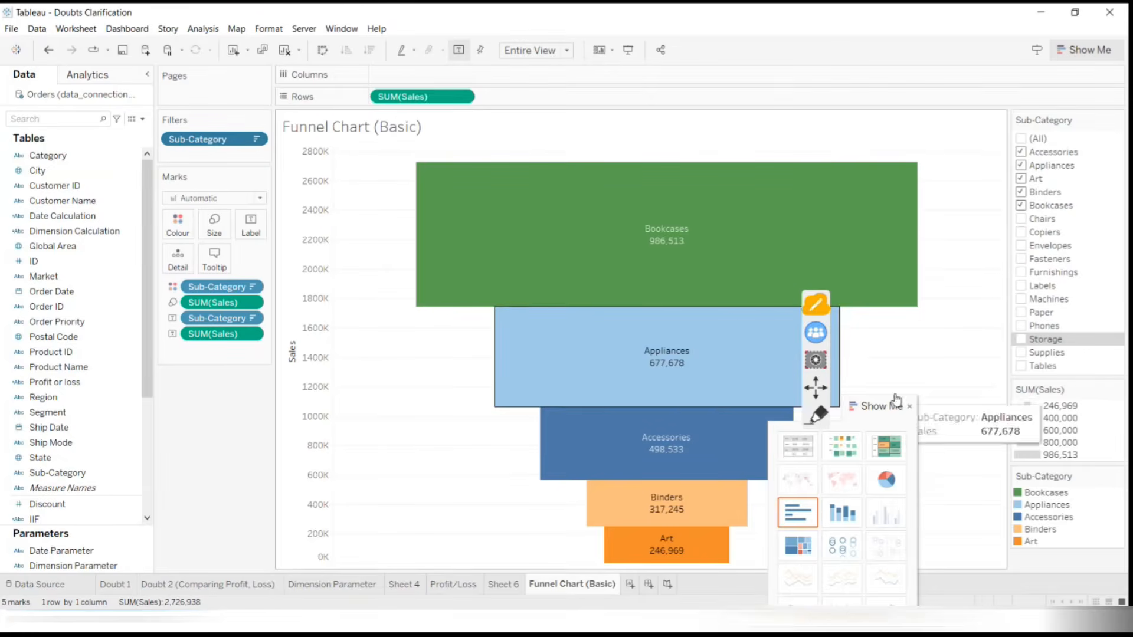
{"action": "left_click_drag", "start_coordinate": [882, 404], "coordinate": [1123, 447]}
{"action": "left_click_drag", "start_coordinate": [816, 388], "coordinate": [984, 91]}
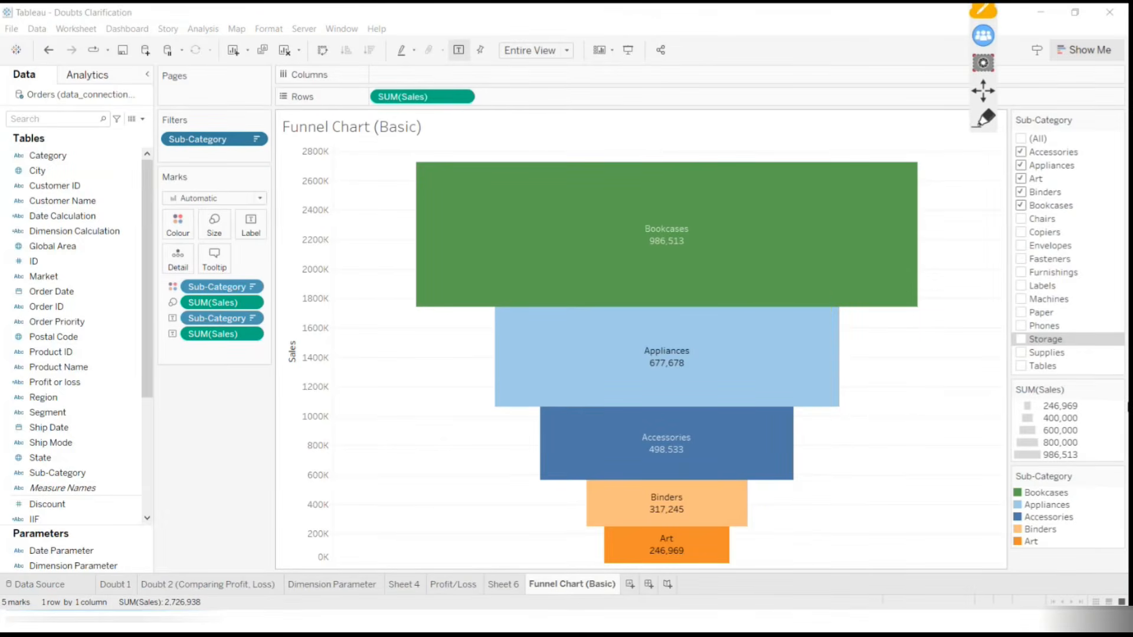
Review the Sub-Category filter's selected values and show the Sub-Category highlighter
{"action": "left_click", "coordinate": [213, 126]}
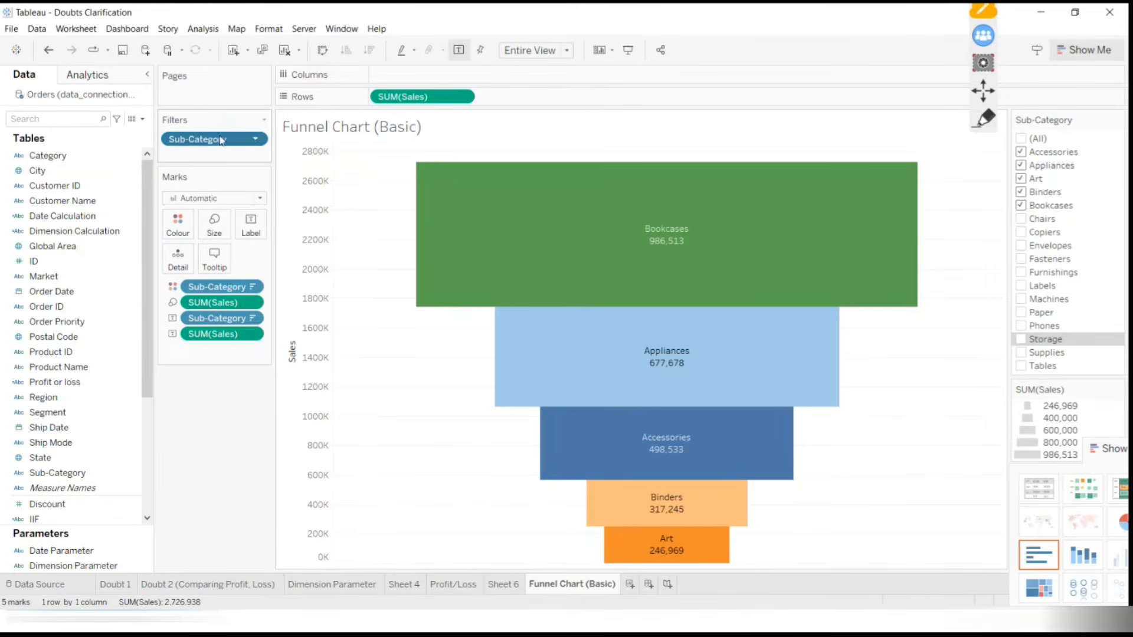
{"action": "right_click", "coordinate": [221, 140]}
{"action": "left_click", "coordinate": [260, 144]}
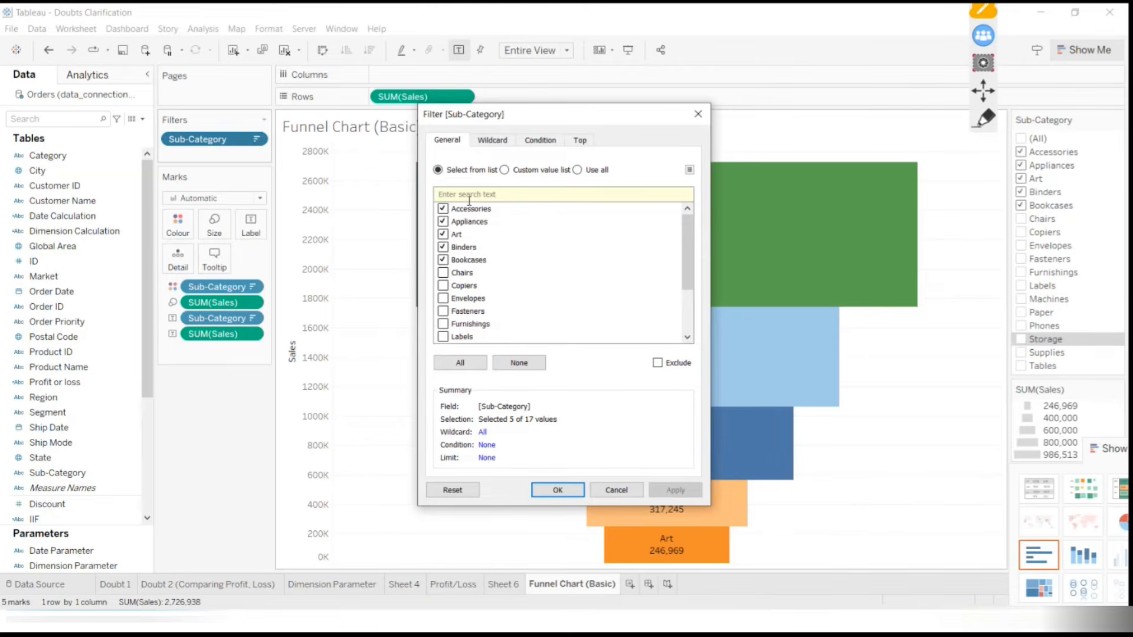
{"action": "left_click", "coordinate": [568, 492]}
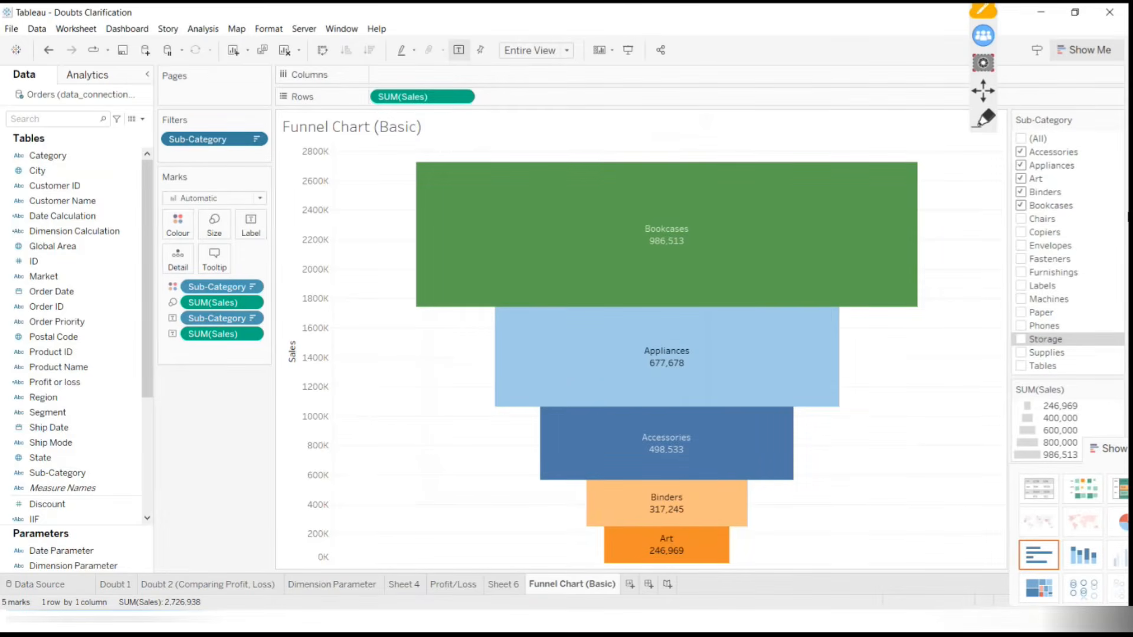
{"action": "right_click", "coordinate": [186, 142]}
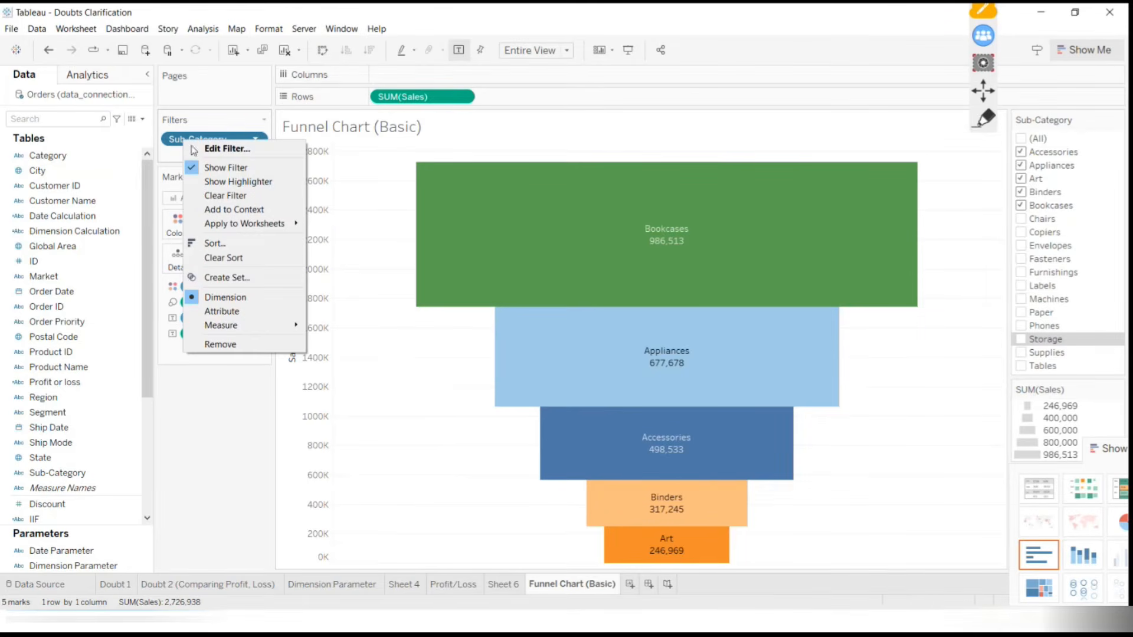
{"action": "left_click", "coordinate": [223, 170]}
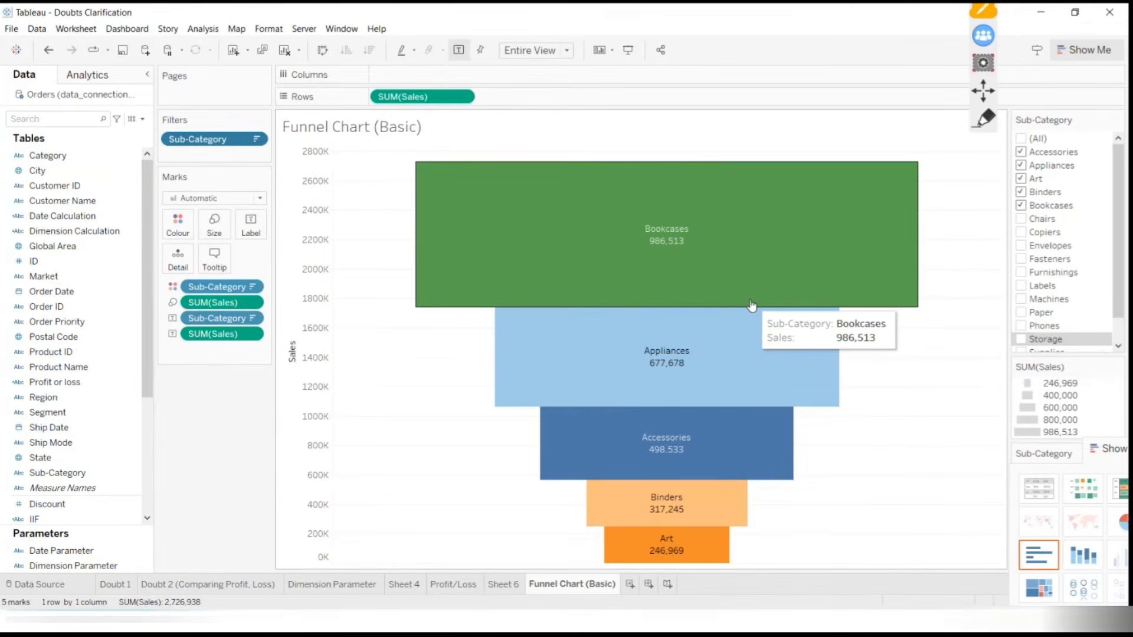
Reduce the funnel bars' size slightly and set the view to Fit Width after trying Standard
{"action": "left_click", "coordinate": [215, 225]}
{"action": "mouse_move", "coordinate": [275, 260]}
{"action": "left_mouse_down"}
{"action": "mouse_move", "coordinate": [243, 266]}
{"action": "mouse_move", "coordinate": [283, 265]}
{"action": "left_mouse_up"}
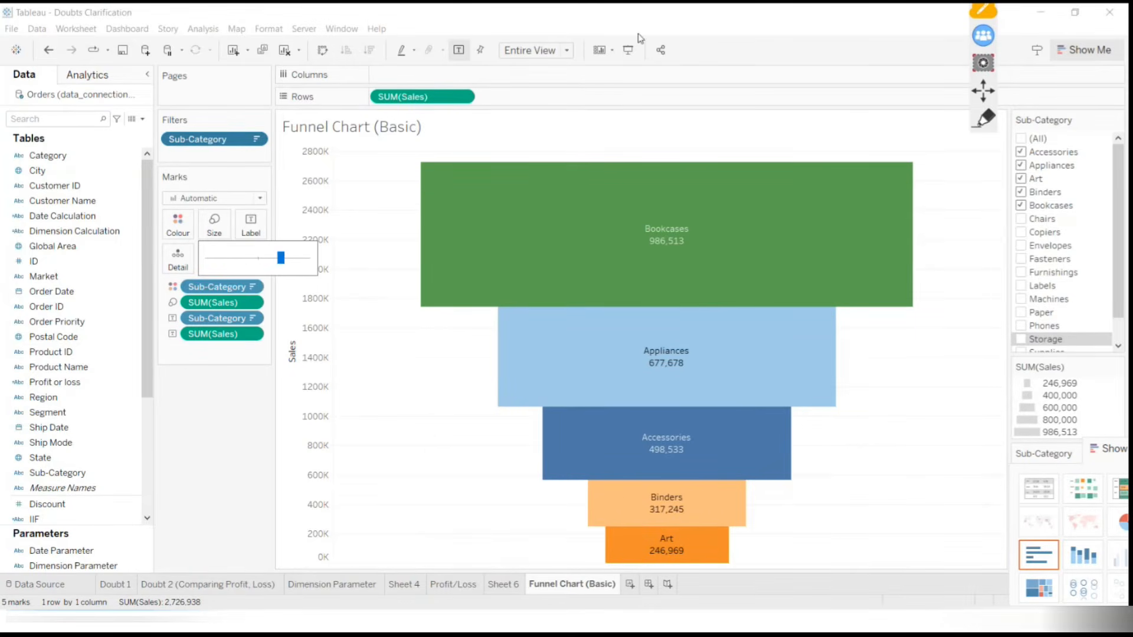
{"action": "left_click", "coordinate": [566, 50]}
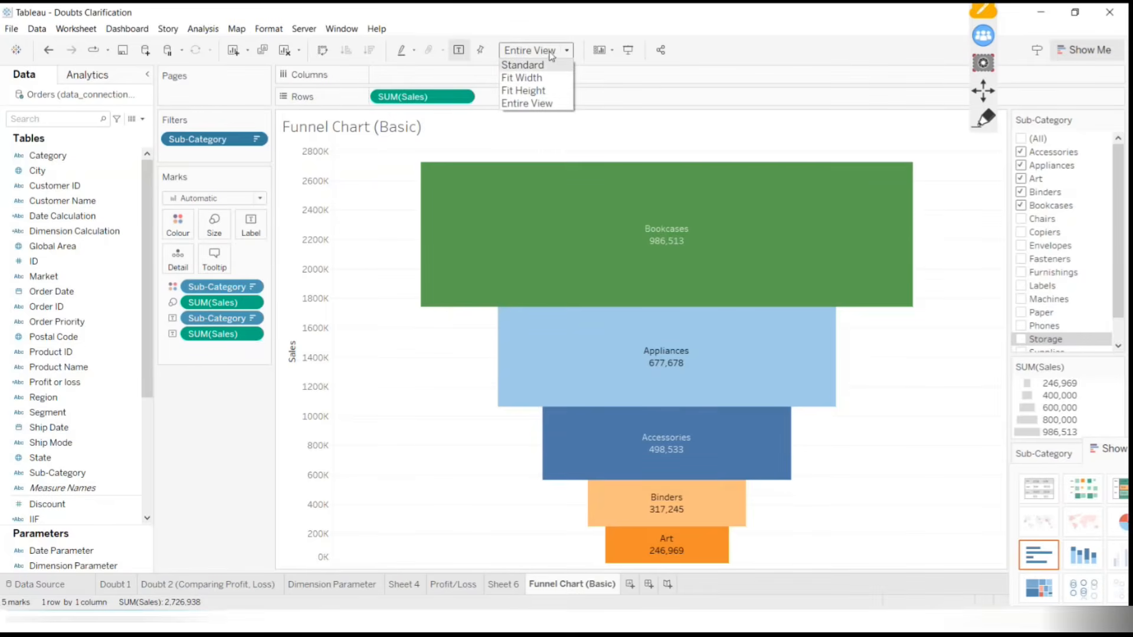
{"action": "left_click", "coordinate": [532, 65]}
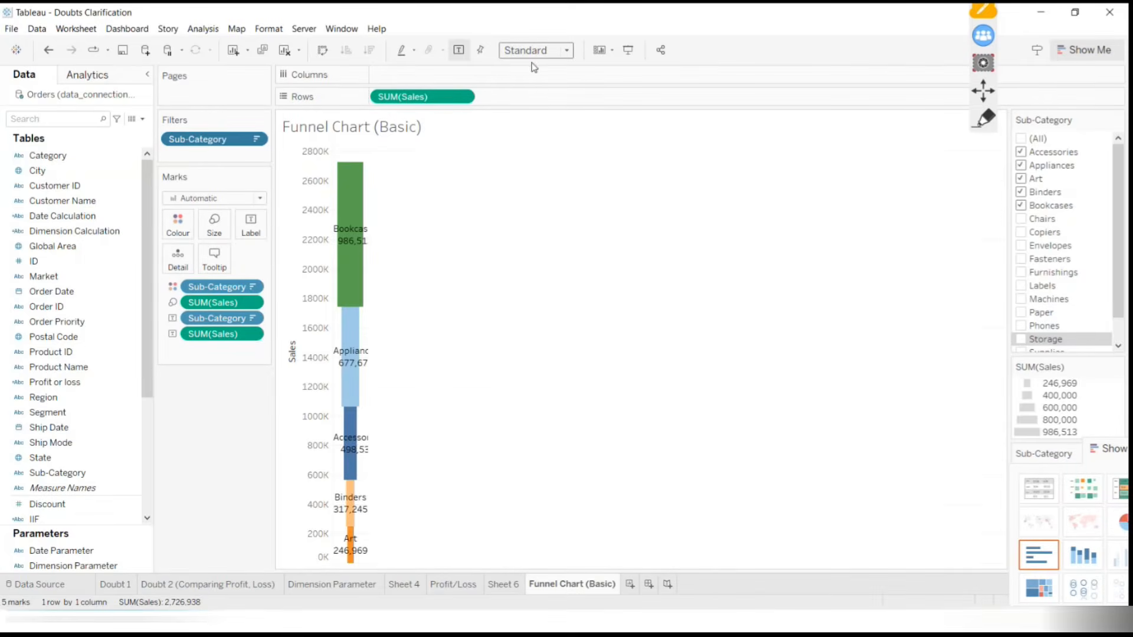
{"action": "left_click", "coordinate": [569, 51]}
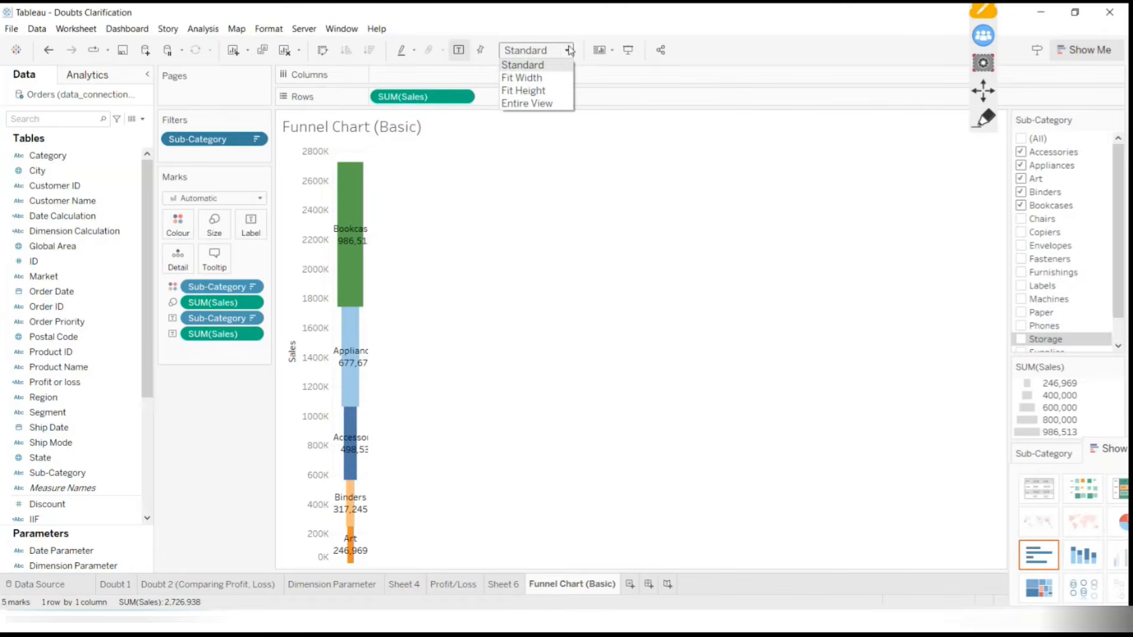
{"action": "left_click", "coordinate": [536, 77]}
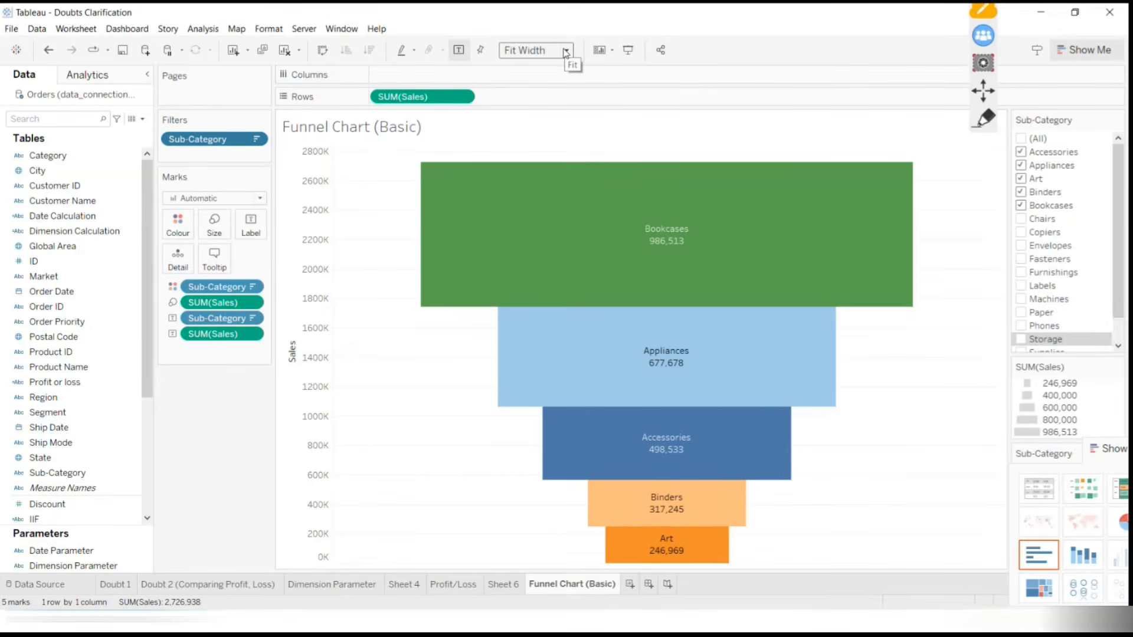
Circle the view fit setting with the annotation pen, clear the drawing and return to normal pointer mode
{"action": "left_click", "coordinate": [984, 119]}
{"action": "mouse_move", "coordinate": [519, 7]}
{"action": "left_mouse_down"}
{"action": "mouse_move", "coordinate": [466, 47]}
{"action": "mouse_move", "coordinate": [498, 15]}
{"action": "left_mouse_up"}
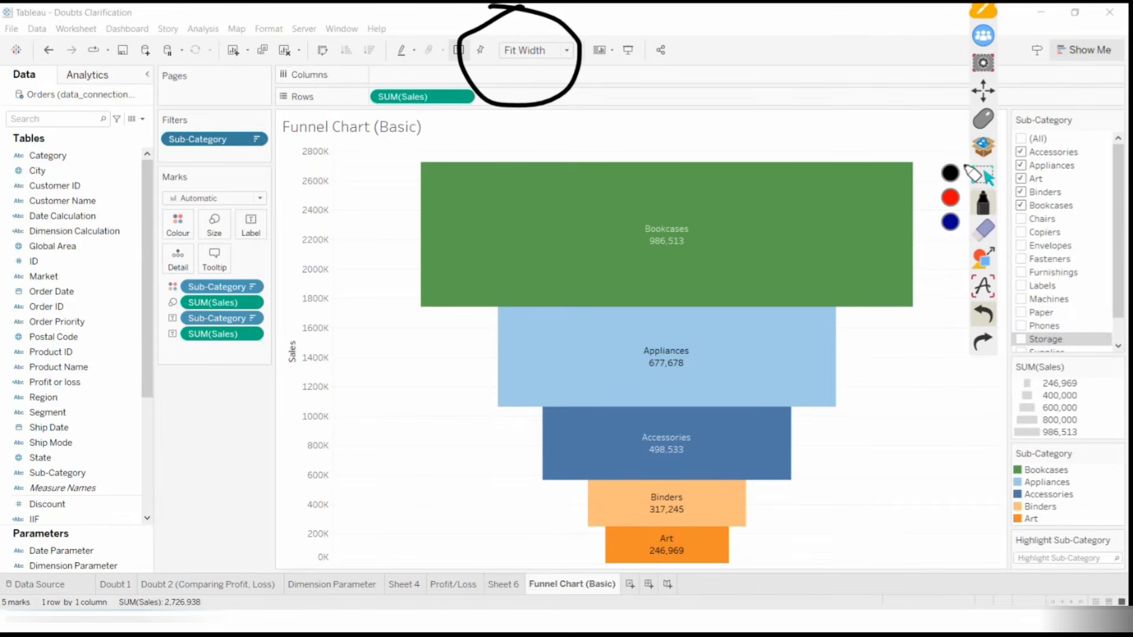
{"action": "left_click", "coordinate": [984, 236]}
{"action": "left_click", "coordinate": [950, 250]}
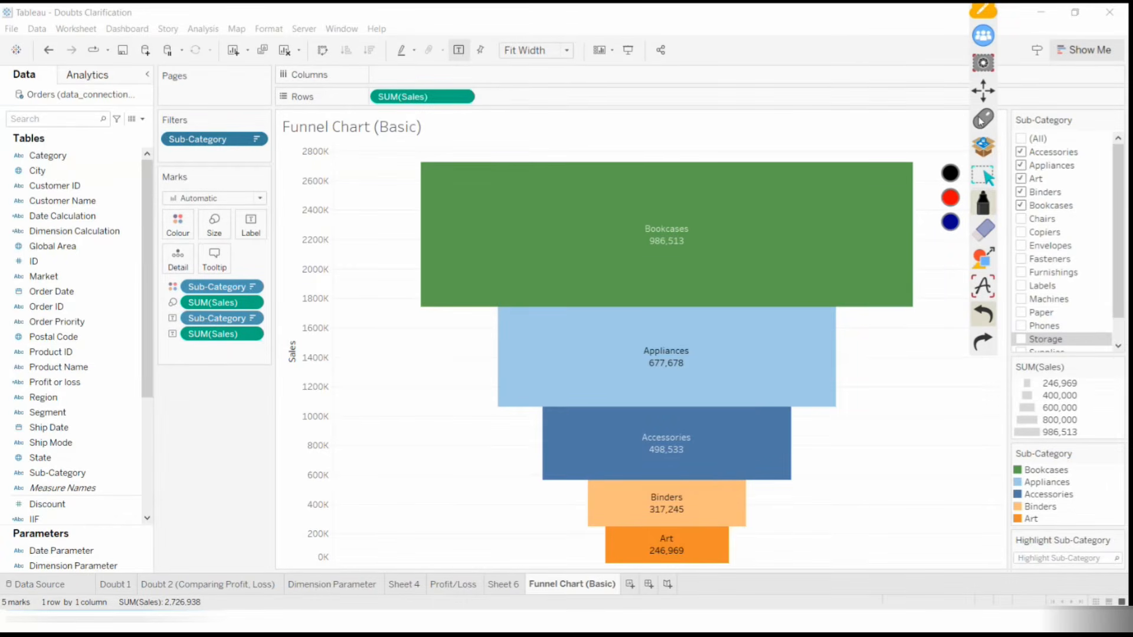
{"action": "left_click", "coordinate": [983, 118]}
Hide the Sub-Category highlighter and check the mark size setting without changing it
{"action": "right_click", "coordinate": [192, 140]}
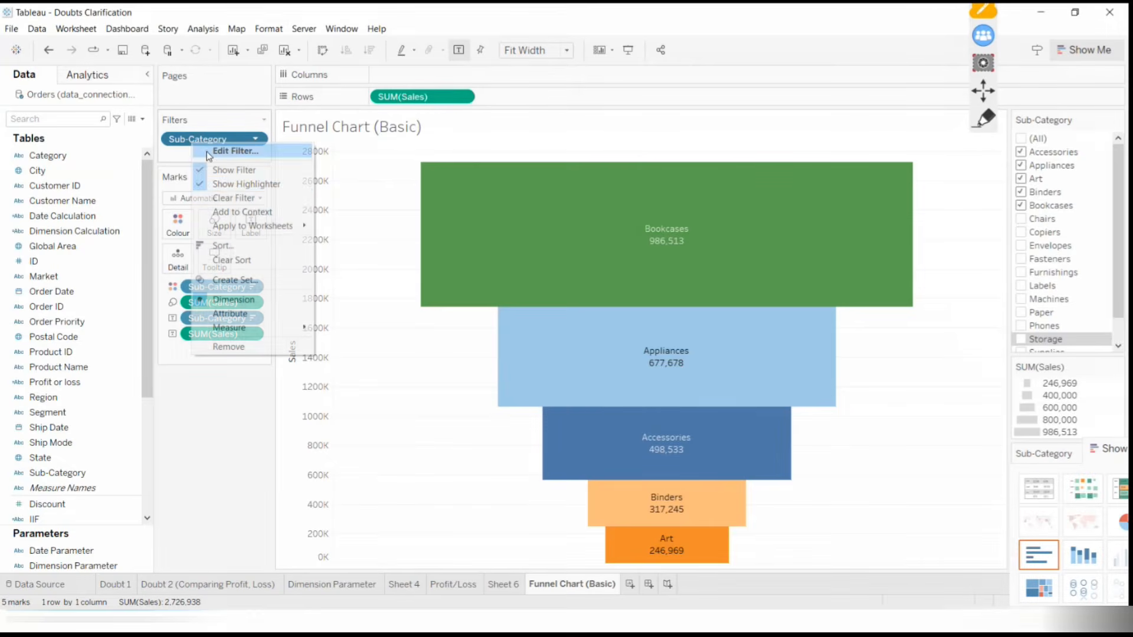
{"action": "left_click", "coordinate": [237, 185]}
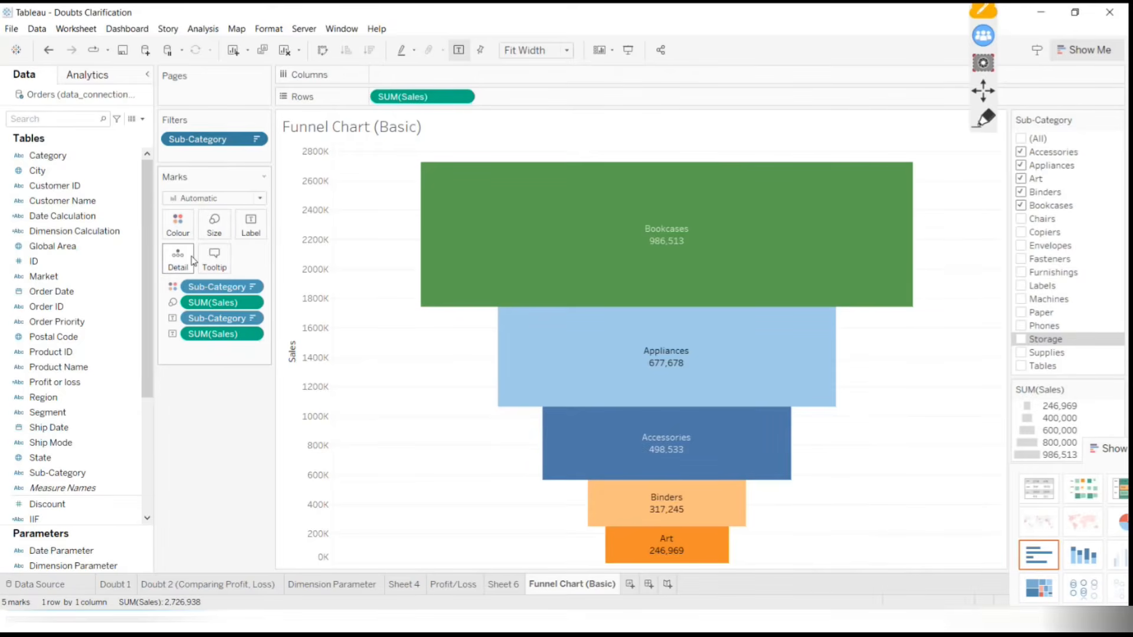
{"action": "left_click", "coordinate": [214, 225]}
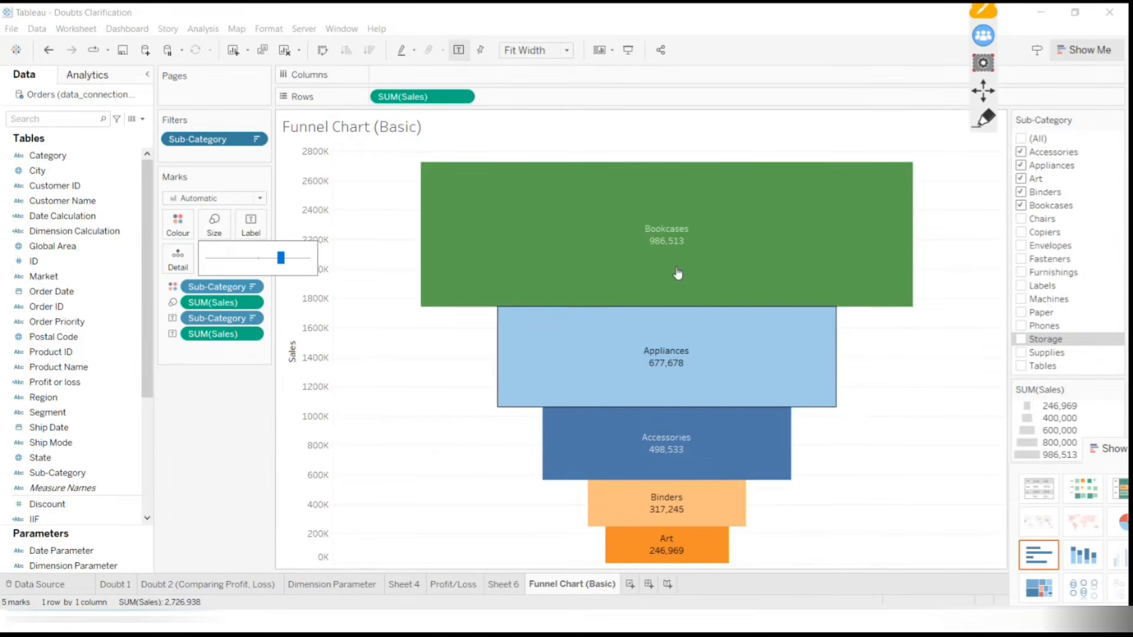
{"action": "mouse_move", "coordinate": [695, 269]}
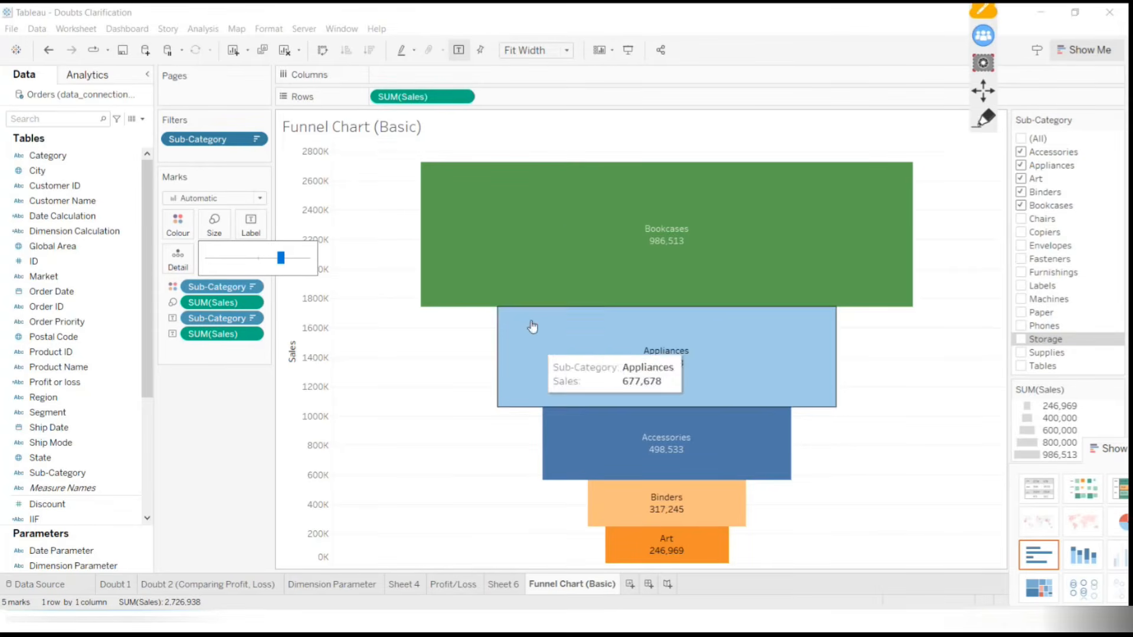
{"action": "left_click", "coordinate": [591, 86]}
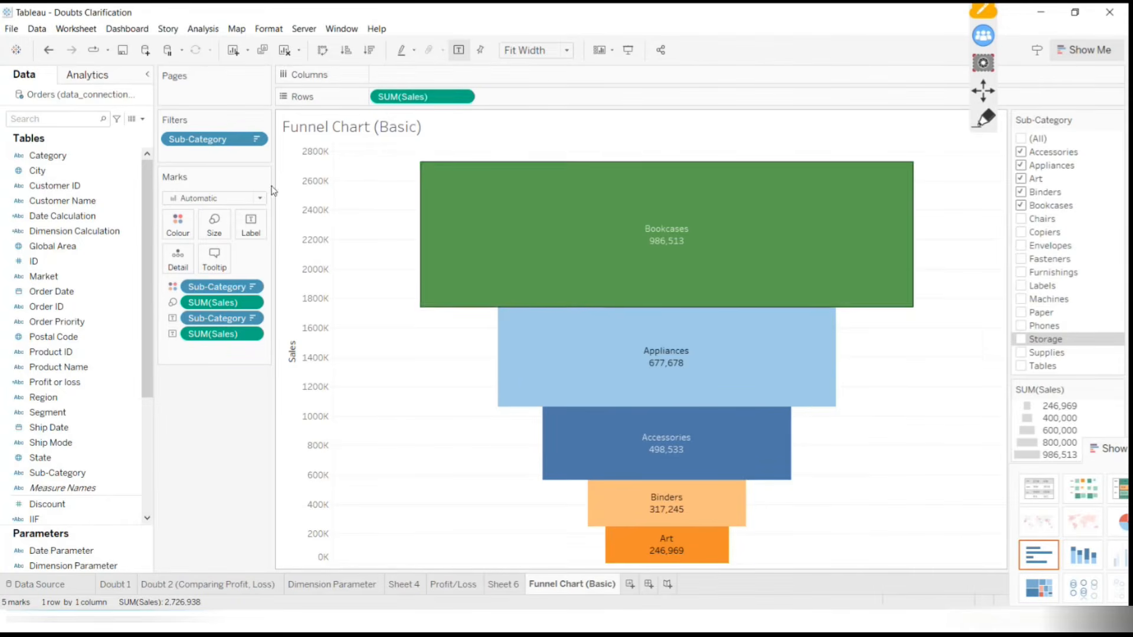
Set the funnel chart's mark type to Bar
{"action": "left_click", "coordinate": [246, 198]}
{"action": "left_click", "coordinate": [246, 228]}
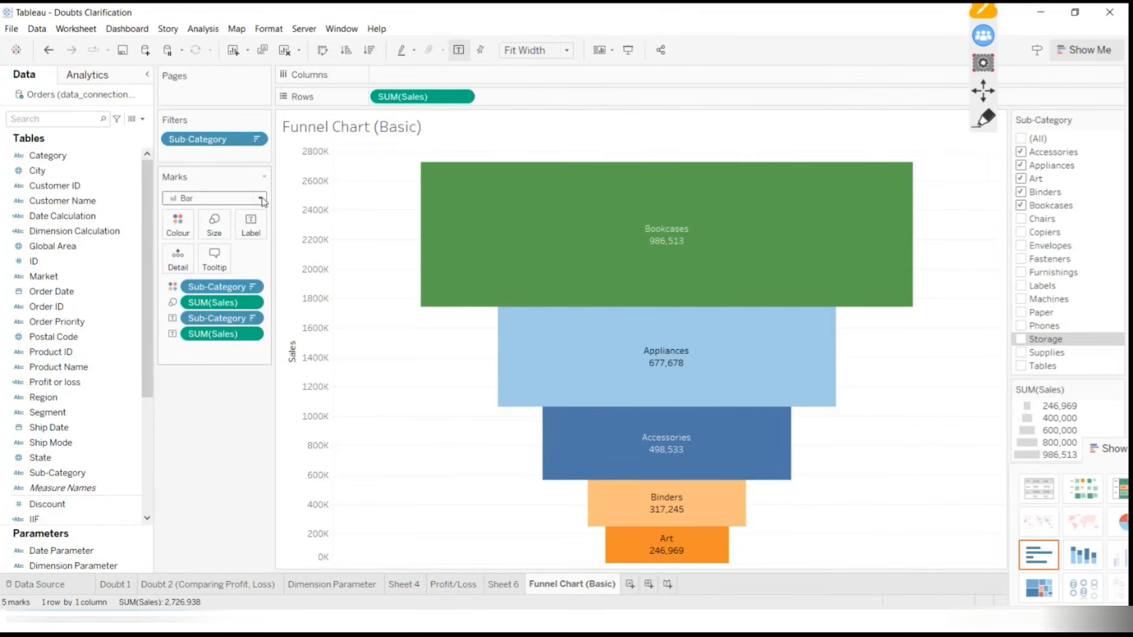
Try the Line, Area, Circle and Shape mark types on the funnel chart
{"action": "left_click", "coordinate": [260, 199]}
{"action": "left_click", "coordinate": [259, 243]}
{"action": "left_click", "coordinate": [259, 200]}
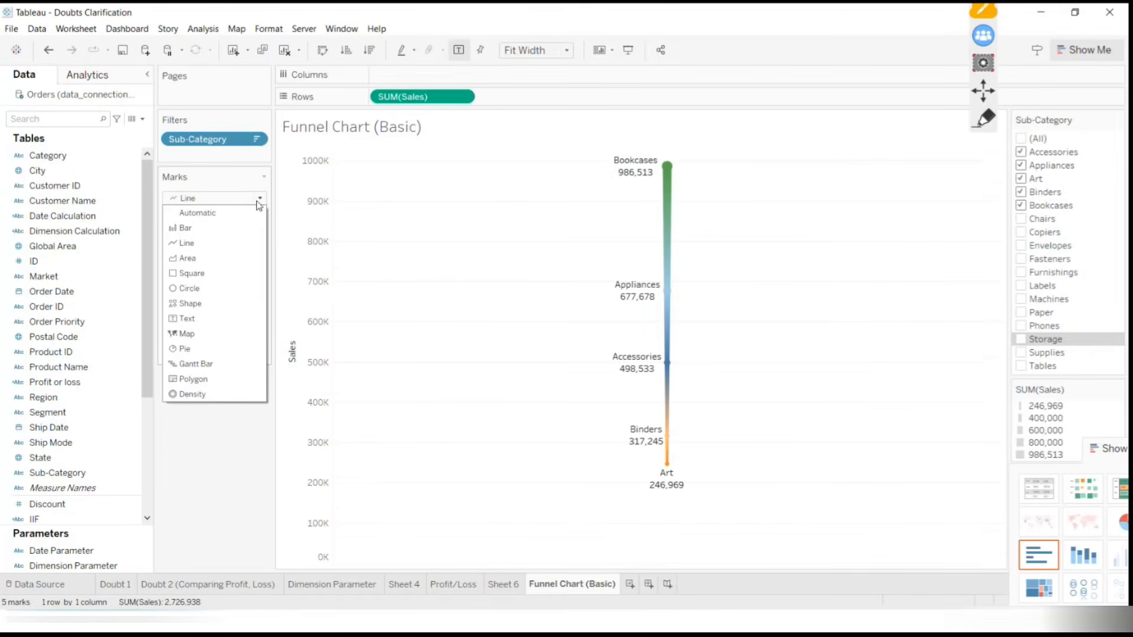
{"action": "left_click", "coordinate": [237, 260]}
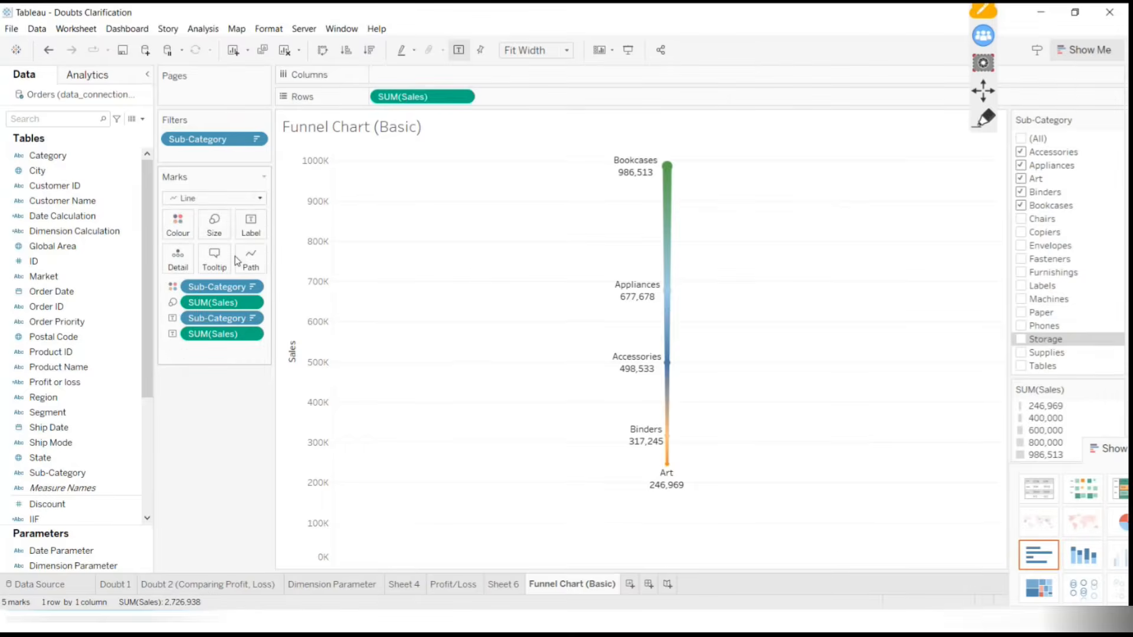
{"action": "left_click", "coordinate": [258, 198]}
{"action": "left_click", "coordinate": [189, 288]}
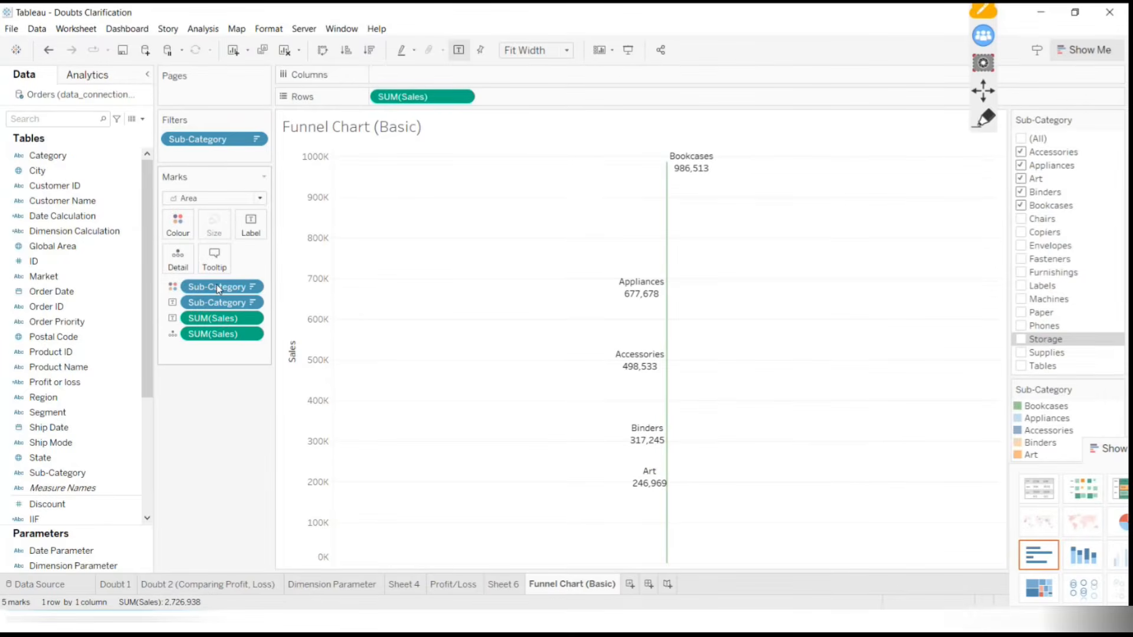
{"action": "left_click", "coordinate": [261, 199]}
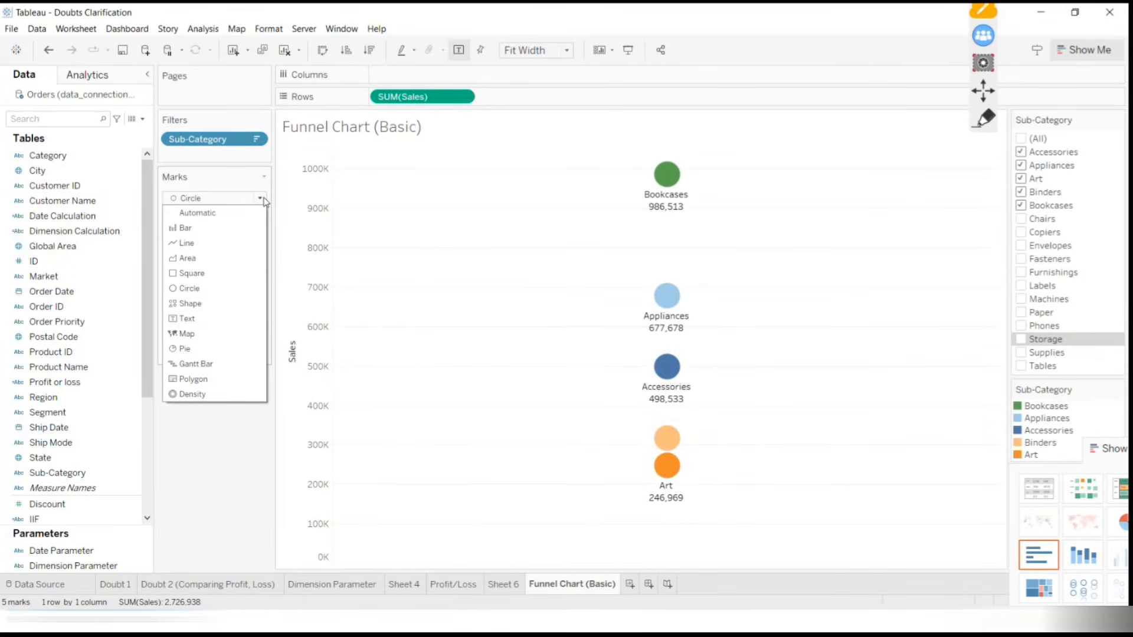
{"action": "left_click", "coordinate": [207, 304]}
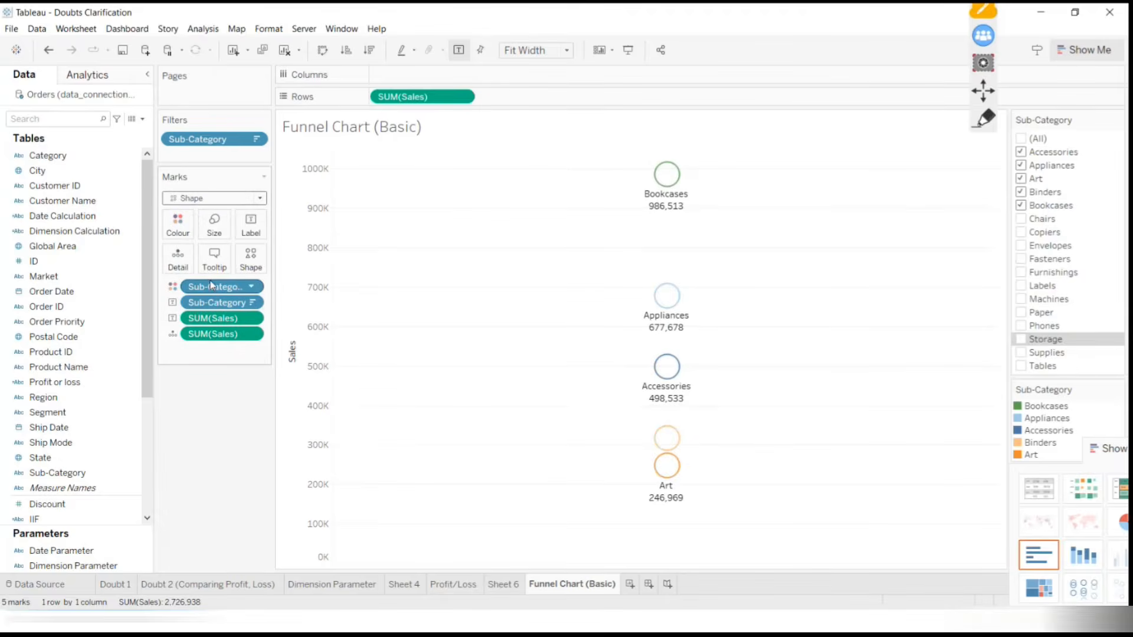
Try the Polygon and Density mark types on the chart
{"action": "left_click", "coordinate": [260, 198]}
{"action": "left_click", "coordinate": [183, 353]}
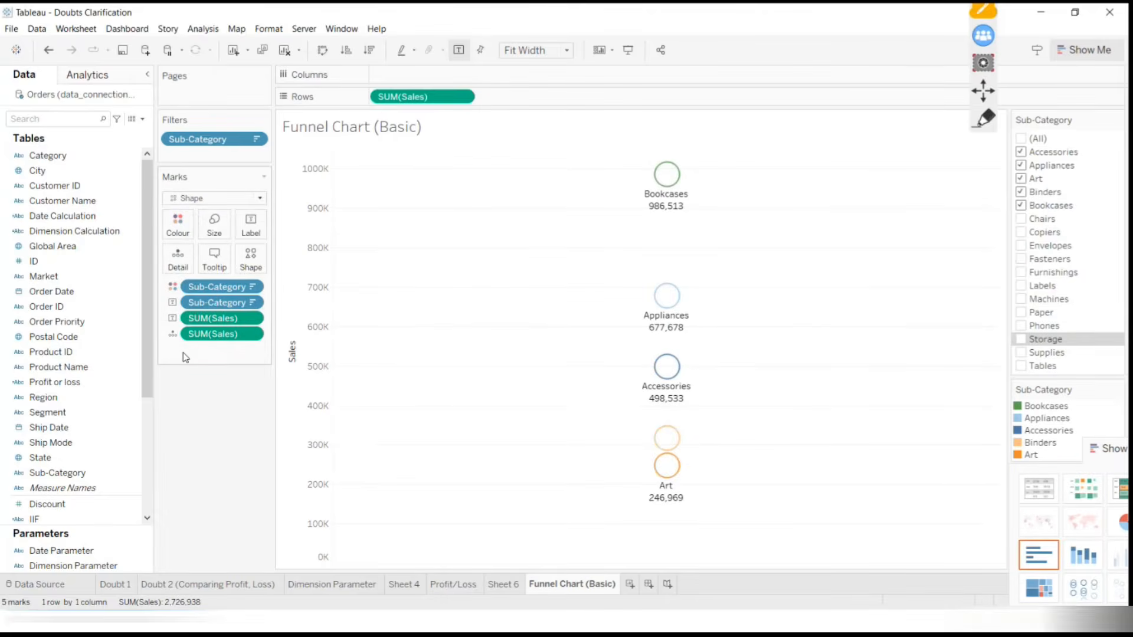
{"action": "left_click", "coordinate": [260, 198]}
{"action": "left_click", "coordinate": [222, 379]}
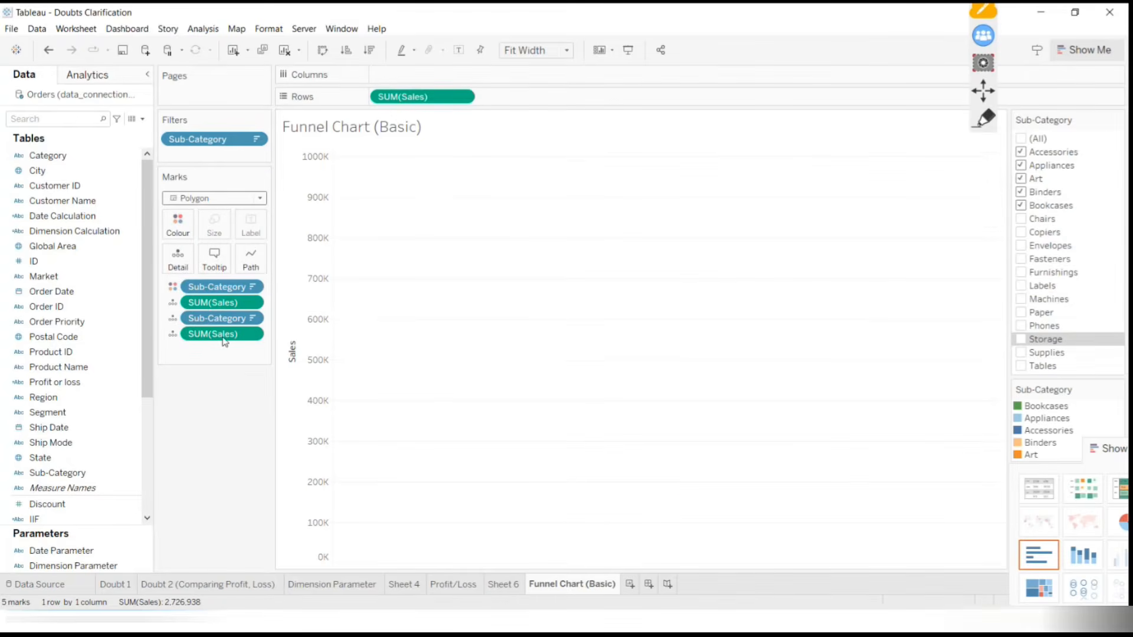
{"action": "left_click", "coordinate": [260, 199]}
{"action": "left_click", "coordinate": [189, 289]}
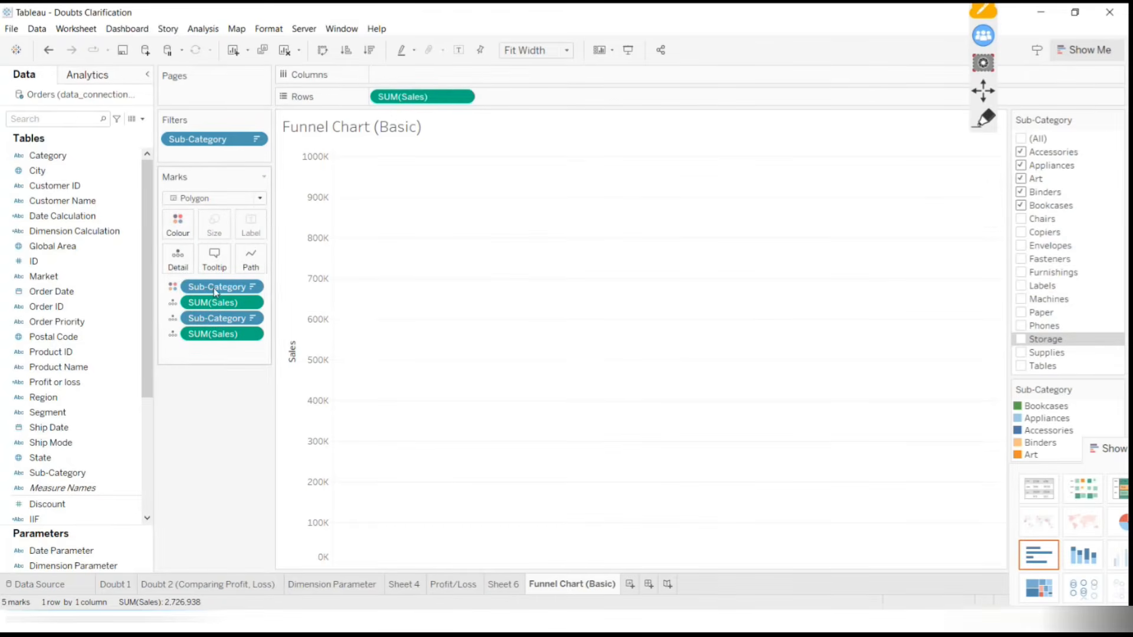
{"action": "left_click", "coordinate": [250, 199]}
{"action": "left_click", "coordinate": [193, 379]}
{"action": "left_click", "coordinate": [261, 198]}
{"action": "left_click", "coordinate": [182, 399]}
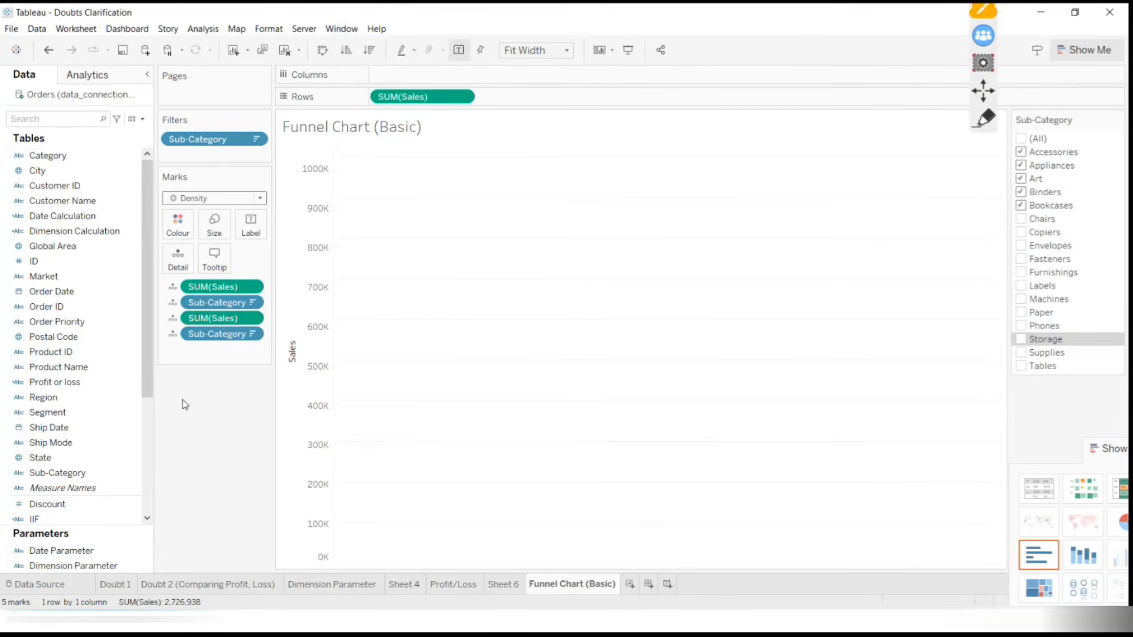
Switch the mark type back to Bar and to Automatic to try to restore the funnel
{"action": "left_click", "coordinate": [255, 199]}
{"action": "left_click", "coordinate": [233, 225]}
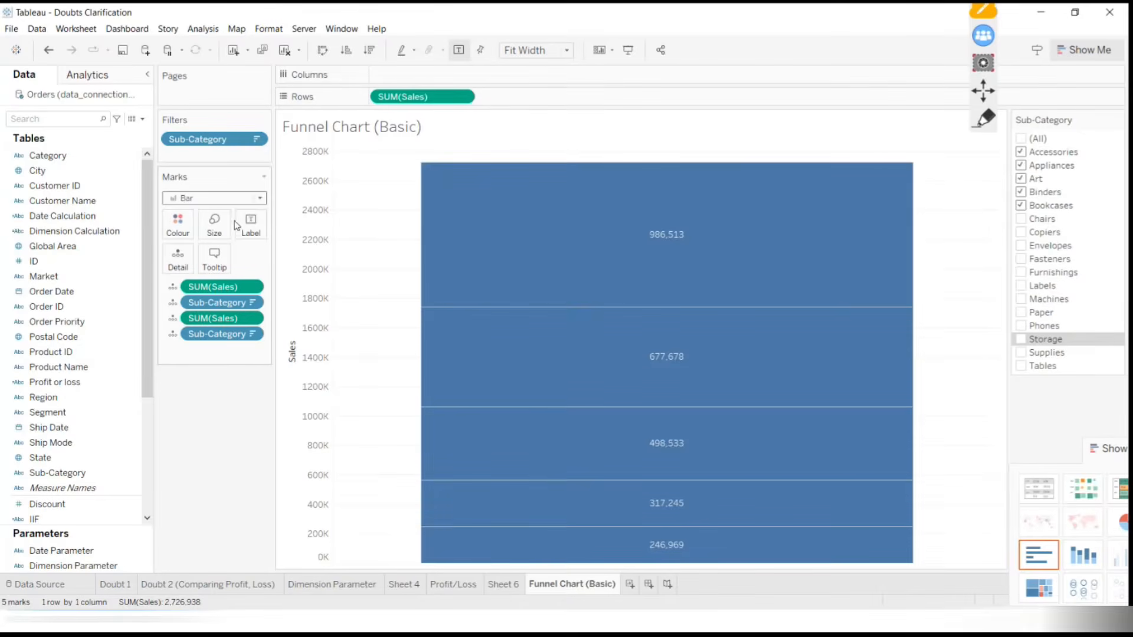
{"action": "left_click", "coordinate": [259, 199]}
{"action": "left_click", "coordinate": [236, 211]}
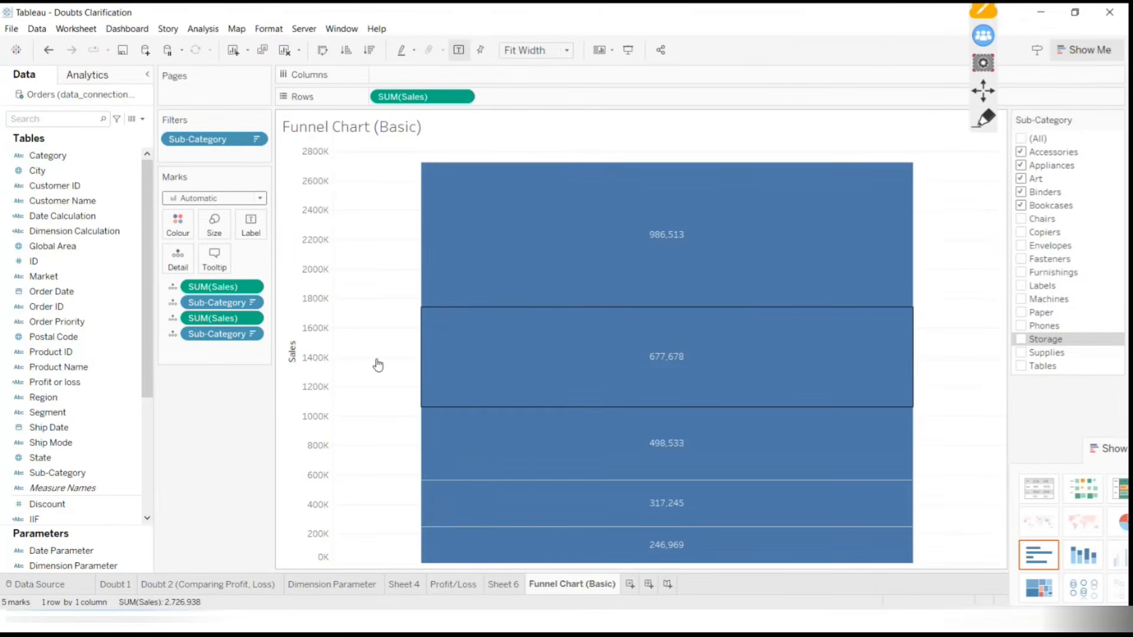
Undo the mark type changes step by step back to the coloured, labelled Bar funnel
{"action": "left_click", "coordinate": [54, 58]}
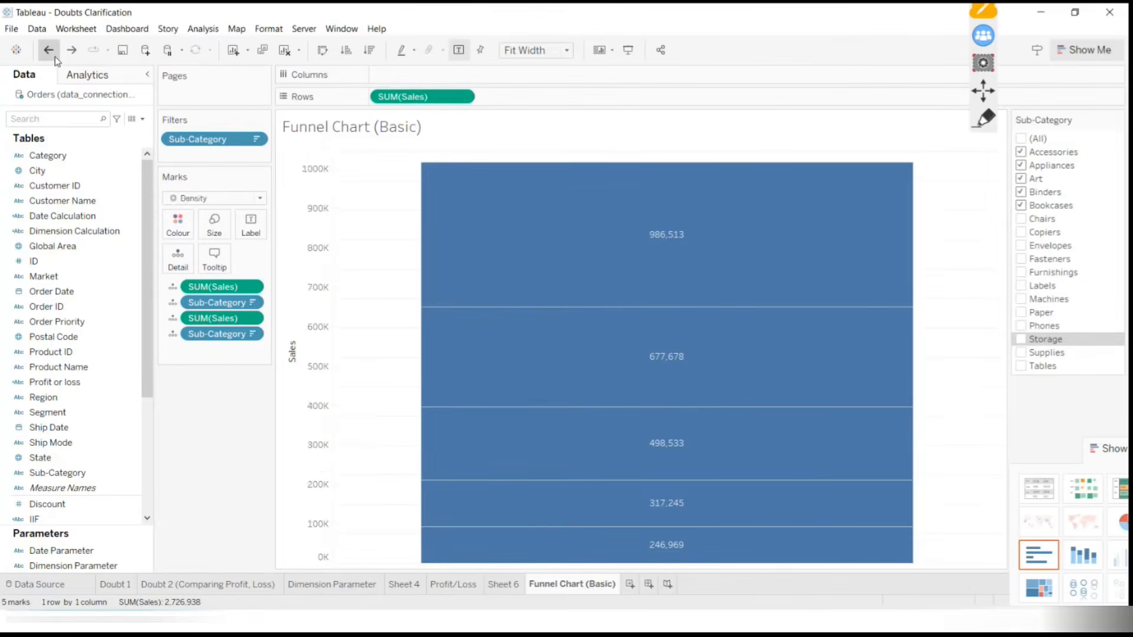
{"action": "left_click", "coordinate": [55, 57]}
{"action": "left_click", "coordinate": [55, 58]}
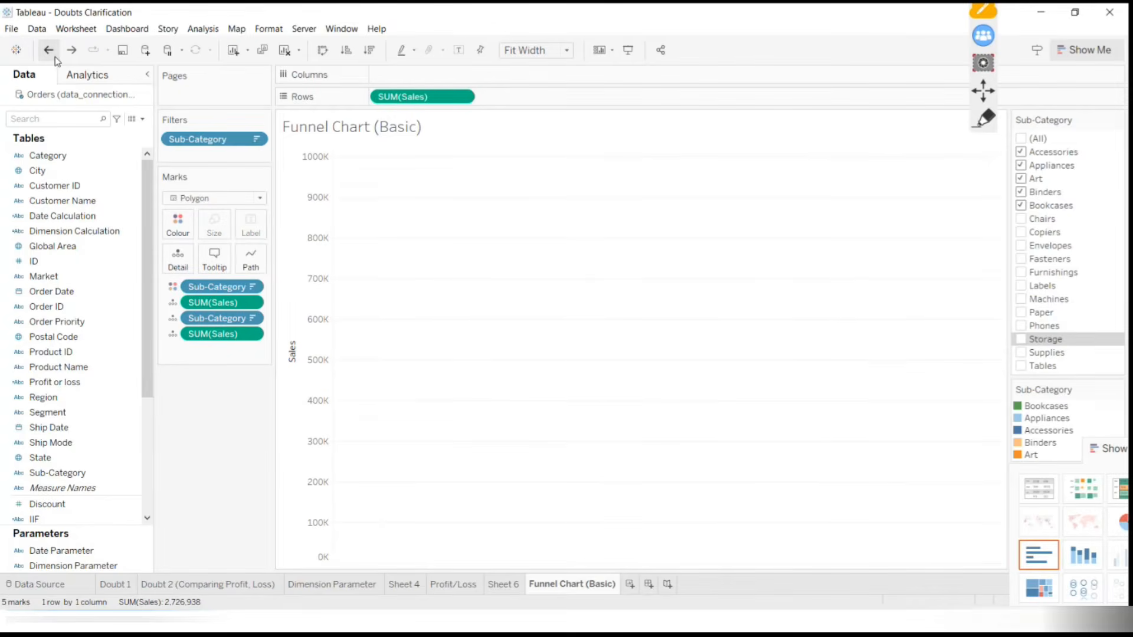
{"action": "left_click", "coordinate": [55, 57]}
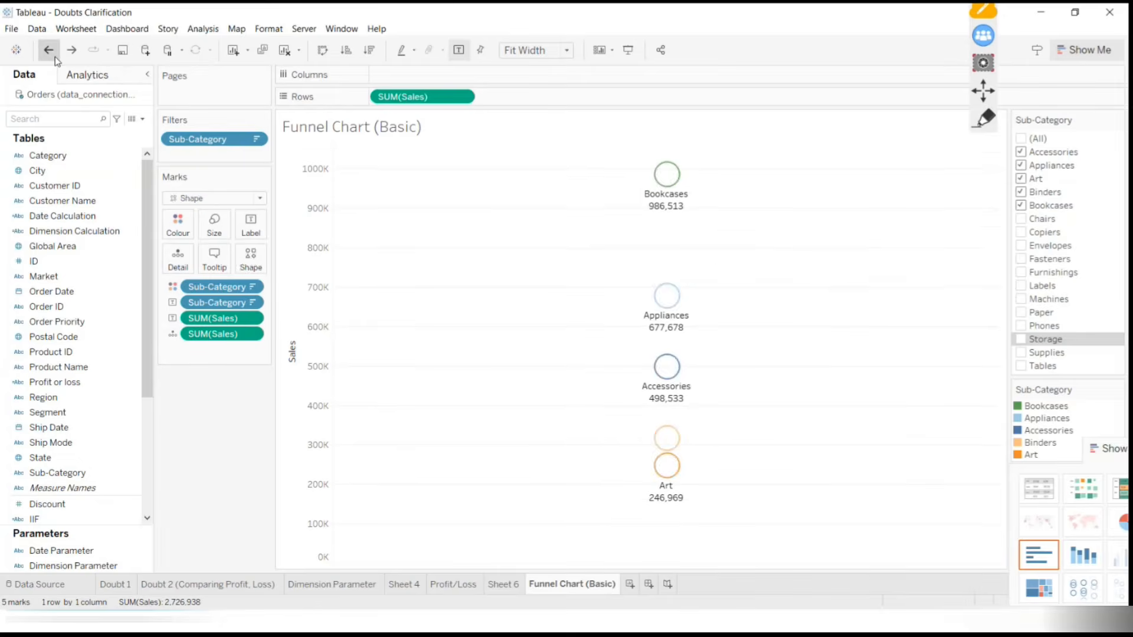
{"action": "left_click", "coordinate": [54, 58]}
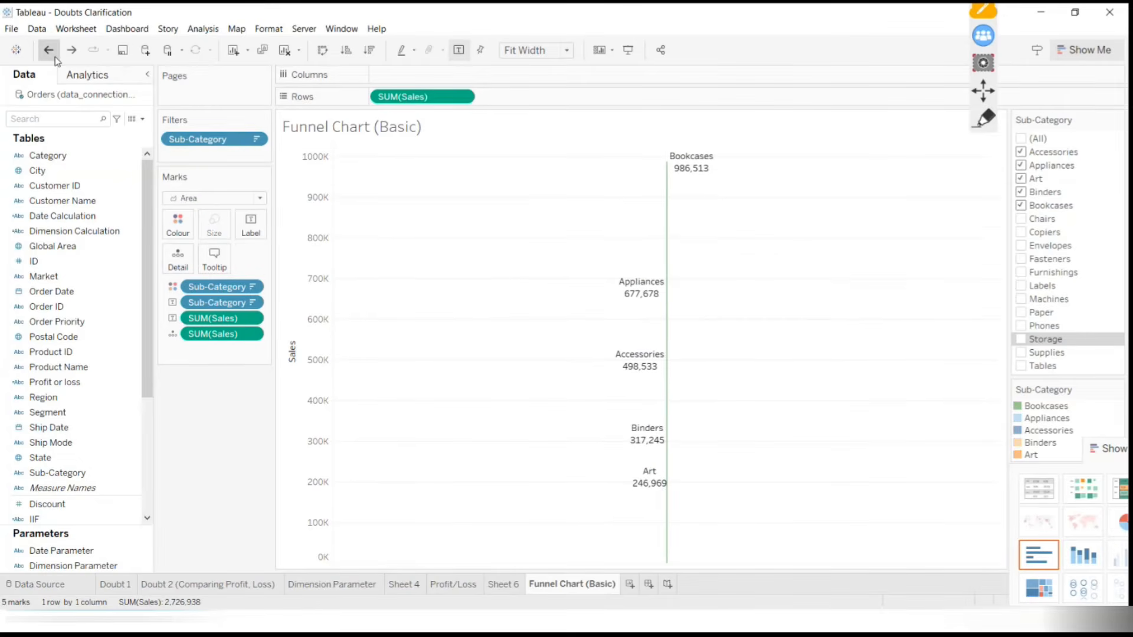
{"action": "left_click", "coordinate": [55, 57]}
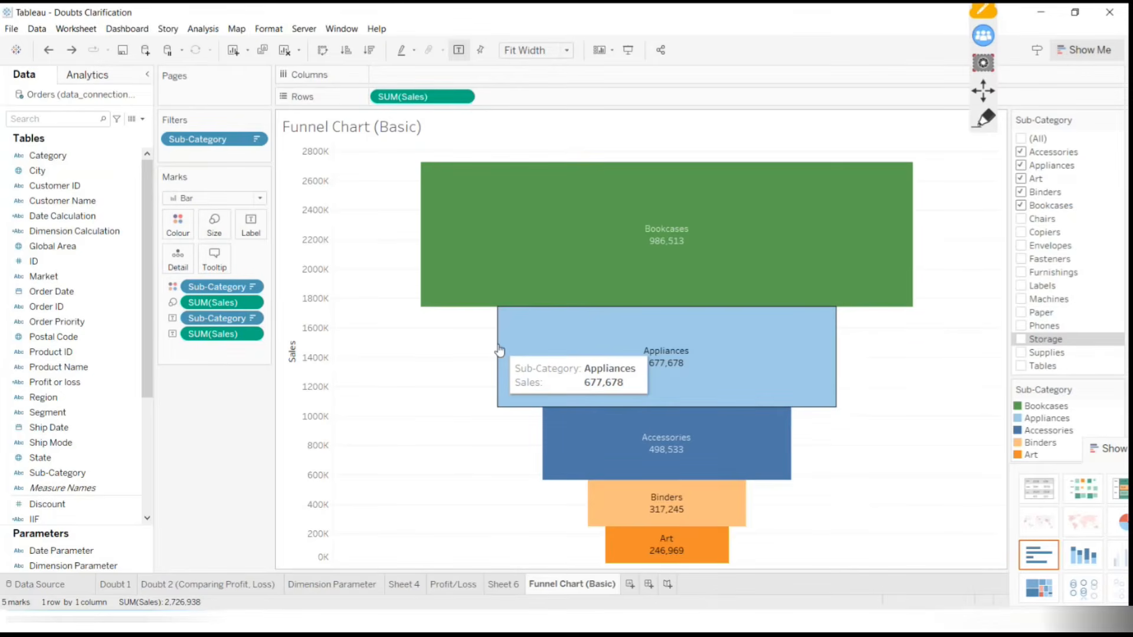
Add a new worksheet named Funnel and return to the Funnel Chart (Basic) sheet
{"action": "left_click", "coordinate": [629, 585]}
{"action": "double_click", "coordinate": [627, 586]}
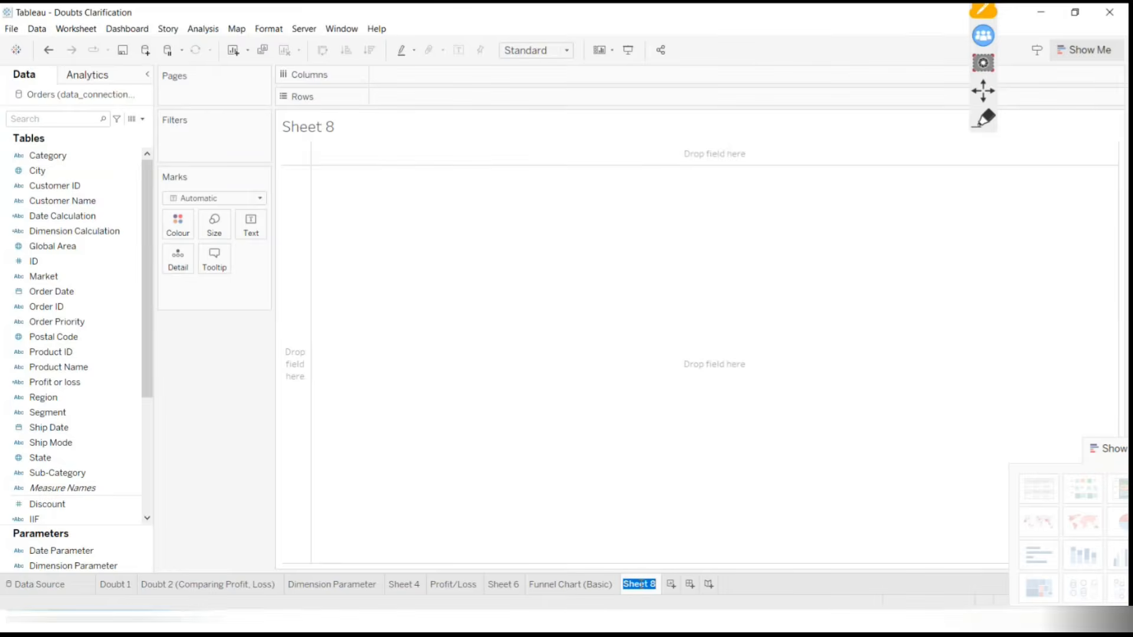
{"action": "type", "text": "Funnel"}
{"action": "left_click", "coordinate": [586, 590]}
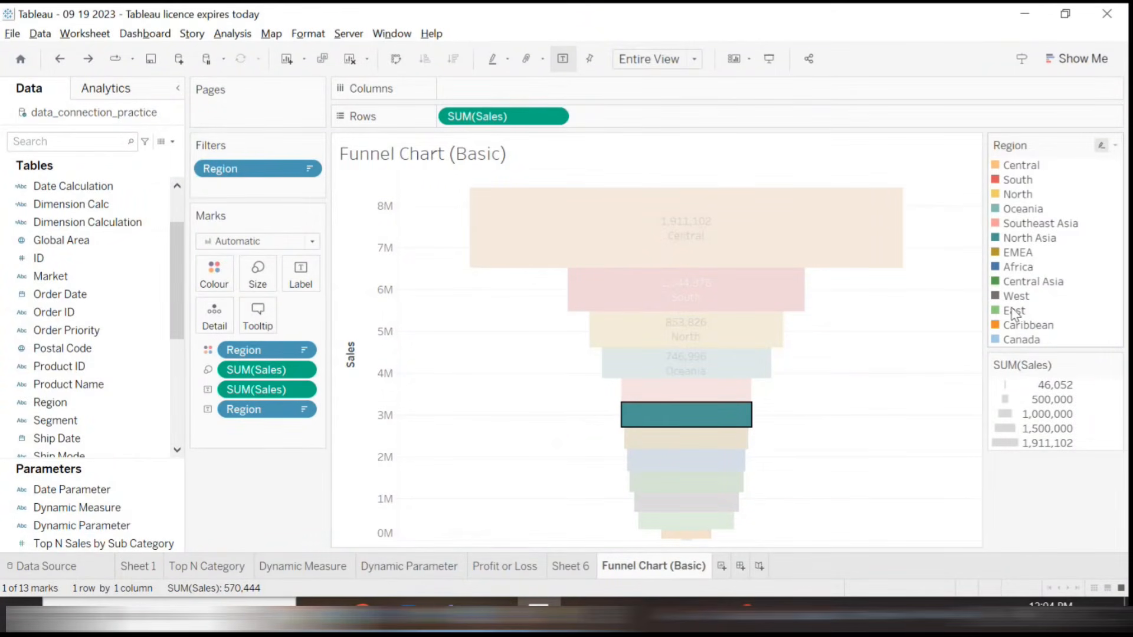
In the 09 19 2023 workbook, show the Region filter and exclude West, Southeast Asia and South from the funnel
{"action": "left_click", "coordinate": [310, 169]}
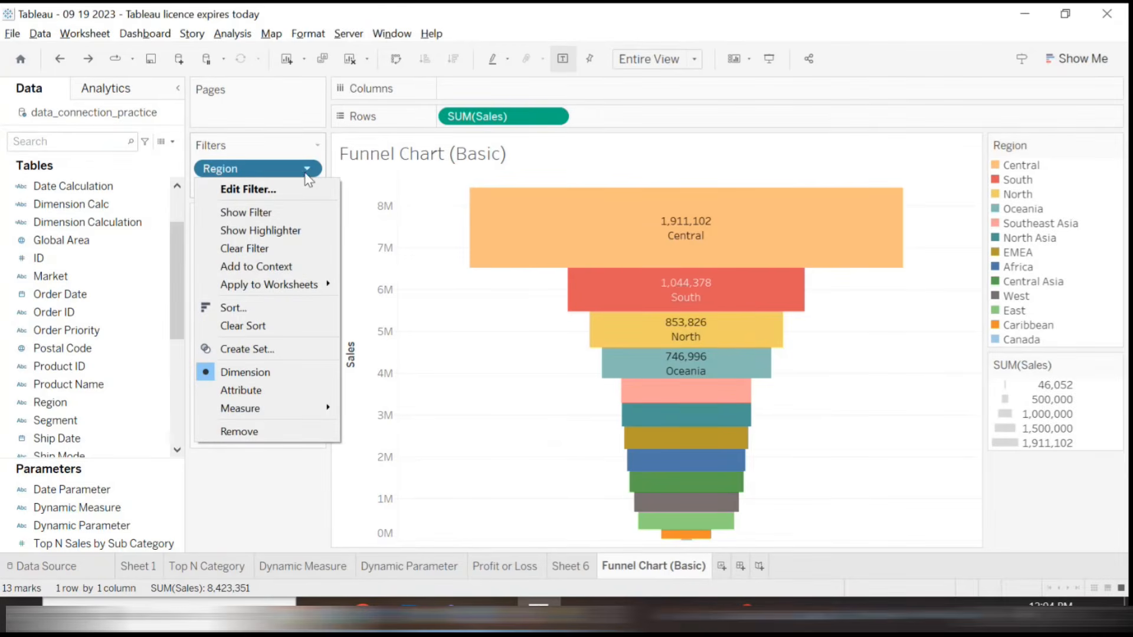
{"action": "left_click", "coordinate": [261, 214]}
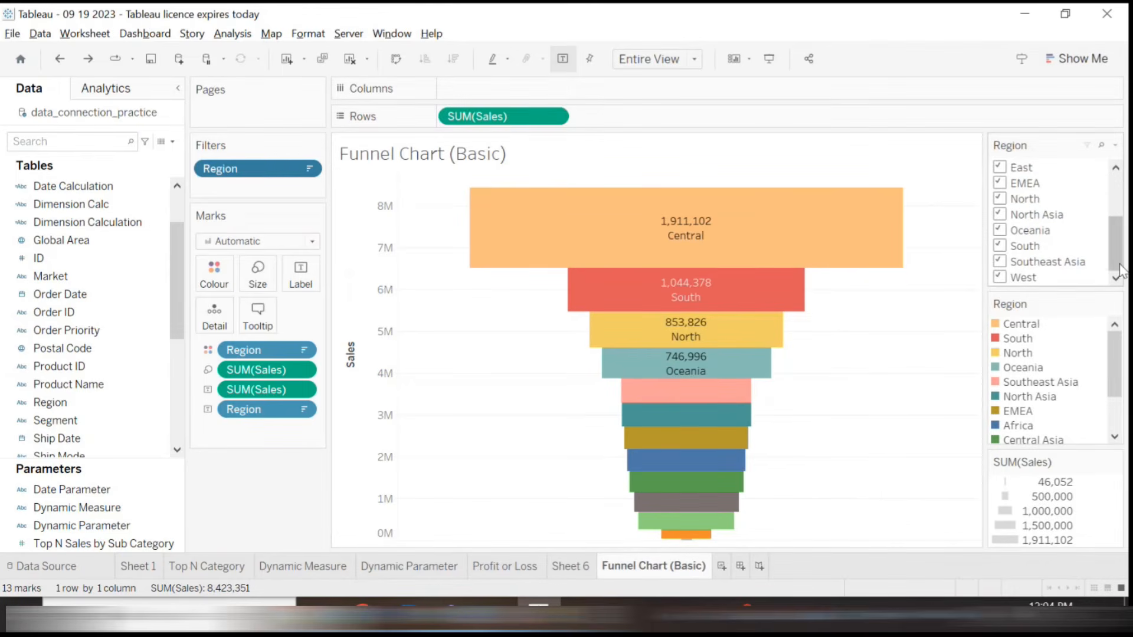
{"action": "left_click", "coordinate": [999, 277]}
{"action": "left_click", "coordinate": [1000, 262]}
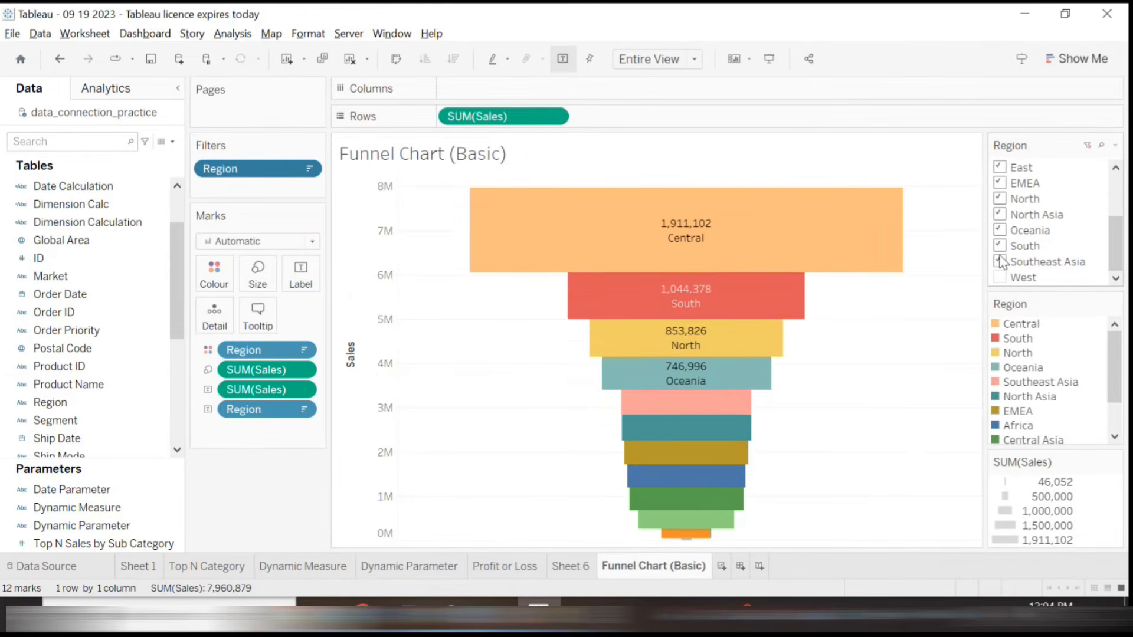
{"action": "left_click", "coordinate": [1001, 247]}
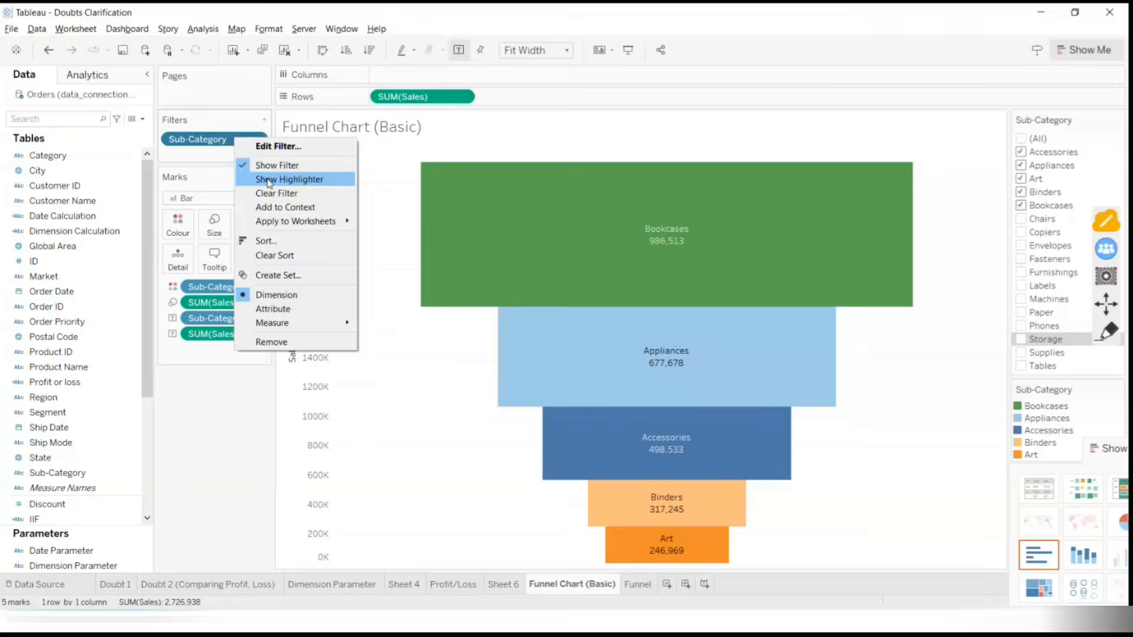
Show the Sub-Category highlighter in the Doubts Clarification workbook, look through the filter list and hide the highlighter again
{"action": "left_click", "coordinate": [267, 179]}
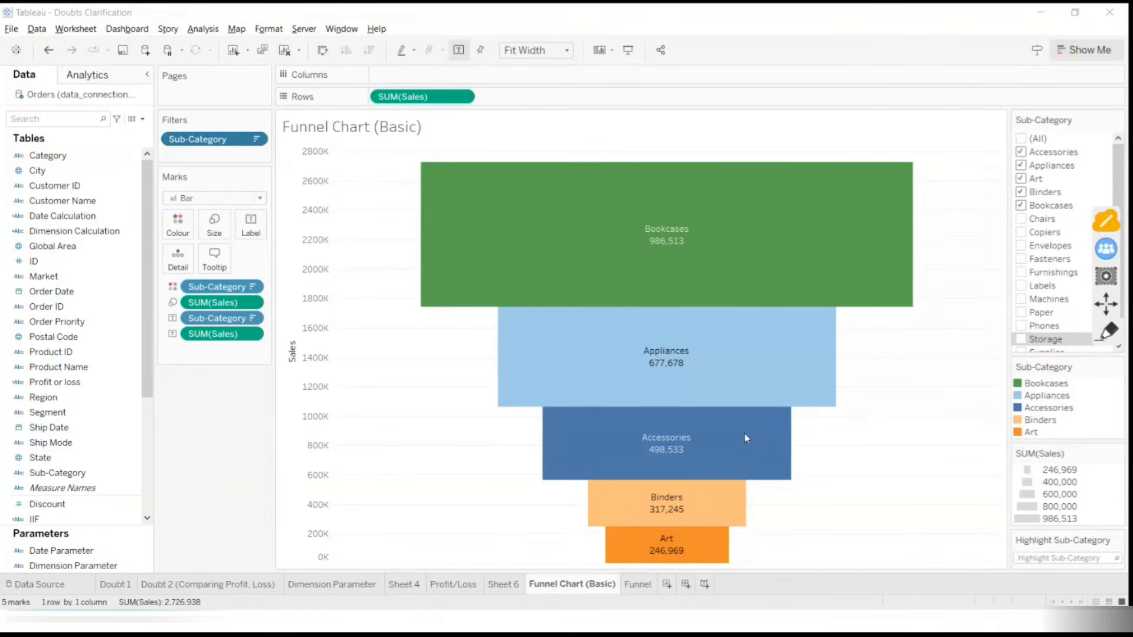
{"action": "scroll", "coordinate": [1121, 248], "scroll_direction": "down", "scroll_amount": 1}
{"action": "scroll", "coordinate": [1121, 248], "scroll_direction": "up", "scroll_amount": 1}
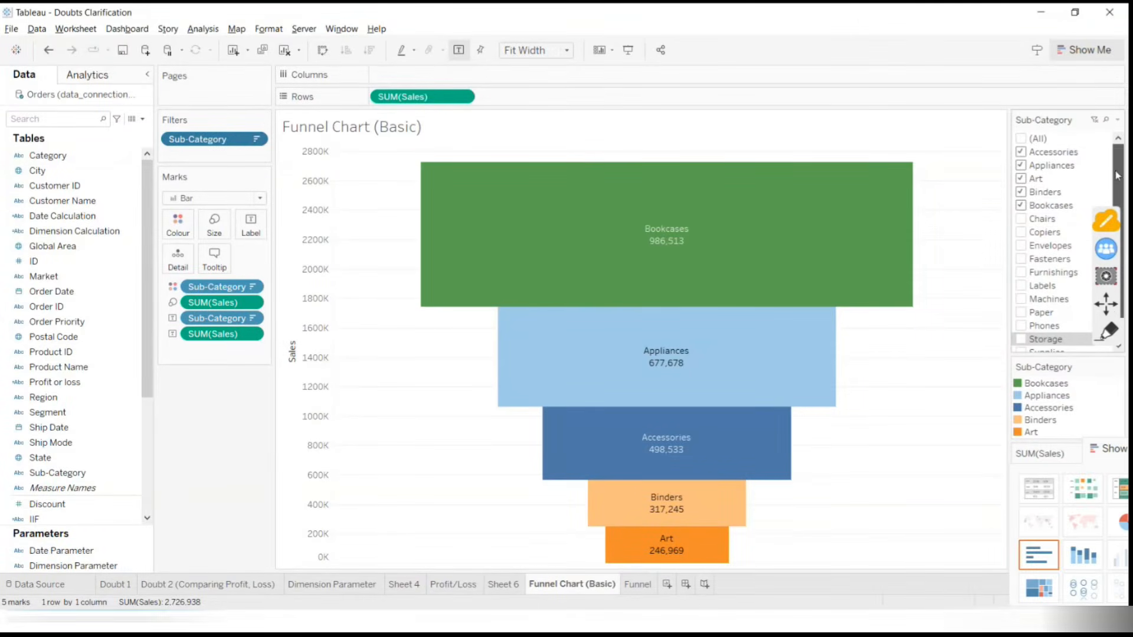
{"action": "scroll", "coordinate": [1122, 248], "scroll_direction": "down", "scroll_amount": 1}
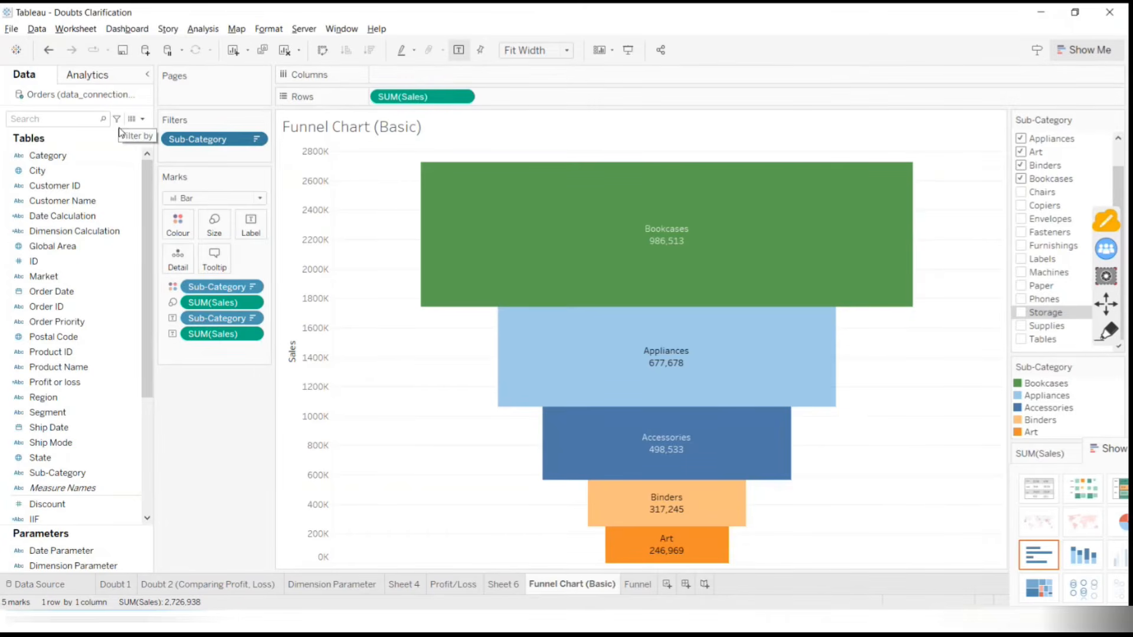
{"action": "right_click", "coordinate": [198, 140]}
{"action": "left_click", "coordinate": [217, 181]}
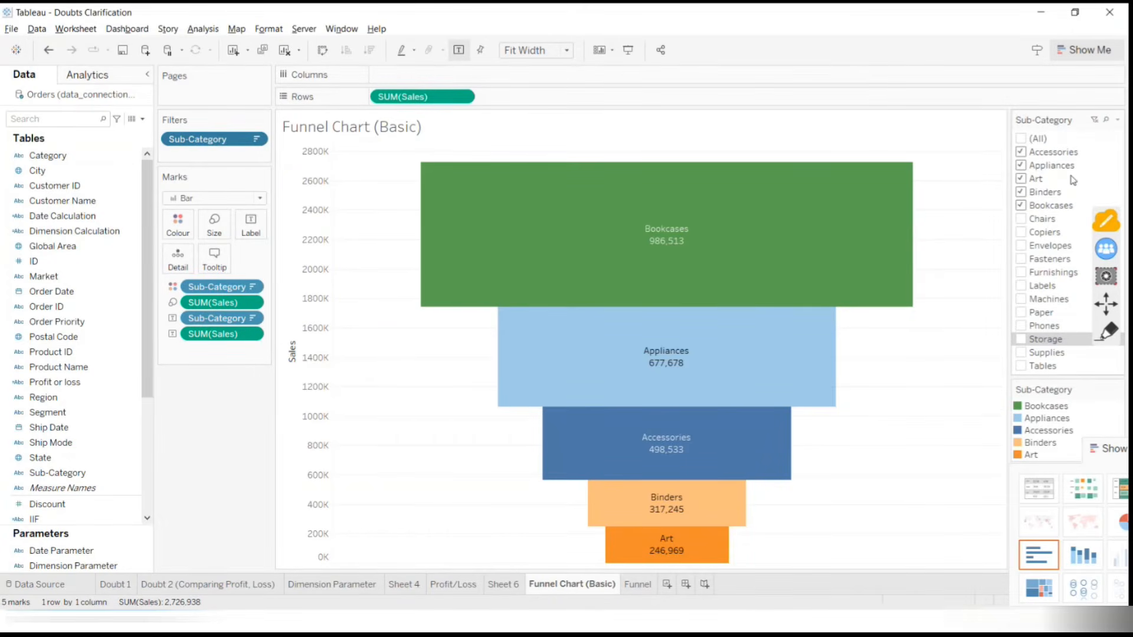
Move the annotation toolbar off the filter list and show the Sub-Category highlighter
{"action": "left_click_drag", "start_coordinate": [1108, 303], "coordinate": [748, 318]}
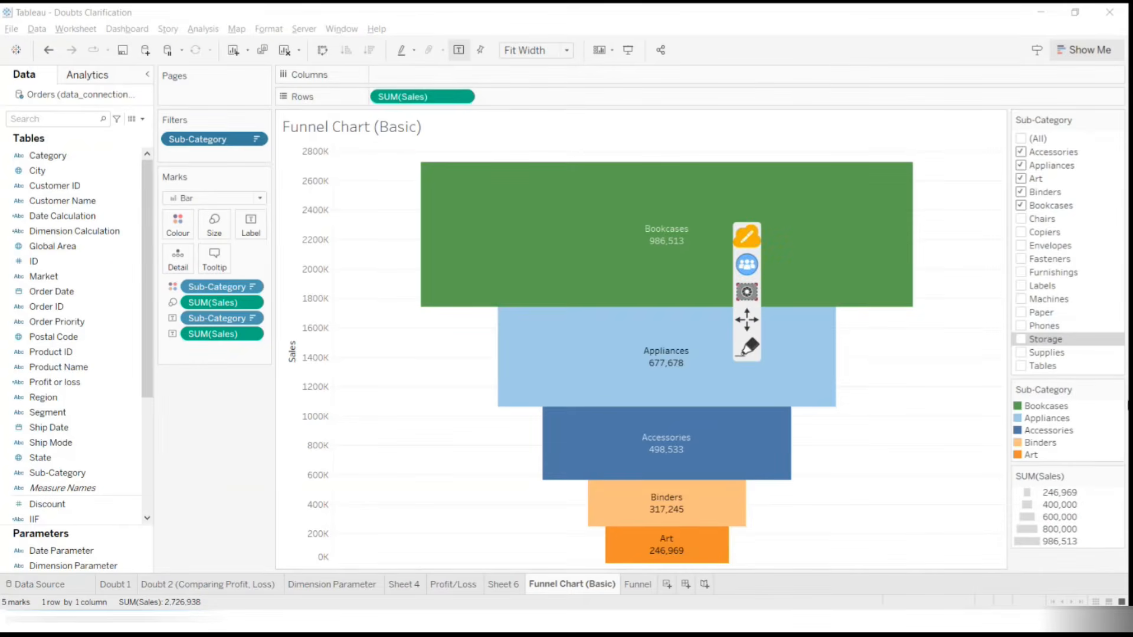
{"action": "right_click", "coordinate": [211, 145]}
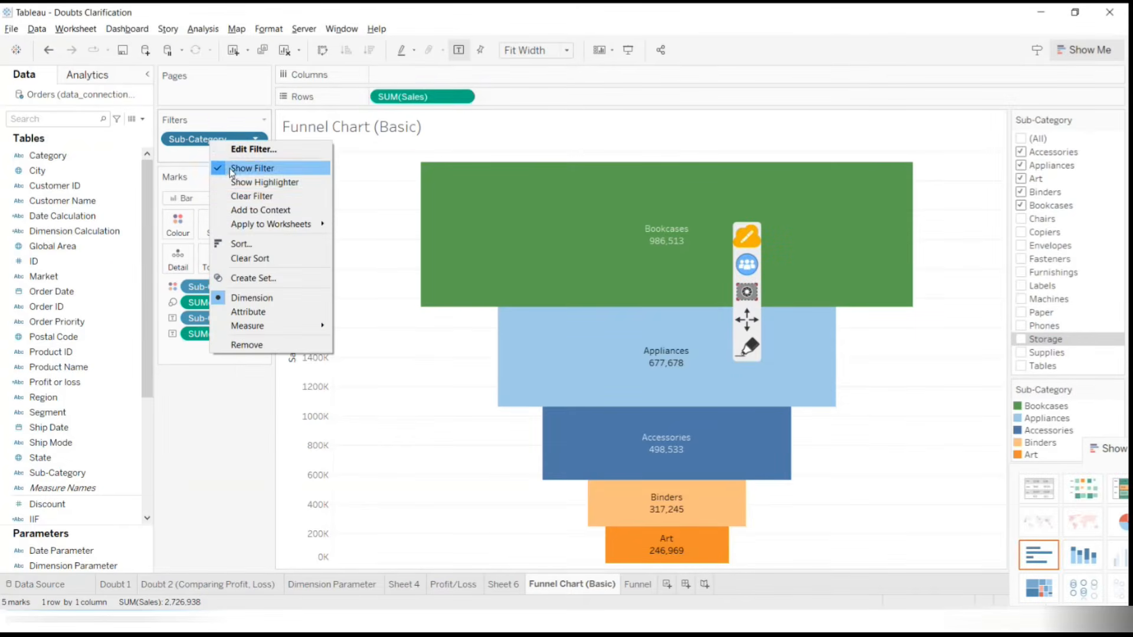
{"action": "left_click", "coordinate": [242, 167]}
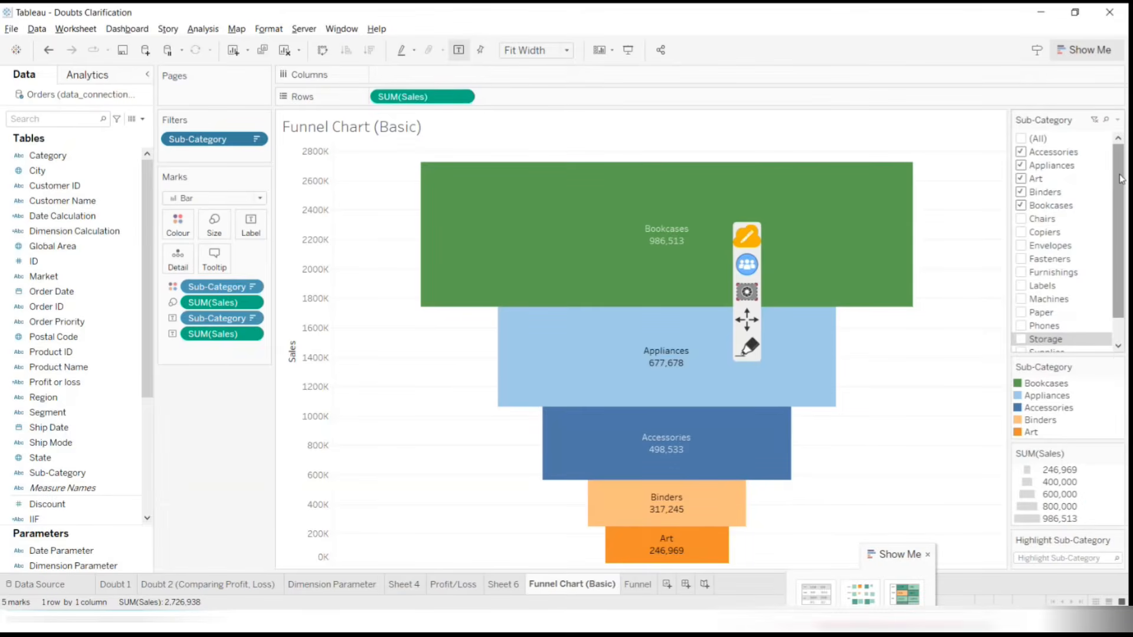
Highlight Accessories in the funnel with the Sub-Category highlighter, clear it and highlight Bookcases instead
{"action": "mouse_move", "coordinate": [1119, 178]}
{"action": "left_mouse_down"}
{"action": "mouse_move", "coordinate": [1127, 204]}
{"action": "mouse_move", "coordinate": [1128, 167]}
{"action": "mouse_move", "coordinate": [1125, 188]}
{"action": "left_mouse_up"}
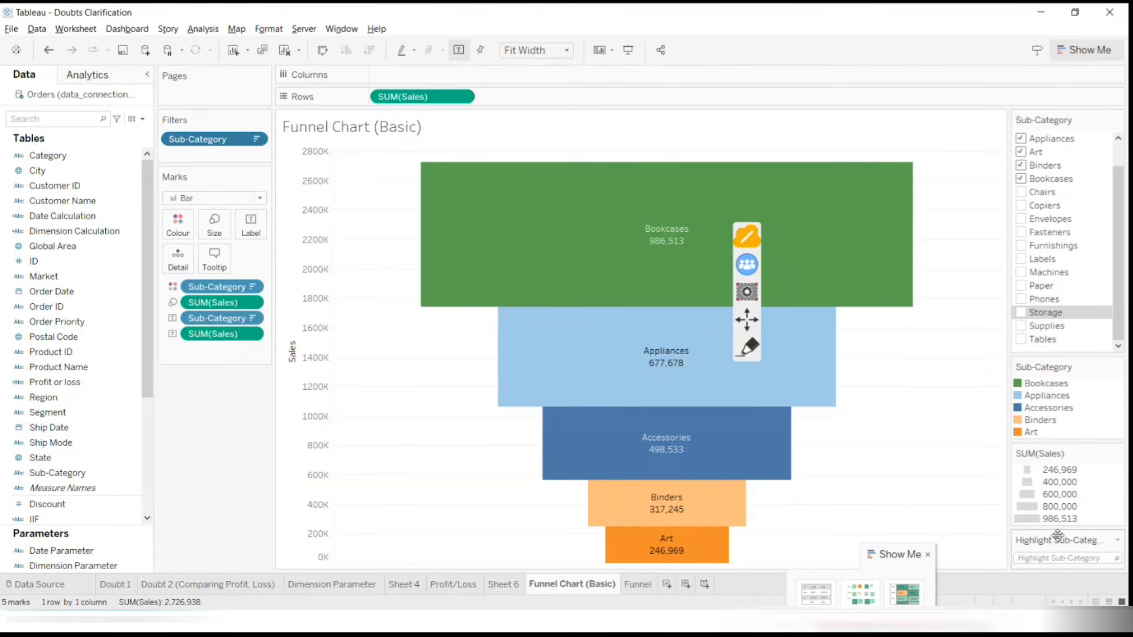
{"action": "left_click", "coordinate": [1078, 558]}
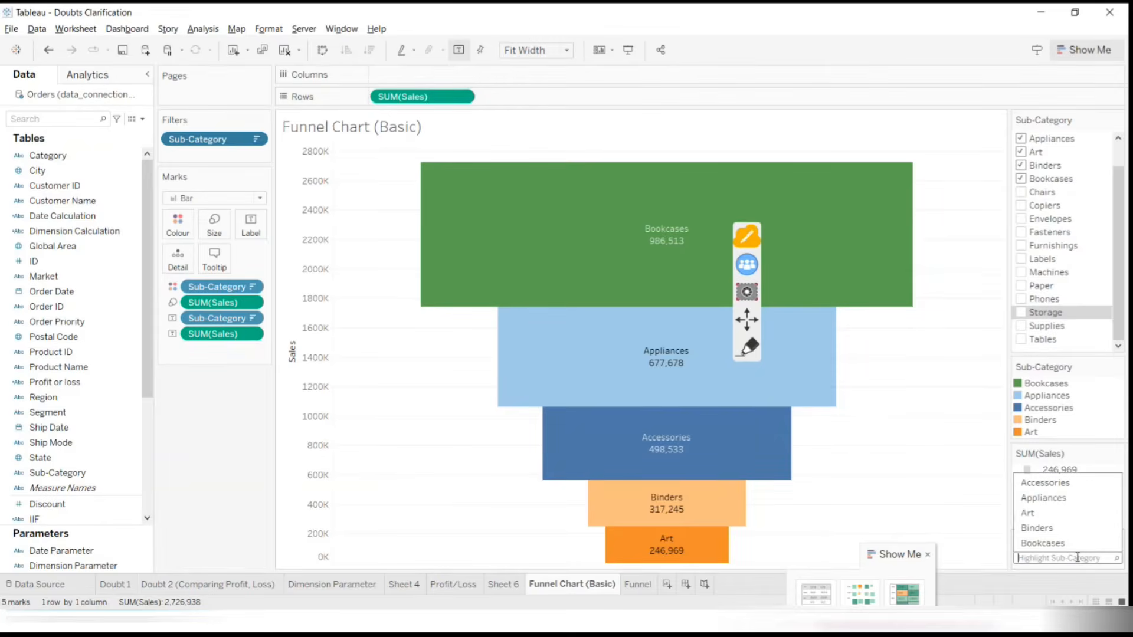
{"action": "left_click", "coordinate": [1056, 494]}
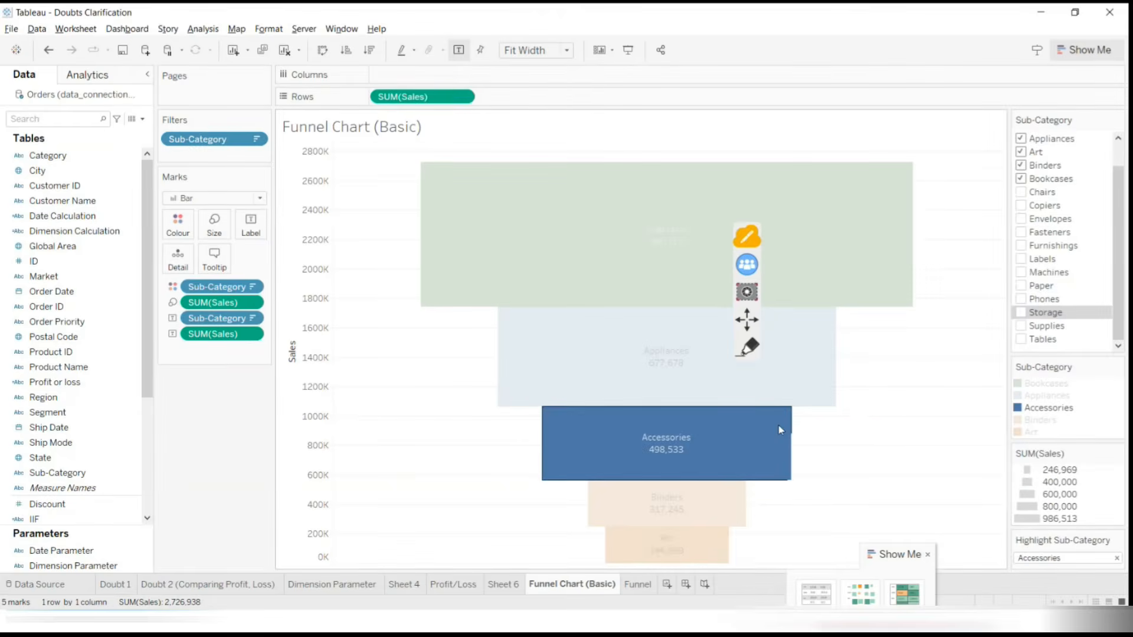
{"action": "left_click", "coordinate": [1037, 561]}
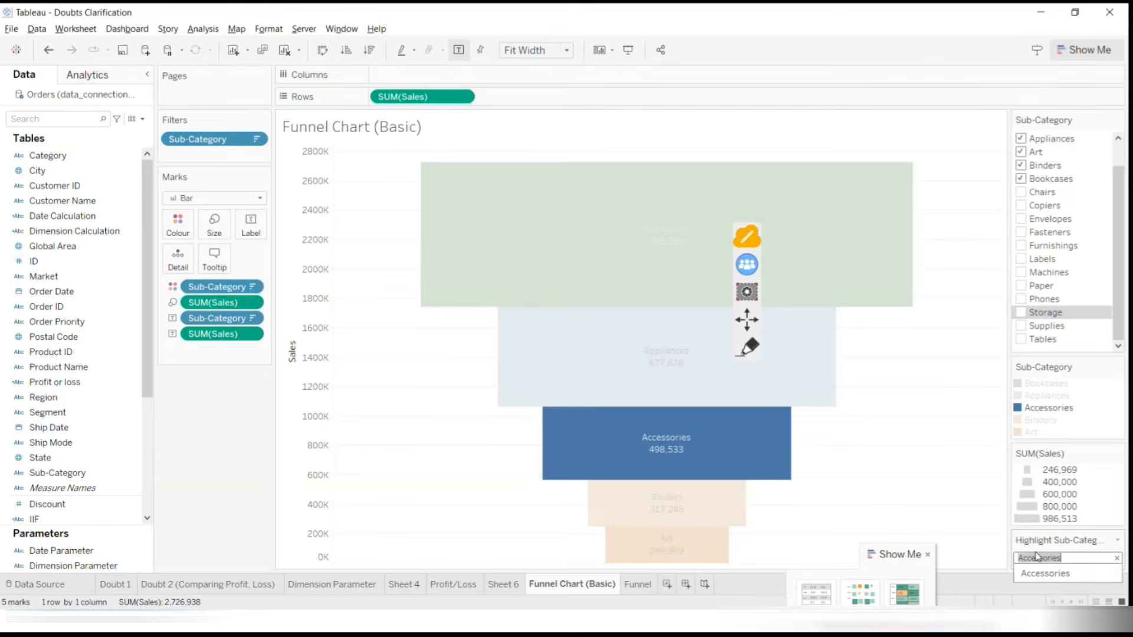
{"action": "left_click", "coordinate": [1071, 558]}
{"action": "left_click", "coordinate": [1071, 558]}
{"action": "left_click", "coordinate": [1117, 558]}
{"action": "left_click", "coordinate": [1067, 559]}
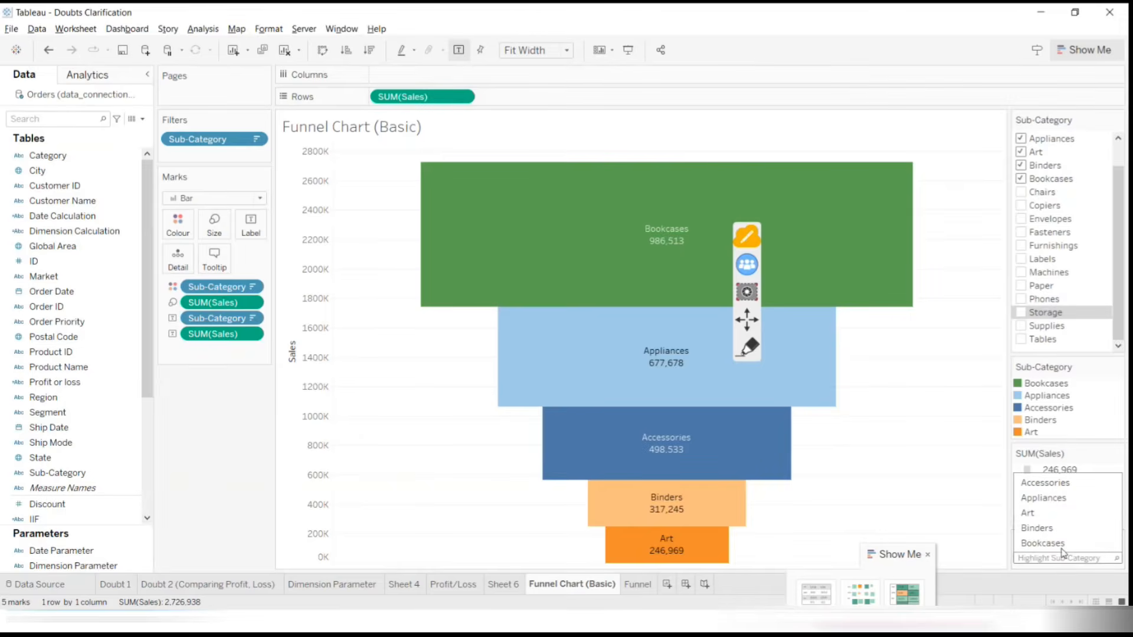
{"action": "left_click", "coordinate": [1063, 548]}
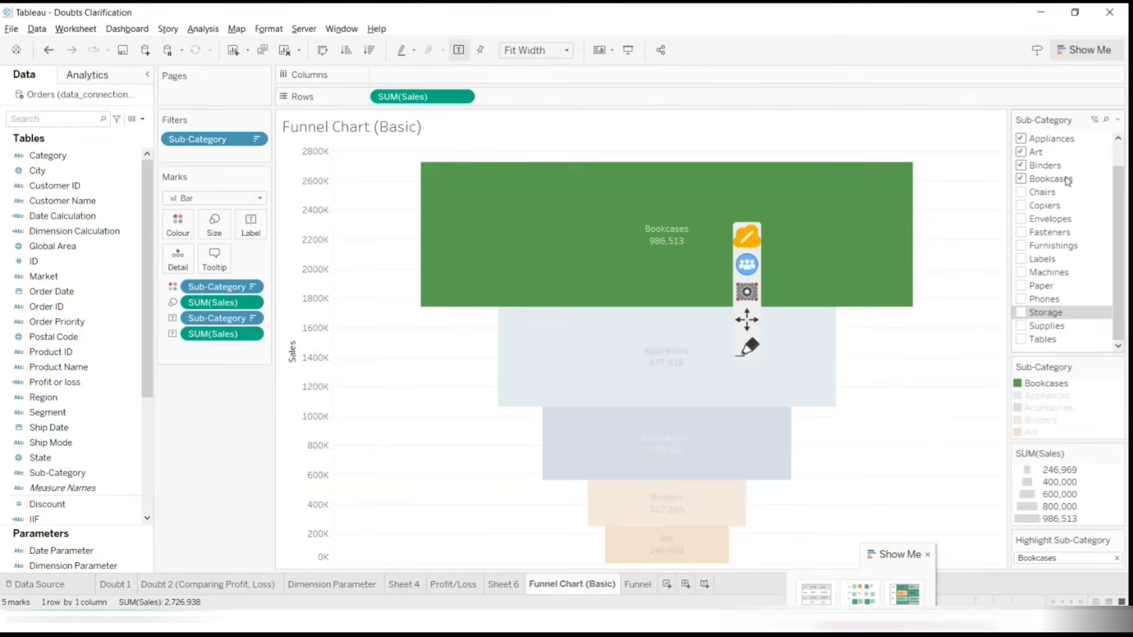
Include Chairs, Copiers and Envelopes in the Sub-Category filter and clear the Bookcases highlight
{"action": "left_click", "coordinate": [1025, 194]}
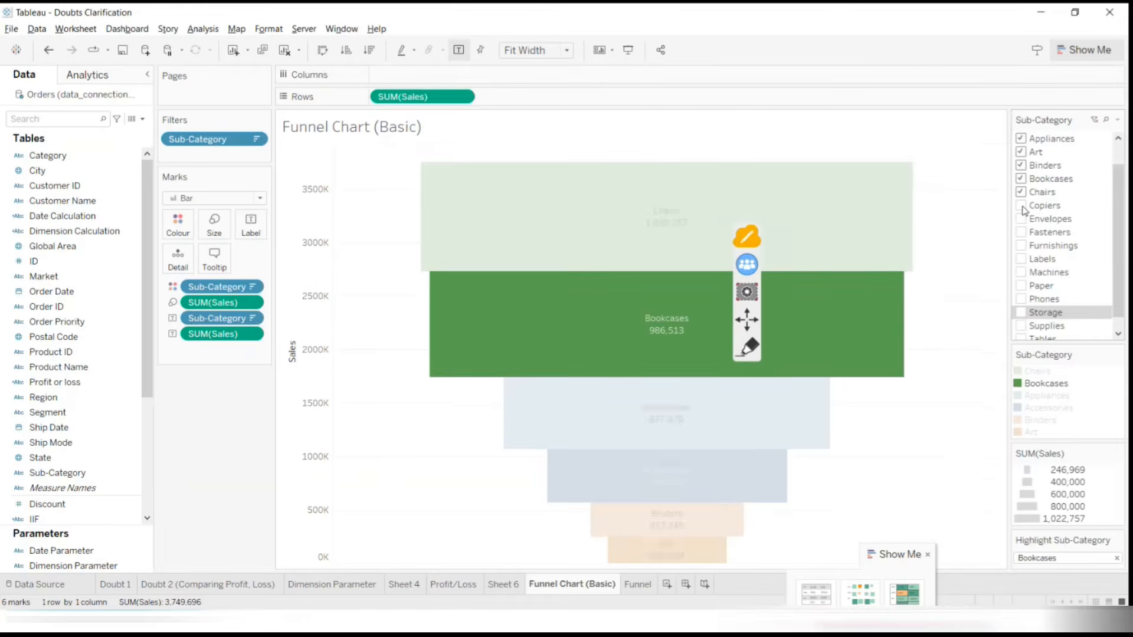
{"action": "left_click", "coordinate": [1025, 206]}
{"action": "left_click", "coordinate": [1022, 220]}
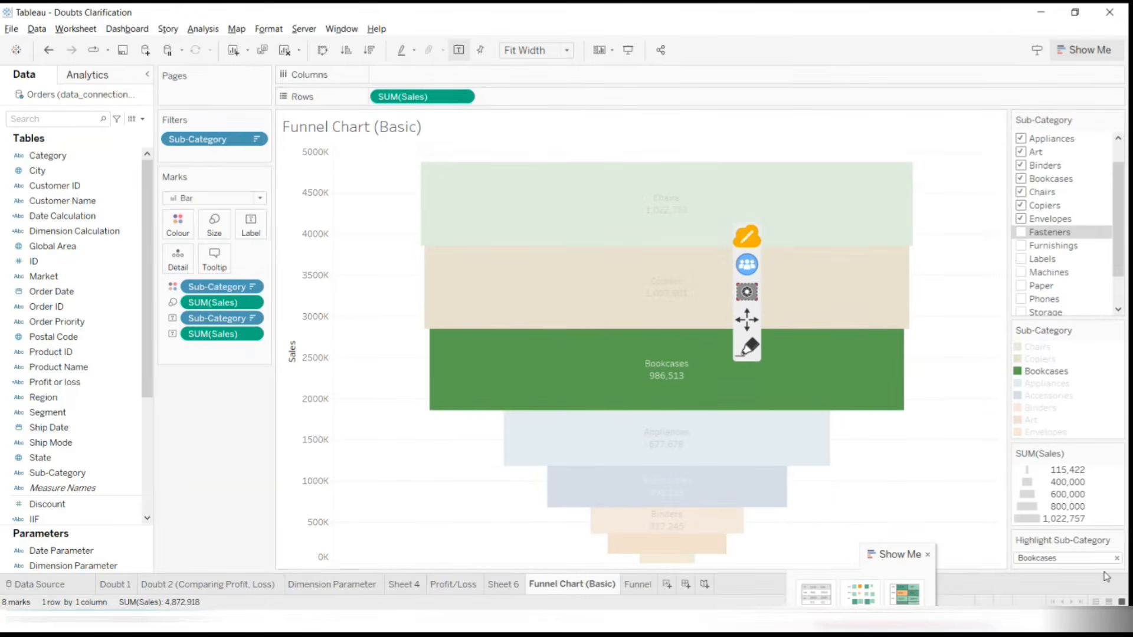
{"action": "left_click", "coordinate": [1079, 559]}
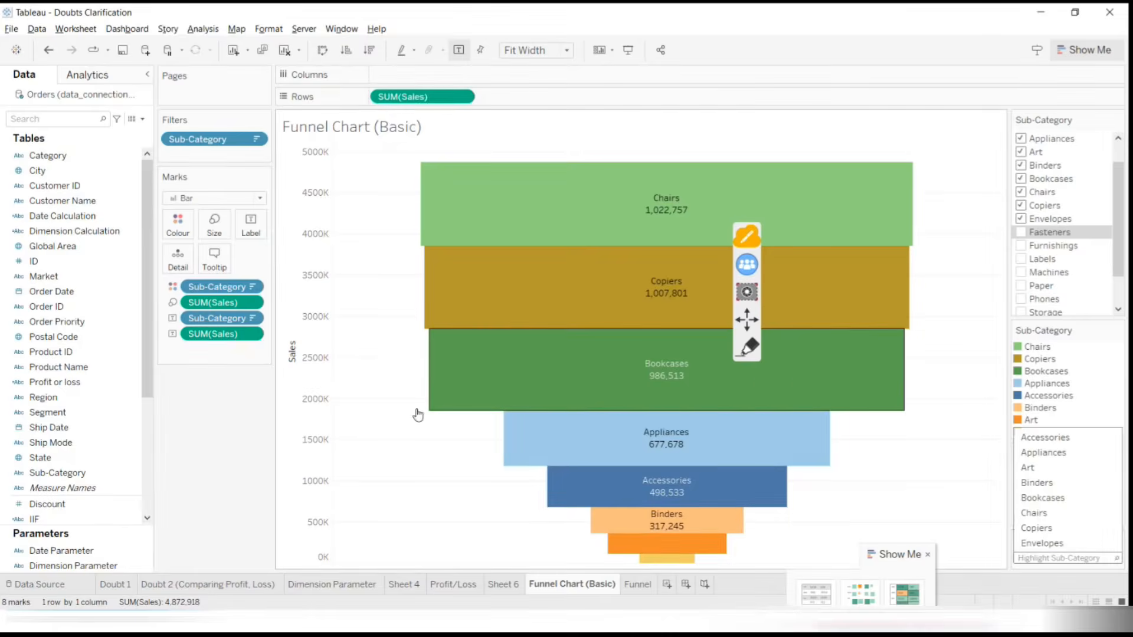
Circle the Sub-Category highlighter with the annotation pen, erase the ink and leave annotation mode
{"action": "left_click", "coordinate": [747, 347]}
{"action": "mouse_move", "coordinate": [1080, 507]}
{"action": "left_mouse_down"}
{"action": "mouse_move", "coordinate": [986, 568]}
{"action": "mouse_move", "coordinate": [1038, 503]}
{"action": "left_mouse_up"}
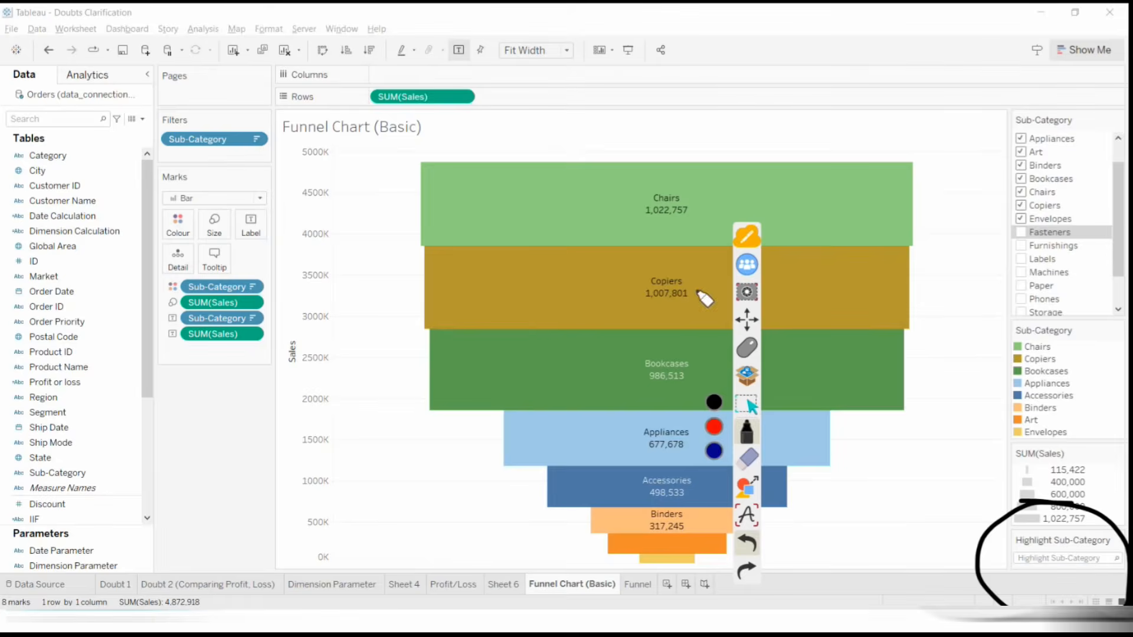
{"action": "left_click", "coordinate": [744, 463]}
{"action": "left_click", "coordinate": [717, 480]}
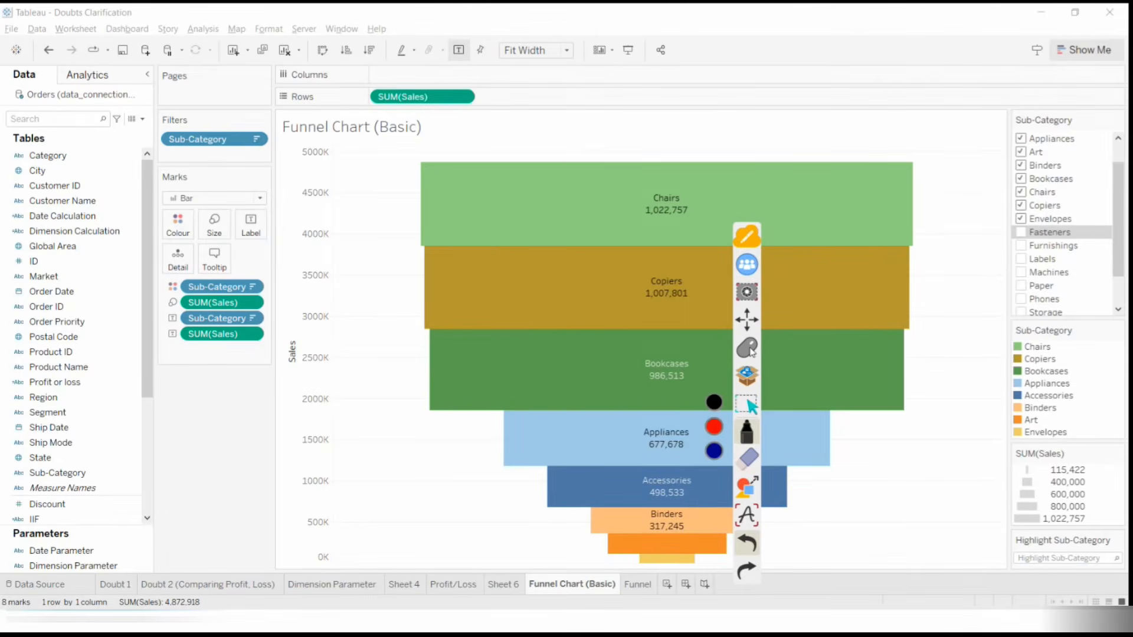
{"action": "left_click", "coordinate": [749, 349]}
Search the Sub-Category highlighter for "acc" and highlight Accessories in the funnel
{"action": "left_click", "coordinate": [1039, 558]}
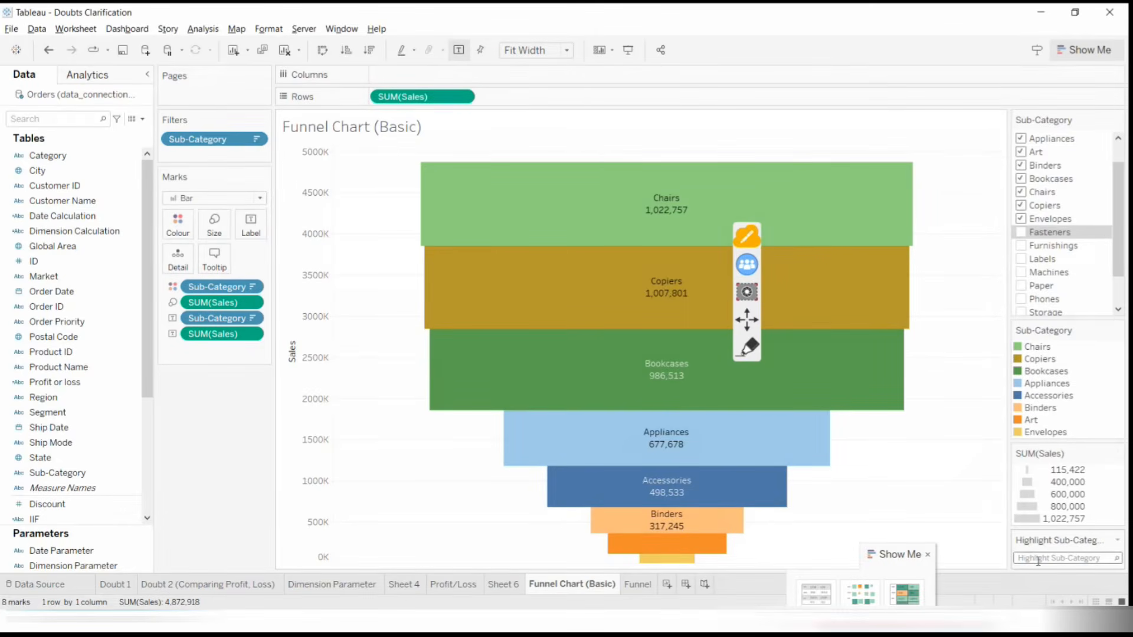
{"action": "type", "text": "acc"}
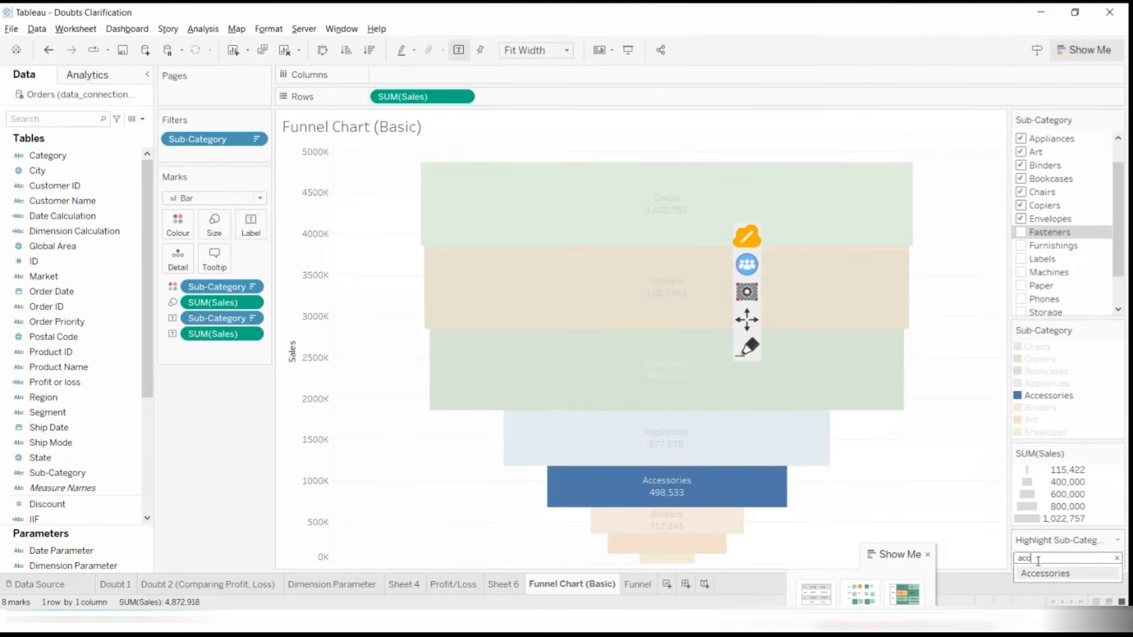
{"action": "key", "text": "Return"}
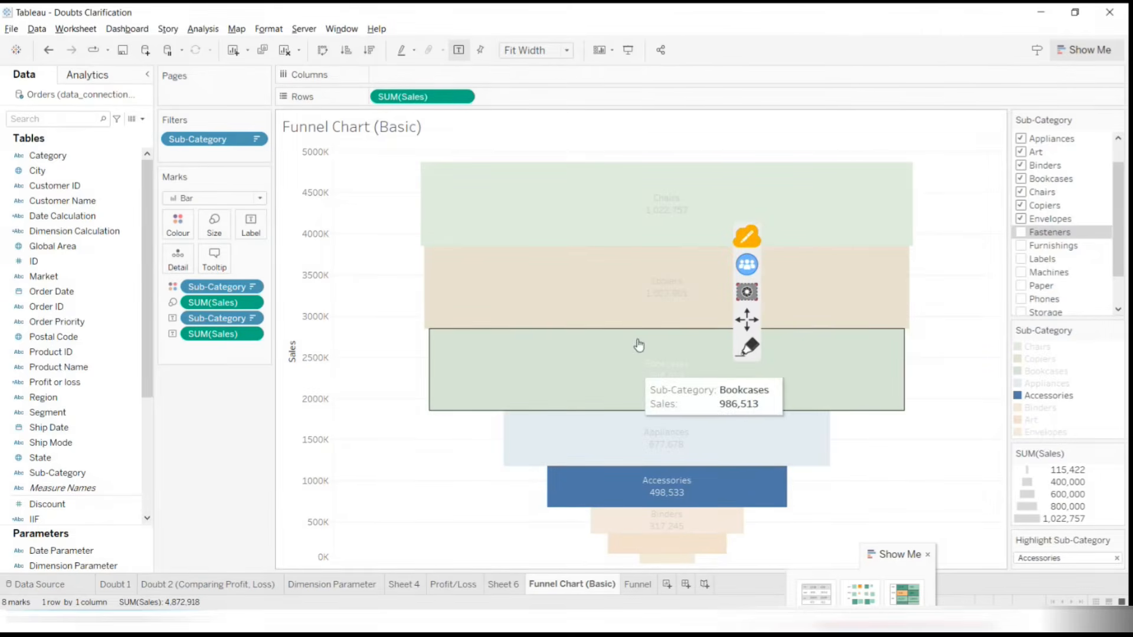
Select the Copiers, Accessories, Bookcases and other funnel bars to compare selecting with highlighting, and clear the selection
{"action": "left_click", "coordinate": [644, 388]}
{"action": "left_click", "coordinate": [632, 270]}
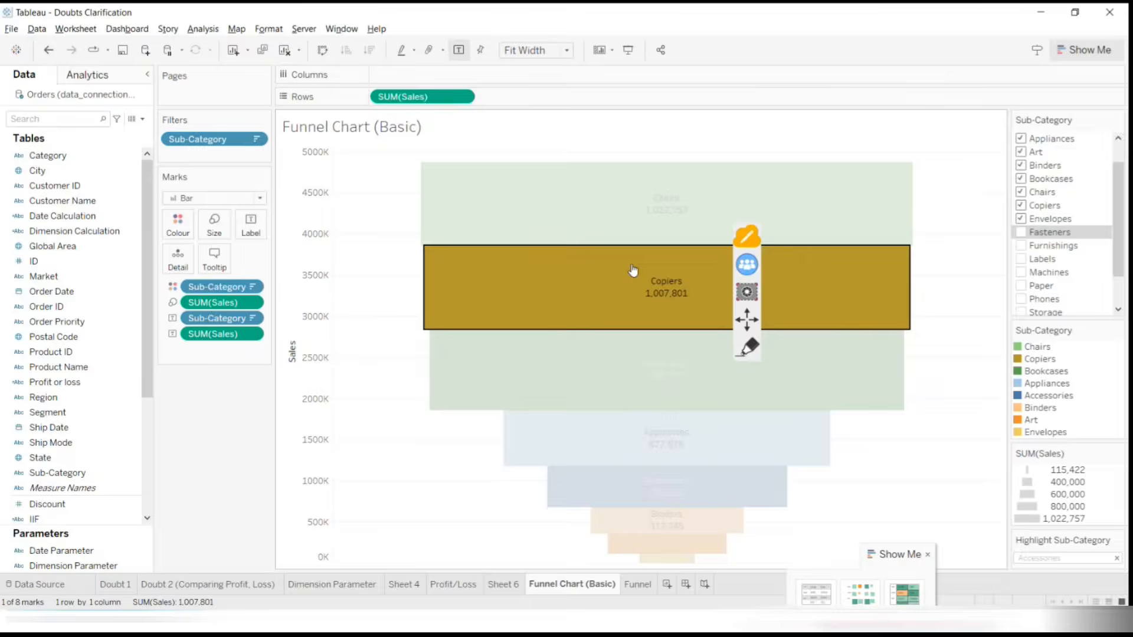
{"action": "left_click", "coordinate": [632, 215]}
{"action": "left_click", "coordinate": [664, 498]}
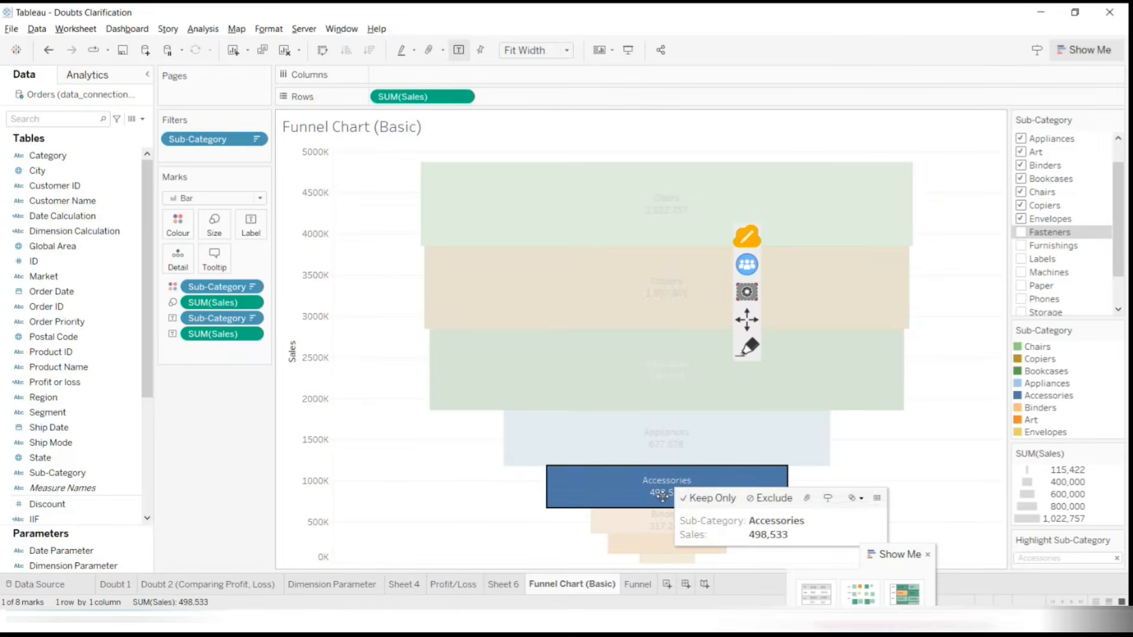
{"action": "left_click", "coordinate": [659, 446], "text": "ctrl"}
{"action": "left_click", "coordinate": [653, 370]}
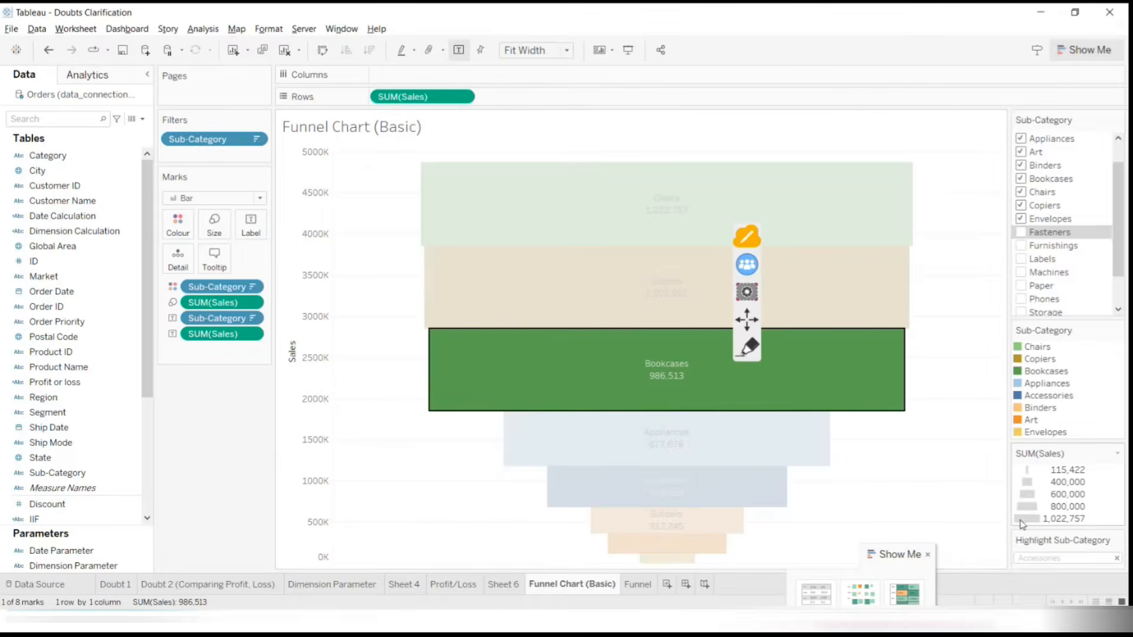
{"action": "left_click", "coordinate": [1060, 494]}
{"action": "left_click", "coordinate": [967, 496]}
{"action": "left_click", "coordinate": [956, 481]}
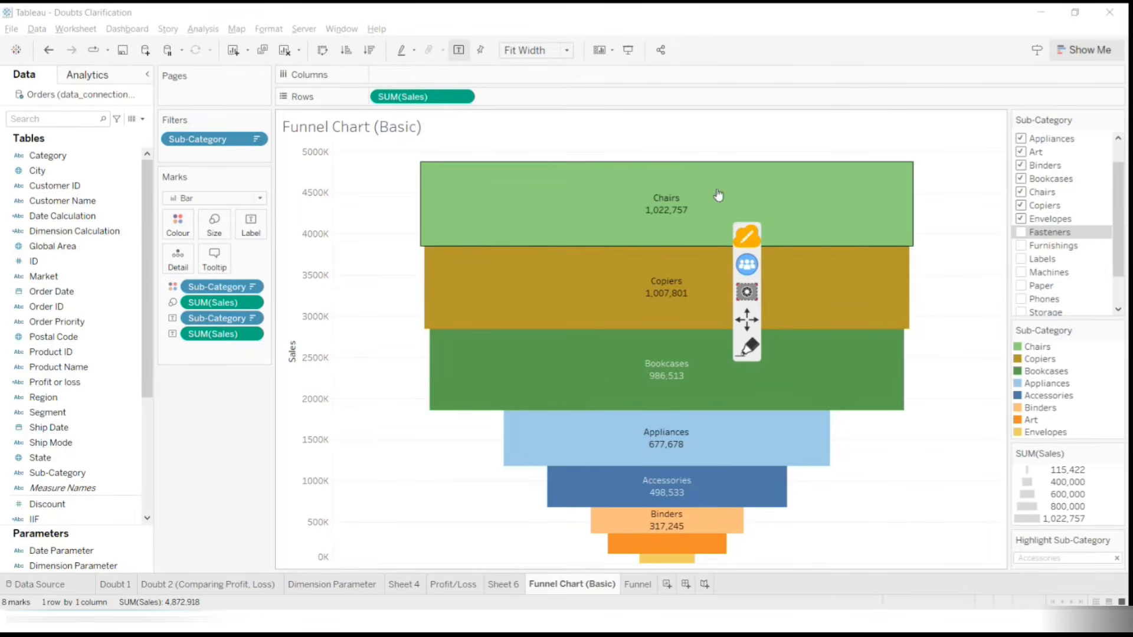
Circle the Label option of the marks with the annotation pen, erase the ink and leave annotation mode
{"action": "left_click", "coordinate": [250, 224]}
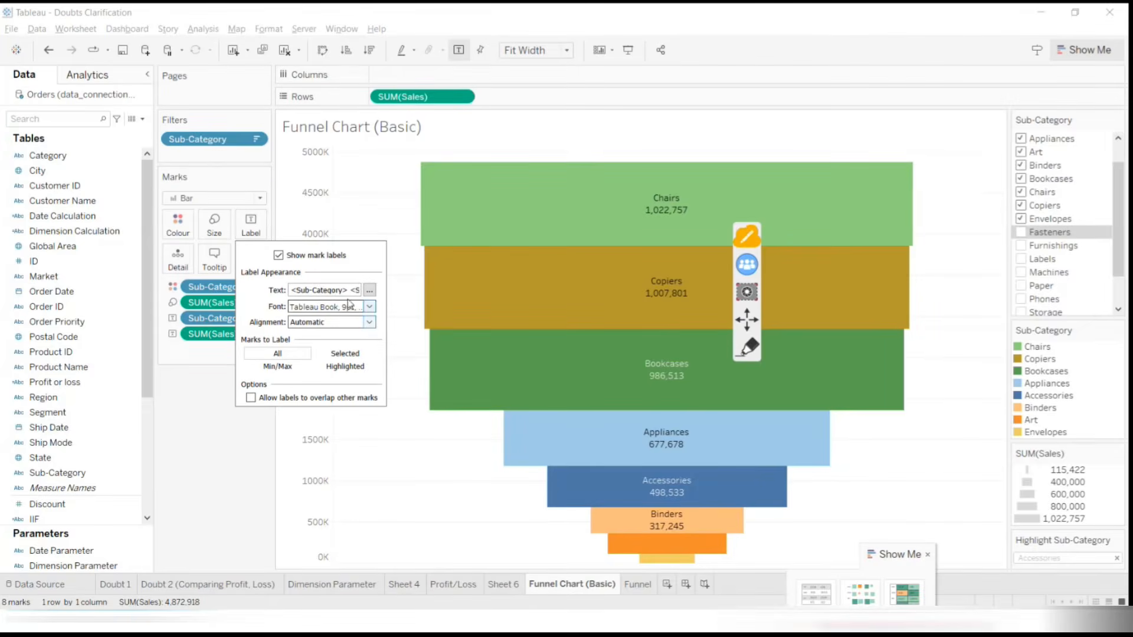
{"action": "left_click", "coordinate": [746, 351]}
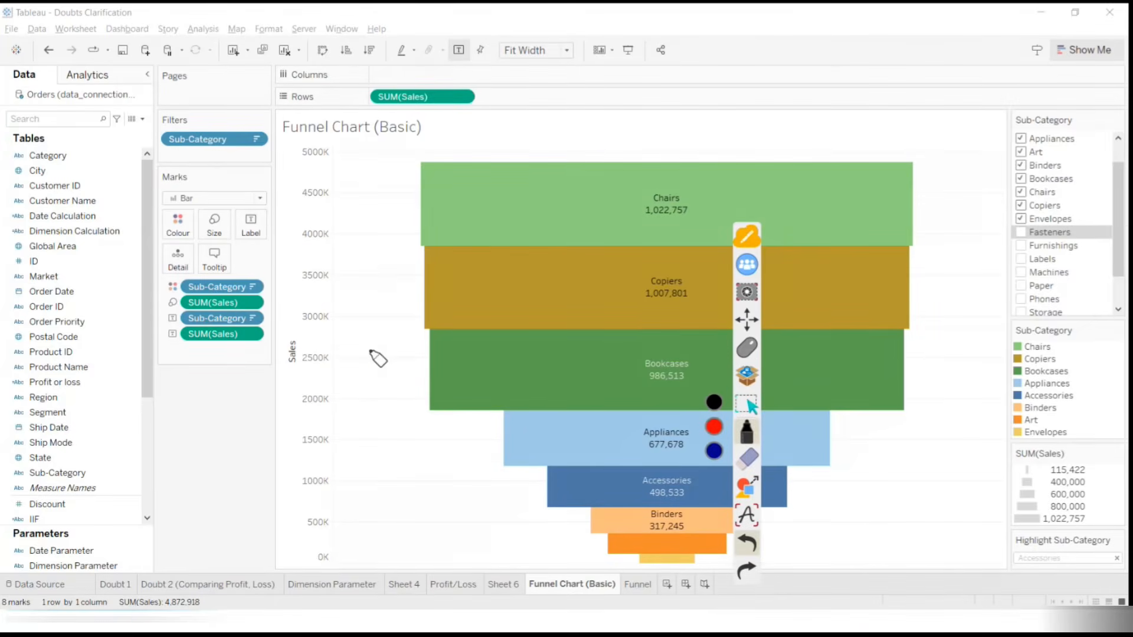
{"action": "left_click_drag", "start_coordinate": [268, 197], "coordinate": [235, 186]}
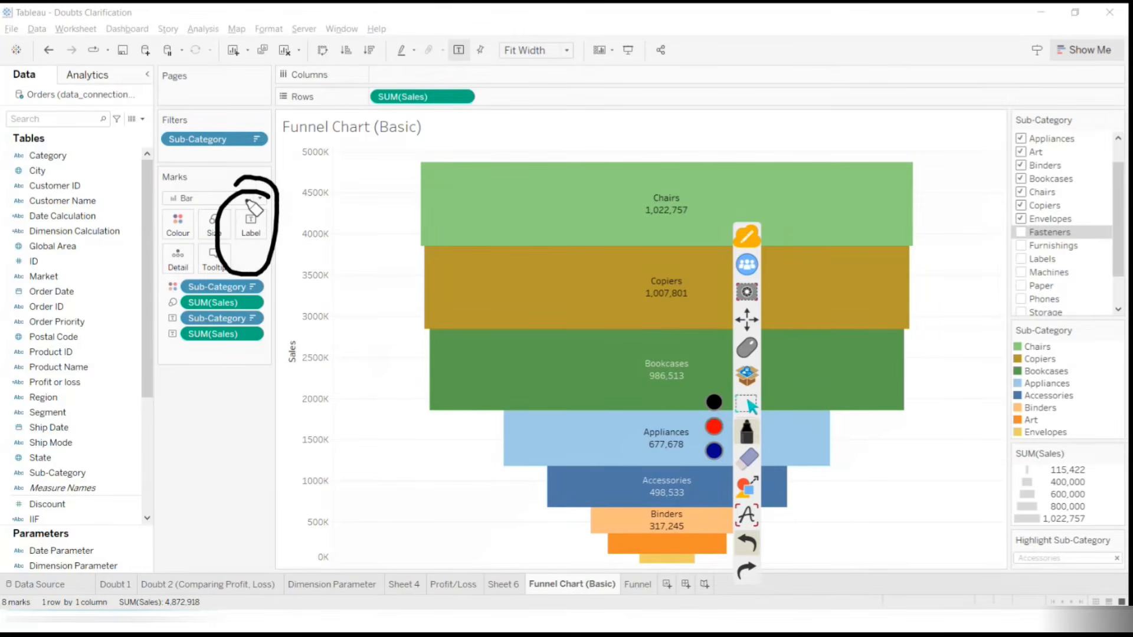
{"action": "left_click", "coordinate": [749, 461]}
{"action": "left_click", "coordinate": [713, 477]}
{"action": "left_click", "coordinate": [748, 351]}
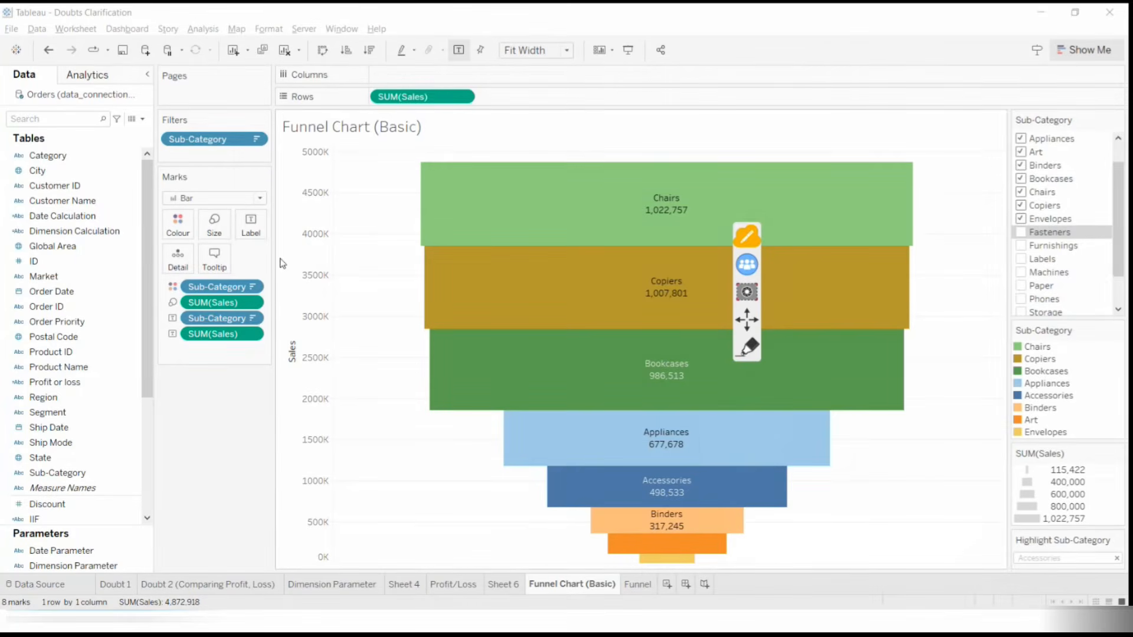
Set the font size of the funnel's mark labels to 8 pt and leave no bar selected
{"action": "left_click", "coordinate": [251, 225]}
{"action": "left_click", "coordinate": [370, 308]}
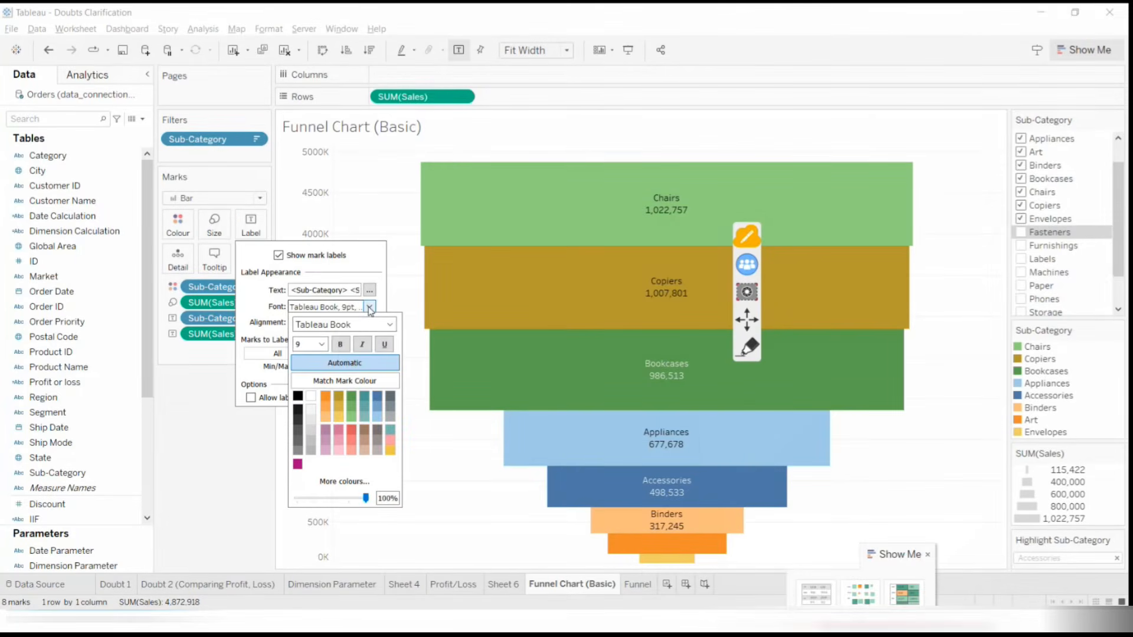
{"action": "left_click", "coordinate": [321, 345]}
{"action": "left_click", "coordinate": [314, 361]}
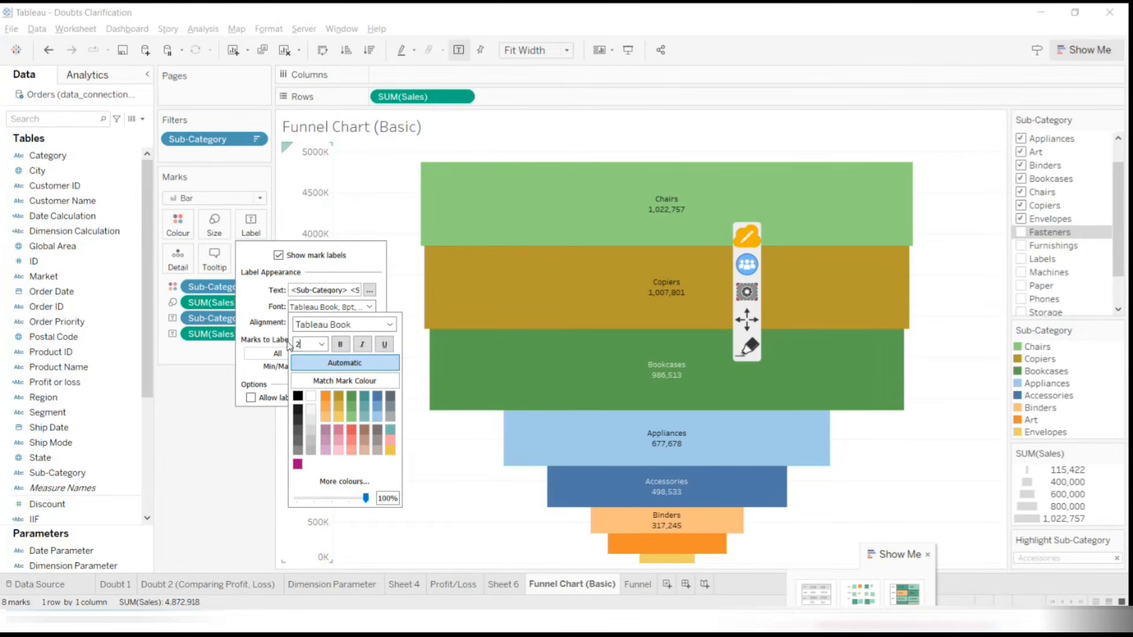
{"action": "left_click", "coordinate": [435, 469]}
{"action": "left_click", "coordinate": [435, 469]}
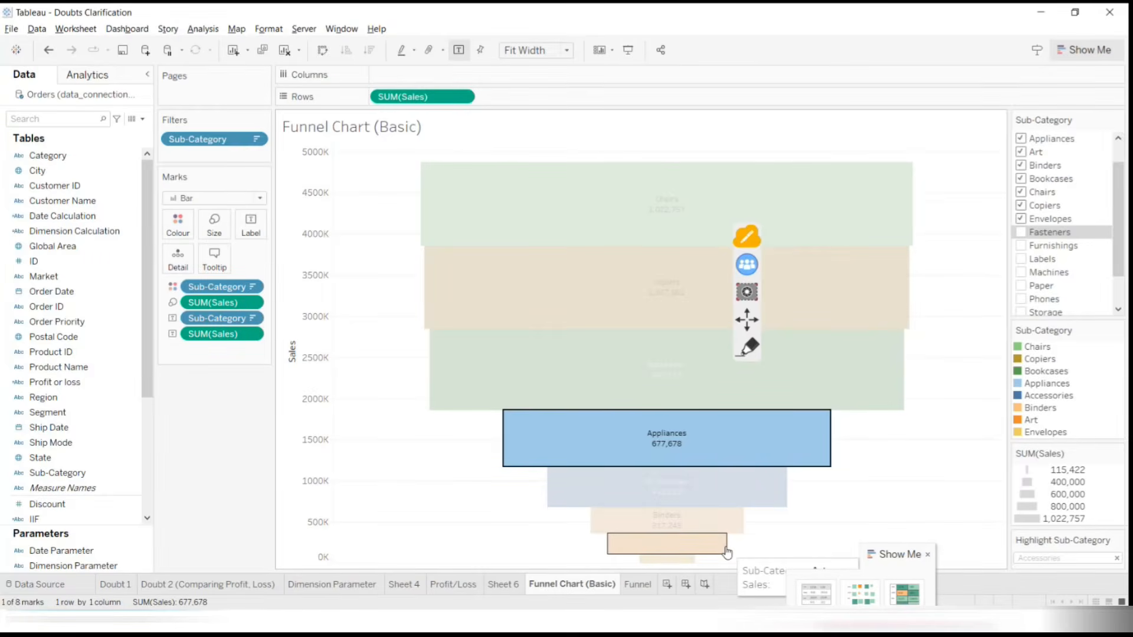
{"action": "left_click", "coordinate": [678, 523]}
{"action": "left_click", "coordinate": [228, 515]}
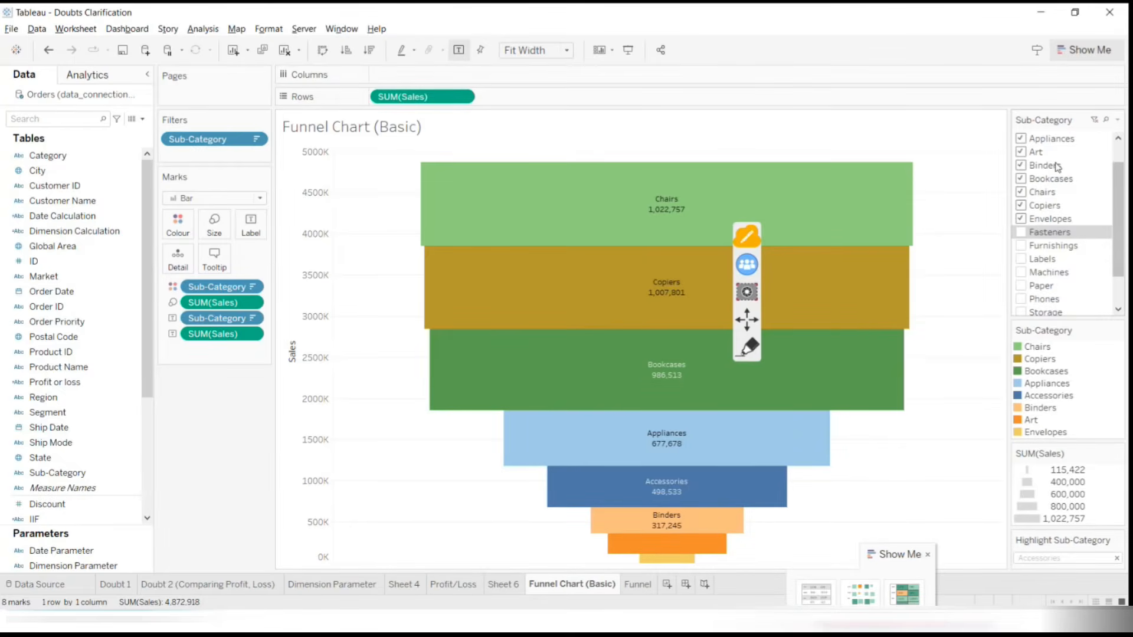
Exclude Envelopes and Chairs from the Sub-Category filter, switching Copiers off and on again
{"action": "left_click", "coordinate": [1022, 219]}
{"action": "left_click", "coordinate": [1021, 205]}
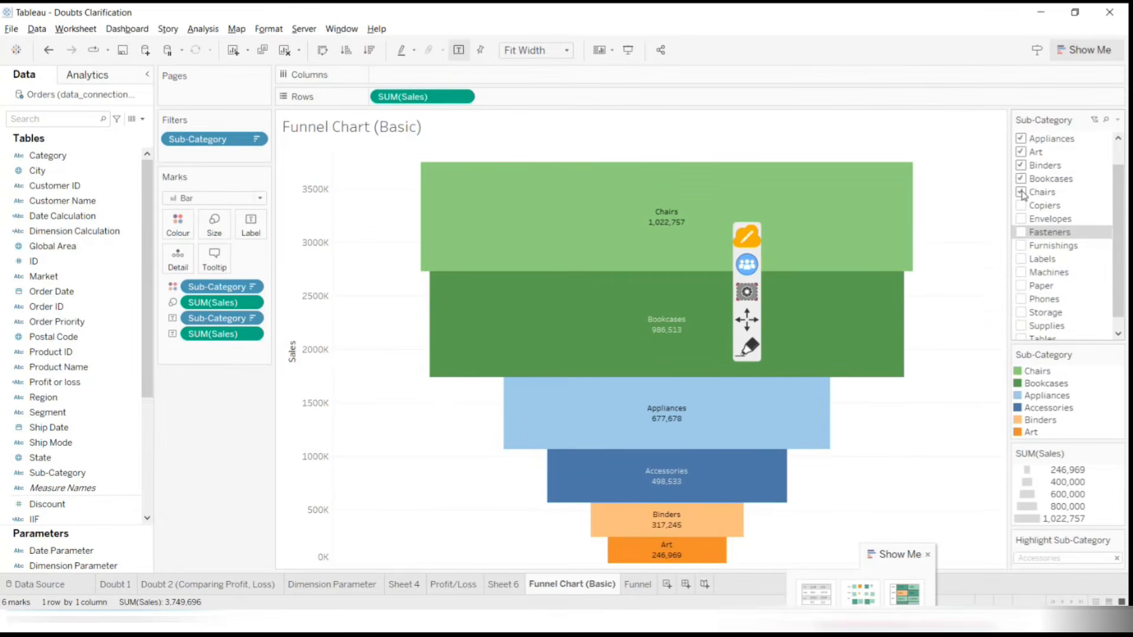
{"action": "left_click", "coordinate": [1021, 193]}
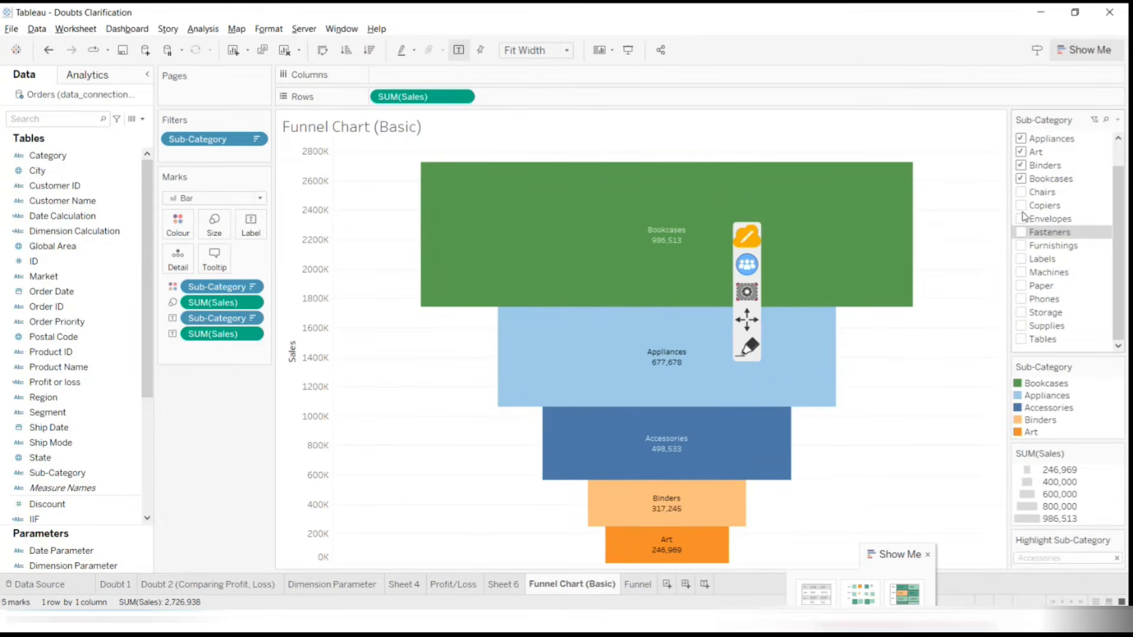
{"action": "left_click", "coordinate": [1022, 205]}
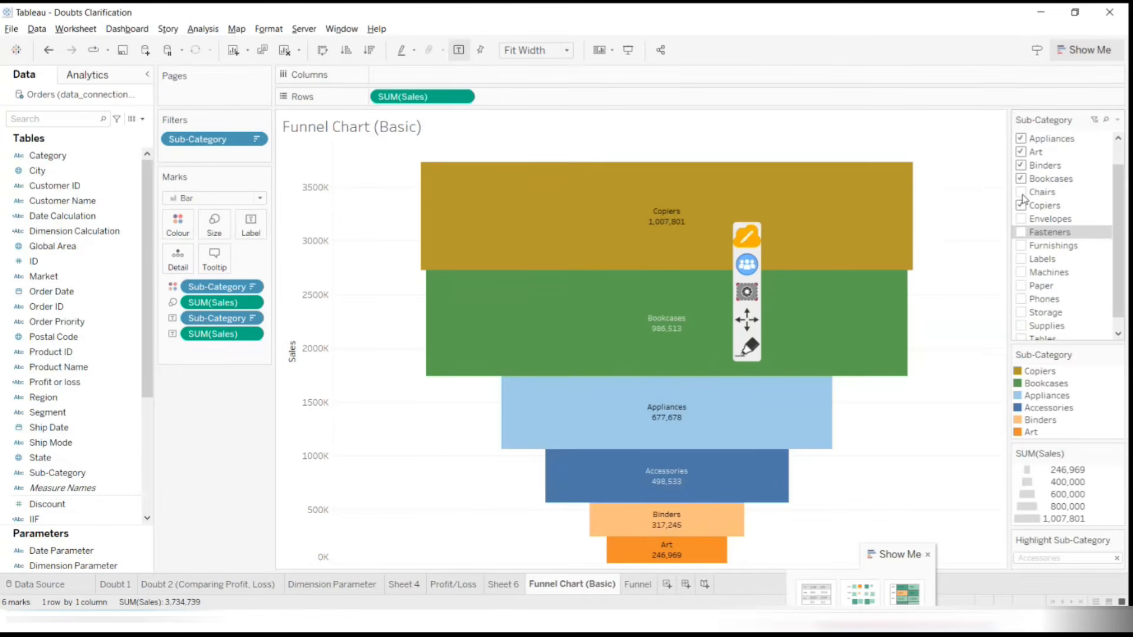
Circle the Copiers, Bookcases and Appliances labels on the funnel with the annotation pen
{"action": "mouse_move", "coordinate": [426, 202]}
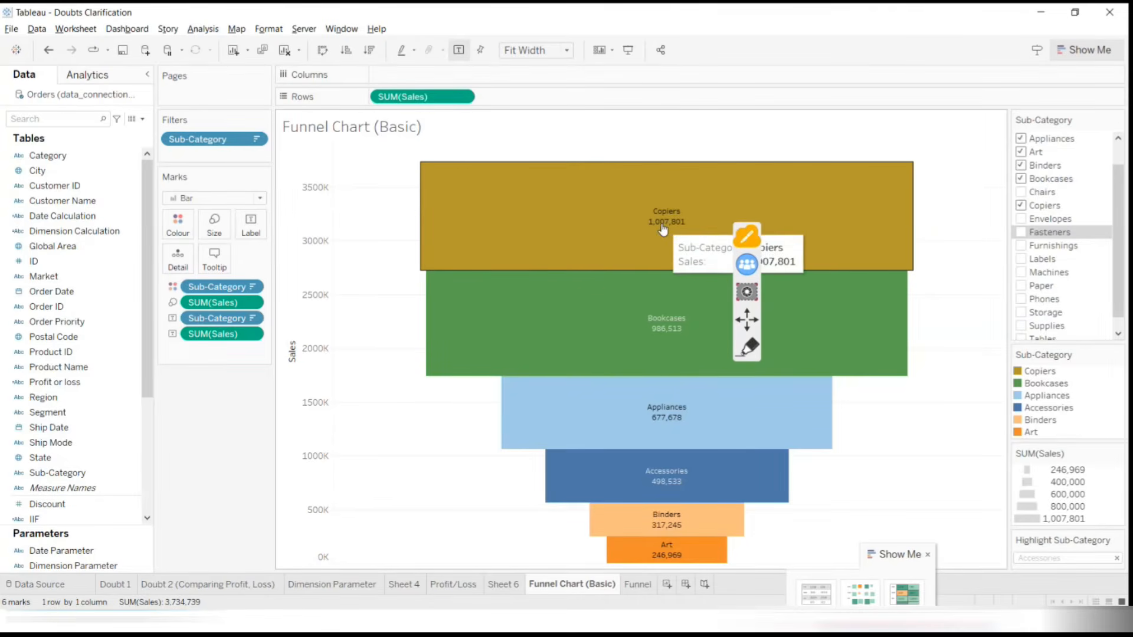
{"action": "left_click", "coordinate": [747, 349]}
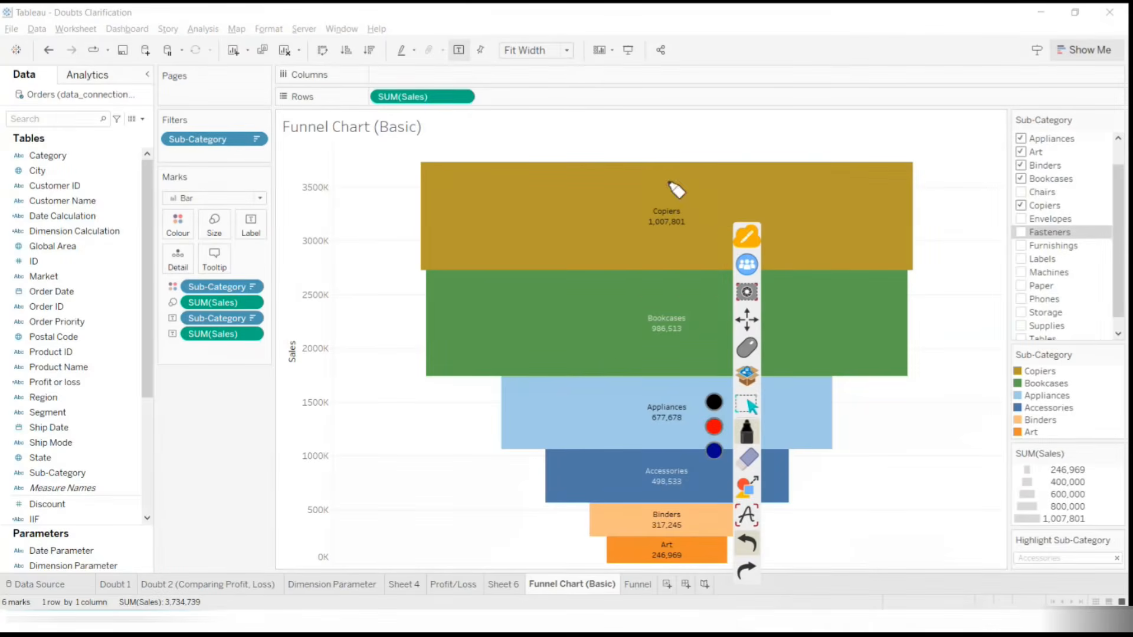
{"action": "left_click_drag", "start_coordinate": [687, 187], "coordinate": [664, 190]}
{"action": "mouse_move", "coordinate": [677, 291]}
{"action": "left_mouse_down"}
{"action": "mouse_move", "coordinate": [610, 340]}
{"action": "mouse_move", "coordinate": [700, 289]}
{"action": "left_mouse_up"}
{"action": "mouse_move", "coordinate": [680, 400]}
{"action": "left_mouse_down"}
{"action": "mouse_move", "coordinate": [705, 458]}
{"action": "mouse_move", "coordinate": [673, 403]}
{"action": "left_mouse_up"}
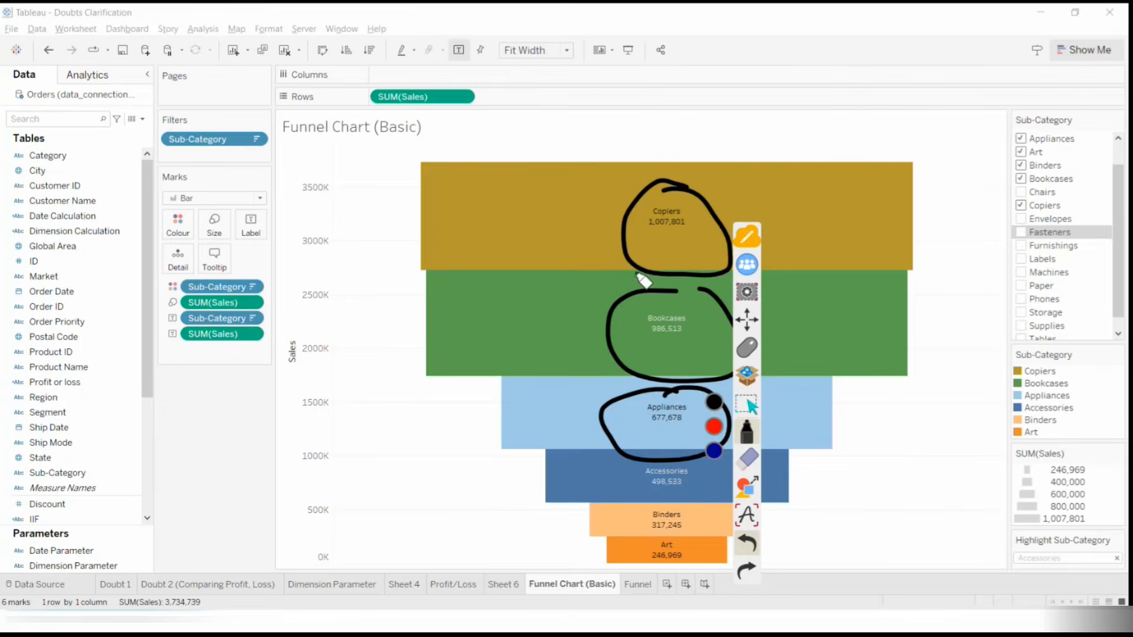
Draw an arrow from Copiers to a handwritten 2, re-circle Bookcases, and write 5 beside Bookcases and 1 beside Appliances
{"action": "mouse_move", "coordinate": [701, 210]}
{"action": "left_mouse_down"}
{"action": "mouse_move", "coordinate": [780, 173]}
{"action": "mouse_move", "coordinate": [768, 208]}
{"action": "left_mouse_up"}
{"action": "left_click_drag", "start_coordinate": [804, 152], "coordinate": [848, 172]}
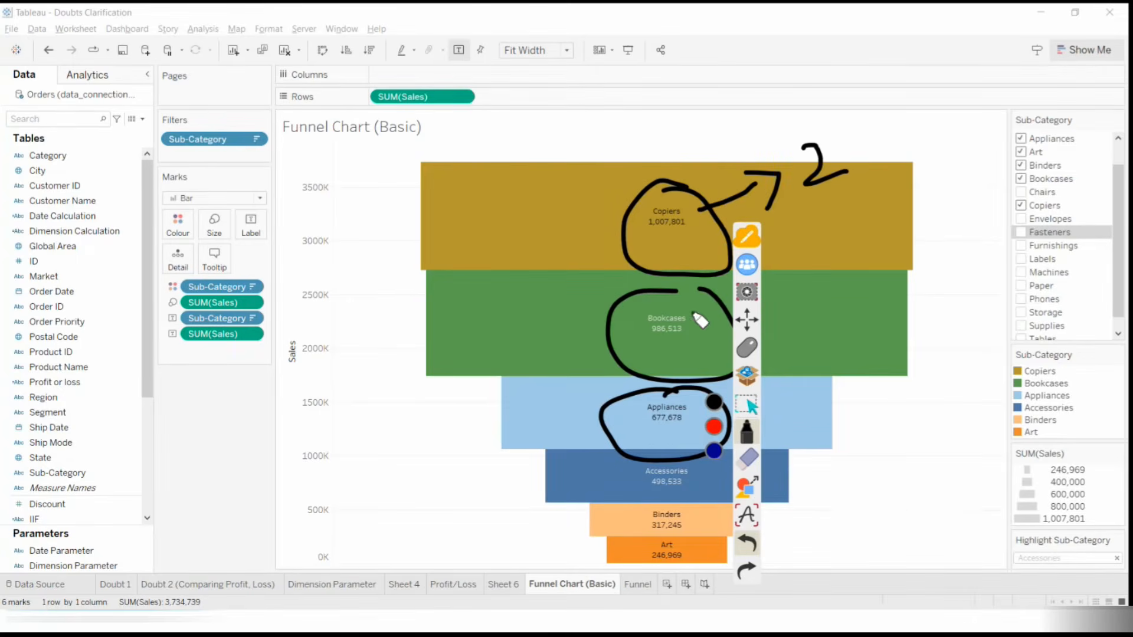
{"action": "mouse_move", "coordinate": [694, 304]}
{"action": "left_mouse_down"}
{"action": "mouse_move", "coordinate": [638, 373]}
{"action": "mouse_move", "coordinate": [732, 378]}
{"action": "left_mouse_up"}
{"action": "left_click_drag", "start_coordinate": [877, 284], "coordinate": [850, 345]}
{"action": "left_click_drag", "start_coordinate": [844, 391], "coordinate": [850, 452]}
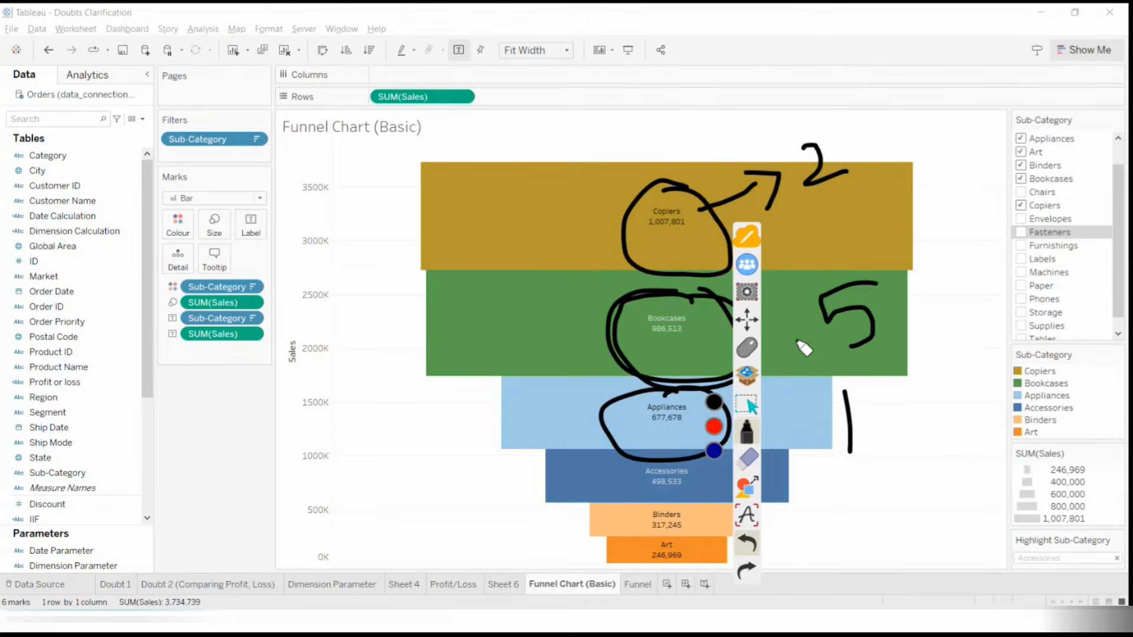
Draw a curved line from the handwritten 5 up towards Copiers and sketch long freehand outlines above the funnel
{"action": "left_click_drag", "start_coordinate": [796, 340], "coordinate": [885, 184]}
{"action": "mouse_move", "coordinate": [499, 62]}
{"action": "left_mouse_down"}
{"action": "mouse_move", "coordinate": [531, 76]}
{"action": "mouse_move", "coordinate": [868, 94]}
{"action": "mouse_move", "coordinate": [693, 115]}
{"action": "mouse_move", "coordinate": [649, 134]}
{"action": "left_mouse_up"}
{"action": "mouse_move", "coordinate": [914, 99]}
{"action": "left_mouse_down"}
{"action": "mouse_move", "coordinate": [731, 200]}
{"action": "mouse_move", "coordinate": [688, 207]}
{"action": "mouse_move", "coordinate": [766, 246]}
{"action": "left_mouse_up"}
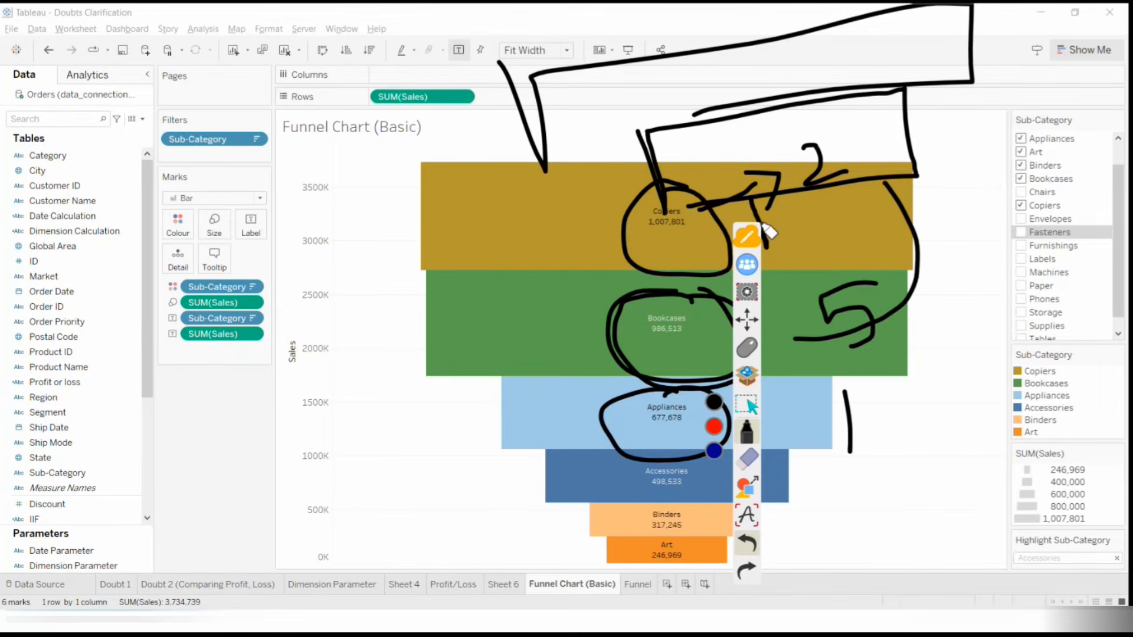
Sketch a small freehand box beside the Copiers label, clear all annotations from the screen and leave annotation mode
{"action": "mouse_move", "coordinate": [754, 201]}
{"action": "left_mouse_down"}
{"action": "mouse_move", "coordinate": [862, 179]}
{"action": "mouse_move", "coordinate": [876, 217]}
{"action": "mouse_move", "coordinate": [764, 239]}
{"action": "left_mouse_up"}
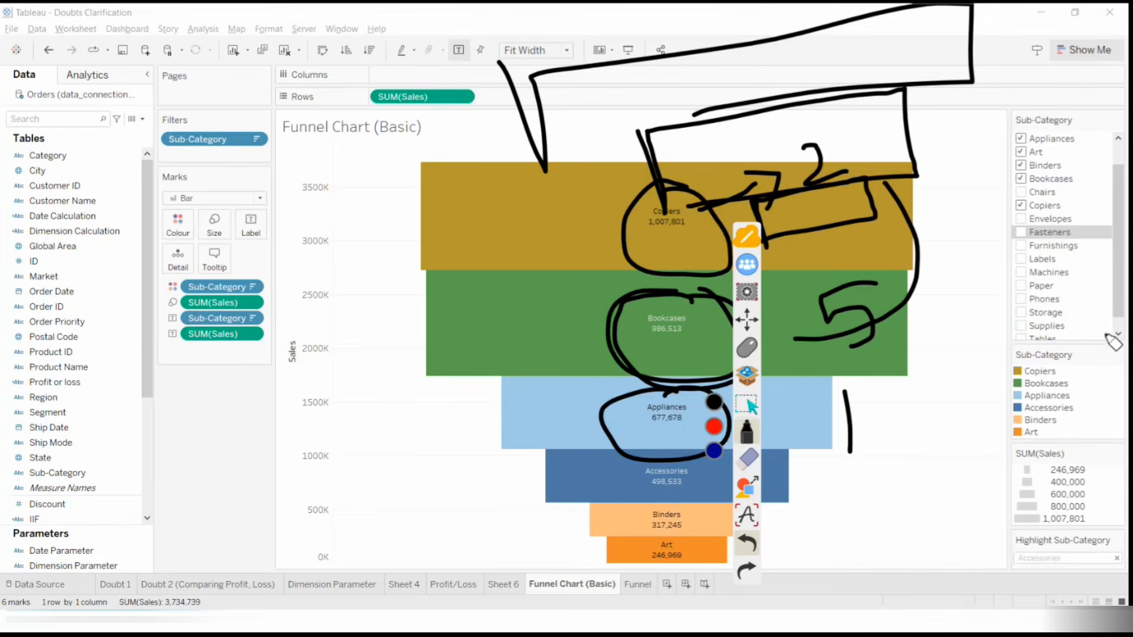
{"action": "left_click", "coordinate": [748, 459]}
{"action": "left_click", "coordinate": [714, 479]}
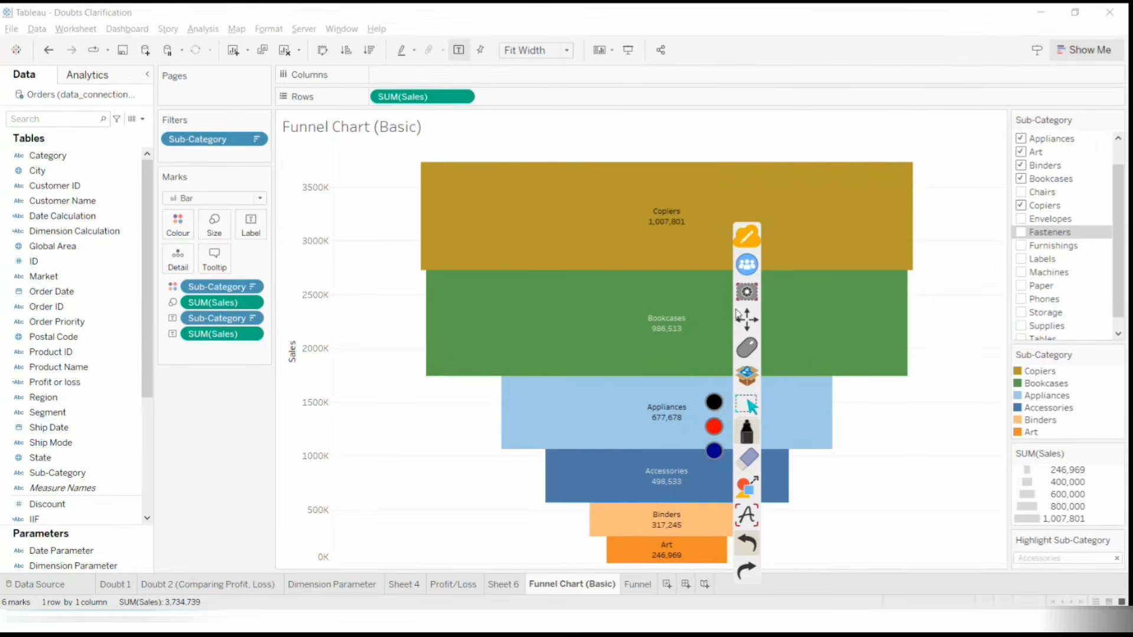
{"action": "left_click", "coordinate": [745, 346]}
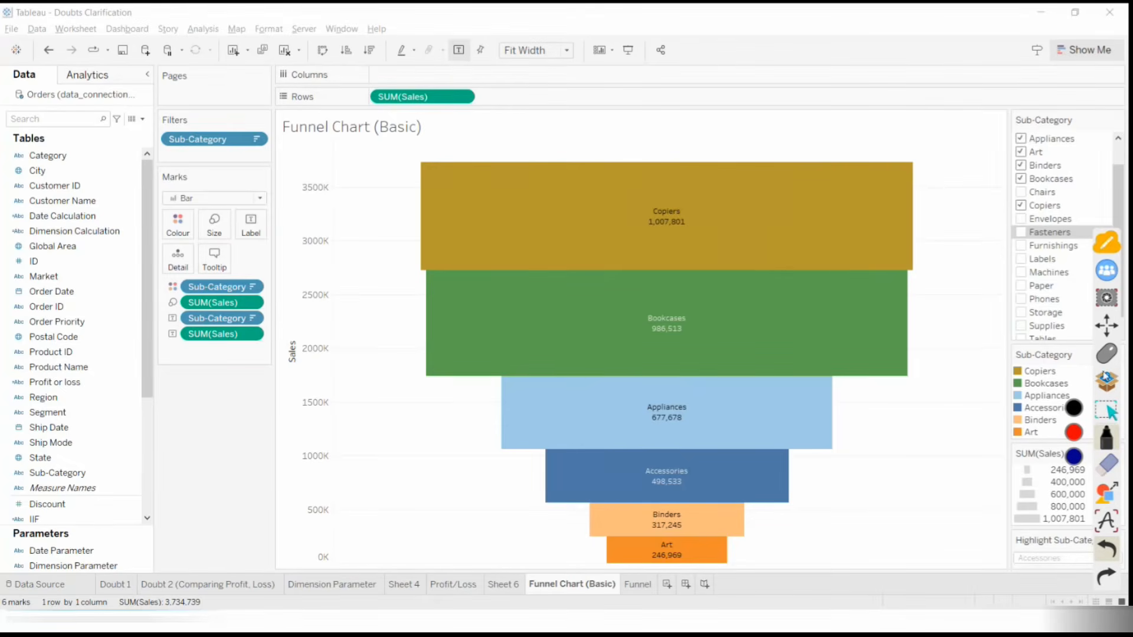
Open the Funnel worksheet and minimise the meeting window covering it
{"action": "left_click", "coordinate": [638, 584]}
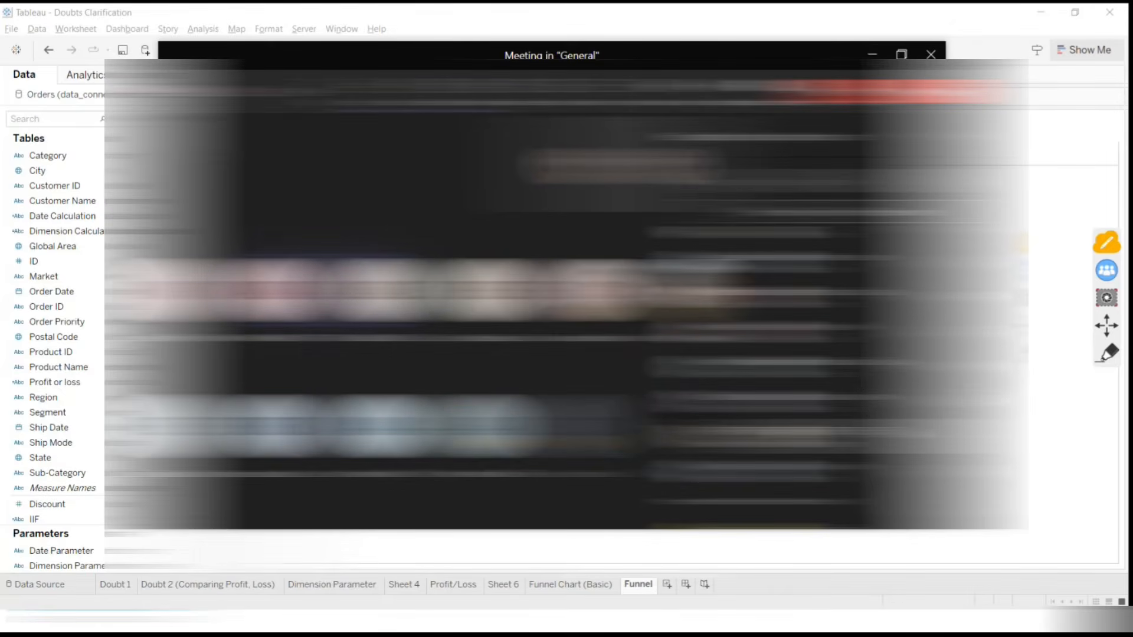
{"action": "left_click", "coordinate": [872, 55]}
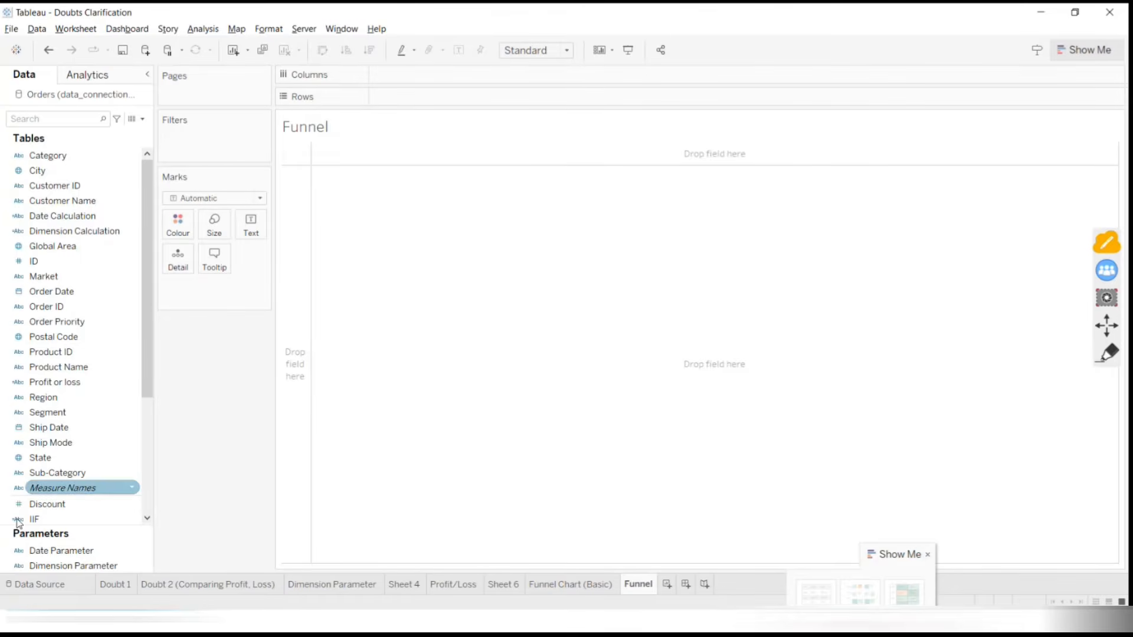
Look through the Orders rows in the data source and return to the Funnel worksheet
{"action": "left_click", "coordinate": [33, 589]}
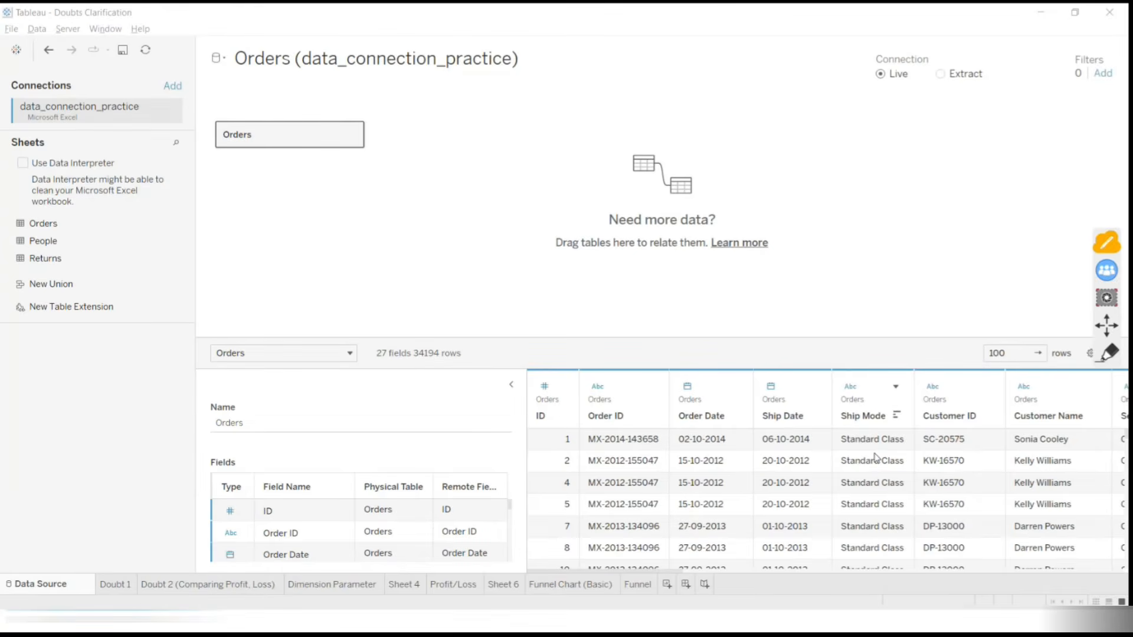
{"action": "scroll", "coordinate": [870, 496], "scroll_direction": "down", "scroll_amount": 2}
{"action": "scroll", "coordinate": [869, 495], "scroll_direction": "down", "scroll_amount": 10}
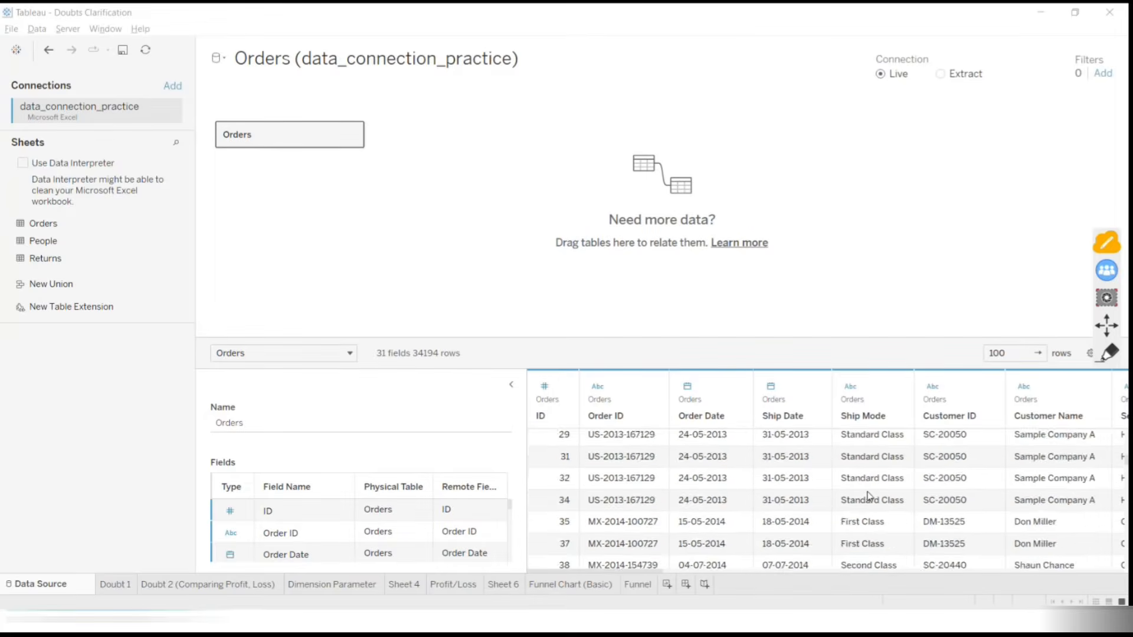
{"action": "scroll", "coordinate": [869, 496], "scroll_direction": "down", "scroll_amount": 12}
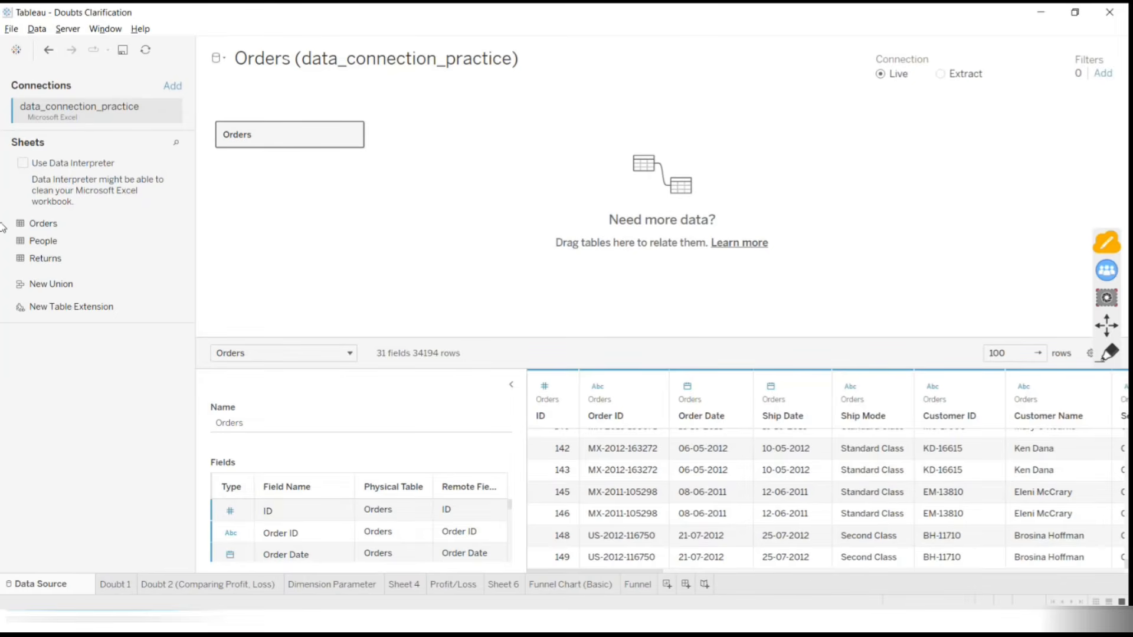
{"action": "left_click", "coordinate": [639, 585]}
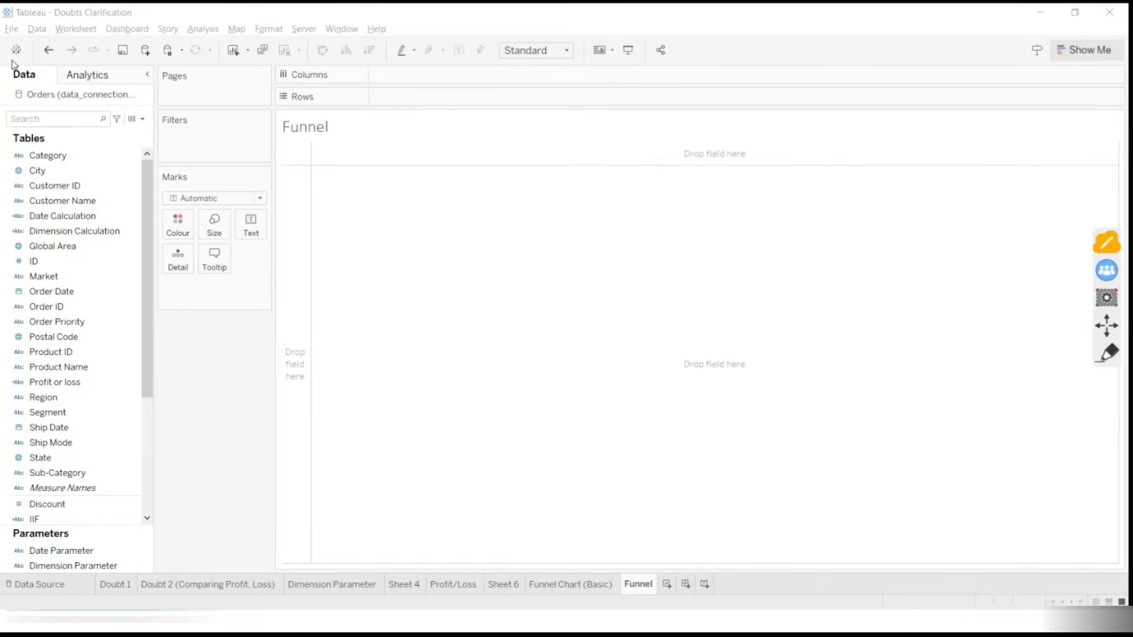
Place Ship Mode on Rows and Profit on Columns of the Funnel worksheet
{"action": "left_click", "coordinate": [70, 187]}
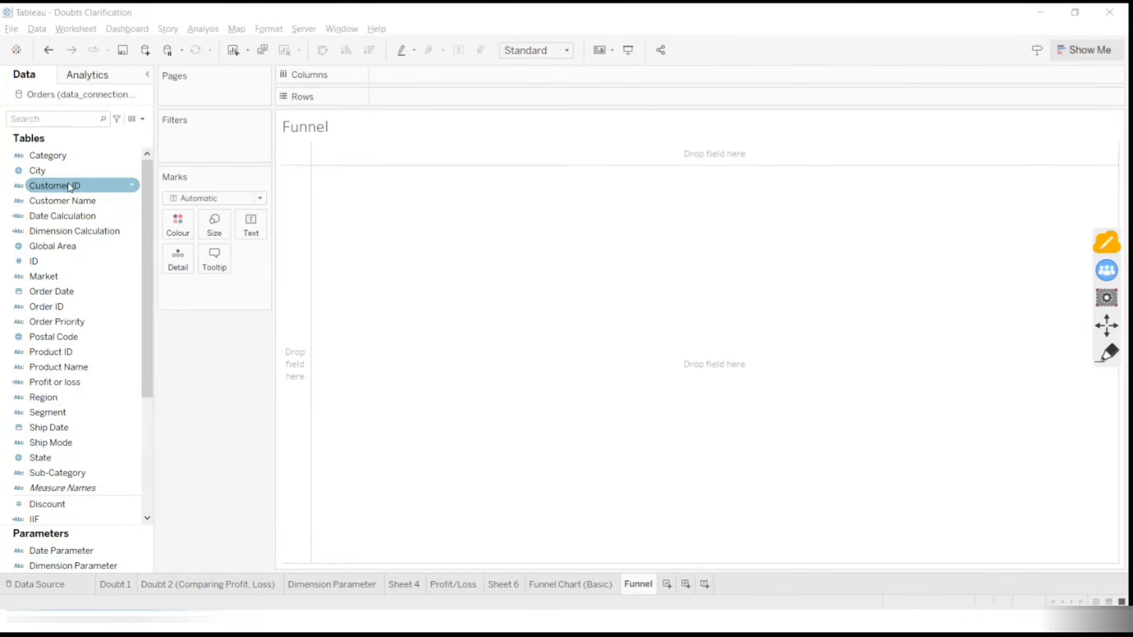
{"action": "left_click_drag", "start_coordinate": [49, 447], "coordinate": [412, 88]}
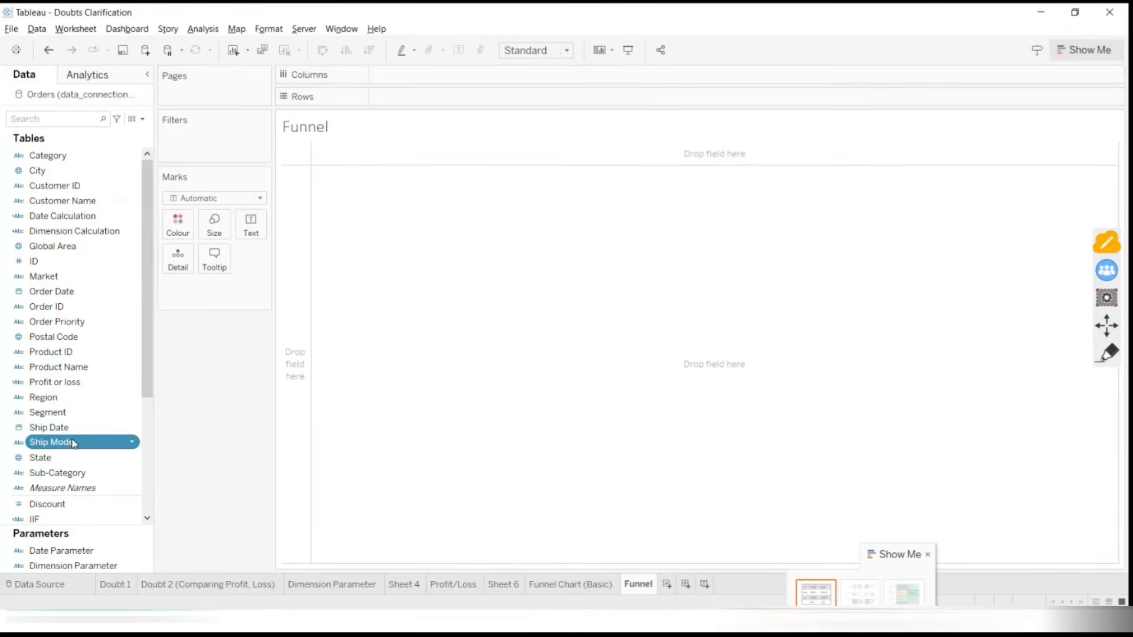
{"action": "left_click_drag", "start_coordinate": [134, 443], "coordinate": [412, 97]}
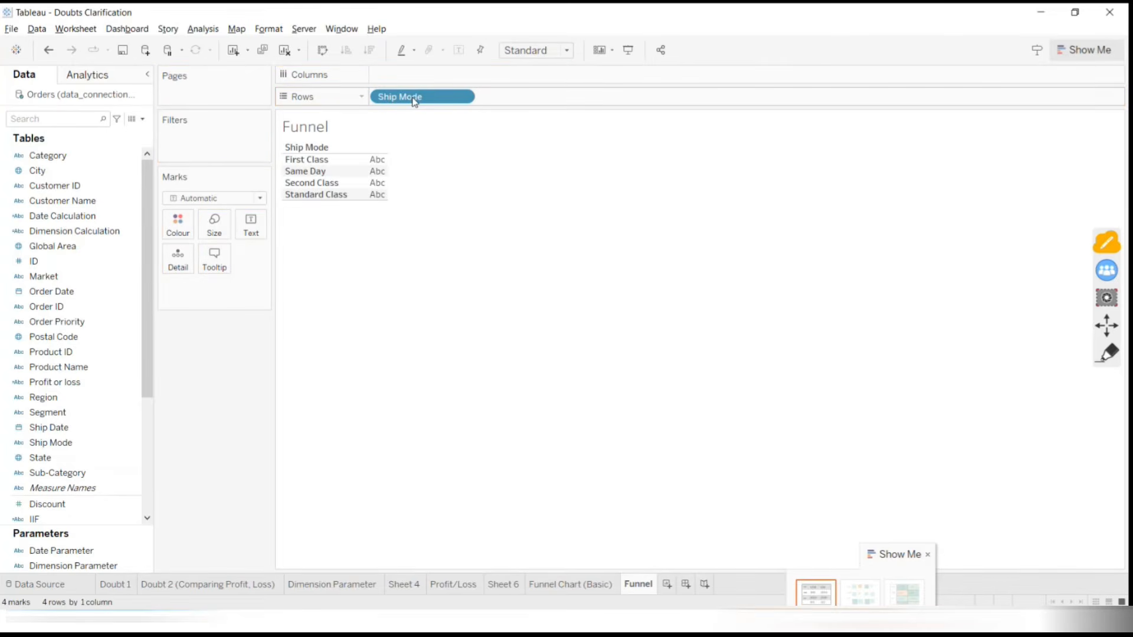
{"action": "scroll", "coordinate": [132, 322], "scroll_direction": "down", "scroll_amount": 4}
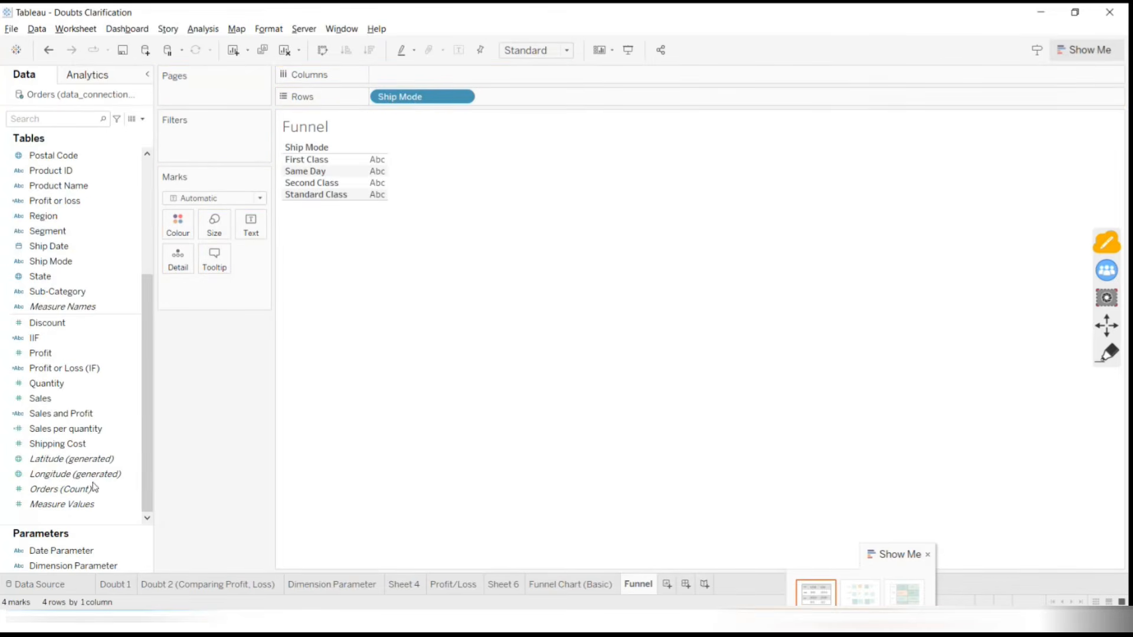
{"action": "left_click", "coordinate": [50, 353]}
{"action": "left_click_drag", "start_coordinate": [51, 358], "coordinate": [410, 84]}
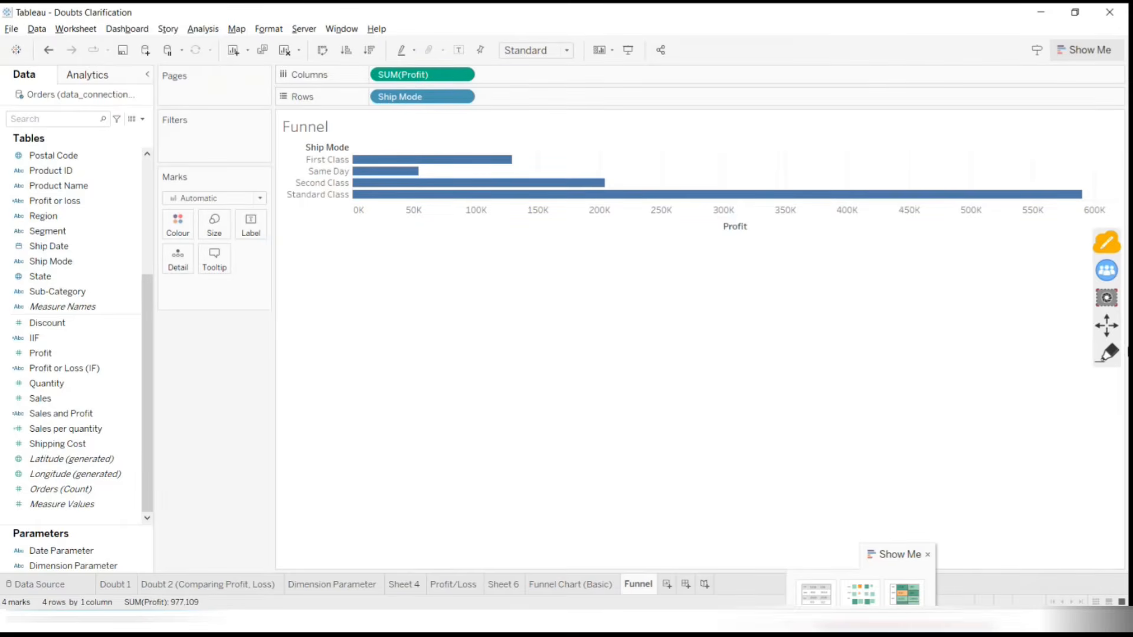
Circle the descending sort command with the annotation pen, then clear the drawing and leave annotation mode
{"action": "left_click", "coordinate": [1112, 357]}
{"action": "mouse_move", "coordinate": [372, 28]}
{"action": "left_mouse_down"}
{"action": "mouse_move", "coordinate": [361, 67]}
{"action": "mouse_move", "coordinate": [393, 59]}
{"action": "mouse_move", "coordinate": [370, 14]}
{"action": "left_mouse_up"}
{"action": "left_click", "coordinate": [1107, 465]}
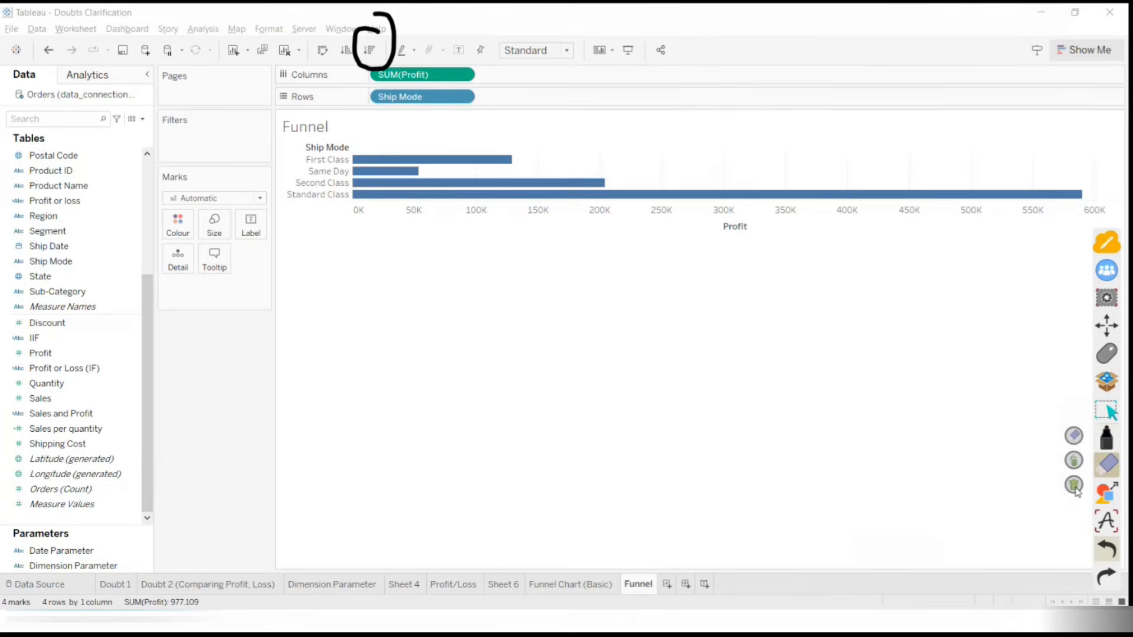
{"action": "left_click", "coordinate": [1074, 485]}
{"action": "left_click", "coordinate": [1107, 411]}
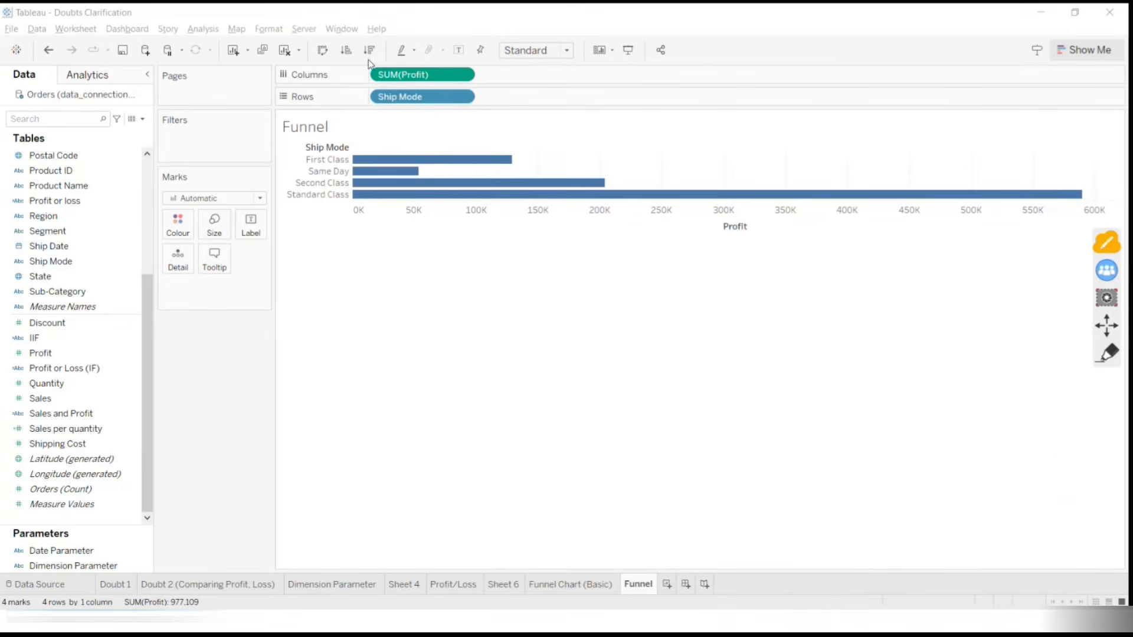
Sort the Ship Mode bars in descending order of Profit
{"action": "left_click", "coordinate": [380, 54]}
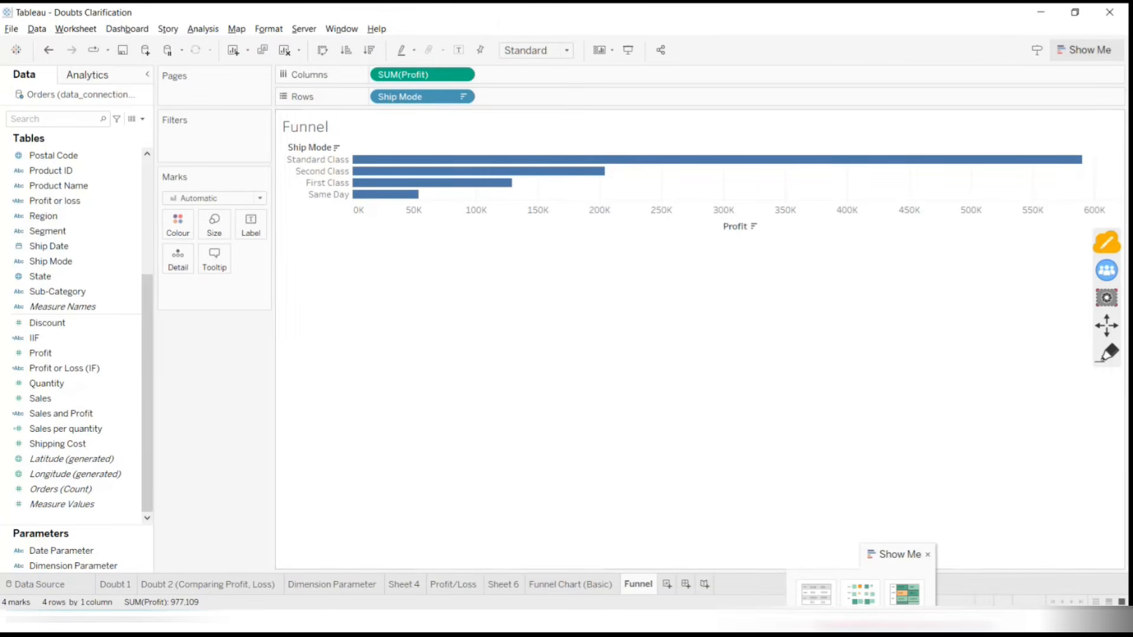
Circle the mark type setting with the annotation pen, then clear the drawing and leave annotation mode
{"action": "left_click", "coordinate": [1108, 353]}
{"action": "mouse_move", "coordinate": [262, 190]}
{"action": "left_mouse_down"}
{"action": "mouse_move", "coordinate": [201, 159]}
{"action": "mouse_move", "coordinate": [257, 174]}
{"action": "left_mouse_up"}
{"action": "left_click", "coordinate": [1107, 464]}
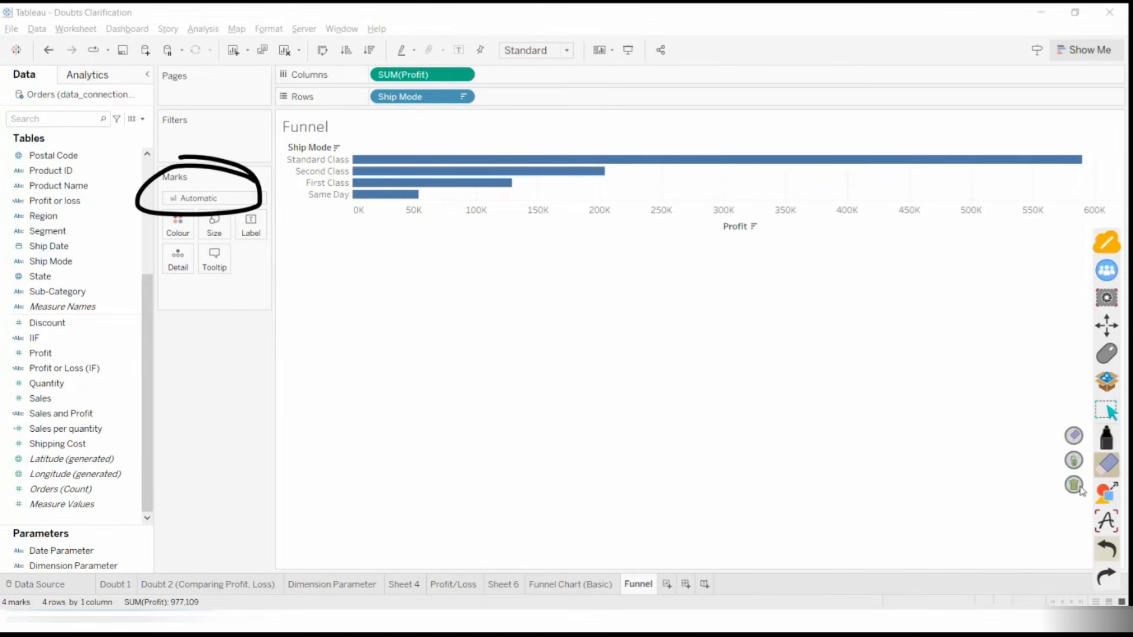
{"action": "left_click", "coordinate": [1074, 484]}
{"action": "left_click", "coordinate": [1107, 353]}
Change the mark type from Automatic to Area
{"action": "left_click", "coordinate": [252, 200]}
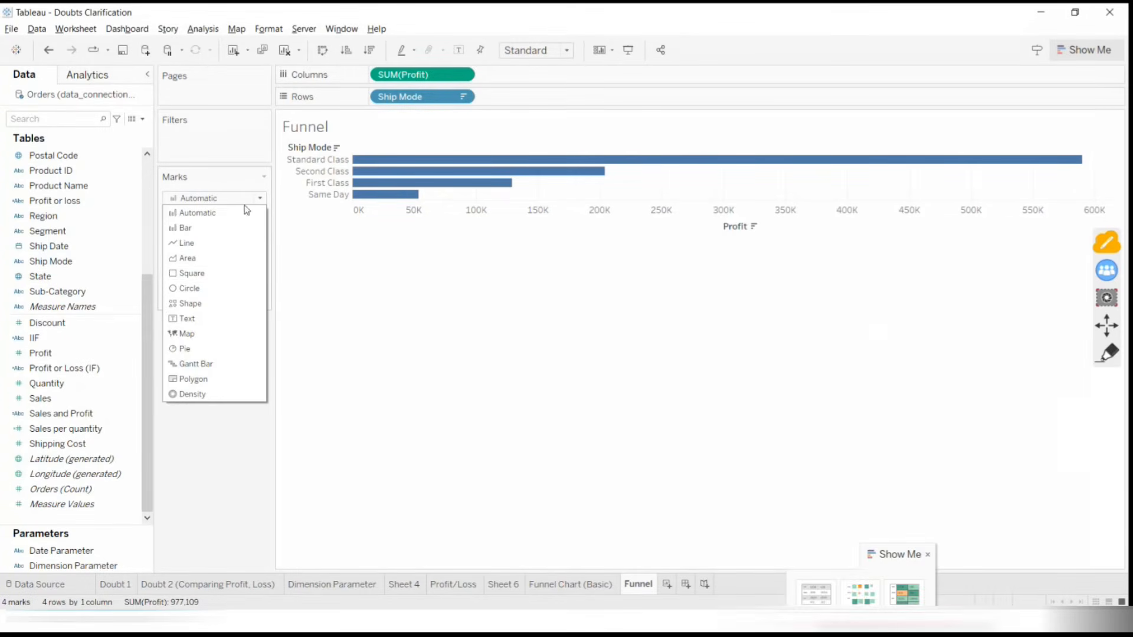
{"action": "left_click", "coordinate": [231, 258]}
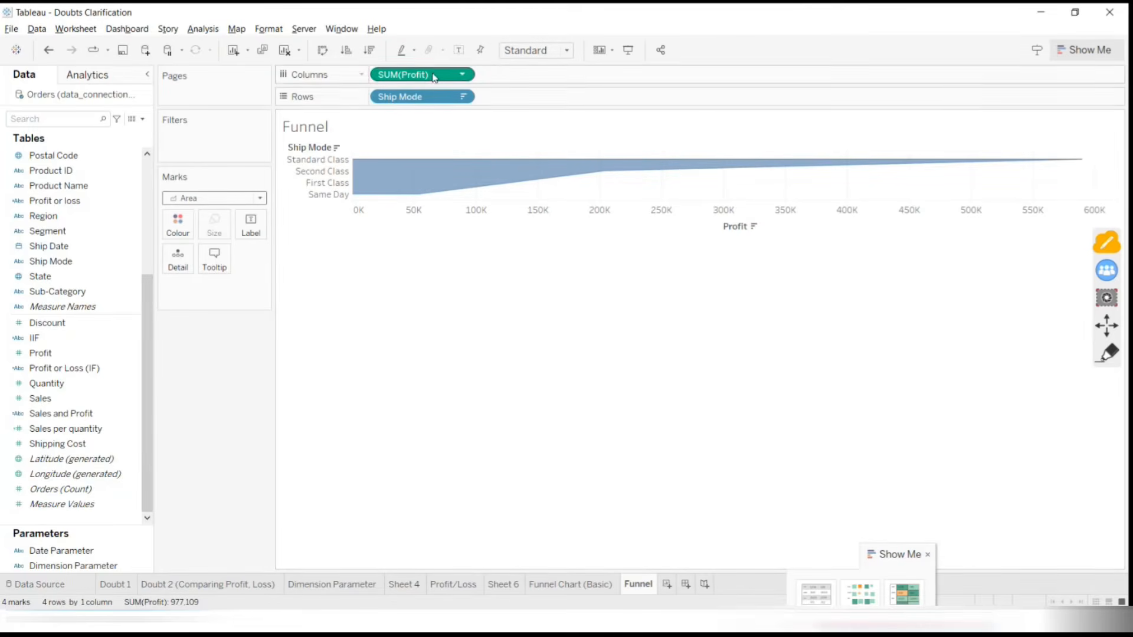
Handwrite circled numbers 1 and 2 beside the shelves, 3 at the descending sort command, and 4 with an arrow from the mark type
{"action": "left_click", "coordinate": [1105, 354]}
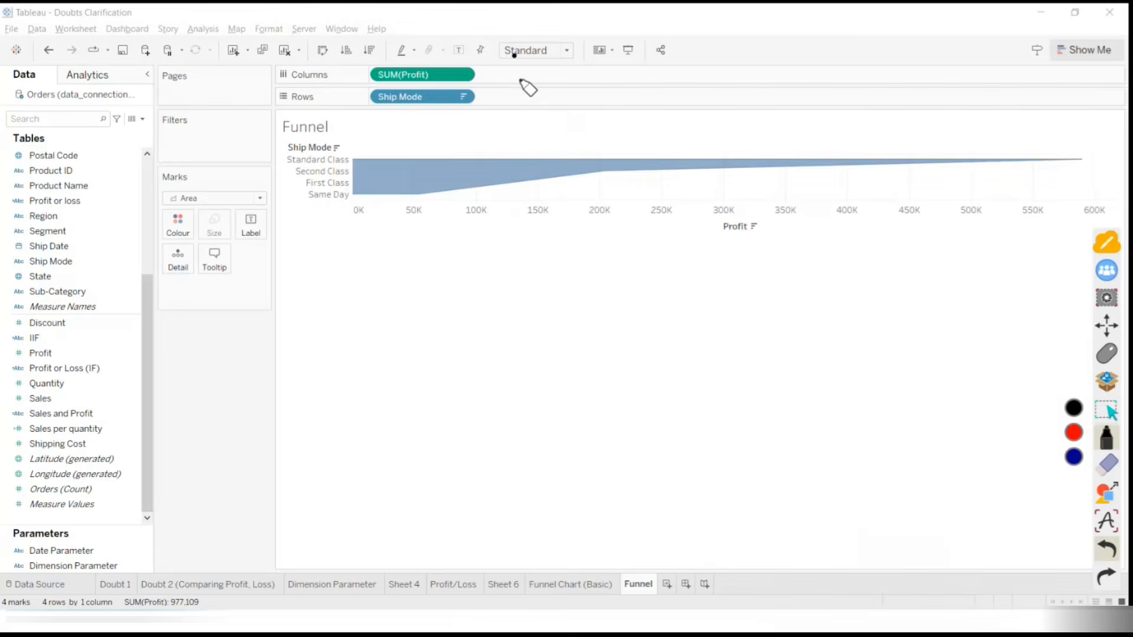
{"action": "mouse_move", "coordinate": [508, 44]}
{"action": "left_mouse_down"}
{"action": "mouse_move", "coordinate": [522, 84]}
{"action": "mouse_move", "coordinate": [512, 35]}
{"action": "left_mouse_up"}
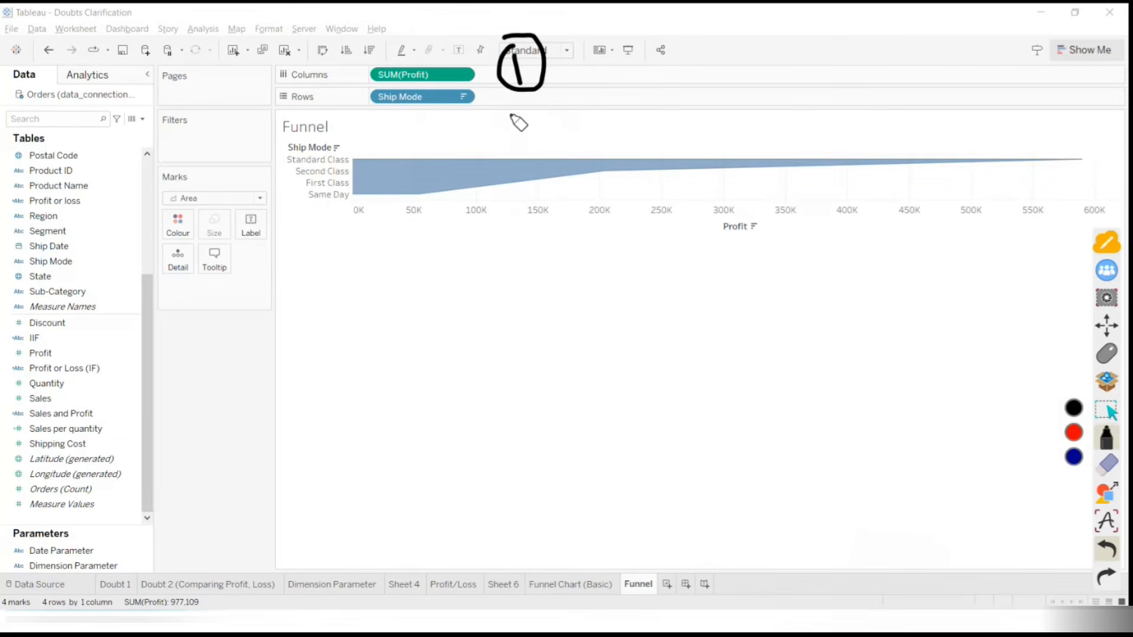
{"action": "left_click_drag", "start_coordinate": [495, 114], "coordinate": [616, 122]}
{"action": "mouse_move", "coordinate": [590, 76]}
{"action": "left_mouse_down"}
{"action": "mouse_move", "coordinate": [589, 141]}
{"action": "mouse_move", "coordinate": [579, 95]}
{"action": "left_mouse_up"}
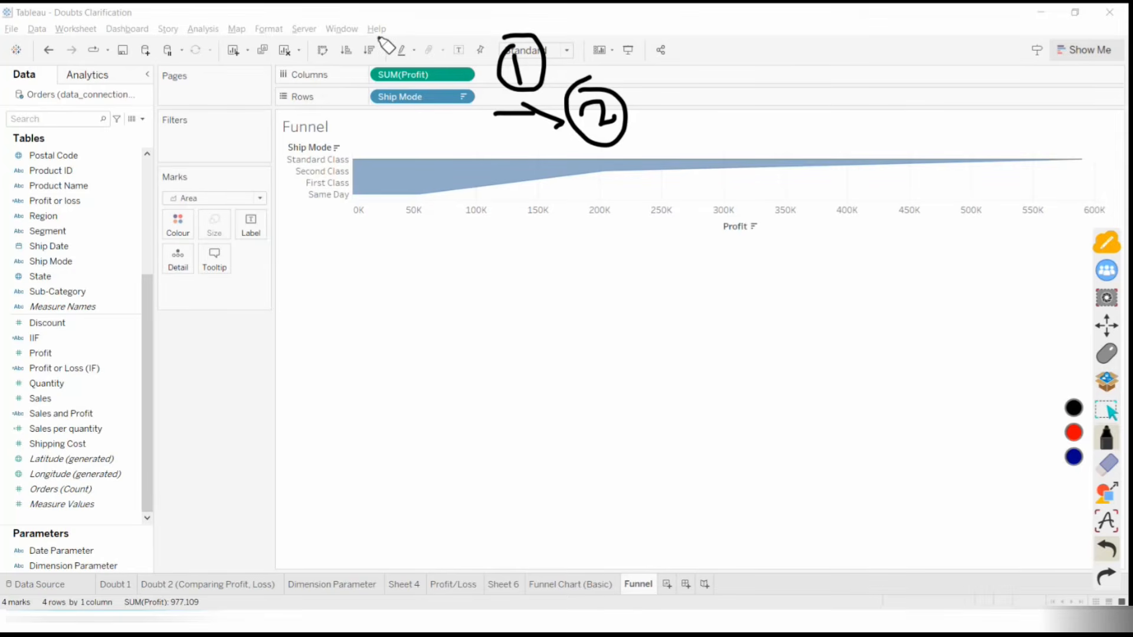
{"action": "mouse_move", "coordinate": [378, 35]}
{"action": "left_mouse_down"}
{"action": "mouse_move", "coordinate": [361, 35]}
{"action": "mouse_move", "coordinate": [379, 70]}
{"action": "mouse_move", "coordinate": [375, 32]}
{"action": "mouse_move", "coordinate": [408, 46]}
{"action": "mouse_move", "coordinate": [384, 30]}
{"action": "mouse_move", "coordinate": [419, 9]}
{"action": "left_mouse_up"}
{"action": "mouse_move", "coordinate": [239, 189]}
{"action": "left_mouse_down"}
{"action": "mouse_move", "coordinate": [157, 176]}
{"action": "mouse_move", "coordinate": [141, 210]}
{"action": "mouse_move", "coordinate": [247, 218]}
{"action": "mouse_move", "coordinate": [234, 163]}
{"action": "left_mouse_up"}
{"action": "mouse_move", "coordinate": [245, 203]}
{"action": "left_mouse_down"}
{"action": "mouse_move", "coordinate": [264, 275]}
{"action": "mouse_move", "coordinate": [287, 264]}
{"action": "mouse_move", "coordinate": [342, 329]}
{"action": "mouse_move", "coordinate": [342, 278]}
{"action": "mouse_move", "coordinate": [311, 273]}
{"action": "left_mouse_up"}
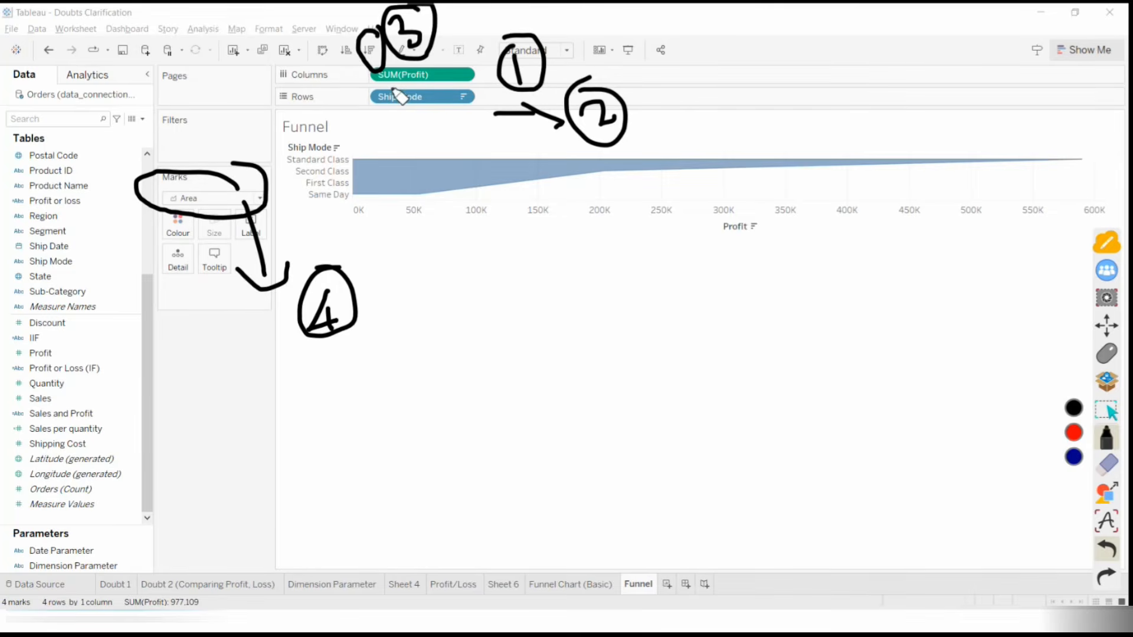
Draw one more pen stroke beside SUM(Profit), clear all annotations and leave annotation mode
{"action": "left_click_drag", "start_coordinate": [488, 77], "coordinate": [510, 62]}
{"action": "left_click", "coordinate": [1106, 466]}
{"action": "left_click", "coordinate": [1074, 485]}
{"action": "left_click", "coordinate": [1107, 354]}
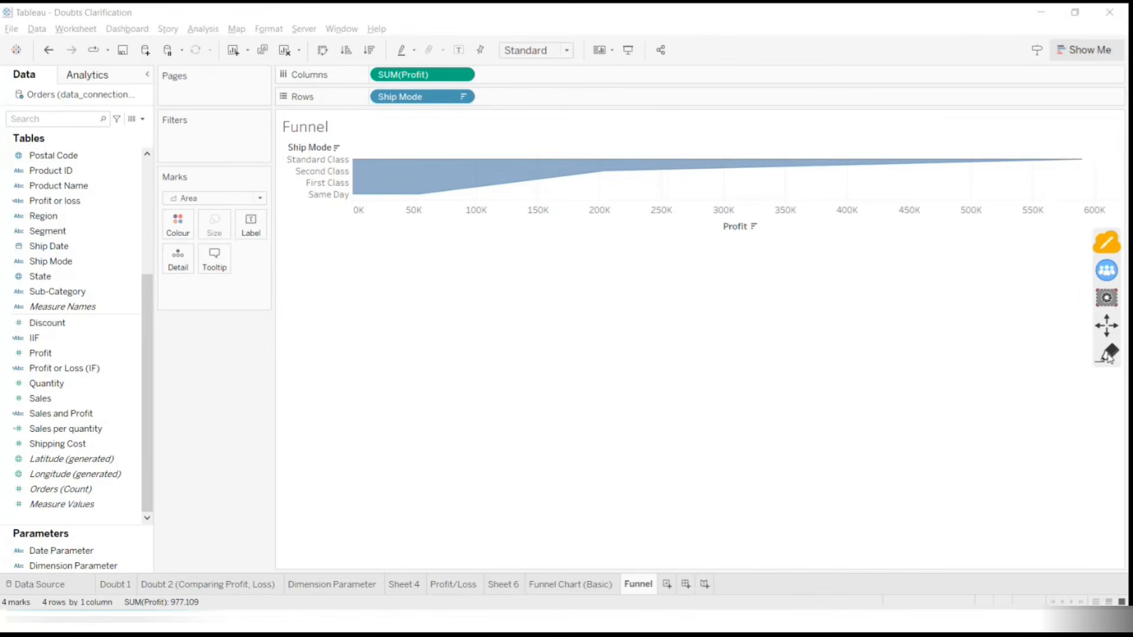
Start a calculated field named "negative Profit" with the formula -[Profit]
{"action": "left_click", "coordinate": [143, 118]}
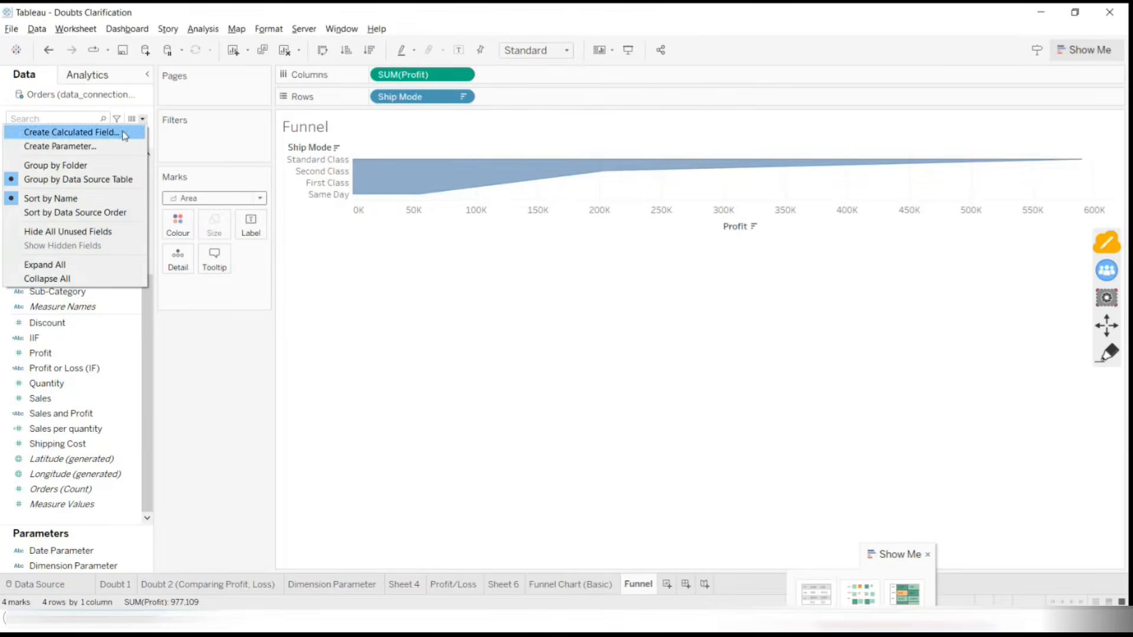
{"action": "left_click", "coordinate": [572, 294]}
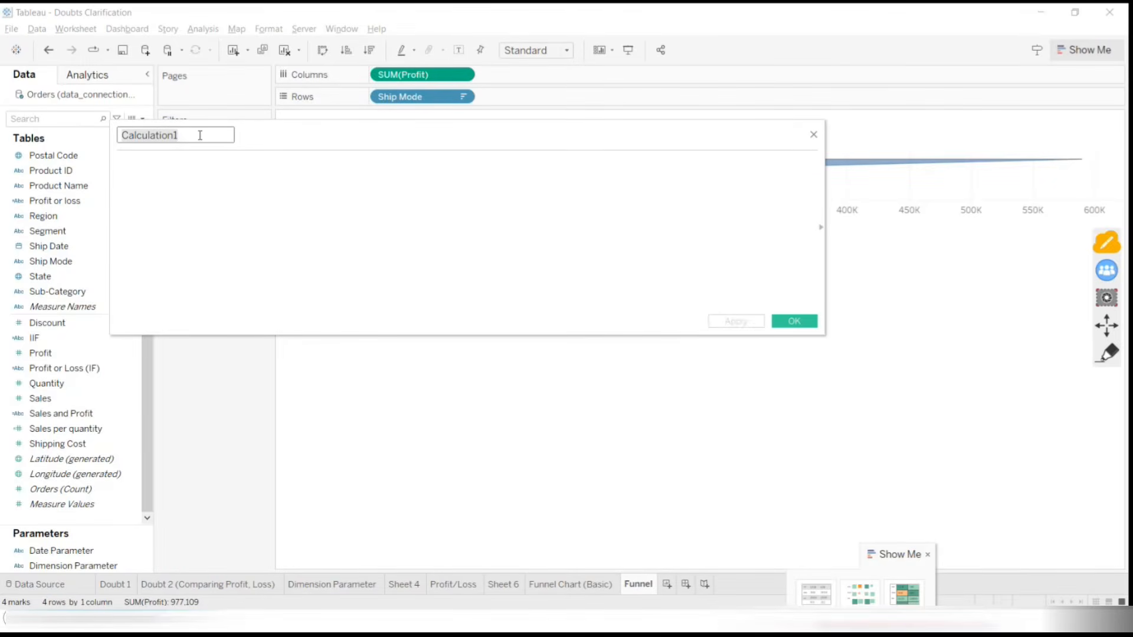
{"action": "type", "text": "negative Pro"}
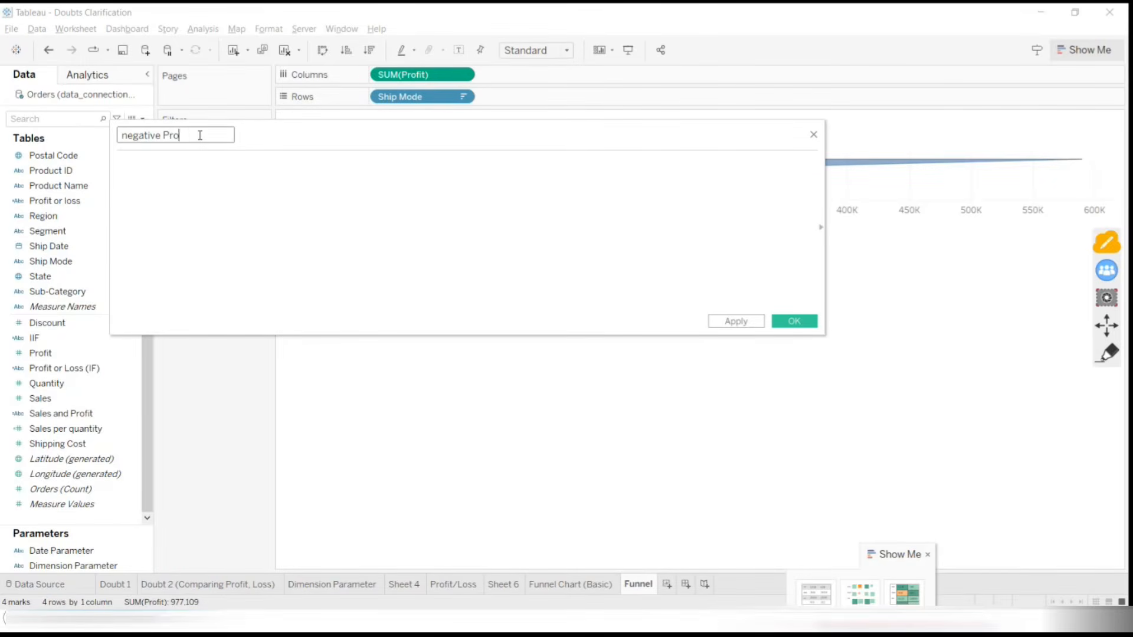
{"action": "type", "text": "fit"}
{"action": "type", "text": "pro"}
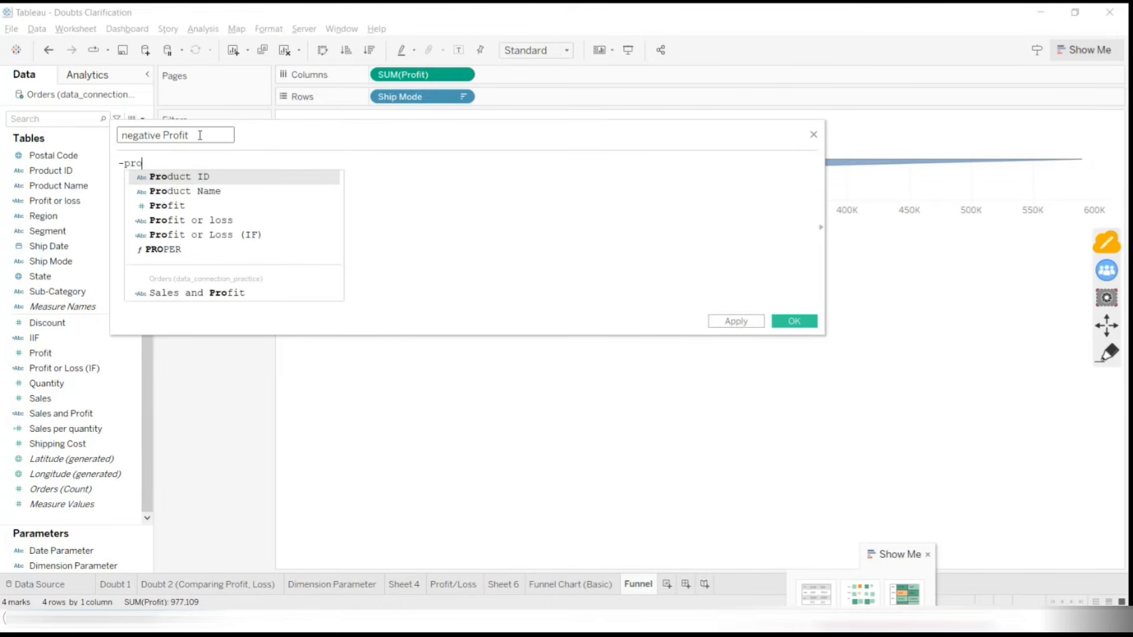
{"action": "key", "text": "Down"}
{"action": "key", "text": "Down"}
{"action": "key", "text": "Down"}
{"action": "key", "text": "Up"}
{"action": "key", "text": "Return"}
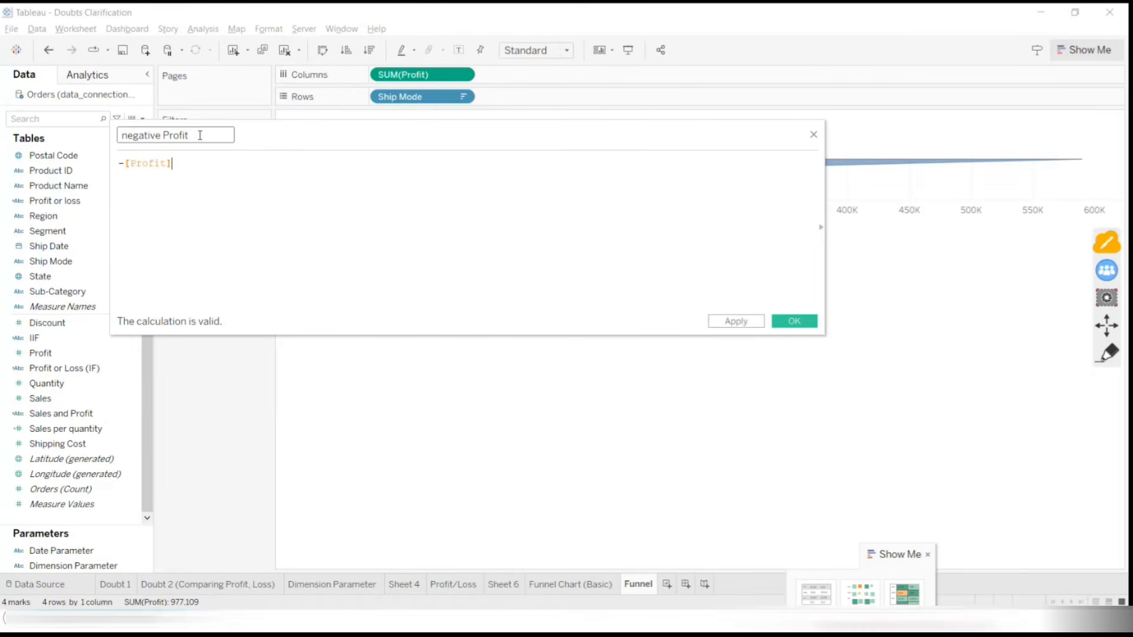
Sketch a wide U-shaped curve over the worksheet with the annotation pen and clear it
{"action": "left_click", "coordinate": [1103, 363]}
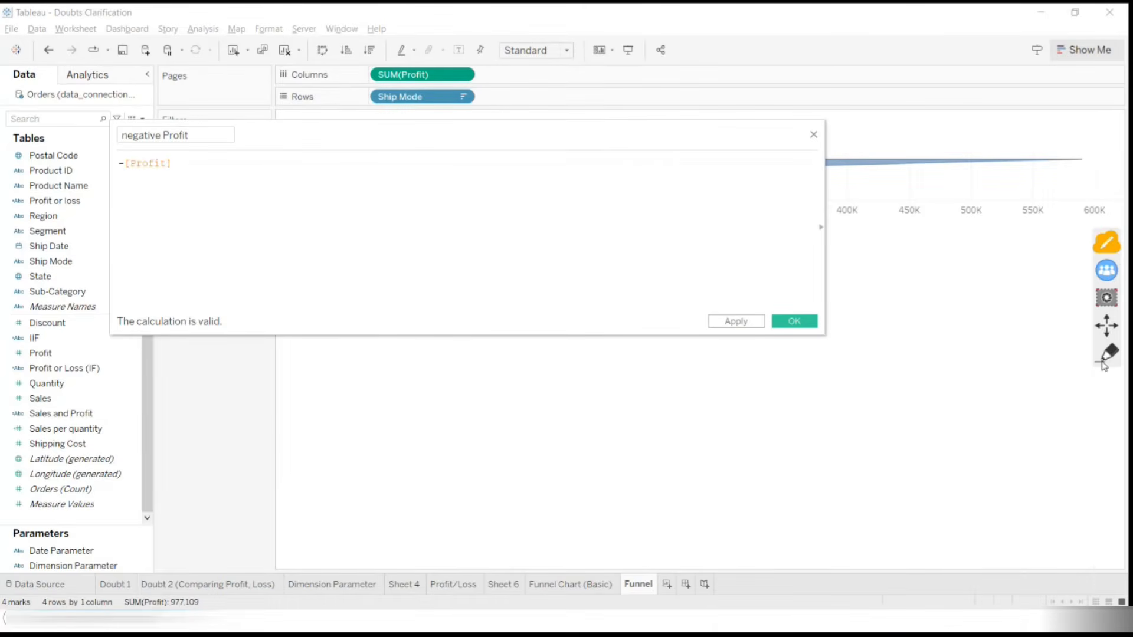
{"action": "mouse_move", "coordinate": [310, 198]}
{"action": "left_mouse_down"}
{"action": "mouse_move", "coordinate": [643, 494]}
{"action": "mouse_move", "coordinate": [940, 210]}
{"action": "mouse_move", "coordinate": [969, 102]}
{"action": "left_mouse_up"}
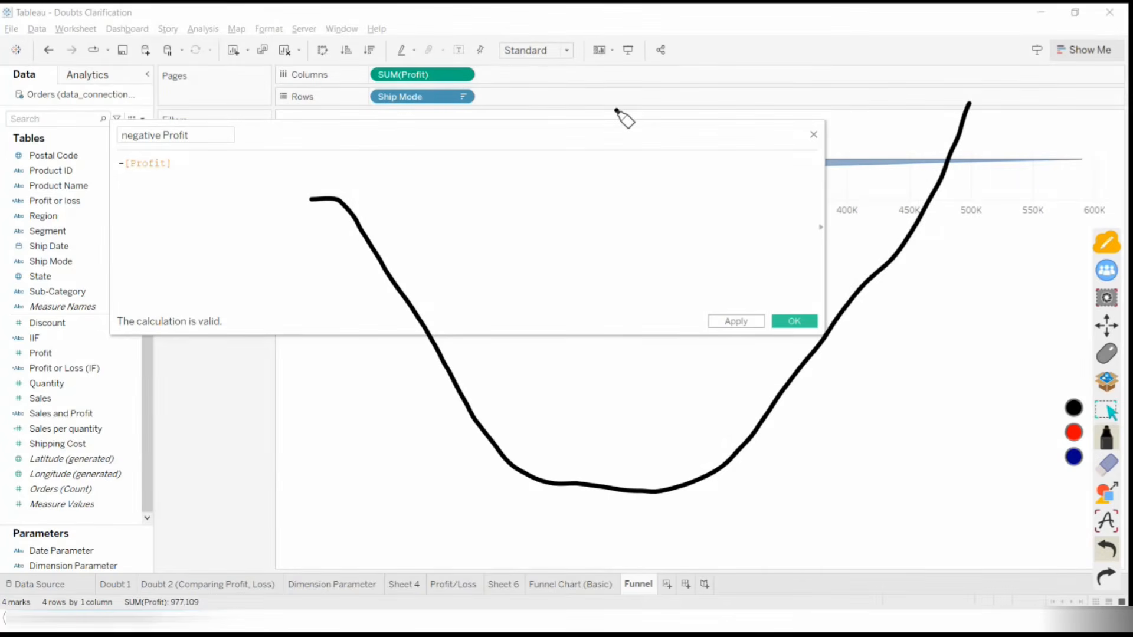
{"action": "left_click", "coordinate": [1097, 473]}
{"action": "left_click", "coordinate": [1075, 485]}
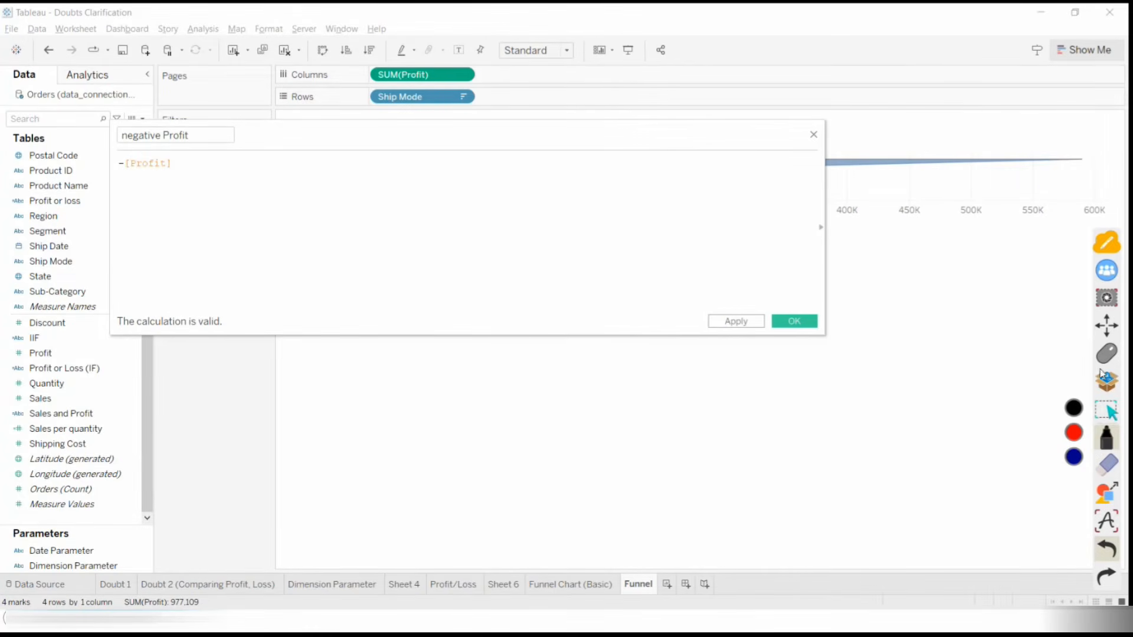
Sketch an inverted triangular funnel outline over the worksheet, marking both sides near its lower tip
{"action": "left_click_drag", "start_coordinate": [333, 194], "coordinate": [870, 197]}
{"action": "left_click_drag", "start_coordinate": [334, 197], "coordinate": [535, 484]}
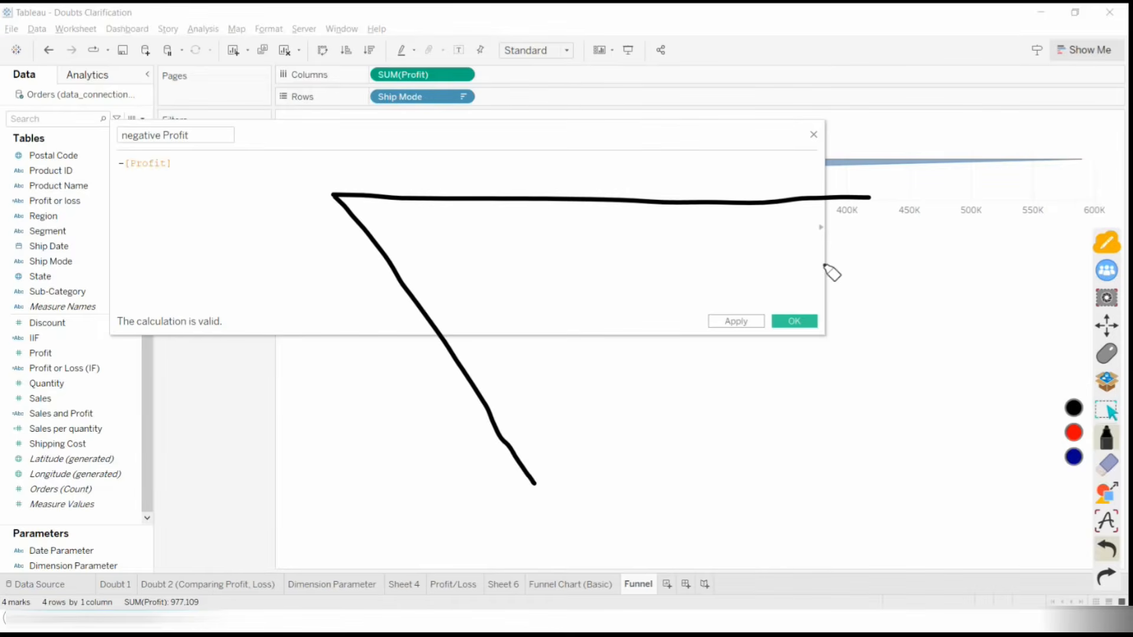
{"action": "mouse_move", "coordinate": [865, 197]}
{"action": "left_mouse_down"}
{"action": "mouse_move", "coordinate": [785, 333]}
{"action": "mouse_move", "coordinate": [616, 531]}
{"action": "left_mouse_up"}
{"action": "mouse_move", "coordinate": [528, 478]}
{"action": "left_mouse_down"}
{"action": "mouse_move", "coordinate": [602, 556]}
{"action": "mouse_move", "coordinate": [634, 504]}
{"action": "left_mouse_up"}
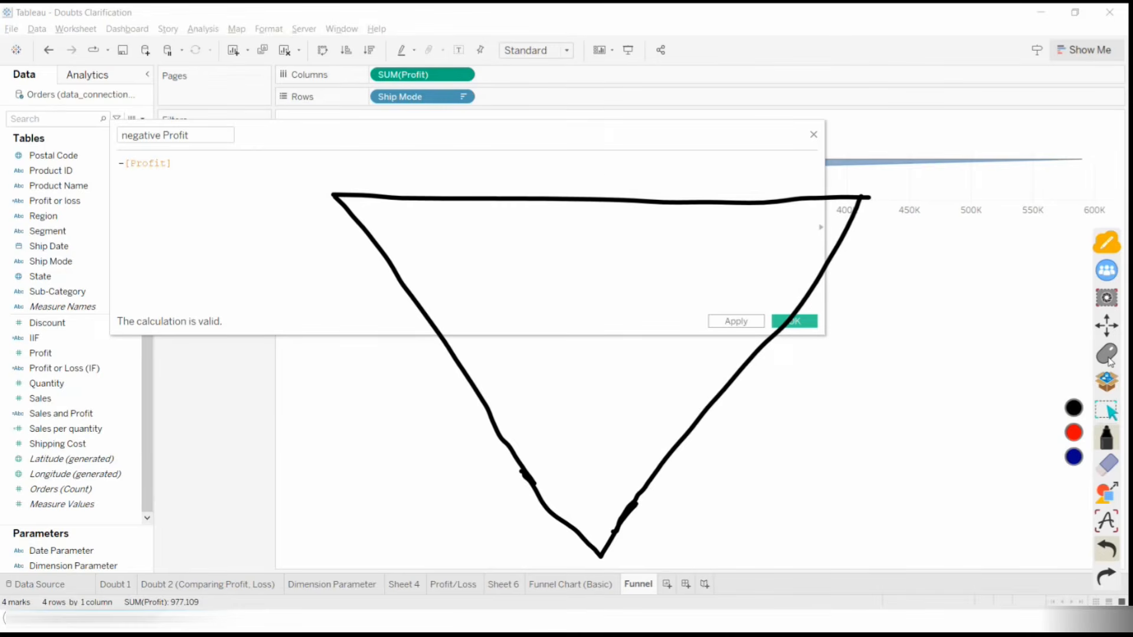
Leave annotation mode and move the negative Profit calculation editor below the area chart
{"action": "left_click", "coordinate": [1107, 354]}
{"action": "left_click_drag", "start_coordinate": [594, 145], "coordinate": [574, 369]}
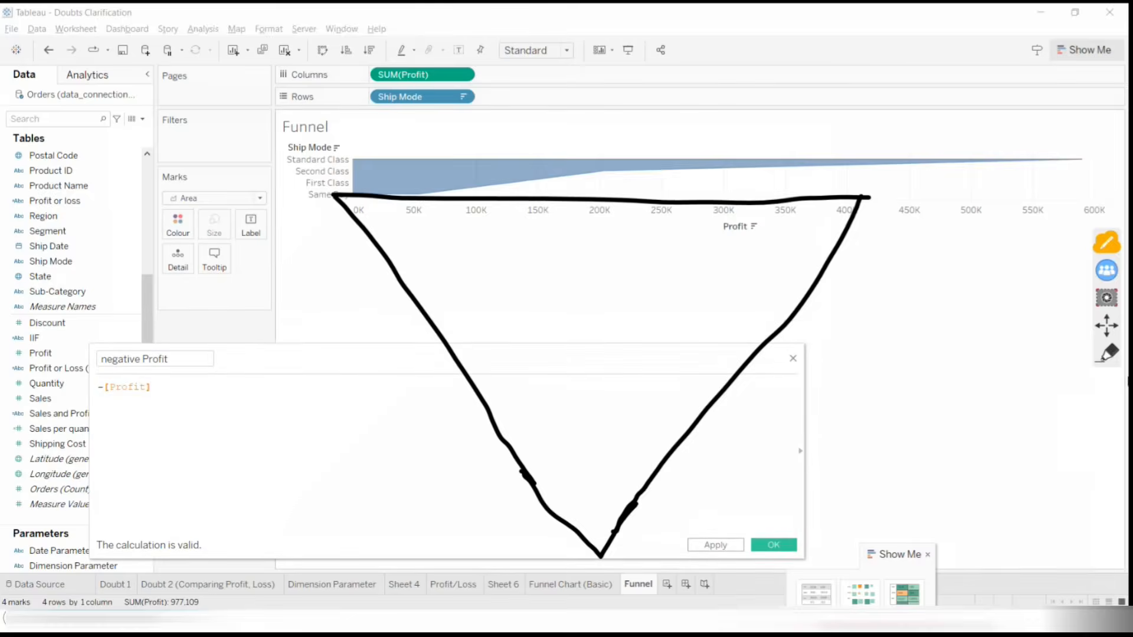
Sketch loops along the funnel outline, write "-Prof" beside it with the annotation pen, and clear all annotations
{"action": "left_click", "coordinate": [1107, 354]}
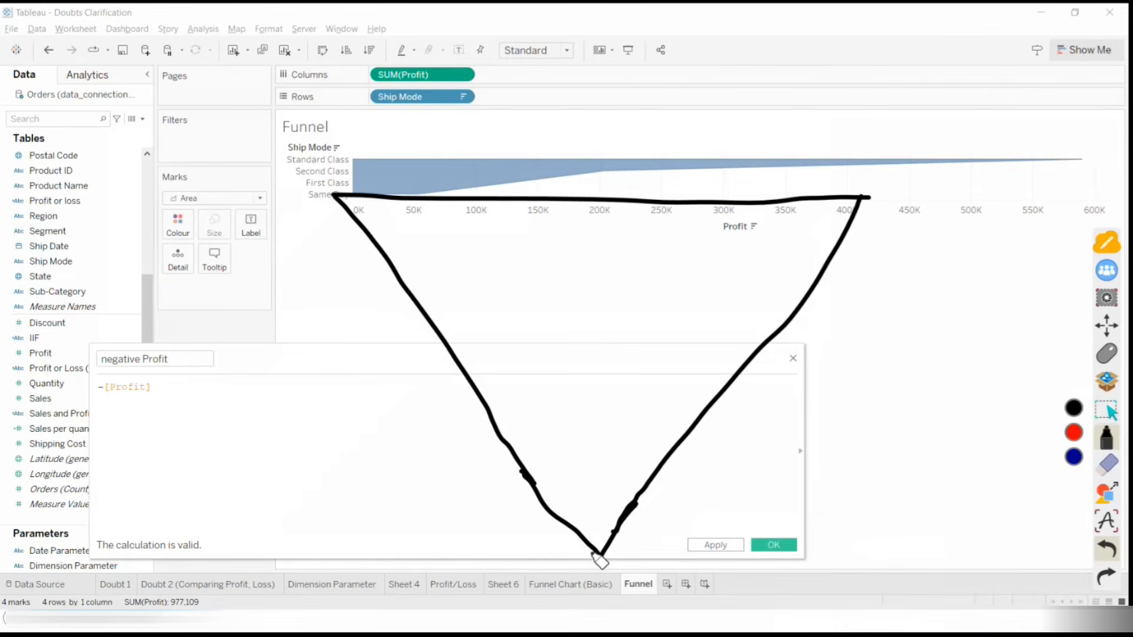
{"action": "mouse_move", "coordinate": [600, 552]}
{"action": "left_mouse_down"}
{"action": "mouse_move", "coordinate": [807, 243]}
{"action": "mouse_move", "coordinate": [568, 554]}
{"action": "left_mouse_up"}
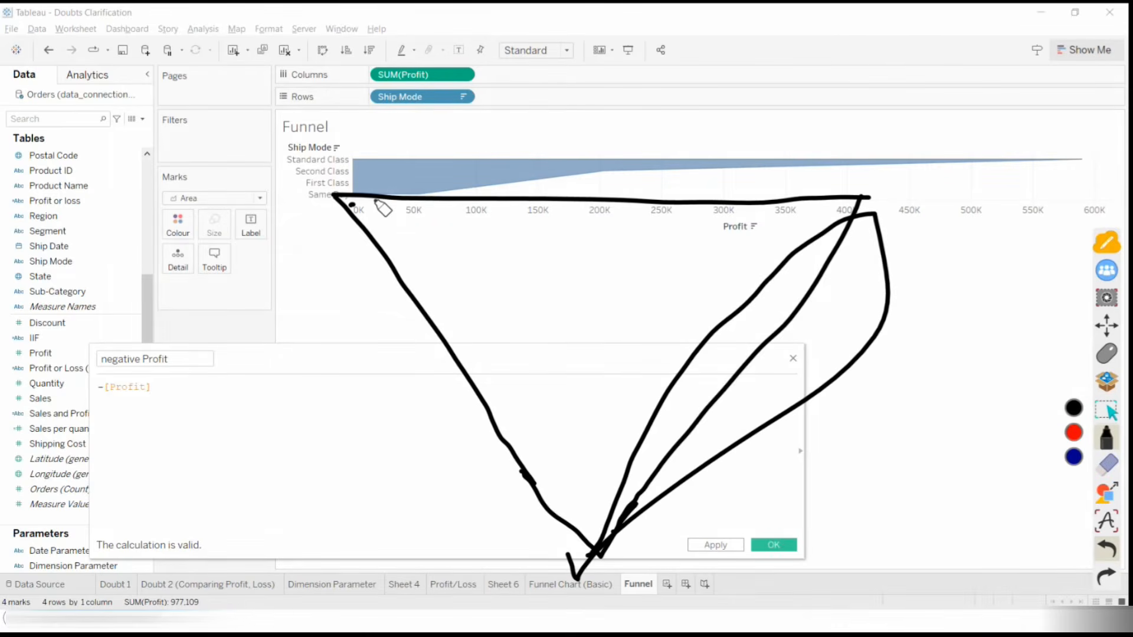
{"action": "left_click_drag", "start_coordinate": [351, 205], "coordinate": [1025, 159]}
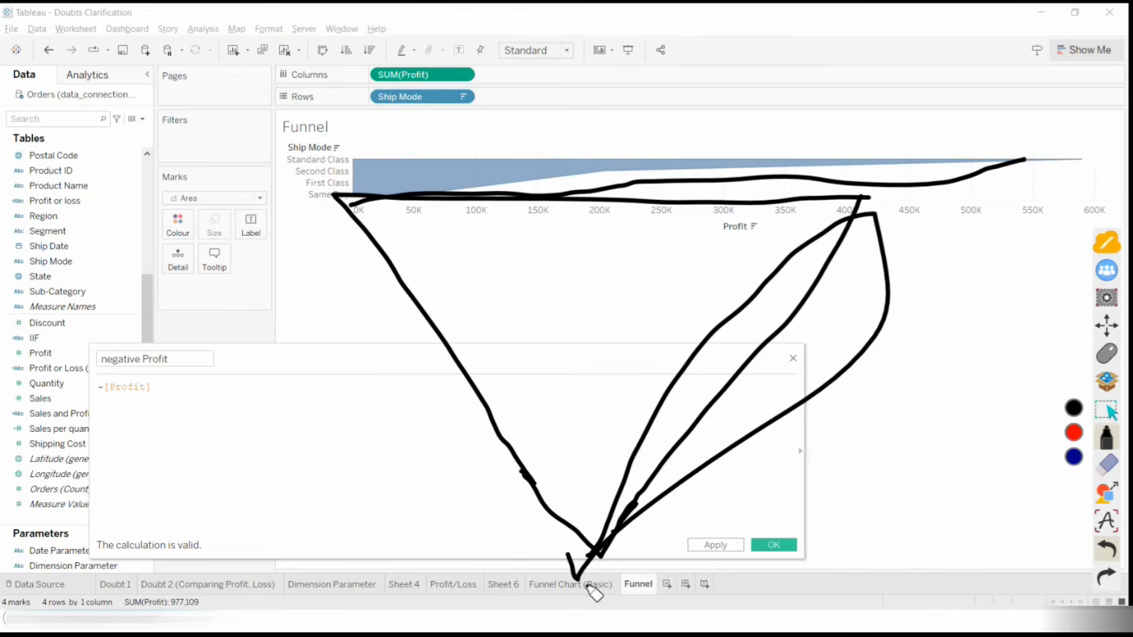
{"action": "mouse_move", "coordinate": [590, 561]}
{"action": "left_mouse_down"}
{"action": "mouse_move", "coordinate": [346, 331]}
{"action": "mouse_move", "coordinate": [257, 206]}
{"action": "left_mouse_up"}
{"action": "left_click_drag", "start_coordinate": [129, 260], "coordinate": [324, 223]}
{"action": "left_click", "coordinate": [319, 185]}
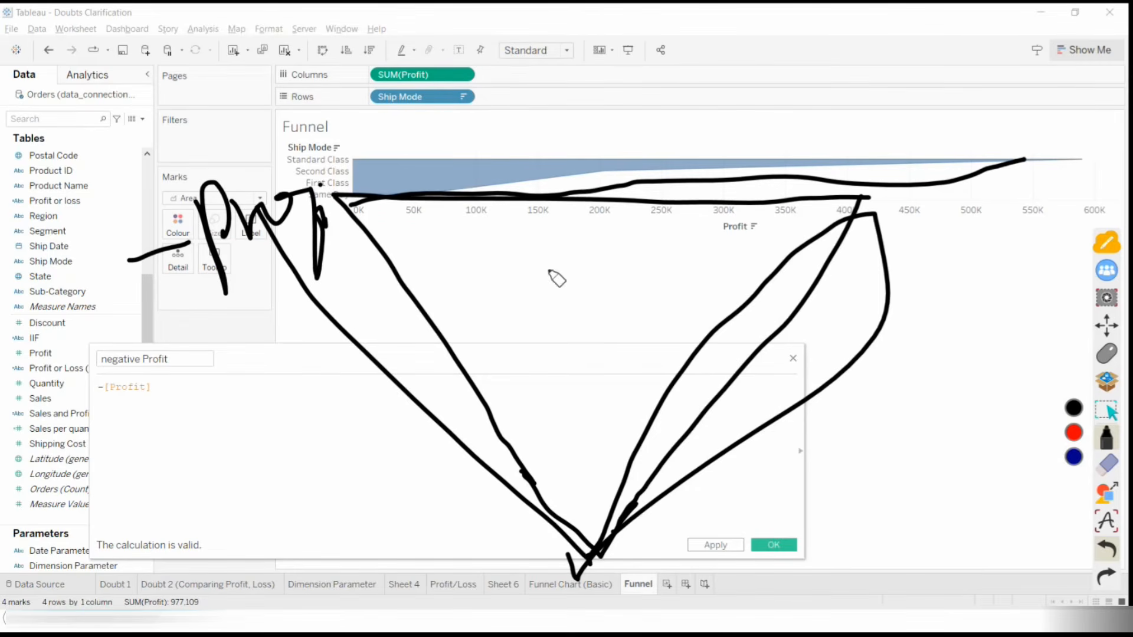
{"action": "left_click", "coordinate": [1108, 466]}
{"action": "left_click", "coordinate": [1075, 489]}
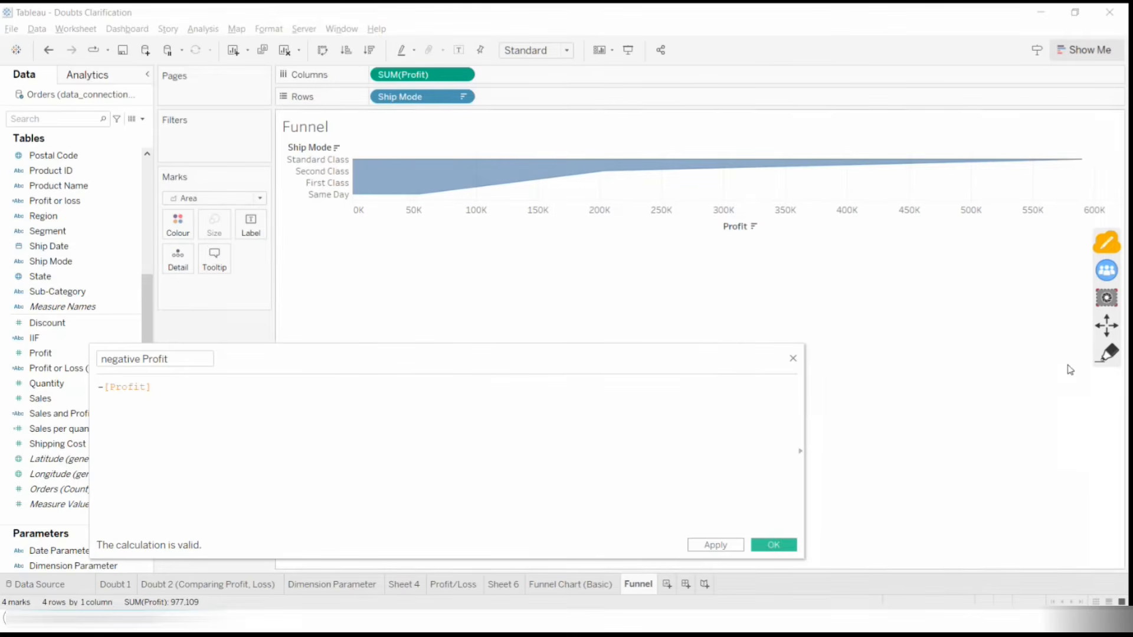
{"action": "left_click", "coordinate": [1107, 354]}
{"action": "left_click", "coordinate": [1106, 357]}
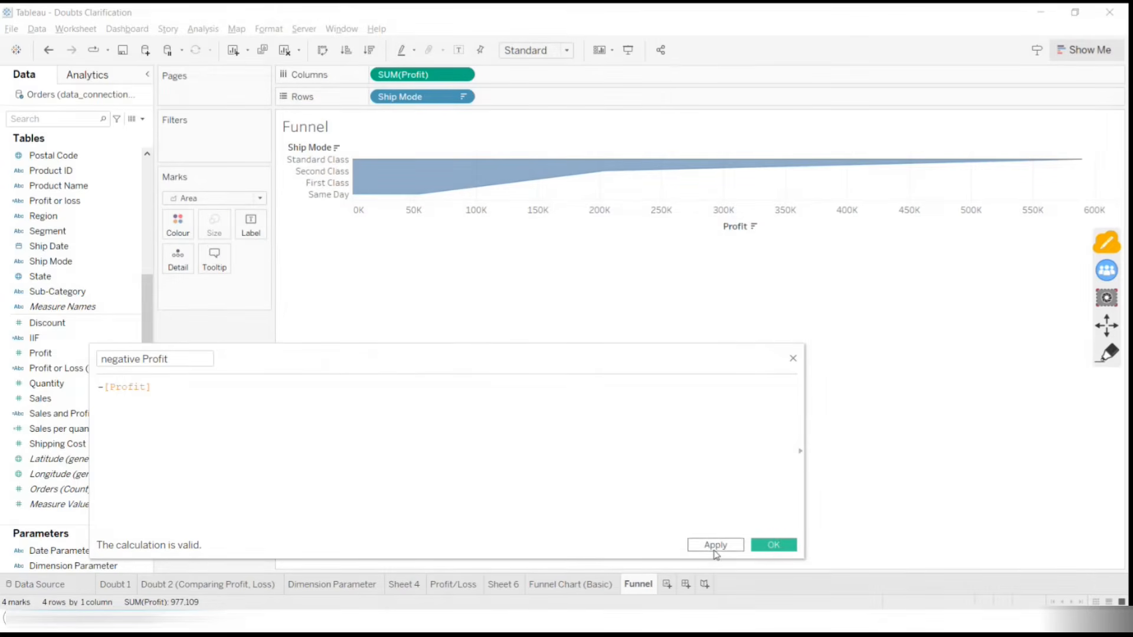
Save the negative Profit calculated field and add it to Columns before SUM(Profit)
{"action": "left_click", "coordinate": [715, 544]}
{"action": "left_click", "coordinate": [774, 544]}
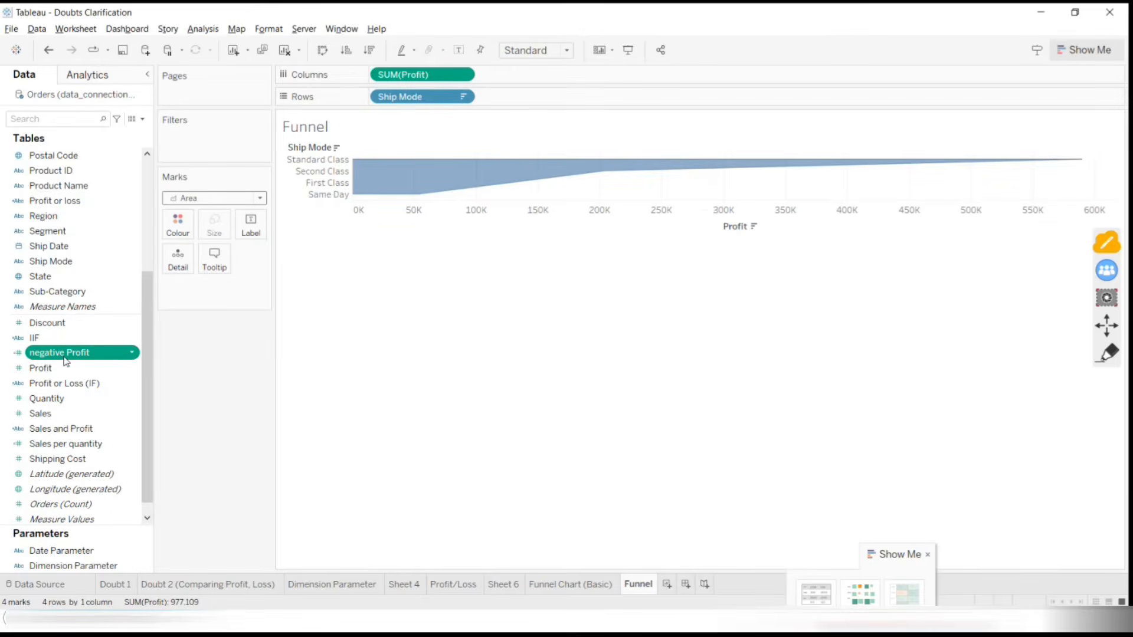
{"action": "left_click_drag", "start_coordinate": [66, 362], "coordinate": [387, 75]}
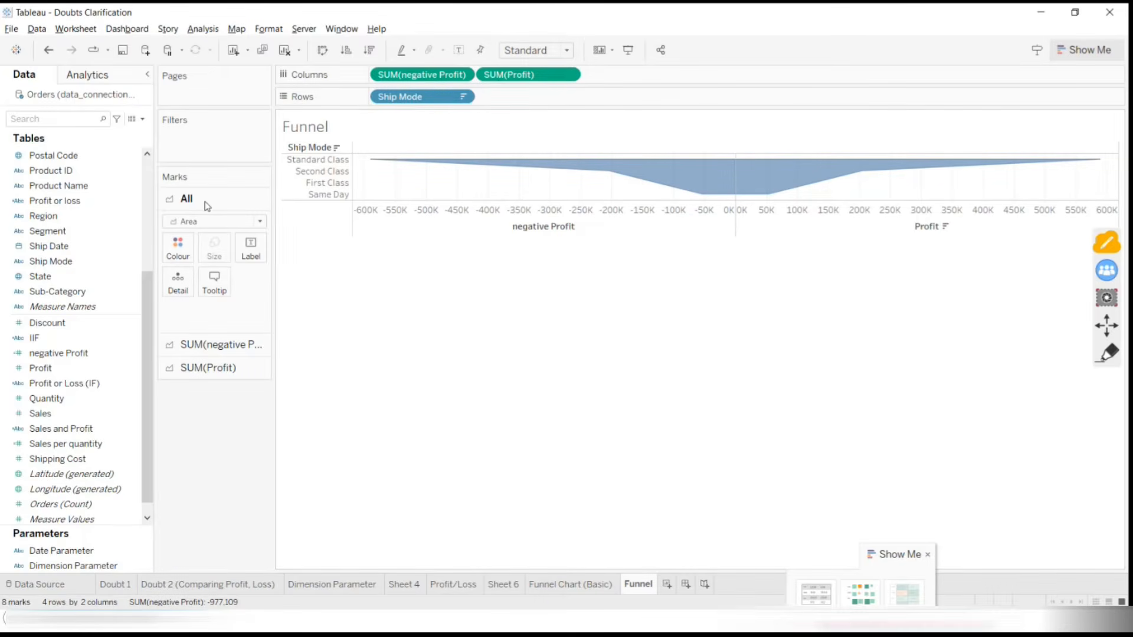
Circle the Data pane heading and its options arrow in pen, clear the marks, and show where calculated fields are created
{"action": "left_click", "coordinate": [142, 118]}
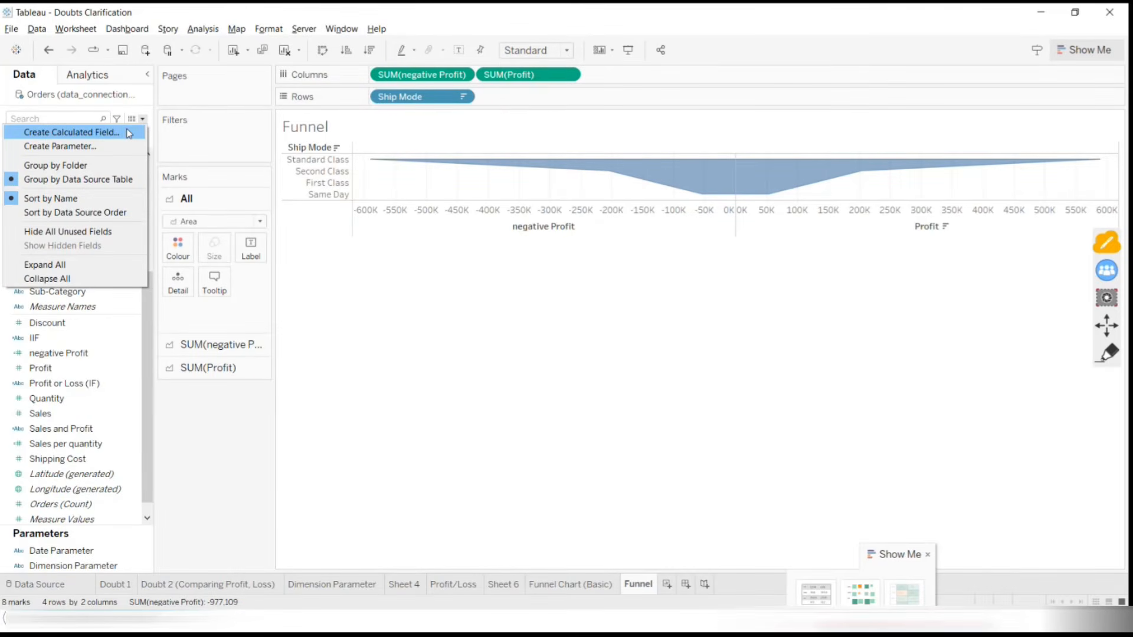
{"action": "left_click", "coordinate": [1107, 359]}
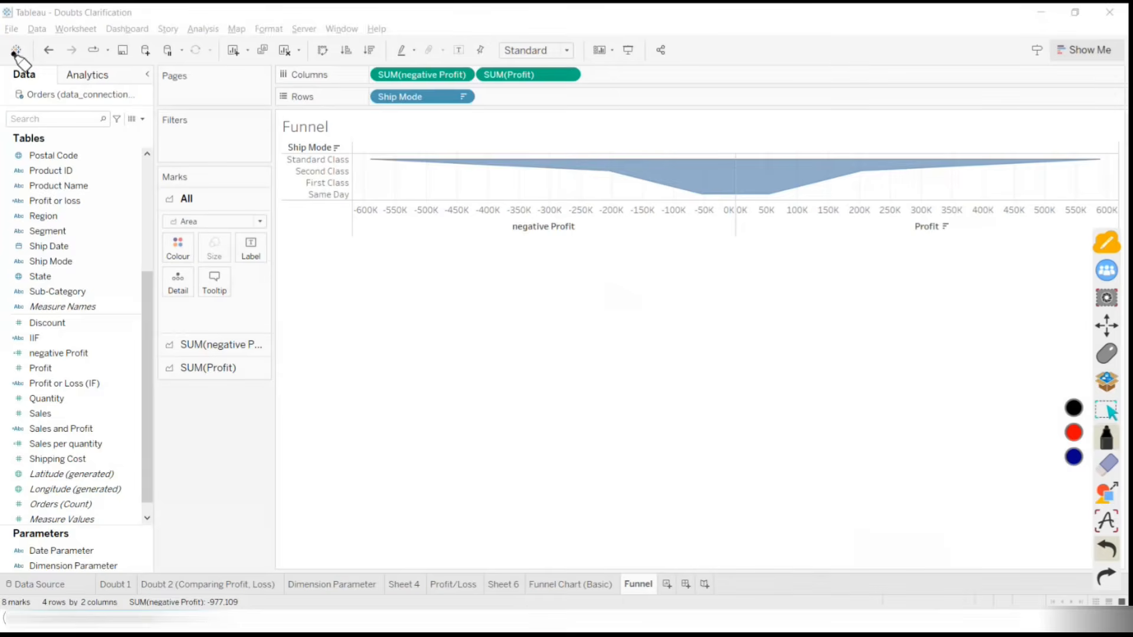
{"action": "left_click_drag", "start_coordinate": [13, 53], "coordinate": [23, 46]}
{"action": "mouse_move", "coordinate": [158, 109]}
{"action": "left_mouse_down"}
{"action": "mouse_move", "coordinate": [146, 111]}
{"action": "mouse_move", "coordinate": [142, 134]}
{"action": "mouse_move", "coordinate": [161, 112]}
{"action": "mouse_move", "coordinate": [131, 107]}
{"action": "left_mouse_up"}
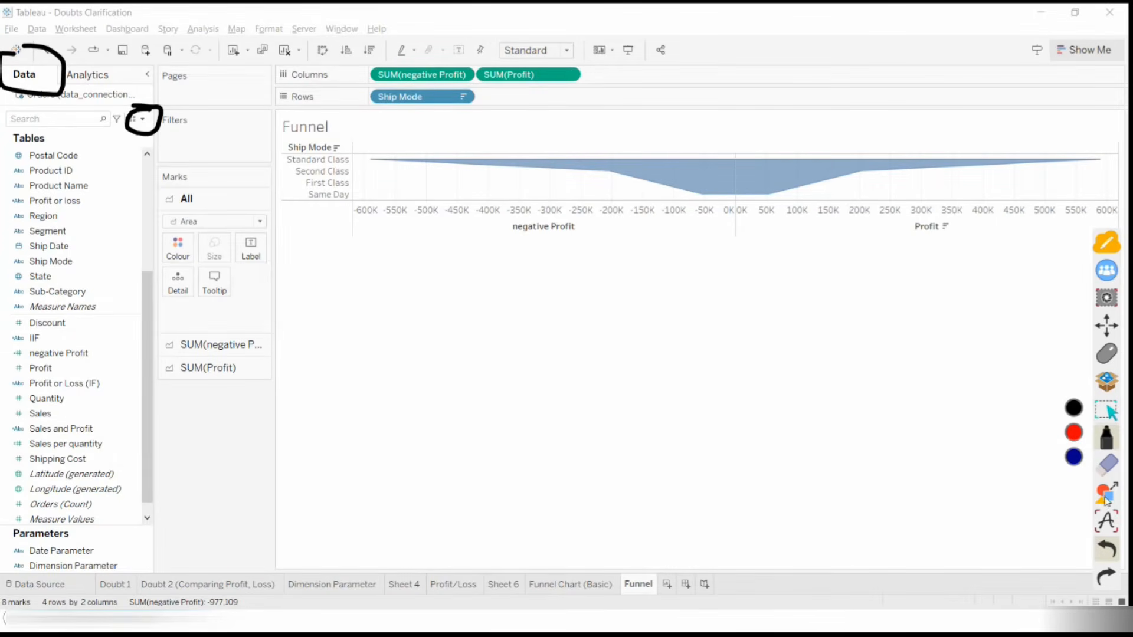
{"action": "left_click", "coordinate": [1106, 467]}
{"action": "left_click", "coordinate": [1077, 484]}
{"action": "left_click", "coordinate": [1109, 356]}
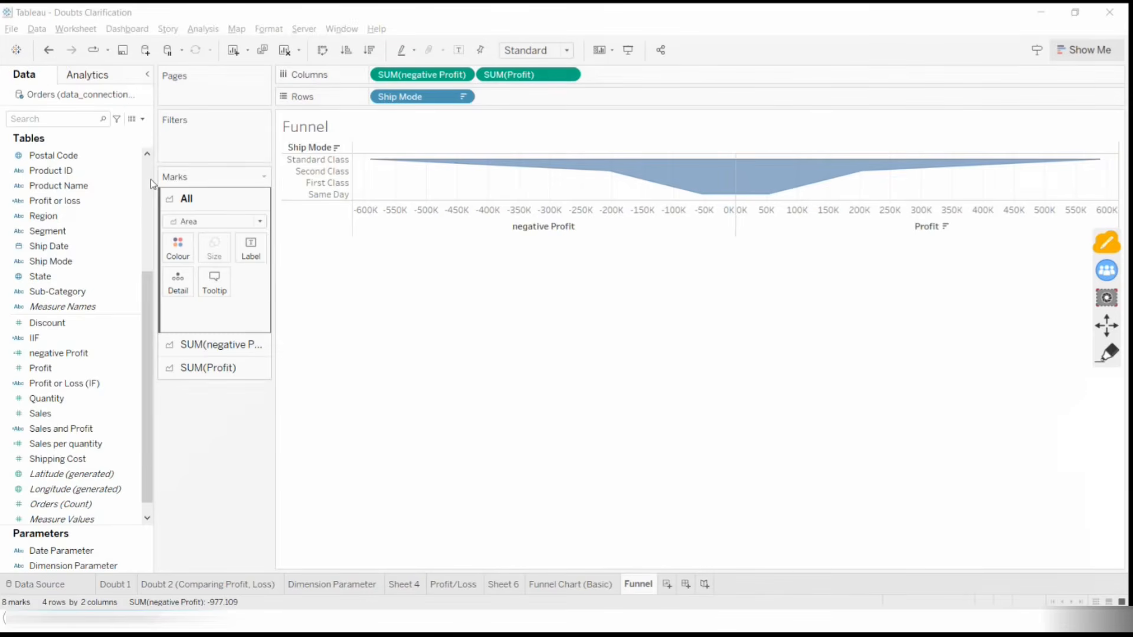
{"action": "left_click", "coordinate": [142, 119]}
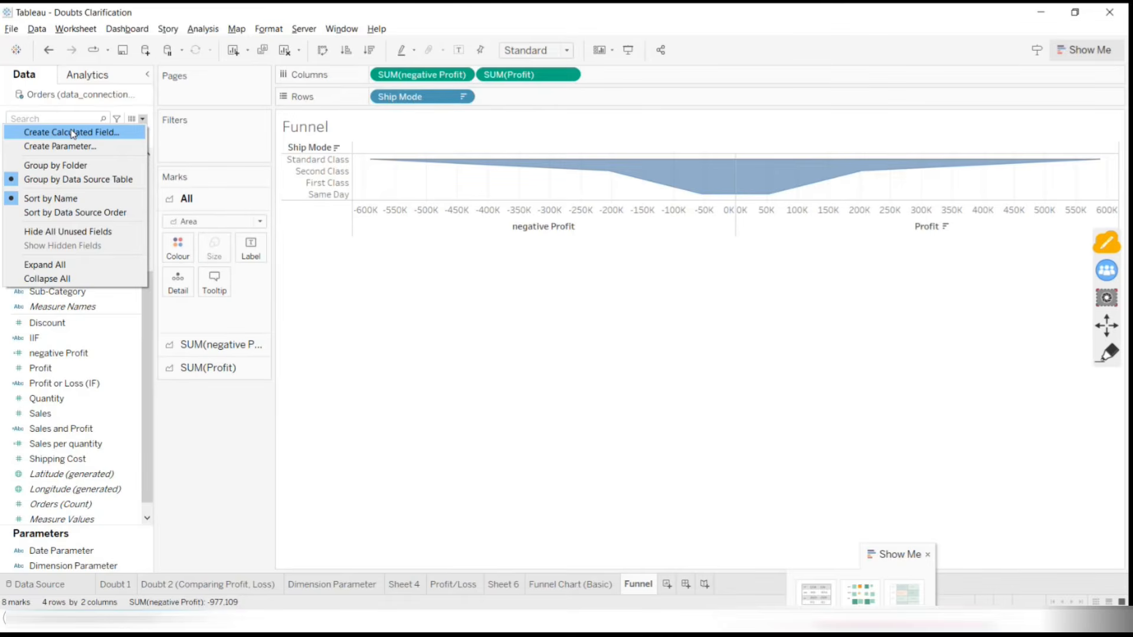
{"action": "left_click", "coordinate": [267, 437]}
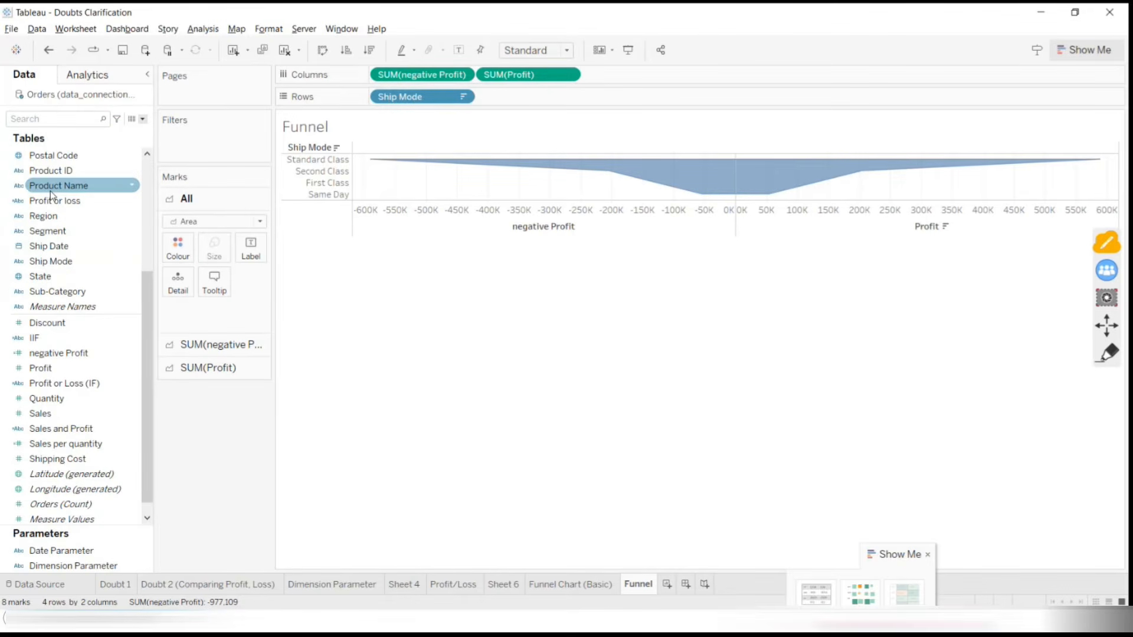
Reopen the negative Profit calculation, highlight its minus sign and [Profit] reference, and close the editor
{"action": "right_click", "coordinate": [72, 352]}
{"action": "left_click", "coordinate": [135, 124]}
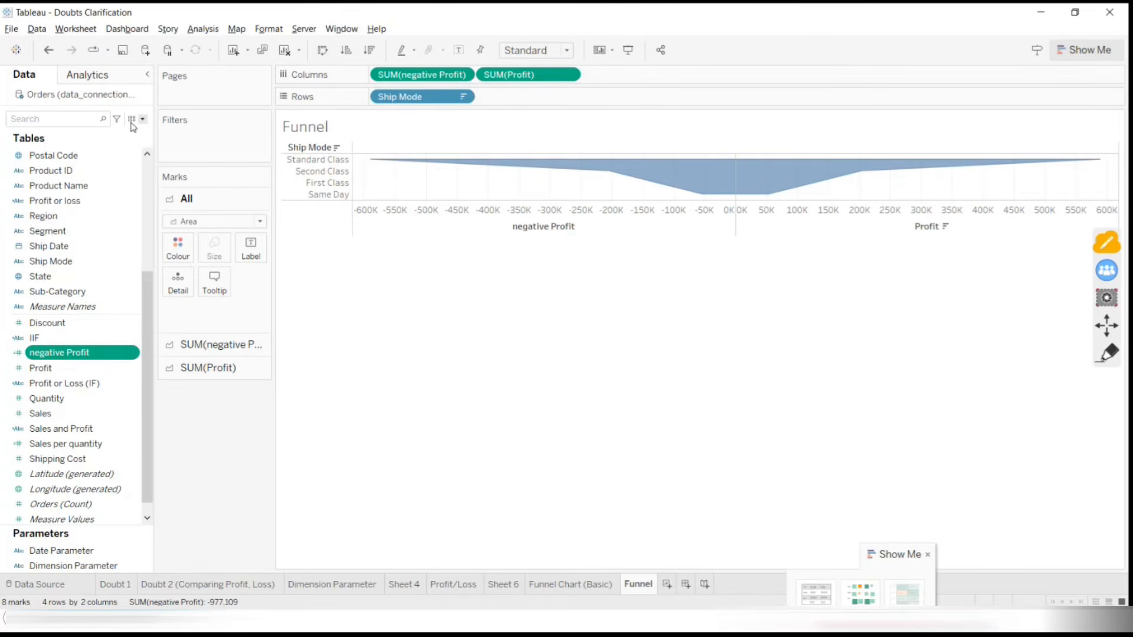
{"action": "left_click", "coordinate": [186, 358]}
{"action": "left_click_drag", "start_coordinate": [159, 357], "coordinate": [136, 353]}
{"action": "double_click", "coordinate": [137, 357]}
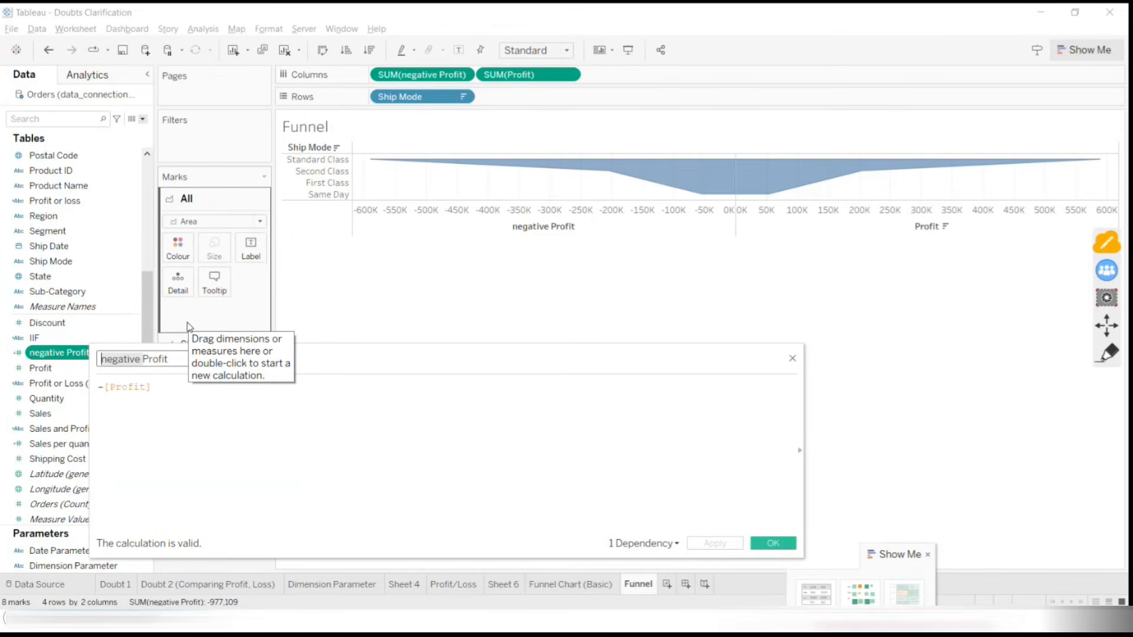
{"action": "left_click_drag", "start_coordinate": [166, 385], "coordinate": [64, 396]}
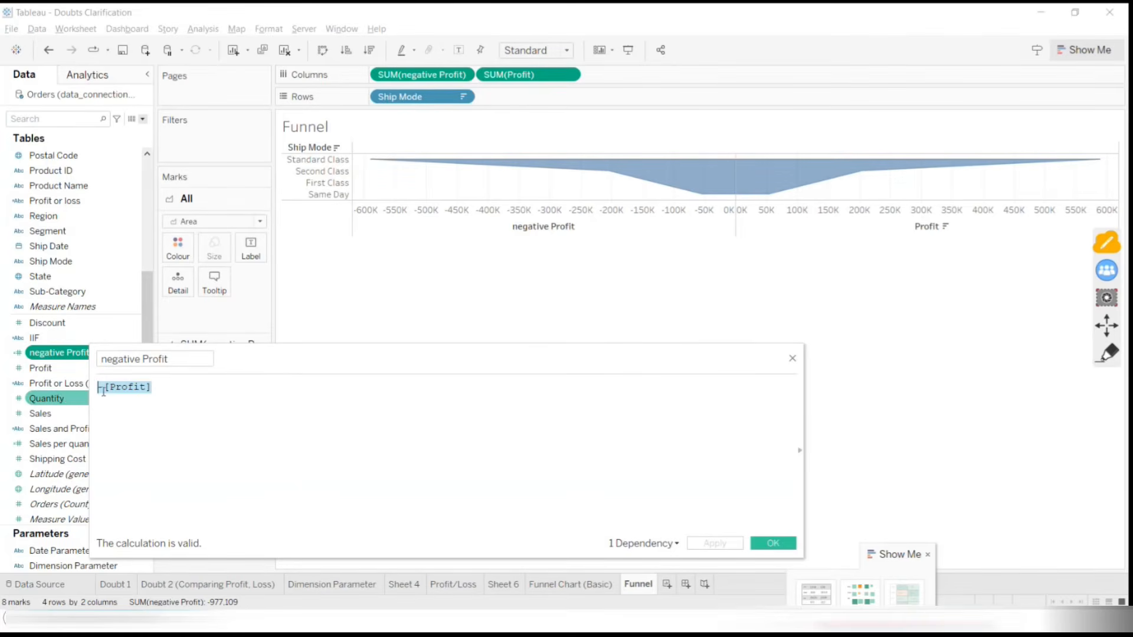
{"action": "left_click_drag", "start_coordinate": [526, 358], "coordinate": [561, 243]}
{"action": "left_click", "coordinate": [218, 303]}
{"action": "left_click_drag", "start_coordinate": [210, 280], "coordinate": [107, 268]}
{"action": "left_click", "coordinate": [311, 374]}
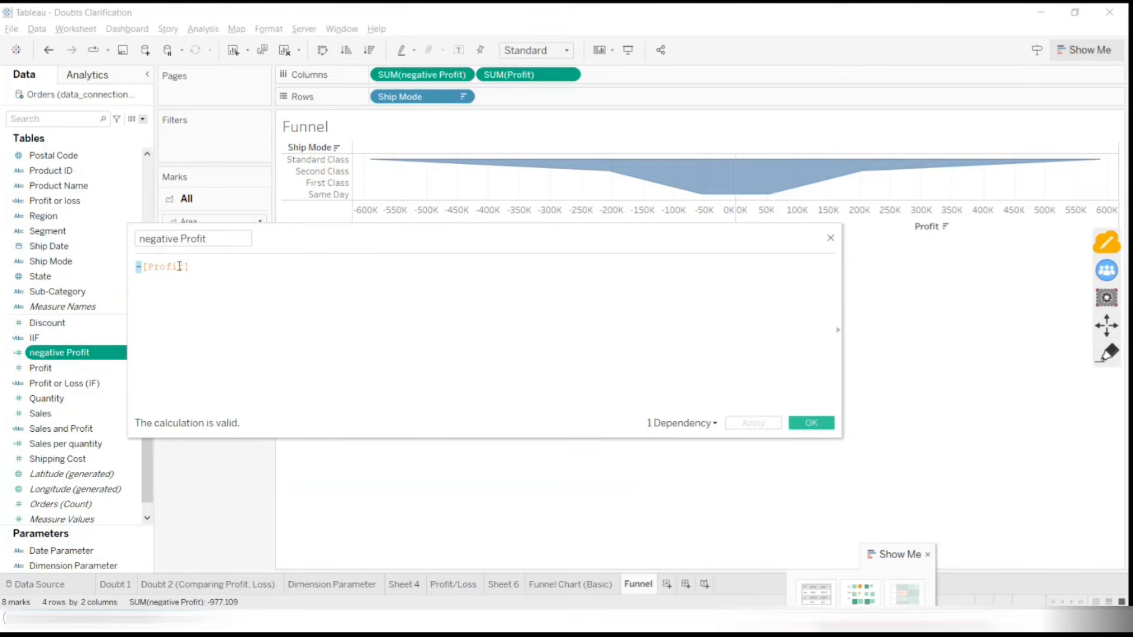
{"action": "left_click", "coordinate": [147, 270]}
{"action": "left_click", "coordinate": [811, 423]}
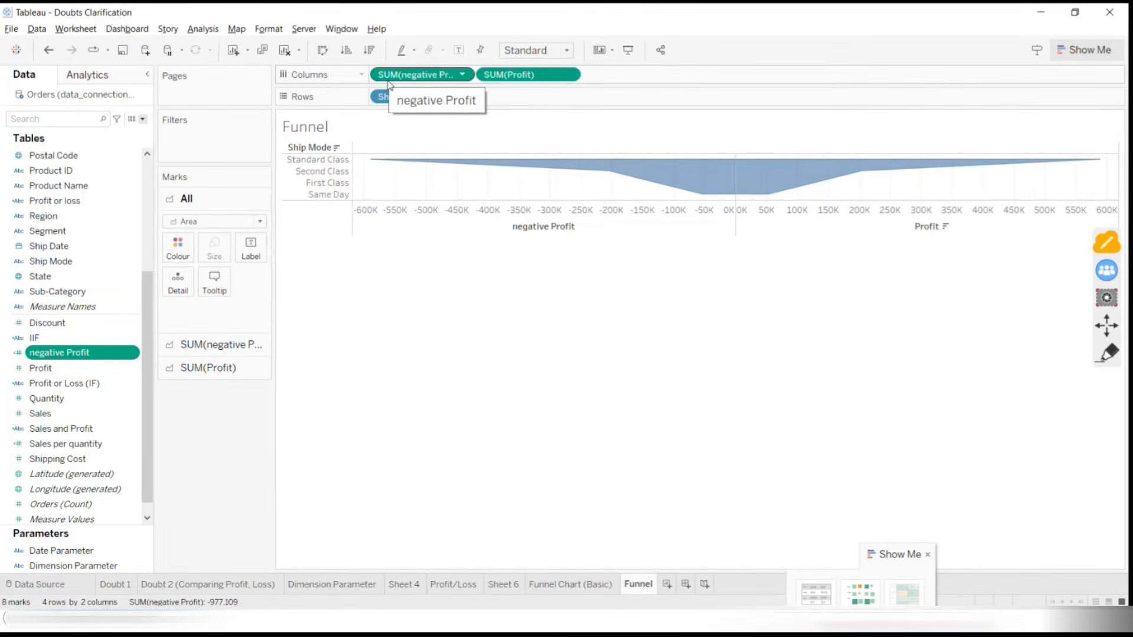
Circle SUM(Profit) in black and SUM(negative Profit) in red, write "Calculated" beneath an arrow, and clear the annotations
{"action": "left_click", "coordinate": [1107, 353]}
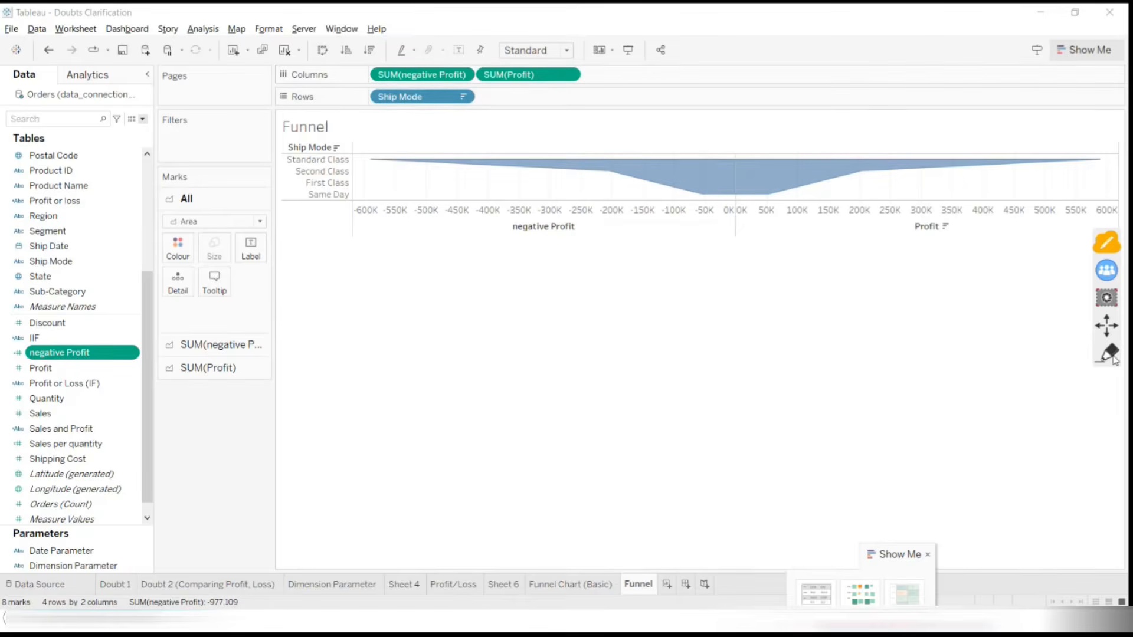
{"action": "mouse_move", "coordinate": [573, 72]}
{"action": "left_mouse_down"}
{"action": "mouse_move", "coordinate": [519, 50]}
{"action": "mouse_move", "coordinate": [595, 79]}
{"action": "left_mouse_up"}
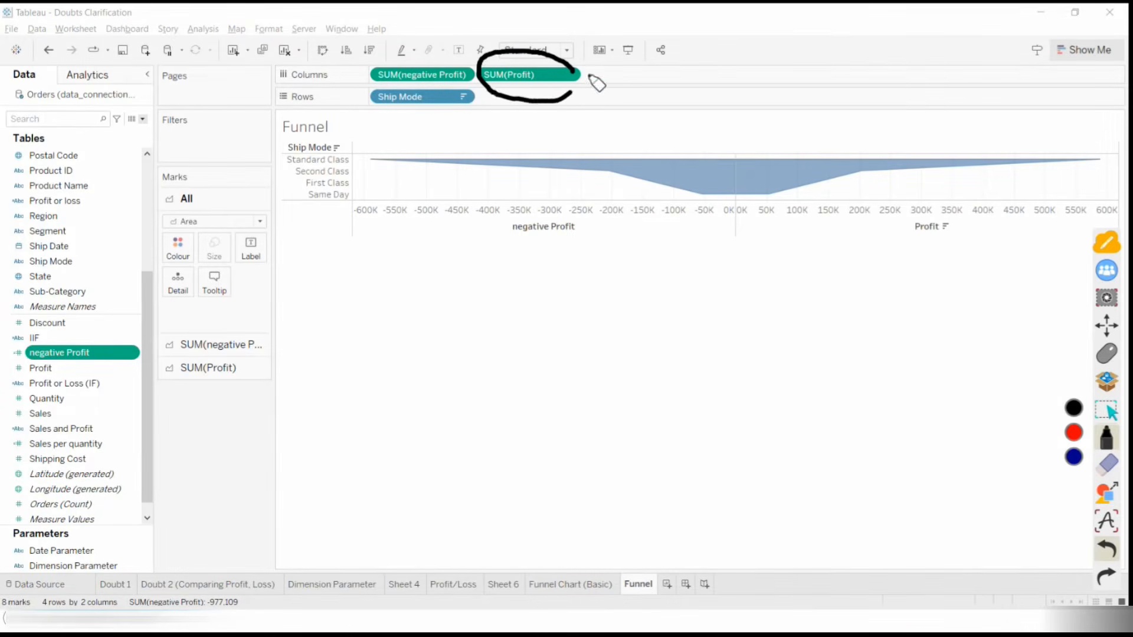
{"action": "mouse_move", "coordinate": [506, 49]}
{"action": "left_mouse_down"}
{"action": "mouse_move", "coordinate": [415, 57]}
{"action": "mouse_move", "coordinate": [440, 34]}
{"action": "mouse_move", "coordinate": [377, 51]}
{"action": "mouse_move", "coordinate": [417, 102]}
{"action": "mouse_move", "coordinate": [455, 48]}
{"action": "mouse_move", "coordinate": [288, 142]}
{"action": "left_mouse_up"}
{"action": "left_click", "coordinate": [1074, 433]}
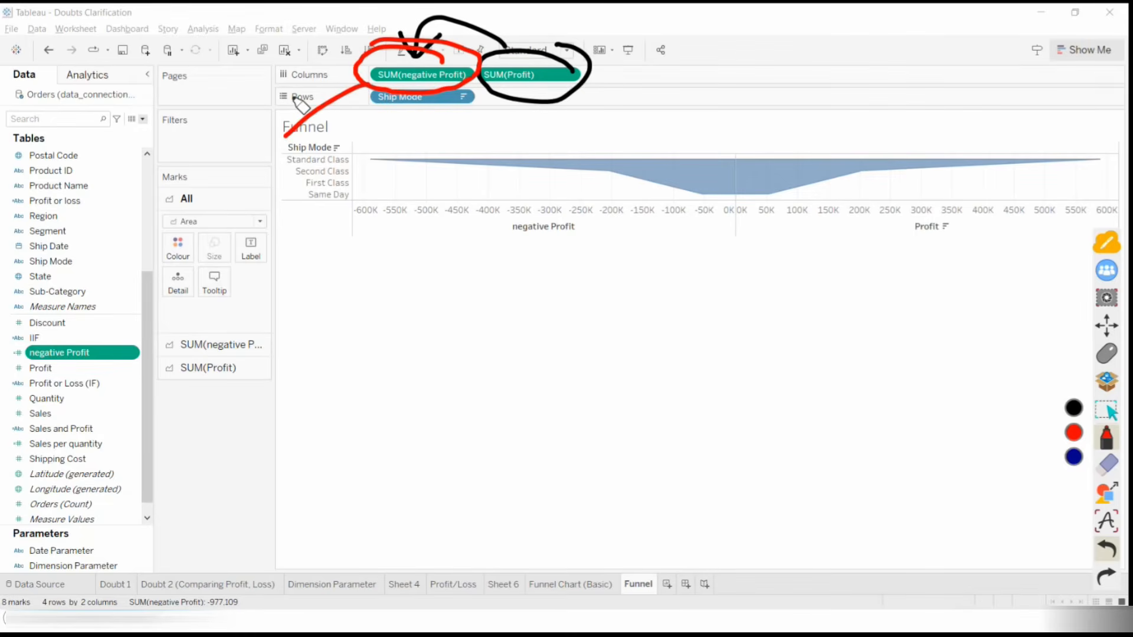
{"action": "left_click_drag", "start_coordinate": [296, 97], "coordinate": [325, 140]}
{"action": "mouse_move", "coordinate": [228, 177]}
{"action": "left_mouse_down"}
{"action": "mouse_move", "coordinate": [263, 218]}
{"action": "mouse_move", "coordinate": [346, 190]}
{"action": "mouse_move", "coordinate": [464, 177]}
{"action": "left_mouse_up"}
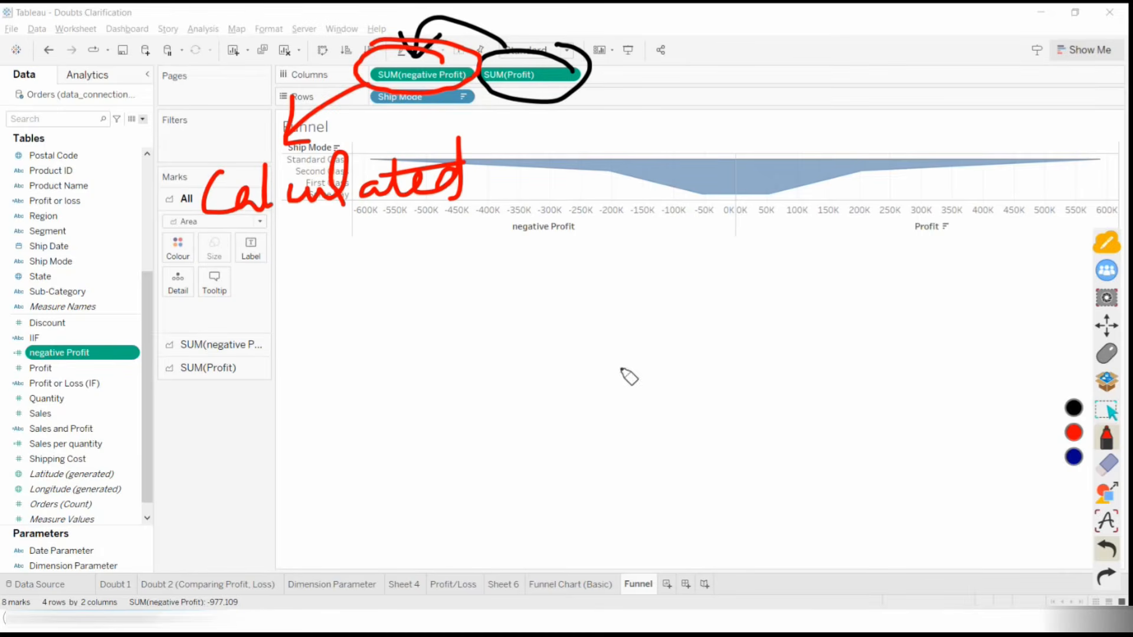
{"action": "left_click", "coordinate": [1108, 465]}
{"action": "left_click", "coordinate": [1074, 485]}
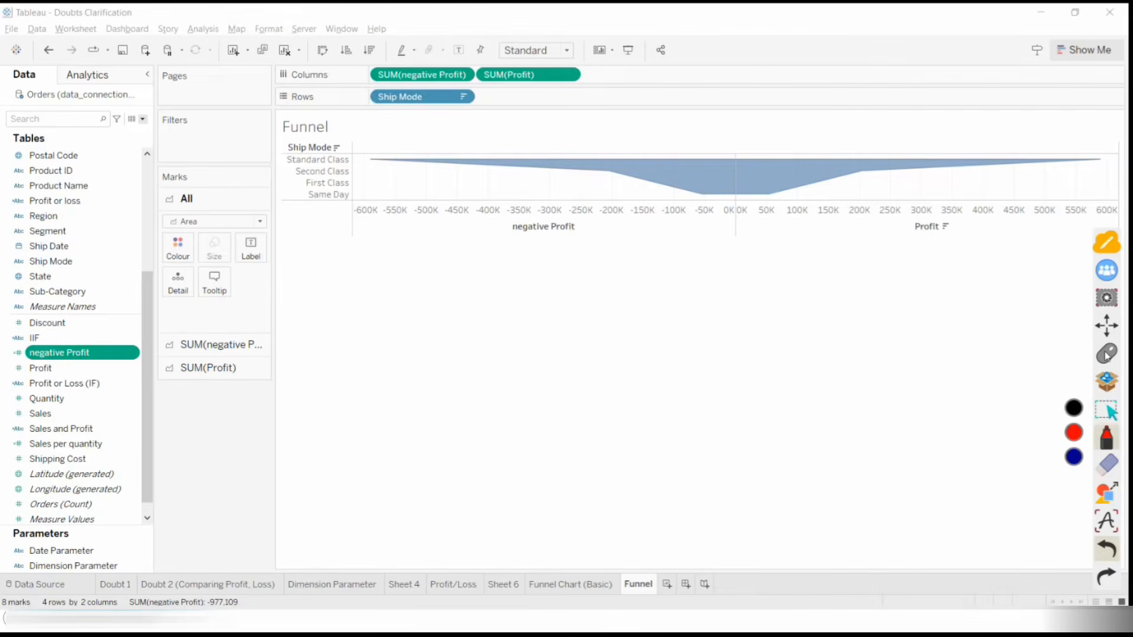
{"action": "left_click", "coordinate": [1107, 355]}
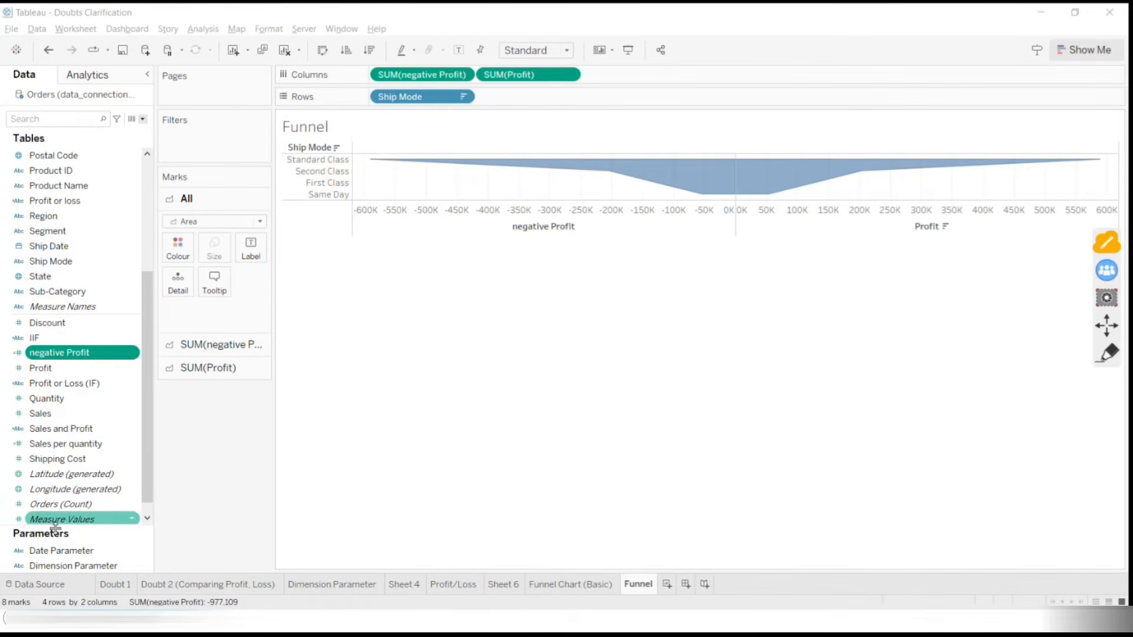
Examine the values of the negative Profit column in the Orders data source preview
{"action": "left_click", "coordinate": [25, 585]}
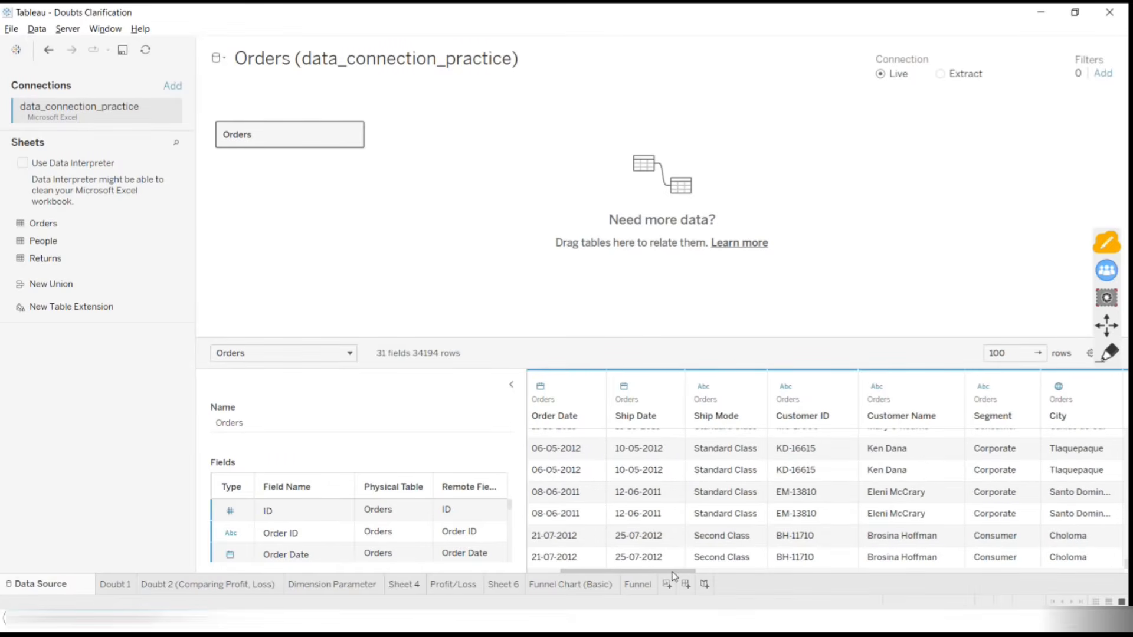
{"action": "left_click_drag", "start_coordinate": [674, 575], "coordinate": [1106, 552]}
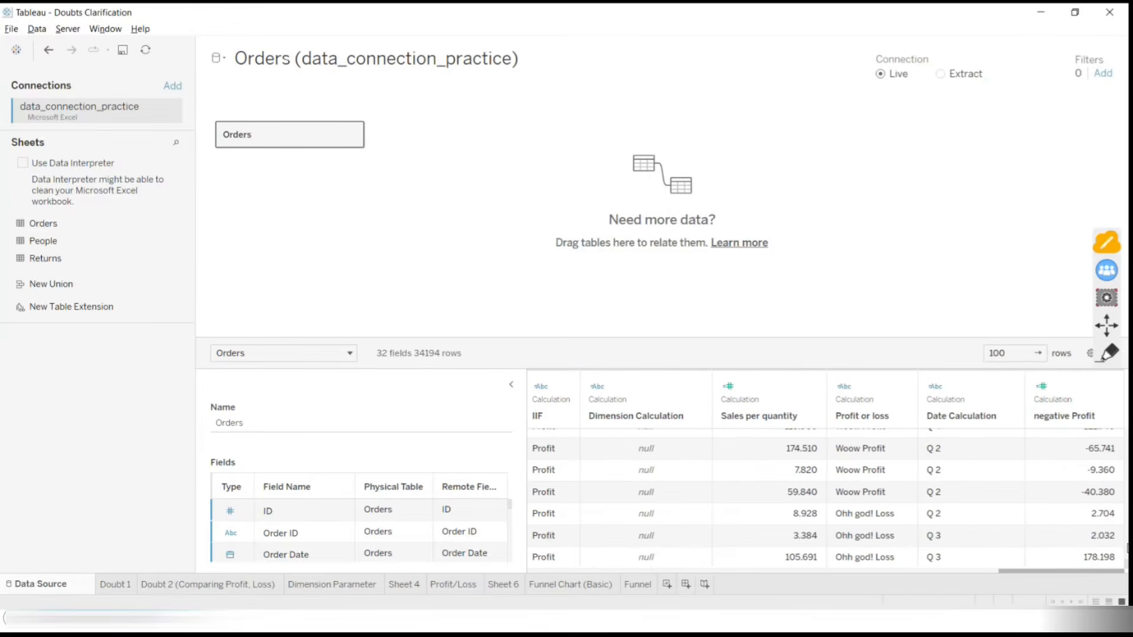
{"action": "scroll", "coordinate": [1104, 478], "scroll_direction": "down", "scroll_amount": 6}
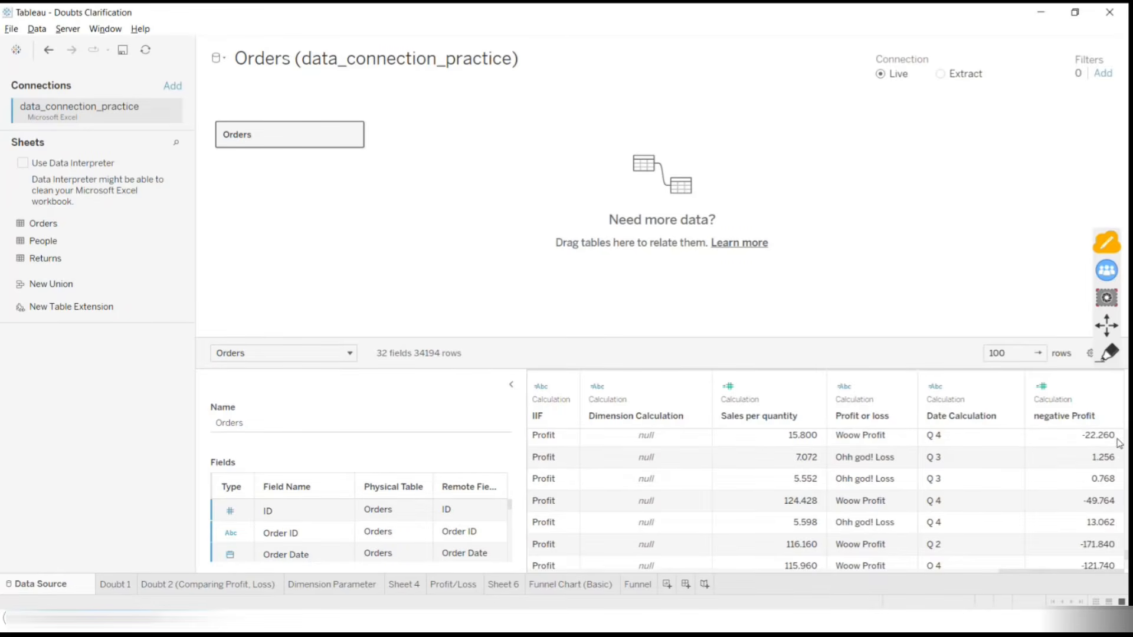
{"action": "scroll", "coordinate": [1116, 439], "scroll_direction": "up", "scroll_amount": 1}
{"action": "scroll", "coordinate": [1090, 468], "scroll_direction": "up", "scroll_amount": 5}
{"action": "scroll", "coordinate": [1090, 472], "scroll_direction": "up", "scroll_amount": 8}
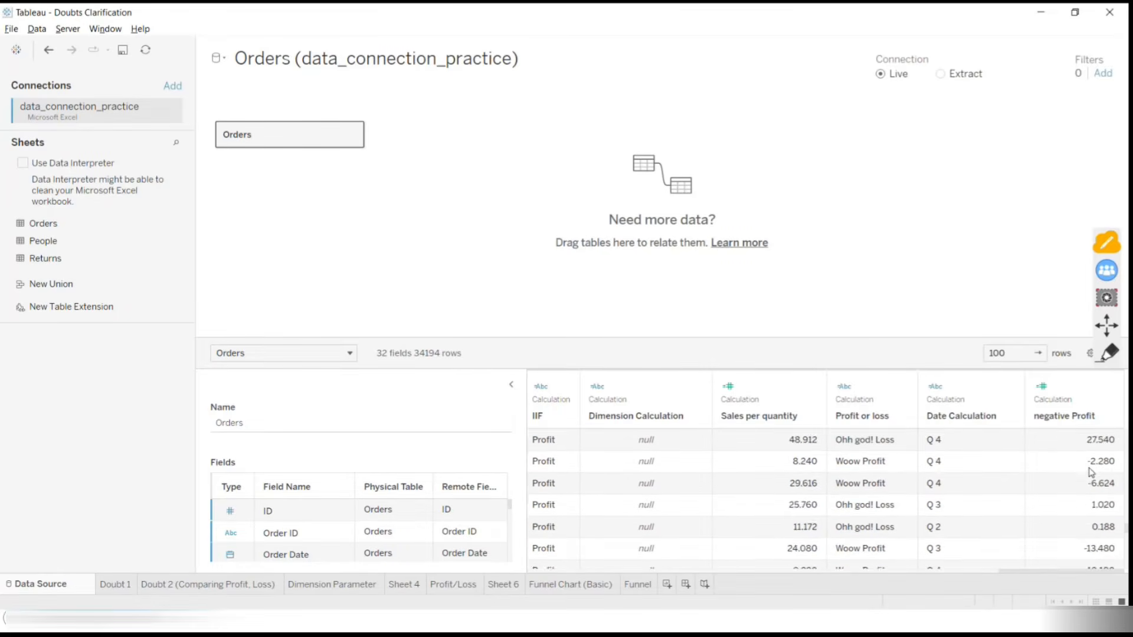
{"action": "scroll", "coordinate": [1091, 472], "scroll_direction": "up", "scroll_amount": 6}
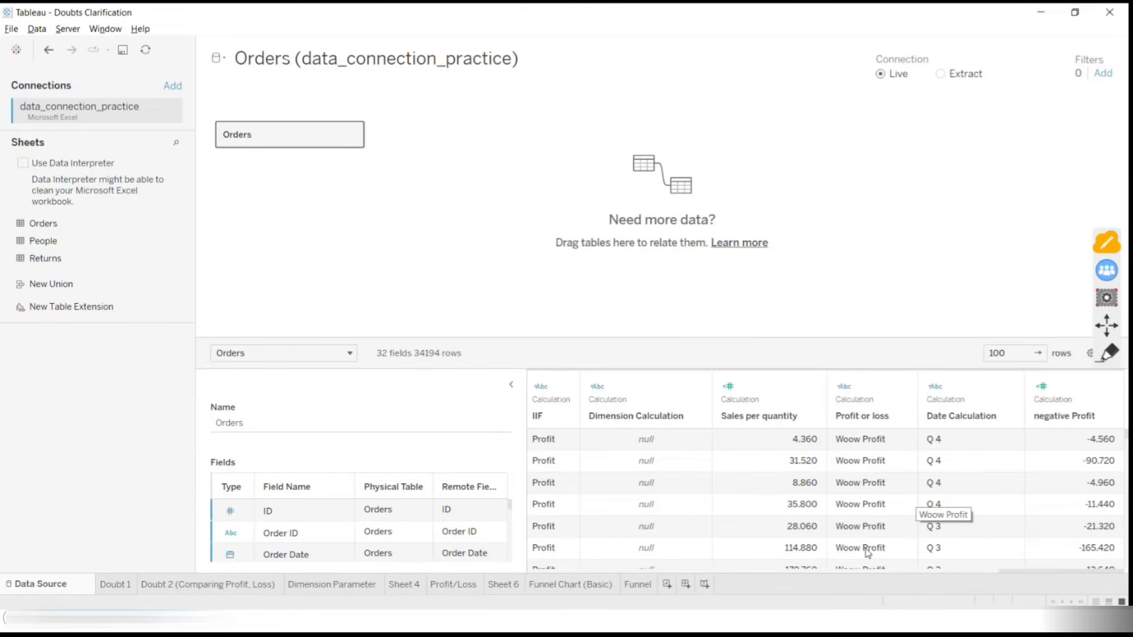
{"action": "scroll", "coordinate": [869, 555], "scroll_direction": "down", "scroll_amount": 1}
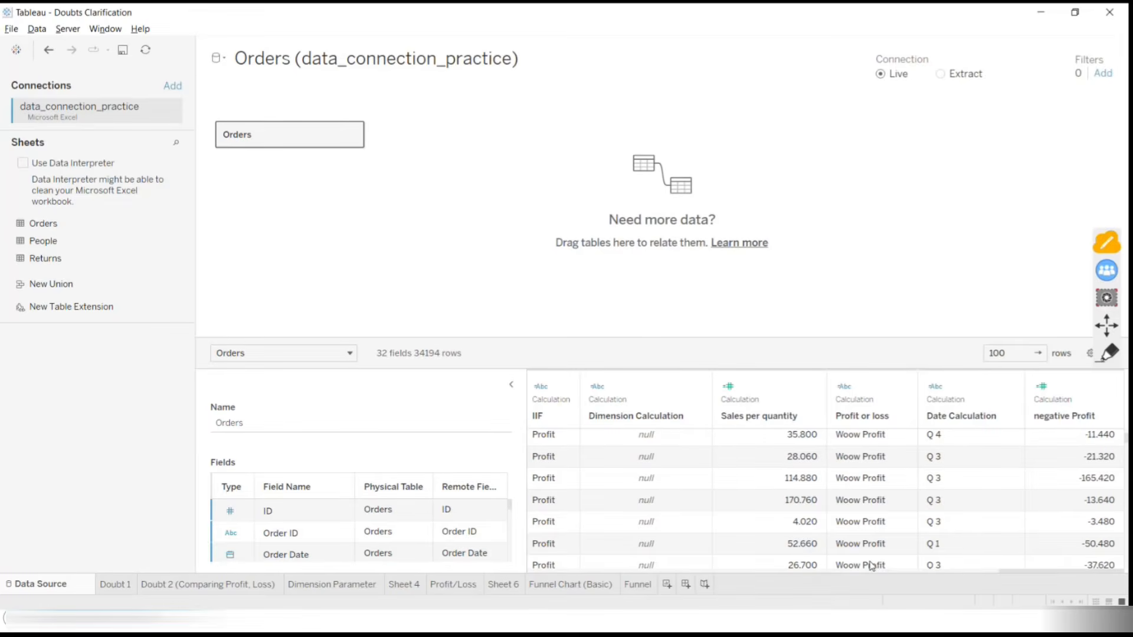
{"action": "scroll", "coordinate": [871, 566], "scroll_direction": "down", "scroll_amount": 1}
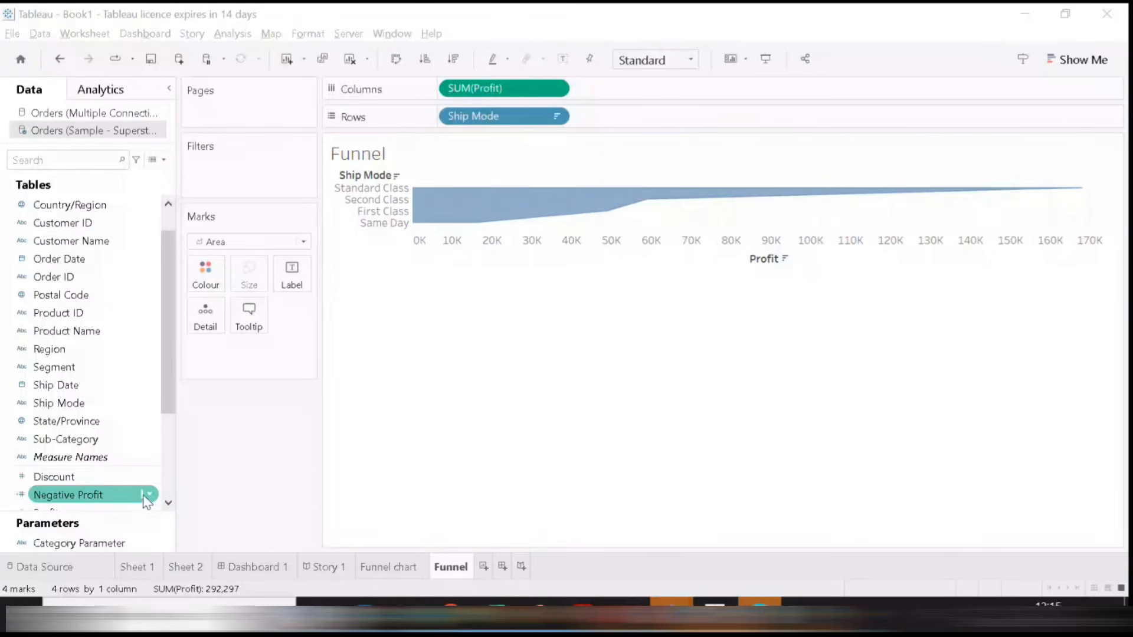
Correct the Negative Profit calculated field's formula to -[Profit], apply it and close the editor
{"action": "left_click", "coordinate": [143, 504]}
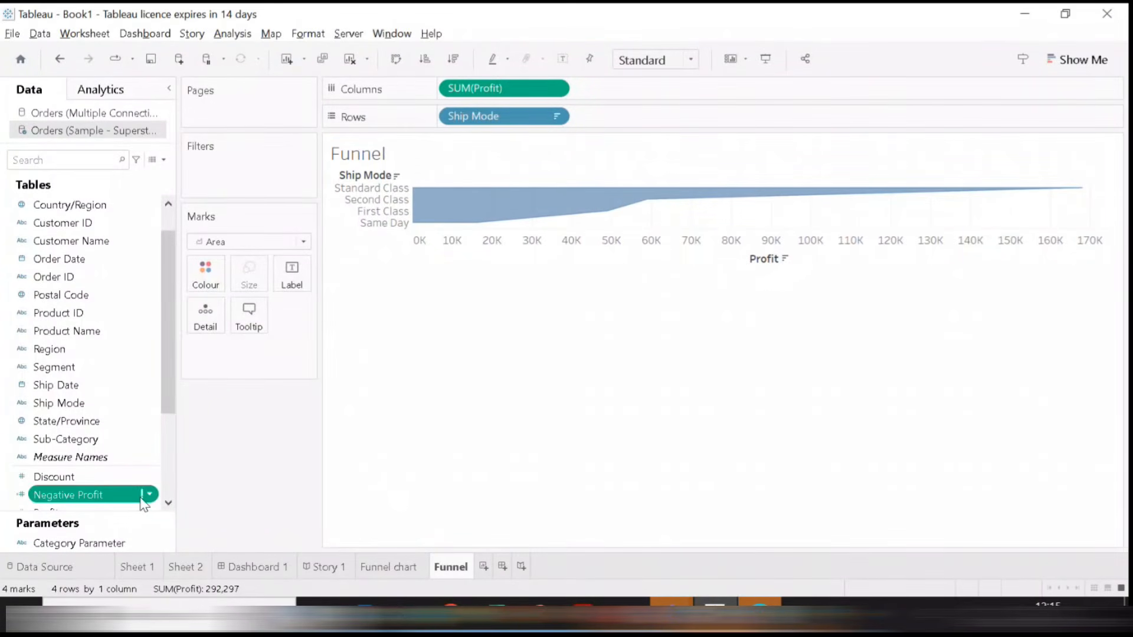
{"action": "right_click", "coordinate": [141, 499]}
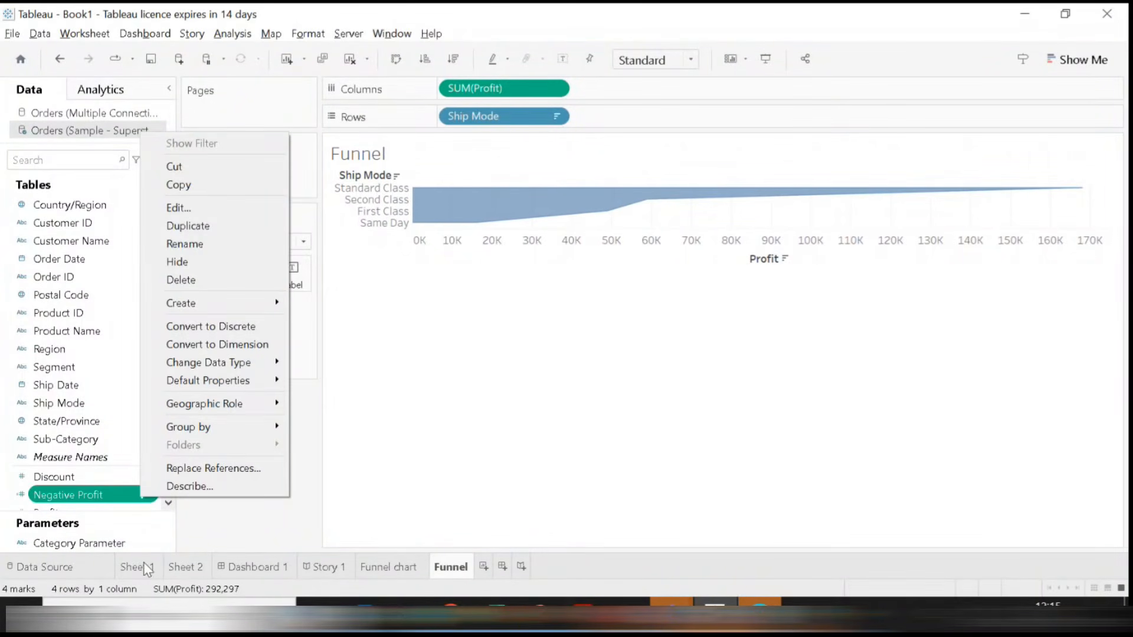
{"action": "left_click", "coordinate": [216, 209]}
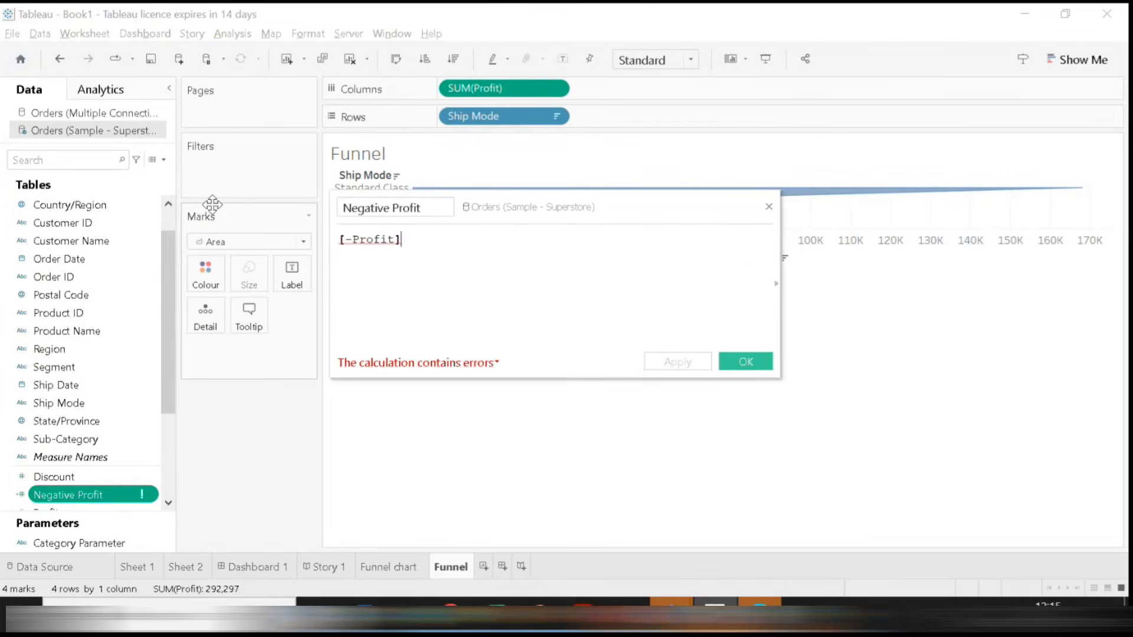
{"action": "left_click", "coordinate": [354, 240]}
{"action": "key", "text": "BackSpace"}
{"action": "key", "text": "Left"}
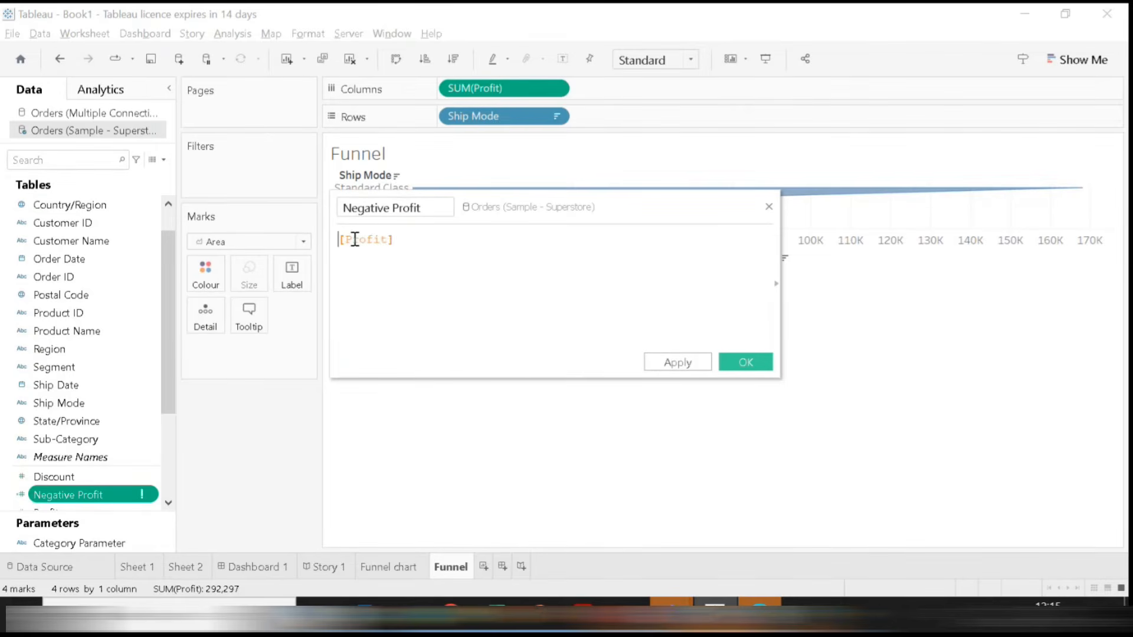
{"action": "type", "text": "-"}
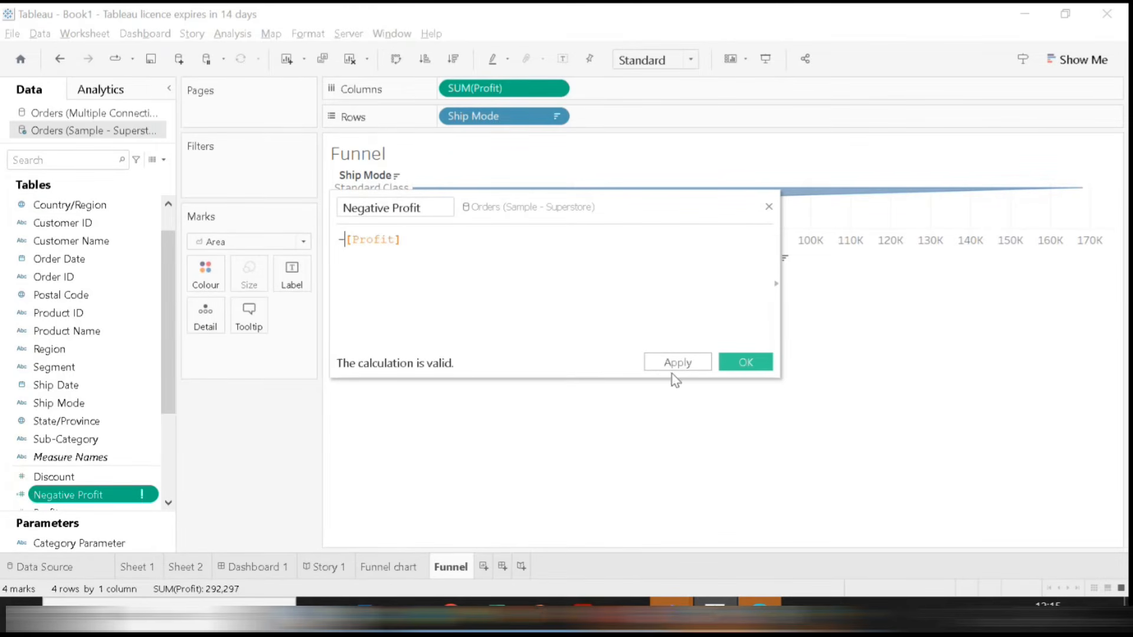
{"action": "left_click", "coordinate": [673, 363]}
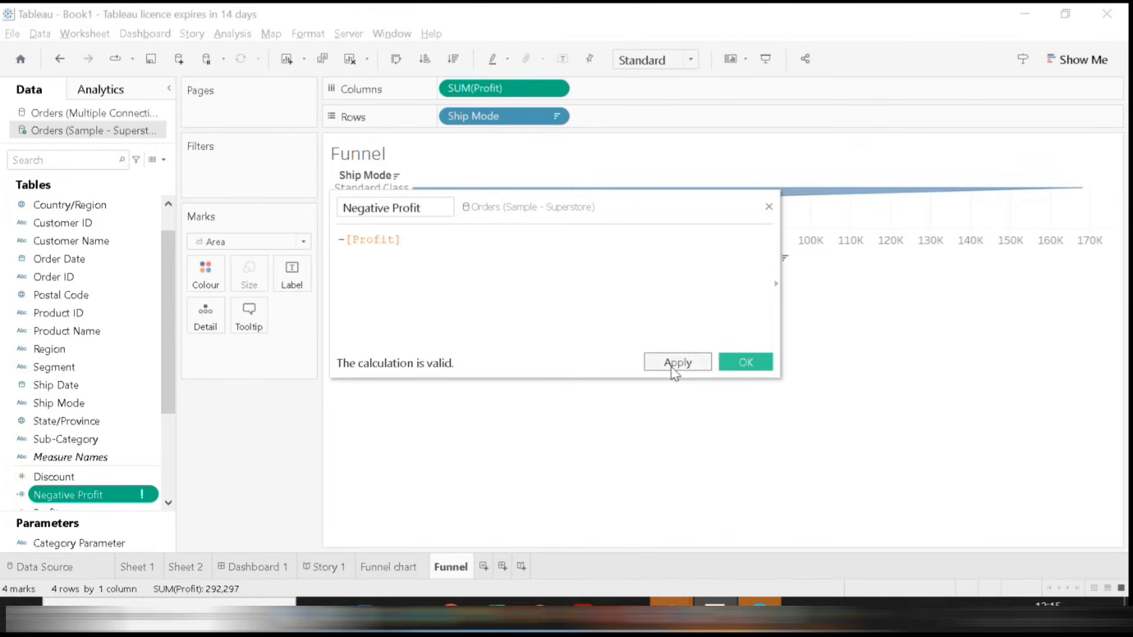
{"action": "left_click", "coordinate": [747, 362]}
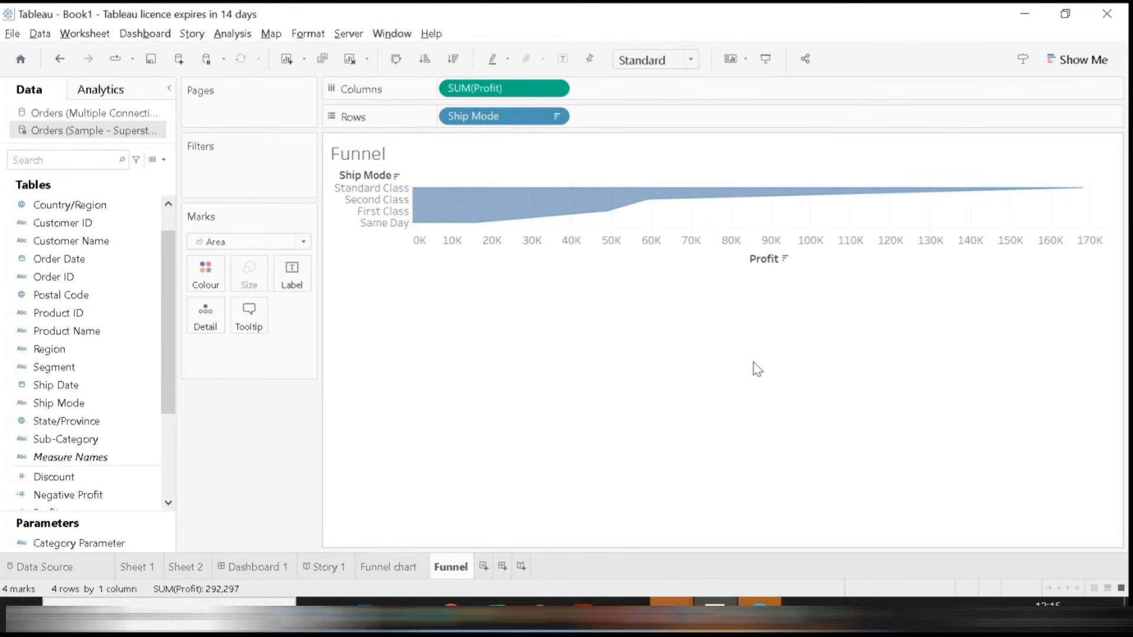
Place Negative Profit on Columns ahead of SUM(Profit) to mirror the Ship Mode area chart
{"action": "left_click", "coordinate": [96, 495]}
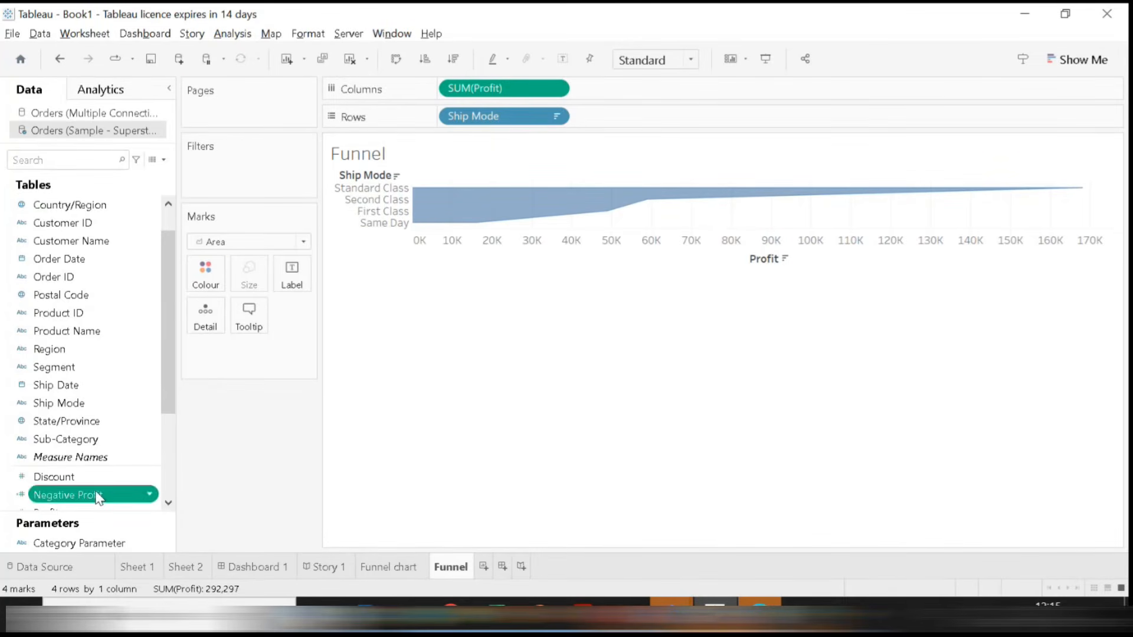
{"action": "left_click_drag", "start_coordinate": [96, 496], "coordinate": [405, 81]}
{"action": "left_click_drag", "start_coordinate": [75, 496], "coordinate": [463, 94]}
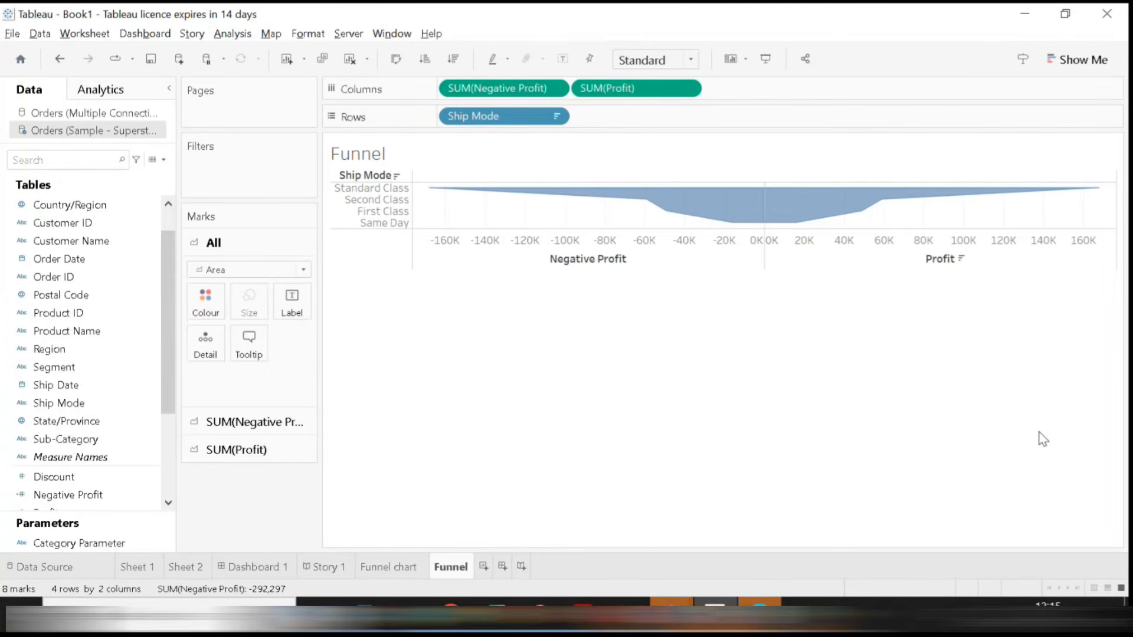
{"action": "left_click", "coordinate": [1044, 402]}
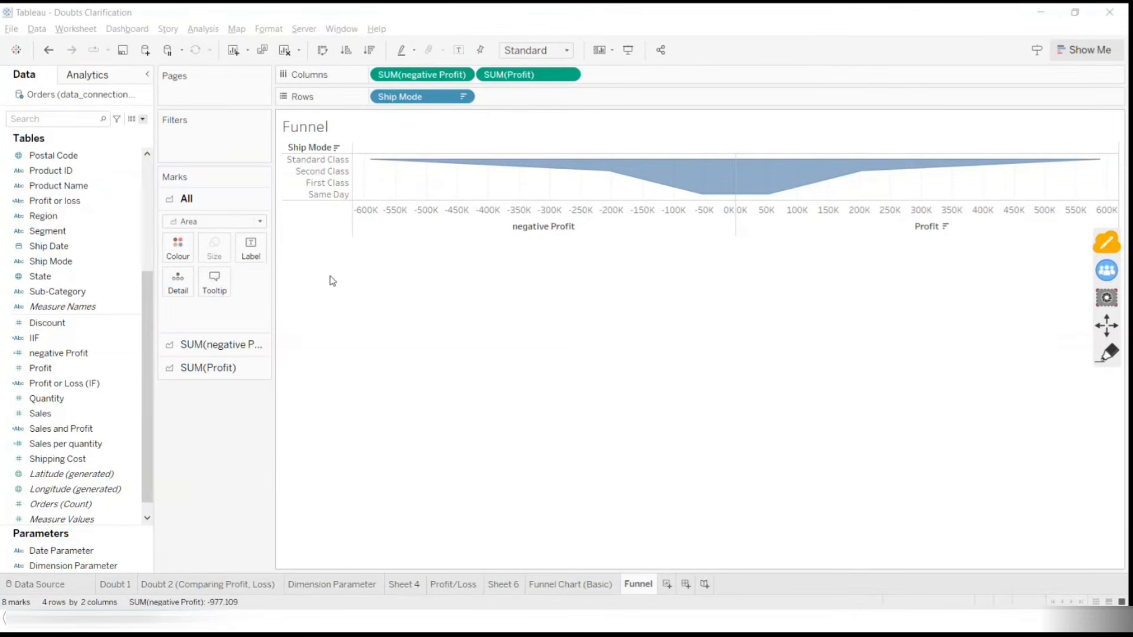
Fit the Funnel chart to Entire View
{"action": "left_click", "coordinate": [570, 54]}
{"action": "left_click", "coordinate": [541, 102]}
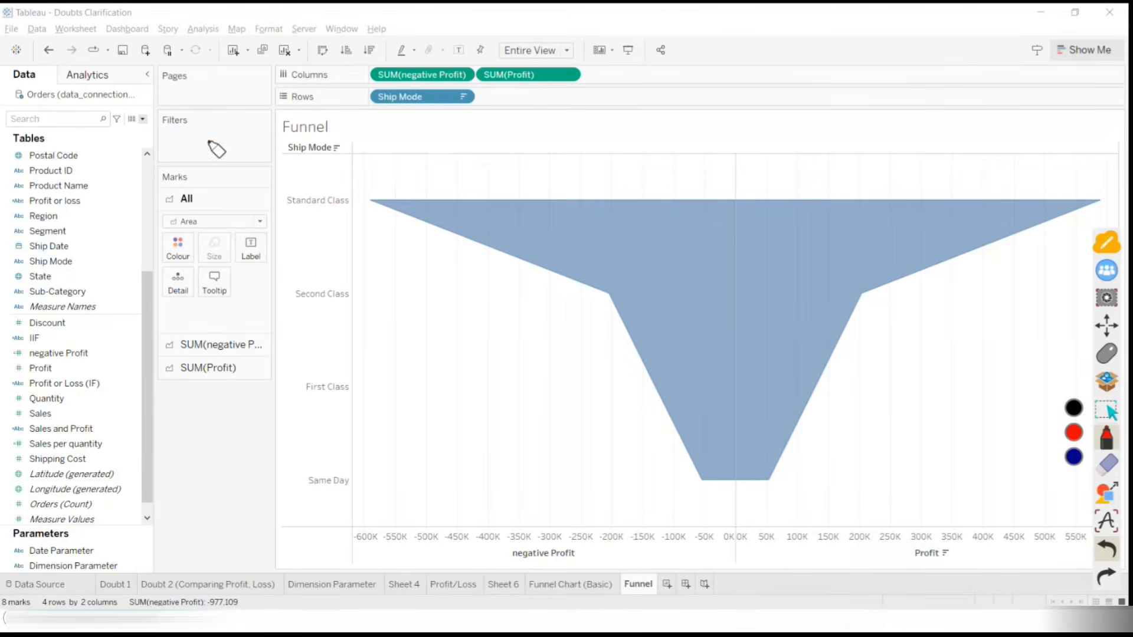
Circle the Marks card and box its All section in red pen, clear the annotations and exit the pen
{"action": "mouse_move", "coordinate": [210, 140]}
{"action": "left_mouse_down"}
{"action": "mouse_move", "coordinate": [121, 411]}
{"action": "mouse_move", "coordinate": [228, 121]}
{"action": "mouse_move", "coordinate": [125, 110]}
{"action": "left_mouse_up"}
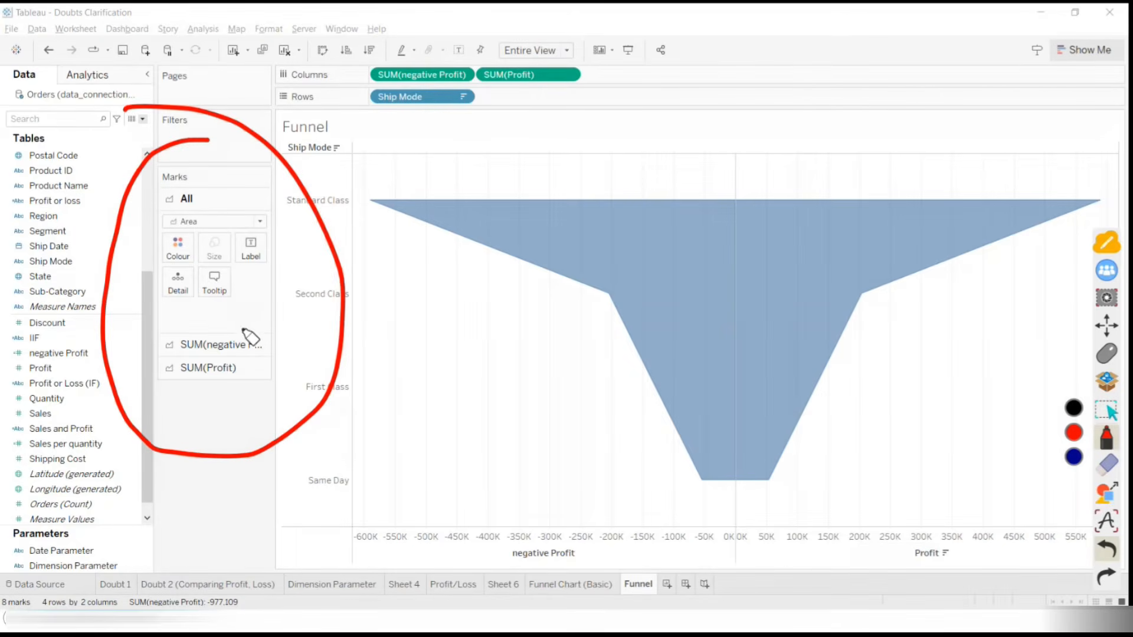
{"action": "mouse_move", "coordinate": [218, 192]}
{"action": "left_mouse_down"}
{"action": "mouse_move", "coordinate": [154, 185]}
{"action": "mouse_move", "coordinate": [146, 319]}
{"action": "mouse_move", "coordinate": [170, 334]}
{"action": "mouse_move", "coordinate": [278, 334]}
{"action": "mouse_move", "coordinate": [271, 182]}
{"action": "mouse_move", "coordinate": [276, 196]}
{"action": "left_mouse_up"}
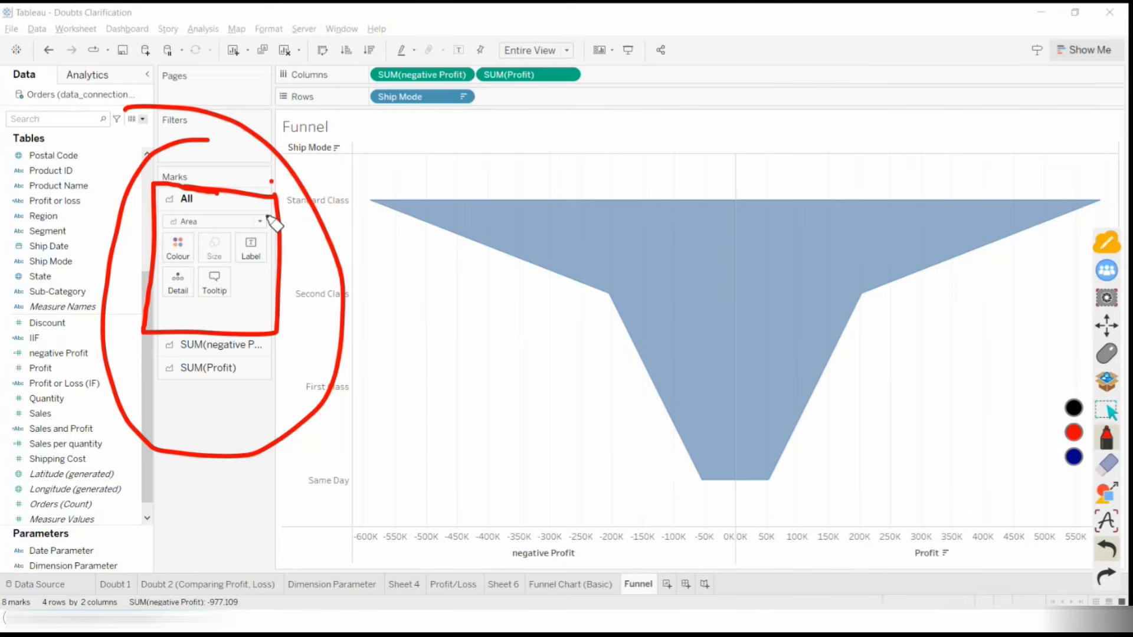
{"action": "left_click", "coordinate": [1106, 471]}
{"action": "left_click", "coordinate": [1070, 482]}
{"action": "left_click", "coordinate": [1109, 352]}
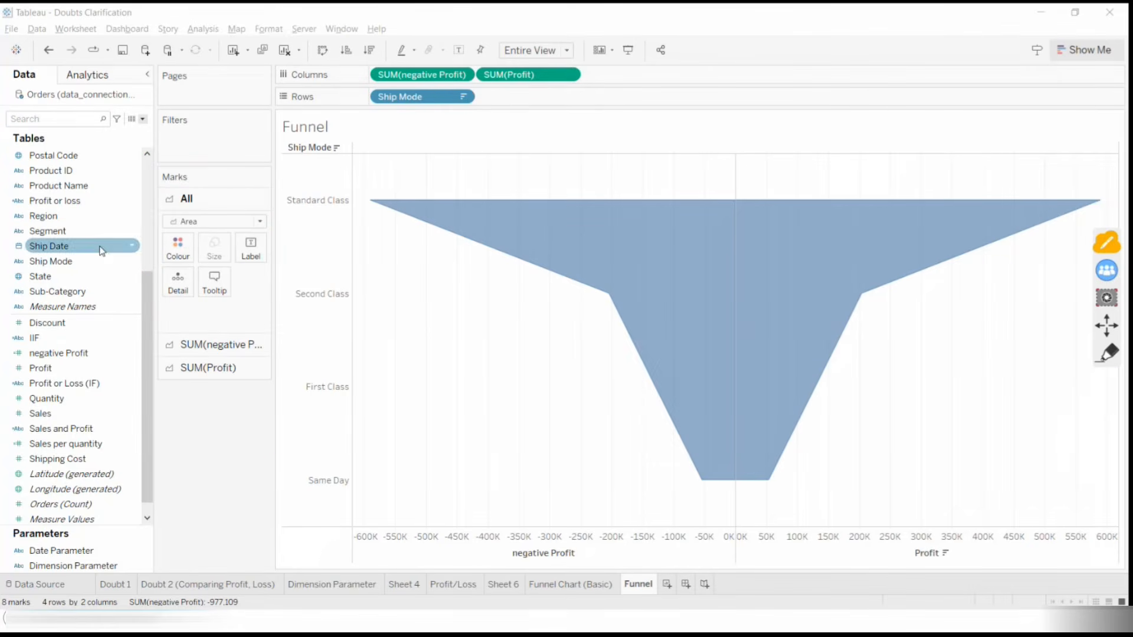
Compare the SUM(negative Profit) and SUM(Profit) marks cards, and add Ship Mode as a label on SUM(negative Profit)
{"action": "left_click", "coordinate": [213, 347]}
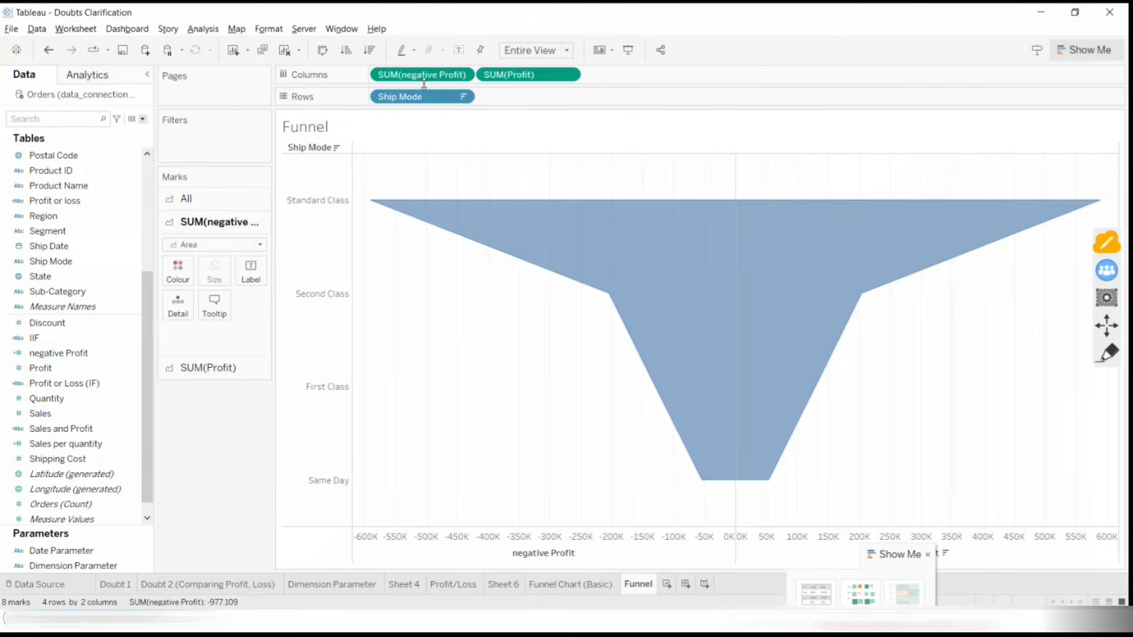
{"action": "left_click", "coordinate": [193, 368]}
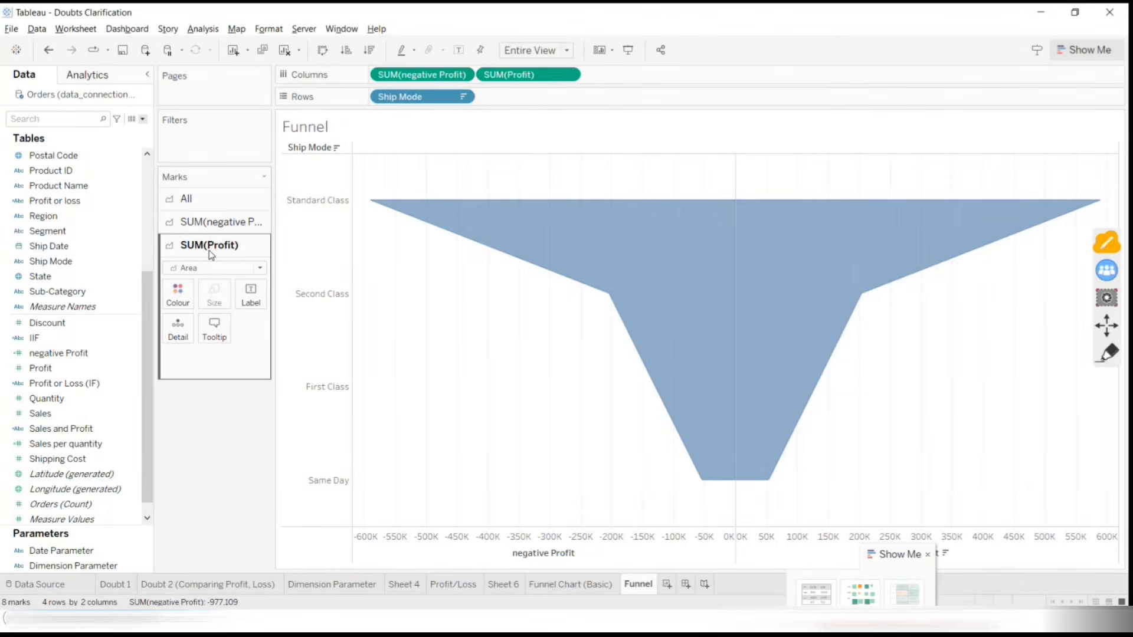
{"action": "left_click", "coordinate": [216, 223]}
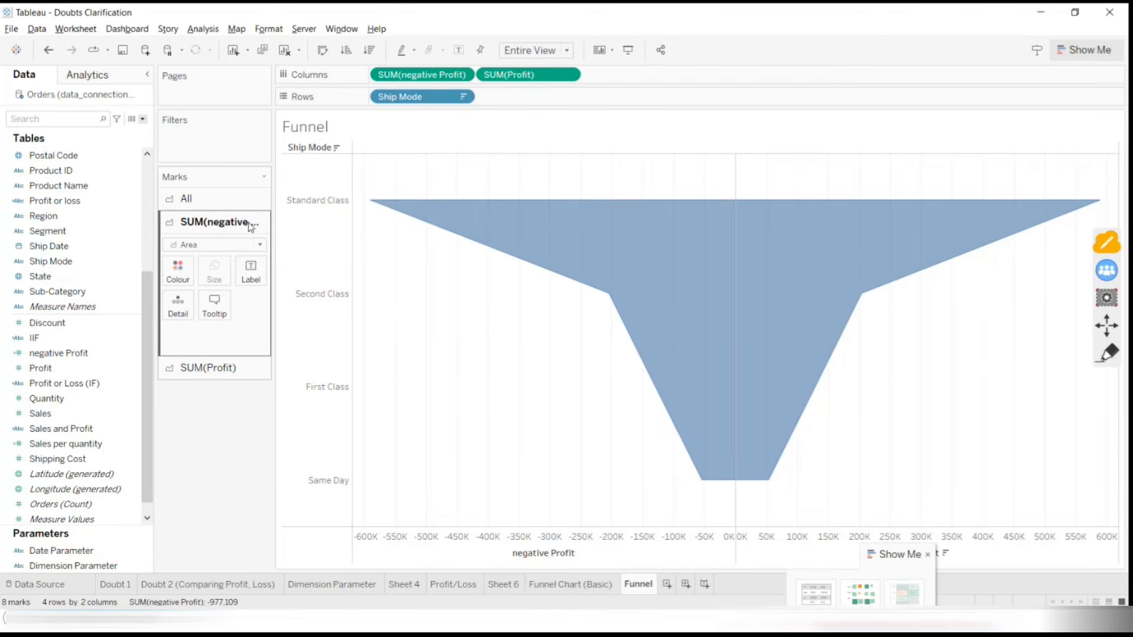
{"action": "left_click", "coordinate": [51, 266]}
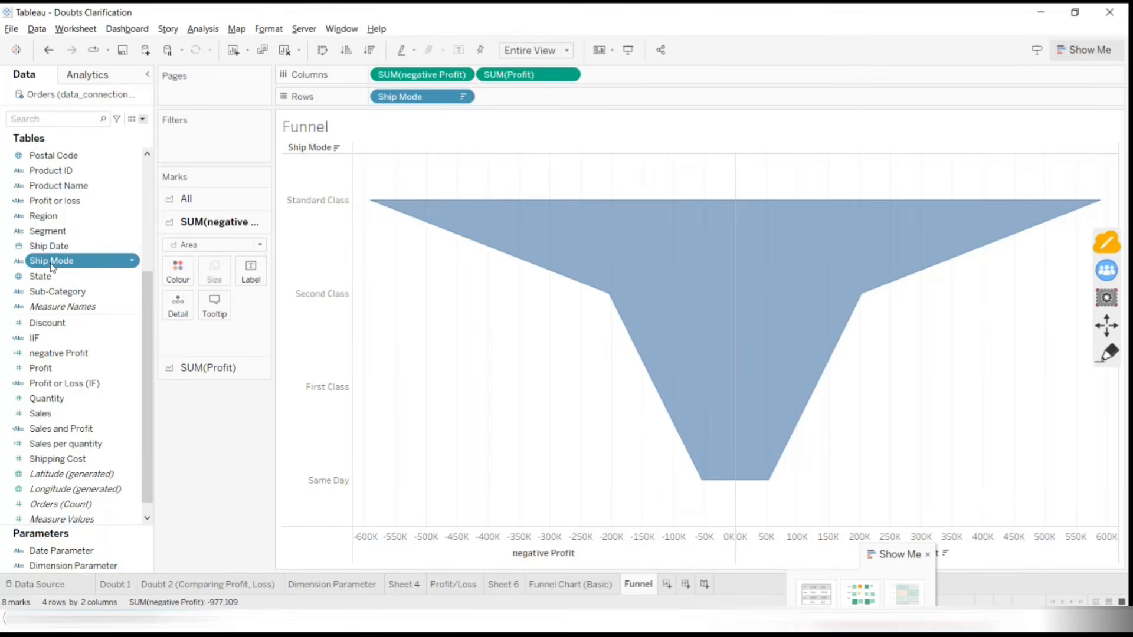
{"action": "left_click_drag", "start_coordinate": [52, 267], "coordinate": [252, 283]}
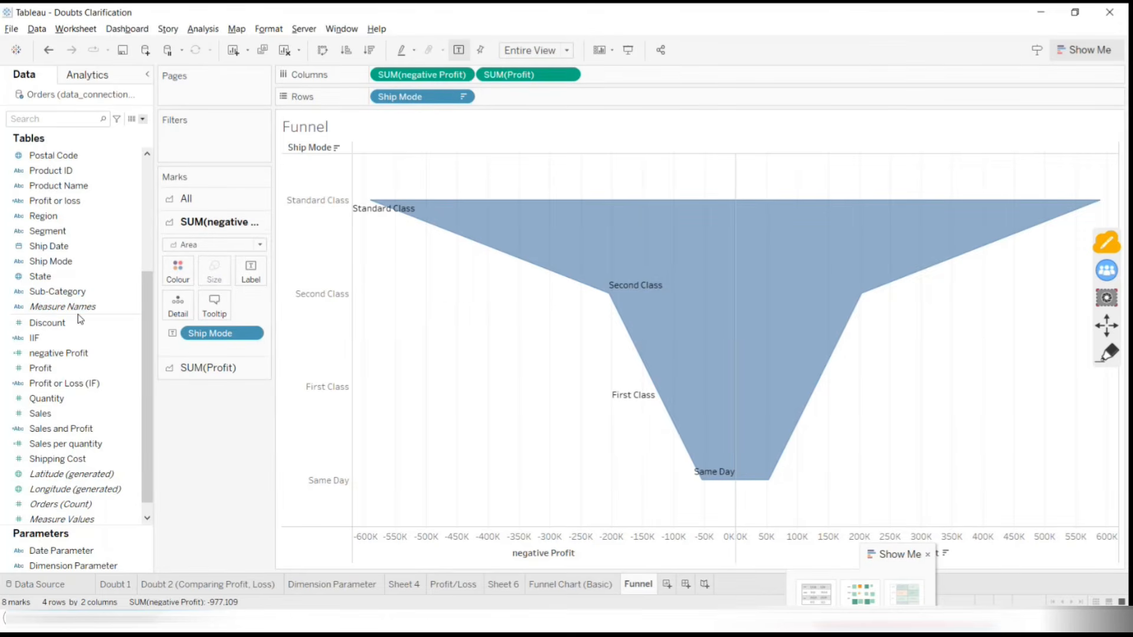
Open the SUM(Profit) marks card and inspect the funnel's tooltips and labels
{"action": "left_click", "coordinate": [59, 265]}
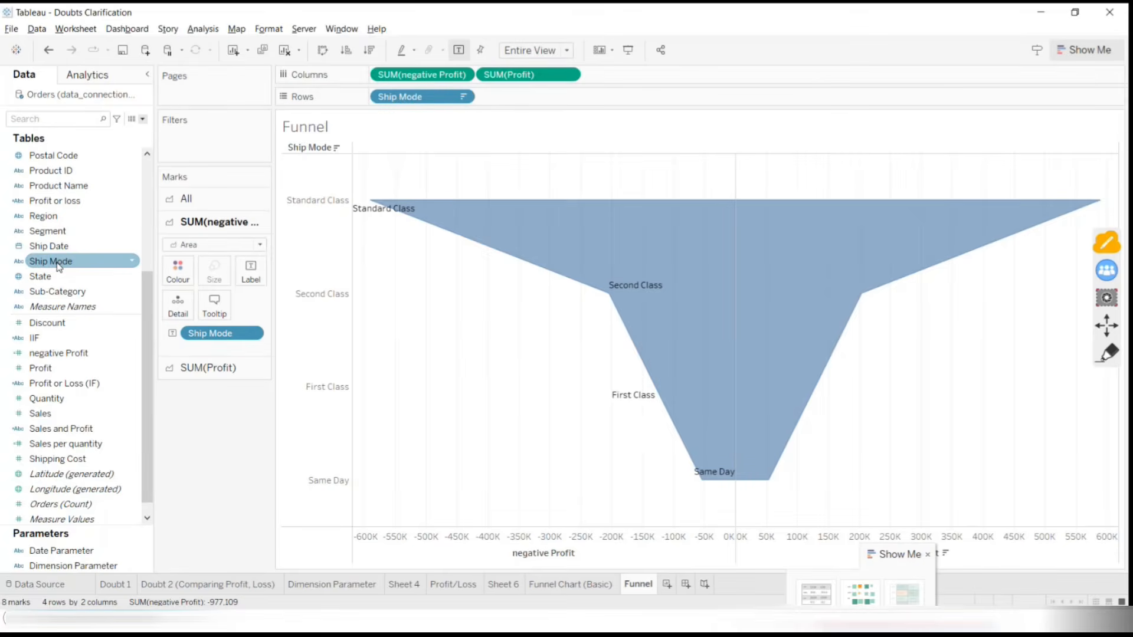
{"action": "left_click", "coordinate": [206, 368]}
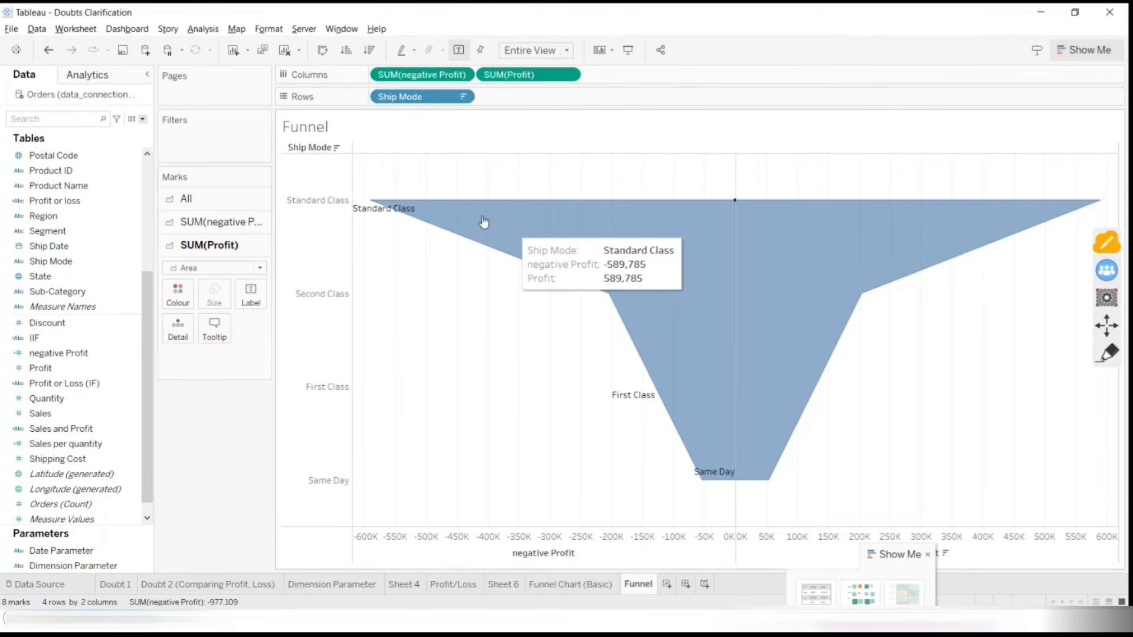
{"action": "mouse_move", "coordinate": [614, 269]}
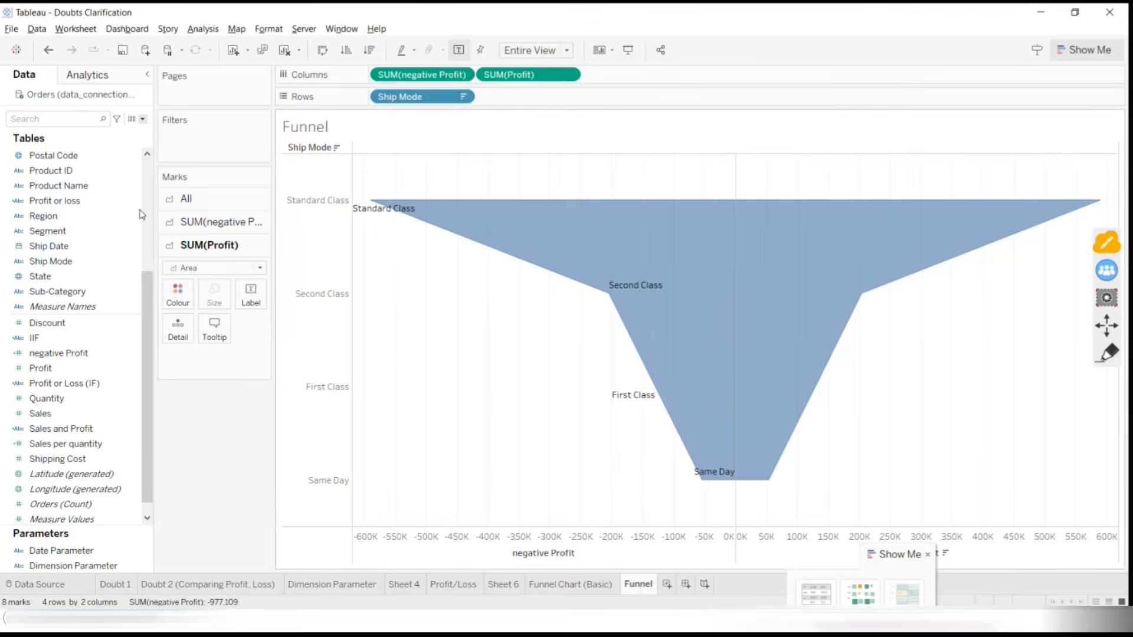
Mark around the SUM(Profit) field on Columns with the pen, clear the mark and exit the pen
{"action": "left_click", "coordinate": [1107, 355]}
{"action": "mouse_move", "coordinate": [580, 34]}
{"action": "left_mouse_down"}
{"action": "mouse_move", "coordinate": [515, 20]}
{"action": "mouse_move", "coordinate": [590, 7]}
{"action": "mouse_move", "coordinate": [502, 12]}
{"action": "mouse_move", "coordinate": [568, 77]}
{"action": "mouse_move", "coordinate": [571, 94]}
{"action": "mouse_move", "coordinate": [497, 126]}
{"action": "mouse_move", "coordinate": [568, 117]}
{"action": "left_mouse_up"}
{"action": "left_click", "coordinate": [1106, 464]}
{"action": "left_click", "coordinate": [1077, 458]}
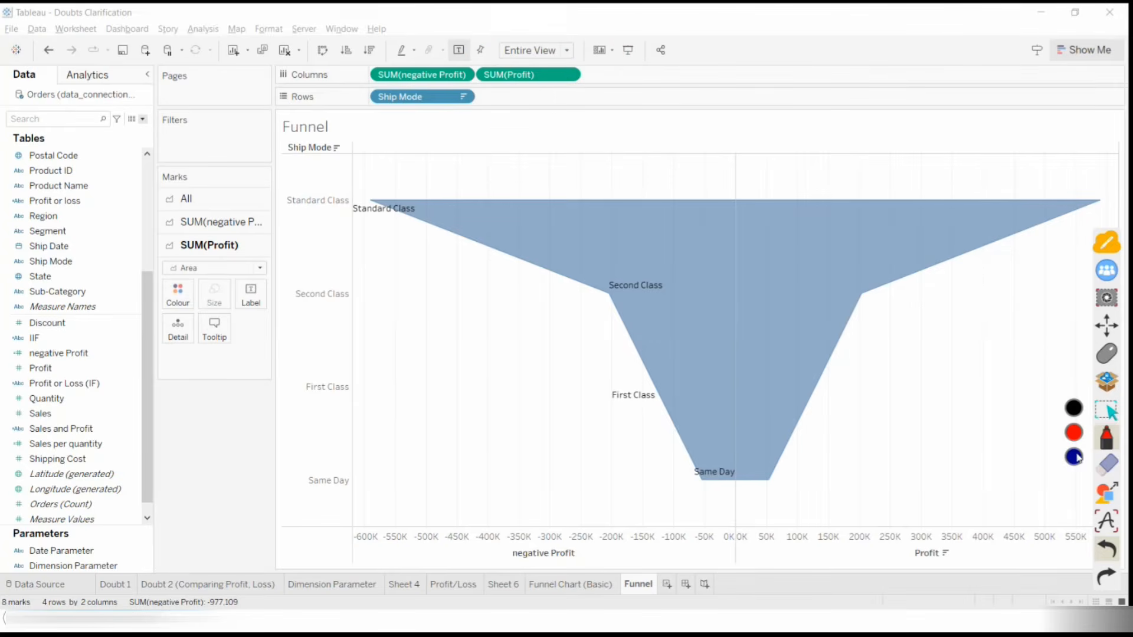
{"action": "left_click", "coordinate": [1107, 354]}
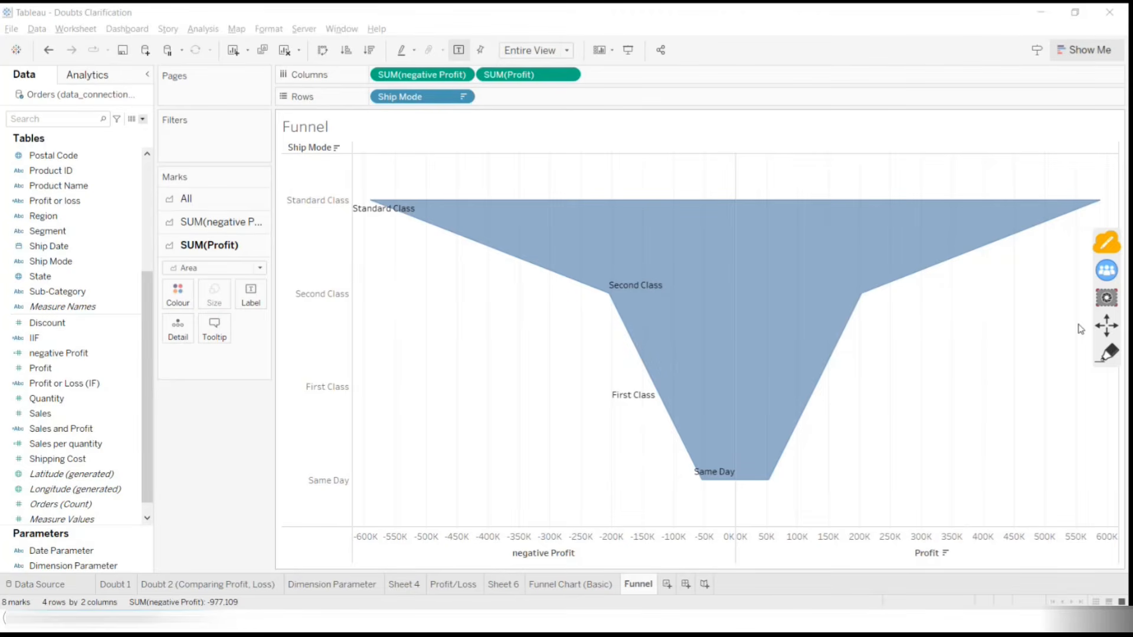
Add Ship Mode as a label on the All marks card so both funnel halves are labelled
{"action": "left_click", "coordinate": [258, 228]}
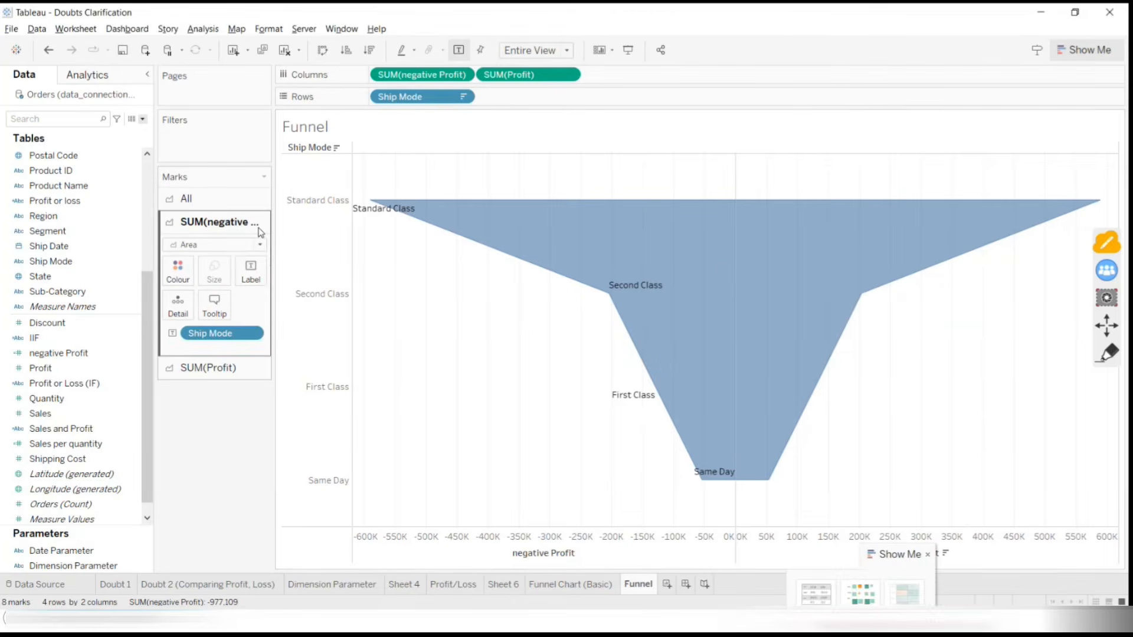
{"action": "mouse_move", "coordinate": [614, 214]}
{"action": "left_click", "coordinate": [207, 199]}
{"action": "left_click", "coordinate": [65, 367]}
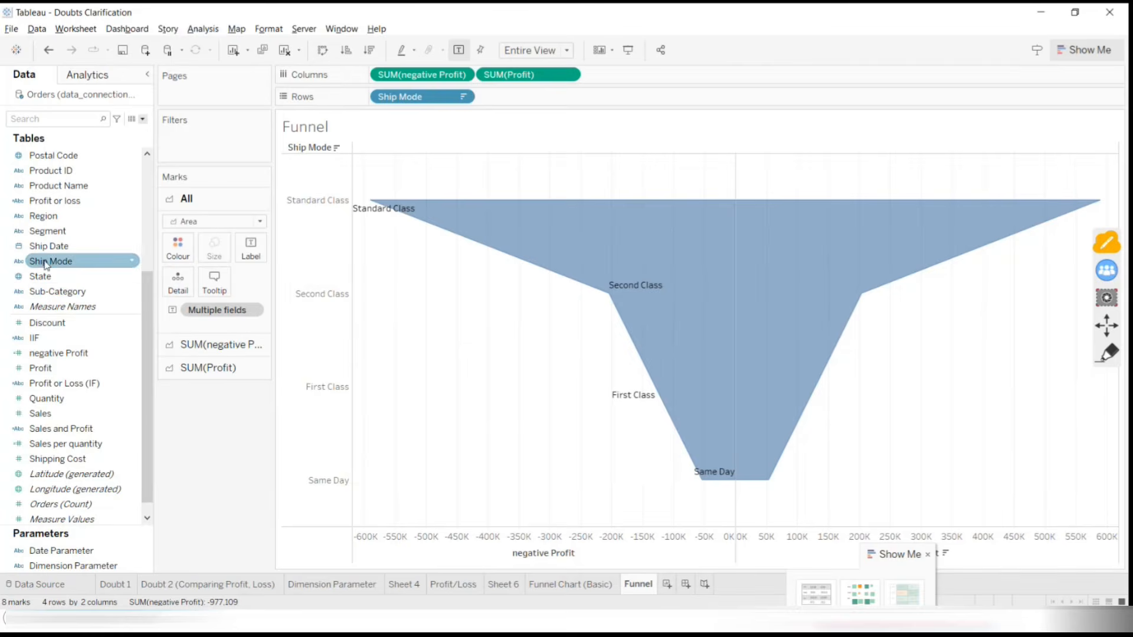
{"action": "left_click_drag", "start_coordinate": [51, 261], "coordinate": [247, 253]}
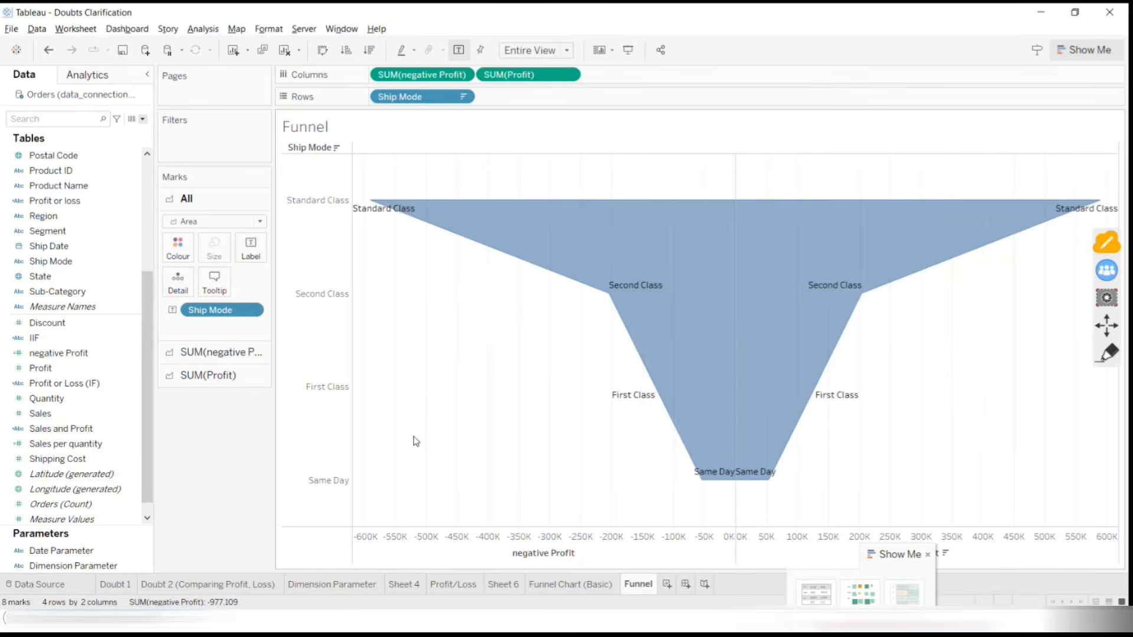
Colour both funnel halves by Ship Mode from the All marks card
{"action": "left_click", "coordinate": [18, 325]}
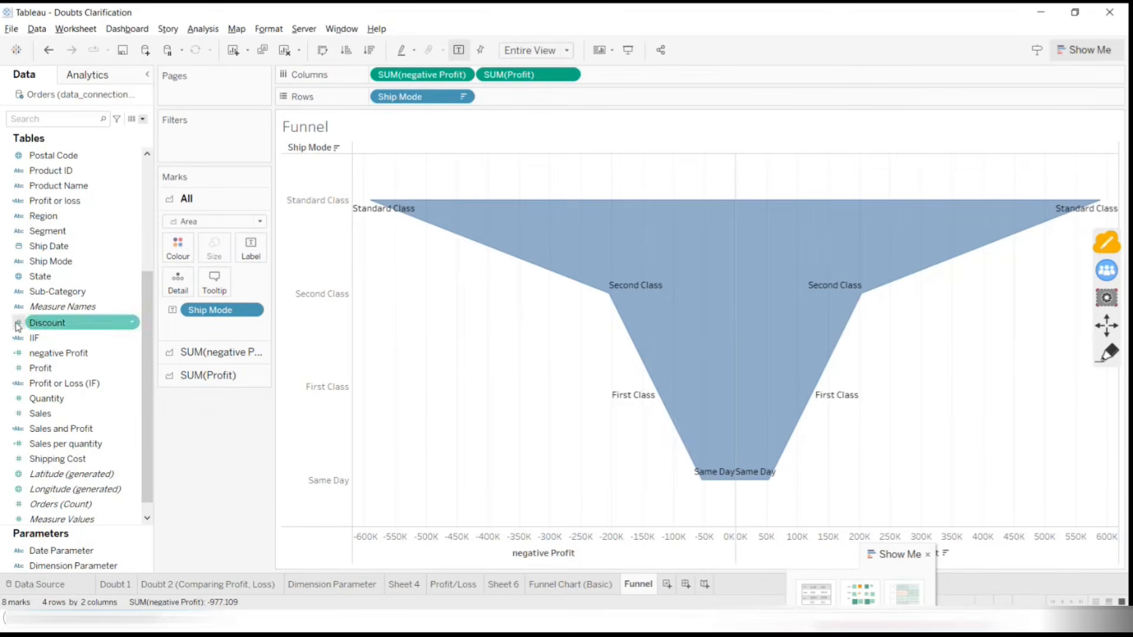
{"action": "left_click", "coordinate": [66, 173]}
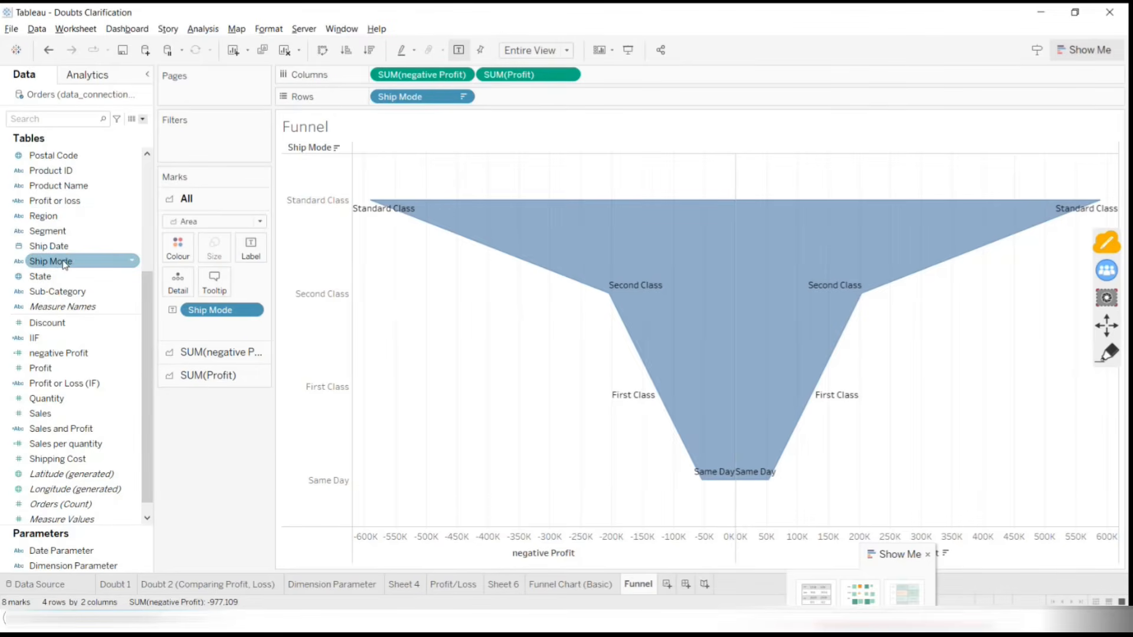
{"action": "left_click_drag", "start_coordinate": [65, 264], "coordinate": [178, 248]}
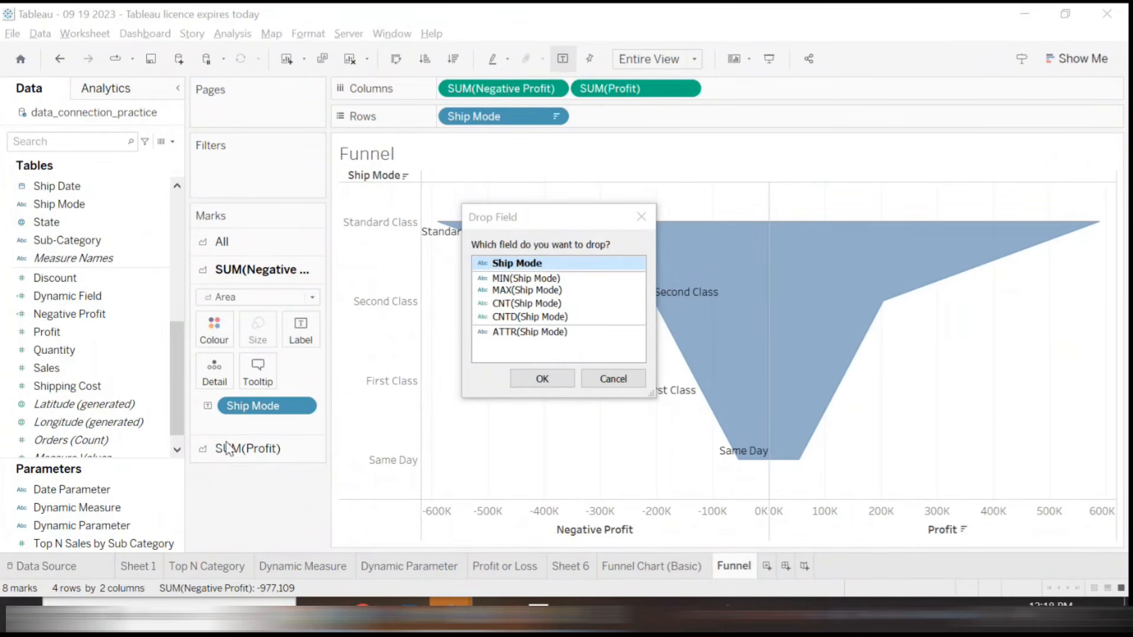
Cancel the Drop Field choice and assign Ship Mode to Colour on the All marks card
{"action": "left_click", "coordinate": [215, 244]}
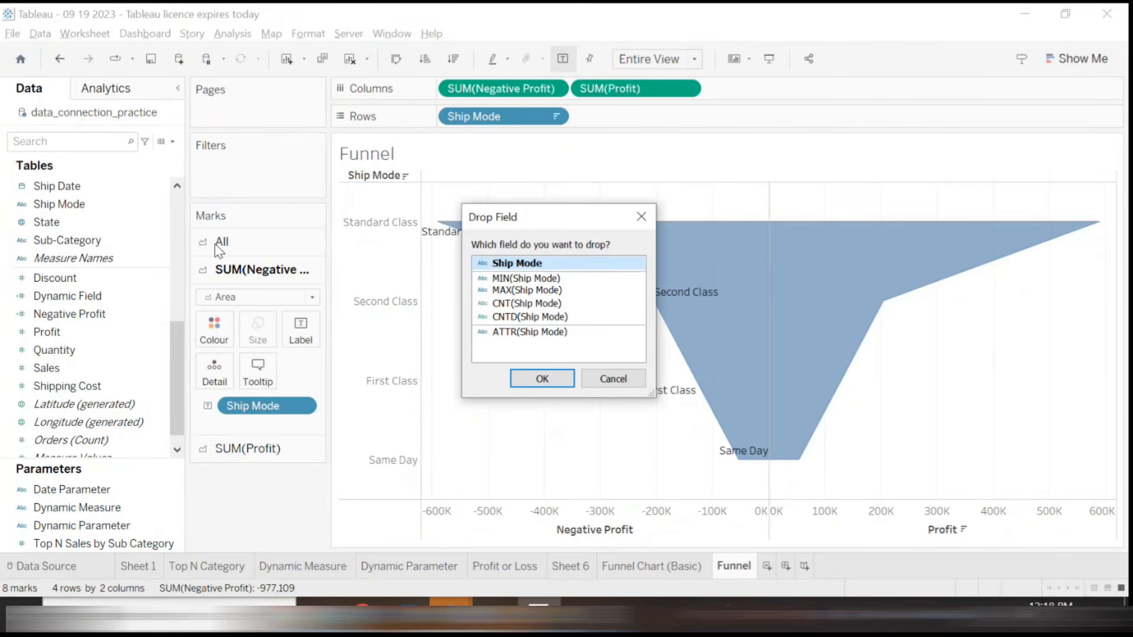
{"action": "left_click", "coordinate": [614, 383]}
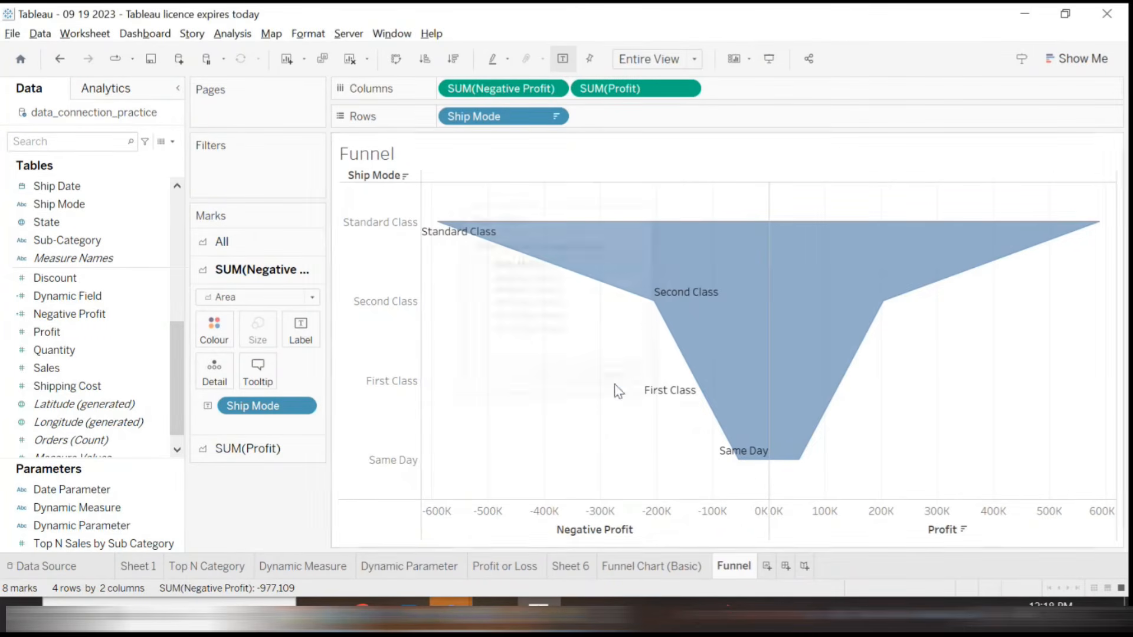
{"action": "left_click", "coordinate": [213, 242]}
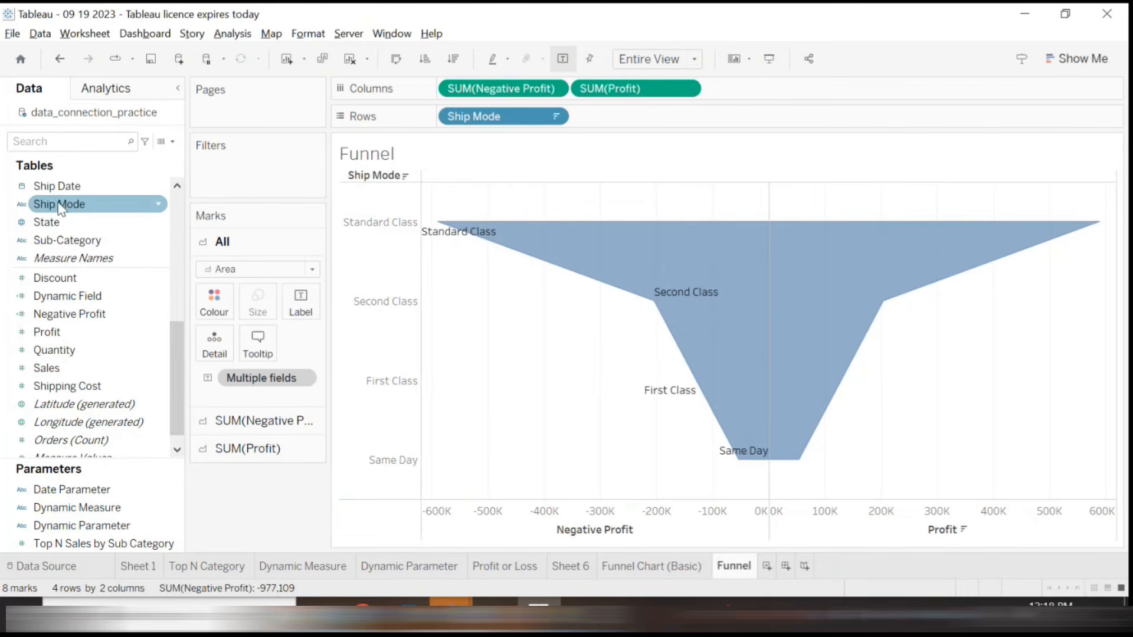
{"action": "left_click_drag", "start_coordinate": [61, 207], "coordinate": [219, 308]}
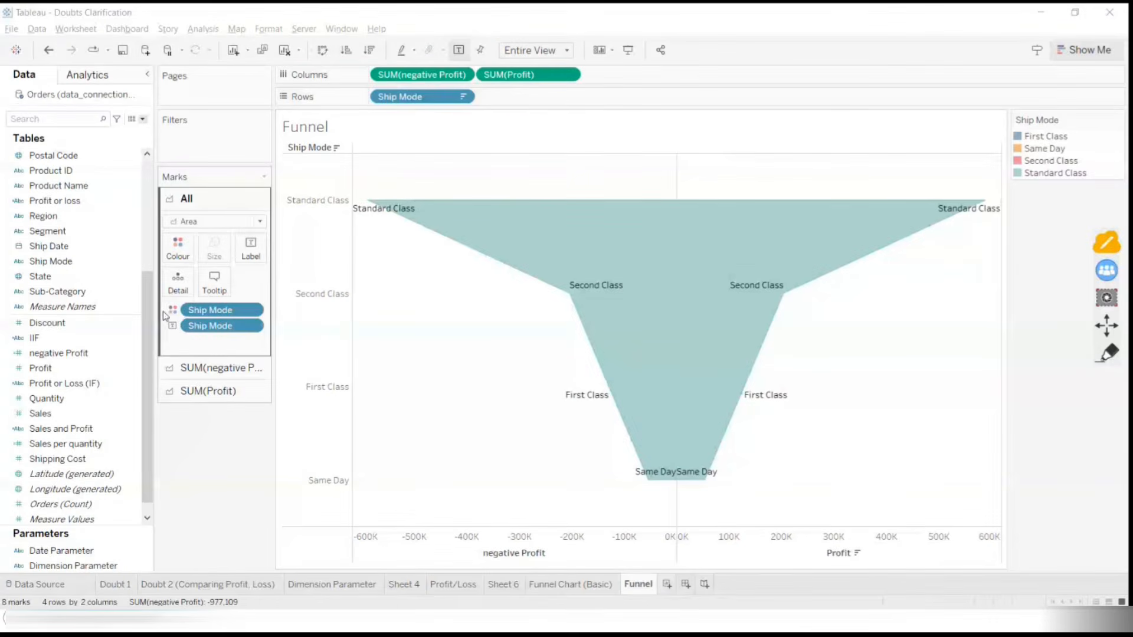
Open the Colour settings of the All marks card
{"action": "left_click", "coordinate": [177, 310]}
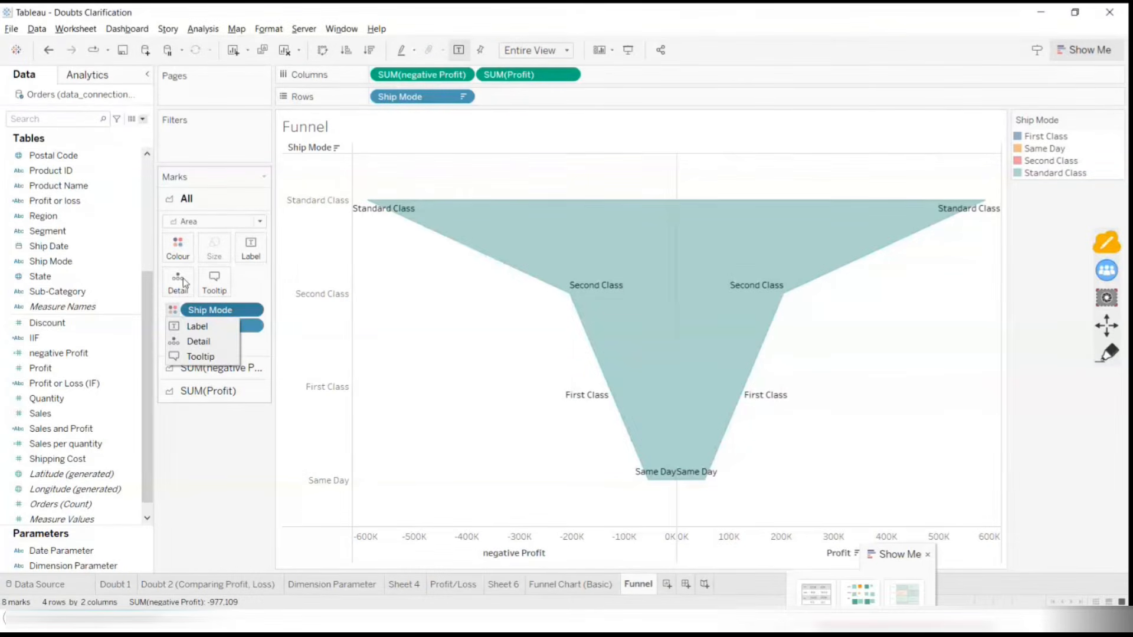
{"action": "left_click", "coordinate": [187, 258]}
{"action": "left_click", "coordinate": [186, 258]}
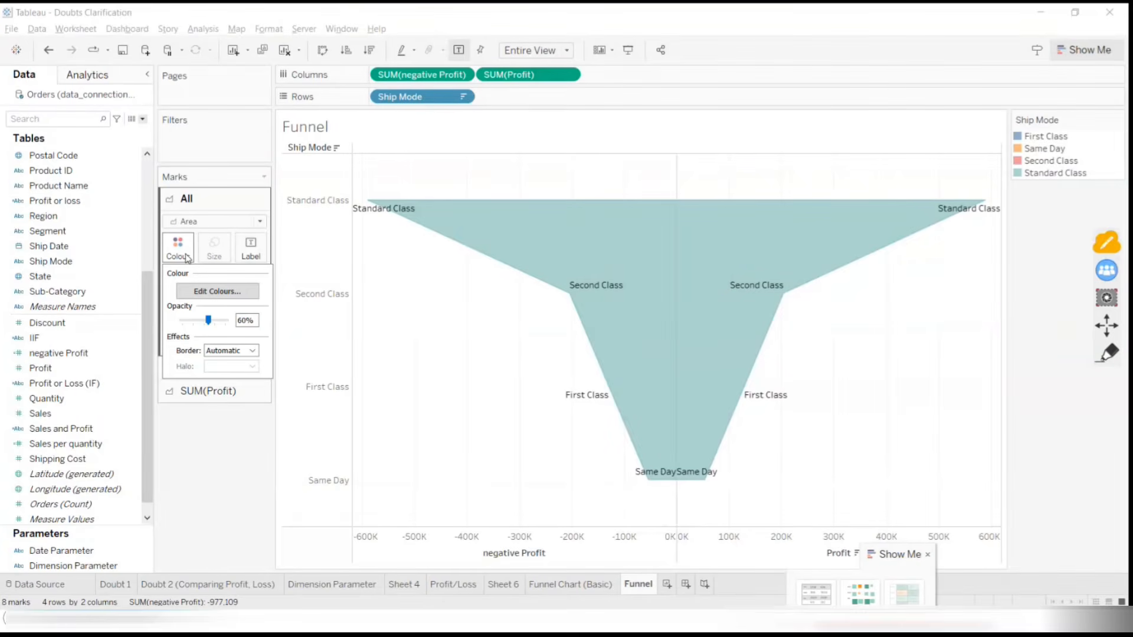
{"action": "mouse_move", "coordinate": [671, 484]}
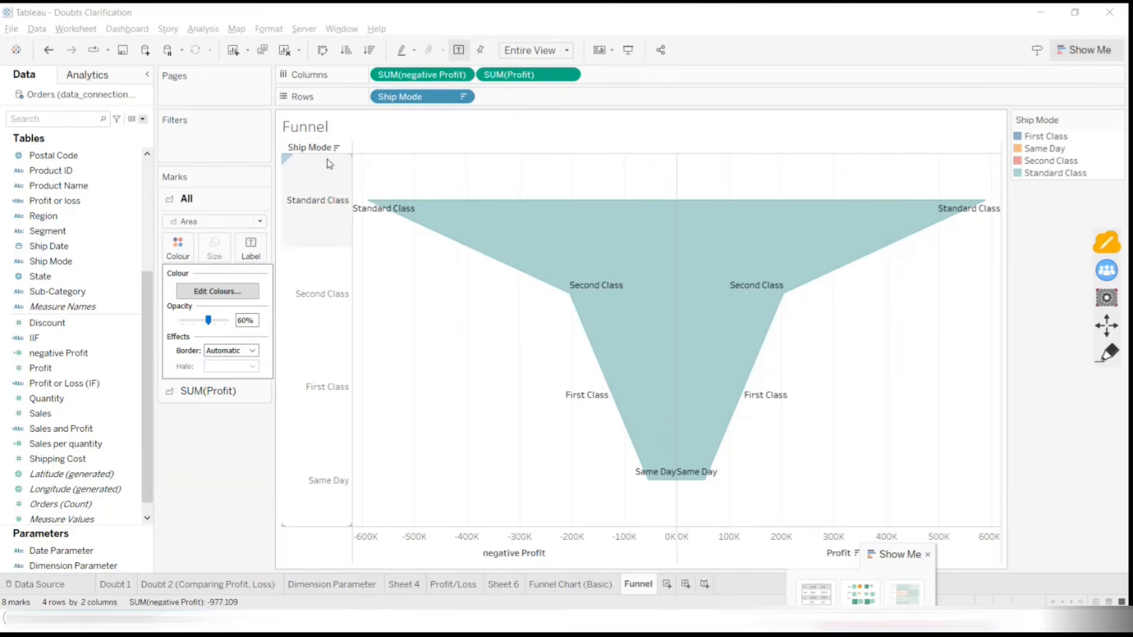
Inspect the Funnel chart's values and compare it with the Funnel Chart (Basic) sheet
{"action": "mouse_move", "coordinate": [974, 204]}
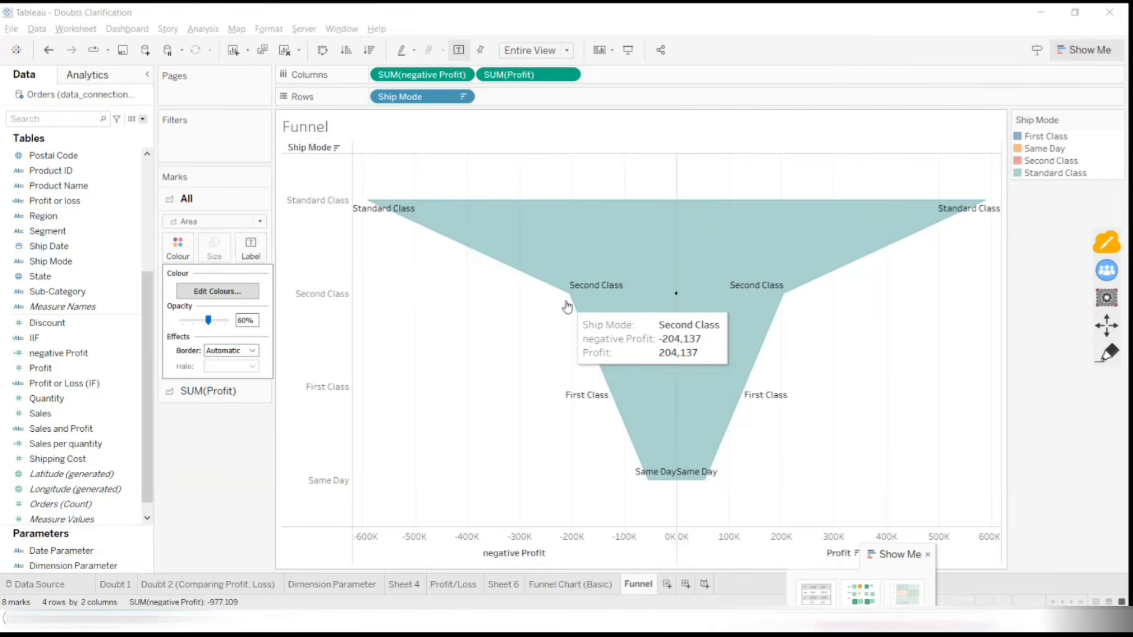
{"action": "left_click", "coordinate": [111, 341]}
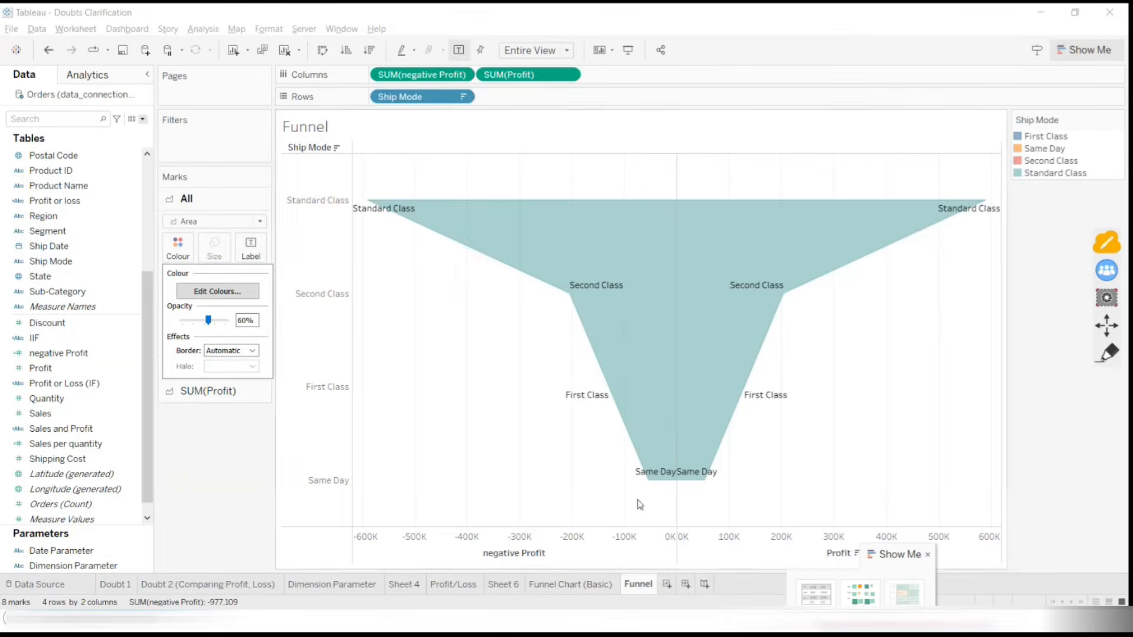
{"action": "left_click", "coordinate": [581, 586]}
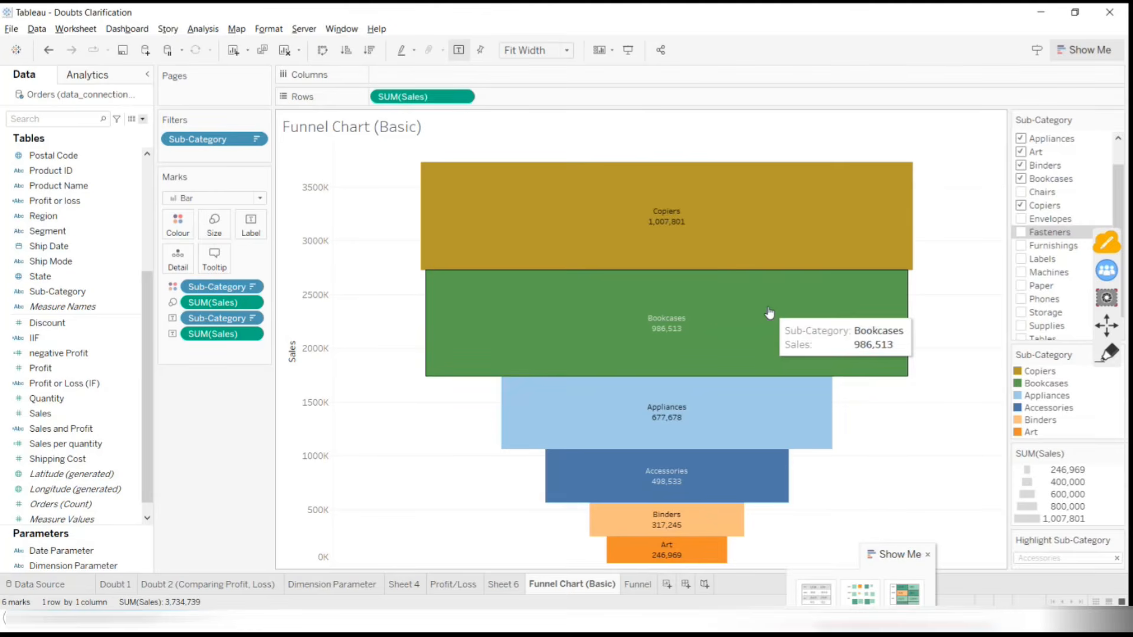
{"action": "left_click", "coordinate": [638, 585]}
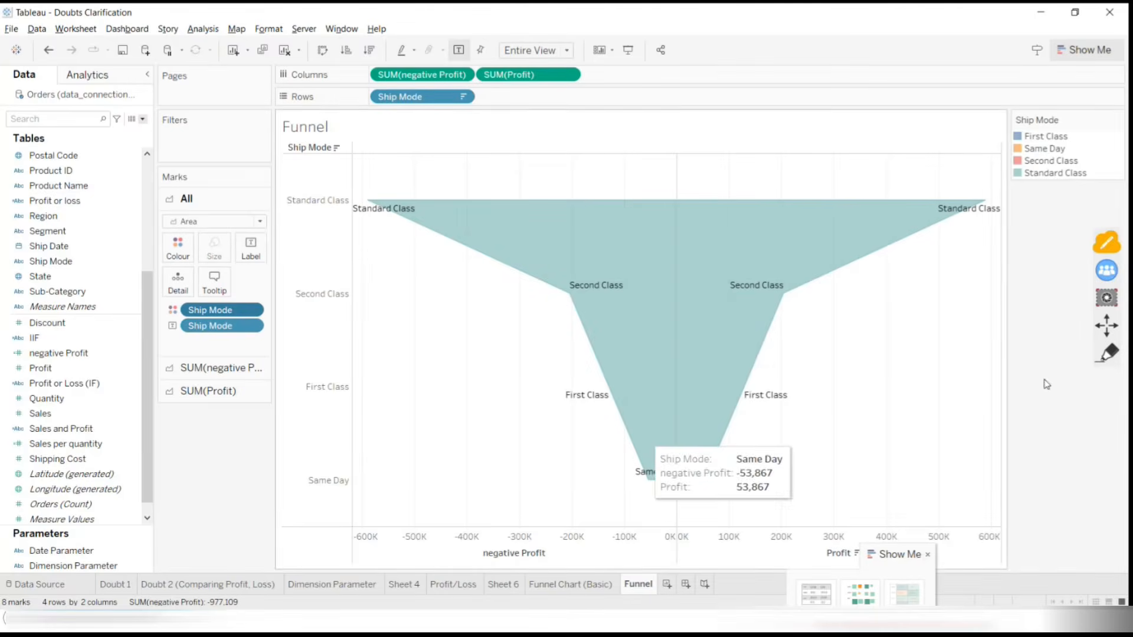
{"action": "left_click", "coordinate": [178, 248]}
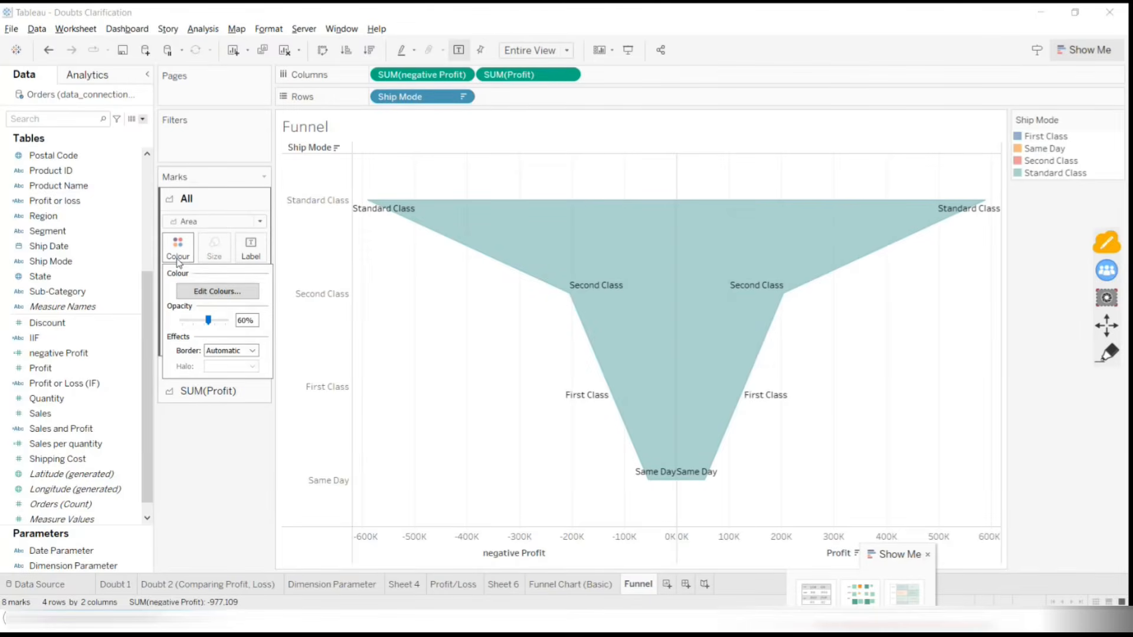
{"action": "left_click", "coordinate": [217, 291]}
{"action": "left_click", "coordinate": [440, 218]}
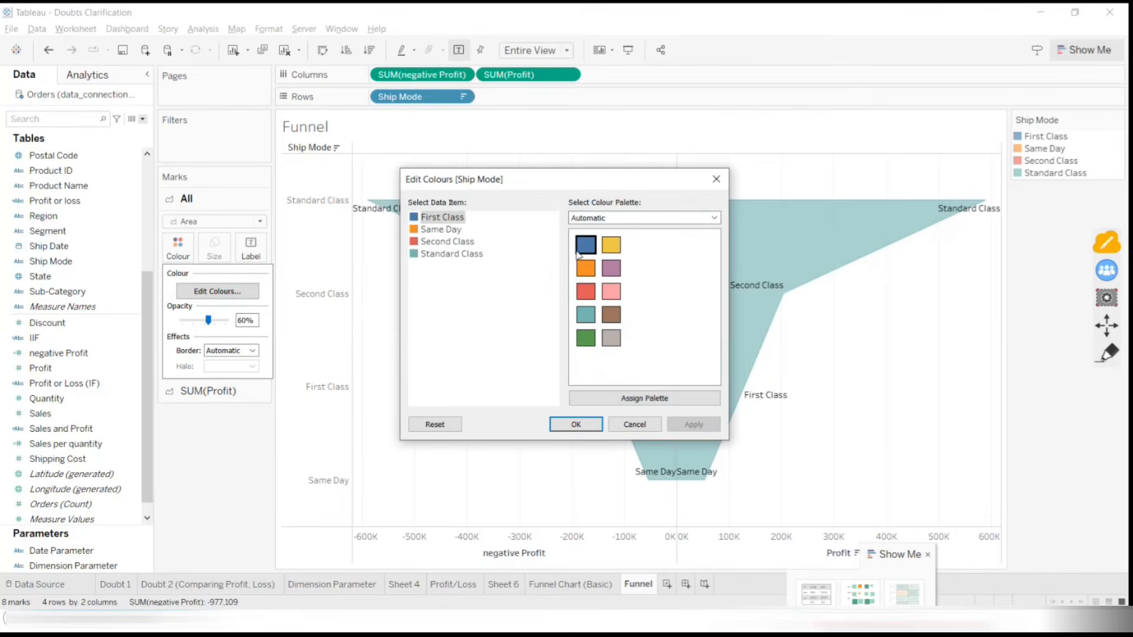
{"action": "left_click", "coordinate": [577, 248]}
{"action": "left_click", "coordinate": [441, 230]}
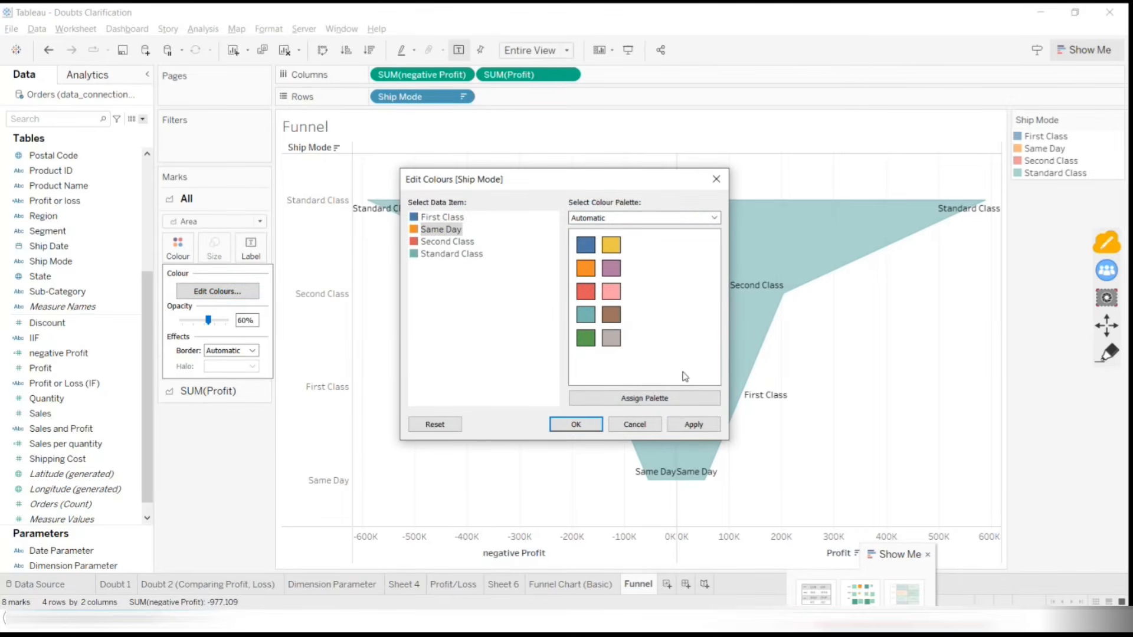
{"action": "left_click", "coordinate": [637, 424]}
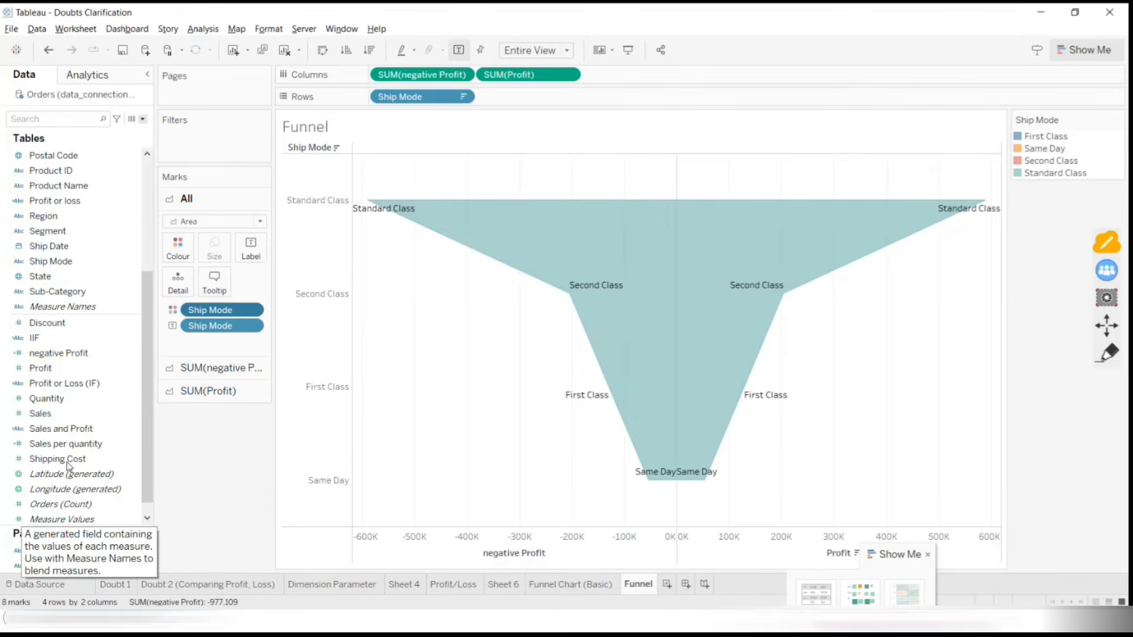
Add the Sales measure to the labels of all marks in the Funnel chart
{"action": "scroll", "coordinate": [68, 425], "scroll_direction": "down", "scroll_amount": 1}
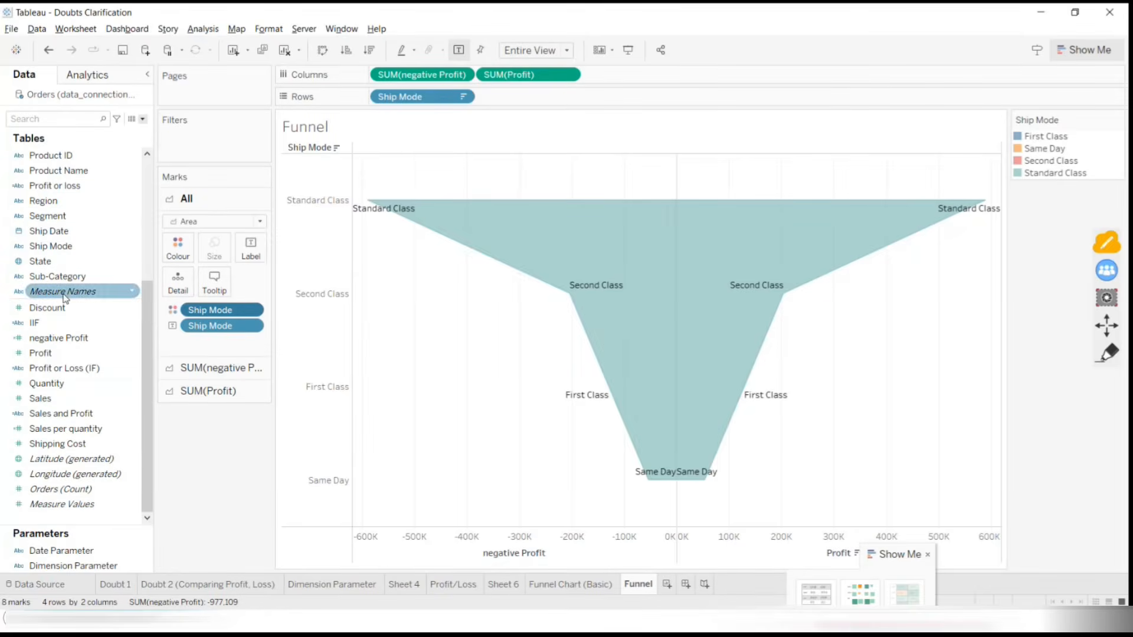
{"action": "scroll", "coordinate": [65, 298], "scroll_direction": "up", "scroll_amount": 3}
{"action": "left_click_drag", "start_coordinate": [40, 444], "coordinate": [250, 248]}
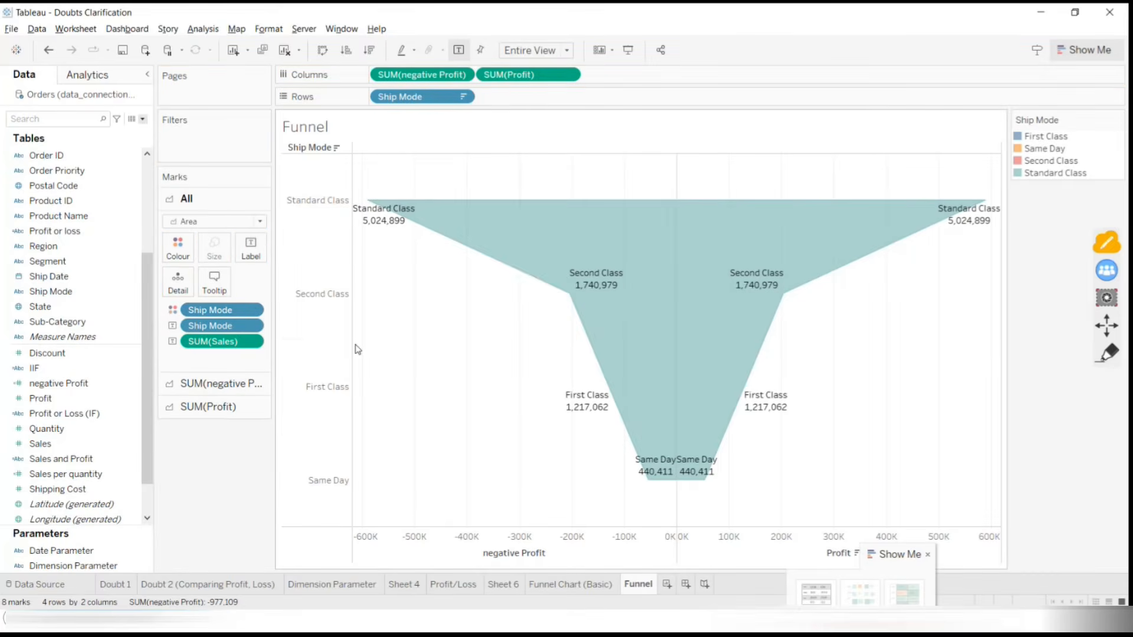
{"action": "left_click", "coordinate": [207, 383]}
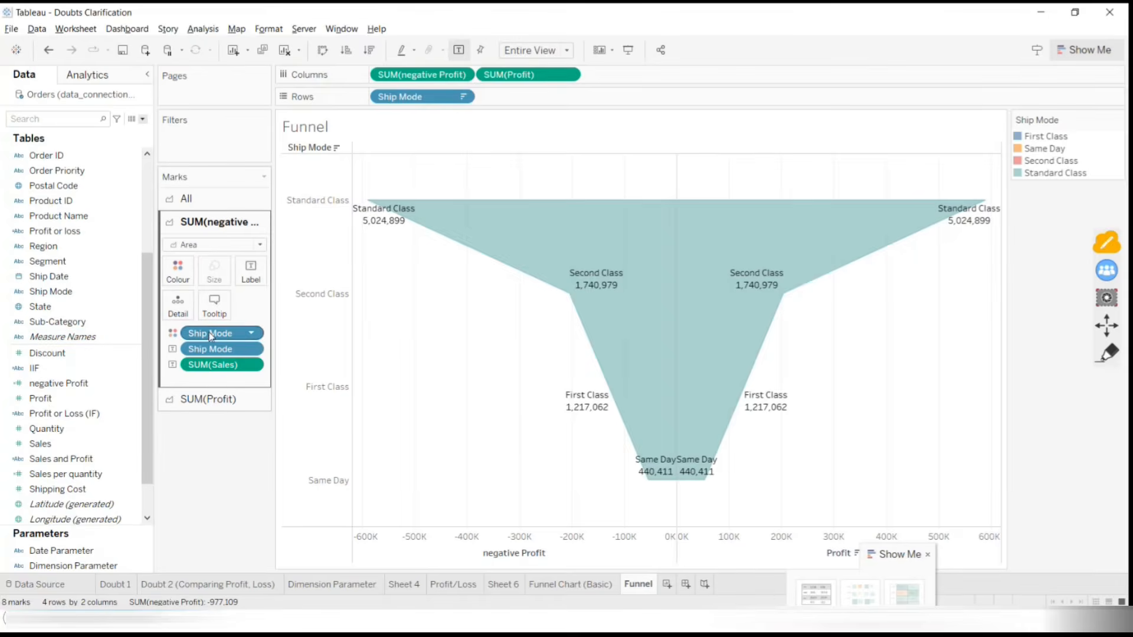
{"action": "left_click", "coordinate": [211, 337]}
{"action": "left_click", "coordinate": [172, 335]}
{"action": "left_click", "coordinate": [176, 283]}
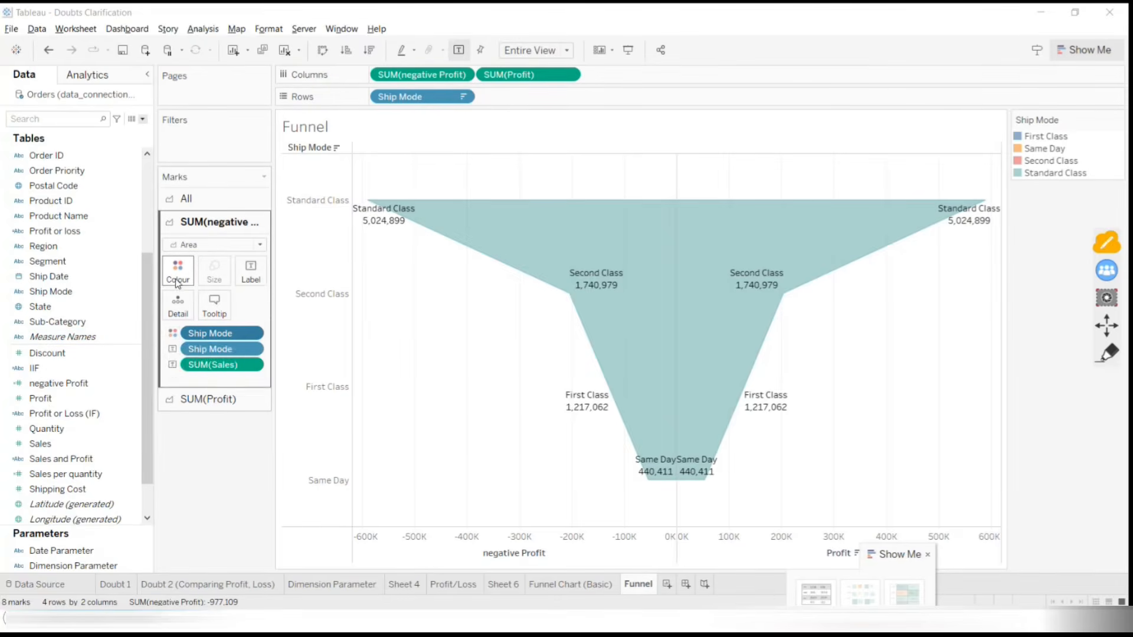
{"action": "left_click", "coordinate": [217, 314]}
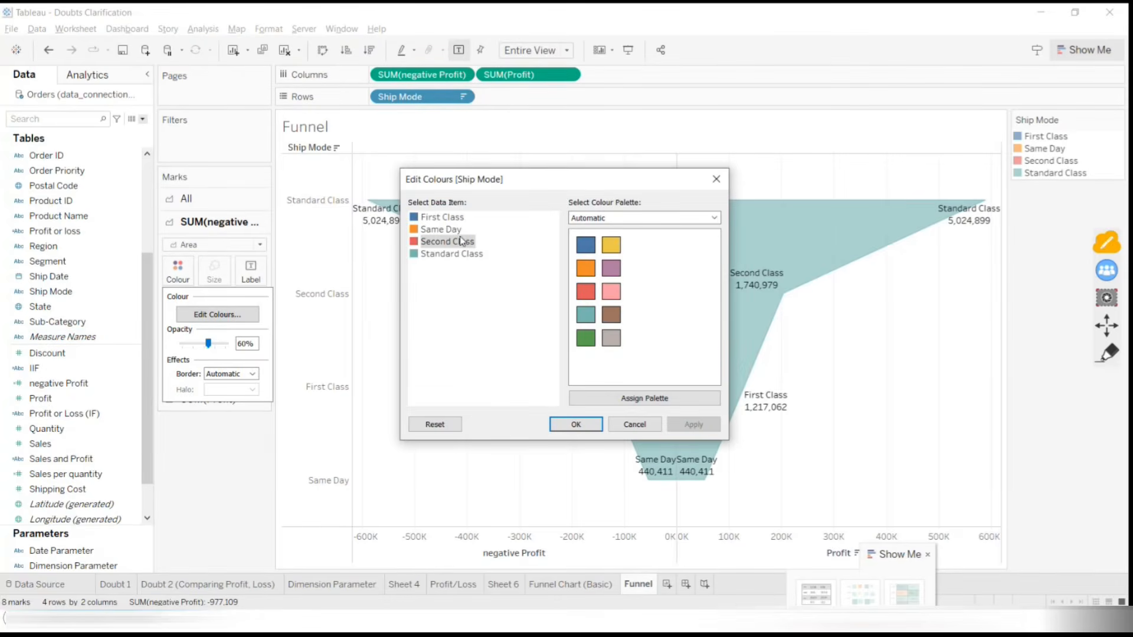
{"action": "left_click", "coordinate": [648, 426]}
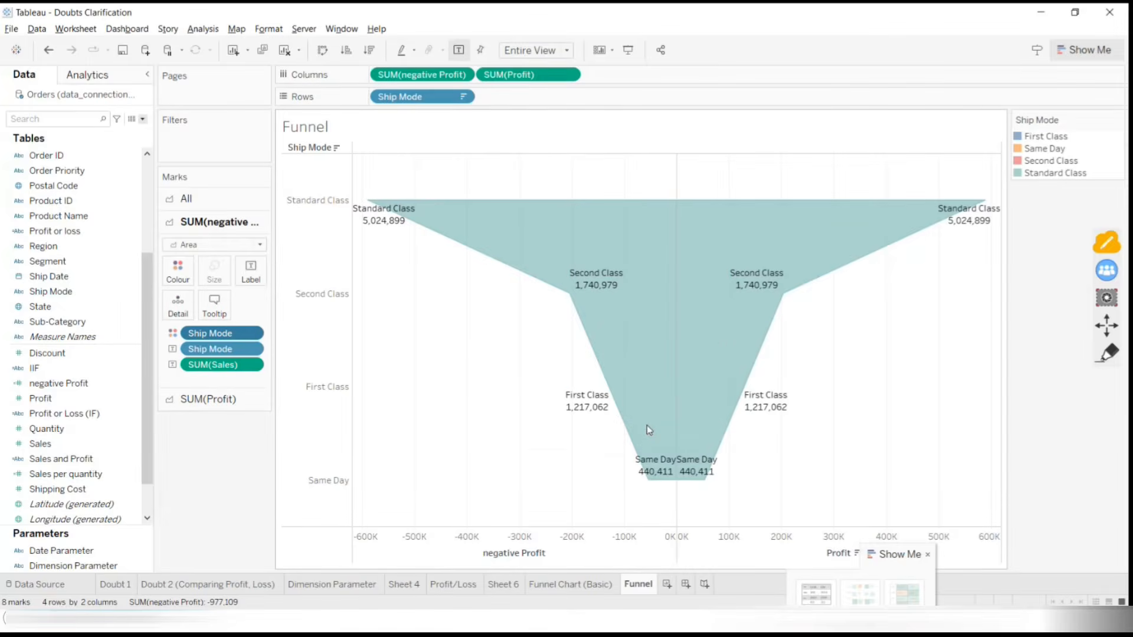
Review the Funnel Chart (Basic) and Funnel sheets, and add a new blank worksheet after them
{"action": "mouse_move", "coordinate": [648, 429]}
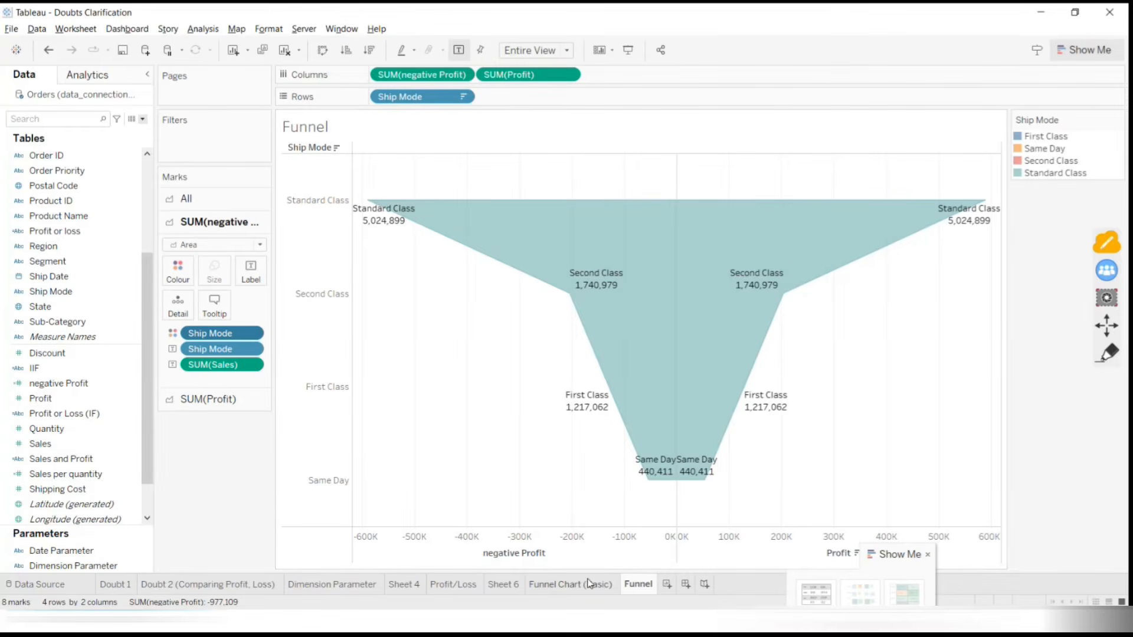
{"action": "mouse_move", "coordinate": [588, 584]}
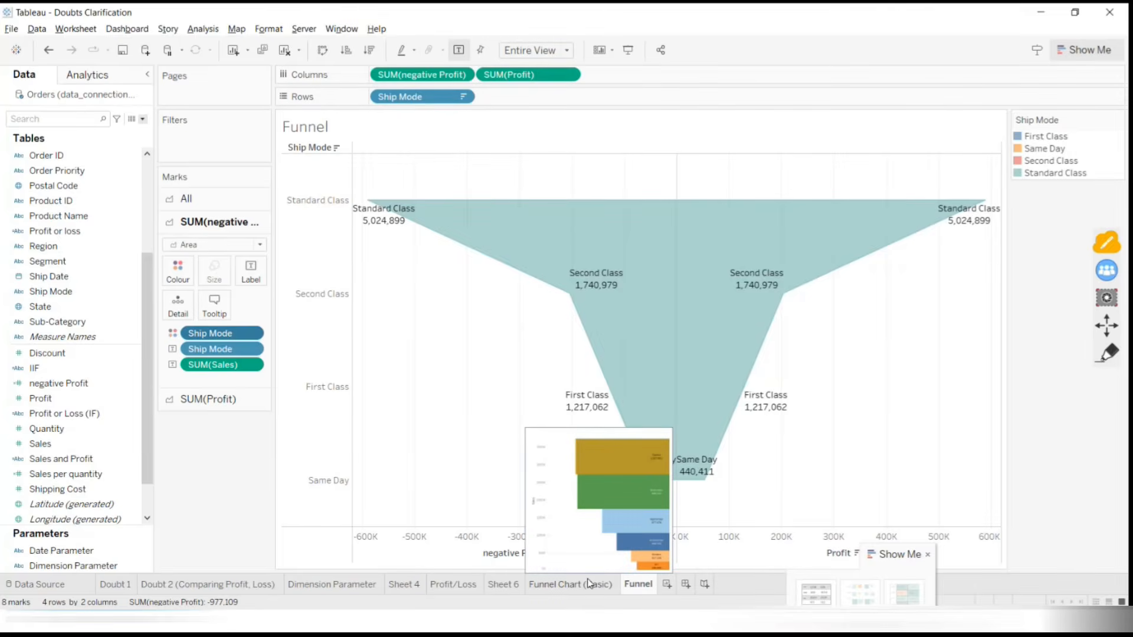
{"action": "left_click", "coordinate": [602, 589]}
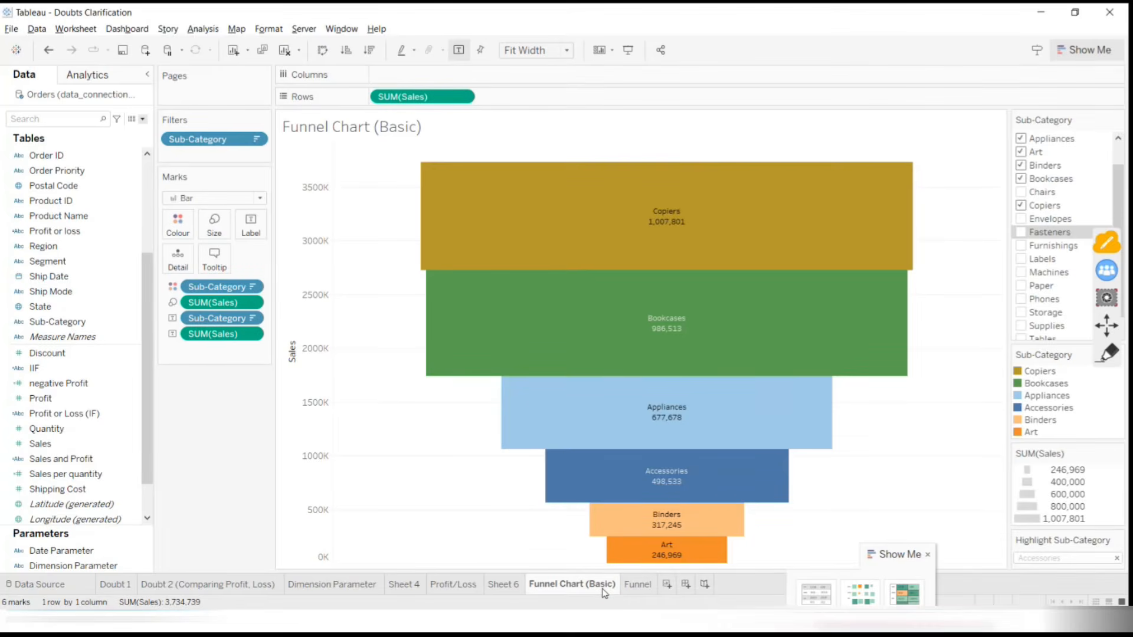
{"action": "left_click", "coordinate": [646, 588]}
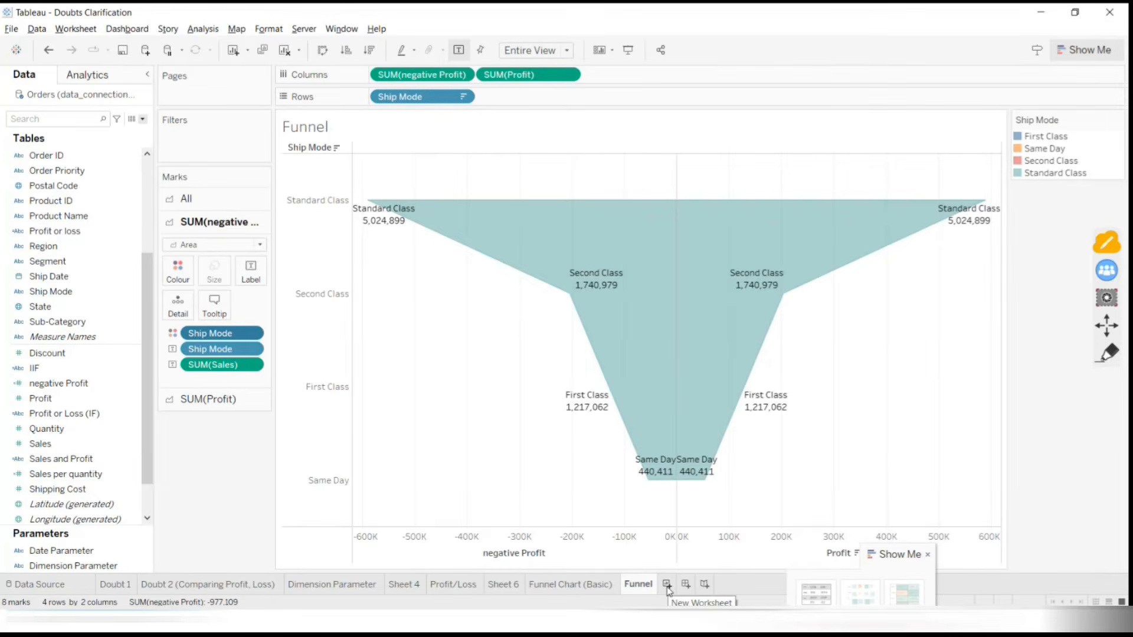
{"action": "mouse_move", "coordinate": [631, 589]}
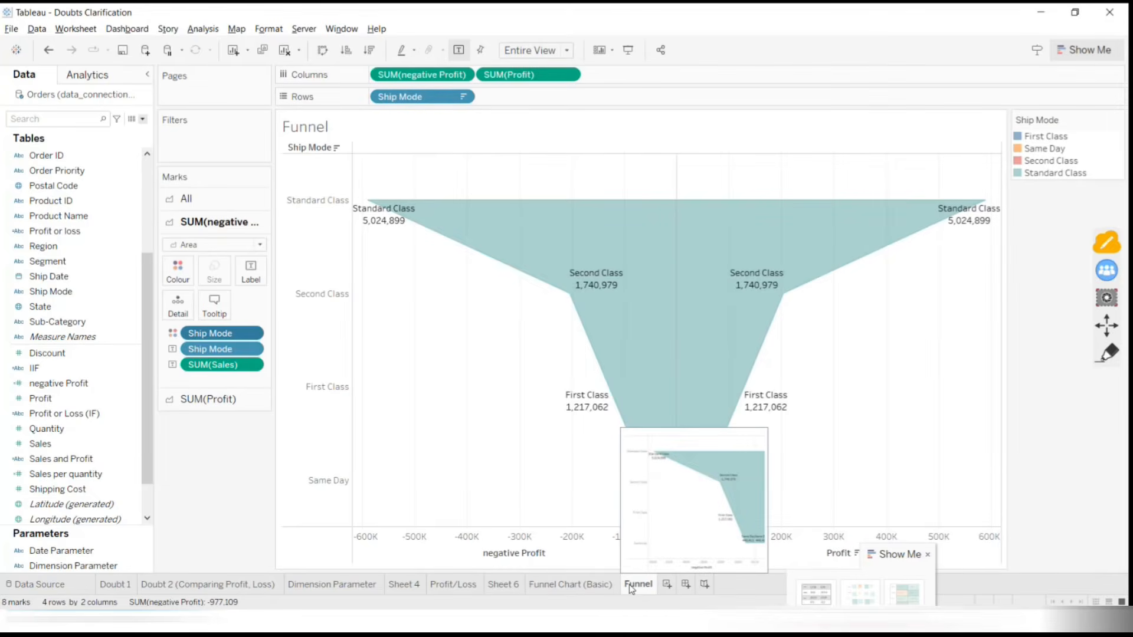
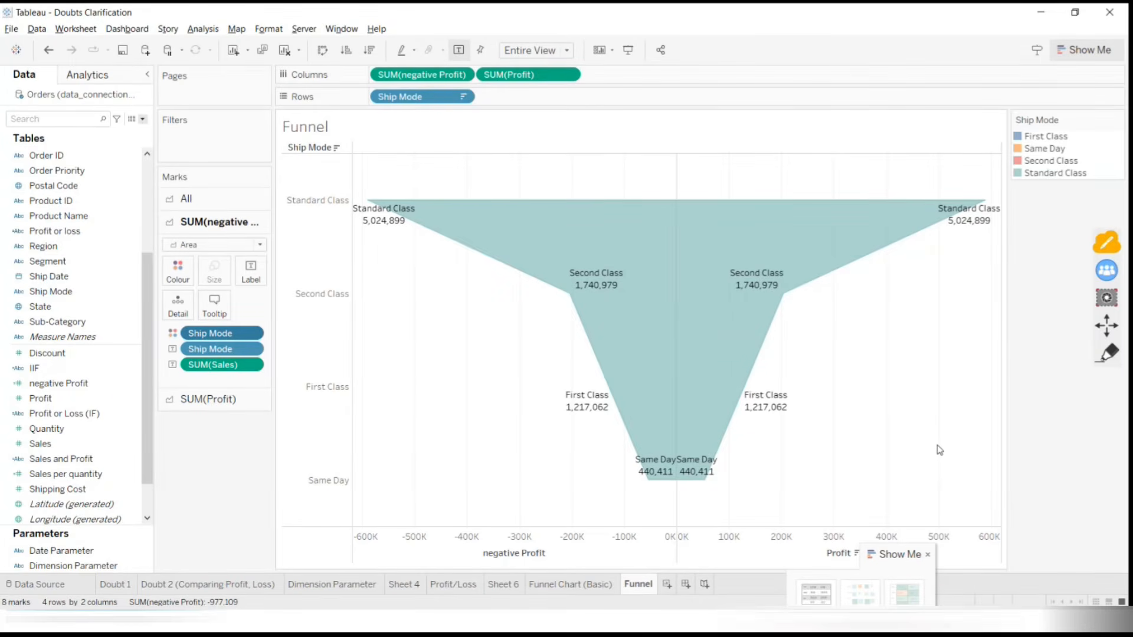
{"action": "left_click", "coordinate": [668, 584]}
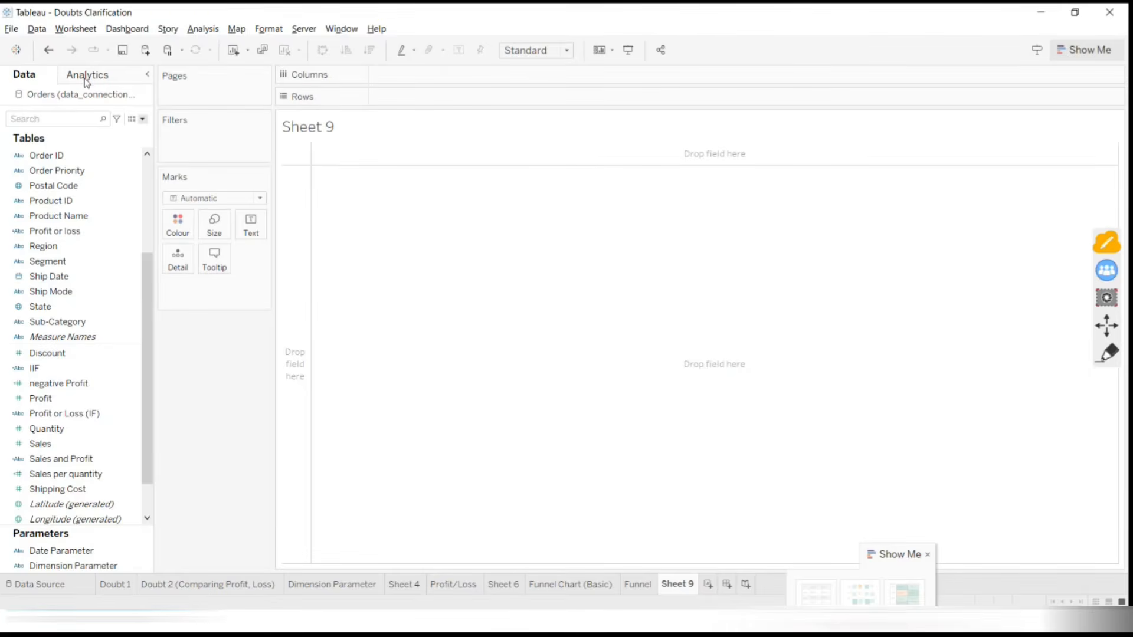
Handwrite an underlined "Cluster" in red ink over the empty sheet, and erase the annotation
{"action": "left_click", "coordinate": [1107, 353]}
{"action": "left_click_drag", "start_coordinate": [459, 168], "coordinate": [476, 220]}
{"action": "left_click_drag", "start_coordinate": [476, 139], "coordinate": [492, 201]}
{"action": "mouse_move", "coordinate": [506, 170]}
{"action": "left_mouse_down"}
{"action": "mouse_move", "coordinate": [516, 189]}
{"action": "mouse_move", "coordinate": [569, 172]}
{"action": "mouse_move", "coordinate": [607, 185]}
{"action": "mouse_move", "coordinate": [675, 157]}
{"action": "mouse_move", "coordinate": [689, 177]}
{"action": "left_mouse_up"}
{"action": "mouse_move", "coordinate": [355, 258]}
{"action": "left_mouse_down"}
{"action": "mouse_move", "coordinate": [447, 275]}
{"action": "mouse_move", "coordinate": [752, 291]}
{"action": "left_mouse_up"}
{"action": "left_click_drag", "start_coordinate": [535, 299], "coordinate": [741, 301]}
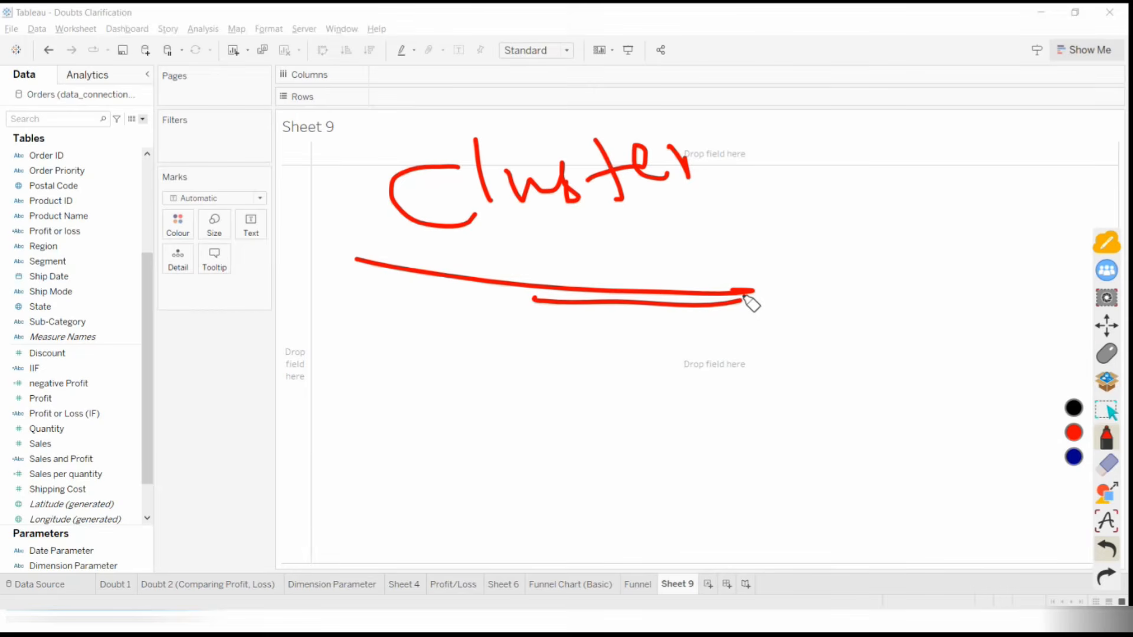
{"action": "left_click", "coordinate": [1101, 467]}
{"action": "left_click", "coordinate": [1073, 484]}
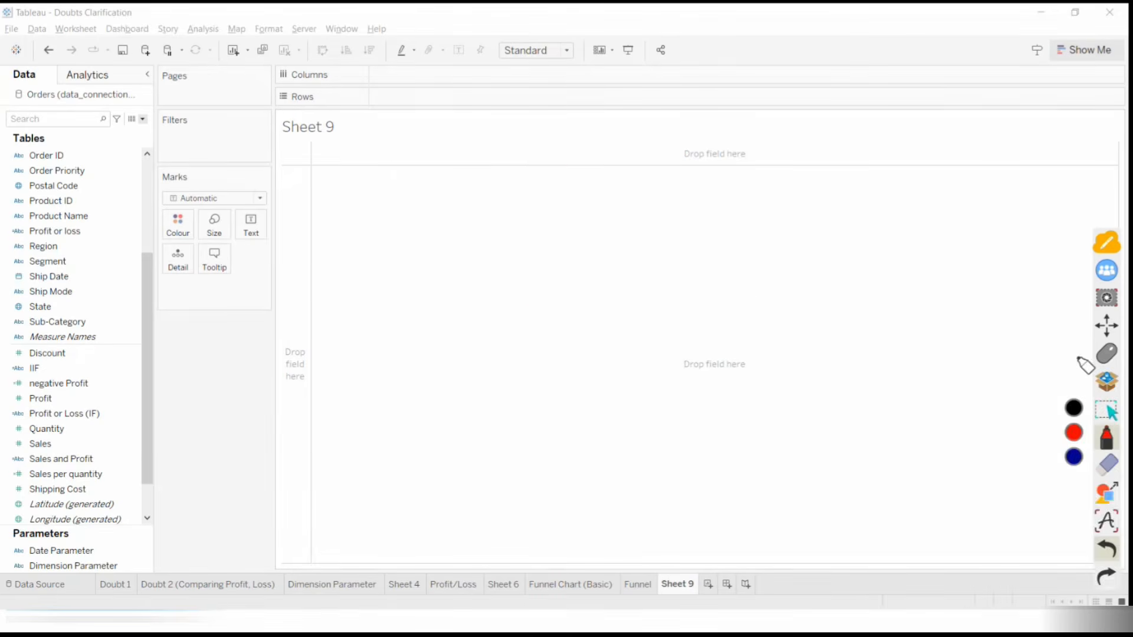
Handwrite an underlined "Age" heading in red ink with a column of example ages in the twenties below it
{"action": "mouse_move", "coordinate": [383, 171]}
{"action": "left_mouse_down"}
{"action": "mouse_move", "coordinate": [413, 91]}
{"action": "mouse_move", "coordinate": [430, 155]}
{"action": "mouse_move", "coordinate": [493, 186]}
{"action": "mouse_move", "coordinate": [536, 140]}
{"action": "left_mouse_up"}
{"action": "left_click_drag", "start_coordinate": [499, 190], "coordinate": [323, 189]}
{"action": "left_click_drag", "start_coordinate": [311, 220], "coordinate": [478, 204]}
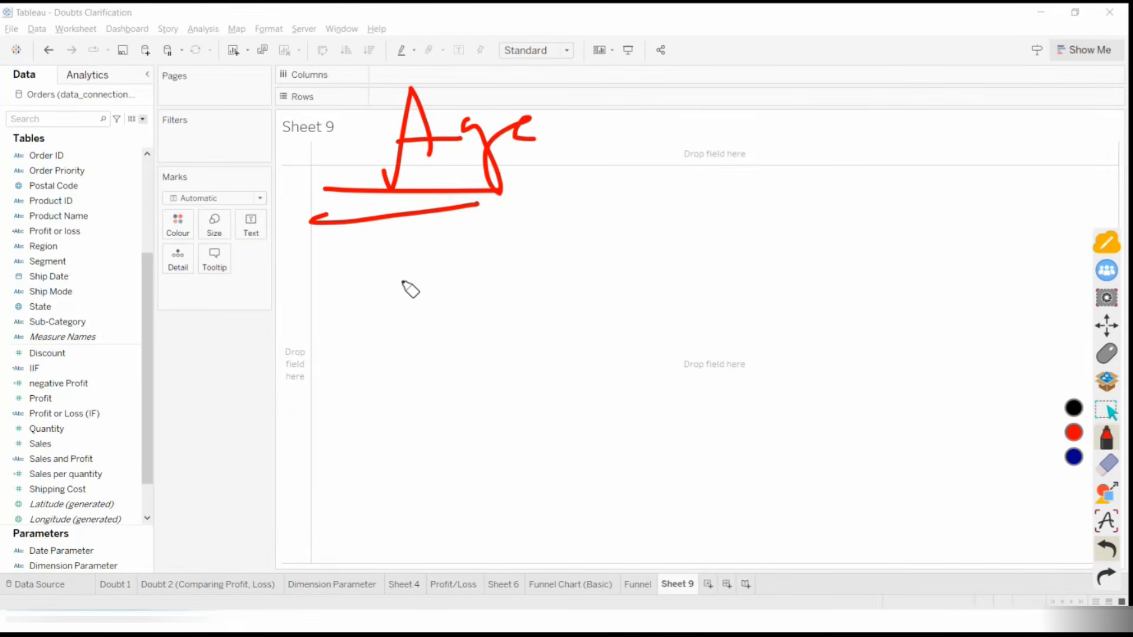
{"action": "mouse_move", "coordinate": [392, 233]}
{"action": "left_mouse_down"}
{"action": "mouse_move", "coordinate": [396, 254]}
{"action": "mouse_move", "coordinate": [449, 250]}
{"action": "left_mouse_up"}
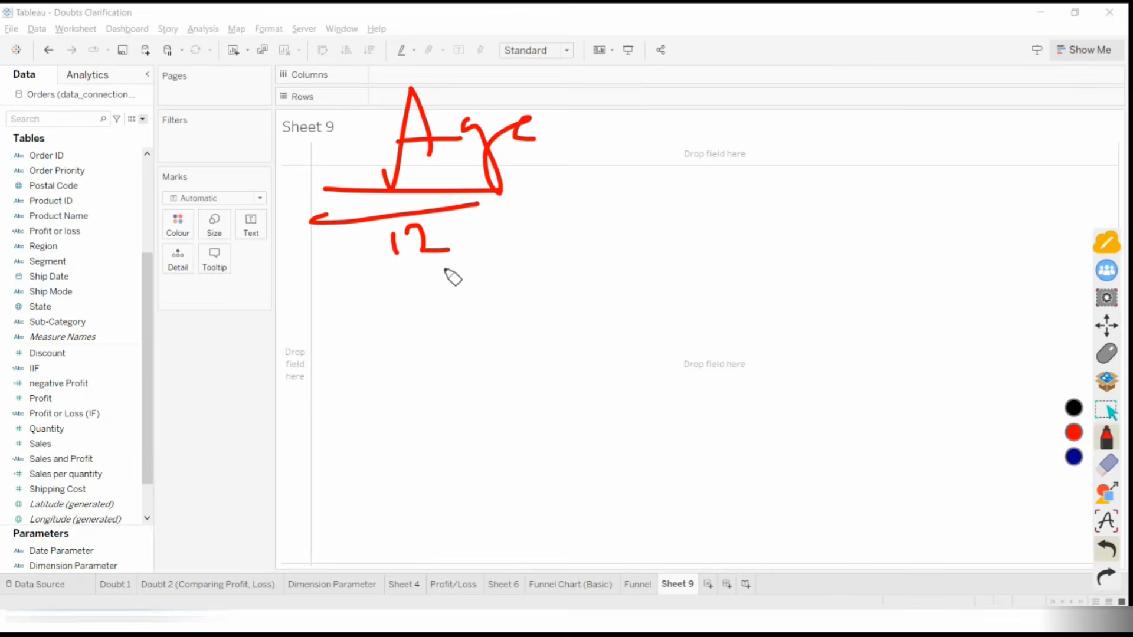
{"action": "mouse_move", "coordinate": [363, 249]}
{"action": "left_mouse_down"}
{"action": "mouse_move", "coordinate": [395, 242]}
{"action": "mouse_move", "coordinate": [428, 262]}
{"action": "left_mouse_up"}
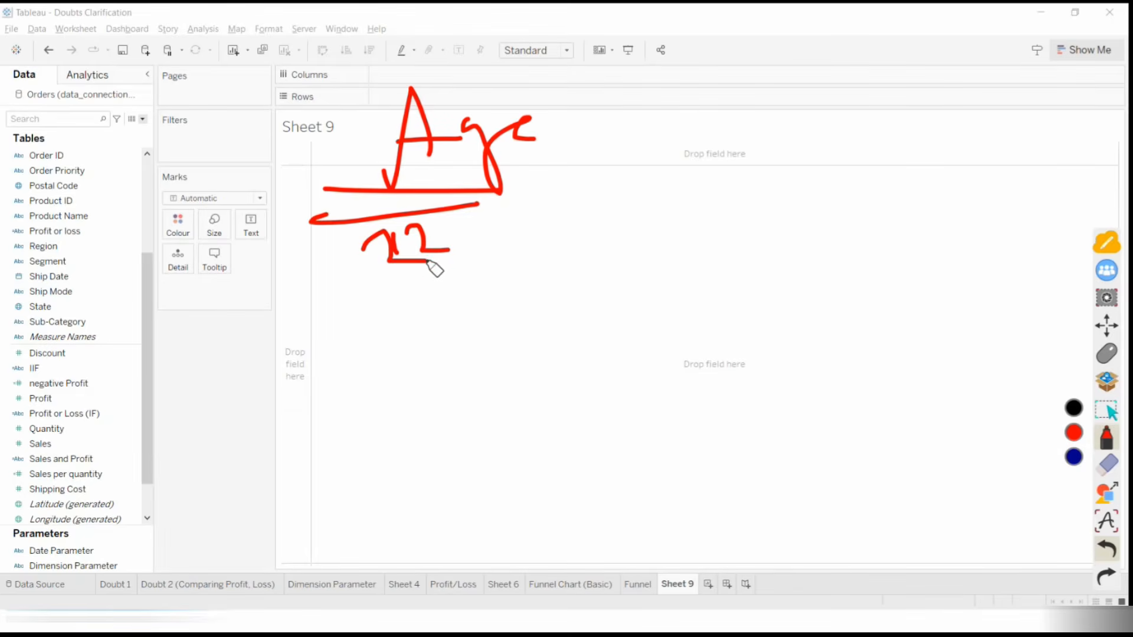
{"action": "mouse_move", "coordinate": [416, 219]}
{"action": "left_mouse_down"}
{"action": "mouse_move", "coordinate": [434, 245]}
{"action": "mouse_move", "coordinate": [453, 345]}
{"action": "left_mouse_up"}
{"action": "mouse_move", "coordinate": [425, 369]}
{"action": "left_mouse_down"}
{"action": "mouse_move", "coordinate": [455, 364]}
{"action": "mouse_move", "coordinate": [467, 390]}
{"action": "left_mouse_up"}
{"action": "mouse_move", "coordinate": [466, 345]}
{"action": "left_mouse_down"}
{"action": "mouse_move", "coordinate": [483, 422]}
{"action": "mouse_move", "coordinate": [521, 456]}
{"action": "left_mouse_up"}
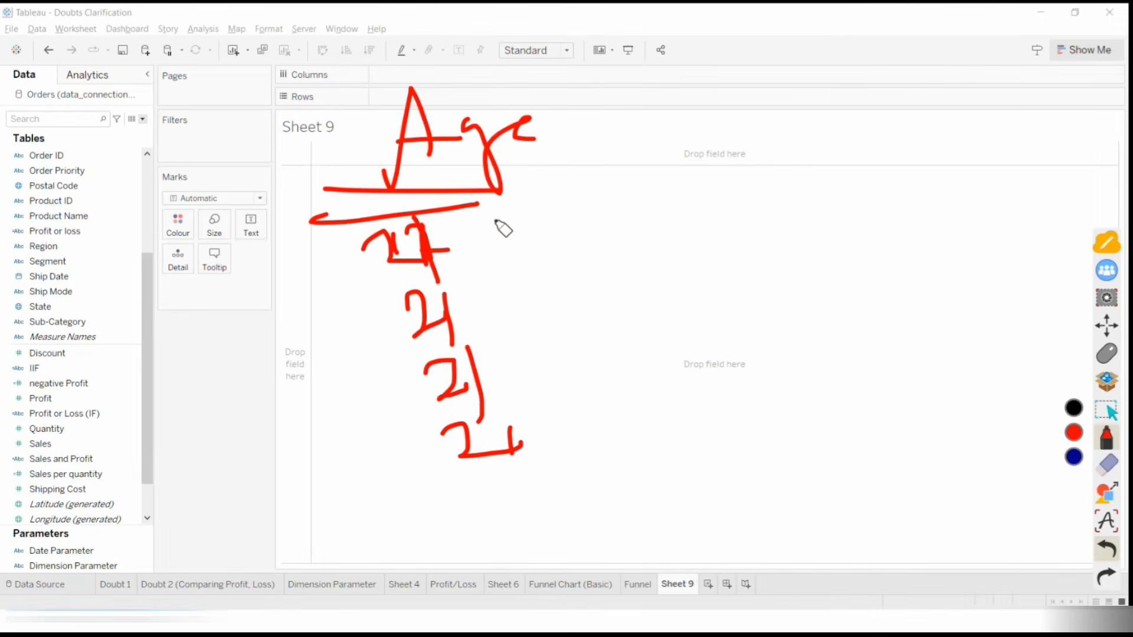
Handwrite the upper limit 30 beside the example ages, and the age ranges 31-40 and 41-50 in the empty area
{"action": "mouse_move", "coordinate": [472, 229]}
{"action": "left_mouse_down"}
{"action": "mouse_move", "coordinate": [520, 219]}
{"action": "mouse_move", "coordinate": [536, 194]}
{"action": "mouse_move", "coordinate": [551, 220]}
{"action": "mouse_move", "coordinate": [530, 232]}
{"action": "left_mouse_up"}
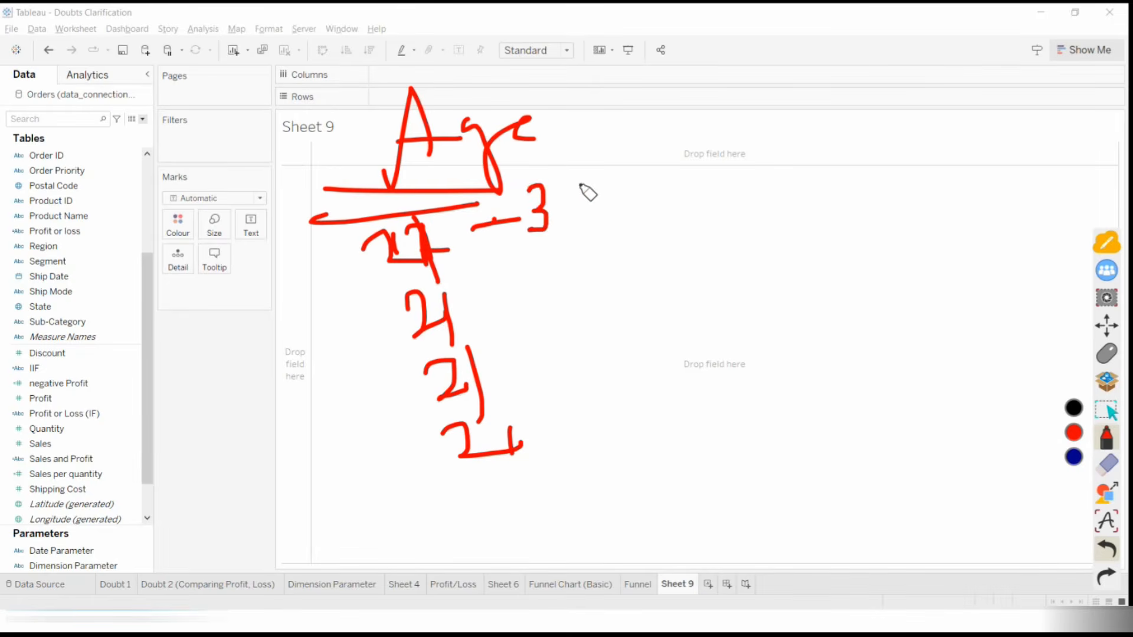
{"action": "left_click_drag", "start_coordinate": [580, 185], "coordinate": [576, 177]}
{"action": "mouse_move", "coordinate": [764, 153]}
{"action": "left_mouse_down"}
{"action": "mouse_move", "coordinate": [752, 157]}
{"action": "mouse_move", "coordinate": [762, 177]}
{"action": "mouse_move", "coordinate": [829, 151]}
{"action": "left_mouse_up"}
{"action": "left_click_drag", "start_coordinate": [829, 127], "coordinate": [870, 148]}
{"action": "left_click_drag", "start_coordinate": [862, 136], "coordinate": [874, 169]}
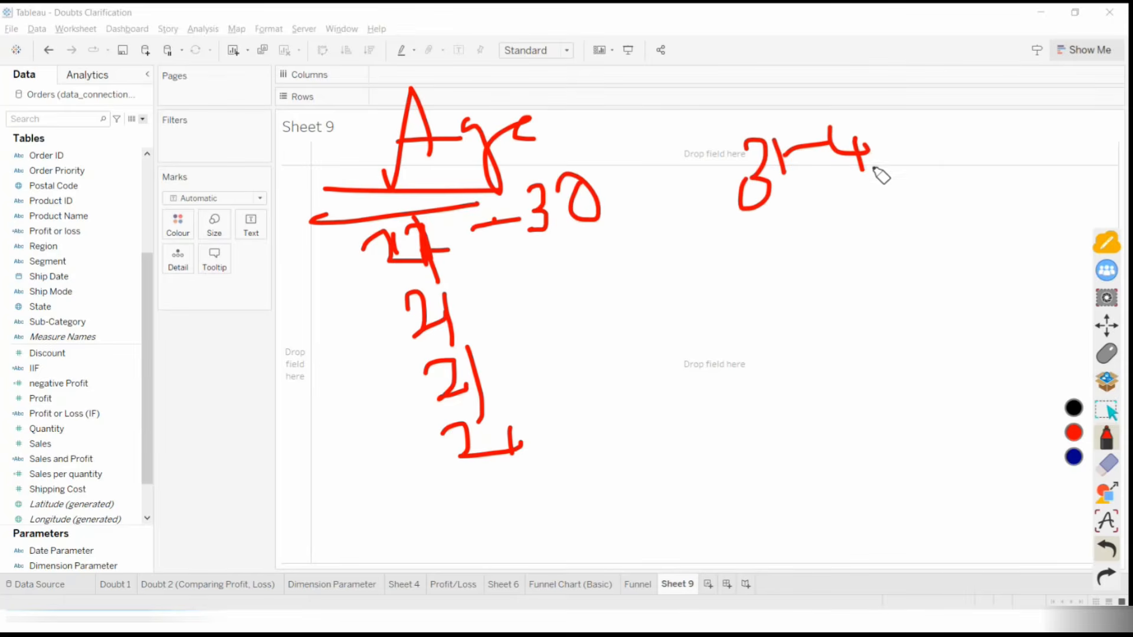
{"action": "left_click_drag", "start_coordinate": [903, 115], "coordinate": [882, 151]}
{"action": "left_click_drag", "start_coordinate": [785, 323], "coordinate": [808, 342]}
{"action": "left_click_drag", "start_coordinate": [794, 351], "coordinate": [788, 387]}
{"action": "left_click_drag", "start_coordinate": [831, 324], "coordinate": [842, 369]}
{"action": "mouse_move", "coordinate": [864, 341]}
{"action": "left_mouse_down"}
{"action": "mouse_move", "coordinate": [912, 331]}
{"action": "mouse_move", "coordinate": [894, 345]}
{"action": "left_mouse_up"}
{"action": "mouse_move", "coordinate": [918, 266]}
{"action": "left_mouse_down"}
{"action": "mouse_move", "coordinate": [912, 295]}
{"action": "mouse_move", "coordinate": [875, 329]}
{"action": "left_mouse_up"}
Circle the handwritten age groups in red ink to mark each one as a cluster
{"action": "mouse_move", "coordinate": [714, 438]}
{"action": "left_mouse_down"}
{"action": "mouse_move", "coordinate": [852, 270]}
{"action": "mouse_move", "coordinate": [816, 397]}
{"action": "left_mouse_up"}
{"action": "left_click_drag", "start_coordinate": [470, 172], "coordinate": [549, 211]}
{"action": "left_click_drag", "start_coordinate": [759, 114], "coordinate": [777, 107]}
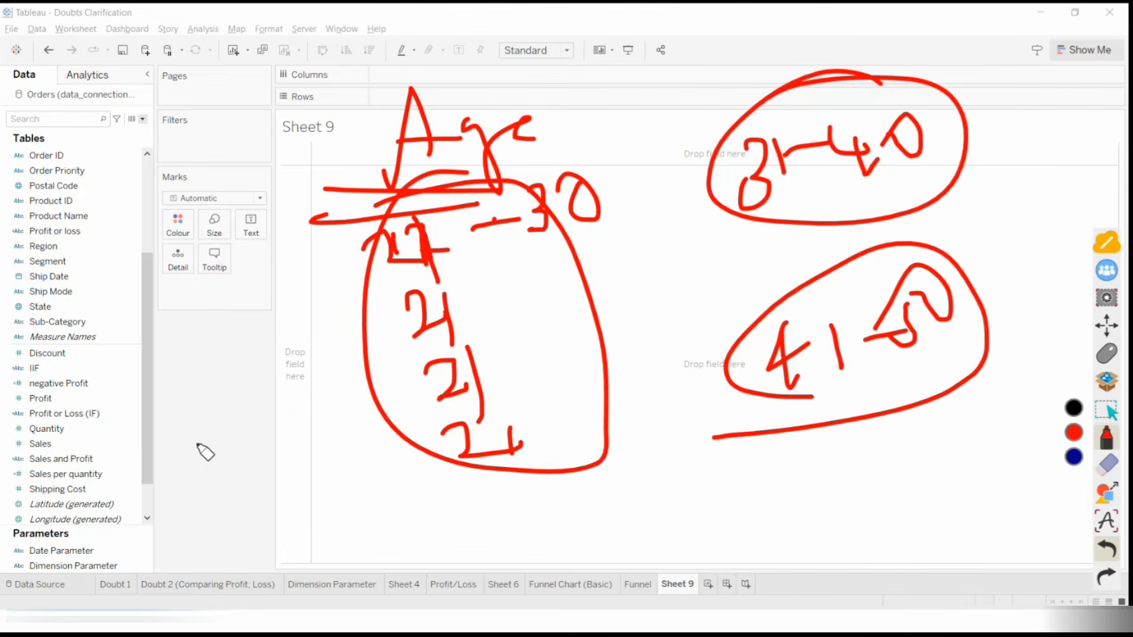
Handwrite "Outlier" below the age groups with a double-underlined example number beside it, and mark over that number
{"action": "mouse_move", "coordinate": [203, 452]}
{"action": "left_mouse_down"}
{"action": "mouse_move", "coordinate": [201, 442]}
{"action": "mouse_move", "coordinate": [333, 425]}
{"action": "left_mouse_up"}
{"action": "mouse_move", "coordinate": [338, 500]}
{"action": "left_mouse_down"}
{"action": "mouse_move", "coordinate": [531, 469]}
{"action": "mouse_move", "coordinate": [540, 502]}
{"action": "left_mouse_up"}
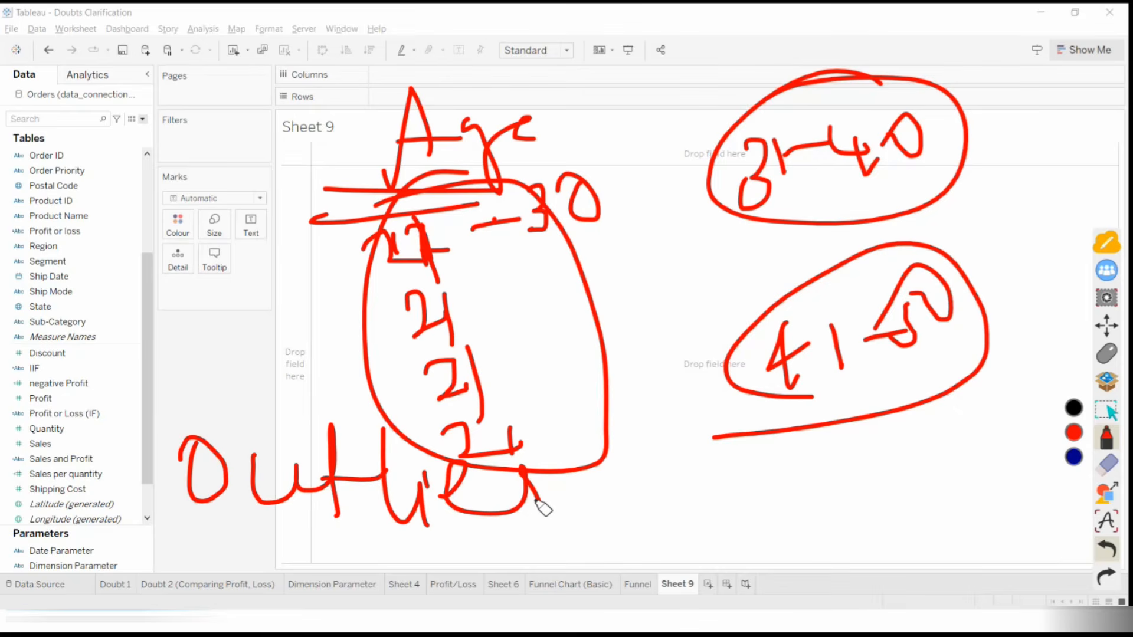
{"action": "mouse_move", "coordinate": [650, 471]}
{"action": "left_mouse_down"}
{"action": "mouse_move", "coordinate": [657, 511]}
{"action": "mouse_move", "coordinate": [667, 507]}
{"action": "mouse_move", "coordinate": [631, 490]}
{"action": "mouse_move", "coordinate": [679, 511]}
{"action": "left_mouse_up"}
{"action": "left_click_drag", "start_coordinate": [677, 451], "coordinate": [679, 506]}
{"action": "mouse_move", "coordinate": [716, 464]}
{"action": "left_mouse_down"}
{"action": "mouse_move", "coordinate": [710, 493]}
{"action": "mouse_move", "coordinate": [732, 463]}
{"action": "left_mouse_up"}
{"action": "left_click_drag", "start_coordinate": [608, 527], "coordinate": [759, 521]}
{"action": "left_click_drag", "start_coordinate": [598, 548], "coordinate": [731, 546]}
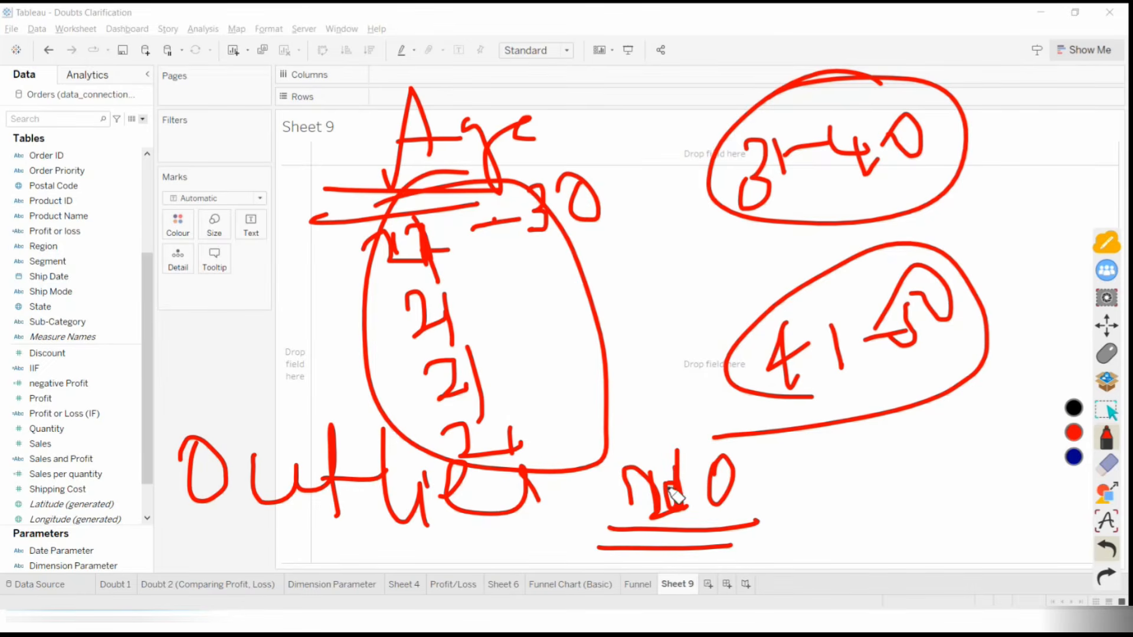
{"action": "mouse_move", "coordinate": [628, 502]}
{"action": "left_mouse_down"}
{"action": "mouse_move", "coordinate": [666, 515]}
{"action": "mouse_move", "coordinate": [657, 550]}
{"action": "left_mouse_up"}
{"action": "left_click_drag", "start_coordinate": [711, 511], "coordinate": [751, 490]}
{"action": "mouse_move", "coordinate": [770, 446]}
{"action": "left_mouse_down"}
{"action": "mouse_move", "coordinate": [769, 505]}
{"action": "mouse_move", "coordinate": [735, 534]}
{"action": "left_mouse_up"}
Erase all handwritten annotations from the sheet and leave the drawing mode
{"action": "left_click", "coordinate": [1108, 467]}
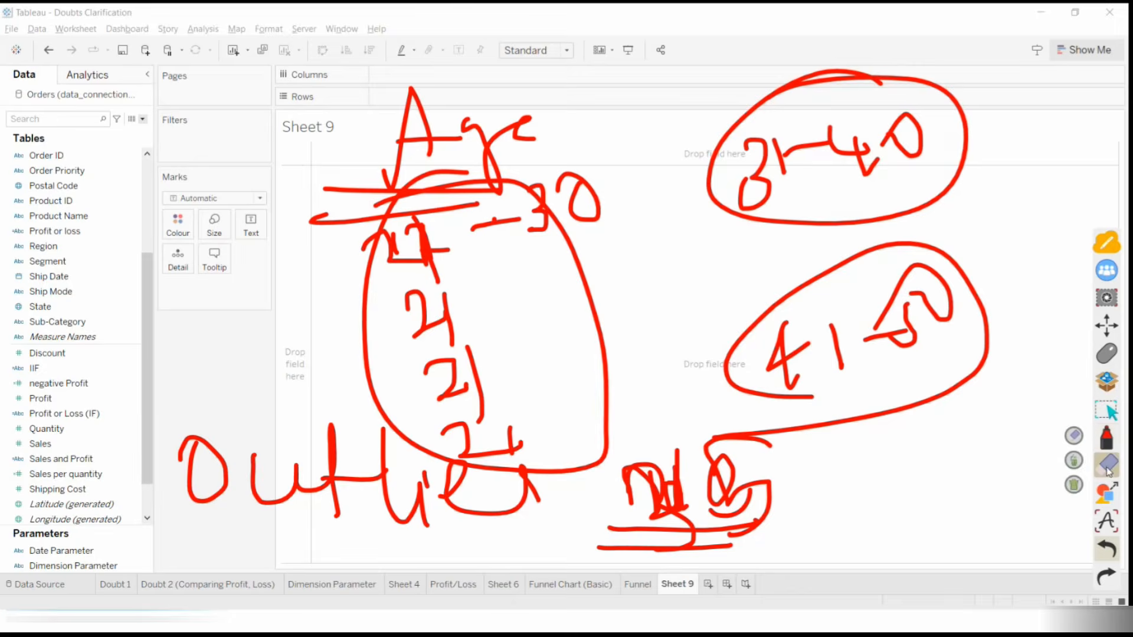
{"action": "left_click", "coordinate": [1074, 485]}
{"action": "left_click", "coordinate": [1108, 367]}
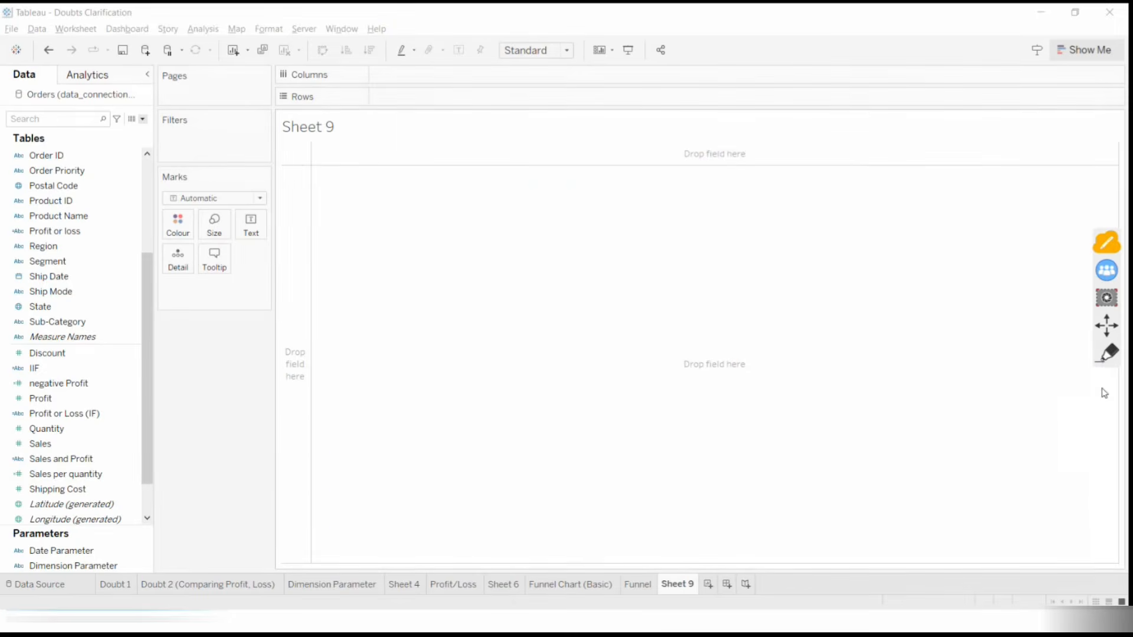
Handwrite the digits 3 1 5 in red ink over the empty sheet and underline them
{"action": "left_click", "coordinate": [1105, 358]}
{"action": "left_click_drag", "start_coordinate": [498, 232], "coordinate": [502, 287]}
{"action": "left_click_drag", "start_coordinate": [589, 192], "coordinate": [615, 276]}
{"action": "mouse_move", "coordinate": [667, 184]}
{"action": "left_mouse_down"}
{"action": "mouse_move", "coordinate": [716, 246]}
{"action": "mouse_move", "coordinate": [667, 273]}
{"action": "left_mouse_up"}
{"action": "left_click_drag", "start_coordinate": [467, 348], "coordinate": [812, 256]}
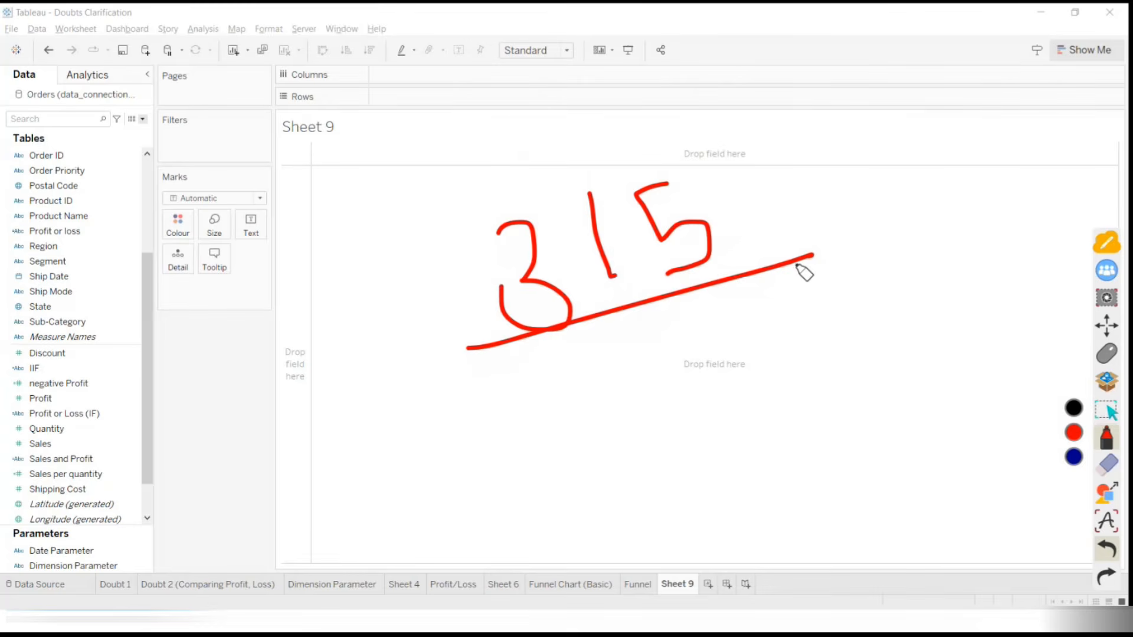
Handwrite a zero at the far side of the sheet, then erase all handwritten annotations and leave the drawing mode
{"action": "mouse_move", "coordinate": [1015, 188]}
{"action": "left_mouse_down"}
{"action": "mouse_move", "coordinate": [1019, 204]}
{"action": "mouse_move", "coordinate": [1036, 200]}
{"action": "mouse_move", "coordinate": [1023, 178]}
{"action": "mouse_move", "coordinate": [1018, 199]}
{"action": "left_mouse_up"}
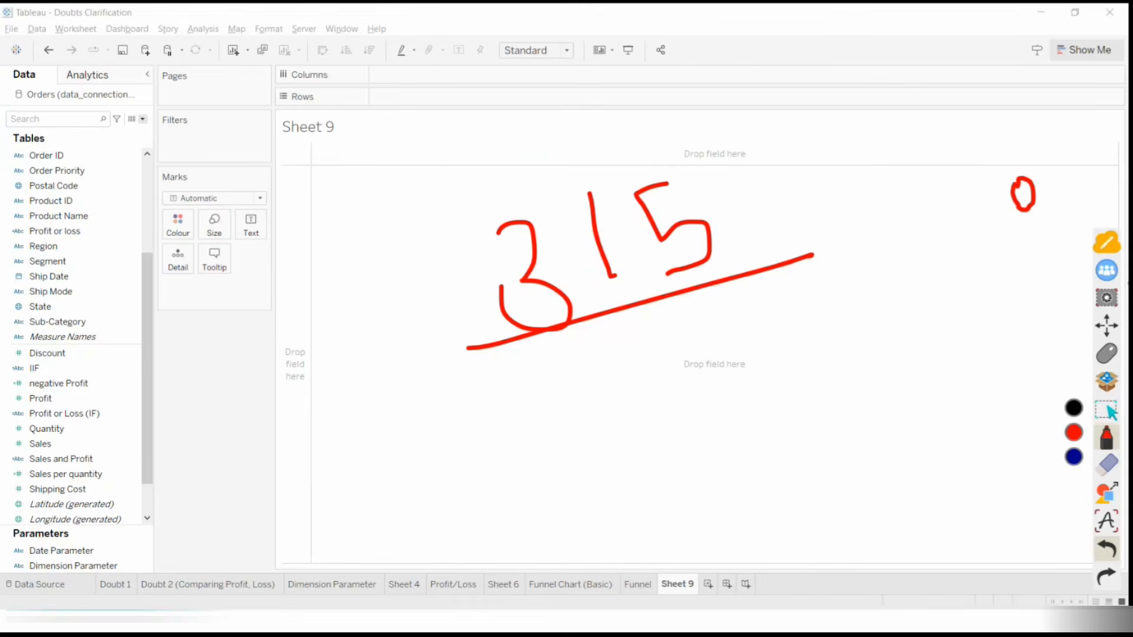
{"action": "left_click", "coordinate": [1099, 466]}
{"action": "left_click", "coordinate": [1078, 481]}
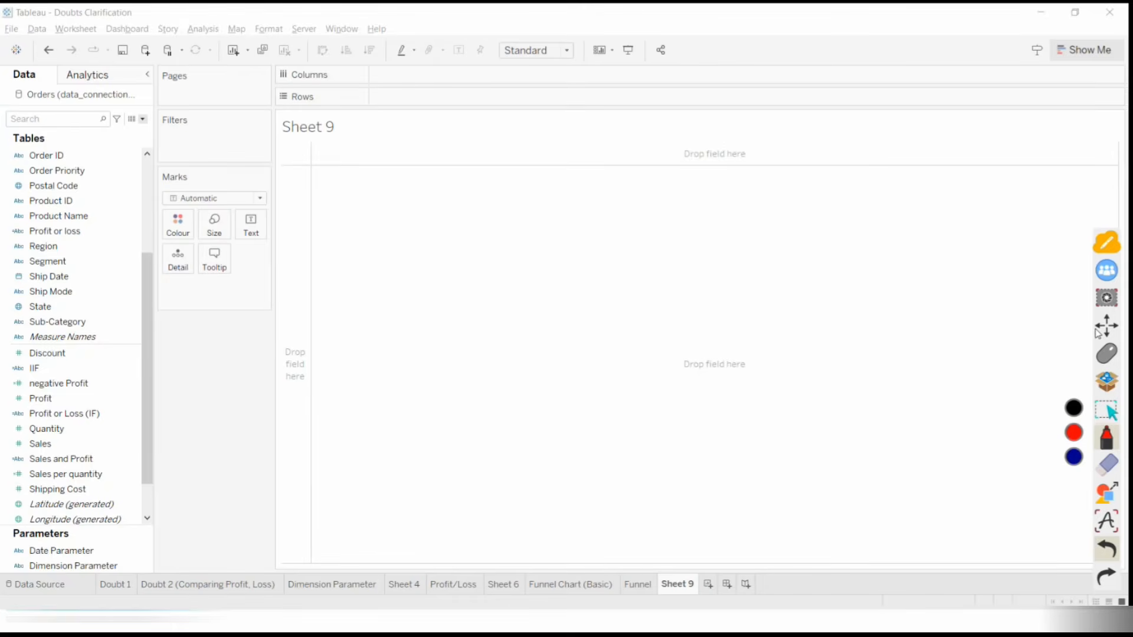
{"action": "left_click", "coordinate": [1110, 361]}
{"action": "left_click", "coordinate": [63, 361]}
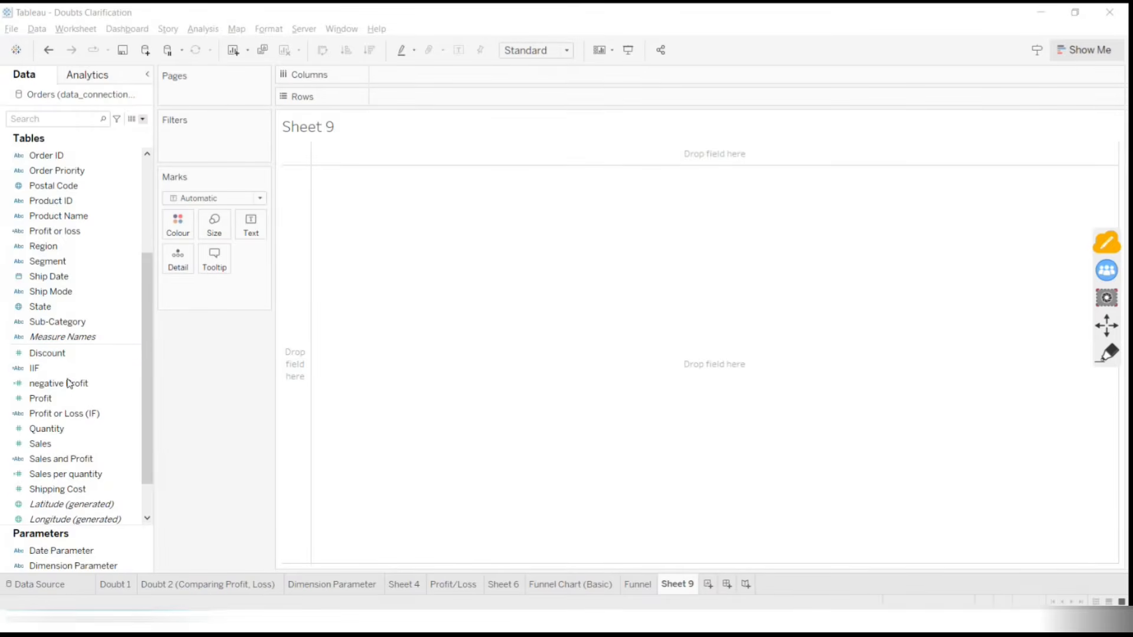
Plot Sales on Columns against Profit on Rows to build a scatter plot
{"action": "left_click_drag", "start_coordinate": [47, 447], "coordinate": [402, 74]}
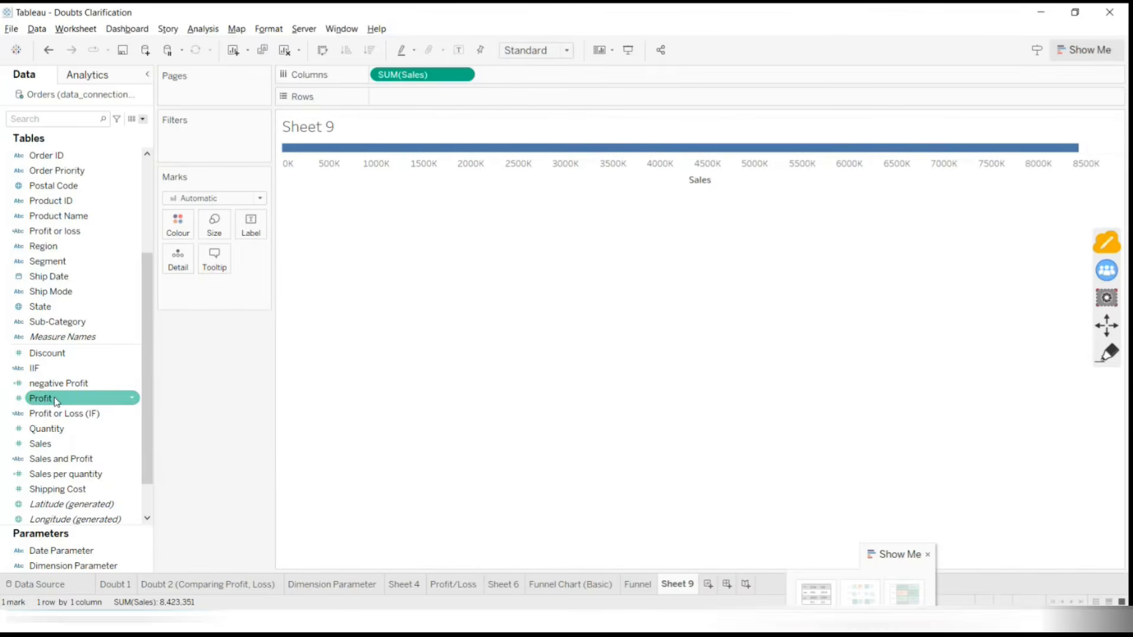
{"action": "left_click_drag", "start_coordinate": [57, 399], "coordinate": [400, 98]}
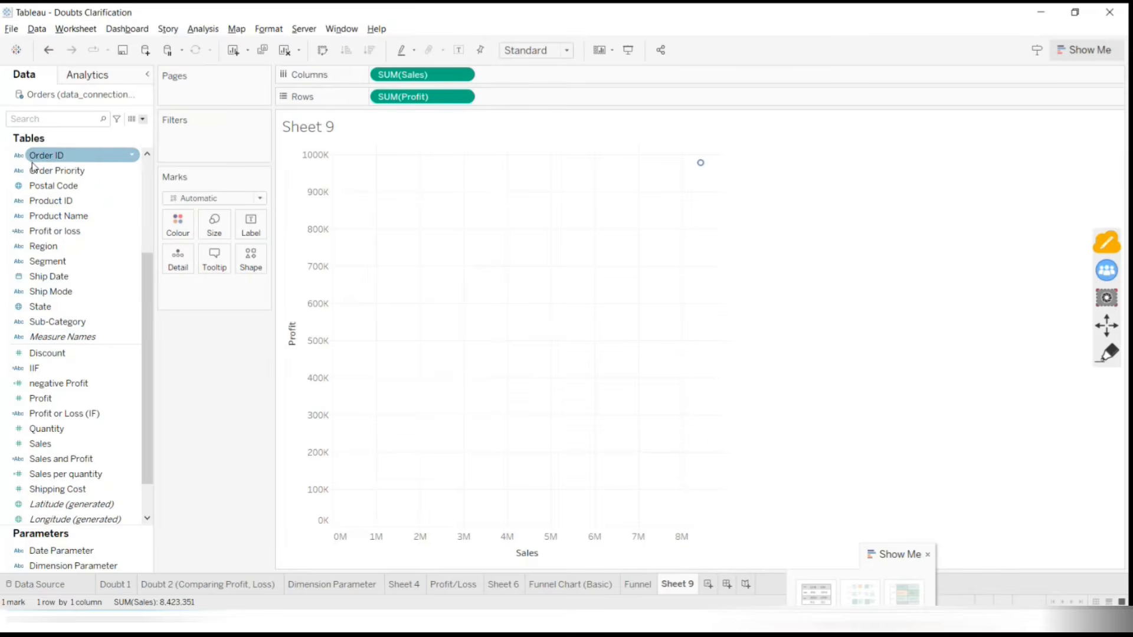
Colour the marks by Order Date and set its date level to continuous Month
{"action": "scroll", "coordinate": [59, 186], "scroll_direction": "up", "scroll_amount": 3}
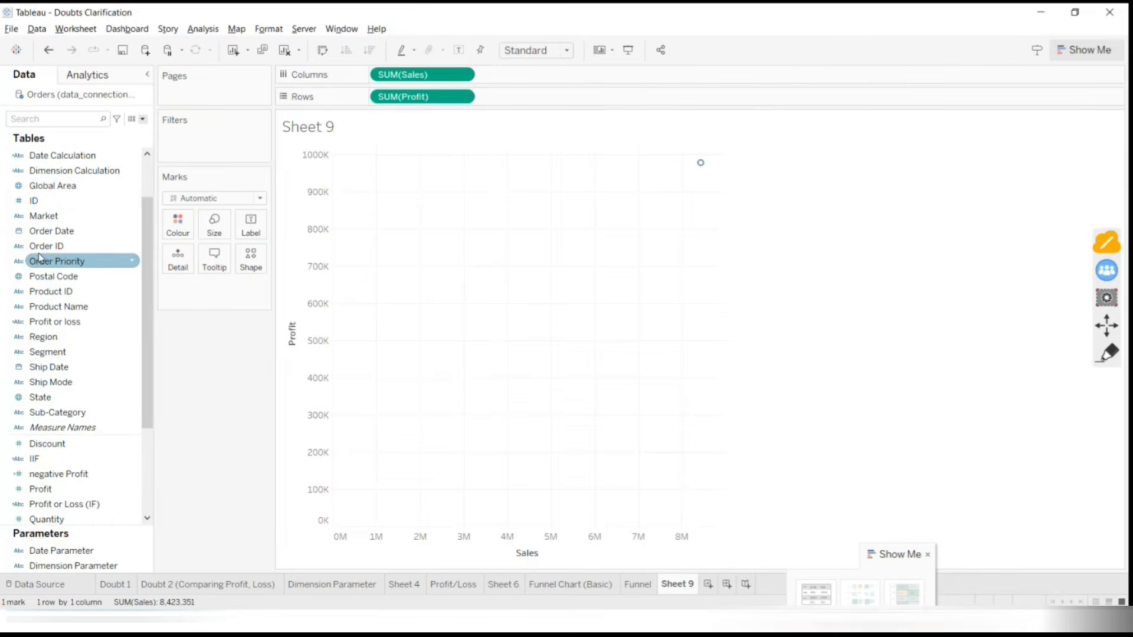
{"action": "left_click_drag", "start_coordinate": [59, 231], "coordinate": [178, 222]}
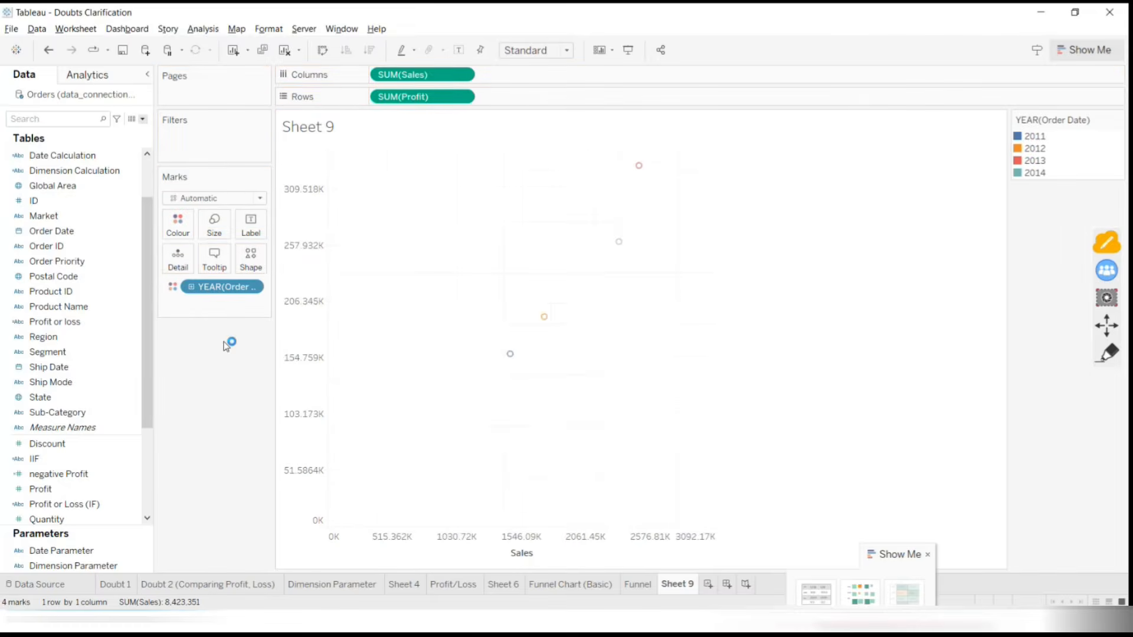
{"action": "left_click", "coordinate": [253, 287]}
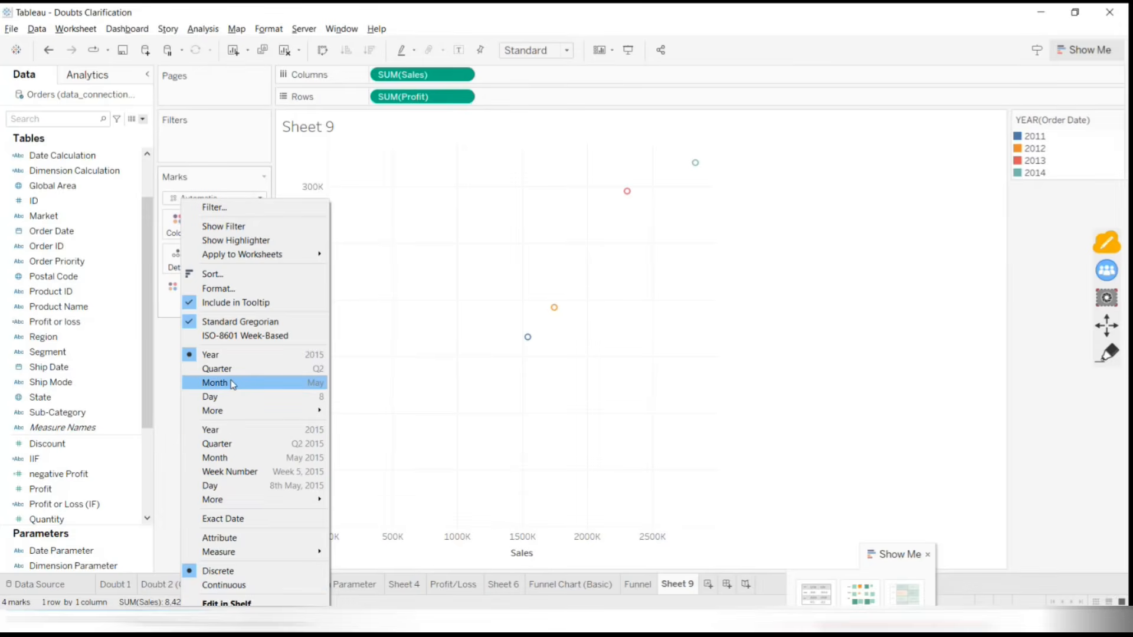
{"action": "left_click", "coordinate": [222, 463]}
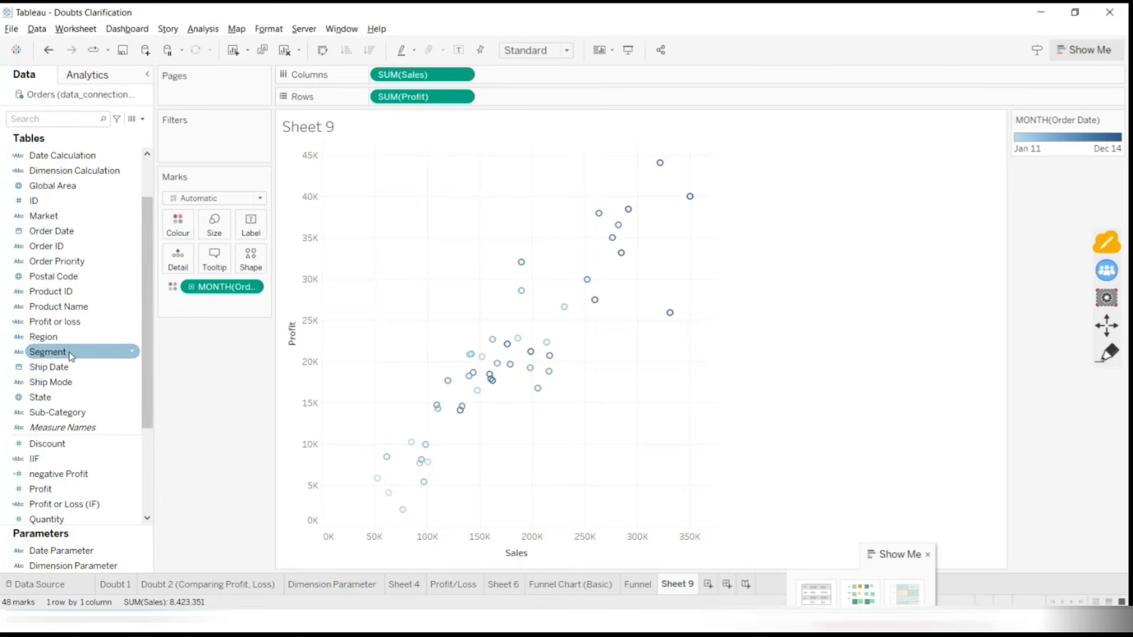
Add Sub-Category as a detail to split the scatter plot marks
{"action": "scroll", "coordinate": [69, 345], "scroll_direction": "up", "scroll_amount": 2}
{"action": "scroll", "coordinate": [69, 342], "scroll_direction": "down", "scroll_amount": 3}
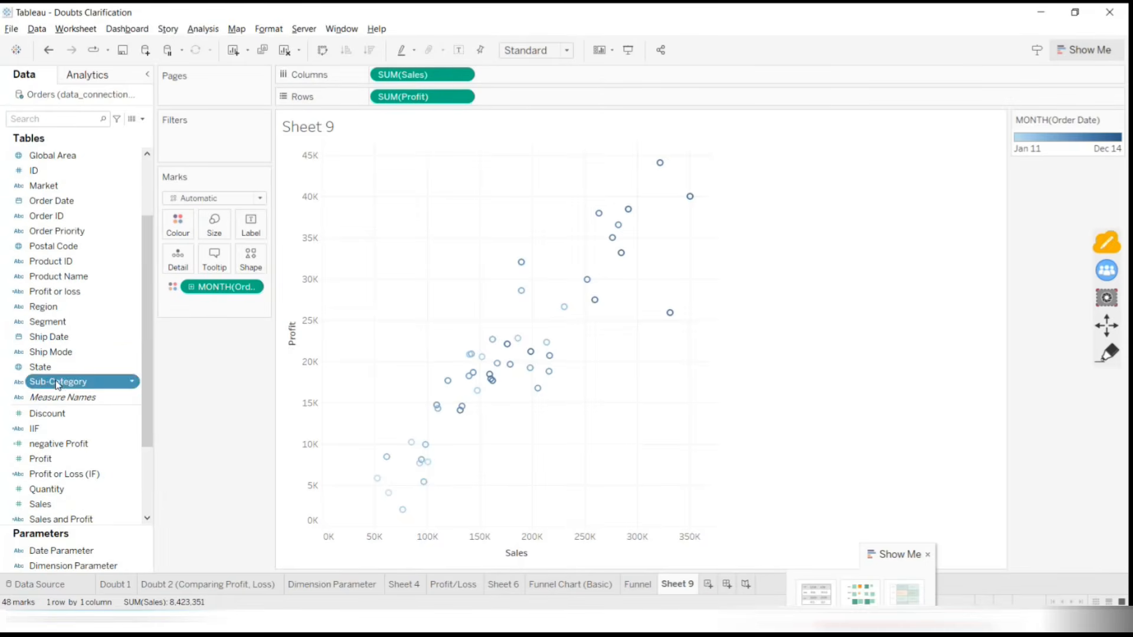
{"action": "left_click_drag", "start_coordinate": [56, 382], "coordinate": [195, 262]}
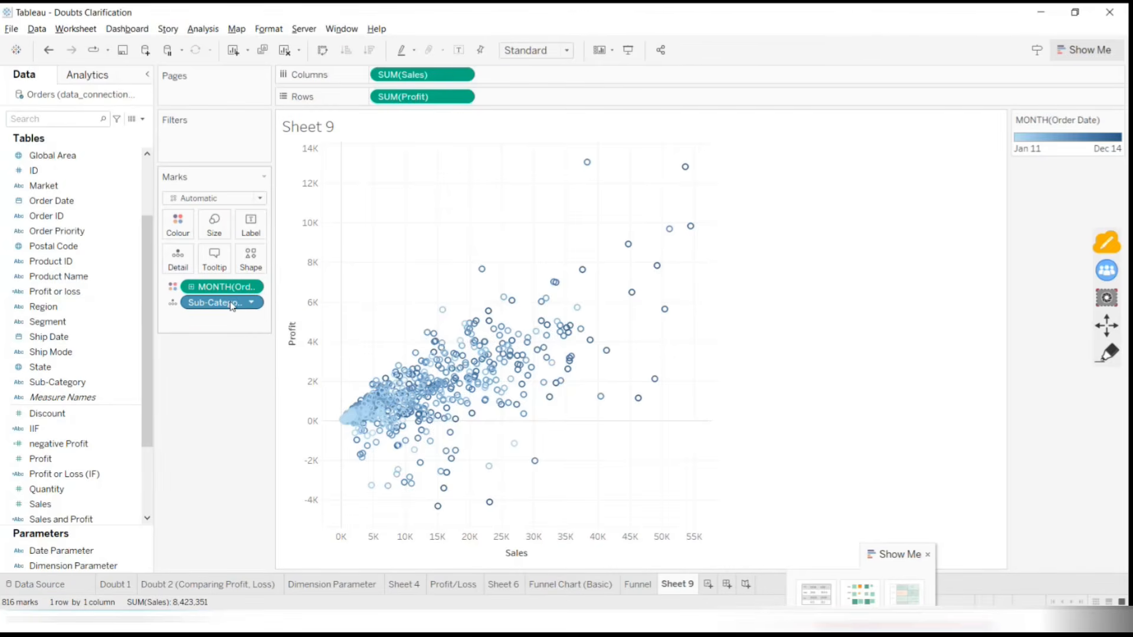
{"action": "mouse_move", "coordinate": [436, 511]}
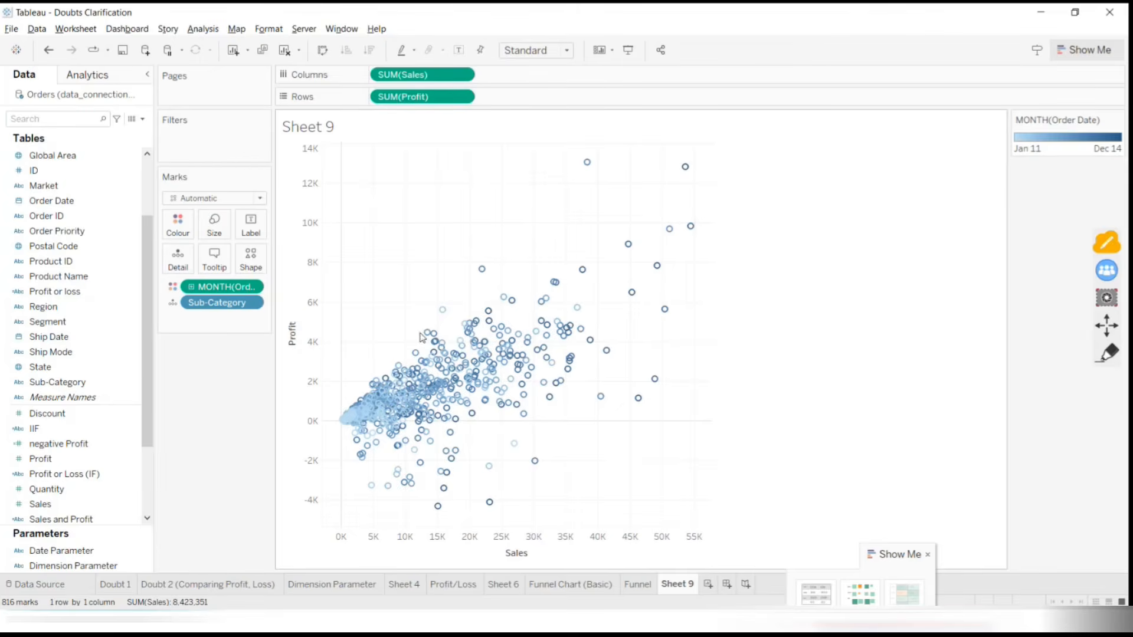
Handwrite a circled 1 beside the Sales column field and a circled 2 beside the Profit row field in red ink
{"action": "left_click", "coordinate": [1109, 354]}
{"action": "mouse_move", "coordinate": [518, 81]}
{"action": "left_mouse_down"}
{"action": "mouse_move", "coordinate": [507, 25]}
{"action": "mouse_move", "coordinate": [519, 66]}
{"action": "left_mouse_up"}
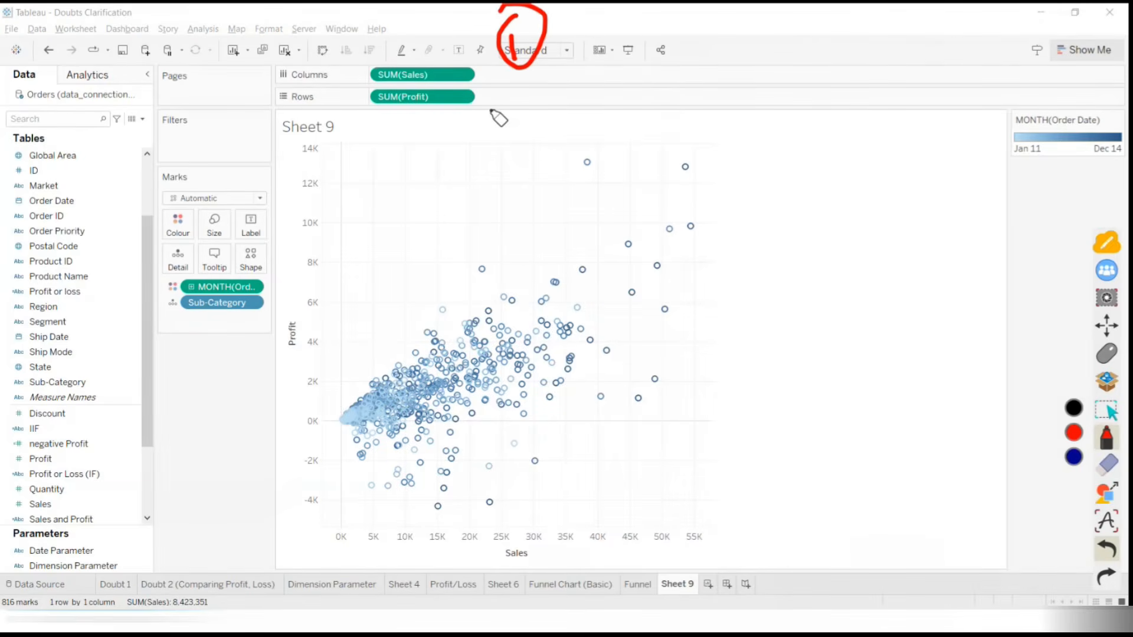
{"action": "left_click_drag", "start_coordinate": [489, 110], "coordinate": [563, 124]}
{"action": "mouse_move", "coordinate": [514, 67]}
{"action": "left_mouse_down"}
{"action": "mouse_move", "coordinate": [602, 106]}
{"action": "mouse_move", "coordinate": [546, 66]}
{"action": "mouse_move", "coordinate": [537, 81]}
{"action": "left_mouse_up"}
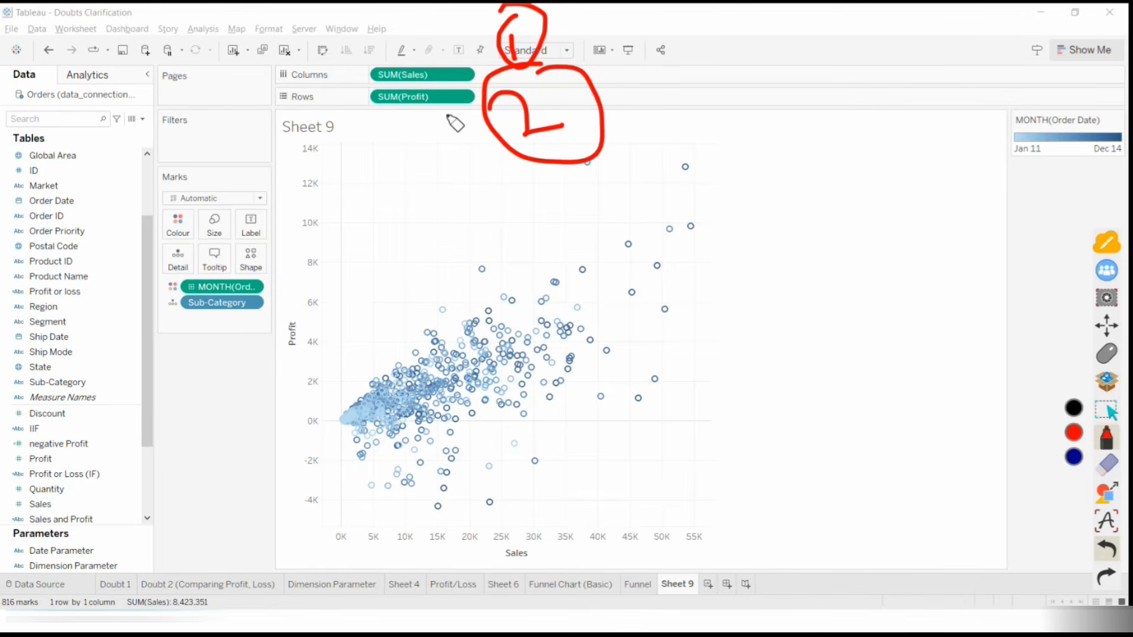
Mark the month field and draw red arrows from Order Date to Colour and from Sub-Category to Detail
{"action": "mouse_move", "coordinate": [255, 277]}
{"action": "left_mouse_down"}
{"action": "mouse_move", "coordinate": [236, 267]}
{"action": "mouse_move", "coordinate": [158, 276]}
{"action": "left_mouse_up"}
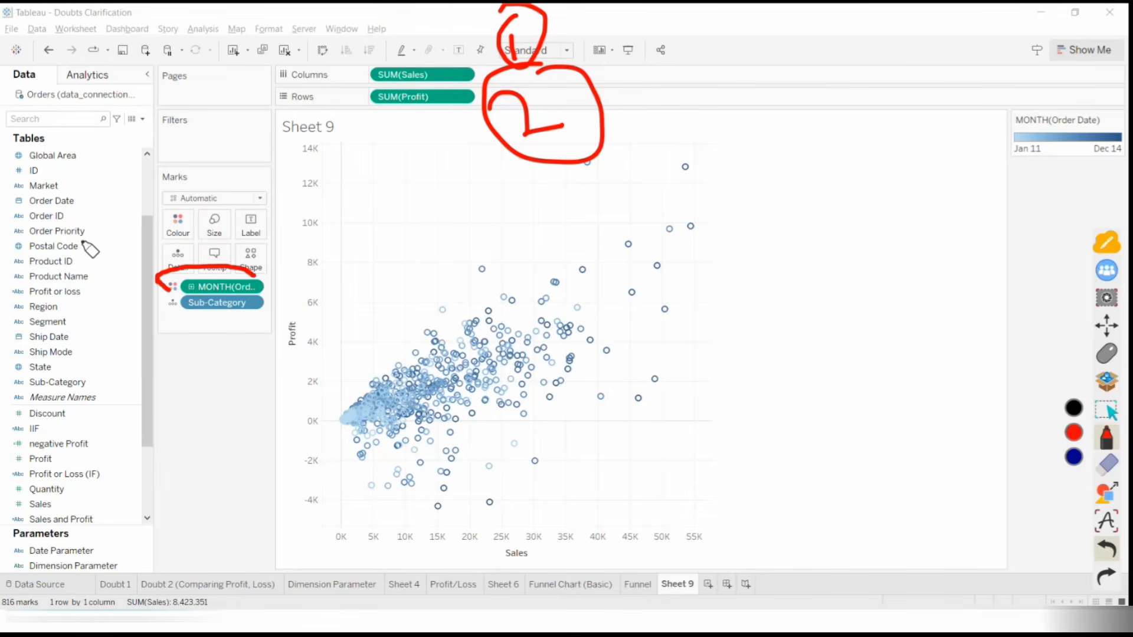
{"action": "mouse_move", "coordinate": [62, 199]}
{"action": "left_mouse_down"}
{"action": "mouse_move", "coordinate": [158, 217]}
{"action": "mouse_move", "coordinate": [154, 238]}
{"action": "left_mouse_up"}
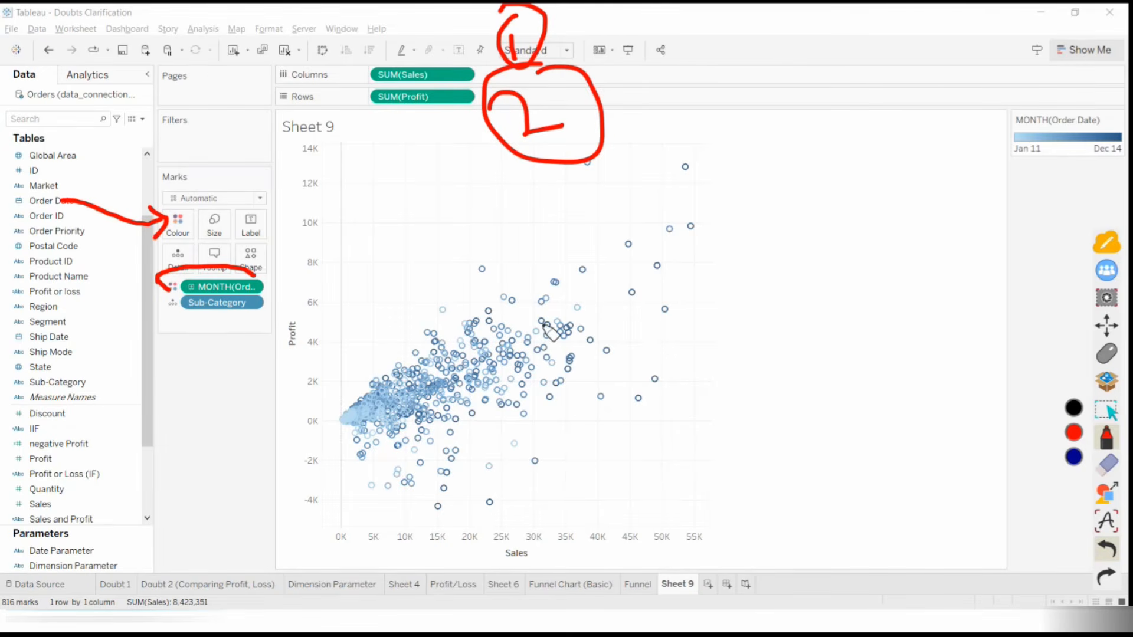
{"action": "mouse_move", "coordinate": [89, 385]}
{"action": "left_mouse_down"}
{"action": "mouse_move", "coordinate": [141, 276]}
{"action": "mouse_move", "coordinate": [184, 255]}
{"action": "mouse_move", "coordinate": [163, 304]}
{"action": "left_mouse_up"}
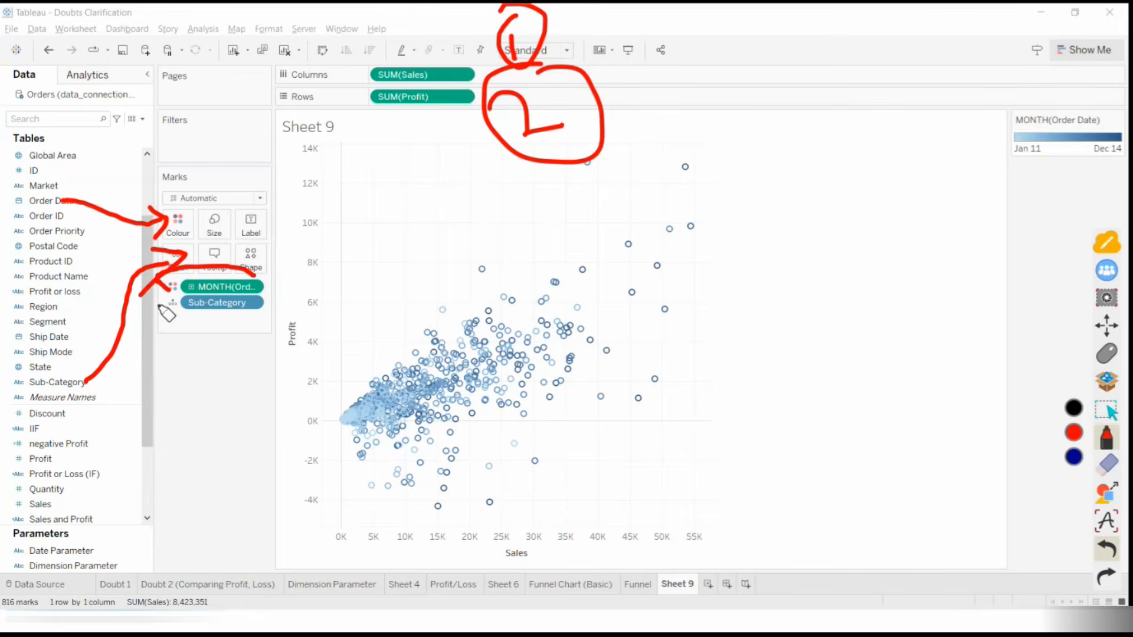
Erase the numbers and arrows from the worksheet and leave the drawing mode
{"action": "left_click", "coordinate": [1109, 466]}
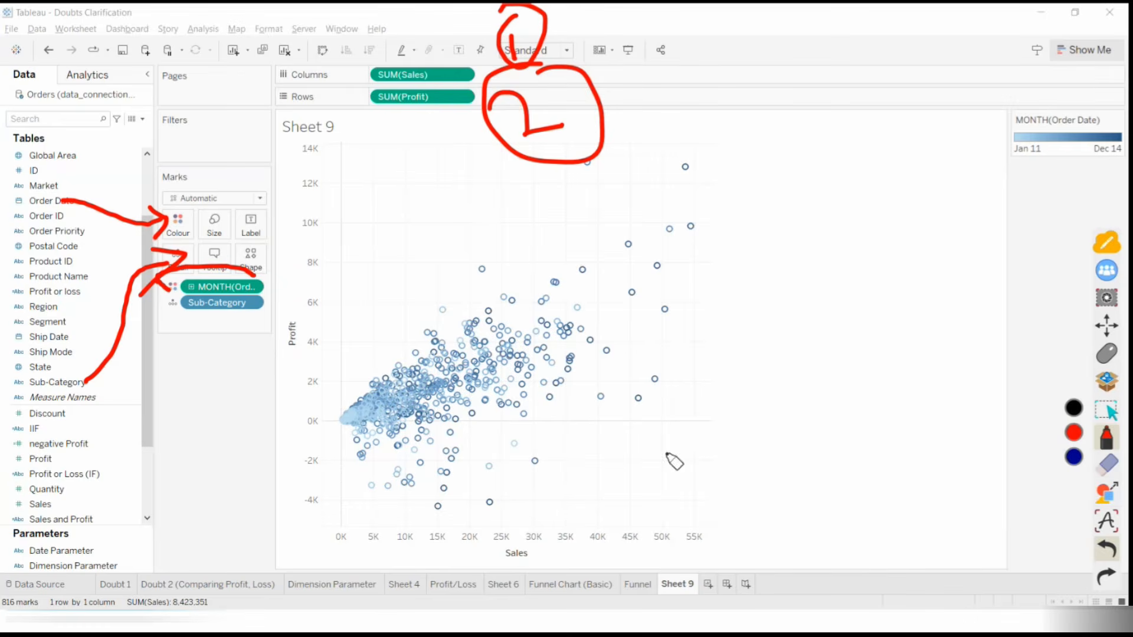
{"action": "left_click", "coordinate": [1109, 470]}
{"action": "mouse_move", "coordinate": [687, 172]}
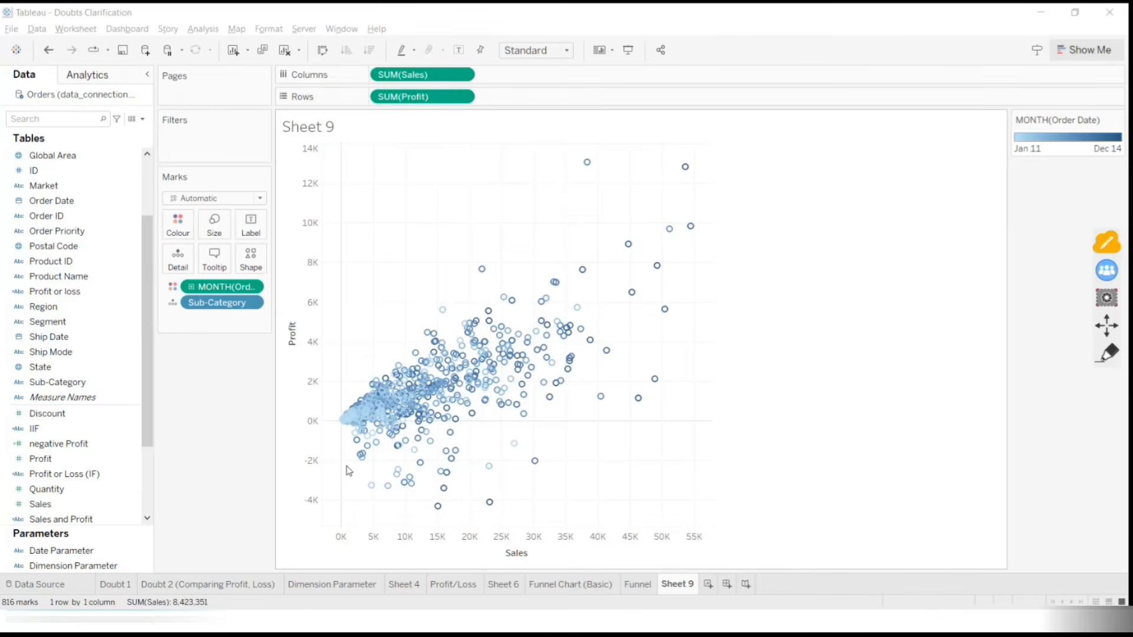
Draw a red line along the zero profit level and circle the negative values on the Profit axis
{"action": "left_click", "coordinate": [1108, 353]}
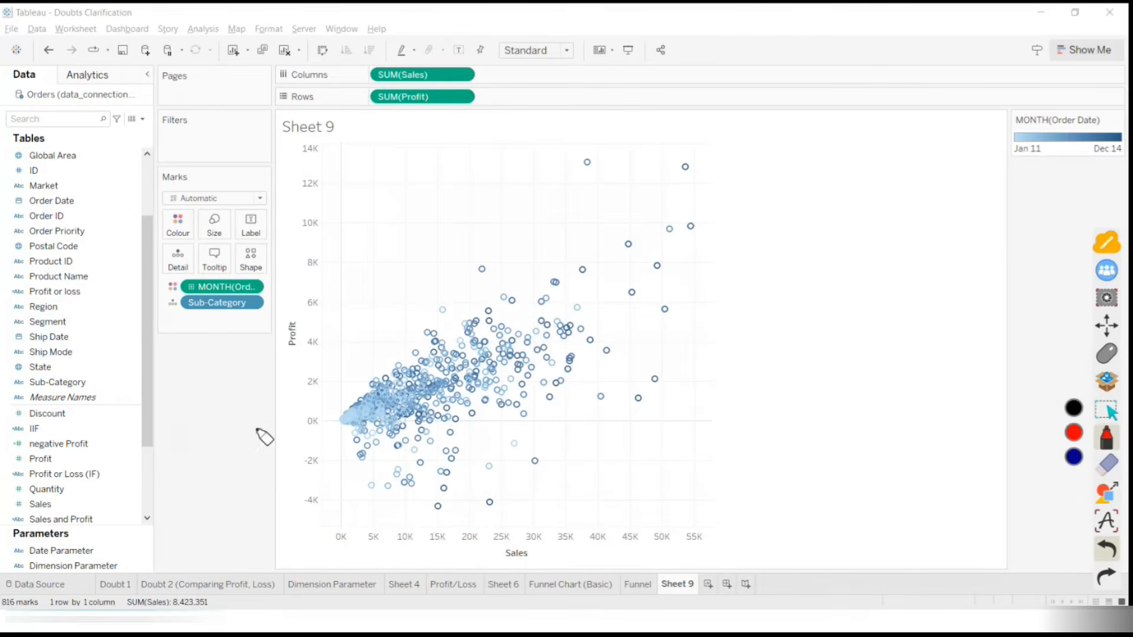
{"action": "mouse_move", "coordinate": [255, 428]}
{"action": "left_mouse_down"}
{"action": "mouse_move", "coordinate": [481, 432]}
{"action": "mouse_move", "coordinate": [728, 415]}
{"action": "left_mouse_up"}
{"action": "mouse_move", "coordinate": [295, 437]}
{"action": "left_mouse_down"}
{"action": "mouse_move", "coordinate": [293, 524]}
{"action": "mouse_move", "coordinate": [284, 450]}
{"action": "mouse_move", "coordinate": [278, 466]}
{"action": "left_mouse_up"}
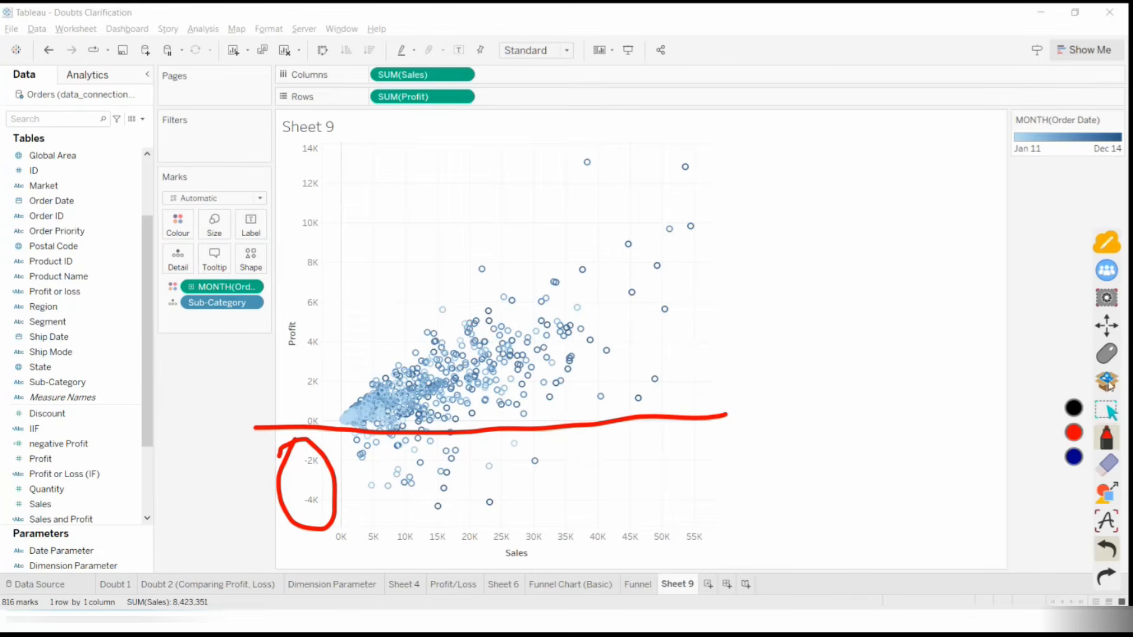
Clear the ink annotations and select the group of marks below zero profit in the scatter plot
{"action": "left_click", "coordinate": [1108, 469]}
{"action": "left_click", "coordinate": [1074, 485]}
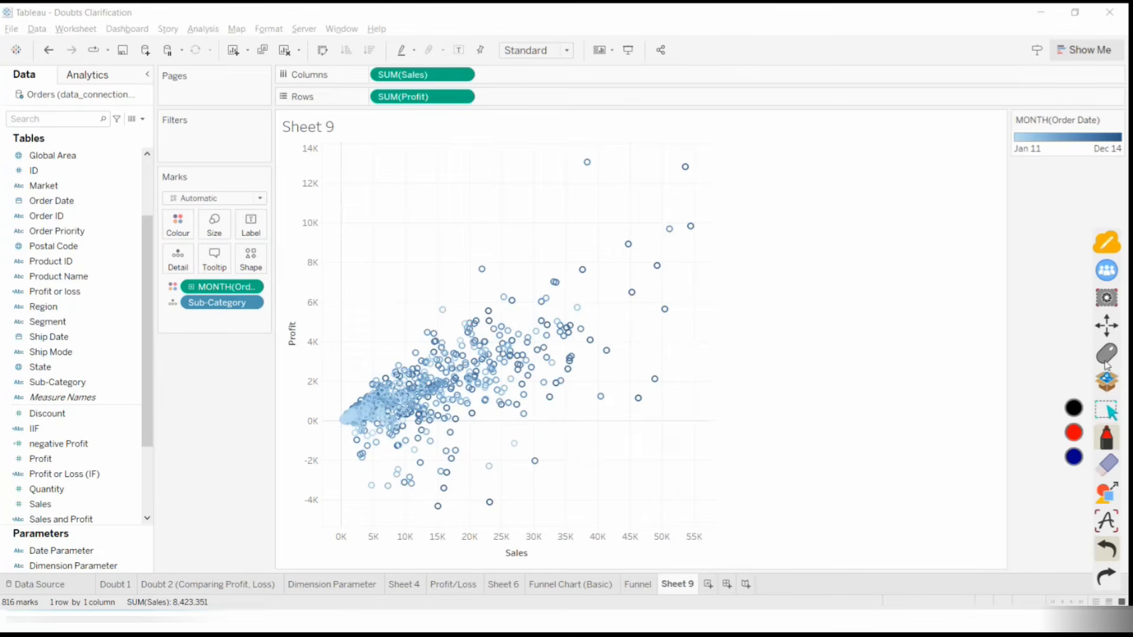
{"action": "left_click", "coordinate": [1106, 412]}
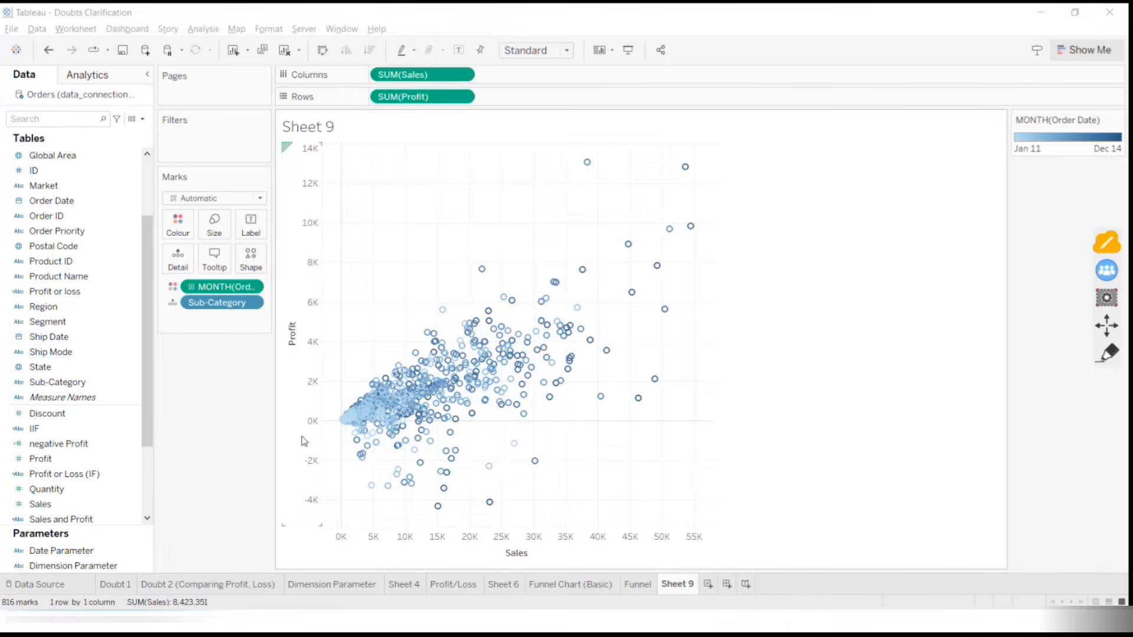
{"action": "left_click_drag", "start_coordinate": [325, 428], "coordinate": [505, 549]}
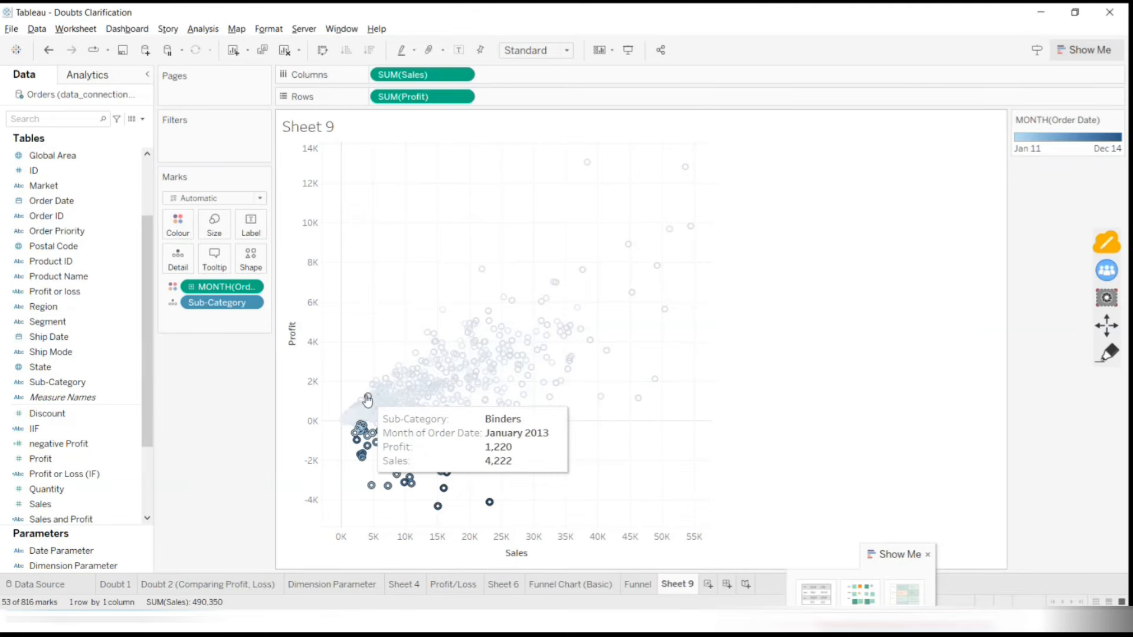
Handwrite the example amounts 1000 and 10000 in red ink above the scatter plot
{"action": "left_click", "coordinate": [1109, 354]}
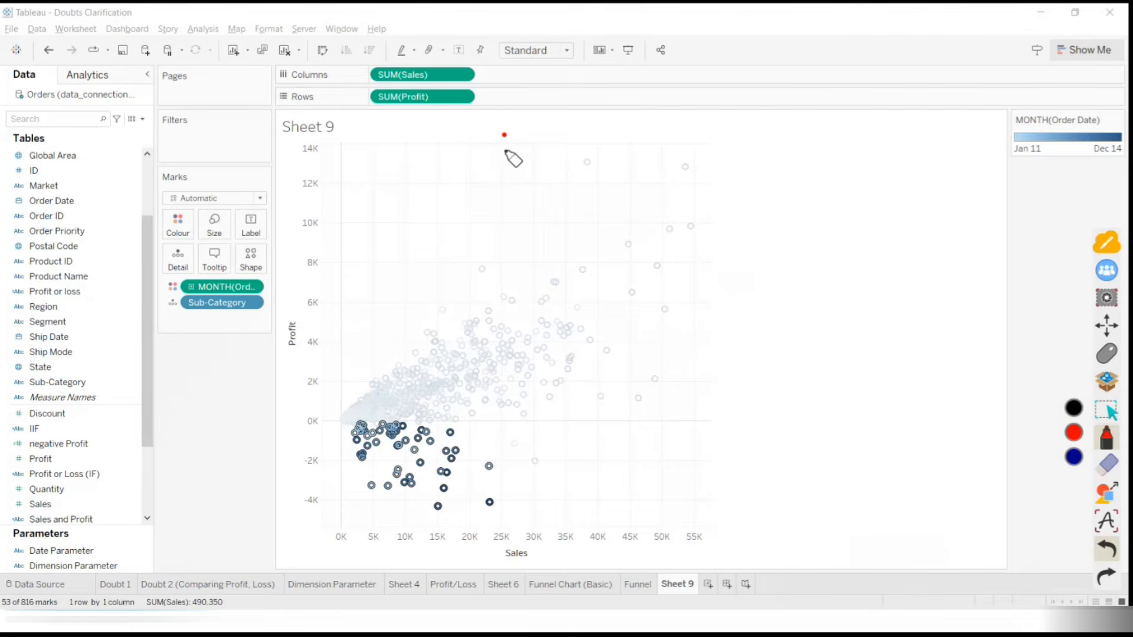
{"action": "mouse_move", "coordinate": [504, 135]}
{"action": "left_mouse_down"}
{"action": "mouse_move", "coordinate": [504, 175]}
{"action": "mouse_move", "coordinate": [537, 144]}
{"action": "left_mouse_up"}
{"action": "left_click_drag", "start_coordinate": [546, 137], "coordinate": [588, 138]}
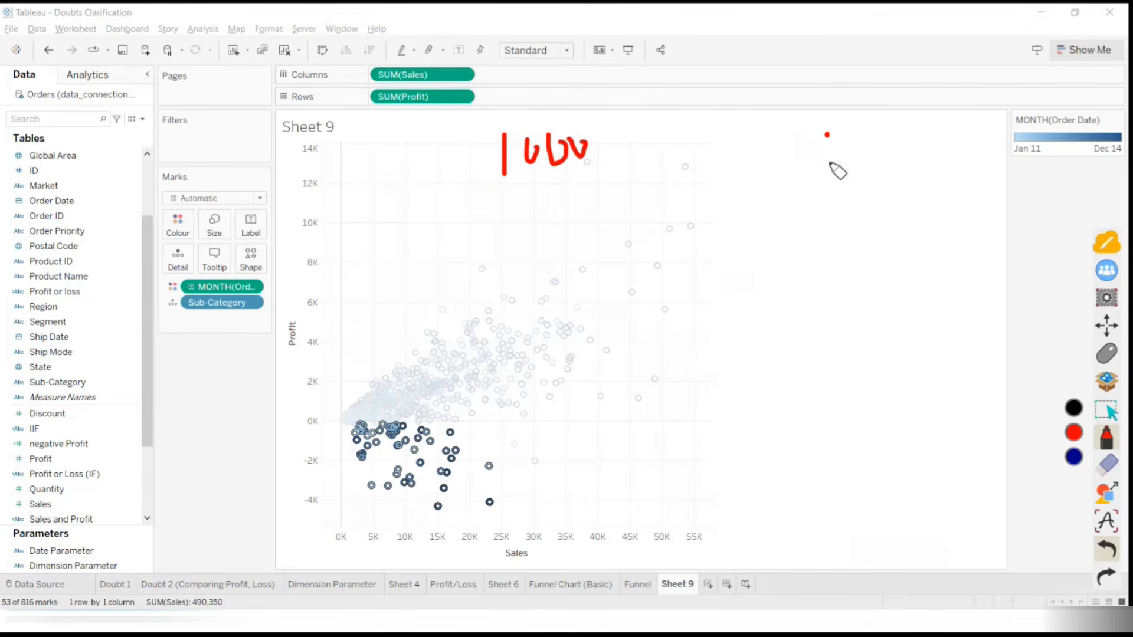
{"action": "left_click_drag", "start_coordinate": [827, 135], "coordinate": [830, 163]}
{"action": "left_click_drag", "start_coordinate": [863, 130], "coordinate": [999, 112]}
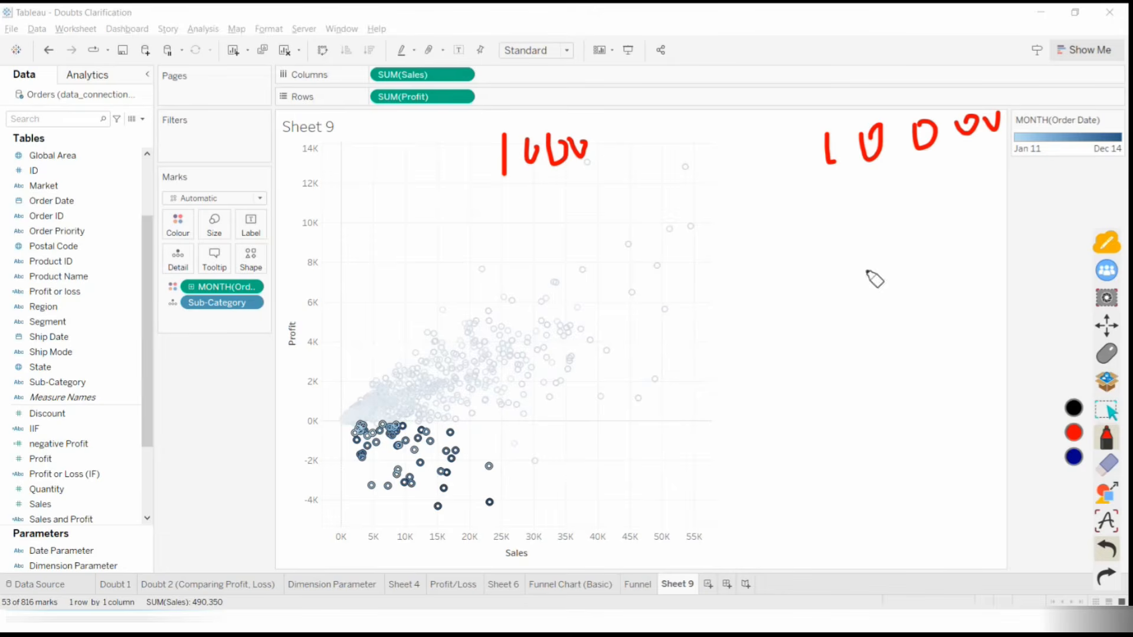
Handwrite a large 4 and a large 5 beside the scatter plot, then erase all annotations
{"action": "mouse_move", "coordinate": [719, 199]}
{"action": "left_mouse_down"}
{"action": "mouse_move", "coordinate": [713, 280]}
{"action": "mouse_move", "coordinate": [760, 276]}
{"action": "left_mouse_up"}
{"action": "left_click_drag", "start_coordinate": [718, 199], "coordinate": [717, 392]}
{"action": "mouse_move", "coordinate": [934, 233]}
{"action": "left_mouse_down"}
{"action": "mouse_move", "coordinate": [813, 268]}
{"action": "mouse_move", "coordinate": [876, 346]}
{"action": "left_mouse_up"}
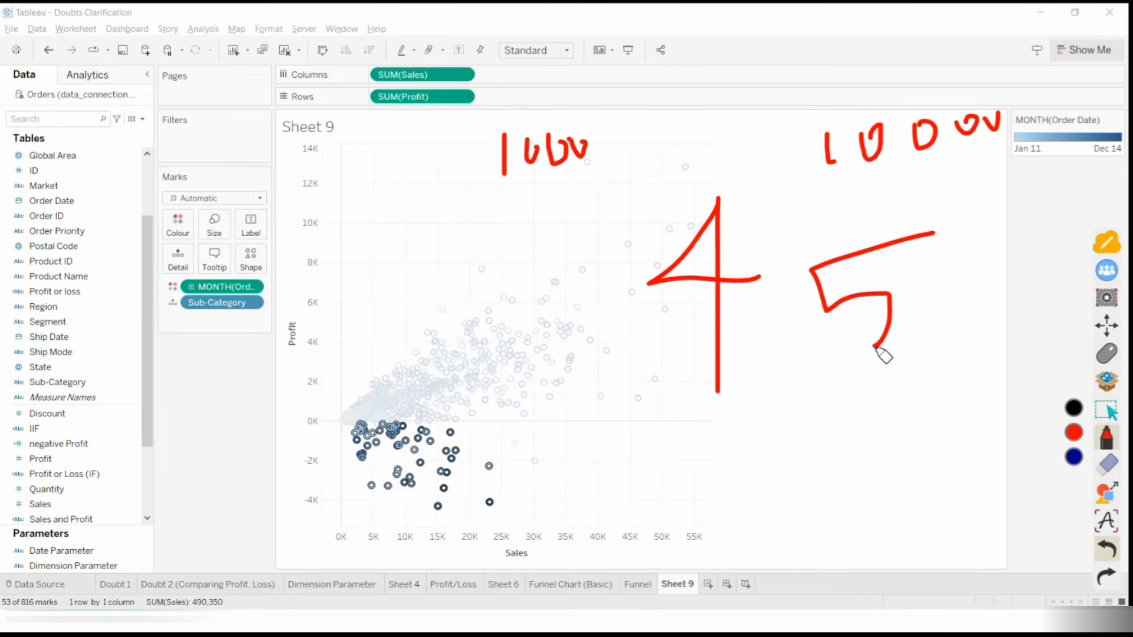
{"action": "left_click", "coordinate": [1100, 468]}
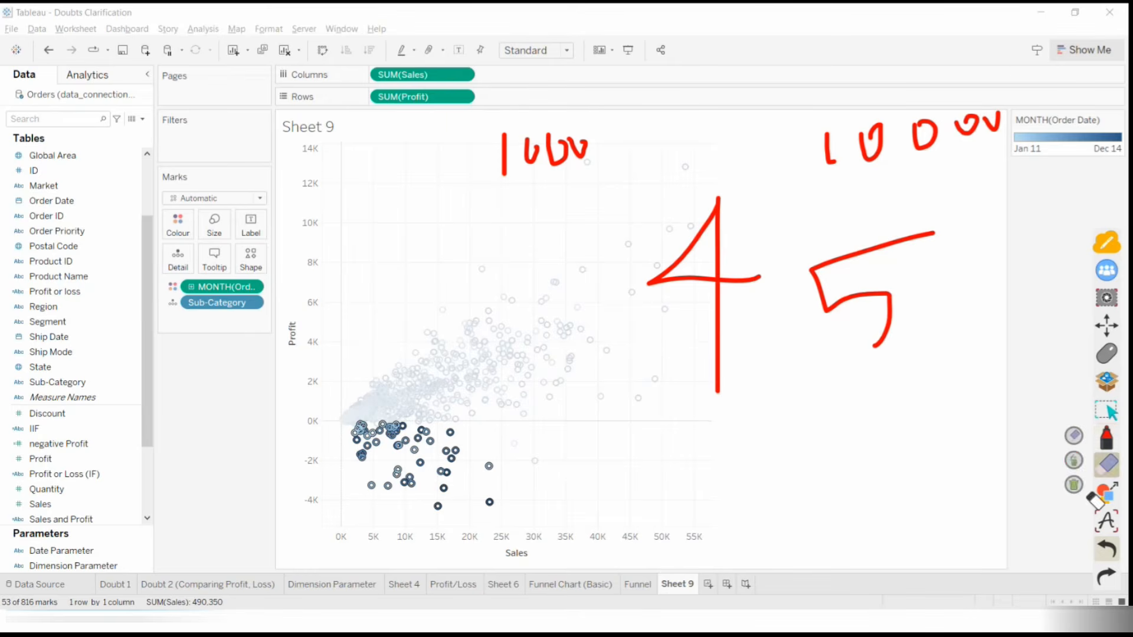
{"action": "left_click", "coordinate": [1074, 486]}
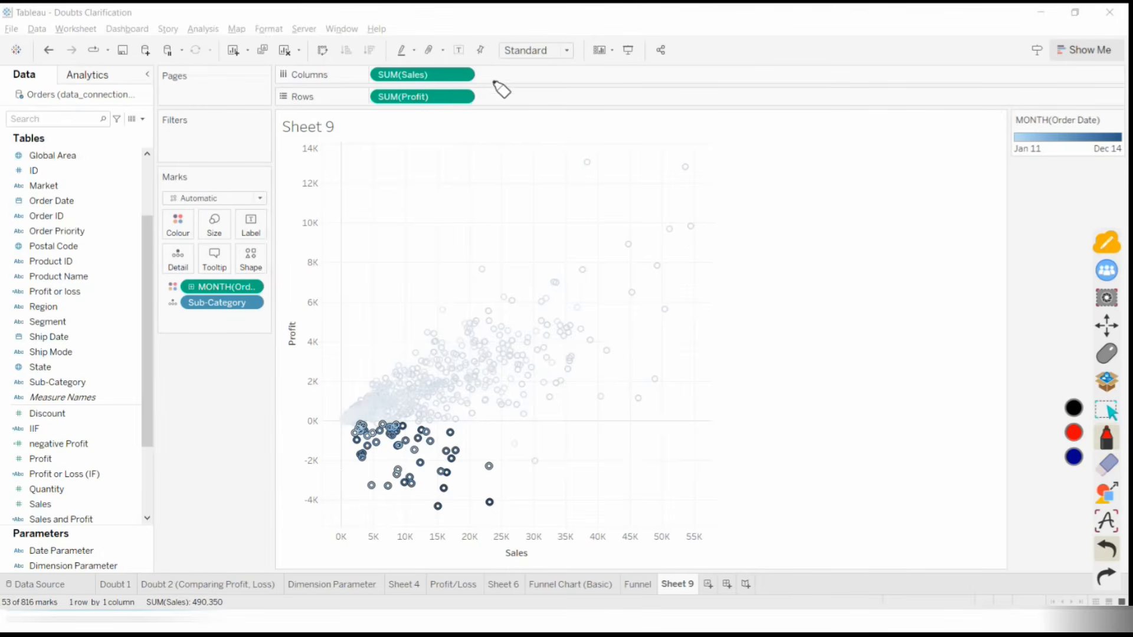
Number the Sales, Profit and month fields 1, 2 and 3 in red ink, with an arrow leading from the 3
{"action": "left_click_drag", "start_coordinate": [520, 57], "coordinate": [521, 77]}
{"action": "left_click_drag", "start_coordinate": [505, 105], "coordinate": [549, 119]}
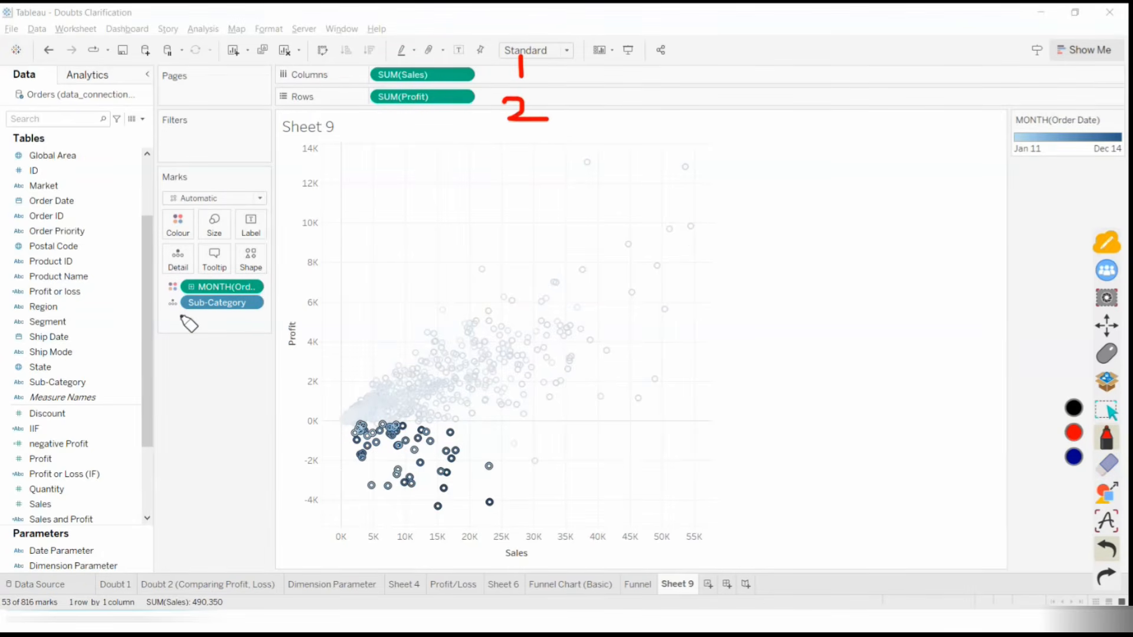
{"action": "mouse_move", "coordinate": [265, 275]}
{"action": "left_mouse_down"}
{"action": "mouse_move", "coordinate": [267, 298]}
{"action": "mouse_move", "coordinate": [346, 267]}
{"action": "left_mouse_up"}
{"action": "left_click_drag", "start_coordinate": [322, 258], "coordinate": [336, 293]}
Handwrite "Discrete" beside the arrow and "Month" next to it in red ink
{"action": "mouse_move", "coordinate": [386, 210]}
{"action": "left_mouse_down"}
{"action": "mouse_move", "coordinate": [394, 246]}
{"action": "mouse_move", "coordinate": [413, 253]}
{"action": "left_mouse_up"}
{"action": "left_click_drag", "start_coordinate": [441, 205], "coordinate": [448, 232]}
{"action": "left_click", "coordinate": [442, 188]}
{"action": "left_click_drag", "start_coordinate": [496, 197], "coordinate": [484, 232]}
{"action": "mouse_move", "coordinate": [534, 200]}
{"action": "left_mouse_down"}
{"action": "mouse_move", "coordinate": [531, 227]}
{"action": "mouse_move", "coordinate": [558, 228]}
{"action": "left_mouse_up"}
{"action": "mouse_move", "coordinate": [556, 204]}
{"action": "left_mouse_down"}
{"action": "mouse_move", "coordinate": [577, 221]}
{"action": "mouse_move", "coordinate": [600, 207]}
{"action": "mouse_move", "coordinate": [625, 223]}
{"action": "left_mouse_up"}
{"action": "mouse_move", "coordinate": [613, 154]}
{"action": "left_mouse_down"}
{"action": "mouse_move", "coordinate": [625, 225]}
{"action": "mouse_move", "coordinate": [655, 180]}
{"action": "left_mouse_up"}
{"action": "left_click_drag", "start_coordinate": [643, 189], "coordinate": [697, 190]}
{"action": "left_click_drag", "start_coordinate": [752, 121], "coordinate": [751, 178]}
{"action": "mouse_move", "coordinate": [752, 127]}
{"action": "left_mouse_down"}
{"action": "mouse_move", "coordinate": [773, 160]}
{"action": "mouse_move", "coordinate": [857, 140]}
{"action": "mouse_move", "coordinate": [915, 101]}
{"action": "mouse_move", "coordinate": [934, 144]}
{"action": "left_mouse_up"}
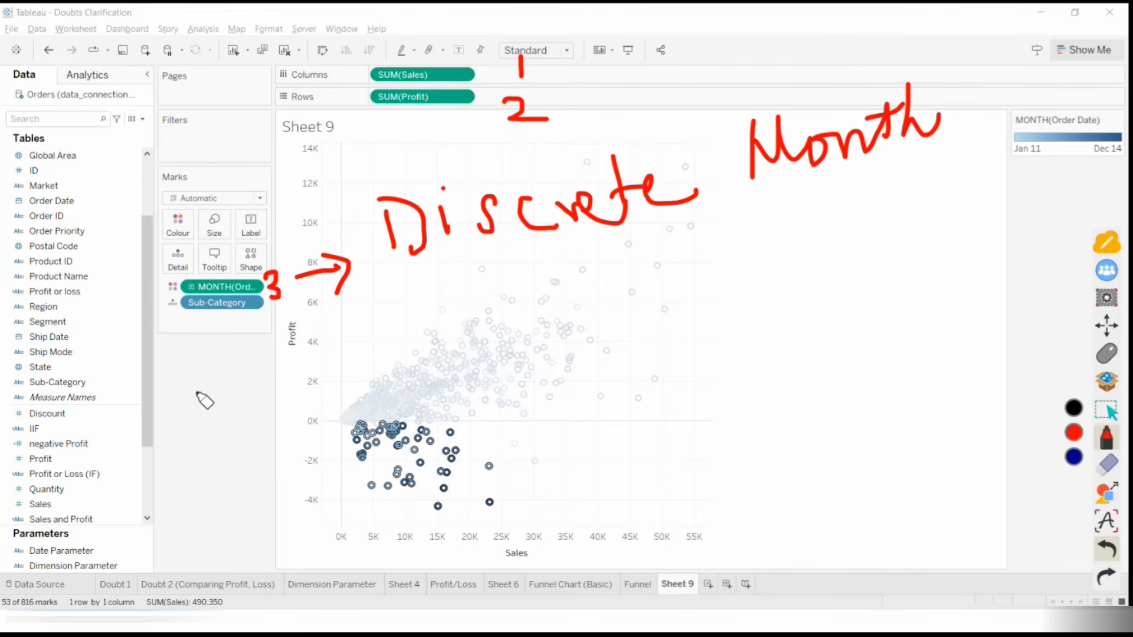
Erase all handwritten annotations and remove the Order Date month field from the marks
{"action": "left_click", "coordinate": [1107, 465]}
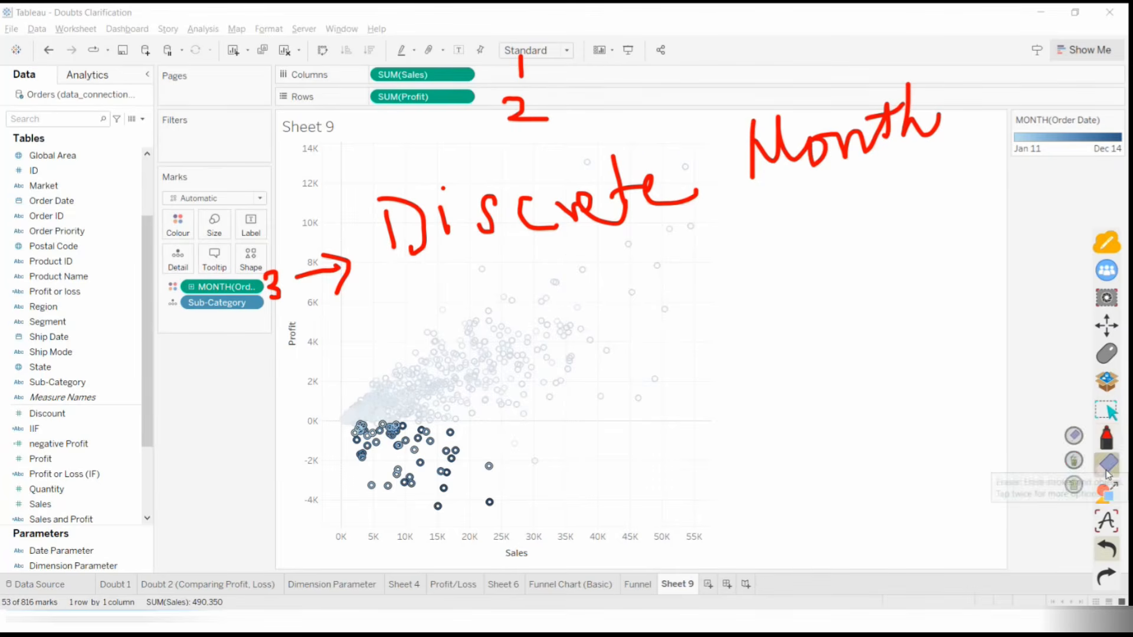
{"action": "left_click", "coordinate": [1074, 485]}
{"action": "left_click", "coordinate": [1107, 412]}
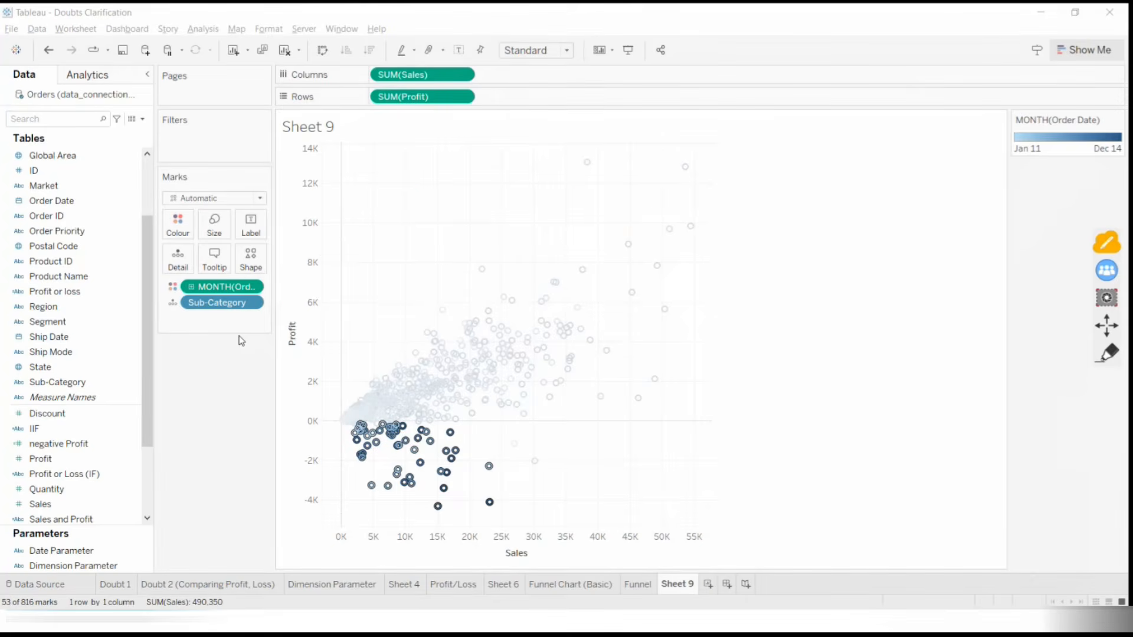
{"action": "left_click_drag", "start_coordinate": [202, 288], "coordinate": [183, 377]}
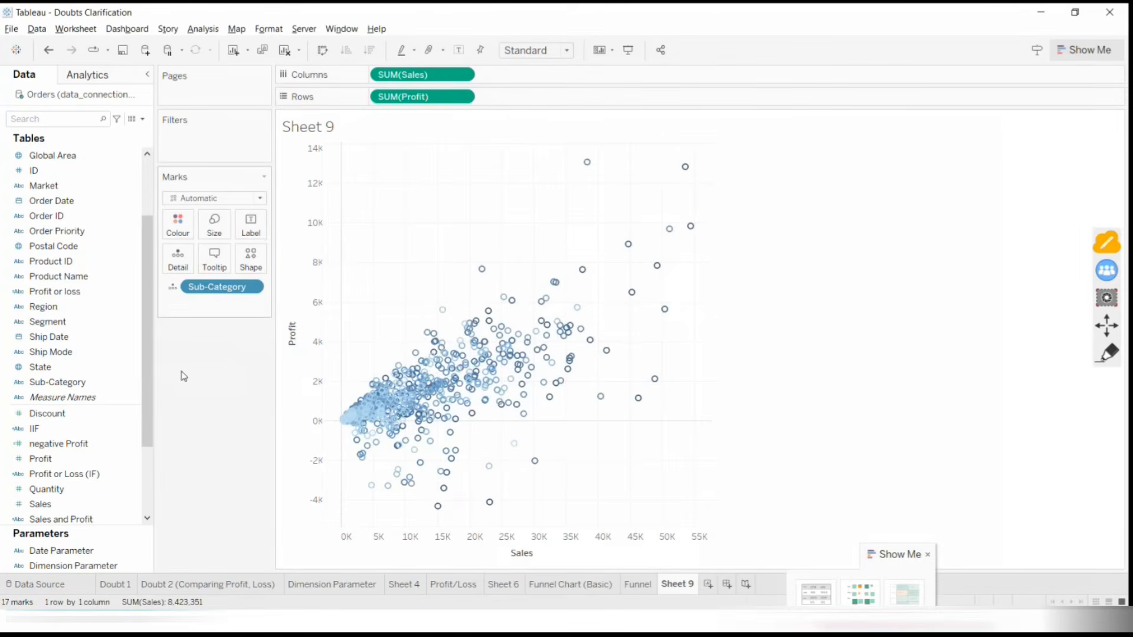
Colour the scatter plot marks by Order Date
{"action": "scroll", "coordinate": [66, 260], "scroll_direction": "up", "scroll_amount": 2}
{"action": "left_click_drag", "start_coordinate": [62, 292], "coordinate": [178, 224]}
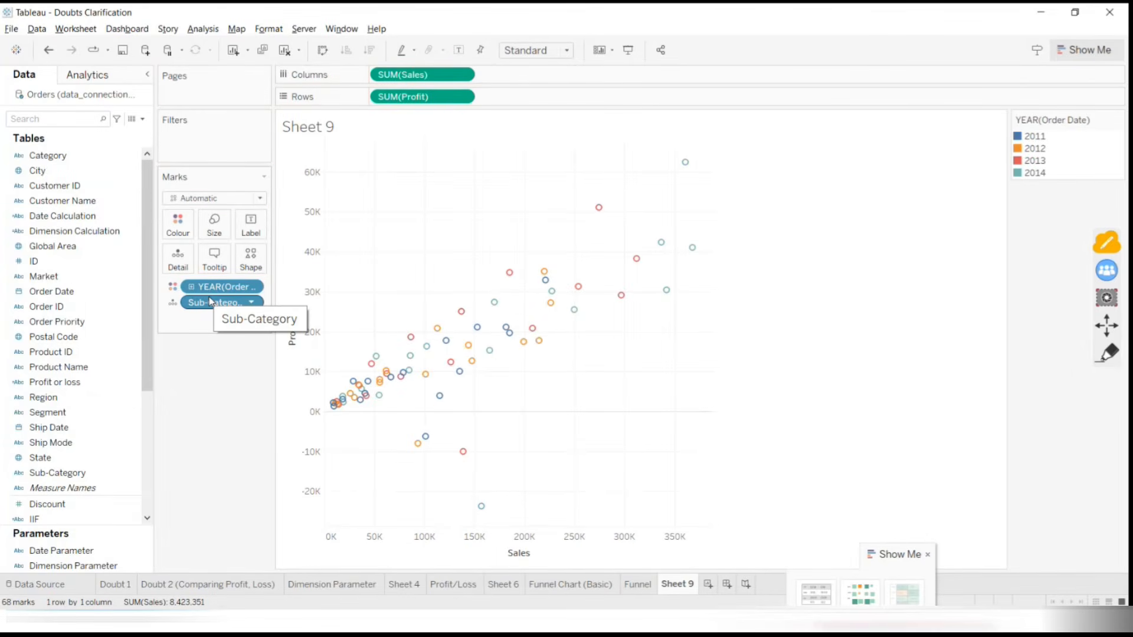
{"action": "left_click", "coordinate": [252, 288]}
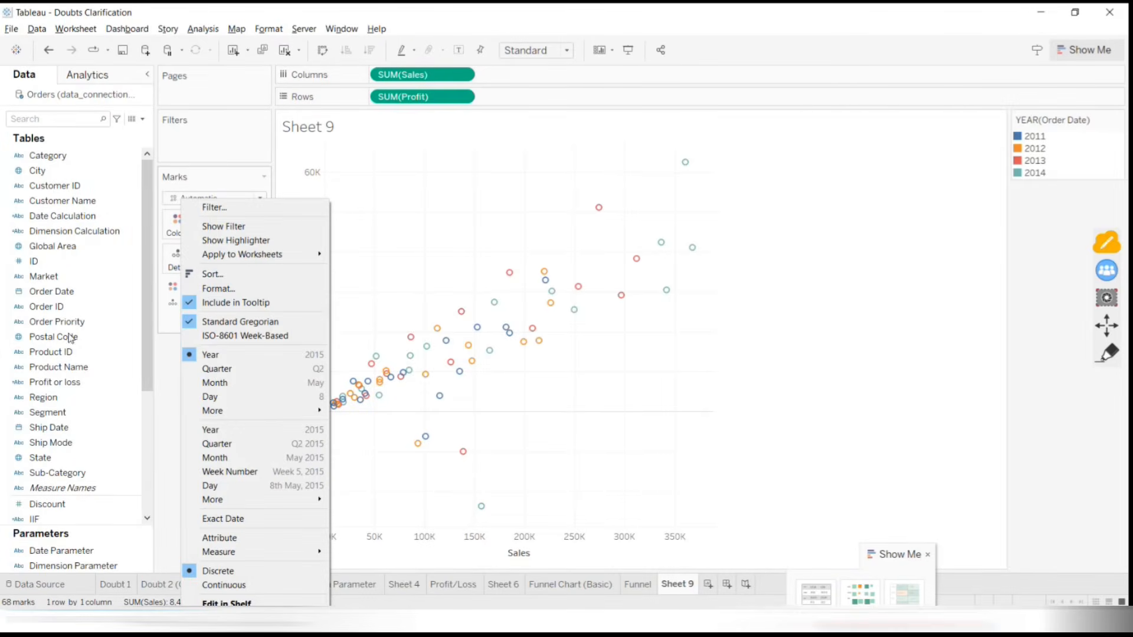
{"action": "left_click", "coordinate": [180, 401]}
Circle the dropdown end of the Order Date year field in red ink, then erase the annotation
{"action": "left_click", "coordinate": [1115, 356]}
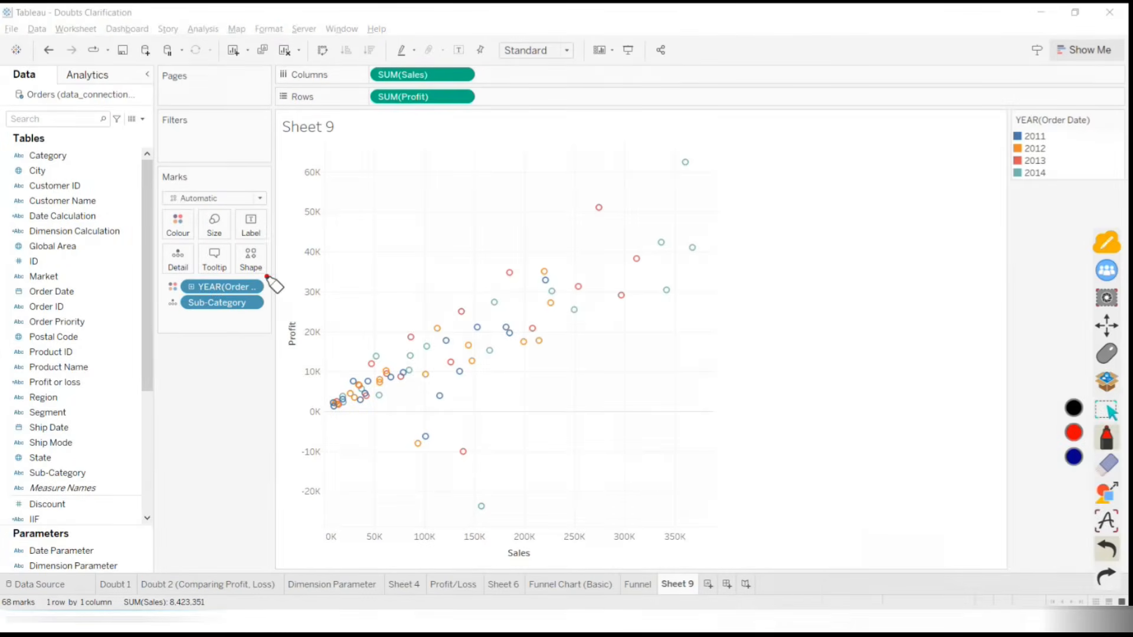
{"action": "mouse_move", "coordinate": [267, 276]}
{"action": "left_mouse_down"}
{"action": "mouse_move", "coordinate": [233, 279]}
{"action": "mouse_move", "coordinate": [265, 278]}
{"action": "mouse_move", "coordinate": [241, 271]}
{"action": "left_mouse_up"}
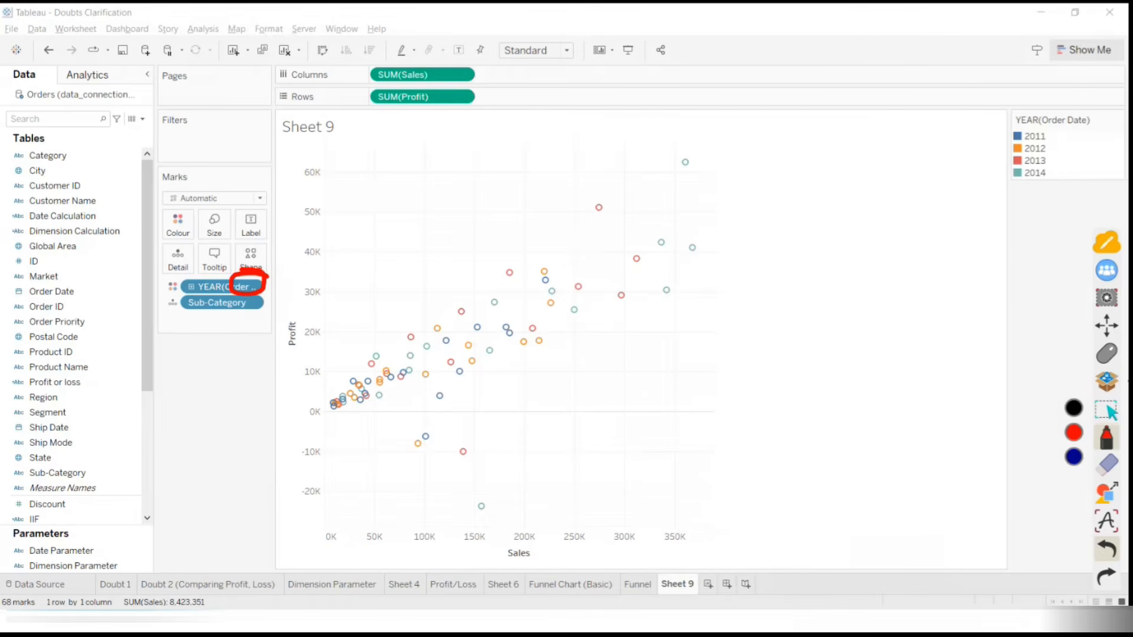
{"action": "left_click", "coordinate": [1102, 474]}
{"action": "left_click", "coordinate": [1069, 483]}
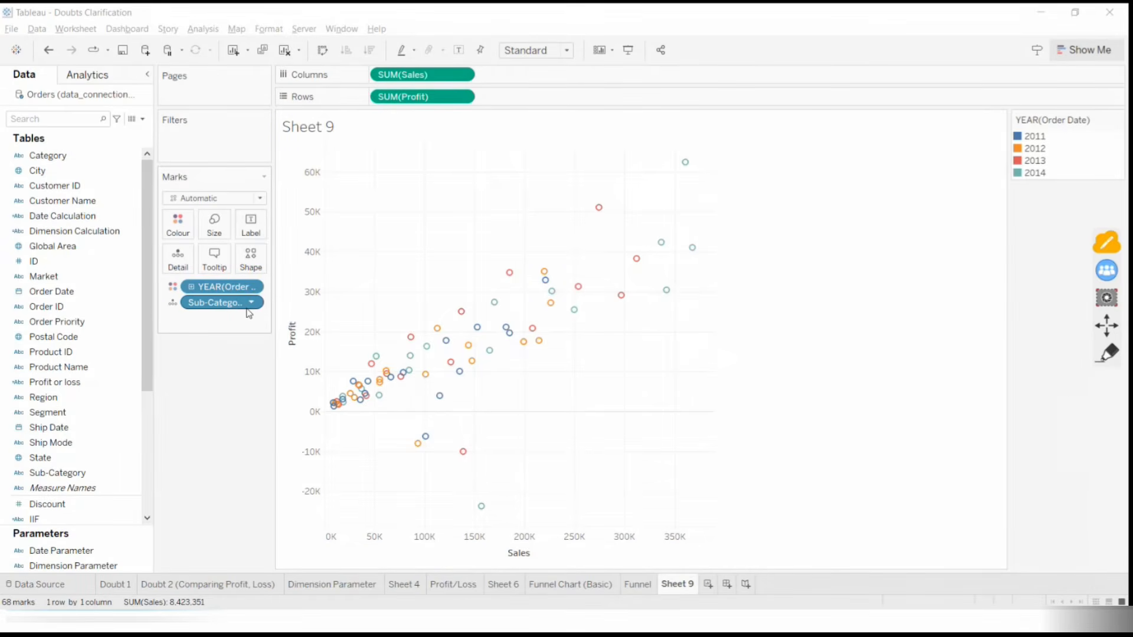
Set the Order Date colour field to the continuous Month level (May 2015 format)
{"action": "left_click", "coordinate": [252, 287]}
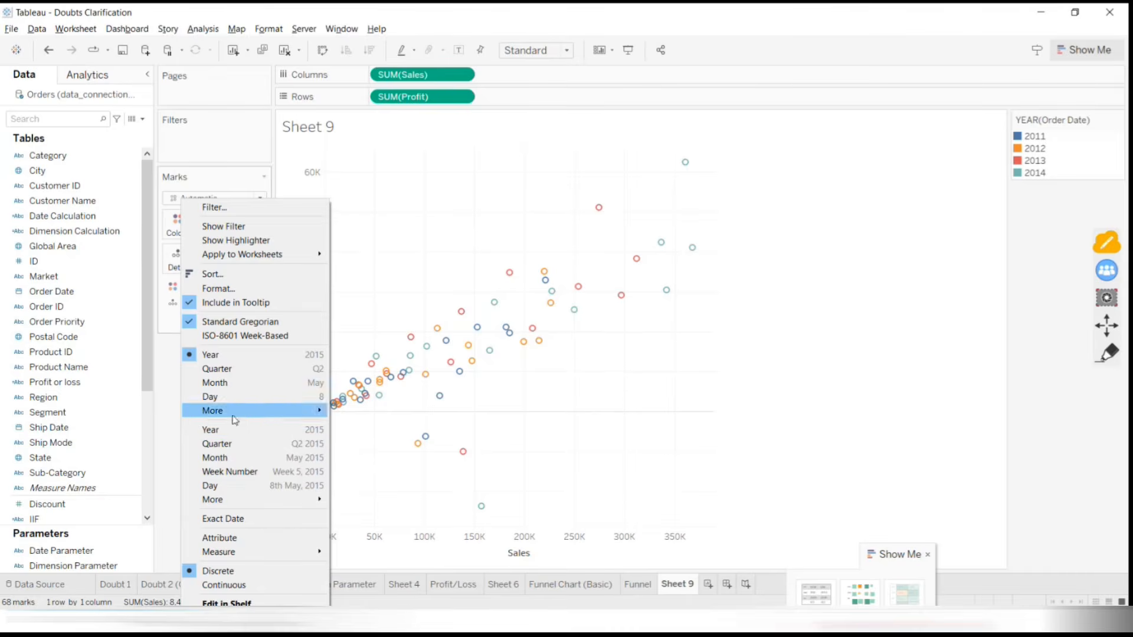
{"action": "left_click", "coordinate": [218, 460]}
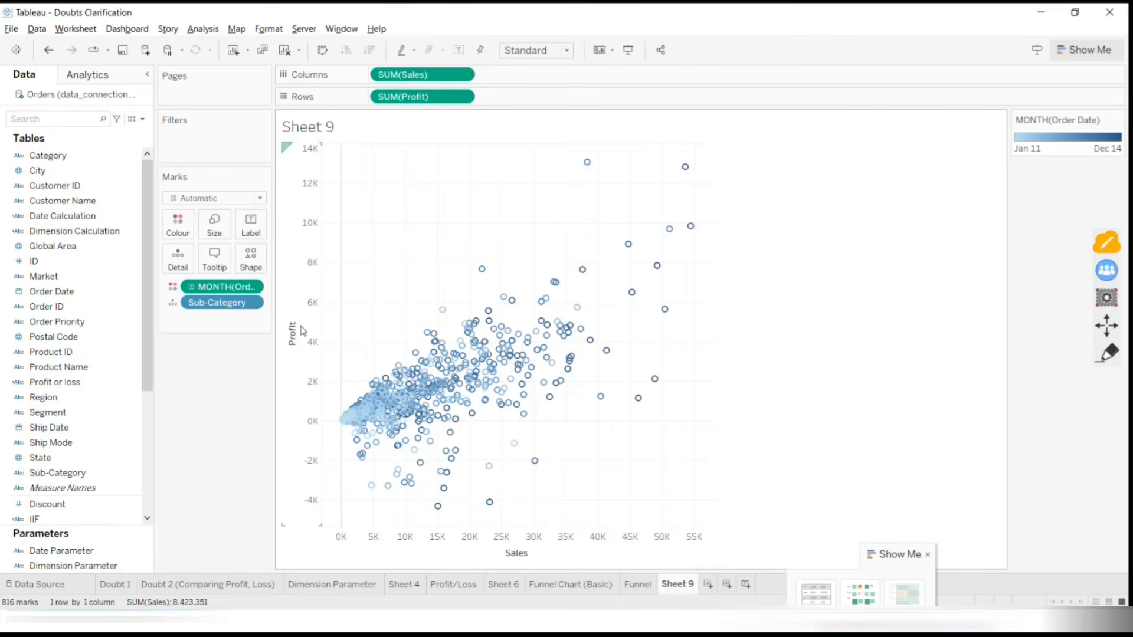
{"action": "mouse_move", "coordinate": [503, 337]}
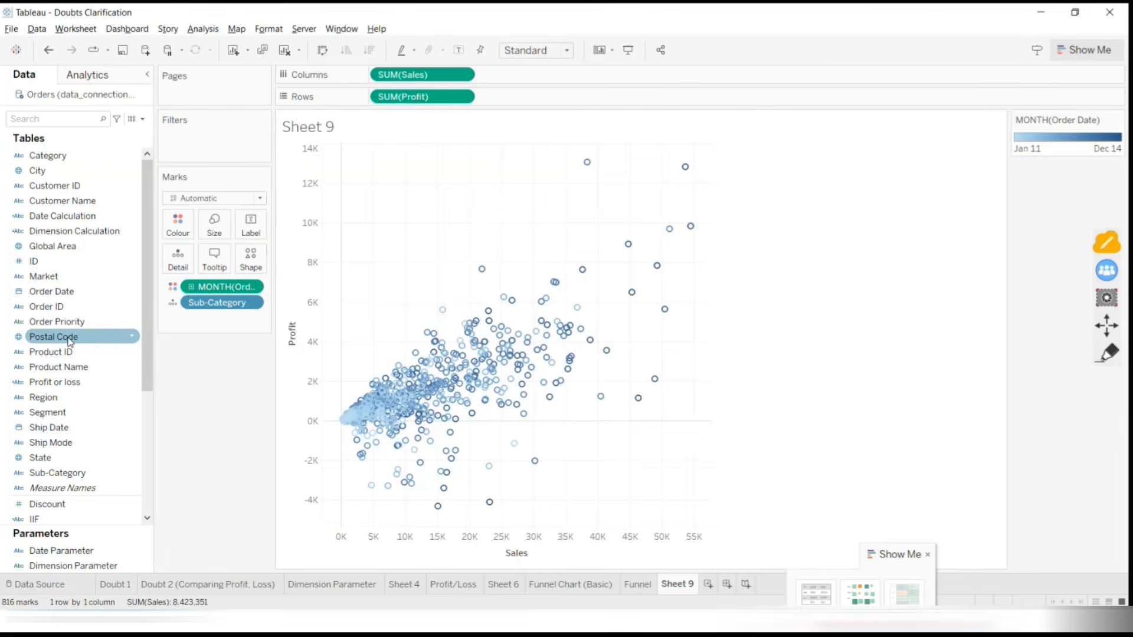
{"action": "right_click", "coordinate": [227, 288]}
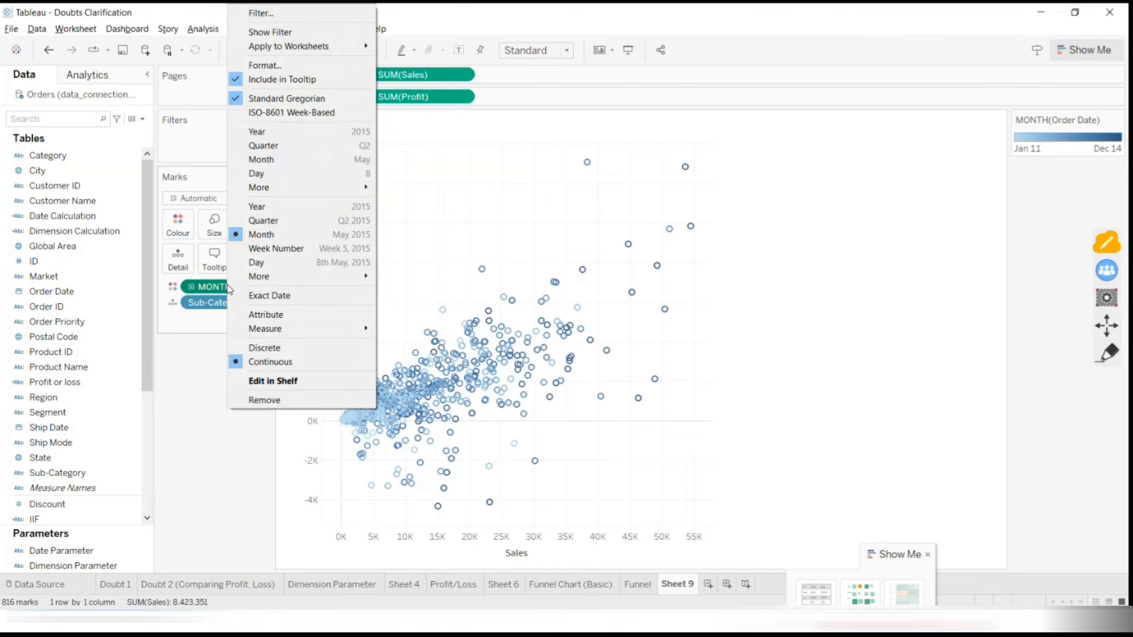
{"action": "left_click", "coordinate": [214, 288]}
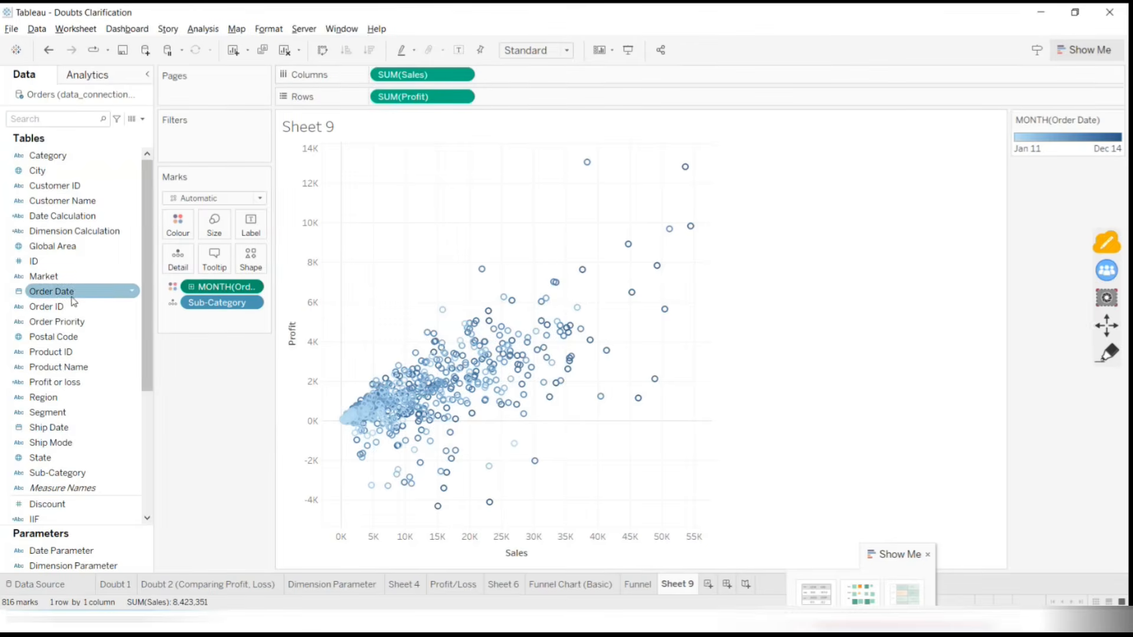
Add Order Date by year to the columns ahead of Sales, then take it off again
{"action": "left_click_drag", "start_coordinate": [69, 314], "coordinate": [566, 82]}
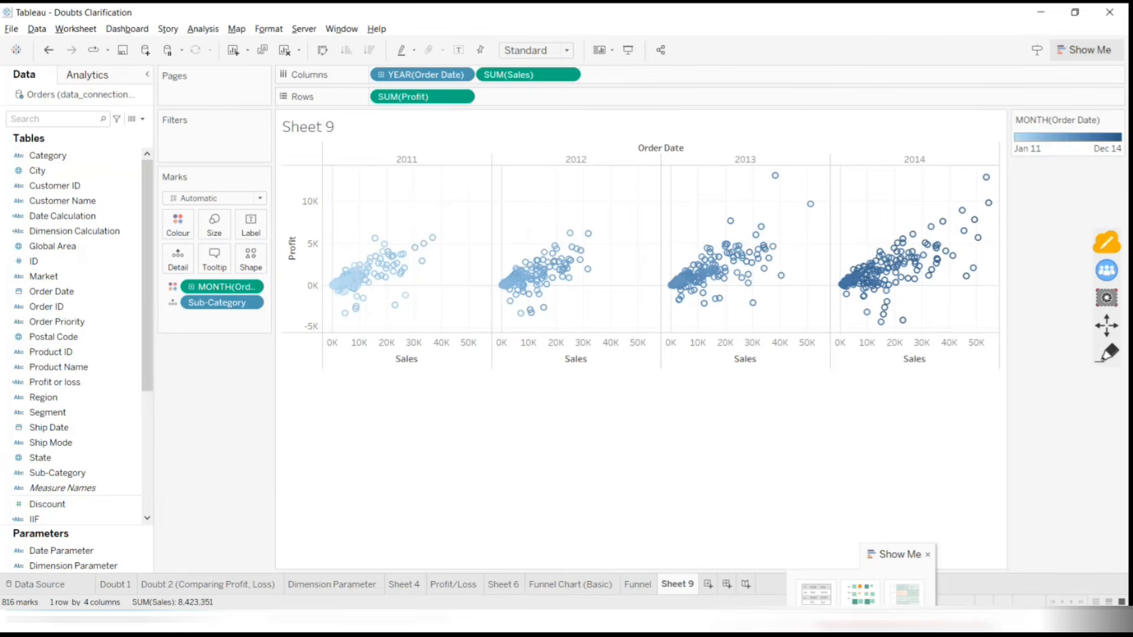
{"action": "left_click_drag", "start_coordinate": [499, 75], "coordinate": [187, 405]}
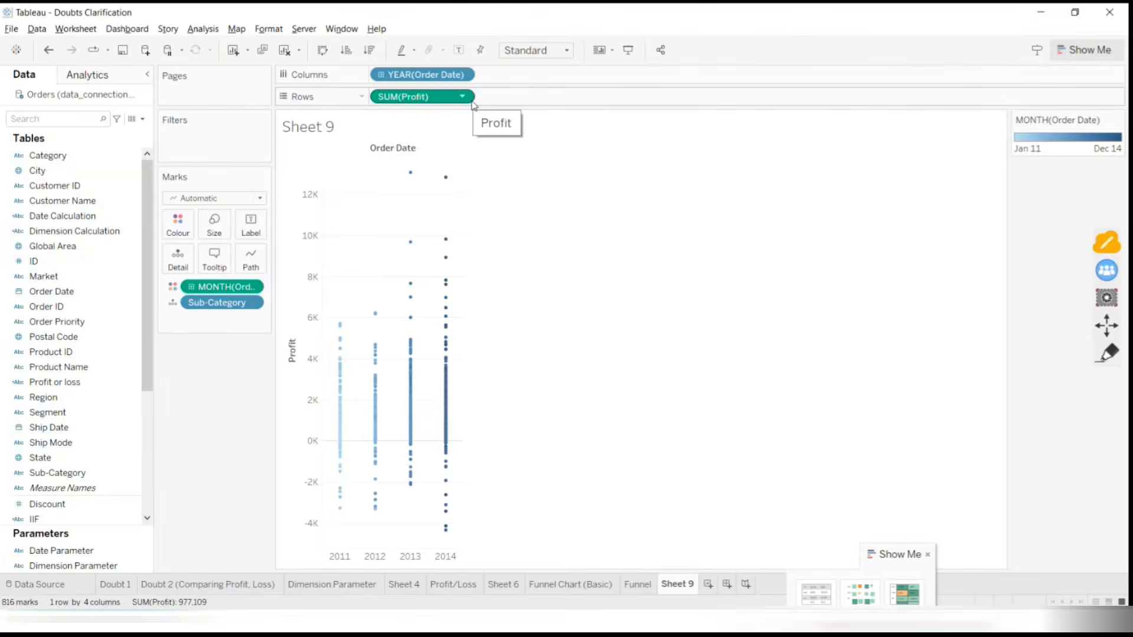
{"action": "key", "text": "ctrl+z"}
{"action": "left_click_drag", "start_coordinate": [434, 76], "coordinate": [220, 420]}
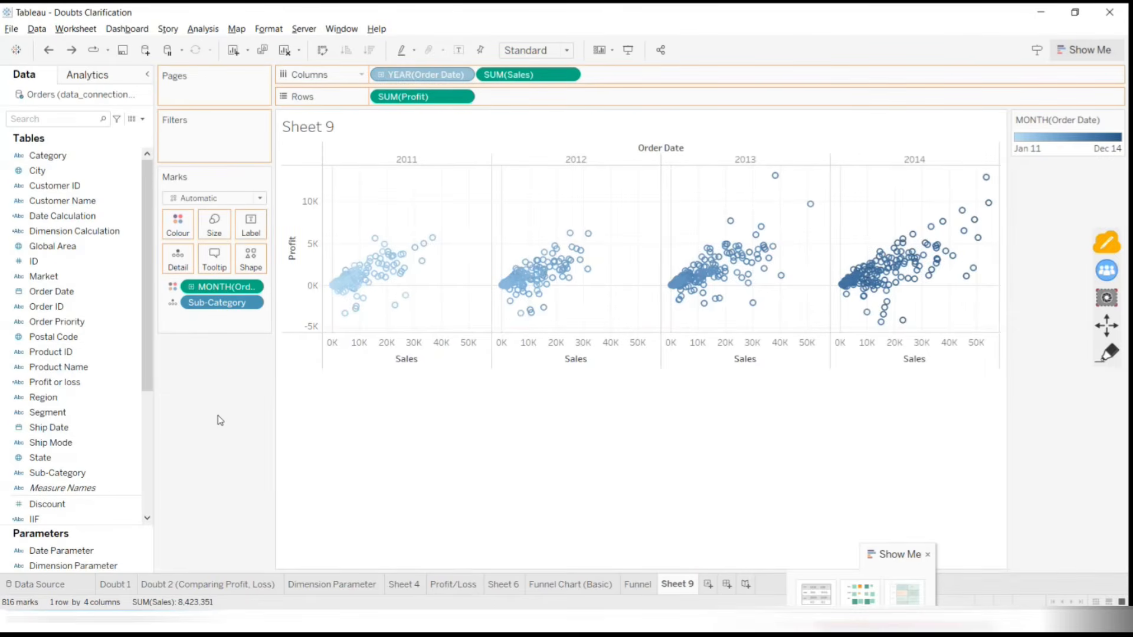
{"action": "left_click_drag", "start_coordinate": [219, 420], "coordinate": [218, 416]}
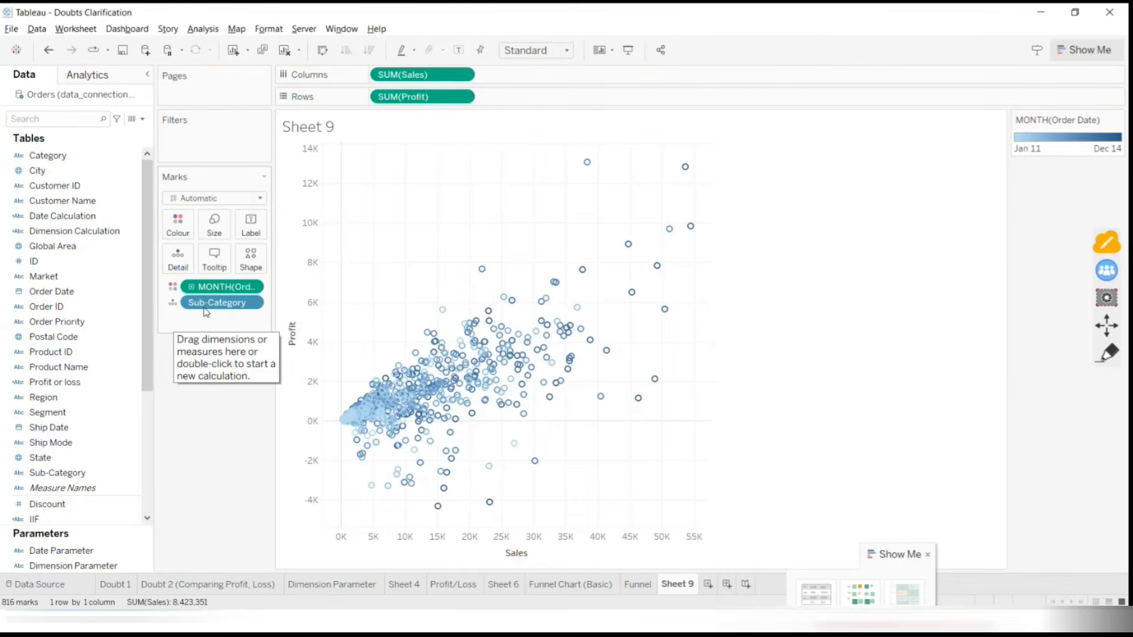
Add Order Date to the columns ahead of Sales and set it to the discrete Month level
{"action": "mouse_move", "coordinate": [629, 246]}
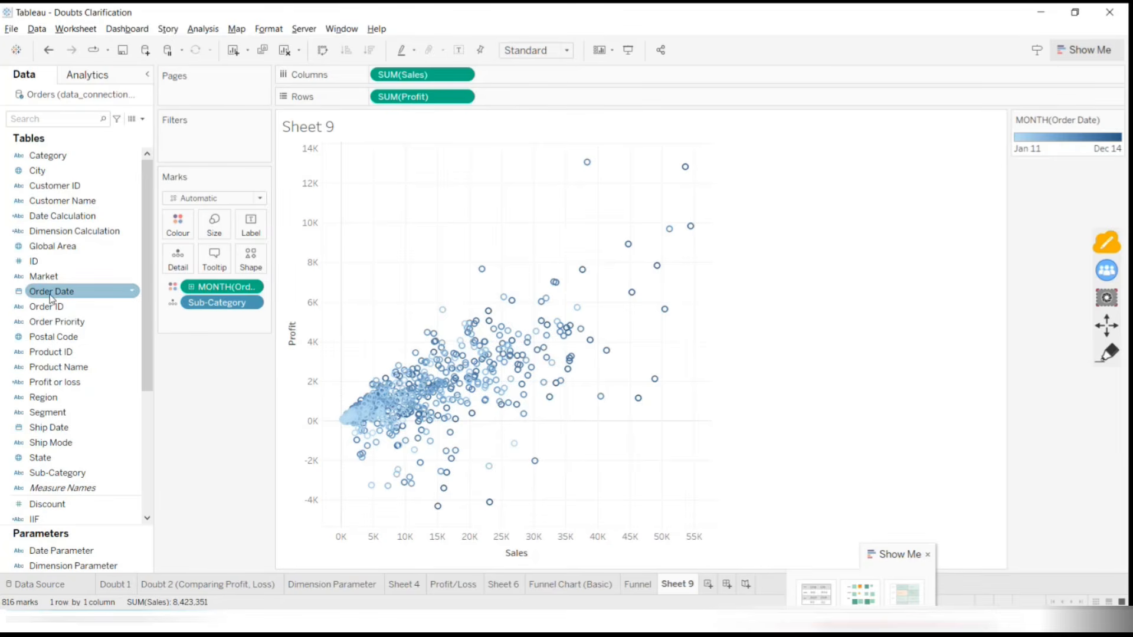
{"action": "left_click_drag", "start_coordinate": [50, 295], "coordinate": [528, 84]}
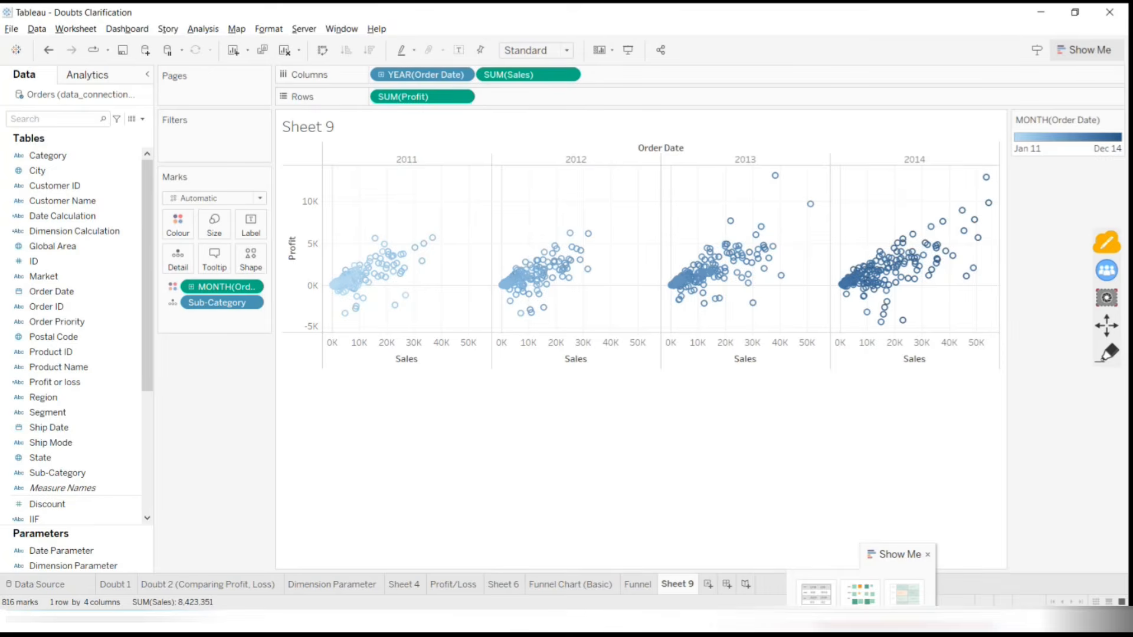
{"action": "left_click", "coordinate": [463, 75]}
{"action": "left_click", "coordinate": [427, 299]}
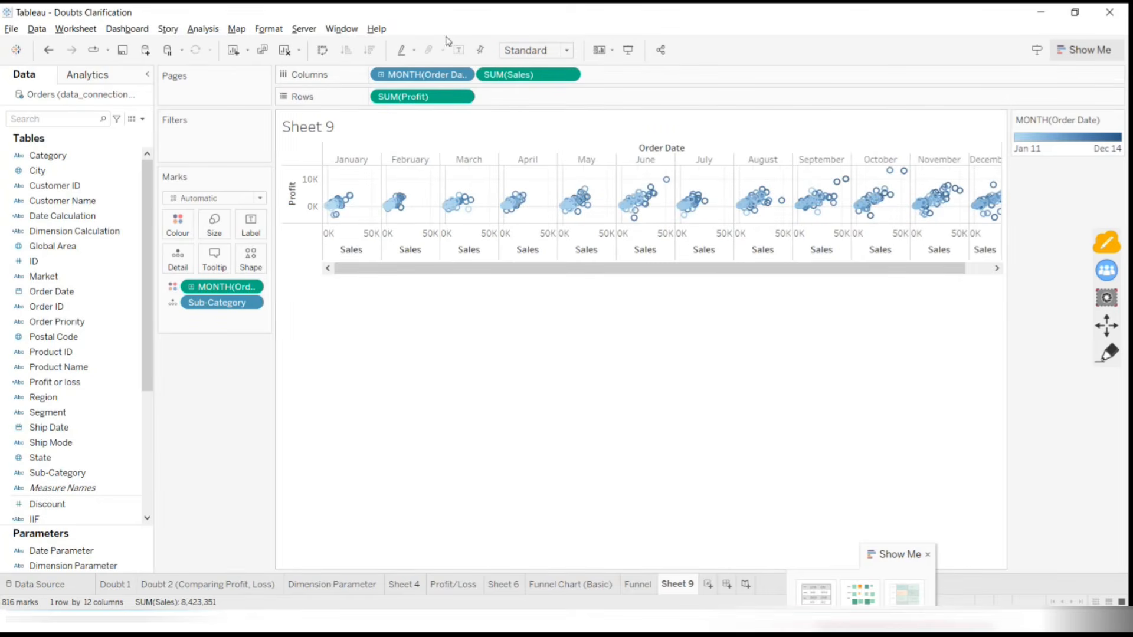
Switch the Order Date column field to continuous Month (May 2015 format), then remove it from the columns
{"action": "left_click", "coordinate": [462, 75]}
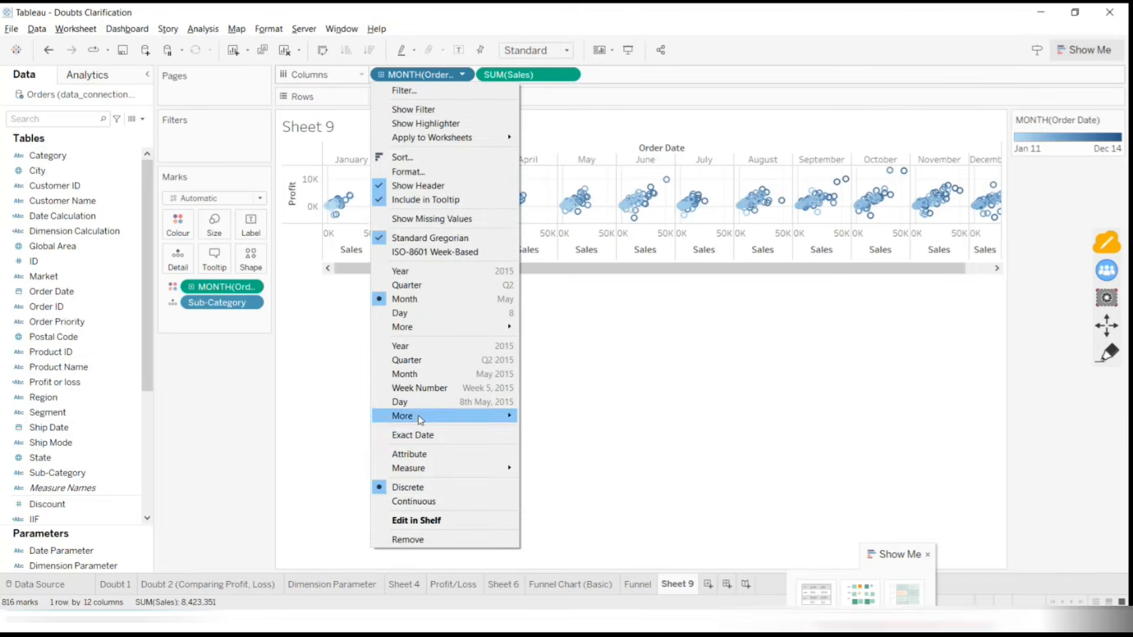
{"action": "left_click", "coordinate": [408, 376]}
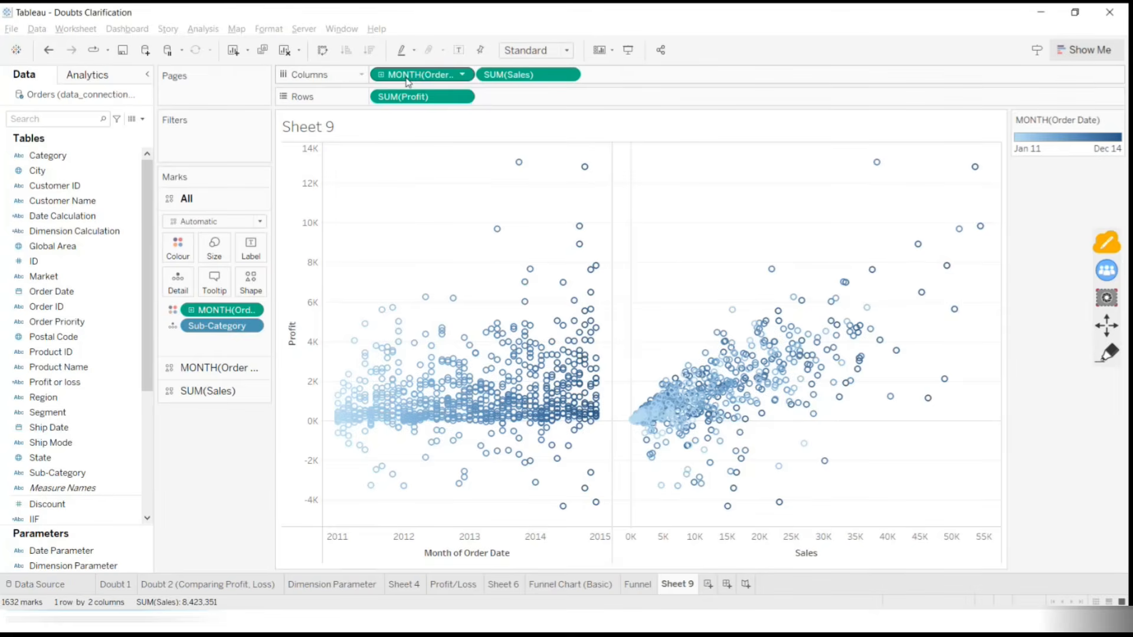
{"action": "left_click_drag", "start_coordinate": [407, 76], "coordinate": [183, 455]}
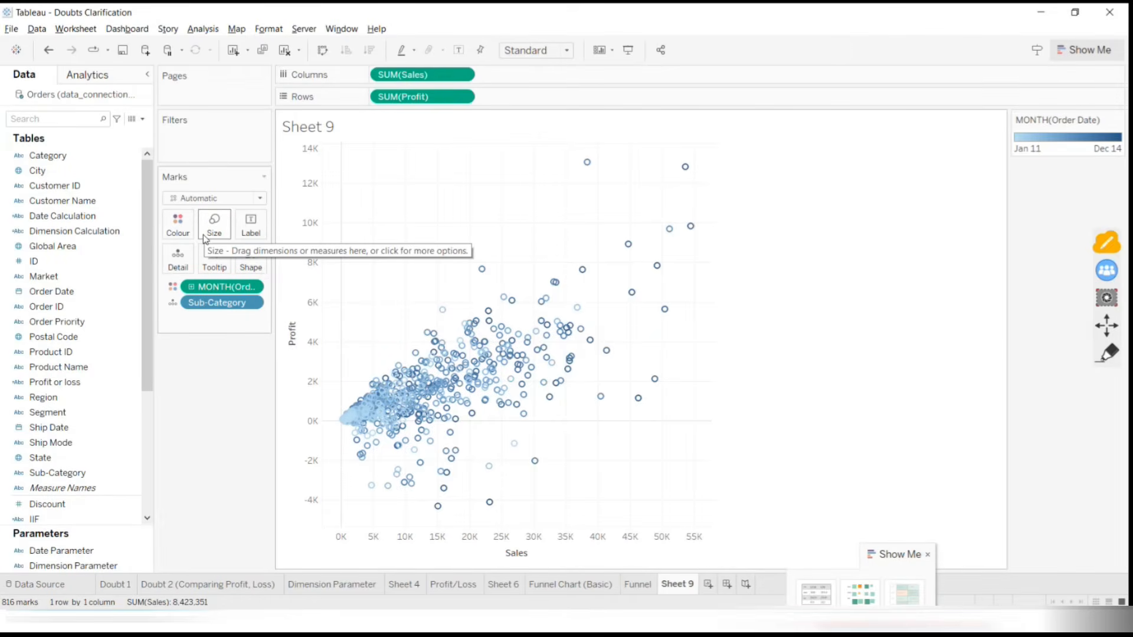
Widen the scatter plot by stretching the Sales axis
{"action": "mouse_move", "coordinate": [514, 330]}
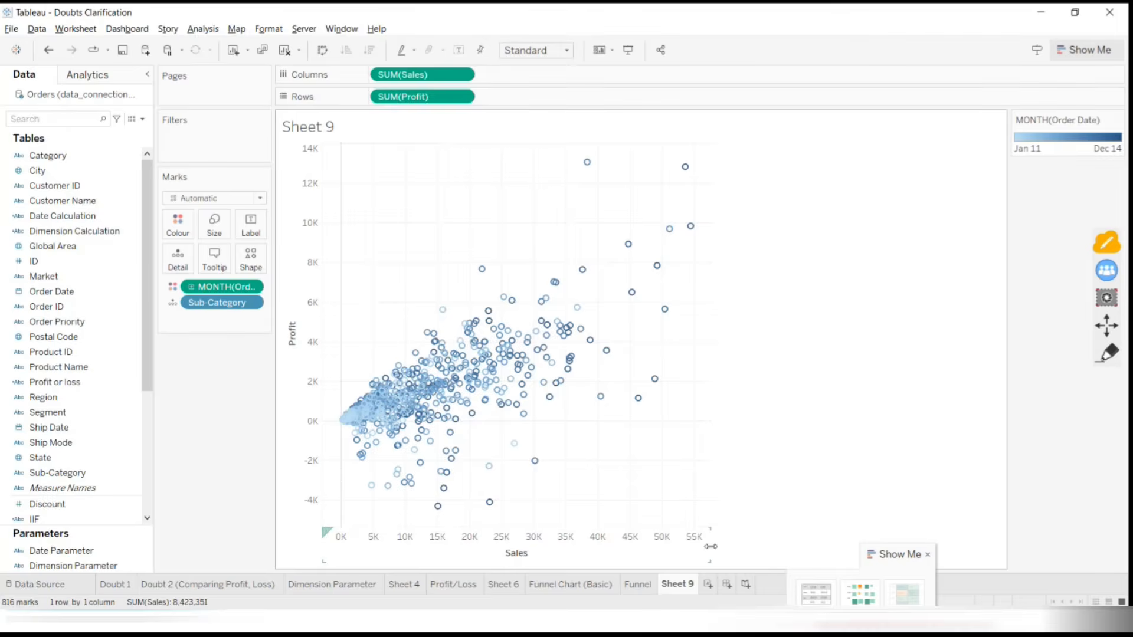
{"action": "left_click_drag", "start_coordinate": [792, 542], "coordinate": [797, 546]}
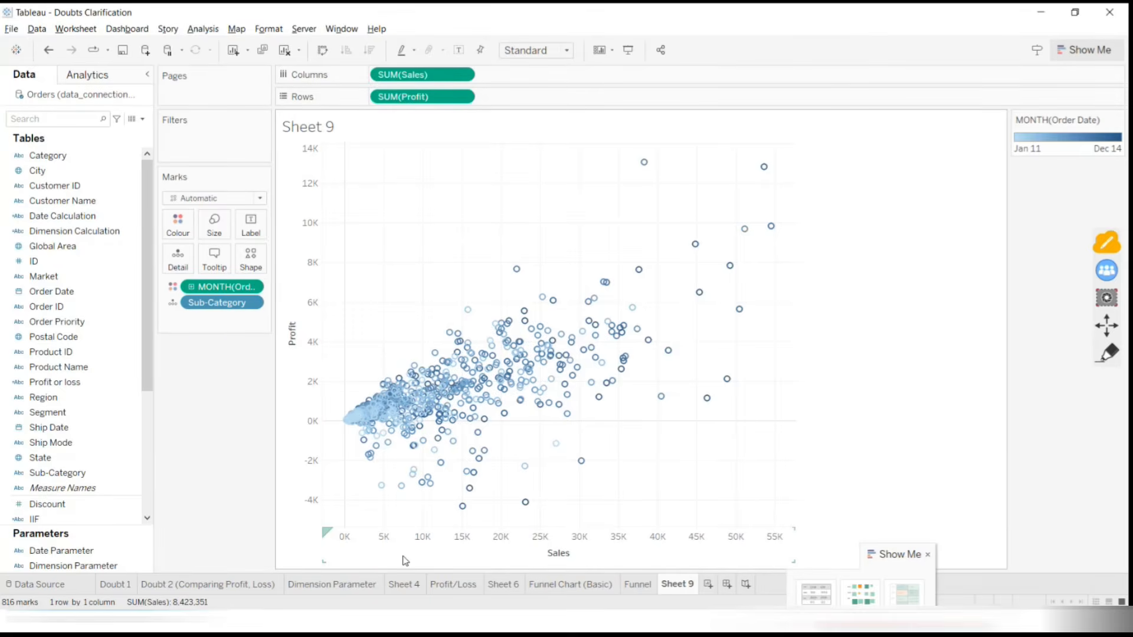
{"action": "left_click", "coordinate": [71, 80]}
{"action": "left_click", "coordinate": [21, 73]}
Examine the axis and pane format settings of the Sales axis, then close them and deselect the axis
{"action": "right_click", "coordinate": [377, 540]}
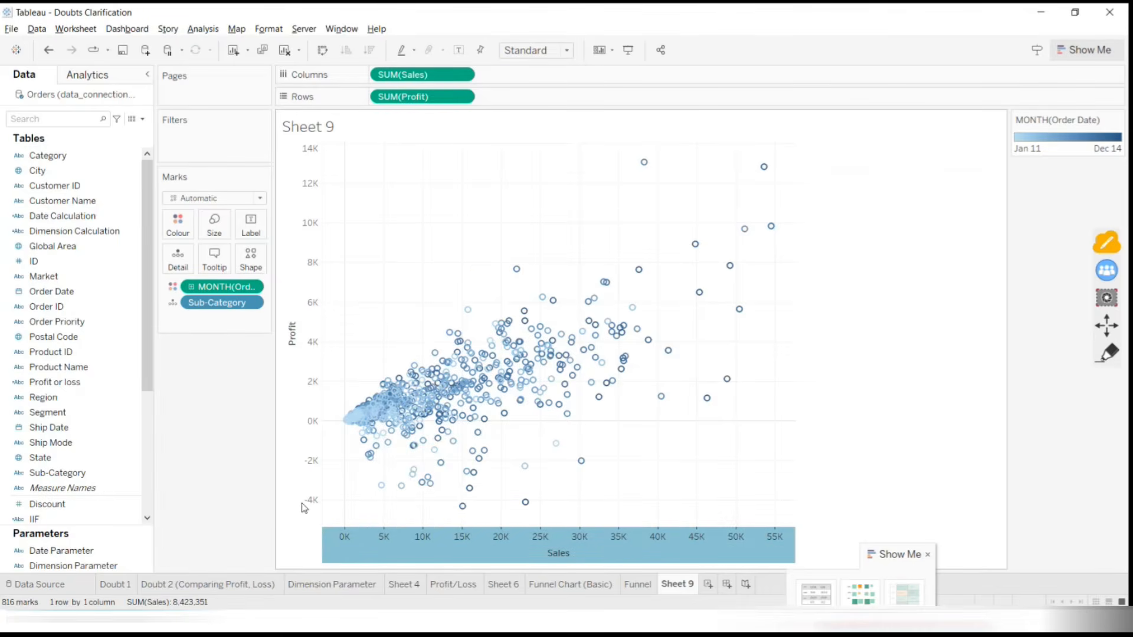
{"action": "left_click", "coordinate": [414, 496]}
{"action": "left_click", "coordinate": [135, 268]}
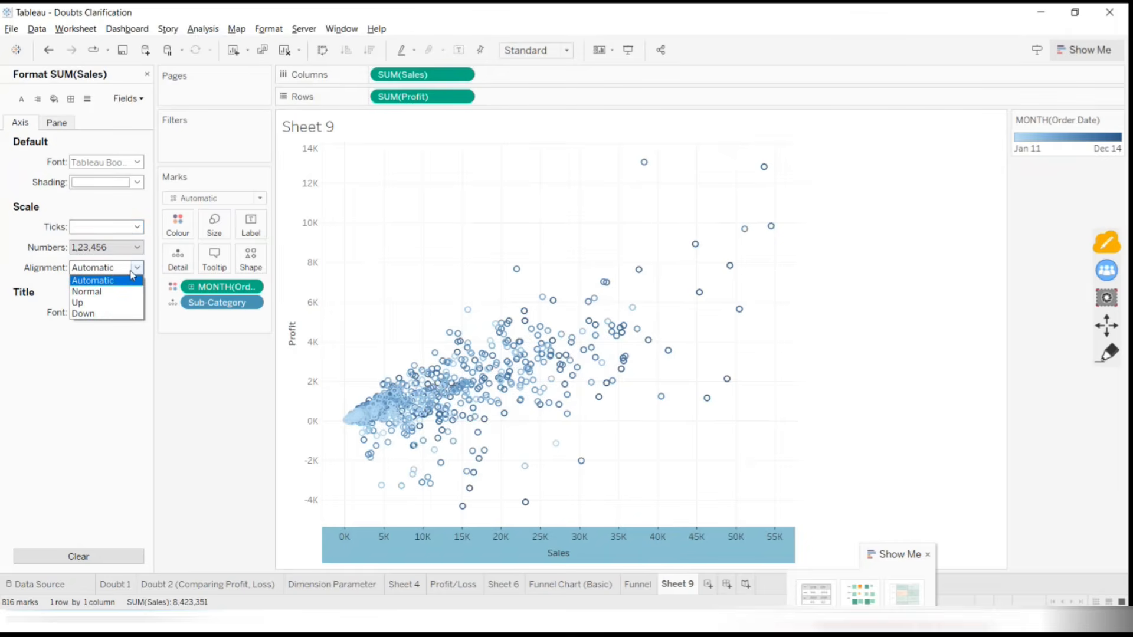
{"action": "left_click", "coordinate": [57, 123]}
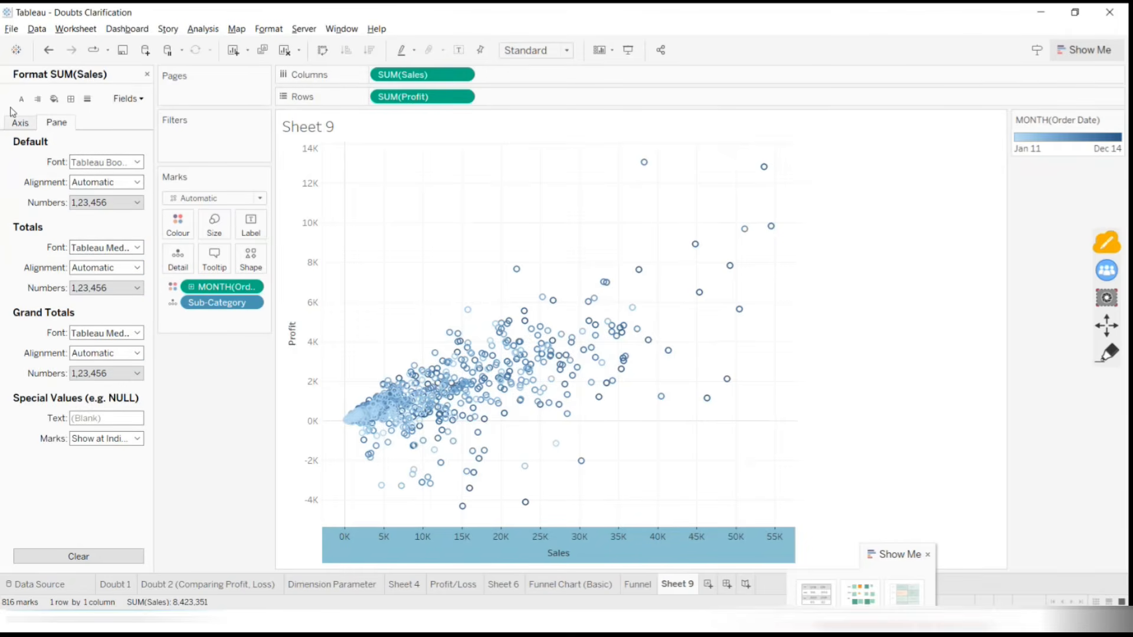
{"action": "left_click", "coordinate": [35, 122]}
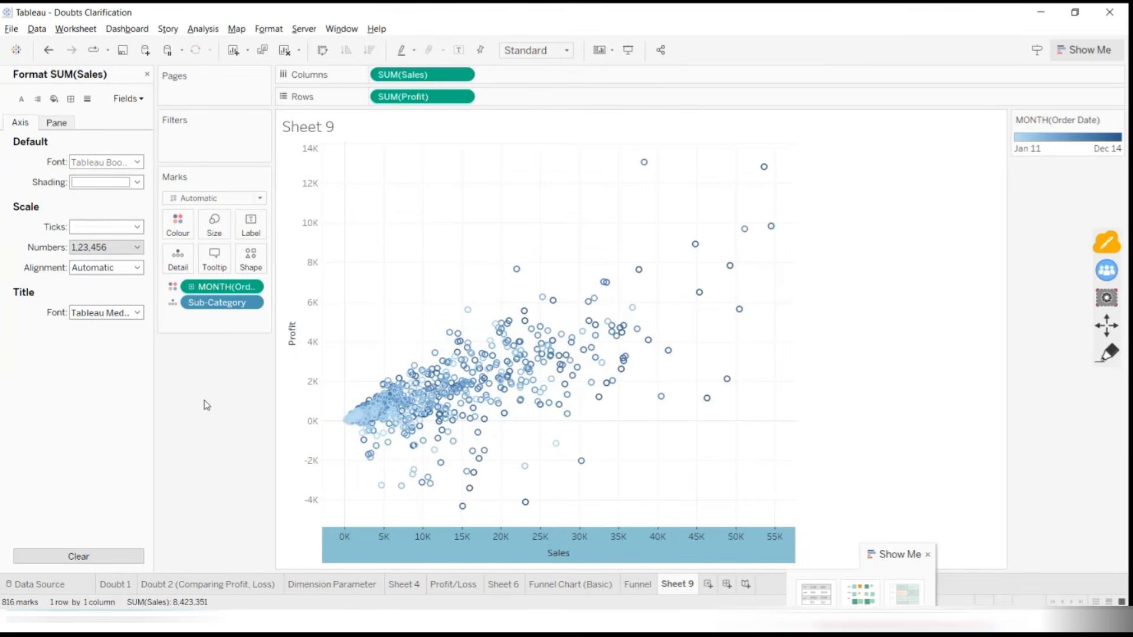
{"action": "left_click", "coordinate": [147, 75]}
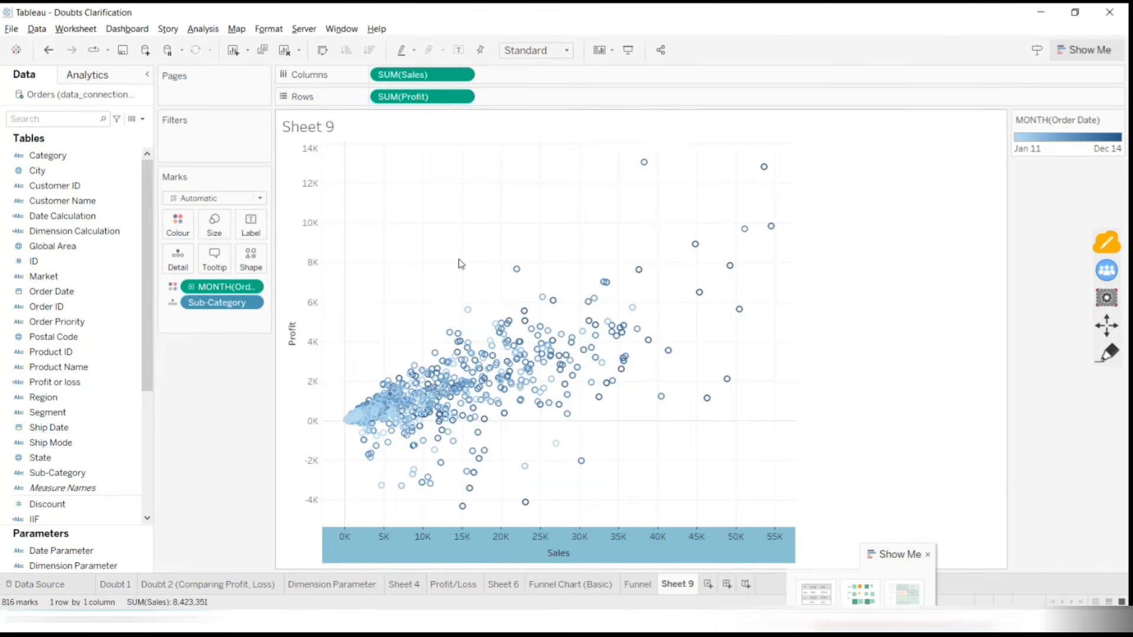
{"action": "left_click", "coordinate": [947, 329]}
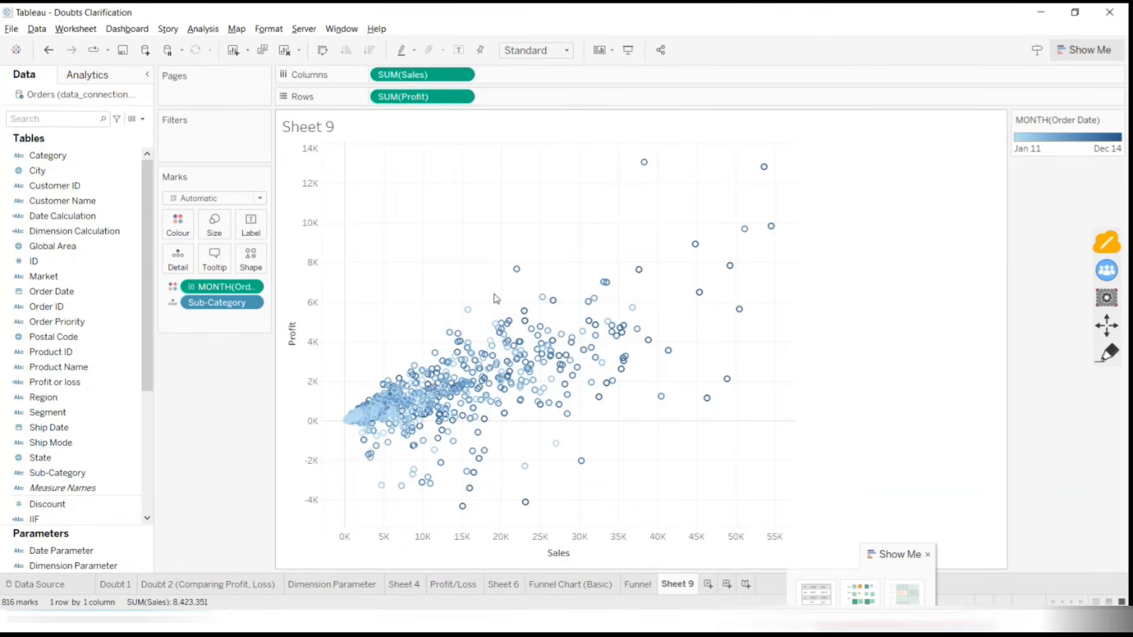
{"action": "left_click", "coordinate": [178, 231]}
{"action": "left_click", "coordinate": [192, 382]}
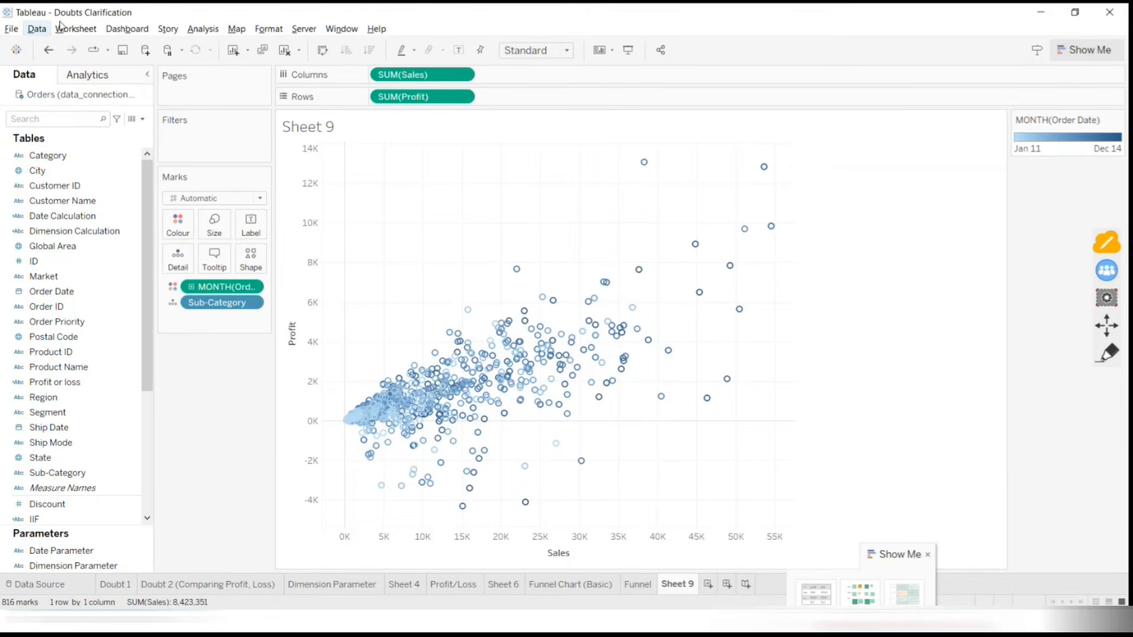
Show the Analytics options and circle the Analytics and Data headings in red ink
{"action": "left_click", "coordinate": [104, 80]}
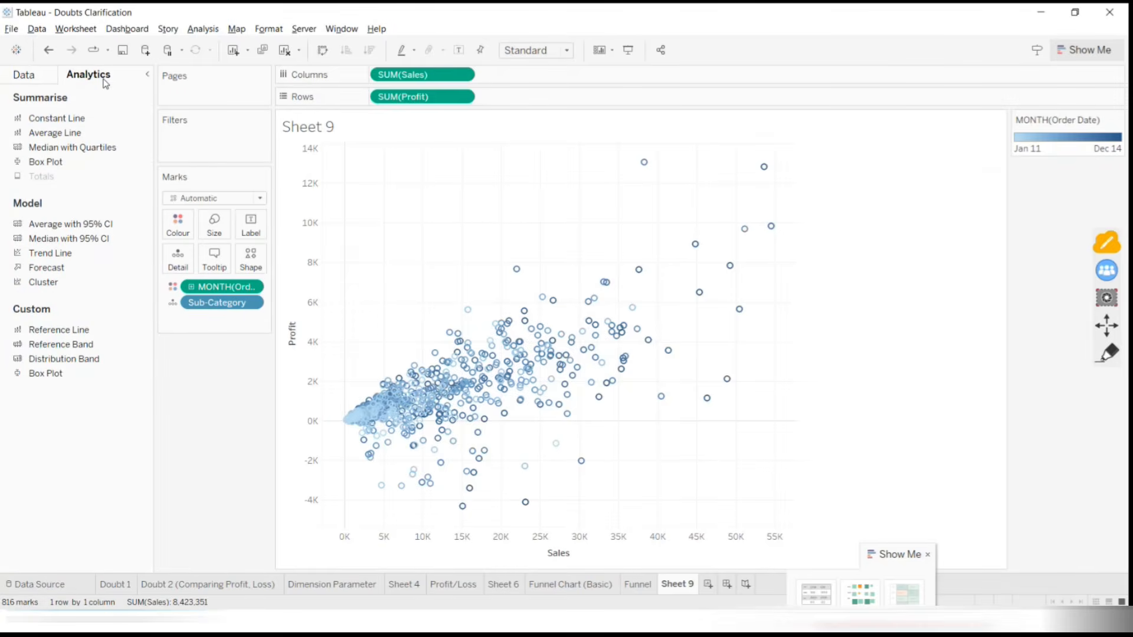
{"action": "left_click", "coordinate": [1107, 353]}
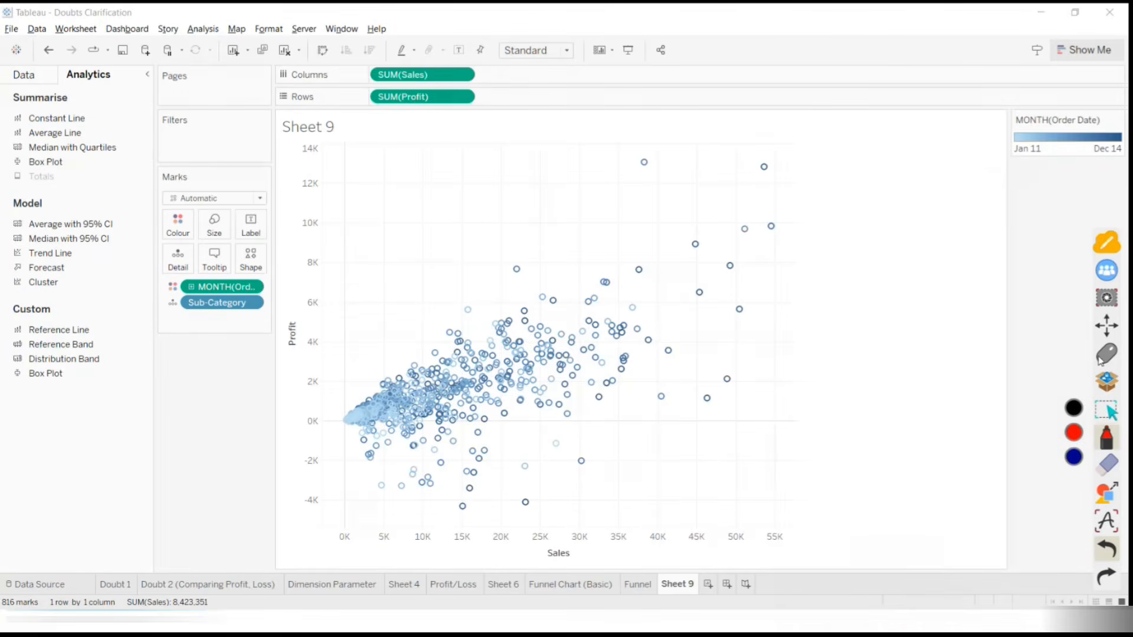
{"action": "mouse_move", "coordinate": [125, 30]}
{"action": "left_mouse_down"}
{"action": "mouse_move", "coordinate": [94, 43]}
{"action": "mouse_move", "coordinate": [133, 28]}
{"action": "left_mouse_up"}
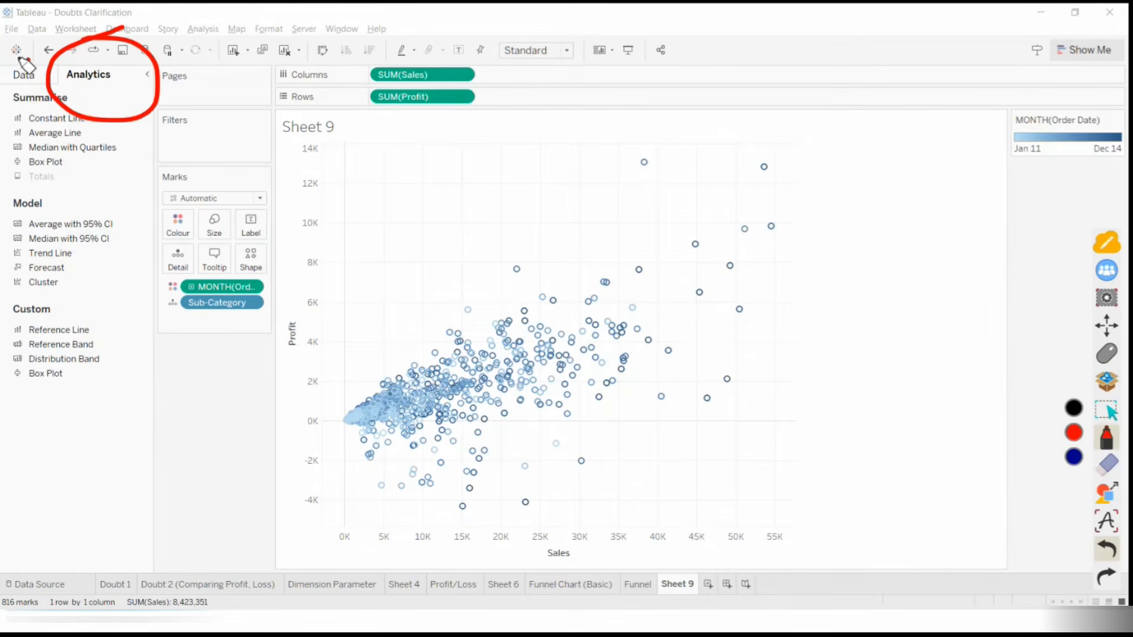
{"action": "mouse_move", "coordinate": [50, 101]}
{"action": "left_mouse_down"}
{"action": "mouse_move", "coordinate": [5, 73]}
{"action": "mouse_move", "coordinate": [23, 52]}
{"action": "left_mouse_up"}
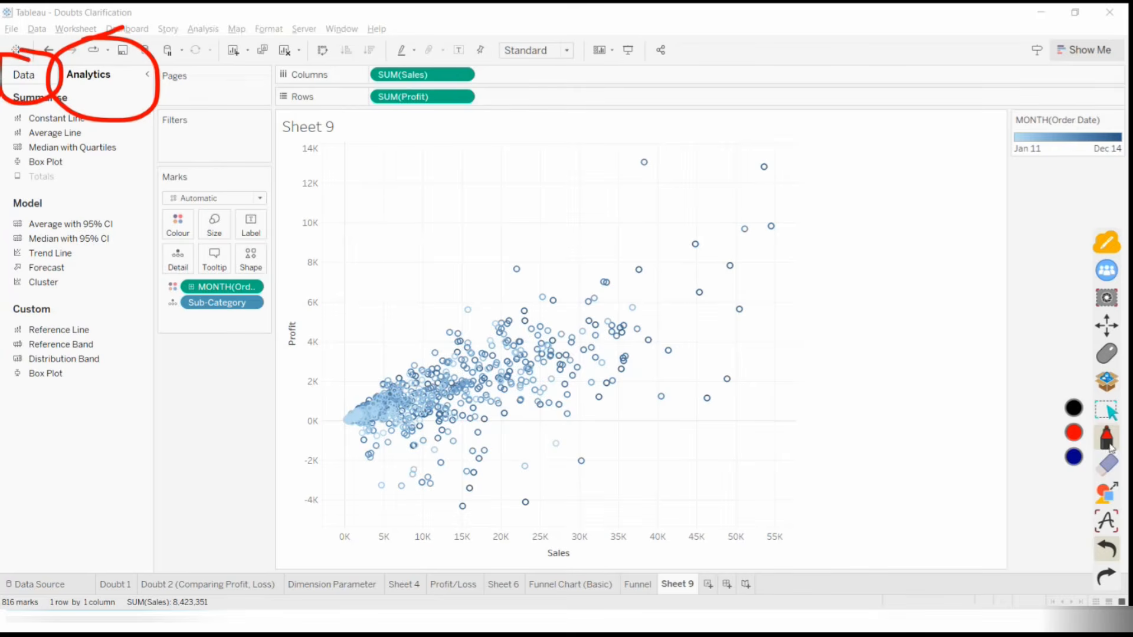
Erase the red circles around the headings and leave the drawing mode
{"action": "left_click", "coordinate": [1100, 467]}
{"action": "left_click", "coordinate": [1076, 490]}
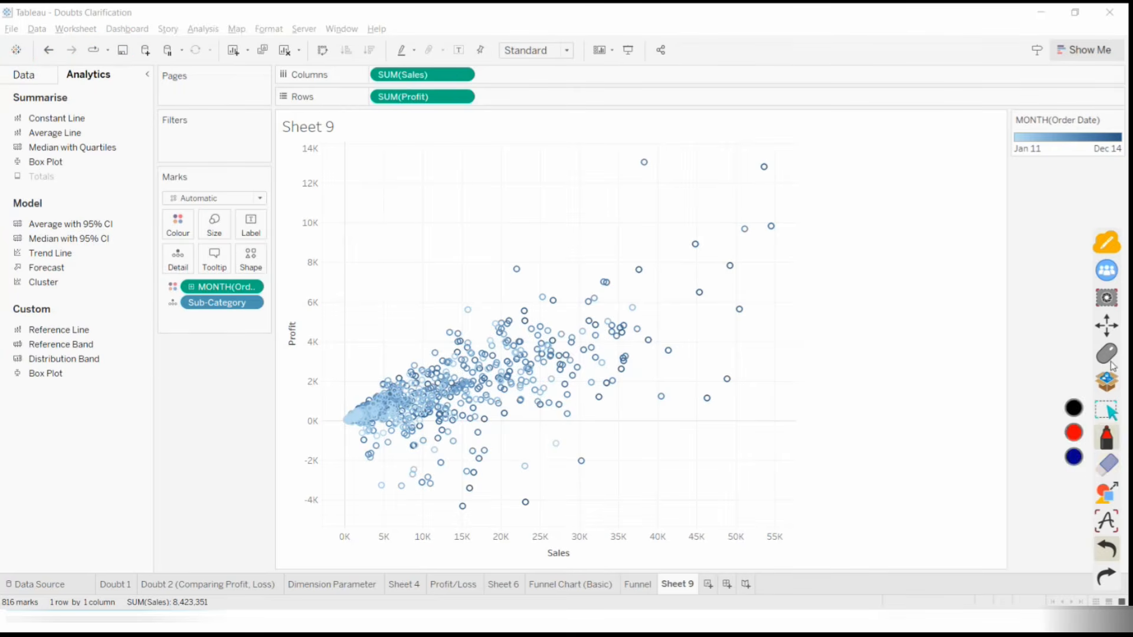
{"action": "left_click", "coordinate": [1108, 355]}
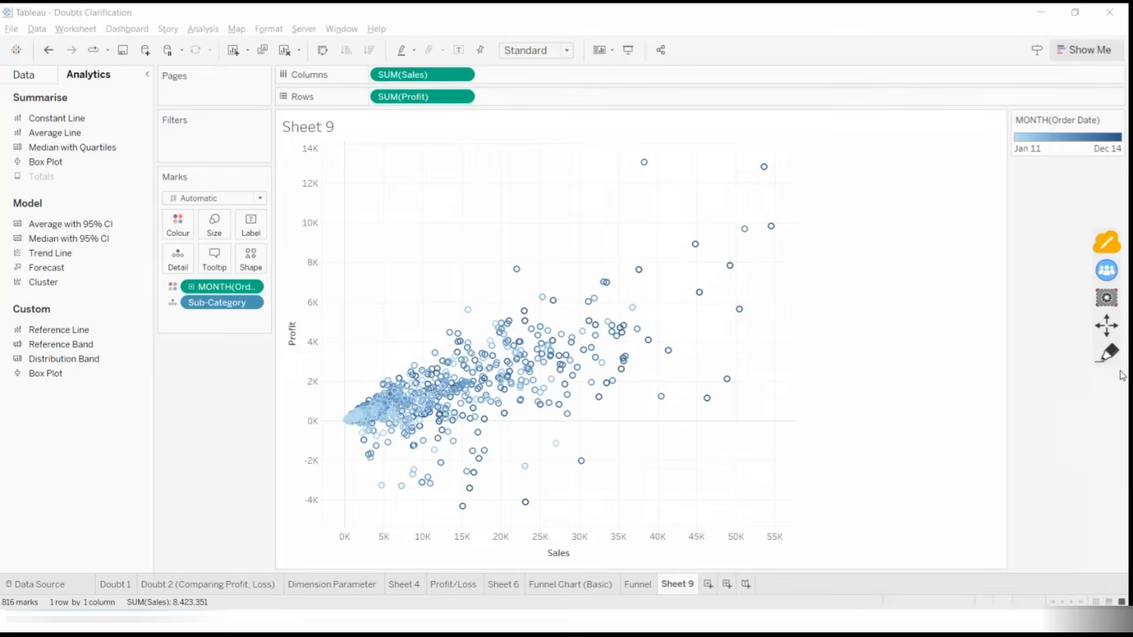
Circle Analytics, underline Summarise, Model and Custom, and bracket the lower Model options in red ink, and erase the marks
{"action": "left_click", "coordinate": [1108, 354]}
{"action": "mouse_move", "coordinate": [135, 70]}
{"action": "left_mouse_down"}
{"action": "mouse_move", "coordinate": [125, 48]}
{"action": "mouse_move", "coordinate": [83, 37]}
{"action": "left_mouse_up"}
{"action": "left_click_drag", "start_coordinate": [2, 108], "coordinate": [95, 105]}
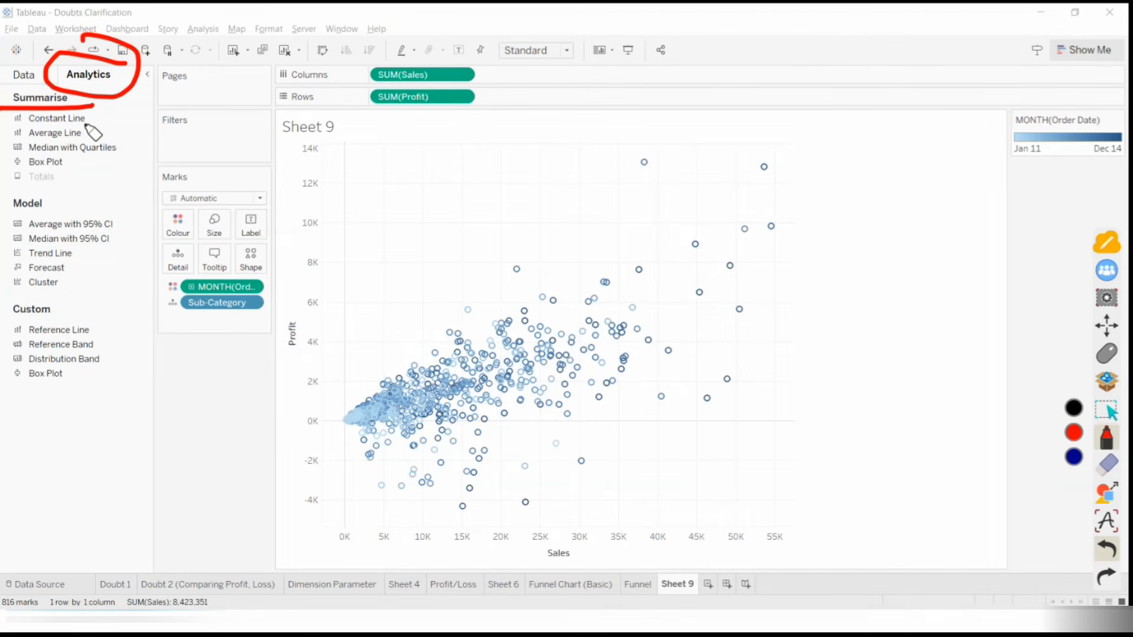
{"action": "left_click_drag", "start_coordinate": [1, 207], "coordinate": [59, 206]}
{"action": "left_click_drag", "start_coordinate": [2, 316], "coordinate": [88, 318]}
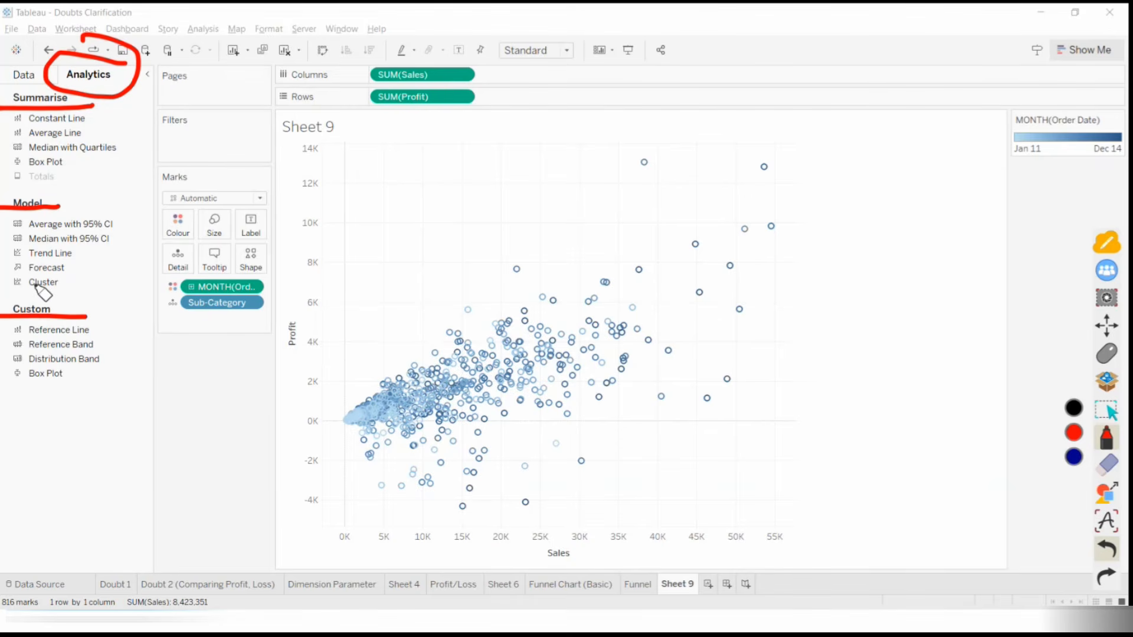
{"action": "mouse_move", "coordinate": [65, 258]}
{"action": "left_mouse_down"}
{"action": "mouse_move", "coordinate": [69, 293]}
{"action": "mouse_move", "coordinate": [53, 296]}
{"action": "left_mouse_up"}
{"action": "left_click", "coordinate": [1100, 470]}
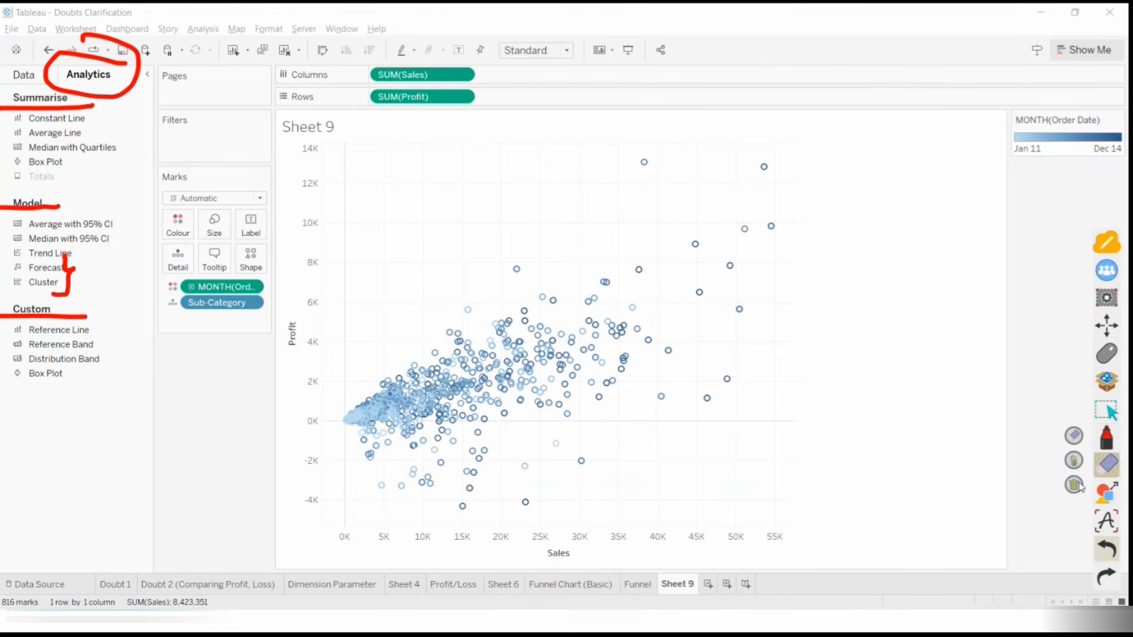
{"action": "left_click", "coordinate": [1076, 482]}
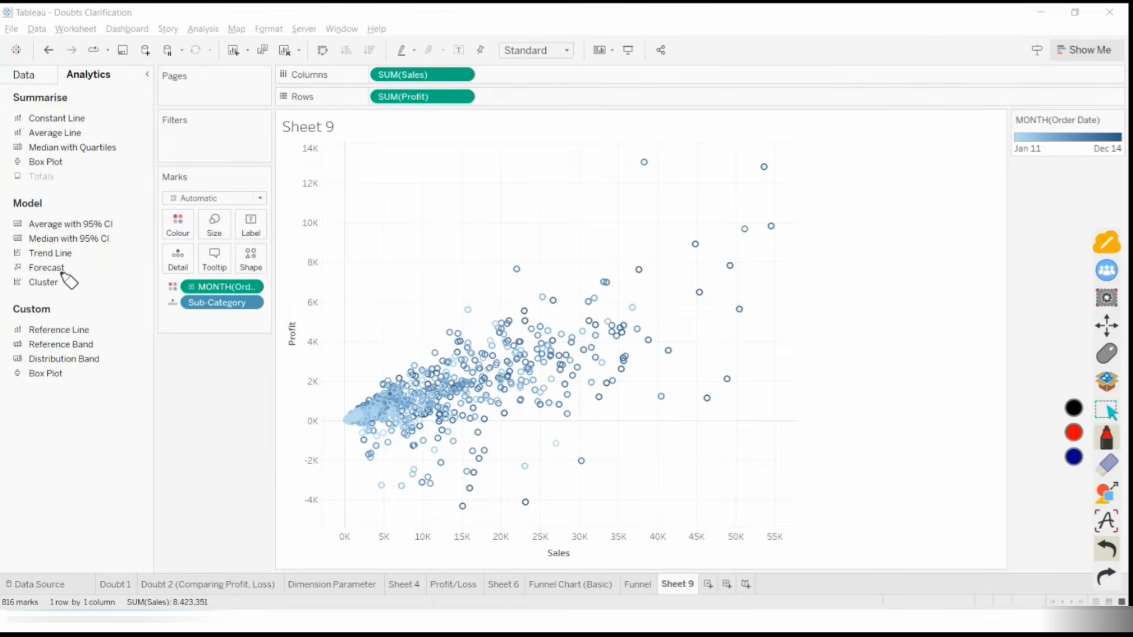
Circle the Cluster option in red ink and erase the circle
{"action": "left_click_drag", "start_coordinate": [61, 273], "coordinate": [49, 264]}
{"action": "left_click", "coordinate": [1108, 464]}
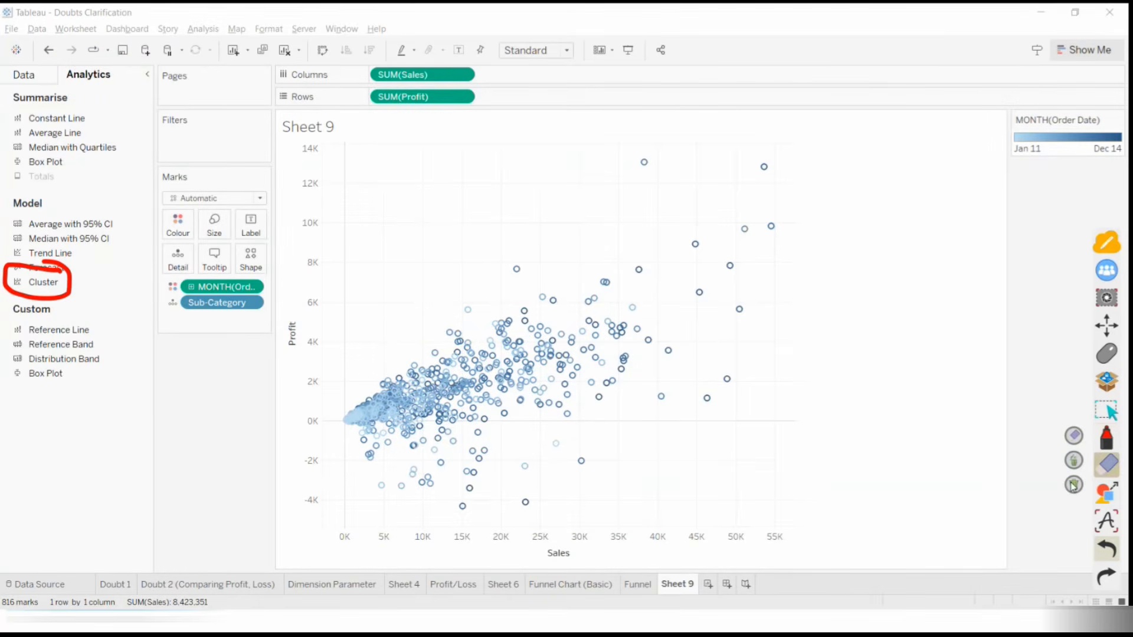
{"action": "left_click", "coordinate": [1074, 485]}
Add clusters to the scatter plot and mark the cluster variables, legend and Number of Clusters setting in red ink
{"action": "mouse_move", "coordinate": [44, 282]}
{"action": "left_mouse_down"}
{"action": "mouse_move", "coordinate": [352, 190]}
{"action": "mouse_move", "coordinate": [372, 168]}
{"action": "left_mouse_up"}
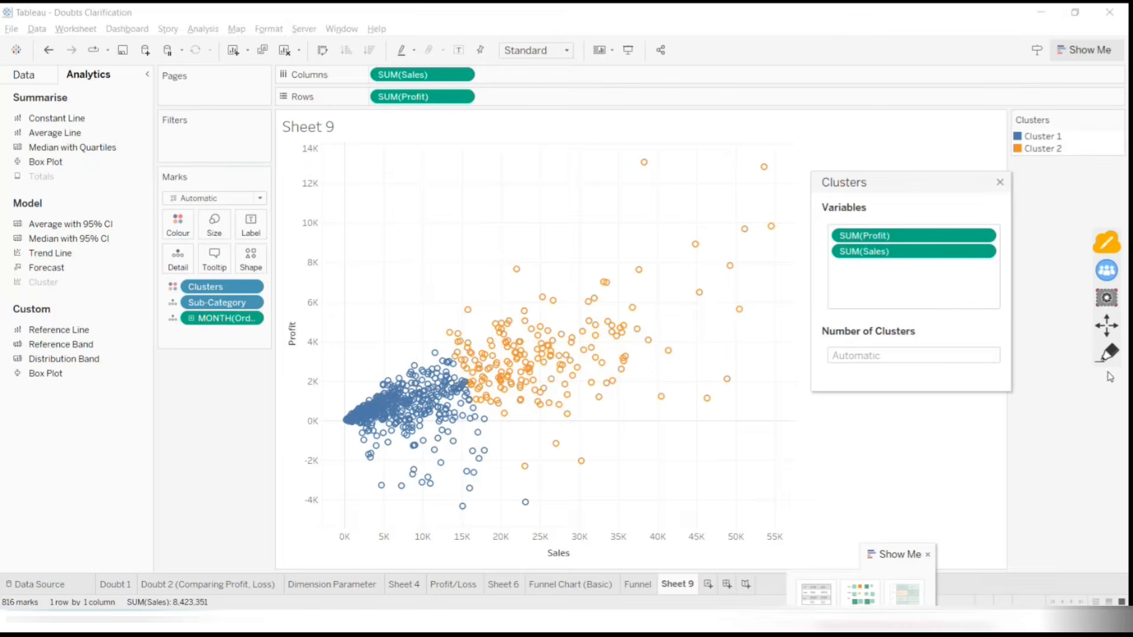
{"action": "left_click", "coordinate": [1107, 353]}
{"action": "mouse_move", "coordinate": [907, 189]}
{"action": "left_mouse_down"}
{"action": "mouse_move", "coordinate": [971, 299]}
{"action": "mouse_move", "coordinate": [897, 174]}
{"action": "left_mouse_up"}
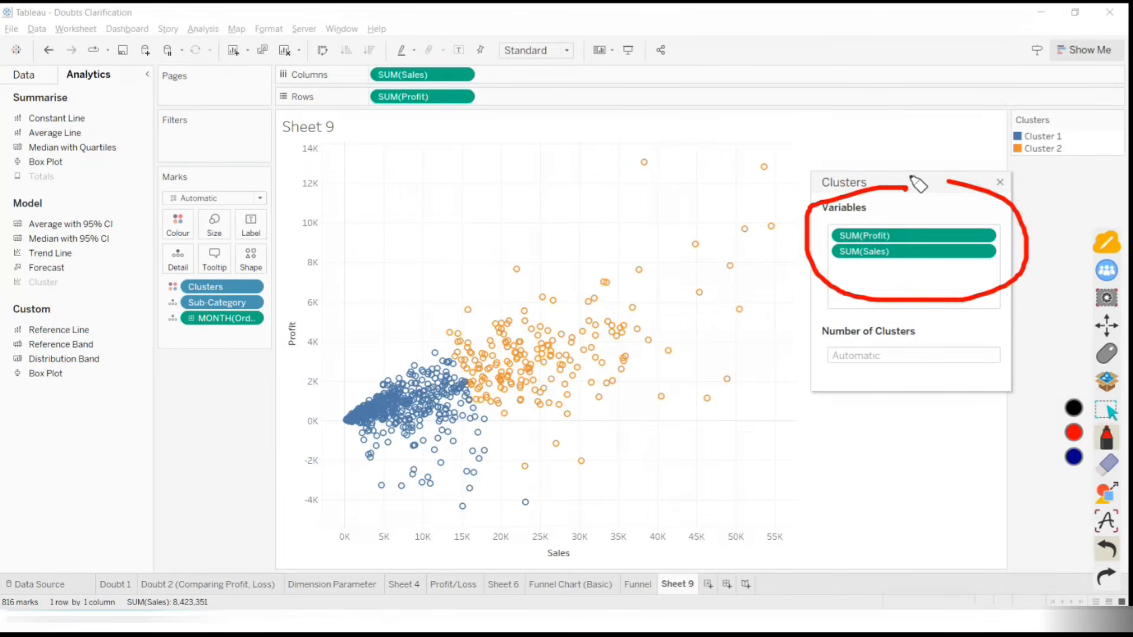
{"action": "left_click_drag", "start_coordinate": [900, 228], "coordinate": [943, 167]}
{"action": "left_click_drag", "start_coordinate": [921, 233], "coordinate": [982, 255]}
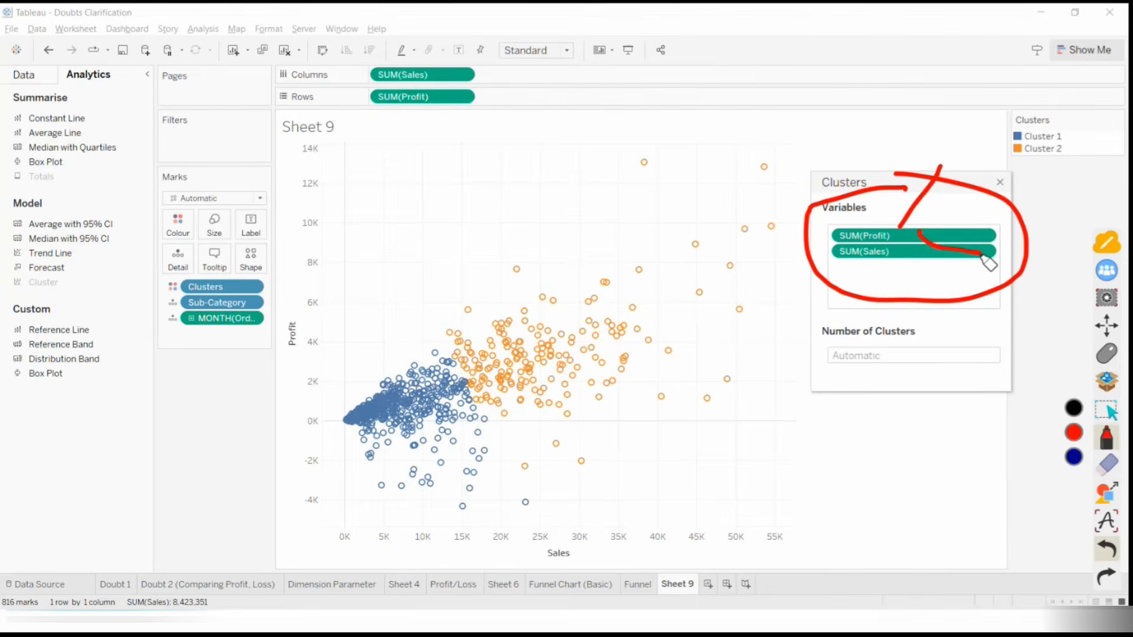
{"action": "mouse_move", "coordinate": [1082, 109]}
{"action": "left_mouse_down"}
{"action": "mouse_move", "coordinate": [1056, 97]}
{"action": "mouse_move", "coordinate": [1124, 153]}
{"action": "mouse_move", "coordinate": [997, 110]}
{"action": "left_mouse_up"}
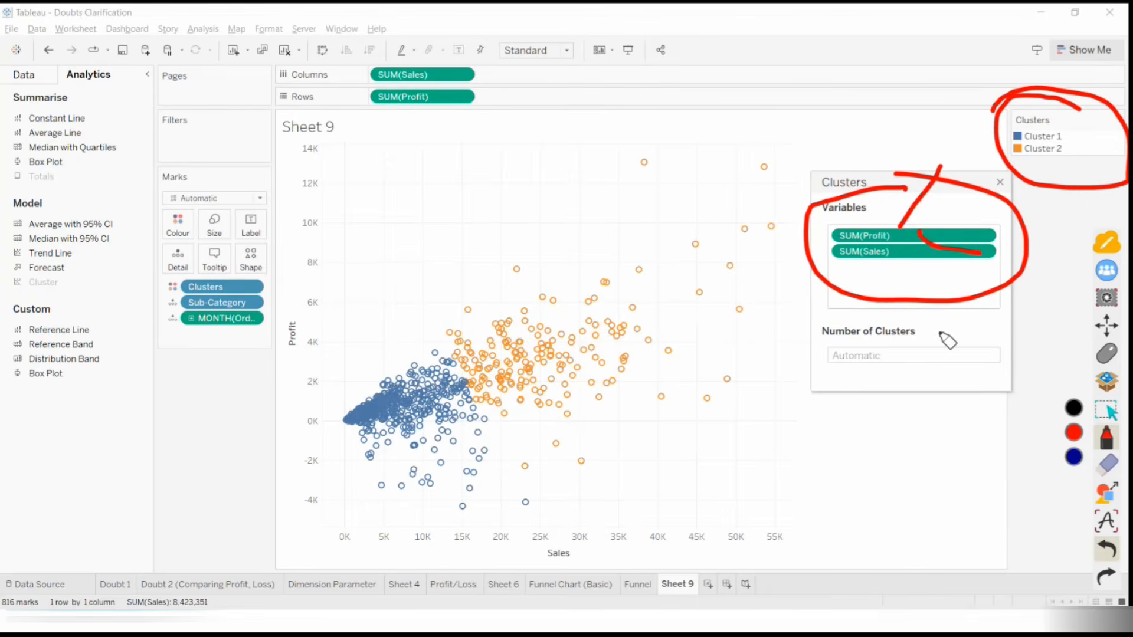
{"action": "mouse_move", "coordinate": [948, 309]}
{"action": "left_mouse_down"}
{"action": "mouse_move", "coordinate": [756, 369]}
{"action": "mouse_move", "coordinate": [1012, 311]}
{"action": "left_mouse_up"}
{"action": "left_click_drag", "start_coordinate": [833, 306], "coordinate": [912, 304]}
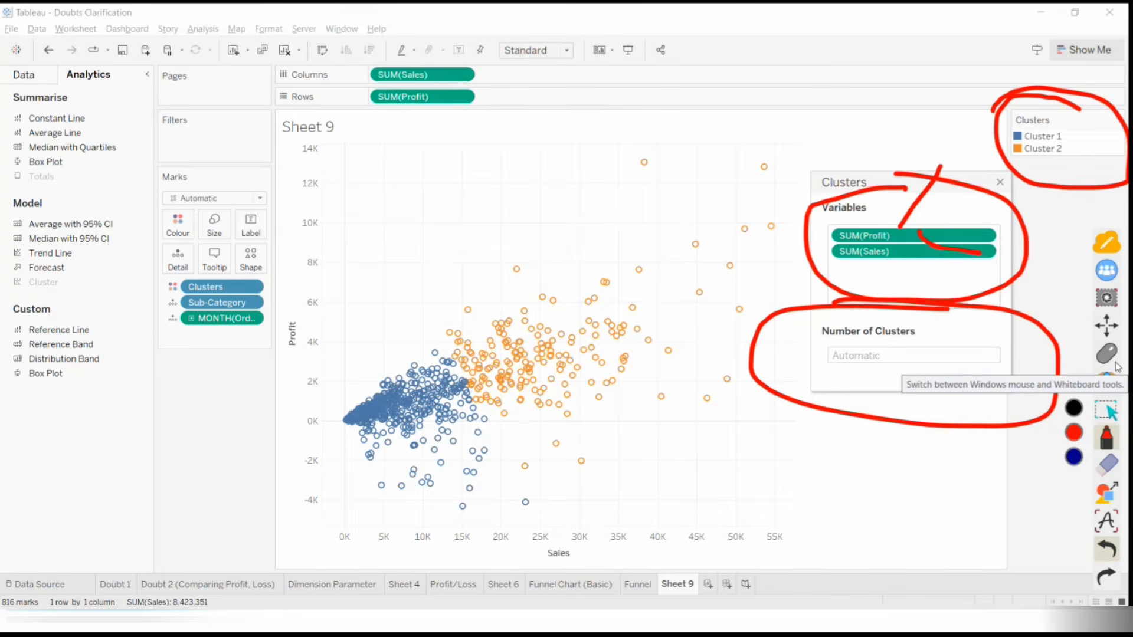
Erase all the red ink around the cluster settings and legend, and leave the drawing mode
{"action": "left_click", "coordinate": [1101, 473]}
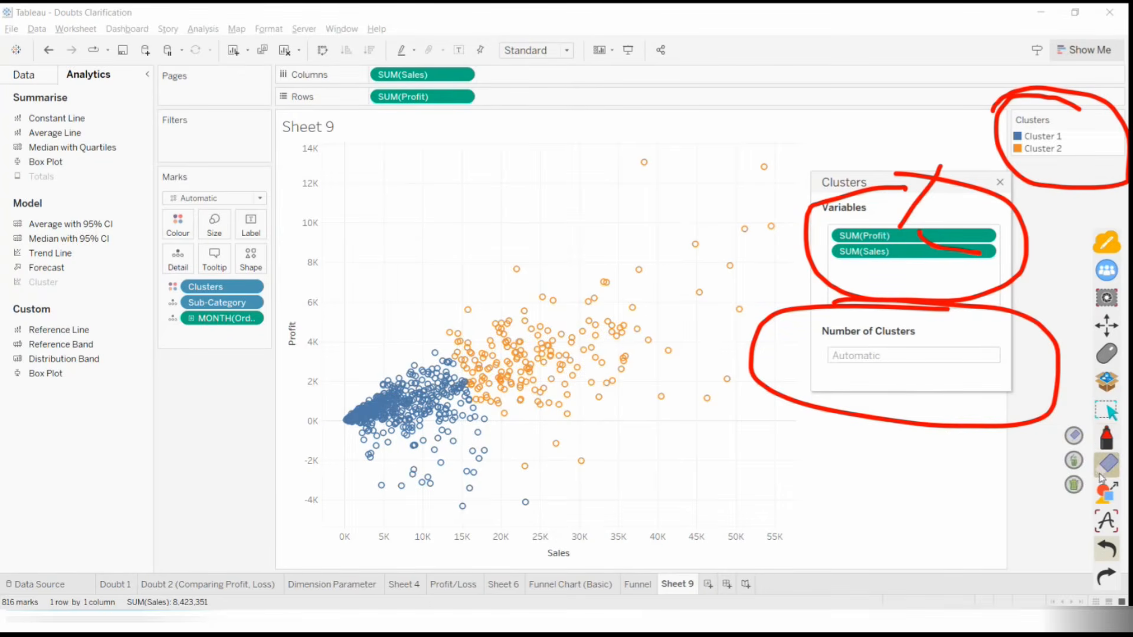
{"action": "left_click", "coordinate": [1077, 483]}
{"action": "left_click", "coordinate": [1114, 356]}
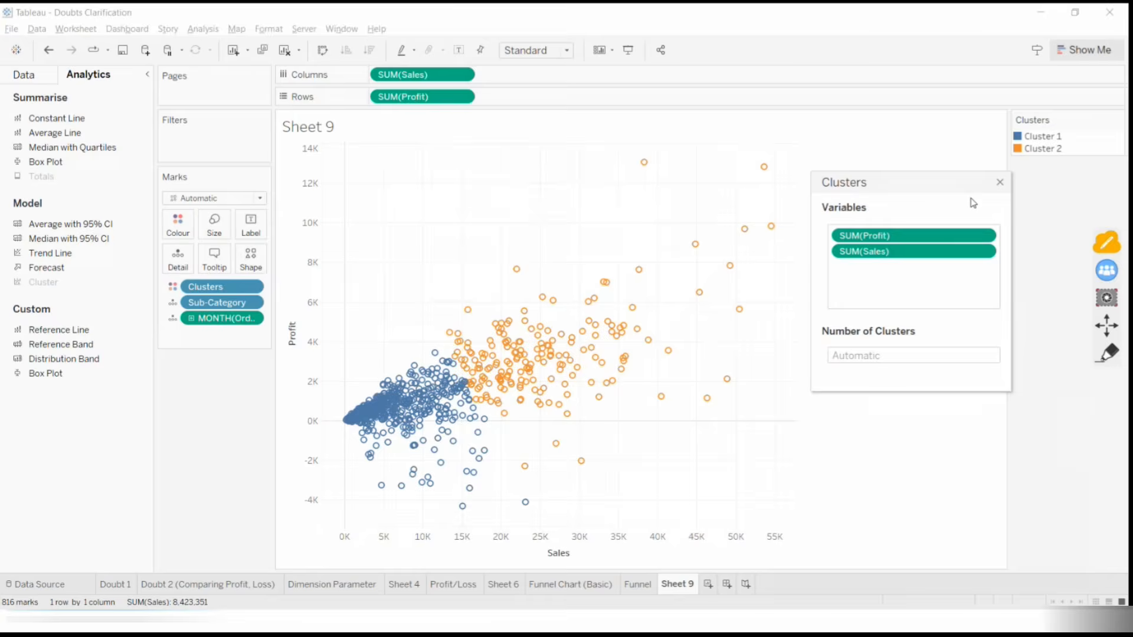
Close the cluster settings and remove the Clusters field from the marks
{"action": "left_click", "coordinate": [1003, 186]}
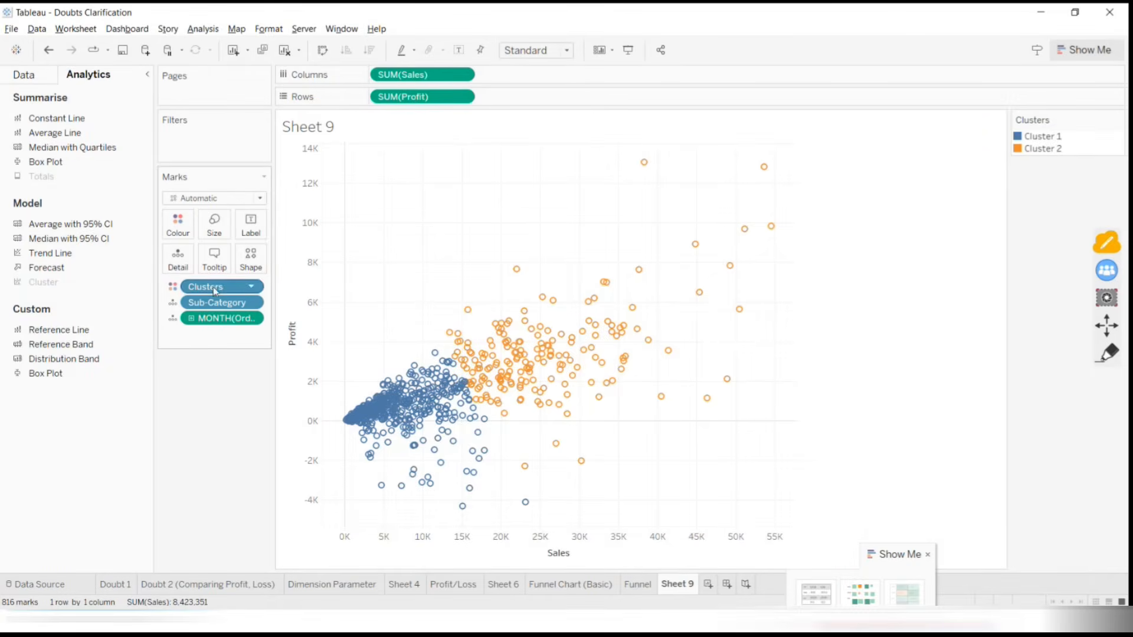
{"action": "left_click_drag", "start_coordinate": [219, 287], "coordinate": [215, 419]}
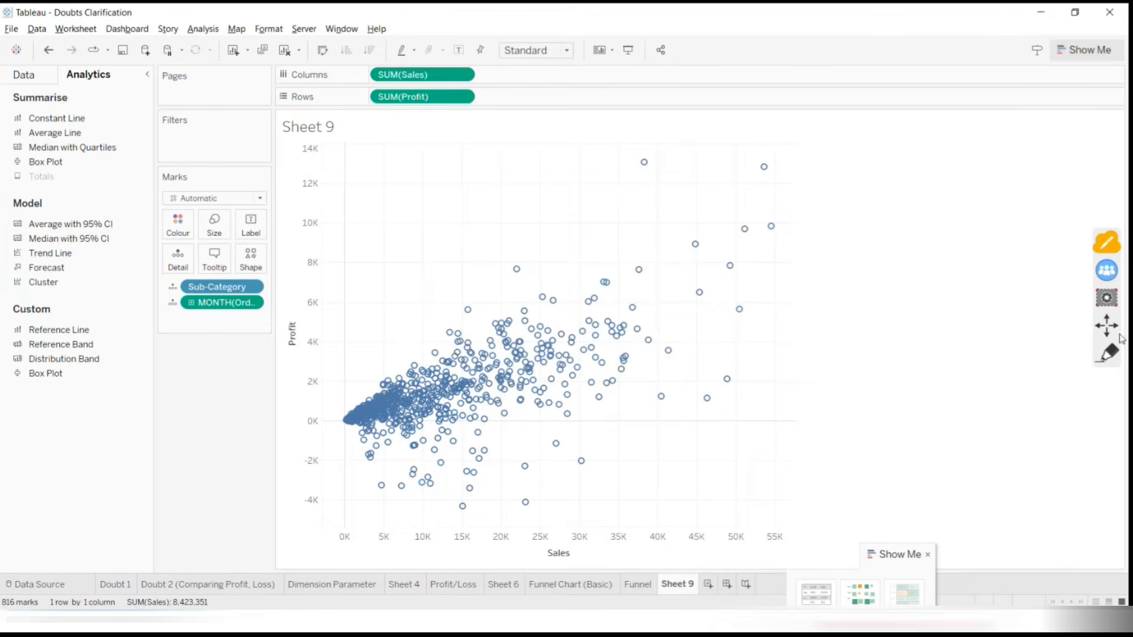
Circle the Cluster option and the Analytics heading in red ink, and erase the circles
{"action": "mouse_move", "coordinate": [64, 267]}
{"action": "left_mouse_down"}
{"action": "mouse_move", "coordinate": [8, 283]}
{"action": "mouse_move", "coordinate": [66, 269]}
{"action": "left_mouse_up"}
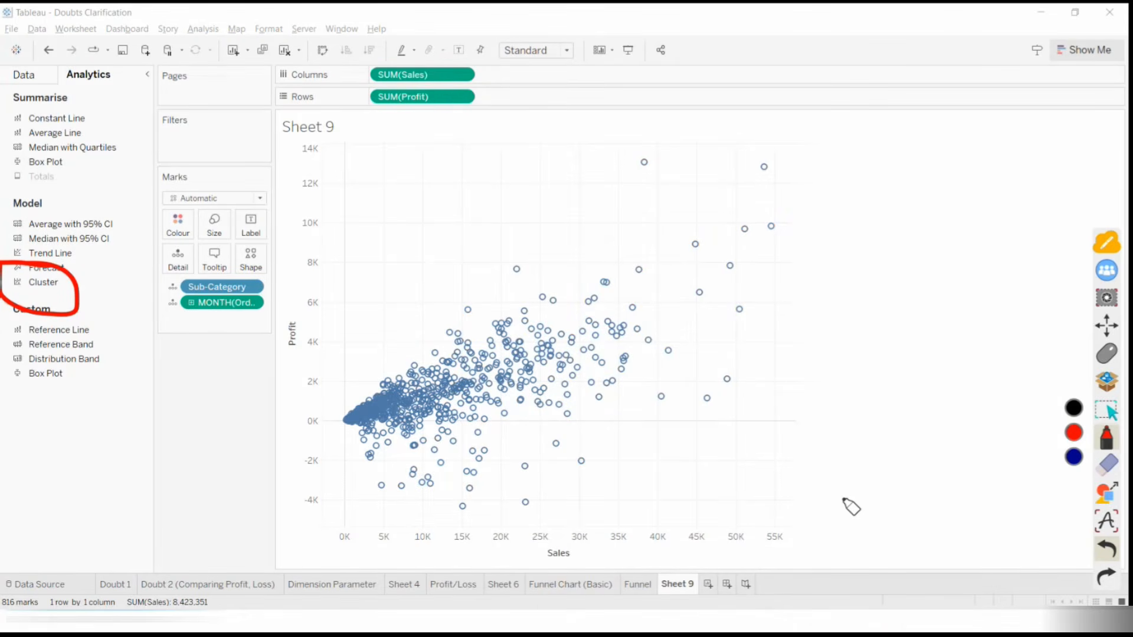
{"action": "mouse_move", "coordinate": [76, 48]}
{"action": "left_mouse_down"}
{"action": "mouse_move", "coordinate": [126, 63]}
{"action": "mouse_move", "coordinate": [70, 41]}
{"action": "left_mouse_up"}
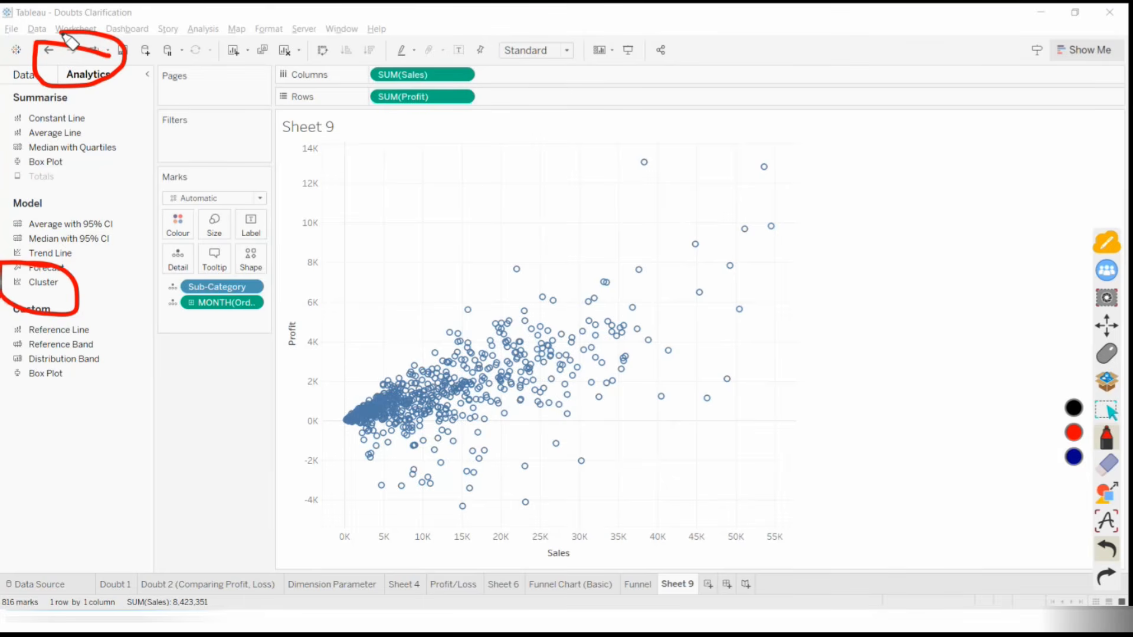
{"action": "mouse_move", "coordinate": [82, 281]}
{"action": "left_mouse_down"}
{"action": "mouse_move", "coordinate": [56, 272]}
{"action": "mouse_move", "coordinate": [14, 313]}
{"action": "mouse_move", "coordinate": [68, 306]}
{"action": "mouse_move", "coordinate": [70, 251]}
{"action": "left_mouse_up"}
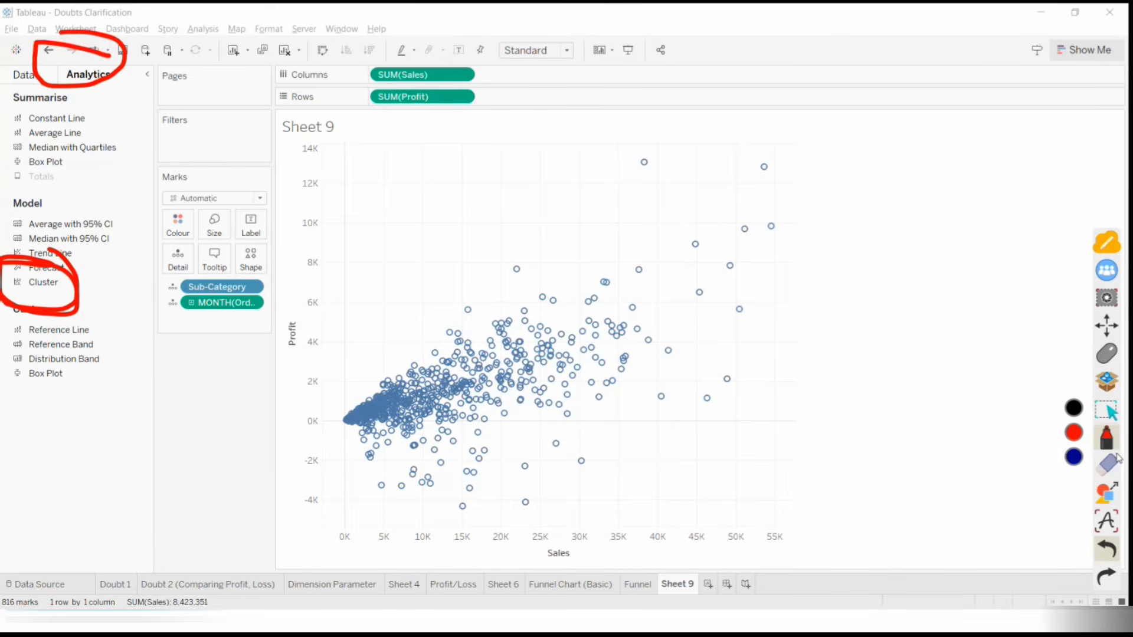
{"action": "left_click", "coordinate": [1106, 466]}
{"action": "left_click", "coordinate": [1074, 483]}
{"action": "left_click", "coordinate": [1107, 355]}
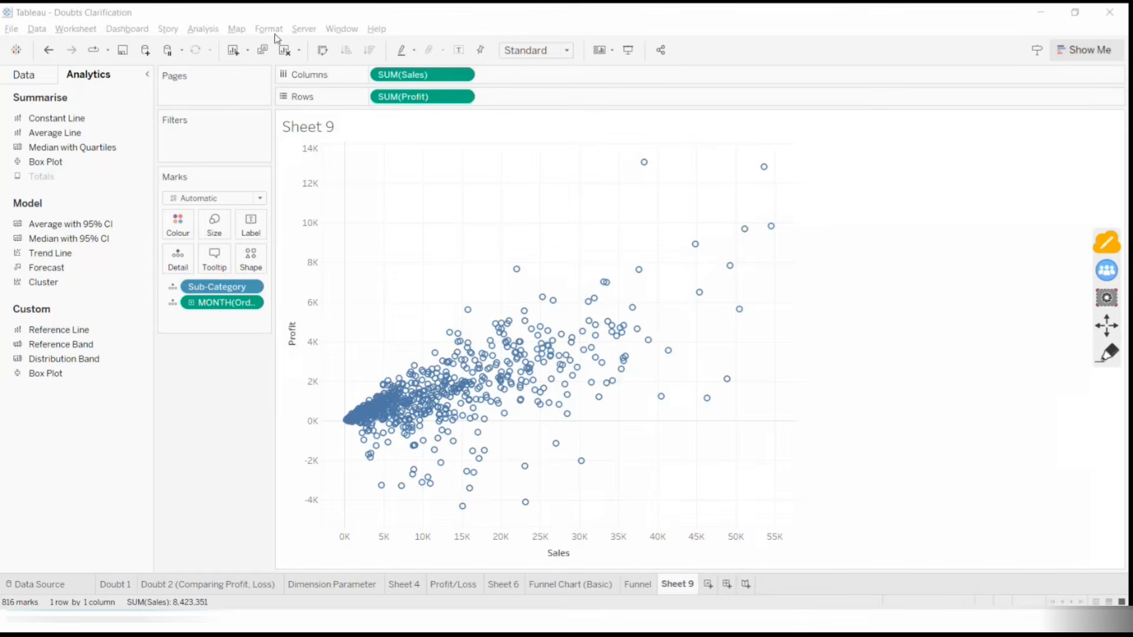
Look through the analysis commands and the options offered for the chart area and for a single mark
{"action": "left_click", "coordinate": [203, 29]}
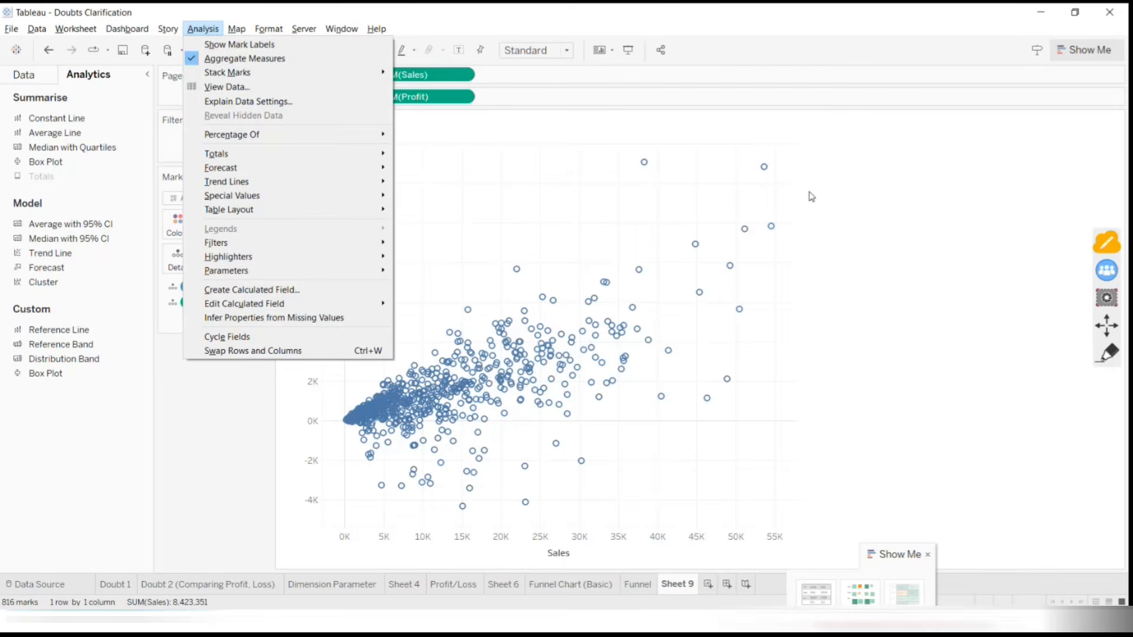
{"action": "right_click", "coordinate": [631, 254]}
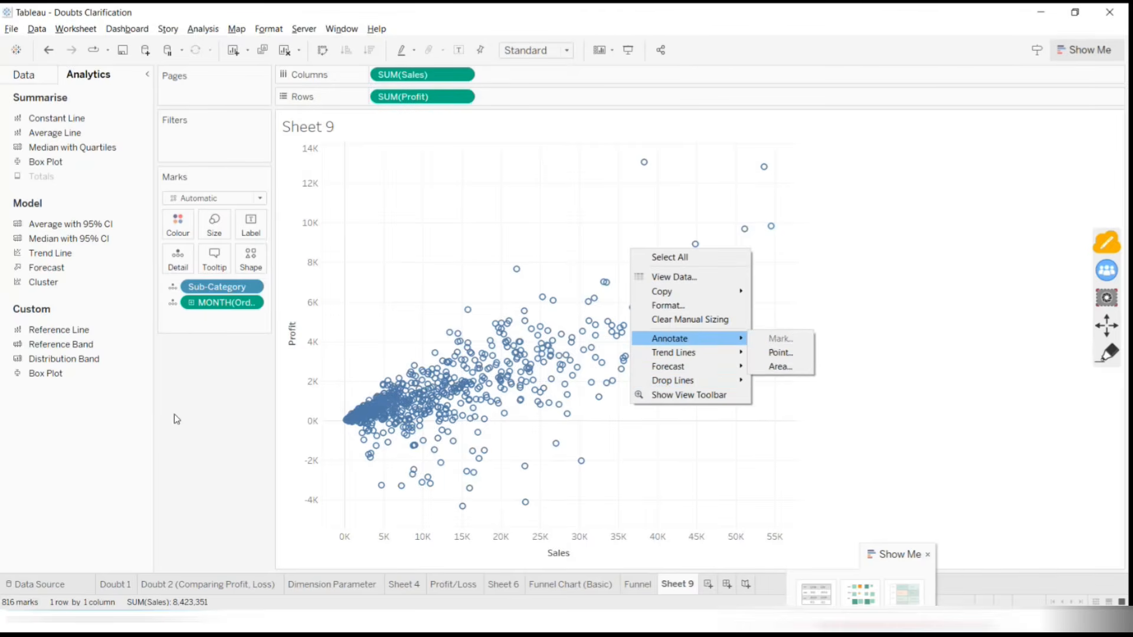
{"action": "left_click", "coordinate": [228, 405]}
{"action": "right_click", "coordinate": [499, 374]}
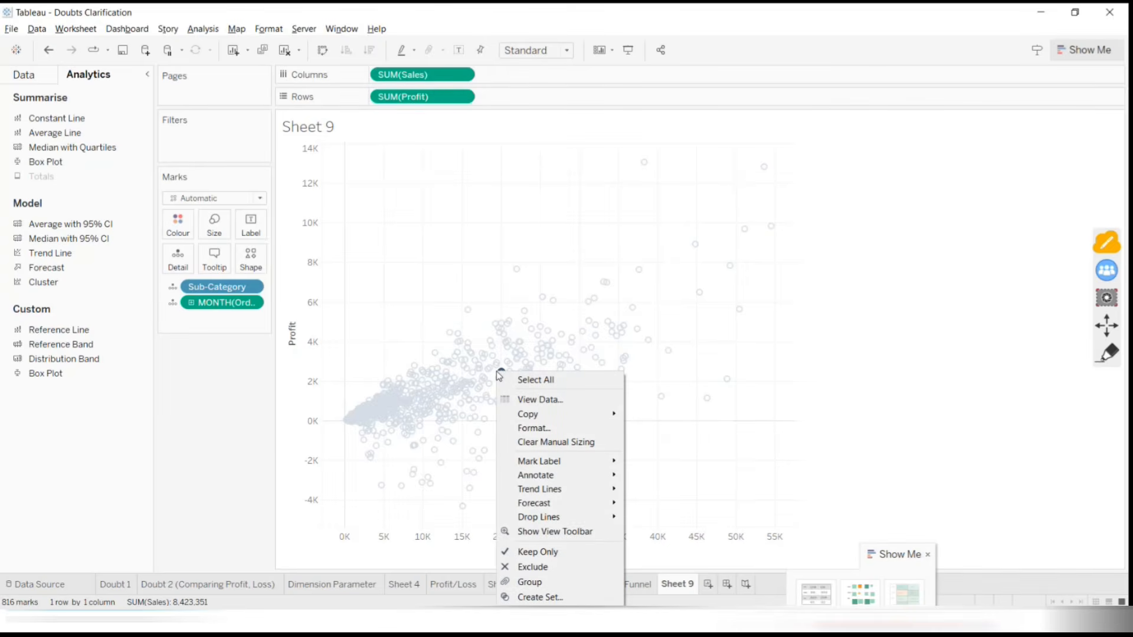
{"action": "left_click", "coordinate": [200, 447]}
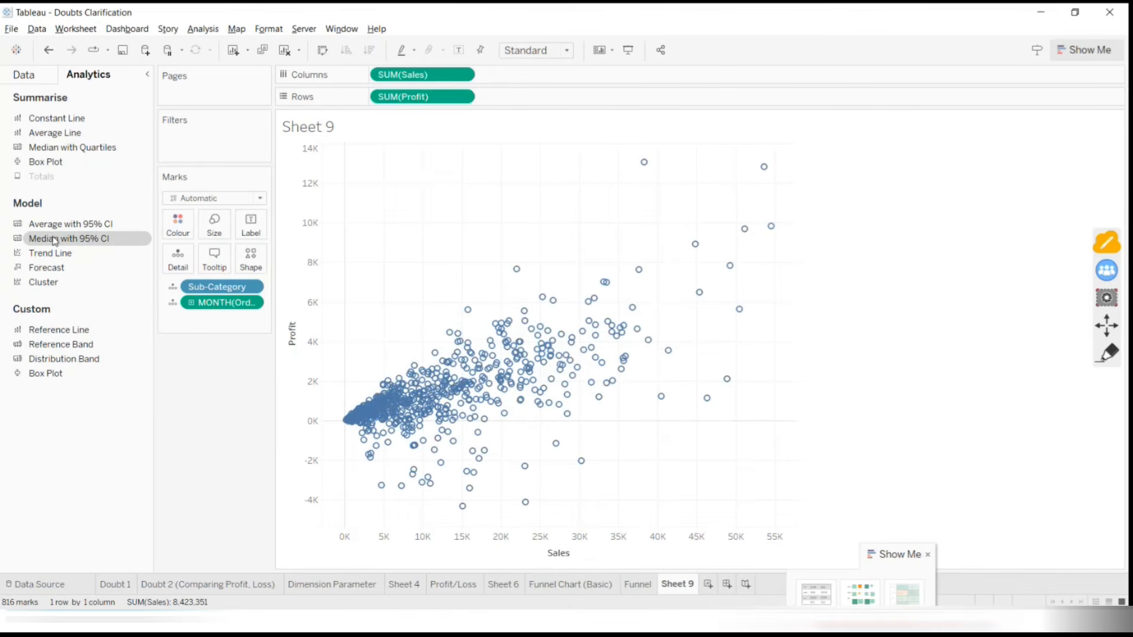
Add clusters to the scatter plot again, circle the Number of Clusters setting in red ink and erase the circle
{"action": "left_click_drag", "start_coordinate": [43, 282], "coordinate": [912, 335]}
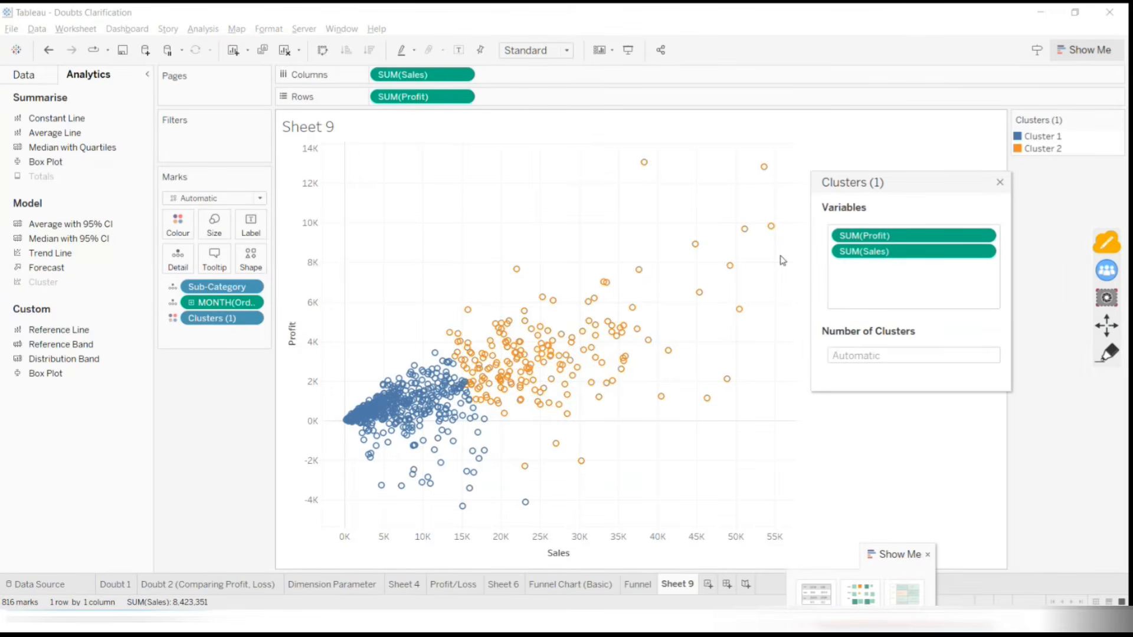
{"action": "left_click", "coordinate": [1107, 353]}
{"action": "mouse_move", "coordinate": [944, 335]}
{"action": "left_mouse_down"}
{"action": "mouse_move", "coordinate": [951, 408]}
{"action": "mouse_move", "coordinate": [890, 314]}
{"action": "left_mouse_up"}
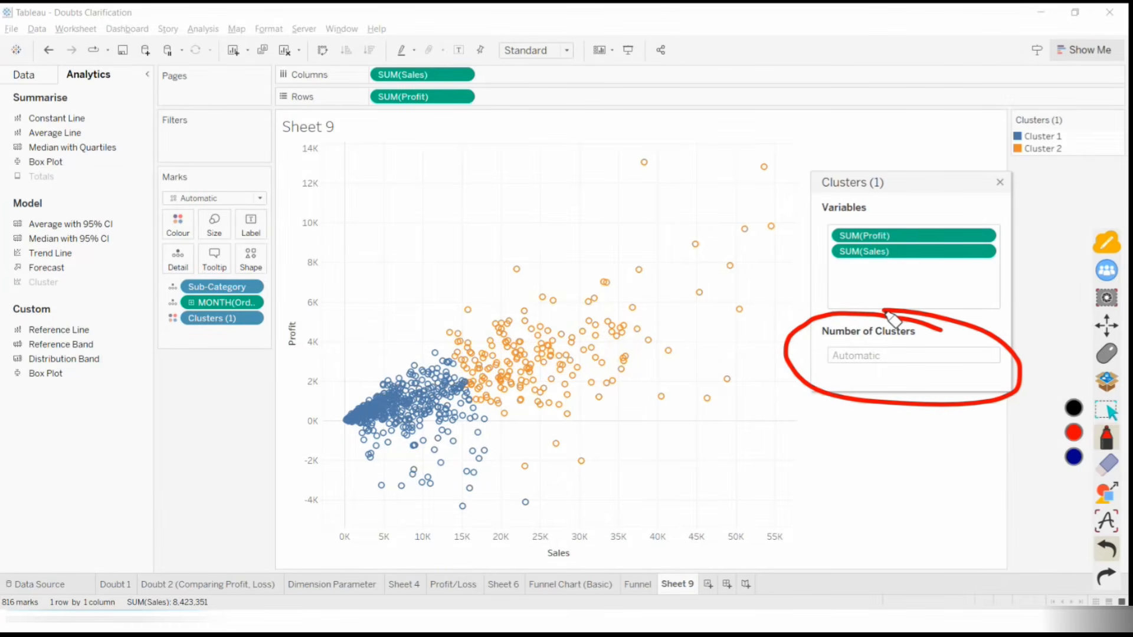
{"action": "left_click", "coordinate": [1107, 465]}
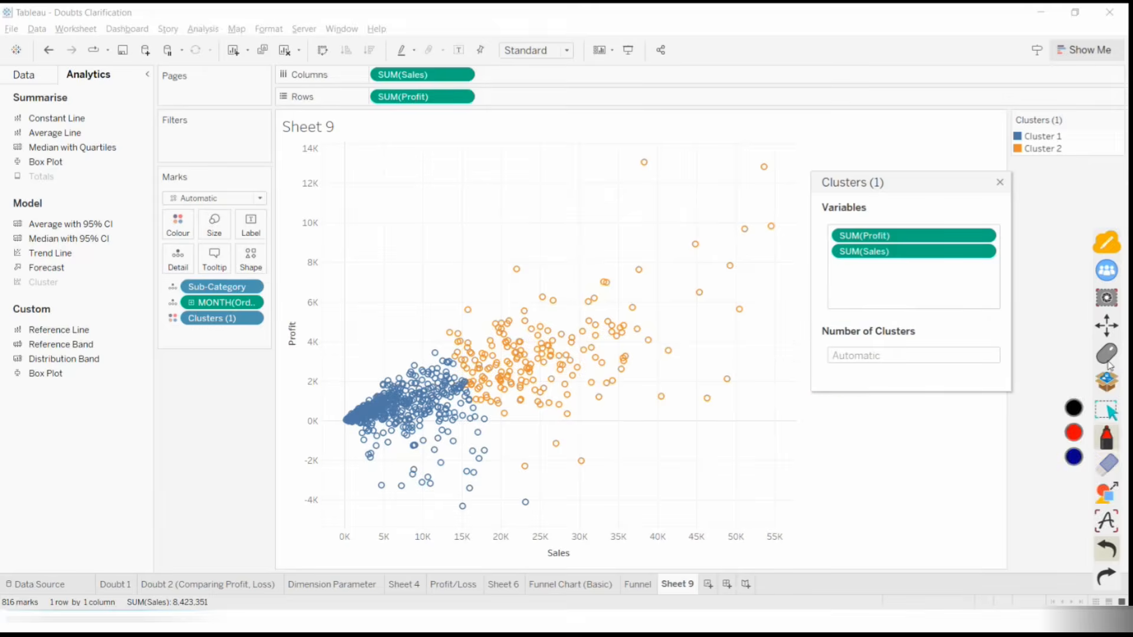
{"action": "left_click", "coordinate": [1103, 353]}
Remove the Clusters (1) field from the marks and add a fresh set of clusters to the scatter plot
{"action": "left_click", "coordinate": [1000, 182]}
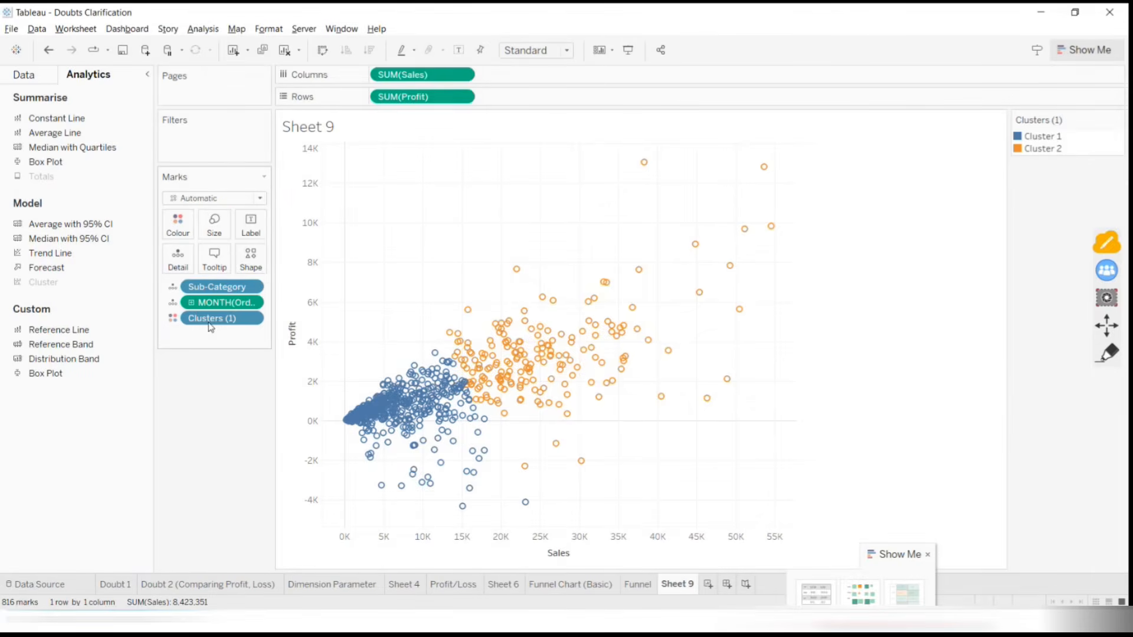
{"action": "left_click_drag", "start_coordinate": [219, 319], "coordinate": [225, 418]}
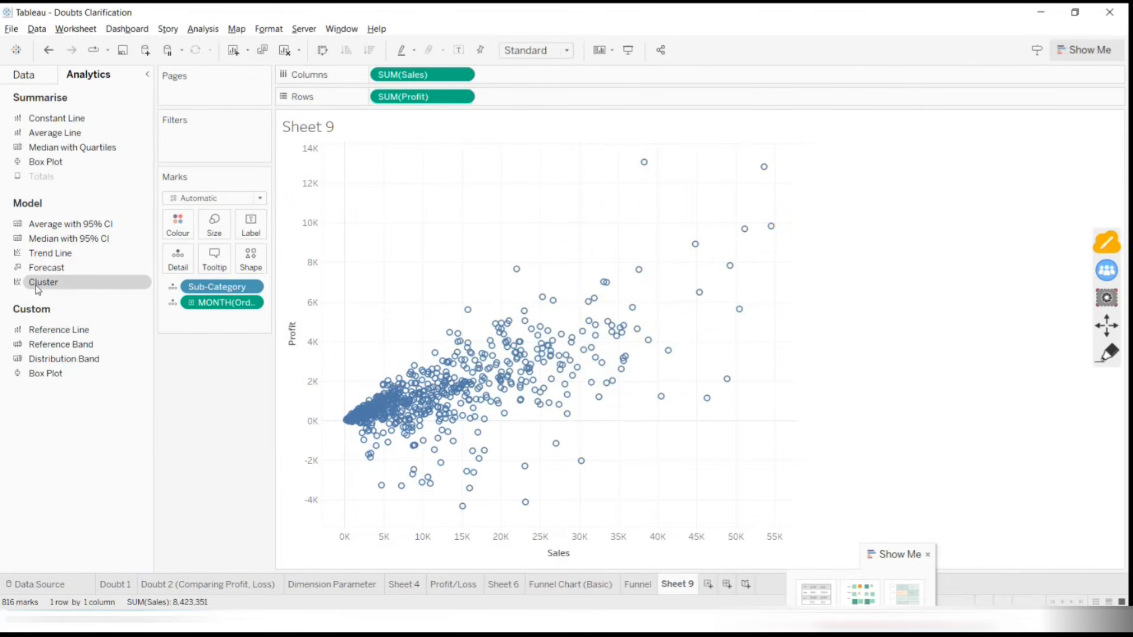
{"action": "left_click_drag", "start_coordinate": [42, 283], "coordinate": [389, 170]}
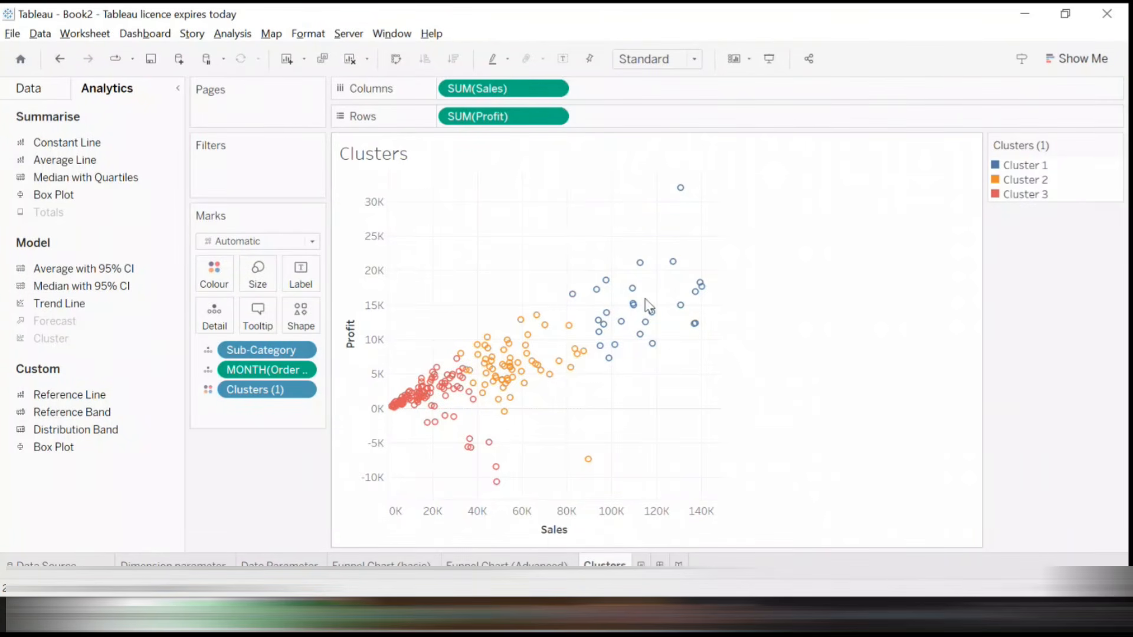
Check the available options of the Sales field on the Clusters sheet and close them
{"action": "left_click", "coordinate": [555, 89]}
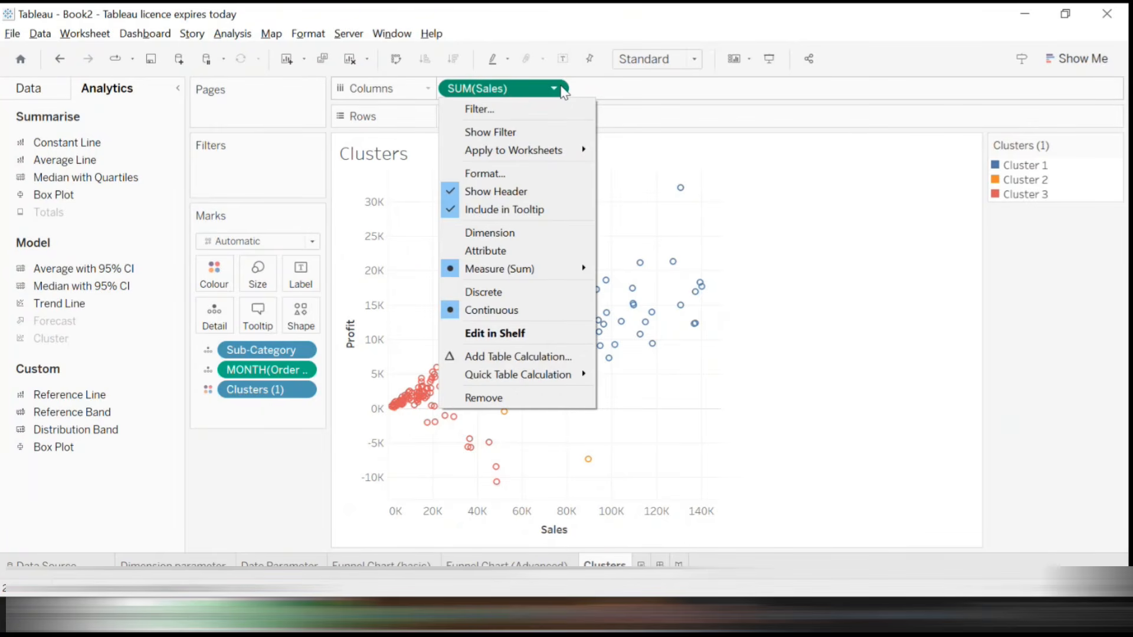
{"action": "left_click", "coordinate": [562, 90]}
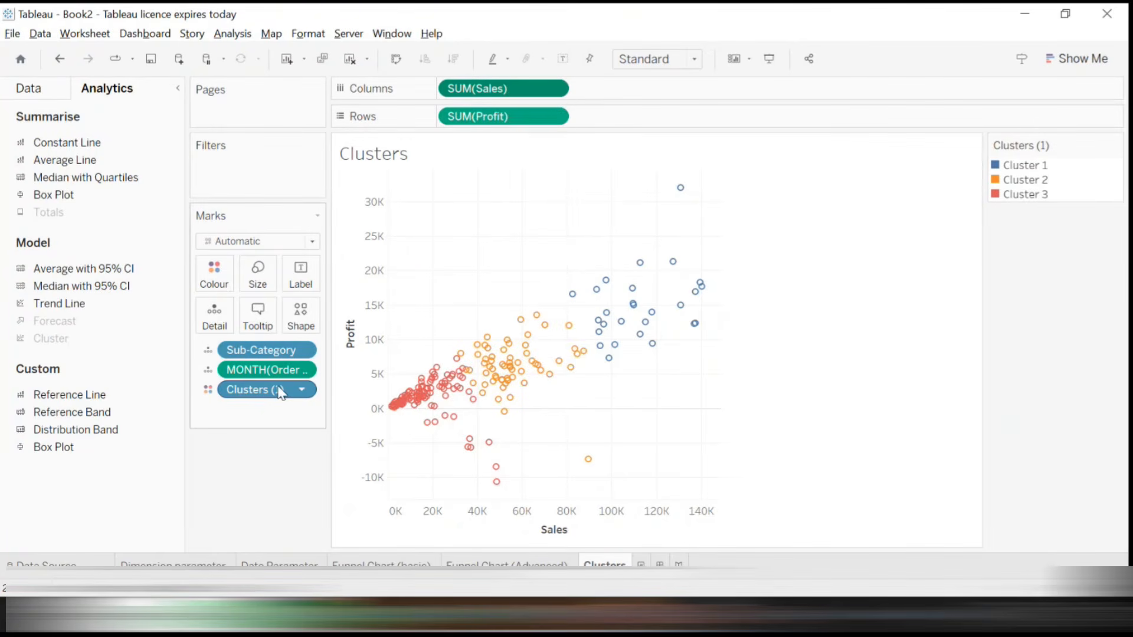
Replace the clusters on the Clusters sheet with a new set based on Profit and Sales, keeping the number automatic
{"action": "left_click_drag", "start_coordinate": [289, 391], "coordinate": [224, 506]}
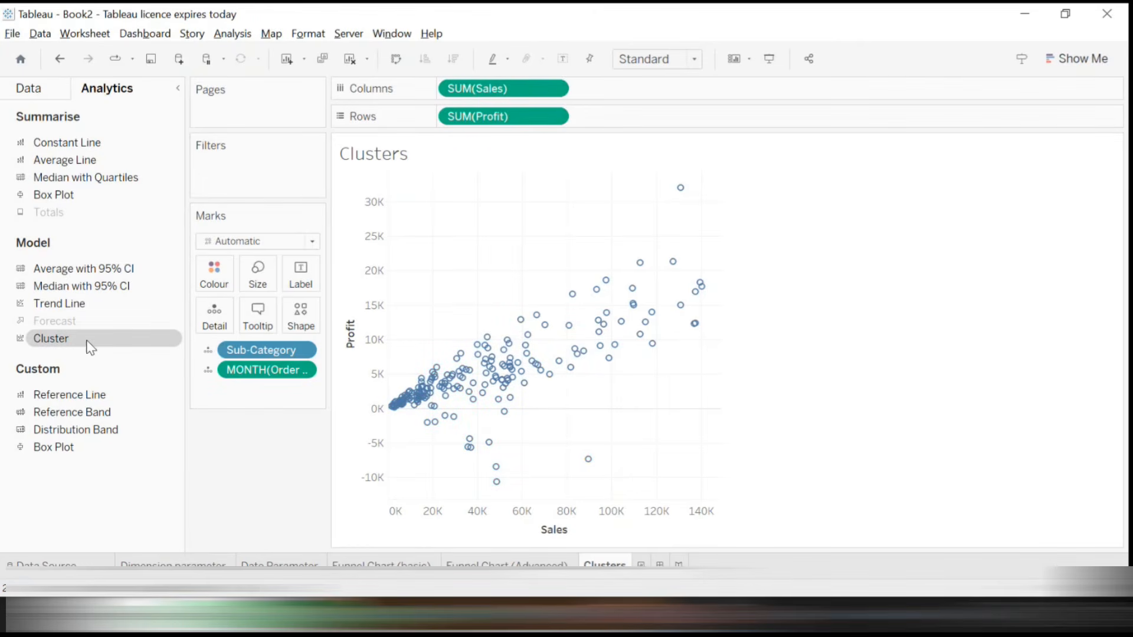
{"action": "left_click_drag", "start_coordinate": [89, 347], "coordinate": [539, 291]}
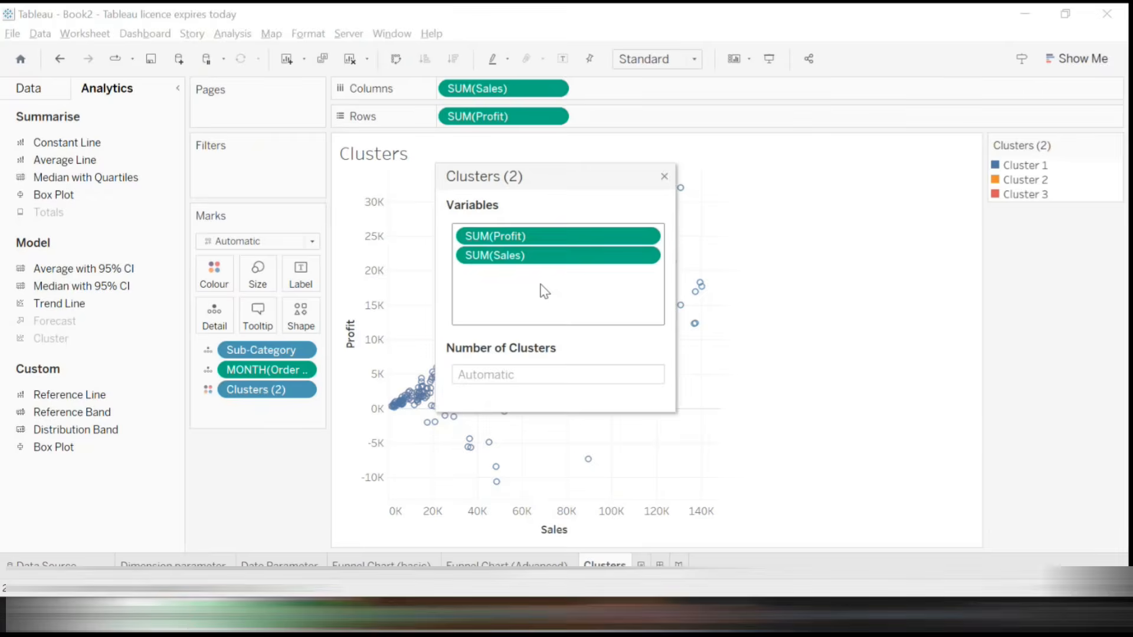
{"action": "left_click", "coordinate": [664, 176]}
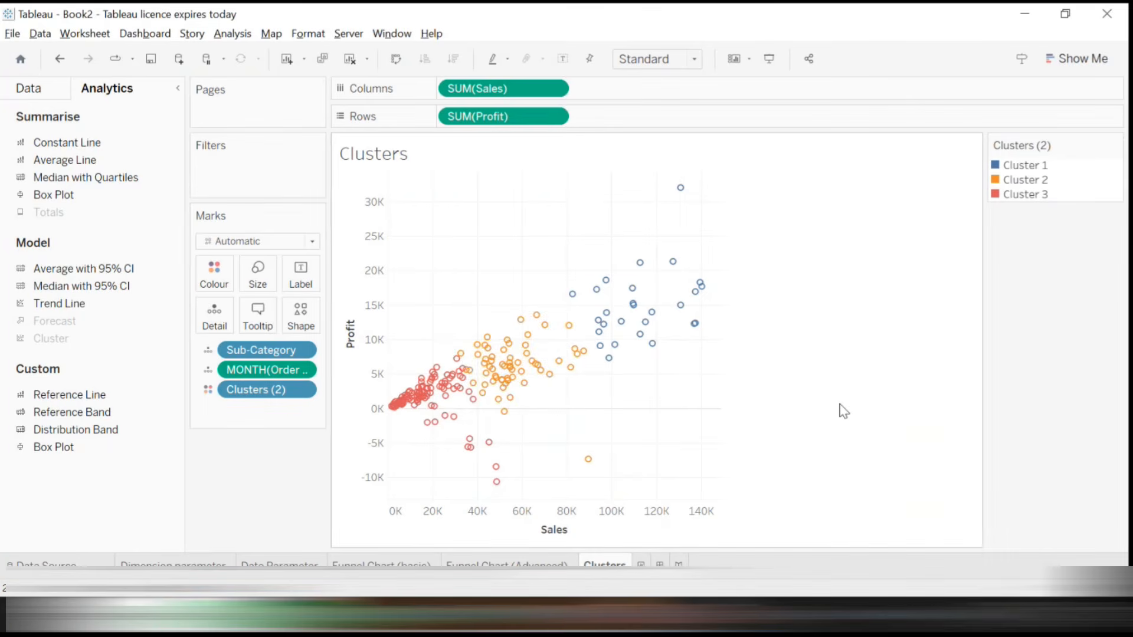
Check the date level options of the order month field and close them
{"action": "left_click", "coordinate": [305, 370]}
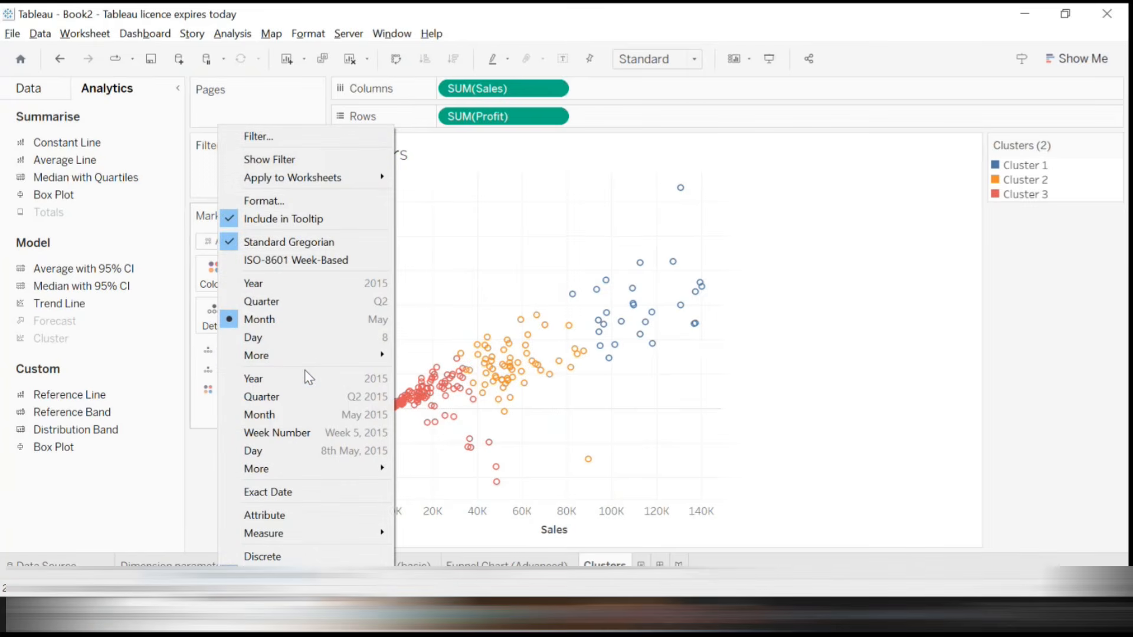
{"action": "left_click", "coordinate": [197, 470]}
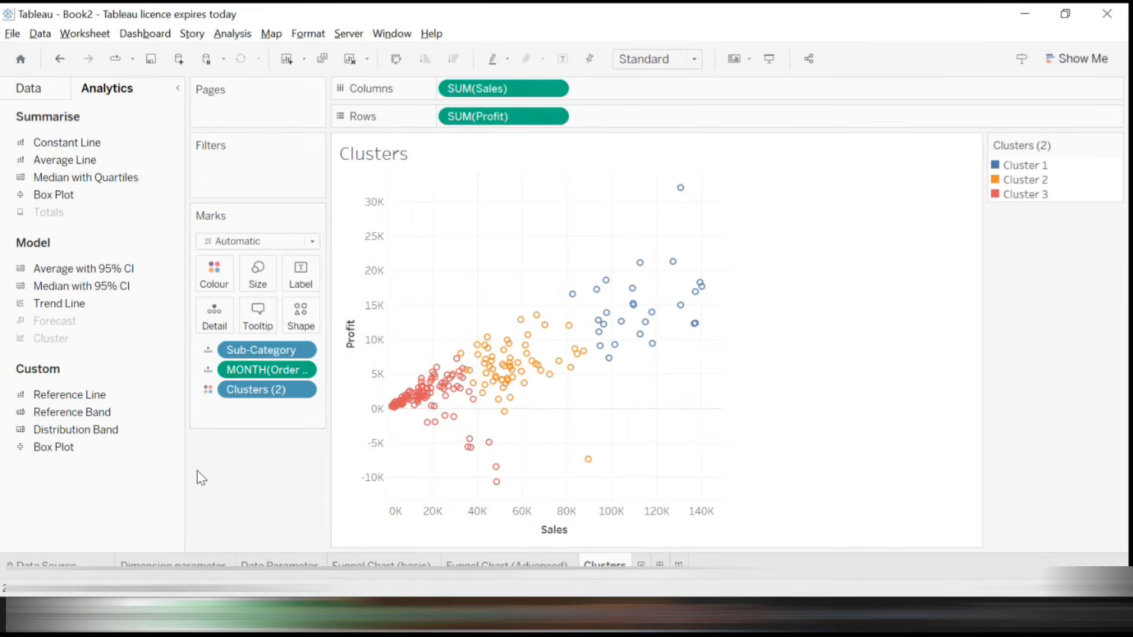
Check the available options of the Sub-Category and Clusters (2) fields and close them without changing anything
{"action": "left_click", "coordinate": [302, 351]}
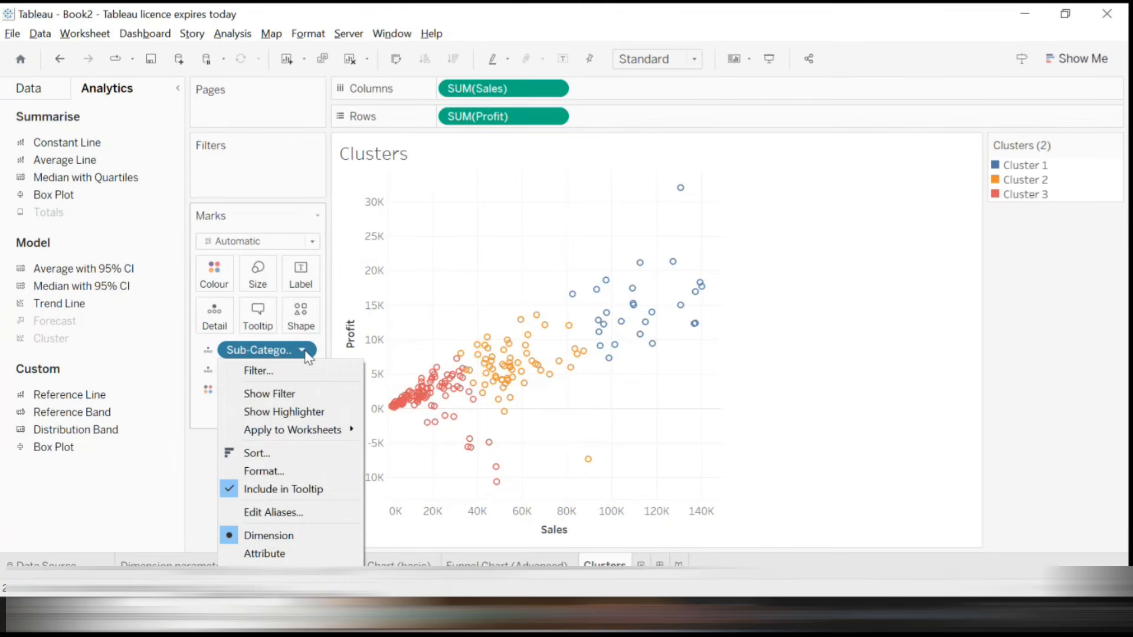
{"action": "left_click", "coordinate": [202, 455]}
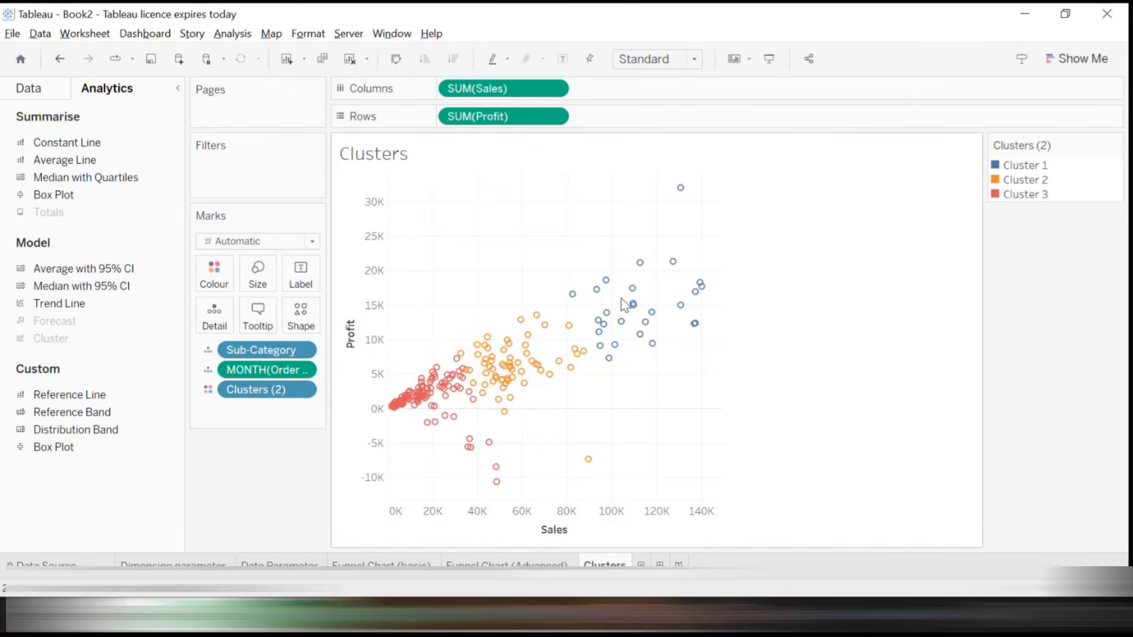
{"action": "left_click", "coordinate": [303, 389]}
{"action": "left_click", "coordinate": [208, 446]}
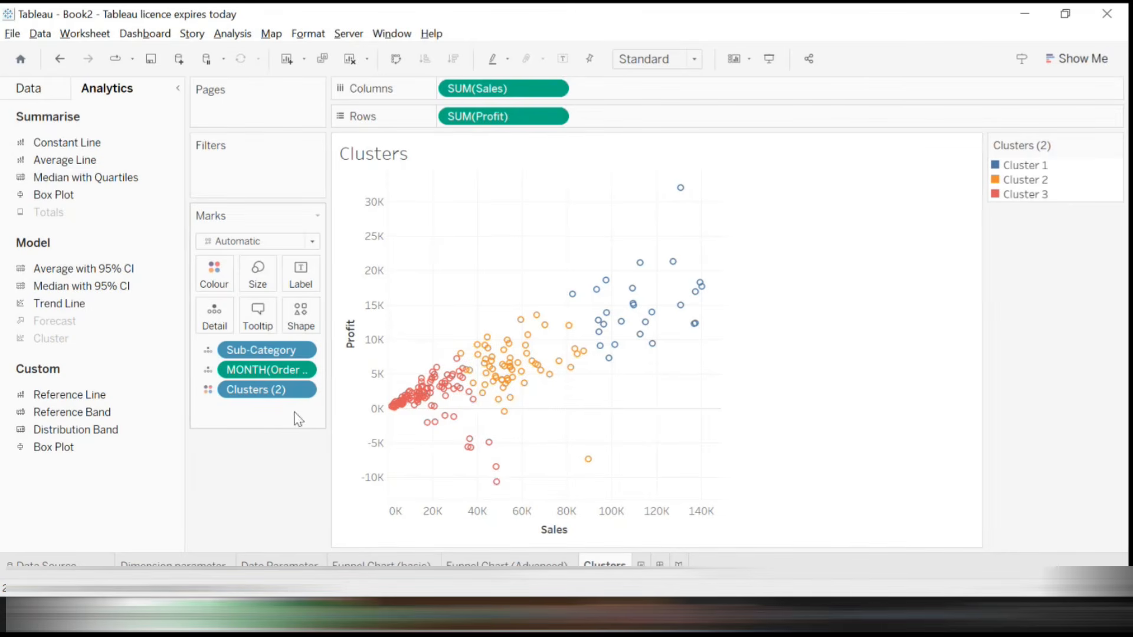
{"action": "left_click", "coordinate": [299, 351]}
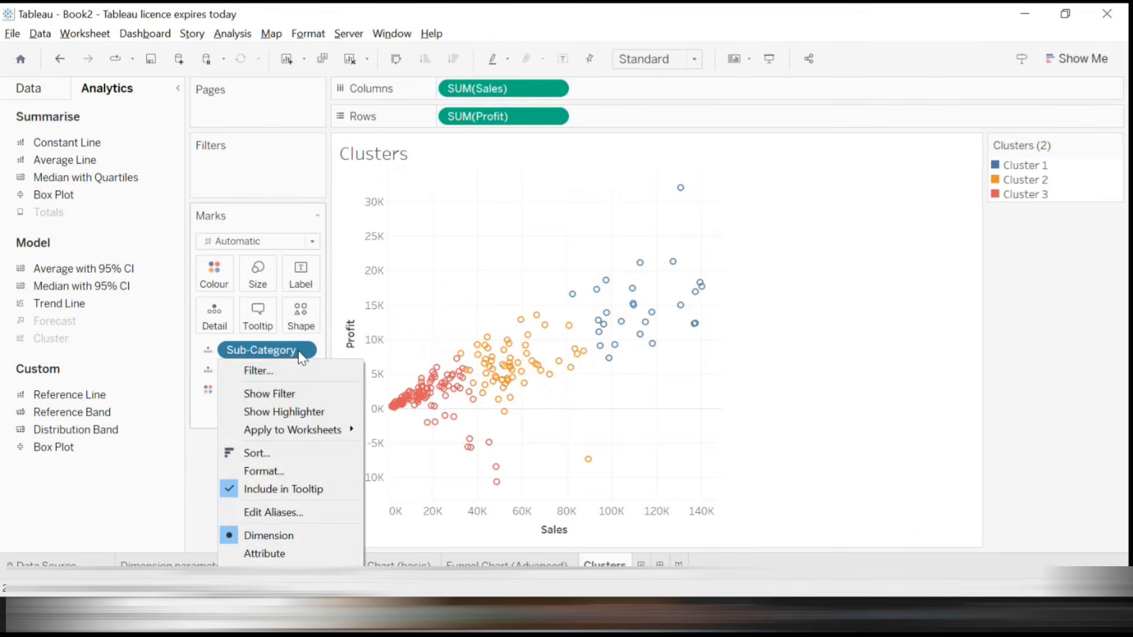
{"action": "left_click", "coordinate": [298, 350]}
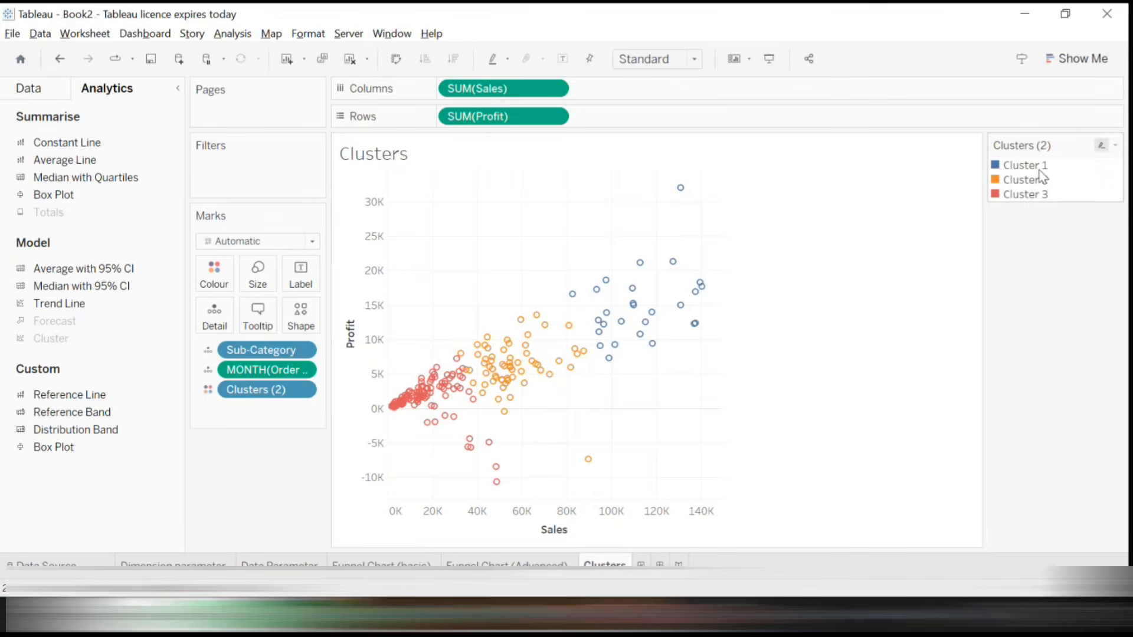
{"action": "mouse_move", "coordinate": [1117, 155]}
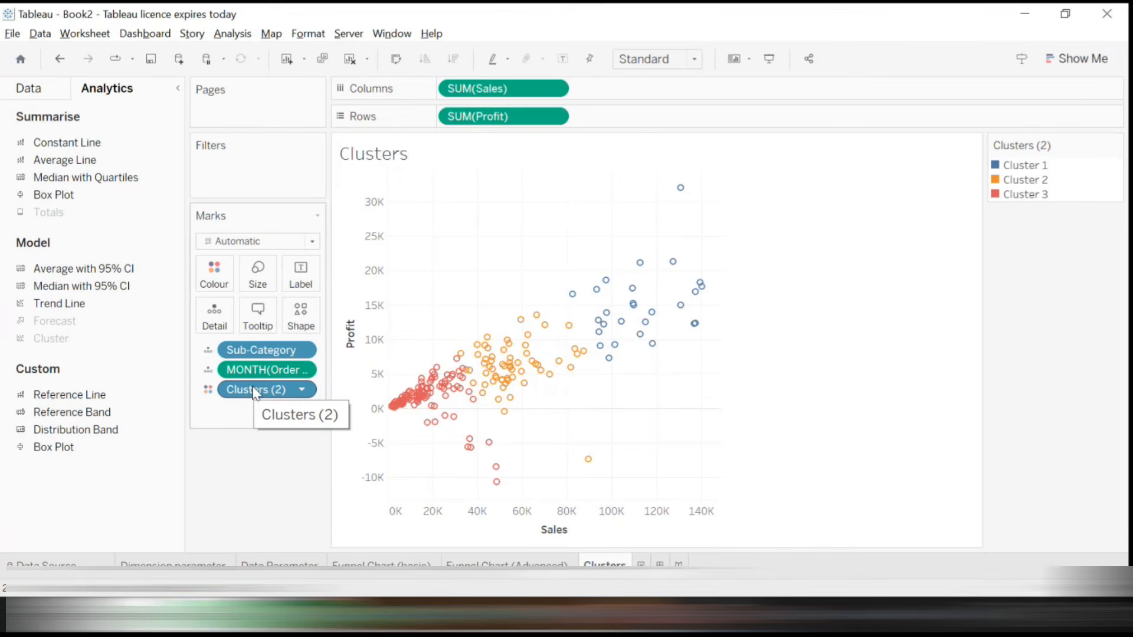
Remove the Clusters (2) field from the marks and place the order month above Sub-Category
{"action": "left_click_drag", "start_coordinate": [256, 393], "coordinate": [92, 492]}
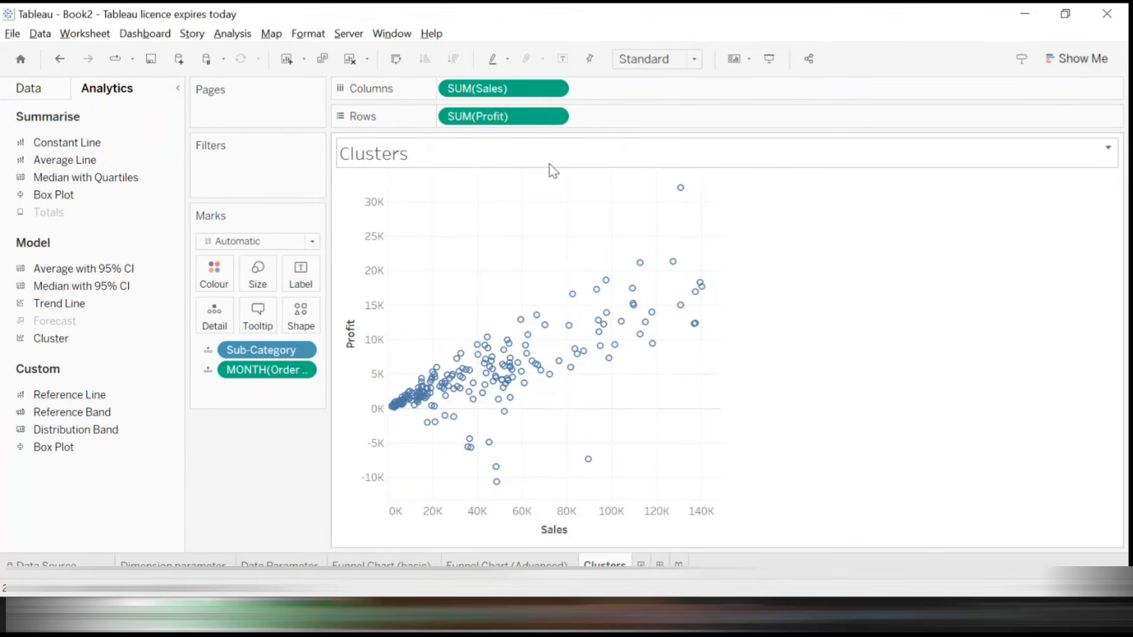
{"action": "left_click_drag", "start_coordinate": [279, 373], "coordinate": [269, 342]}
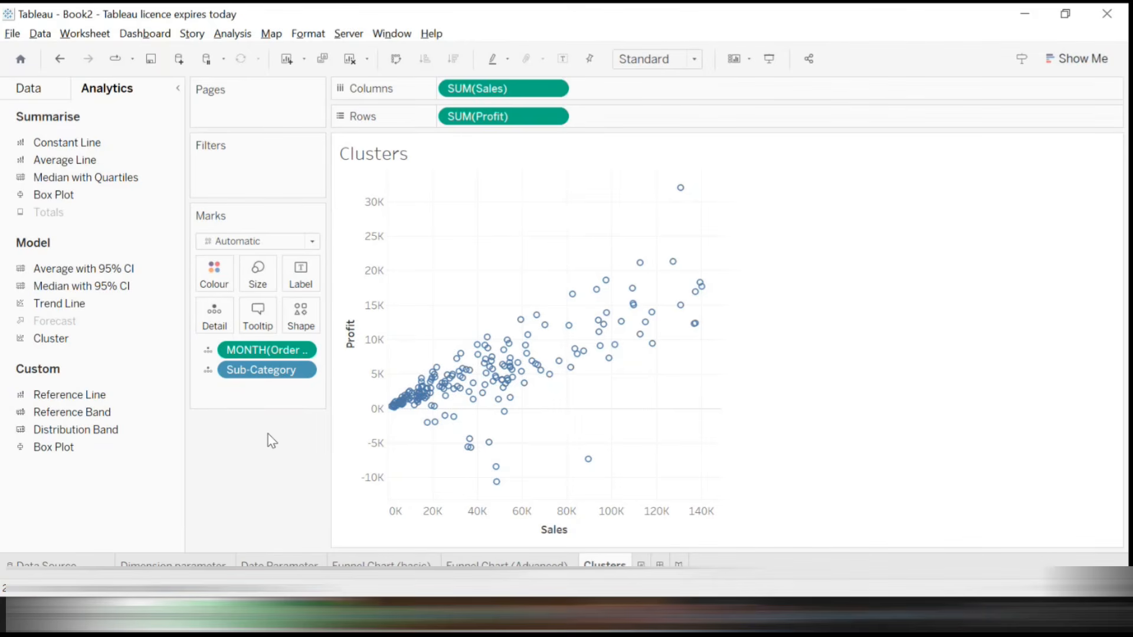
Fit the scatter plot to Entire View and add new clusters based on Profit and Sales with an automatic number
{"action": "left_click", "coordinate": [694, 58]}
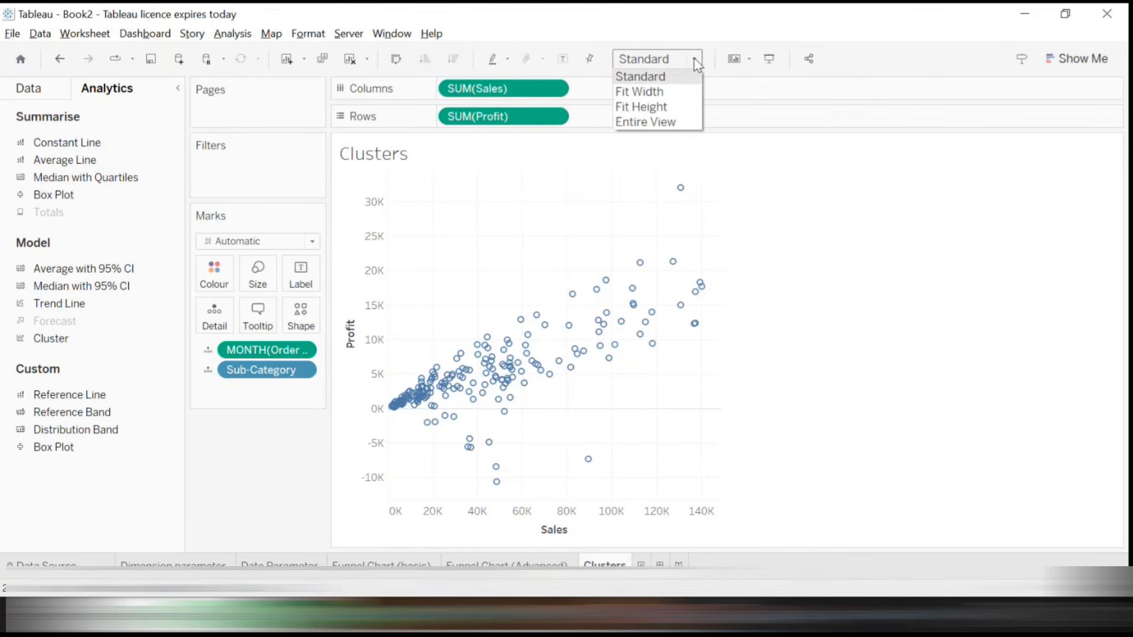
{"action": "left_click", "coordinate": [646, 122]}
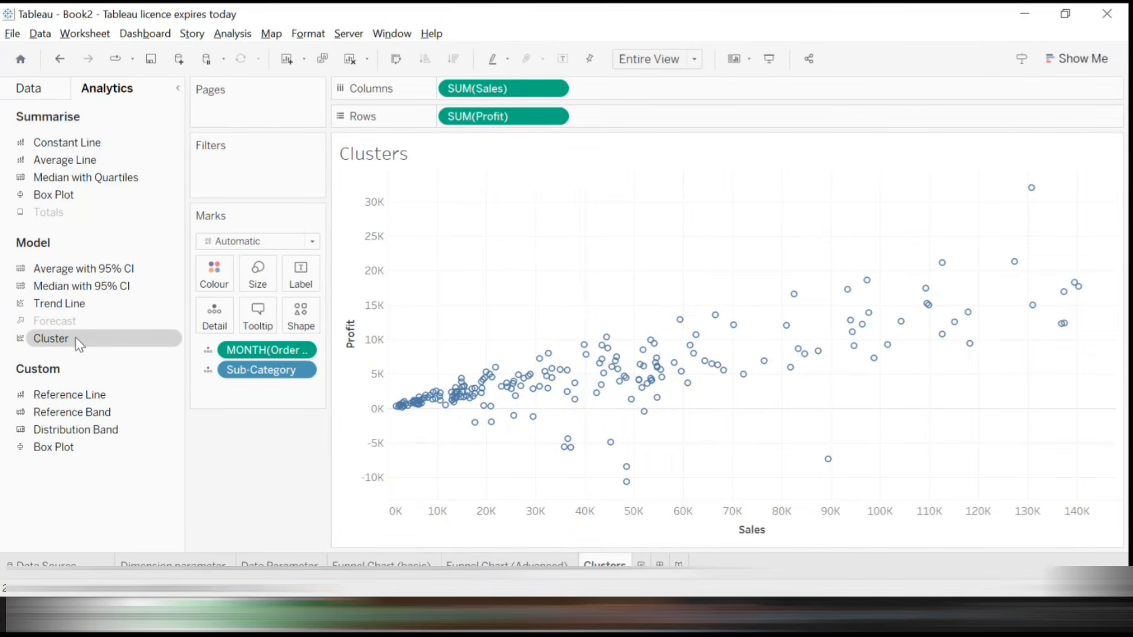
{"action": "left_click_drag", "start_coordinate": [76, 337], "coordinate": [752, 264]}
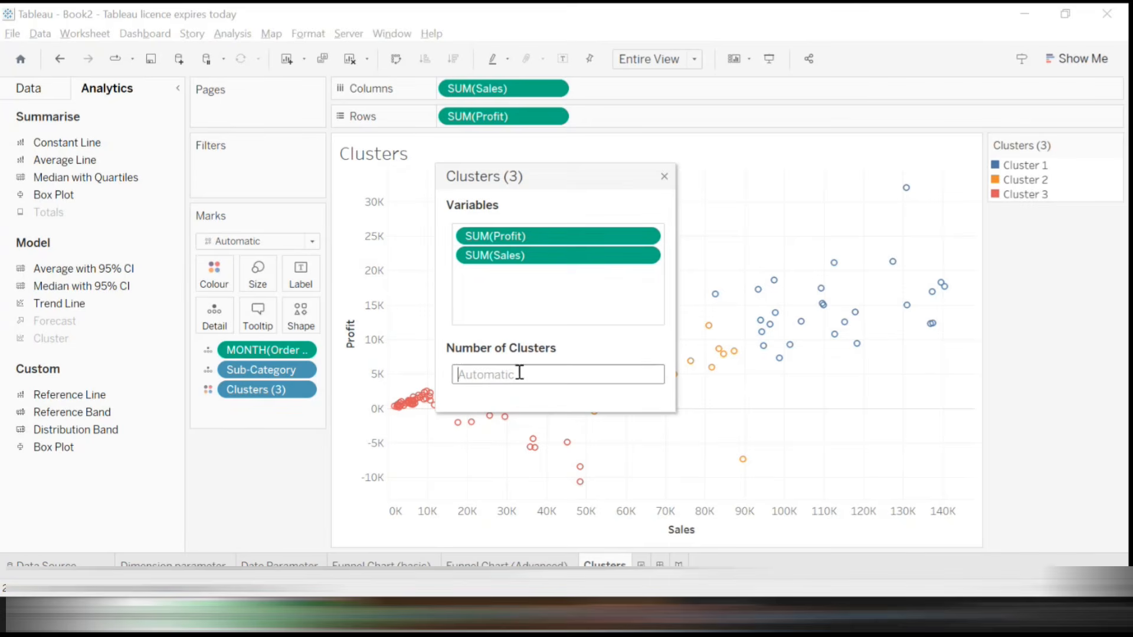
{"action": "left_click", "coordinate": [665, 178]}
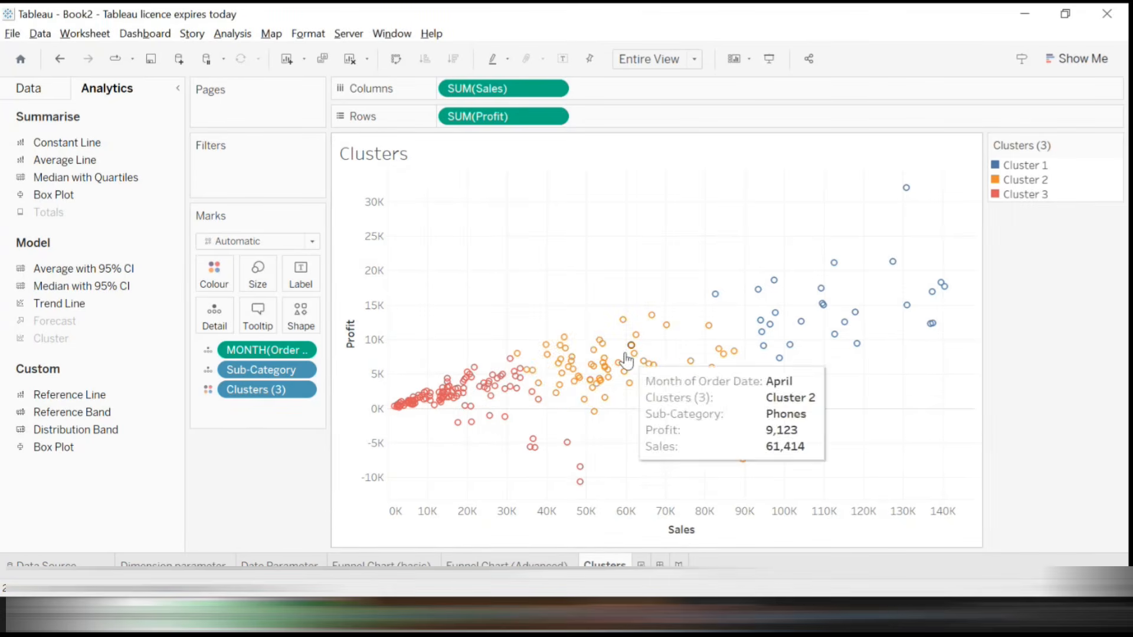
Examine the details of individual marks in each of the three clusters of the scatter plot
{"action": "mouse_move", "coordinate": [825, 310]}
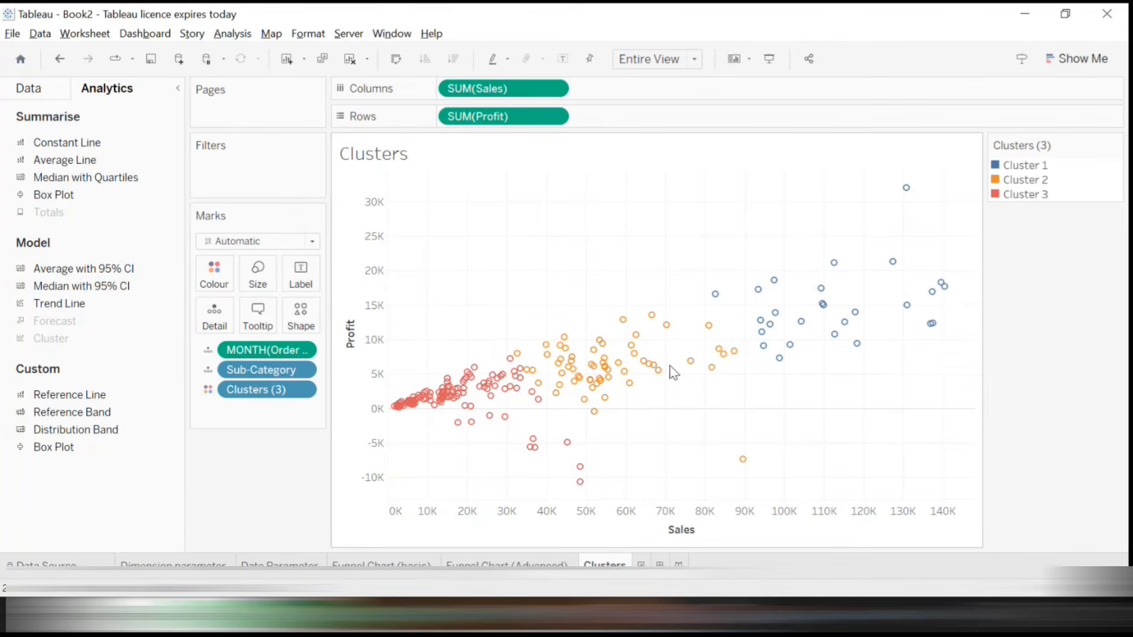
{"action": "mouse_move", "coordinate": [657, 373]}
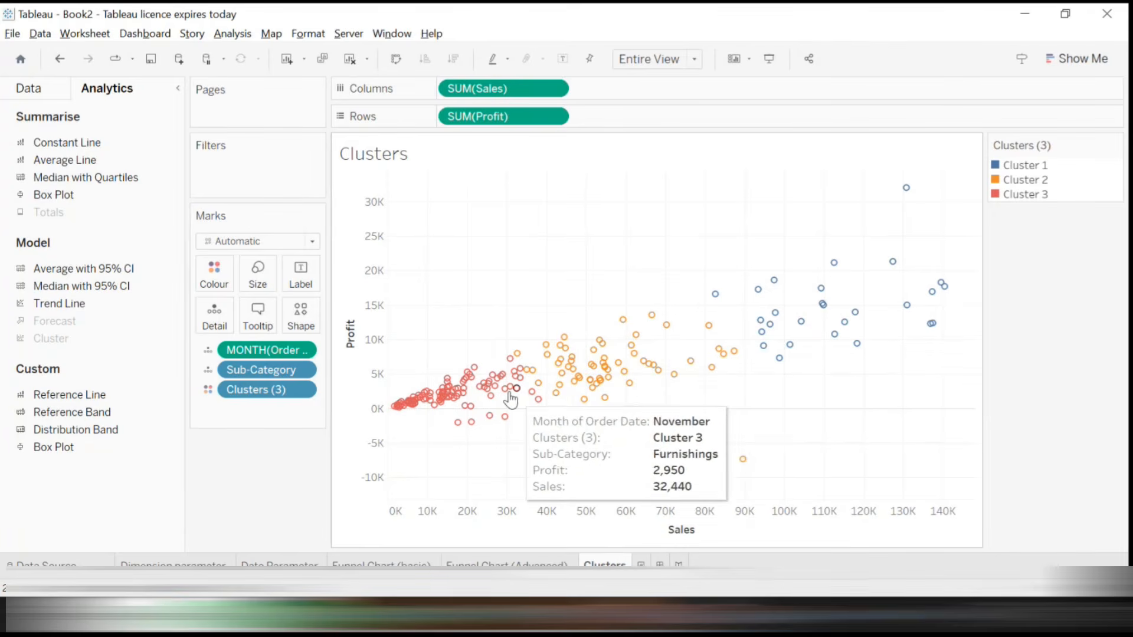
{"action": "mouse_move", "coordinate": [508, 392]}
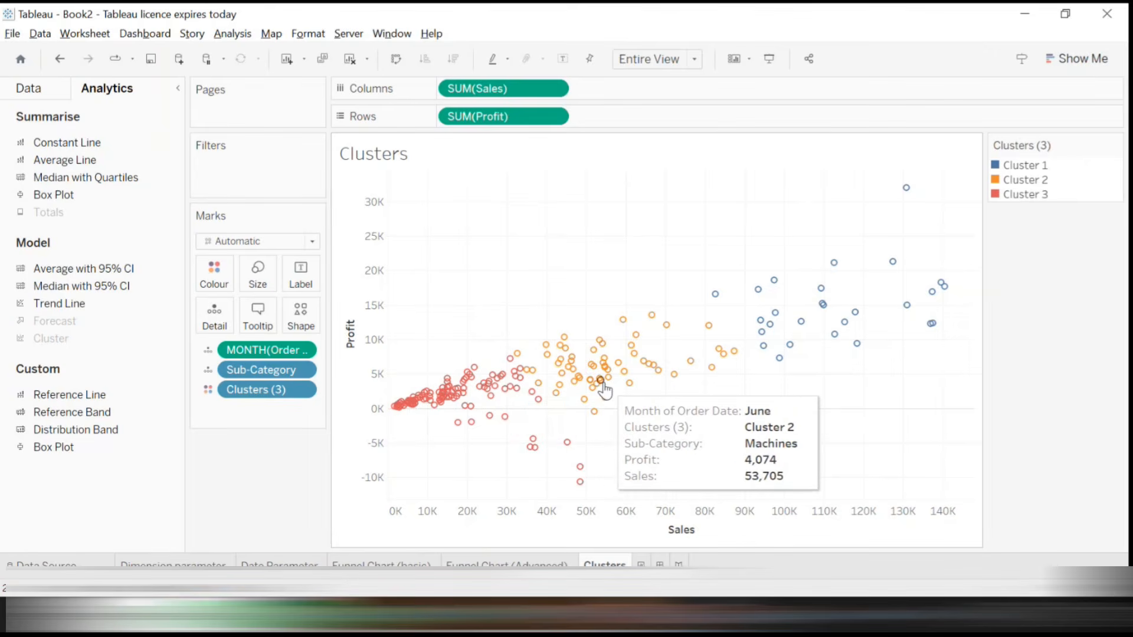
{"action": "mouse_move", "coordinate": [803, 329]}
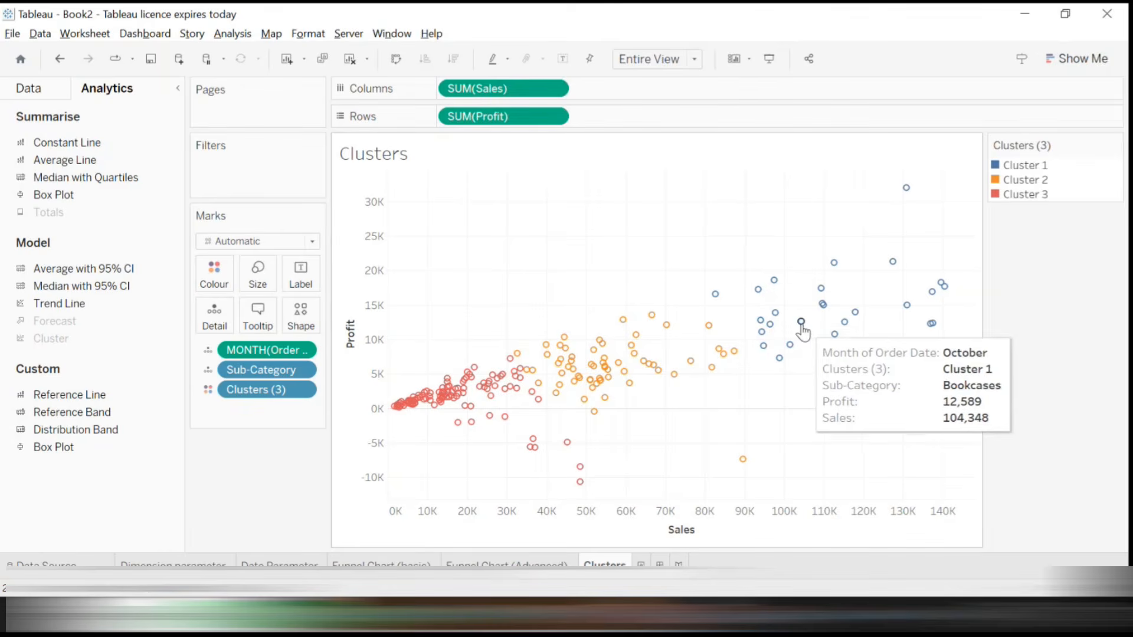
{"action": "mouse_move", "coordinate": [821, 289]}
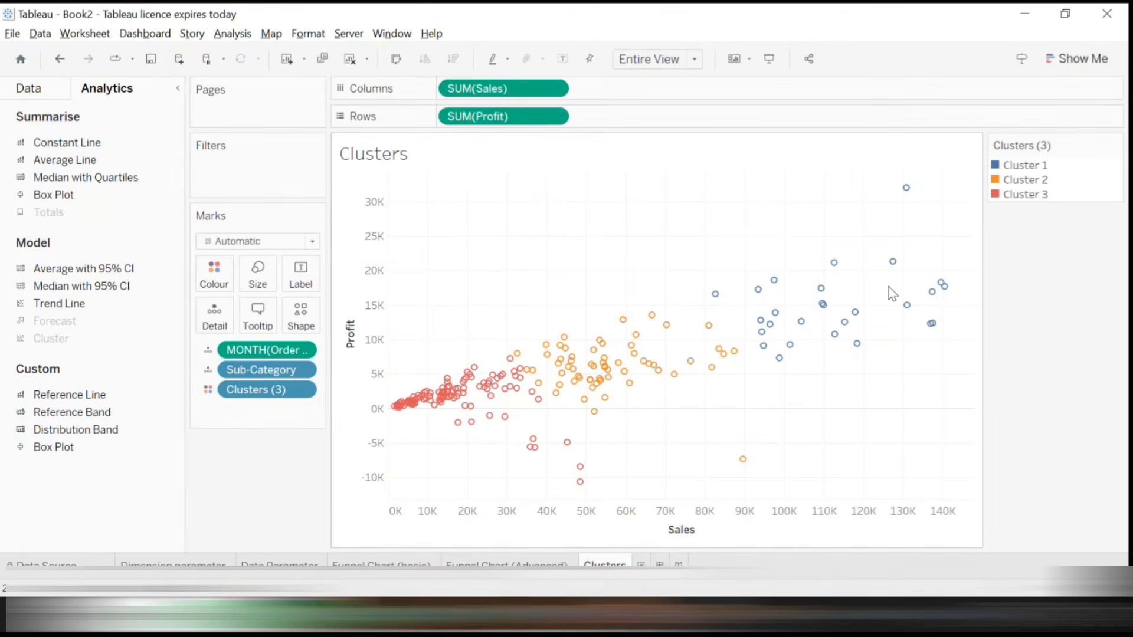
Change the order month field to the month-with-year level (May 2015) and review its other date levels
{"action": "left_click", "coordinate": [307, 349]}
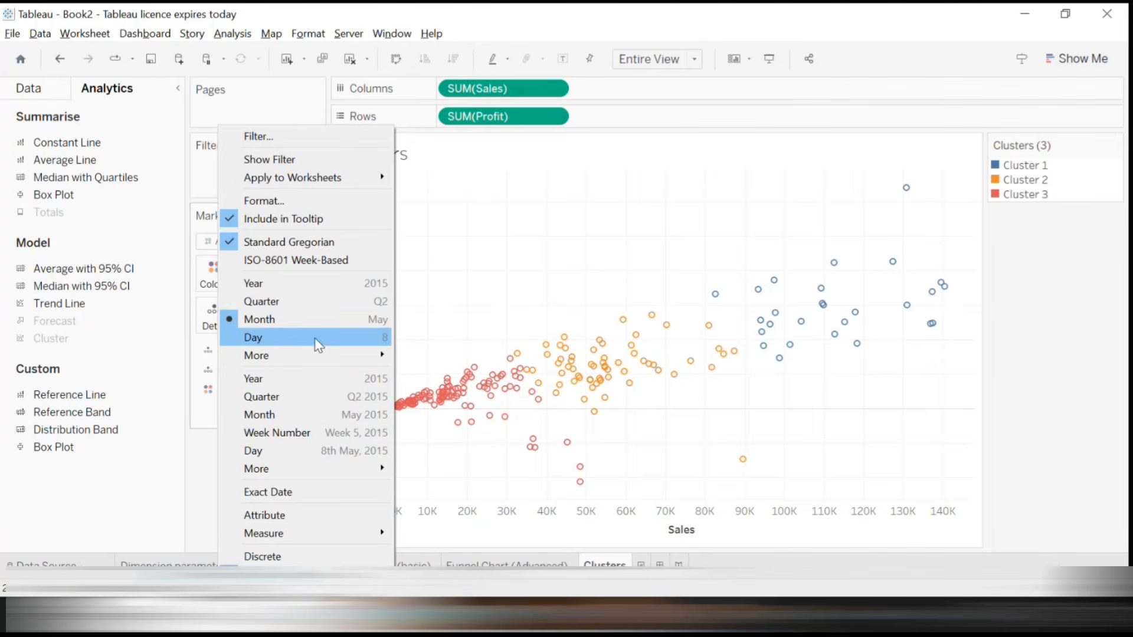
{"action": "left_click", "coordinate": [299, 420]}
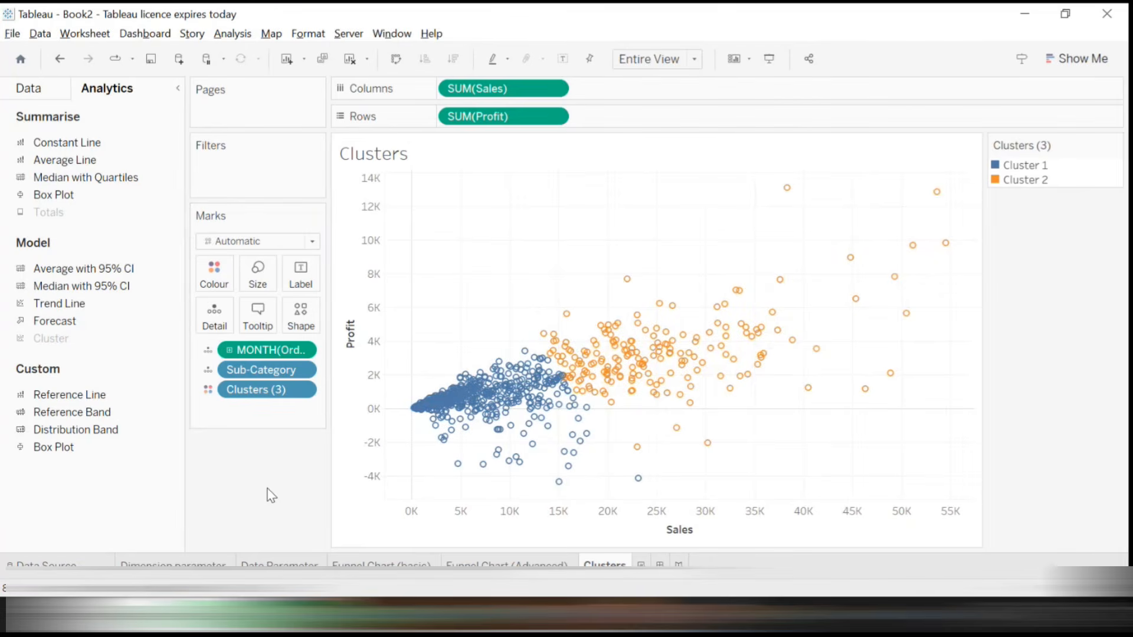
{"action": "left_click", "coordinate": [301, 350]}
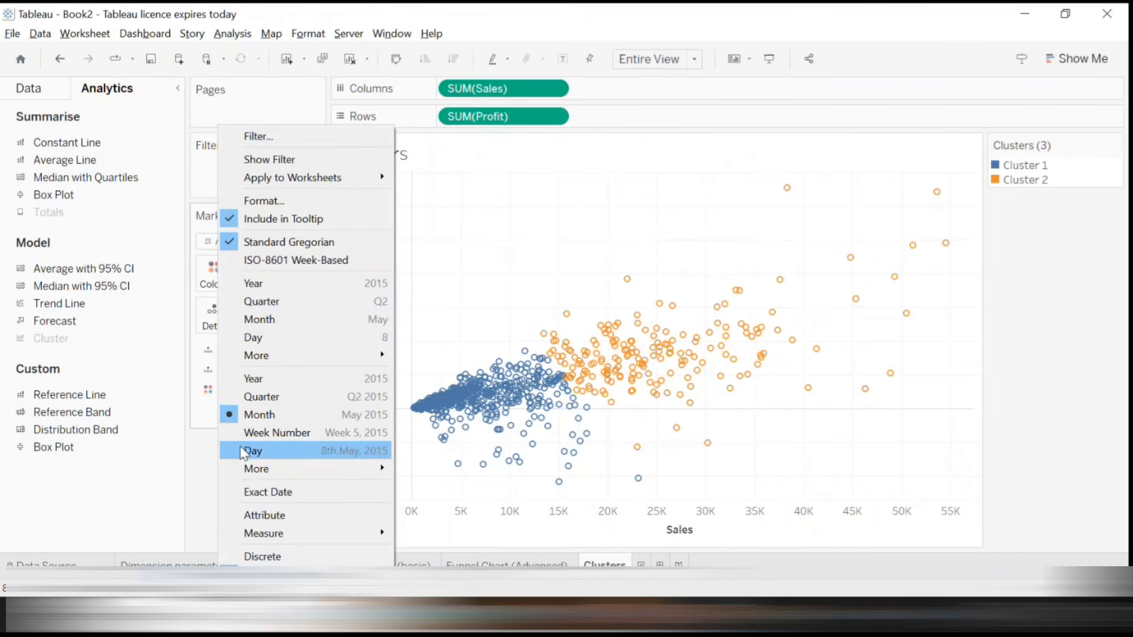
{"action": "left_click", "coordinate": [198, 456]}
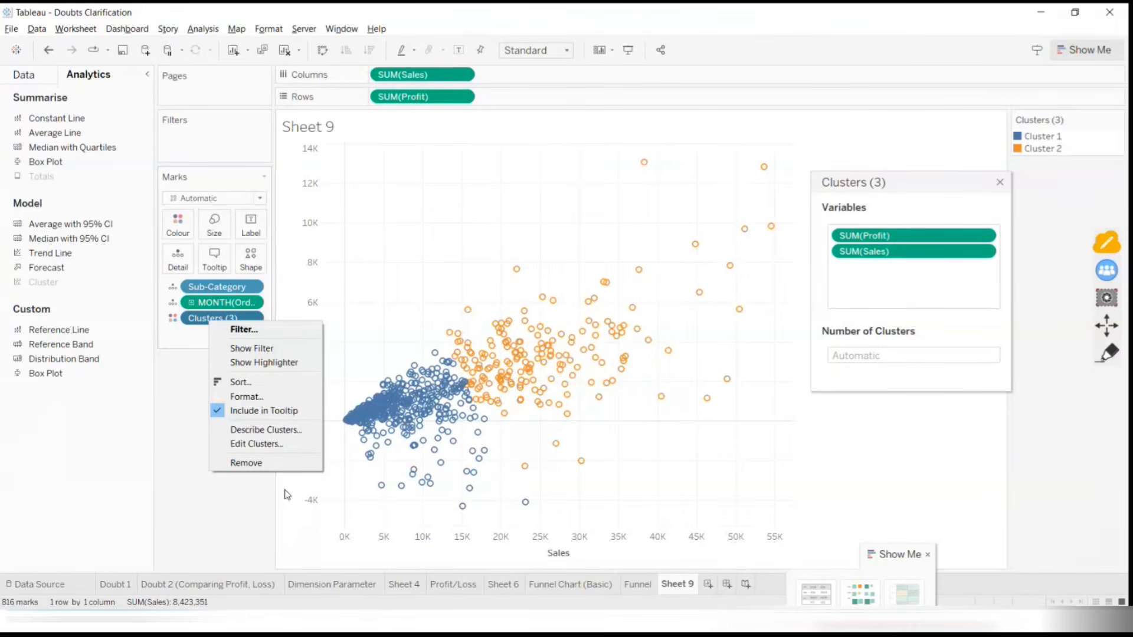
Check the available options of the Clusters (3) field on Sheet 9 of the Doubts Clarification workbook and close them
{"action": "left_click", "coordinate": [243, 507]}
{"action": "left_click", "coordinate": [254, 320]}
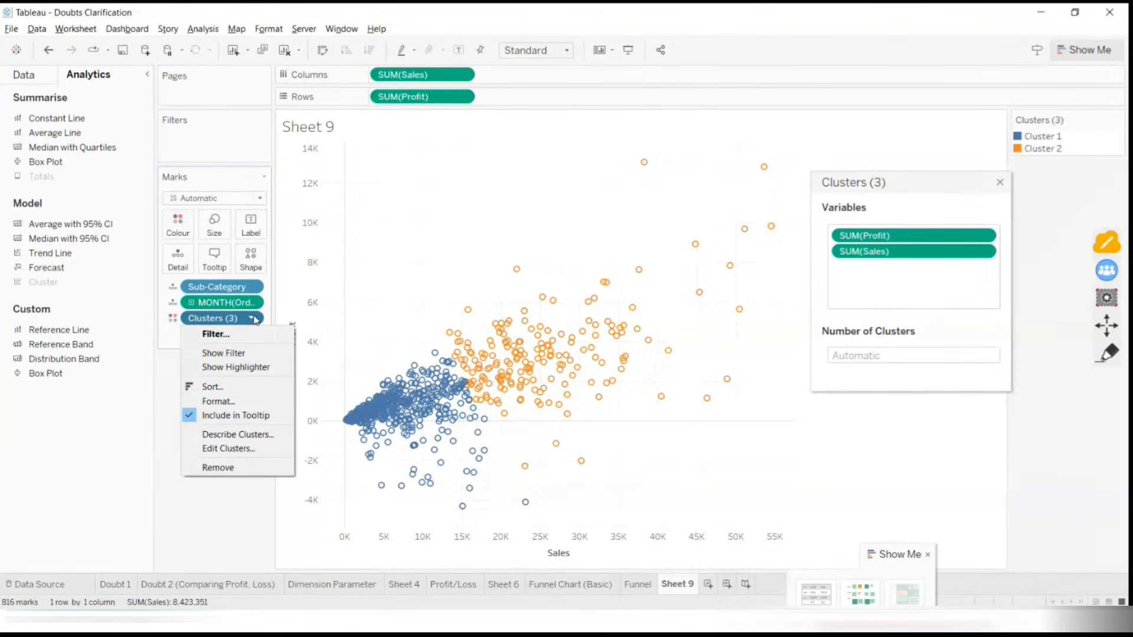
{"action": "left_click", "coordinate": [997, 191]}
{"action": "left_click", "coordinate": [209, 323]}
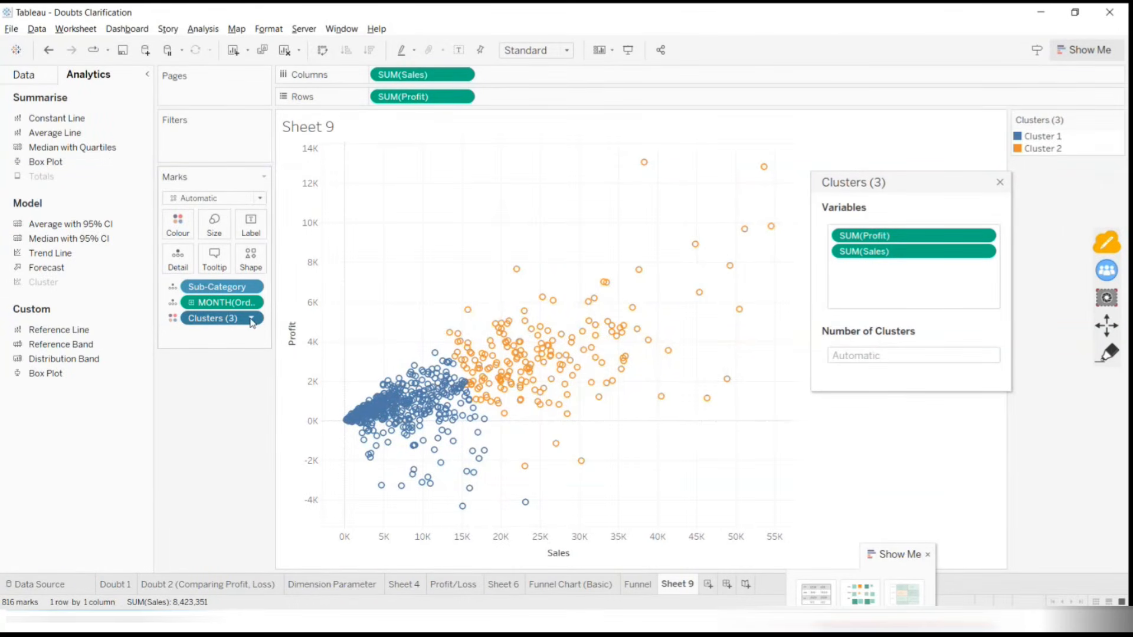
Try 3 and 5 clusters for Clusters (3), return the number to automatic and close the cluster settings
{"action": "left_click", "coordinate": [252, 319]}
{"action": "left_click", "coordinate": [242, 451]}
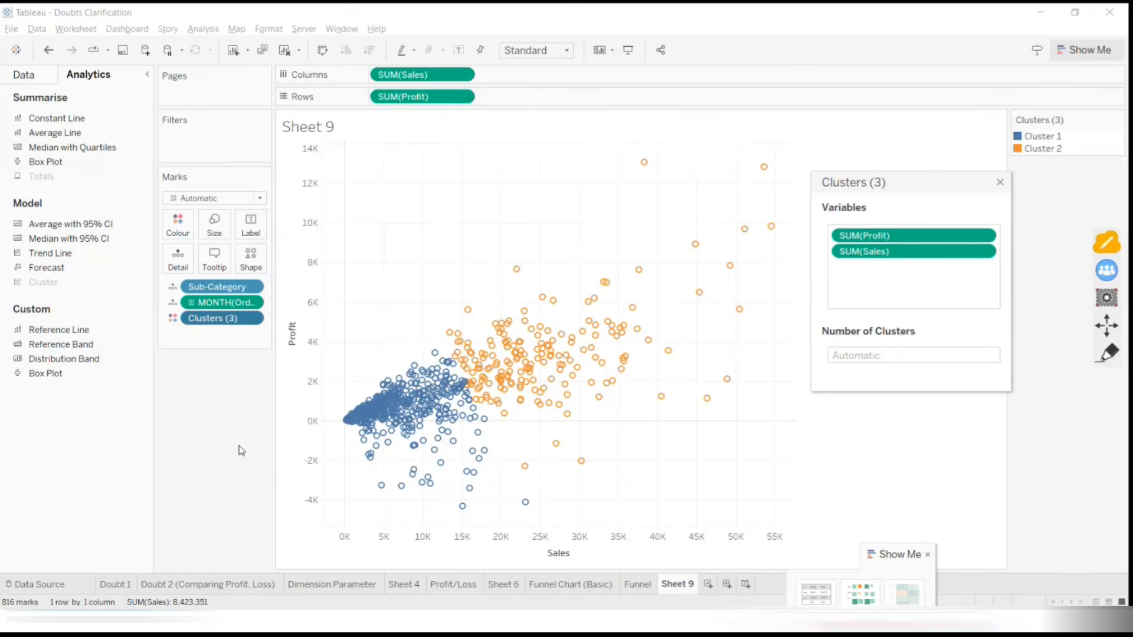
{"action": "left_click_drag", "start_coordinate": [899, 183], "coordinate": [715, 146]}
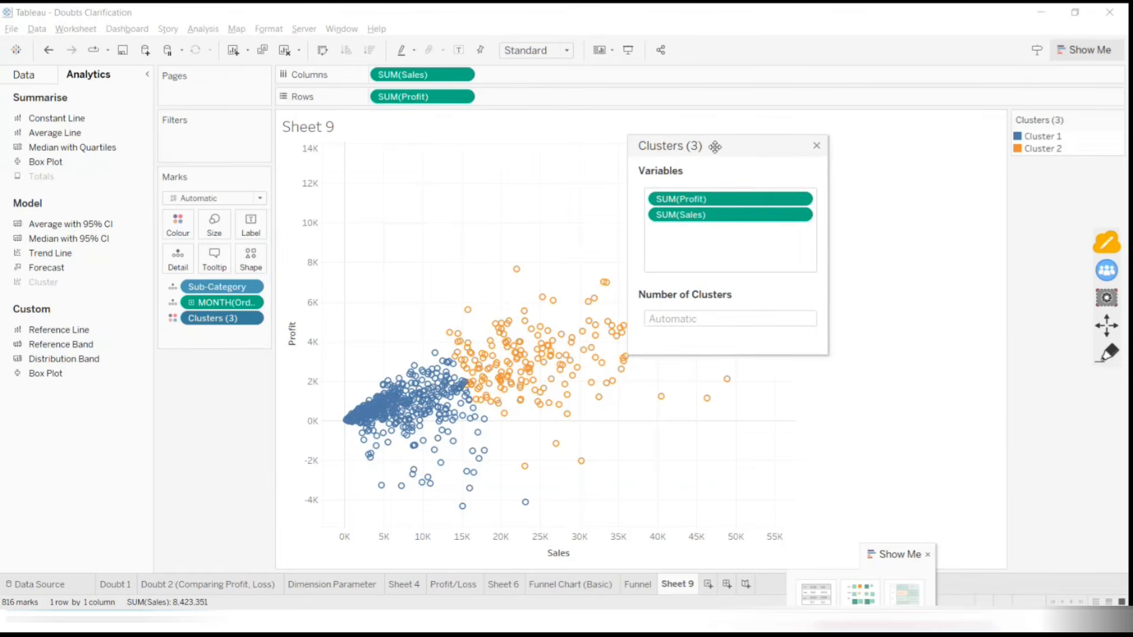
{"action": "left_click", "coordinate": [702, 317]}
{"action": "type", "text": "3"}
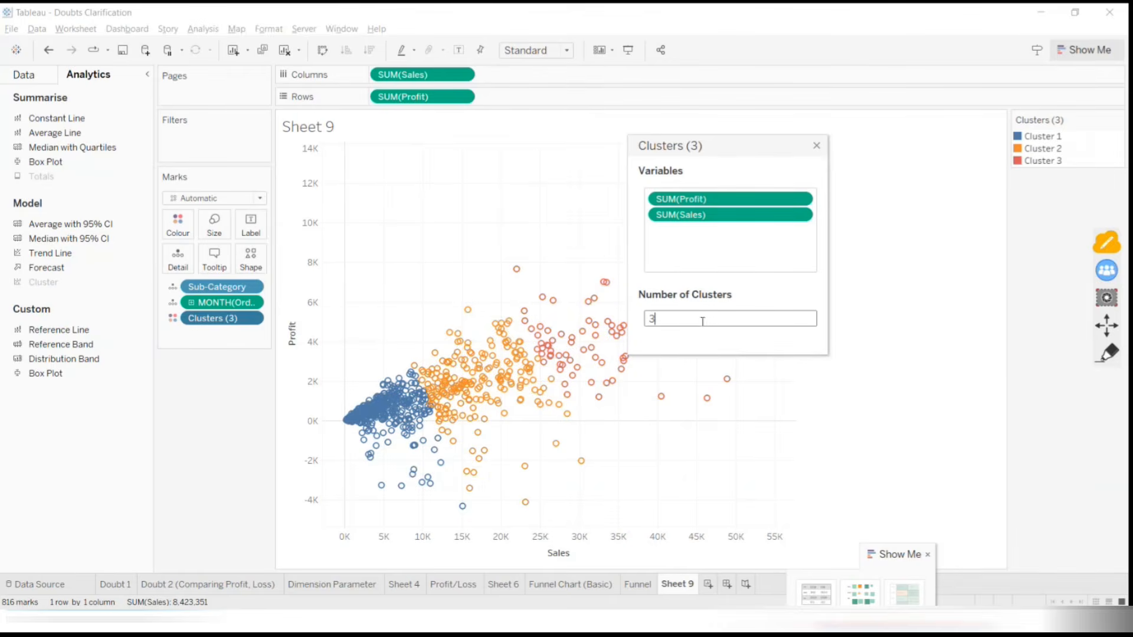
{"action": "type", "text": "5"}
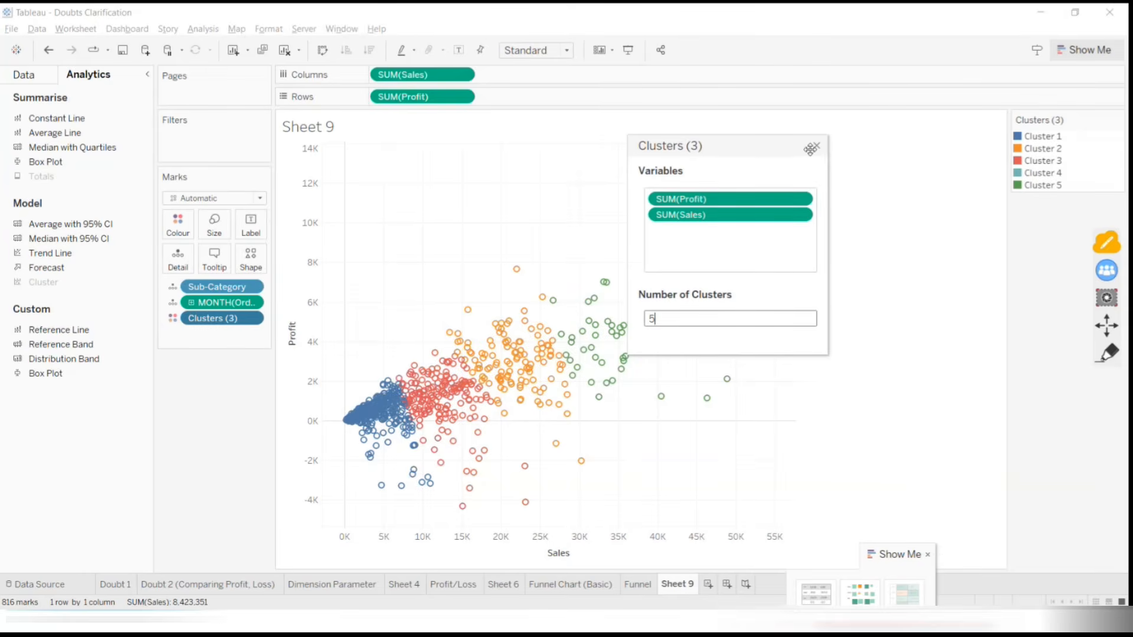
{"action": "key", "text": "BackSpace"}
{"action": "key", "text": "Return"}
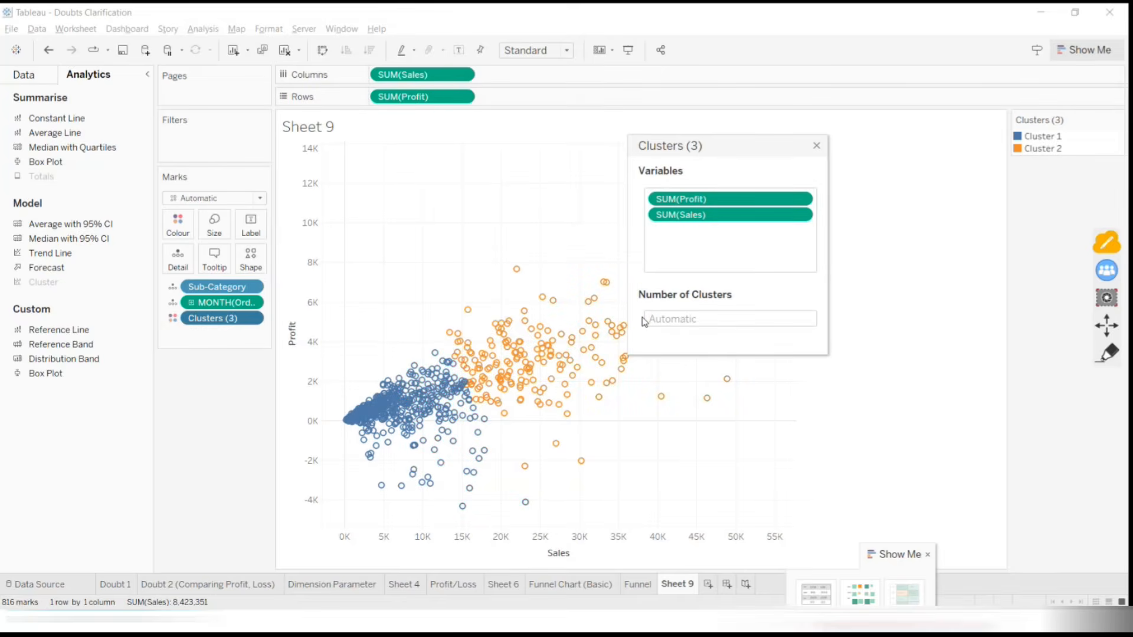
{"action": "left_click", "coordinate": [817, 146]}
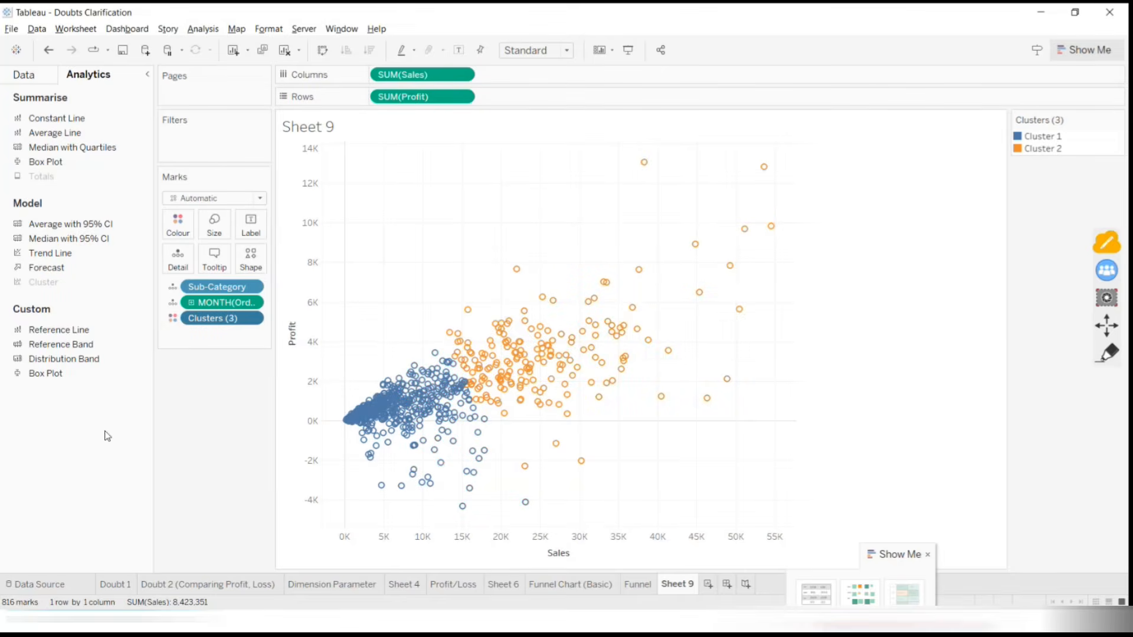
Circle the Clusters (3) field in red with the annotation pen, clear the drawing and leave annotation mode
{"action": "left_click", "coordinate": [1116, 353]}
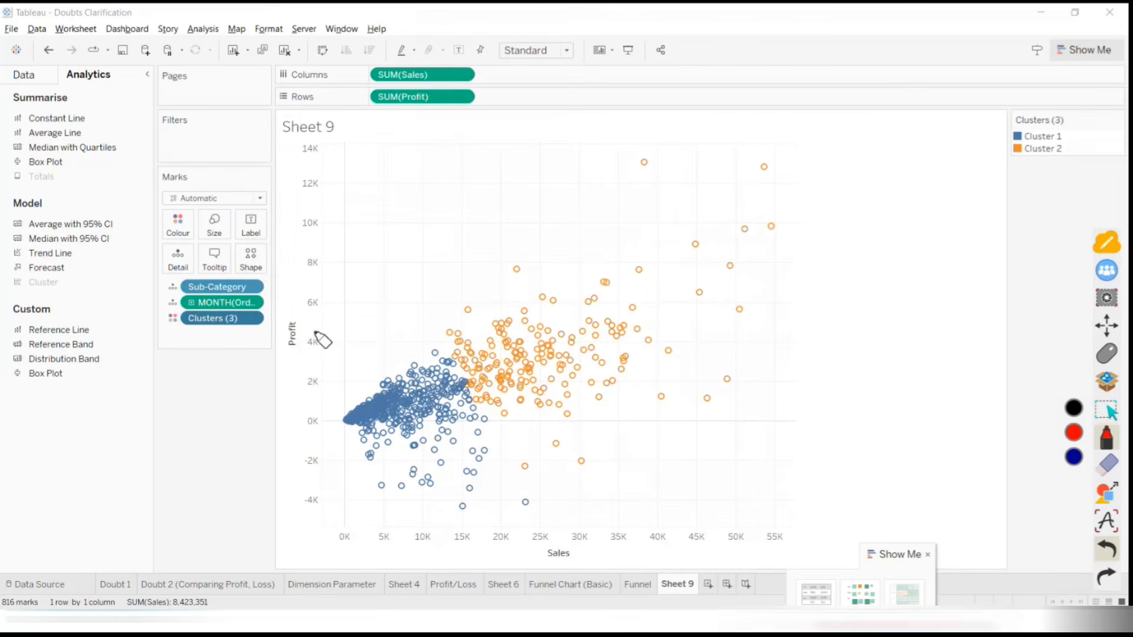
{"action": "left_click_drag", "start_coordinate": [286, 313], "coordinate": [131, 299]}
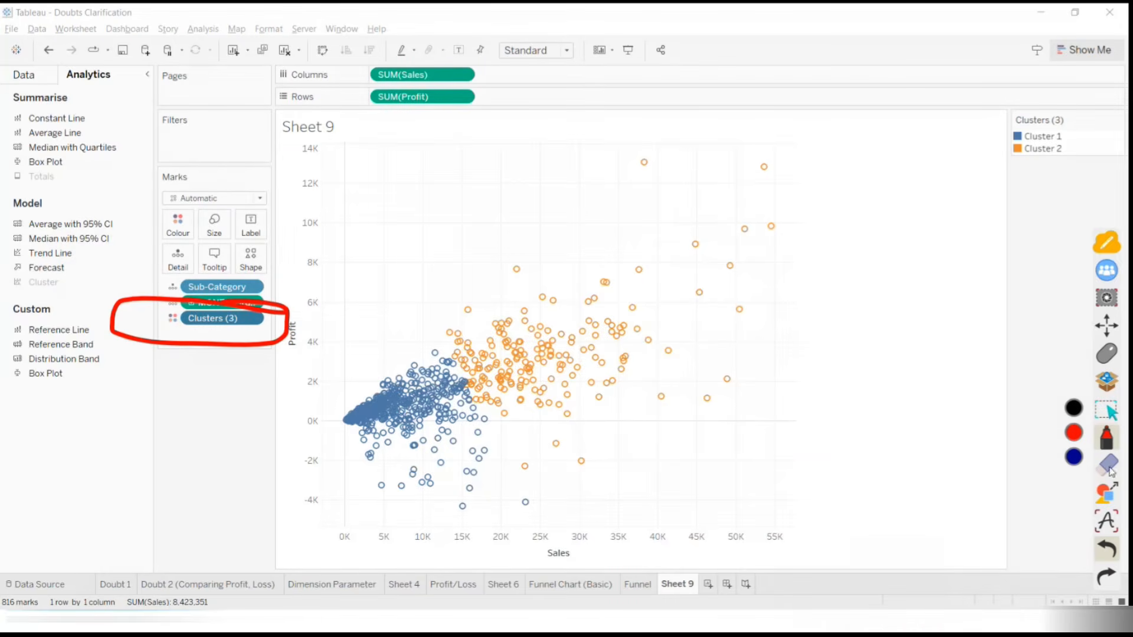
{"action": "left_click", "coordinate": [1110, 467]}
{"action": "left_click", "coordinate": [1080, 469]}
{"action": "left_click", "coordinate": [1107, 354]}
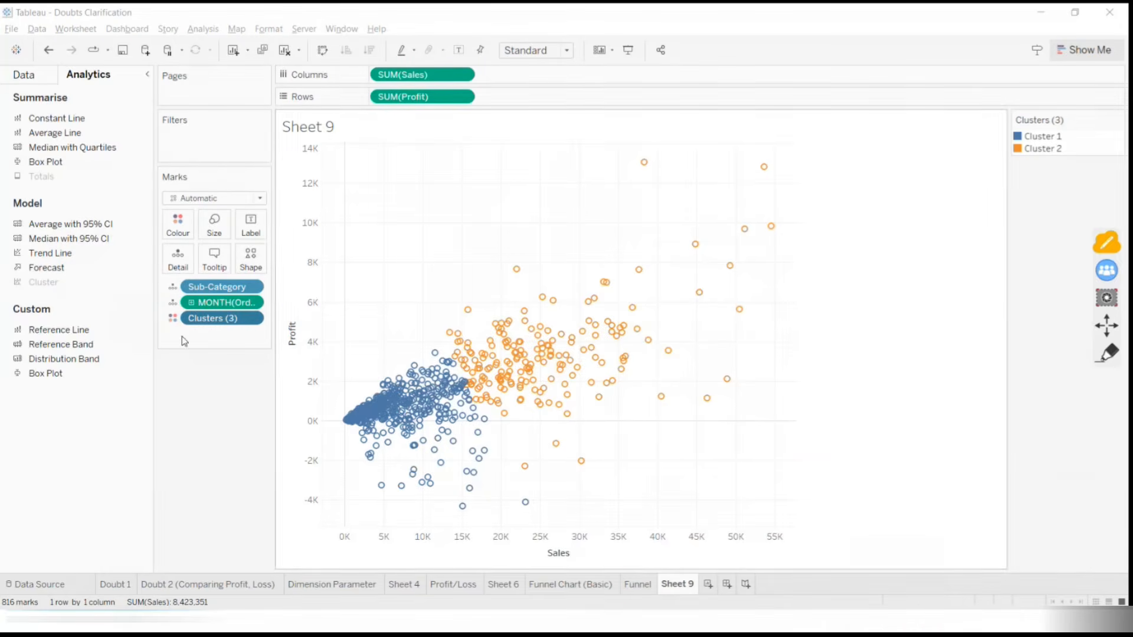
Review the describe and edit options of the Clusters (3) field and close them
{"action": "right_click", "coordinate": [211, 326]}
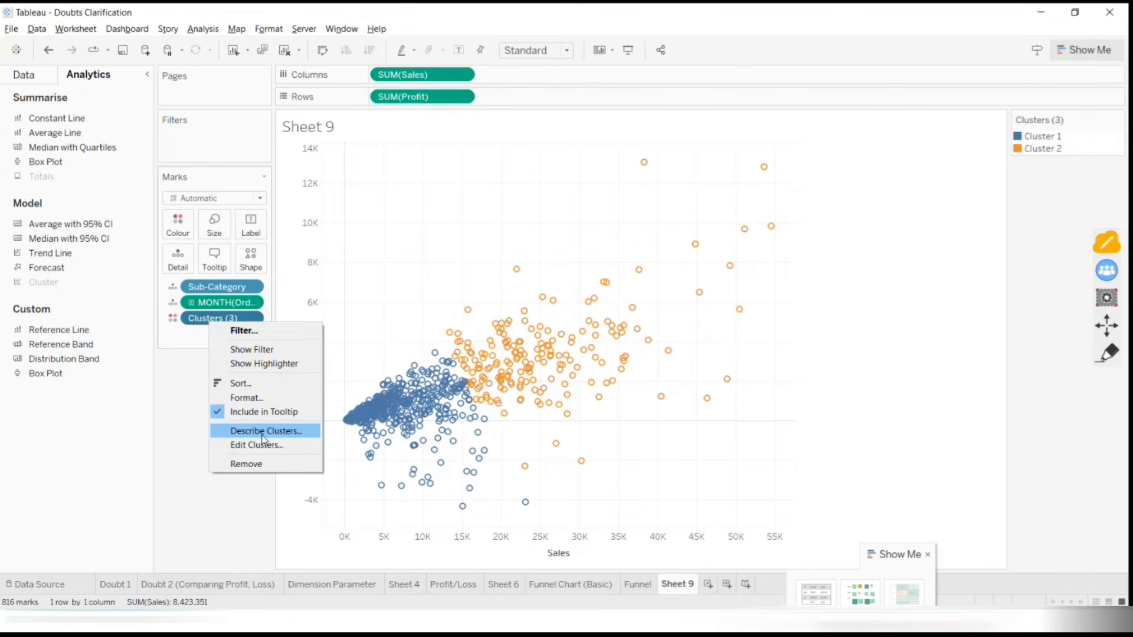
{"action": "left_click", "coordinate": [231, 511]}
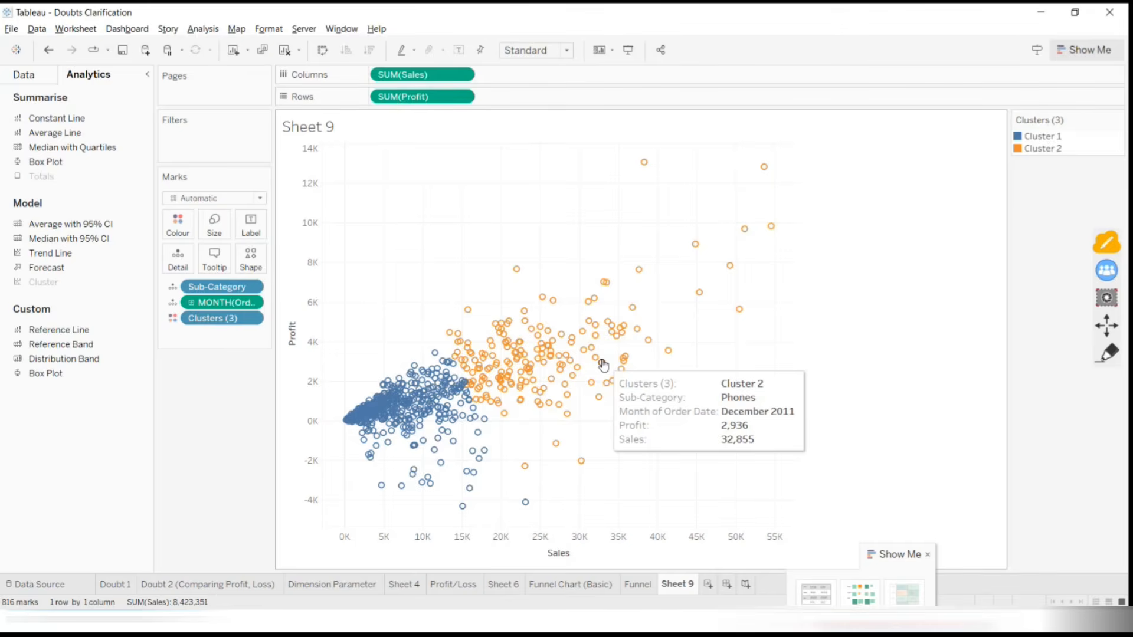
Mark the Clusters (3) field with a red annotation circle around it
{"action": "left_click", "coordinate": [1107, 354]}
{"action": "mouse_move", "coordinate": [268, 319]}
{"action": "left_mouse_down"}
{"action": "mouse_move", "coordinate": [177, 307]}
{"action": "mouse_move", "coordinate": [189, 354]}
{"action": "mouse_move", "coordinate": [269, 313]}
{"action": "left_mouse_up"}
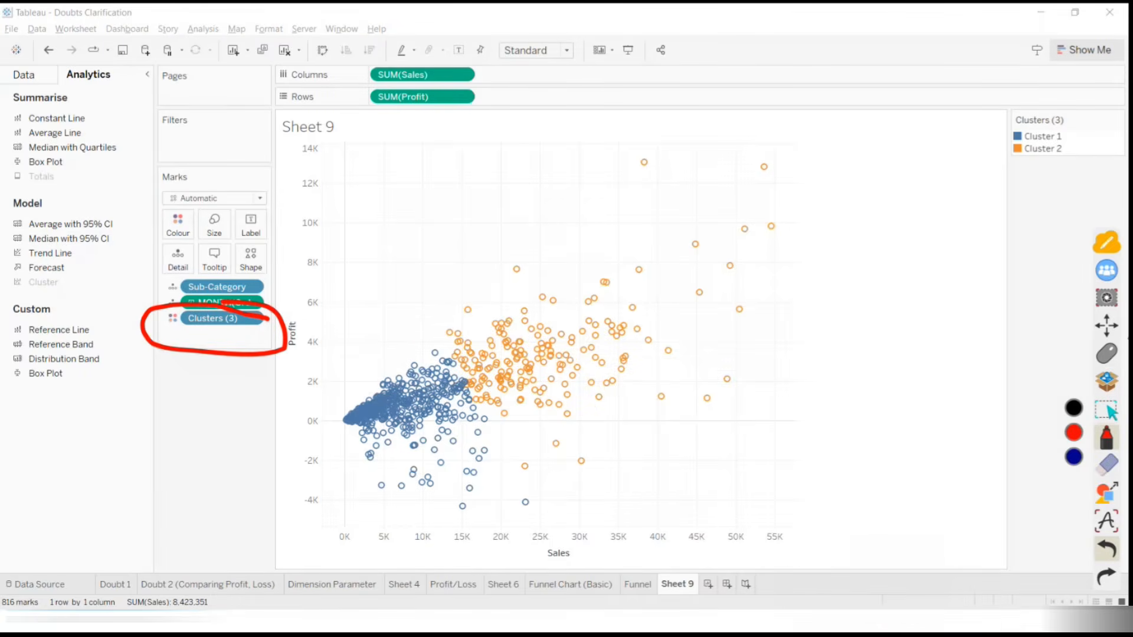
Clear the red annotation circle, leave annotation mode and open the description of the Clusters (3) field
{"action": "left_click", "coordinate": [1107, 464]}
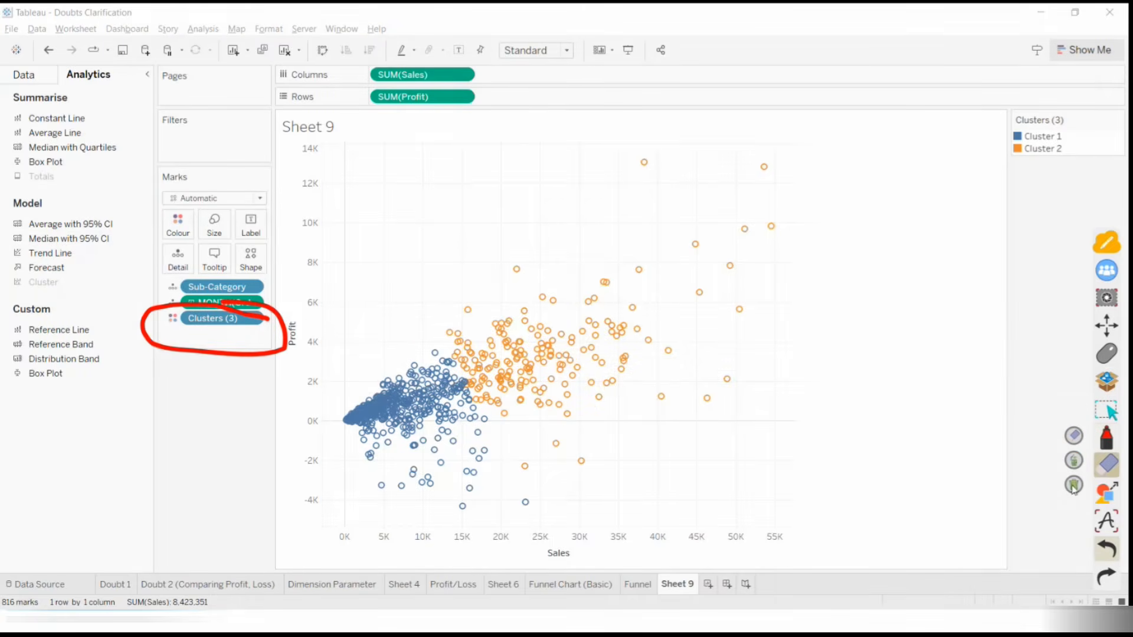
{"action": "left_click", "coordinate": [1074, 485]}
{"action": "left_click", "coordinate": [1107, 354]}
{"action": "right_click", "coordinate": [234, 330]}
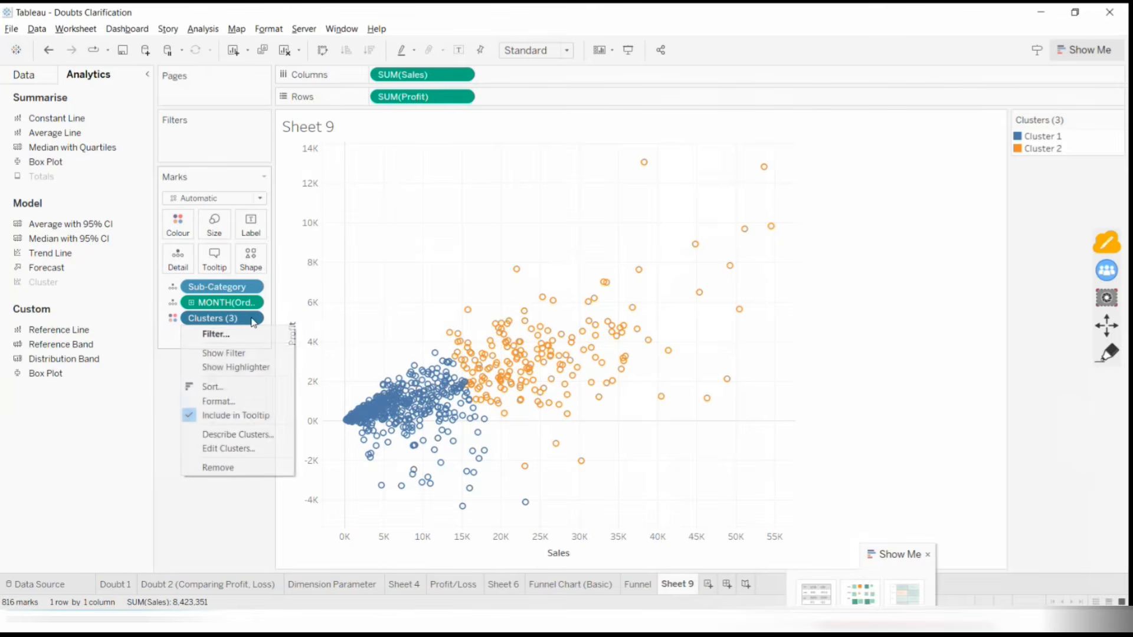
{"action": "left_click", "coordinate": [259, 439]}
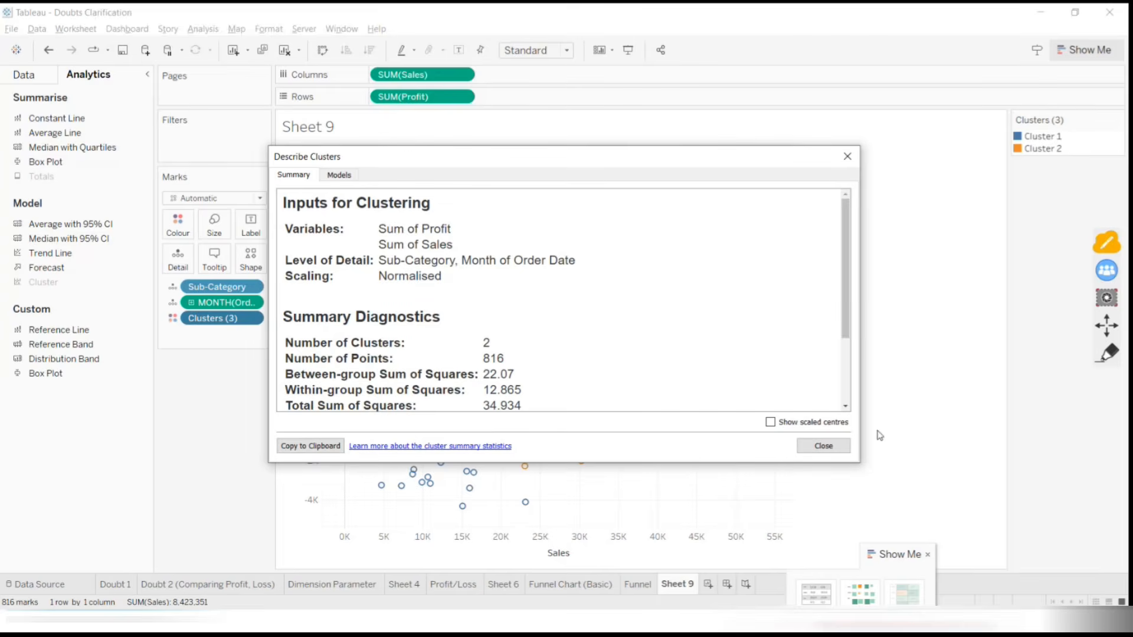
Circle the Summary and Models headings of the cluster description in red and clear the drawing
{"action": "left_click", "coordinate": [1107, 359]}
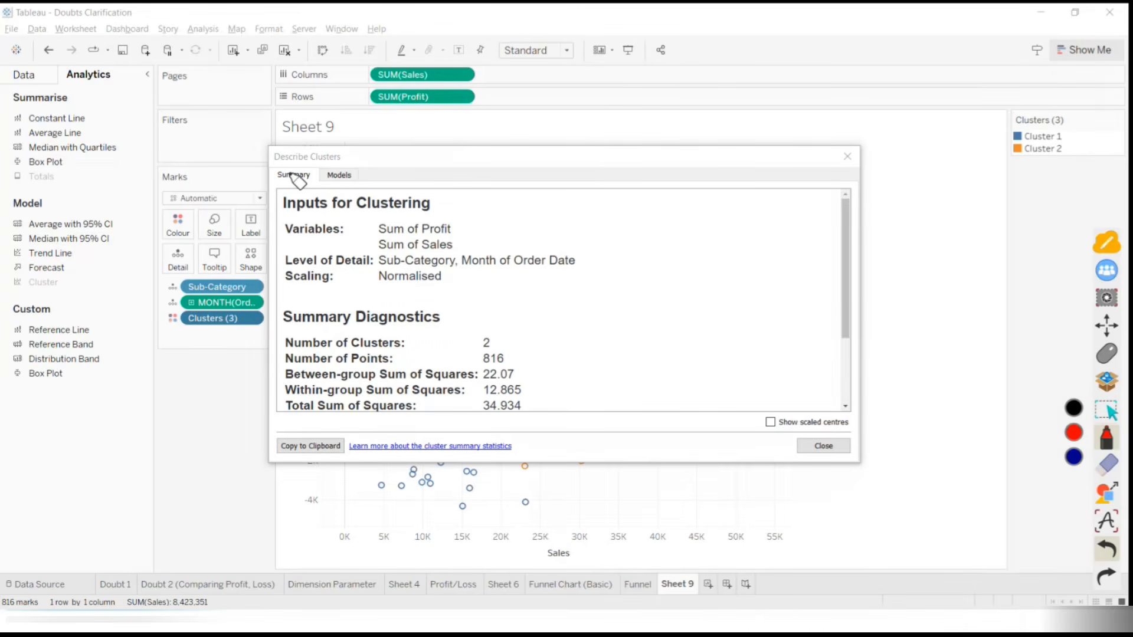
{"action": "left_click_drag", "start_coordinate": [298, 155], "coordinate": [306, 191]}
{"action": "left_click_drag", "start_coordinate": [348, 147], "coordinate": [354, 192]}
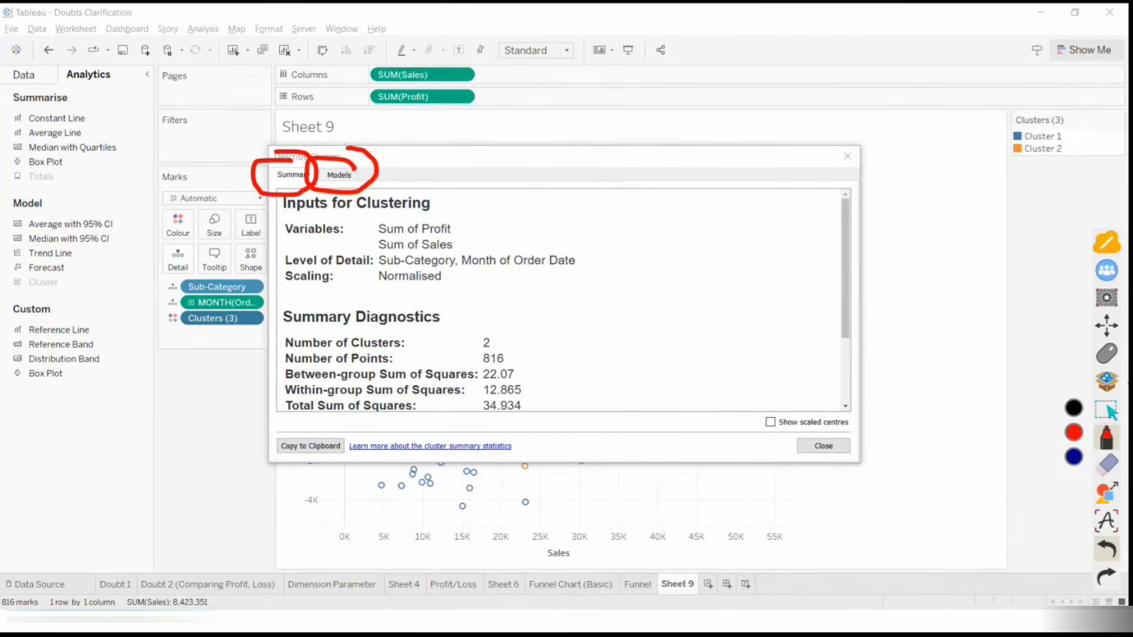
{"action": "left_click", "coordinate": [1108, 464]}
{"action": "left_click", "coordinate": [1074, 485]}
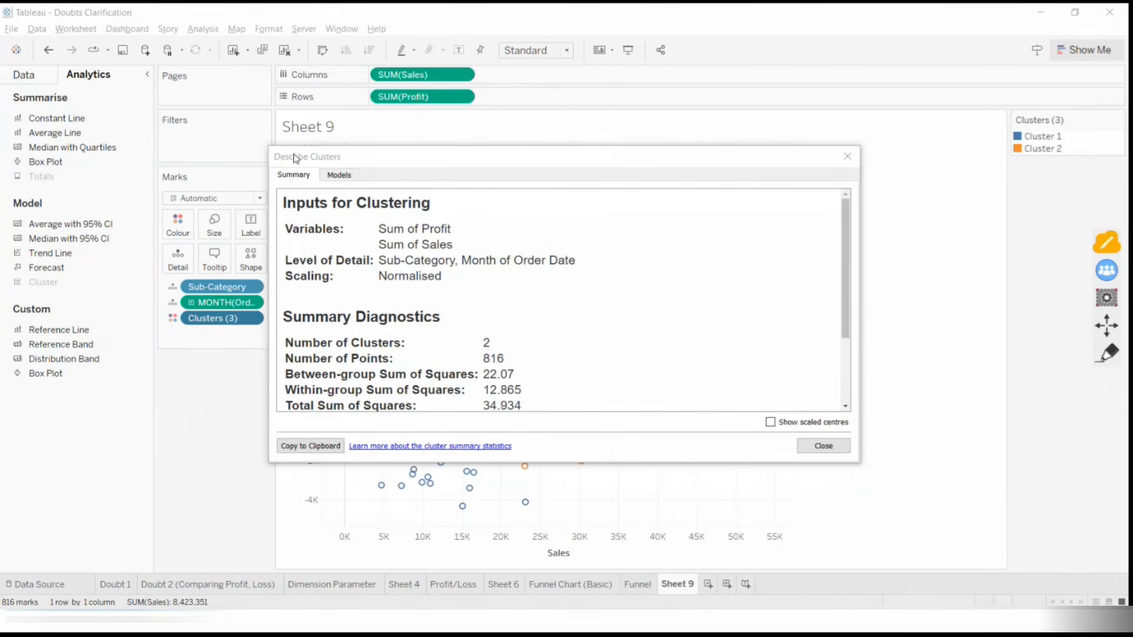
View the Models page of the cluster description and examine the diagnostics and scaling on the Summary page
{"action": "left_click", "coordinate": [348, 176]}
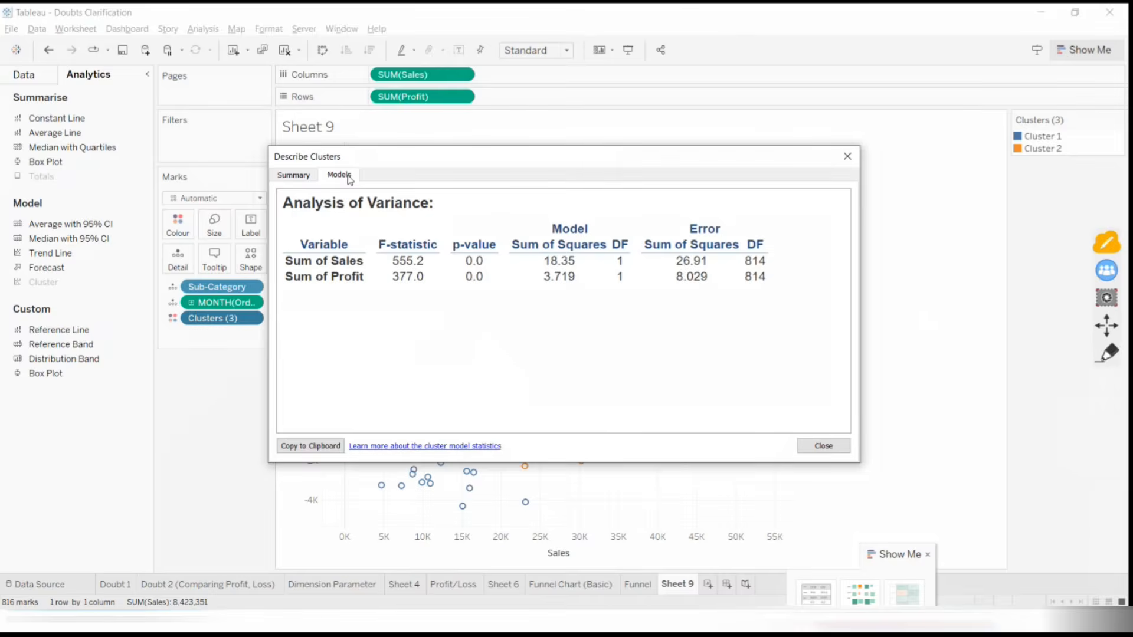
{"action": "left_click", "coordinate": [293, 176]}
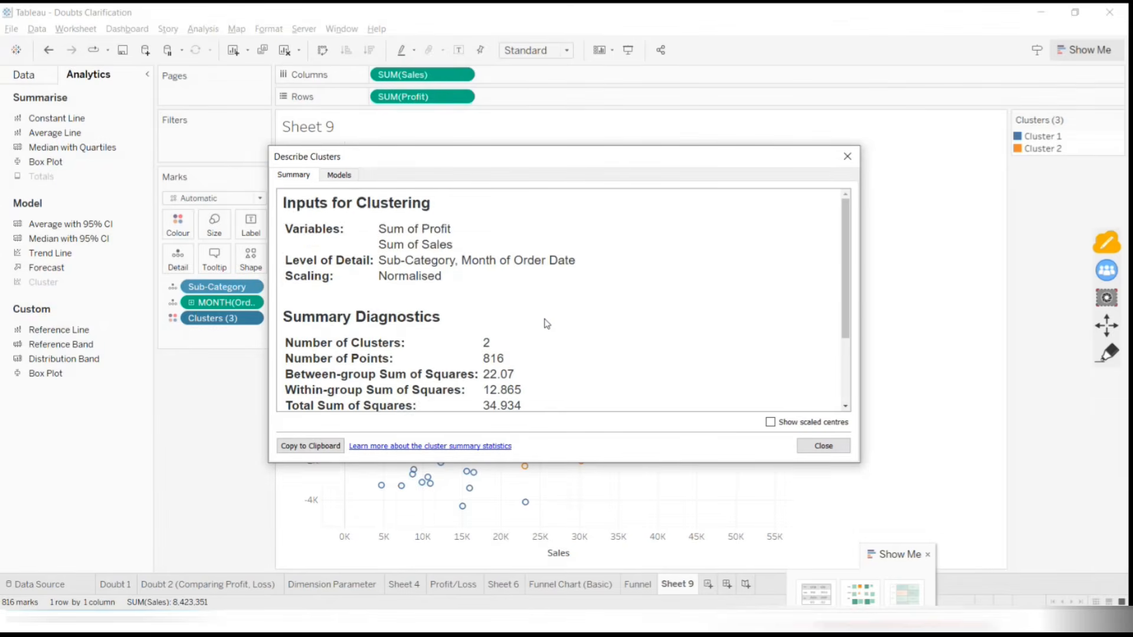
{"action": "scroll", "coordinate": [557, 317], "scroll_direction": "down", "scroll_amount": 1}
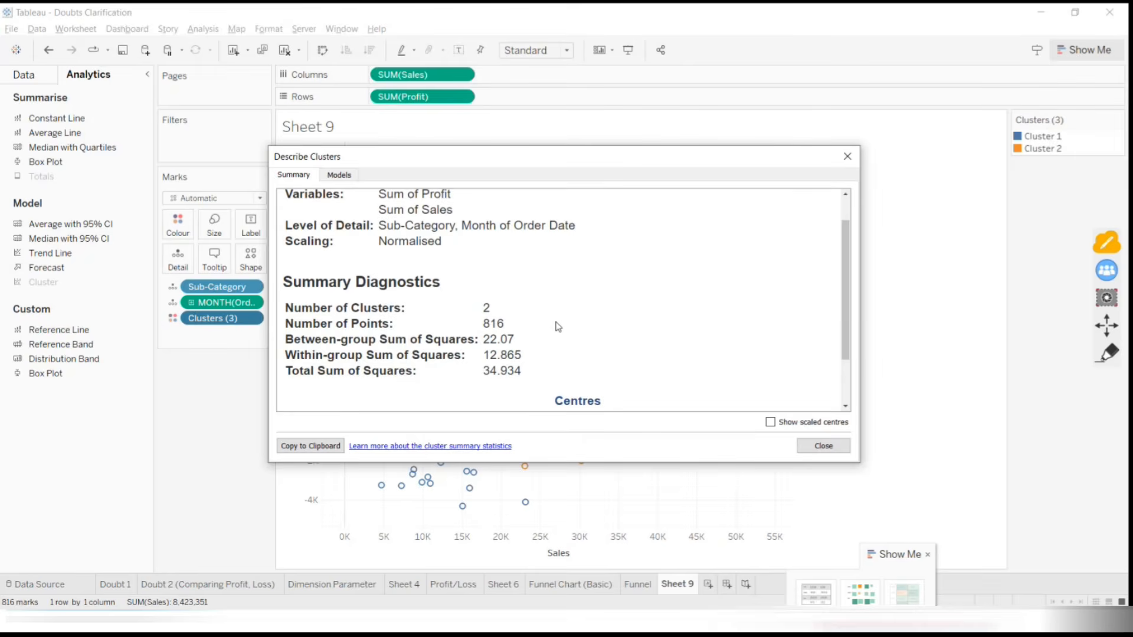
{"action": "scroll", "coordinate": [558, 324], "scroll_direction": "down", "scroll_amount": 1}
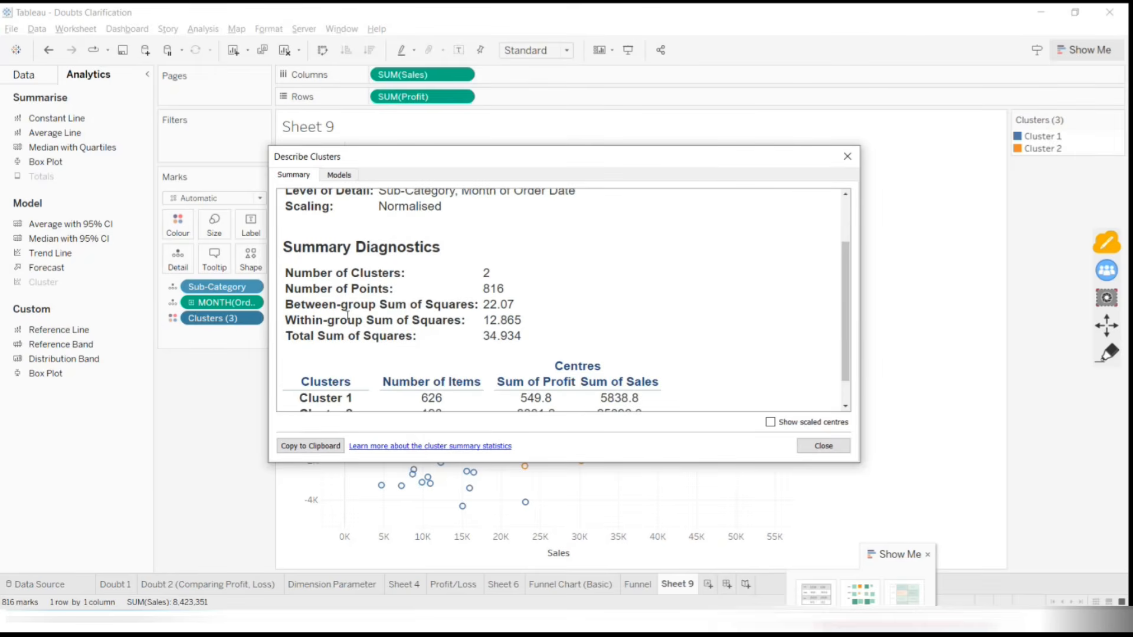
{"action": "scroll", "coordinate": [596, 301], "scroll_direction": "down", "scroll_amount": 1}
{"action": "left_click_drag", "start_coordinate": [287, 237], "coordinate": [567, 295]}
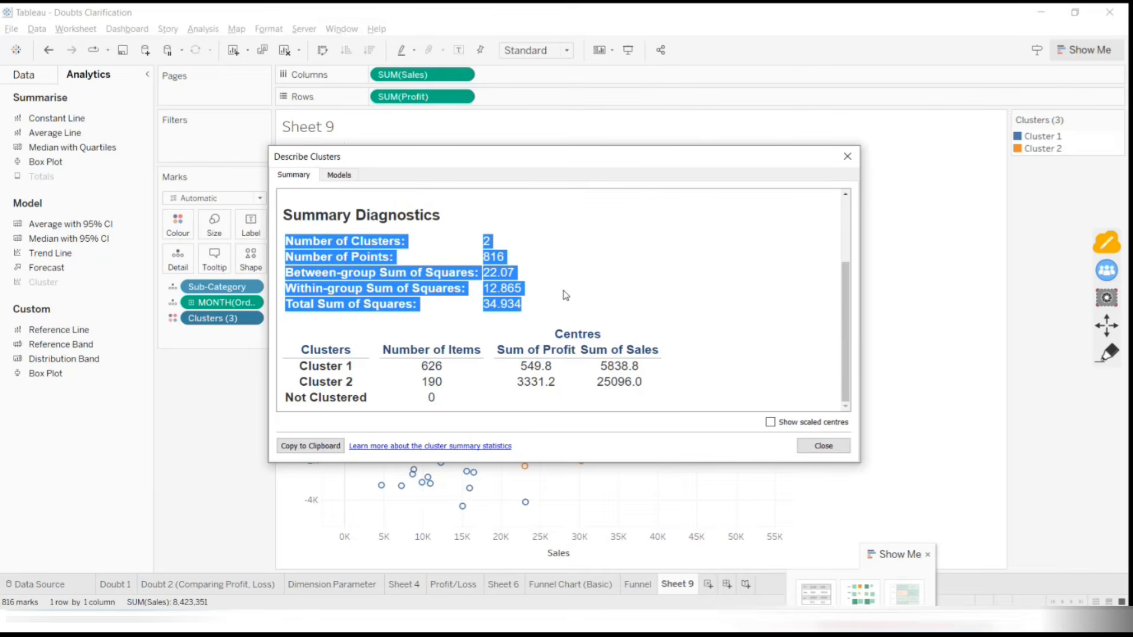
{"action": "scroll", "coordinate": [565, 296], "scroll_direction": "up", "scroll_amount": 1}
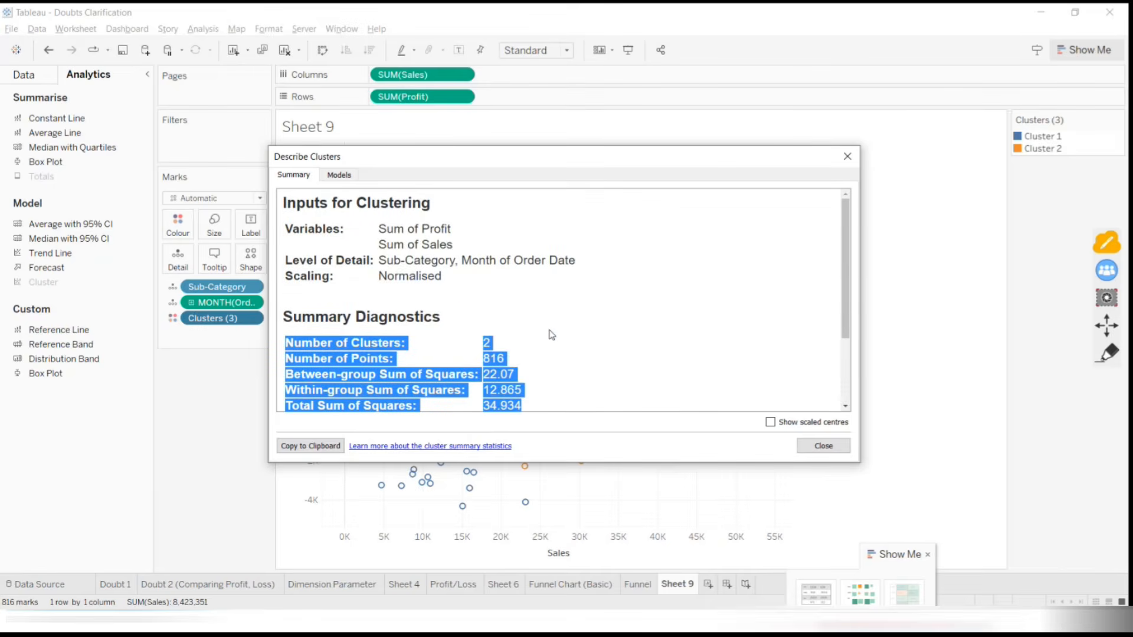
{"action": "left_click_drag", "start_coordinate": [376, 277], "coordinate": [441, 277]}
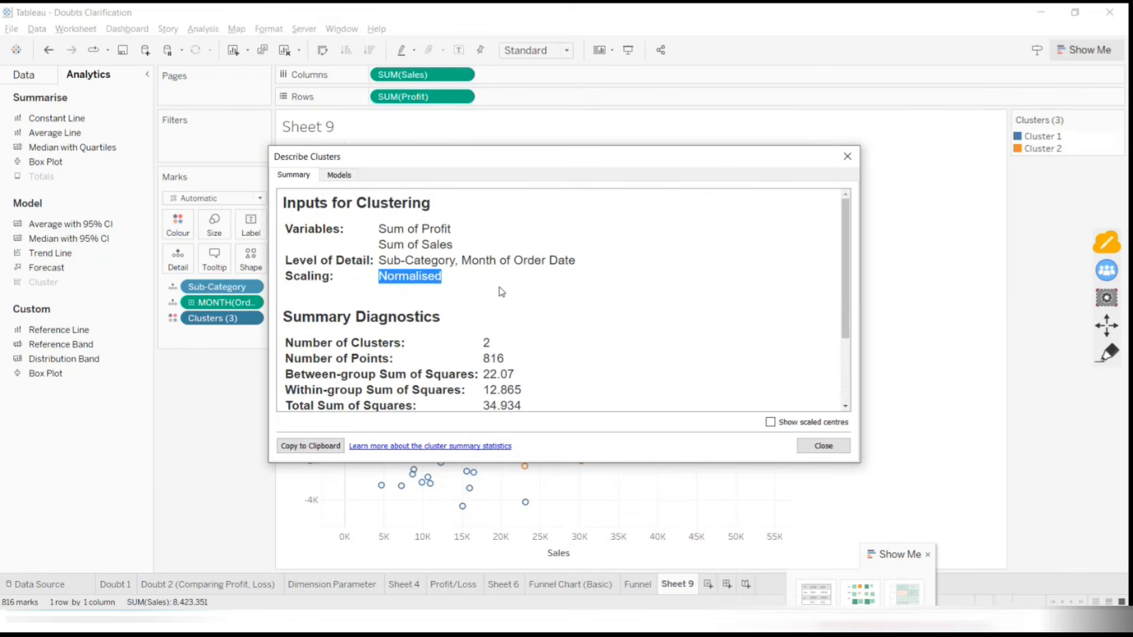
{"action": "left_click", "coordinate": [501, 292]}
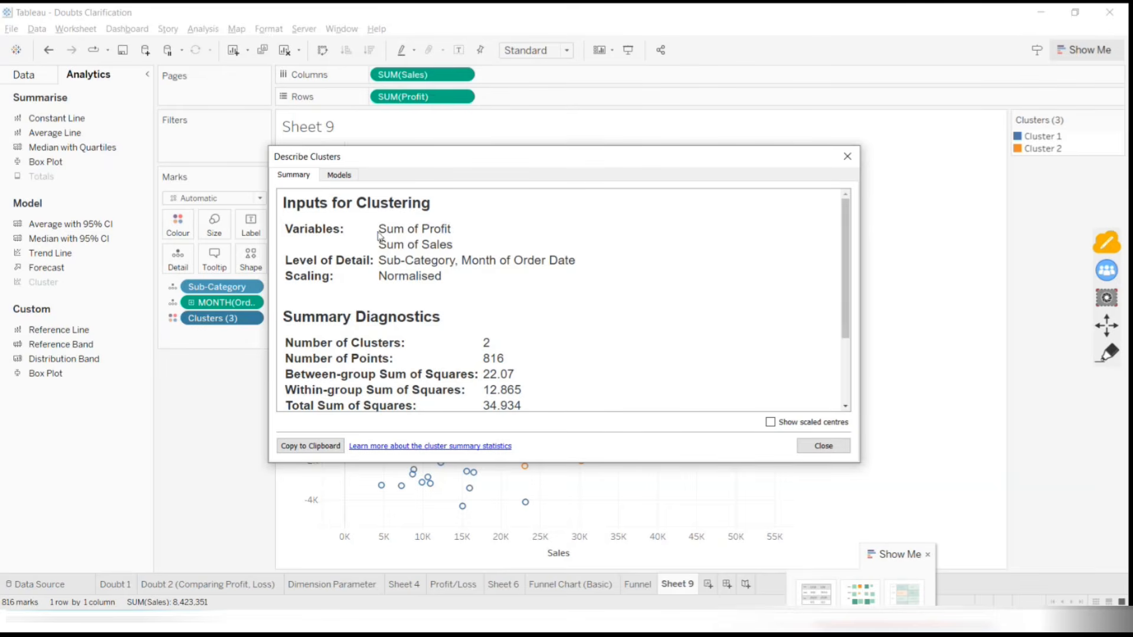
Go through the variables, level of detail, number of clusters and sums of squares in the cluster summary
{"action": "left_click_drag", "start_coordinate": [378, 230], "coordinate": [489, 254]}
{"action": "left_click_drag", "start_coordinate": [380, 263], "coordinate": [602, 309]}
{"action": "left_click", "coordinate": [602, 309]}
{"action": "scroll", "coordinate": [584, 329], "scroll_direction": "down", "scroll_amount": 1}
{"action": "left_click_drag", "start_coordinate": [379, 231], "coordinate": [500, 244]}
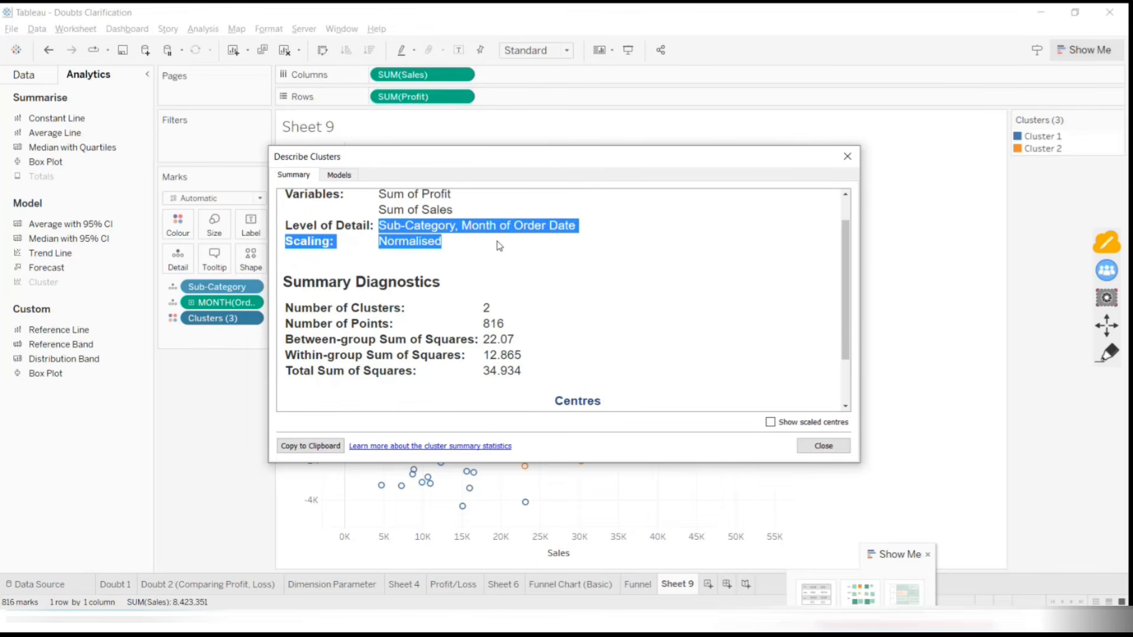
{"action": "left_click", "coordinate": [458, 312]}
{"action": "double_click", "coordinate": [486, 308]}
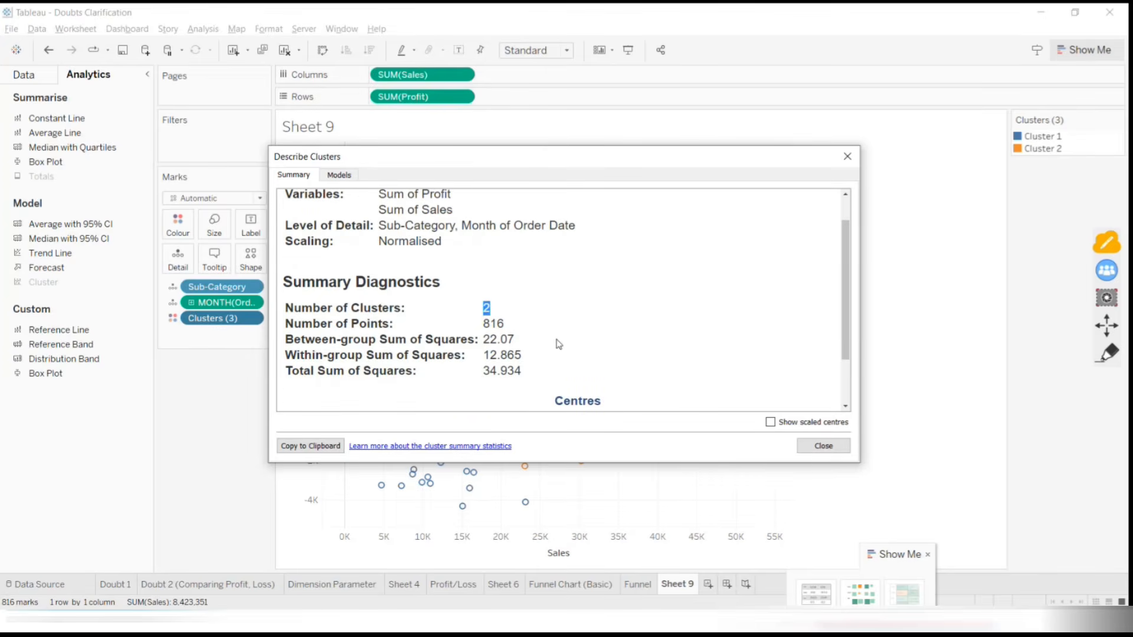
{"action": "scroll", "coordinate": [560, 344], "scroll_direction": "down", "scroll_amount": 1}
{"action": "left_click_drag", "start_coordinate": [479, 321], "coordinate": [501, 341]}
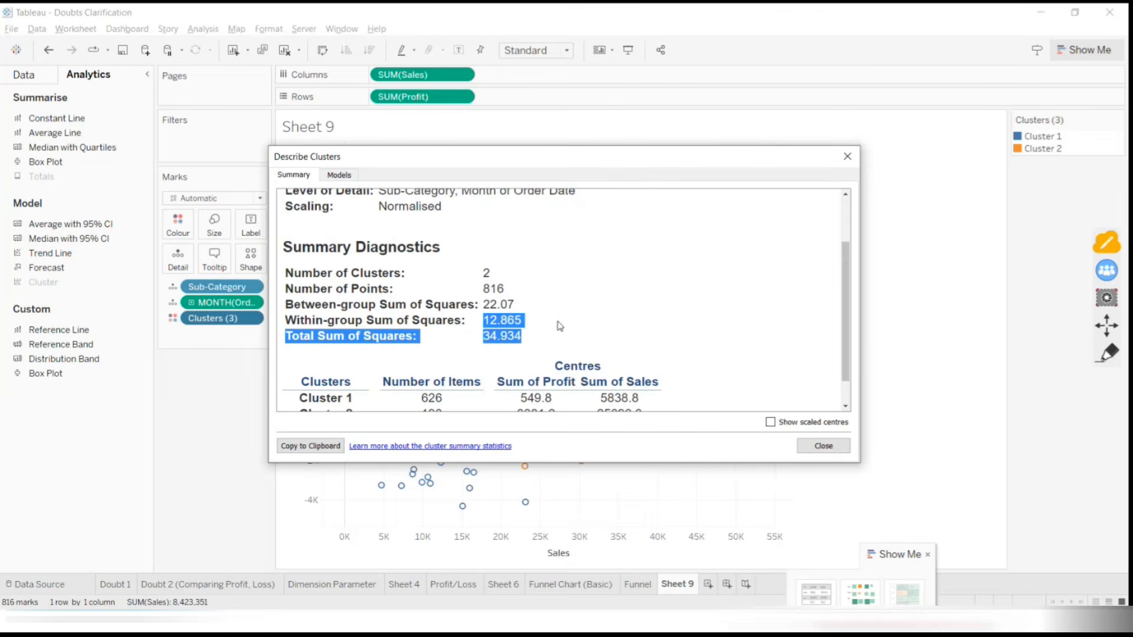
Examine the number of items, the Not Clustered row and the profit and sales centres of each cluster, and close the description
{"action": "scroll", "coordinate": [501, 343], "scroll_direction": "down", "scroll_amount": 1}
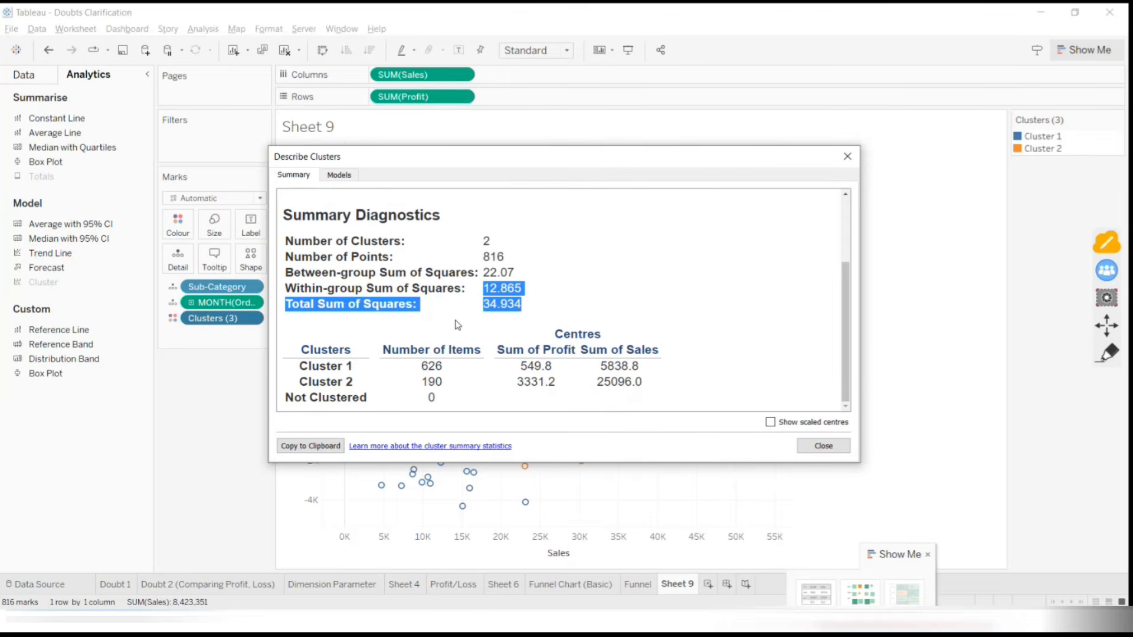
{"action": "left_click", "coordinate": [378, 351]}
{"action": "left_click_drag", "start_coordinate": [378, 350], "coordinate": [411, 350]}
{"action": "left_click", "coordinate": [303, 364]}
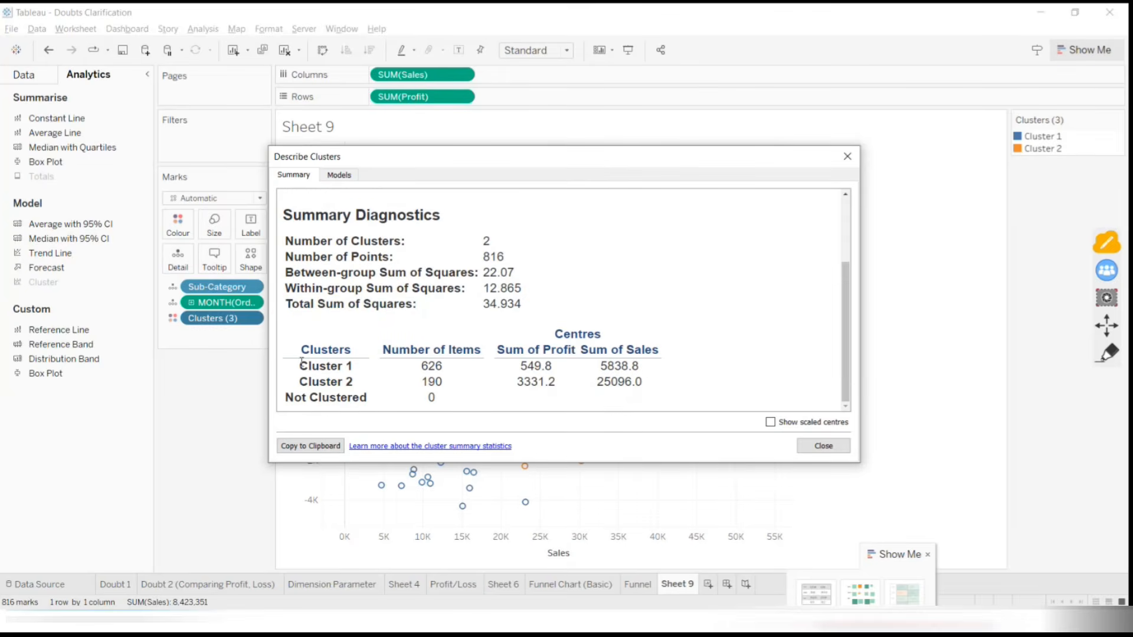
{"action": "left_click_drag", "start_coordinate": [299, 366], "coordinate": [406, 399]}
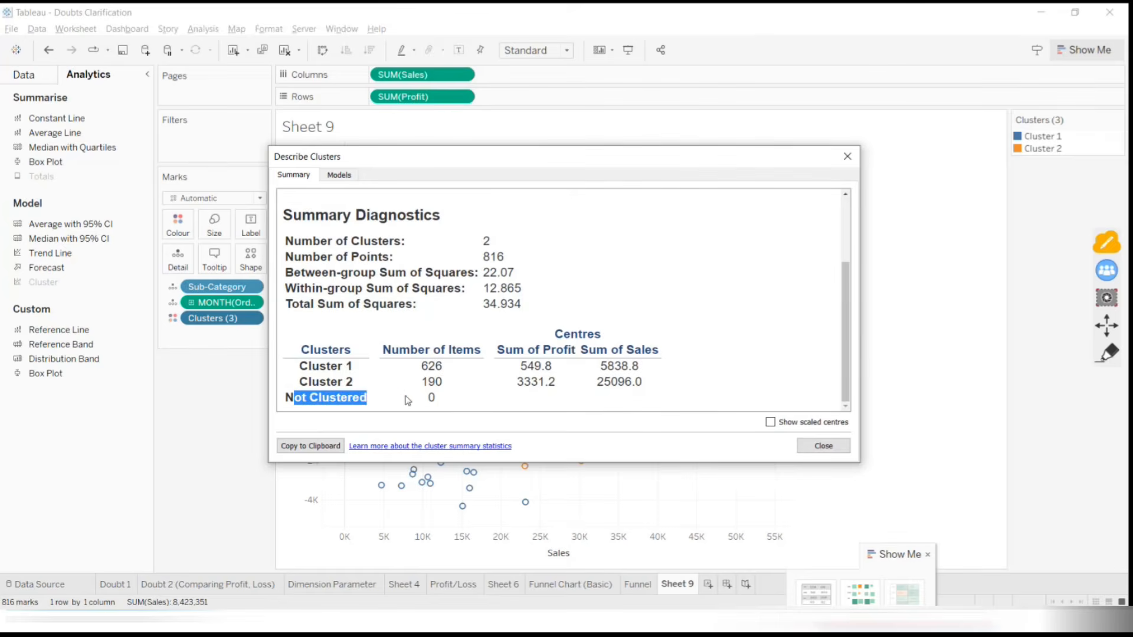
{"action": "left_click", "coordinate": [440, 401]}
{"action": "double_click", "coordinate": [440, 401]}
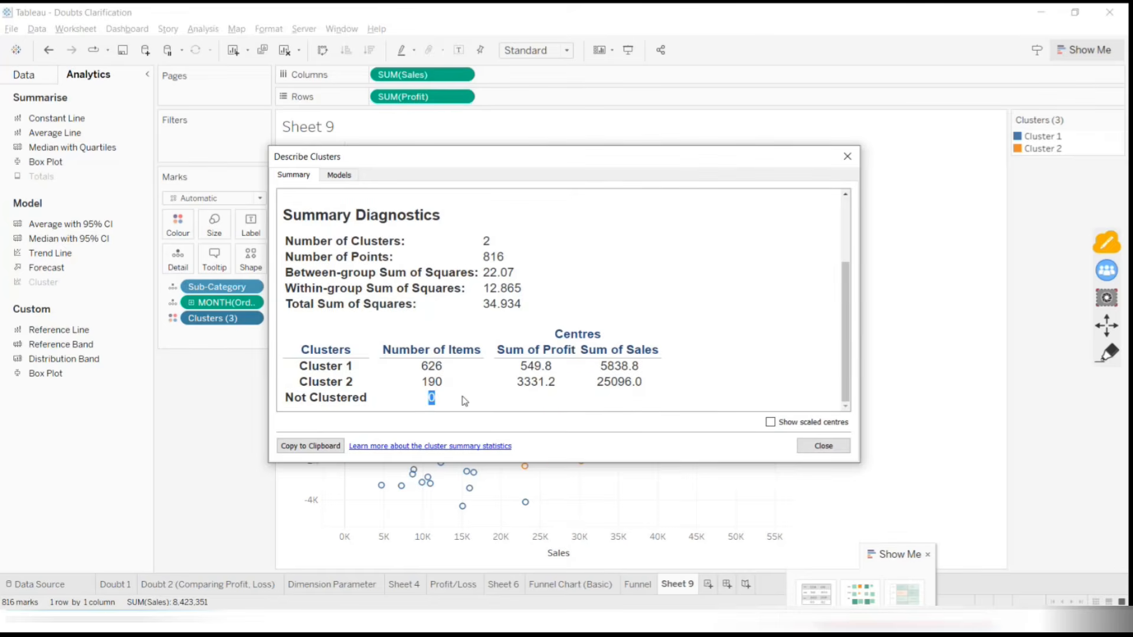
{"action": "left_click_drag", "start_coordinate": [387, 341], "coordinate": [484, 346]}
{"action": "left_click", "coordinate": [484, 347]}
{"action": "left_click_drag", "start_coordinate": [409, 366], "coordinate": [449, 384]}
{"action": "left_click_drag", "start_coordinate": [518, 366], "coordinate": [553, 366]}
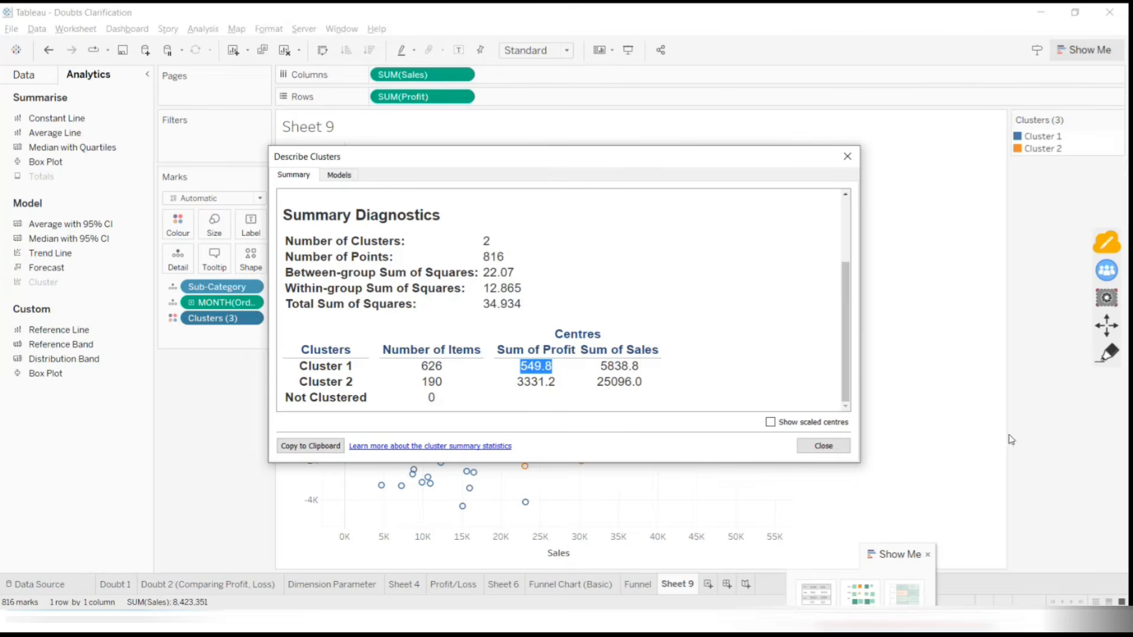
{"action": "left_click", "coordinate": [824, 446]}
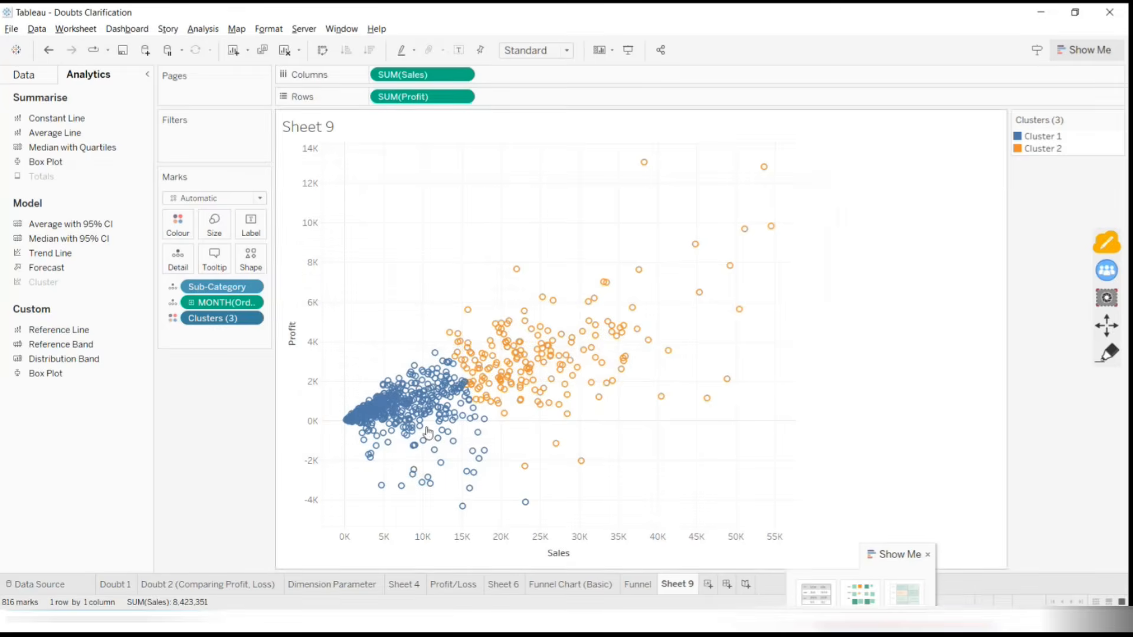
Edit Clusters (3) and set the number of clusters to 3
{"action": "right_click", "coordinate": [234, 318]}
{"action": "left_click", "coordinate": [263, 444]}
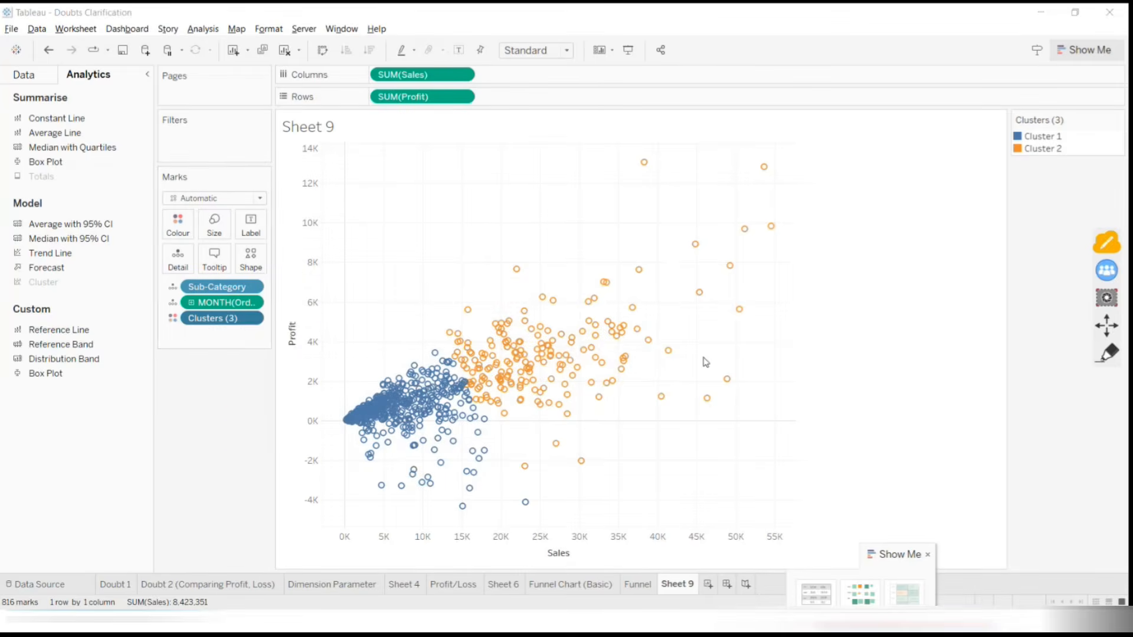
{"action": "type", "text": "3"}
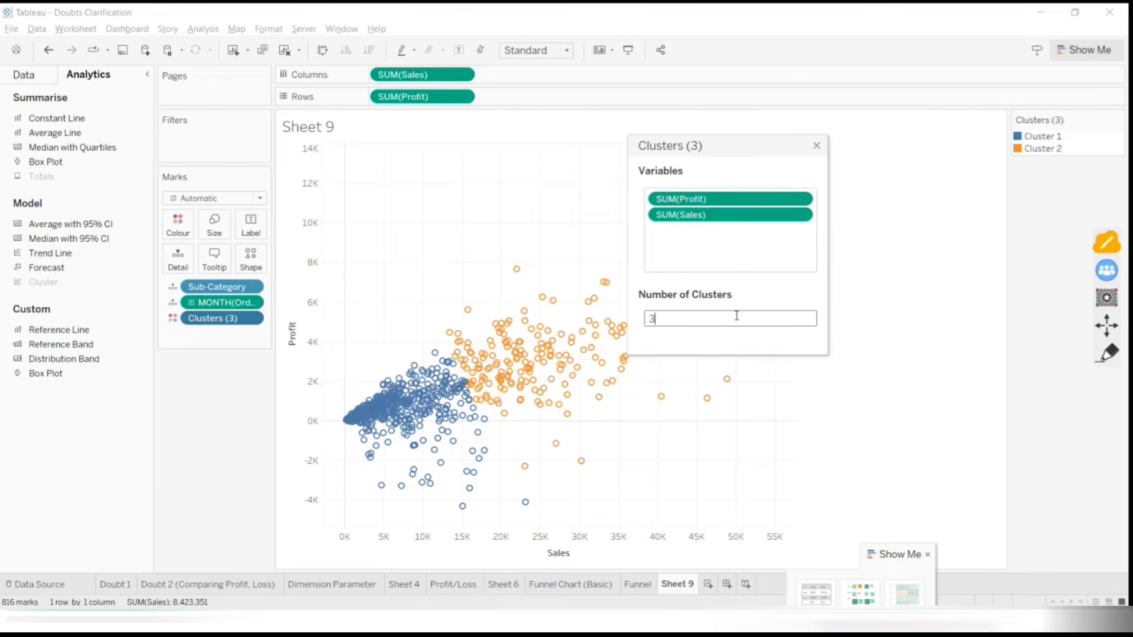
Open the Clusters (3) description and examine its number of clusters, item counts and centres, and the F-statistic and p-value in the analysis of variance
{"action": "right_click", "coordinate": [239, 329]}
{"action": "right_click", "coordinate": [240, 322]}
{"action": "left_click", "coordinate": [295, 427]}
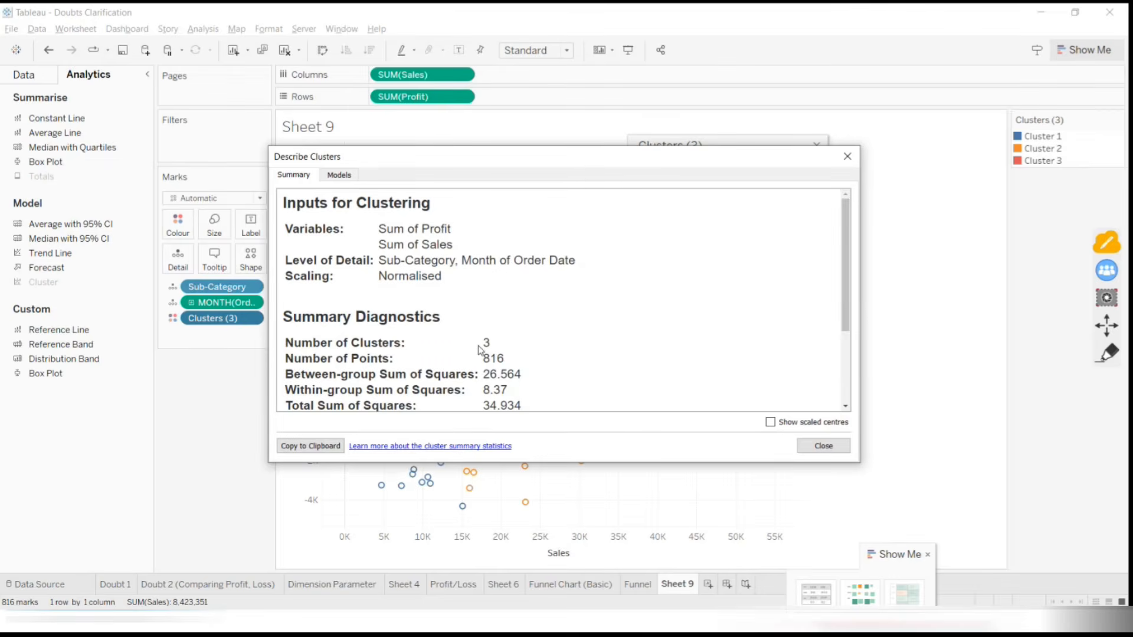
{"action": "left_click_drag", "start_coordinate": [481, 346], "coordinate": [496, 349]}
{"action": "scroll", "coordinate": [582, 338], "scroll_direction": "down", "scroll_amount": 4}
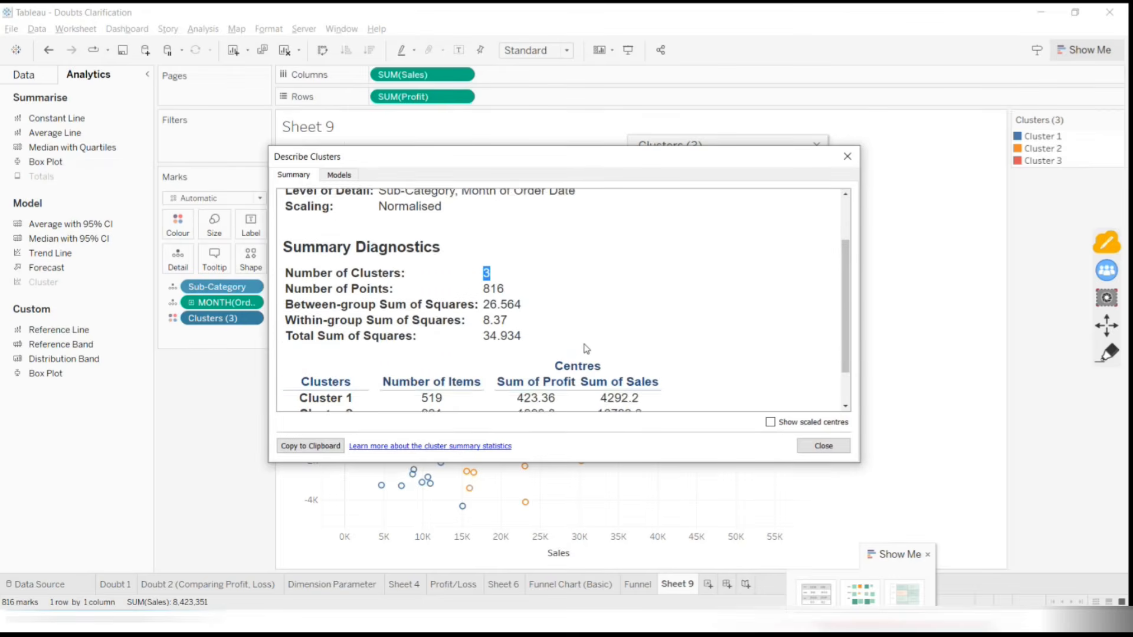
{"action": "left_click_drag", "start_coordinate": [293, 354], "coordinate": [586, 354]}
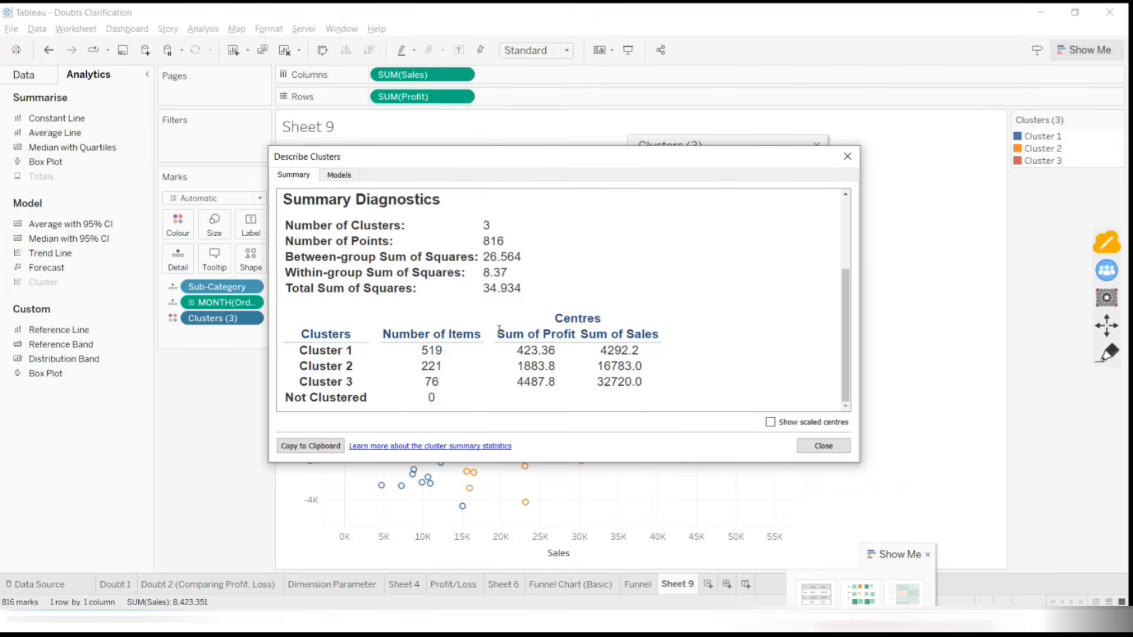
{"action": "left_click_drag", "start_coordinate": [497, 334], "coordinate": [667, 334]}
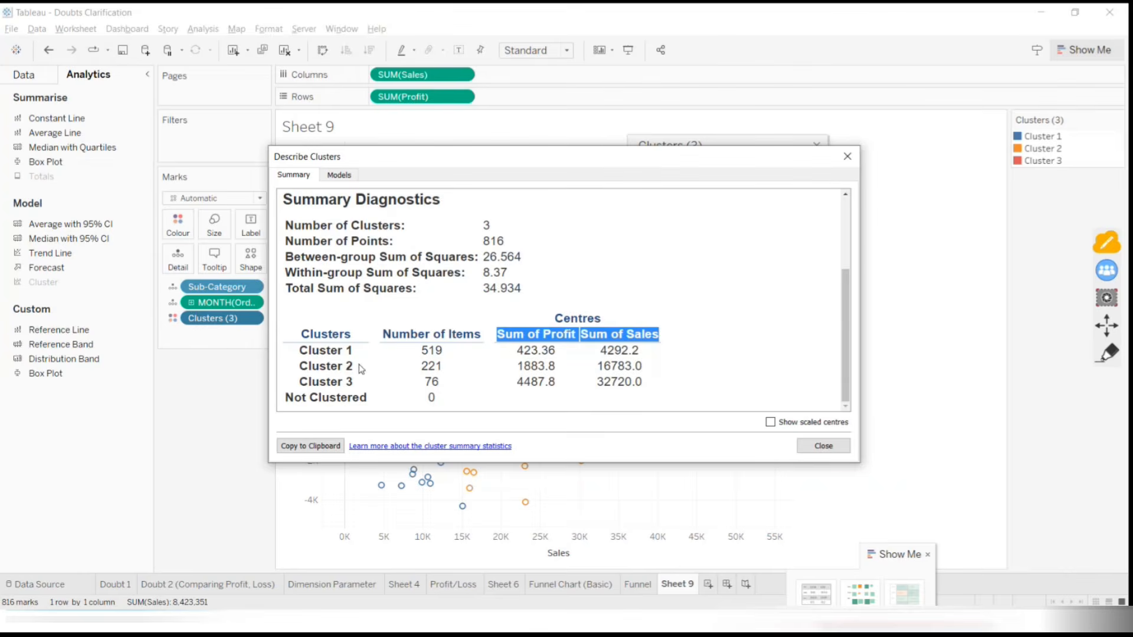
{"action": "left_click_drag", "start_coordinate": [421, 364], "coordinate": [457, 387]}
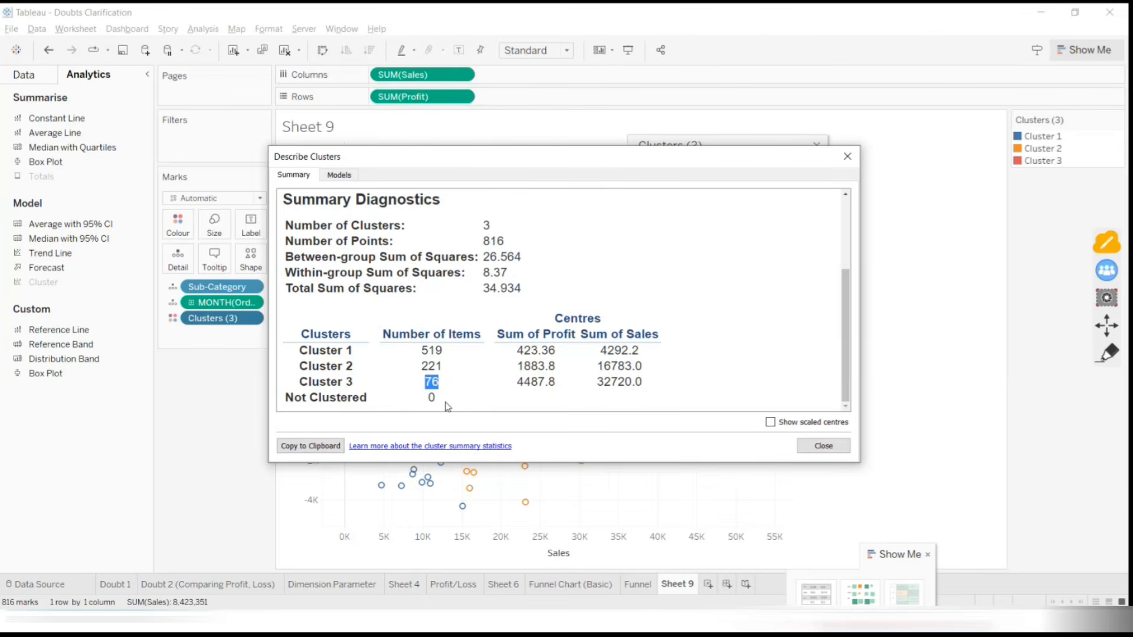
{"action": "left_click", "coordinate": [339, 175]}
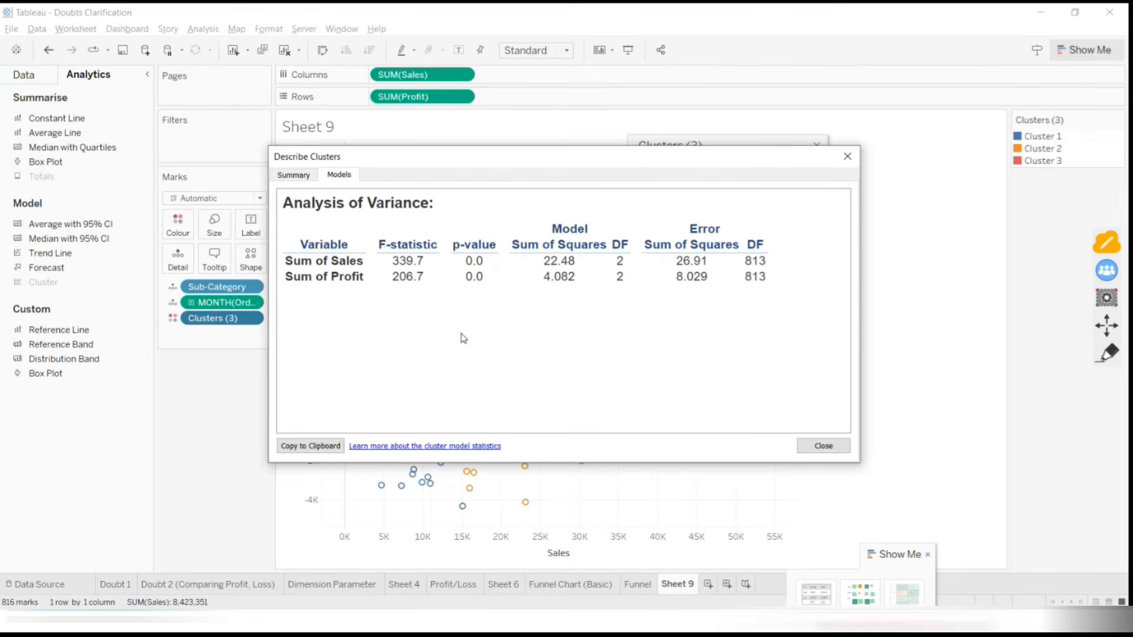
{"action": "left_click_drag", "start_coordinate": [379, 245], "coordinate": [497, 245]}
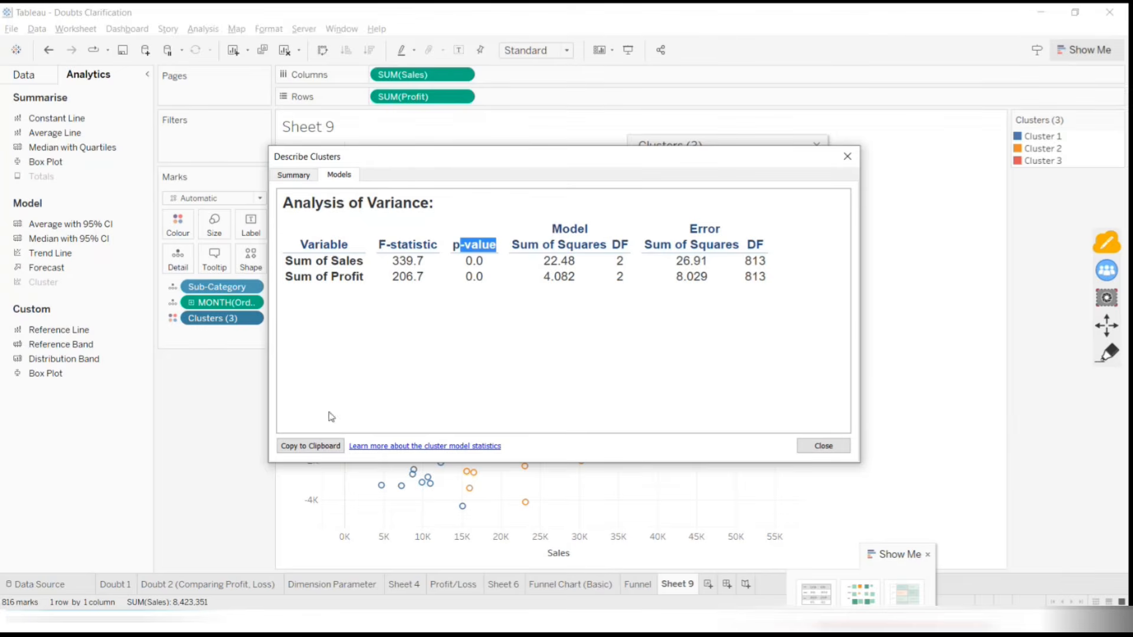
Switch to Google Chrome and search the web for "kmeans clustering"
{"action": "key", "text": "alt+Tab"}
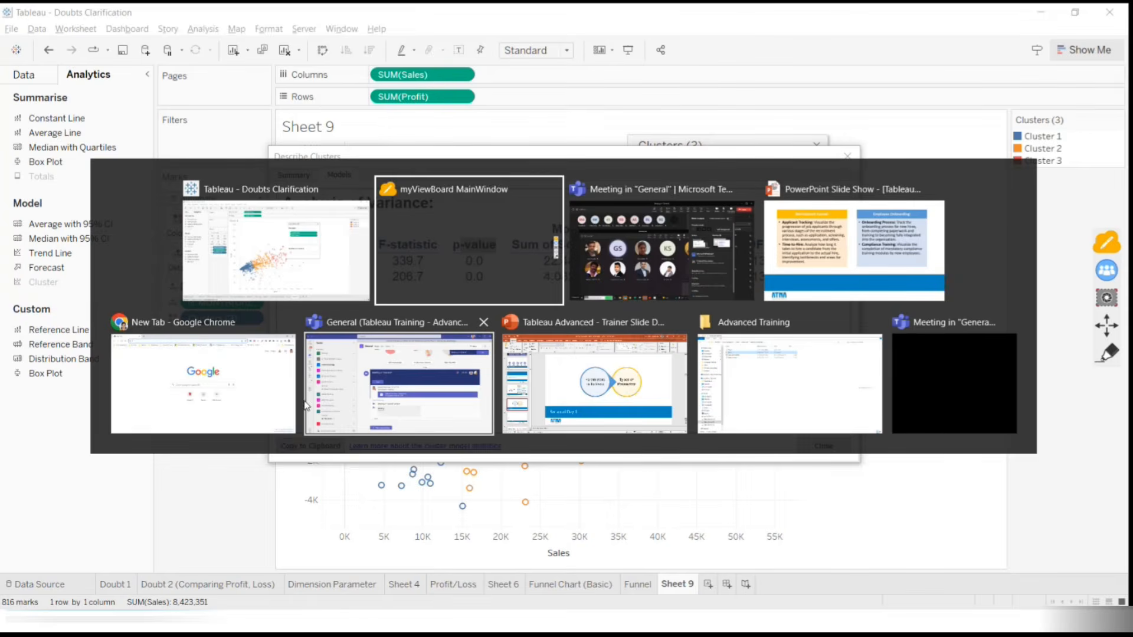
{"action": "left_click", "coordinate": [263, 399]}
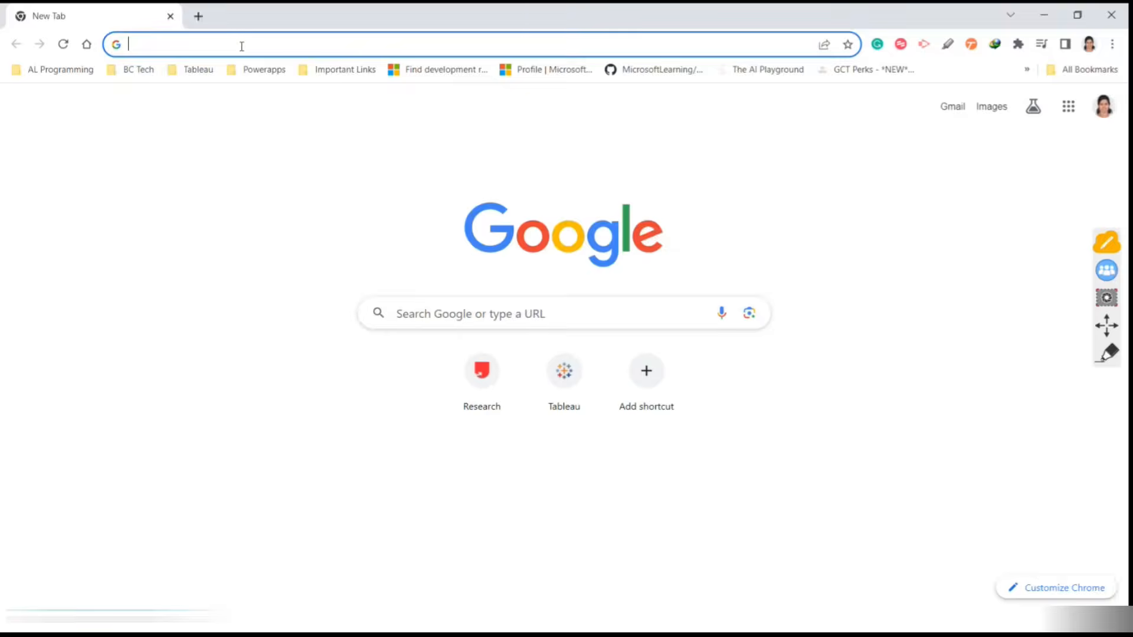
{"action": "left_click", "coordinate": [240, 44]}
{"action": "type", "text": "kmeand"}
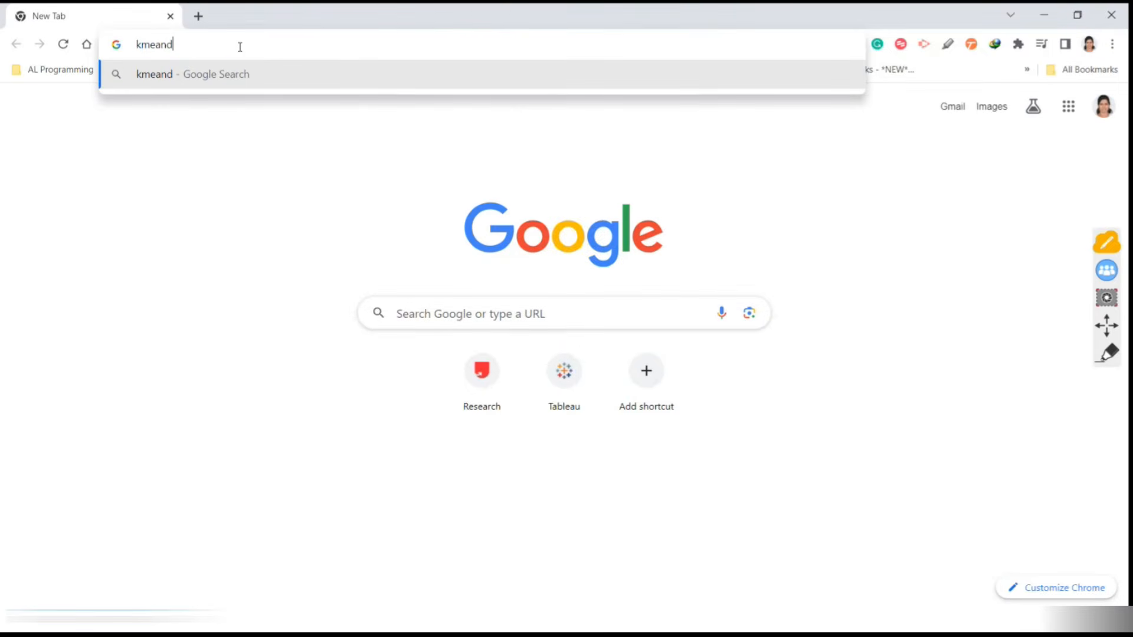
{"action": "key", "text": "BackSpace"}
{"action": "type", "text": "s clustering"}
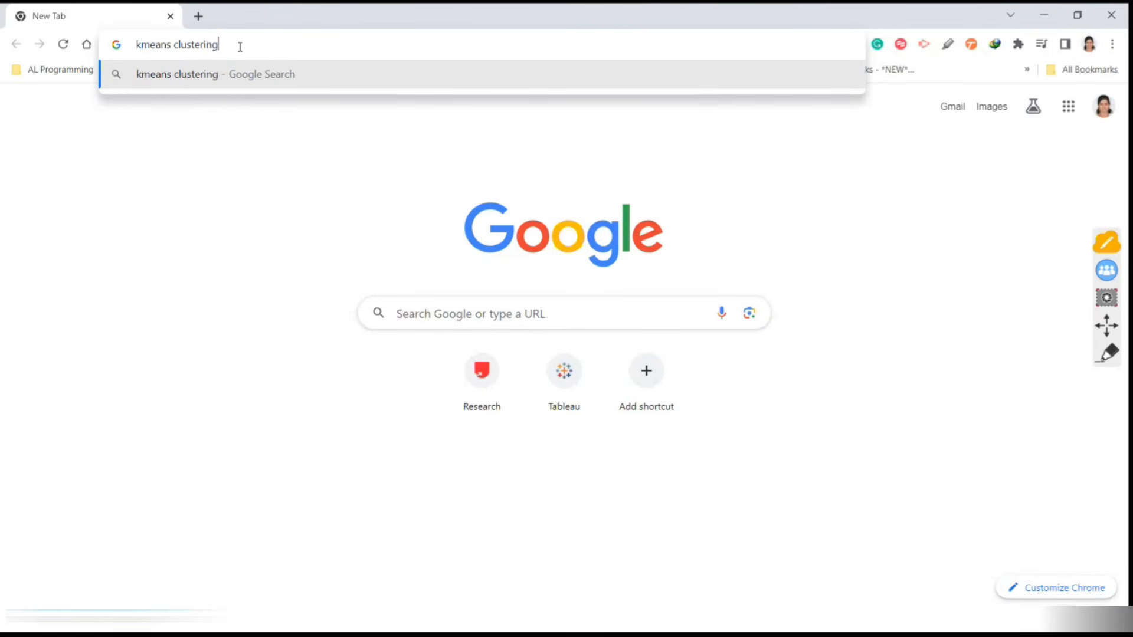
{"action": "key", "text": "Return"}
Look through the k-means search results and open the Wikipedia article "K-means clustering"
{"action": "scroll", "coordinate": [261, 405], "scroll_direction": "down", "scroll_amount": 3}
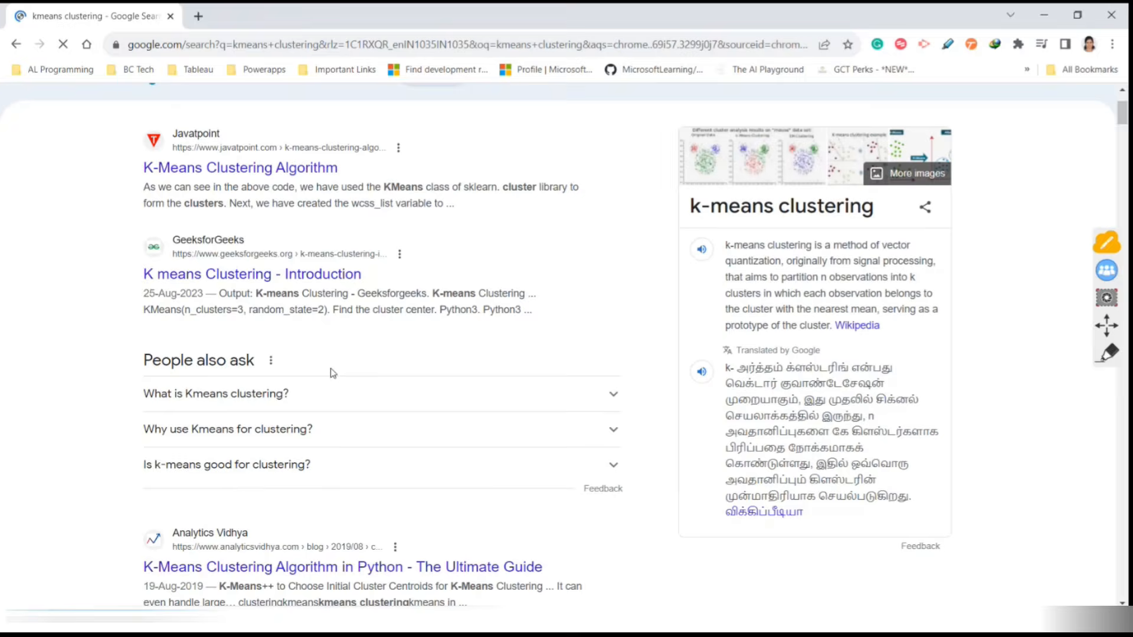
{"action": "scroll", "coordinate": [336, 365], "scroll_direction": "down", "scroll_amount": 5}
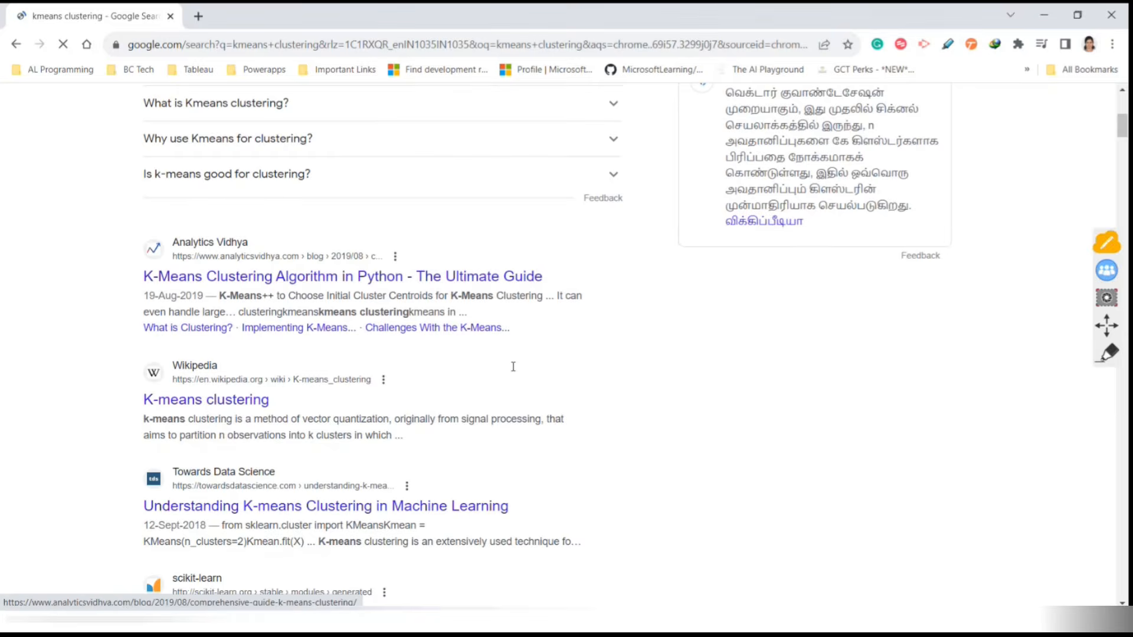
{"action": "scroll", "coordinate": [520, 354], "scroll_direction": "down", "scroll_amount": 3}
{"action": "scroll", "coordinate": [515, 371], "scroll_direction": "up", "scroll_amount": 1}
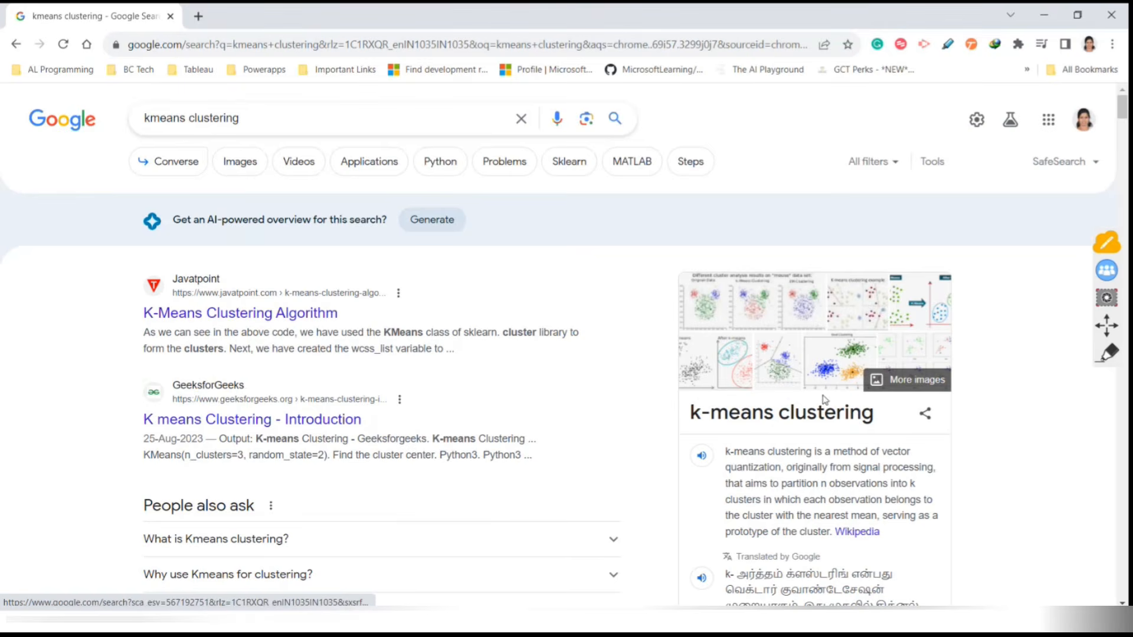
{"action": "scroll", "coordinate": [824, 395], "scroll_direction": "down", "scroll_amount": 4}
{"action": "scroll", "coordinate": [824, 395], "scroll_direction": "up", "scroll_amount": 4}
{"action": "scroll", "coordinate": [458, 394], "scroll_direction": "down", "scroll_amount": 5}
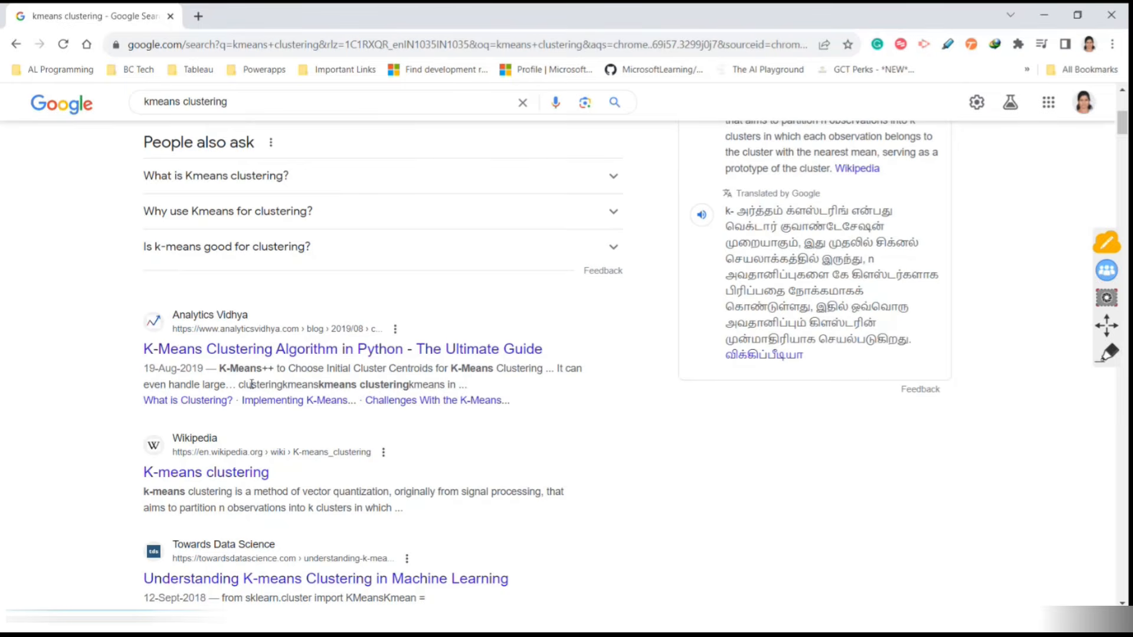
{"action": "left_click", "coordinate": [190, 471]}
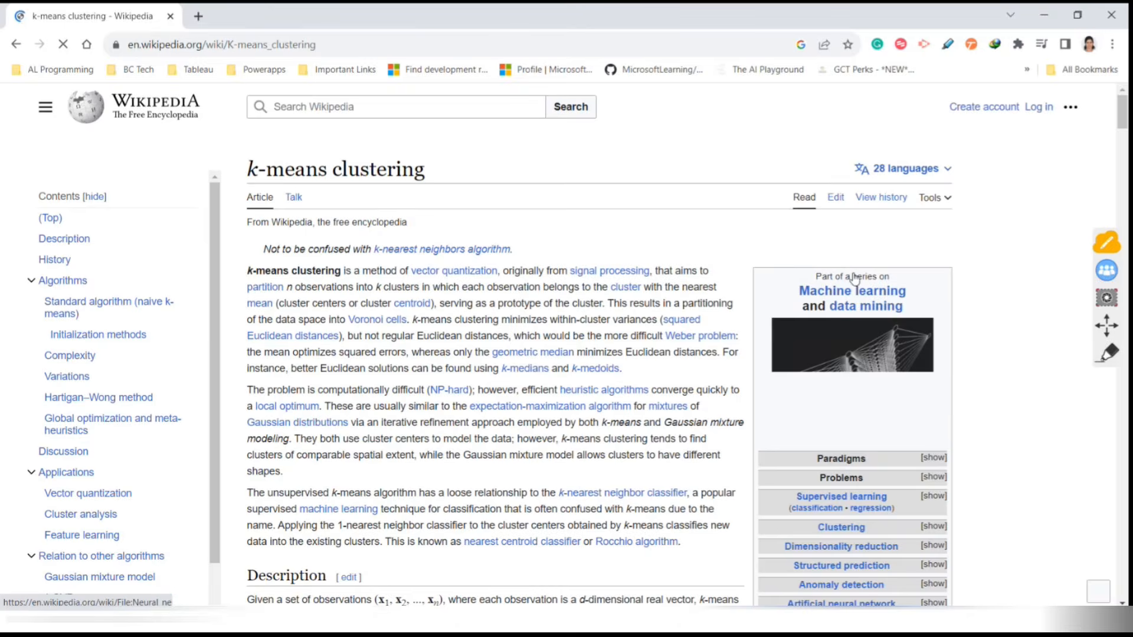
Read the article down to the standard algorithm, view the "Convergence of k-means" animation enlarged and close it
{"action": "scroll", "coordinate": [692, 435], "scroll_direction": "down", "scroll_amount": 1}
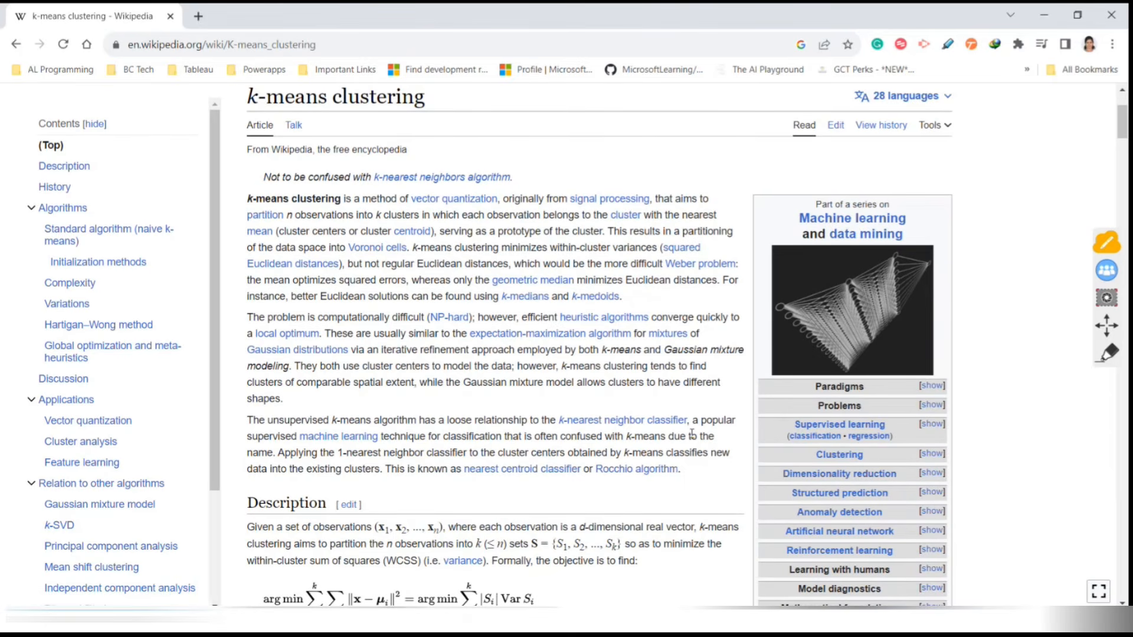
{"action": "scroll", "coordinate": [741, 445], "scroll_direction": "down", "scroll_amount": 4}
{"action": "scroll", "coordinate": [387, 380], "scroll_direction": "down", "scroll_amount": 3}
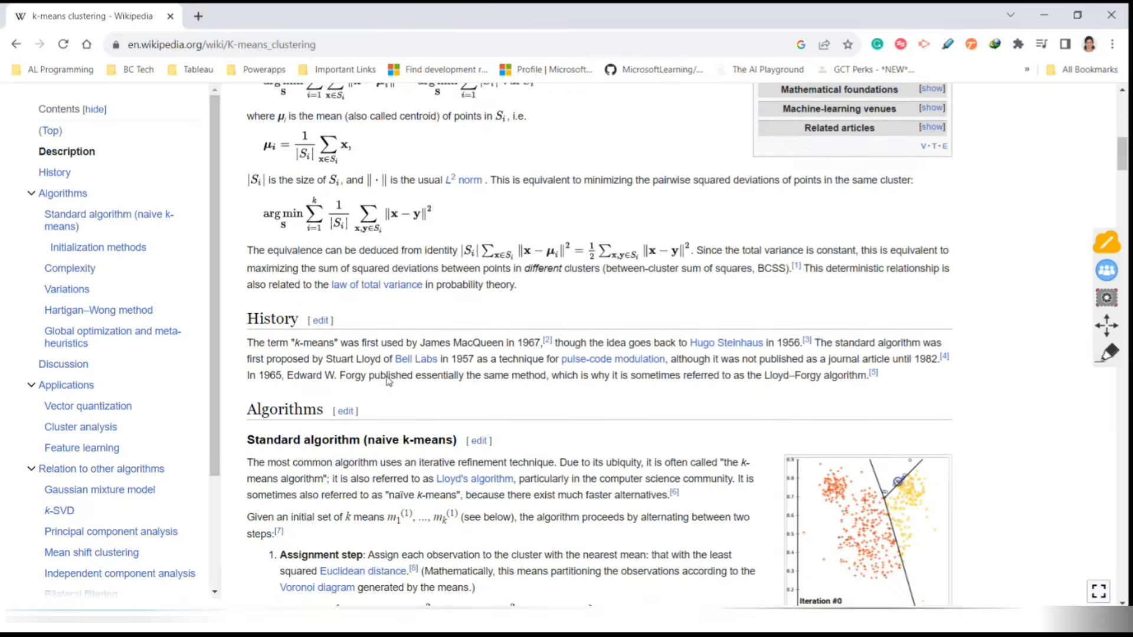
{"action": "scroll", "coordinate": [388, 380], "scroll_direction": "down", "scroll_amount": 5}
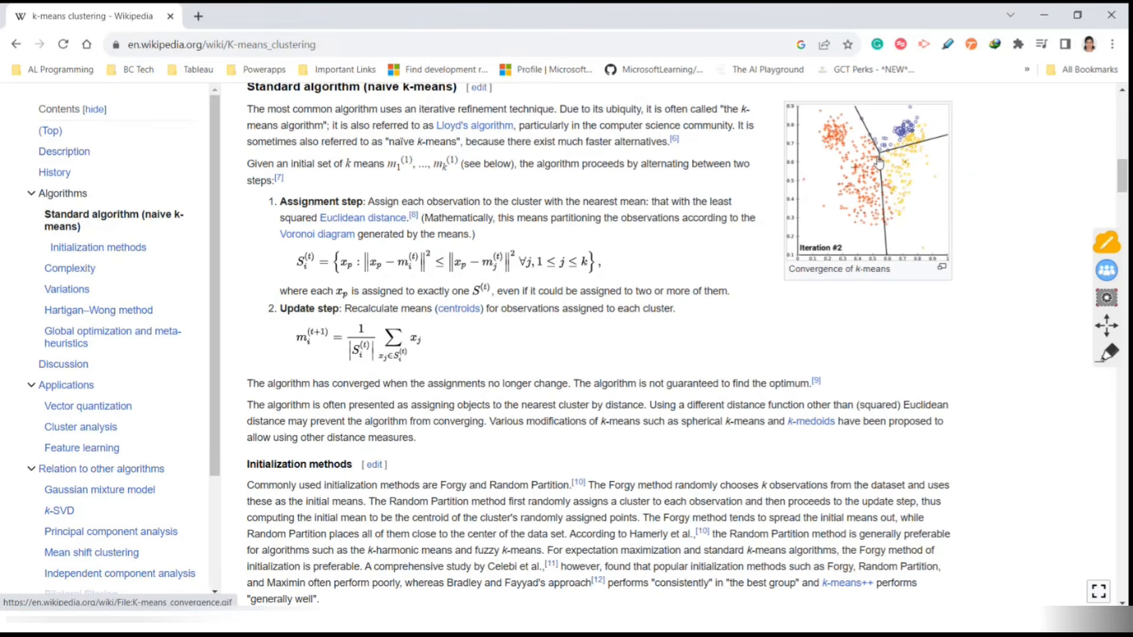
{"action": "left_click", "coordinate": [879, 164]}
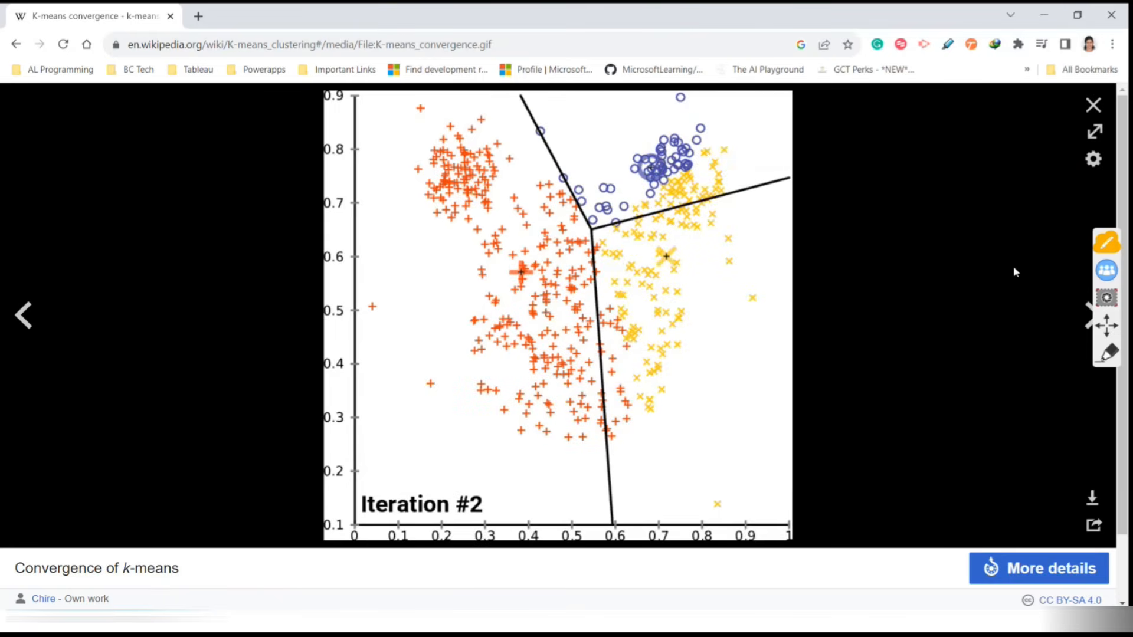
{"action": "left_click", "coordinate": [1094, 107]}
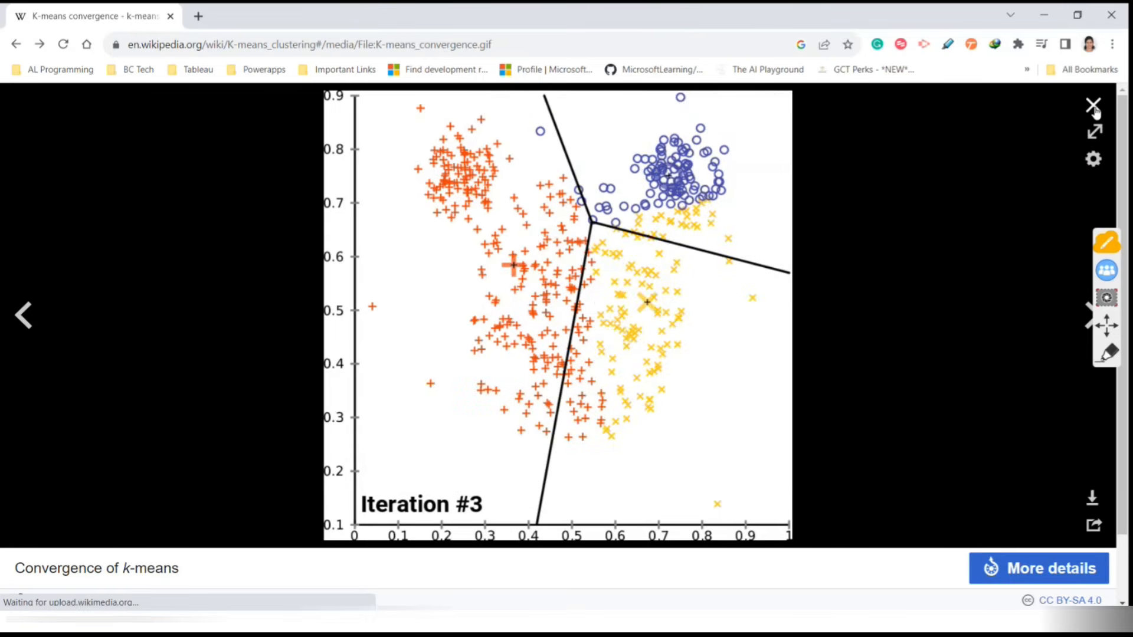
Examine the four-stage demonstration of the standard algorithm and continue to the Hartigan–Wong method section
{"action": "scroll", "coordinate": [708, 330], "scroll_direction": "down", "scroll_amount": 8}
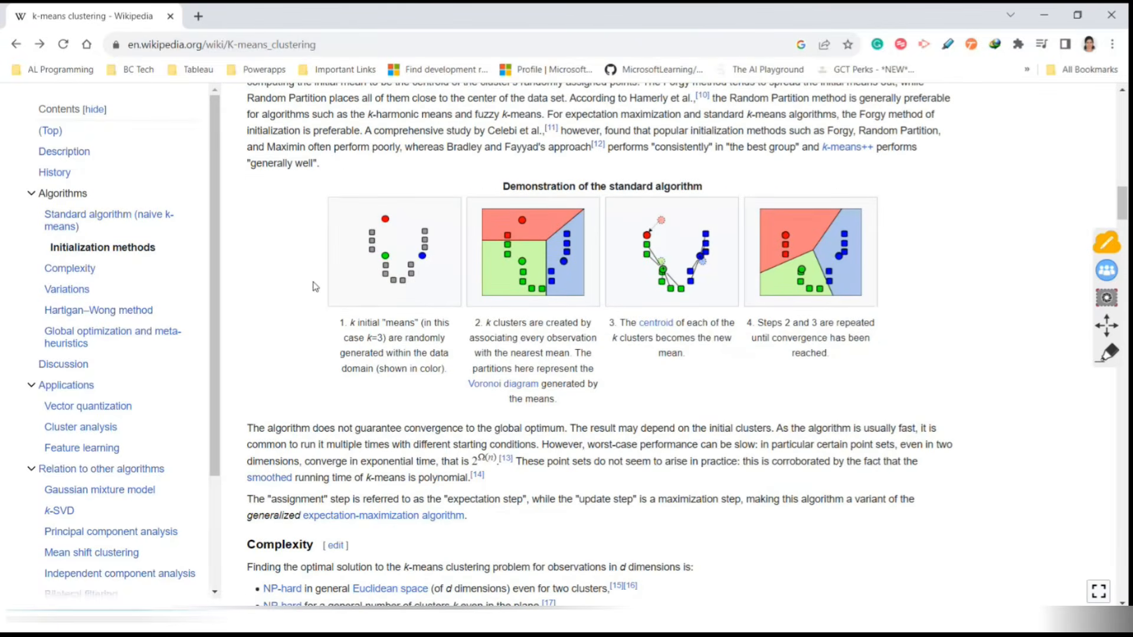
{"action": "left_click_drag", "start_coordinate": [361, 335], "coordinate": [379, 339]}
{"action": "left_click", "coordinate": [396, 360]}
{"action": "scroll", "coordinate": [657, 425], "scroll_direction": "down", "scroll_amount": 6}
{"action": "scroll", "coordinate": [695, 413], "scroll_direction": "down", "scroll_amount": 12}
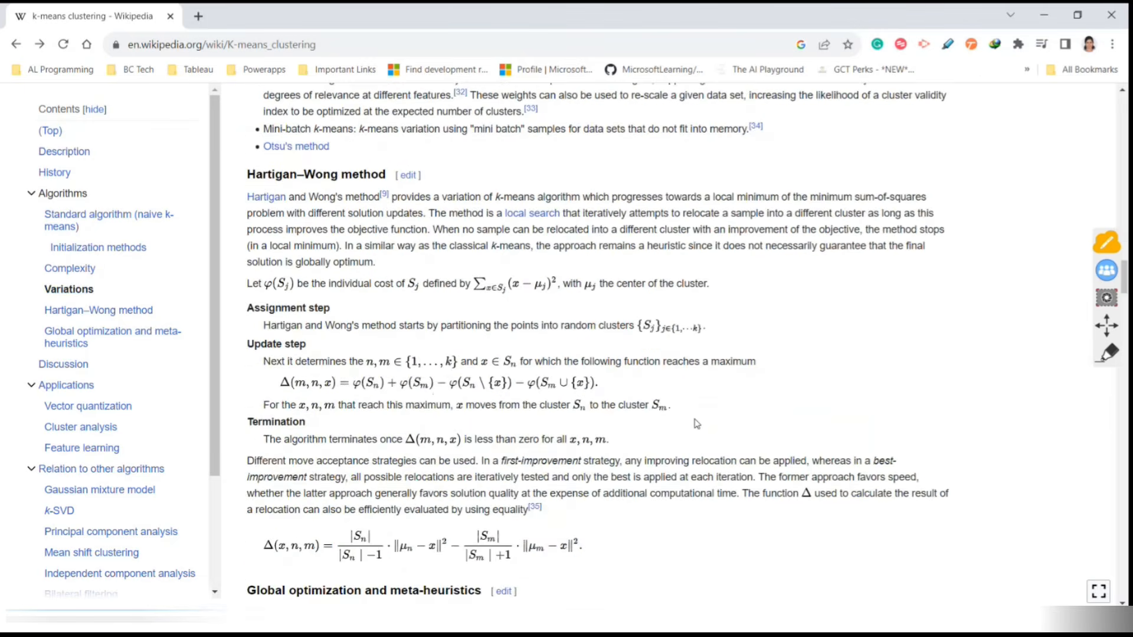
Return to Tableau, close the cluster description after checking its summary, and set the number of clusters for Clusters (3) to 10
{"action": "left_click", "coordinate": [1042, 15]}
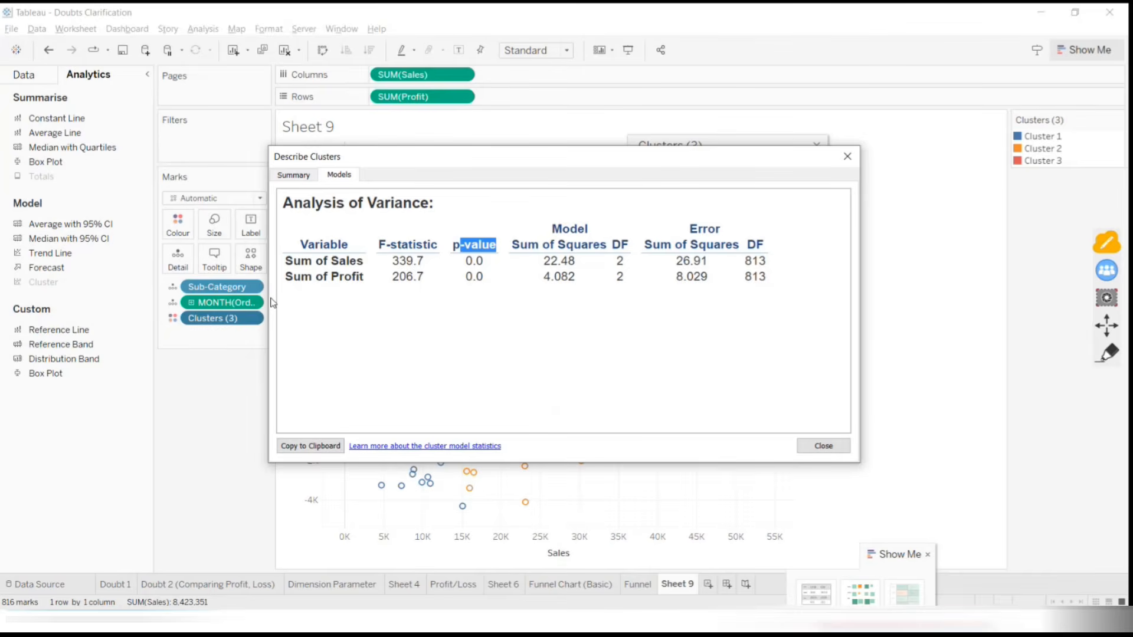
{"action": "left_click", "coordinate": [281, 176]}
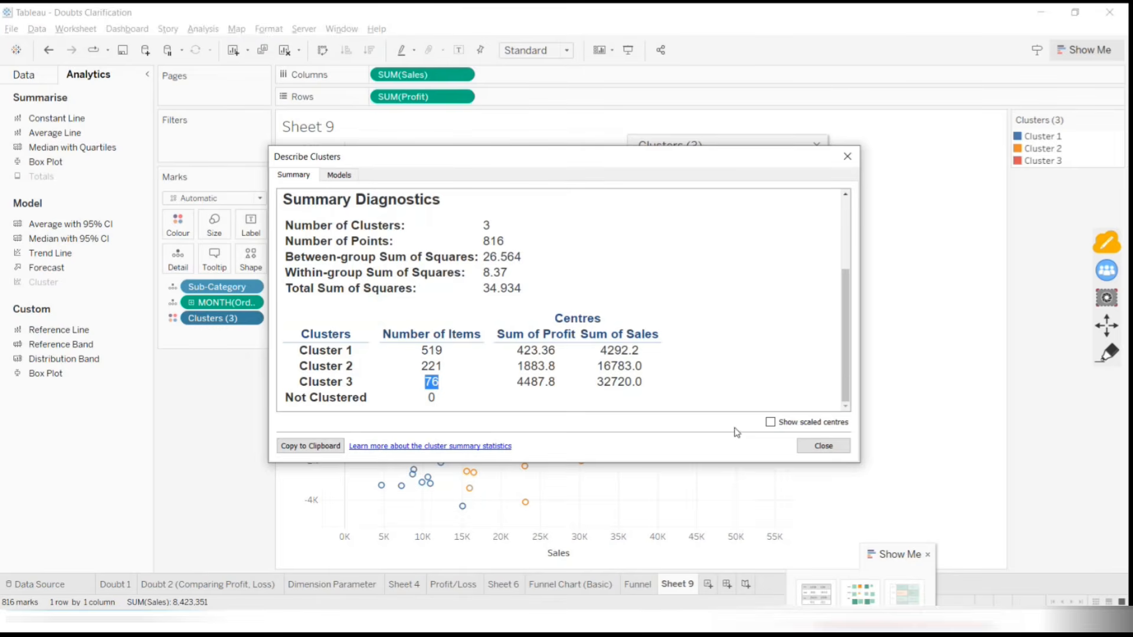
{"action": "left_click", "coordinate": [823, 446]}
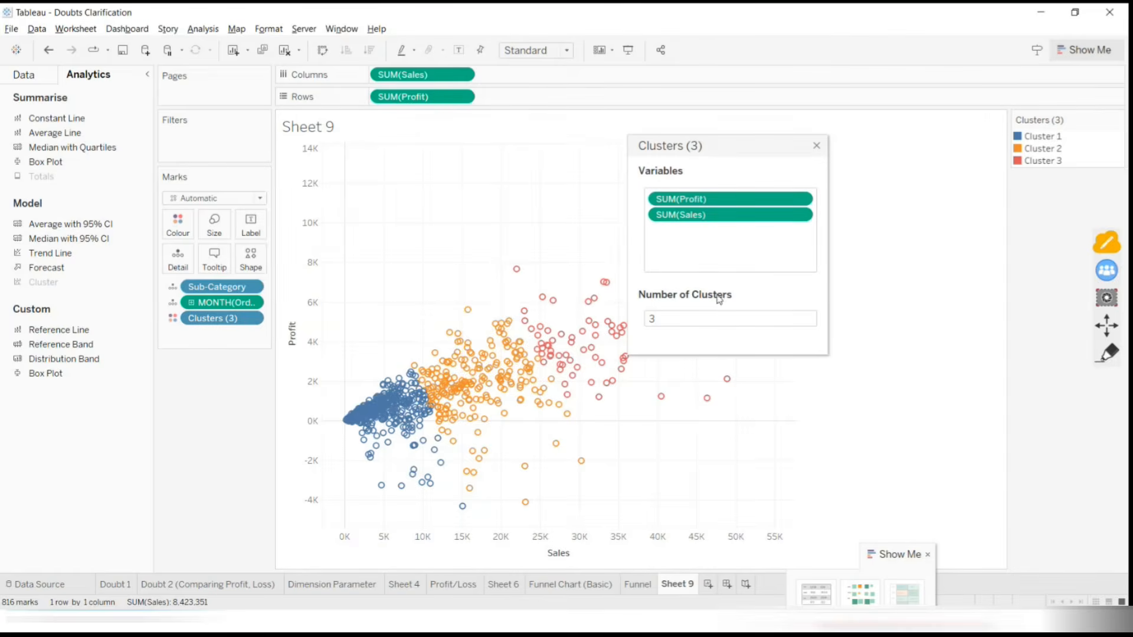
{"action": "left_click", "coordinate": [817, 145]}
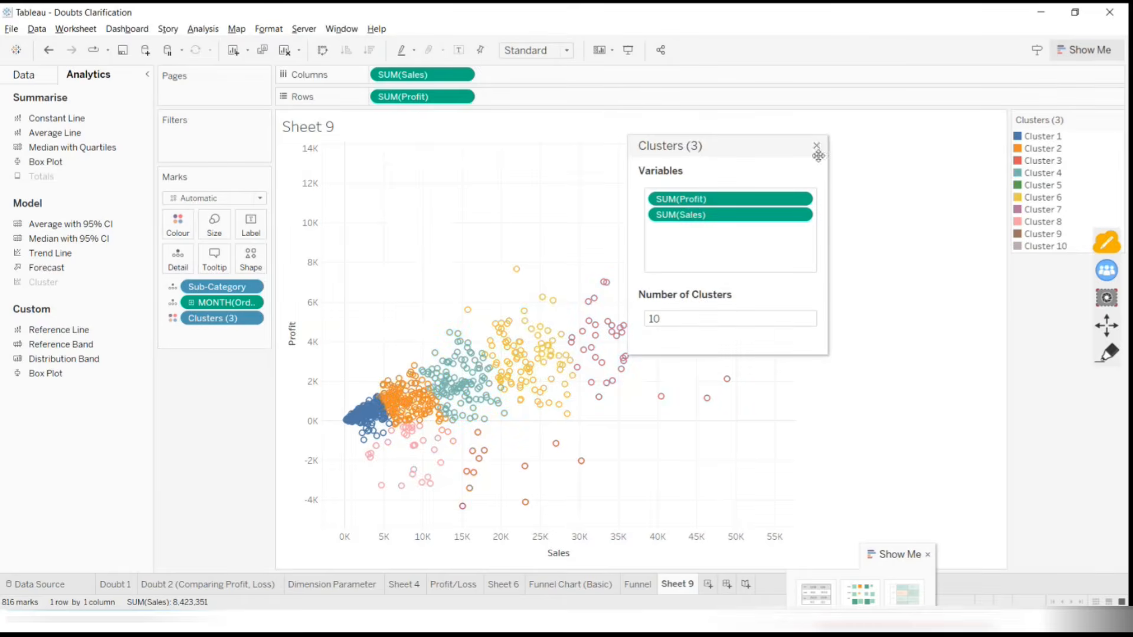
{"action": "left_click", "coordinate": [822, 148]}
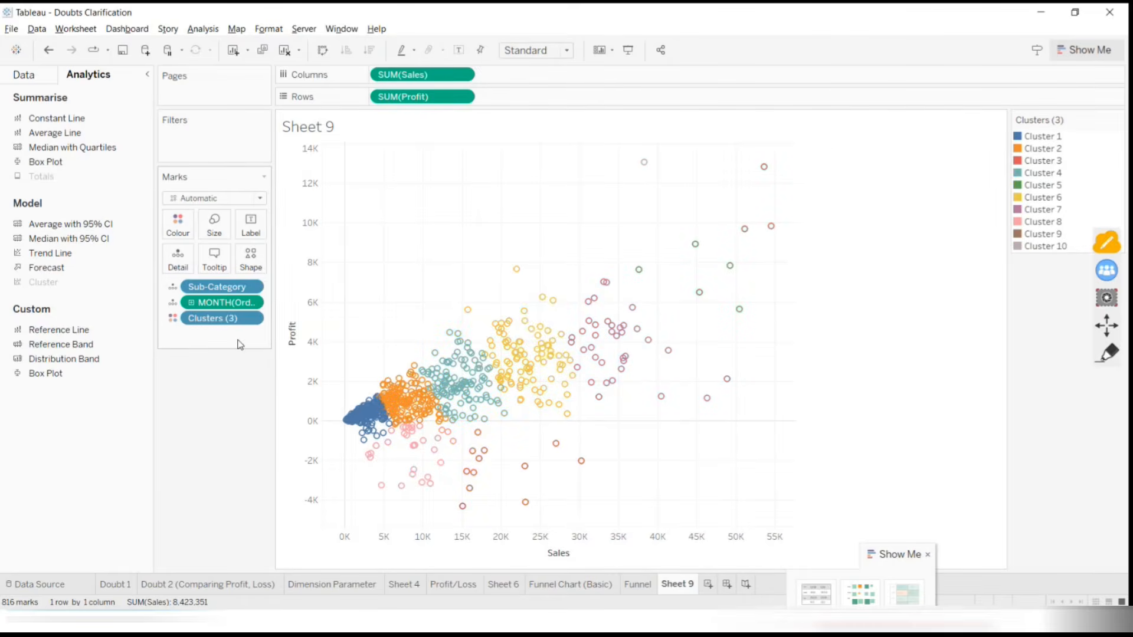
Describe Clusters (3) and examine the number of items and the profit and sales centres per cluster, particularly Cluster 3's profit centre
{"action": "right_click", "coordinate": [238, 321]}
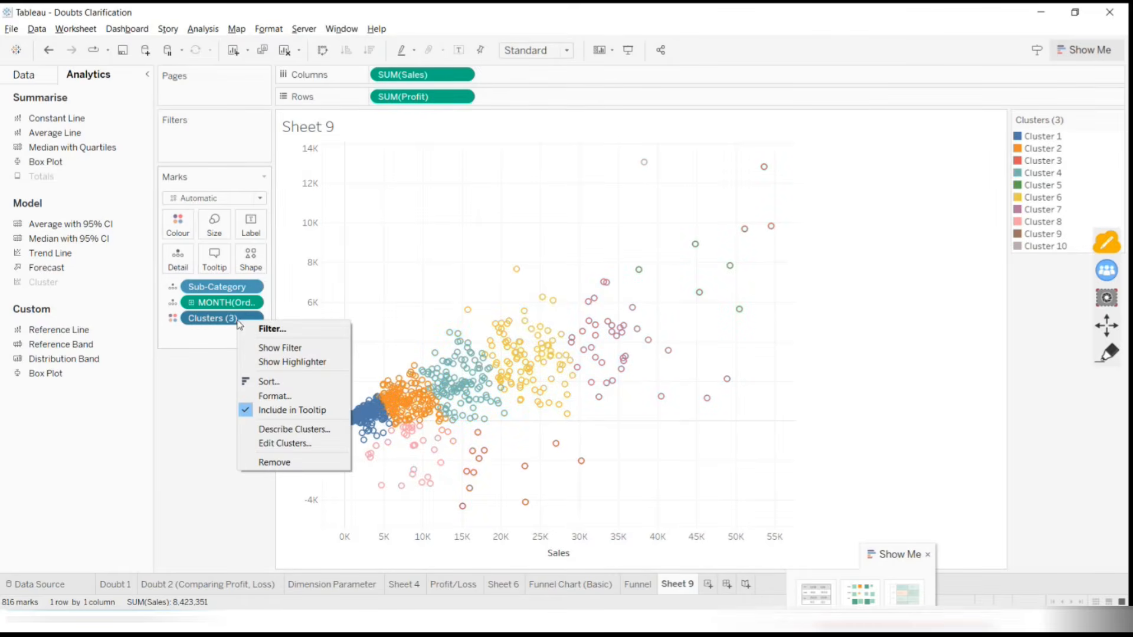
{"action": "left_click", "coordinate": [290, 429]}
{"action": "scroll", "coordinate": [632, 315], "scroll_direction": "down", "scroll_amount": 6}
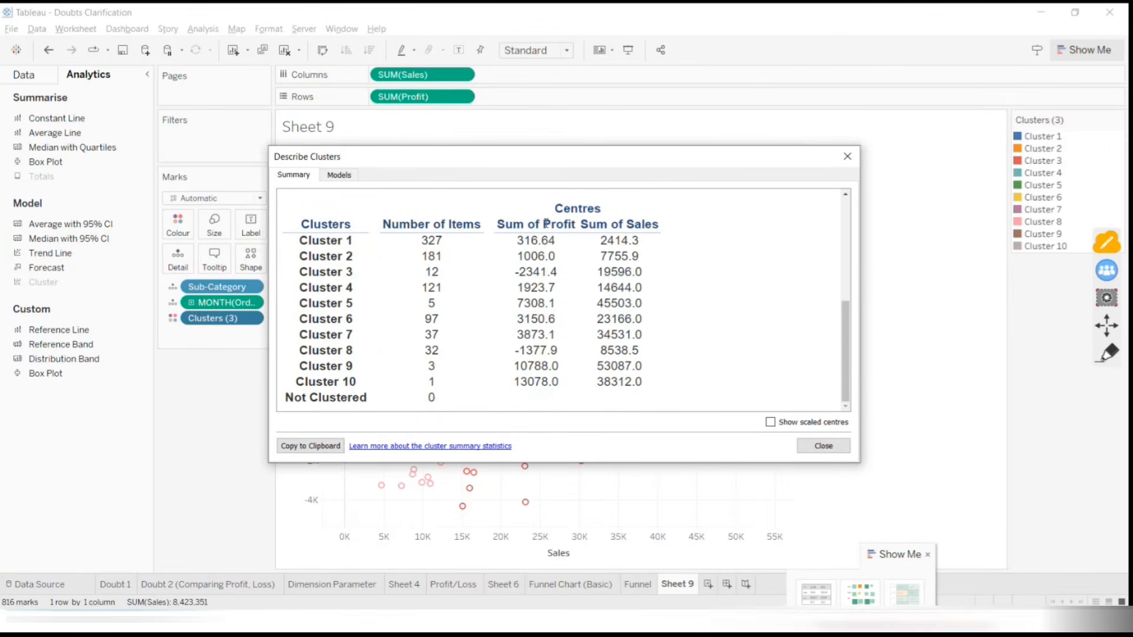
{"action": "left_click_drag", "start_coordinate": [416, 242], "coordinate": [553, 274]}
{"action": "left_click", "coordinate": [416, 303]}
{"action": "left_click_drag", "start_coordinate": [432, 271], "coordinate": [553, 270]}
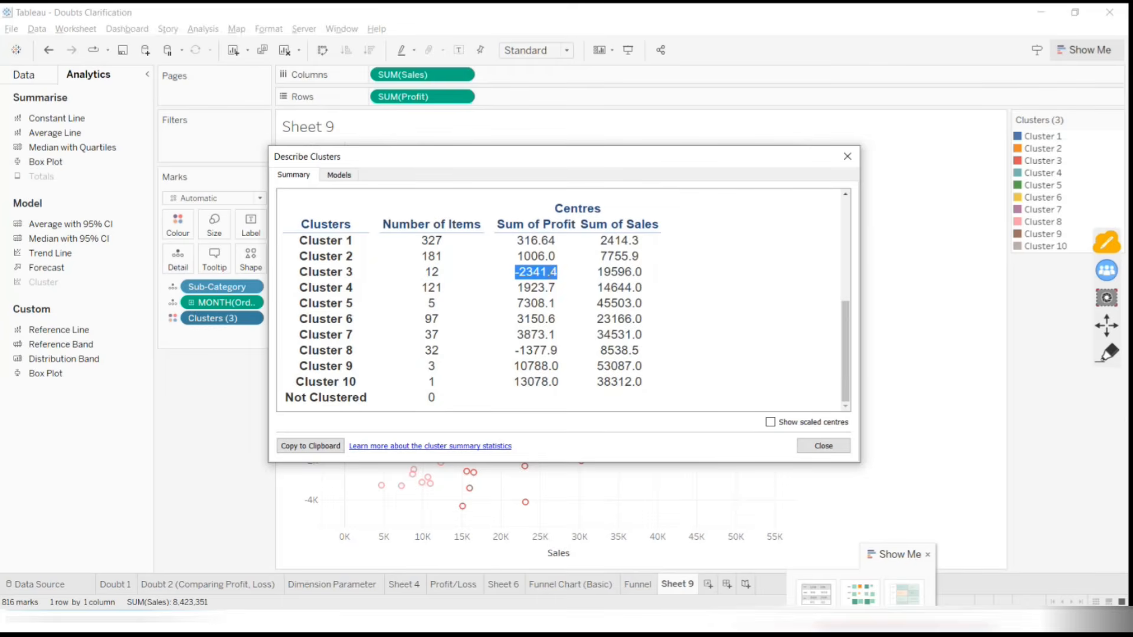
{"action": "left_click", "coordinate": [516, 273]}
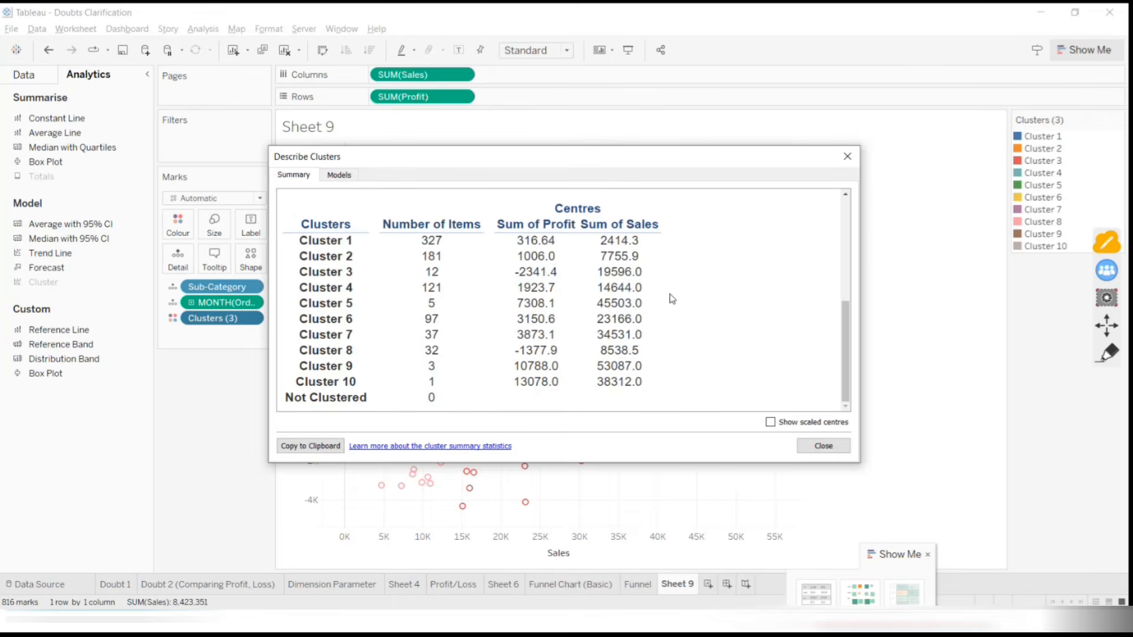
Open the help page on cluster summary statistics and read the scaling, summary diagnostics and 'Not Clustered' category sections
{"action": "left_click", "coordinate": [390, 450]}
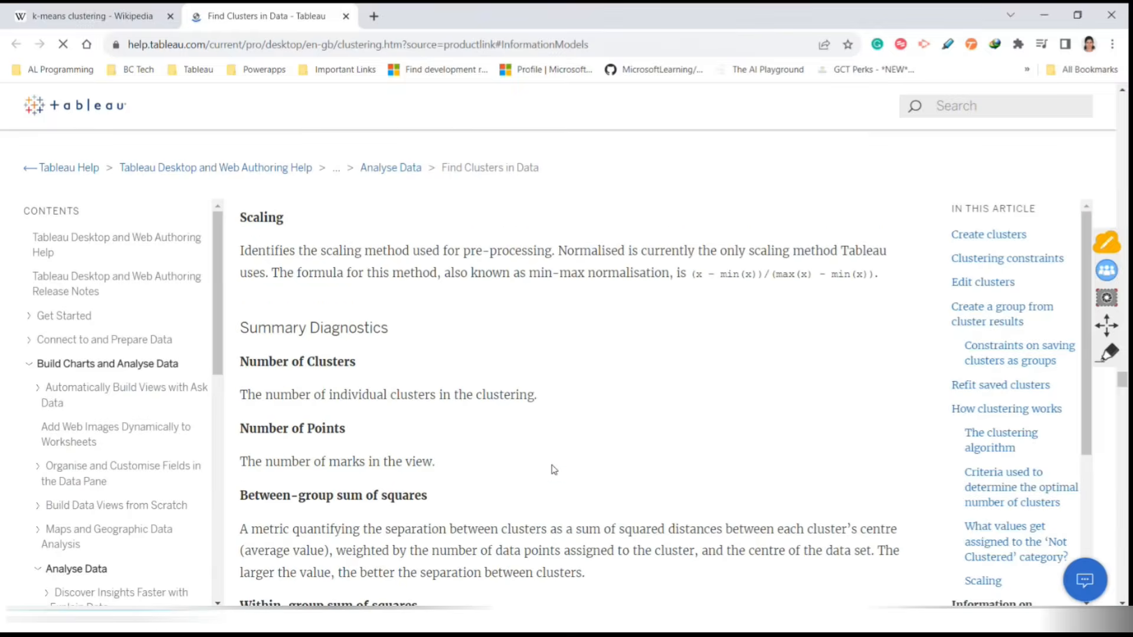
{"action": "scroll", "coordinate": [554, 471], "scroll_direction": "down", "scroll_amount": 5}
{"action": "scroll", "coordinate": [555, 471], "scroll_direction": "up", "scroll_amount": 6}
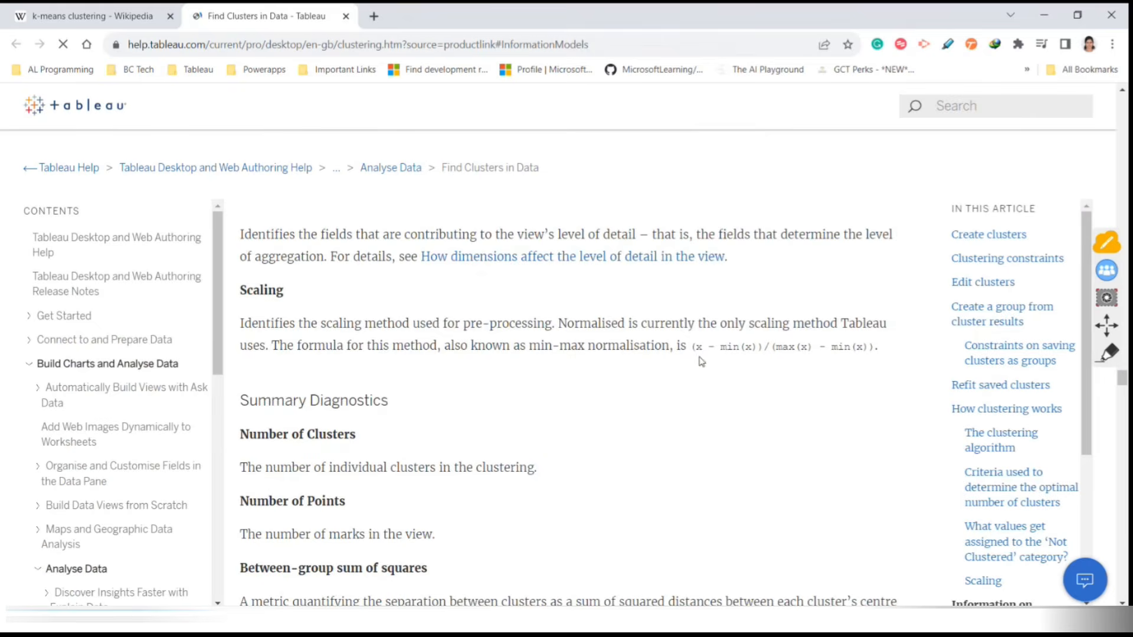
{"action": "scroll", "coordinate": [695, 400], "scroll_direction": "up", "scroll_amount": 10}
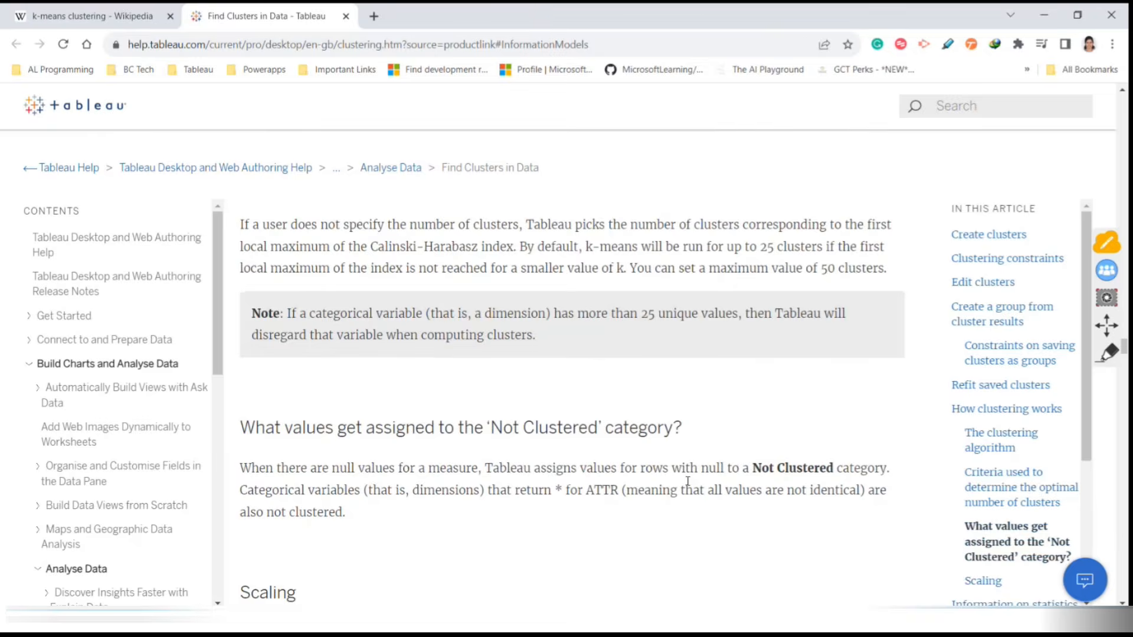
Switch to the Tableau workbook Book2 and edit Clusters (3) on the Clusters sheet, setting the number of clusters to 10
{"action": "key", "text": "alt+Tab"}
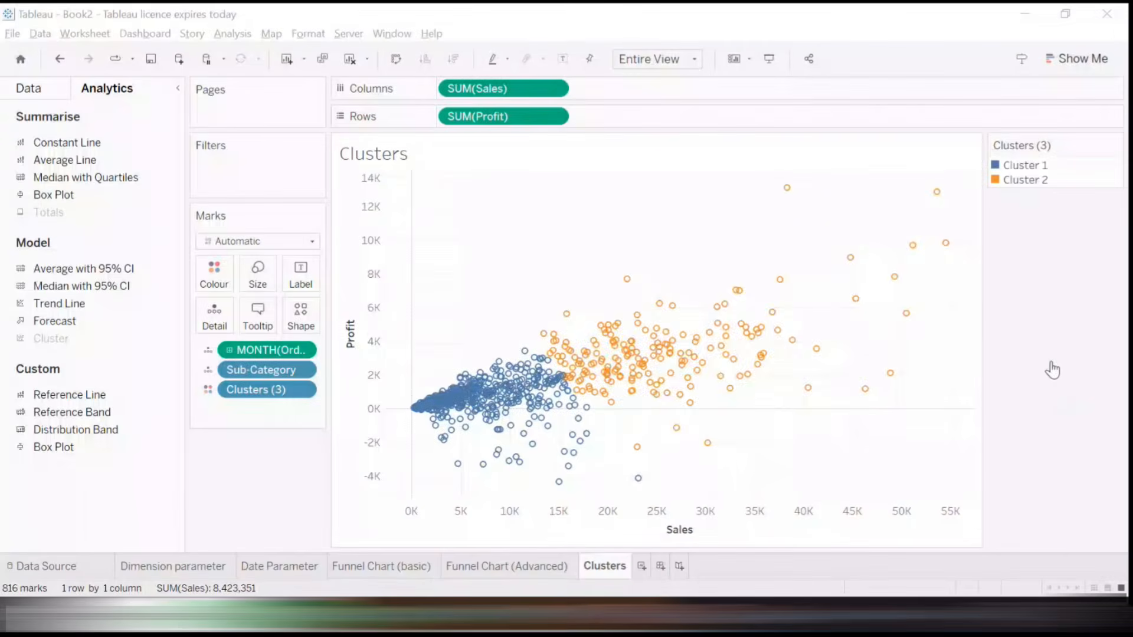
{"action": "right_click", "coordinate": [291, 392]}
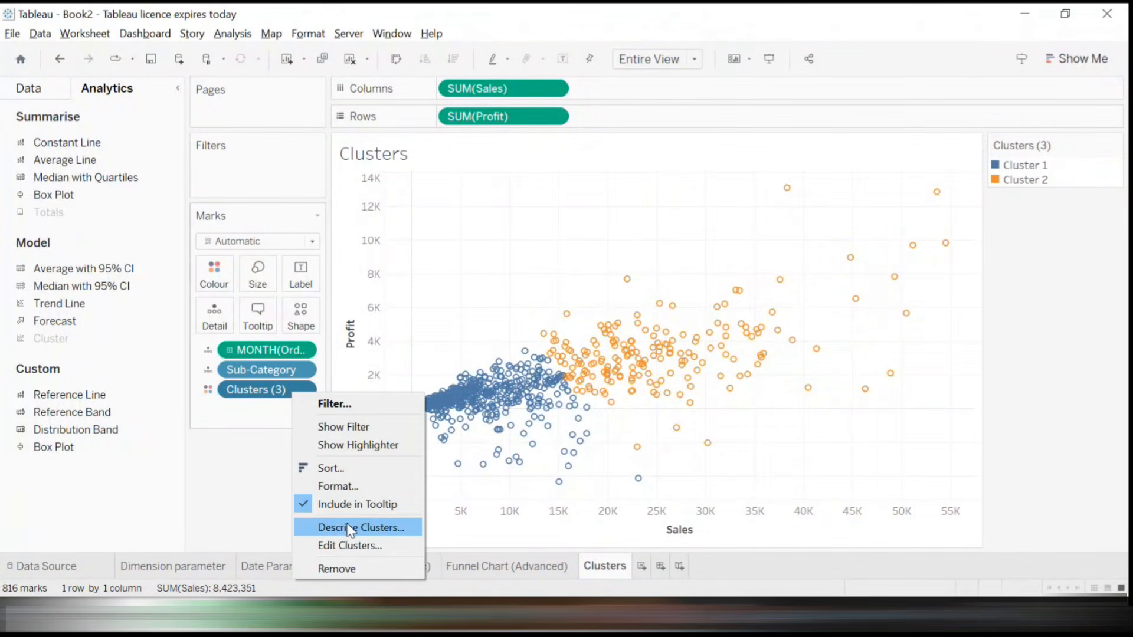
{"action": "left_click", "coordinate": [356, 548]}
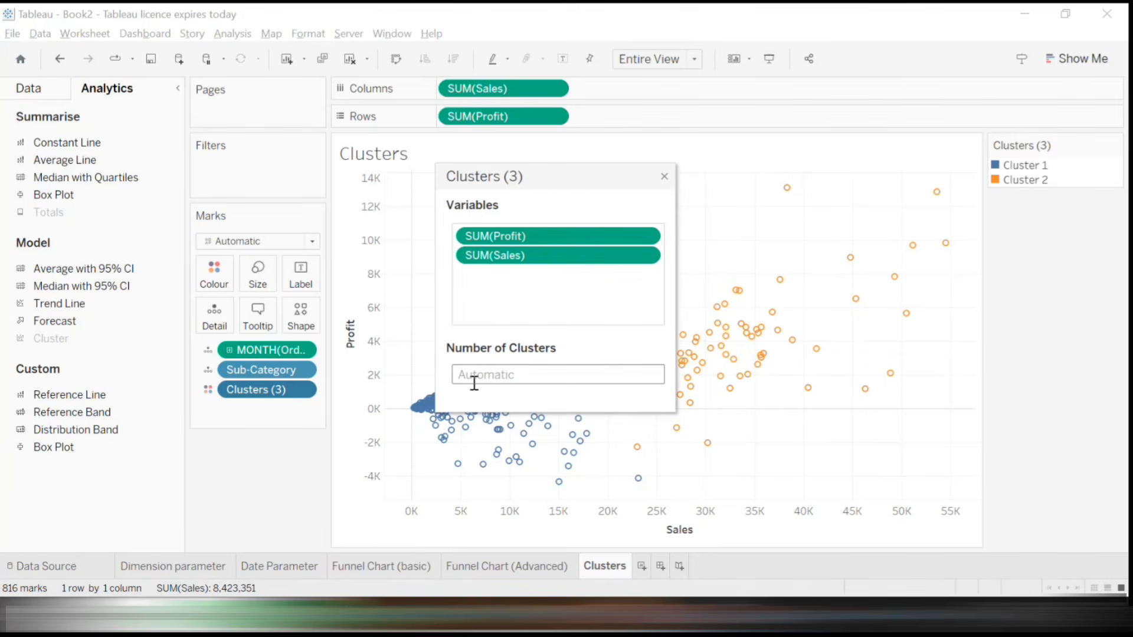
{"action": "type", "text": "11"}
{"action": "key", "text": "BackSpace"}
{"action": "key", "text": "BackSpace"}
{"action": "type", "text": "12"}
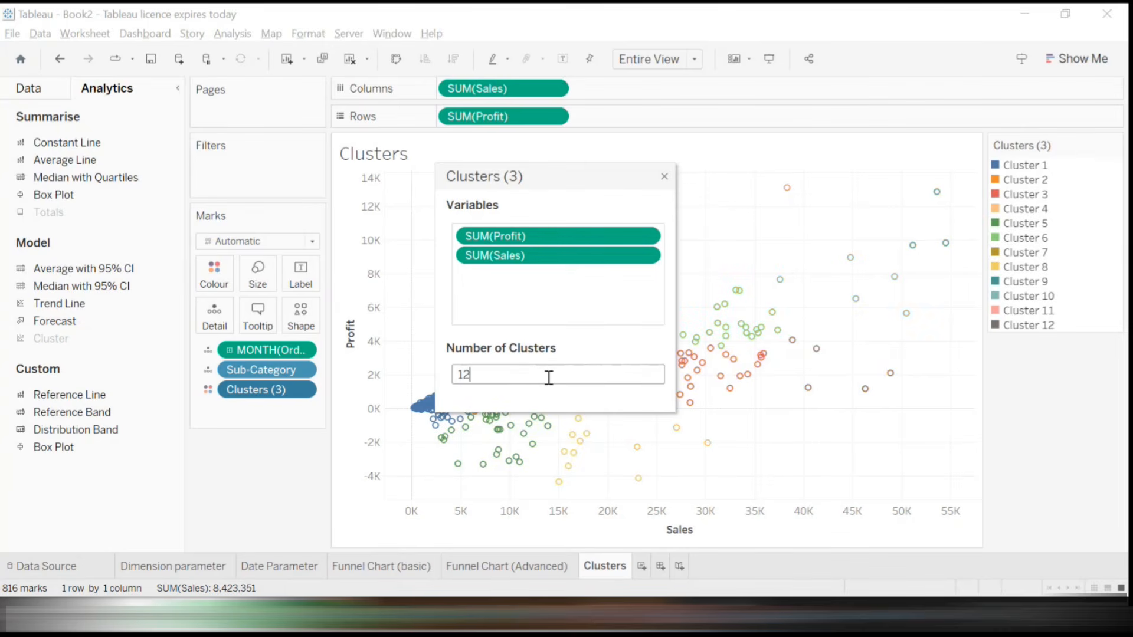
{"action": "key", "text": "BackSpace"}
{"action": "type", "text": "0"}
{"action": "left_click", "coordinate": [664, 179]}
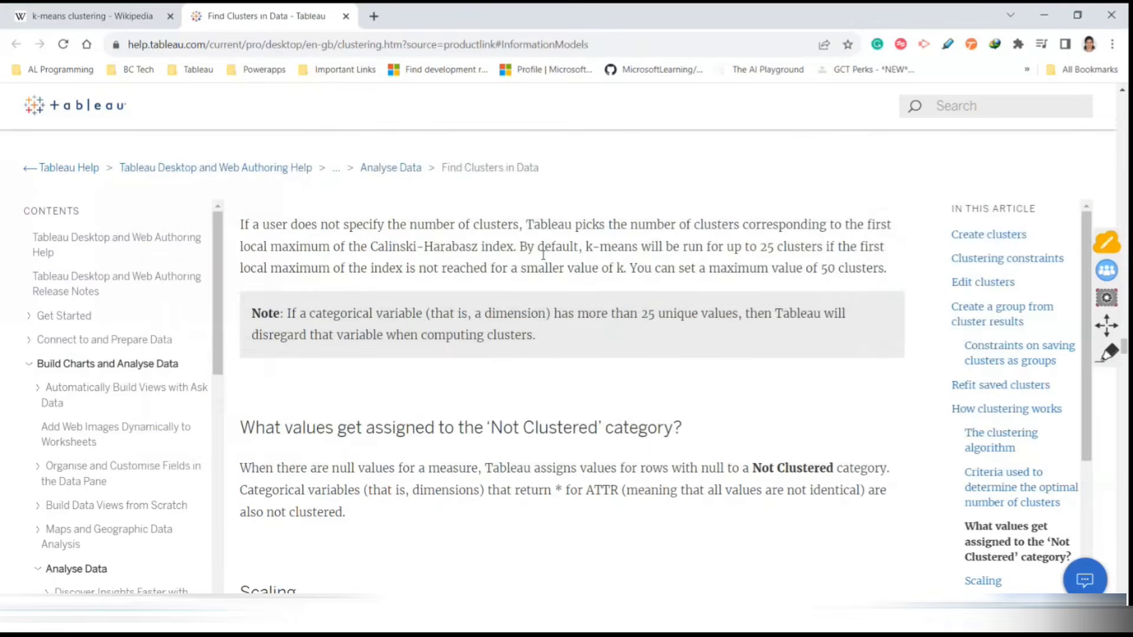
Look back over the group editing and refit sections of the clustering help page and return to the Describe Clusters dialog in Tableau
{"action": "scroll", "coordinate": [543, 255], "scroll_direction": "up", "scroll_amount": 20}
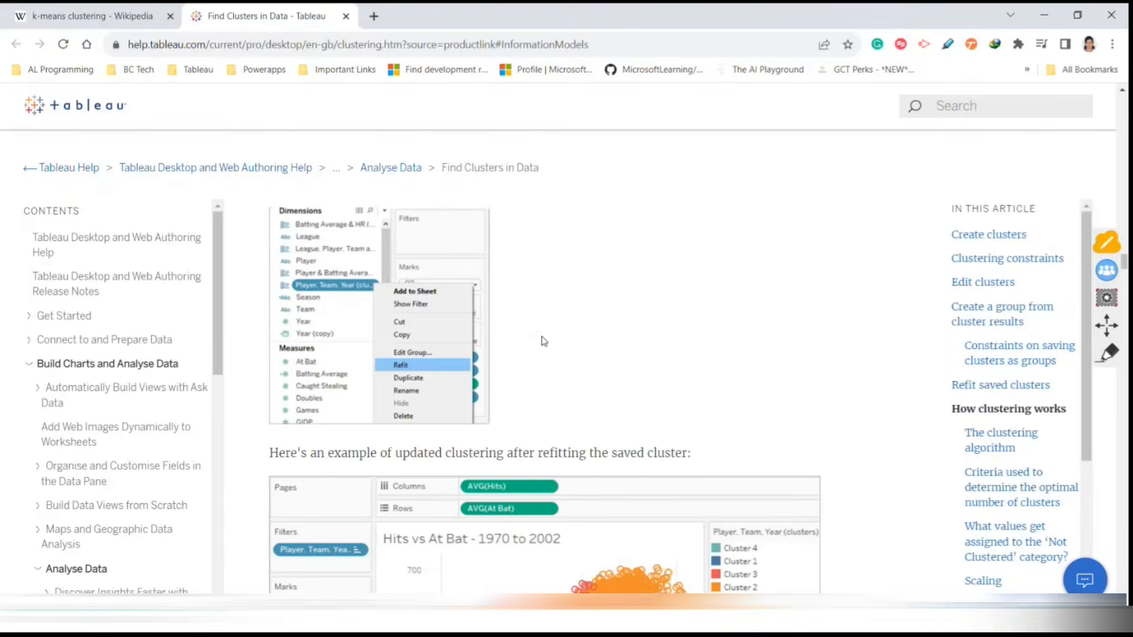
{"action": "scroll", "coordinate": [543, 341], "scroll_direction": "up", "scroll_amount": 20}
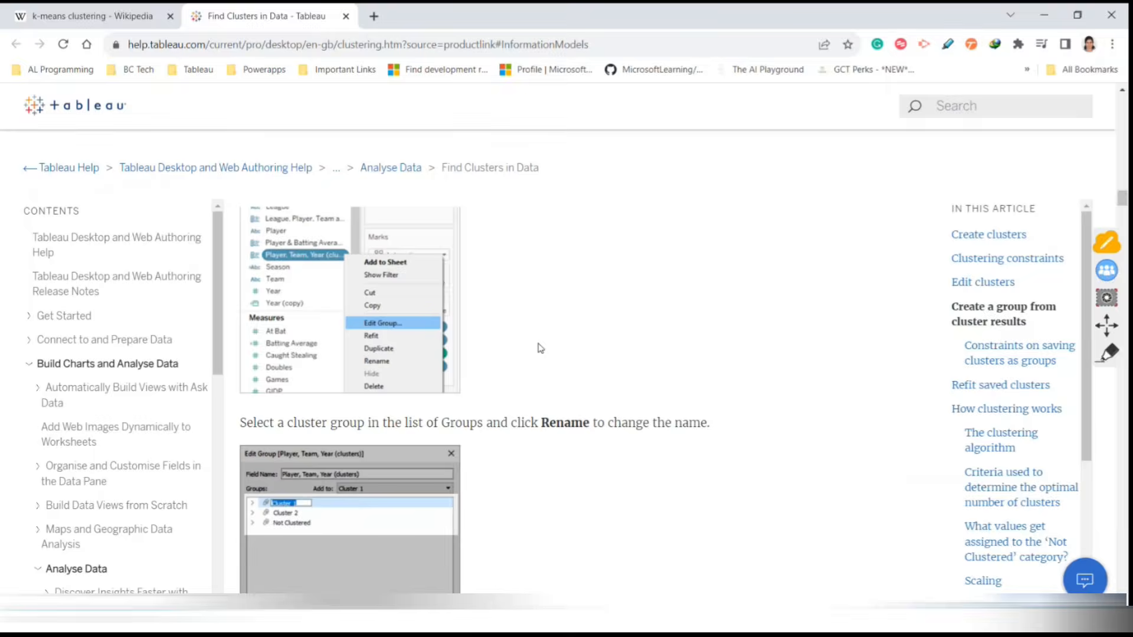
{"action": "scroll", "coordinate": [541, 349], "scroll_direction": "up", "scroll_amount": 5}
{"action": "scroll", "coordinate": [539, 346], "scroll_direction": "down", "scroll_amount": 15}
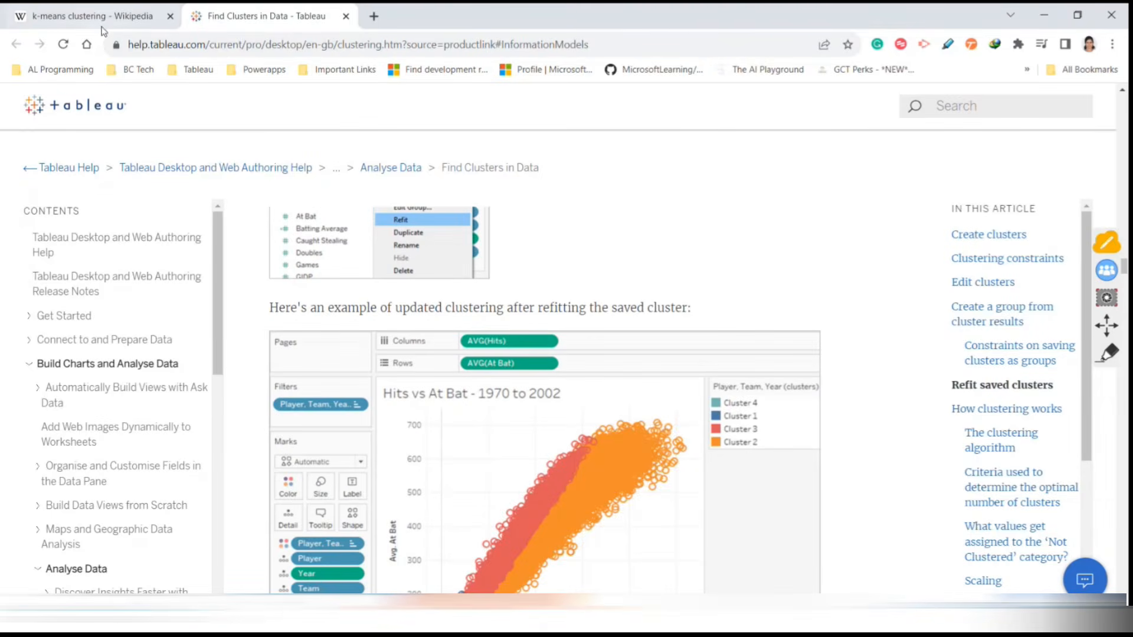
{"action": "key", "text": "alt+Tab"}
{"action": "key", "text": "alt+Tab"}
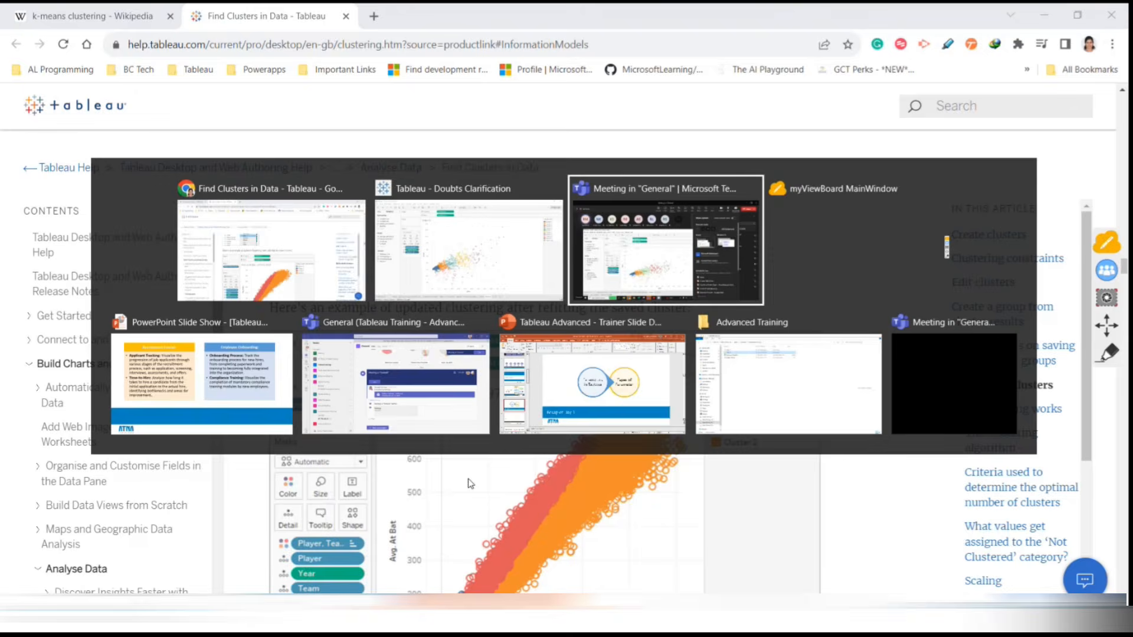
{"action": "key", "text": "alt+Tab"}
{"action": "key", "text": "alt+Tab"}
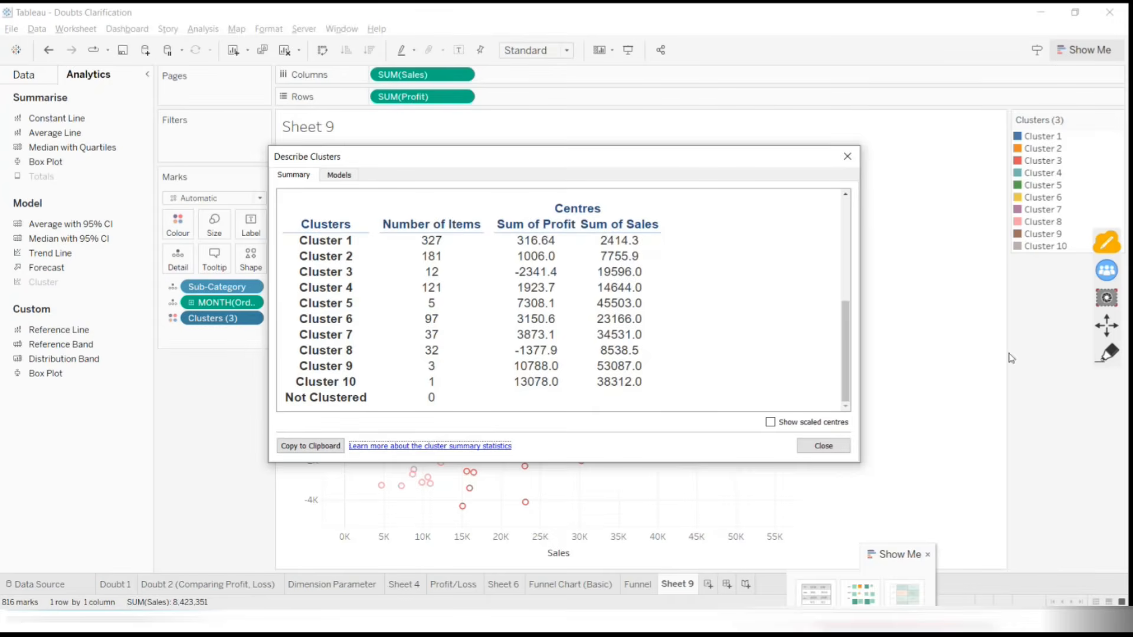
Circle the cluster summary statistics link with the screen pen, clear the ink, and open the linked help page
{"action": "left_click", "coordinate": [1109, 354]}
{"action": "mouse_move", "coordinate": [502, 441]}
{"action": "left_mouse_down"}
{"action": "mouse_move", "coordinate": [447, 423]}
{"action": "mouse_move", "coordinate": [523, 435]}
{"action": "left_mouse_up"}
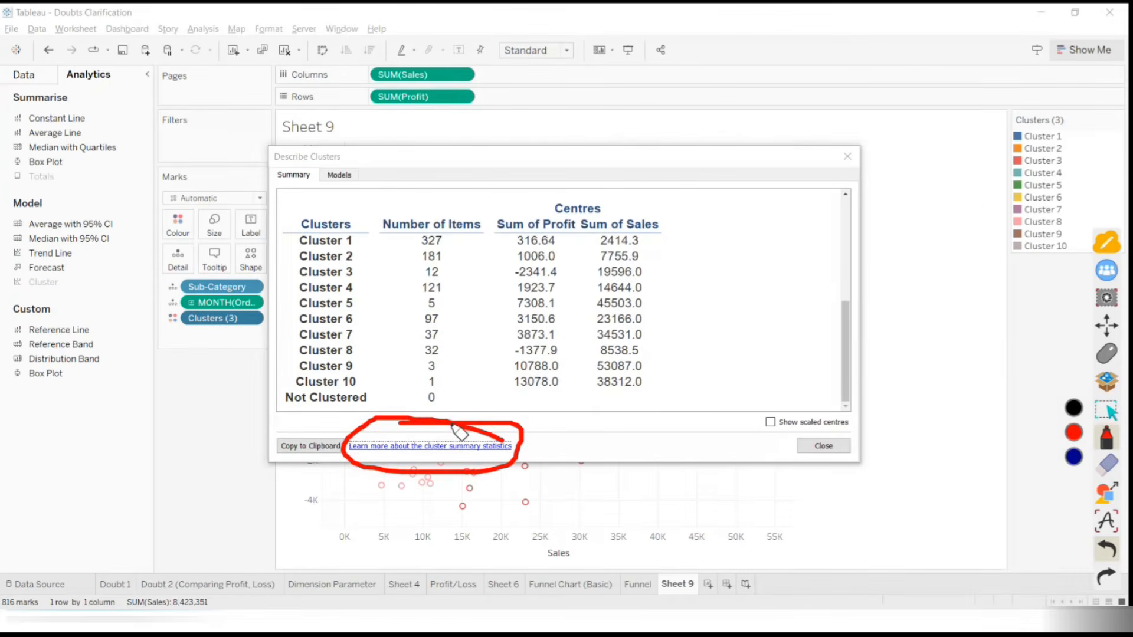
{"action": "left_click", "coordinate": [1112, 367]}
{"action": "left_click", "coordinate": [1111, 357]}
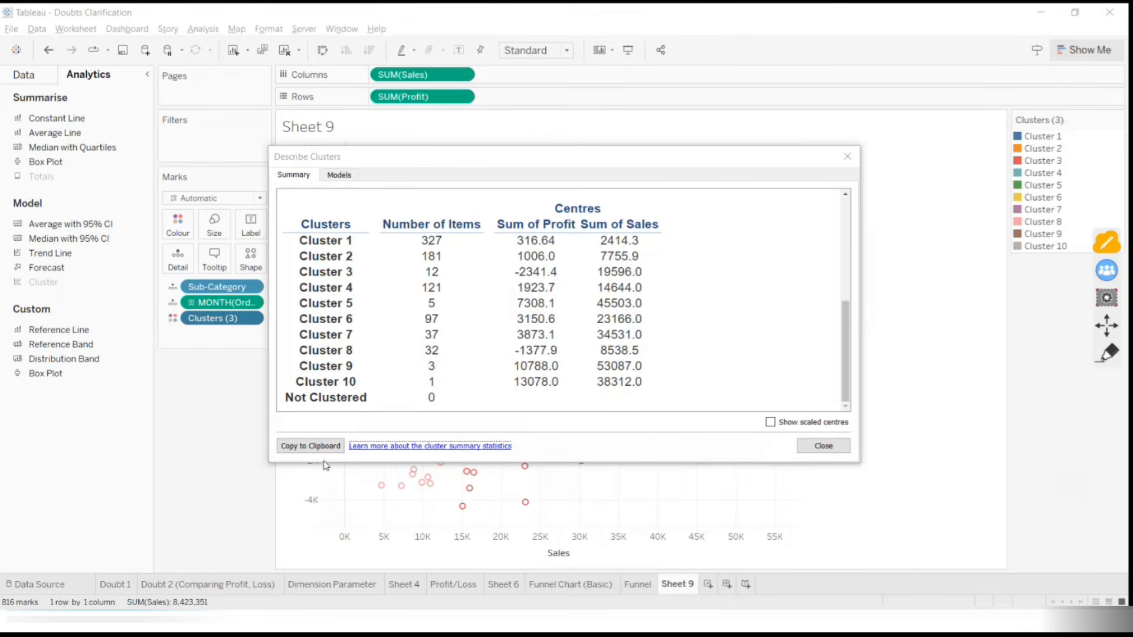
{"action": "left_click", "coordinate": [409, 446]}
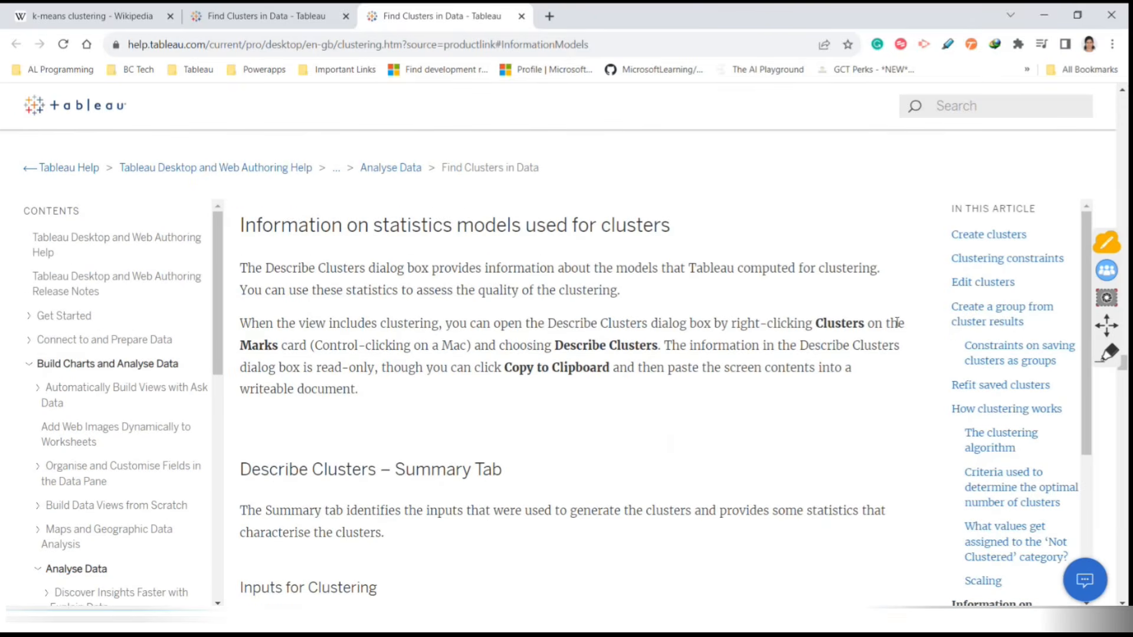
Read the Inputs for Clustering section of the help page, highlighting the min-max normalisation formula and the Scaling heading
{"action": "left_click_drag", "start_coordinate": [900, 324], "coordinate": [766, 325]}
{"action": "scroll", "coordinate": [730, 378], "scroll_direction": "down", "scroll_amount": 5}
{"action": "scroll", "coordinate": [730, 378], "scroll_direction": "down", "scroll_amount": 4}
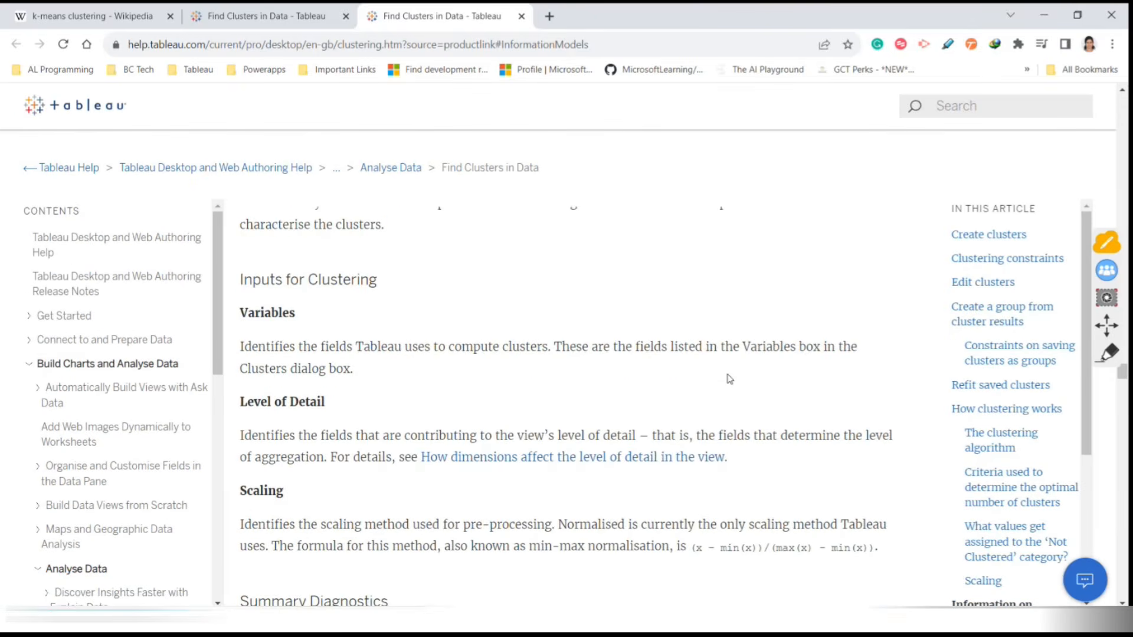
{"action": "left_click_drag", "start_coordinate": [681, 346], "coordinate": [884, 348]}
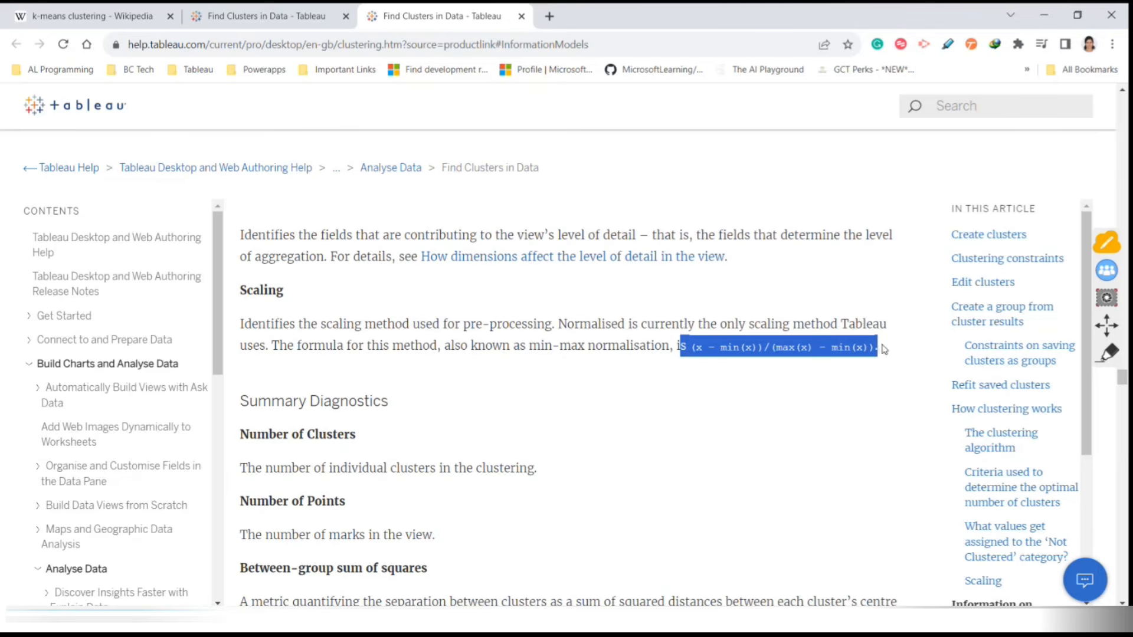
{"action": "left_click_drag", "start_coordinate": [240, 293], "coordinate": [311, 295]}
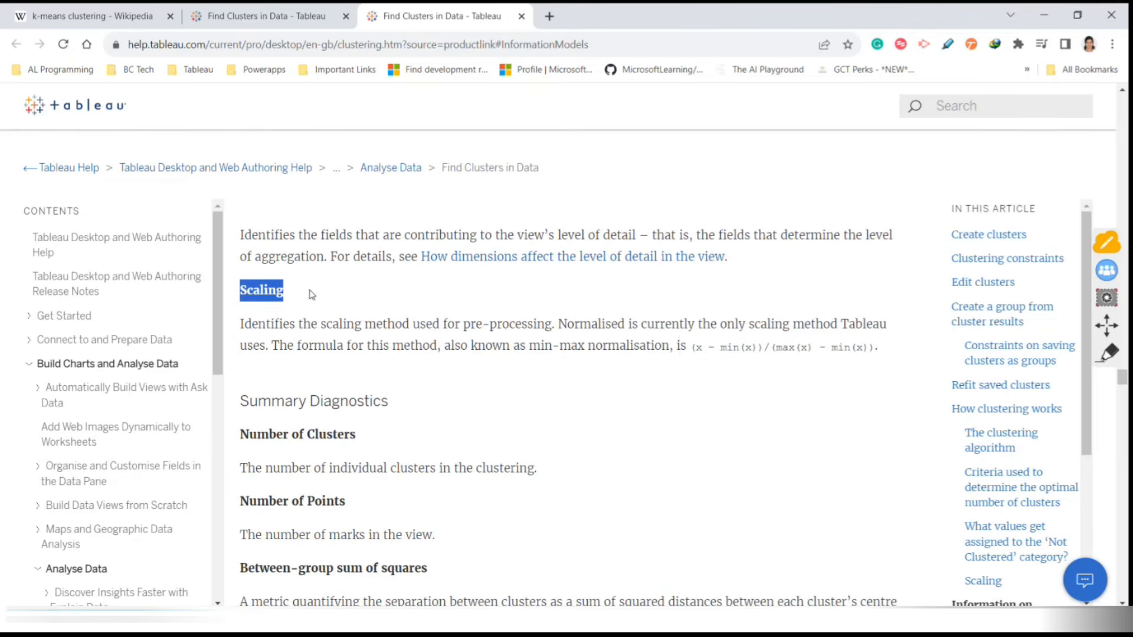
Switch to Tableau and highlight the Scaling entry under Inputs for Clustering in the cluster description's summary
{"action": "key", "text": "alt+Tab"}
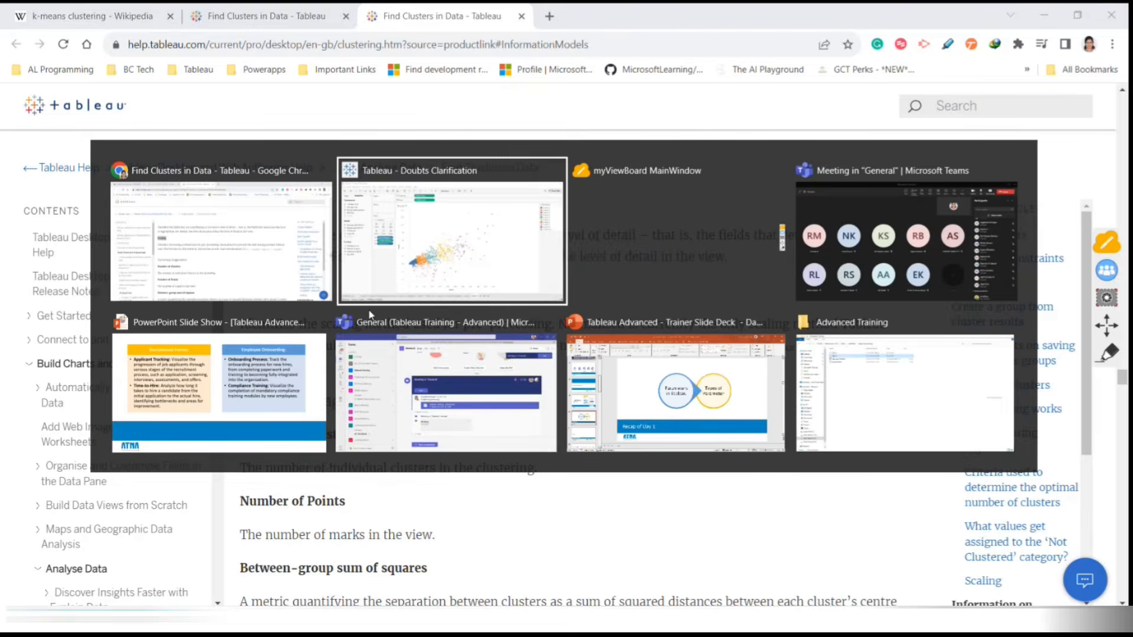
{"action": "scroll", "coordinate": [459, 355], "scroll_direction": "up", "scroll_amount": 3}
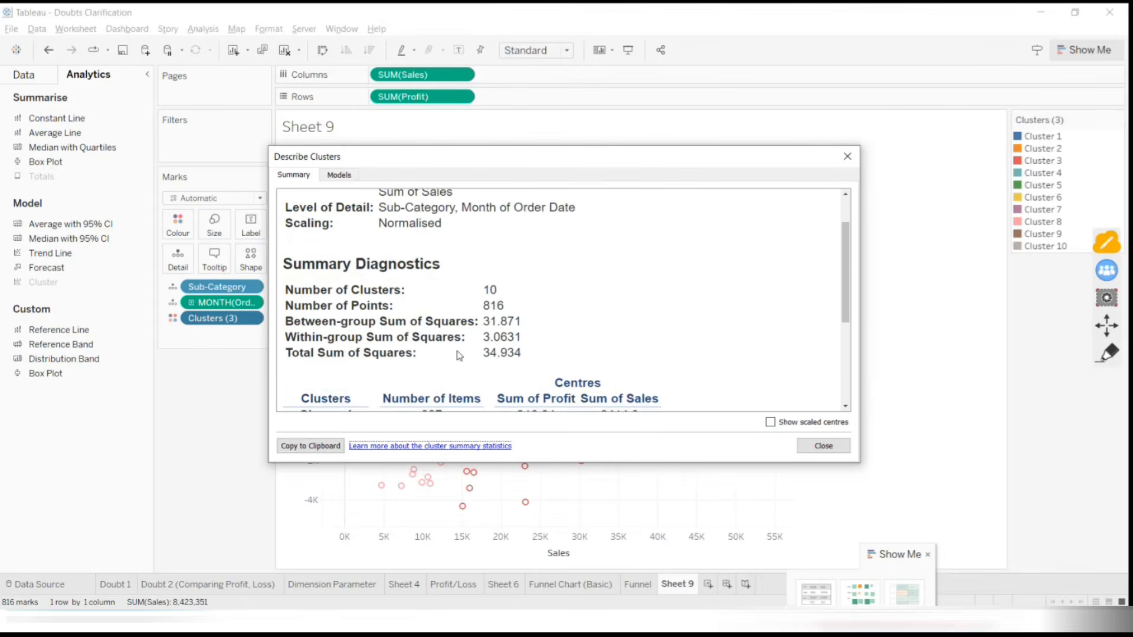
{"action": "scroll", "coordinate": [459, 355], "scroll_direction": "up", "scroll_amount": 2}
{"action": "left_click_drag", "start_coordinate": [285, 276], "coordinate": [457, 278]}
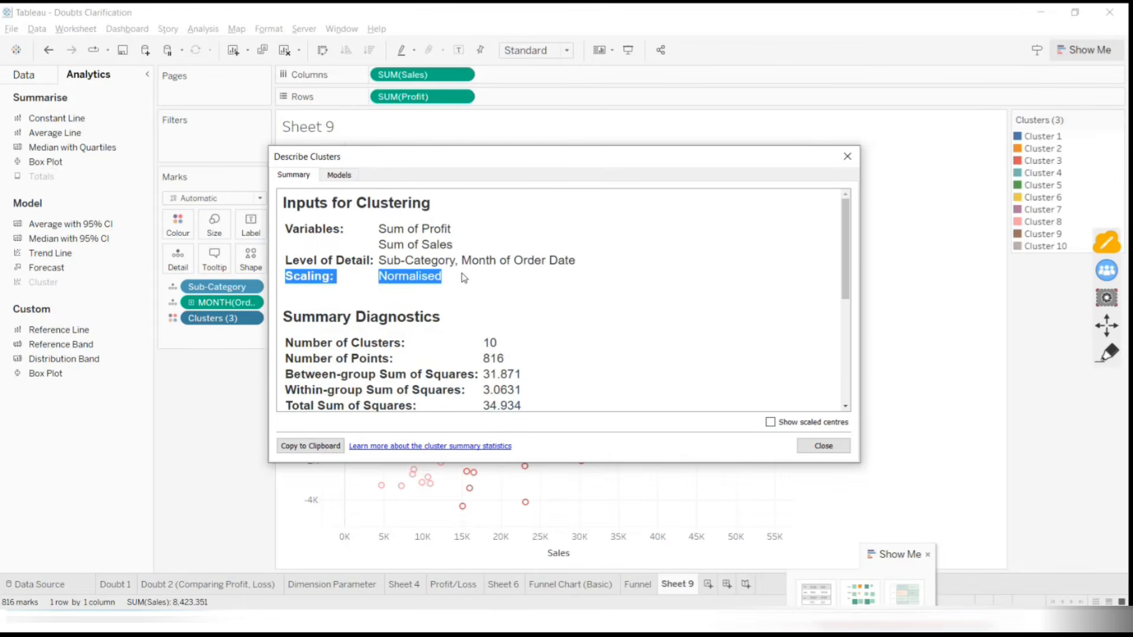
Return to the help page in Chrome and read the normalisation formula, the Summary Diagnostics definitions and the Cluster Statistics section
{"action": "key", "text": "alt+Tab"}
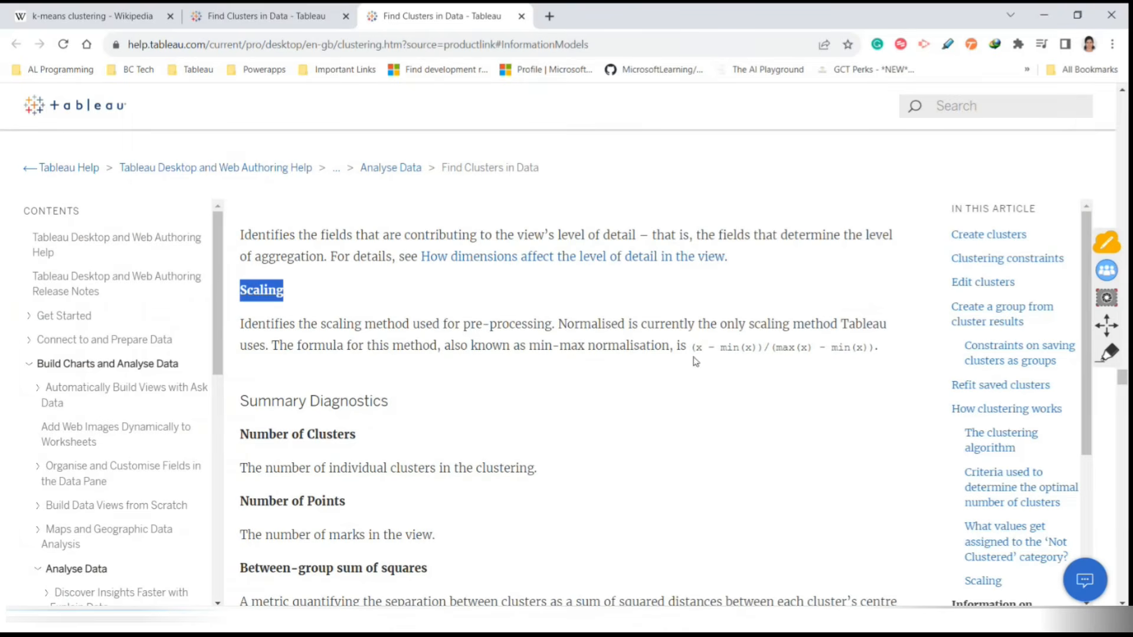
{"action": "left_click_drag", "start_coordinate": [691, 345], "coordinate": [769, 373]}
{"action": "scroll", "coordinate": [774, 441], "scroll_direction": "down", "scroll_amount": 4}
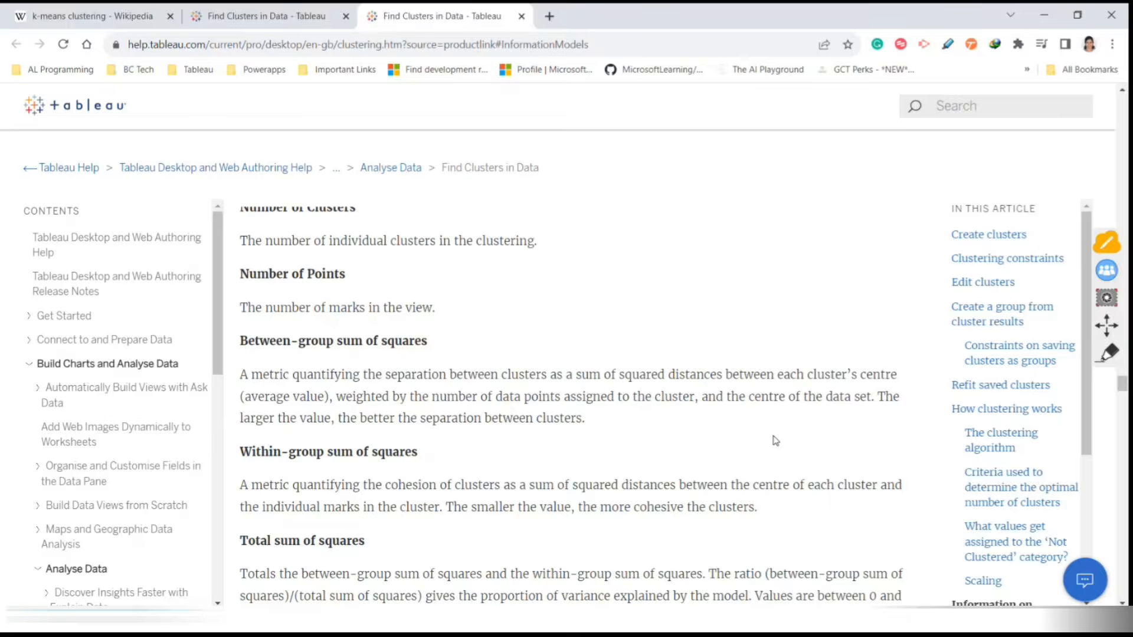
{"action": "scroll", "coordinate": [362, 358], "scroll_direction": "up", "scroll_amount": 1}
{"action": "left_click_drag", "start_coordinate": [246, 322], "coordinate": [636, 311]}
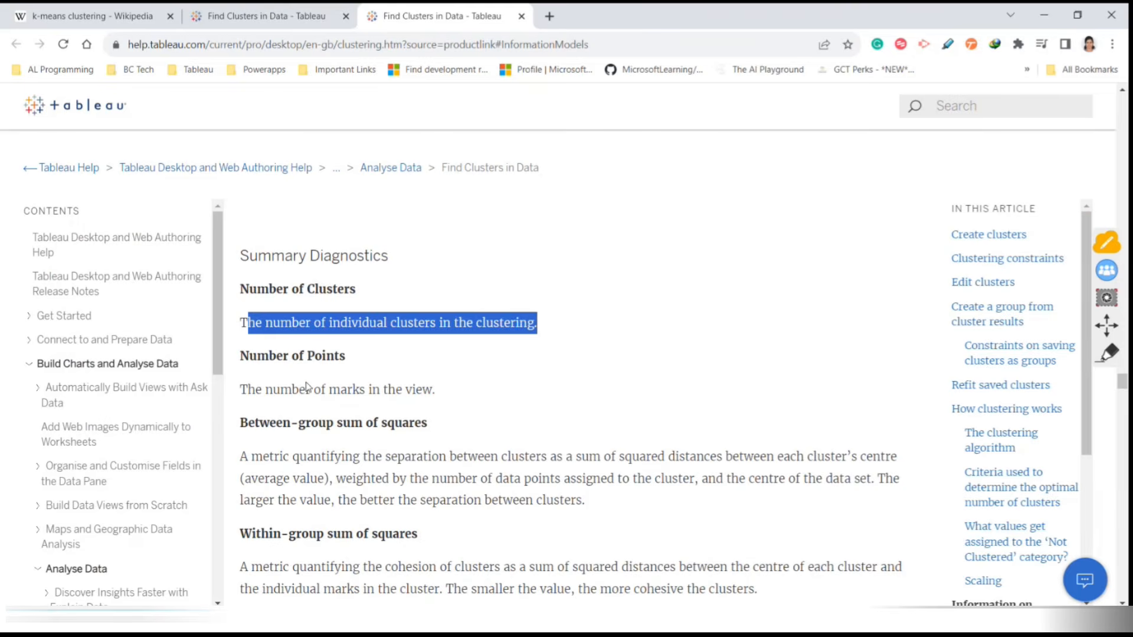
{"action": "left_click", "coordinate": [252, 387]}
{"action": "left_click_drag", "start_coordinate": [253, 388], "coordinate": [571, 387]}
{"action": "scroll", "coordinate": [446, 381], "scroll_direction": "down", "scroll_amount": 3}
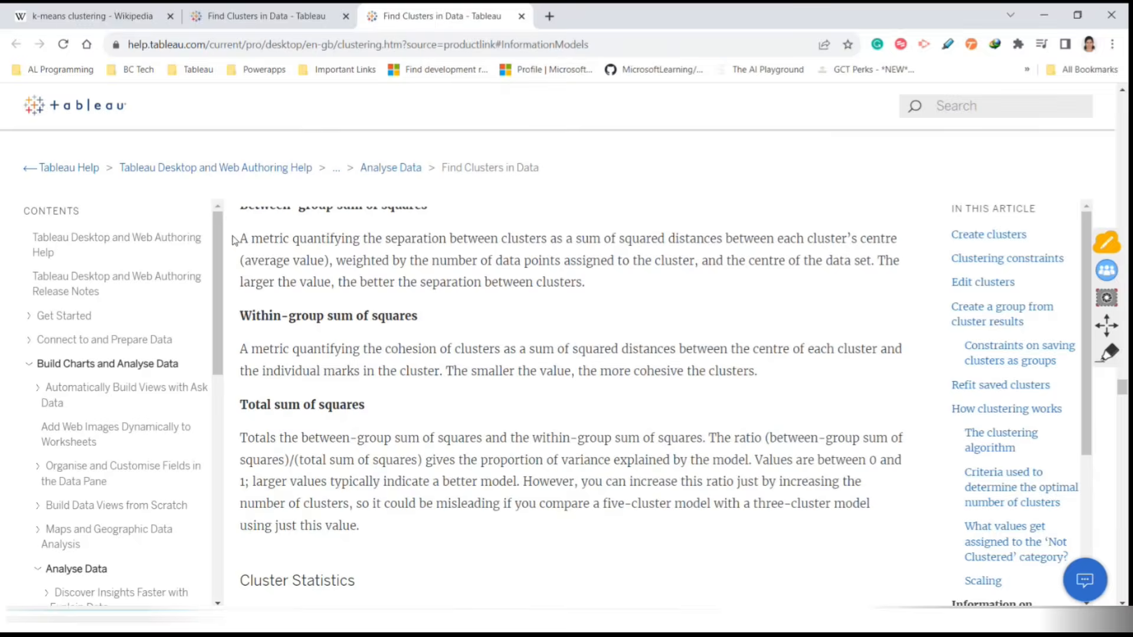
{"action": "left_click_drag", "start_coordinate": [236, 239], "coordinate": [847, 322]}
{"action": "scroll", "coordinate": [557, 417], "scroll_direction": "down", "scroll_amount": 3}
{"action": "scroll", "coordinate": [655, 418], "scroll_direction": "down", "scroll_amount": 3}
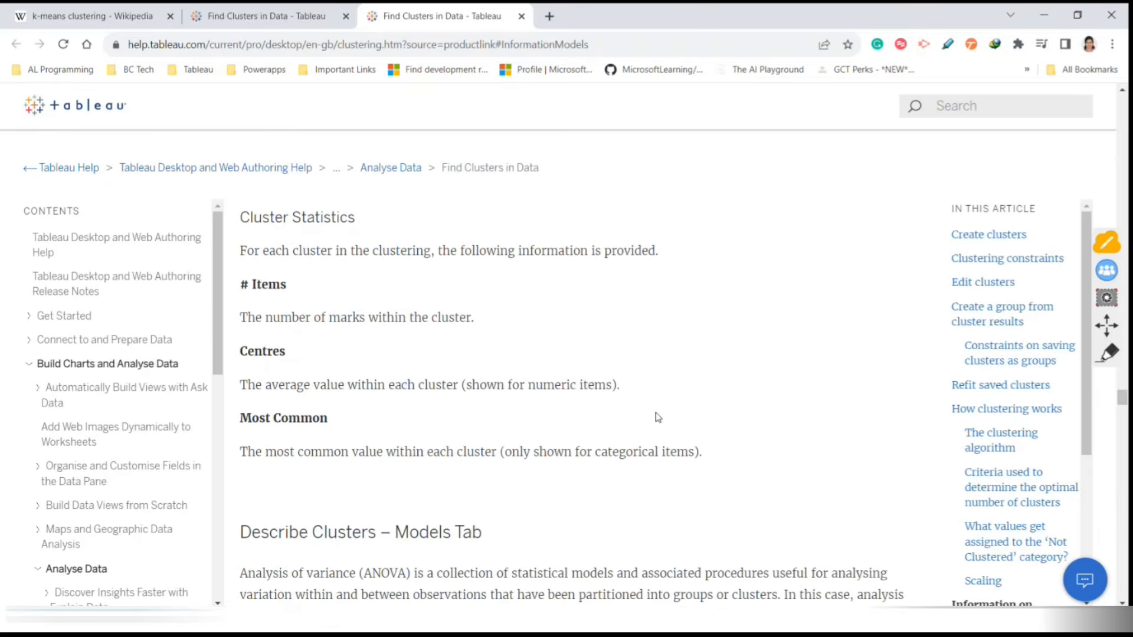
Read the help section on cluster models, highlighting ANOVA, F-statistic, p-value, and the Model and Error Sum of Squares headings
{"action": "scroll", "coordinate": [446, 438], "scroll_direction": "down", "scroll_amount": 8}
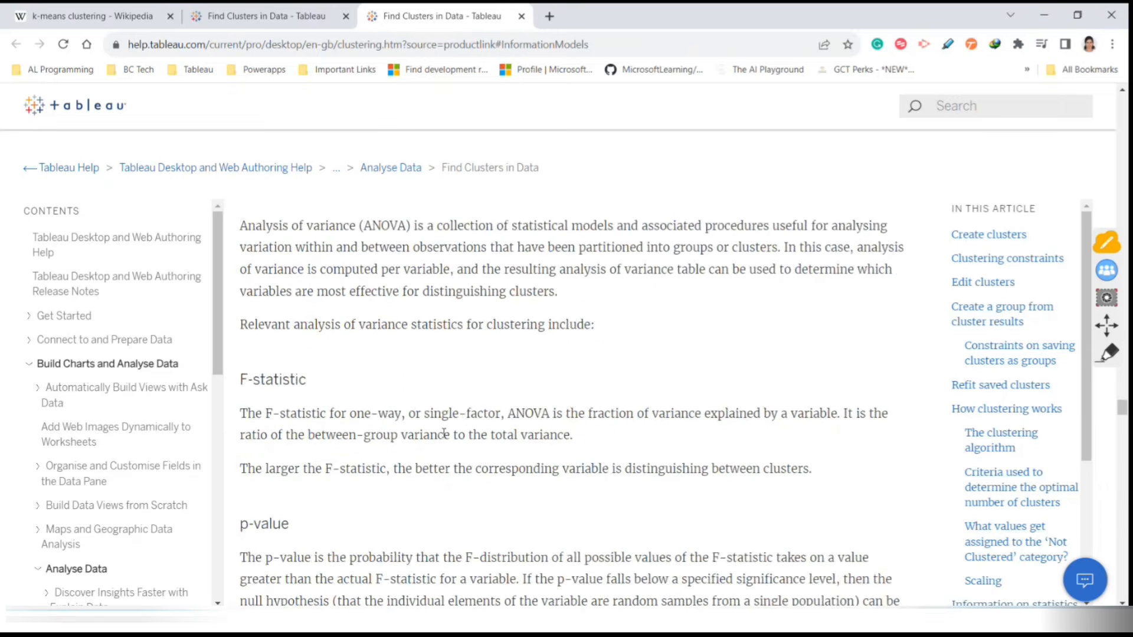
{"action": "scroll", "coordinate": [443, 438], "scroll_direction": "up", "scroll_amount": 4}
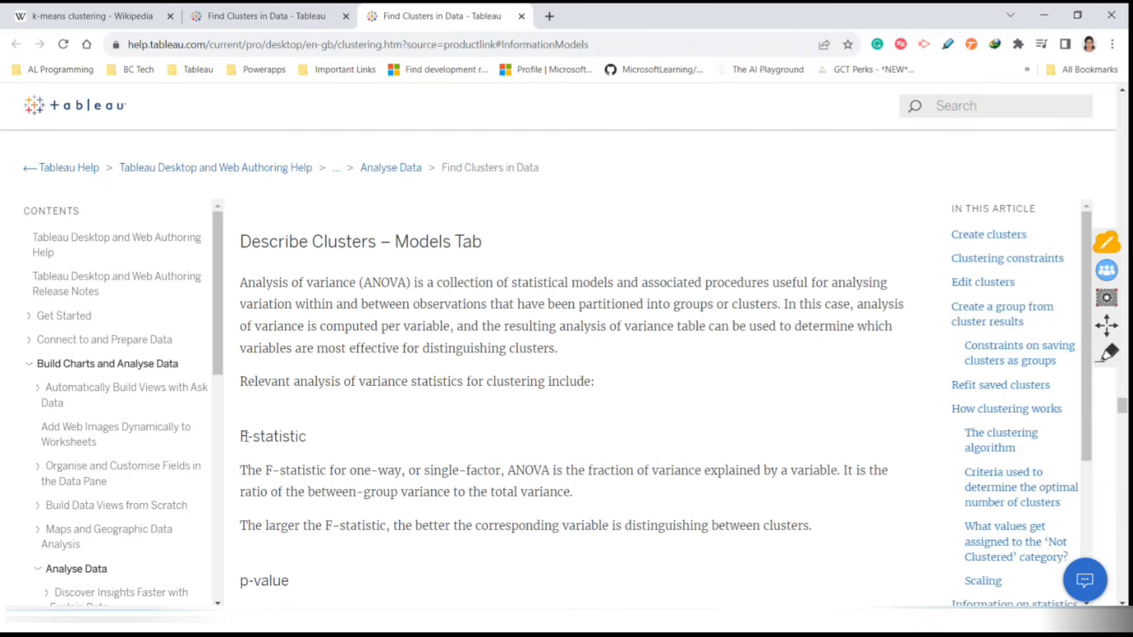
{"action": "left_click_drag", "start_coordinate": [247, 436], "coordinate": [358, 439]}
{"action": "scroll", "coordinate": [467, 480], "scroll_direction": "down", "scroll_amount": 2}
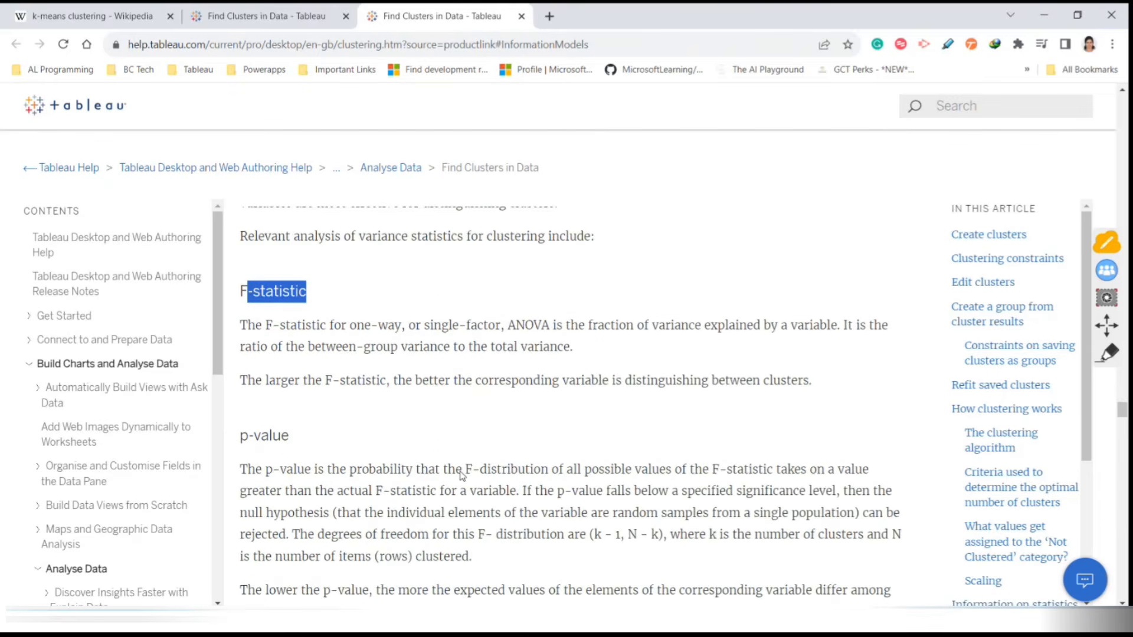
{"action": "left_click_drag", "start_coordinate": [501, 326], "coordinate": [606, 327]}
{"action": "left_click_drag", "start_coordinate": [240, 436], "coordinate": [331, 435]}
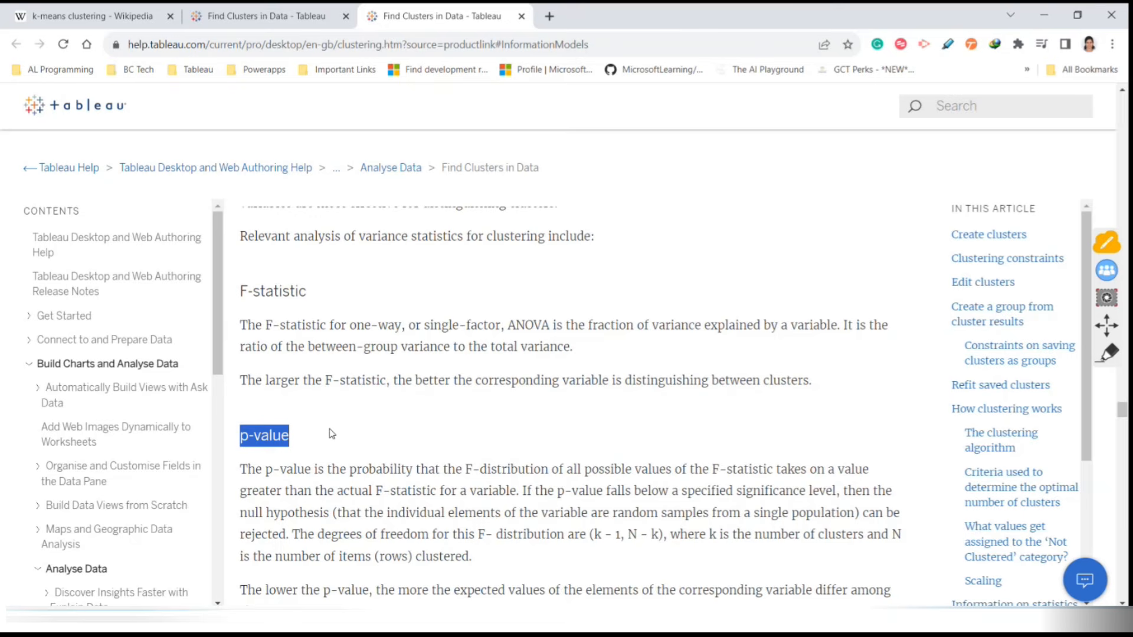
{"action": "scroll", "coordinate": [330, 434], "scroll_direction": "down", "scroll_amount": 4}
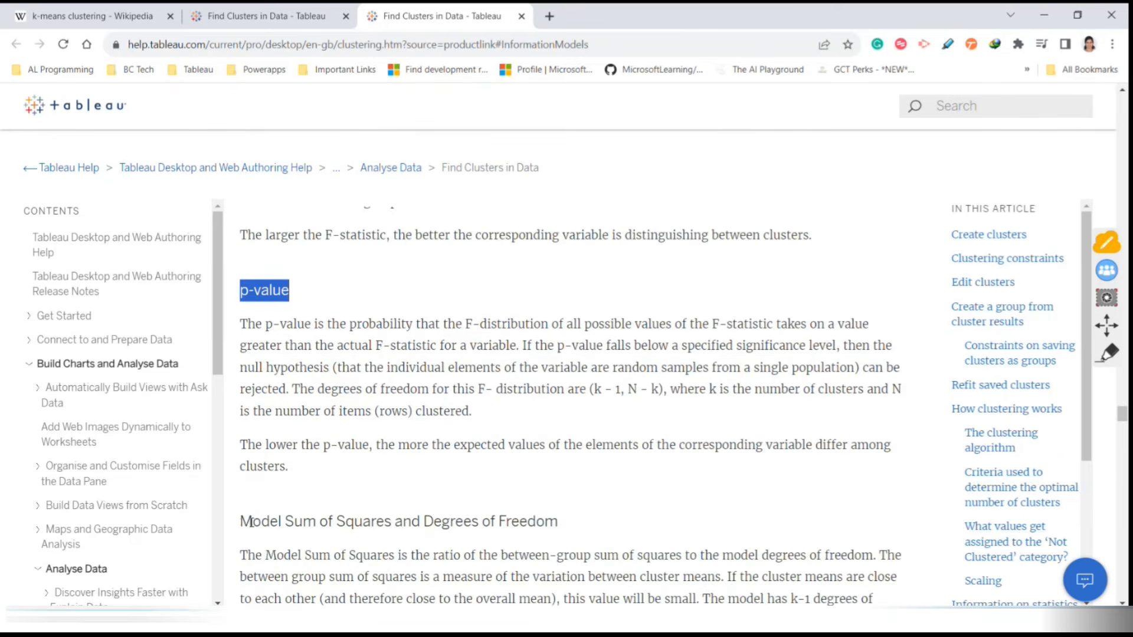
{"action": "left_click_drag", "start_coordinate": [239, 384], "coordinate": [570, 385]}
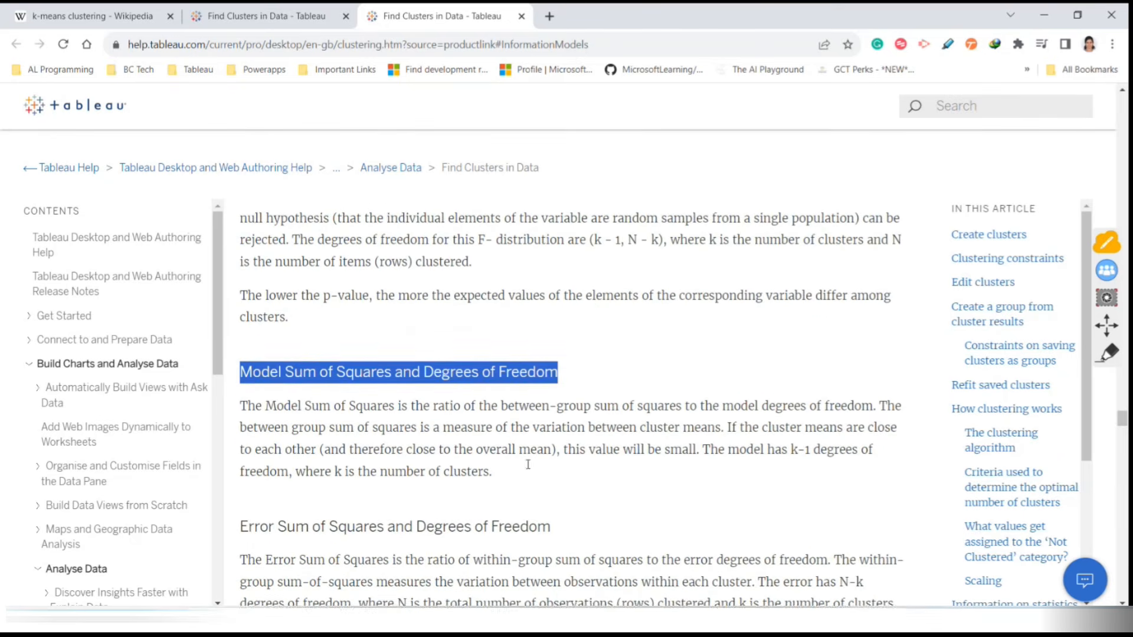
{"action": "scroll", "coordinate": [529, 463], "scroll_direction": "down", "scroll_amount": 2}
{"action": "left_click_drag", "start_coordinate": [268, 385], "coordinate": [542, 379]}
Switch to Tableau and examine the Analysis of Variance table for Sum of Sales and Sum of Profit in the cluster description
{"action": "key", "text": "alt+Tab"}
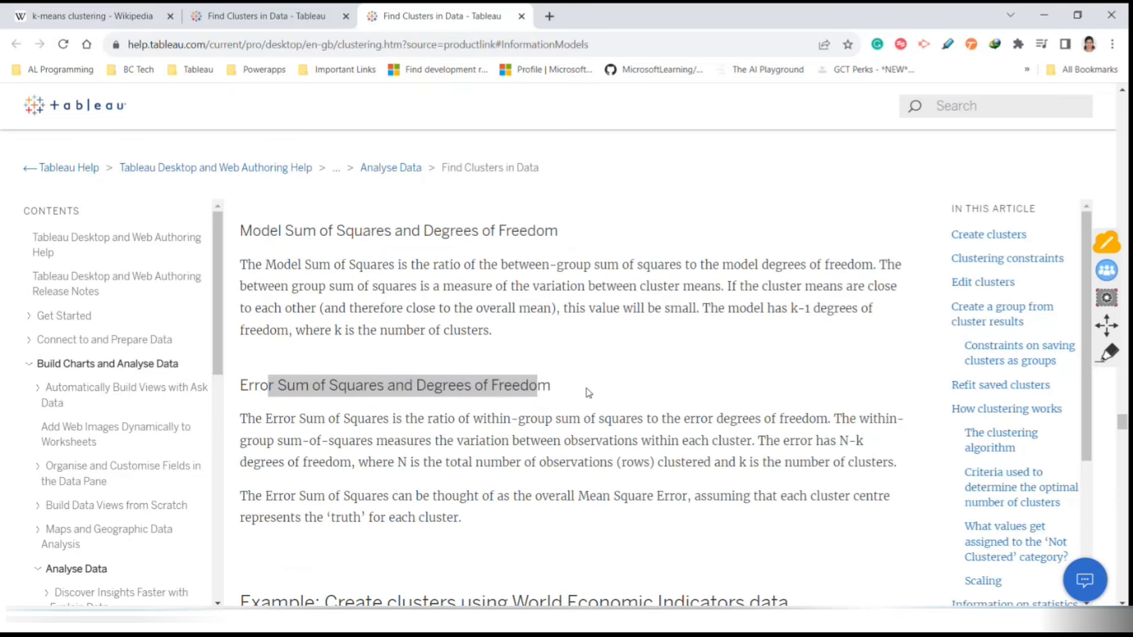
{"action": "left_click", "coordinate": [342, 176]}
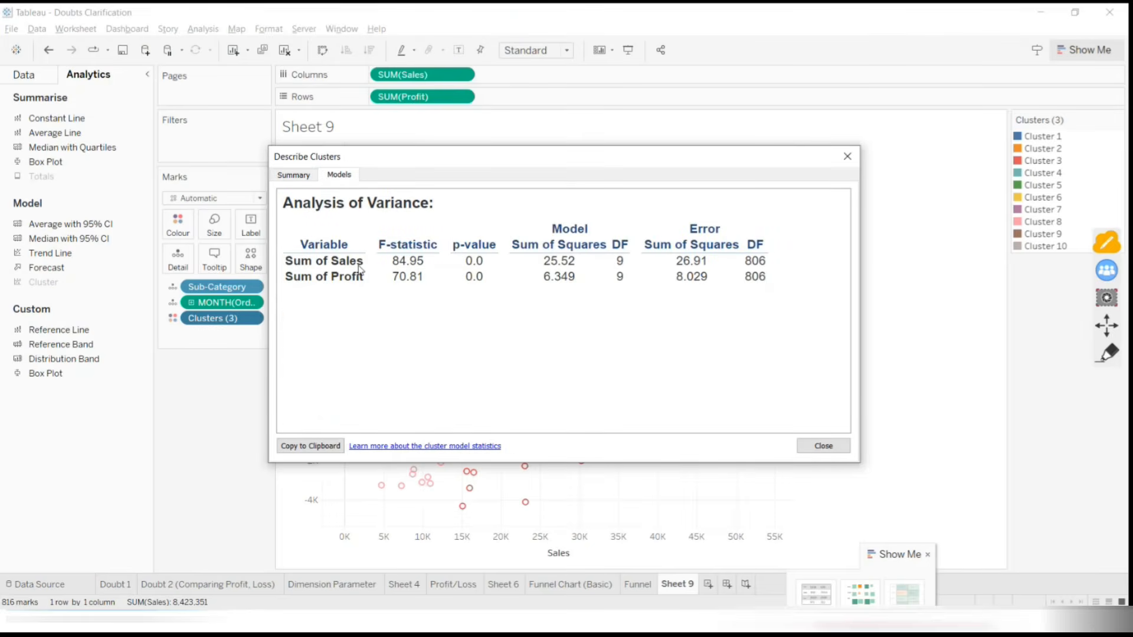
{"action": "left_click_drag", "start_coordinate": [330, 242], "coordinate": [768, 279]}
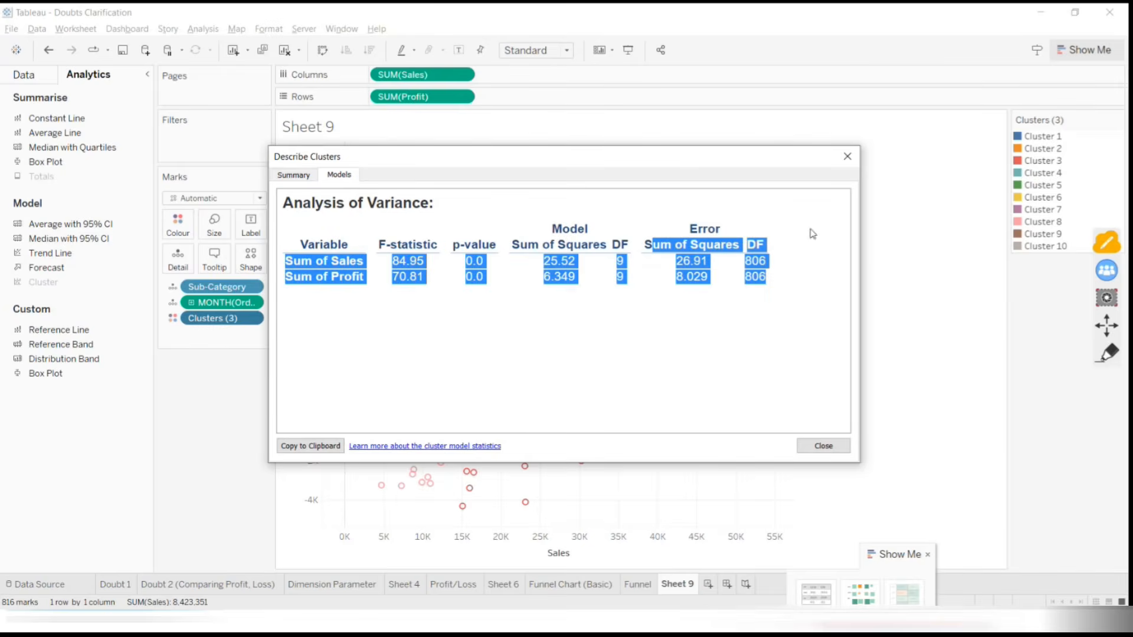
Return to the help page in Chrome and review the World Indicators example, the p-value degrees of freedom, and the summary and Calinski-Harabasz sections
{"action": "key", "text": "alt+Tab"}
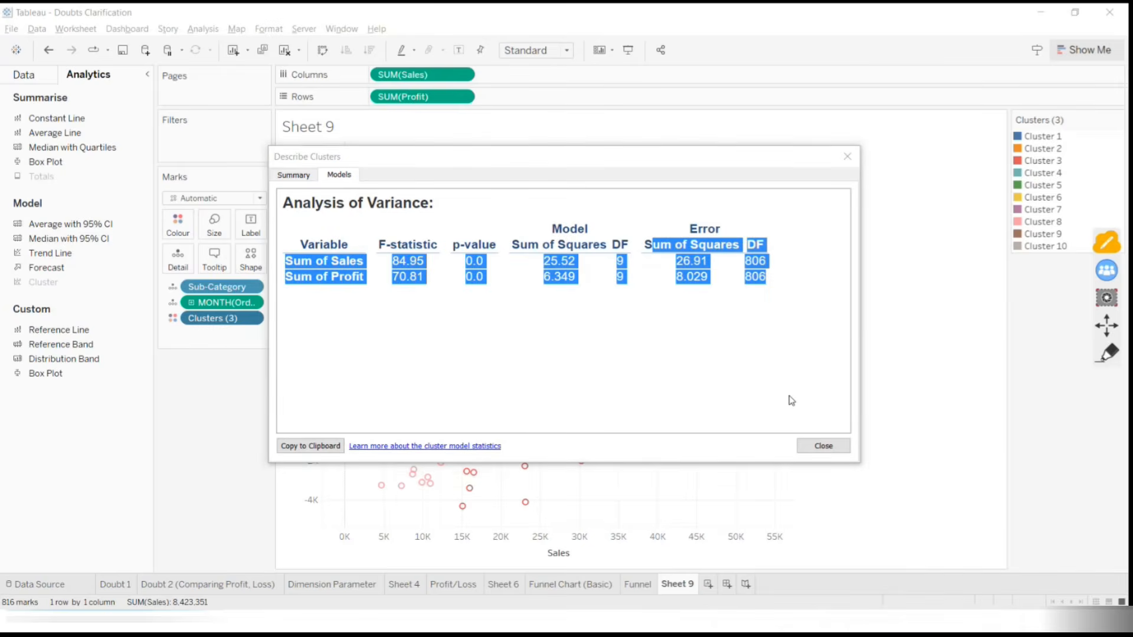
{"action": "scroll", "coordinate": [496, 476], "scroll_direction": "down", "scroll_amount": 5}
{"action": "scroll", "coordinate": [495, 478], "scroll_direction": "up", "scroll_amount": 1}
{"action": "scroll", "coordinate": [498, 491], "scroll_direction": "down", "scroll_amount": 8}
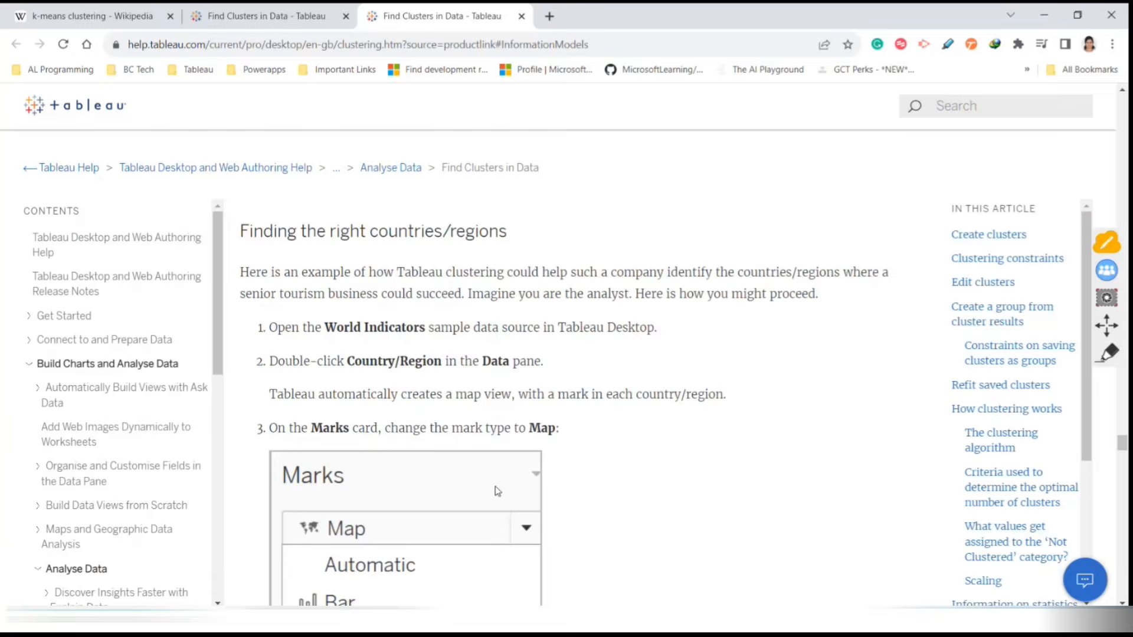
{"action": "scroll", "coordinate": [497, 490], "scroll_direction": "up", "scroll_amount": 10}
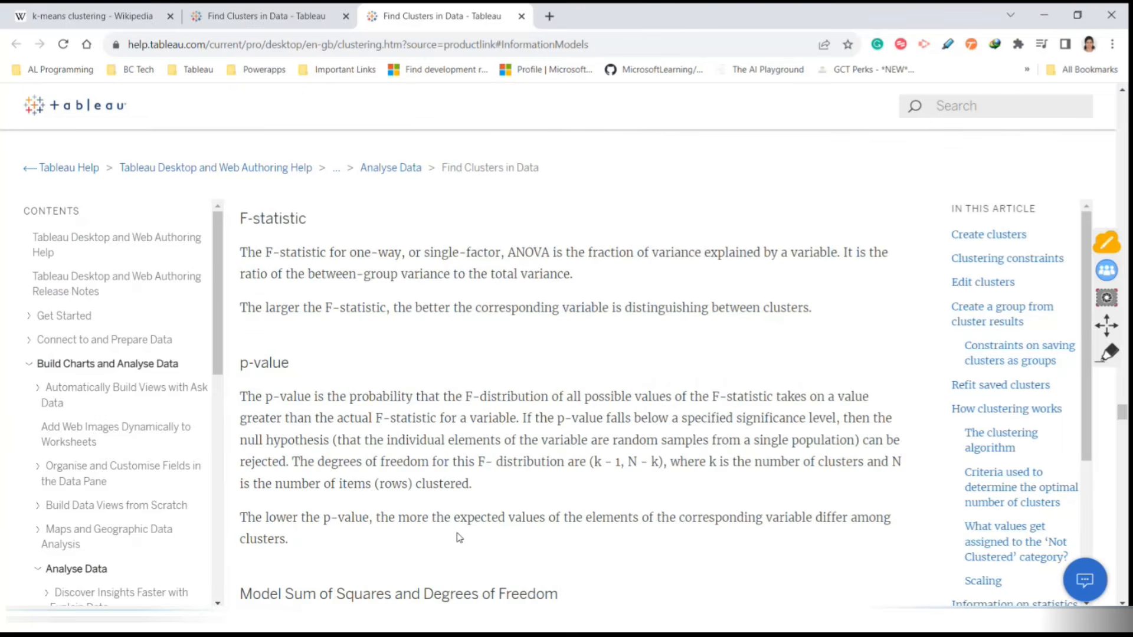
{"action": "left_click_drag", "start_coordinate": [604, 460], "coordinate": [735, 462]}
{"action": "scroll", "coordinate": [726, 481], "scroll_direction": "up", "scroll_amount": 6}
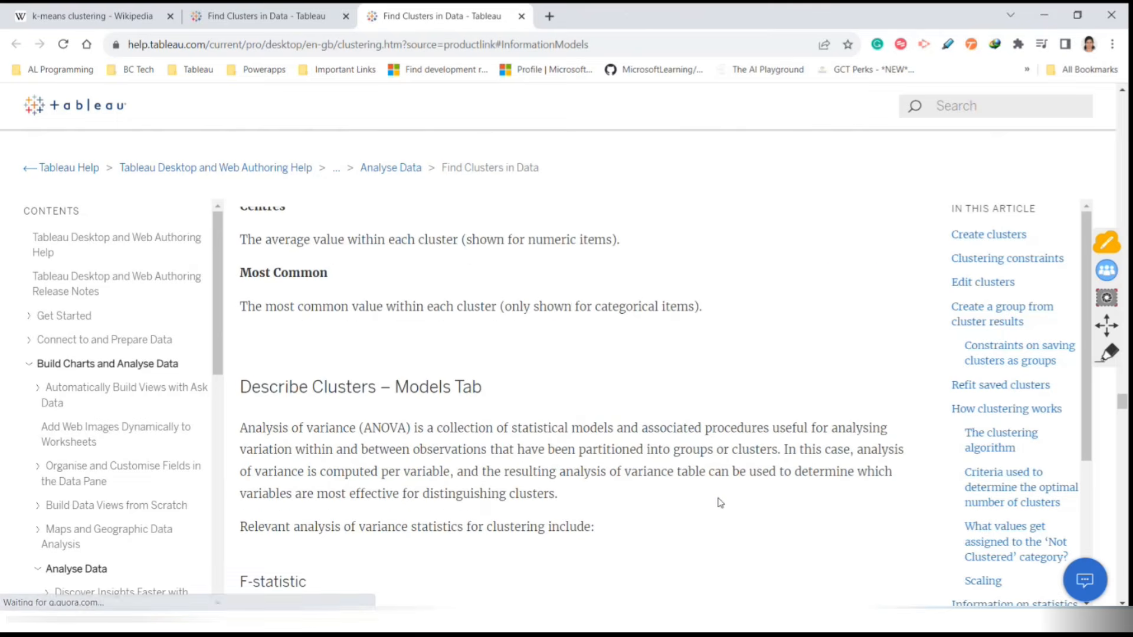
{"action": "scroll", "coordinate": [719, 502], "scroll_direction": "up", "scroll_amount": 10}
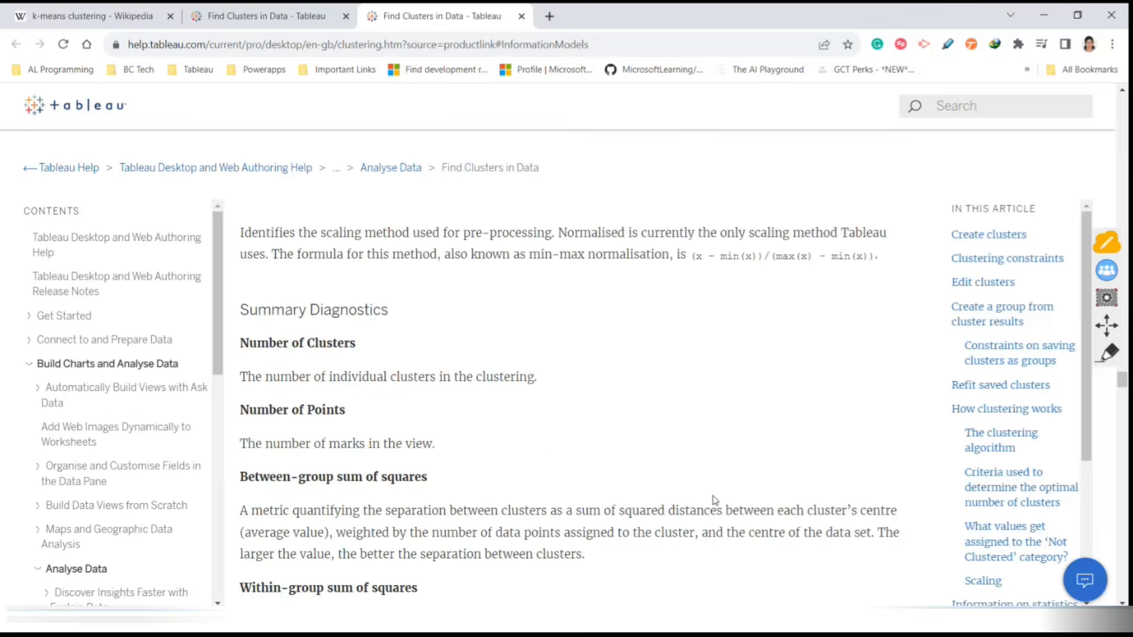
{"action": "scroll", "coordinate": [715, 500], "scroll_direction": "up", "scroll_amount": 8}
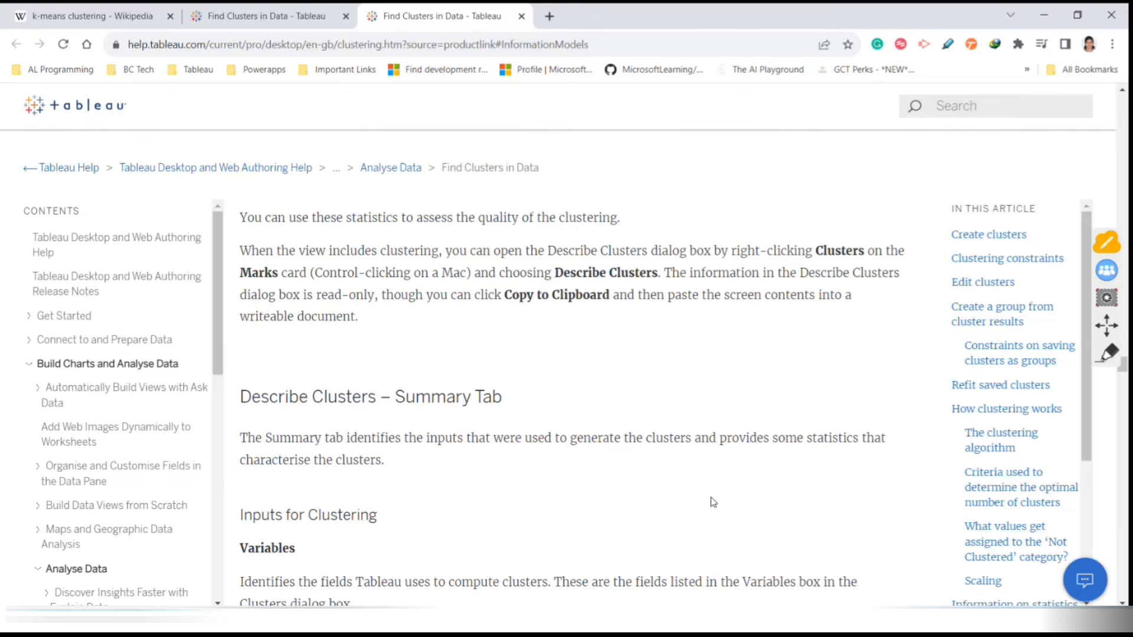
{"action": "scroll", "coordinate": [714, 501], "scroll_direction": "up", "scroll_amount": 8}
{"action": "scroll", "coordinate": [711, 499], "scroll_direction": "up", "scroll_amount": 3}
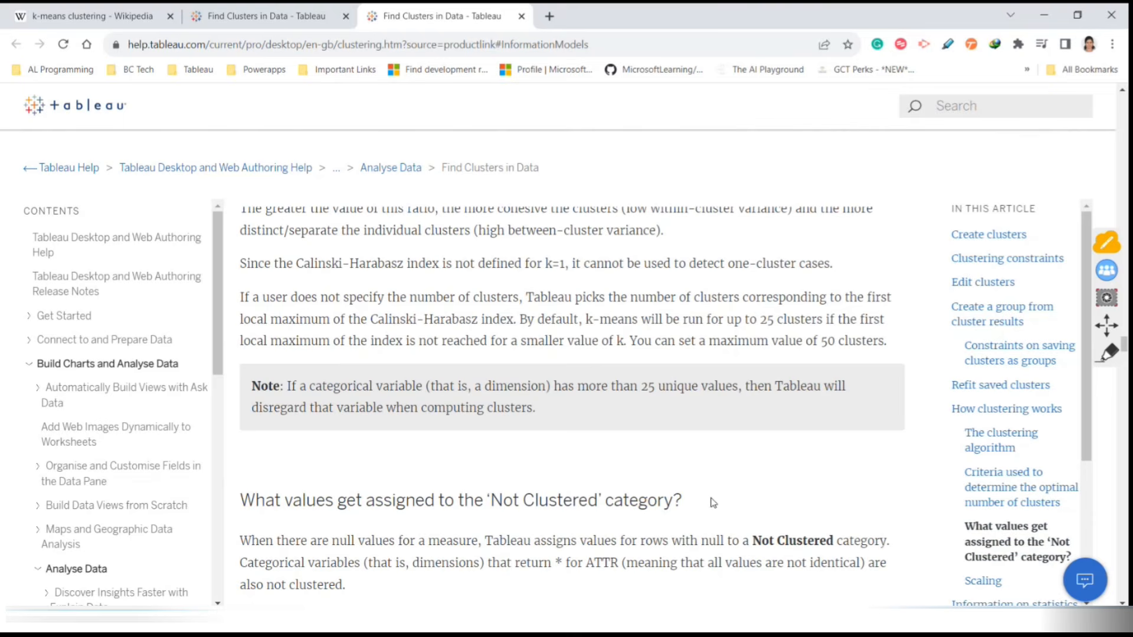
Review the help page's Calinski-Harabasz criteria and cluster-centre illustrations, and highlight the k-means mention in the clustering algorithm section
{"action": "scroll", "coordinate": [721, 484], "scroll_direction": "up", "scroll_amount": 4}
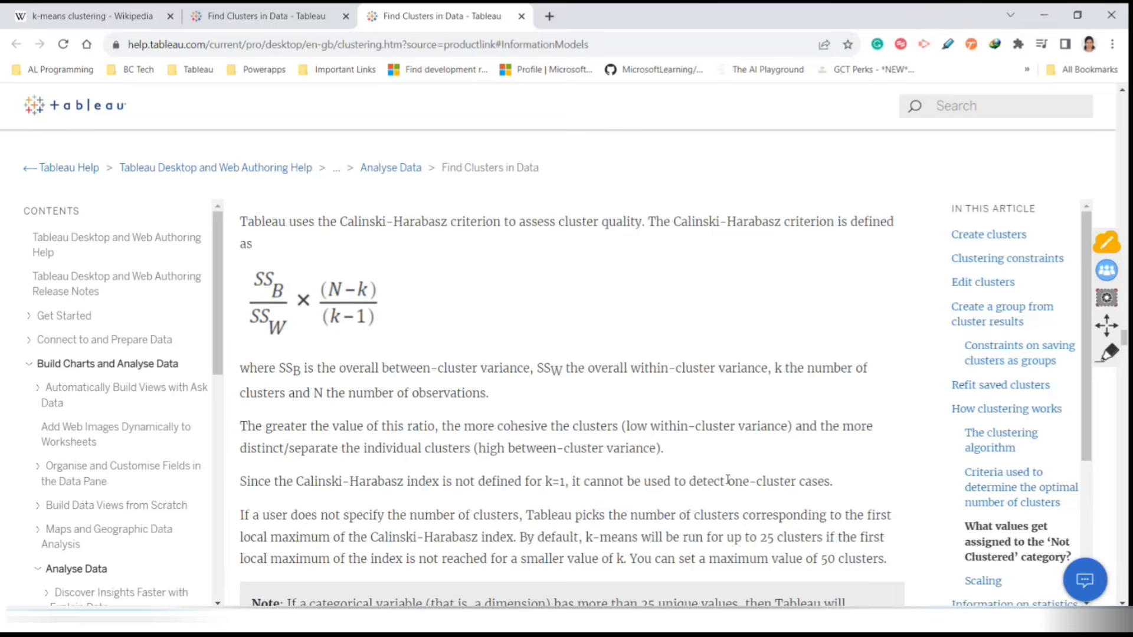
{"action": "scroll", "coordinate": [315, 458], "scroll_direction": "up", "scroll_amount": 3}
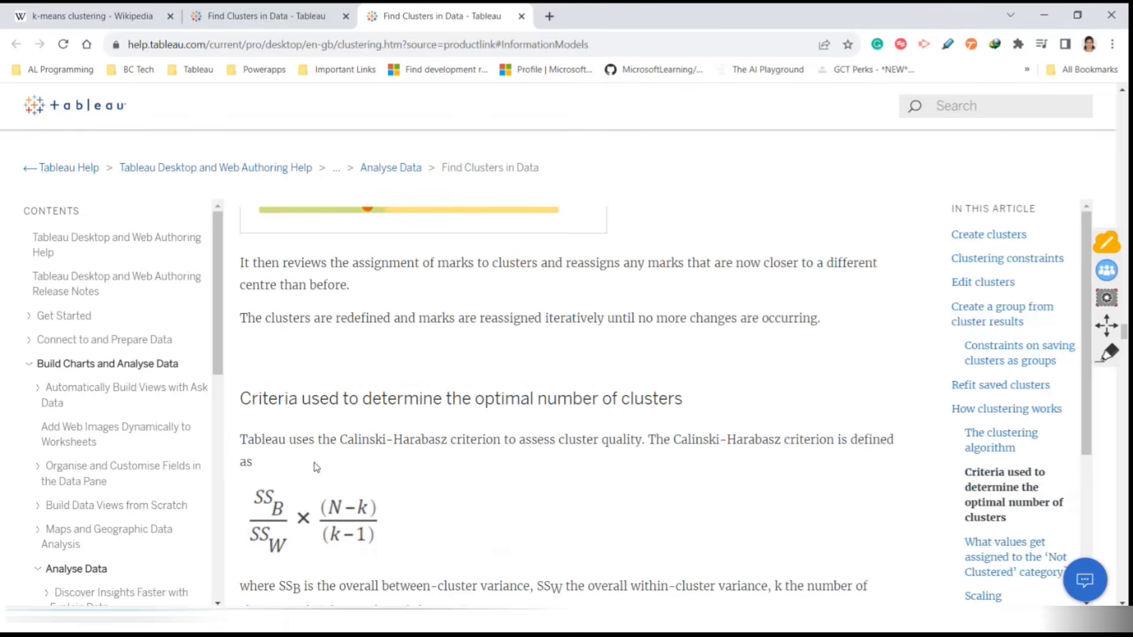
{"action": "scroll", "coordinate": [316, 467], "scroll_direction": "up", "scroll_amount": 15}
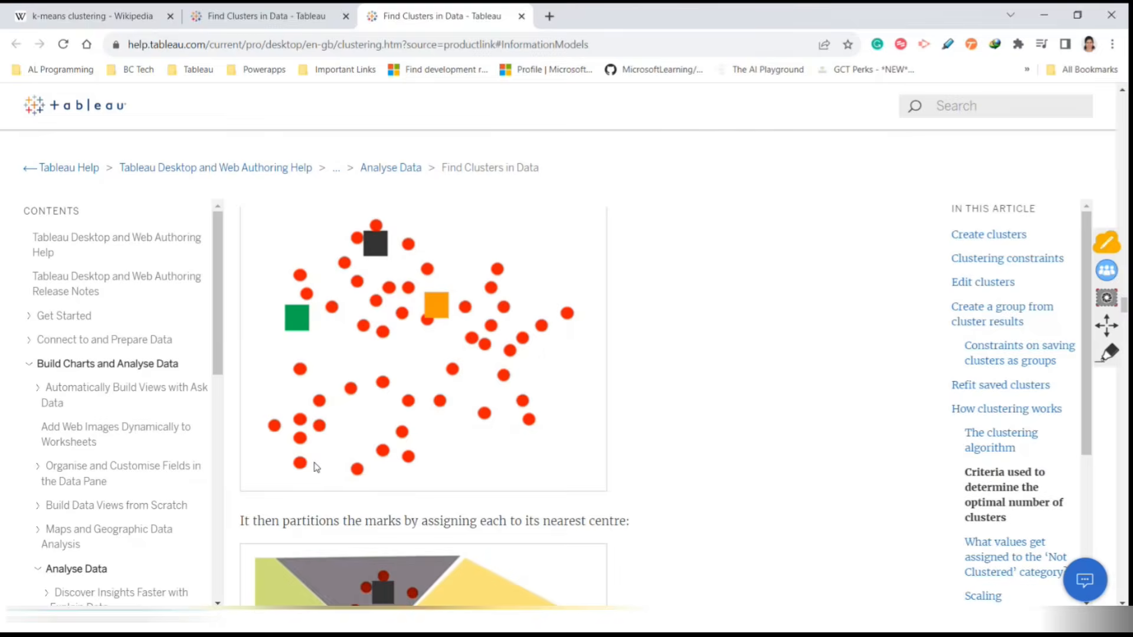
{"action": "scroll", "coordinate": [315, 467], "scroll_direction": "up", "scroll_amount": 12}
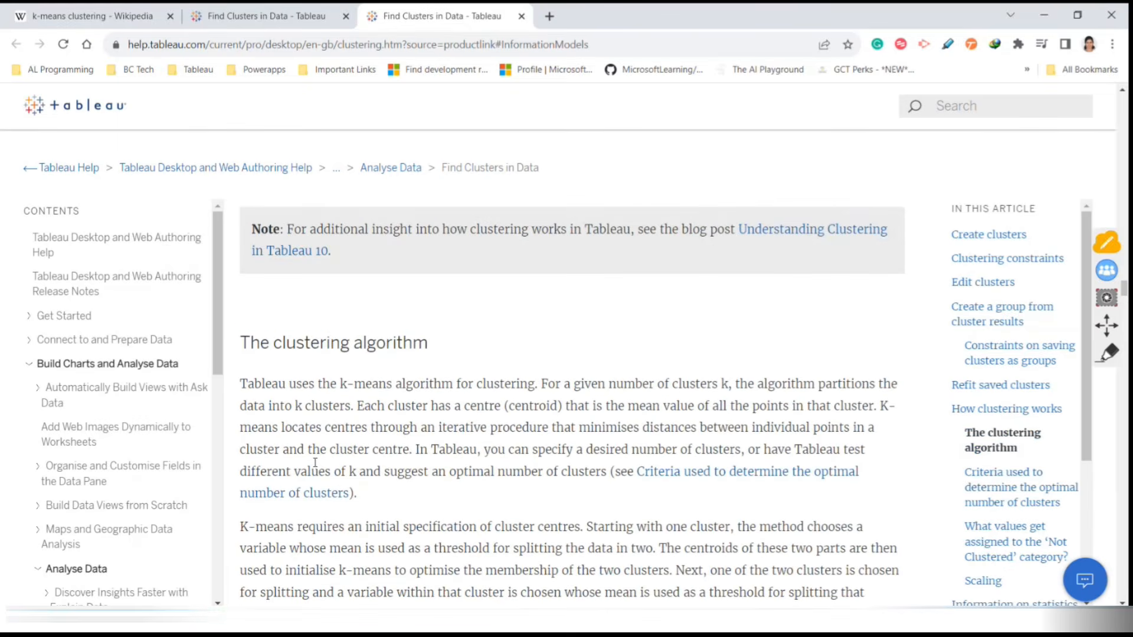
{"action": "scroll", "coordinate": [315, 467], "scroll_direction": "up", "scroll_amount": 1}
{"action": "scroll", "coordinate": [315, 462], "scroll_direction": "up", "scroll_amount": 1}
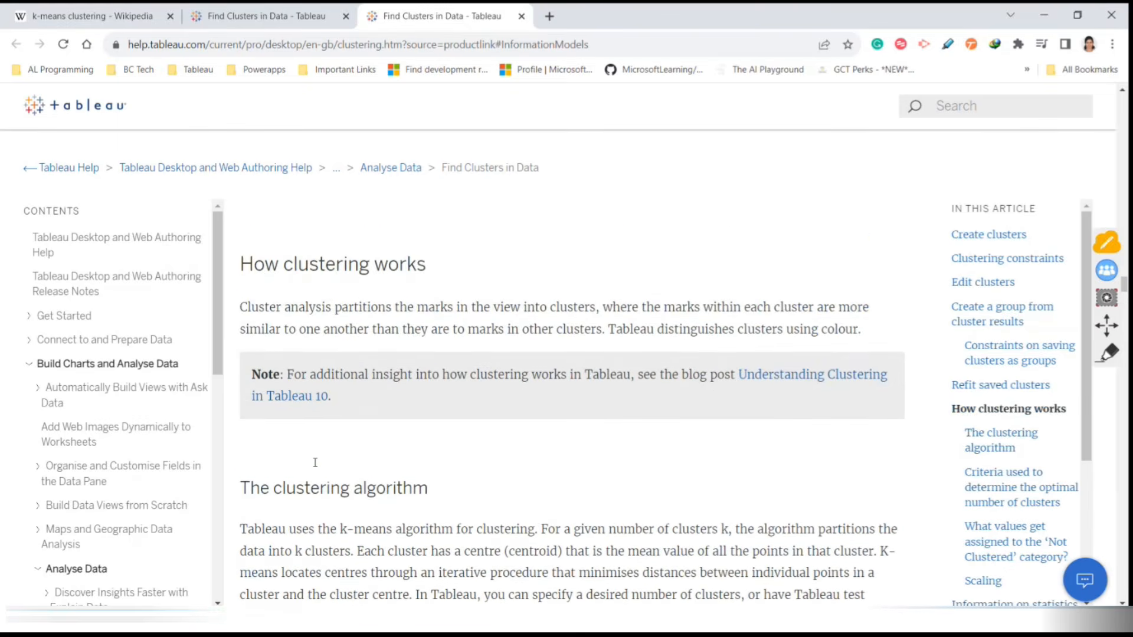
{"action": "scroll", "coordinate": [316, 462], "scroll_direction": "down", "scroll_amount": 3}
{"action": "left_click_drag", "start_coordinate": [341, 311], "coordinate": [574, 311]}
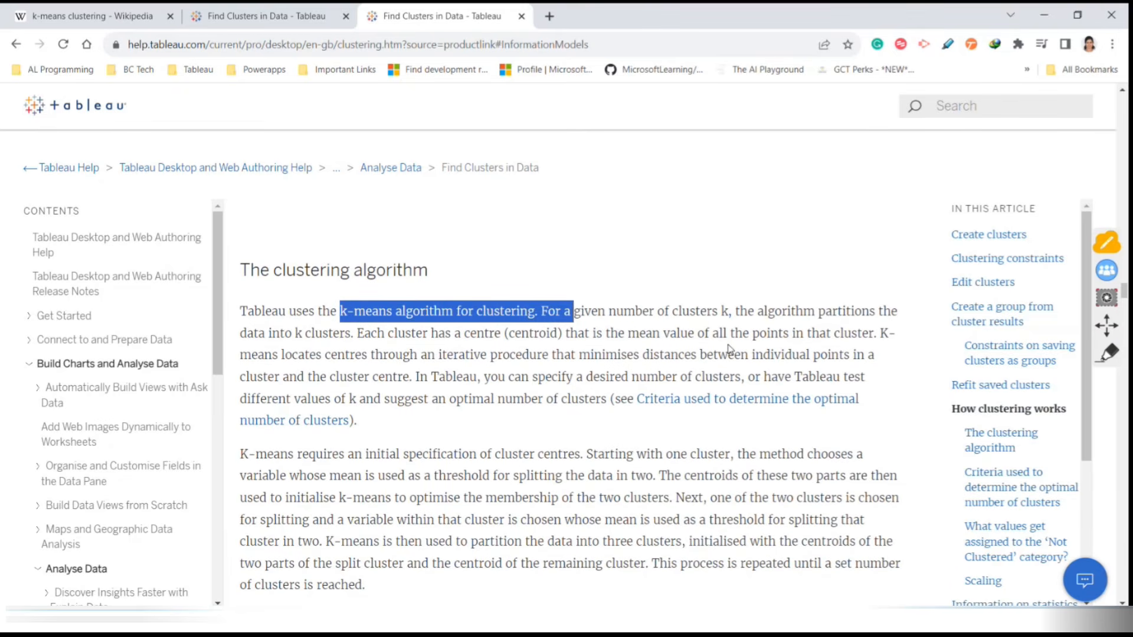
Read on through the k-means description, the optimal cluster criteria and the statistics models section to Inputs for Clustering
{"action": "scroll", "coordinate": [732, 351], "scroll_direction": "down", "scroll_amount": 10}
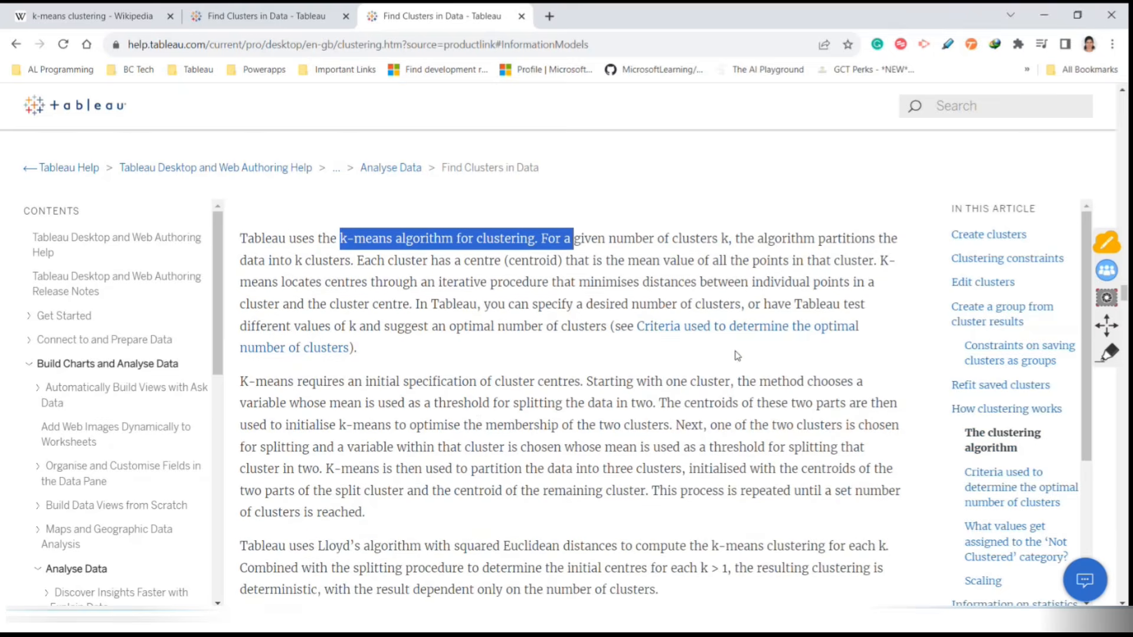
{"action": "scroll", "coordinate": [464, 565], "scroll_direction": "down", "scroll_amount": 12}
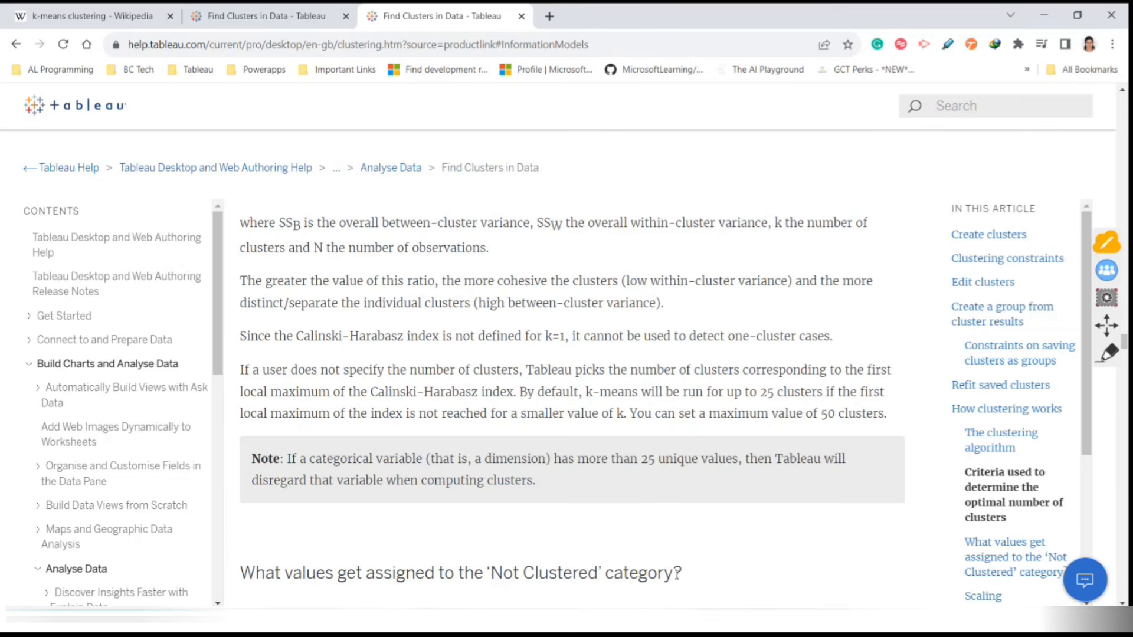
{"action": "scroll", "coordinate": [635, 518], "scroll_direction": "down", "scroll_amount": 12}
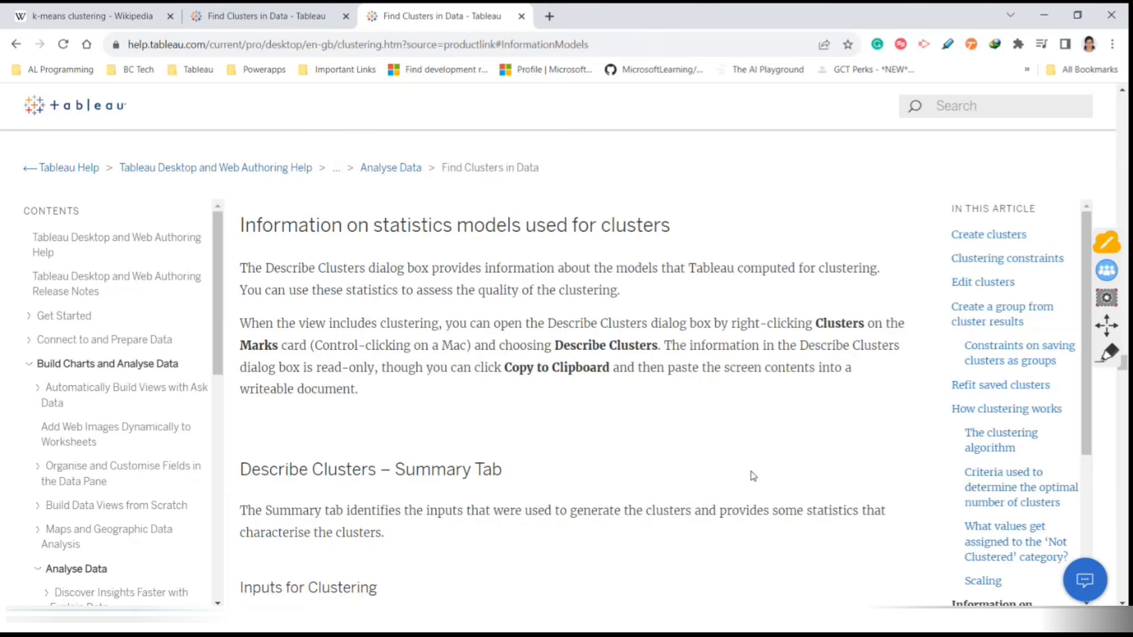
{"action": "scroll", "coordinate": [753, 475], "scroll_direction": "down", "scroll_amount": 5}
Switch to Tableau and examine the cluster description's summary, highlighting the variables and scaling, including the diagnostics and cluster centres
{"action": "key", "text": "alt+Tab"}
{"action": "left_click", "coordinate": [384, 261]}
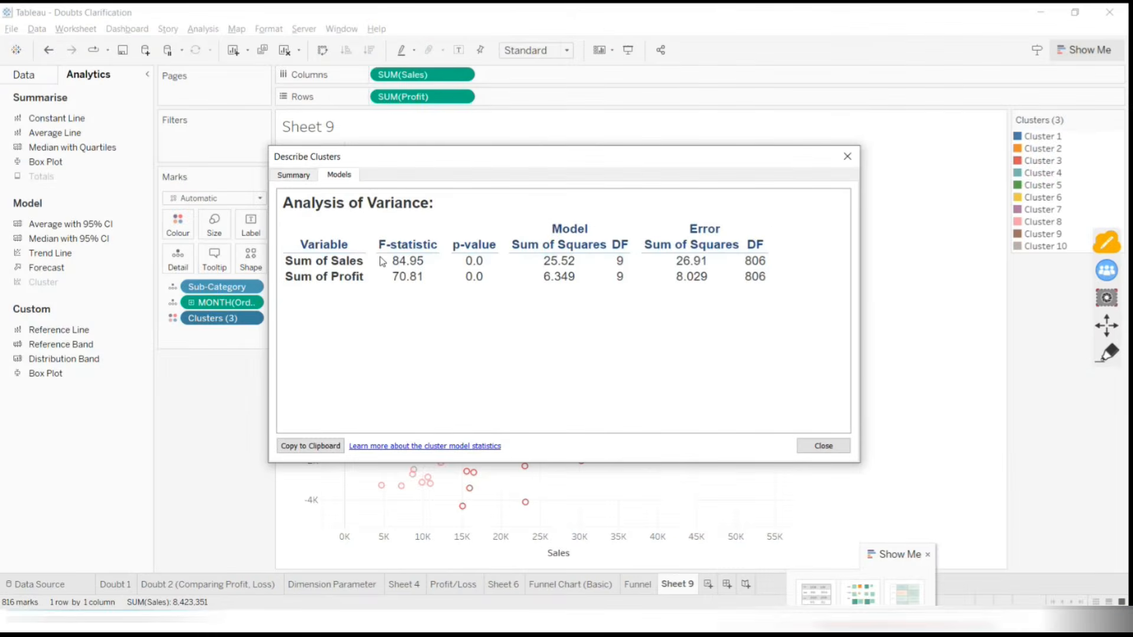
{"action": "left_click", "coordinate": [298, 175]}
{"action": "left_click_drag", "start_coordinate": [289, 229], "coordinate": [677, 225]}
{"action": "left_click", "coordinate": [363, 239]}
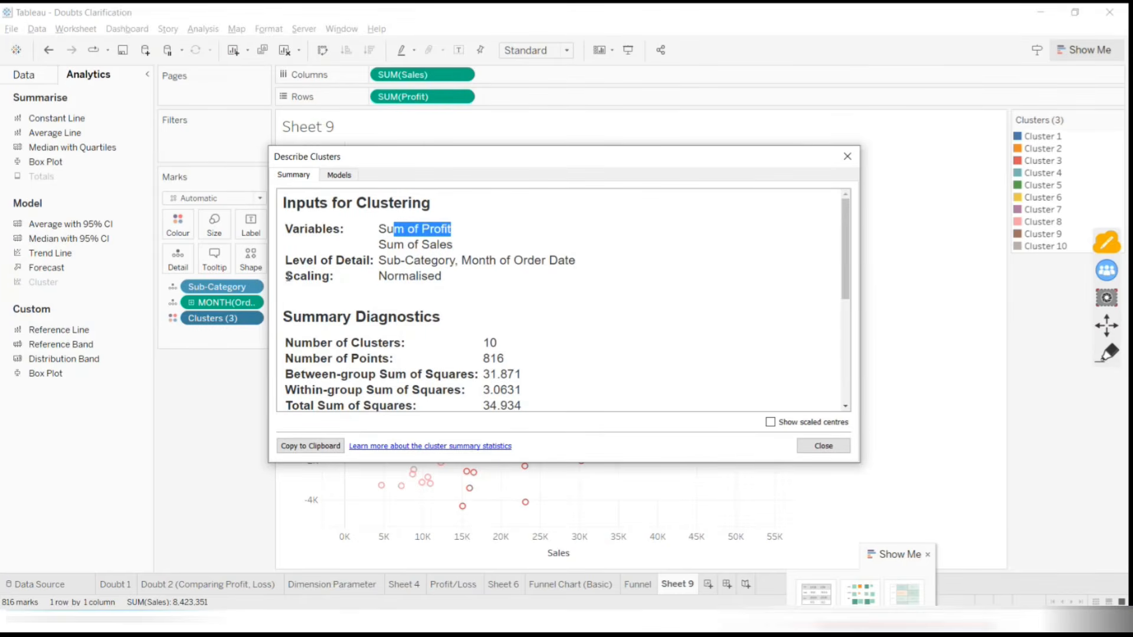
{"action": "left_click_drag", "start_coordinate": [293, 276], "coordinate": [443, 278]}
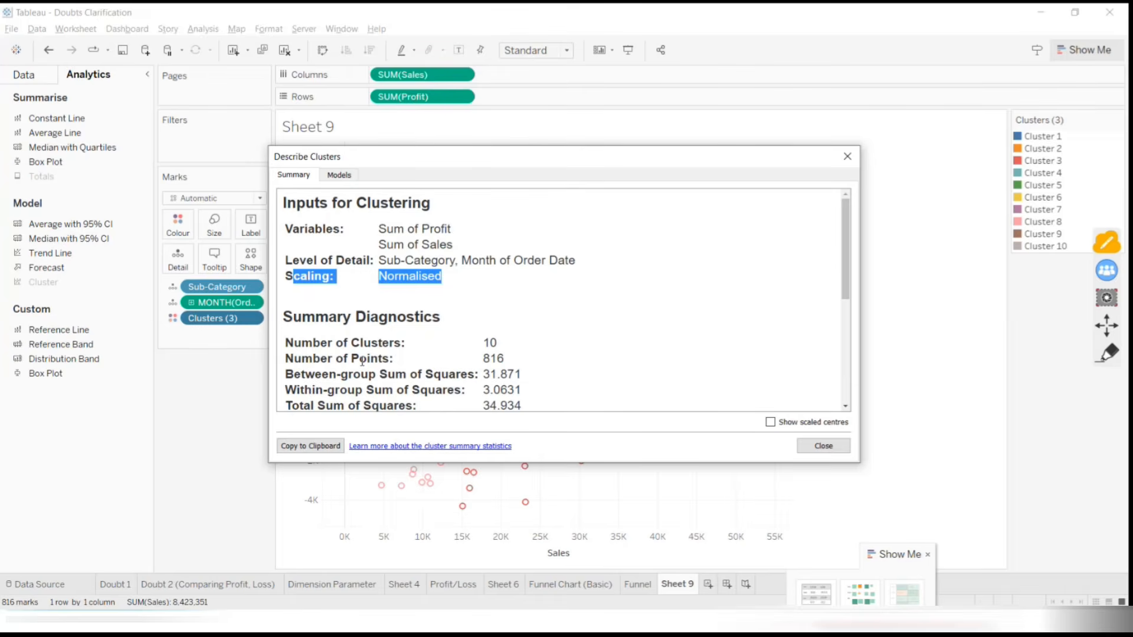
{"action": "scroll", "coordinate": [361, 340], "scroll_direction": "down", "scroll_amount": 3}
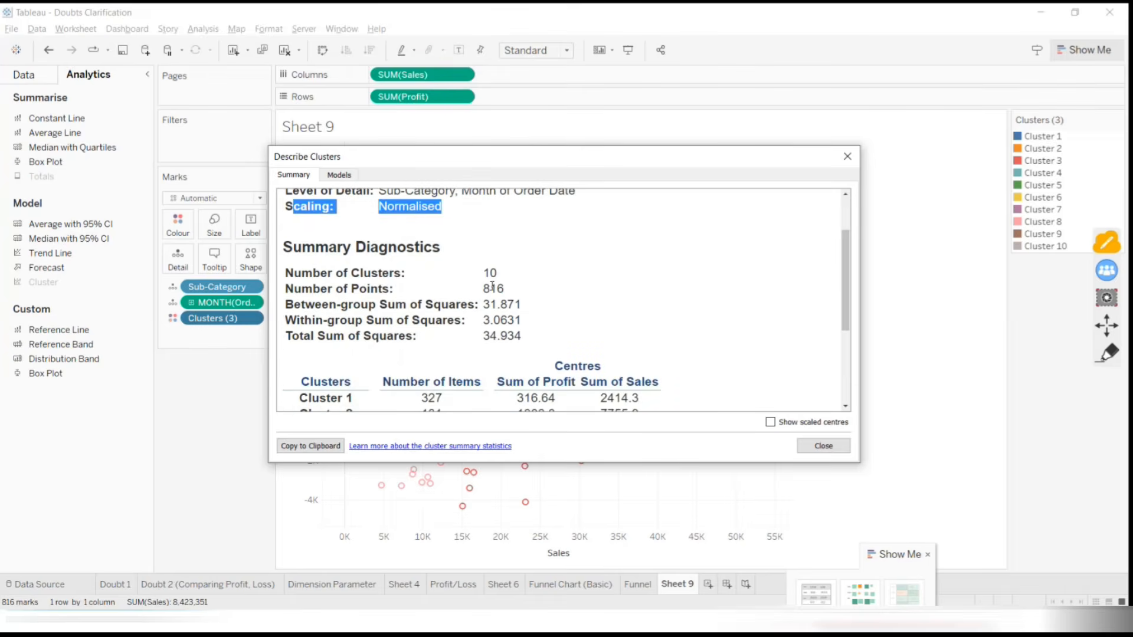
{"action": "scroll", "coordinate": [584, 273], "scroll_direction": "down", "scroll_amount": 6}
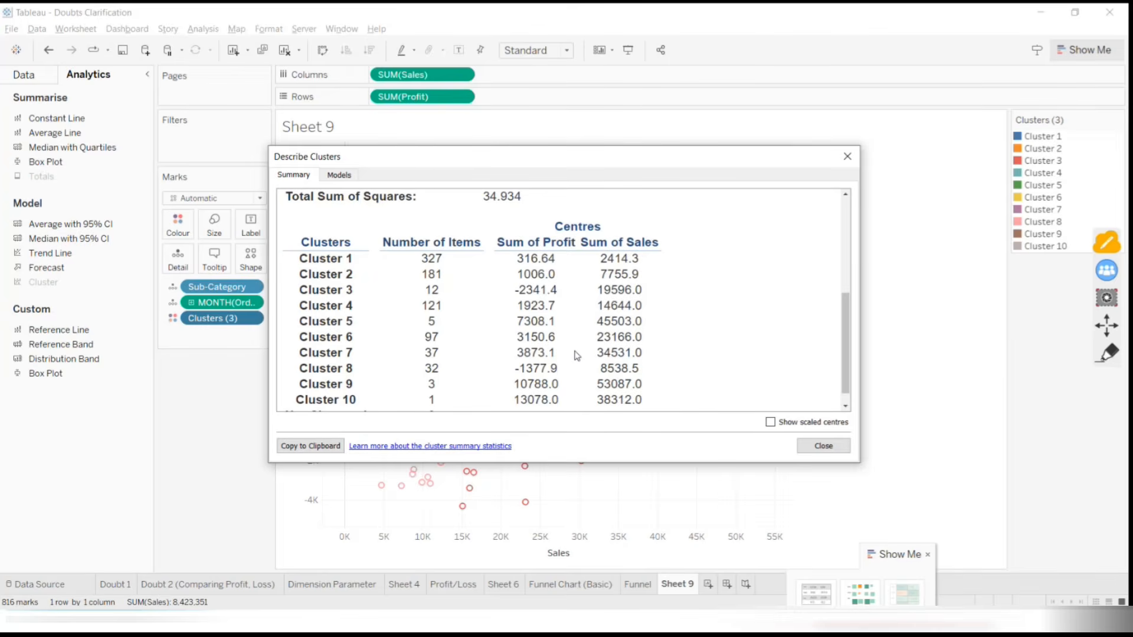
Switch to Chrome, search the web for "clustering algorithm" in a new tab, and open the freeCodeCamp article on 8 clustering algorithms
{"action": "key", "text": "alt+Tab"}
{"action": "left_click", "coordinate": [449, 230]}
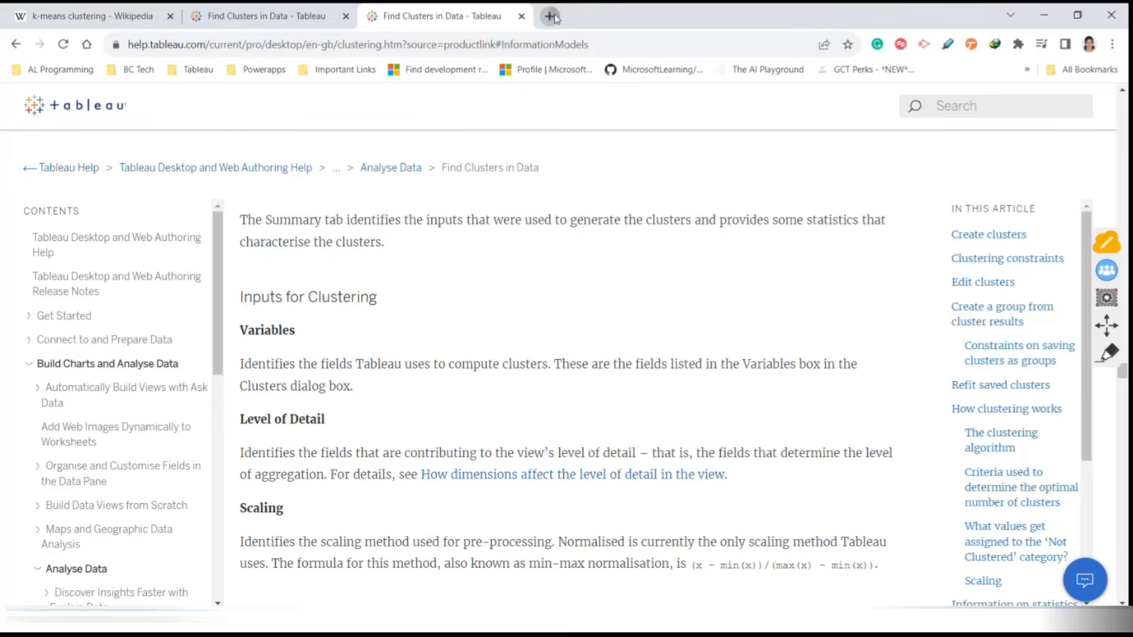
{"action": "left_click", "coordinate": [549, 16]}
{"action": "type", "text": "clus"}
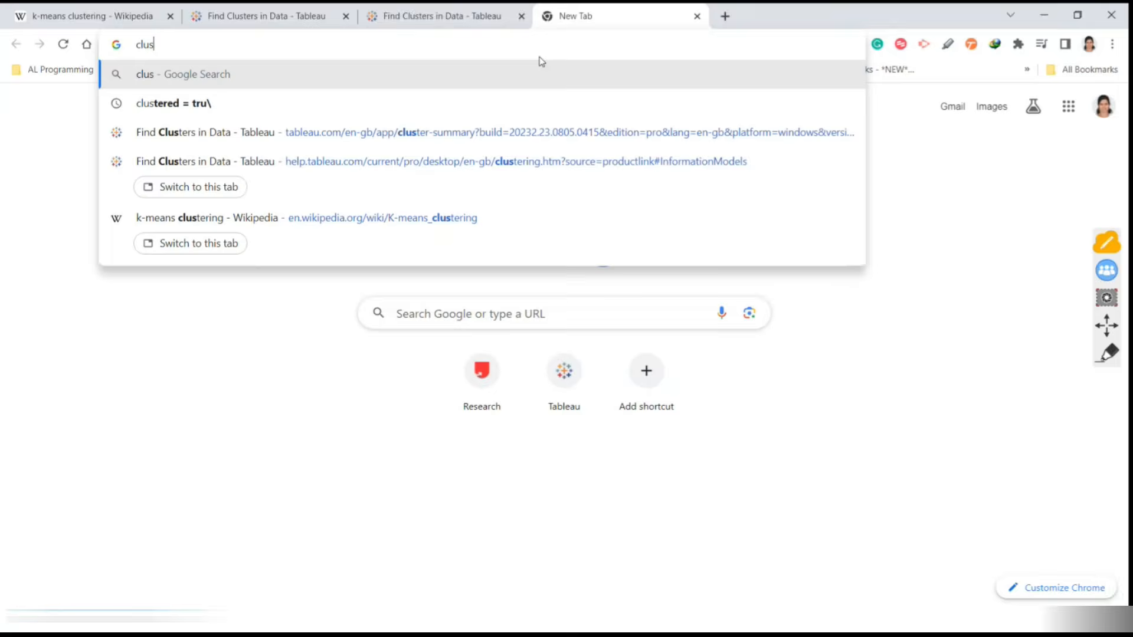
{"action": "type", "text": "tering algorithm"}
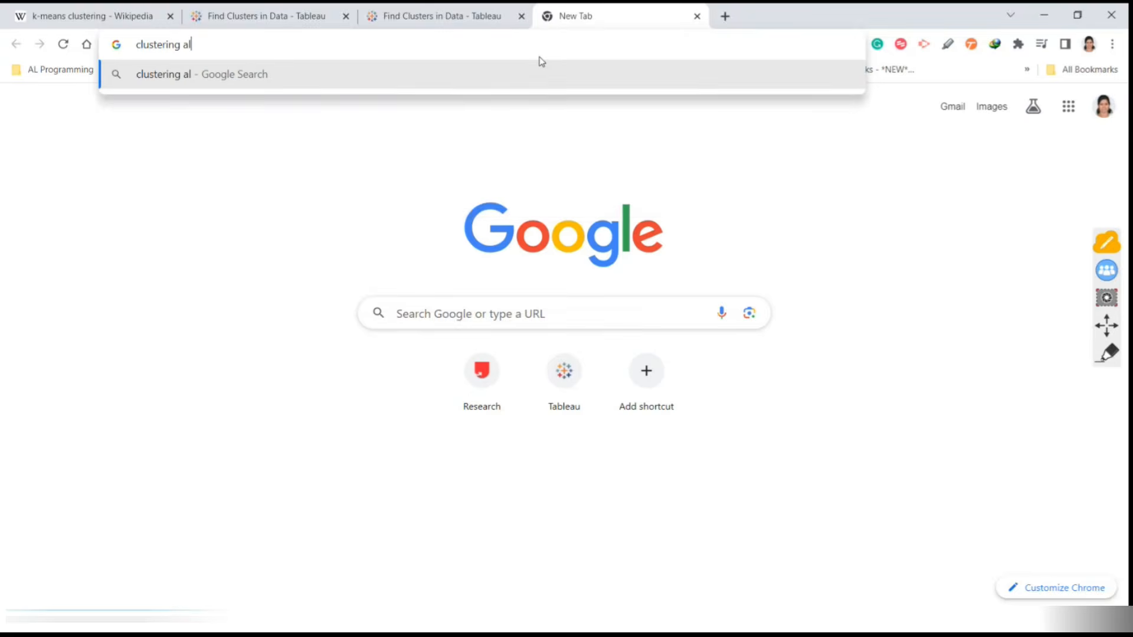
{"action": "key", "text": "Return"}
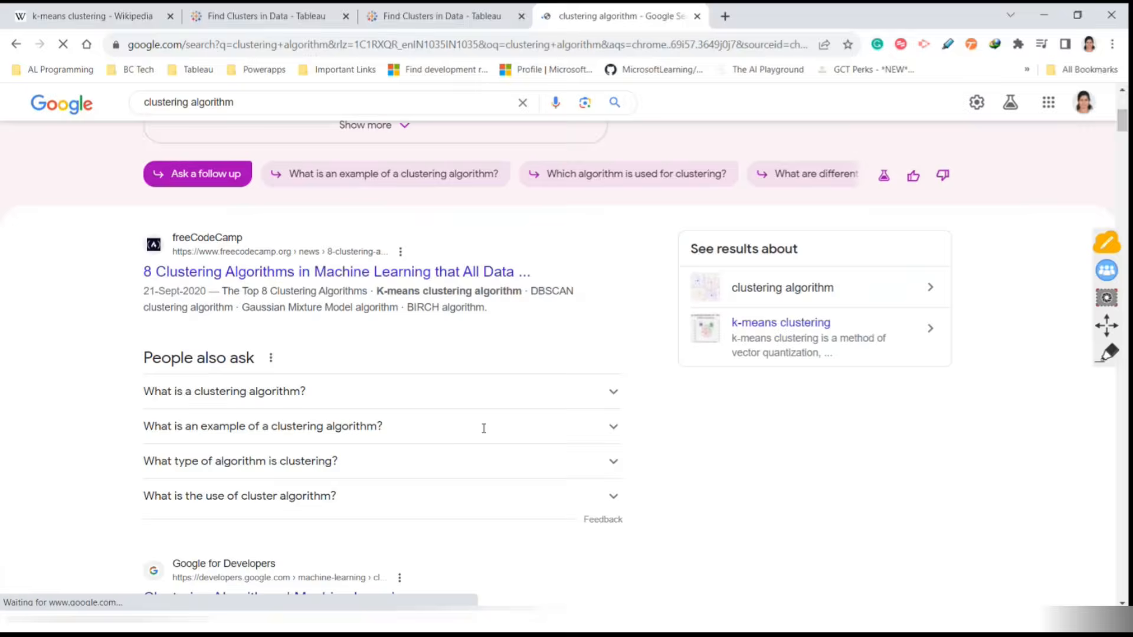
{"action": "scroll", "coordinate": [483, 427], "scroll_direction": "down", "scroll_amount": 3}
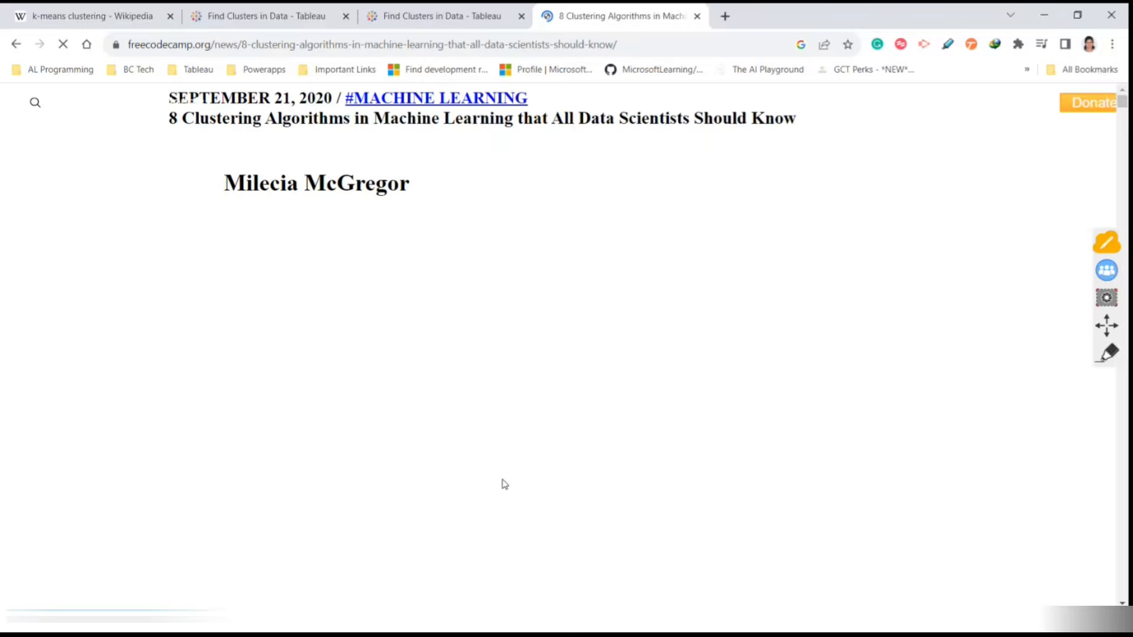
Skim the article's introduction to unsupervised learning and its density-based, centroid-based and hierarchical-based clustering types
{"action": "scroll", "coordinate": [649, 498], "scroll_direction": "down", "scroll_amount": 5}
{"action": "scroll", "coordinate": [685, 461], "scroll_direction": "down", "scroll_amount": 15}
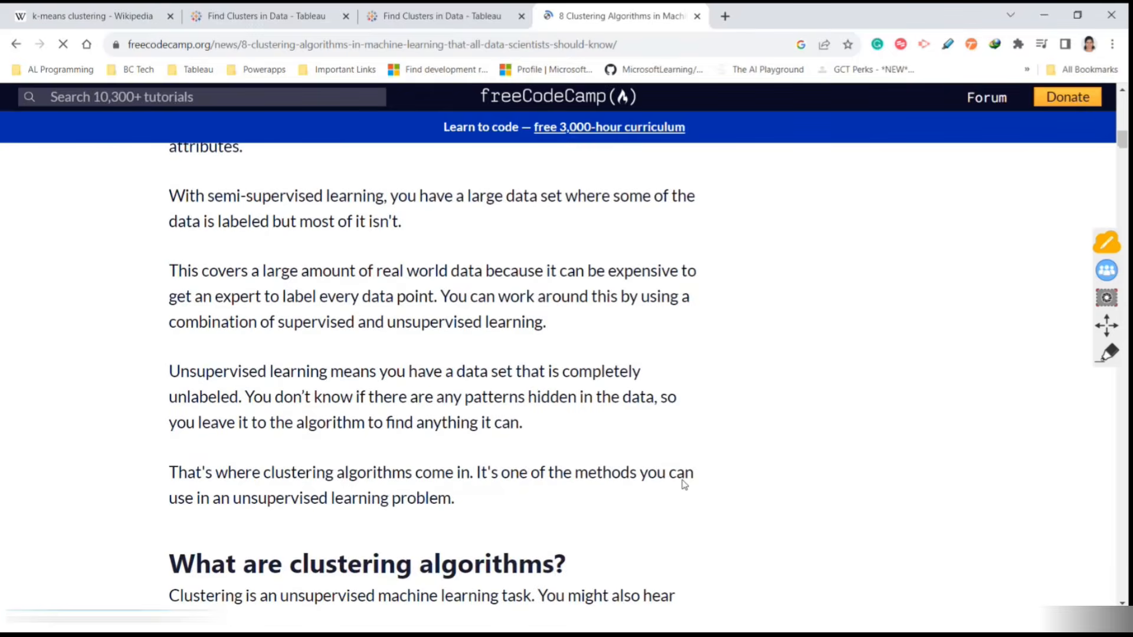
{"action": "scroll", "coordinate": [684, 488], "scroll_direction": "up", "scroll_amount": 18}
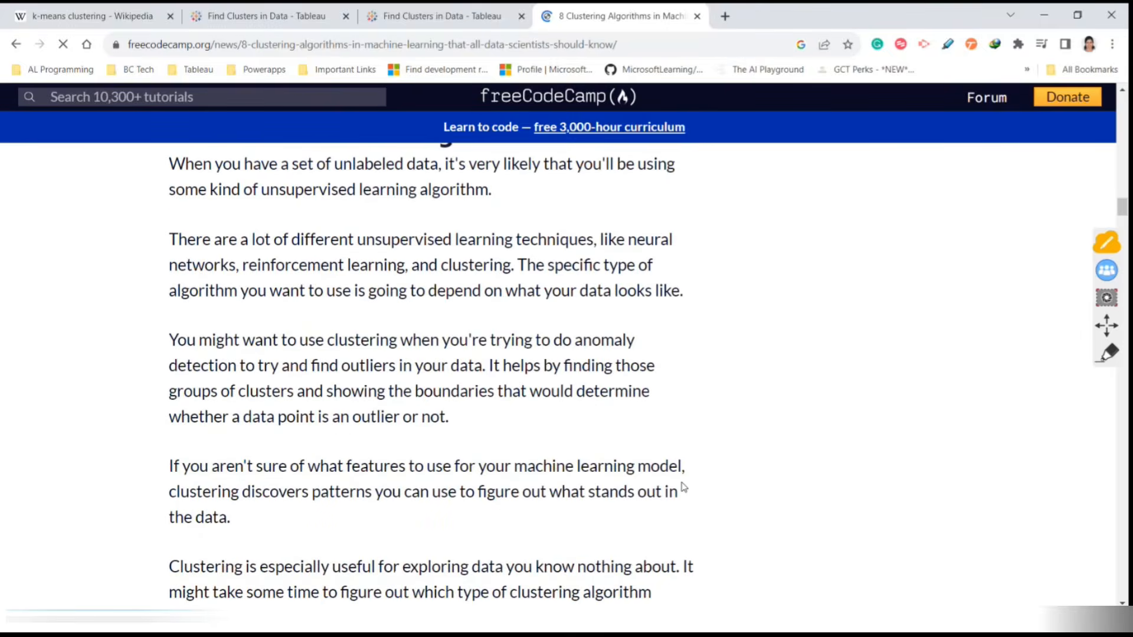
{"action": "scroll", "coordinate": [684, 488], "scroll_direction": "down", "scroll_amount": 19}
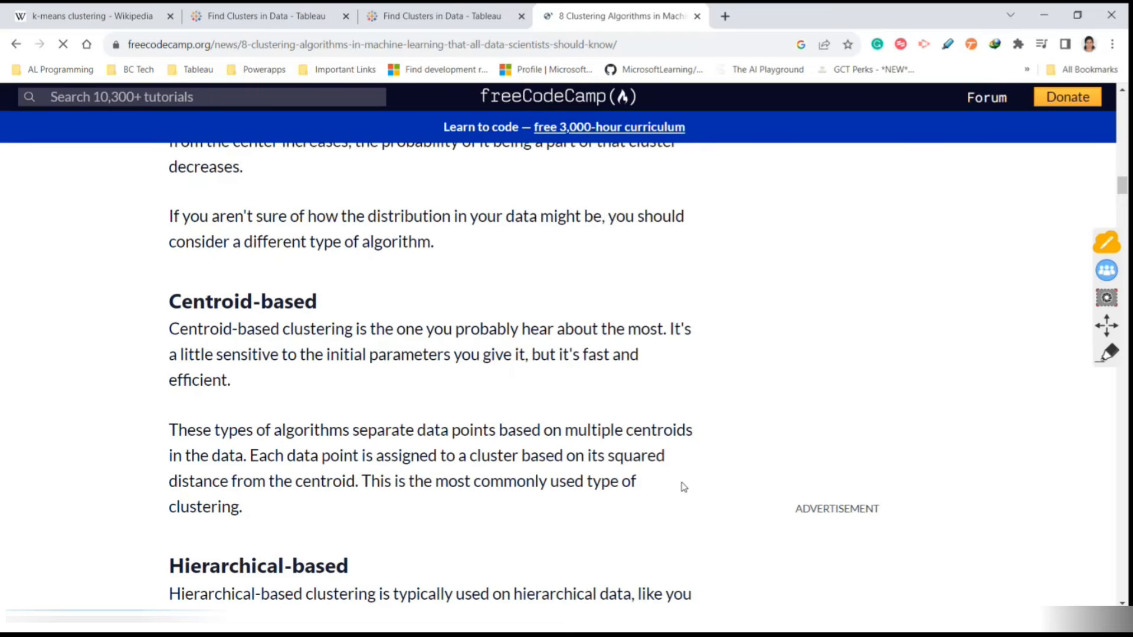
{"action": "scroll", "coordinate": [683, 487], "scroll_direction": "up", "scroll_amount": 8}
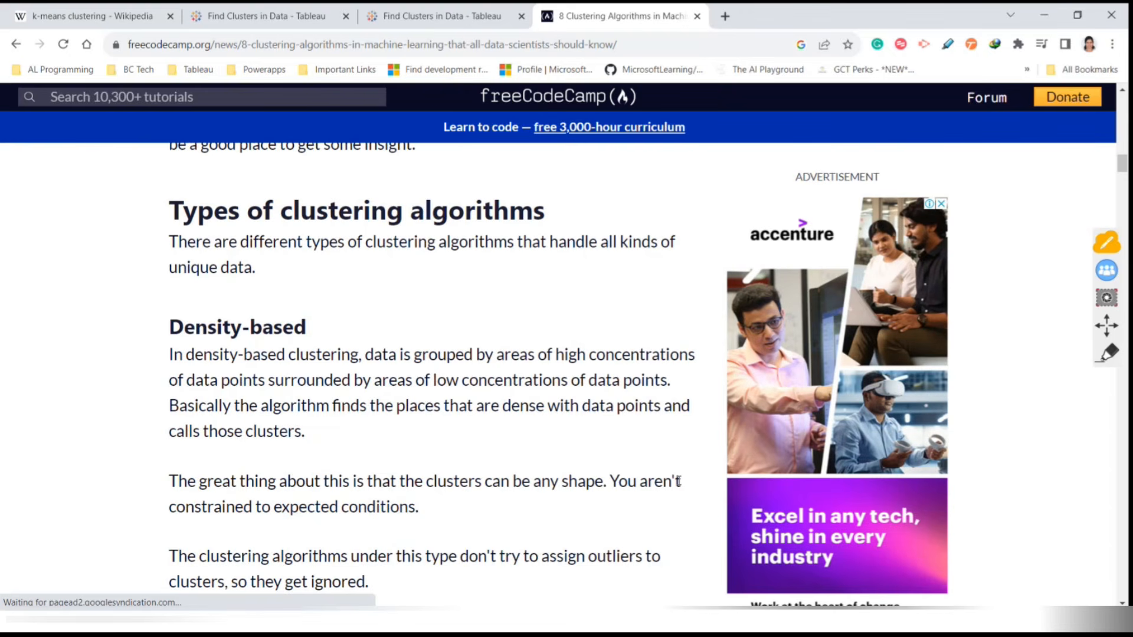
Browse the article's individual algorithms from K-means to BIRCH, including their Python examples, and highlight the Gaussian Mixture Model heading
{"action": "scroll", "coordinate": [679, 481], "scroll_direction": "down", "scroll_amount": 15}
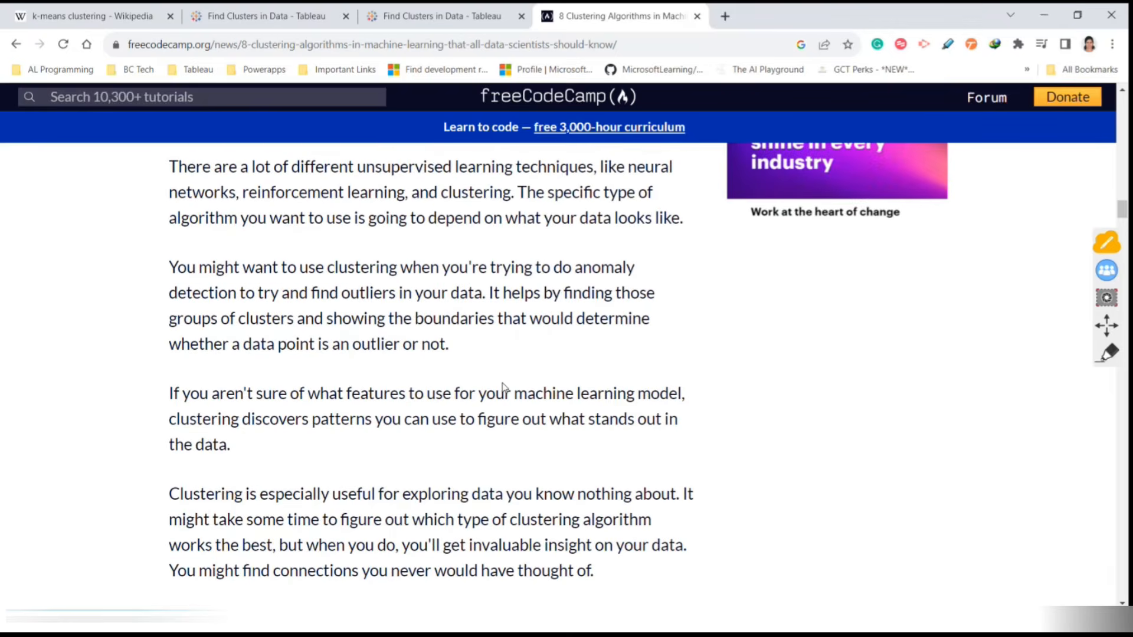
{"action": "scroll", "coordinate": [504, 387], "scroll_direction": "down", "scroll_amount": 12}
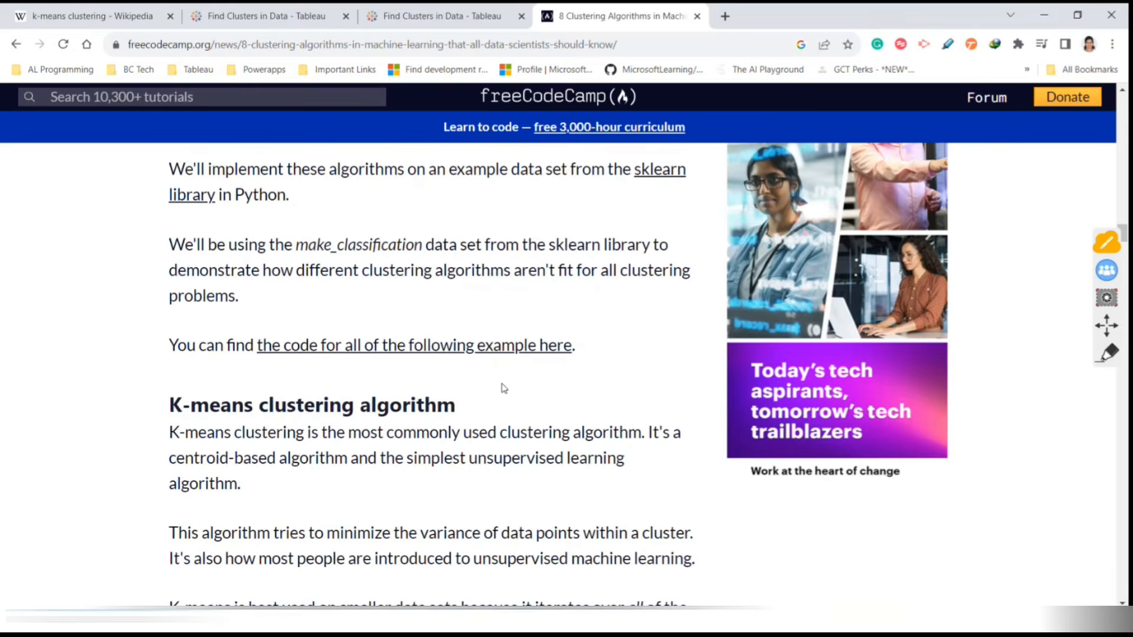
{"action": "scroll", "coordinate": [503, 388], "scroll_direction": "down", "scroll_amount": 15}
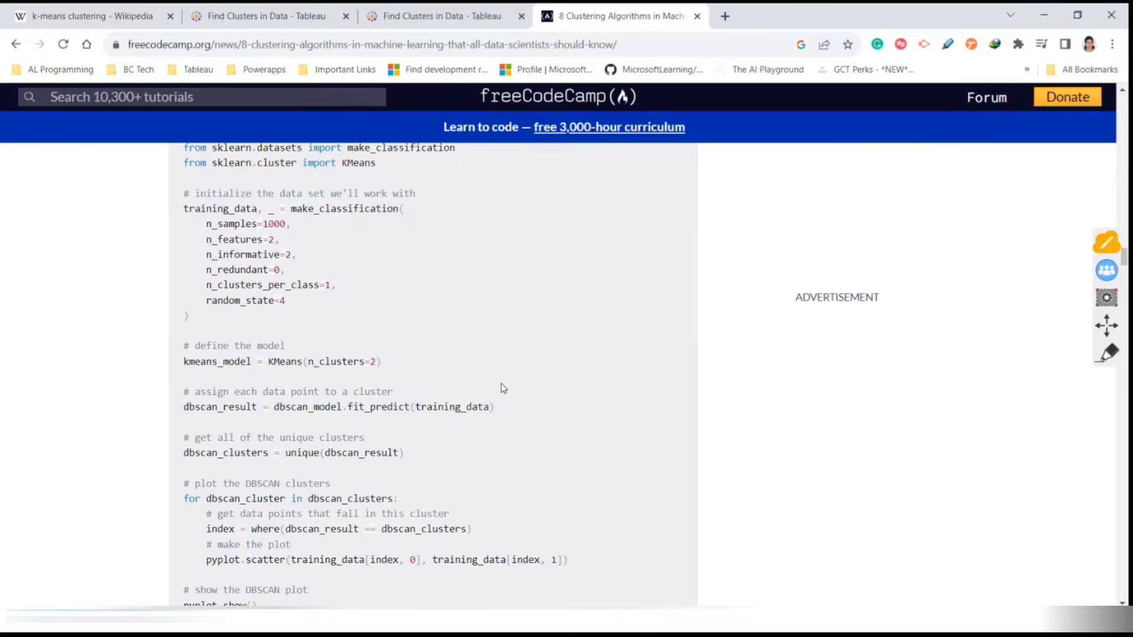
{"action": "scroll", "coordinate": [502, 385], "scroll_direction": "up", "scroll_amount": 10}
{"action": "scroll", "coordinate": [274, 366], "scroll_direction": "down", "scroll_amount": 20}
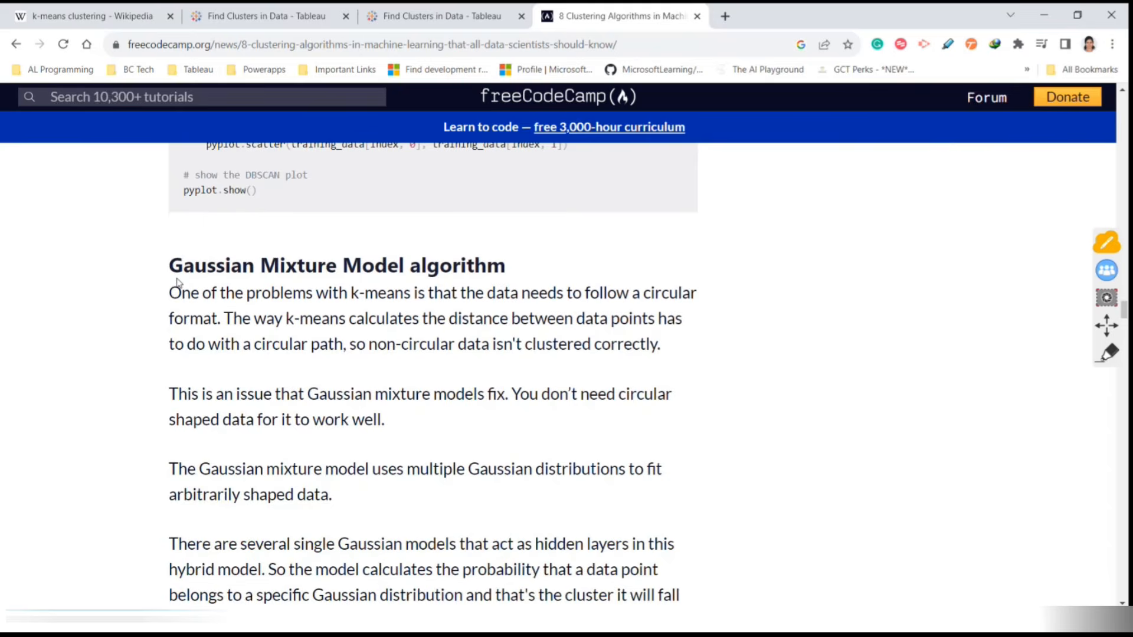
{"action": "left_click_drag", "start_coordinate": [177, 282], "coordinate": [463, 266]}
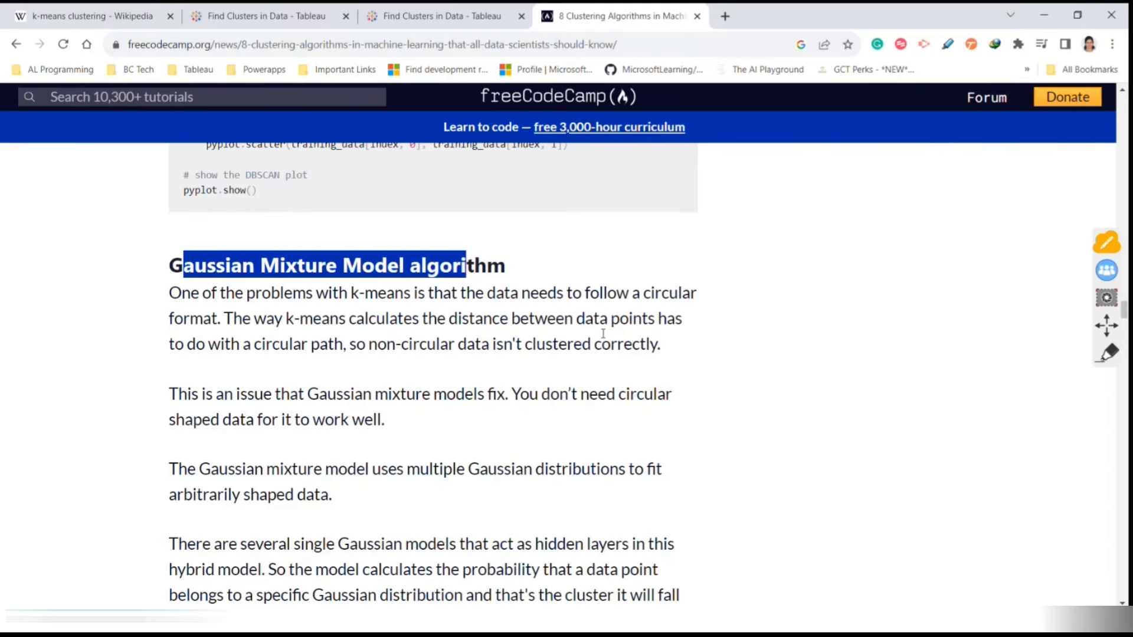
{"action": "scroll", "coordinate": [608, 350], "scroll_direction": "down", "scroll_amount": 20}
{"action": "scroll", "coordinate": [611, 352], "scroll_direction": "down", "scroll_amount": 8}
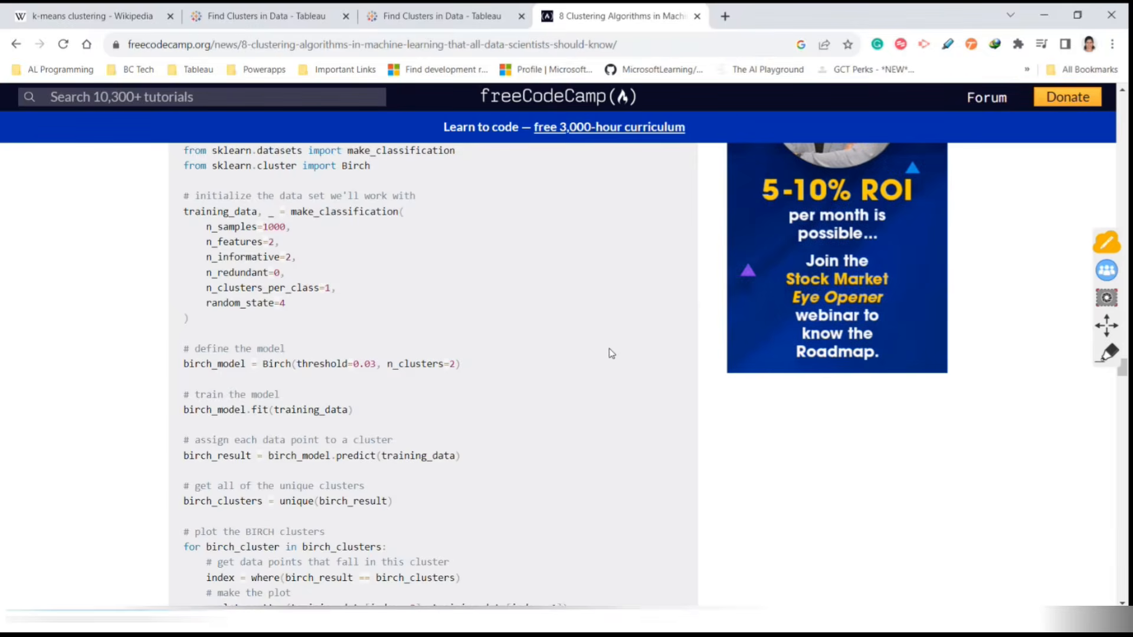
Return to Tableau and examine the number of items and the profit and sales centres of each cluster
{"action": "left_click", "coordinate": [415, 5]}
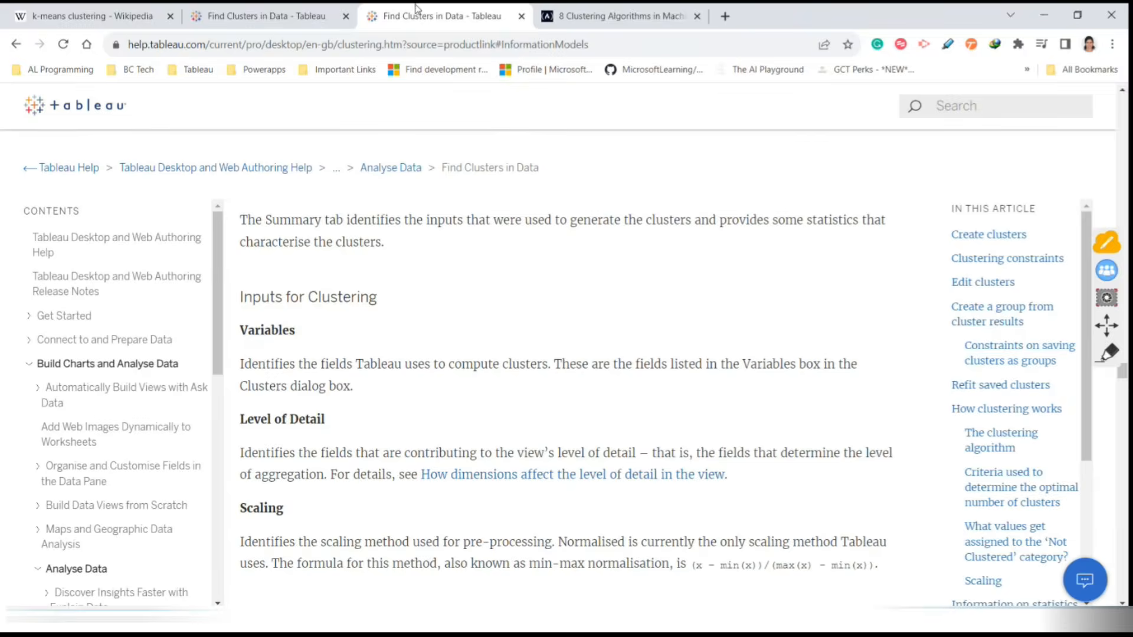
{"action": "left_click", "coordinate": [1045, 18]}
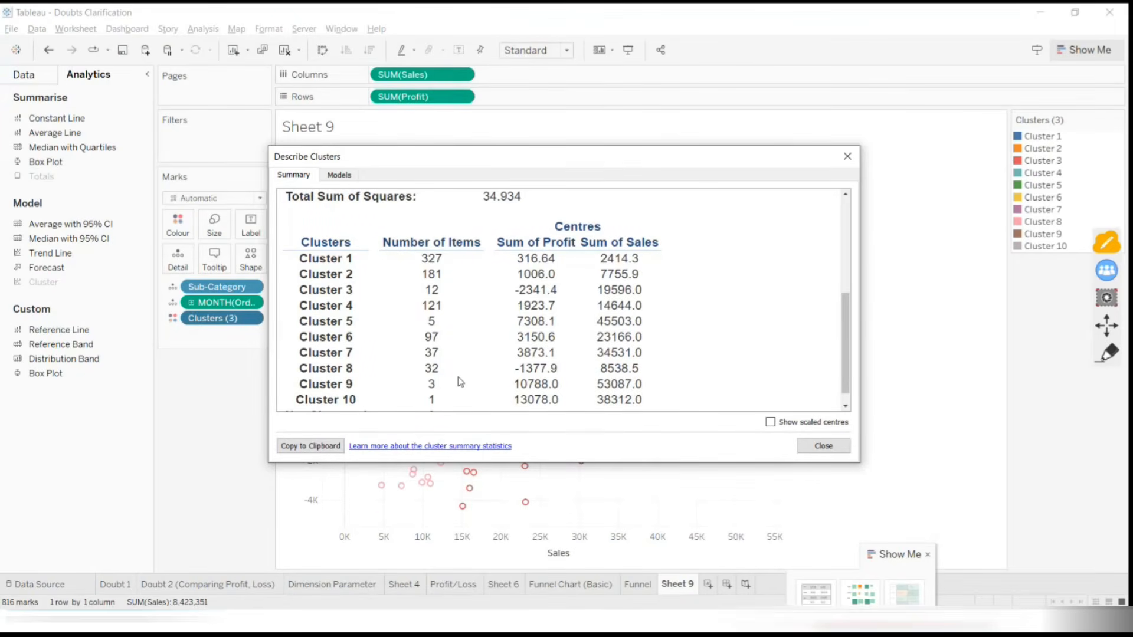
{"action": "scroll", "coordinate": [520, 360], "scroll_direction": "down", "scroll_amount": 1}
{"action": "scroll", "coordinate": [289, 357], "scroll_direction": "up", "scroll_amount": 3}
{"action": "scroll", "coordinate": [388, 370], "scroll_direction": "down", "scroll_amount": 3}
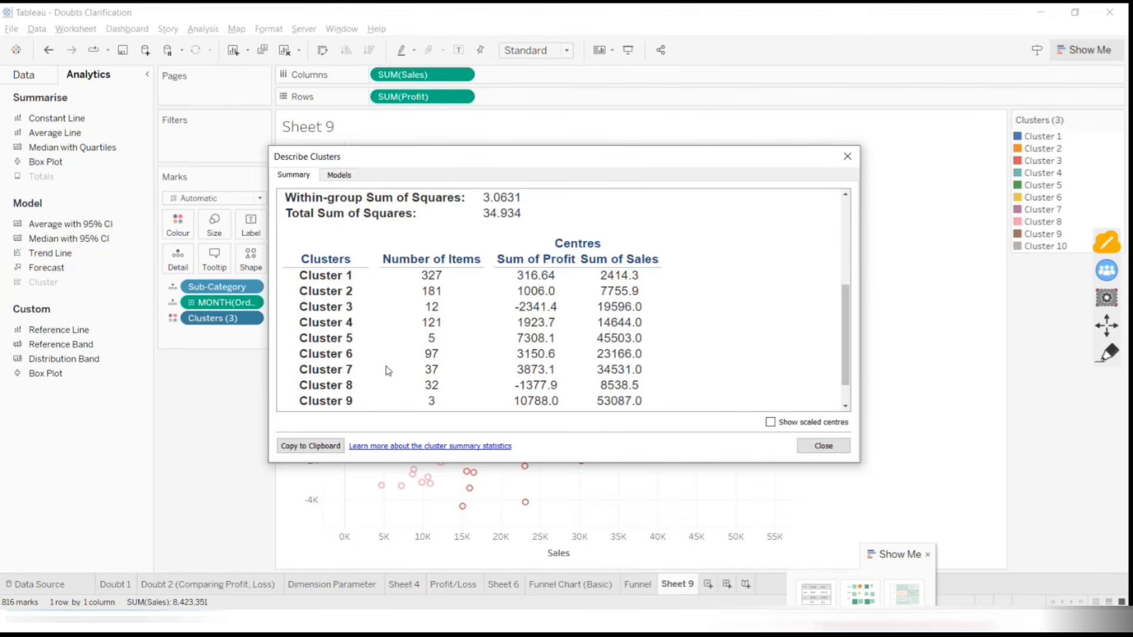
Show scaled centres in the cluster summary and review the scaled profit and sales values for all clusters
{"action": "left_click", "coordinate": [770, 423]}
{"action": "scroll", "coordinate": [629, 381], "scroll_direction": "up", "scroll_amount": 5}
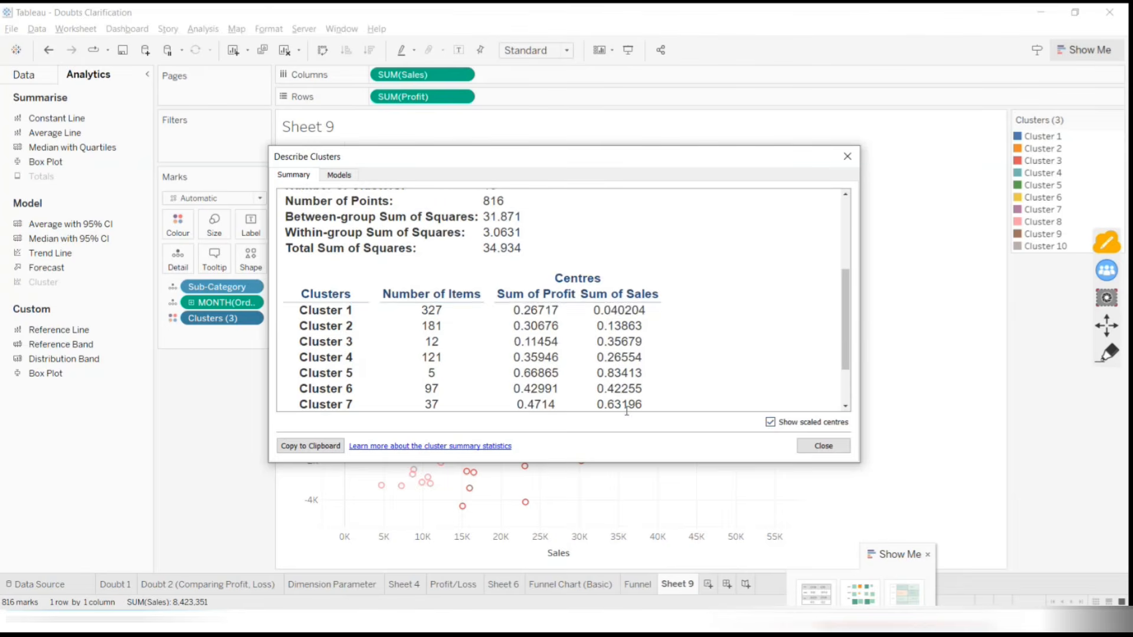
{"action": "scroll", "coordinate": [630, 381], "scroll_direction": "down", "scroll_amount": 5}
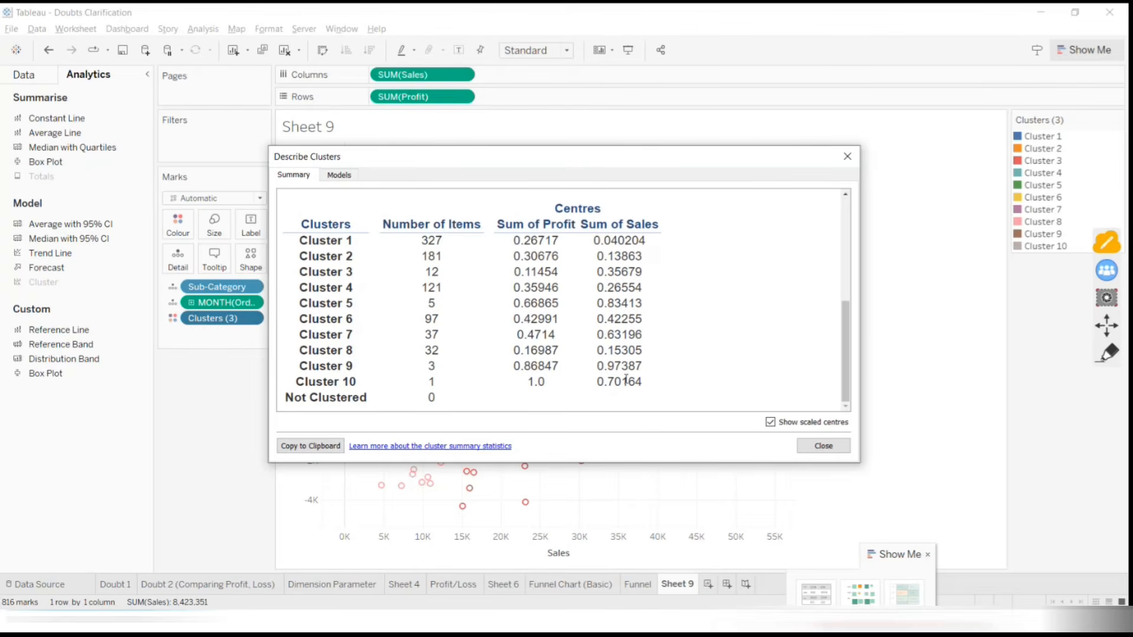
{"action": "scroll", "coordinate": [396, 324], "scroll_direction": "up", "scroll_amount": 5}
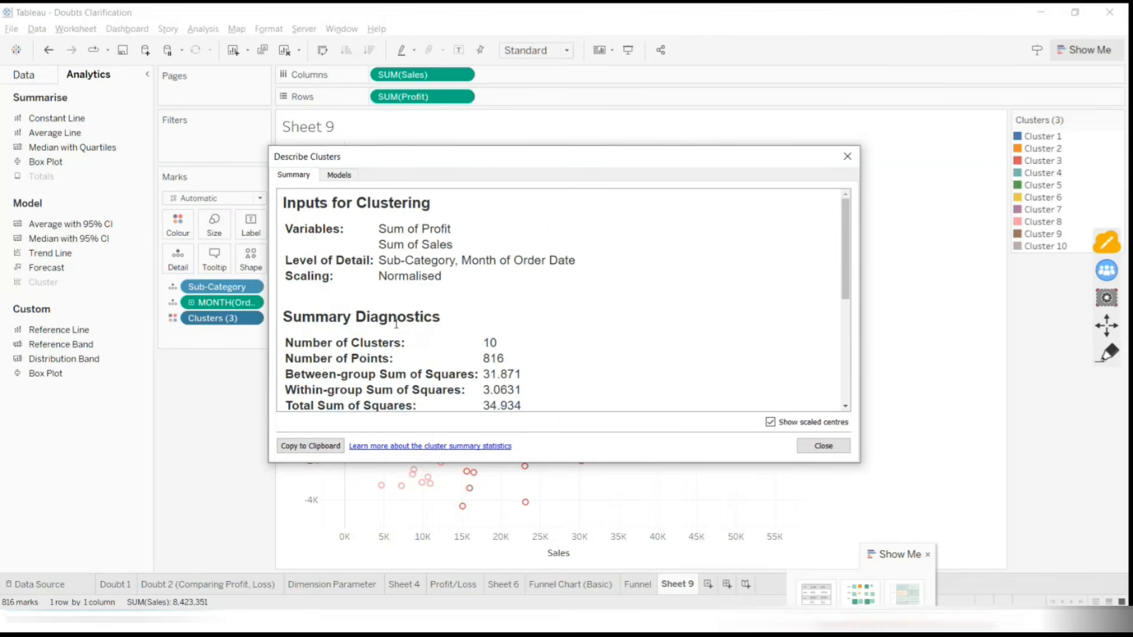
Switch to the freeCodeCamp article in the browser and skim its BIRCH, Affinity Propagation, Mean-Shift and OPTICS sections
{"action": "key", "text": "alt+Tab"}
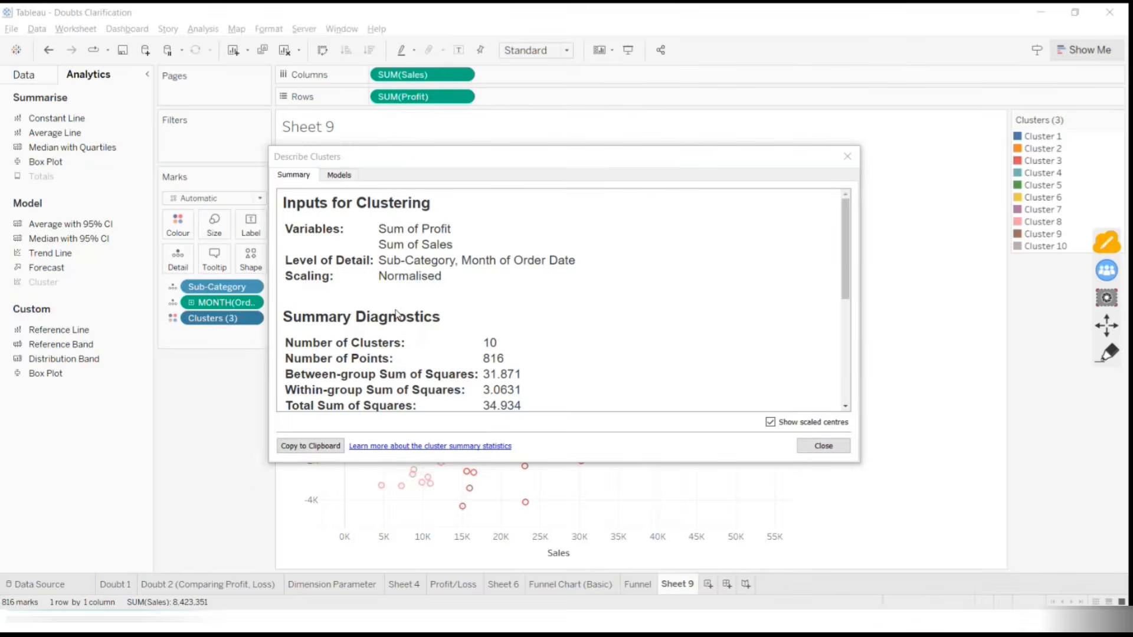
{"action": "scroll", "coordinate": [531, 285], "scroll_direction": "down", "scroll_amount": 2}
{"action": "left_click", "coordinate": [703, 14]}
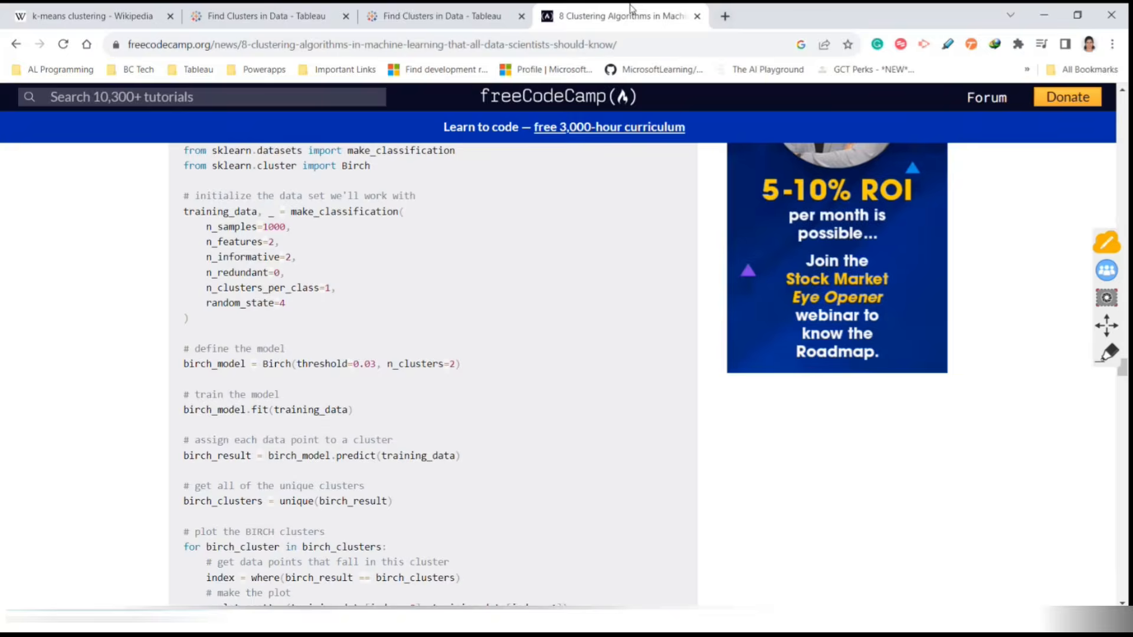
{"action": "scroll", "coordinate": [496, 358], "scroll_direction": "down", "scroll_amount": 10}
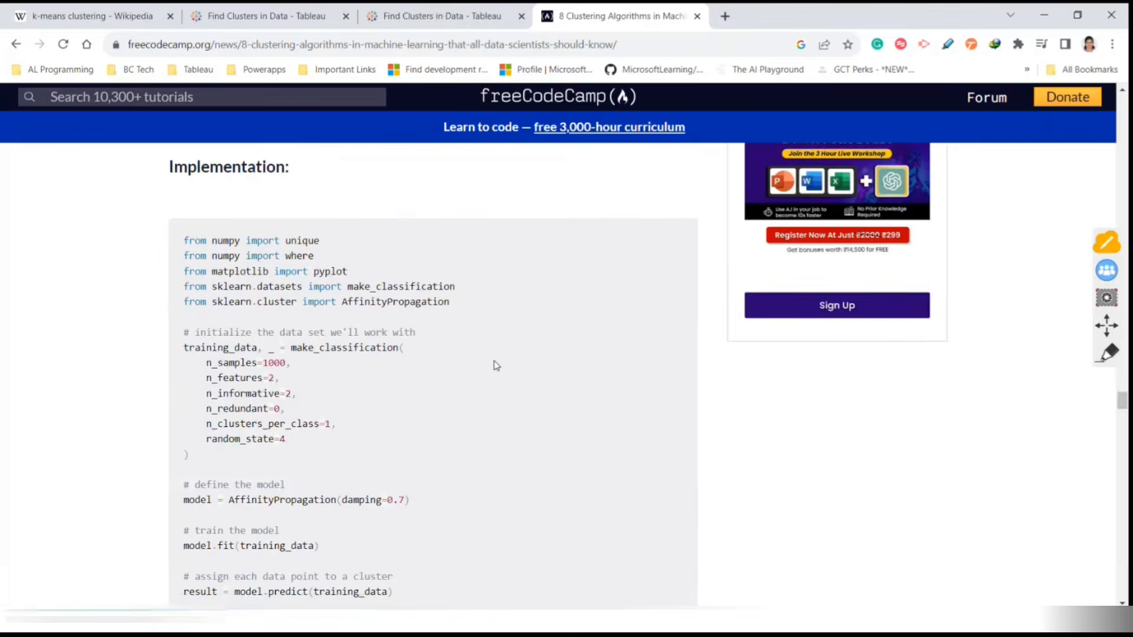
{"action": "scroll", "coordinate": [496, 358], "scroll_direction": "down", "scroll_amount": 7}
{"action": "scroll", "coordinate": [498, 373], "scroll_direction": "down", "scroll_amount": 6}
{"action": "scroll", "coordinate": [498, 373], "scroll_direction": "down", "scroll_amount": 6}
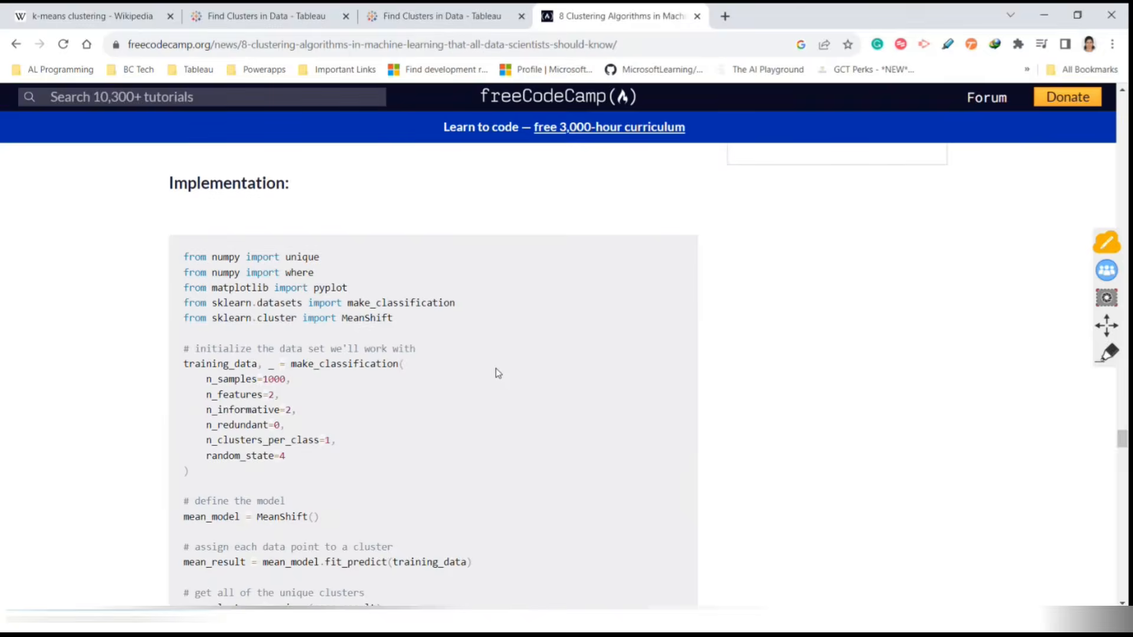
{"action": "scroll", "coordinate": [495, 368], "scroll_direction": "down", "scroll_amount": 12}
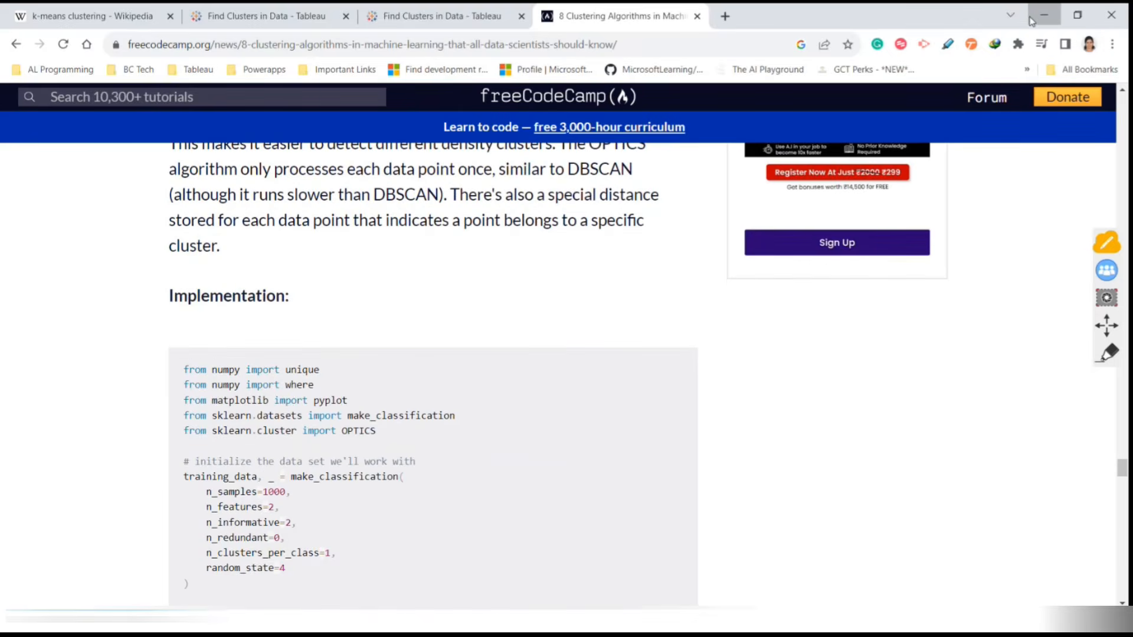
{"action": "left_click", "coordinate": [1044, 15]}
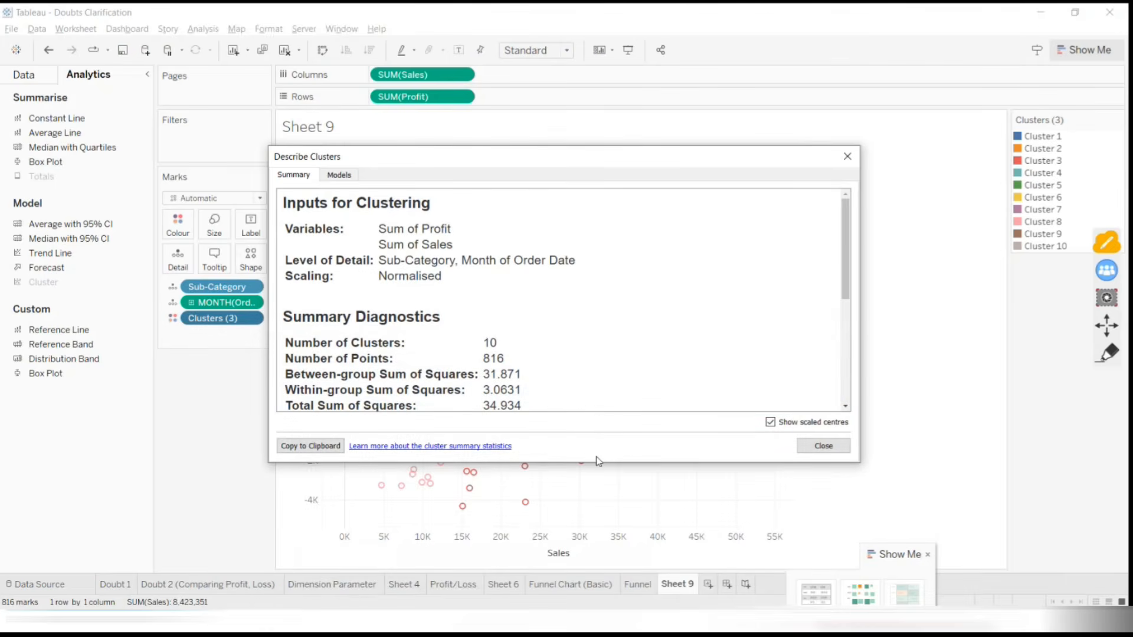
Go back to the article's Gaussian Mixture Model section and highlight the phrase about non-circular data
{"action": "key", "text": "alt+Tab"}
{"action": "scroll", "coordinate": [535, 387], "scroll_direction": "up", "scroll_amount": 12}
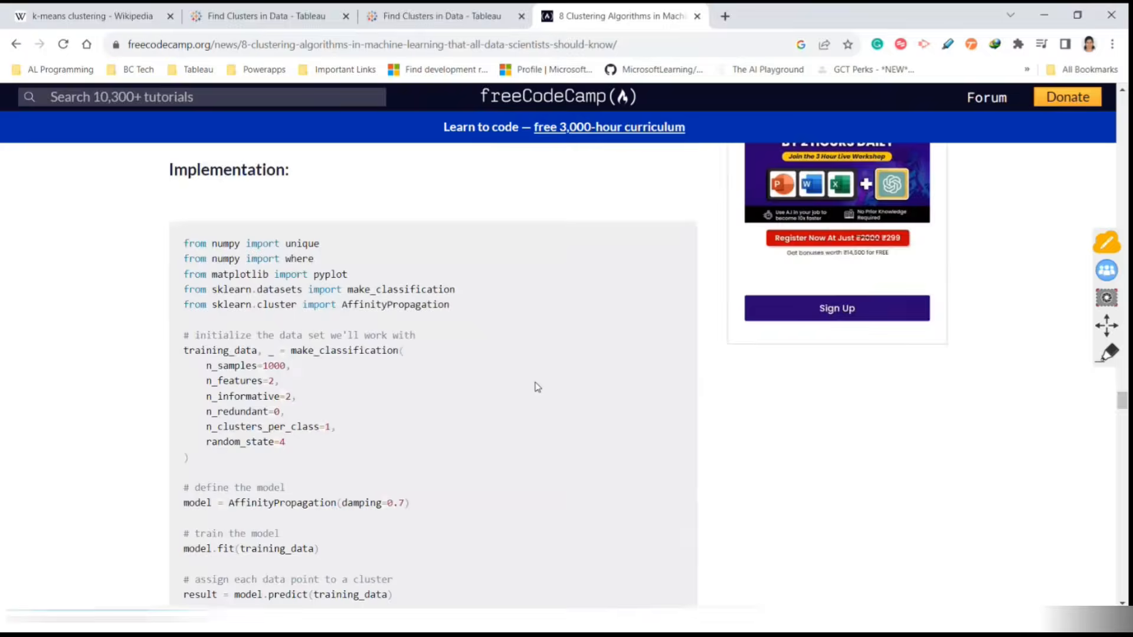
{"action": "scroll", "coordinate": [537, 387], "scroll_direction": "up", "scroll_amount": 10}
{"action": "scroll", "coordinate": [537, 387], "scroll_direction": "up", "scroll_amount": 15}
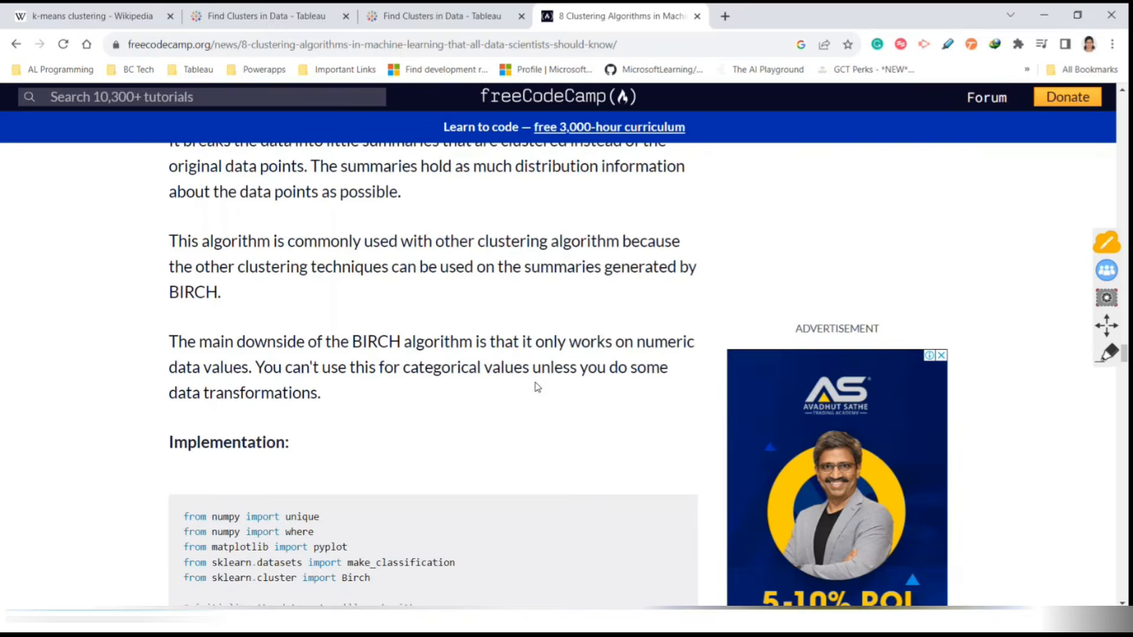
{"action": "scroll", "coordinate": [537, 387], "scroll_direction": "up", "scroll_amount": 3}
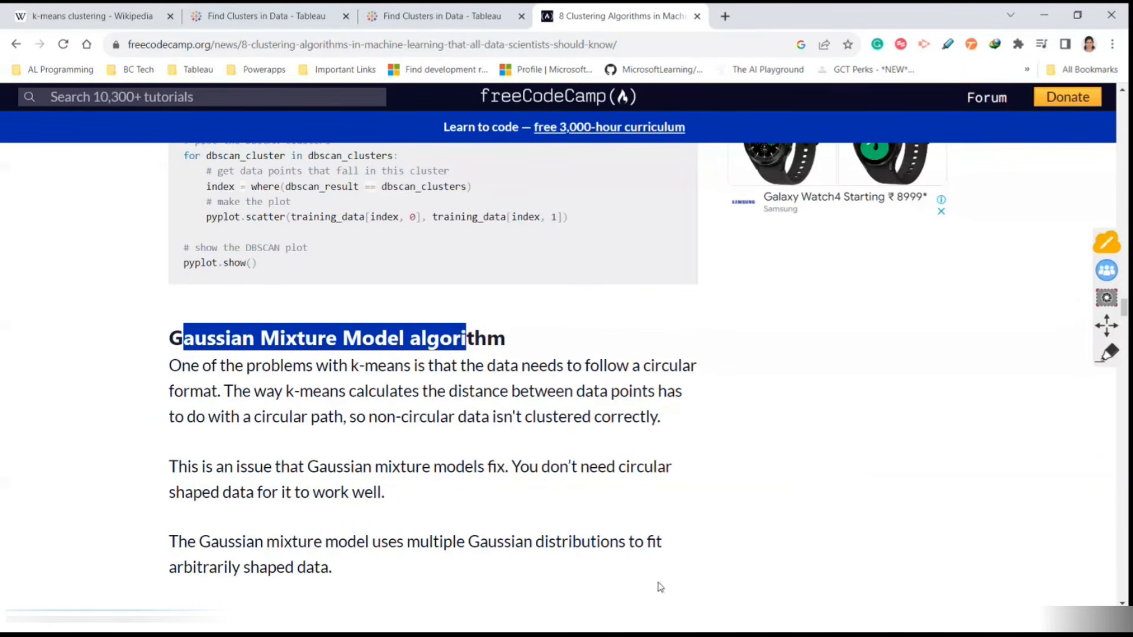
{"action": "scroll", "coordinate": [325, 475], "scroll_direction": "down", "scroll_amount": 1}
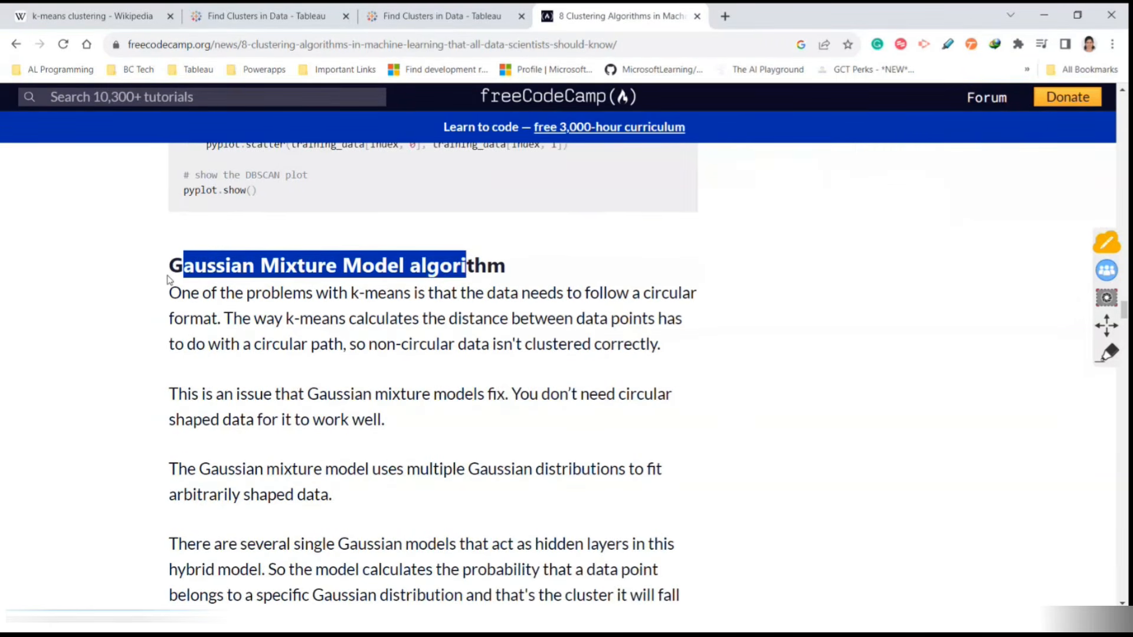
{"action": "left_click", "coordinate": [301, 372]}
{"action": "left_click_drag", "start_coordinate": [350, 344], "coordinate": [435, 346]}
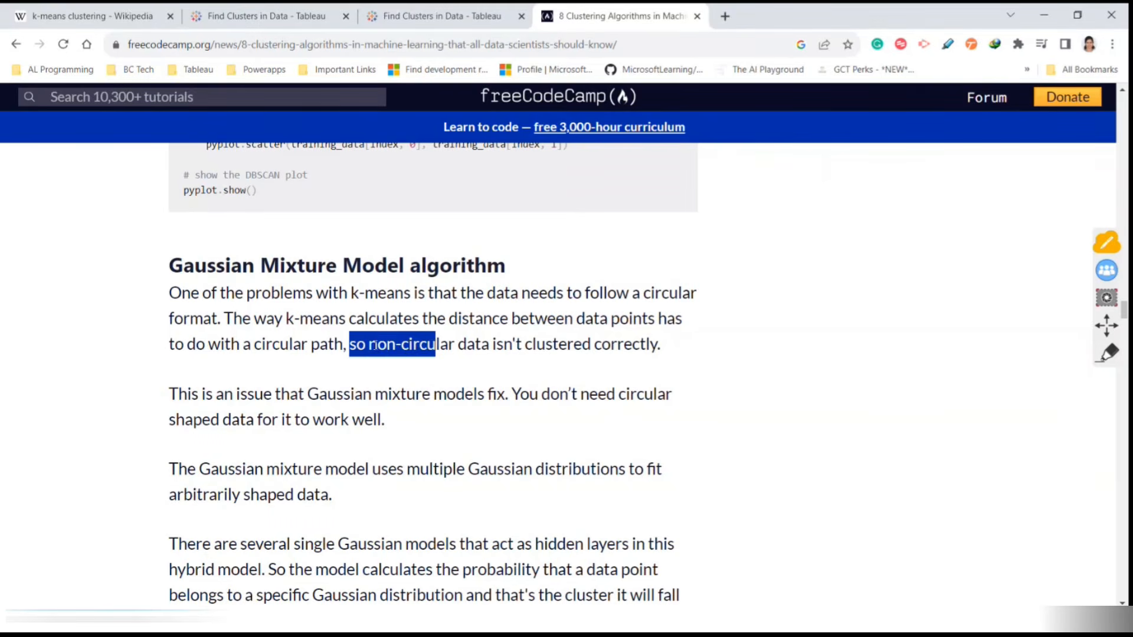
{"action": "left_click", "coordinate": [377, 342]}
{"action": "left_click_drag", "start_coordinate": [721, 358], "coordinate": [435, 345]}
{"action": "left_click", "coordinate": [425, 348]}
{"action": "left_click_drag", "start_coordinate": [357, 344], "coordinate": [486, 345]}
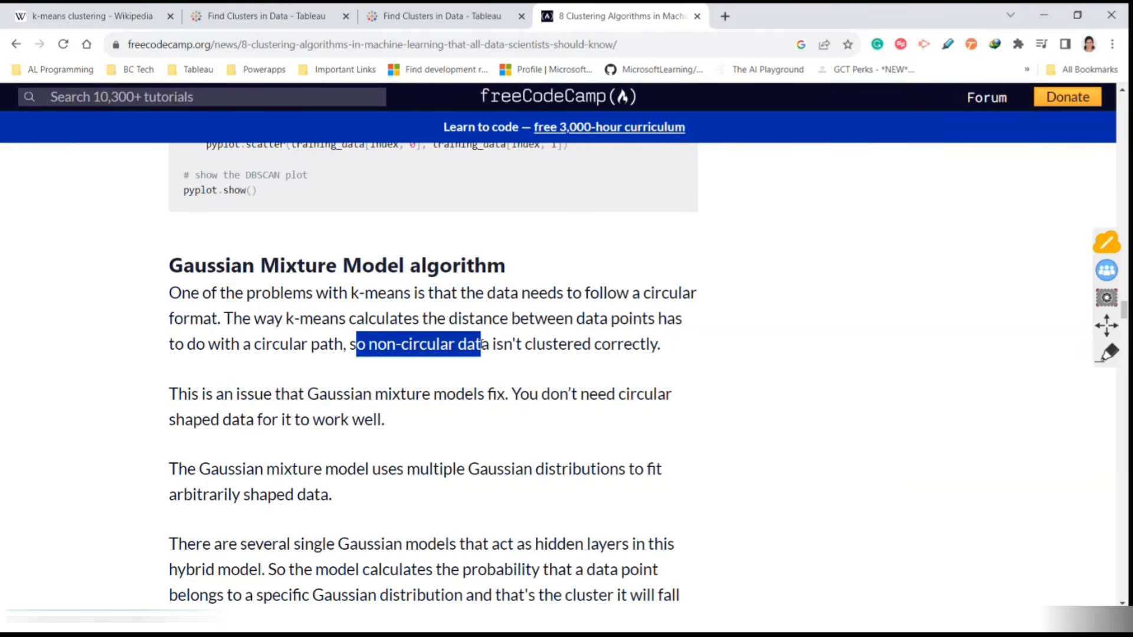
Skim the article from the Gaussian mixture code past BIRCH to the Mean-Shift description and its Python implementation
{"action": "scroll", "coordinate": [863, 490], "scroll_direction": "down", "scroll_amount": 5}
{"action": "scroll", "coordinate": [863, 490], "scroll_direction": "down", "scroll_amount": 20}
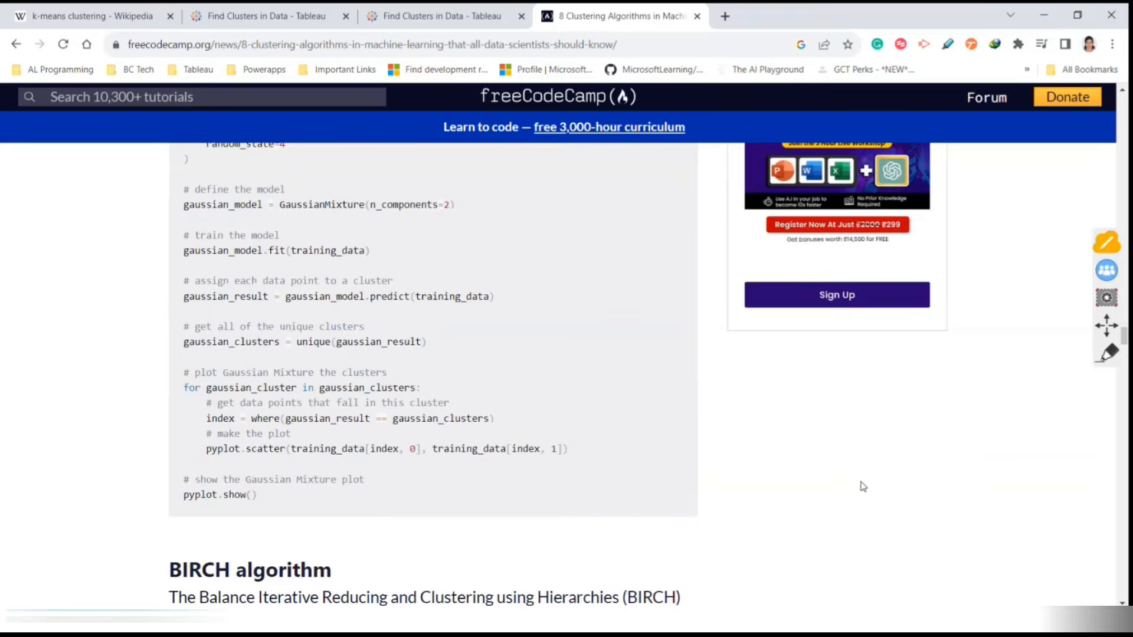
{"action": "scroll", "coordinate": [847, 477], "scroll_direction": "down", "scroll_amount": 10}
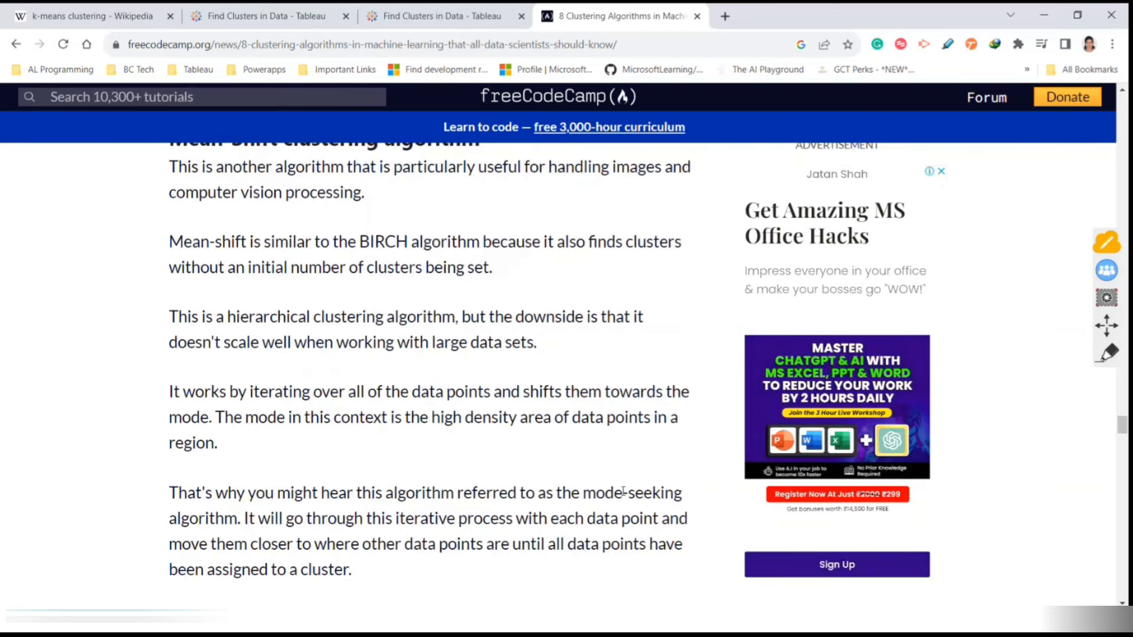
{"action": "scroll", "coordinate": [847, 481], "scroll_direction": "down", "scroll_amount": 8}
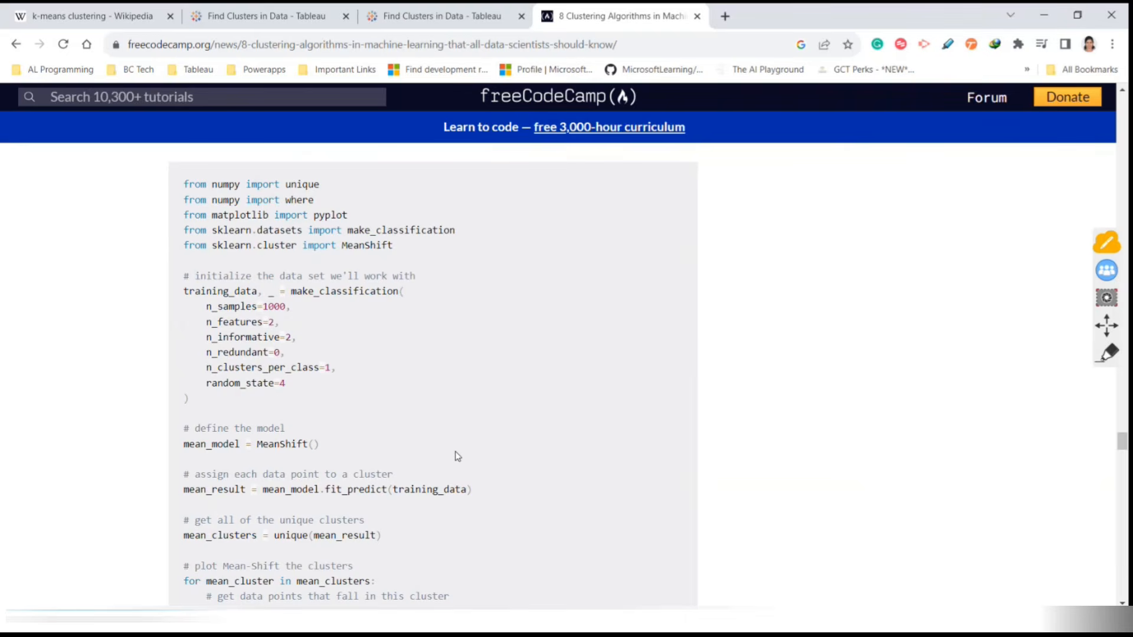
{"action": "scroll", "coordinate": [477, 485], "scroll_direction": "up", "scroll_amount": 2}
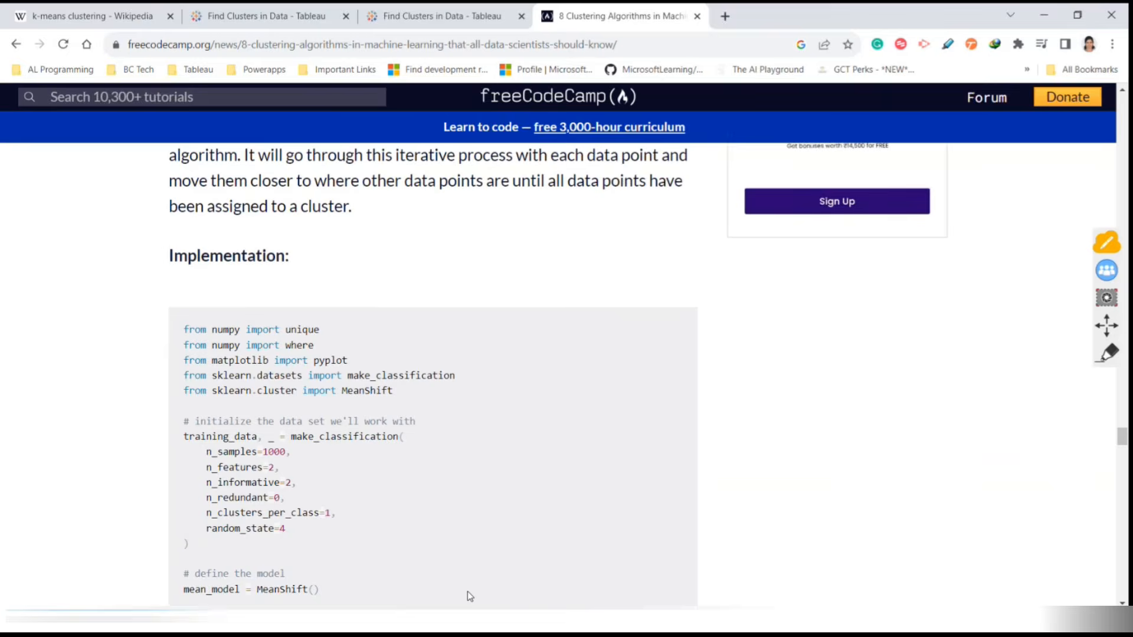
Return to Tableau, examine the clusters' Analysis of Variance model statistics for sales and profit, and close the cluster description
{"action": "key", "text": "alt+Tab"}
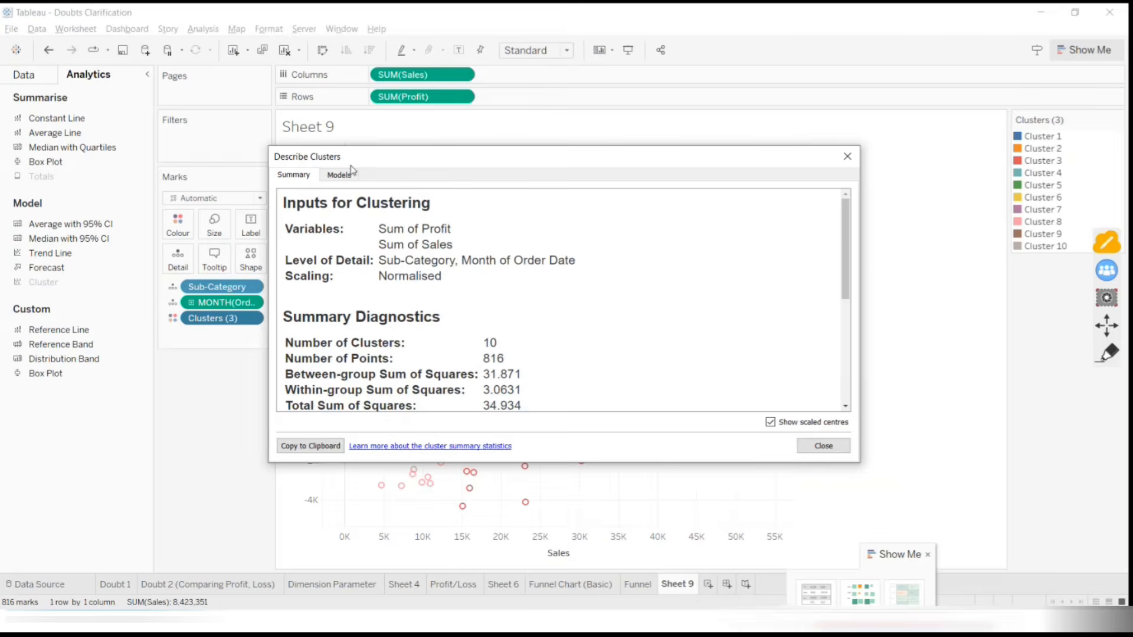
{"action": "left_click", "coordinate": [354, 178]}
{"action": "left_click_drag", "start_coordinate": [379, 248], "coordinate": [519, 243]}
{"action": "left_click", "coordinate": [527, 270]}
{"action": "left_click_drag", "start_coordinate": [381, 238], "coordinate": [769, 291]}
{"action": "left_click", "coordinate": [771, 292]}
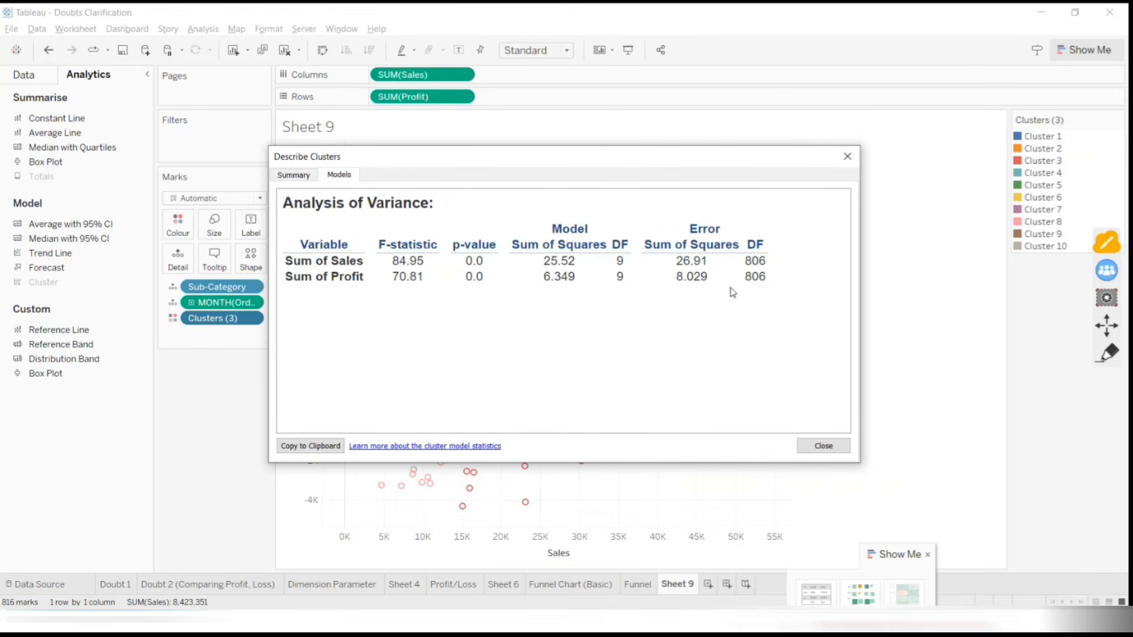
{"action": "left_click_drag", "start_coordinate": [380, 244], "coordinate": [442, 276]}
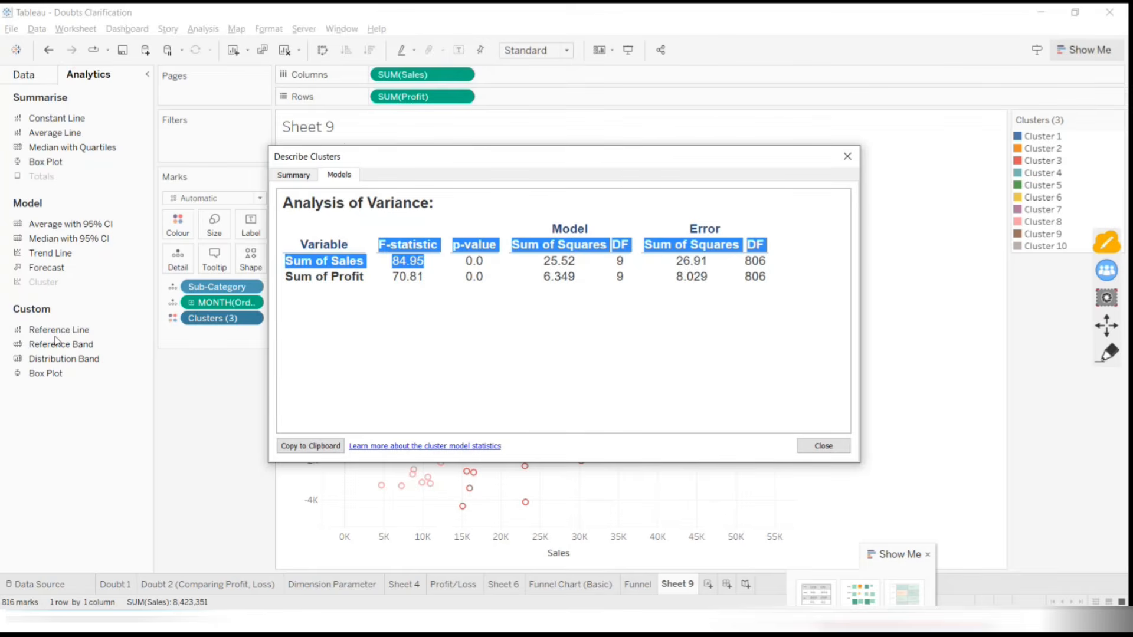
{"action": "left_click", "coordinate": [848, 156]}
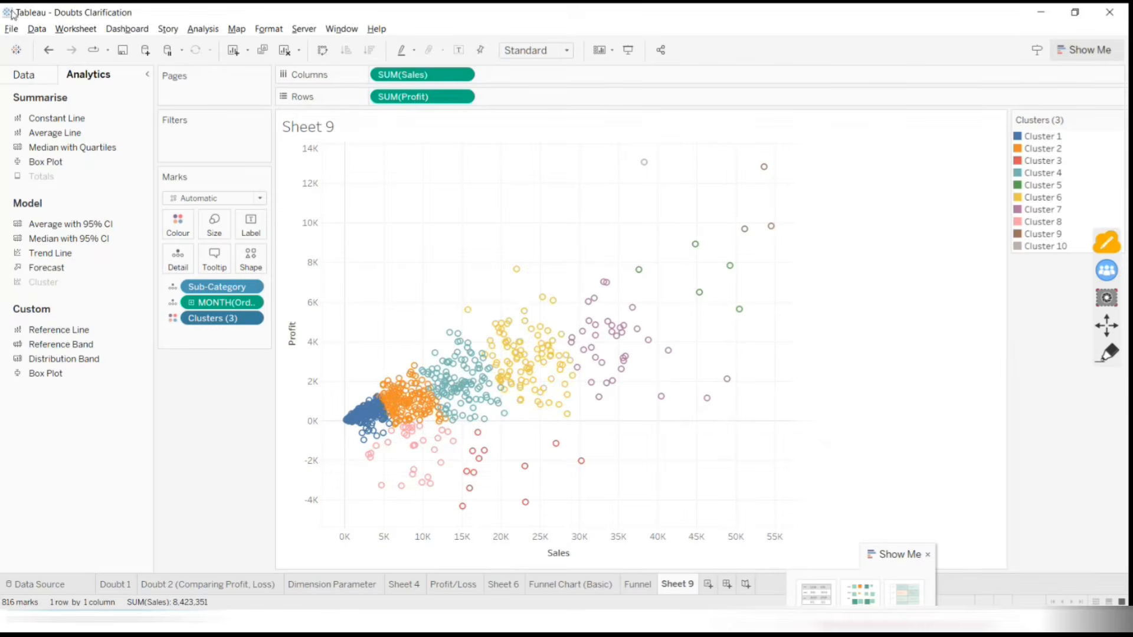
Add constant lines to the Sales and Profit axes of the scatter plot, keeping the default values
{"action": "double_click", "coordinate": [47, 122]}
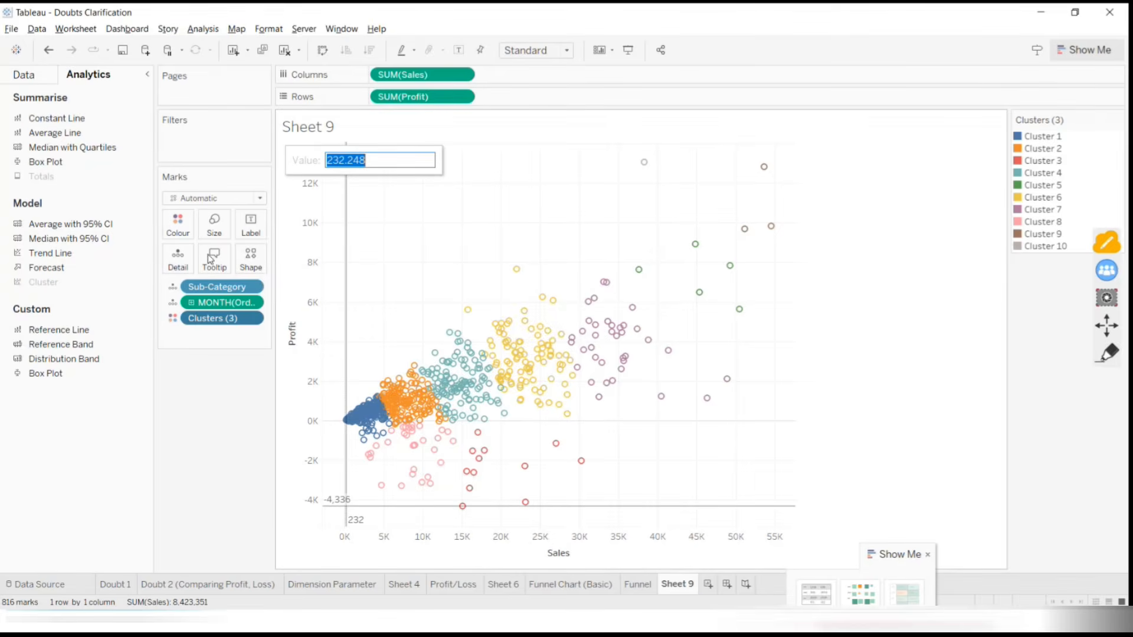
{"action": "left_click", "coordinate": [463, 236]}
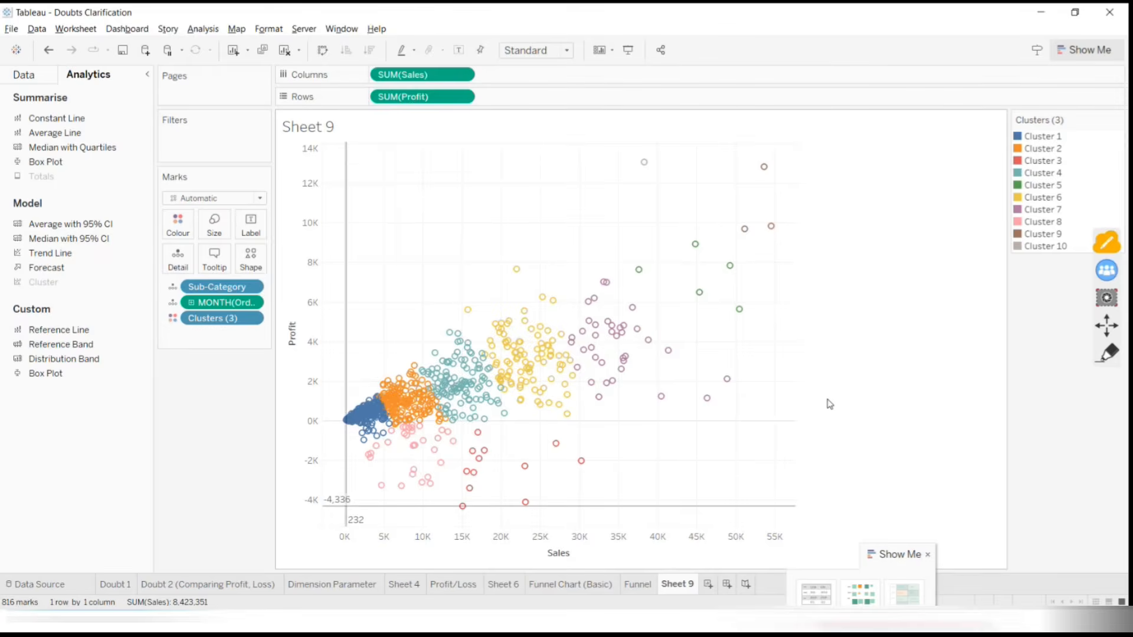
{"action": "left_click", "coordinate": [24, 74]}
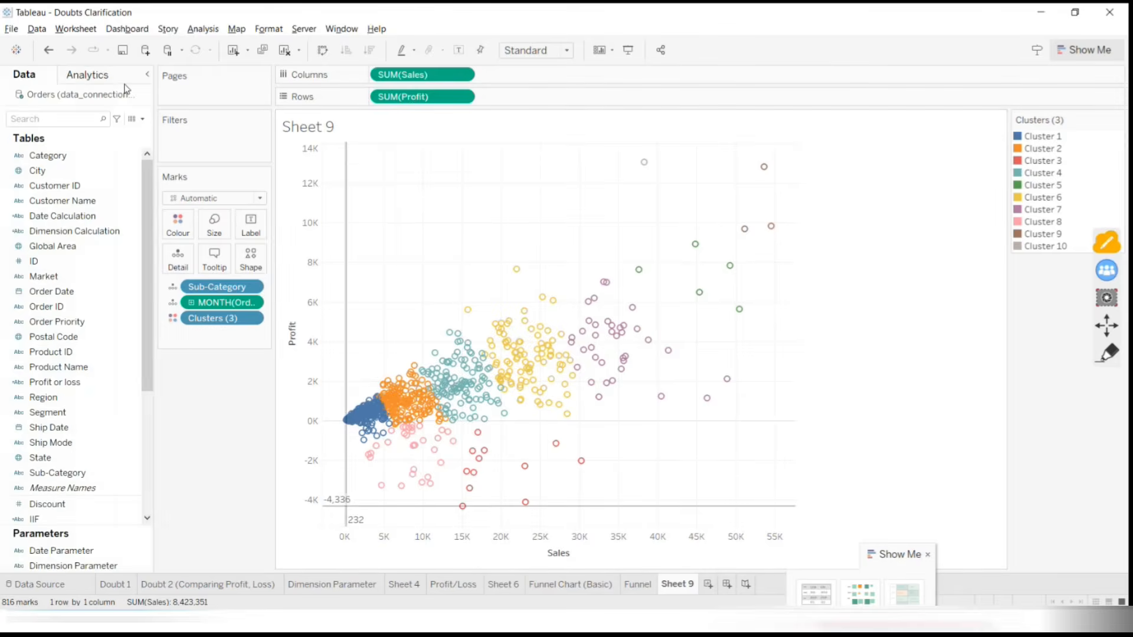
{"action": "left_click", "coordinate": [142, 118]}
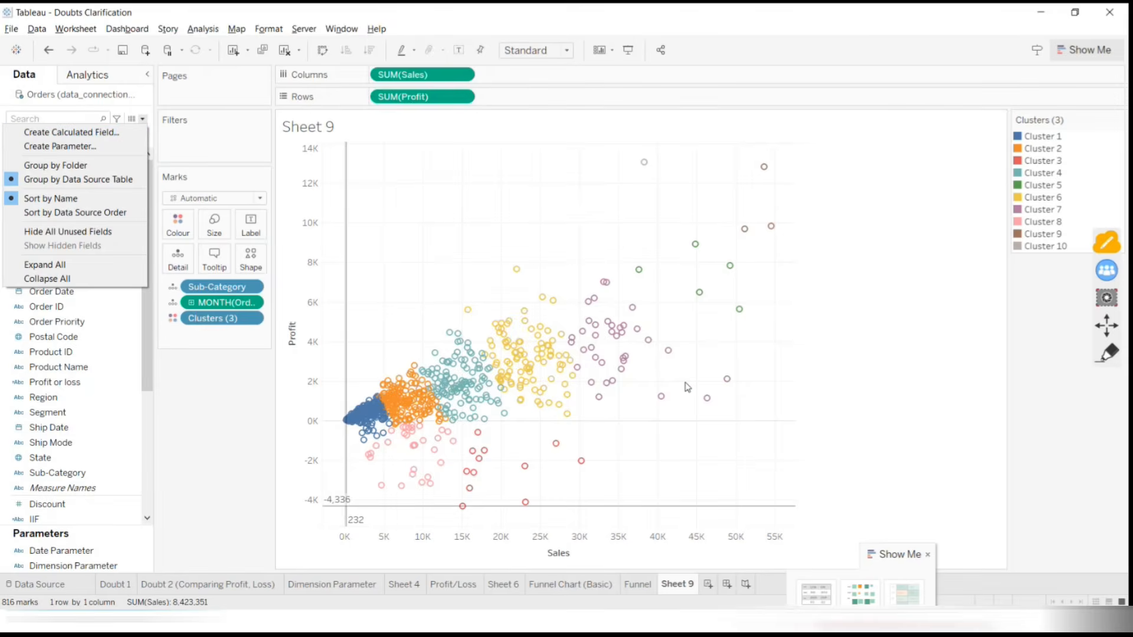
{"action": "left_click", "coordinate": [116, 76]}
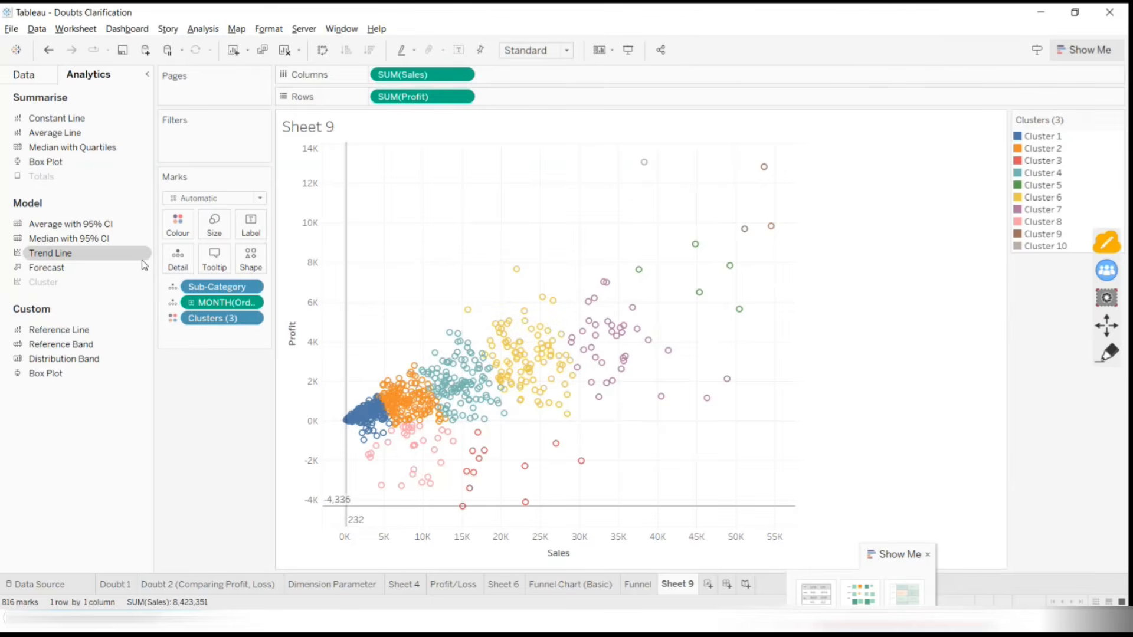
{"action": "left_click", "coordinate": [643, 7]}
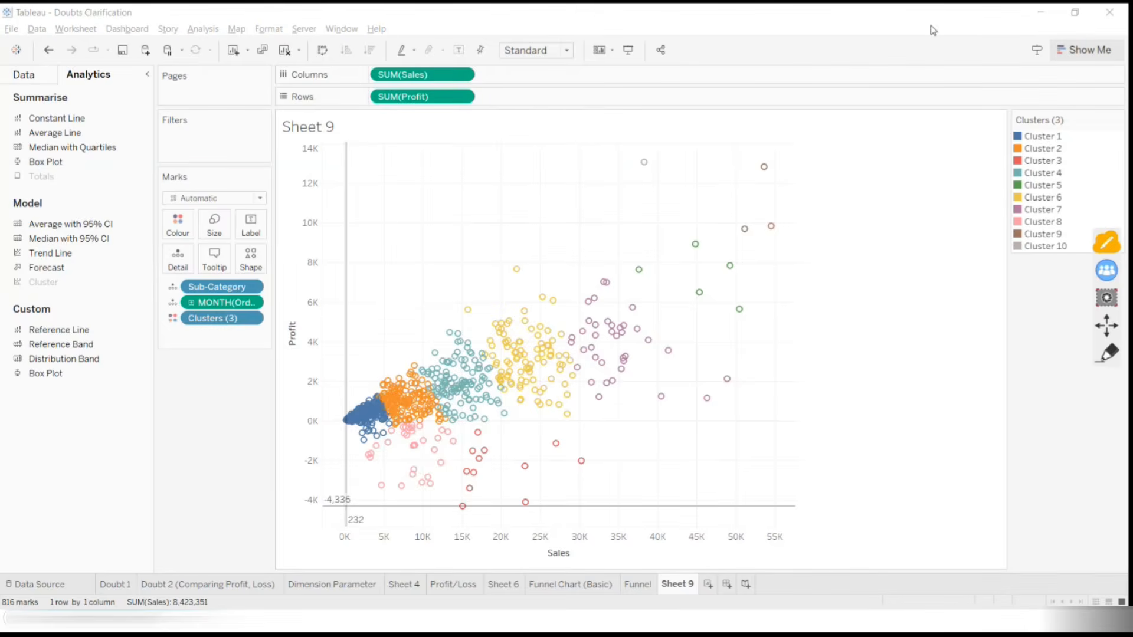
{"action": "left_click", "coordinate": [968, 32]}
{"action": "left_click_drag", "start_coordinate": [949, 14], "coordinate": [921, 70]}
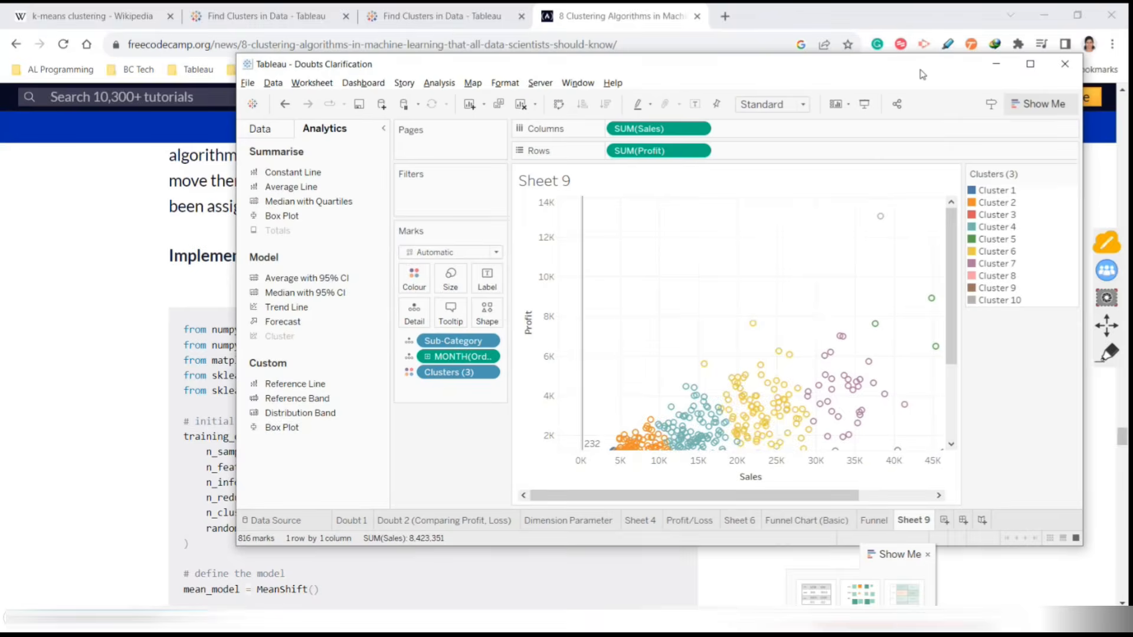
{"action": "left_click", "coordinate": [1020, 68]}
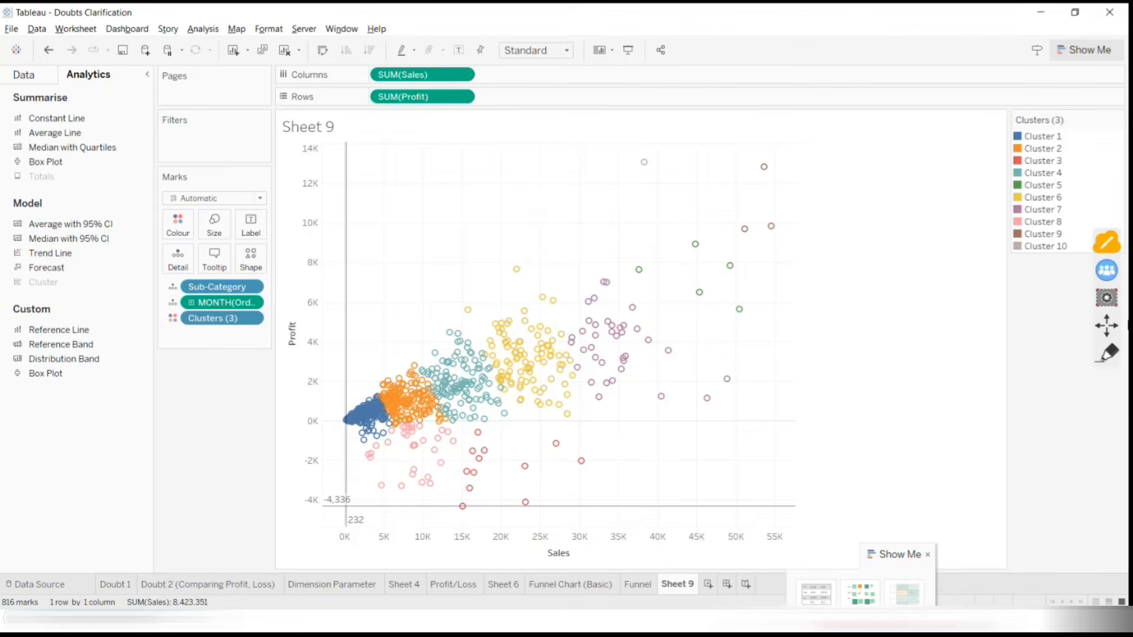
Circle the Cluster model and the Custom analytics options in red ink, and clear all the annotations
{"action": "left_click", "coordinate": [1107, 354]}
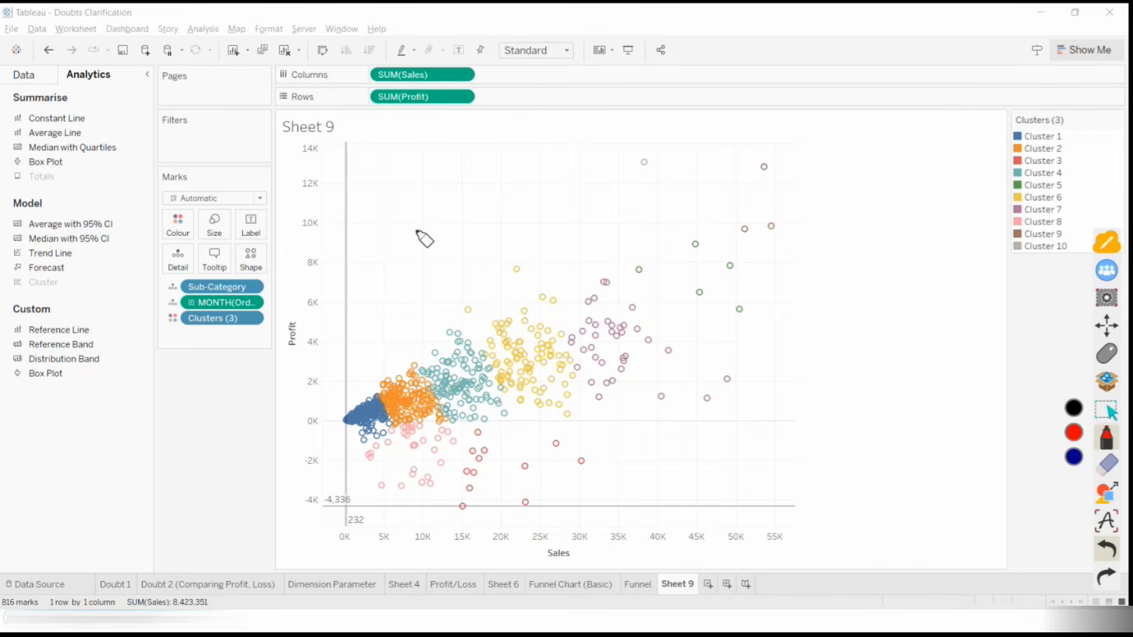
{"action": "mouse_move", "coordinate": [59, 263]}
{"action": "left_mouse_down"}
{"action": "mouse_move", "coordinate": [32, 307]}
{"action": "mouse_move", "coordinate": [75, 274]}
{"action": "left_mouse_up"}
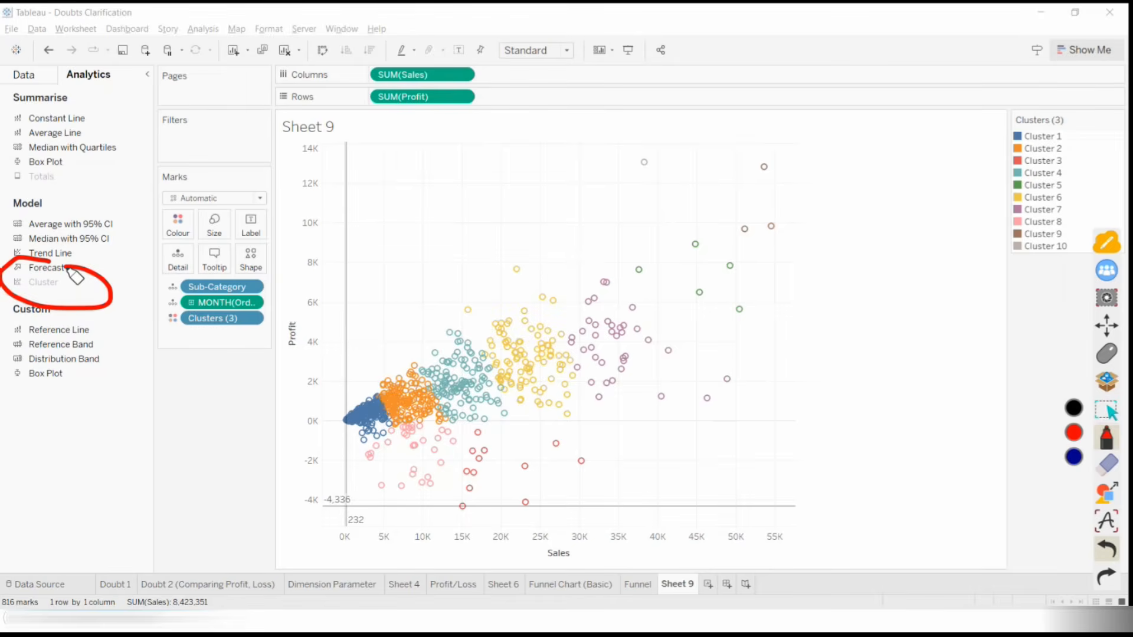
{"action": "mouse_move", "coordinate": [94, 320]}
{"action": "left_mouse_down"}
{"action": "mouse_move", "coordinate": [8, 333]}
{"action": "mouse_move", "coordinate": [11, 535]}
{"action": "mouse_move", "coordinate": [123, 258]}
{"action": "left_mouse_up"}
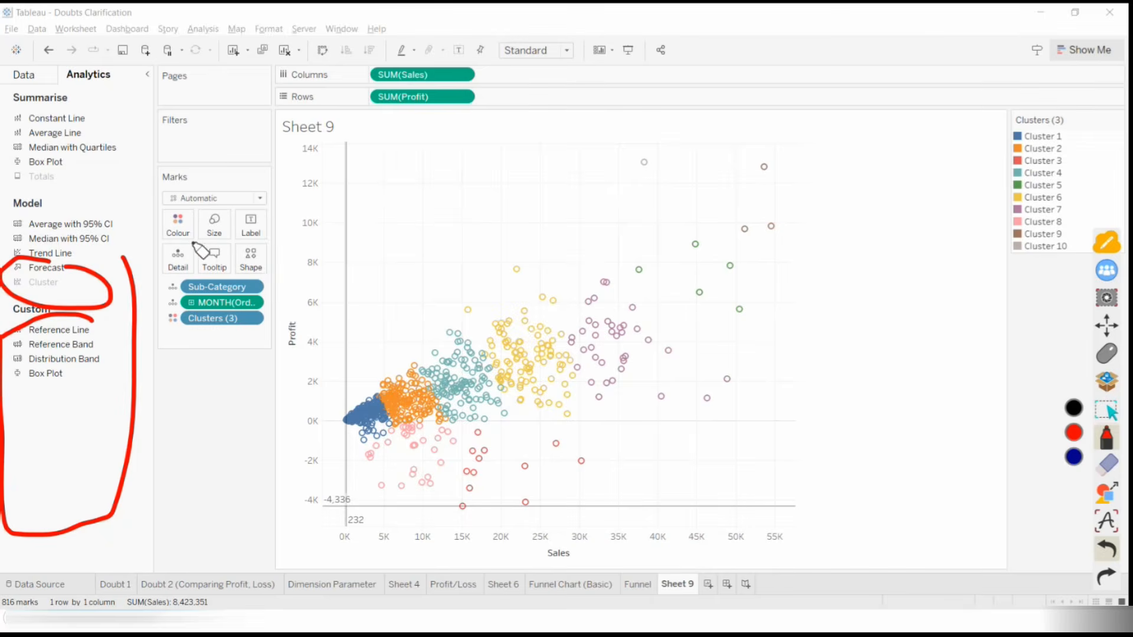
{"action": "left_click", "coordinate": [1111, 473]}
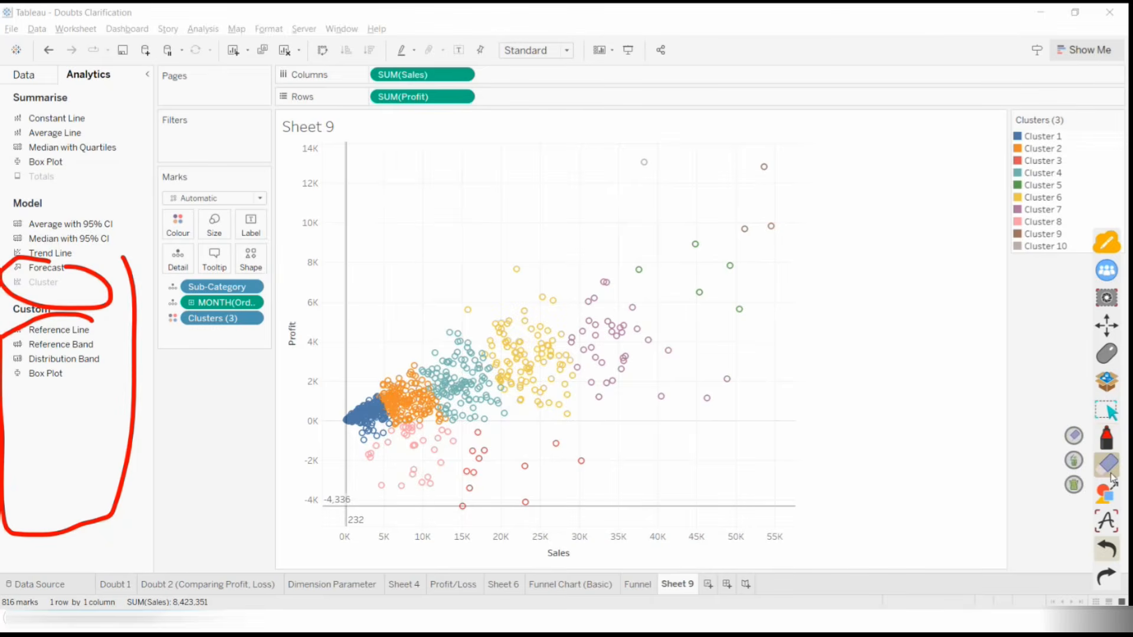
{"action": "left_click", "coordinate": [1079, 486]}
{"action": "left_click", "coordinate": [1111, 353]}
Create a new blank dashboard and return to the analytics options of Sheet 9
{"action": "left_click", "coordinate": [727, 585]}
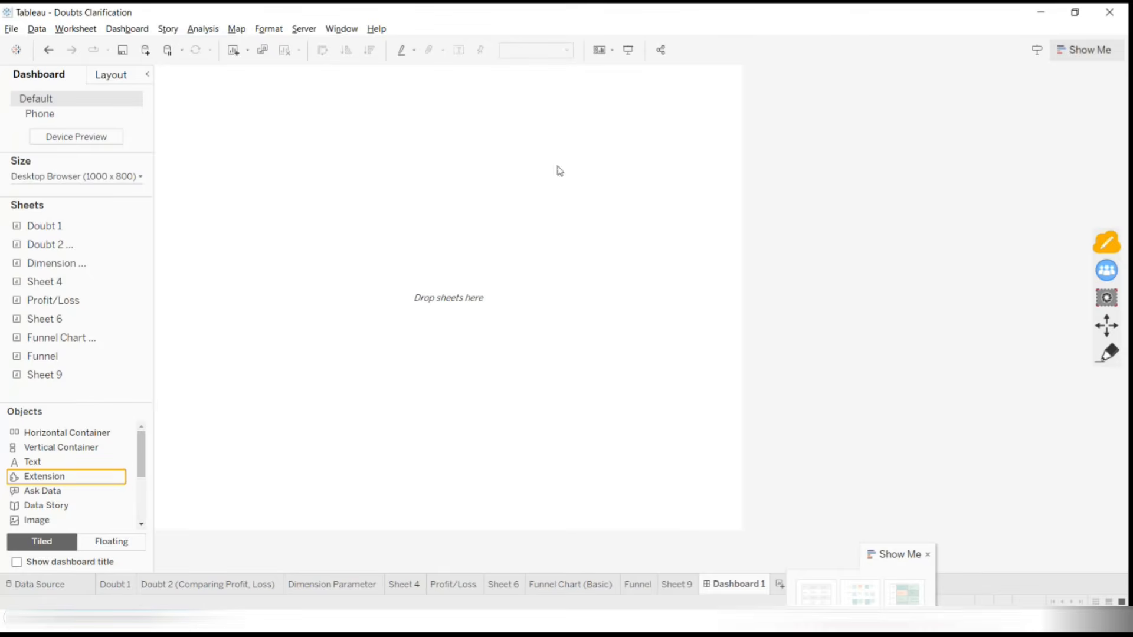
{"action": "left_click", "coordinate": [688, 584]}
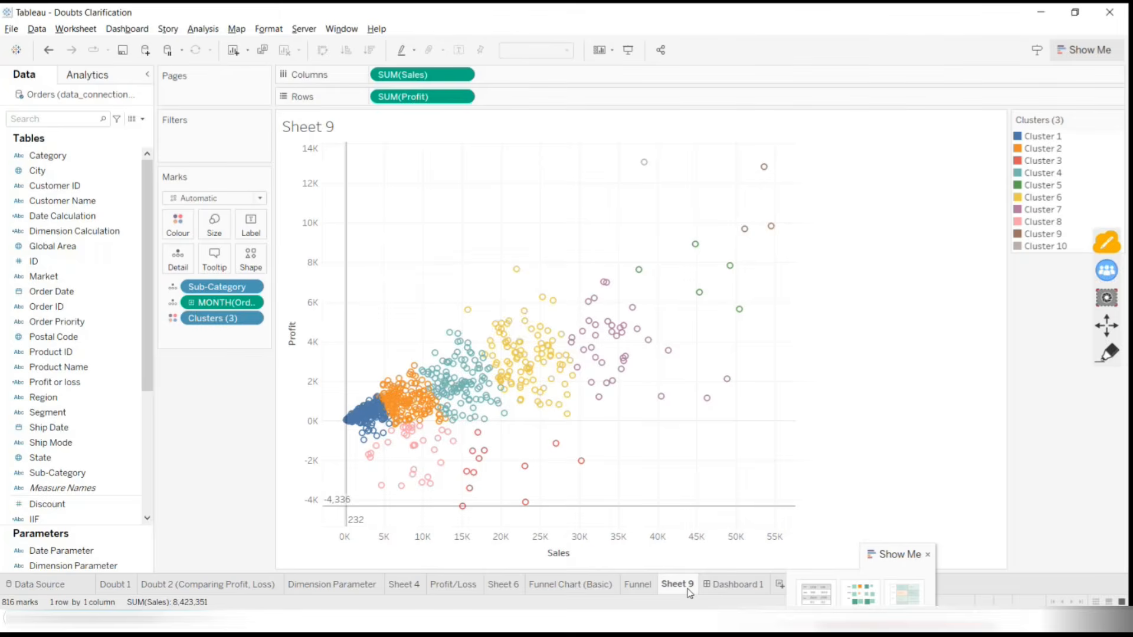
{"action": "left_click", "coordinate": [114, 78]}
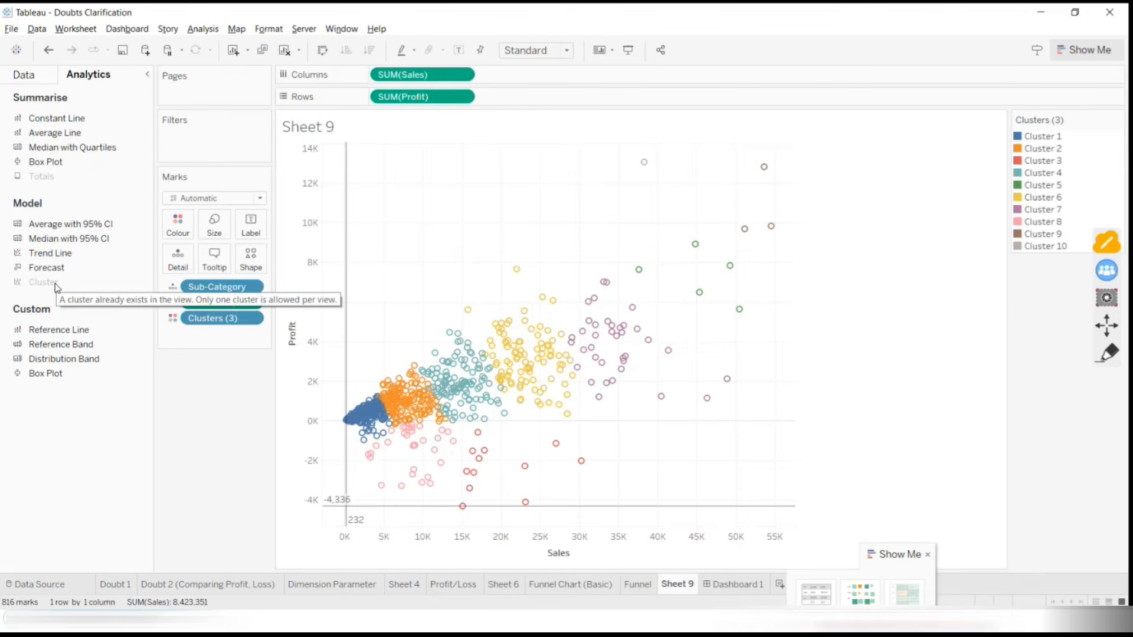
Examine the variables and number of clusters in the cluster settings, and close them without changes
{"action": "right_click", "coordinate": [206, 323]}
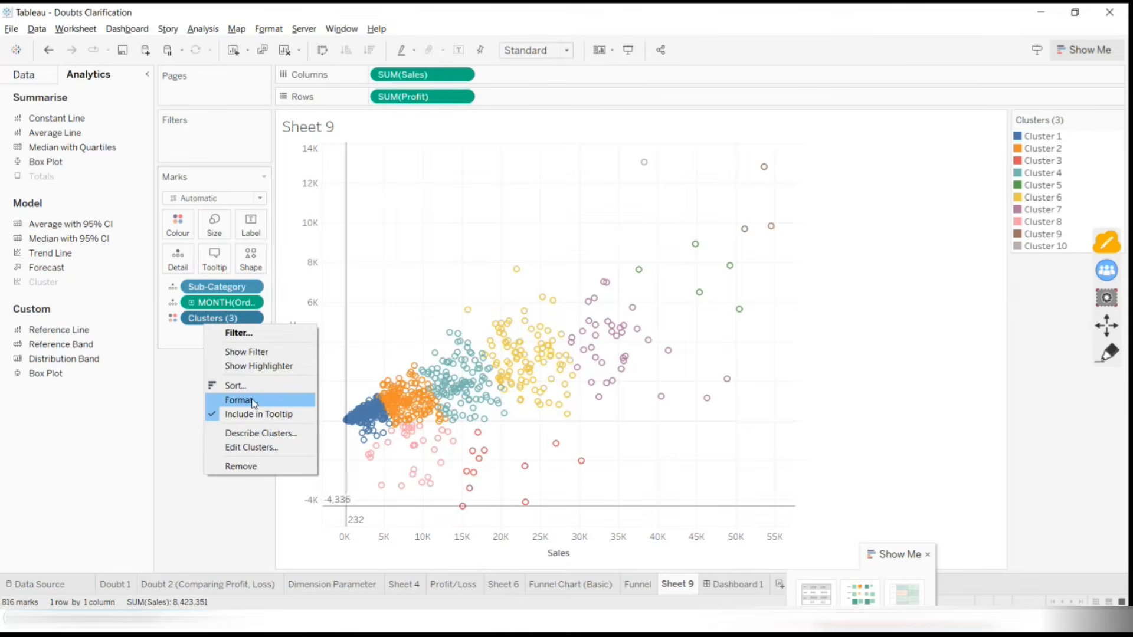
{"action": "left_click", "coordinate": [260, 448]}
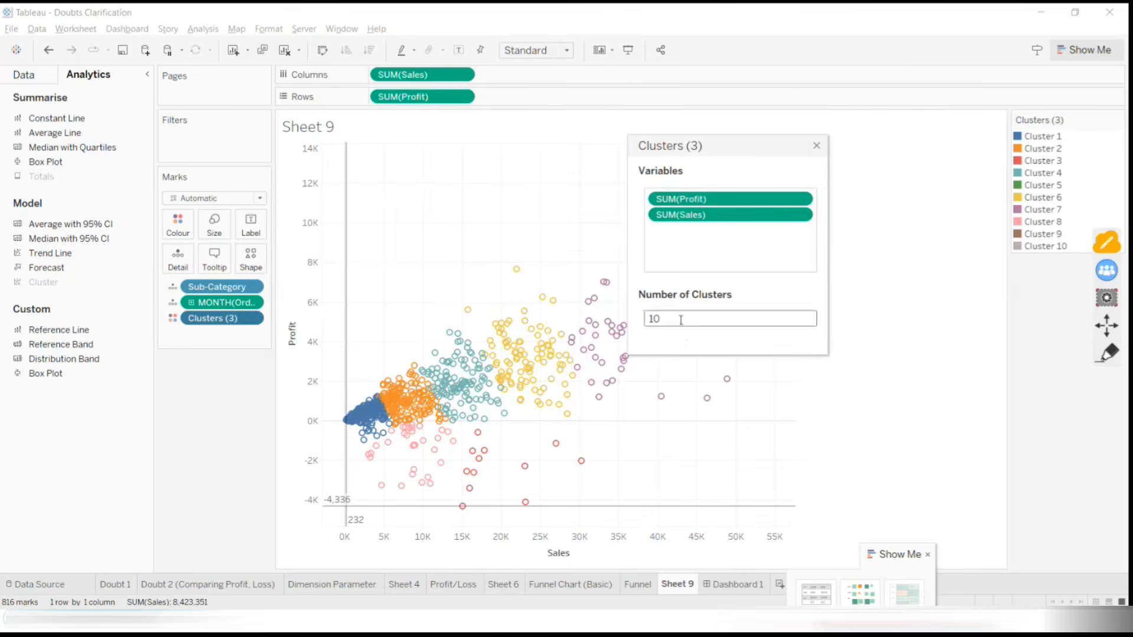
{"action": "left_click", "coordinate": [706, 258]}
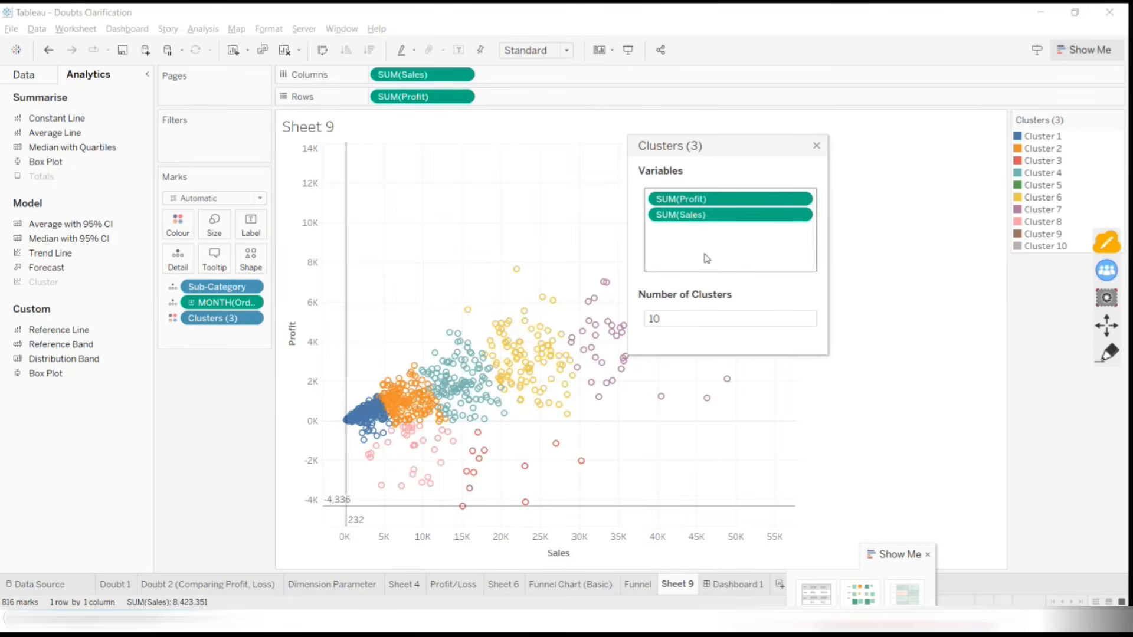
{"action": "left_click", "coordinate": [719, 216]}
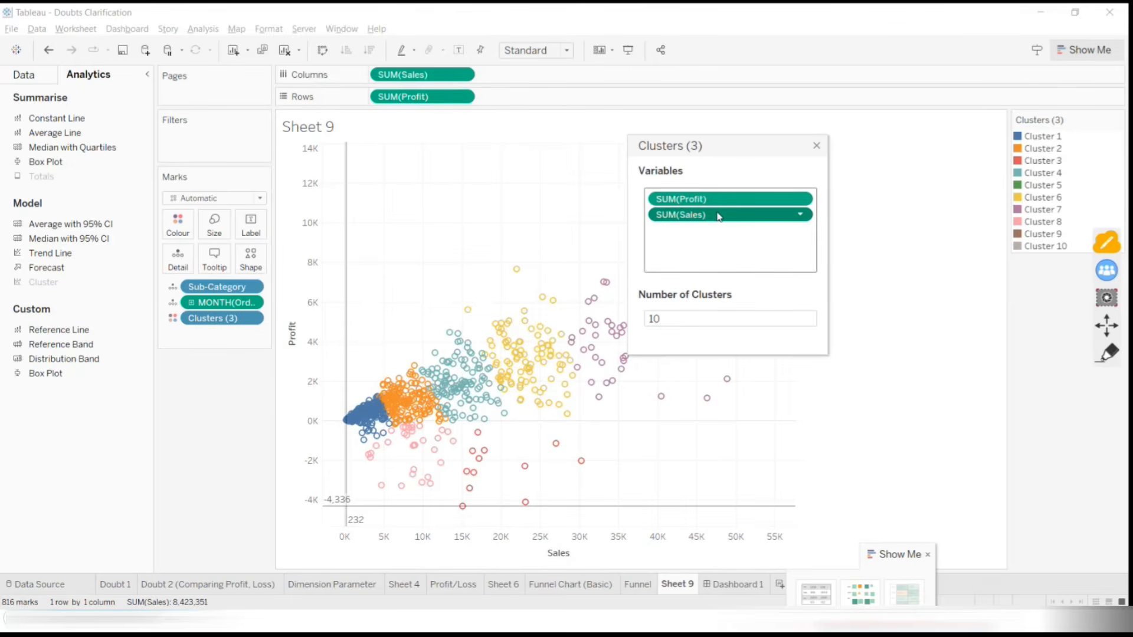
{"action": "left_click", "coordinate": [716, 319]}
{"action": "left_click", "coordinate": [817, 147]}
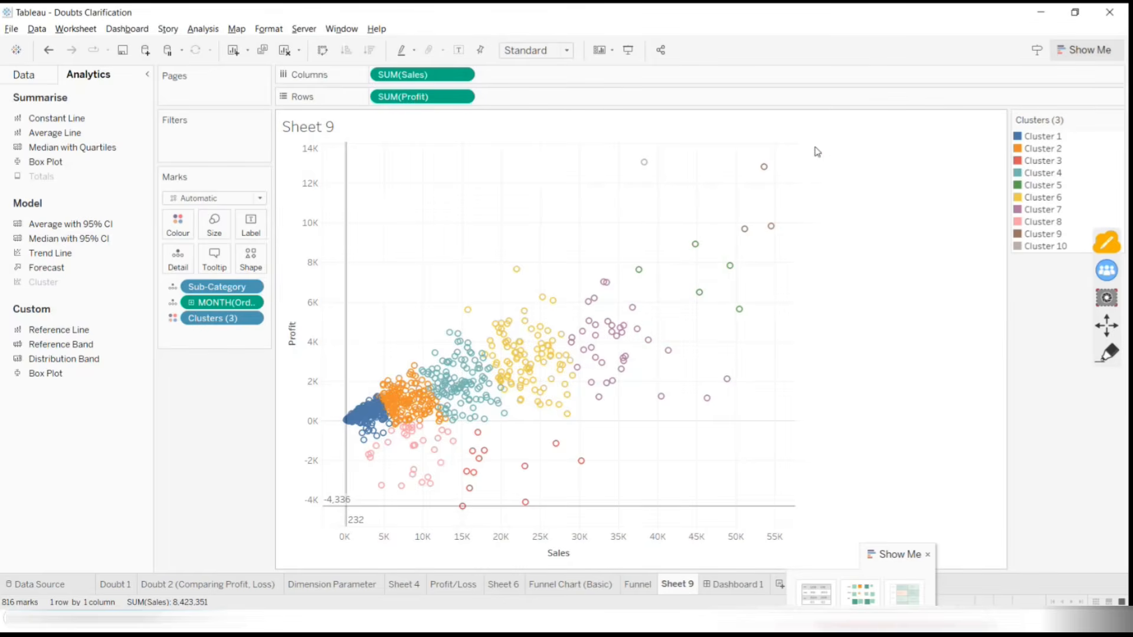
Remove the clusters from the scatter plot and look over the Trend Lines options for the view
{"action": "left_click", "coordinate": [258, 322]}
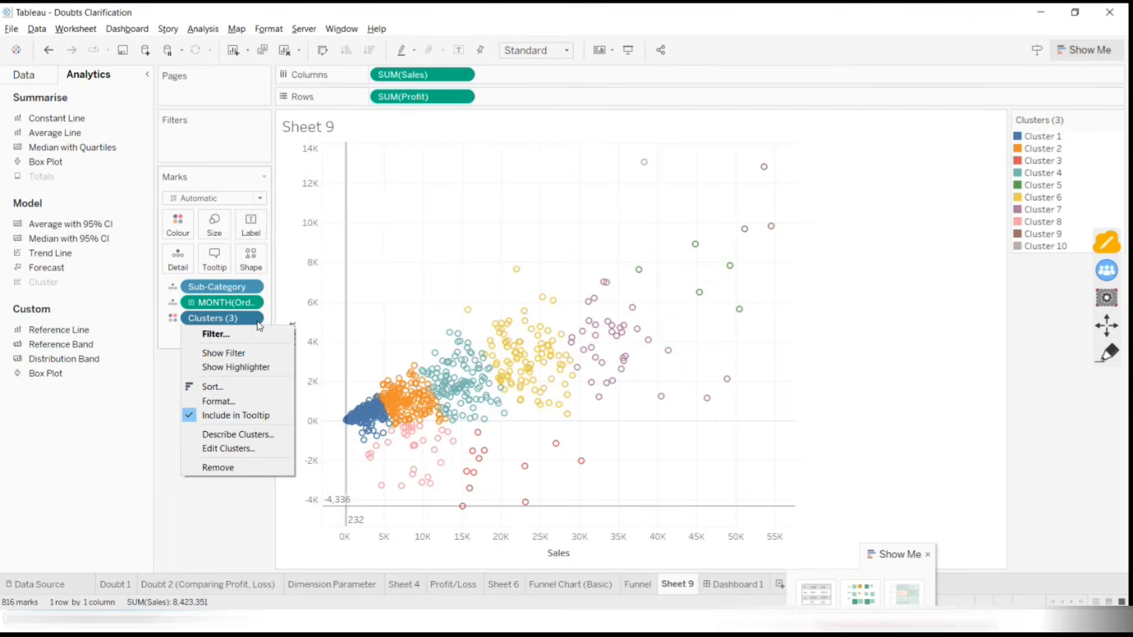
{"action": "left_click", "coordinate": [224, 469]}
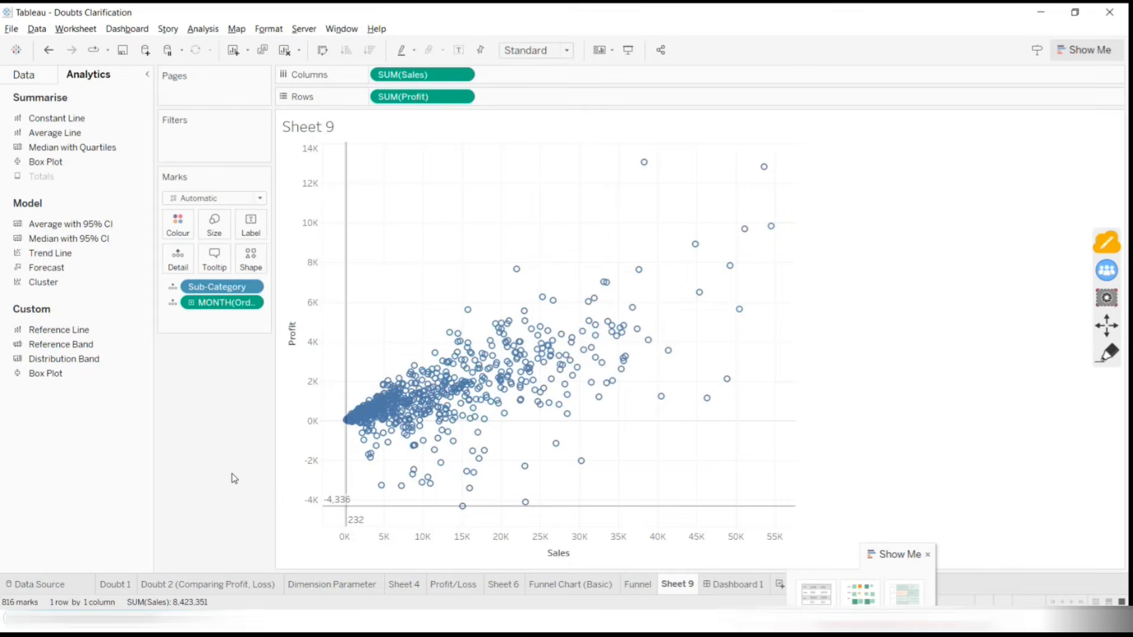
{"action": "right_click", "coordinate": [434, 202]}
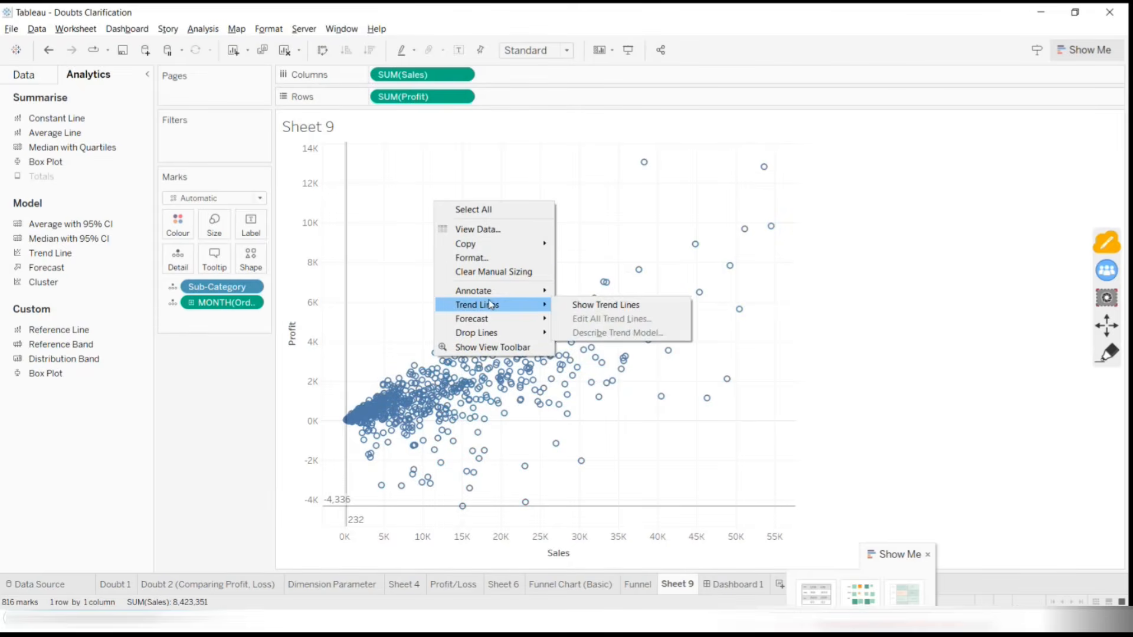
{"action": "mouse_move", "coordinate": [494, 307]}
{"action": "left_click", "coordinate": [212, 436]}
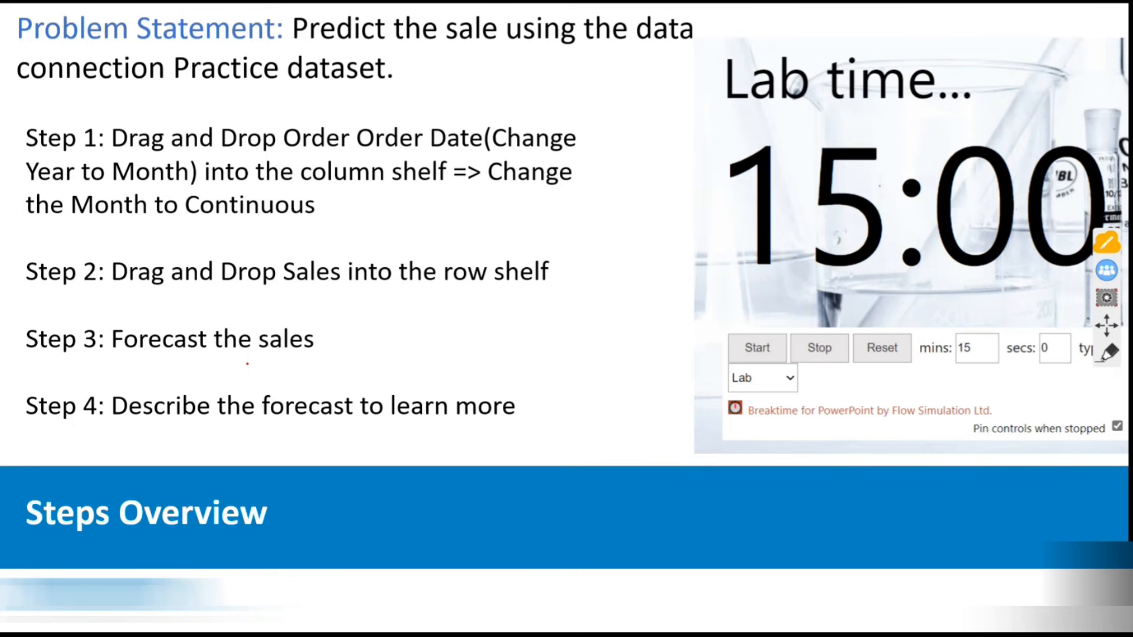
Return to Tableau, draw three red boxes above the scatter plot with "Sales" written in the first, and clear the annotations
{"action": "key", "text": "alt+Tab"}
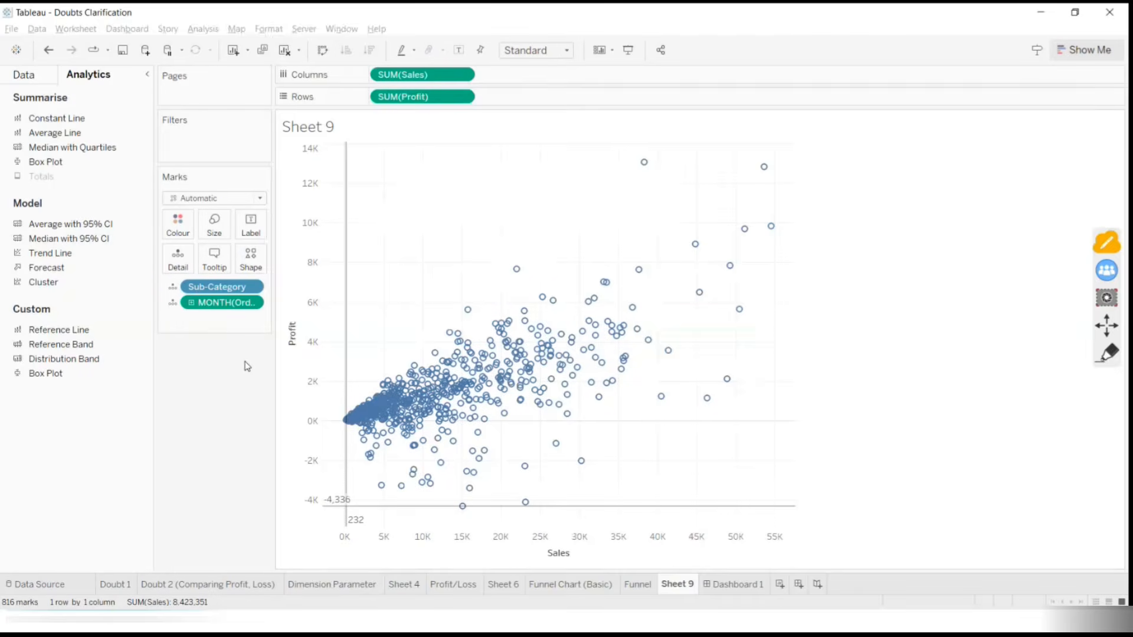
{"action": "left_click", "coordinate": [1114, 361]}
{"action": "mouse_move", "coordinate": [448, 198]}
{"action": "left_mouse_down"}
{"action": "mouse_move", "coordinate": [665, 157]}
{"action": "mouse_move", "coordinate": [440, 217]}
{"action": "left_mouse_up"}
{"action": "mouse_move", "coordinate": [479, 133]}
{"action": "left_mouse_down"}
{"action": "mouse_move", "coordinate": [465, 173]}
{"action": "mouse_move", "coordinate": [597, 157]}
{"action": "left_mouse_up"}
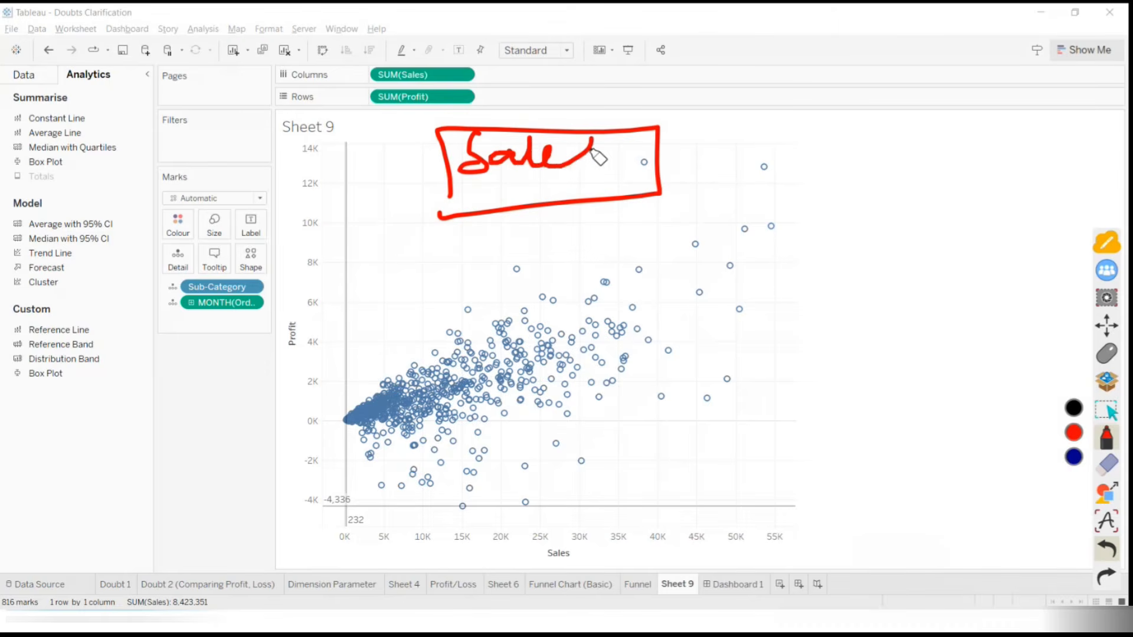
{"action": "left_click_drag", "start_coordinate": [485, 193], "coordinate": [638, 196]}
{"action": "mouse_move", "coordinate": [739, 116]}
{"action": "left_mouse_down"}
{"action": "mouse_move", "coordinate": [749, 178]}
{"action": "mouse_move", "coordinate": [803, 186]}
{"action": "left_mouse_up"}
{"action": "mouse_move", "coordinate": [1007, 127]}
{"action": "left_mouse_down"}
{"action": "mouse_move", "coordinate": [1022, 192]}
{"action": "mouse_move", "coordinate": [963, 171]}
{"action": "left_mouse_up"}
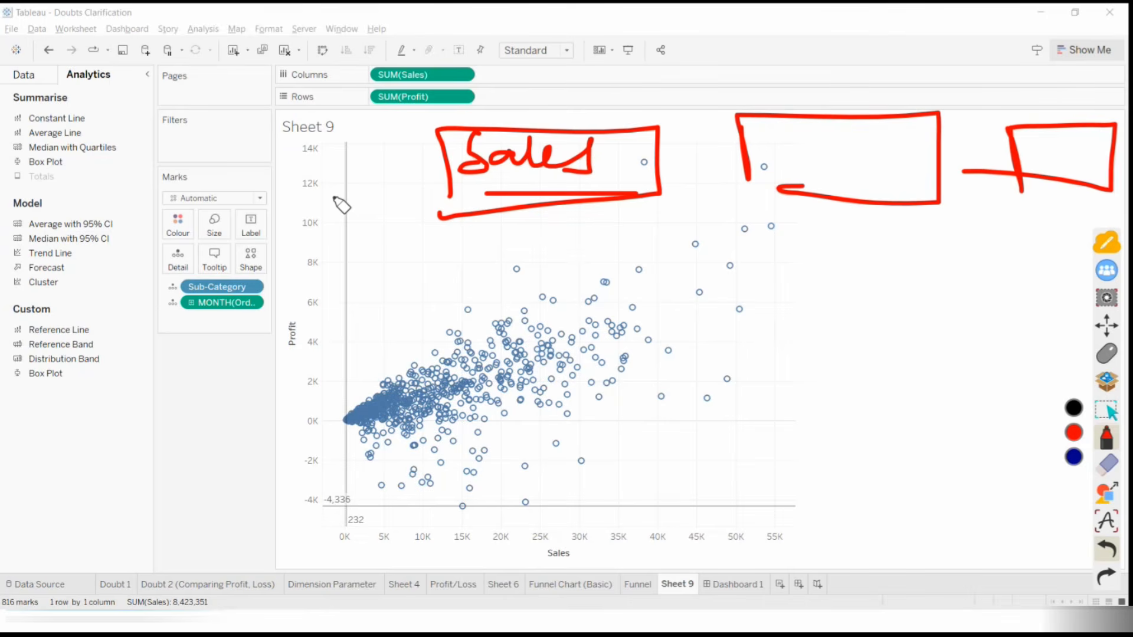
{"action": "left_click", "coordinate": [1107, 464]}
{"action": "left_click", "coordinate": [1077, 460]}
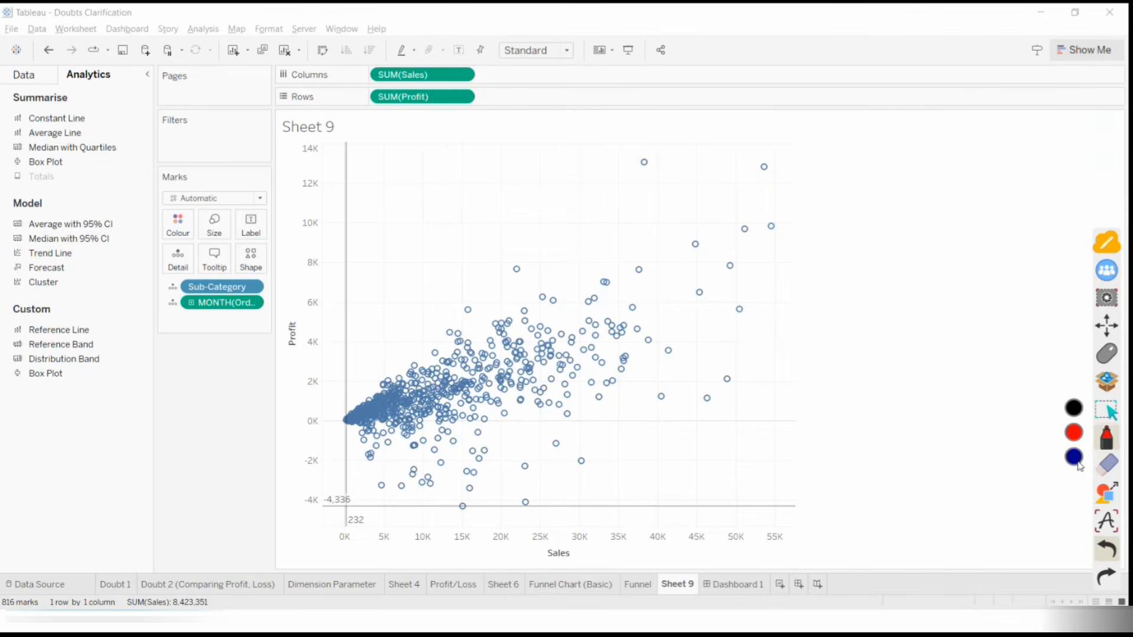
{"action": "left_click", "coordinate": [1107, 356]}
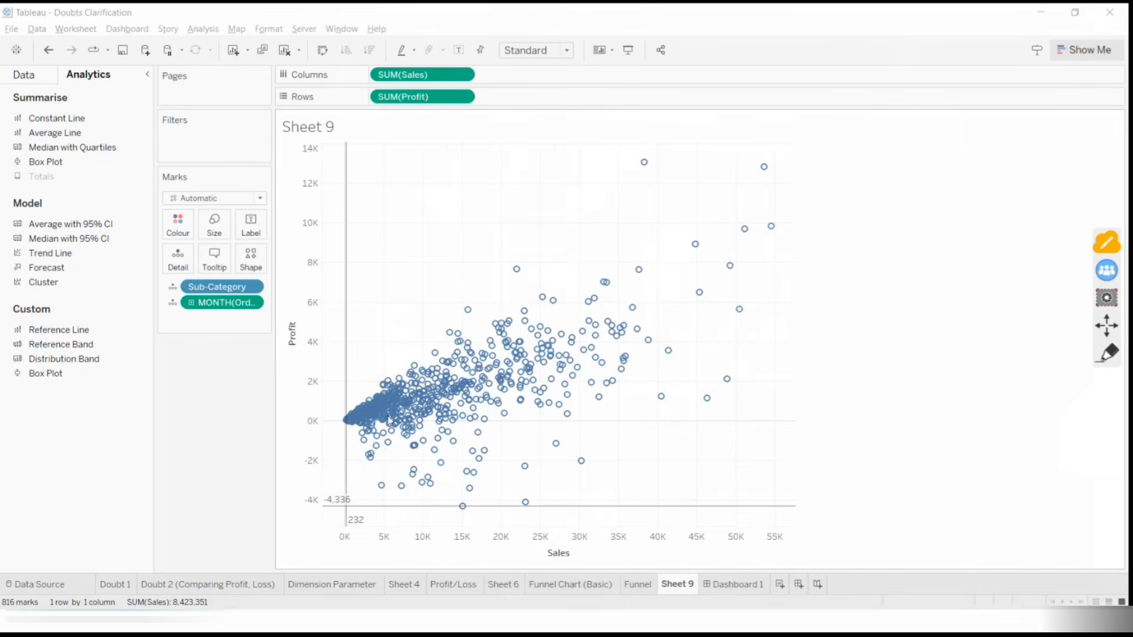
Save the current workbook, and save it under the new name "Day 2 class work" in the Day 2 folder
{"action": "left_click", "coordinate": [11, 28]}
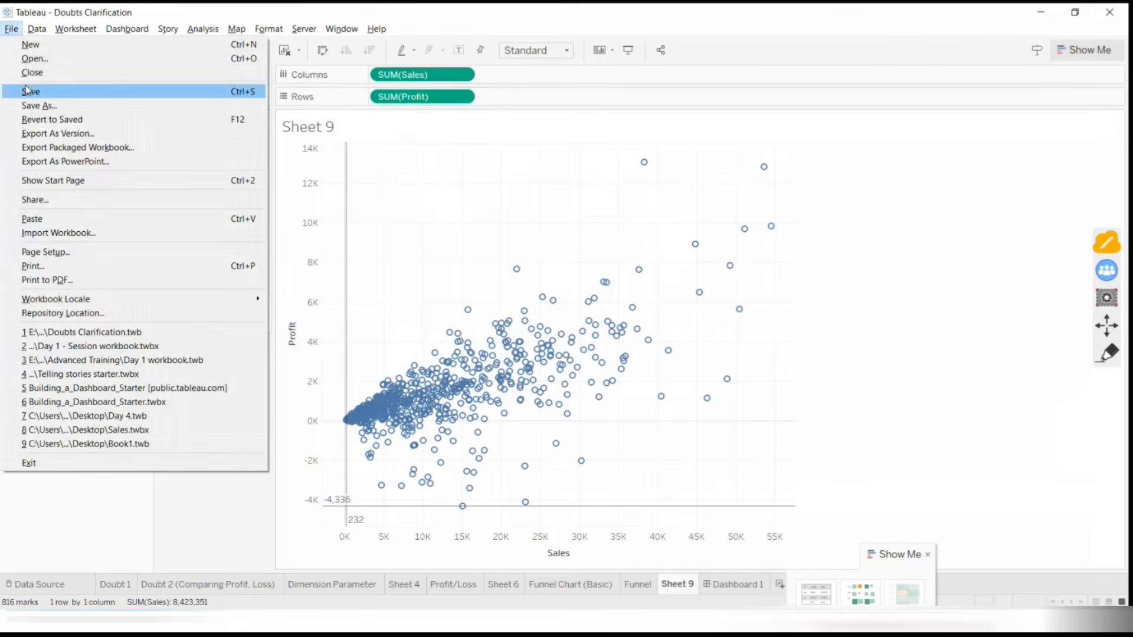
{"action": "left_click", "coordinate": [26, 91]}
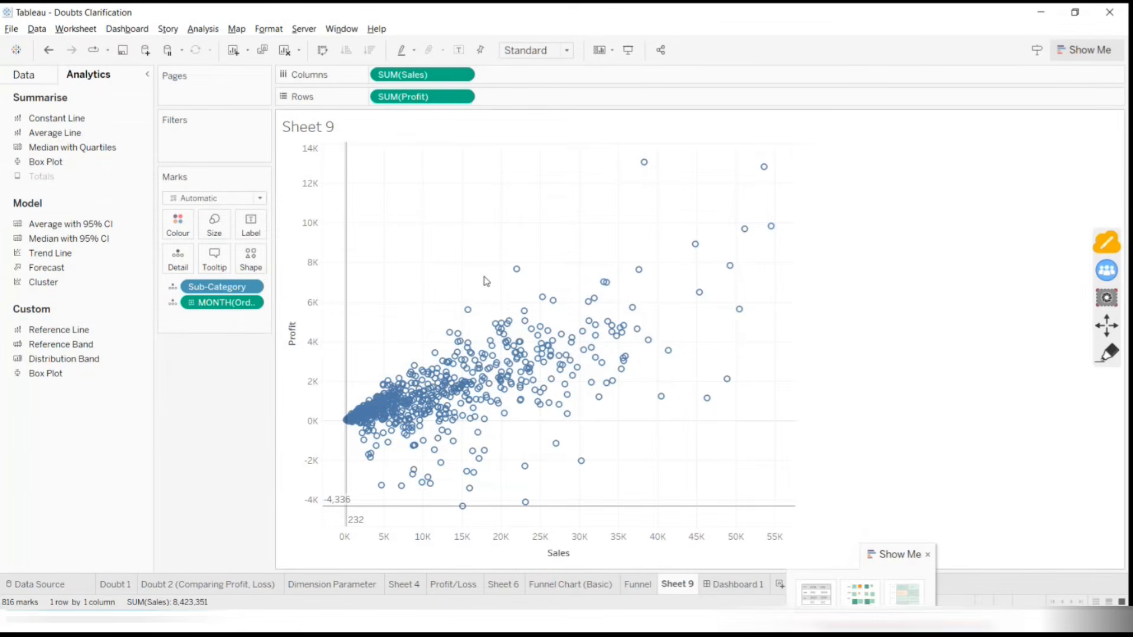
{"action": "left_click", "coordinate": [11, 29]}
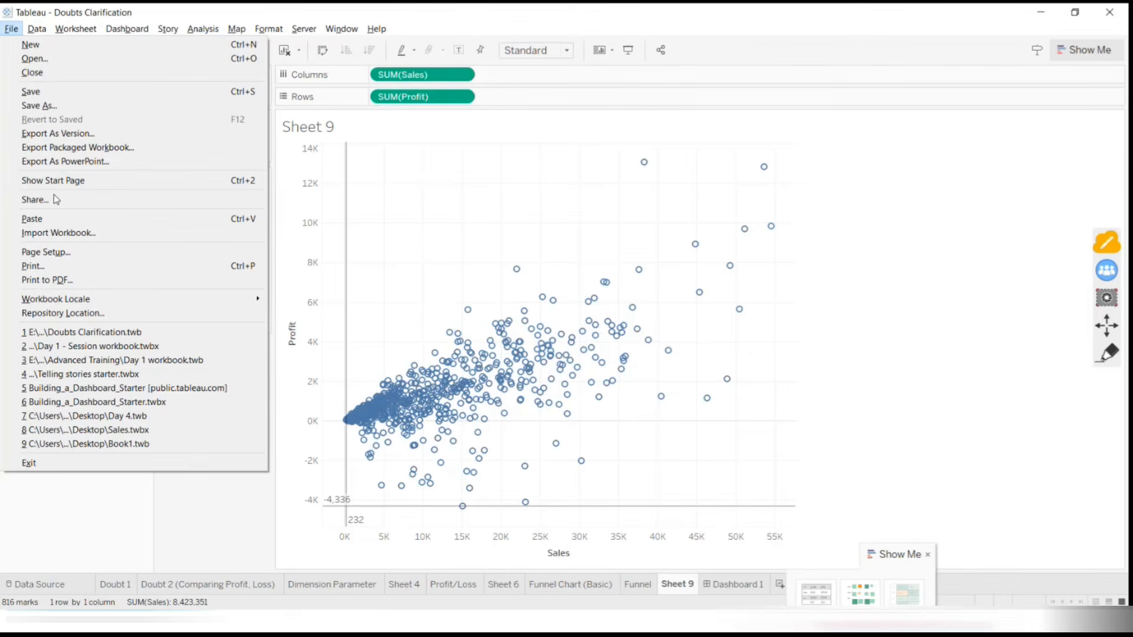
{"action": "left_click", "coordinate": [61, 107]}
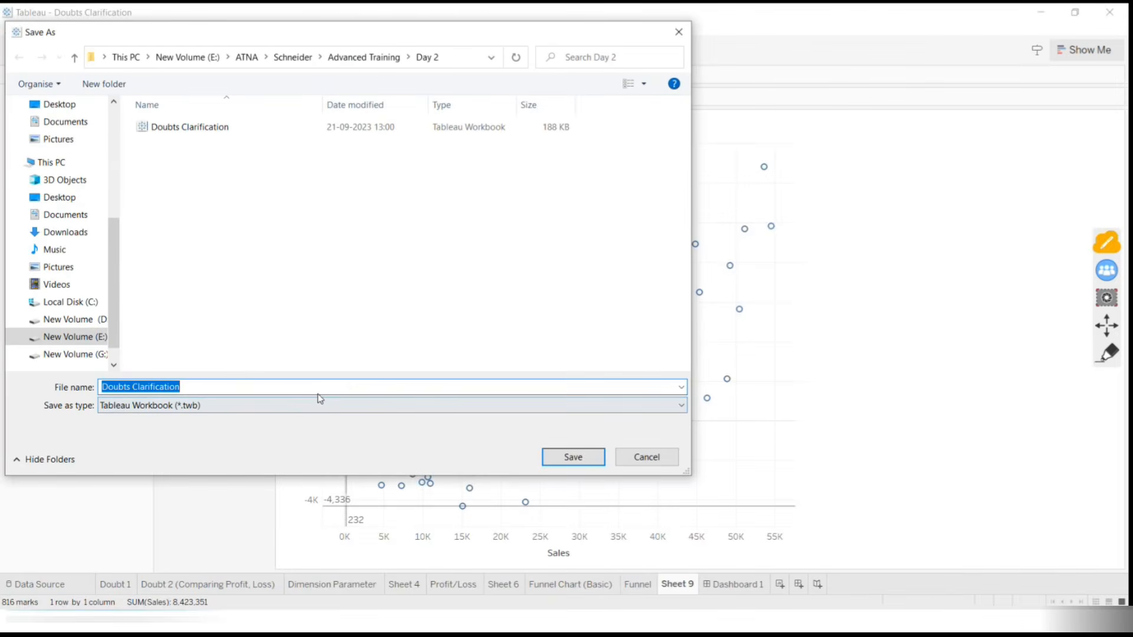
{"action": "type", "text": "Day 2"}
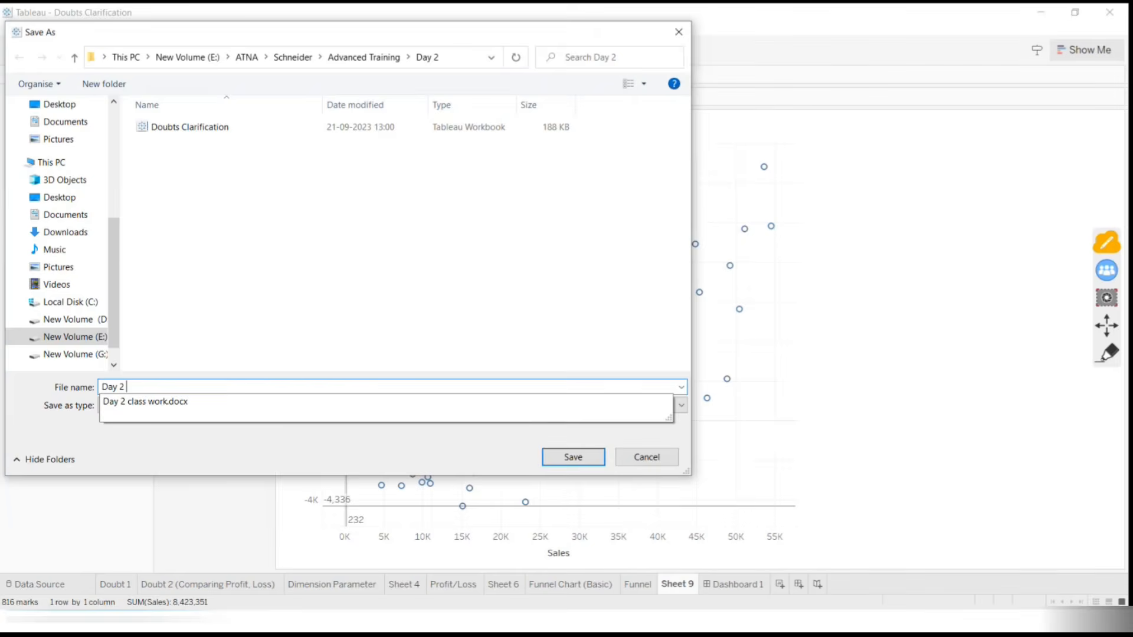
{"action": "key", "text": "Down"}
{"action": "key", "text": "BackSpace"}
{"action": "key", "text": "BackSpace"}
{"action": "key", "text": "BackSpace"}
{"action": "key", "text": "BackSpace"}
{"action": "key", "text": "BackSpace"}
{"action": "key", "text": "Return"}
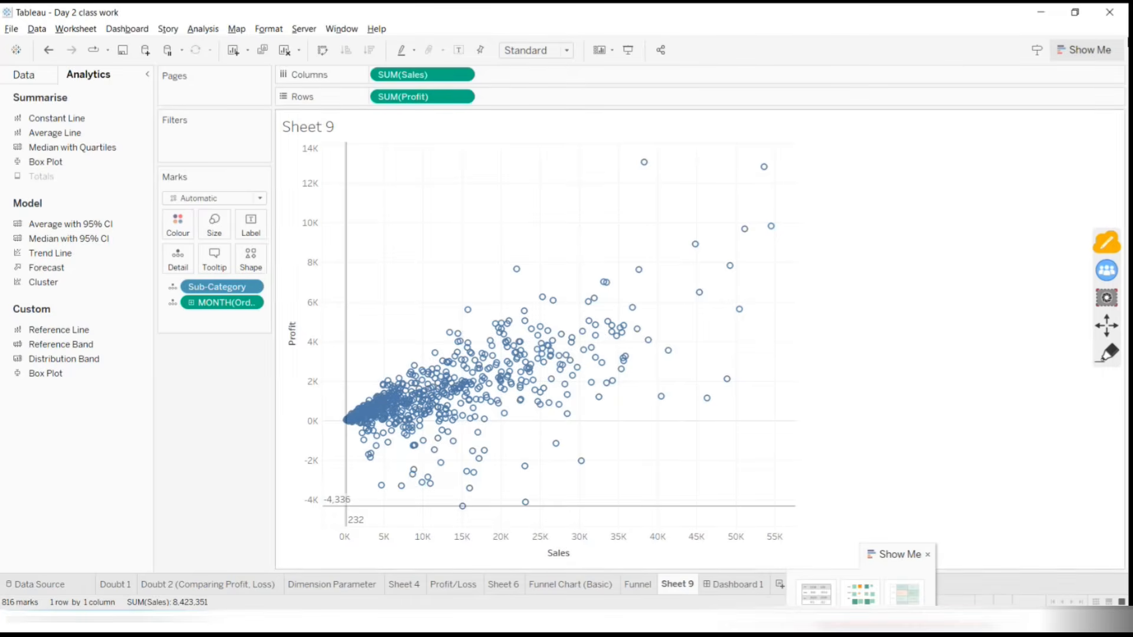
{"action": "left_click", "coordinate": [12, 28]}
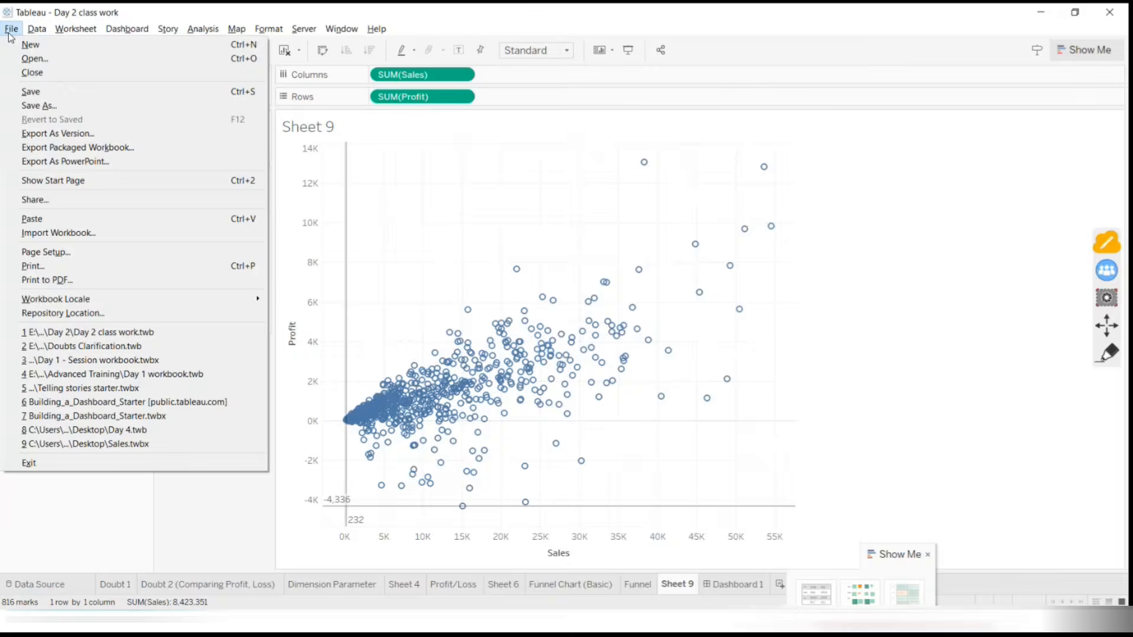
{"action": "left_click", "coordinate": [30, 91]}
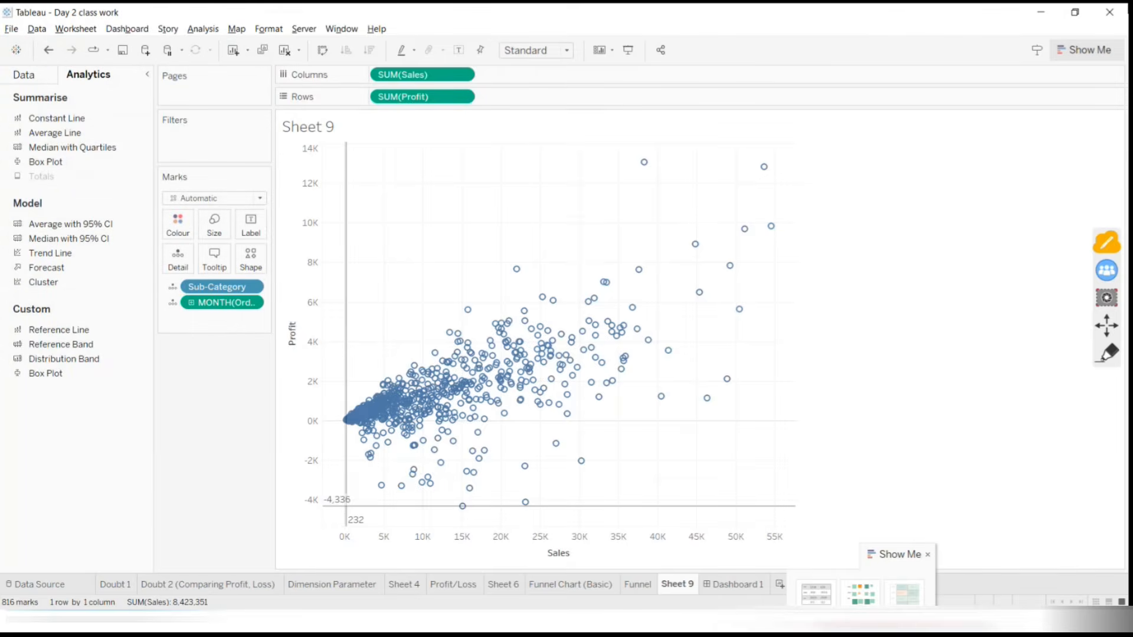